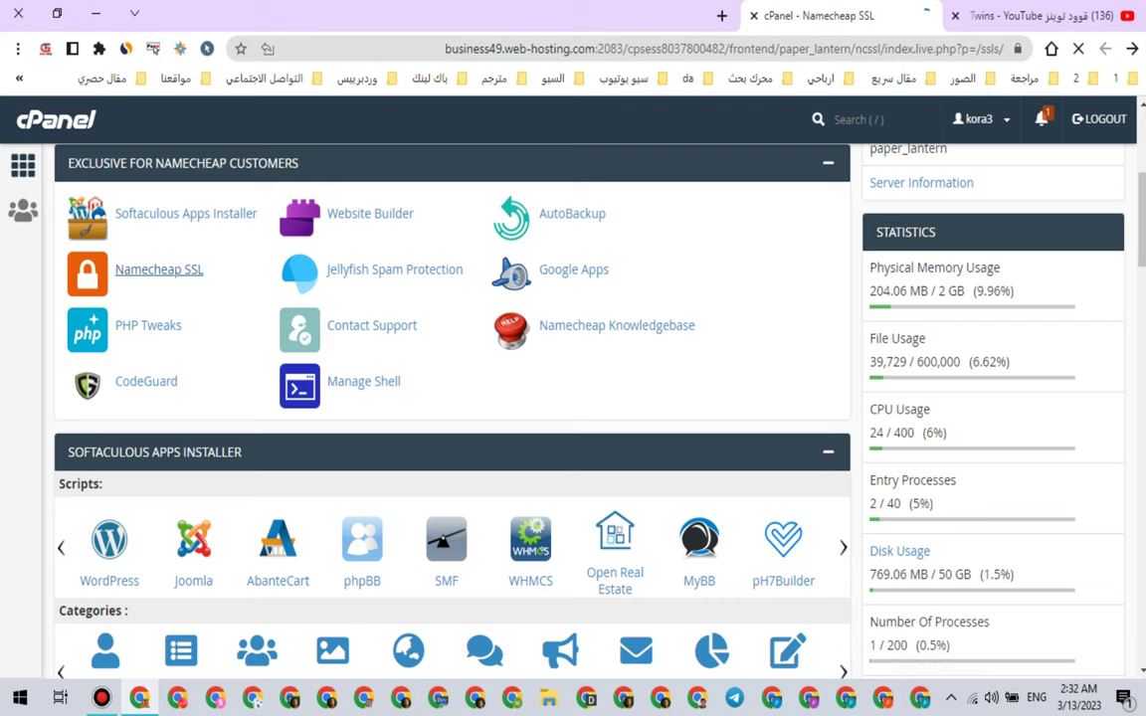
left_click(1030, 16)
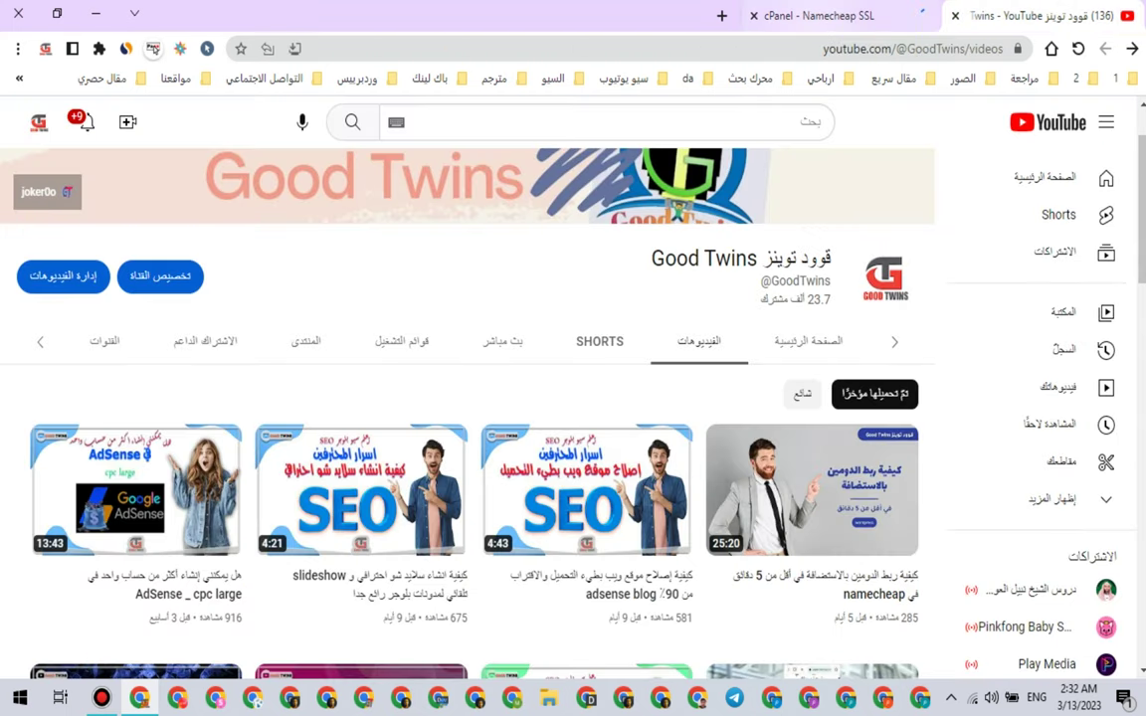
key("ctrl+Tab")
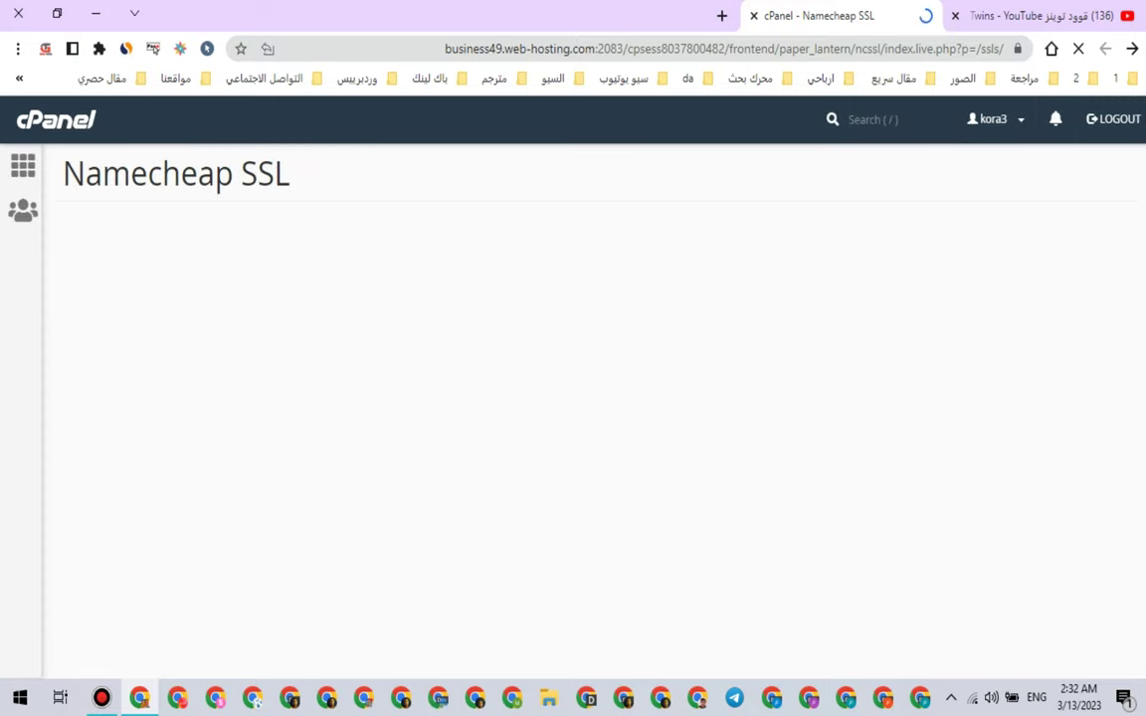
key("ctrl+shift+Tab")
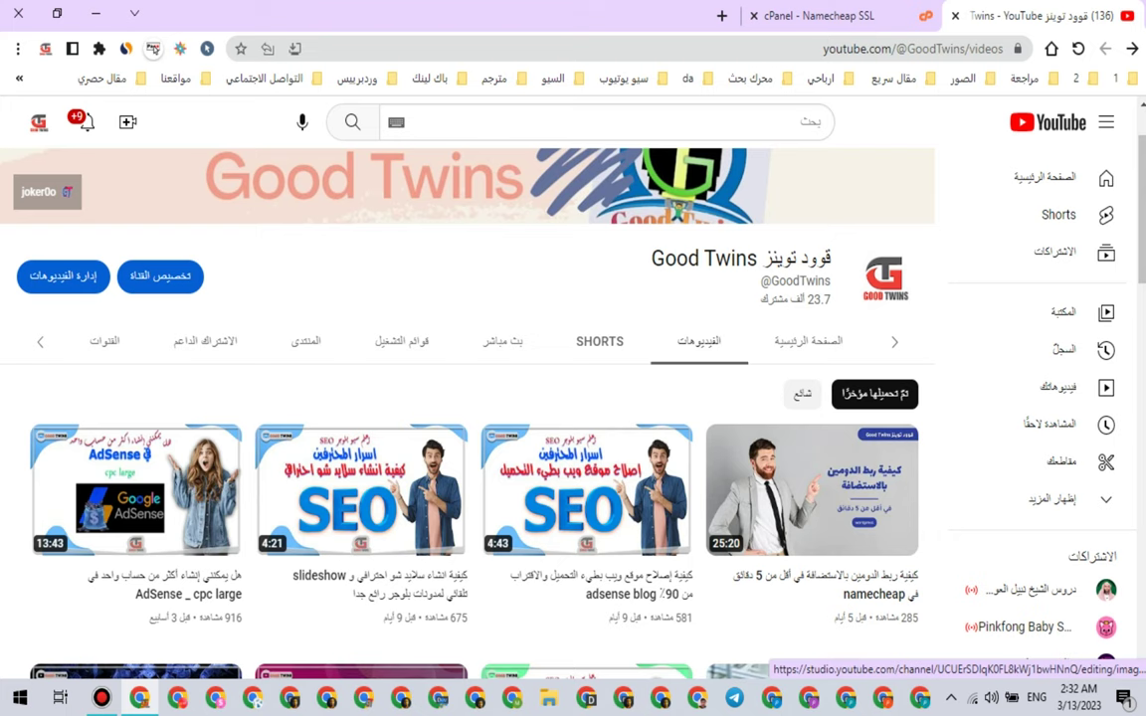
key("ctrl+Tab")
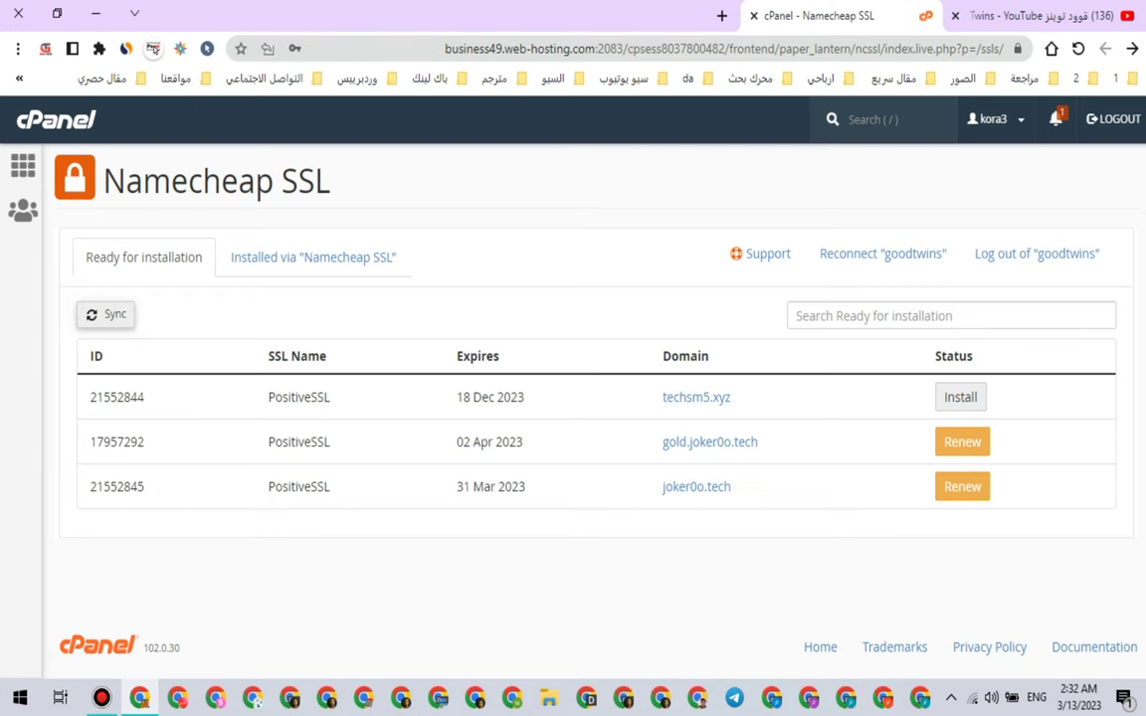
Step: Review the domains whose SSL certificates are installed via Namecheap SSL, along with their status and HTTPS redirect settings
left_click(313, 258)
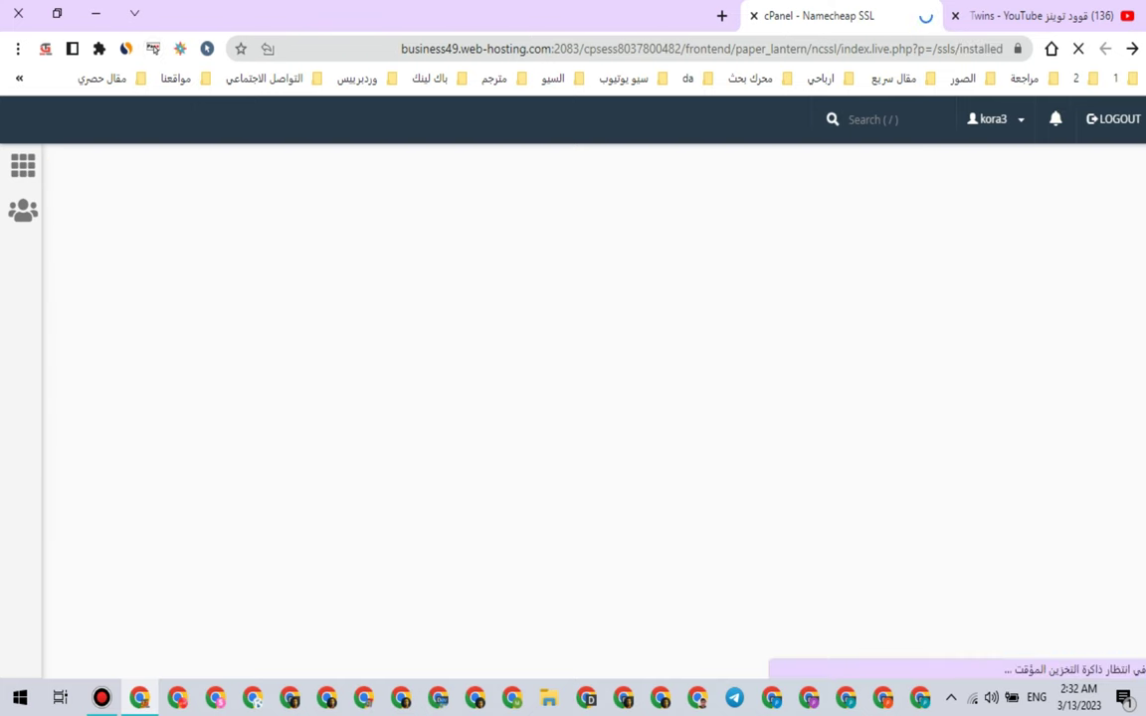
scroll(589, 418, "down", 1)
scroll(589, 497, "up", 1)
scroll(589, 497, "down", 3)
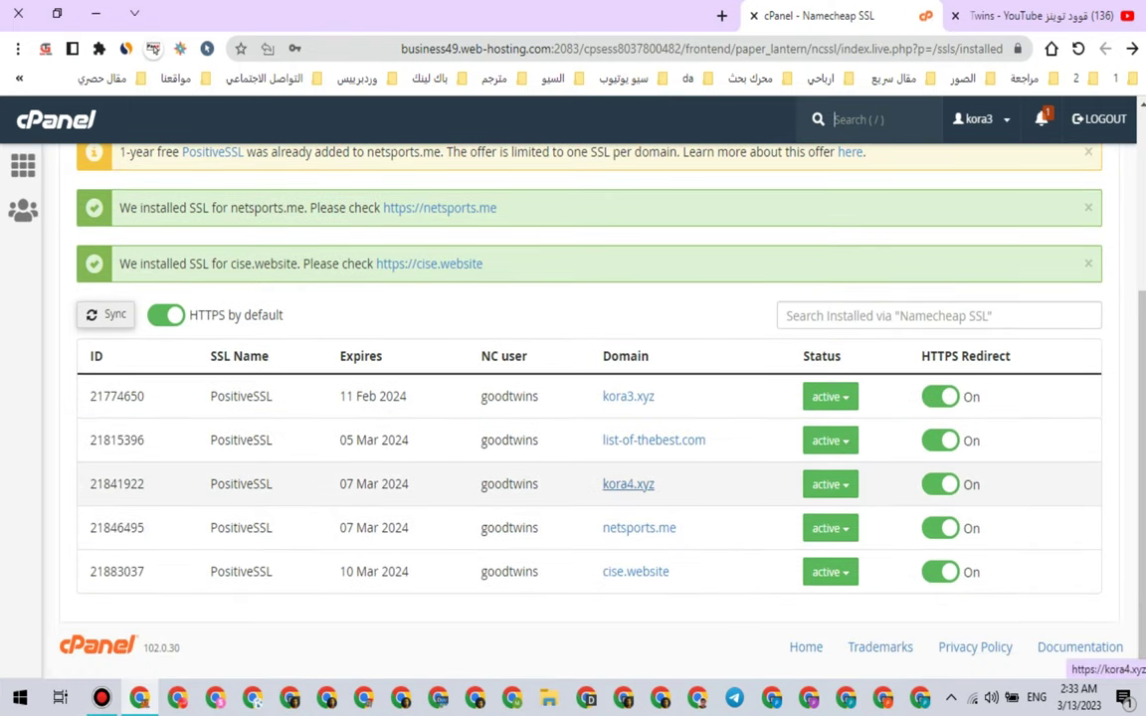
scroll(647, 440, "up", 3)
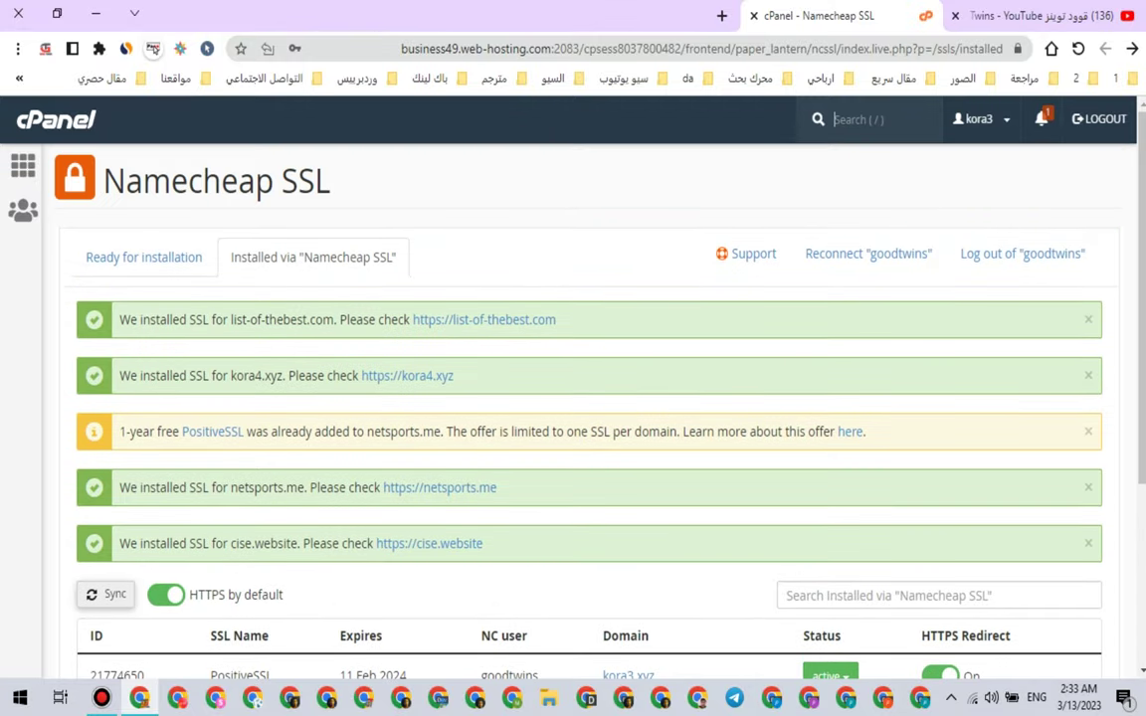
Step: Return to the cPanel home page and open WordPress in the Softaculous Apps Installer
left_click(23, 166)
scroll(160, 457, "down", 2)
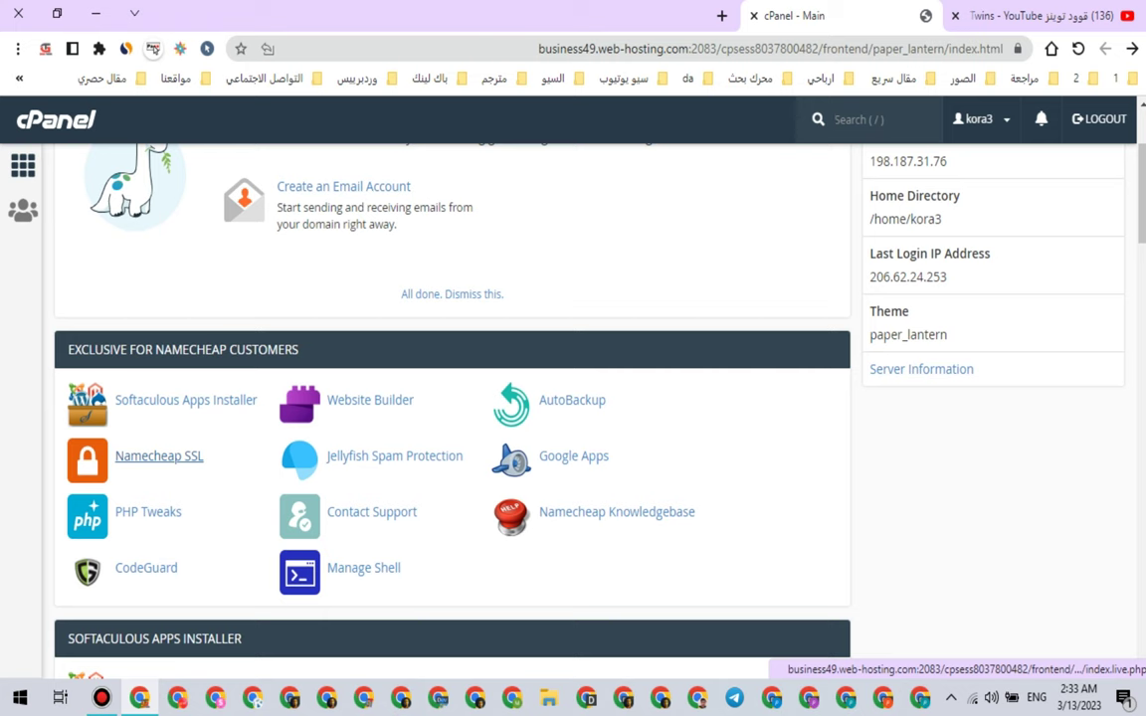
scroll(159, 455, "down", 2)
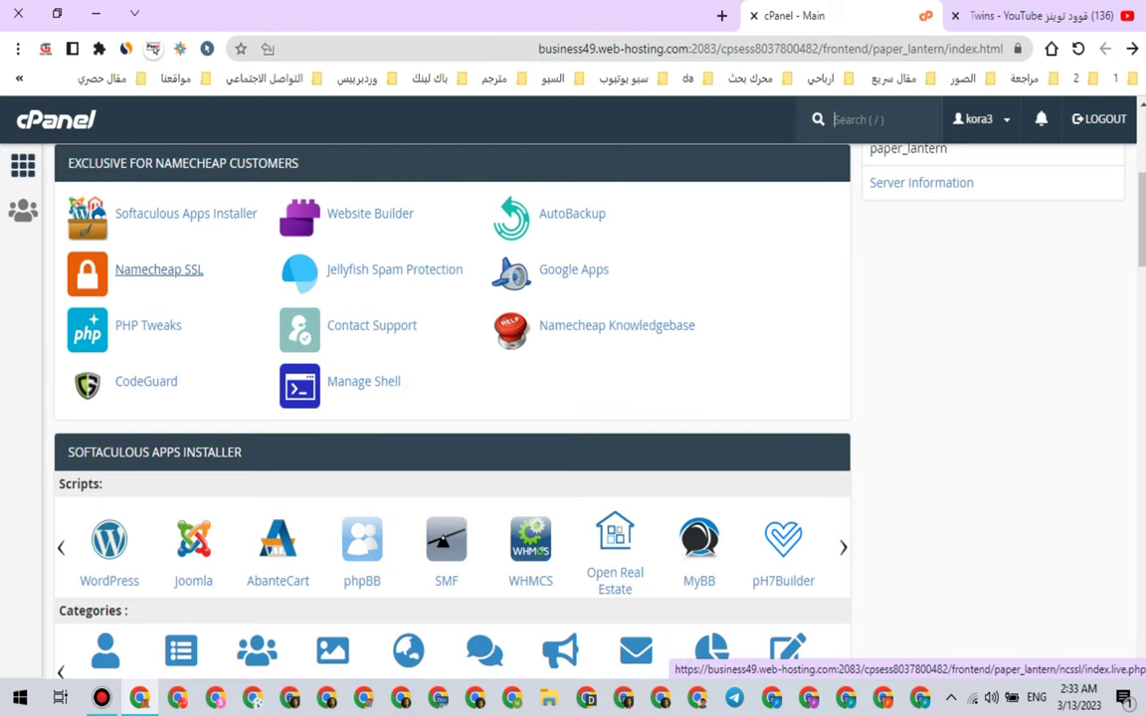
scroll(159, 269, "down", 1)
scroll(447, 378, "down", 1)
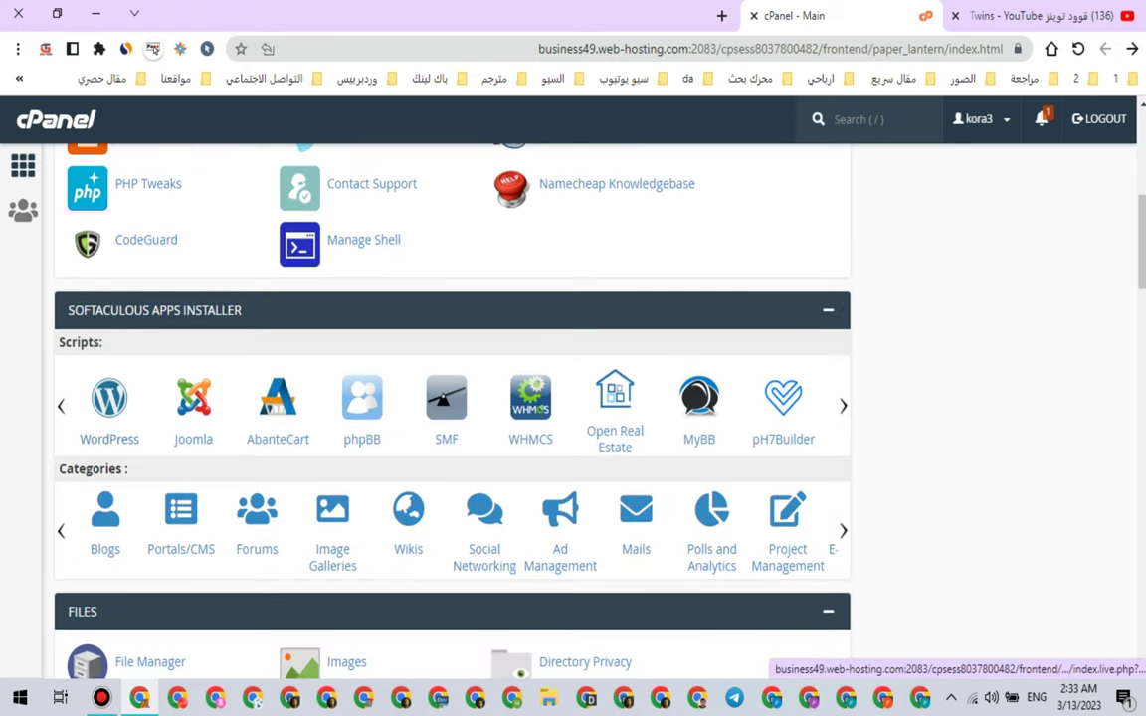
left_click(110, 410)
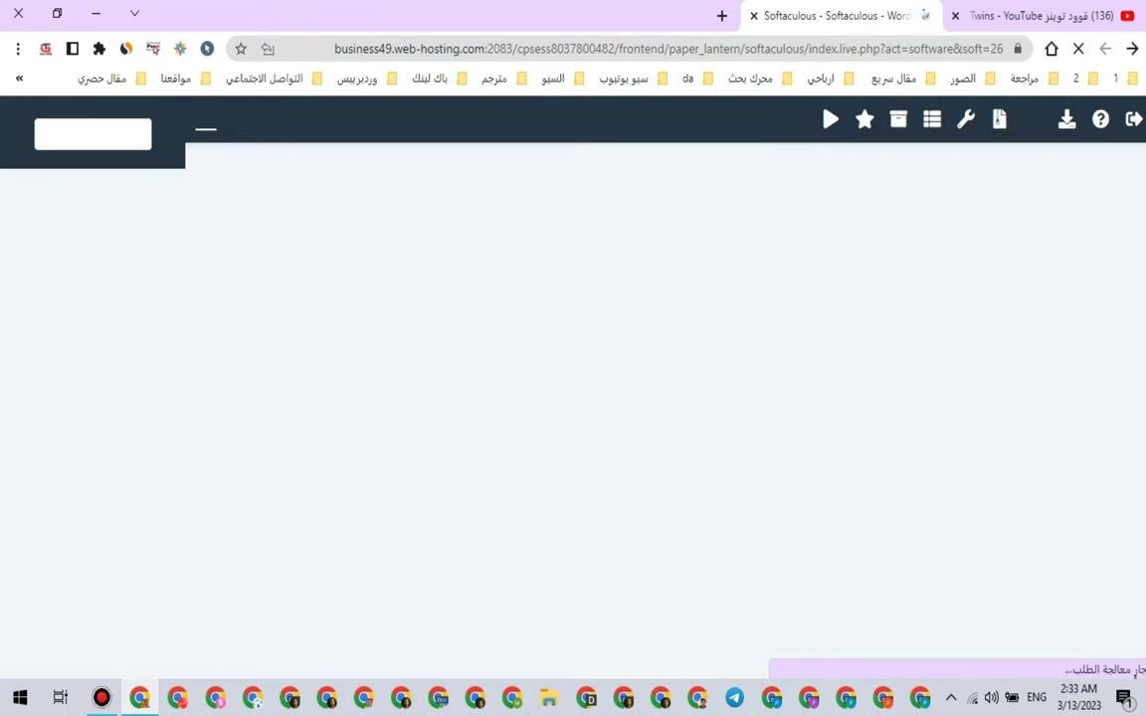
Step: Find the kora4.xyz site among the current WordPress installations and open its WordPress management page
scroll(665, 388, "down", 6)
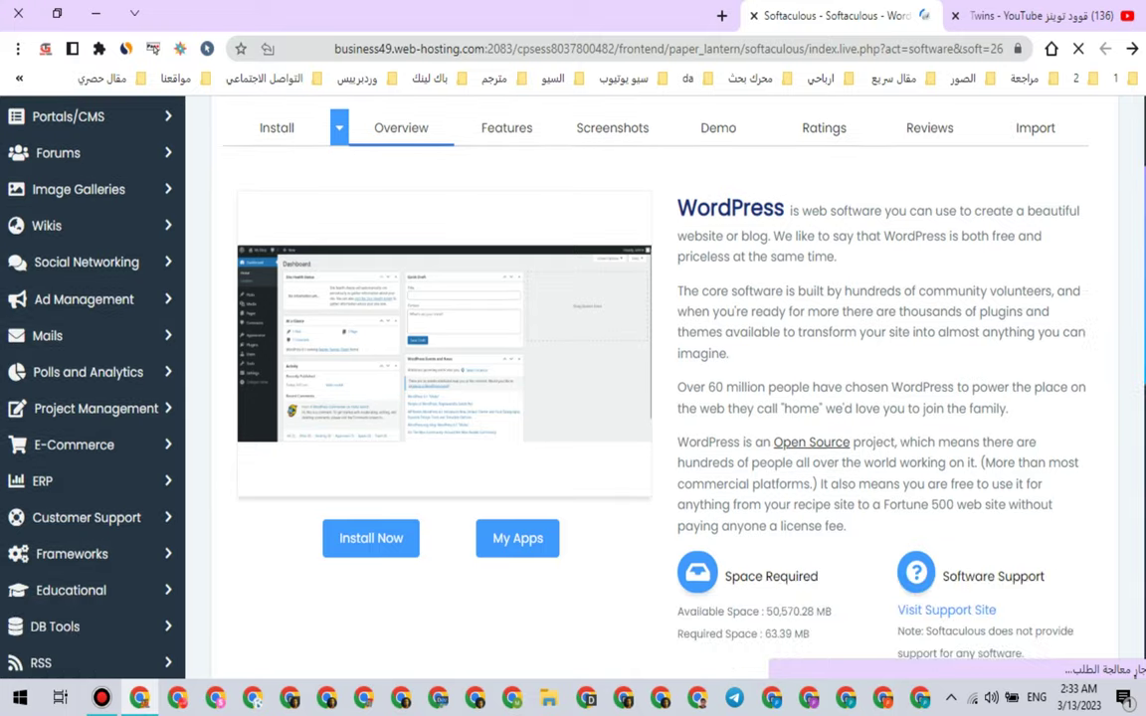
scroll(664, 388, "down", 7)
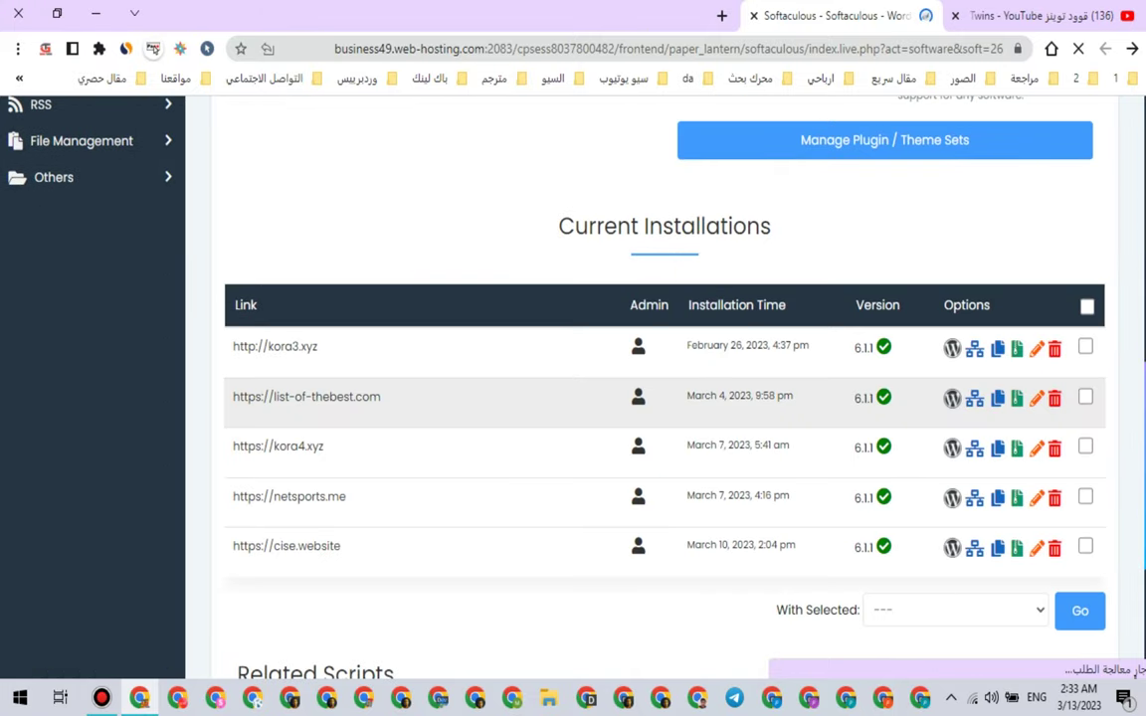
scroll(974, 595, "up", 2)
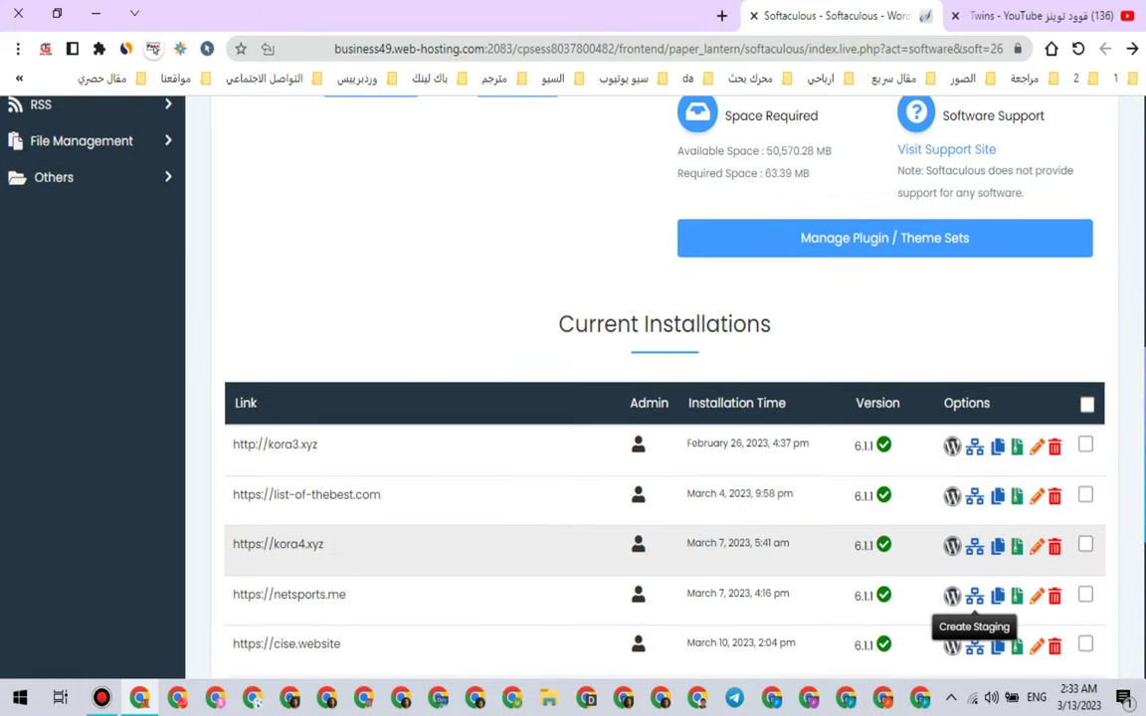
left_click(952, 545)
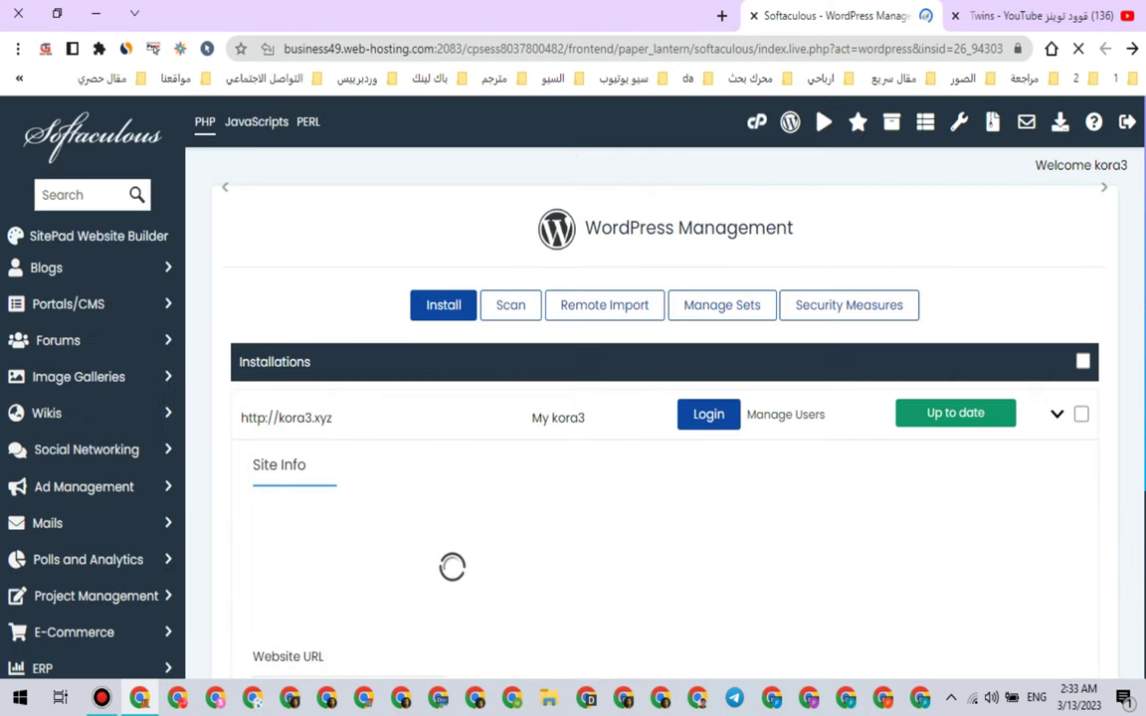
Step: Log in to the kora4.xyz WordPress dashboard as the admin user and close the Softaculous page
scroll(665, 398, "down", 5)
scroll(664, 398, "up", 4)
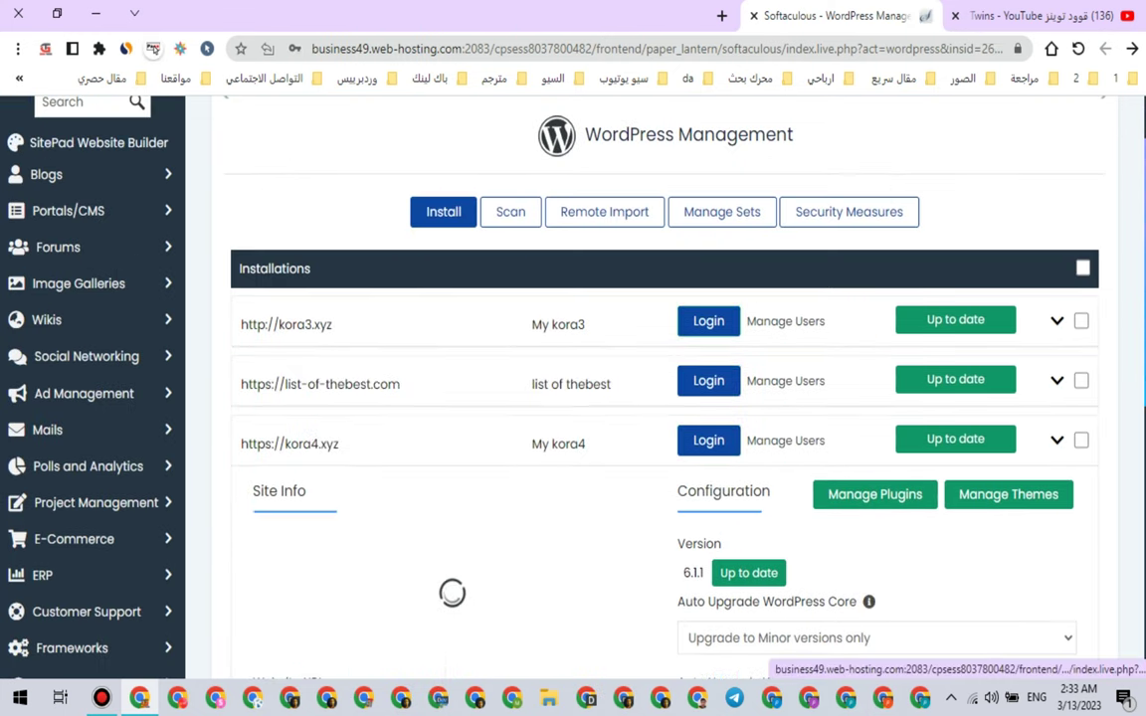
scroll(665, 398, "down", 2)
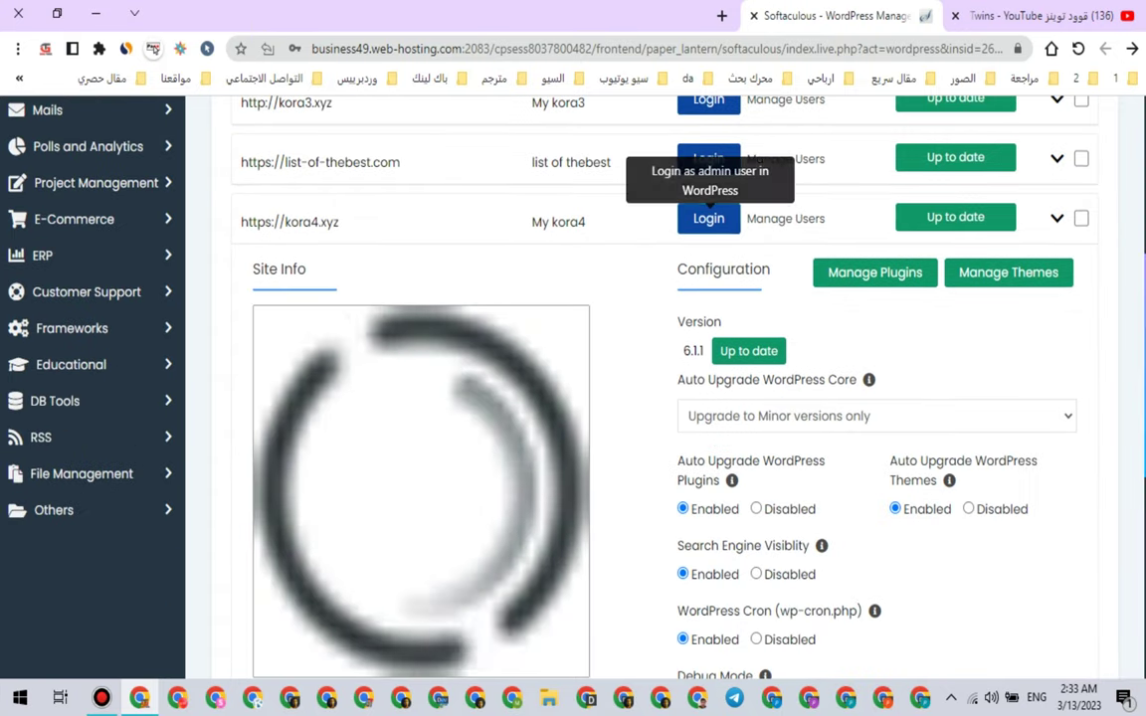
left_click(708, 218)
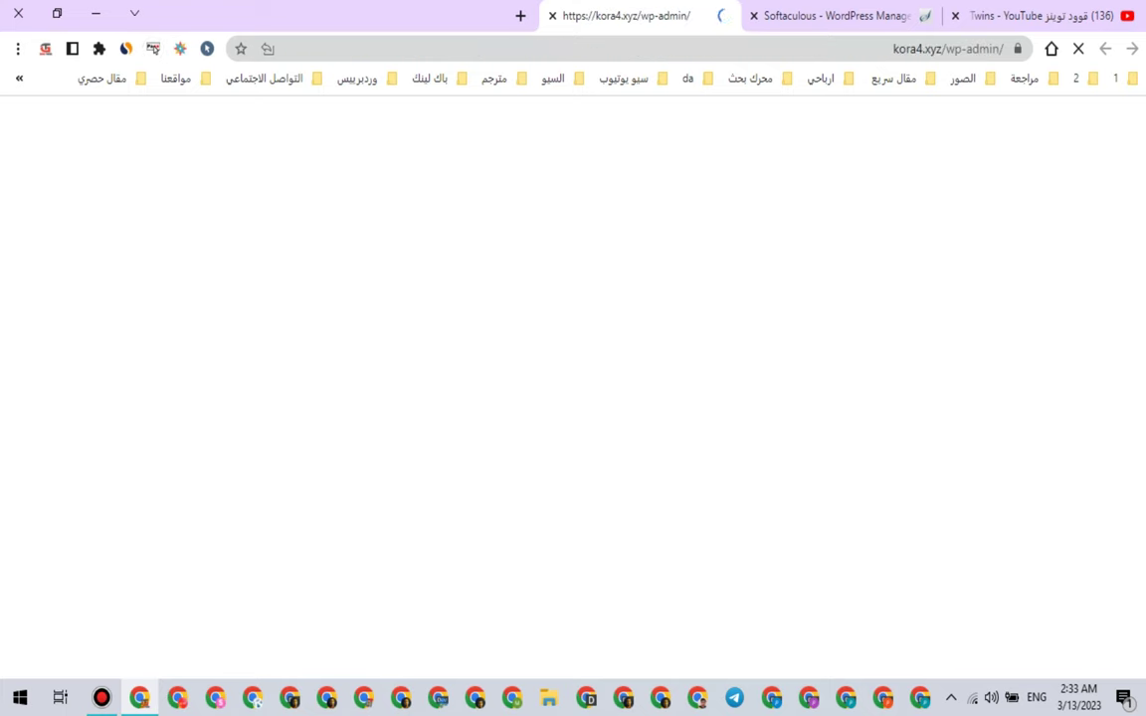
left_click(754, 16)
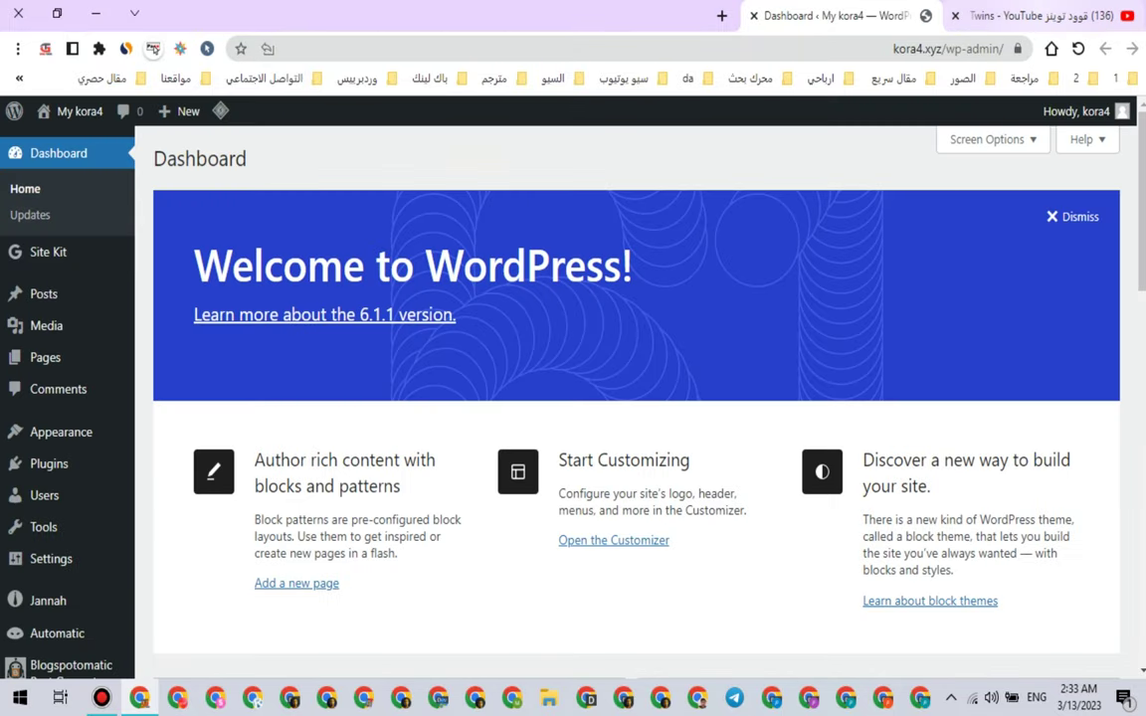
left_click(1041, 16)
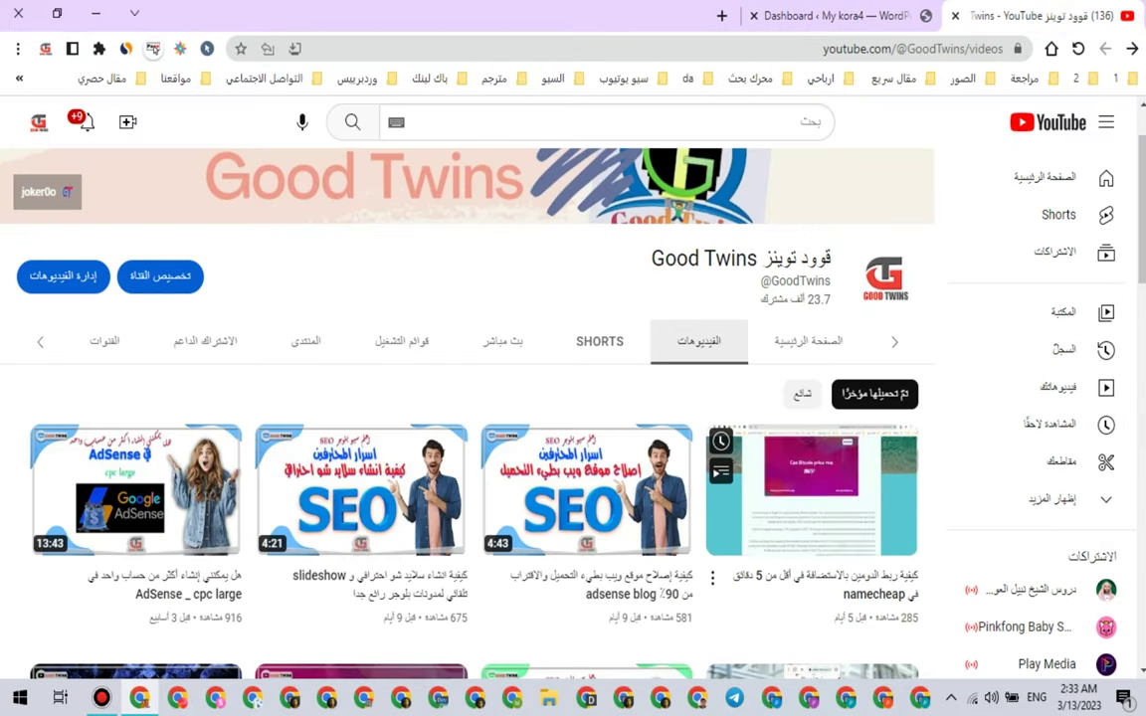
left_click(836, 16)
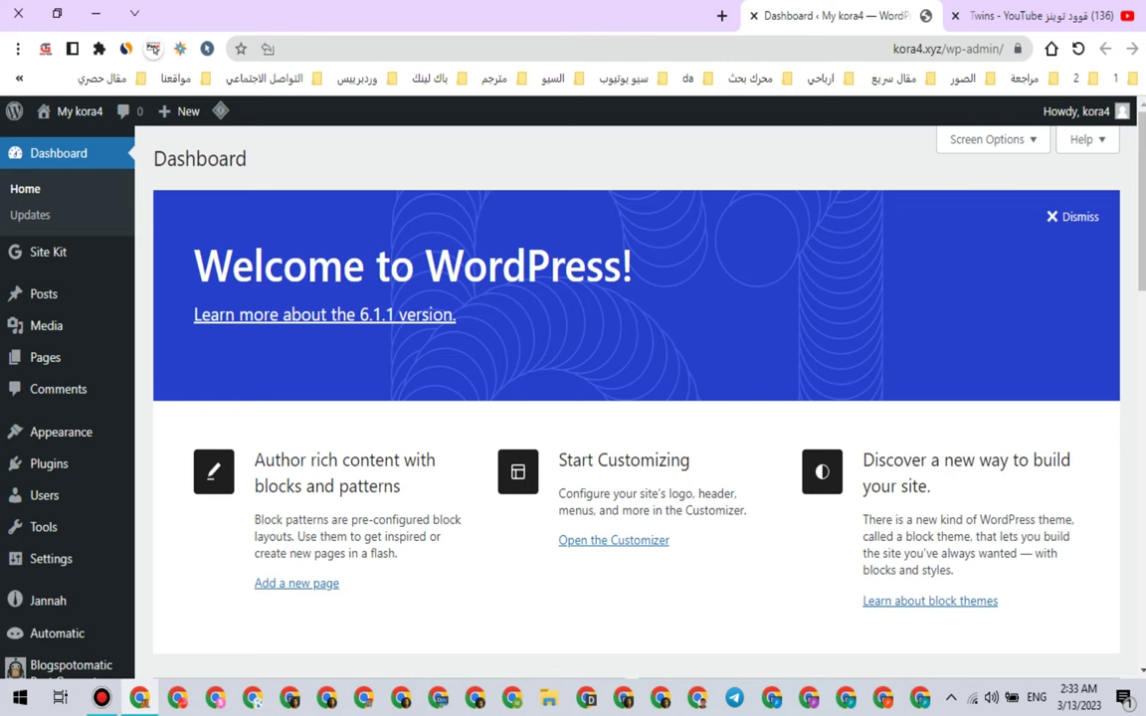
Step: Dismiss the Welcome to WordPress panel and look over the remaining dashboard widgets
left_click(1073, 217)
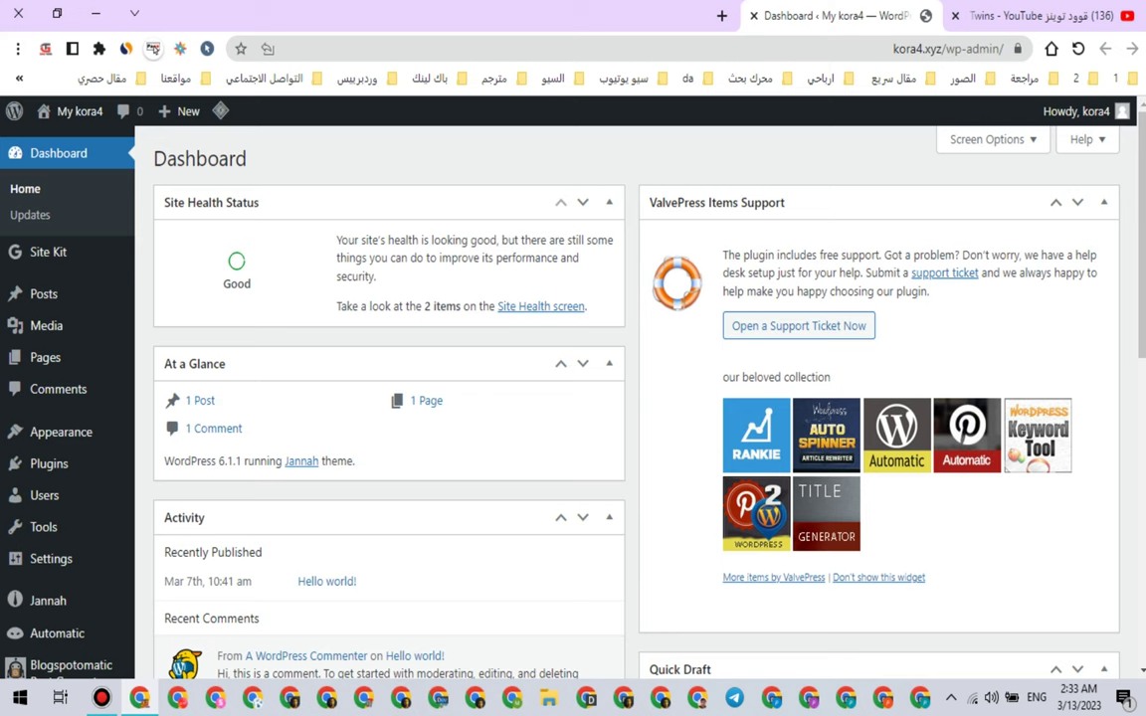
scroll(637, 398, "down", 2)
scroll(637, 398, "up", 2)
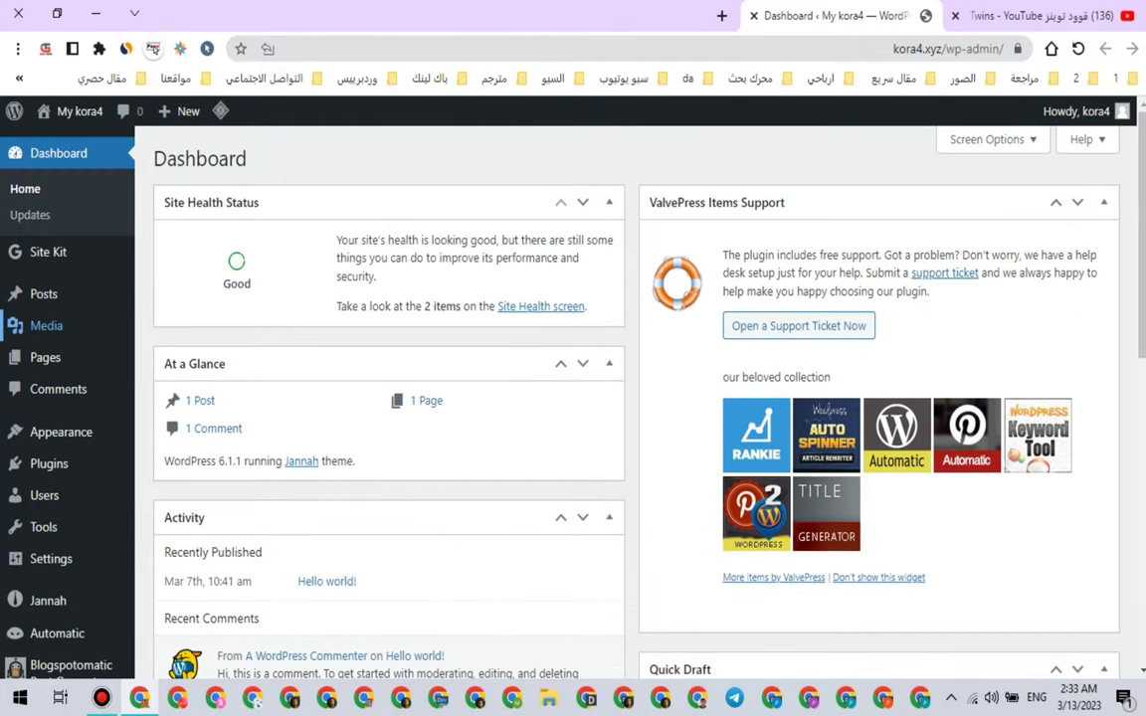
Step: Move the default "Hello world!" post to the Trash and delete it permanently
mouse_move(43, 294)
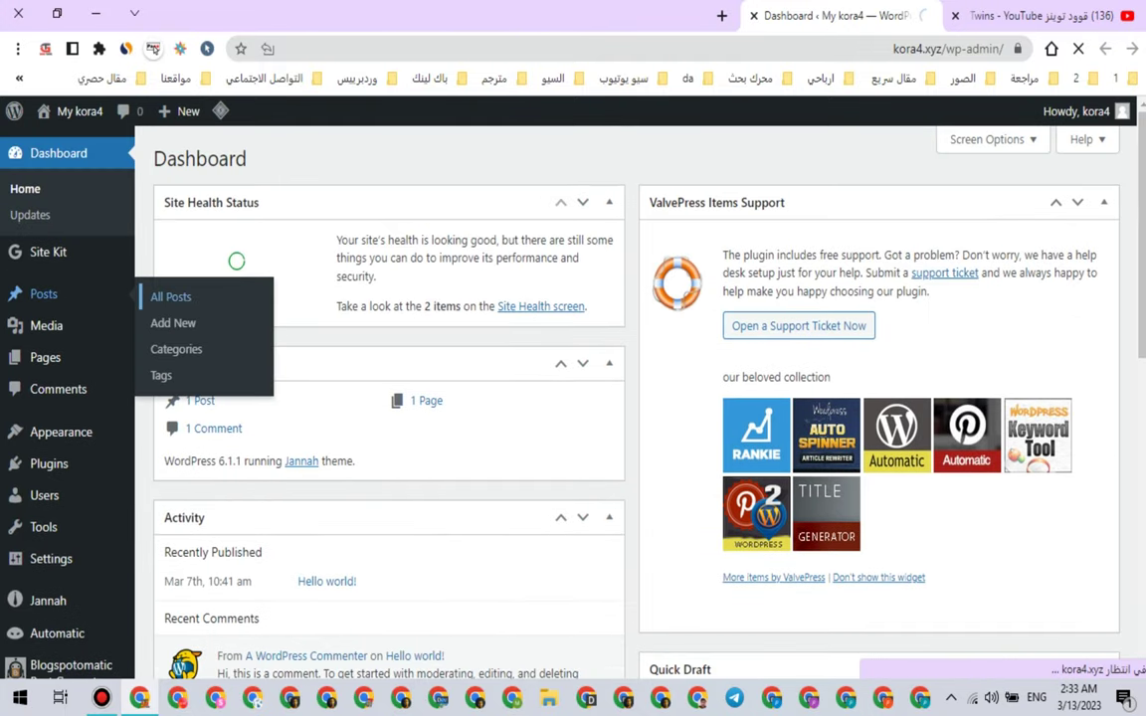
left_click(170, 296)
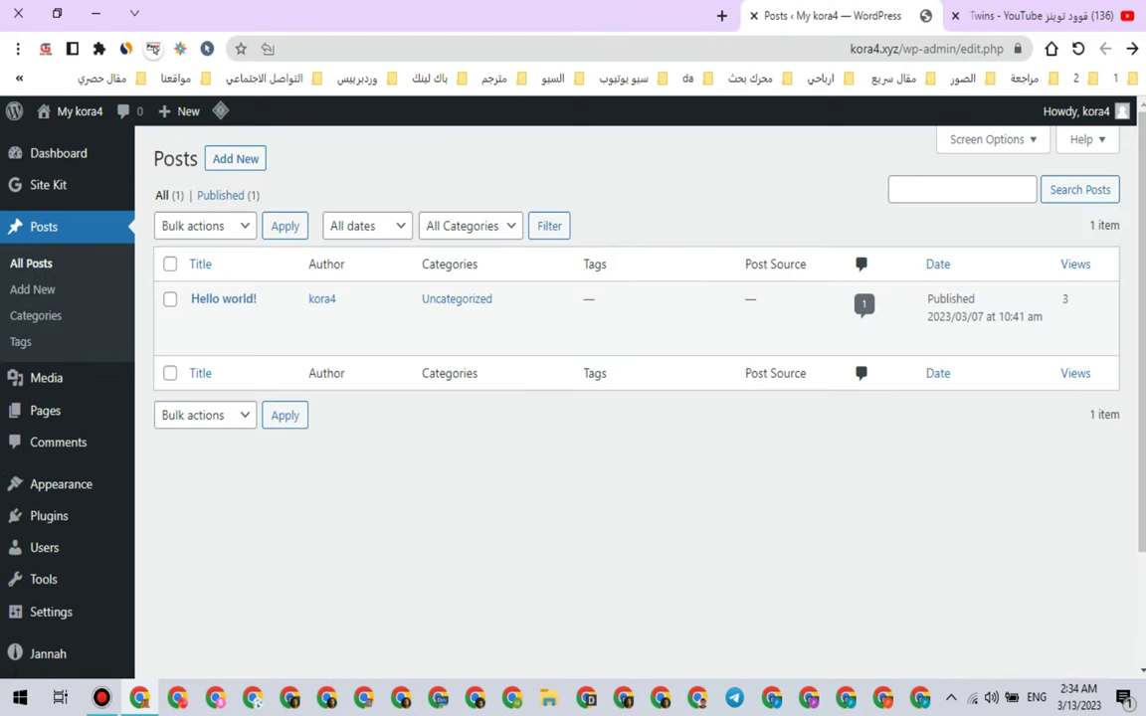
mouse_move(179, 304)
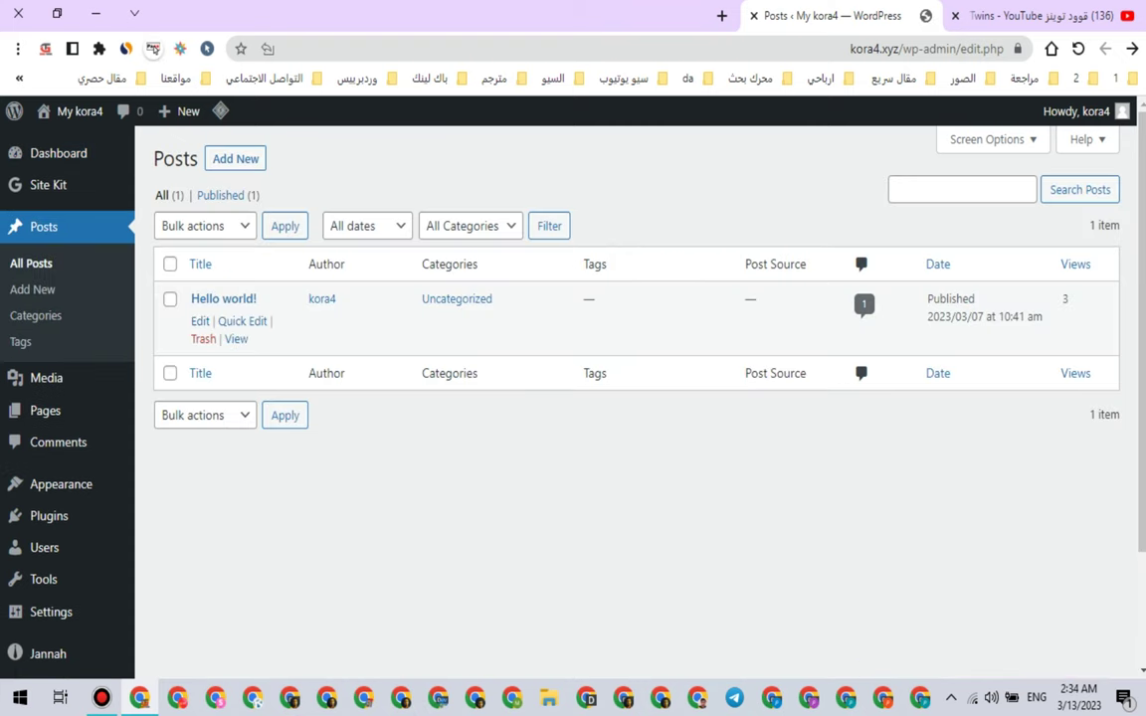
left_click(170, 264)
left_click(205, 226)
left_click(199, 283)
left_click(284, 226)
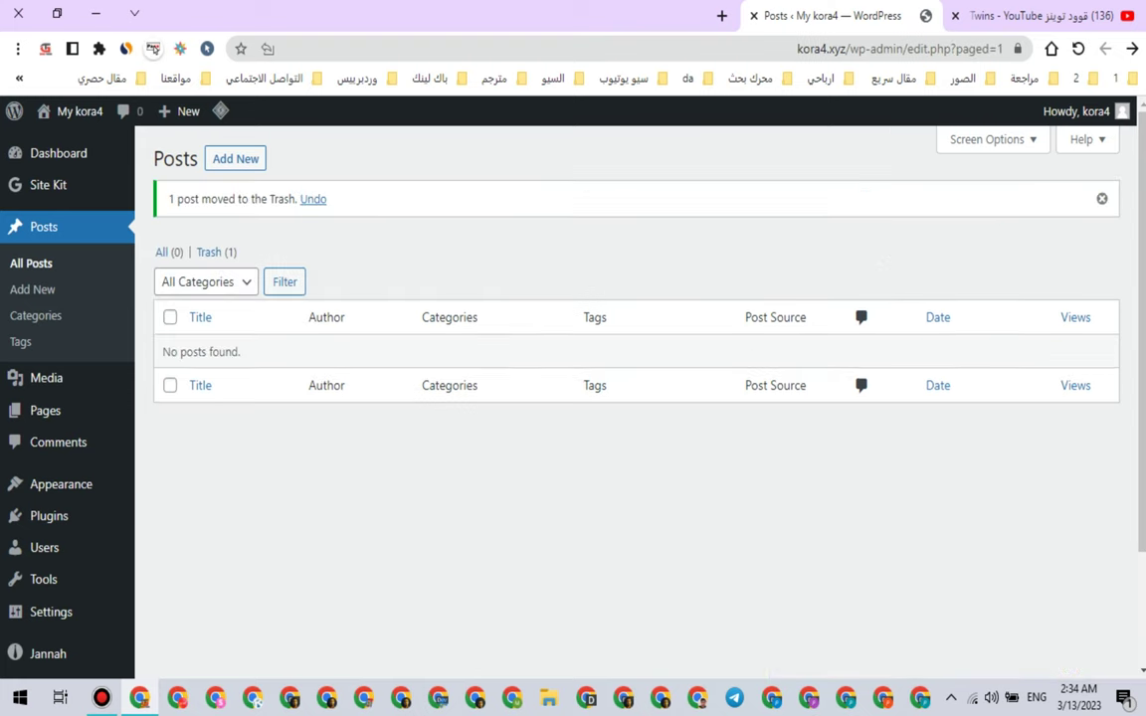
left_click(215, 252)
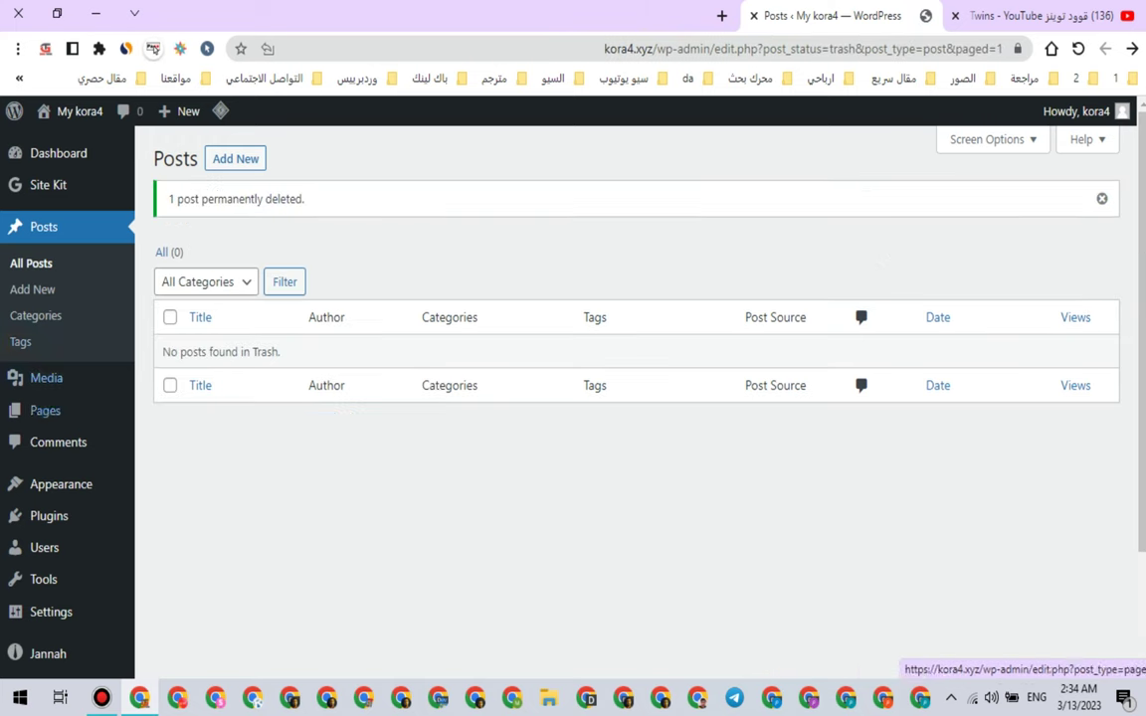
Step: Move all existing pages, Privacy Policy and Sample Page, to the Trash with a bulk action
left_click(46, 410)
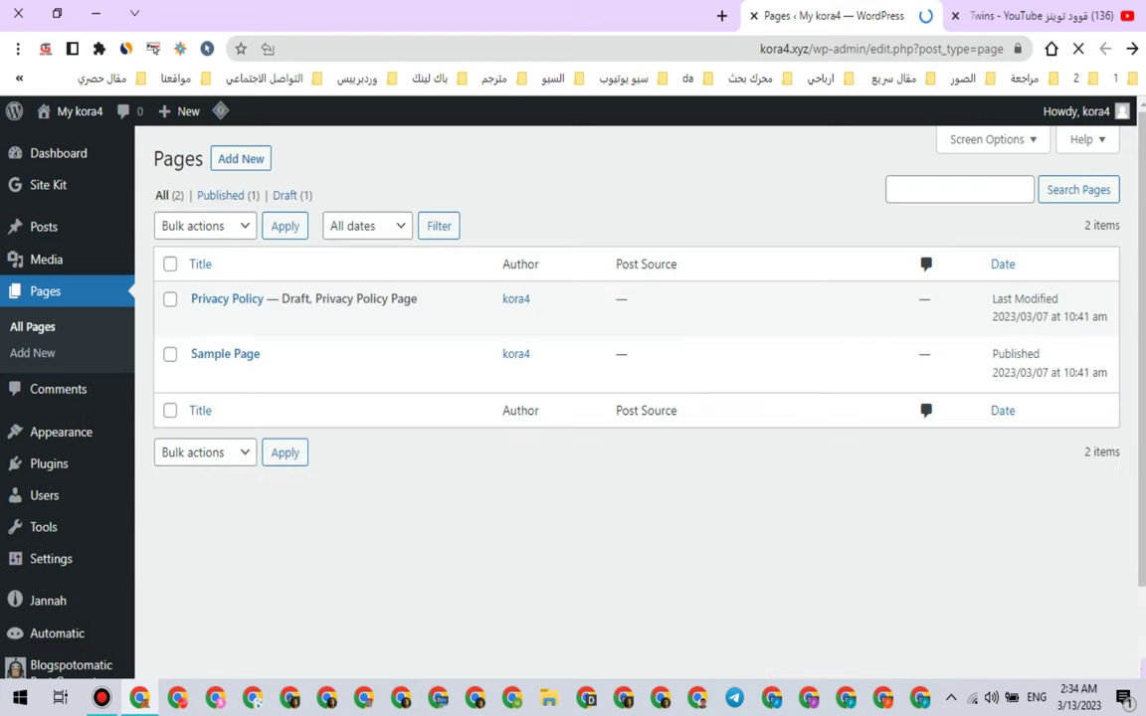
mouse_move(229, 308)
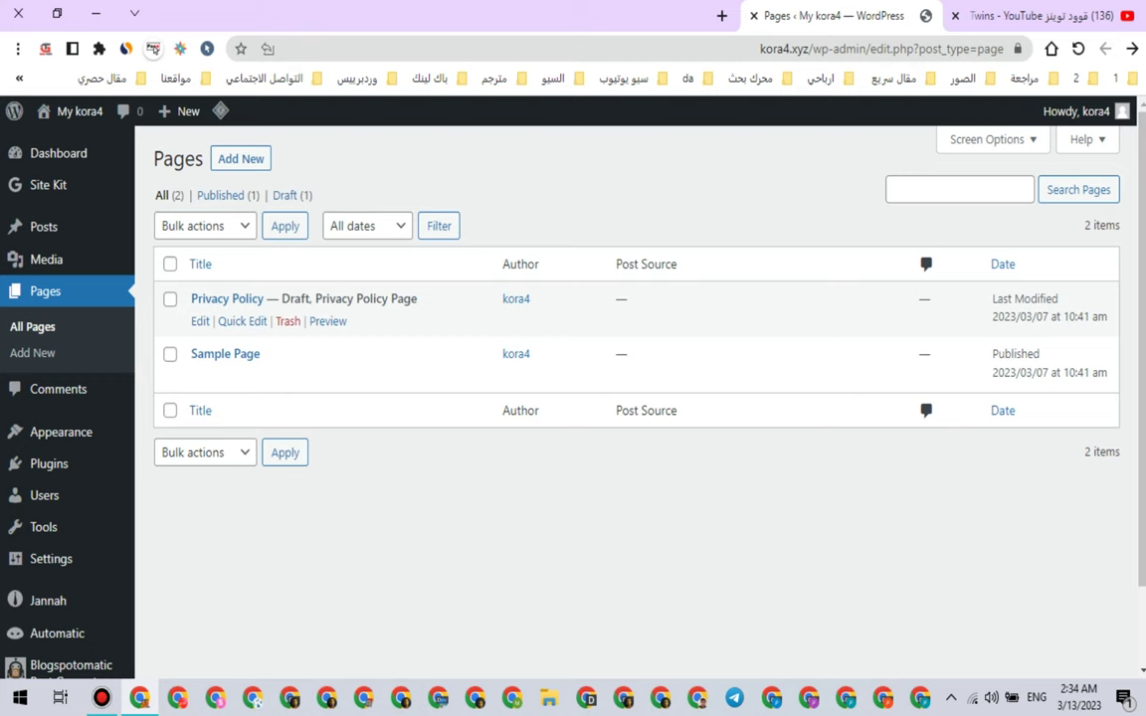
left_click(169, 264)
left_click(205, 226)
left_click(199, 286)
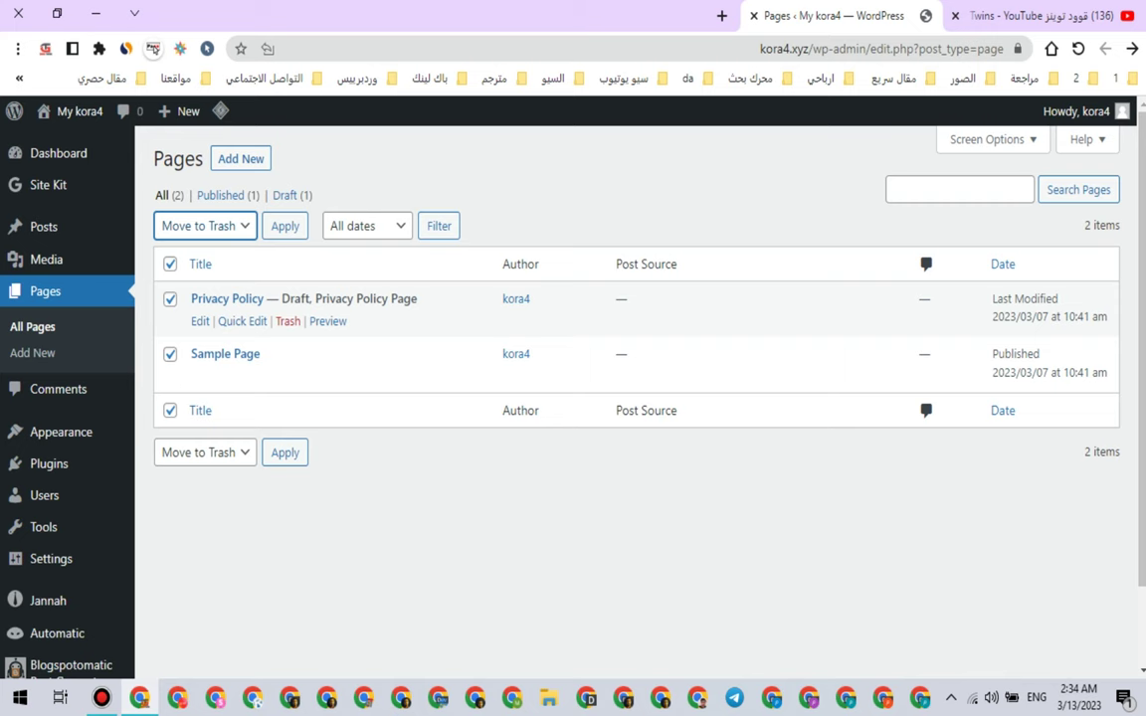
left_click(284, 225)
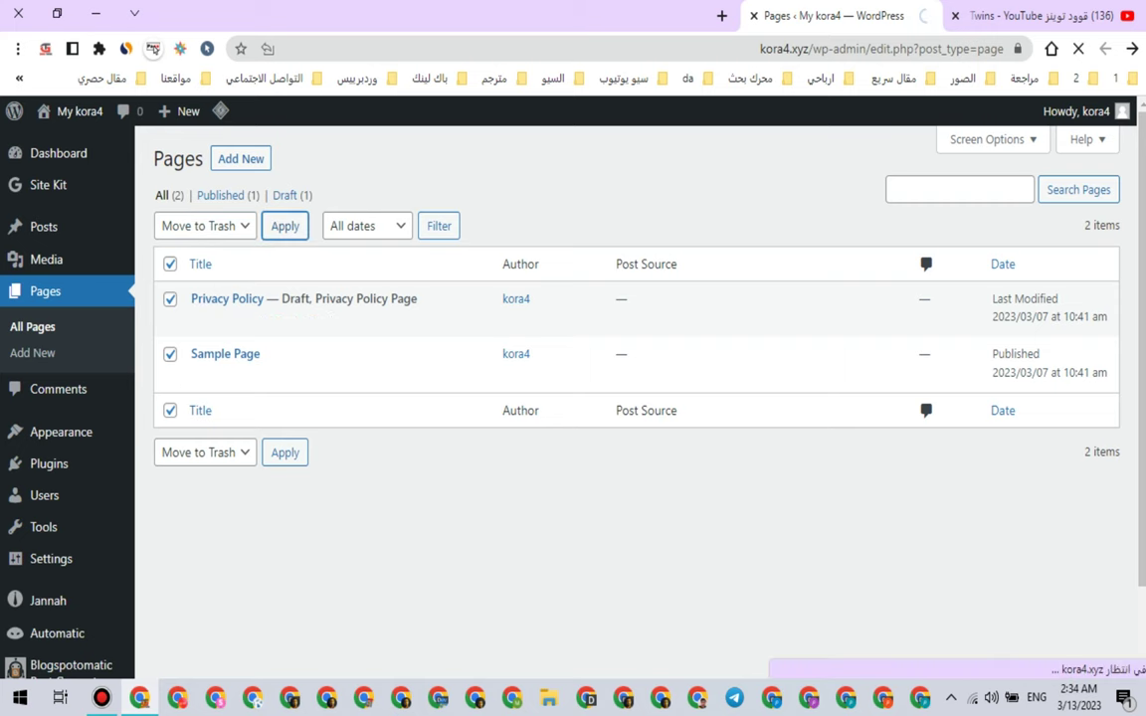
left_click(1042, 15)
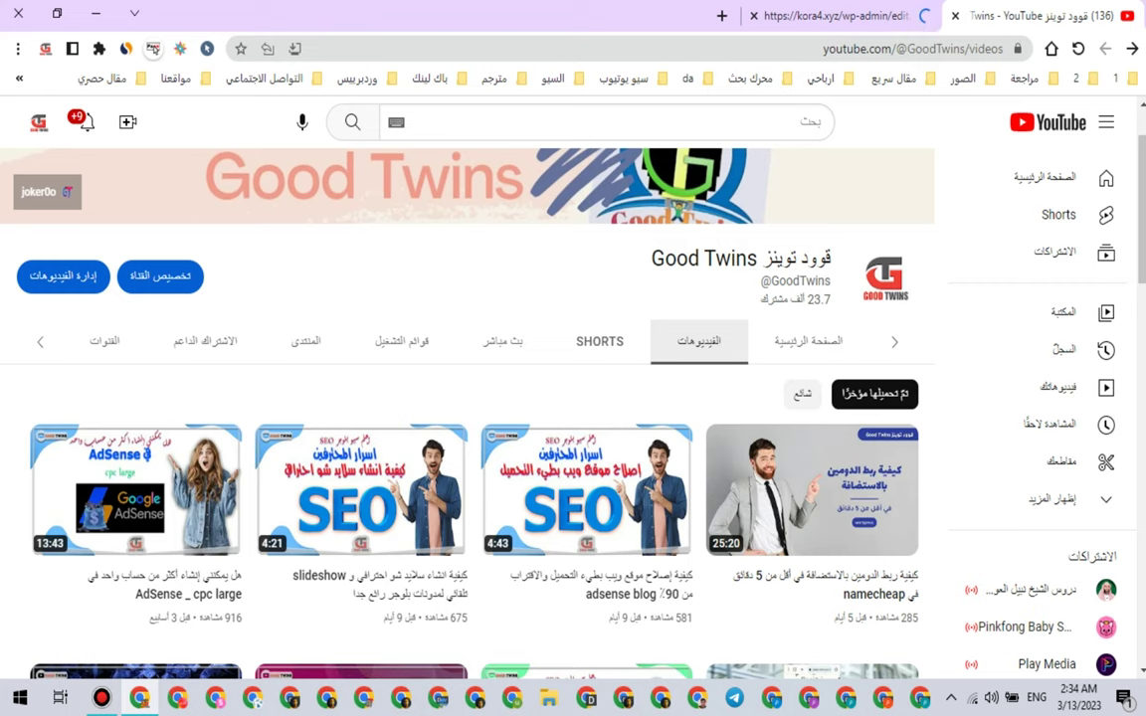
left_click(838, 16)
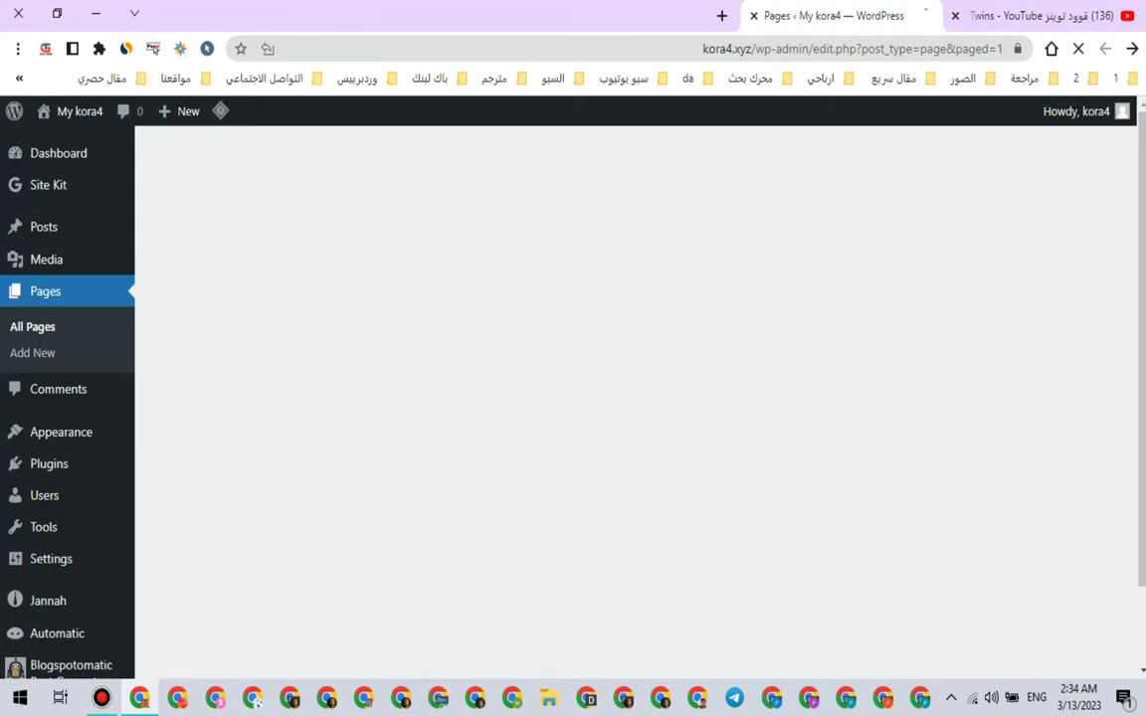
Step: Permanently delete the trashed Privacy Policy and Sample Page by emptying the pages Trash
left_click(209, 251)
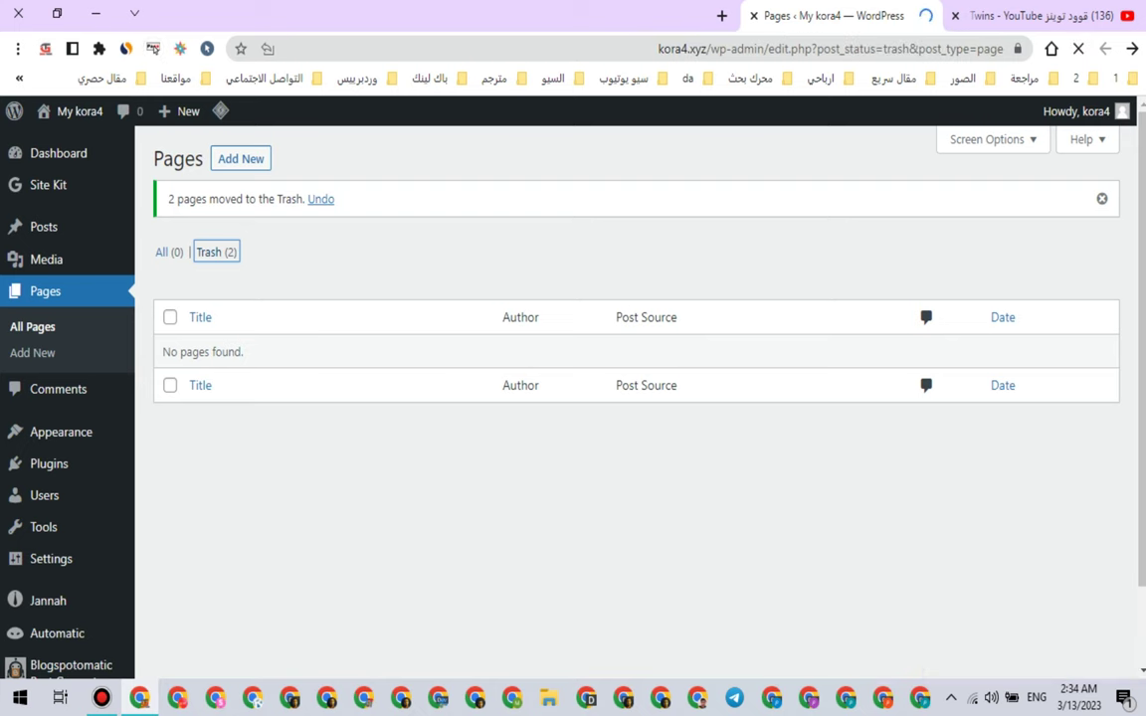
left_click(170, 264)
left_click(534, 226)
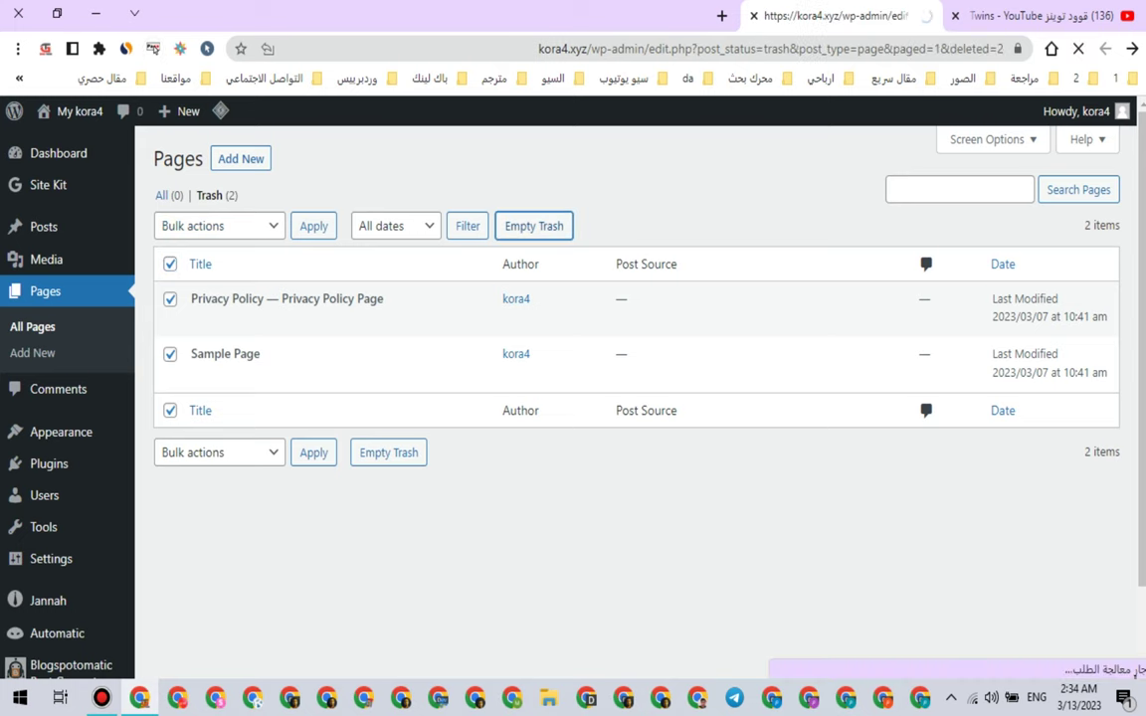
scroll(398, 339, "down", 2)
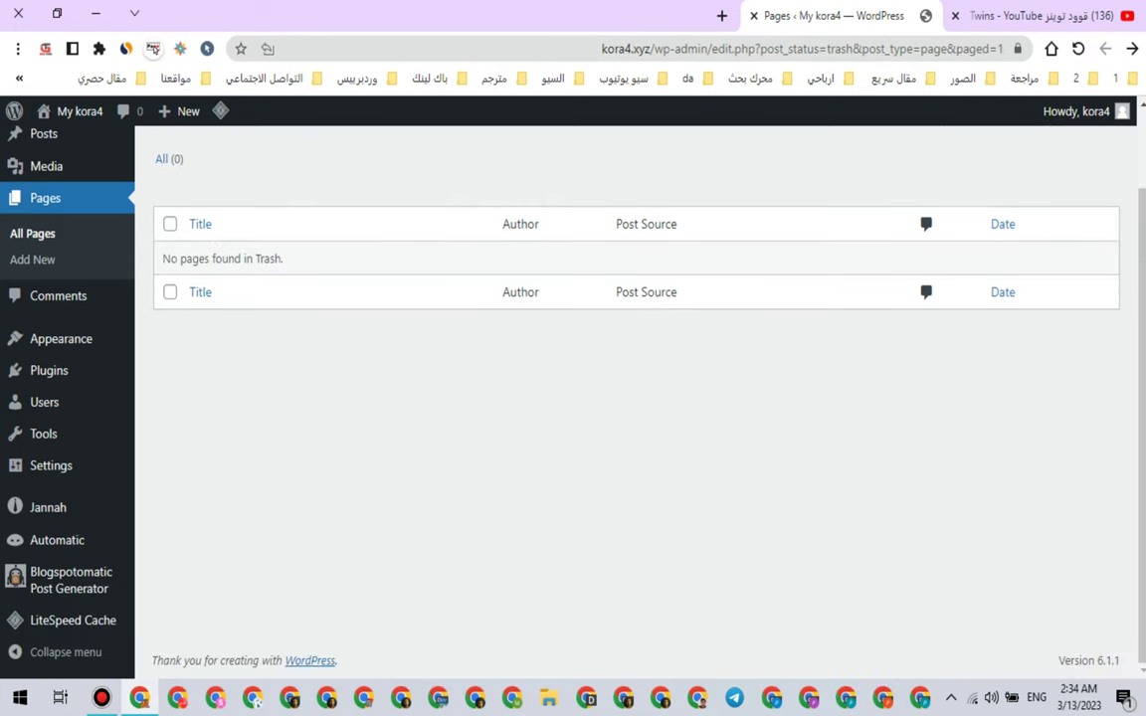
scroll(49, 415, "up", 2)
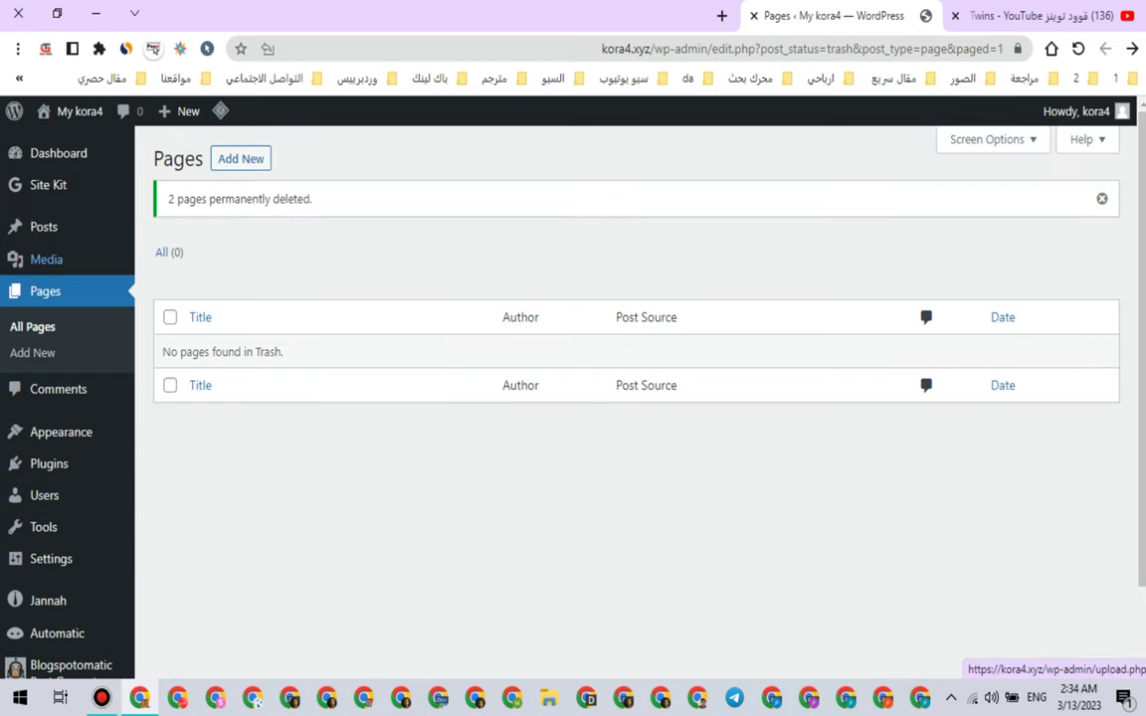
Step: Search the new plugins for "7", install Contact Form 7 and activate it
scroll(60, 388, "down", 2)
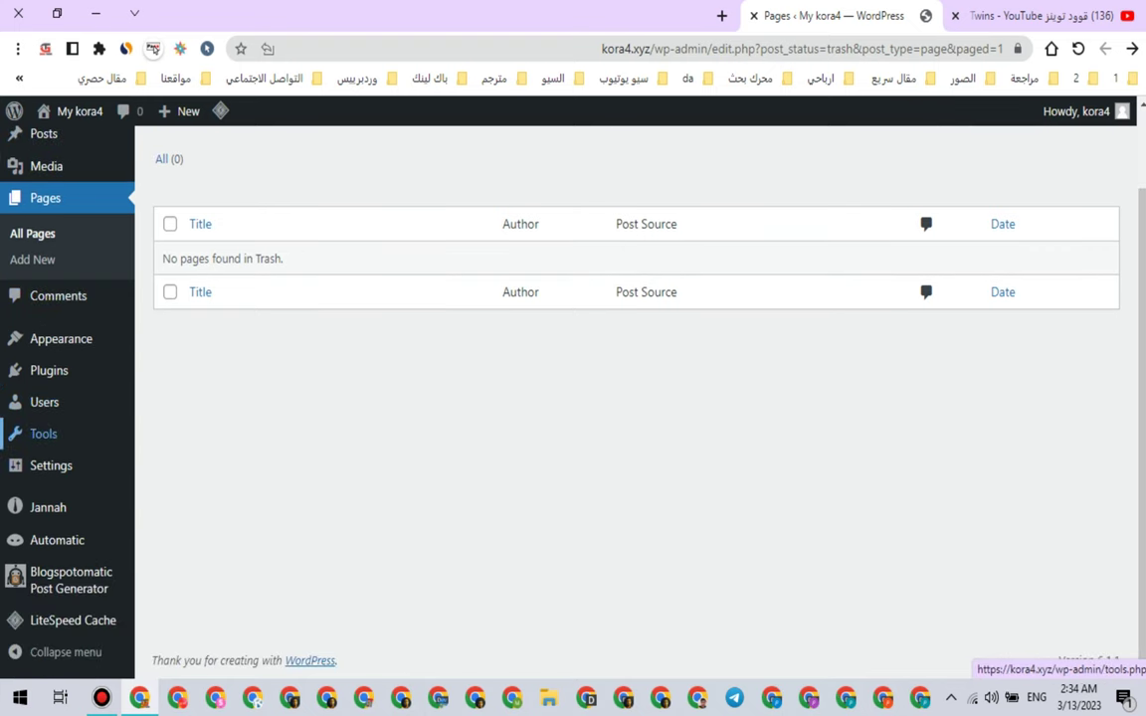
left_click(50, 372)
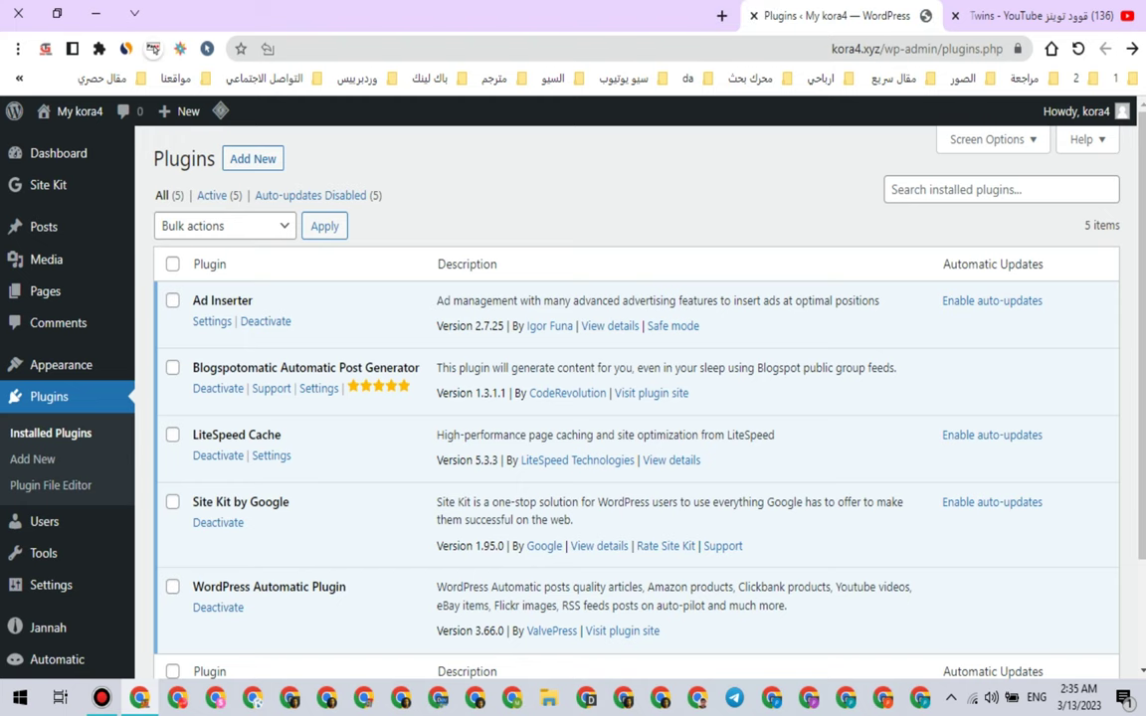
scroll(636, 398, "down", 1)
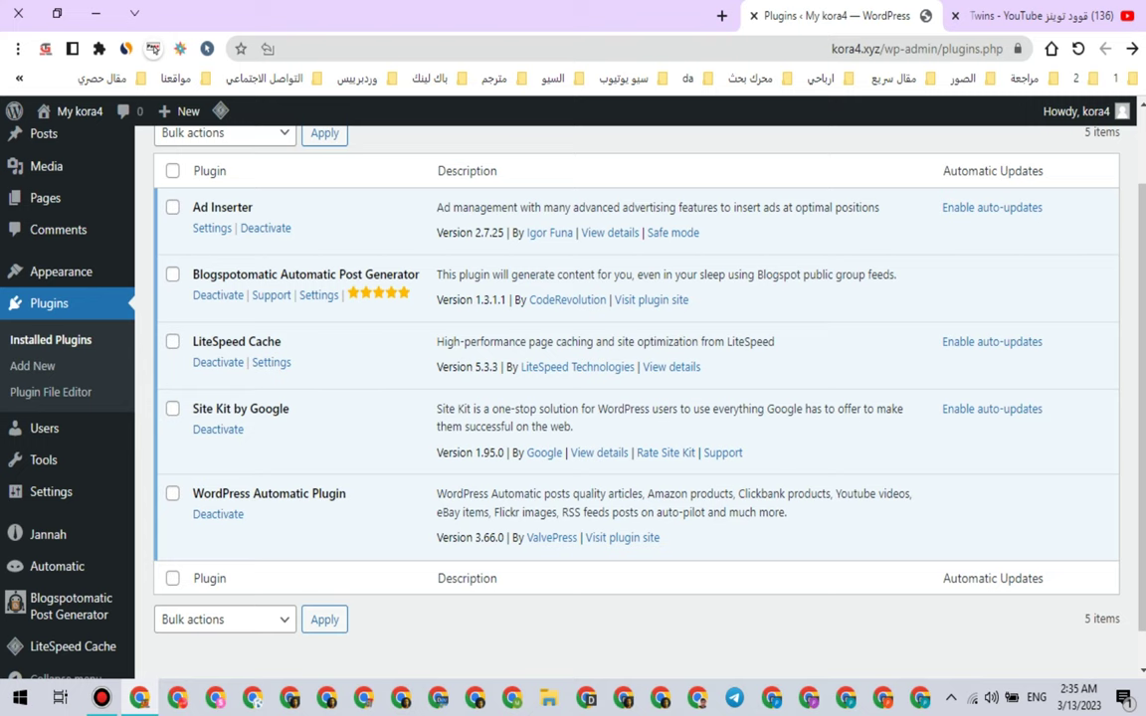
left_click(33, 366)
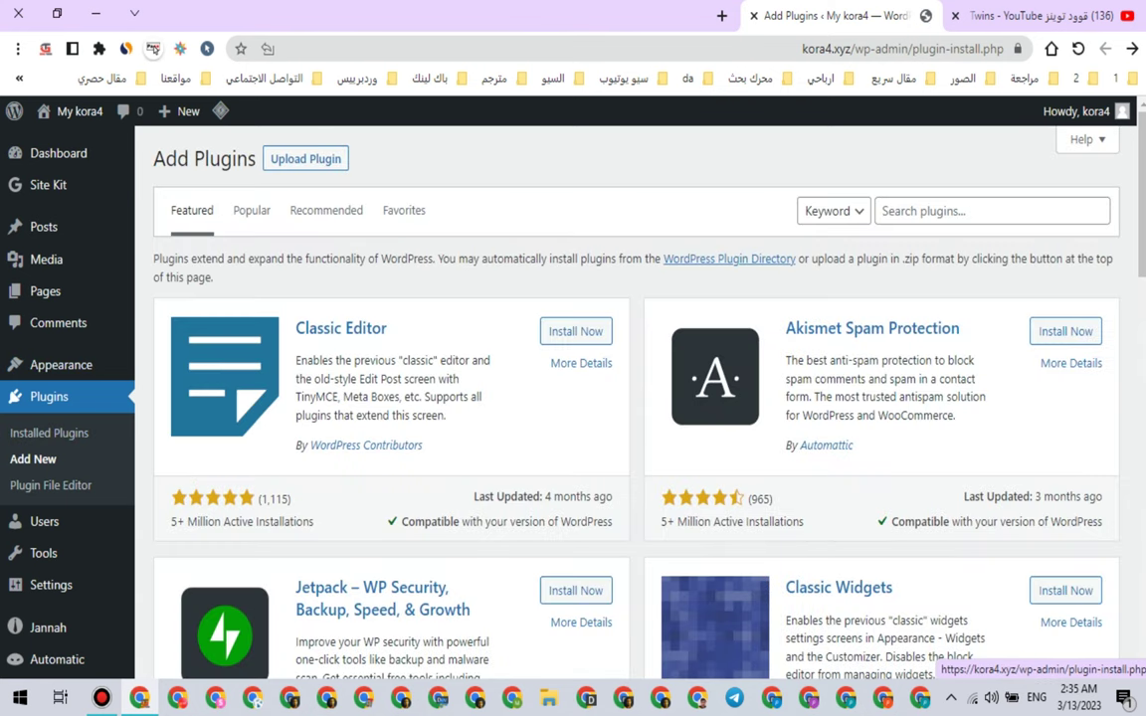
left_click(993, 211)
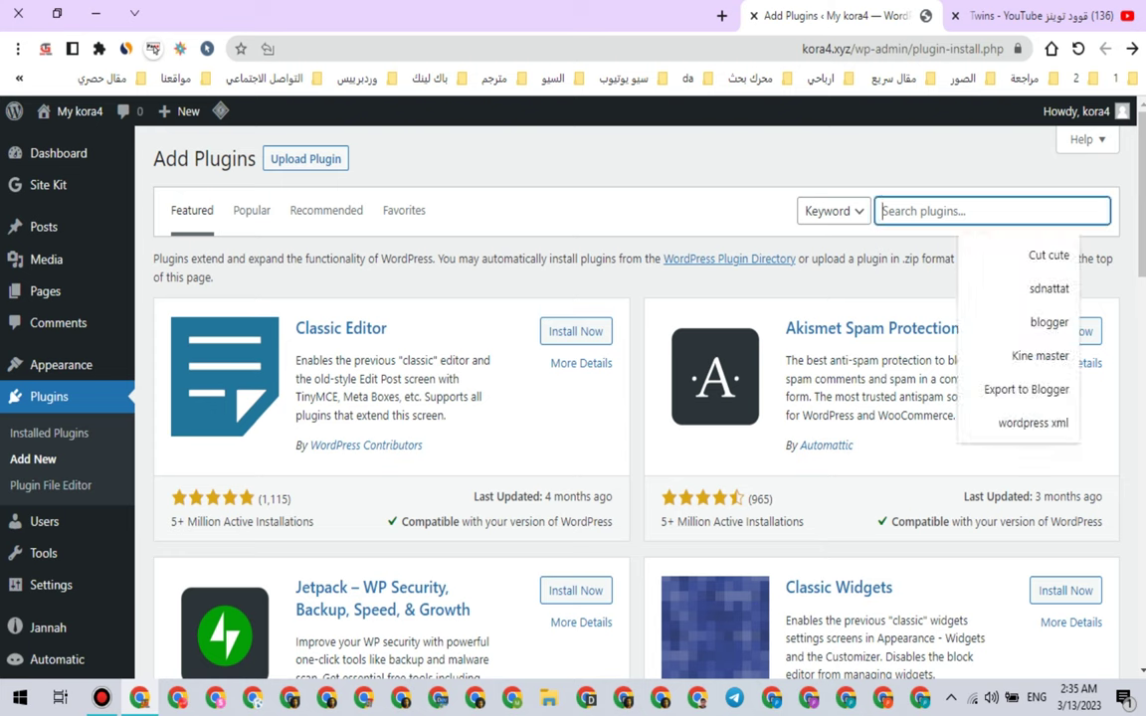
type("7")
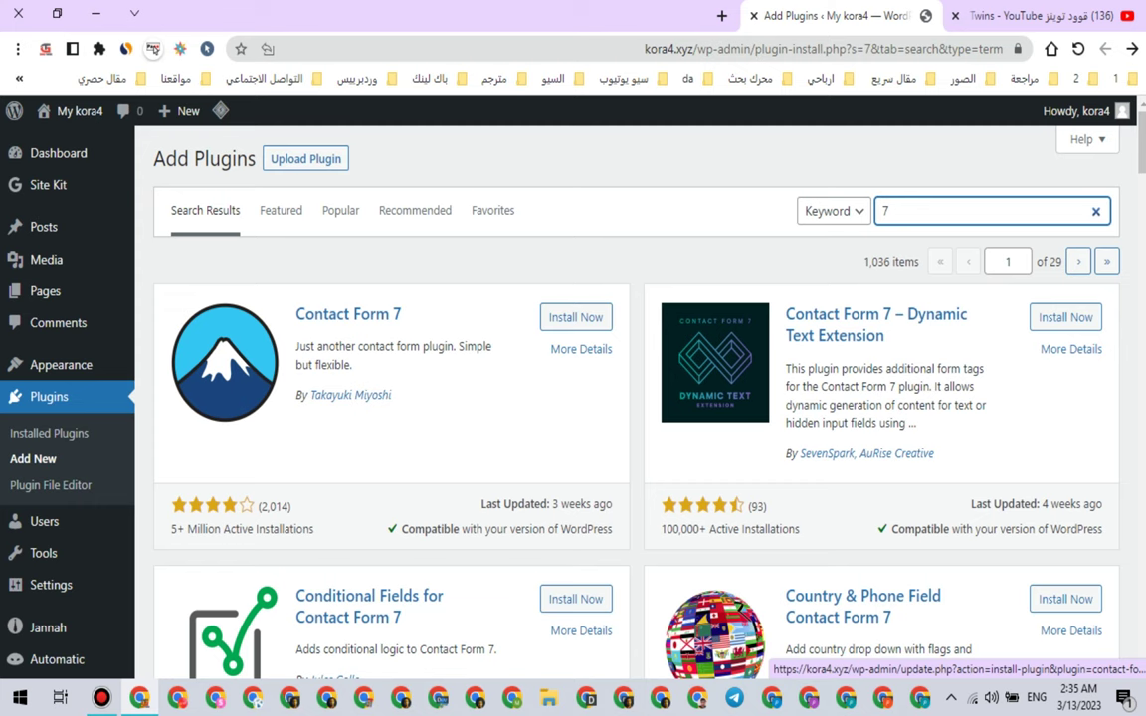
left_click(575, 317)
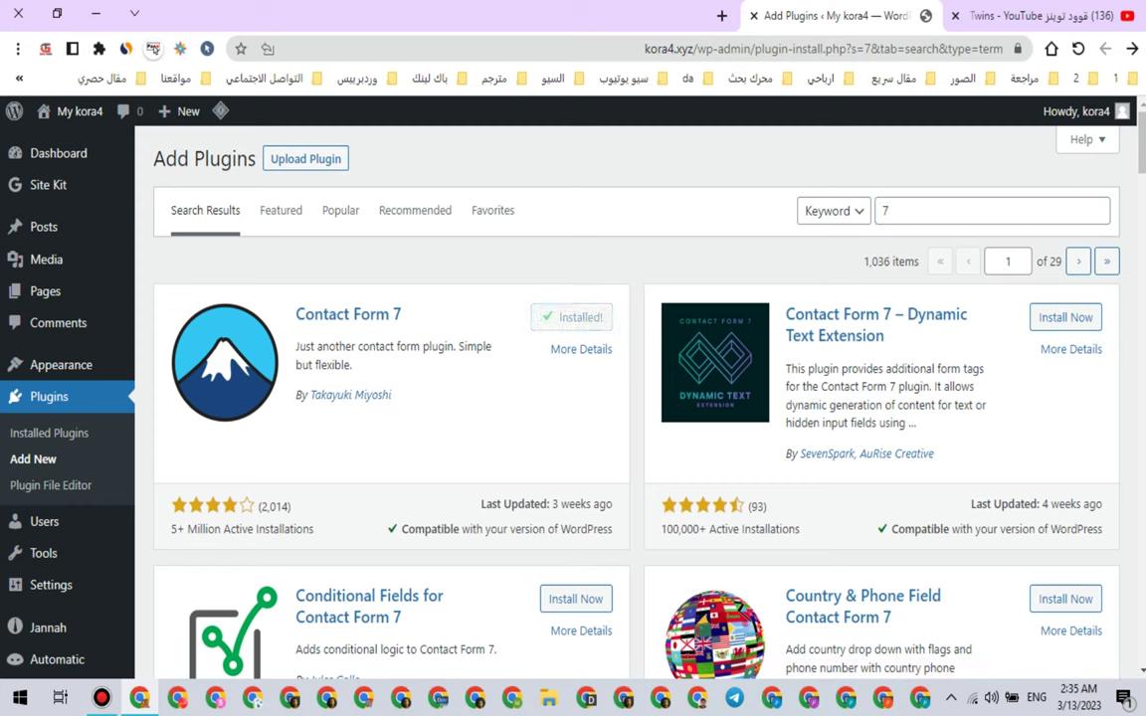
left_click(583, 318)
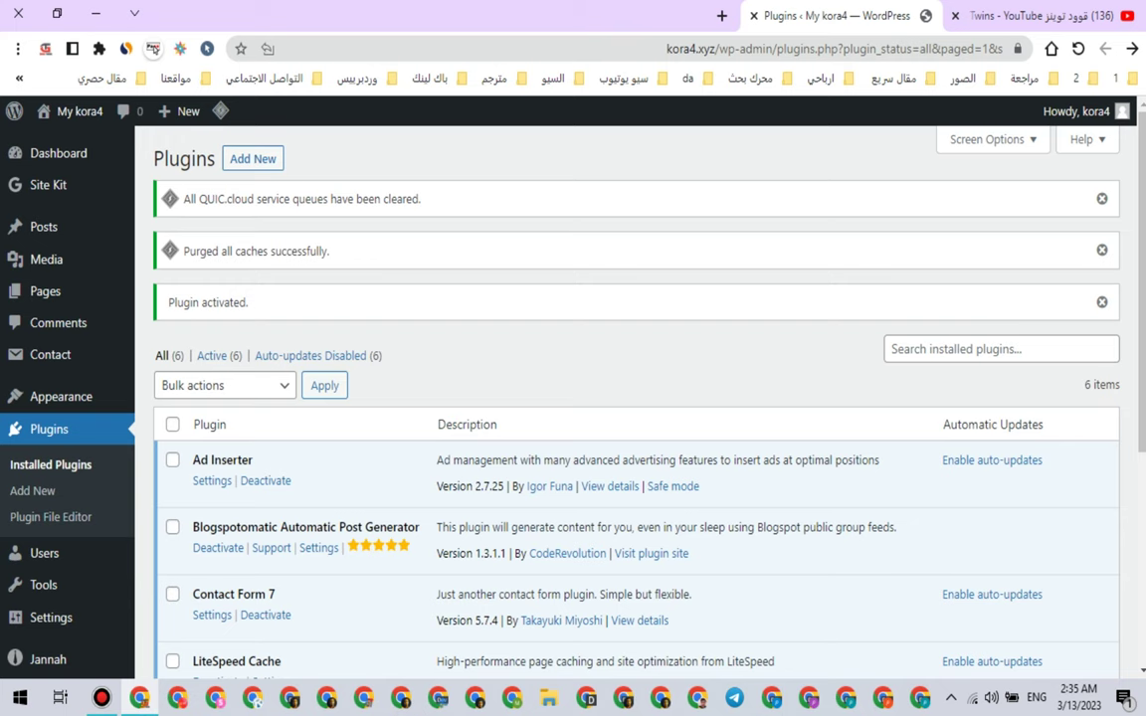
scroll(636, 398, "down", 1)
scroll(636, 398, "up", 1)
Step: View the live kora4.xyz homepage in a separate tab, look it over and return to the plugins page
mouse_move(43, 112)
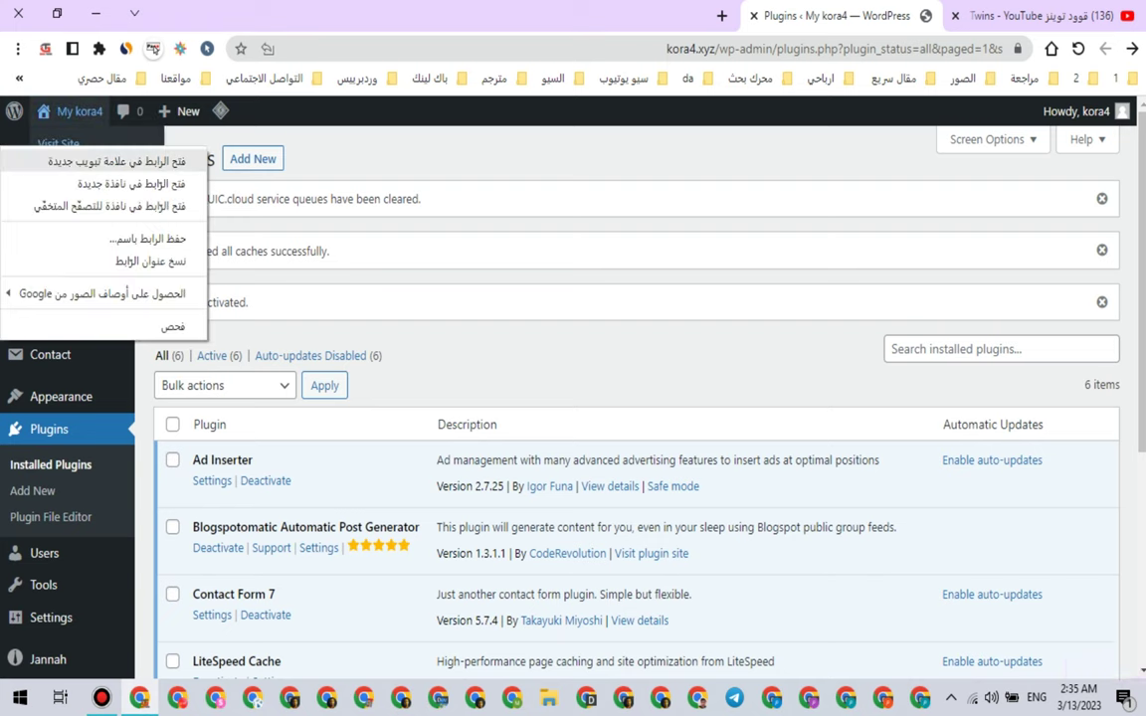
left_click(116, 160)
left_click(696, 16)
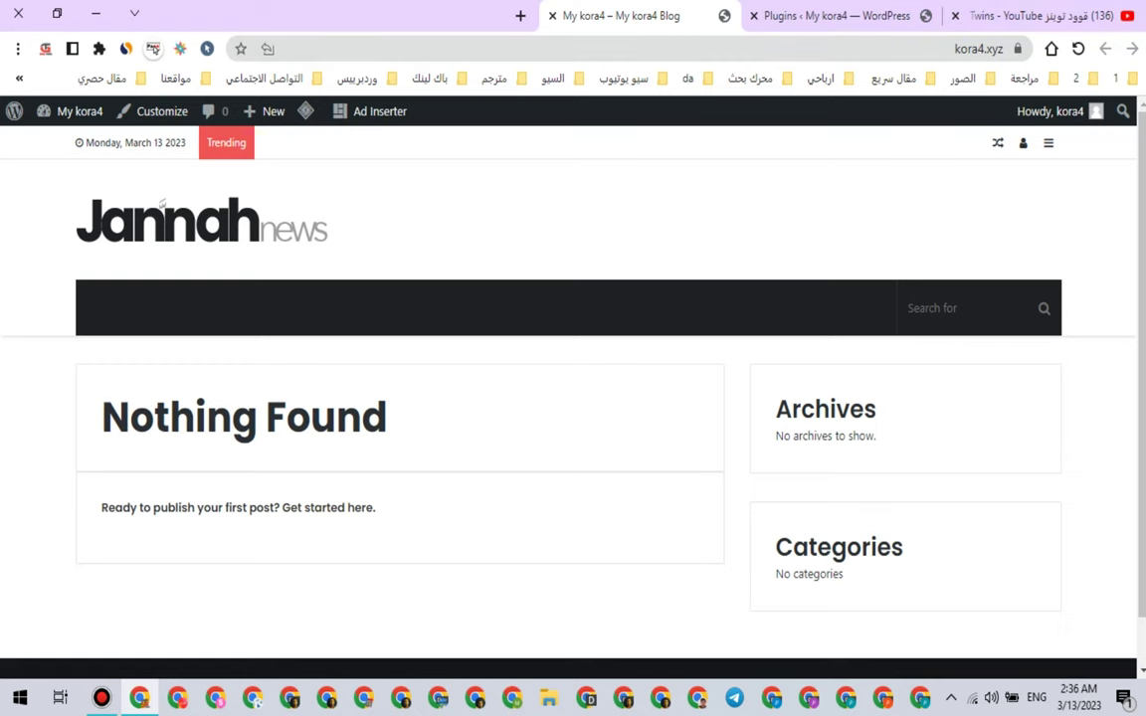
scroll(567, 398, "down", 1)
scroll(568, 398, "up", 1)
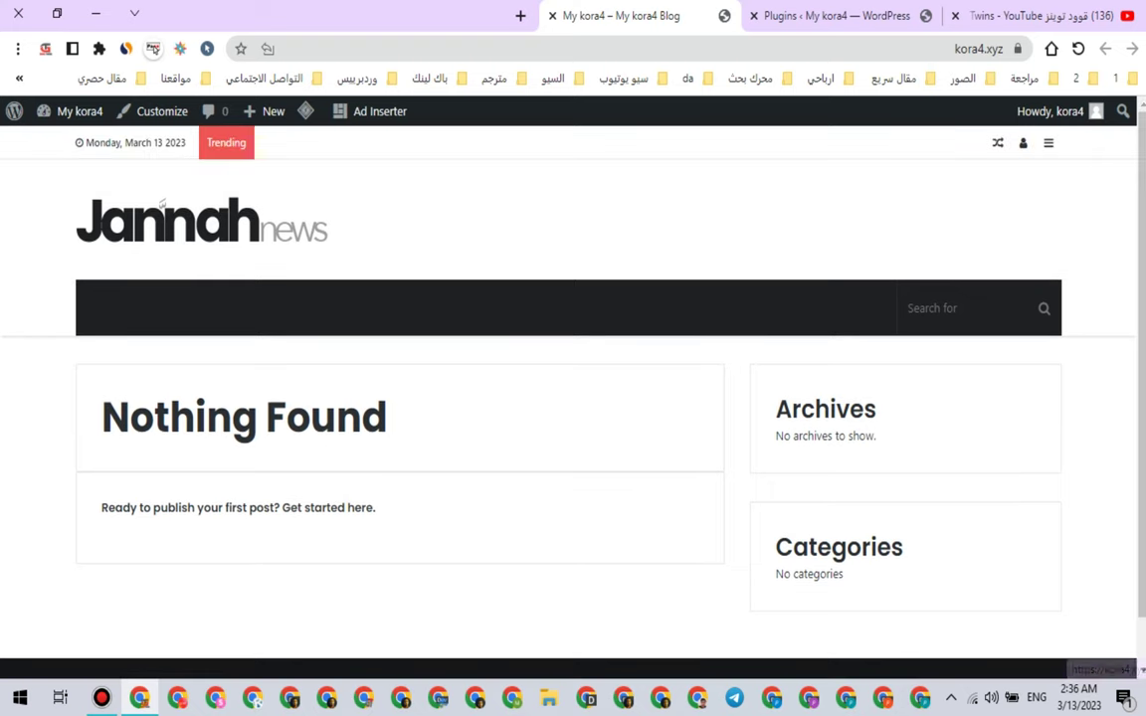
left_click(836, 16)
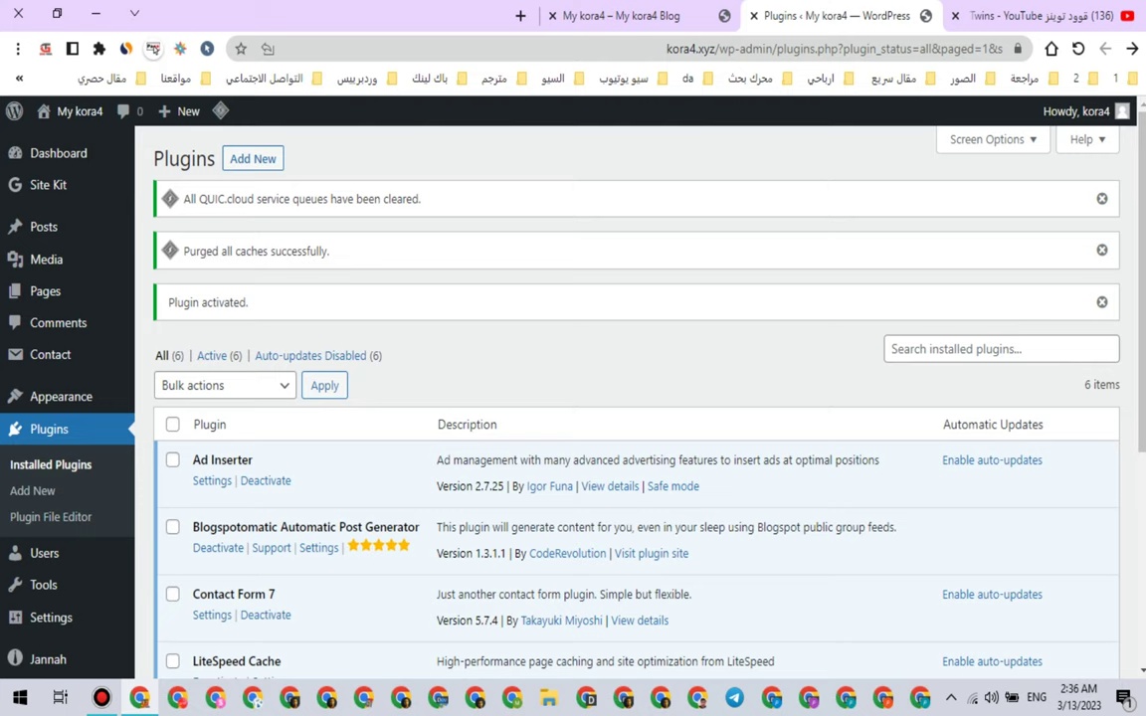
Step: Open joker0o.xyz in a new tab and go to its logo web page
key("ctrl+t")
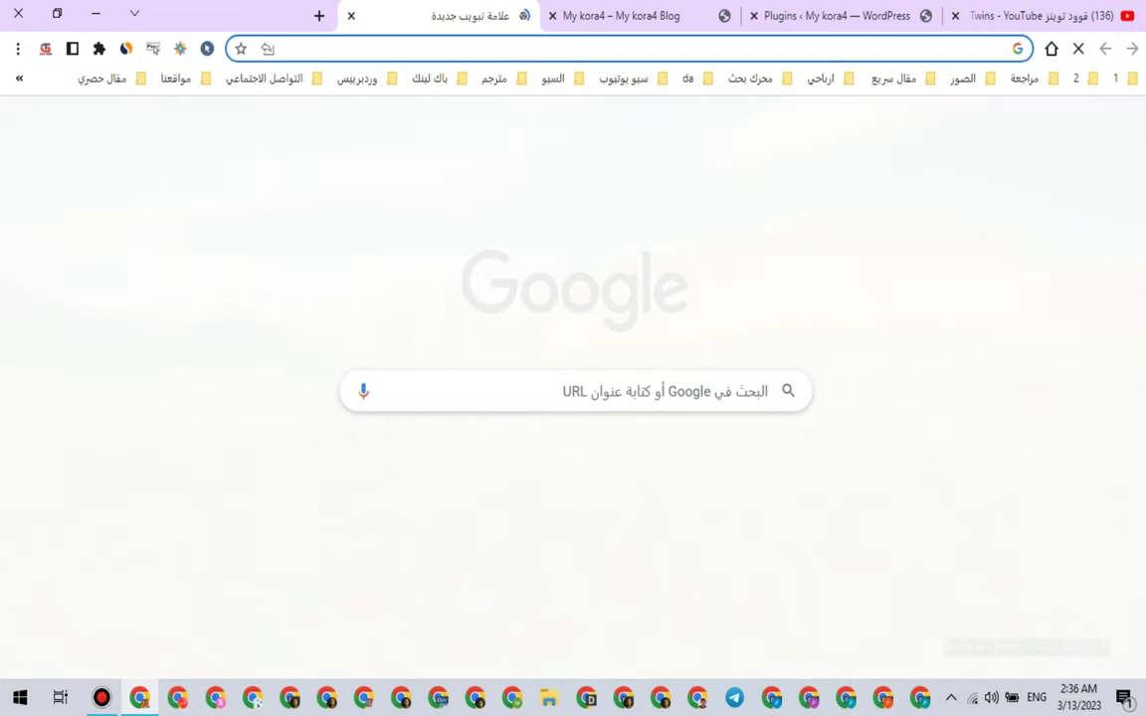
type("joker0o.tech")
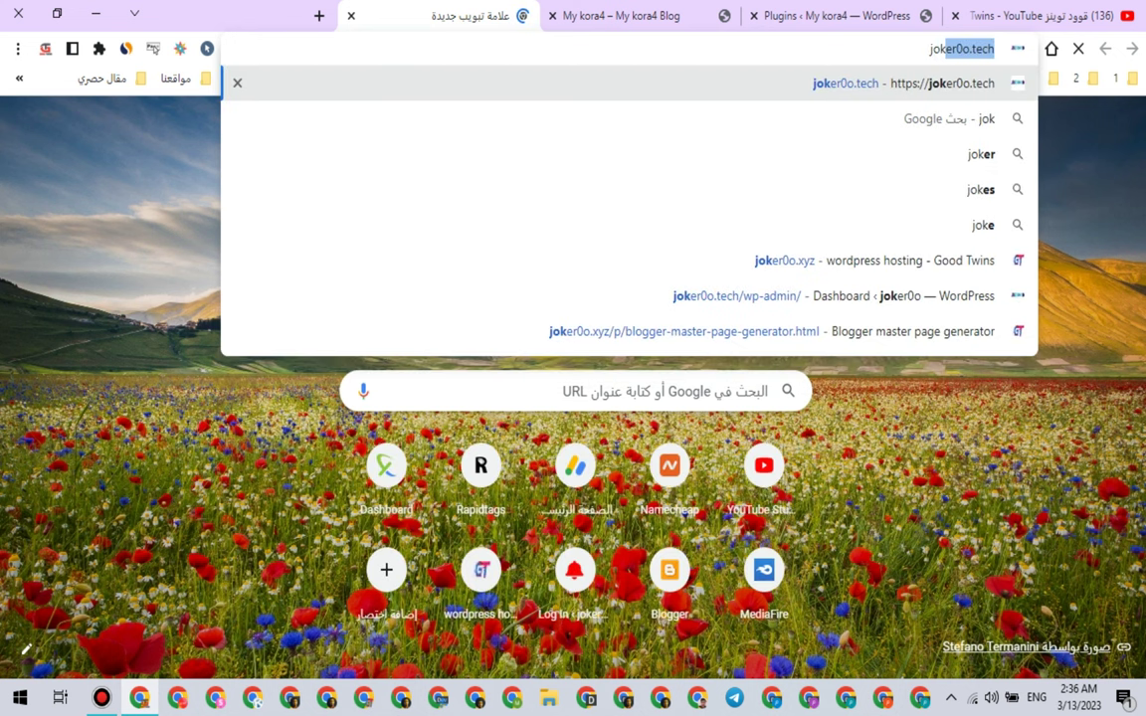
key("Down")
key("Down")
key("Down")
key("Return")
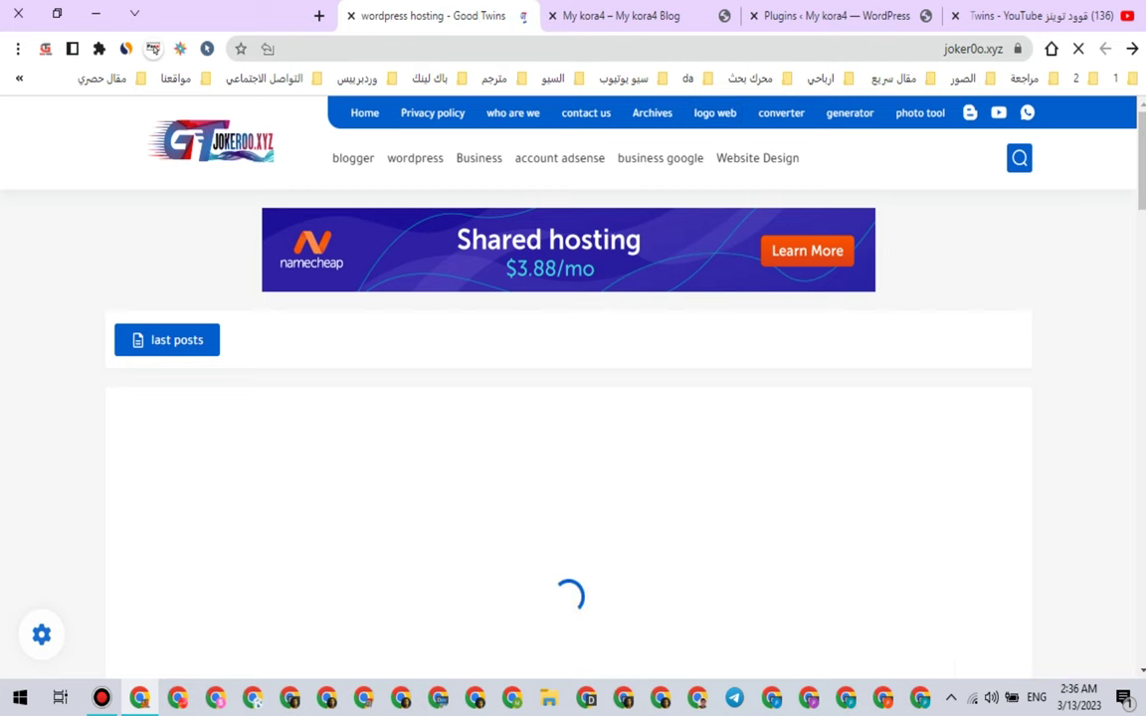
left_click(714, 112)
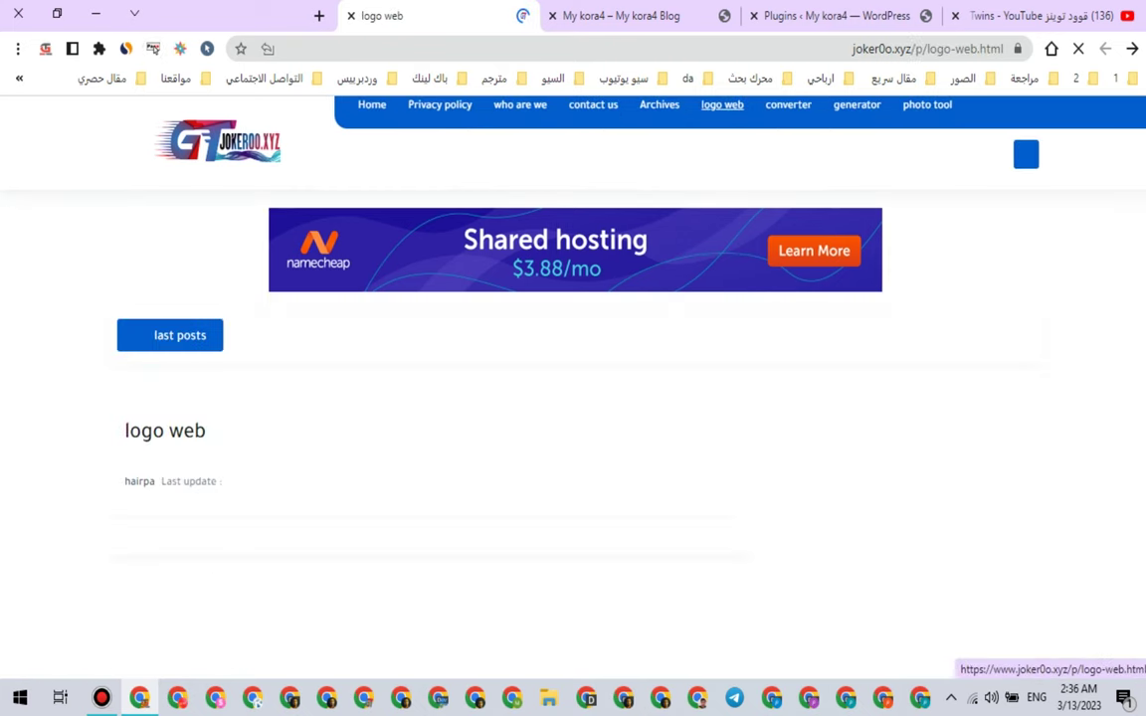
Step: Copy the name "kora4" from the address of the kora4.xyz homepage
left_click(603, 16)
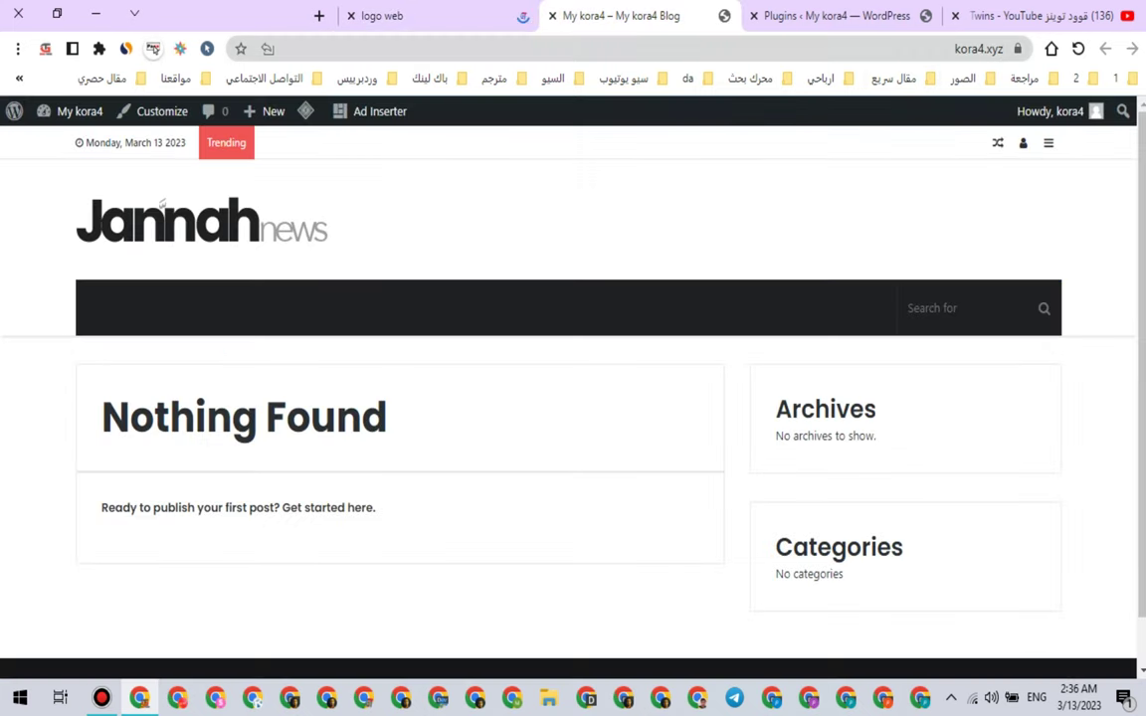
double_click(967, 47)
right_click(967, 47)
left_click(895, 183)
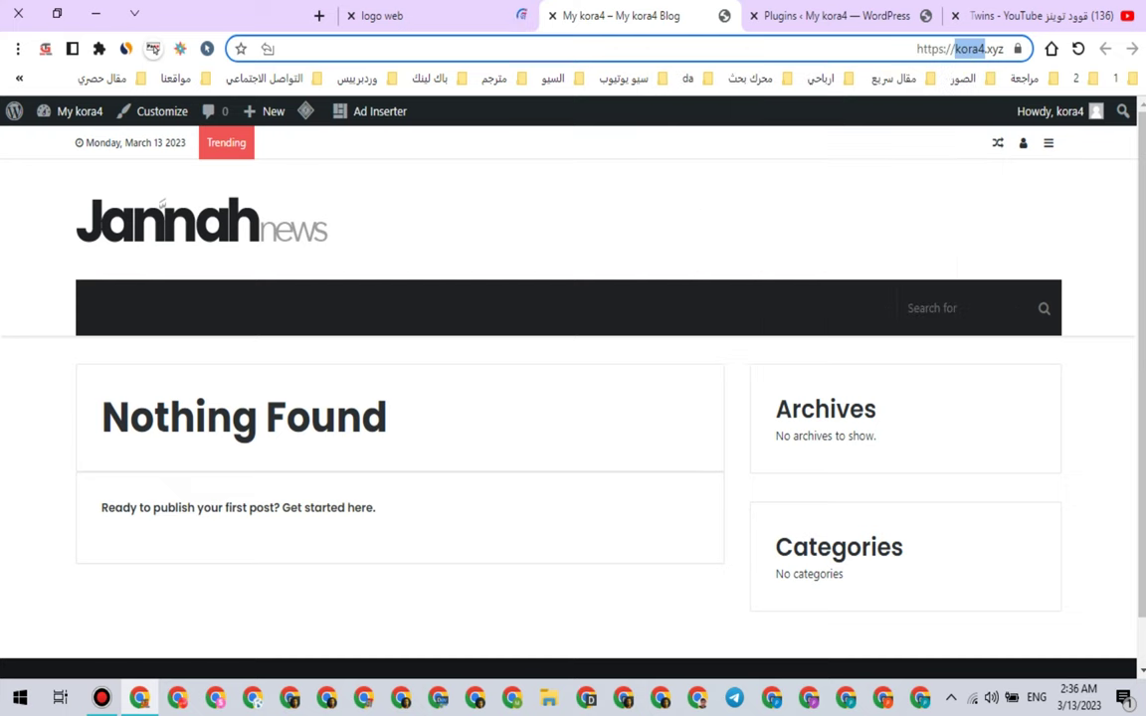
Step: Paste the copied name as the logo's main text on the logo web page, shortened to "kora"
left_click(418, 16)
scroll(428, 397, "down", 3)
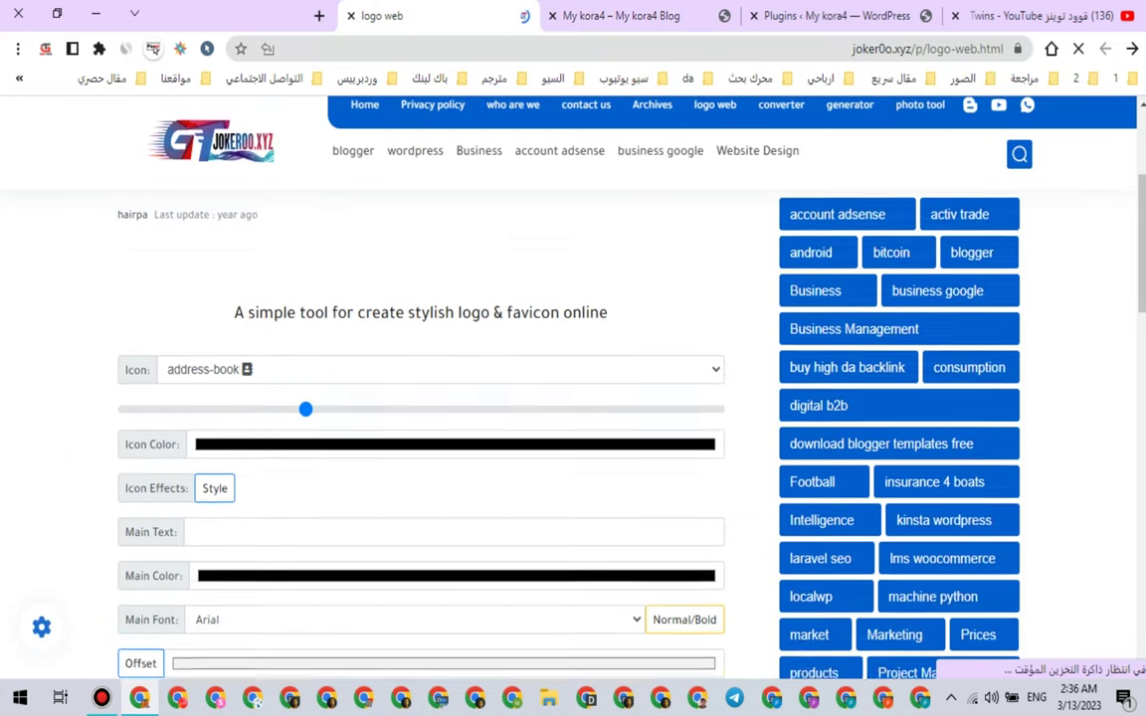
scroll(565, 397, "down", 2)
left_click(256, 425)
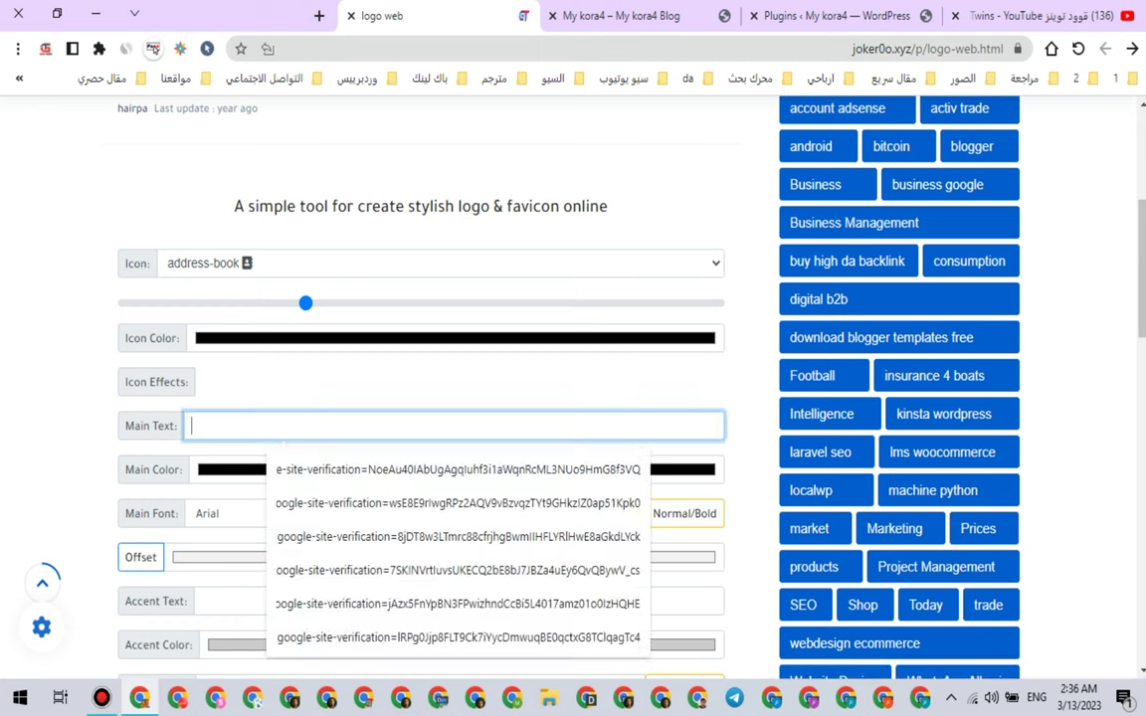
right_click(255, 426)
left_click(224, 251)
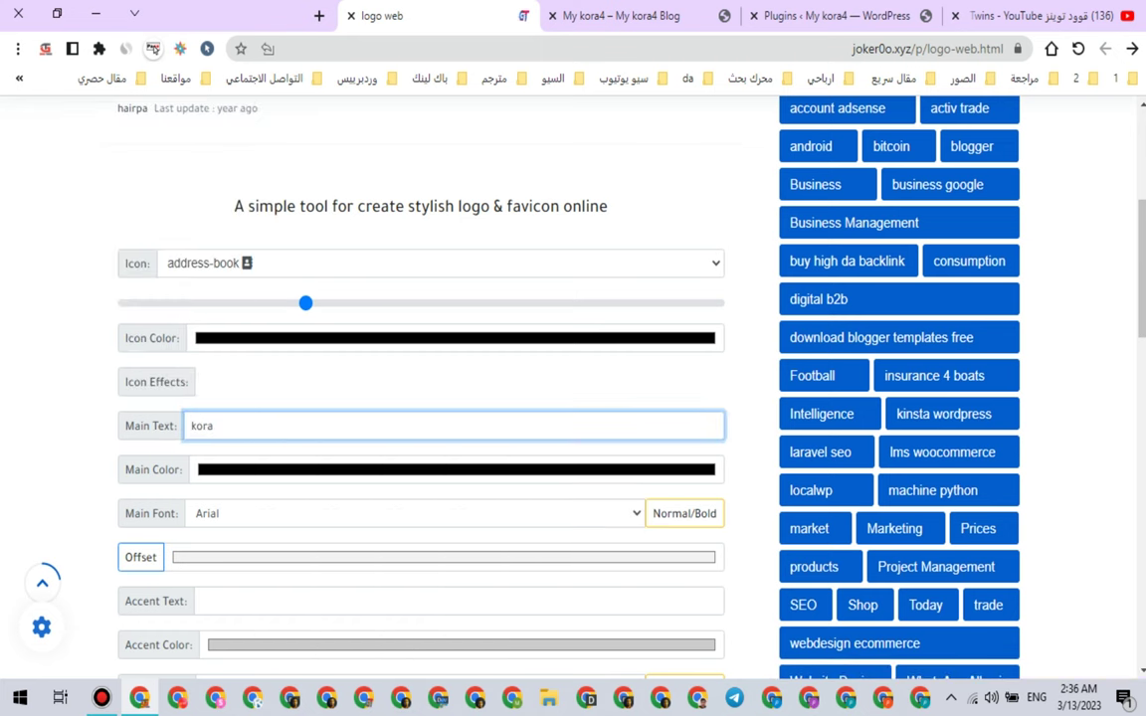
Step: Set the logo's accent text to "4" and the main font to Bangers, checking the logo preview
scroll(565, 398, "down", 1)
left_click(202, 509)
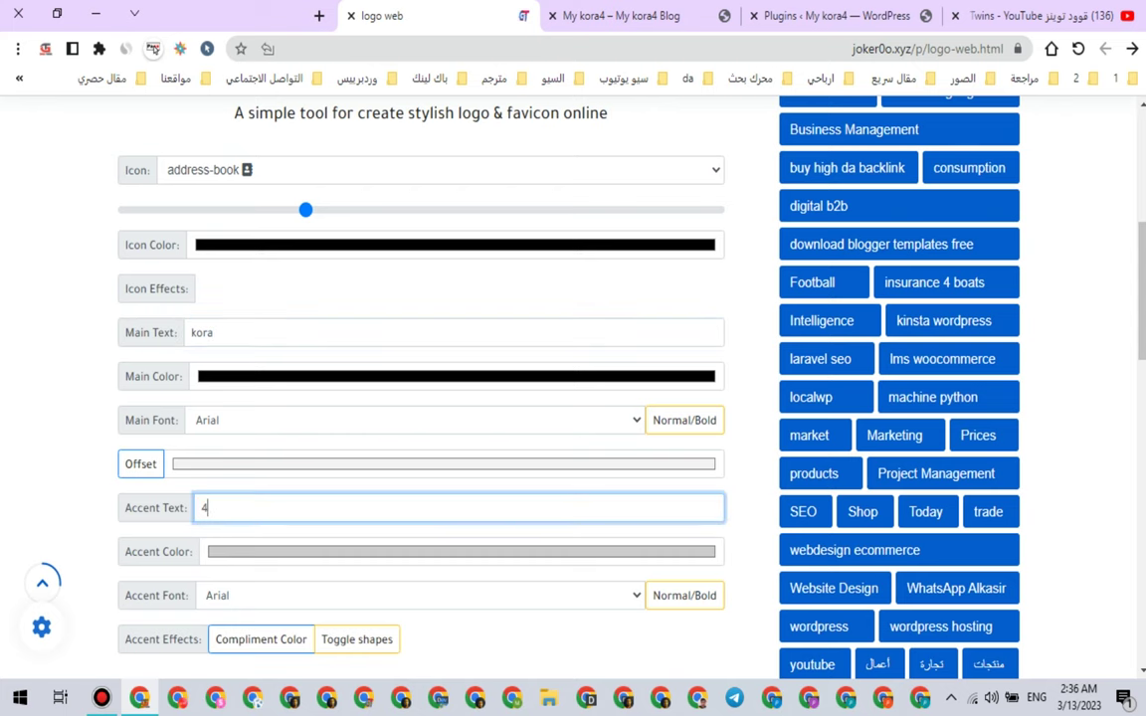
left_click(199, 419)
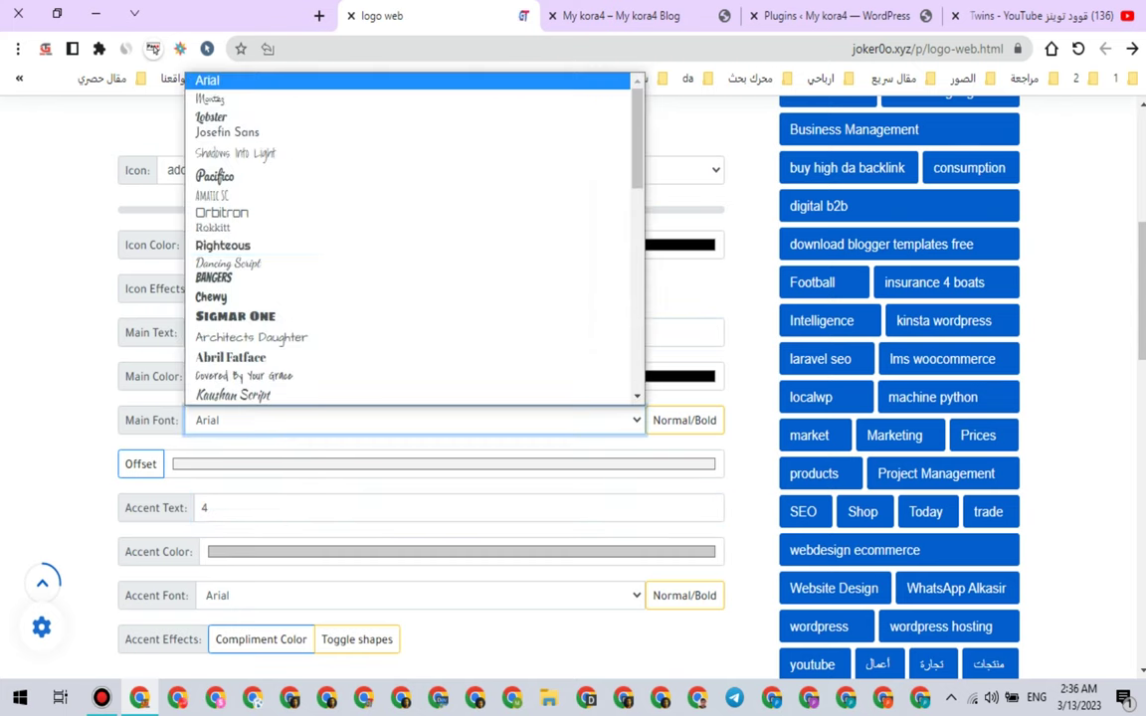
left_click(214, 279)
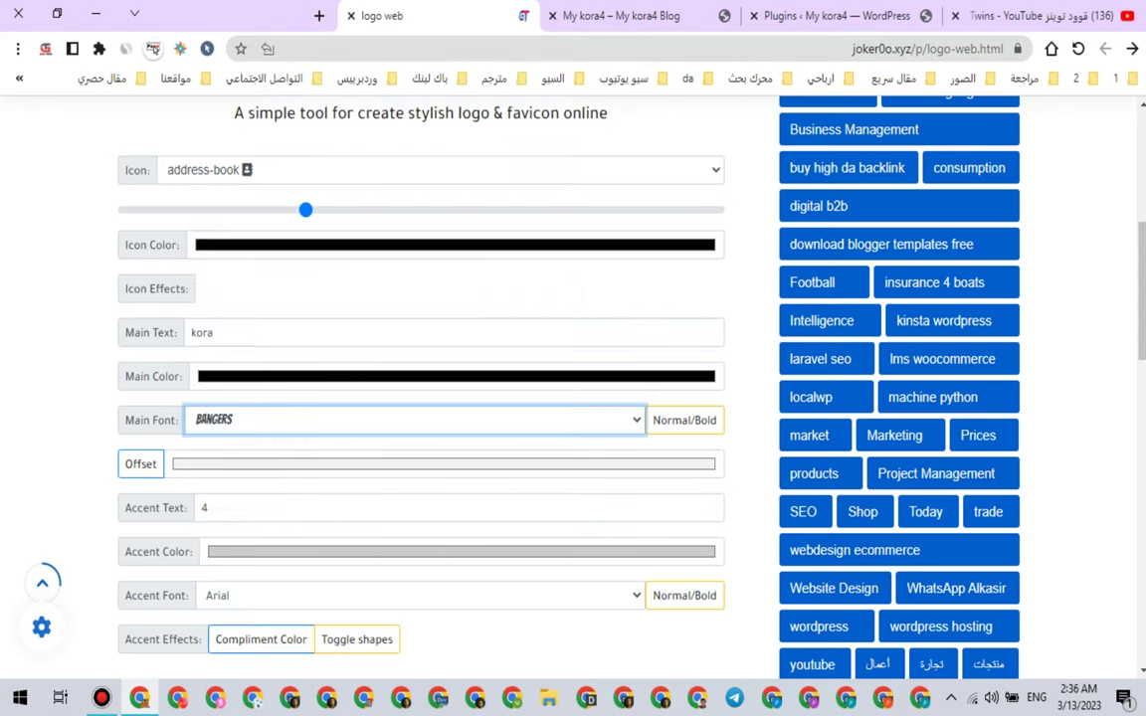
scroll(573, 398, "down", 5)
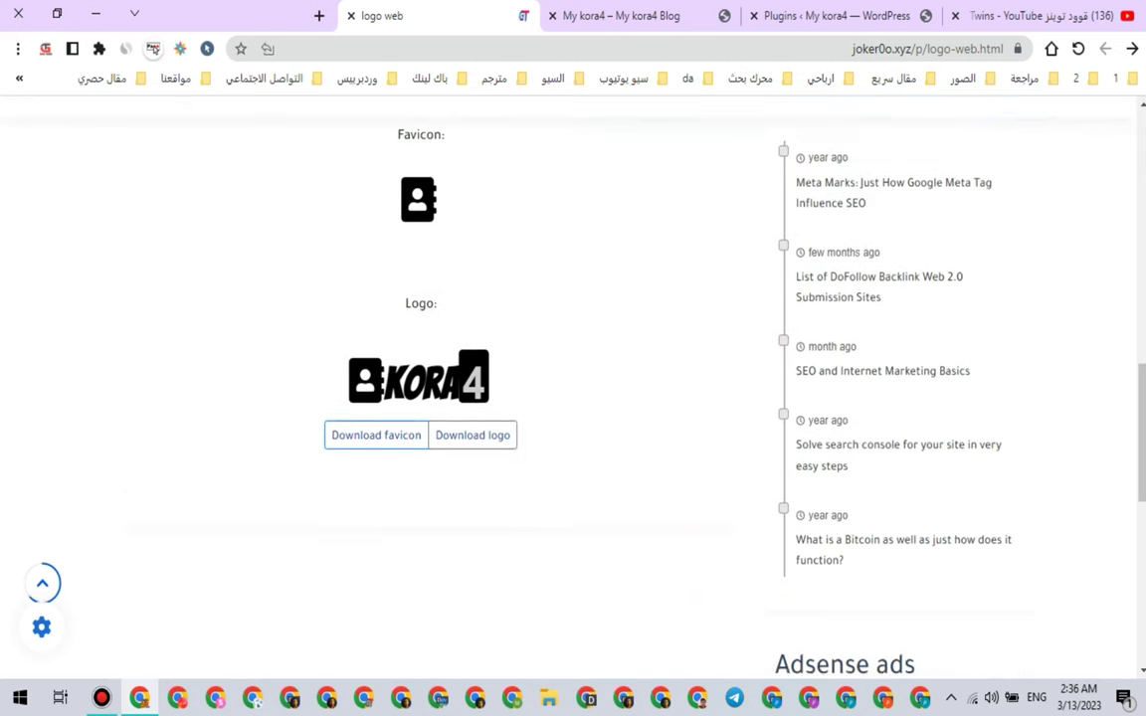
Step: Change the icon color to red (RGB 245, 5, 5) and check the favicon and logo previews
scroll(573, 398, "up", 8)
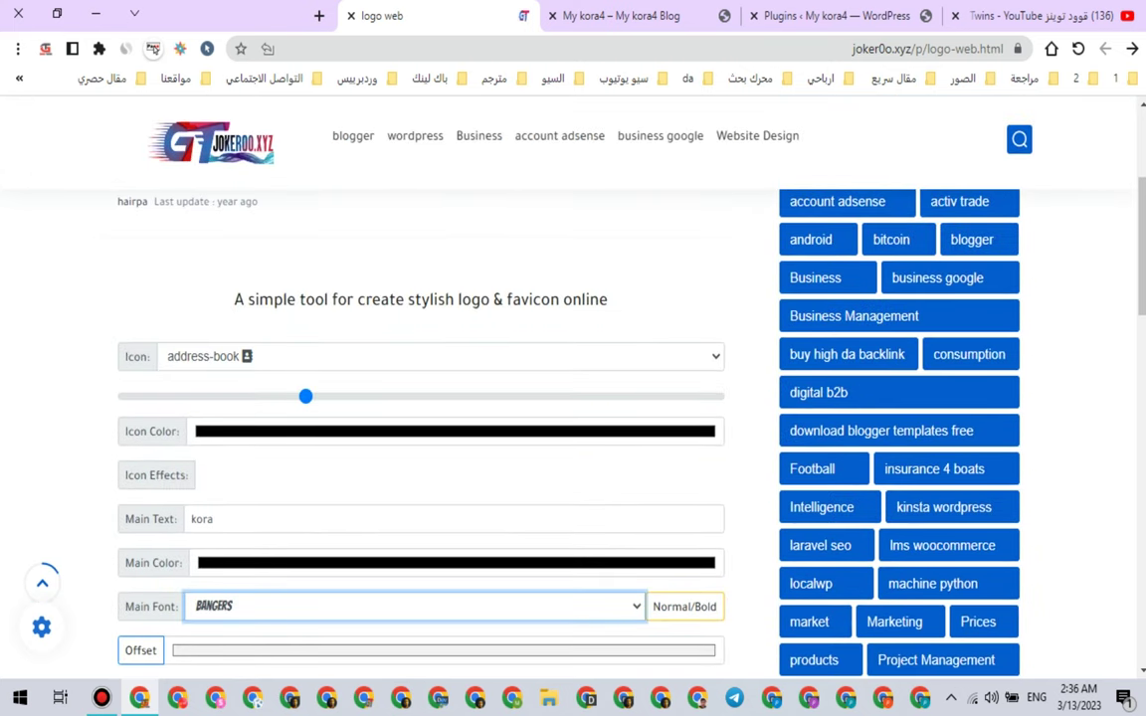
left_click(376, 187)
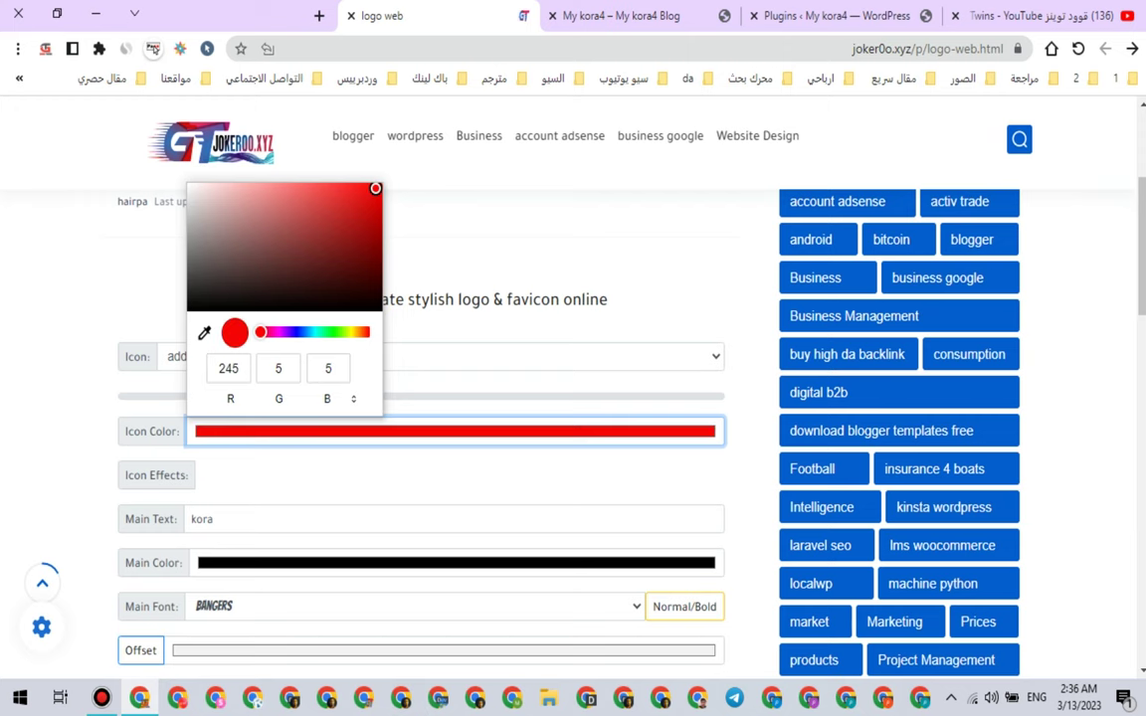
left_click(557, 243)
scroll(573, 398, "down", 5)
scroll(573, 398, "down", 2)
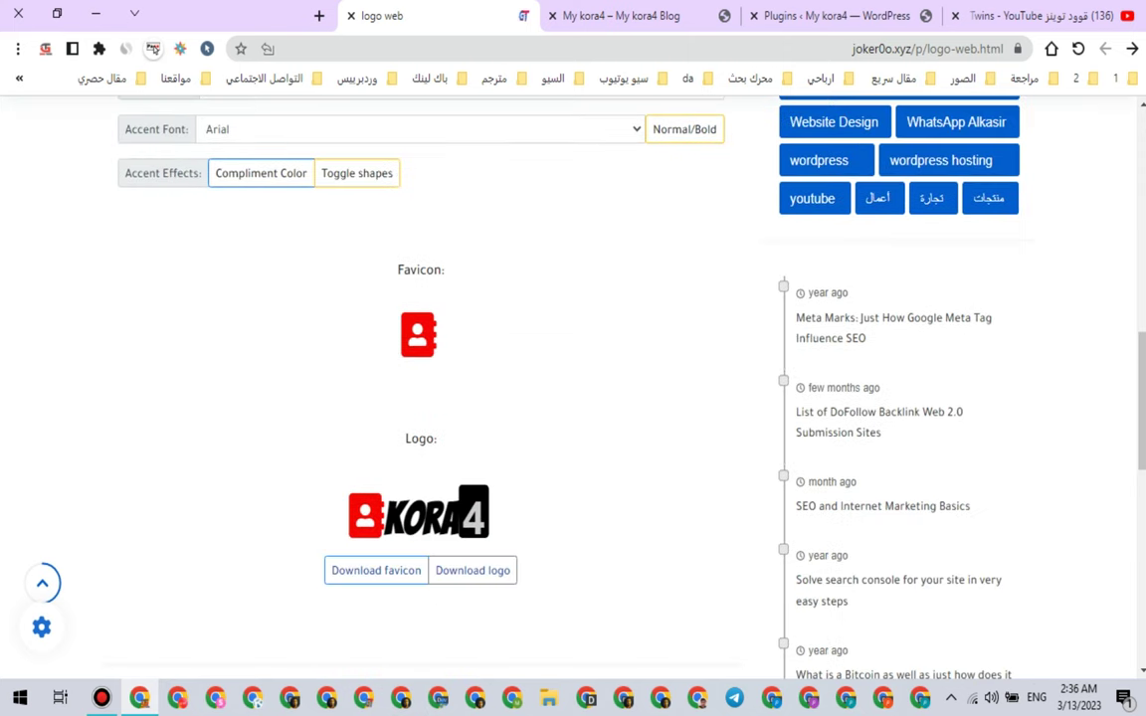
Step: Replace the logo's address-book icon with the car-side icon and go to the favicon and logo previews
scroll(573, 398, "up", 6)
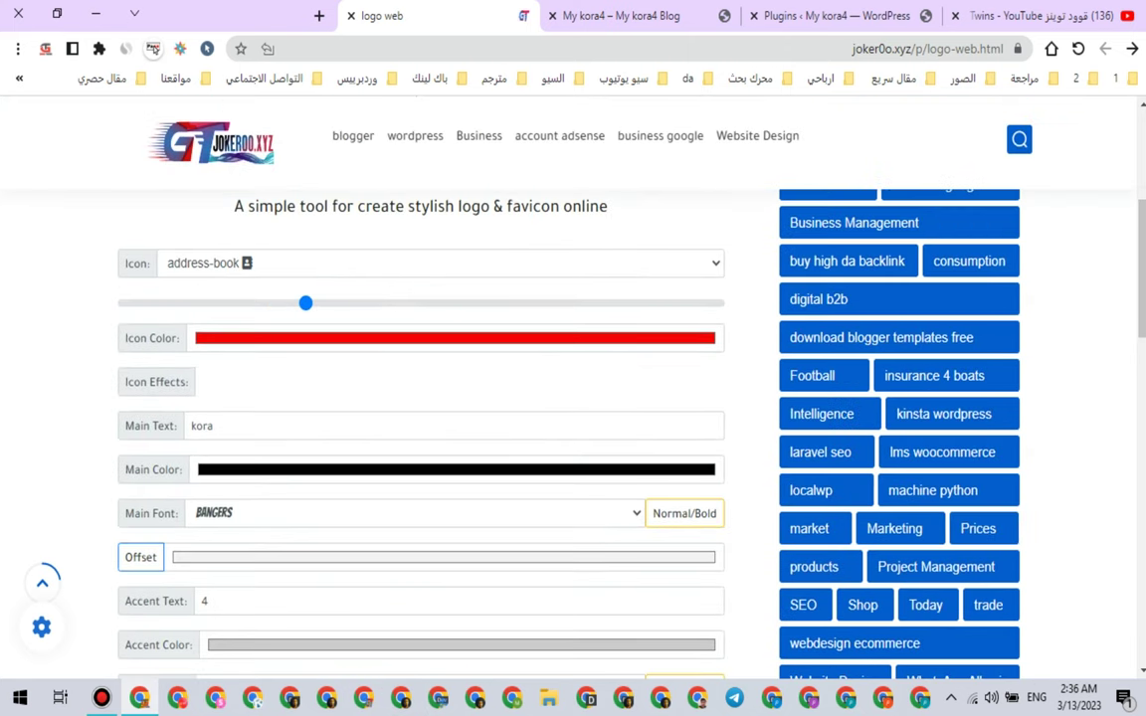
left_click(441, 264)
scroll(438, 468, "down", 20)
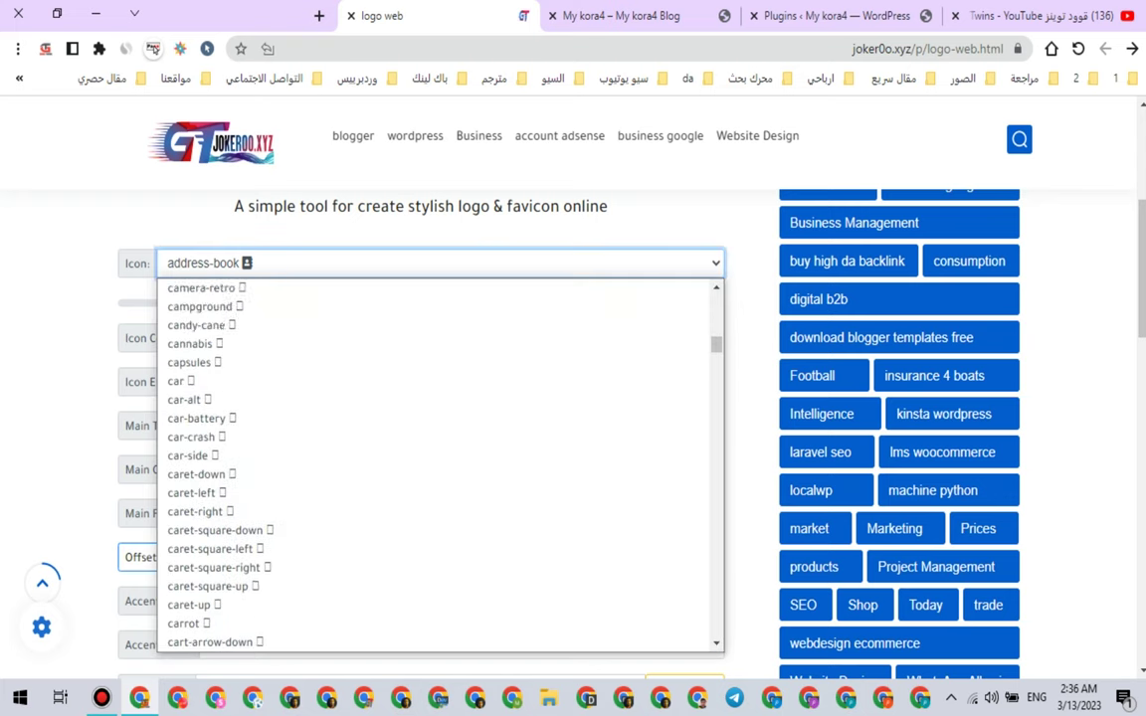
left_click(191, 455)
scroll(437, 398, "down", 6)
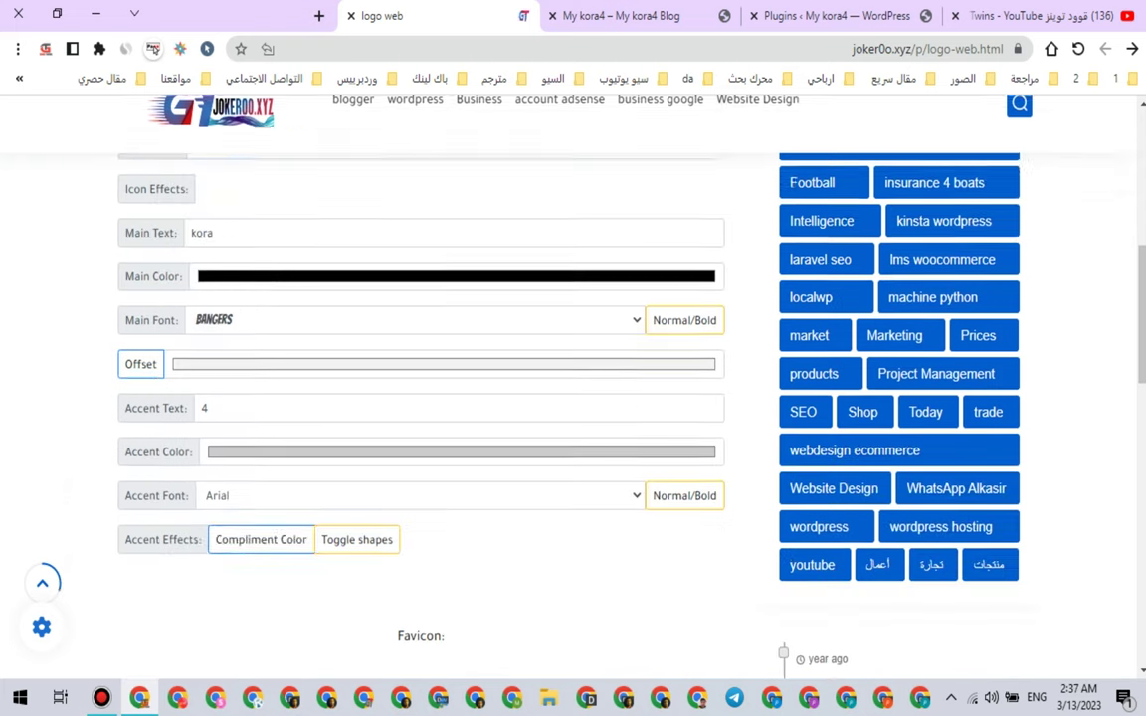
Step: Change the main text color to blue (RGB 7, 2, 247) and check the logo preview
scroll(437, 398, "up", 5)
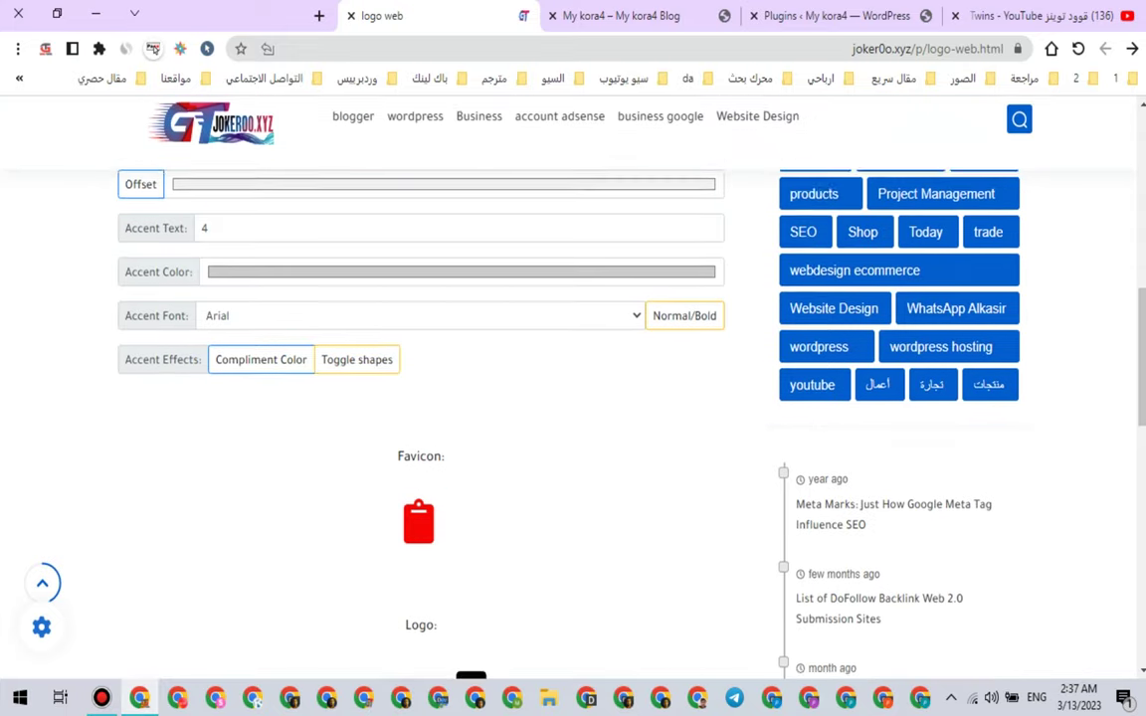
left_click(437, 376)
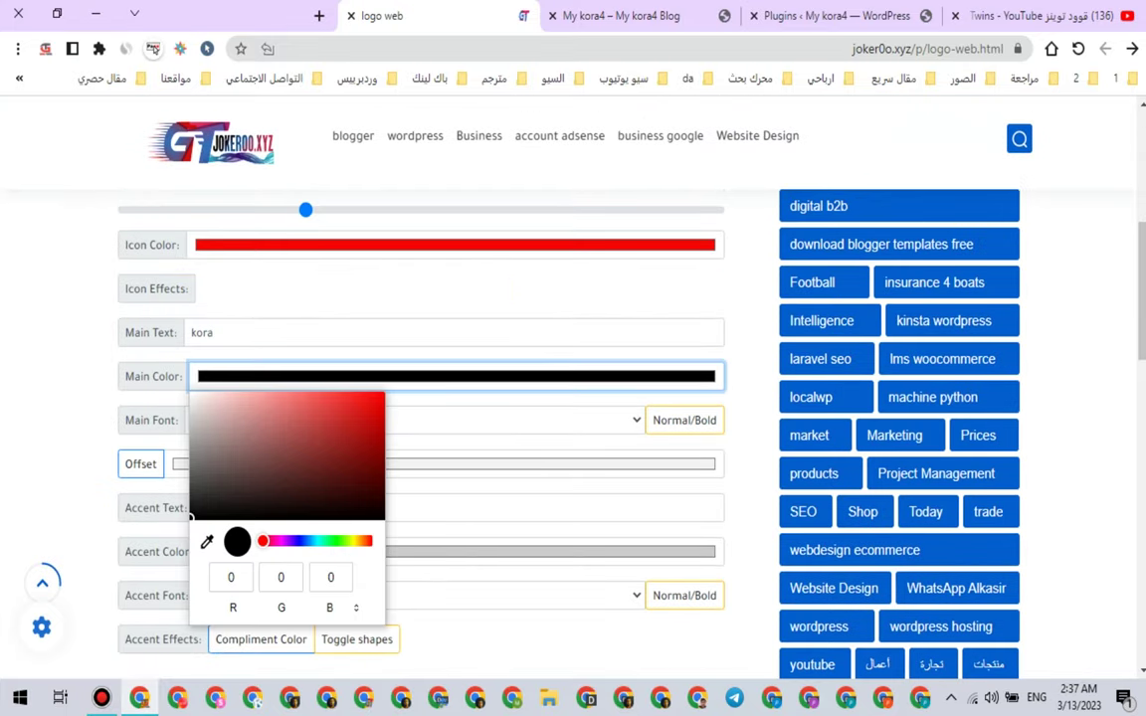
left_click(299, 541)
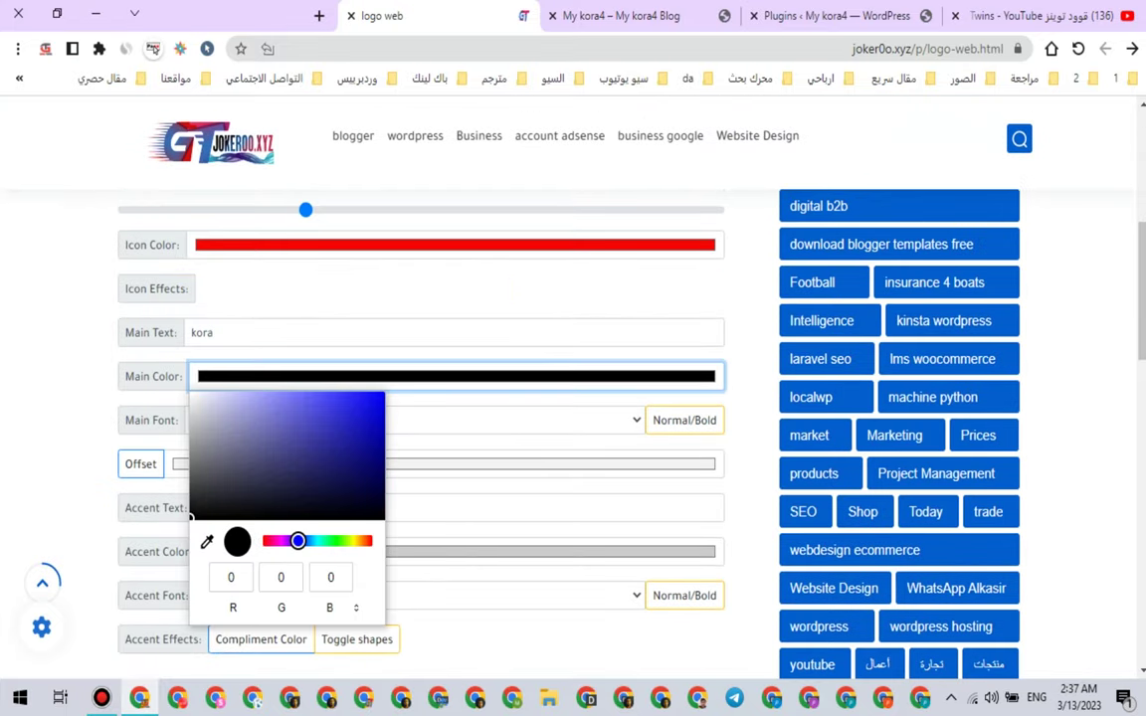
left_click(382, 395)
left_click(498, 420)
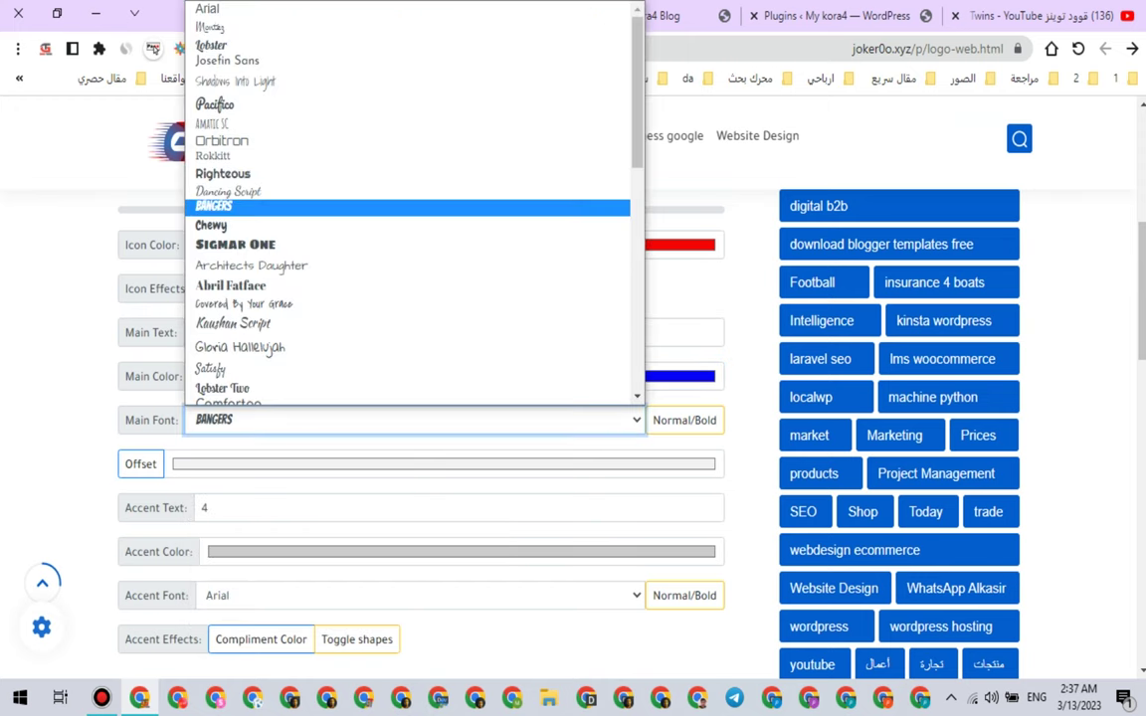
left_click(357, 573)
scroll(358, 569, "down", 6)
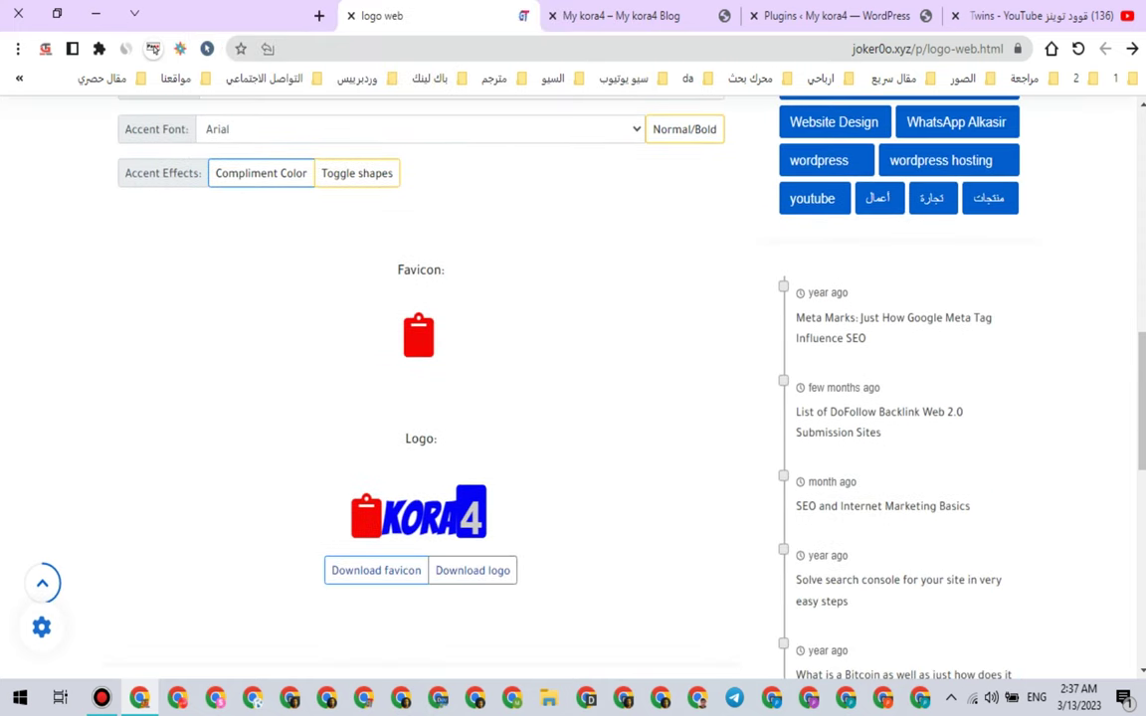
Step: Change the main font to Architects Daughter and check the logo preview
scroll(357, 569, "up", 5)
scroll(357, 569, "up", 1)
left_click(374, 376)
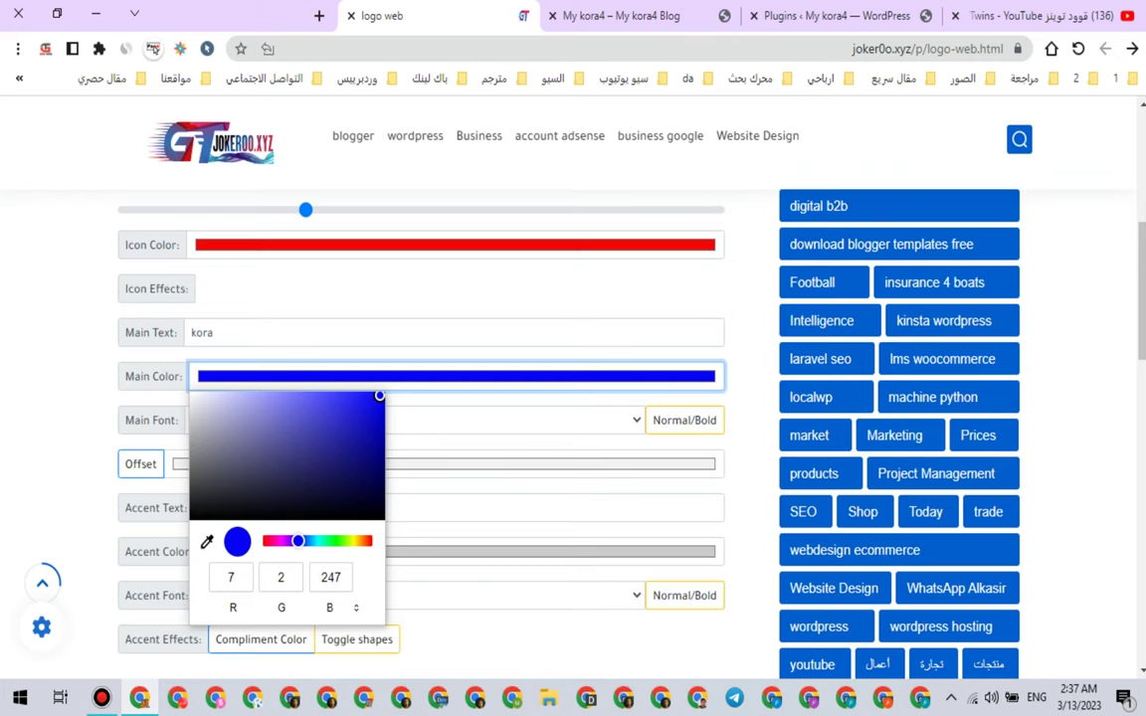
left_click(221, 334)
left_click(298, 420)
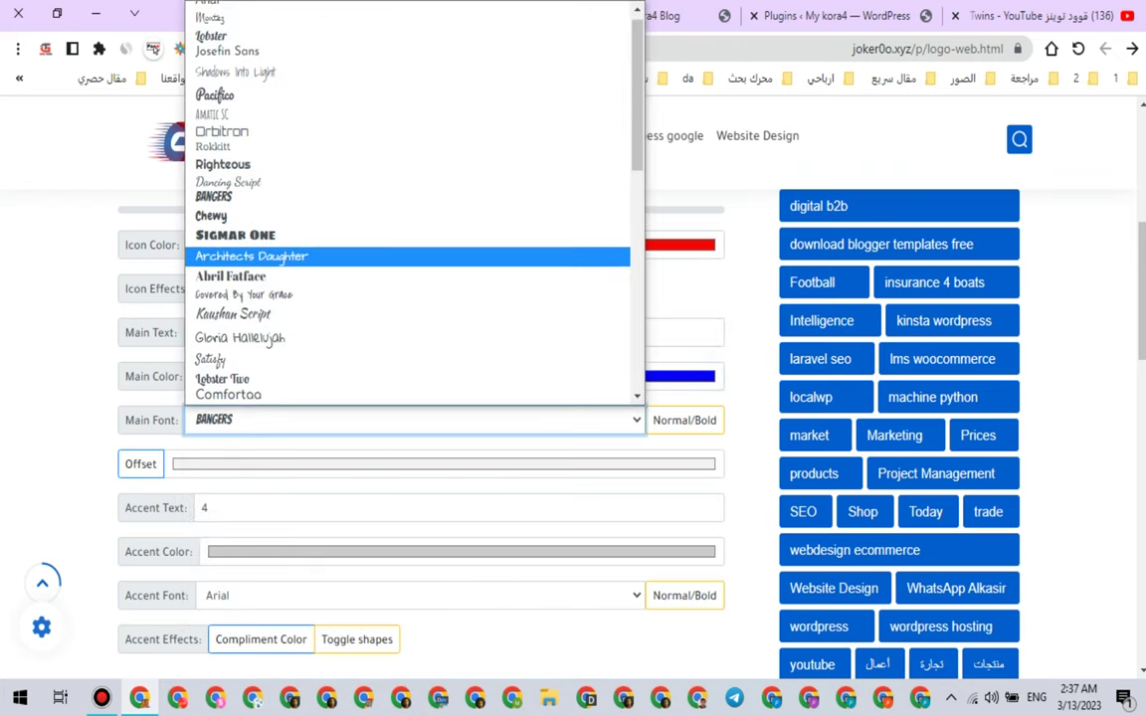
key("Return")
scroll(573, 378, "down", 5)
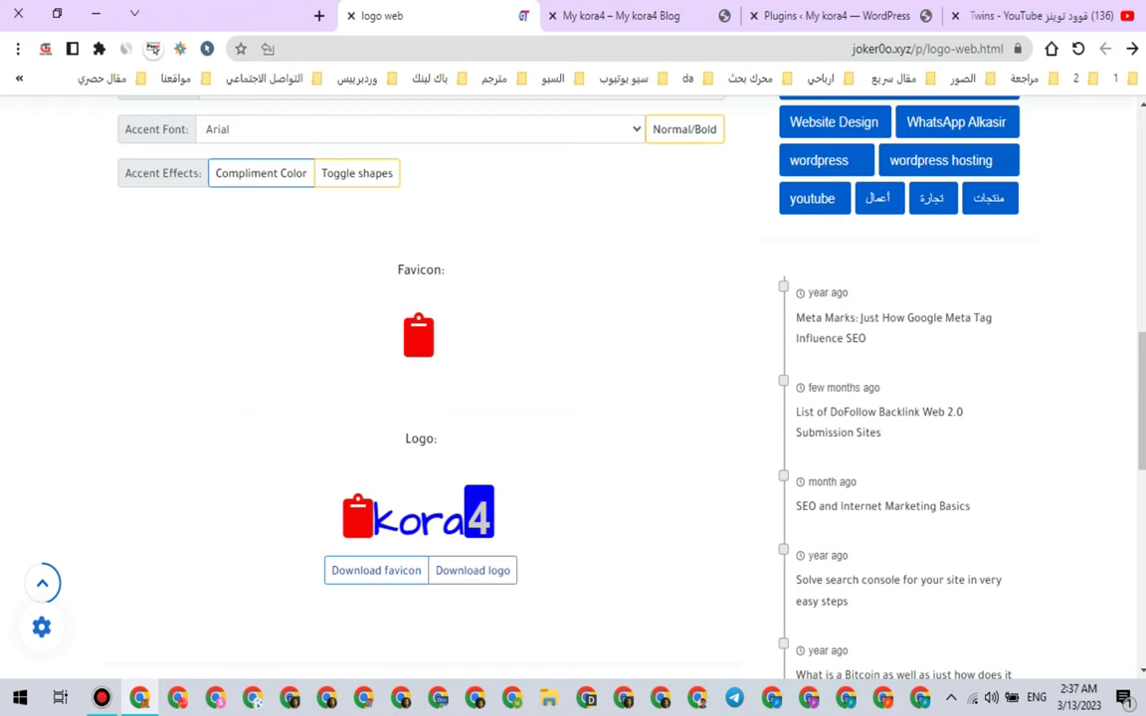
Step: Replace the logo's clipboard icon with the clock icon
scroll(298, 612, "up", 7)
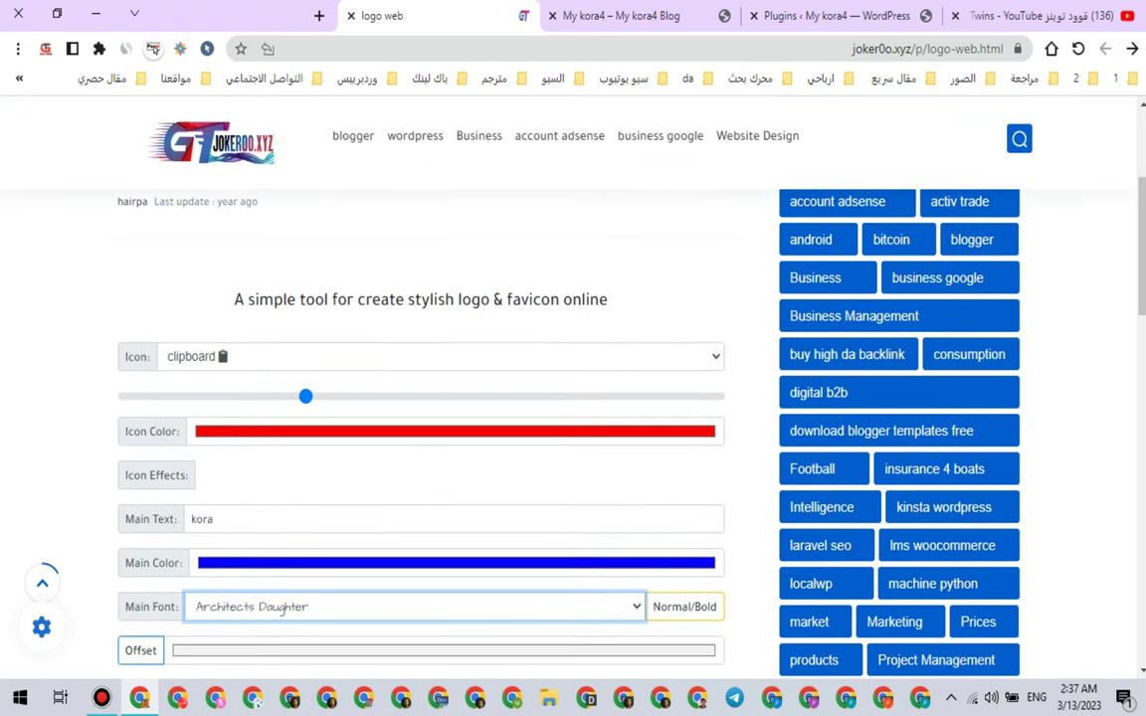
left_click(398, 356)
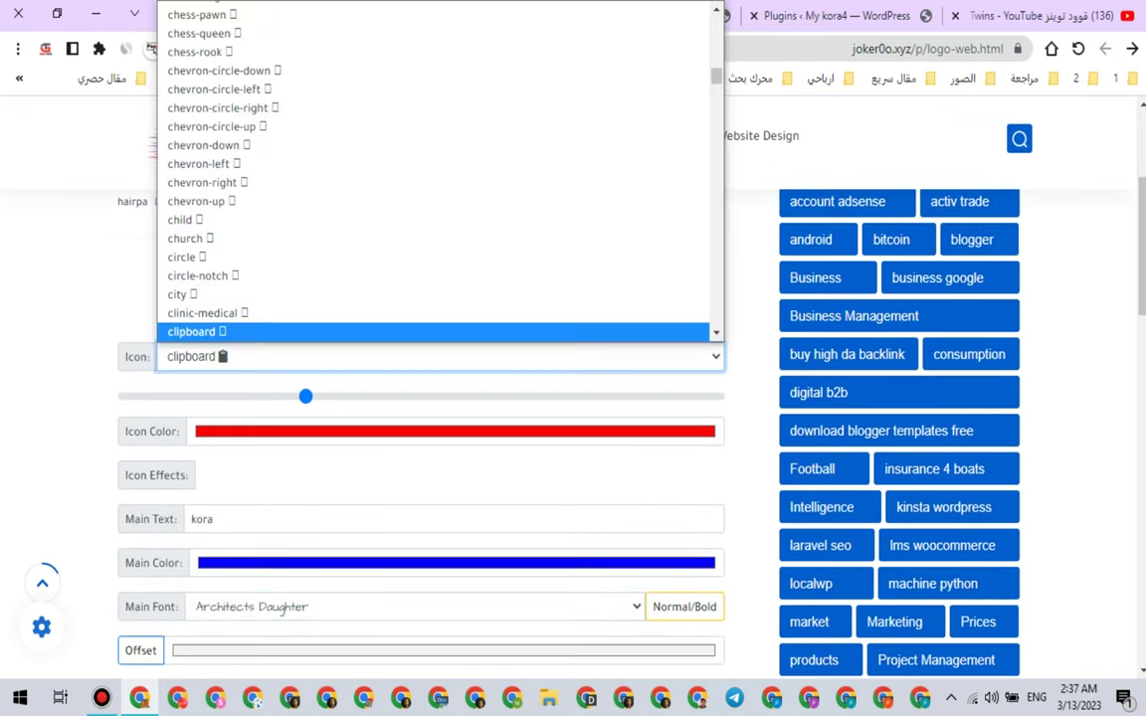
scroll(397, 312, "down", 2)
left_click(398, 201)
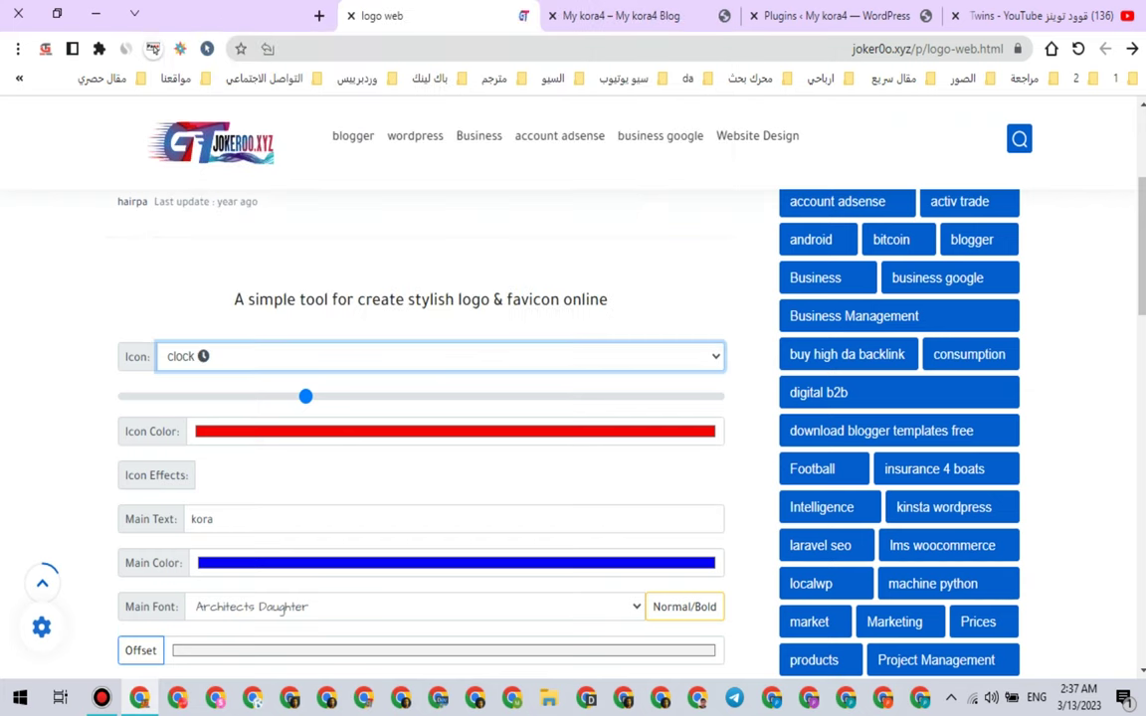
Step: Download the finished logo and favicon images
scroll(418, 398, "down", 7)
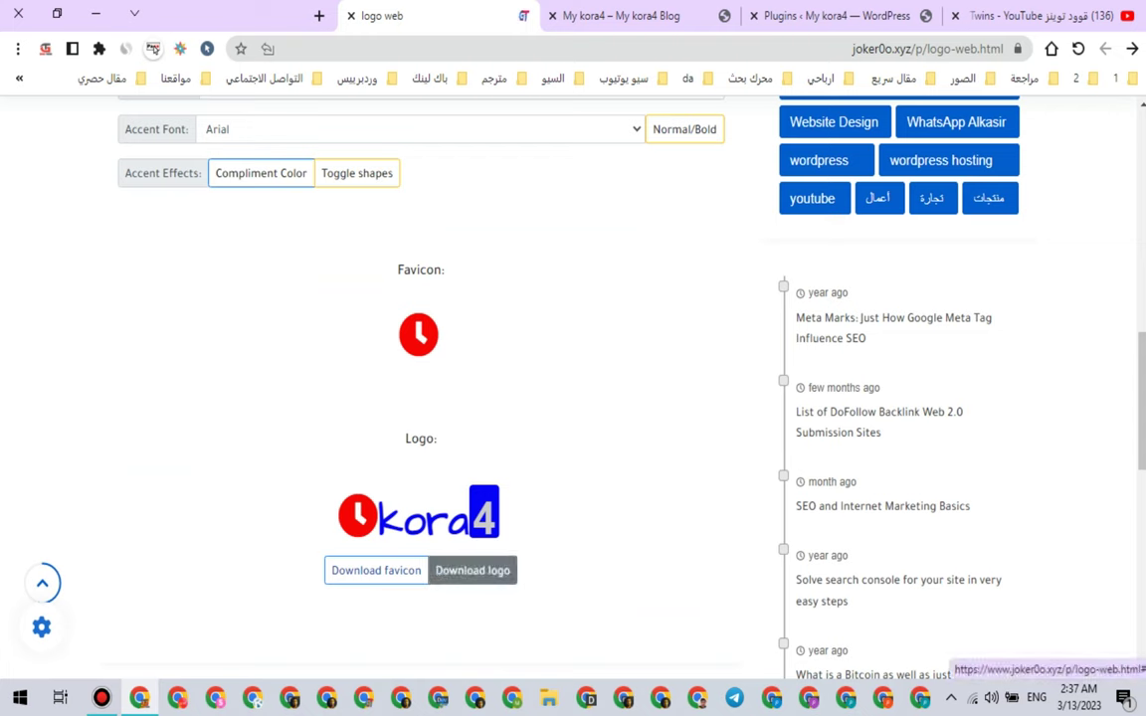
left_click(473, 570)
left_click(376, 570)
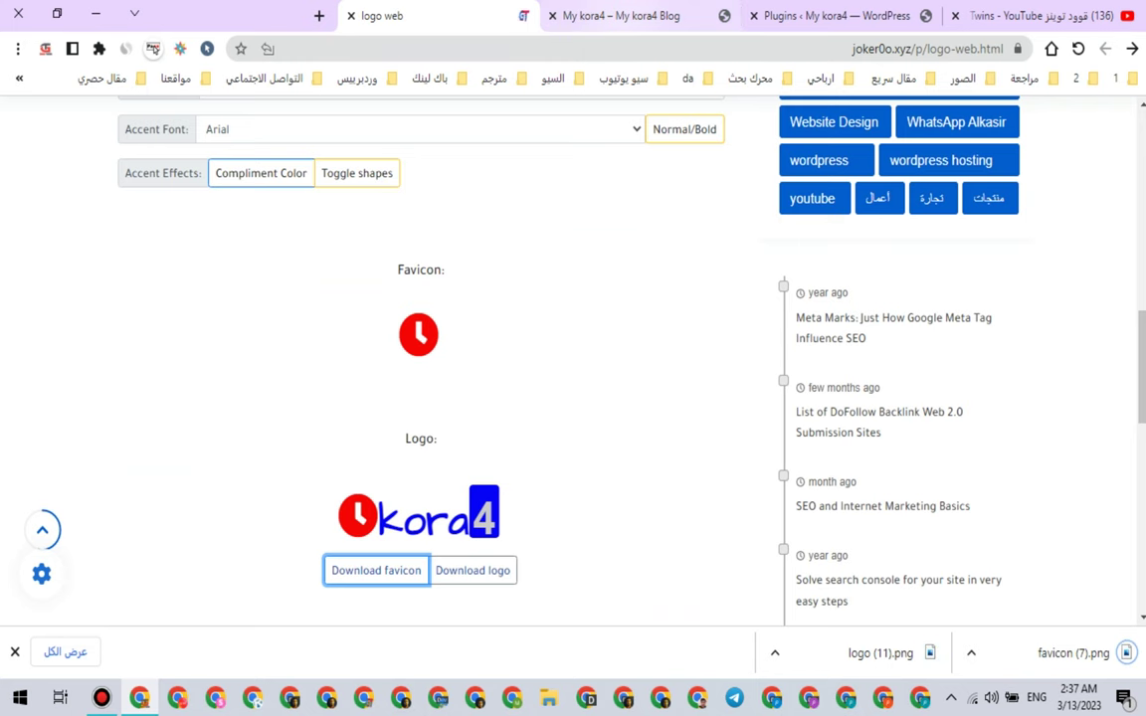
Step: Switch to the kora4 WordPress admin and open the Jannah theme options
left_click(612, 16)
left_click(831, 16)
scroll(69, 526, "down", 3)
mouse_move(69, 525)
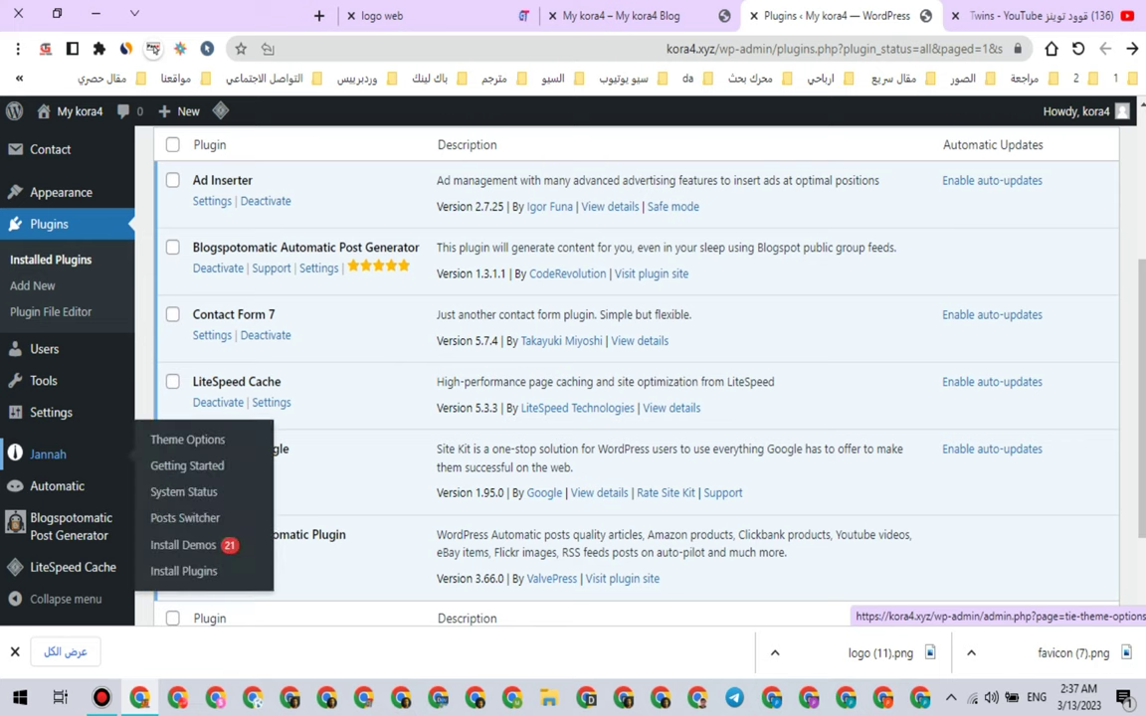
left_click(48, 455)
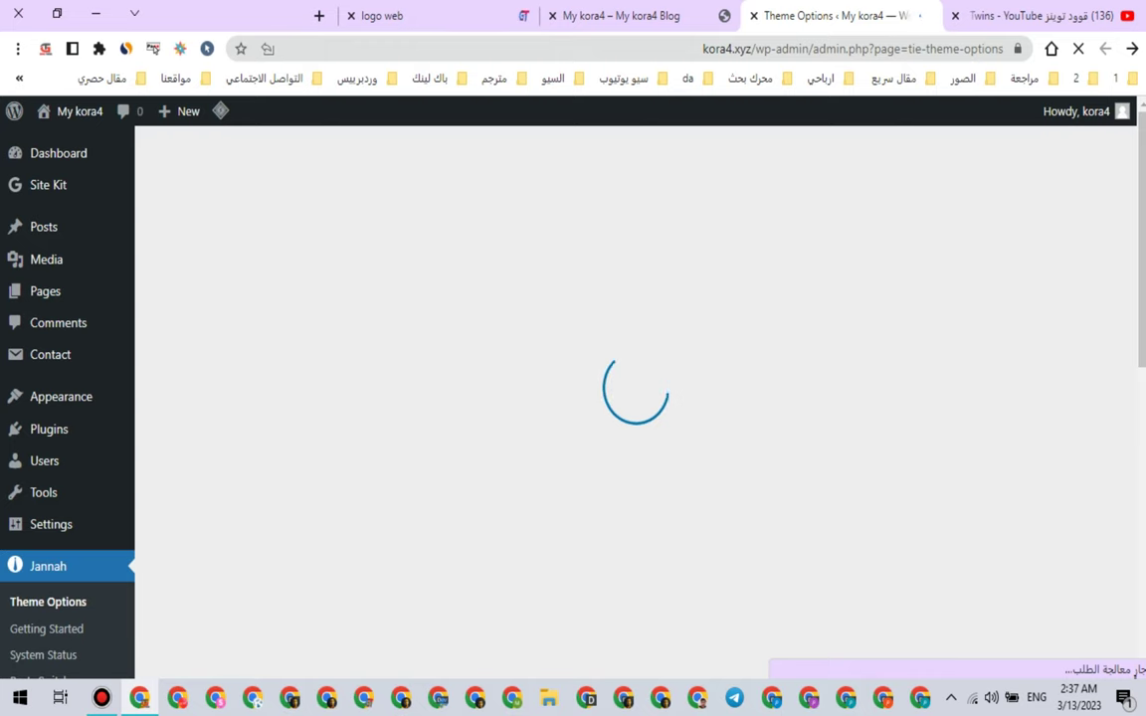
Step: Check the site's current header logo on its home page, and return to the Jannah theme options and reload them
left_click(605, 16)
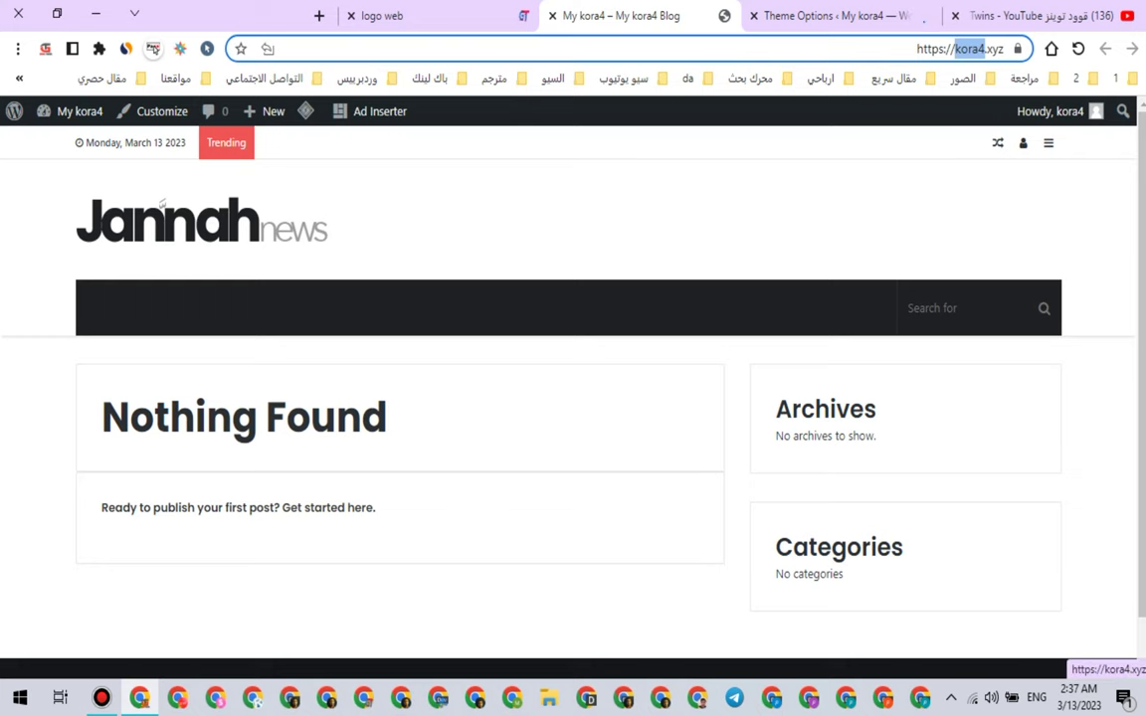
key("ctrl+shift+Tab")
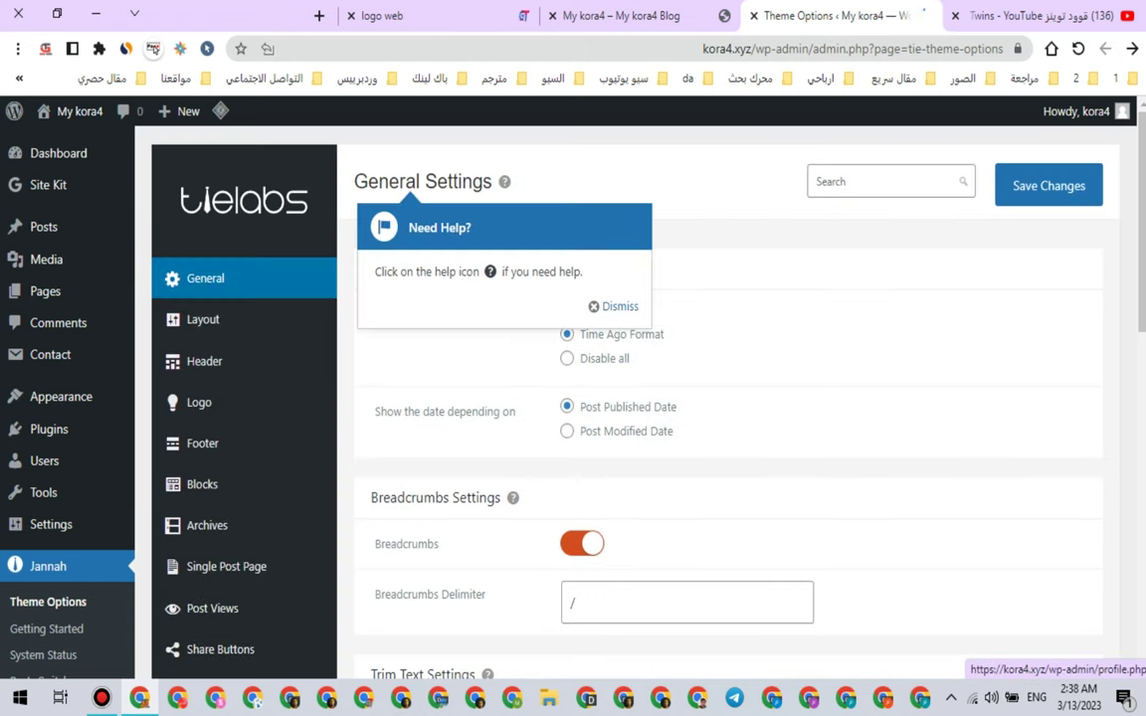
scroll(573, 398, "down", 1)
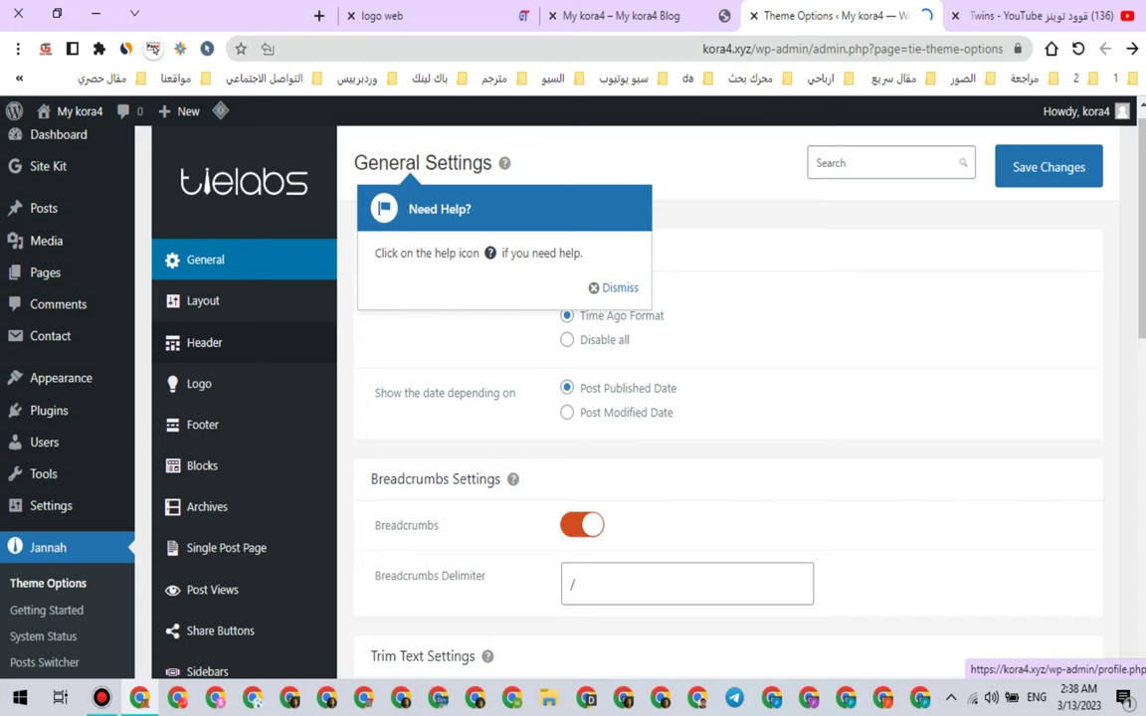
key("alt+Left")
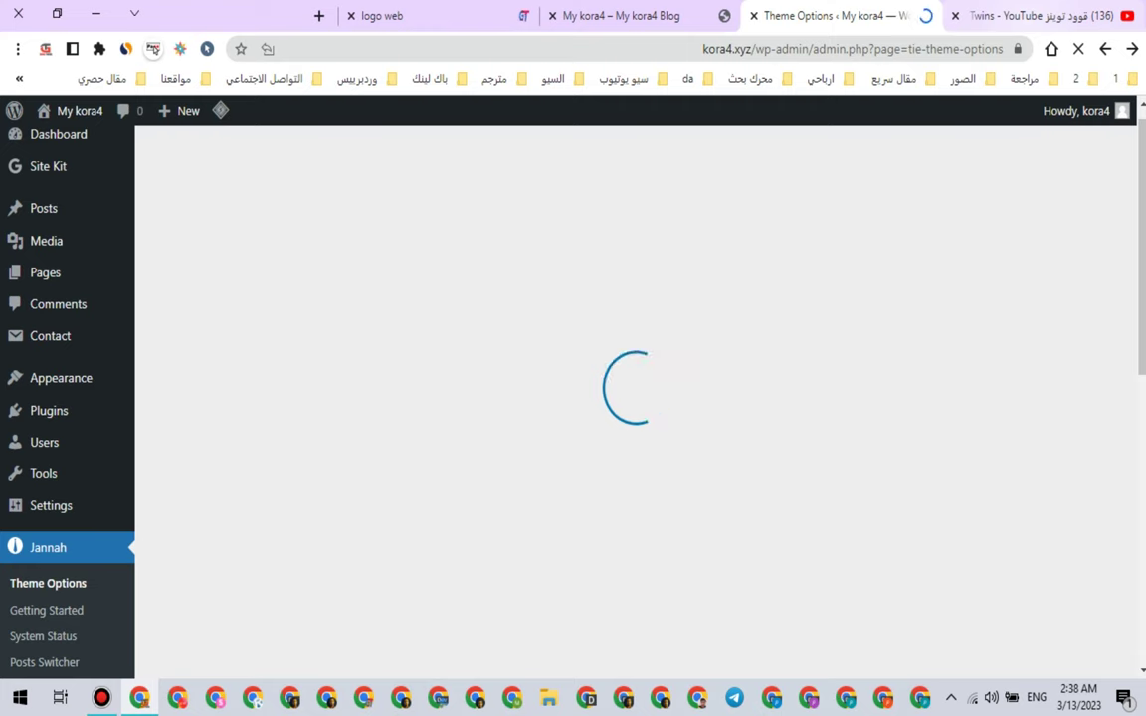
left_click(1030, 16)
key("ctrl+Tab")
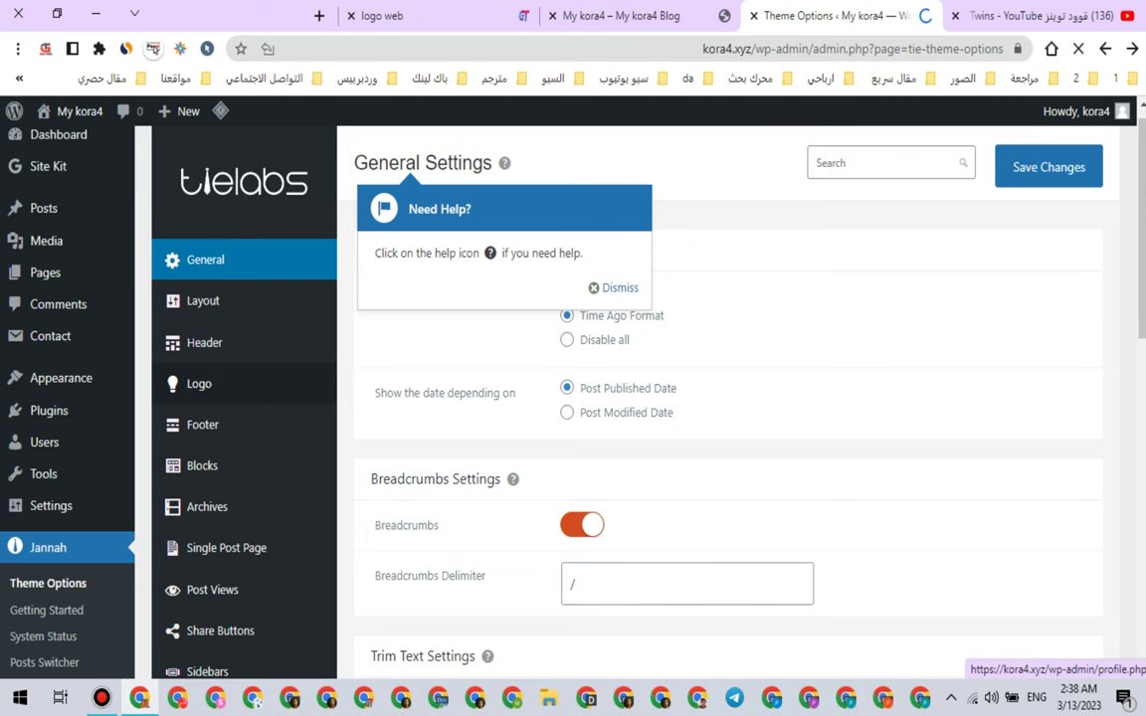
Step: In the theme's Logo settings, dismiss the help tip and upload logo (11).png from Downloads as the Logo Image
left_click(199, 383)
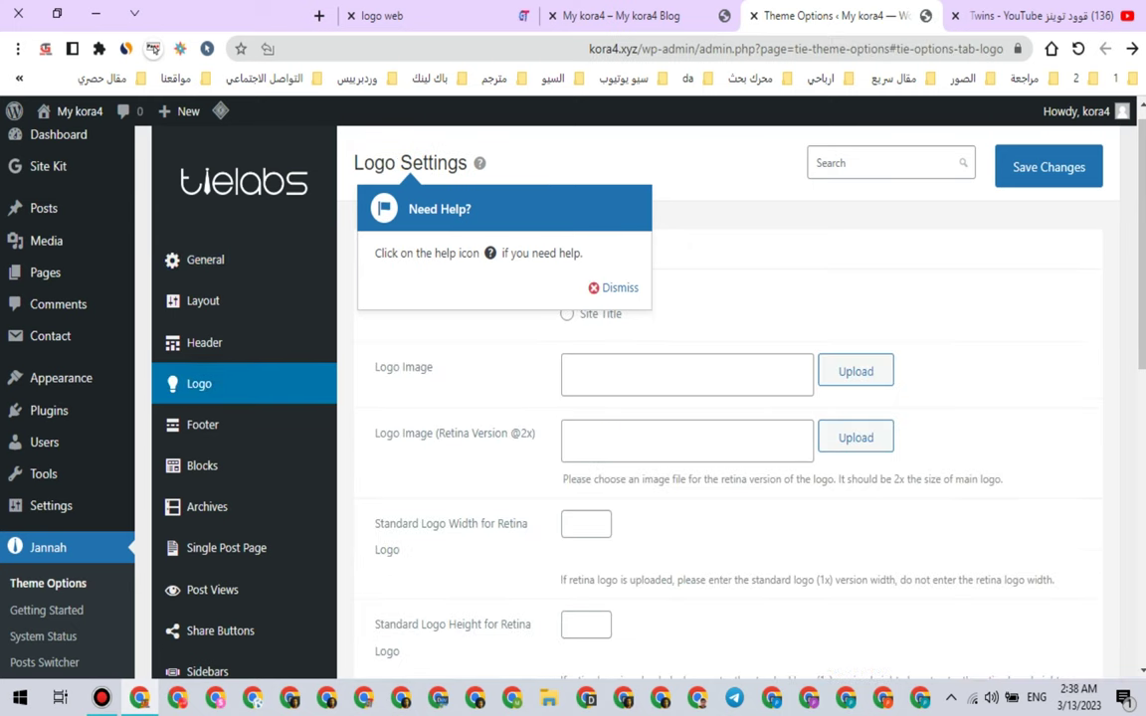
left_click(617, 288)
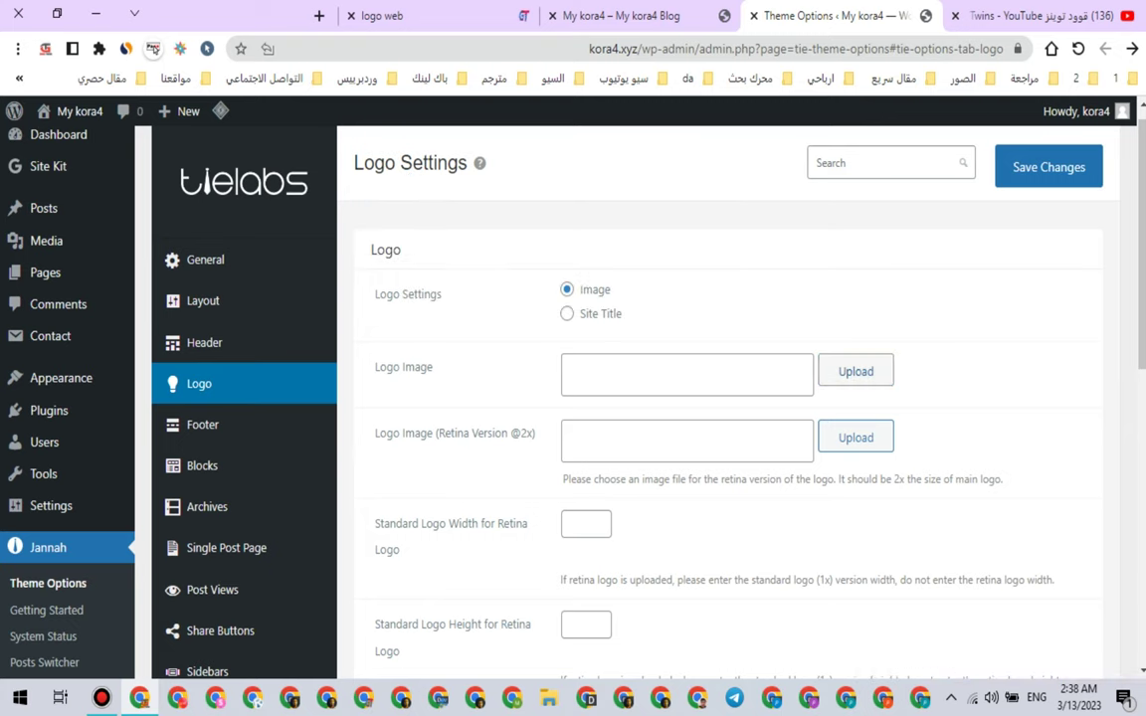
left_click(855, 438)
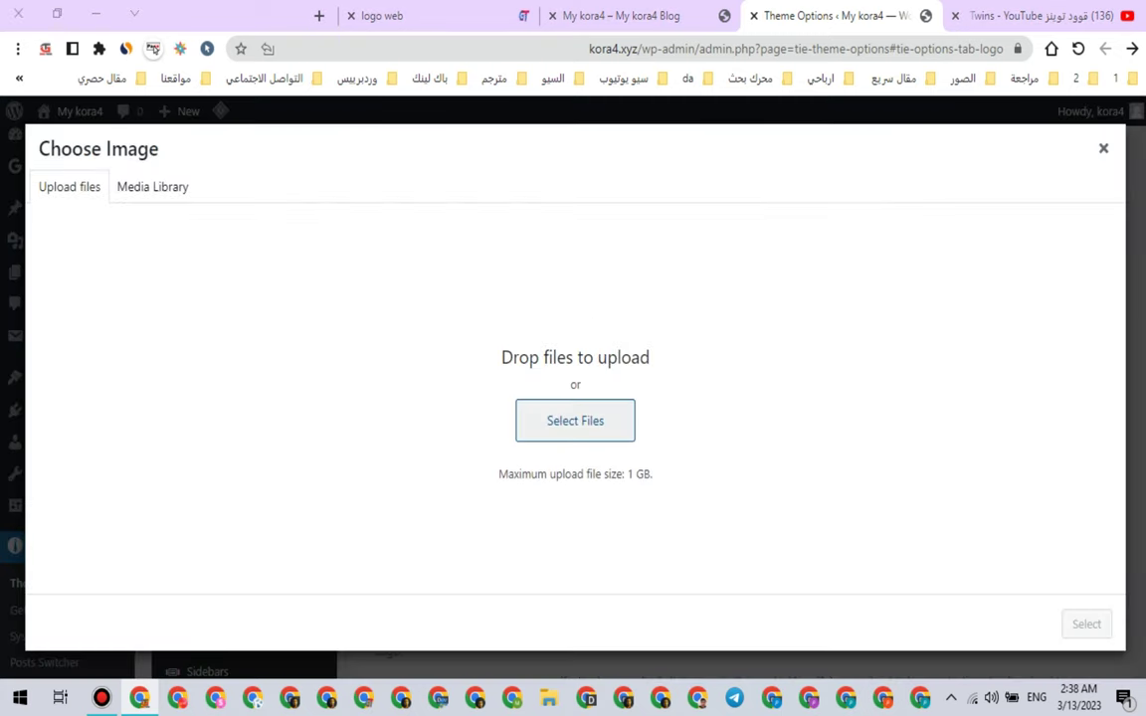
left_click(575, 420)
left_click(294, 169)
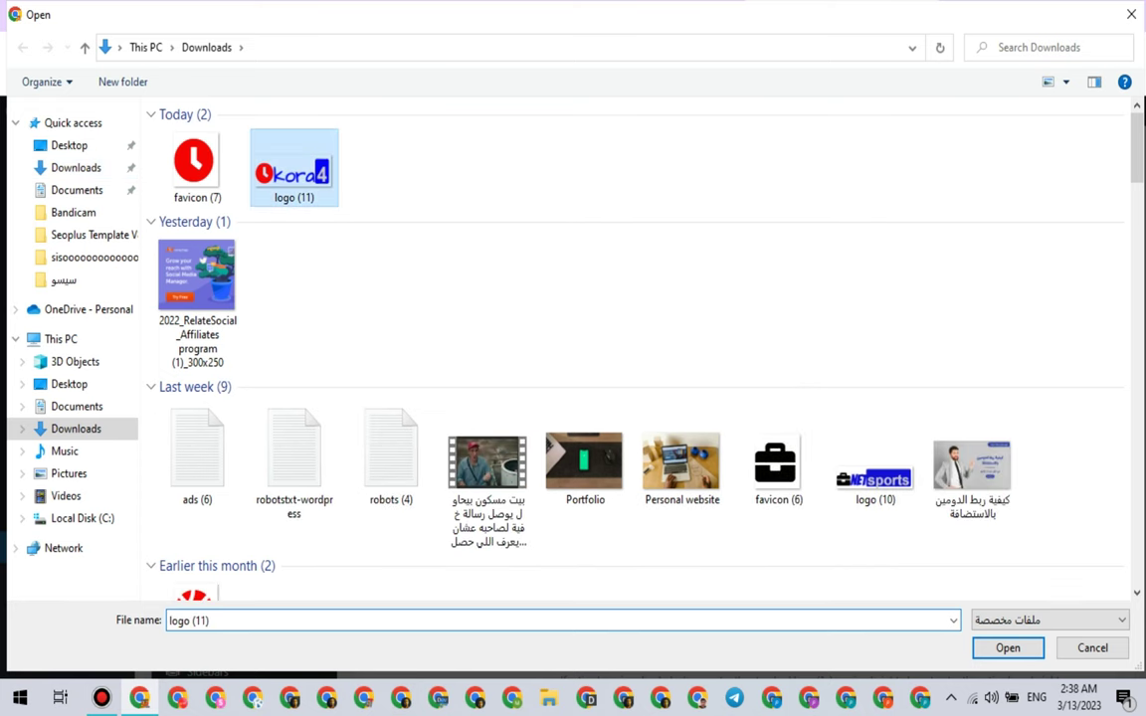
double_click(293, 170)
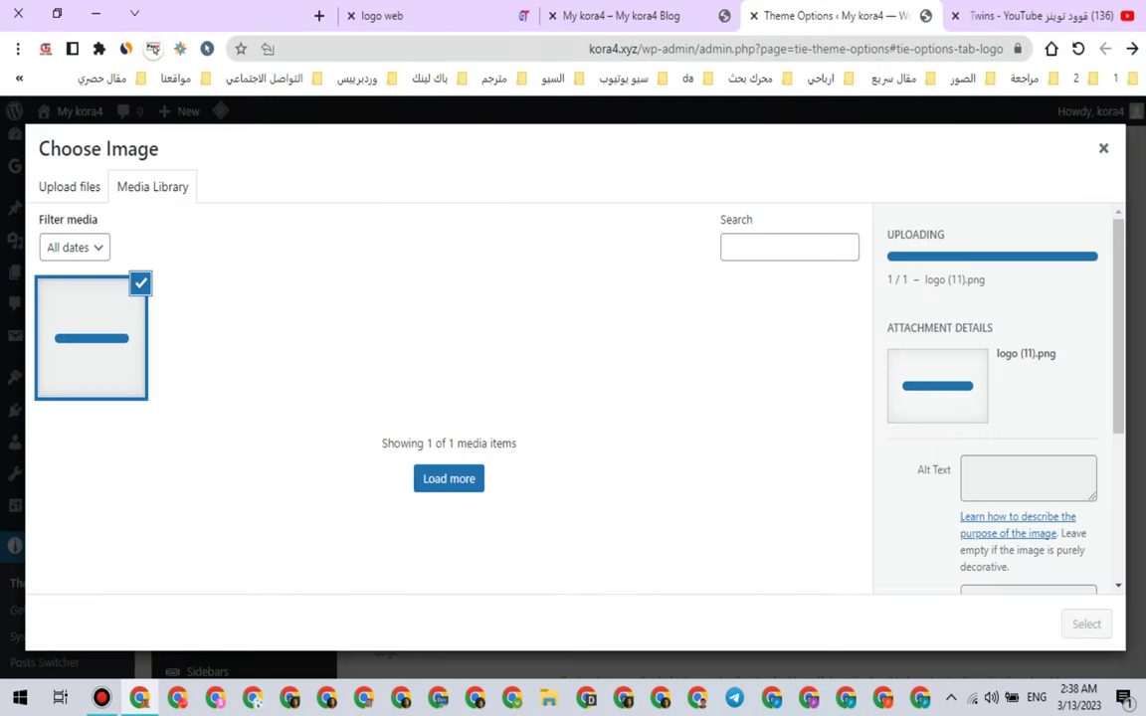
left_click(1086, 624)
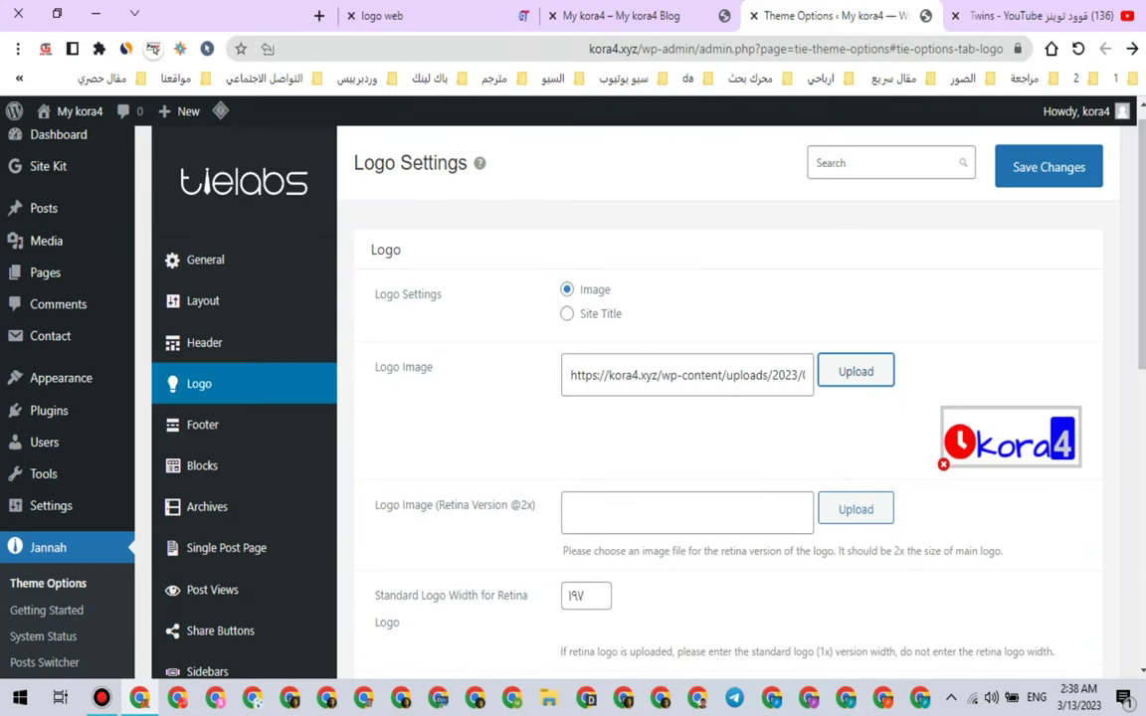
Step: Save the logo settings and look over the remaining size and margin options
left_click(1048, 167)
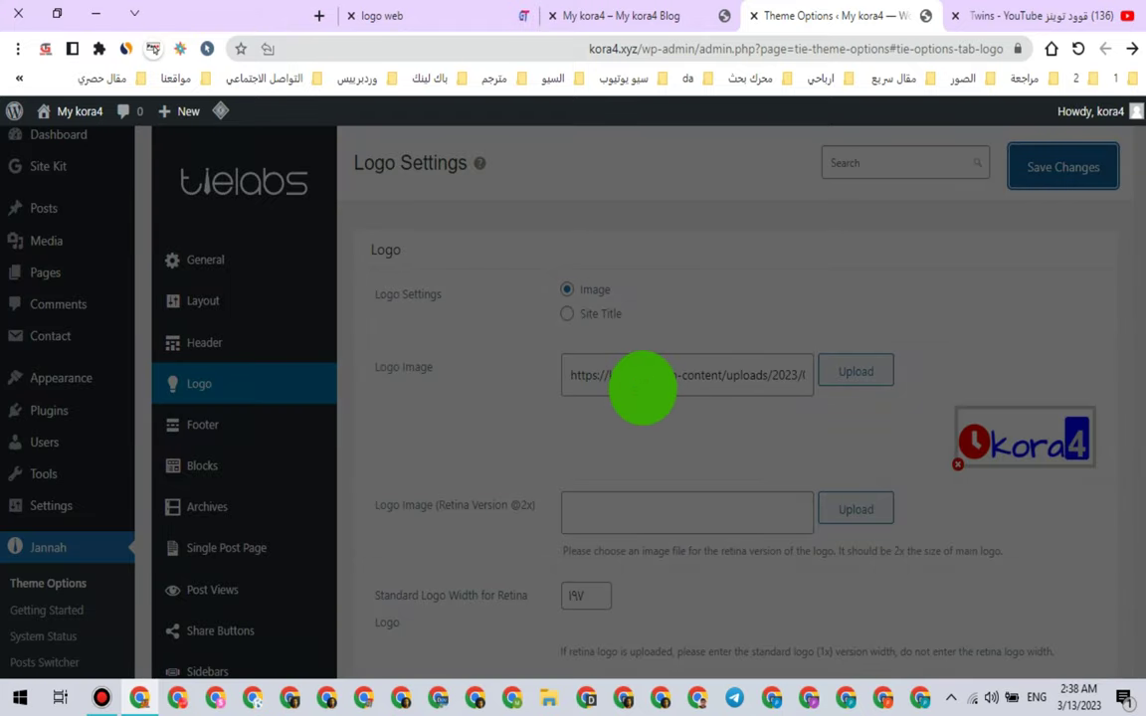
scroll(696, 398, "down", 6)
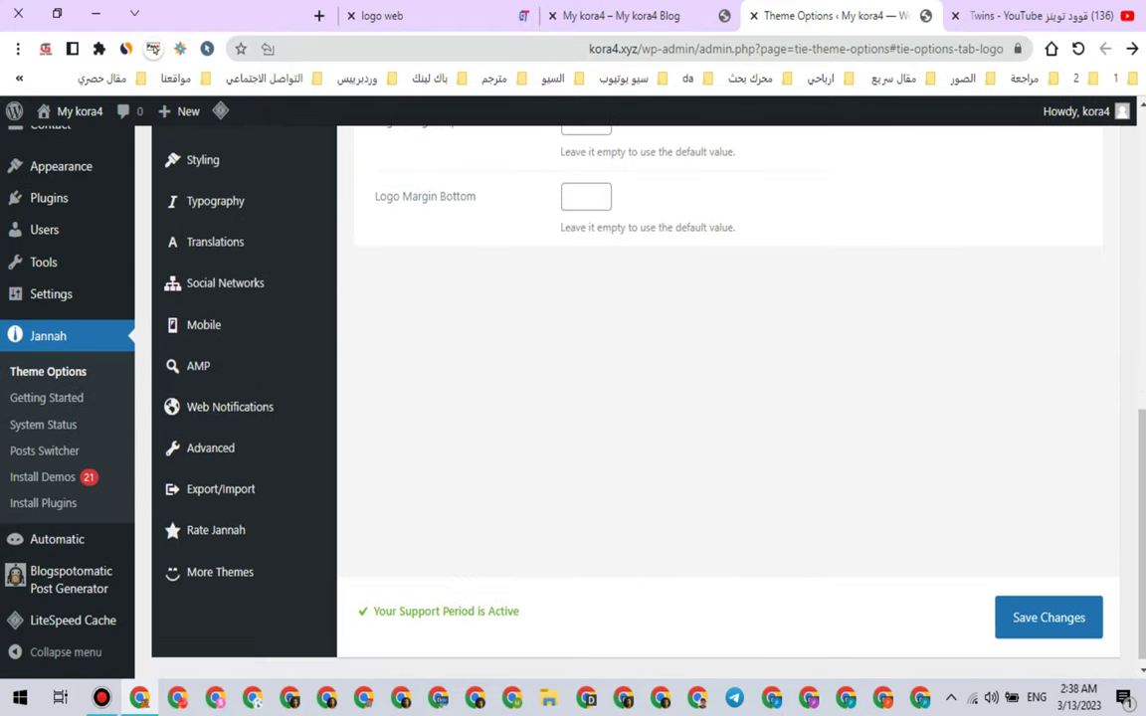
scroll(697, 398, "up", 5)
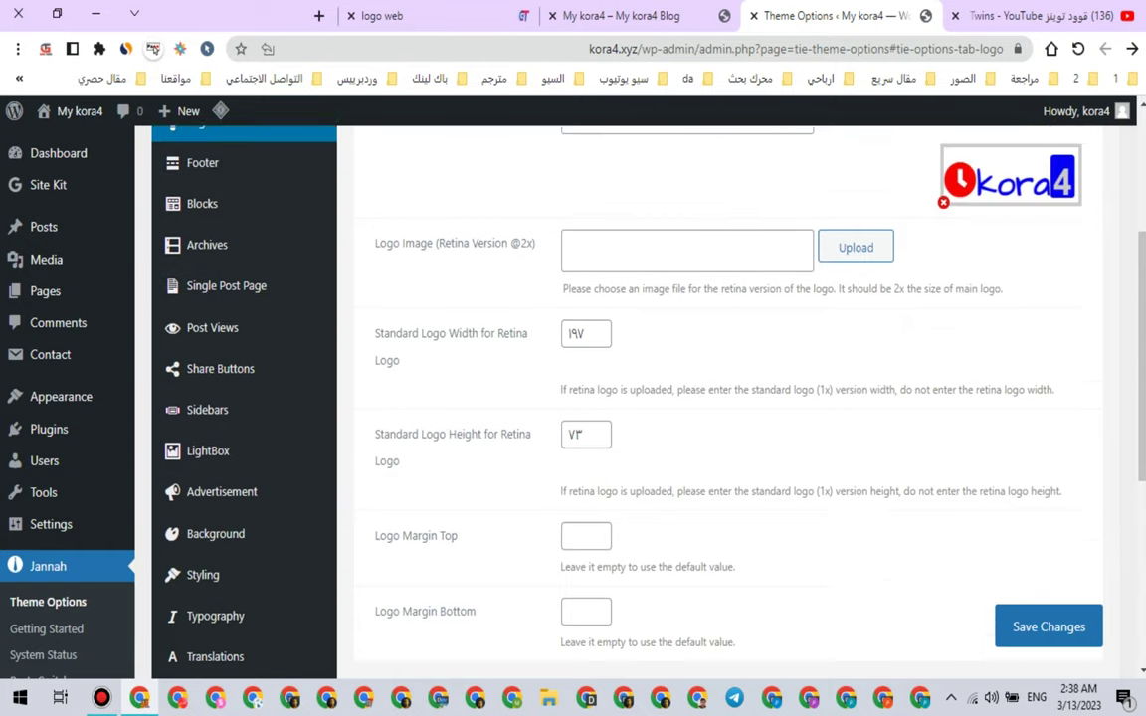
scroll(696, 397, "up", 2)
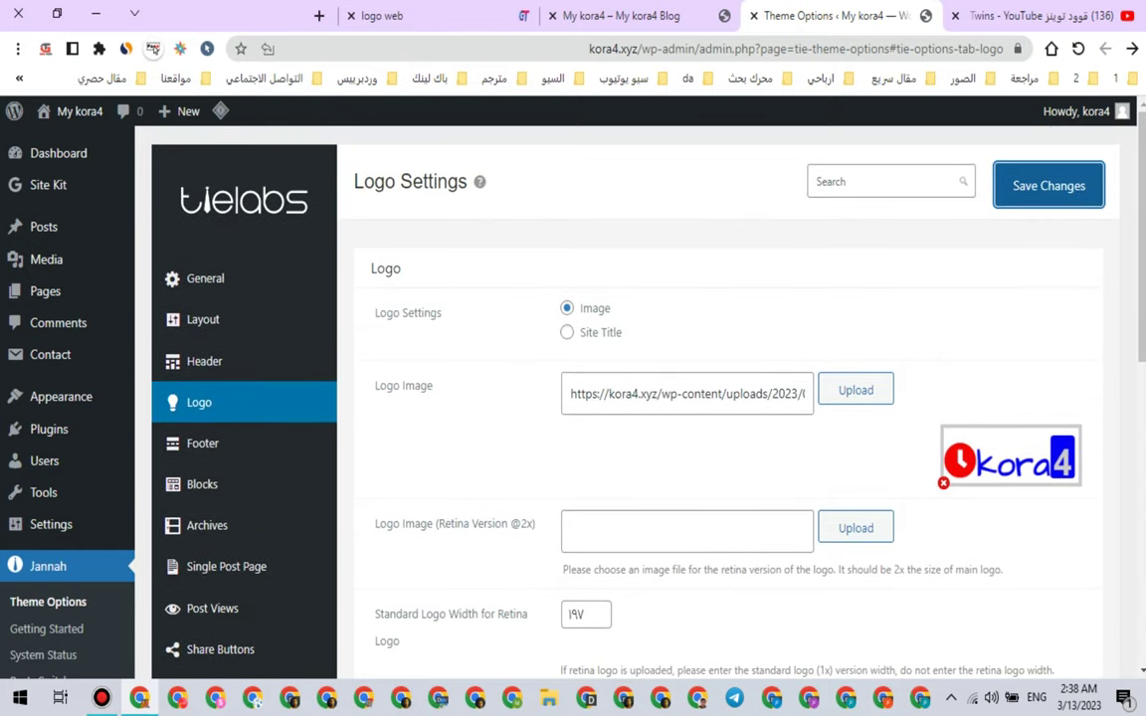
Step: Reload the kora4.xyz home page to check the header logo and site information, and return to the theme's Logo settings
left_click(622, 16)
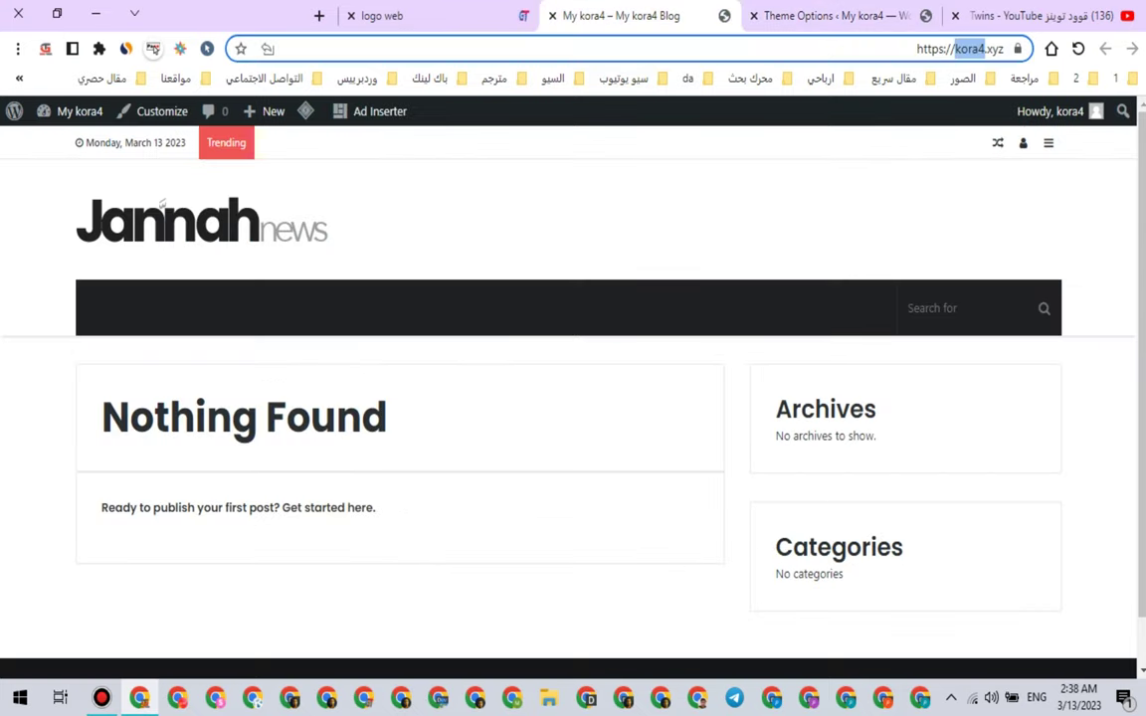
left_click(1078, 49)
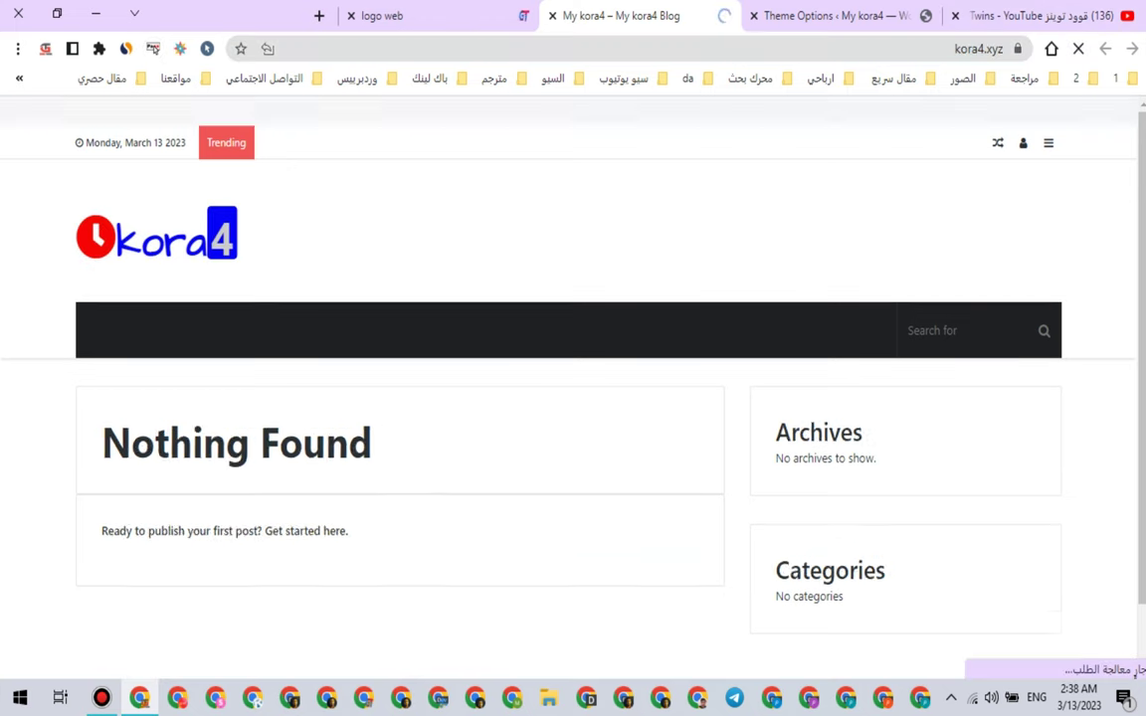
left_click(1017, 48)
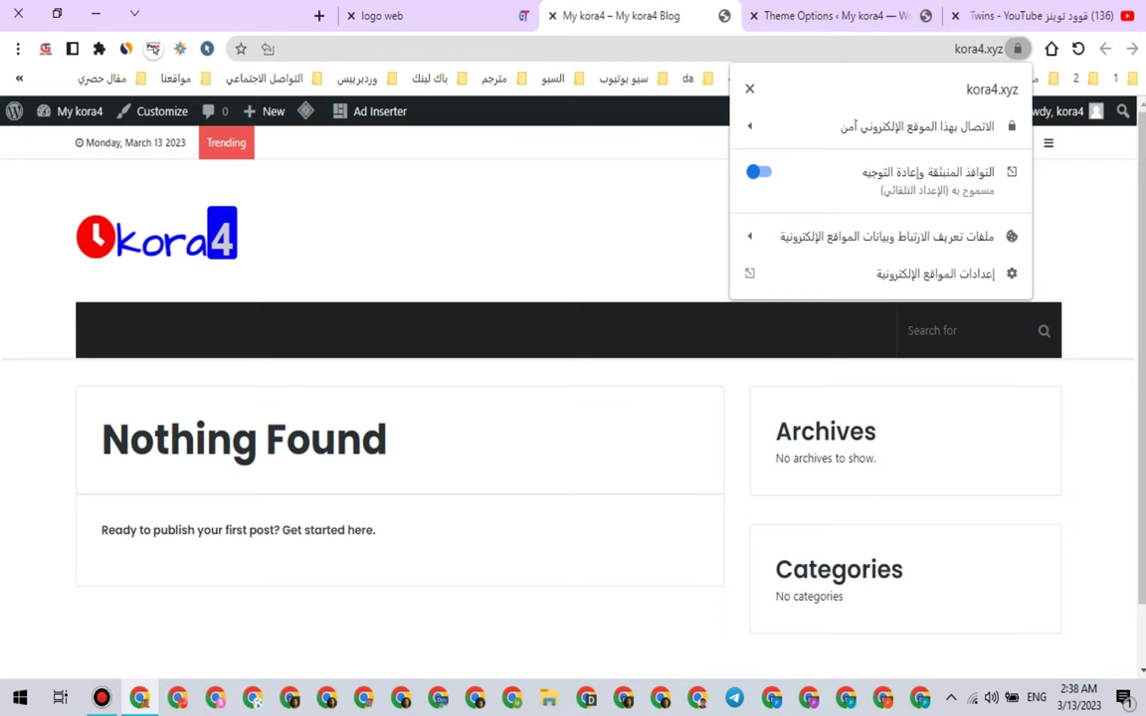
left_click(1016, 47)
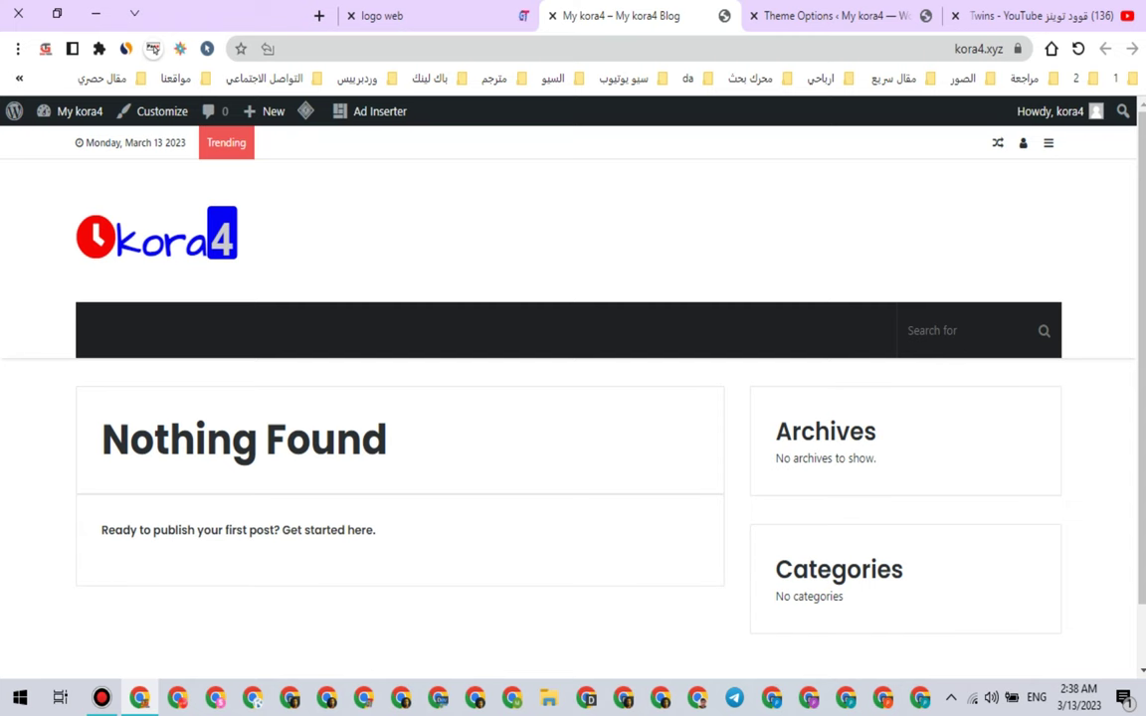
key("ctrl+shift+Tab")
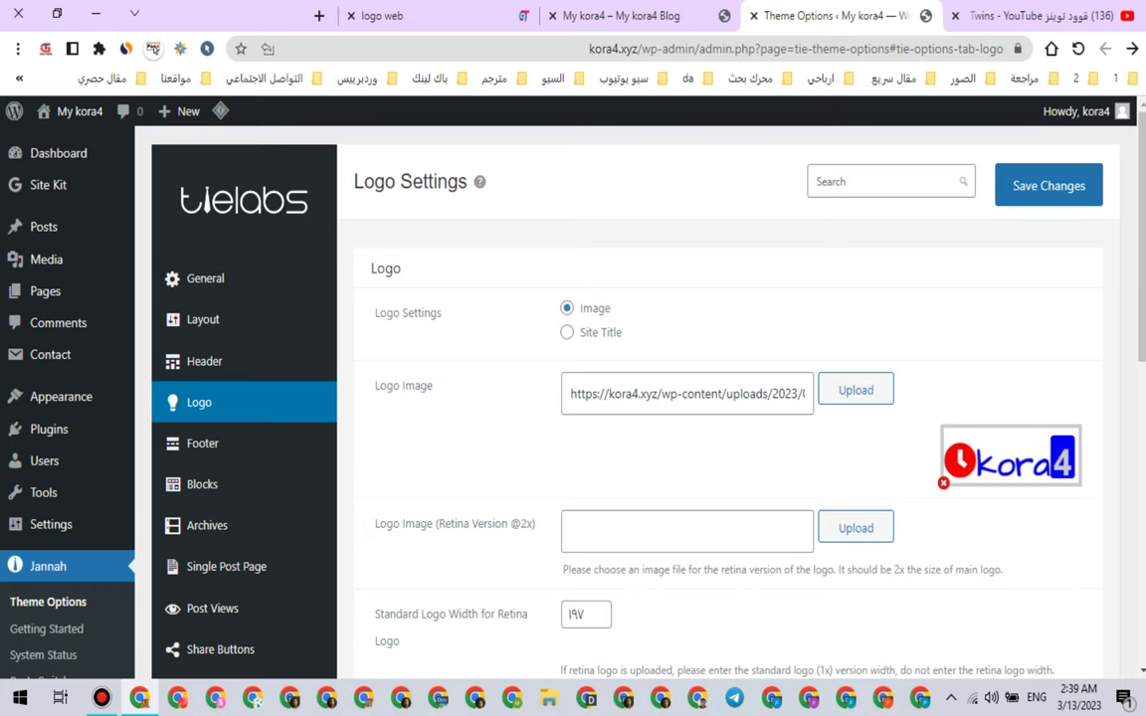
Step: Open the theme's Footer settings and go to the Footer Text One field in the copyright area
scroll(726, 398, "down", 1)
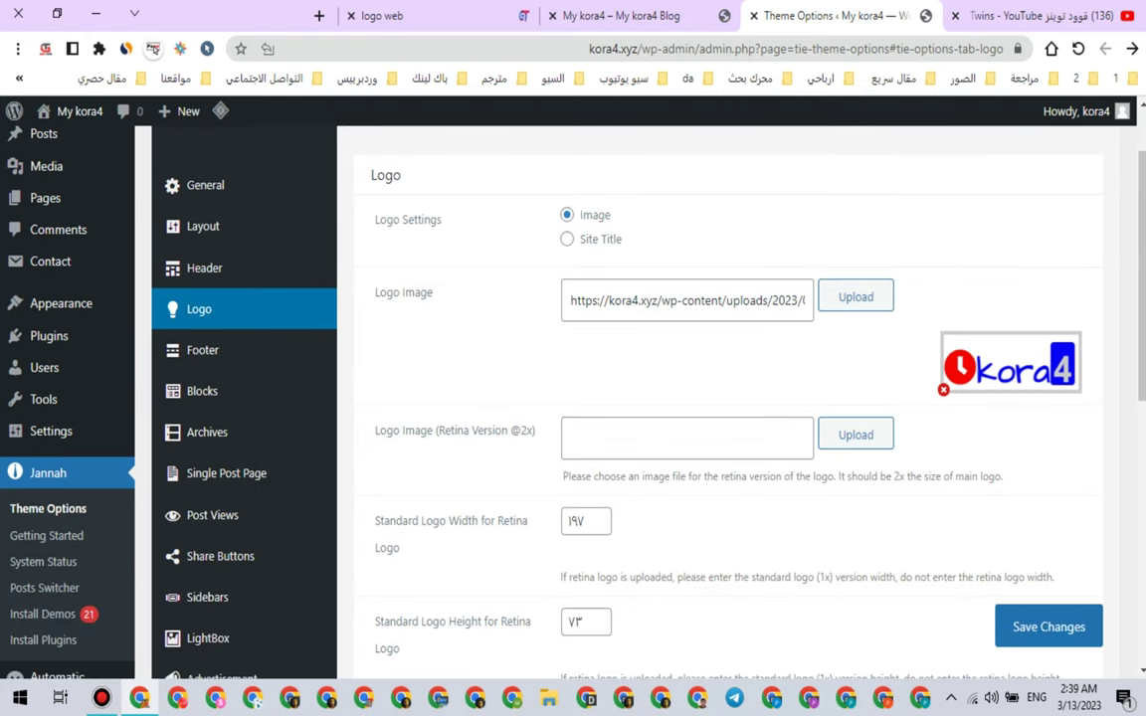
left_click(202, 350)
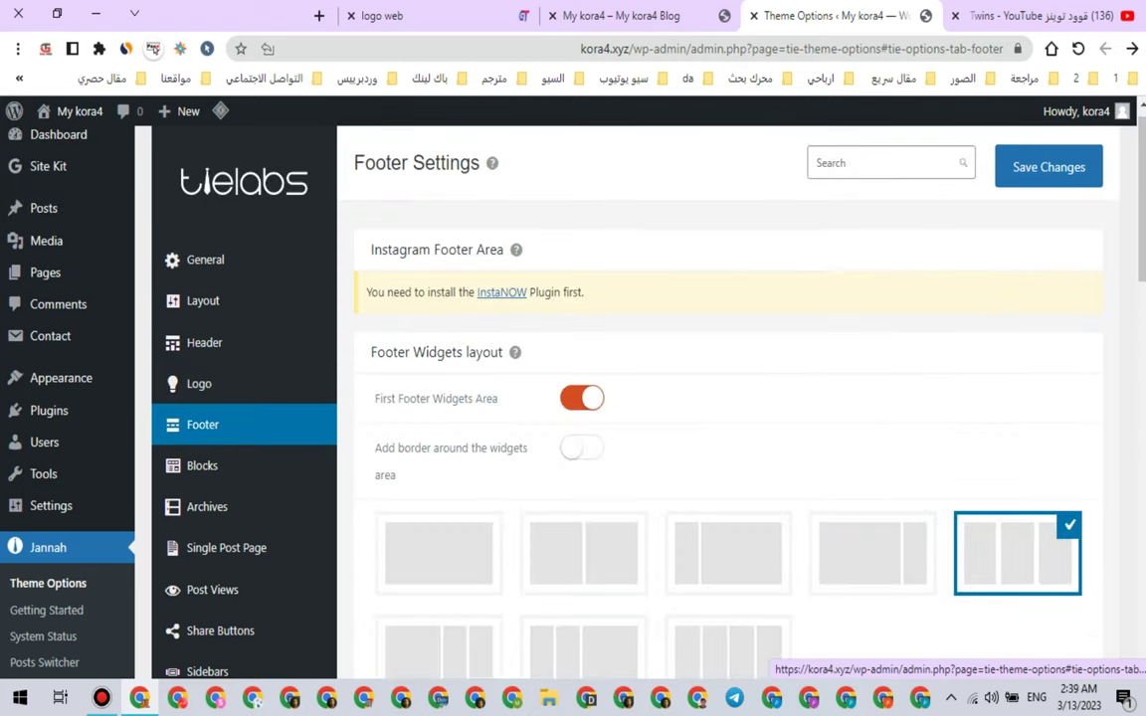
scroll(726, 398, "down", 10)
left_click(631, 246)
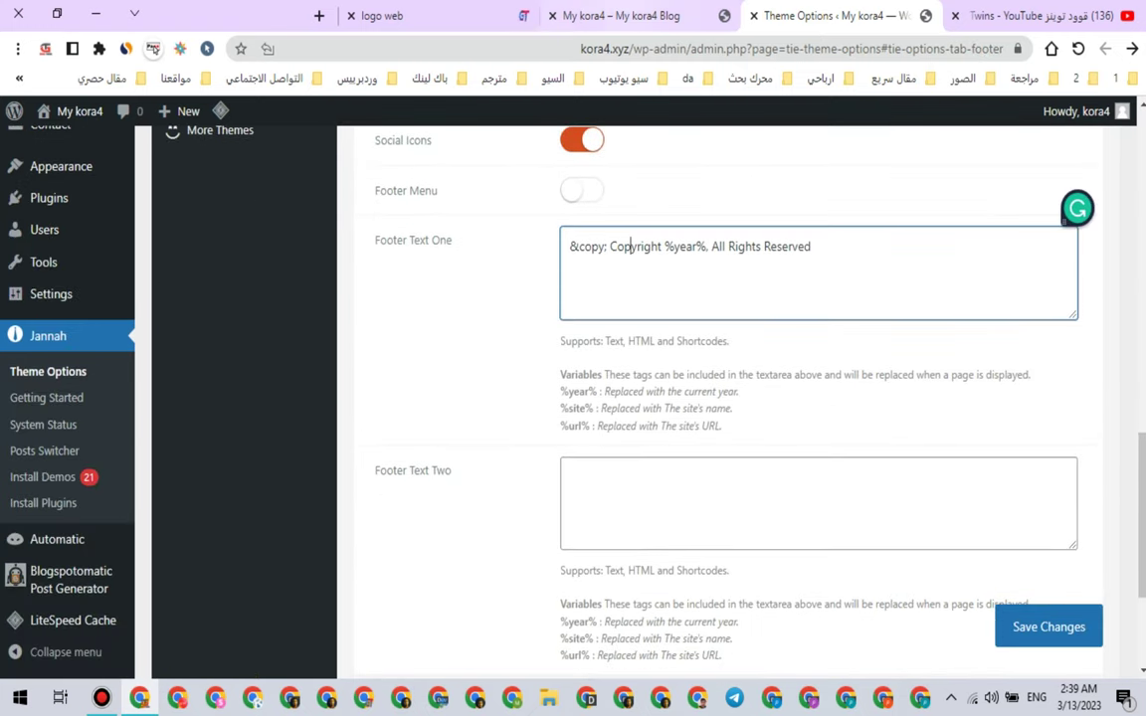
Step: Compare the copyright line in the home page footer, including its year, with the Footer Text One template in the theme options
key("ctrl+Tab")
left_click_drag(76, 645, 144, 645)
double_click(149, 646)
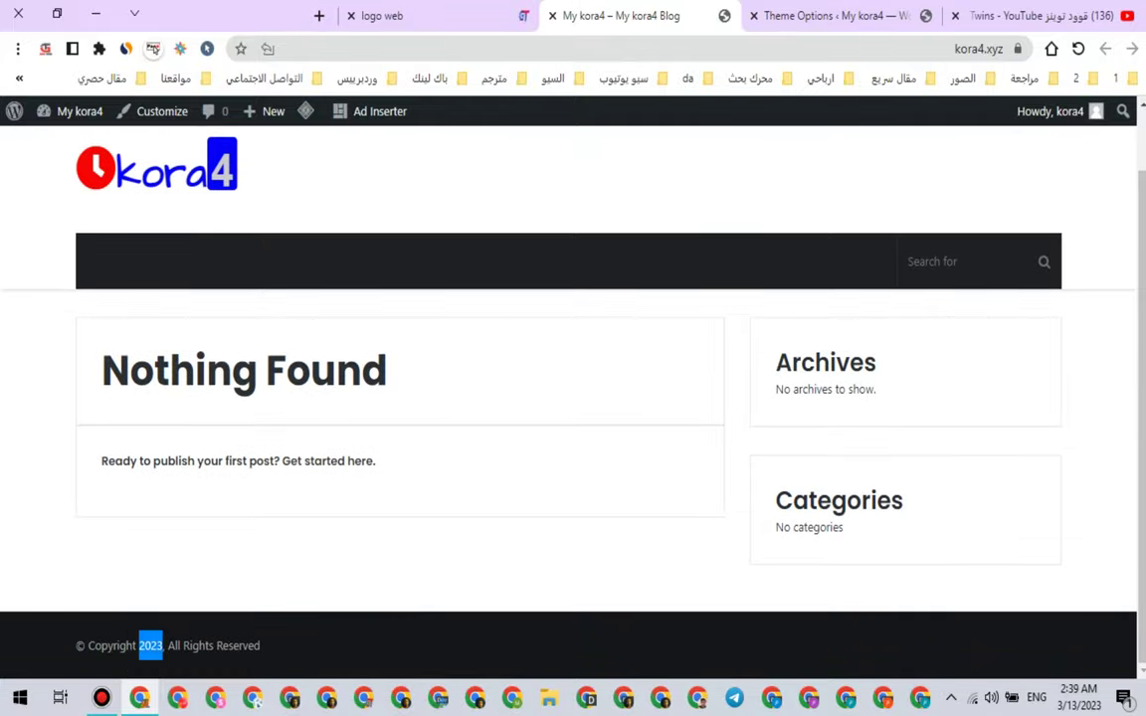
left_click(128, 573)
double_click(238, 646)
left_click(830, 16)
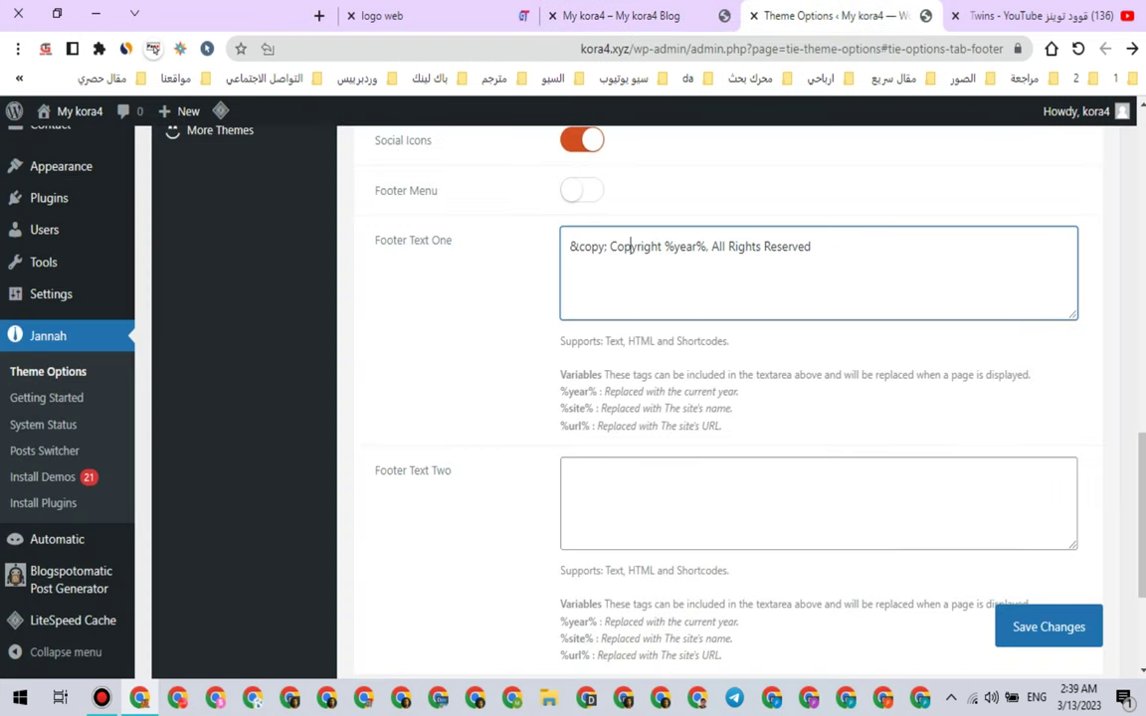
left_click(812, 247)
left_click(616, 16)
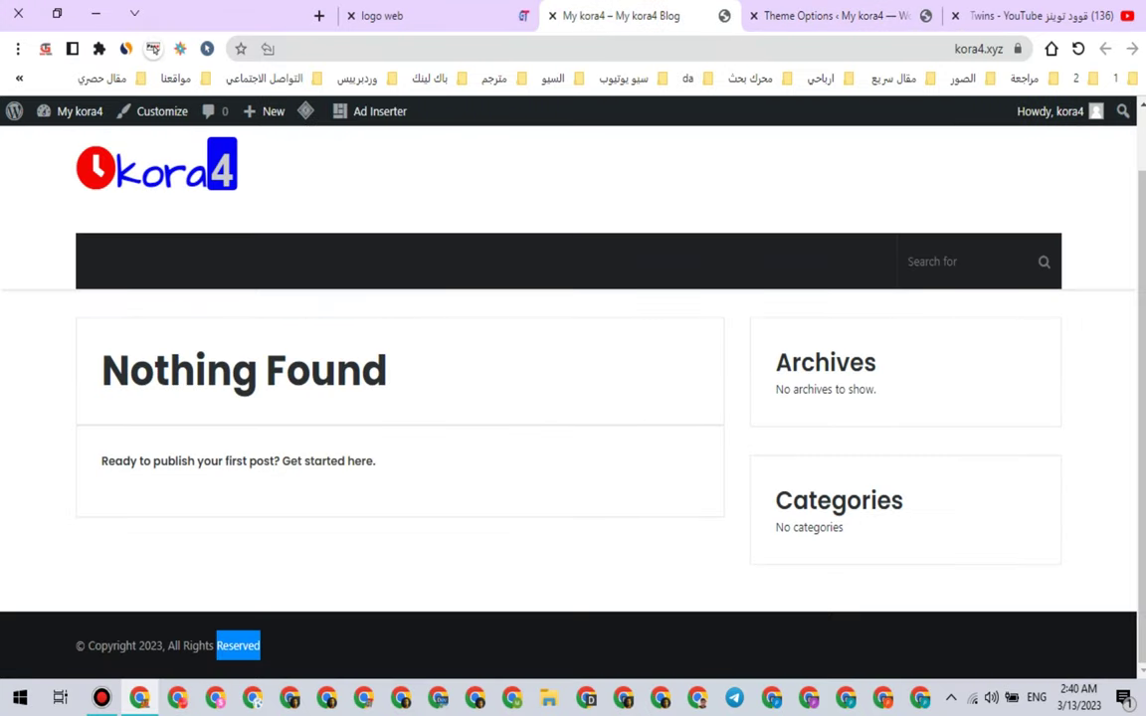
double_click(151, 646)
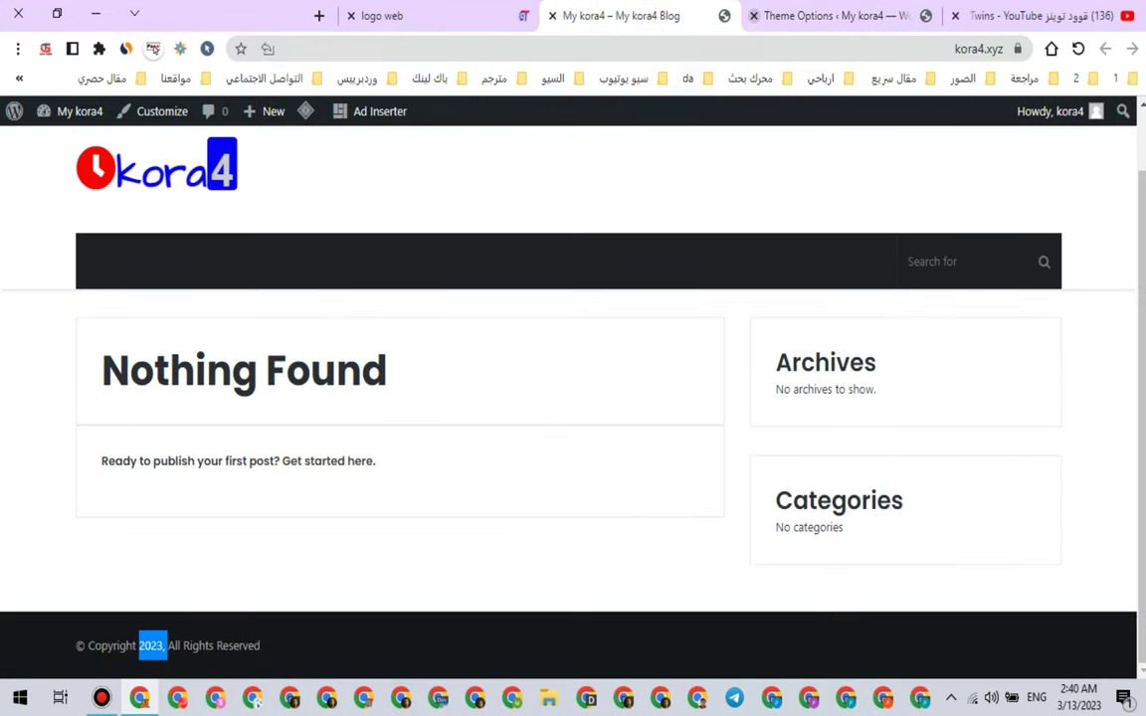
left_click(833, 16)
left_click(618, 16)
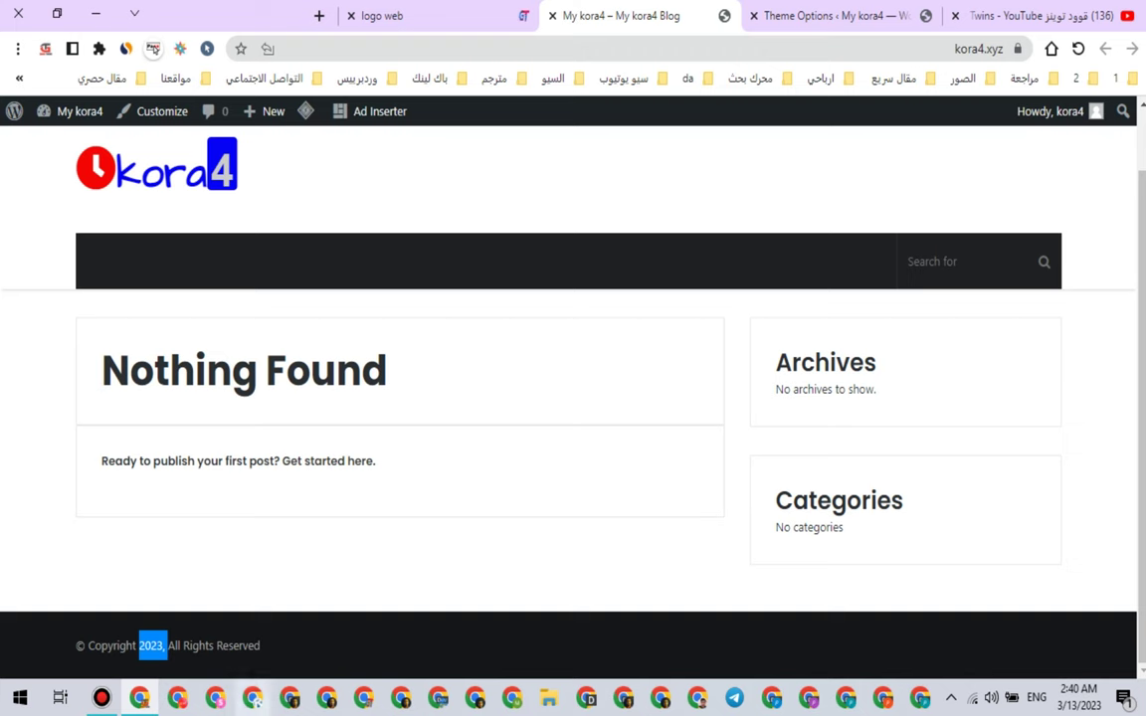
left_click(254, 649)
key("ctrl+Tab")
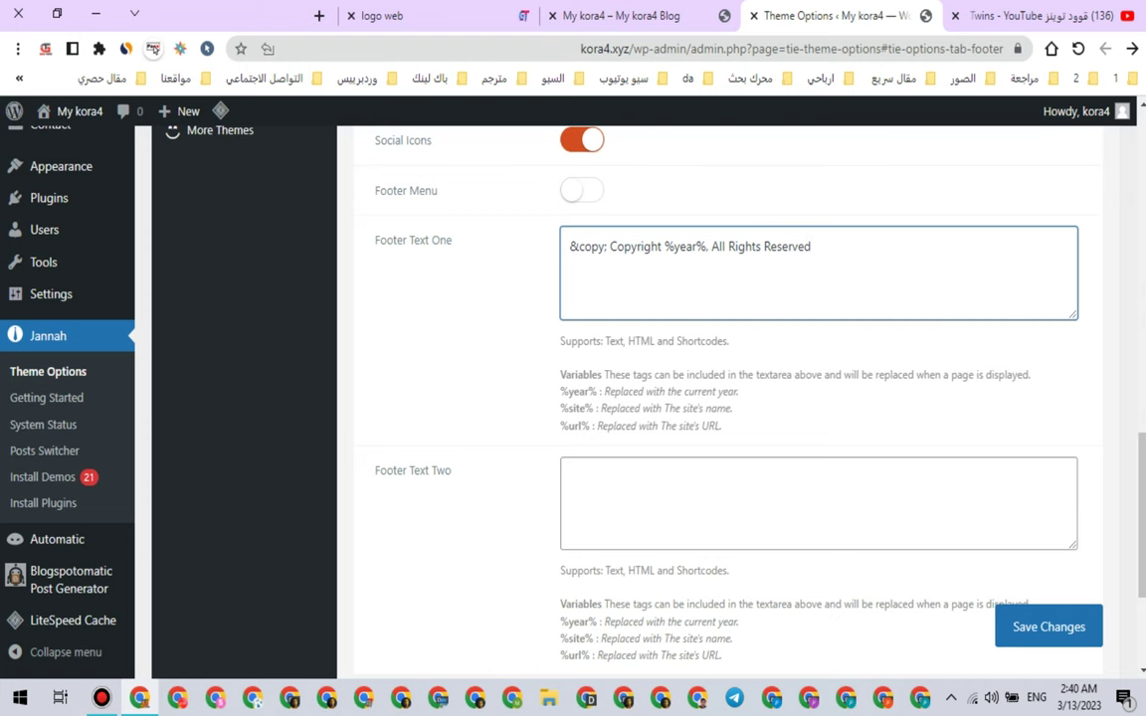
Step: Look over the footer widget layouts, and examine the WordPress General Settings for site language, timezone, and date and time formats
scroll(637, 398, "up", 10)
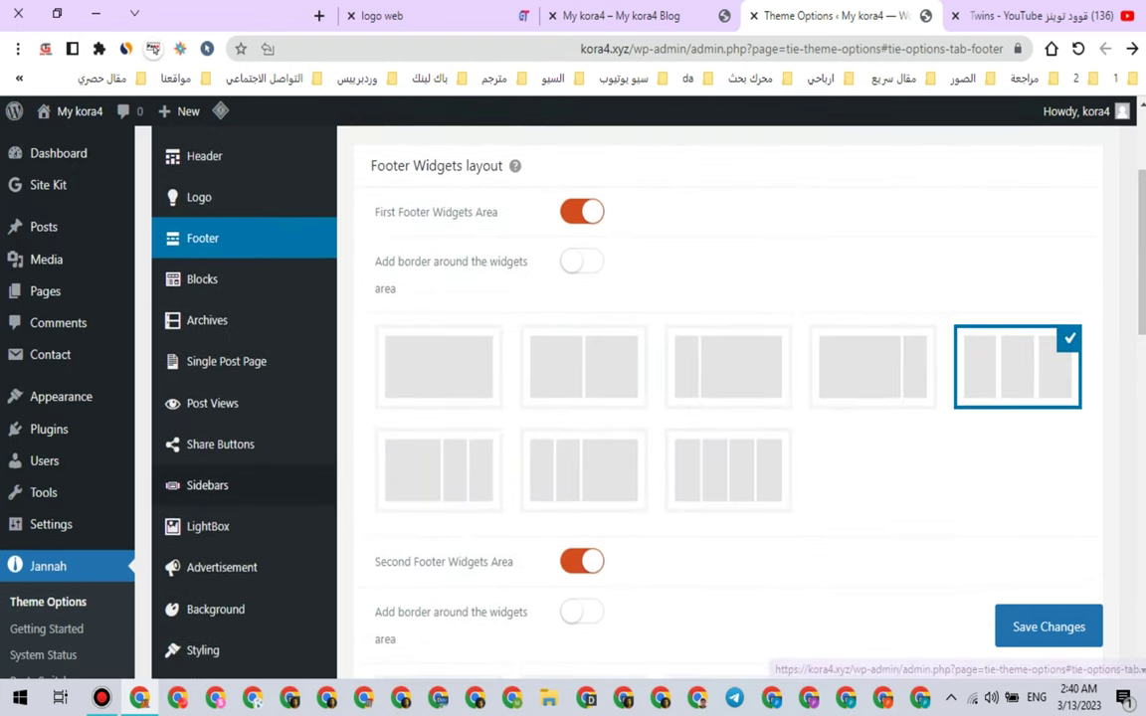
scroll(70, 582, "down", 3)
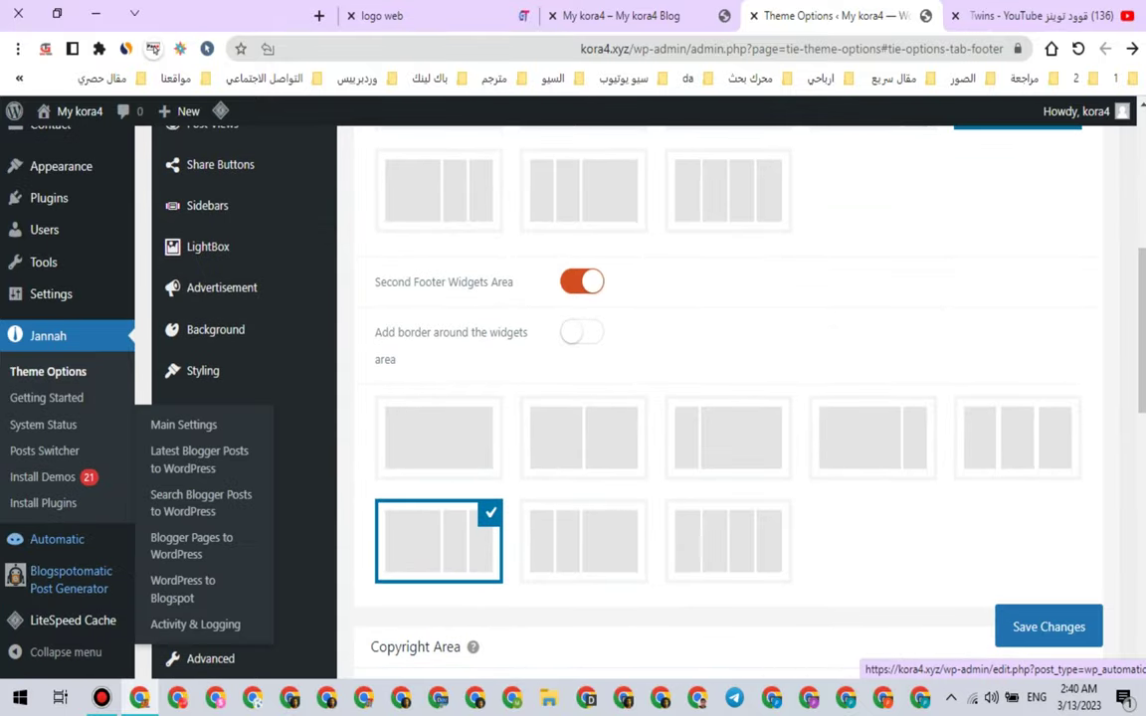
scroll(48, 459, "up", 1)
left_click(51, 388)
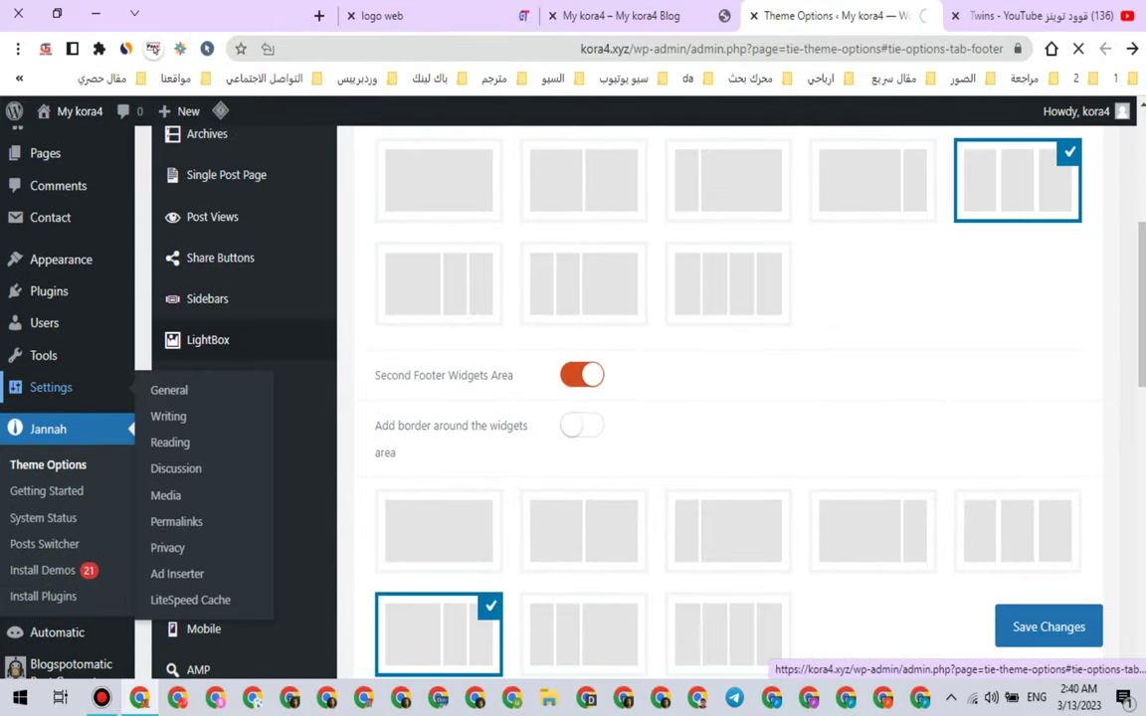
left_click(169, 390)
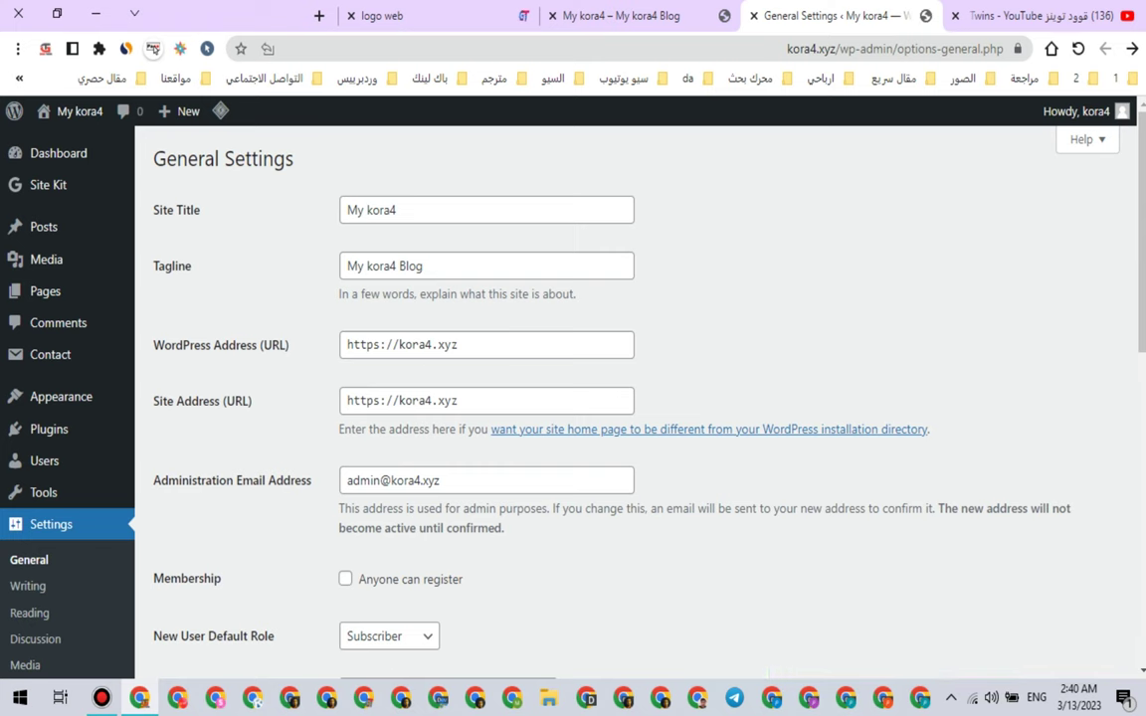
scroll(573, 398, "down", 4)
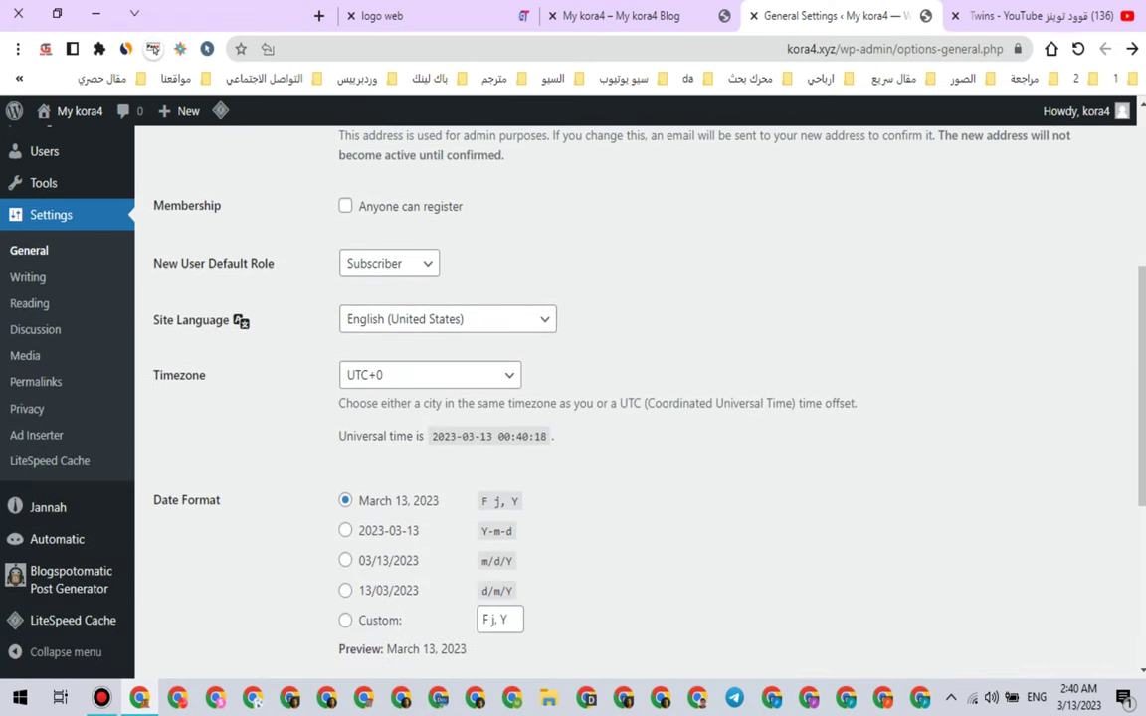
scroll(573, 398, "down", 4)
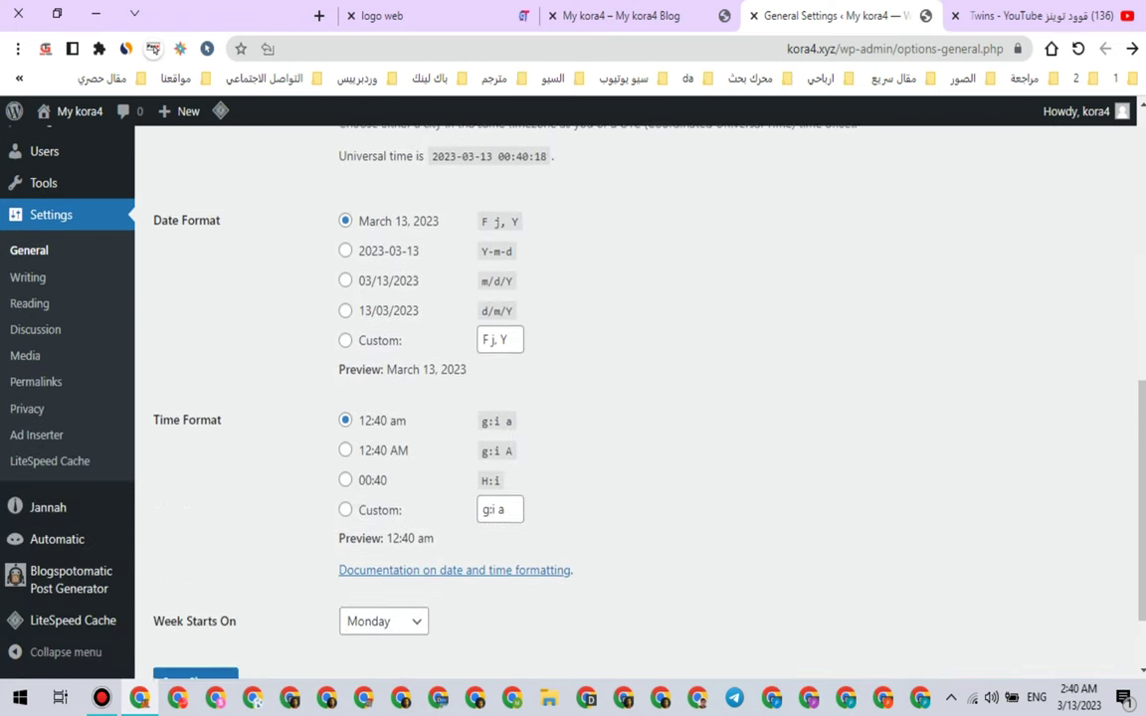
scroll(573, 398, "up", 2)
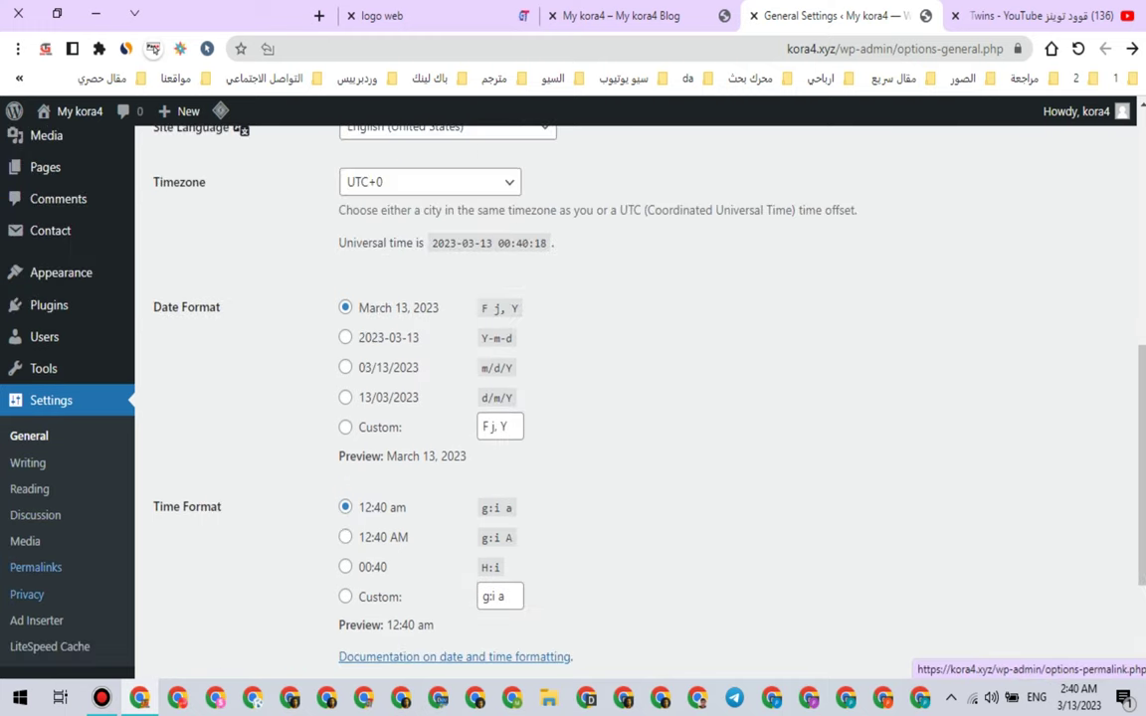
Step: Open the Permalink Settings and examine the Post name structure's sample URL among the available structures
left_click(36, 567)
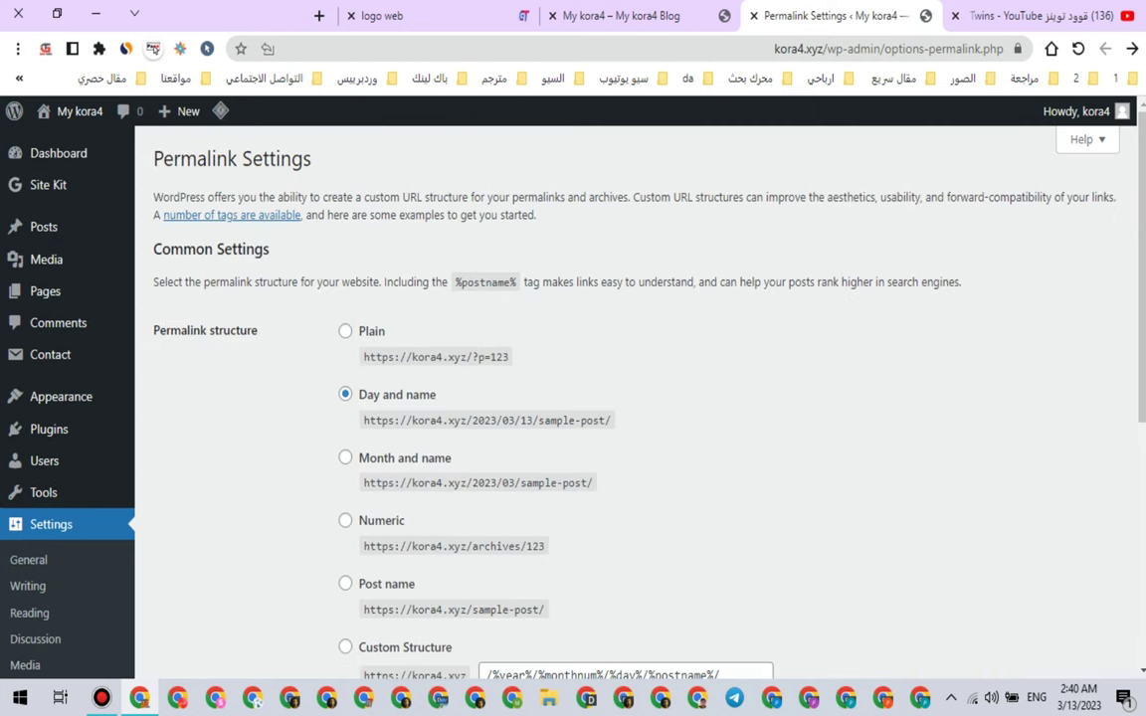
scroll(573, 398, "down", 2)
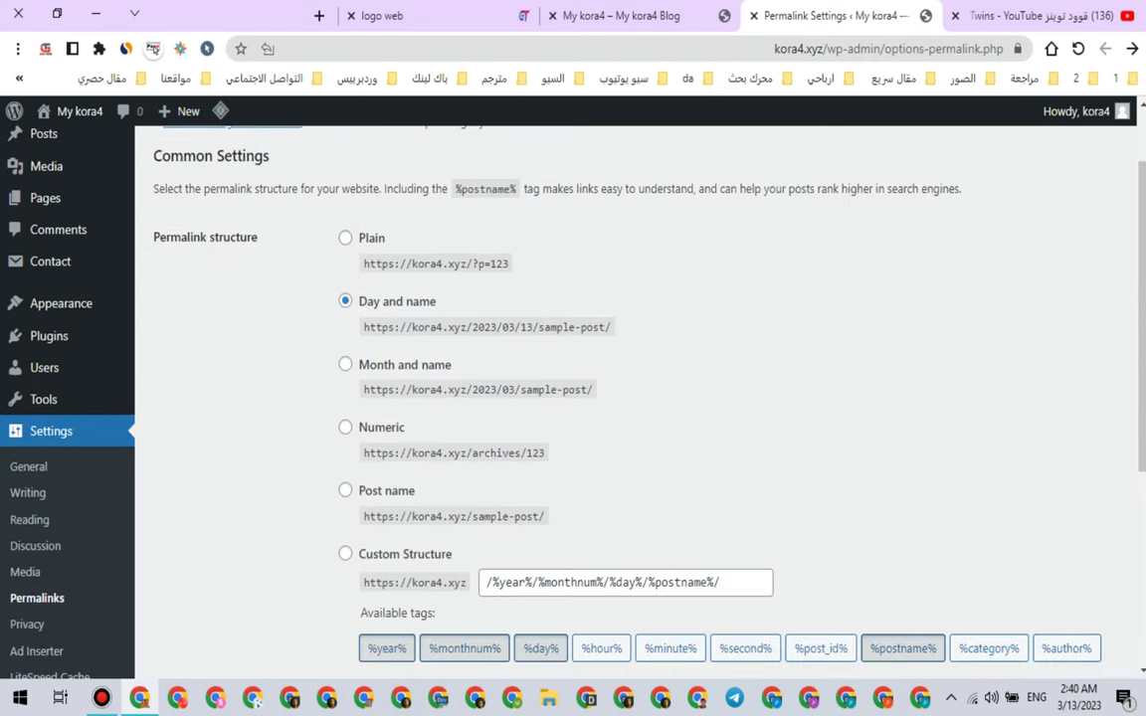
left_click(603, 15)
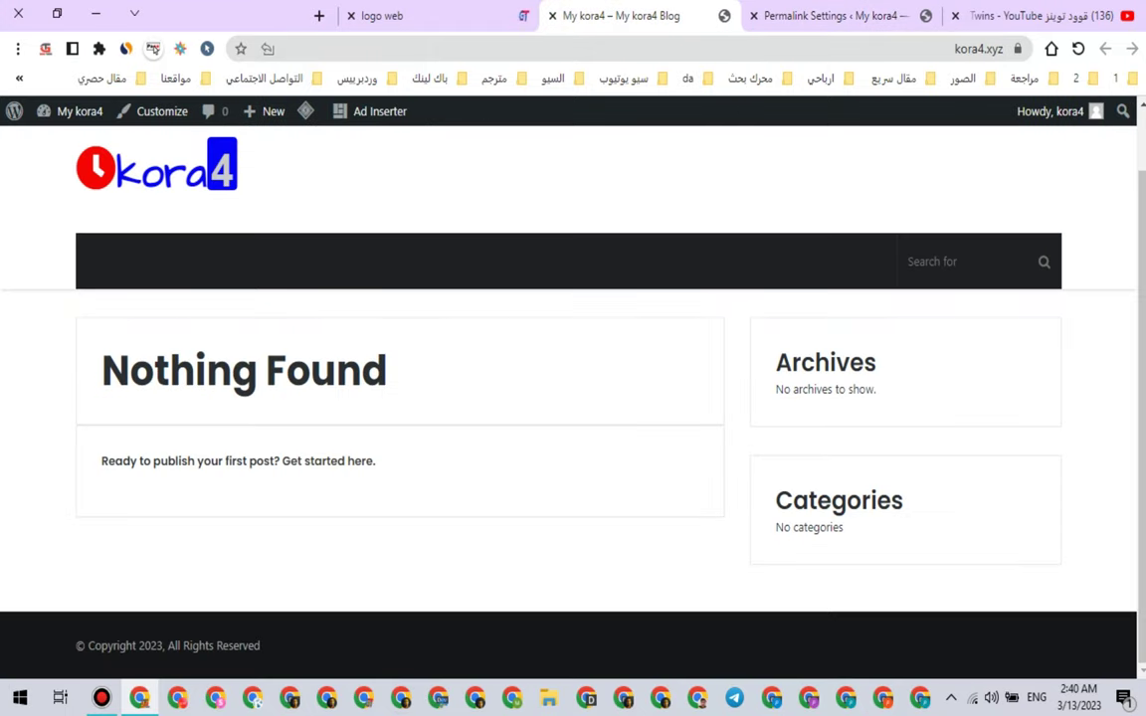
key("ctrl+Page_Down")
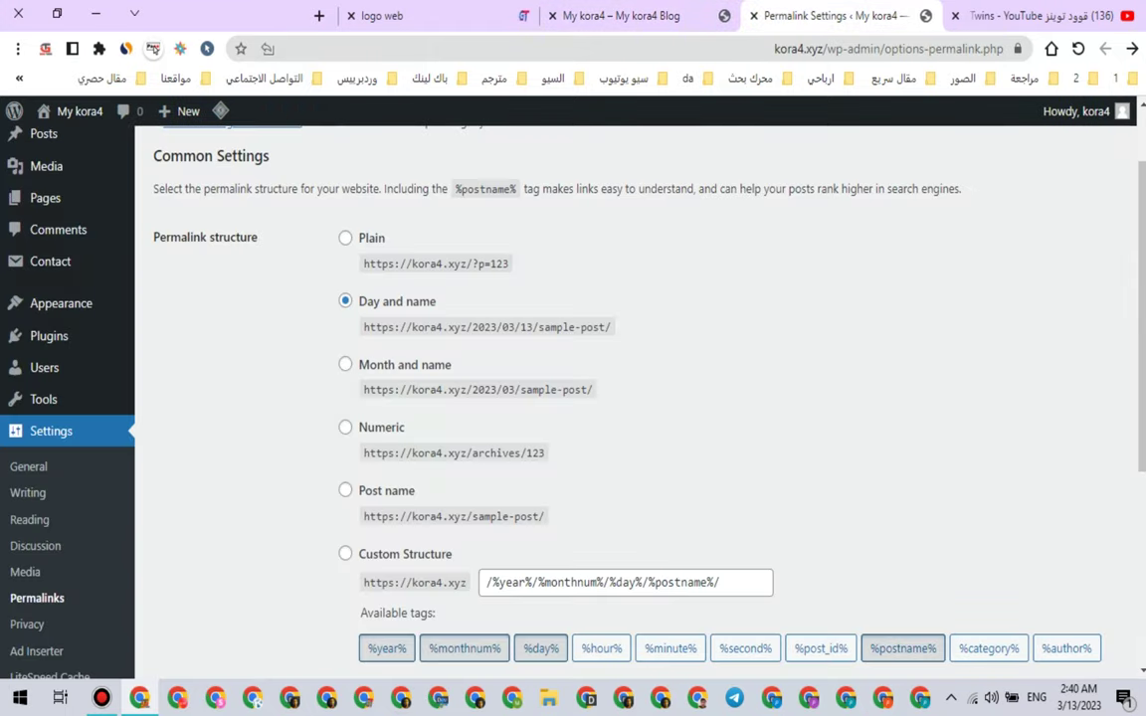
left_click_drag(363, 516, 538, 516)
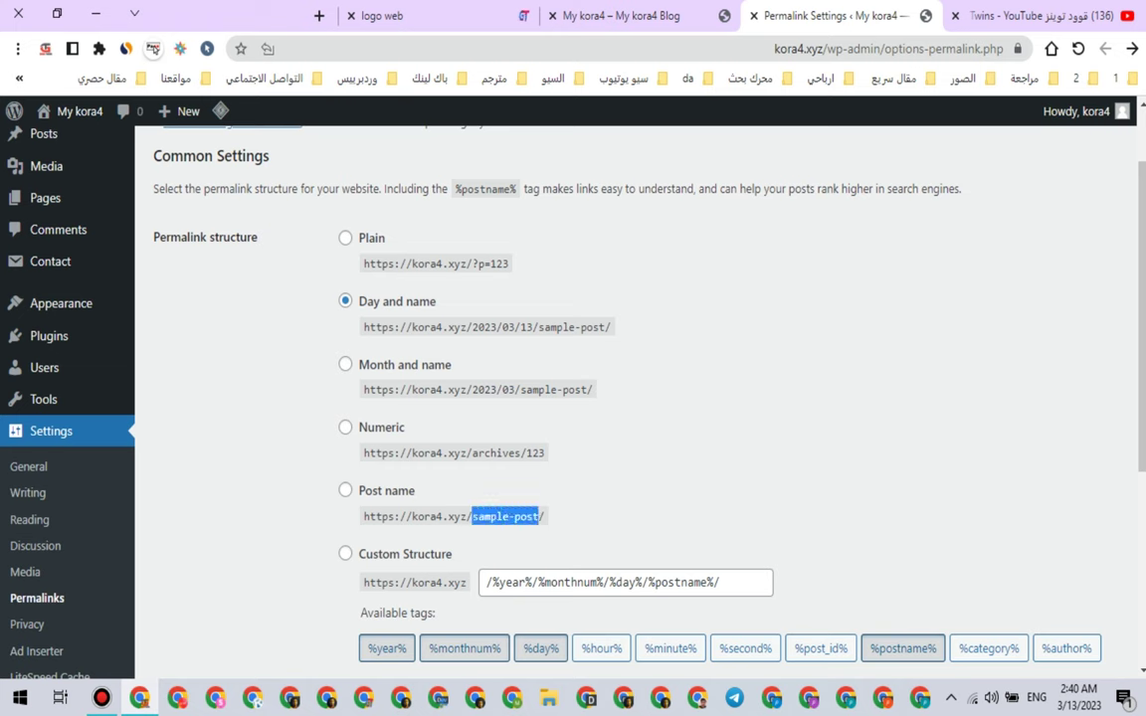
left_click(507, 514)
double_click(510, 516)
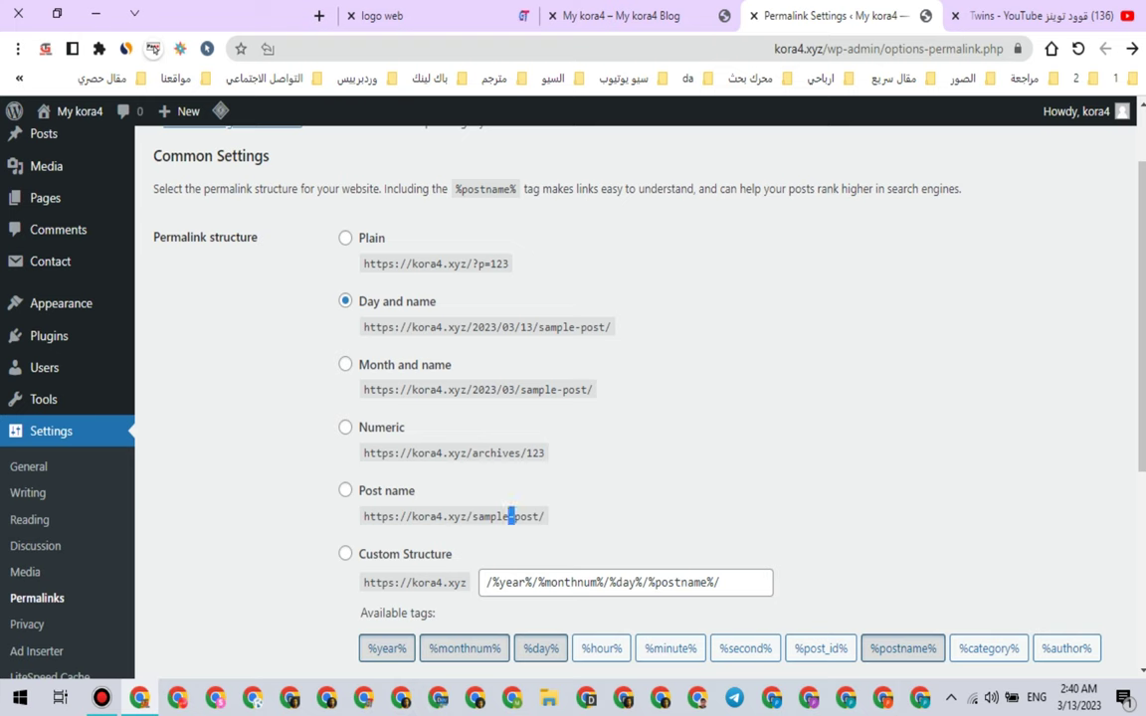
left_click_drag(473, 516, 538, 516)
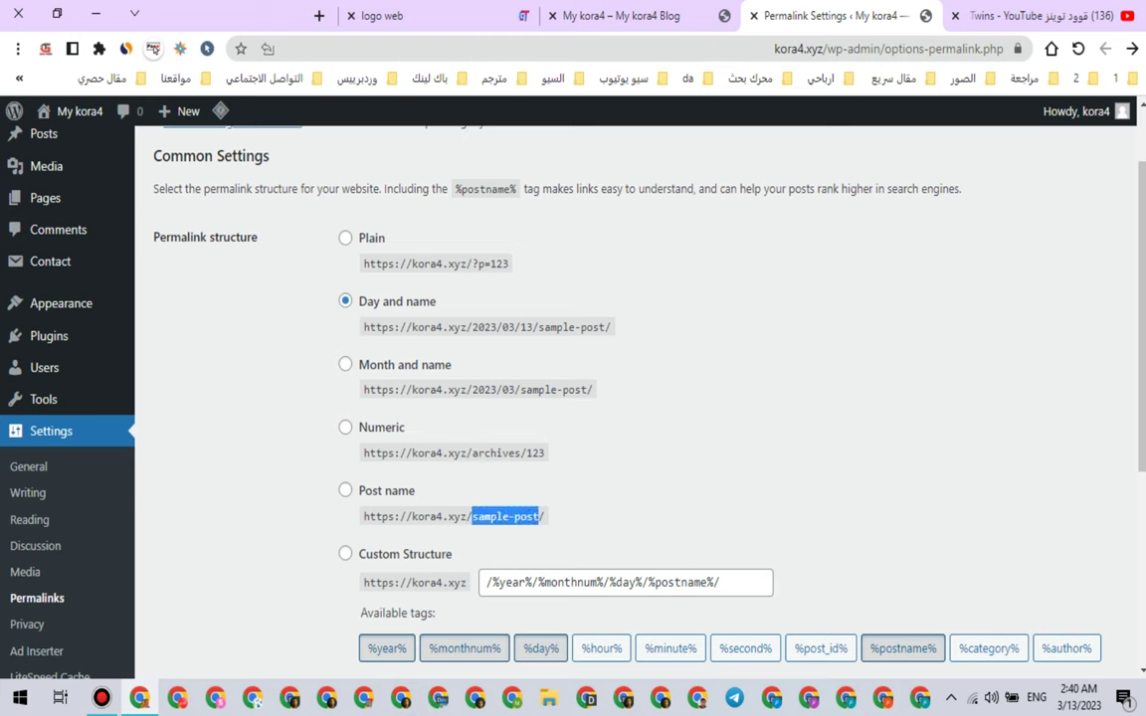
Step: Set the permalink structure to Post name and save the changes
left_click(345, 490)
scroll(637, 398, "down", 3)
scroll(587, 358, "down", 1)
left_click(195, 581)
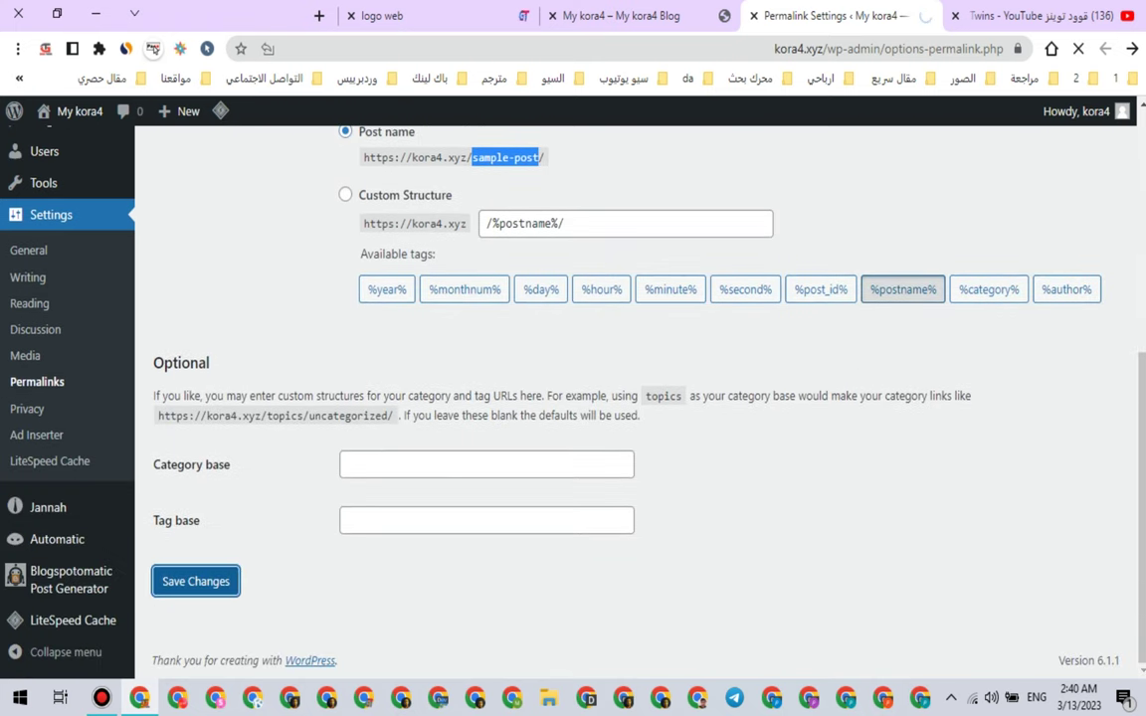
Step: Review the saved Permalink Settings page and its structure options
scroll(636, 398, "down", 5)
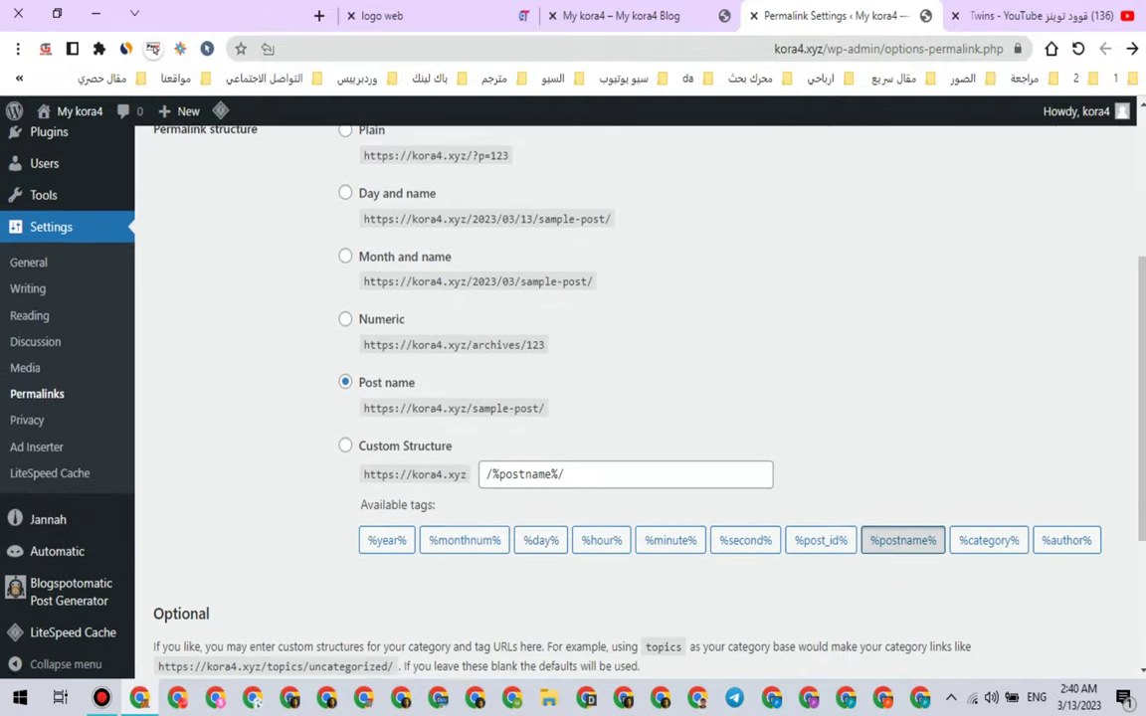
scroll(637, 398, "up", 3)
scroll(637, 398, "up", 3)
scroll(637, 398, "down", 5)
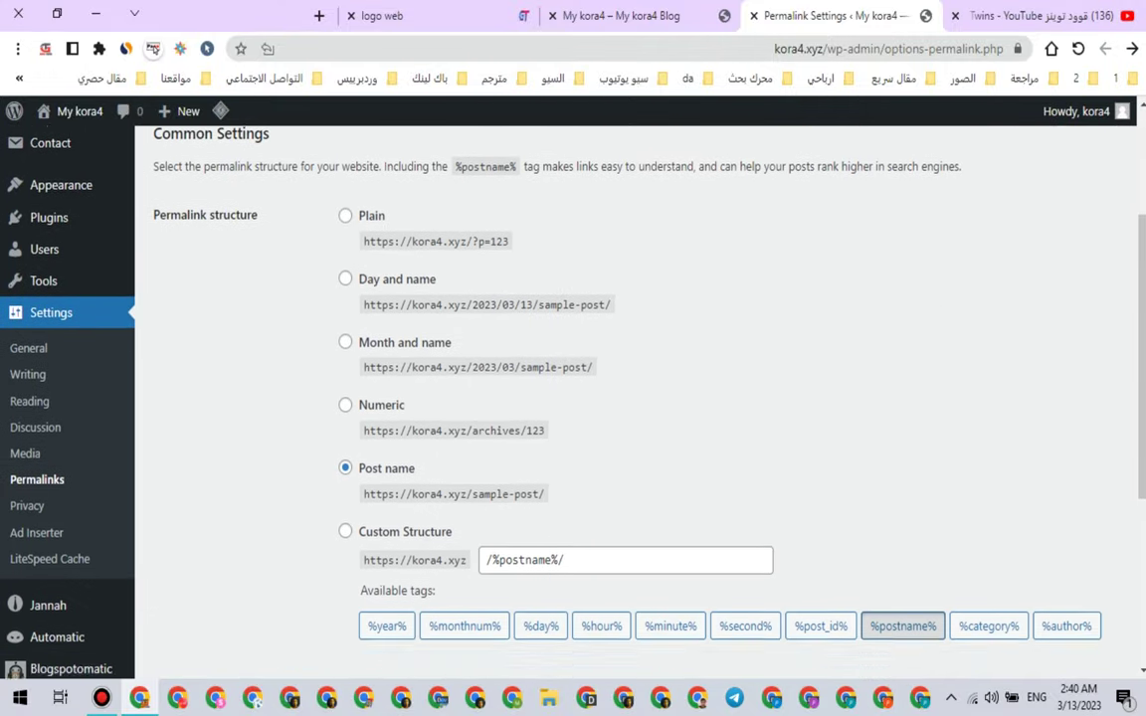
scroll(637, 398, "up", 1)
scroll(637, 398, "up", 3)
scroll(637, 398, "down", 3)
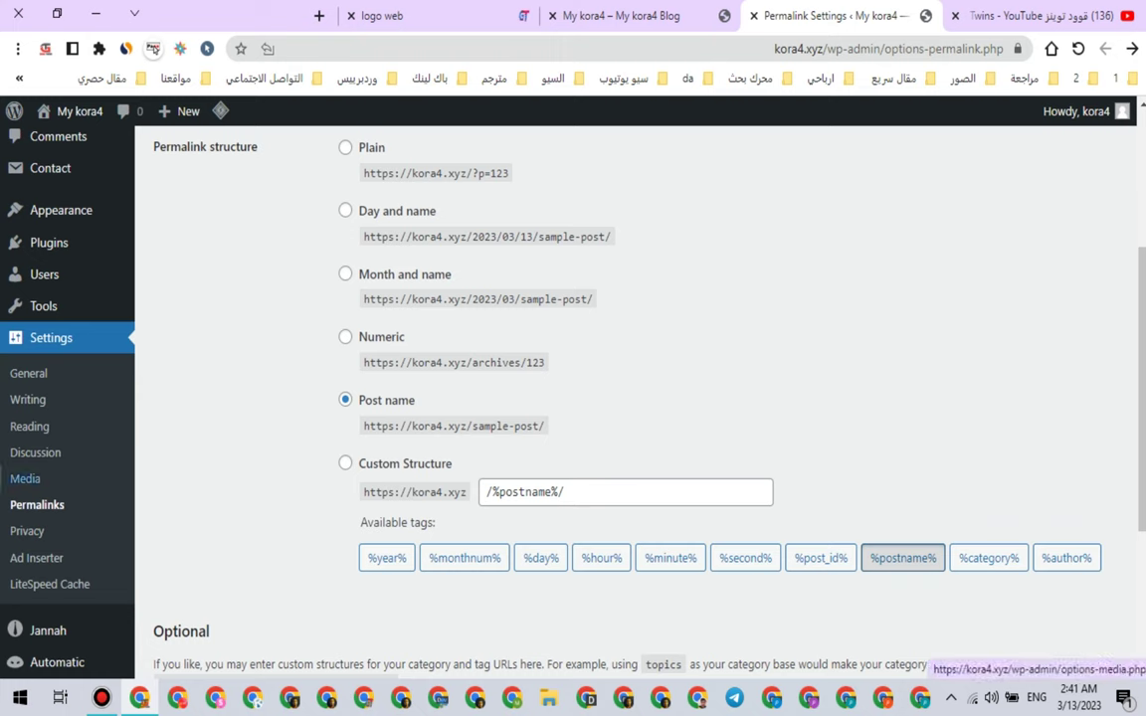
Step: Look through Ad Inserter's ads.txt section and code blocks 1 to 3, and return to the General Settings
left_click(36, 558)
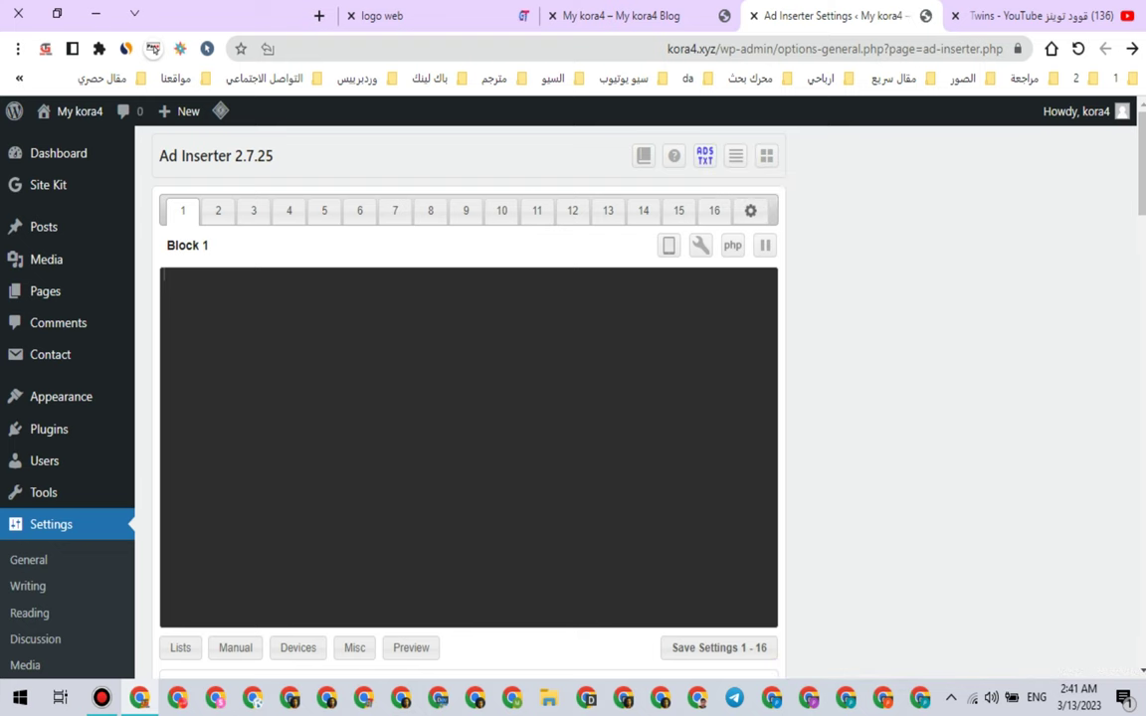
scroll(468, 448, "down", 3)
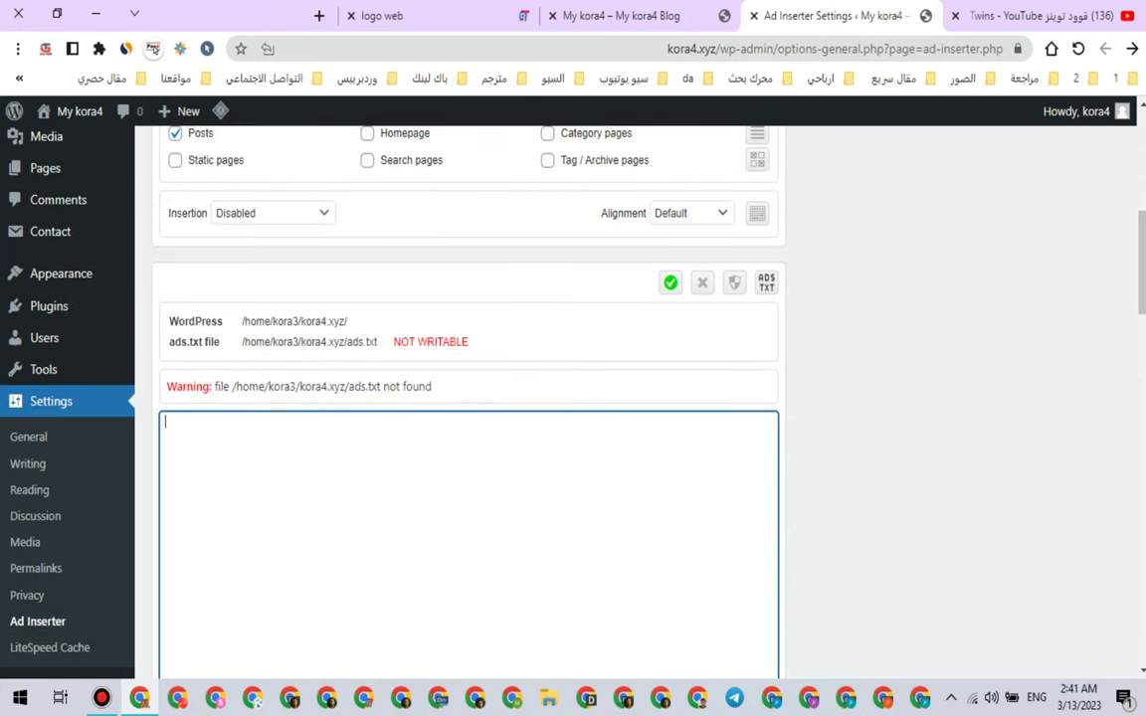
scroll(467, 448, "up", 2)
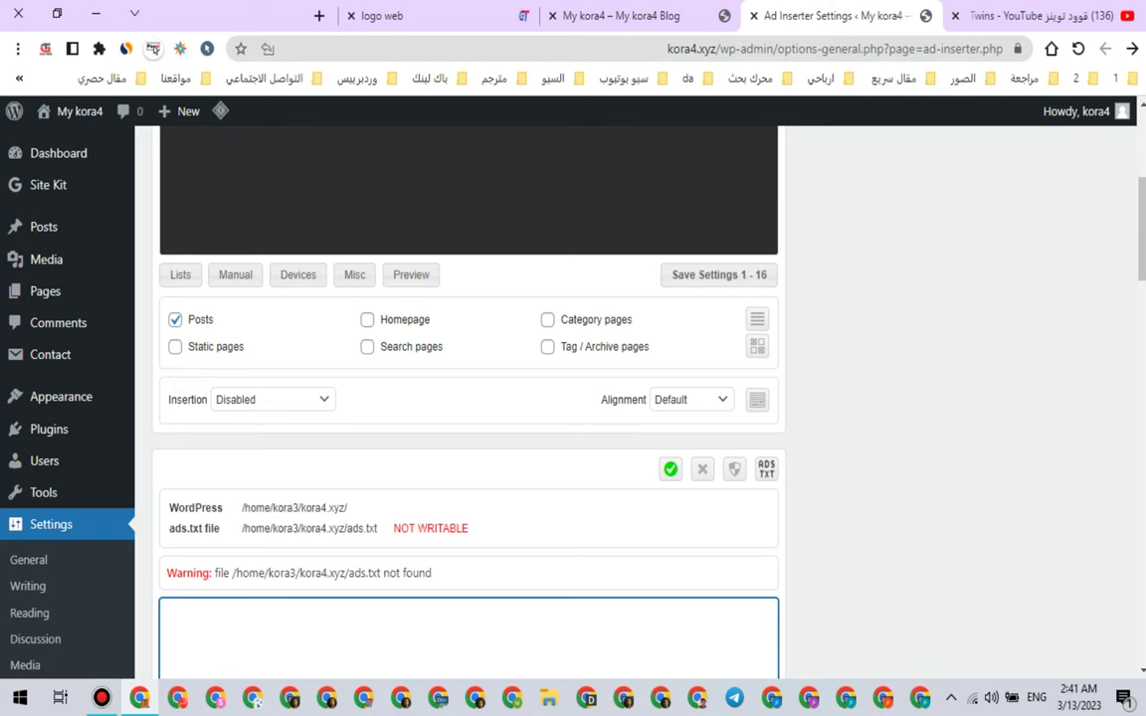
scroll(218, 210, "up", 4)
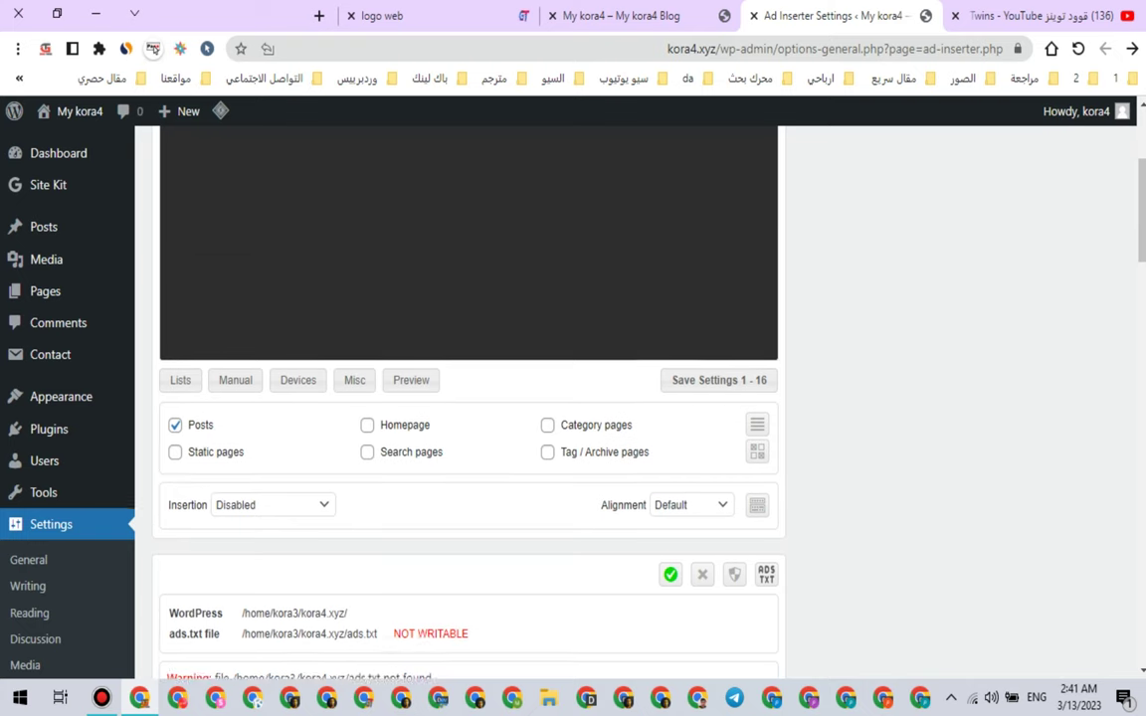
left_click(218, 210)
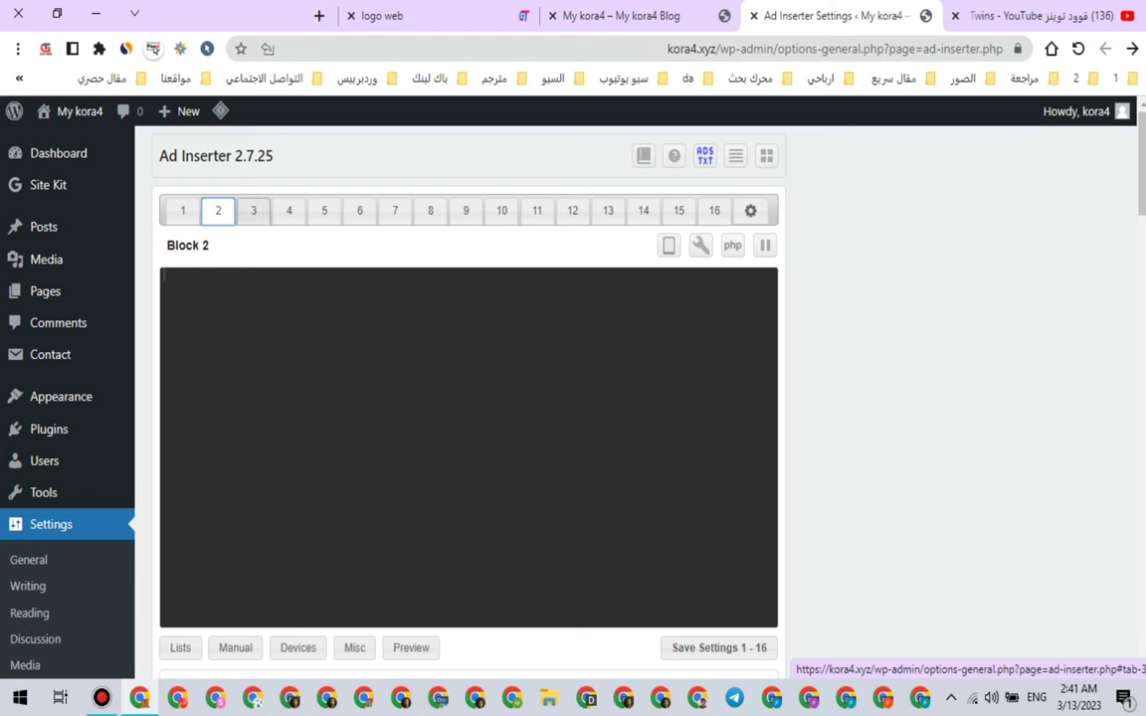
left_click(254, 209)
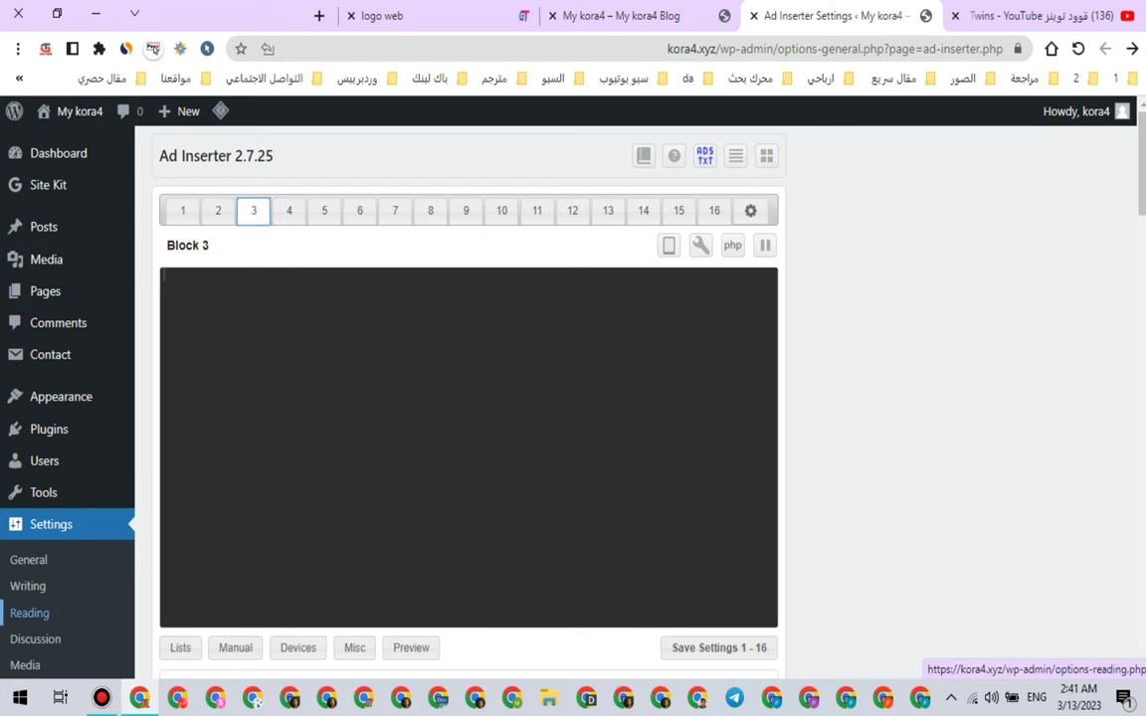
scroll(29, 612, "down", 3)
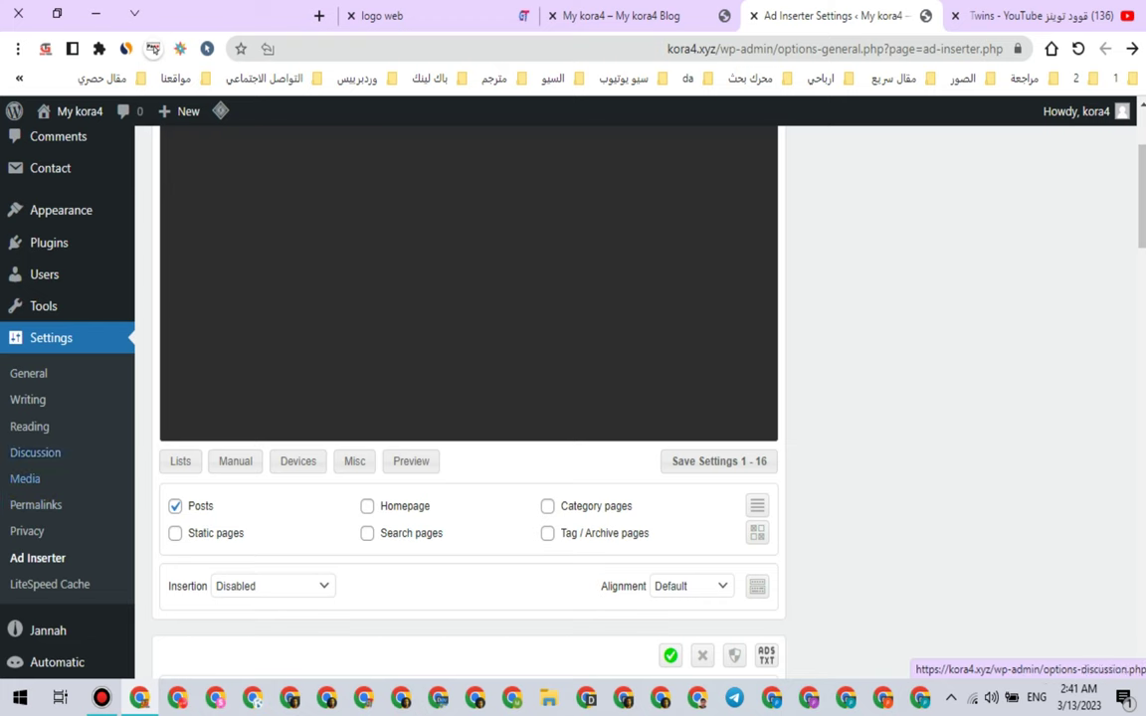
left_click(28, 373)
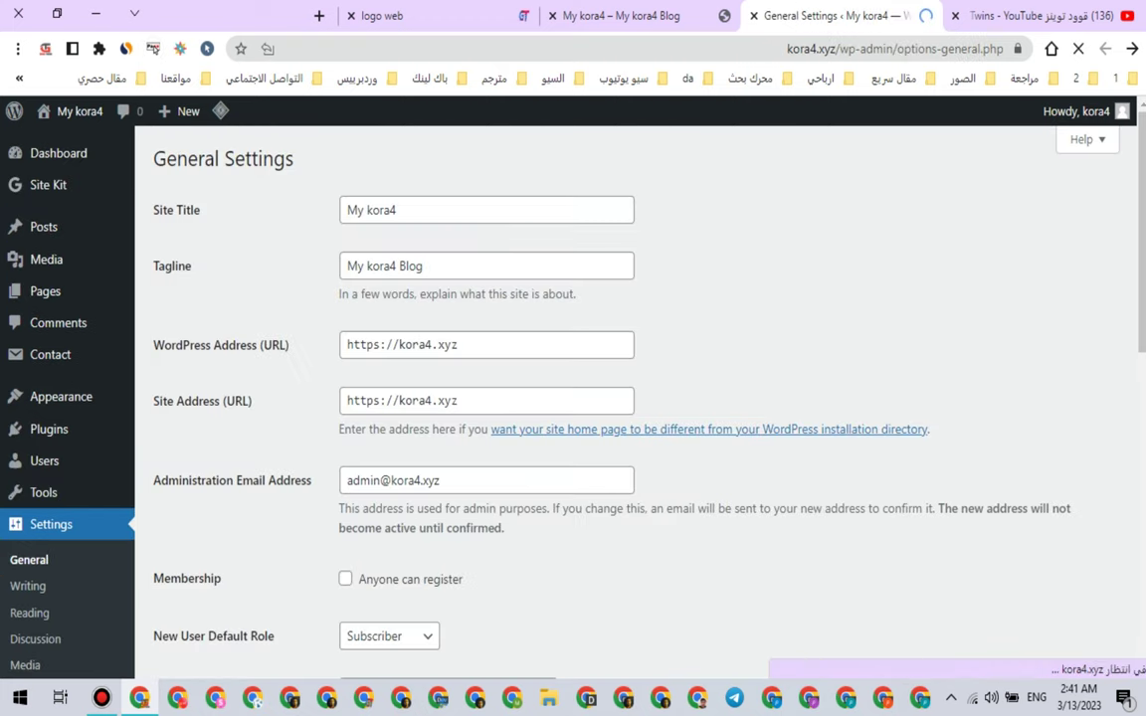
Step: Look through the General Settings, from the site title down to the date format options
scroll(59, 488, "down", 3)
scroll(636, 397, "up", 2)
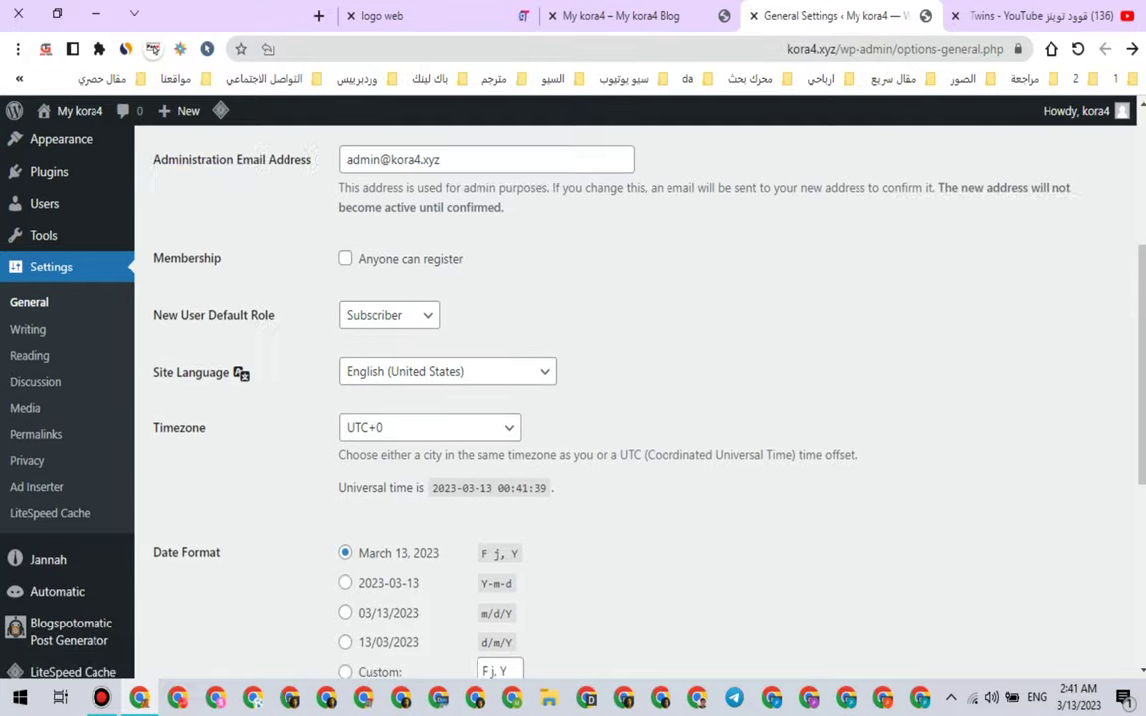
scroll(637, 398, "down", 4)
scroll(637, 398, "down", 2)
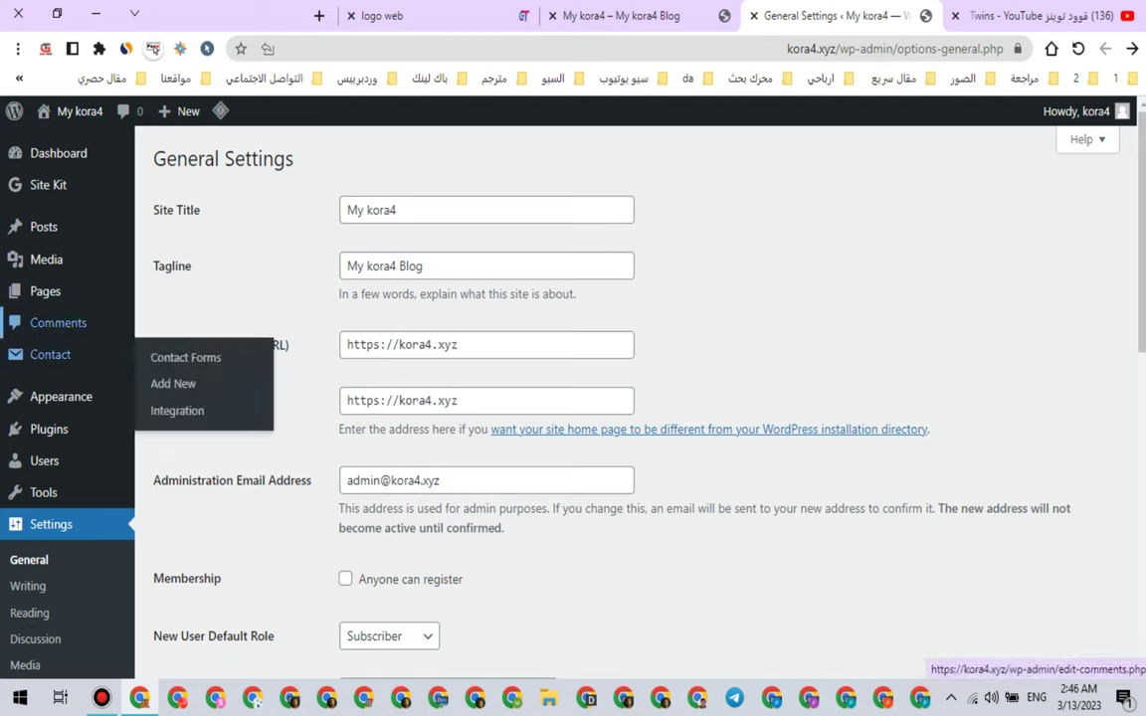
Step: Open the Site Identity settings in the Jannah theme's Customizer
mouse_move(60, 396)
left_click(169, 399)
scroll(637, 398, "down", 2)
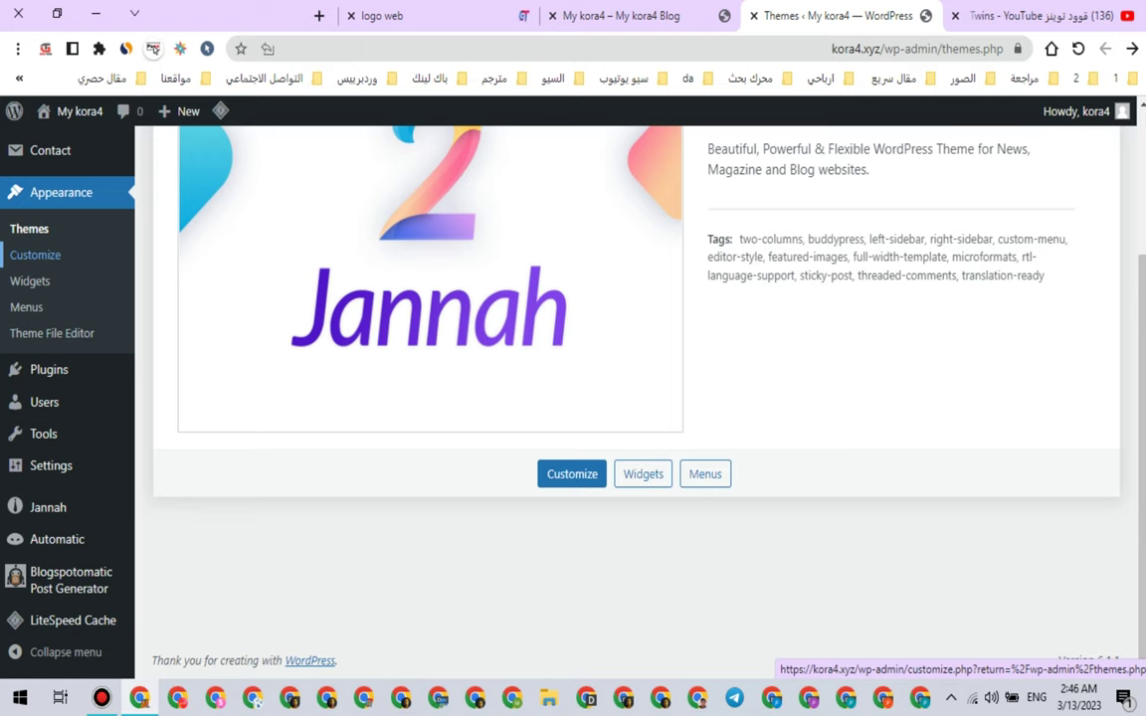
left_click(35, 255)
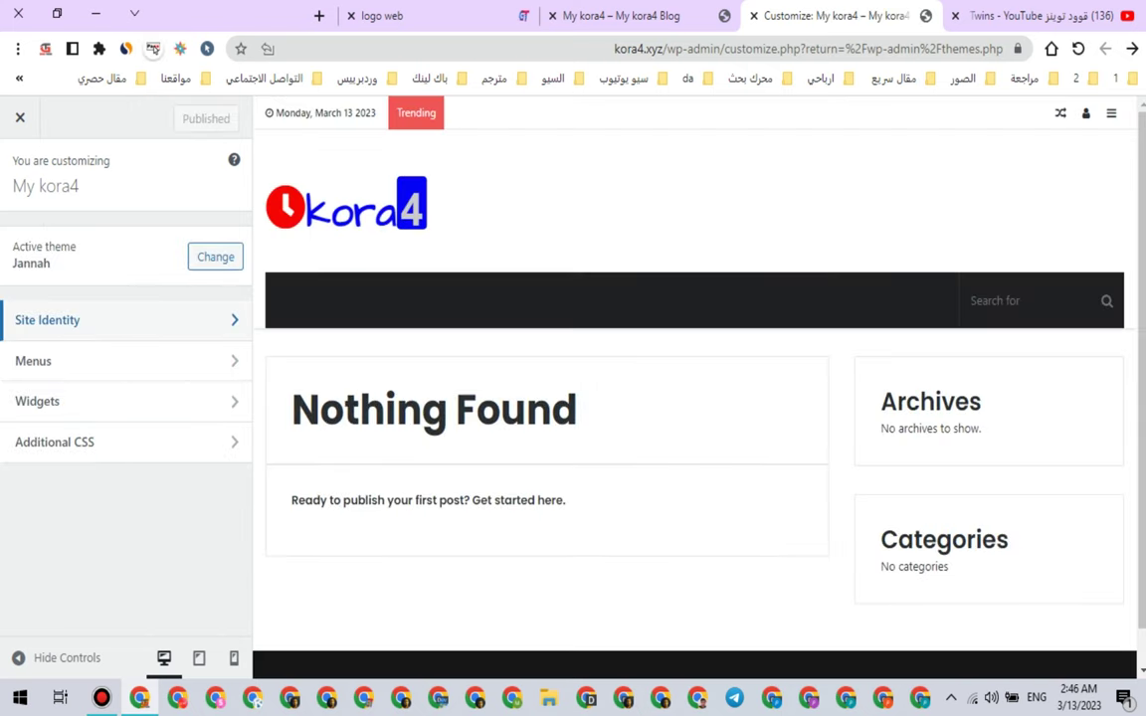
left_click(125, 320)
Step: Upload the favicon (7) image from Downloads and select it as the site icon
left_click(166, 522)
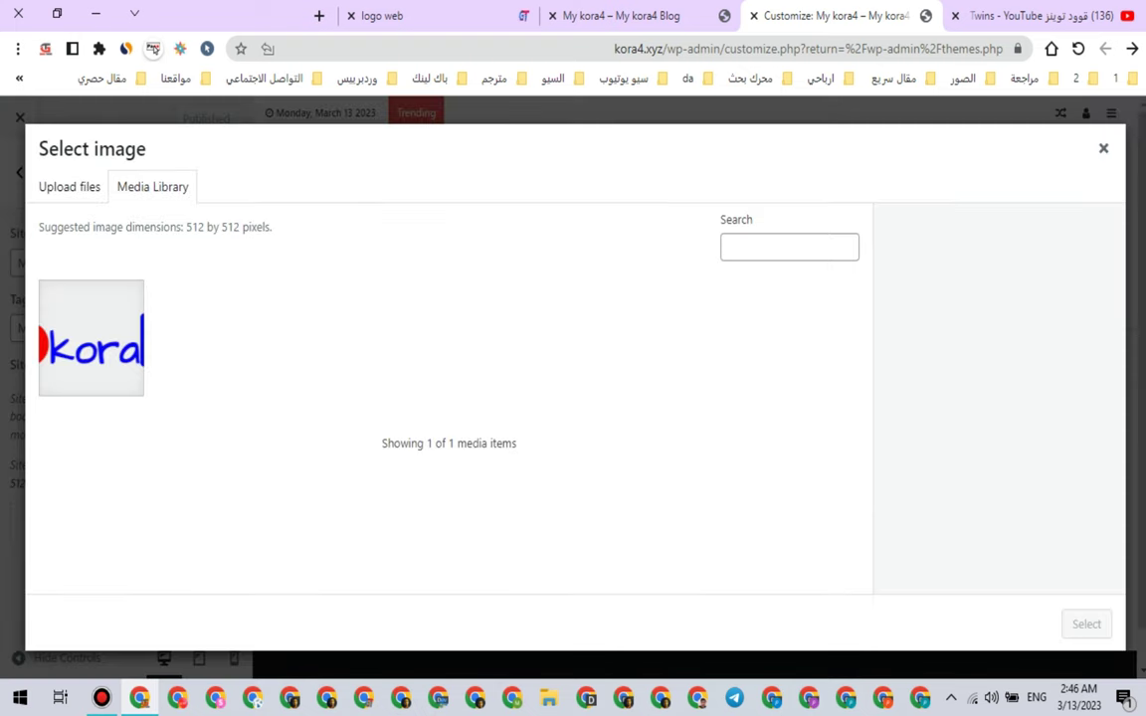
left_click(70, 187)
left_click(575, 421)
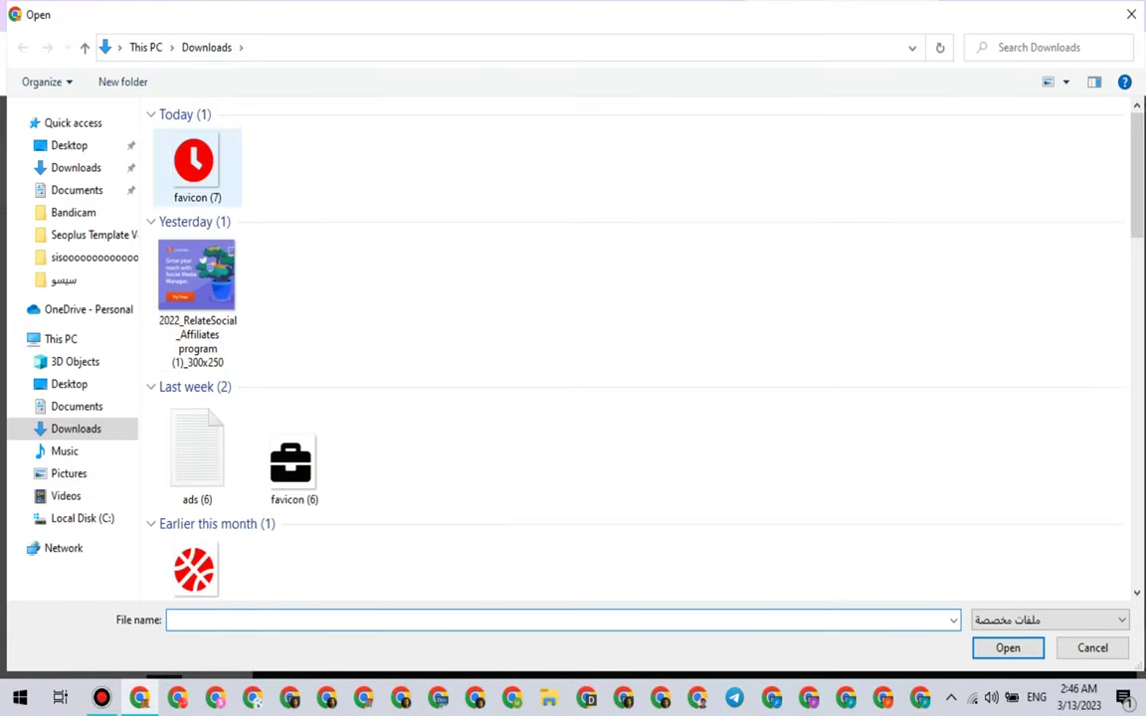
left_click(197, 179)
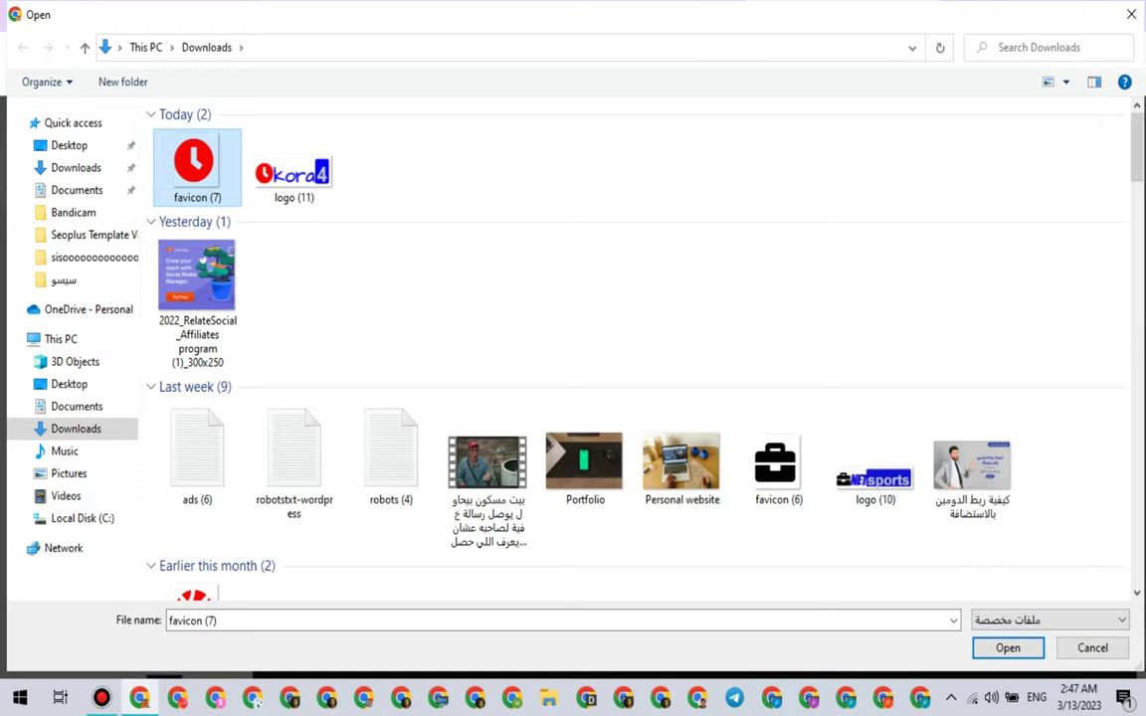
left_click(1008, 648)
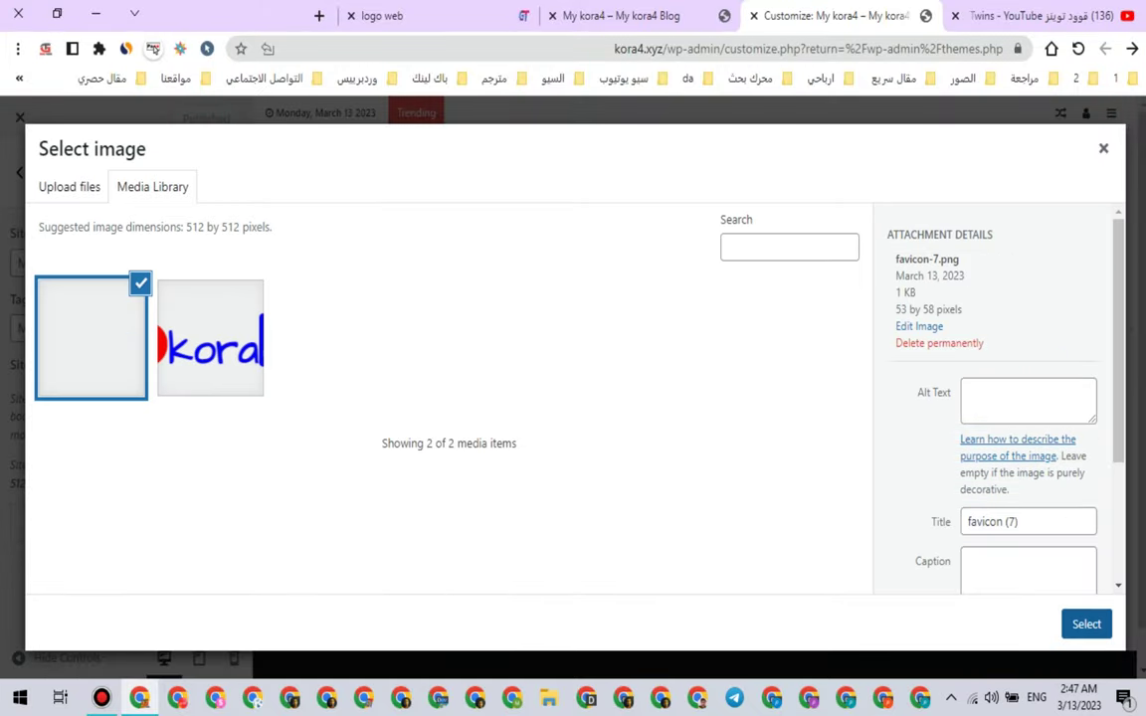
left_click(1086, 625)
left_click(1073, 624)
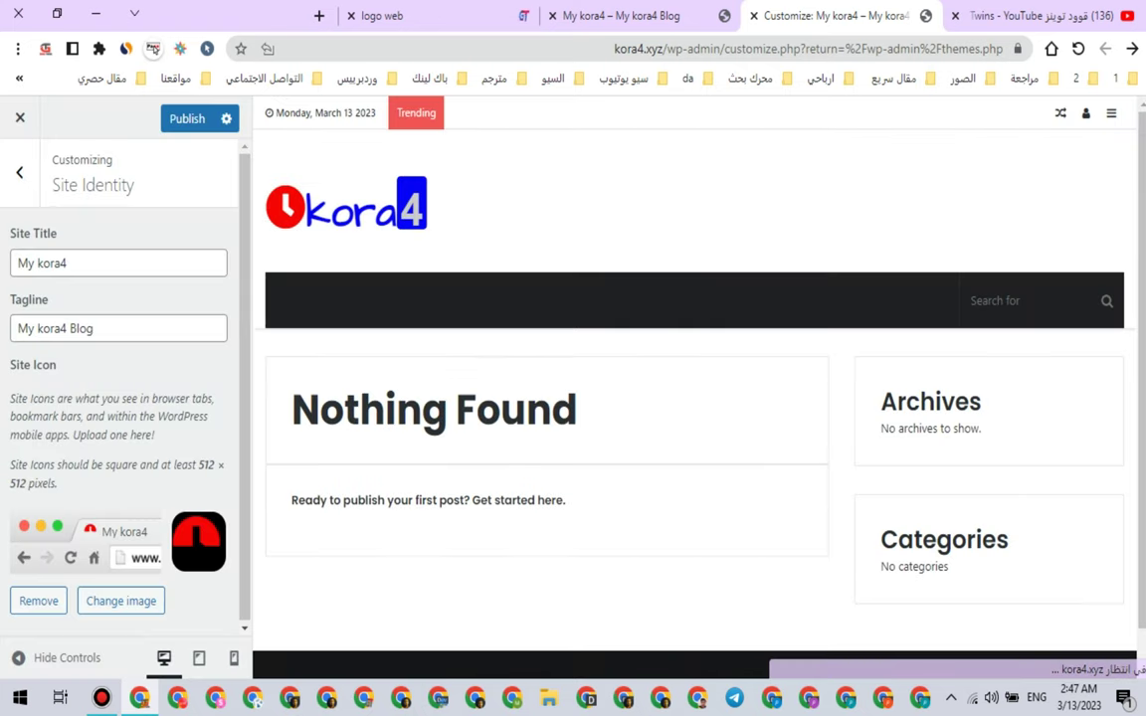
Step: Publish the site icon change and reload the live site to check its tab icon, closing the Customizer
left_click(621, 16)
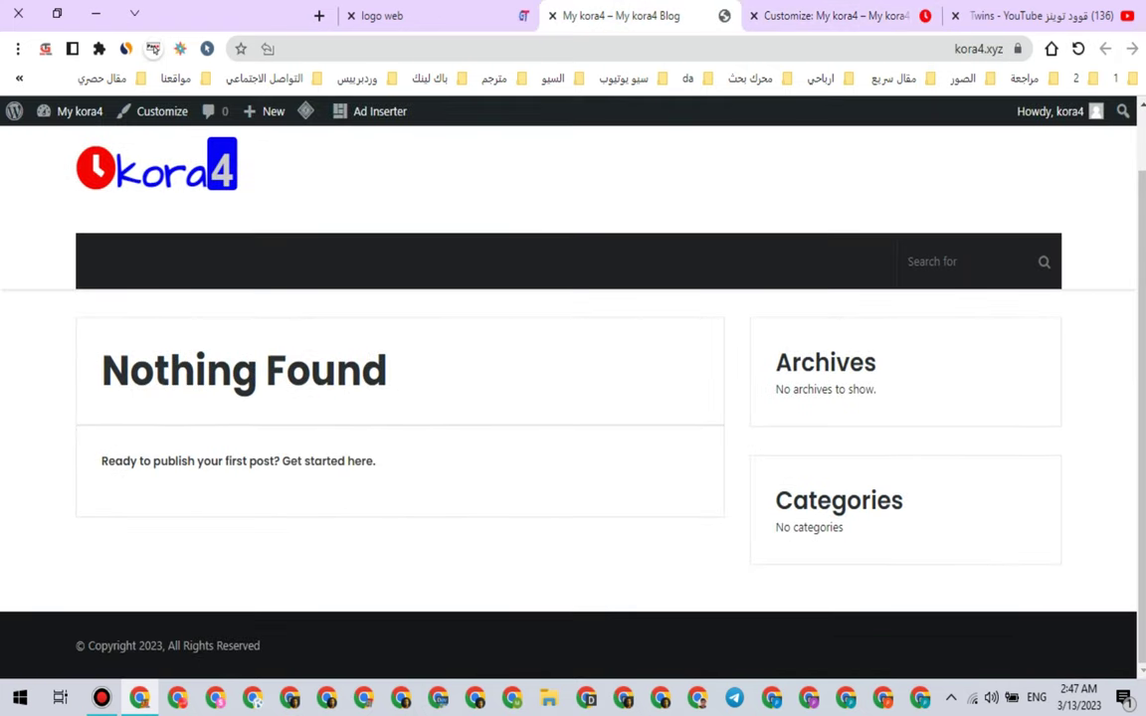
left_click(816, 16)
left_click(187, 118)
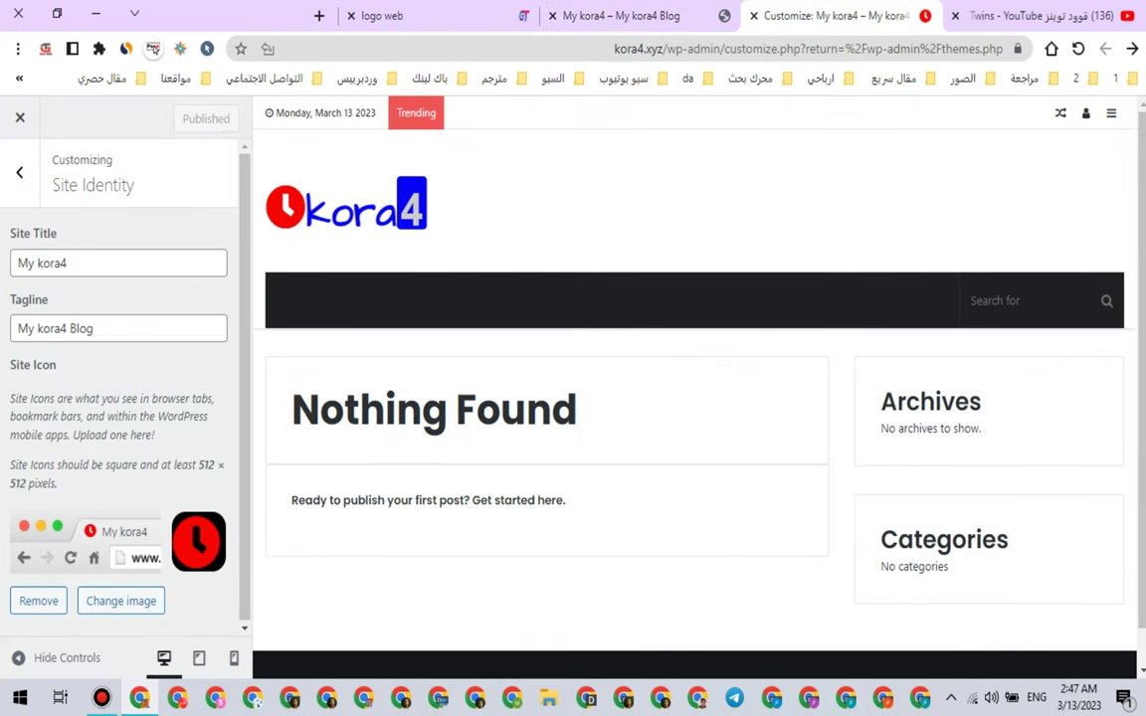
key("ctrl+Tab")
key("F5")
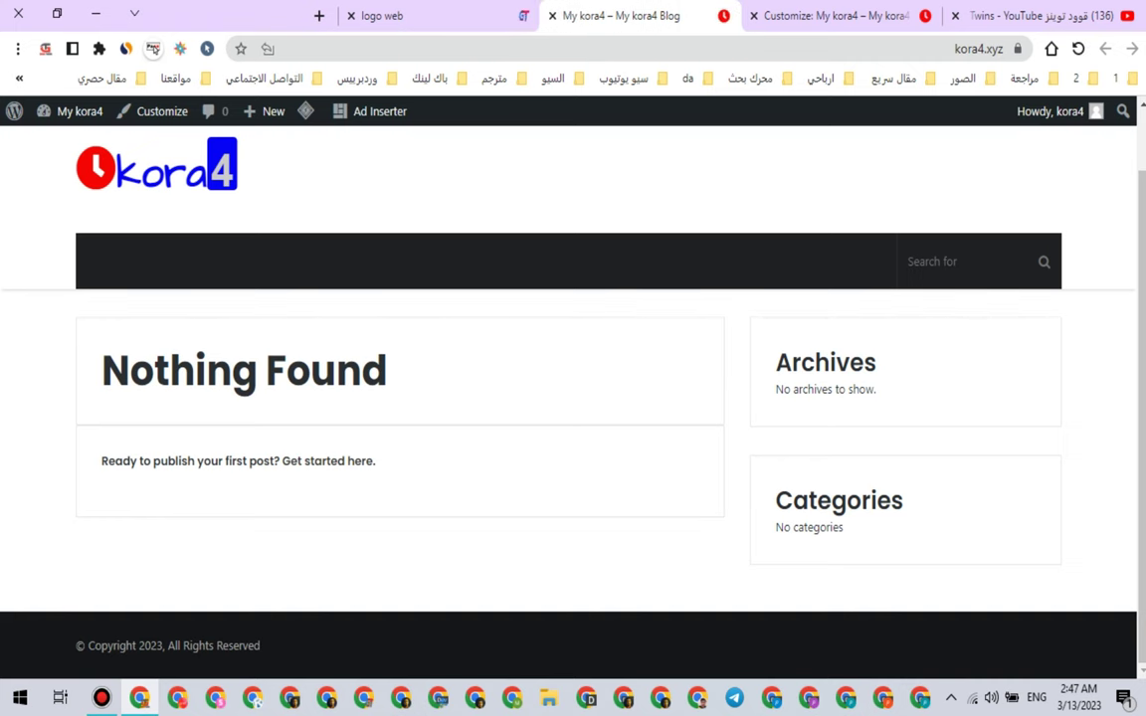
left_click(831, 15)
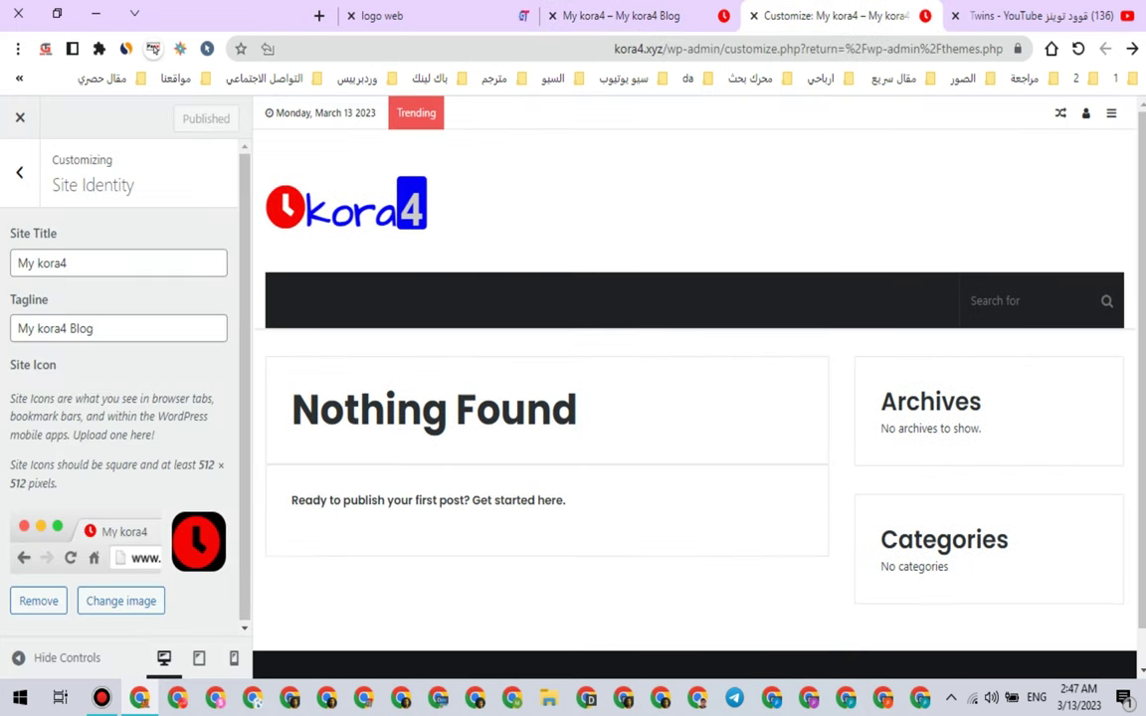
left_click(20, 117)
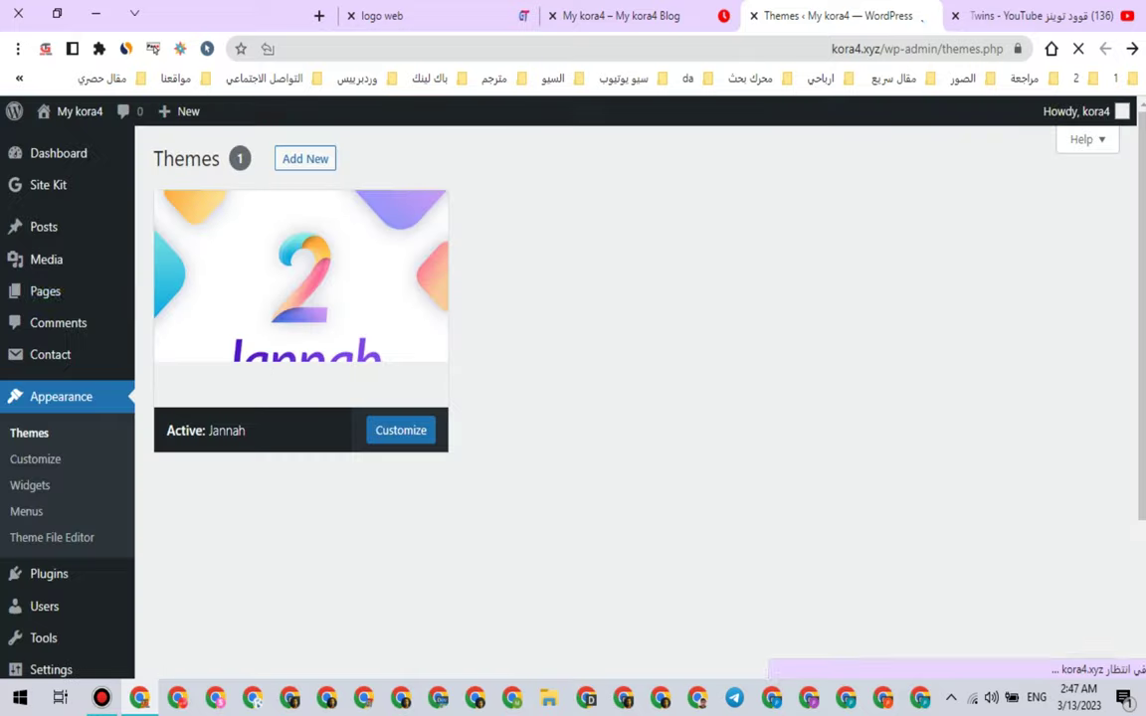
Step: Open the list of all pages
scroll(49, 438, "down", 3)
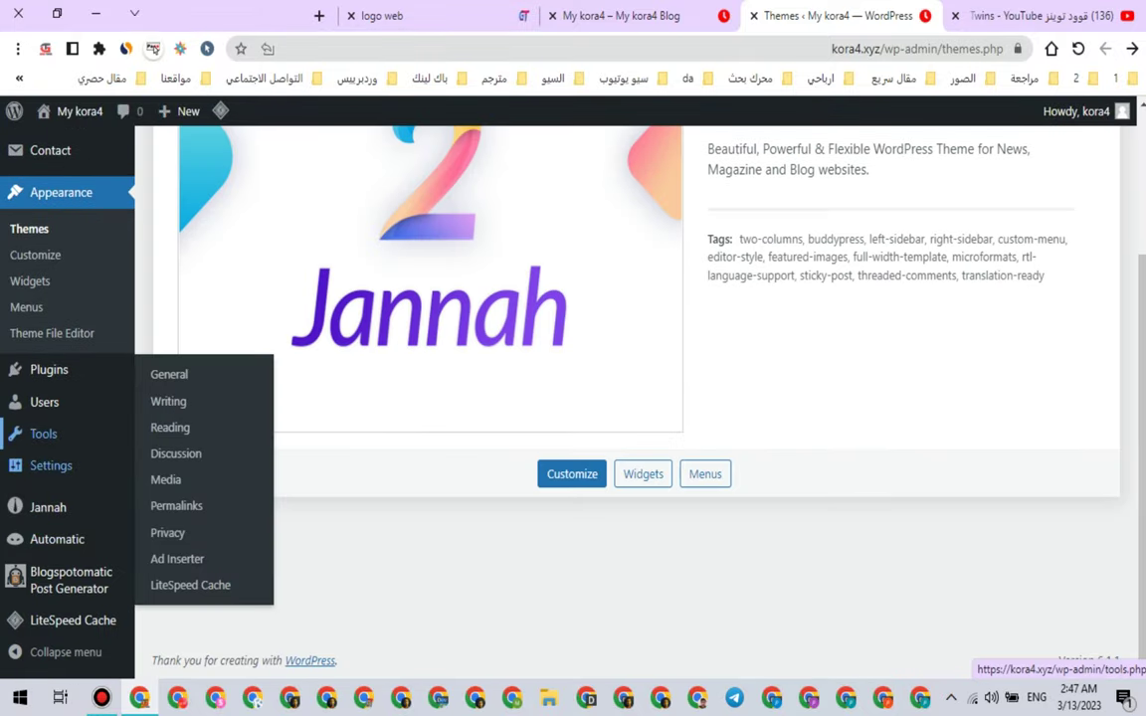
mouse_move(44, 434)
mouse_move(47, 507)
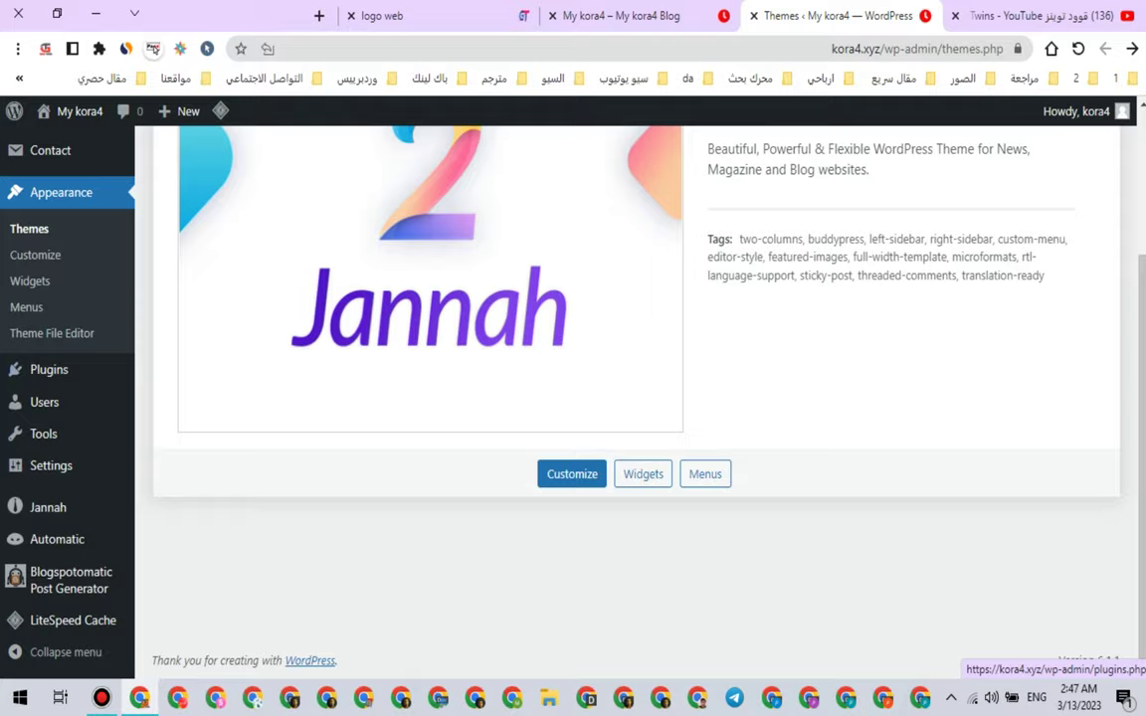
scroll(51, 428, "up", 1)
scroll(52, 425, "up", 1)
mouse_move(44, 291)
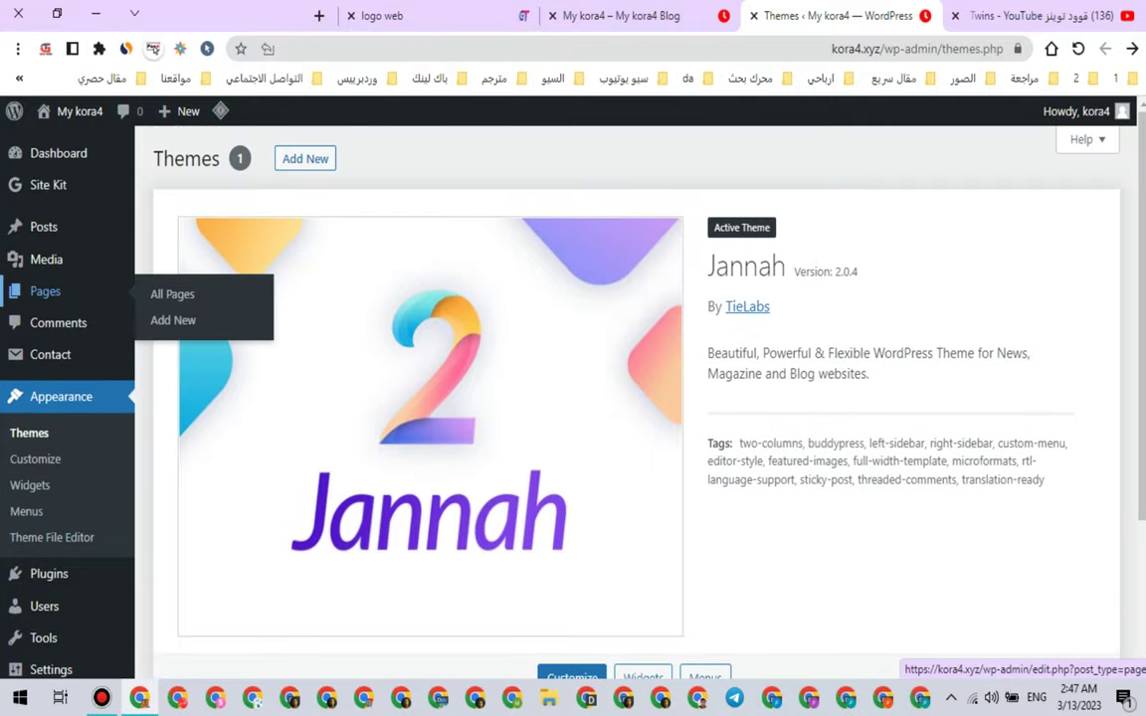
left_click(45, 291)
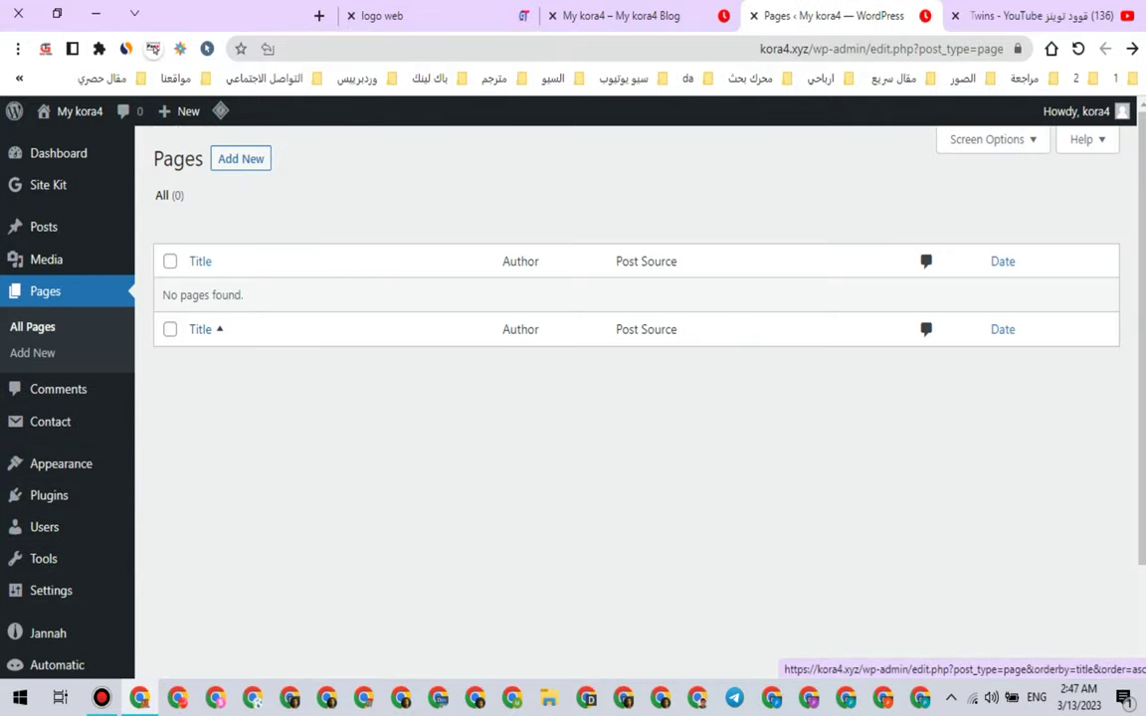
Step: Start a new page and dismiss the block editor's welcome guide
left_click(241, 159)
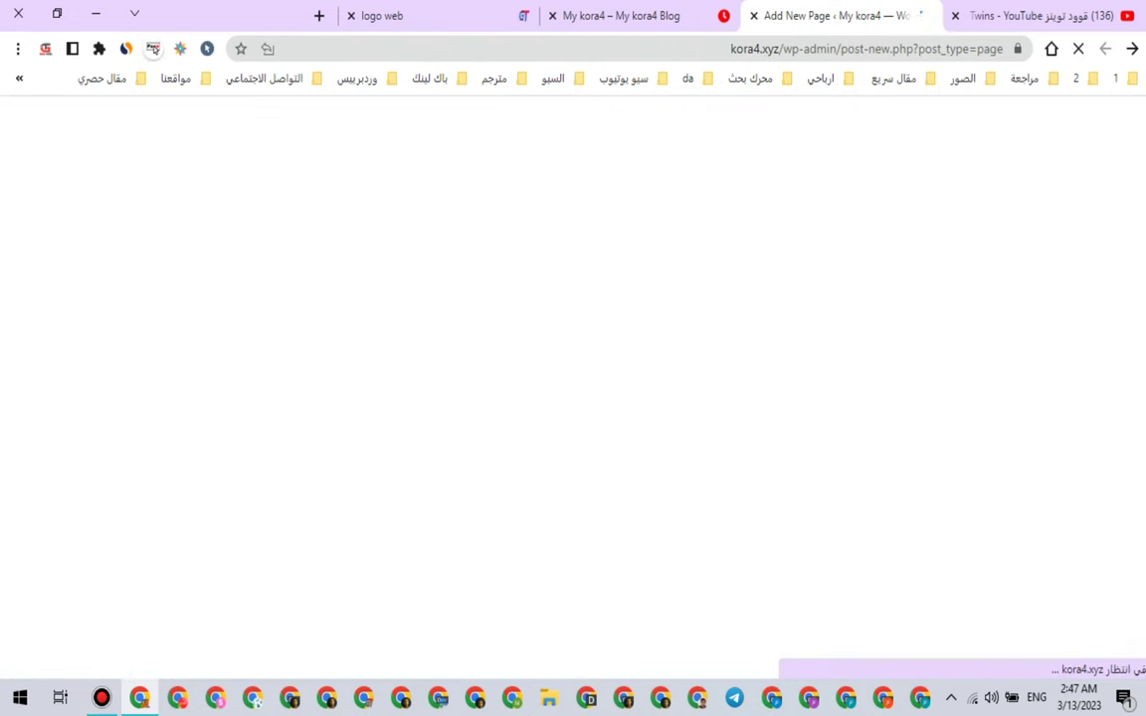
left_click(1042, 16)
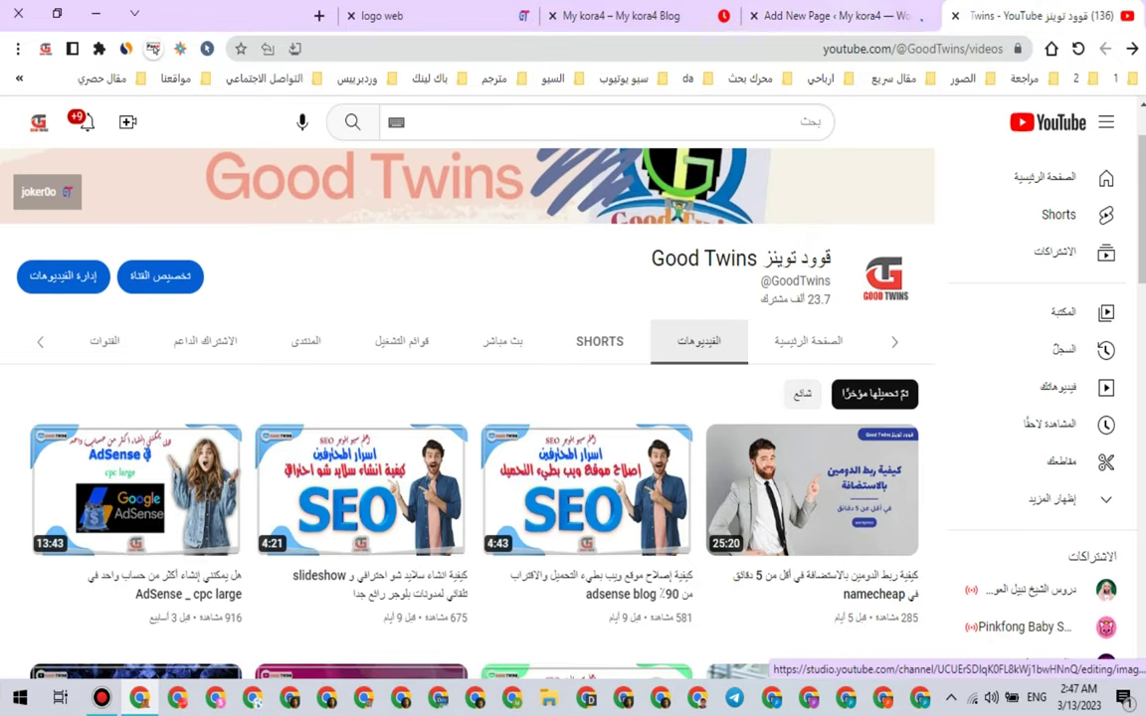
key("ctrl+Tab")
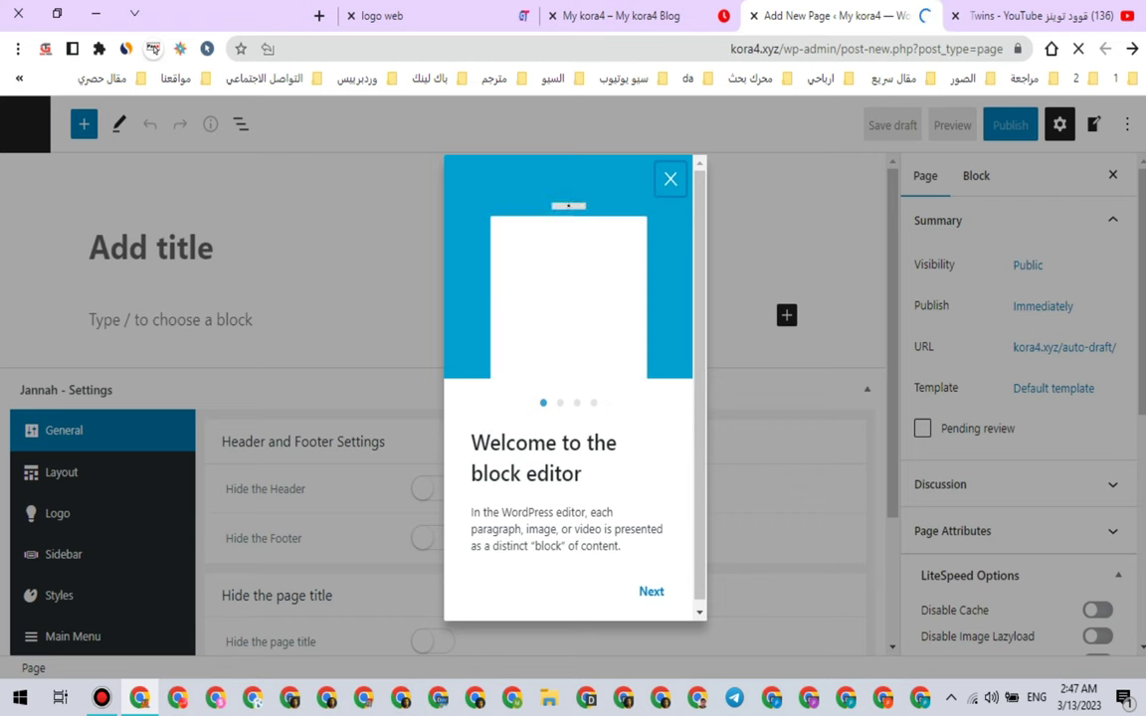
key("Escape")
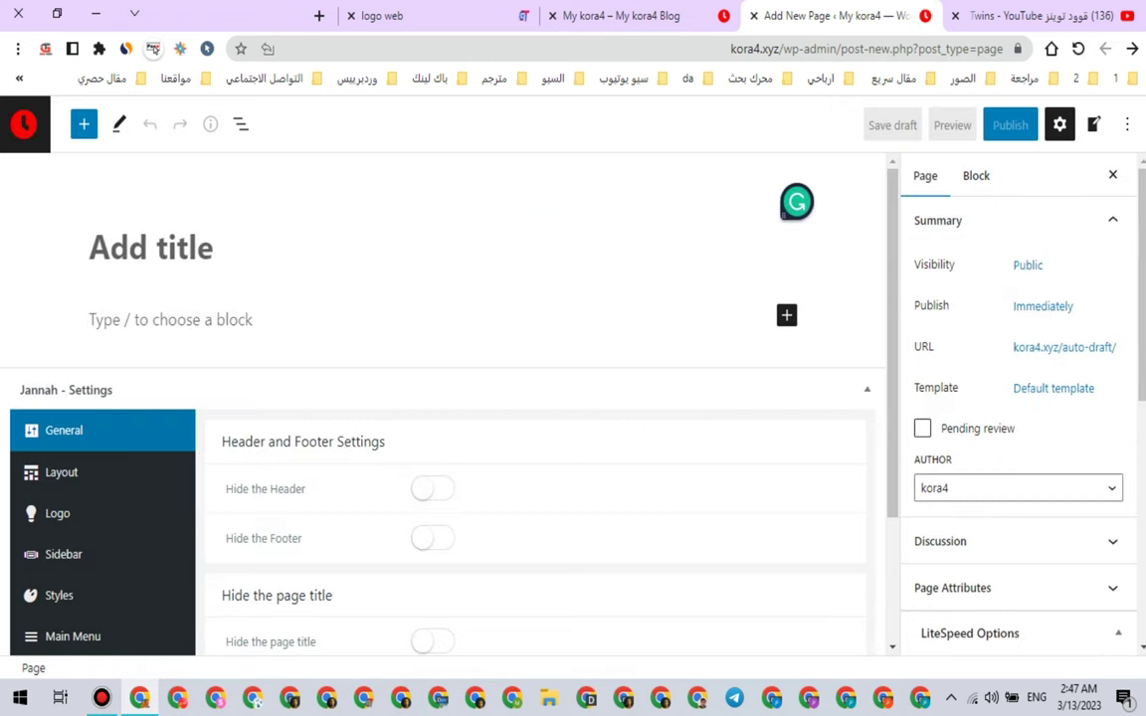
Step: Enter "contact us" as the page title and change it to "call us"
type("c")
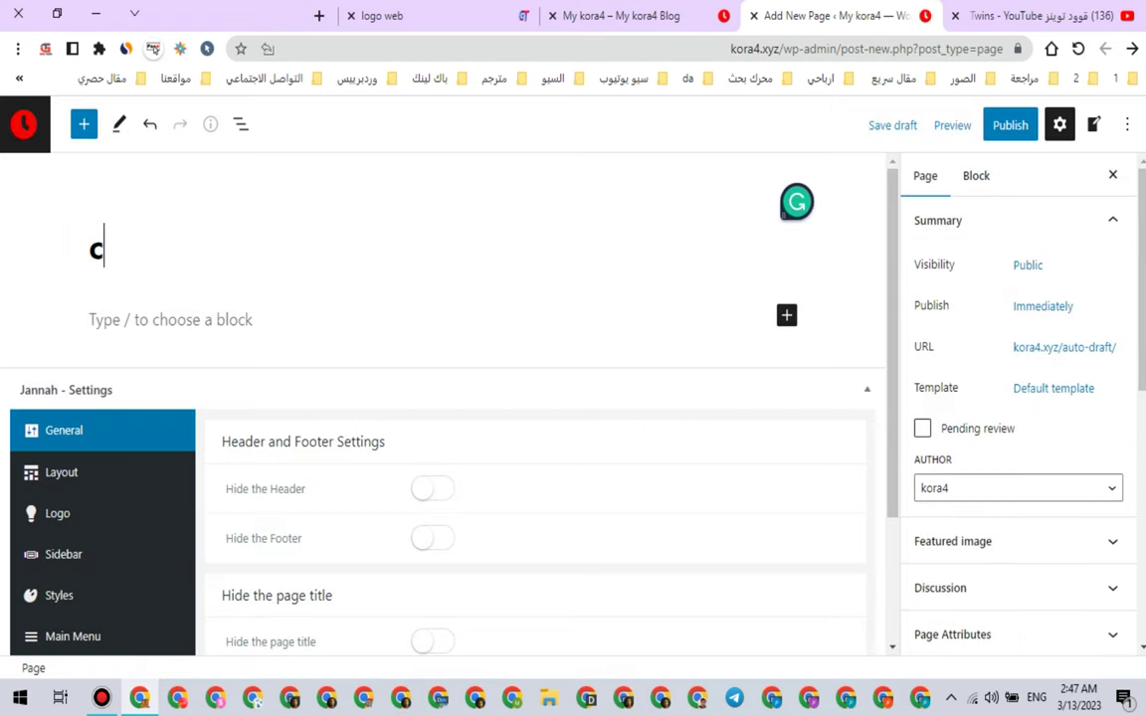
type("on")
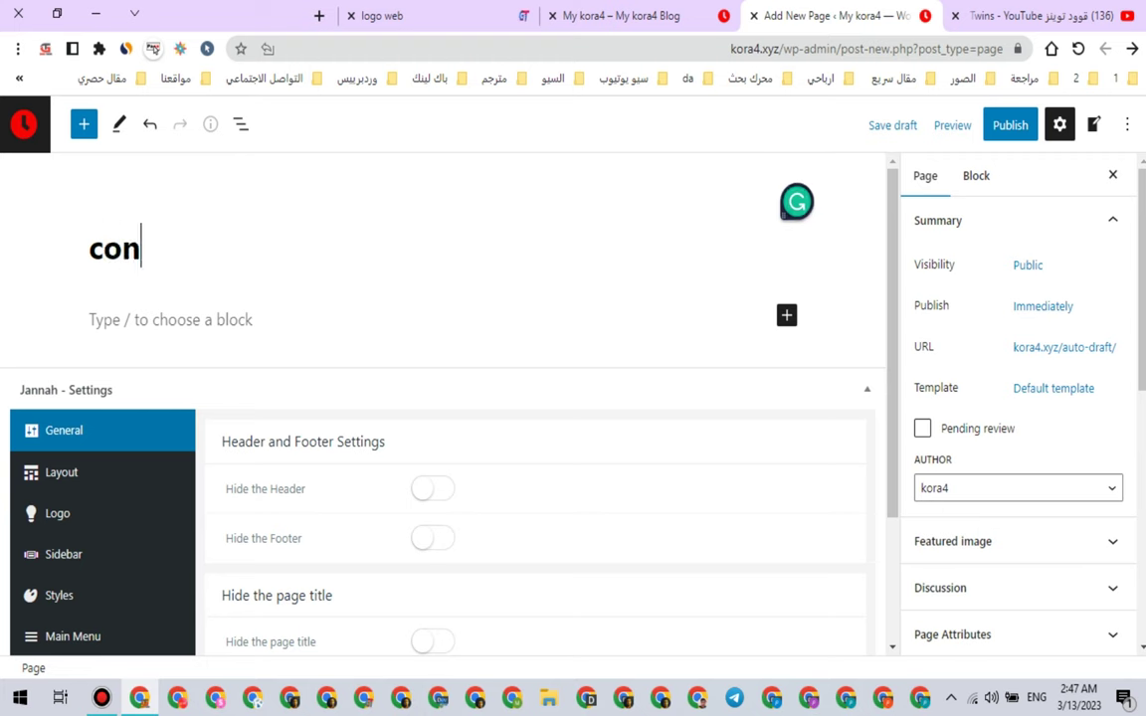
type("tact us")
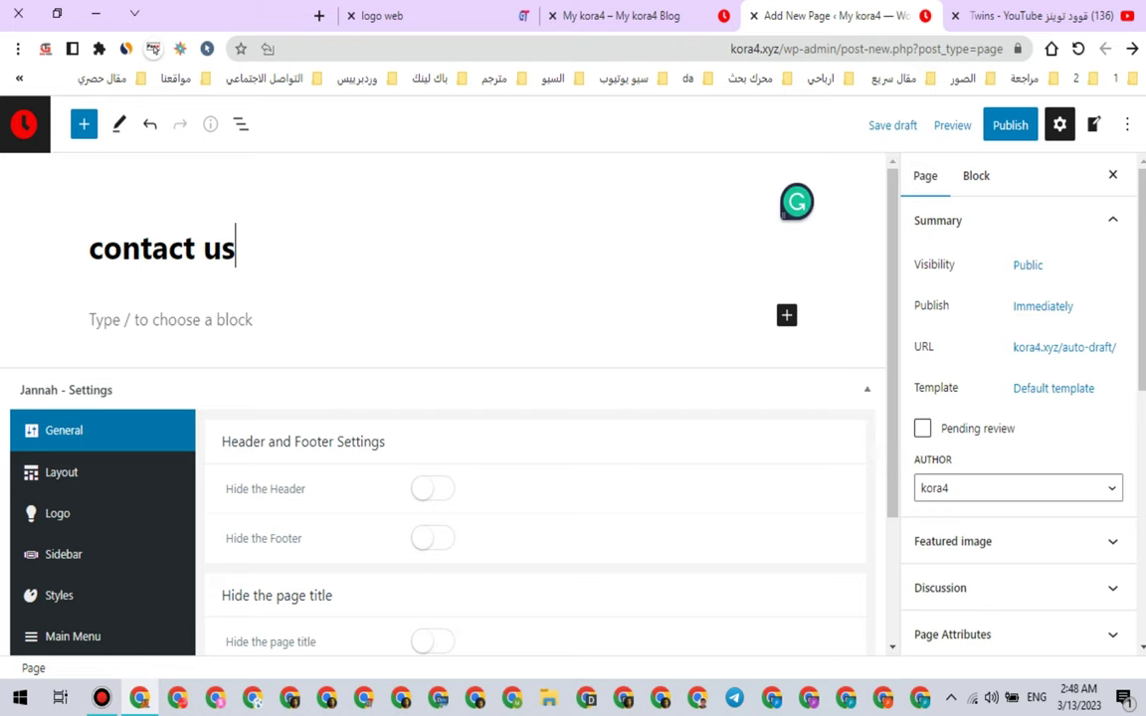
double_click(152, 249)
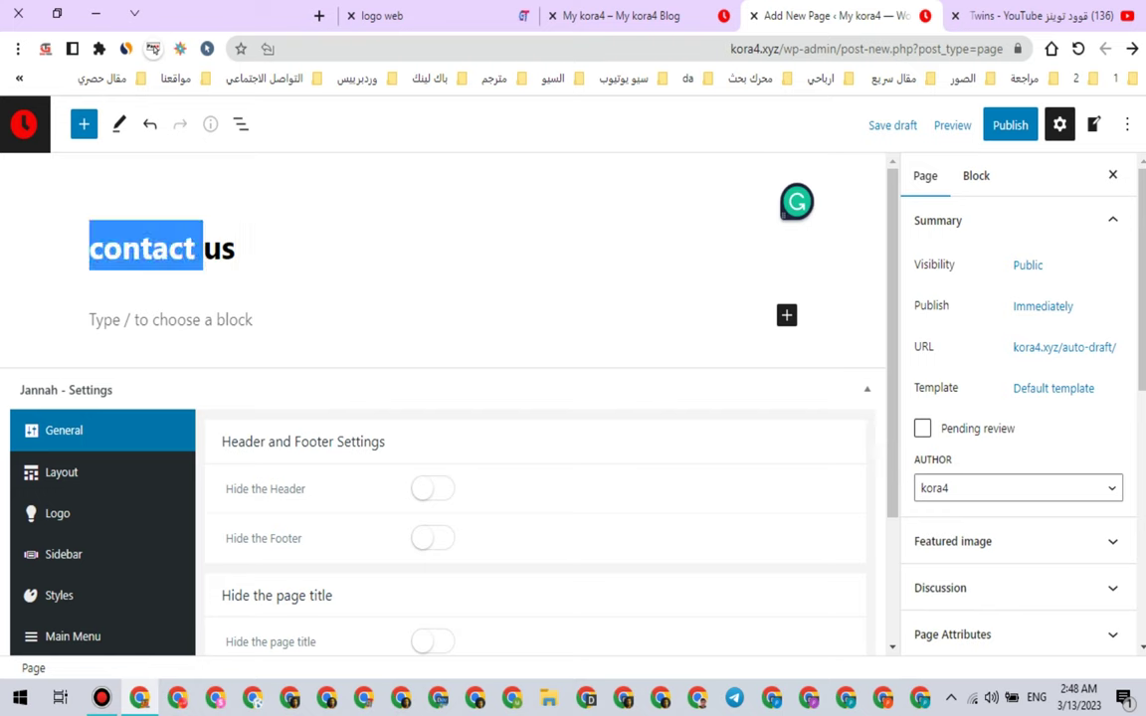
type("call")
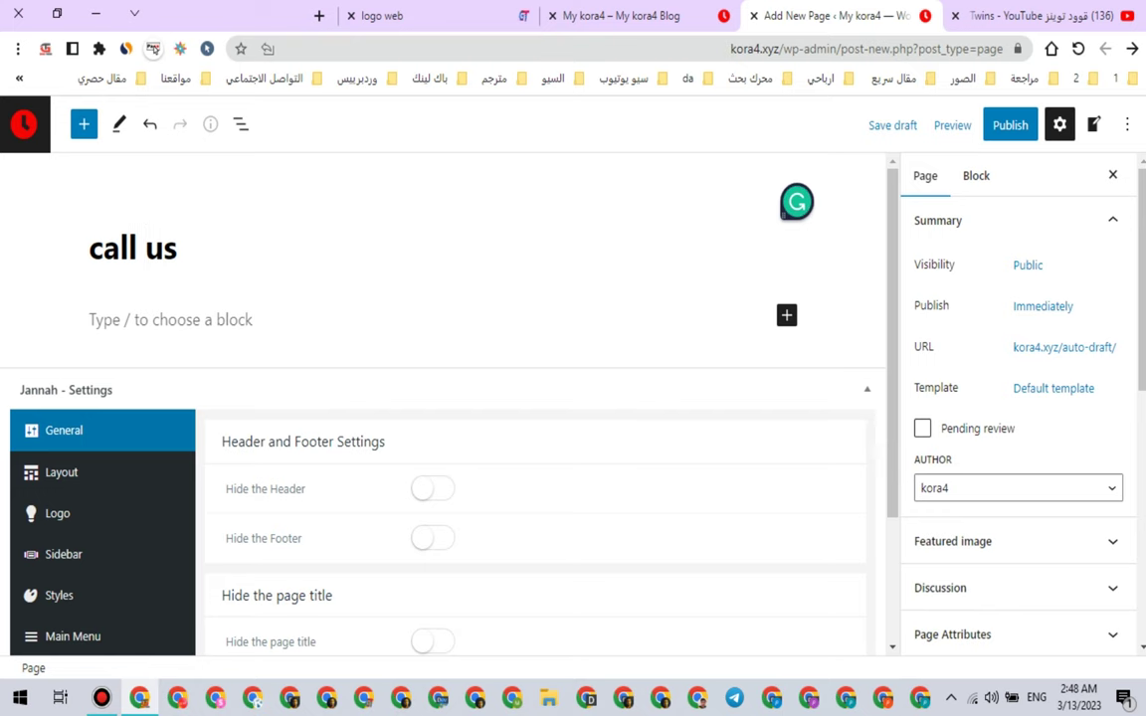
Step: Insert a Code block below the page title and transform it into a Custom HTML block
key("Return")
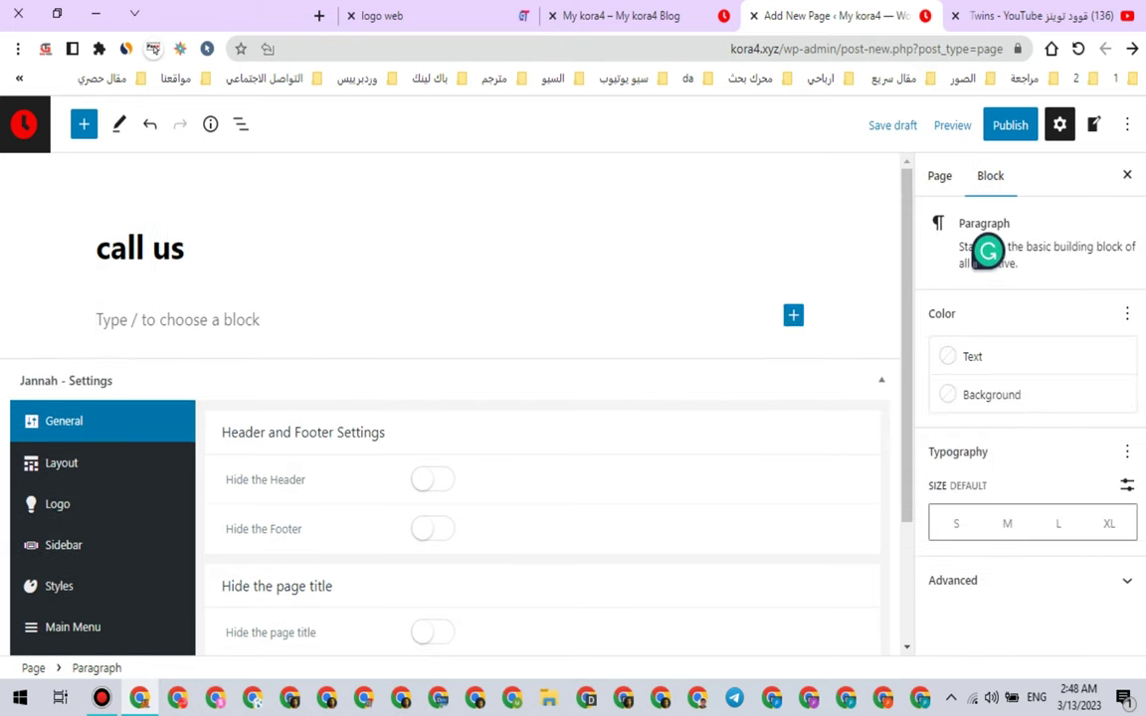
left_click(793, 314)
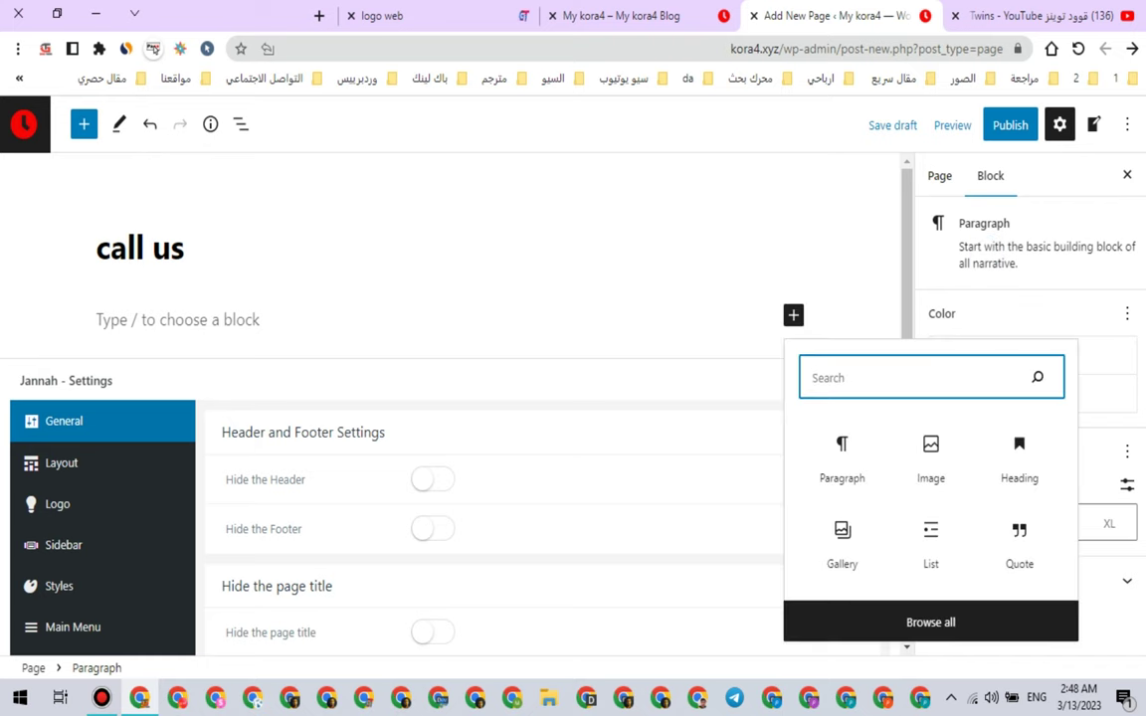
left_click(930, 622)
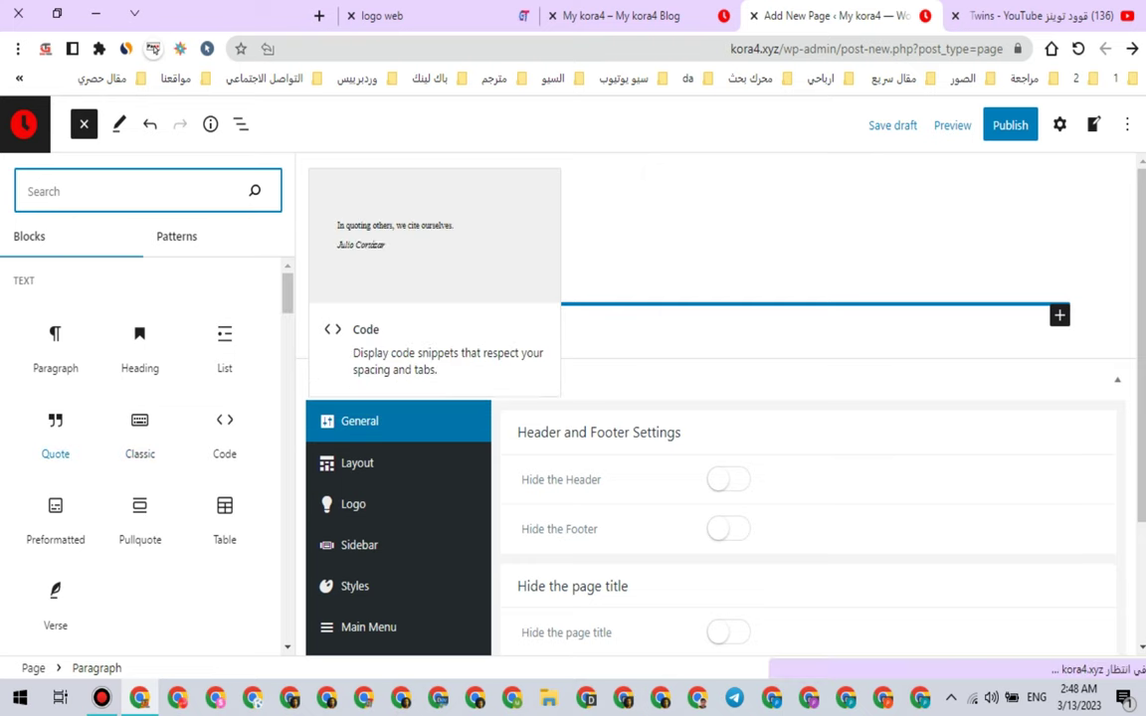
left_click(225, 433)
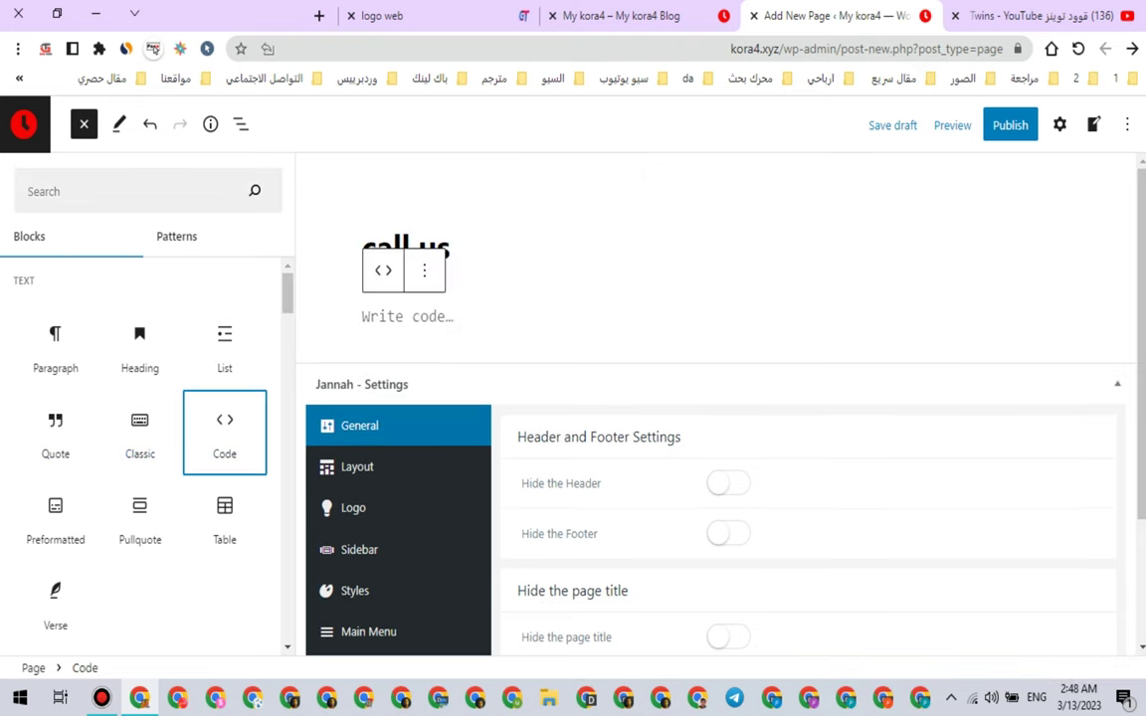
left_click(424, 270)
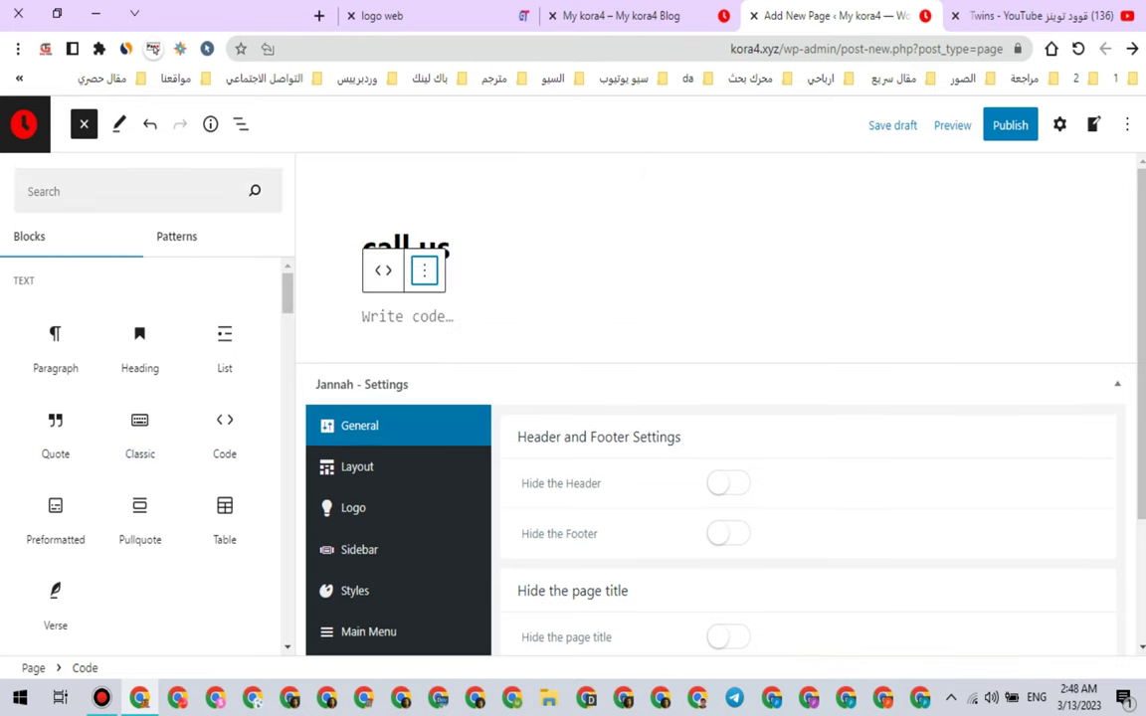
key("shift+Tab")
key("Return")
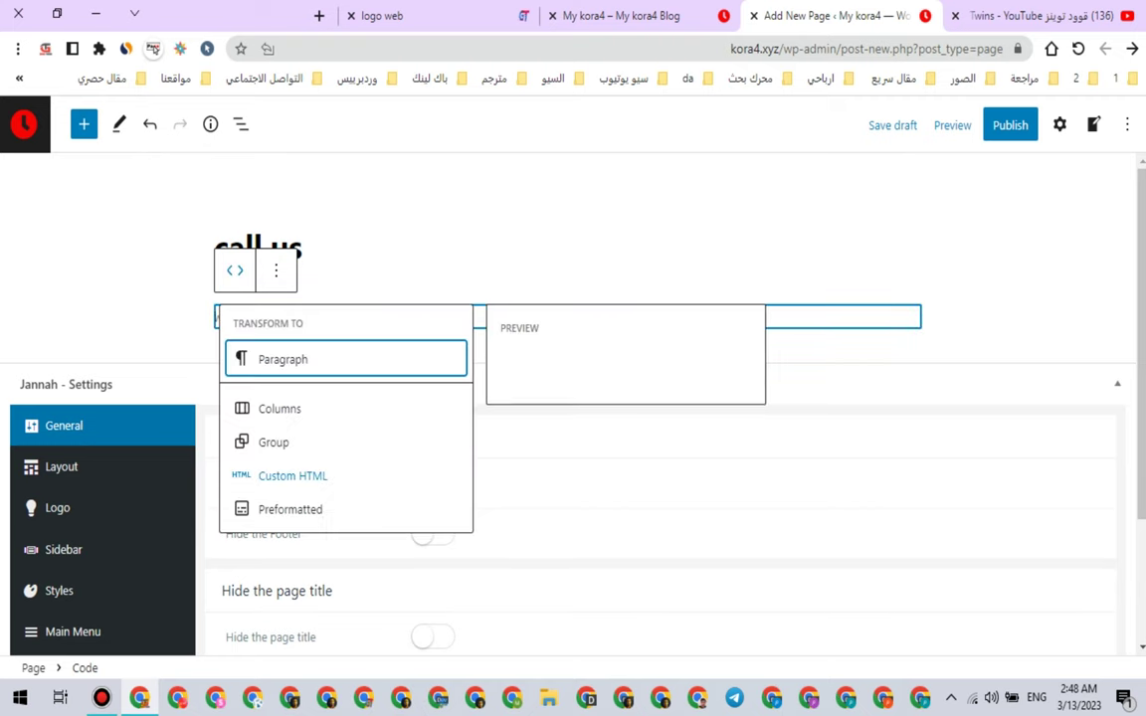
key("Down")
key("Down")
key("Down")
key("Return")
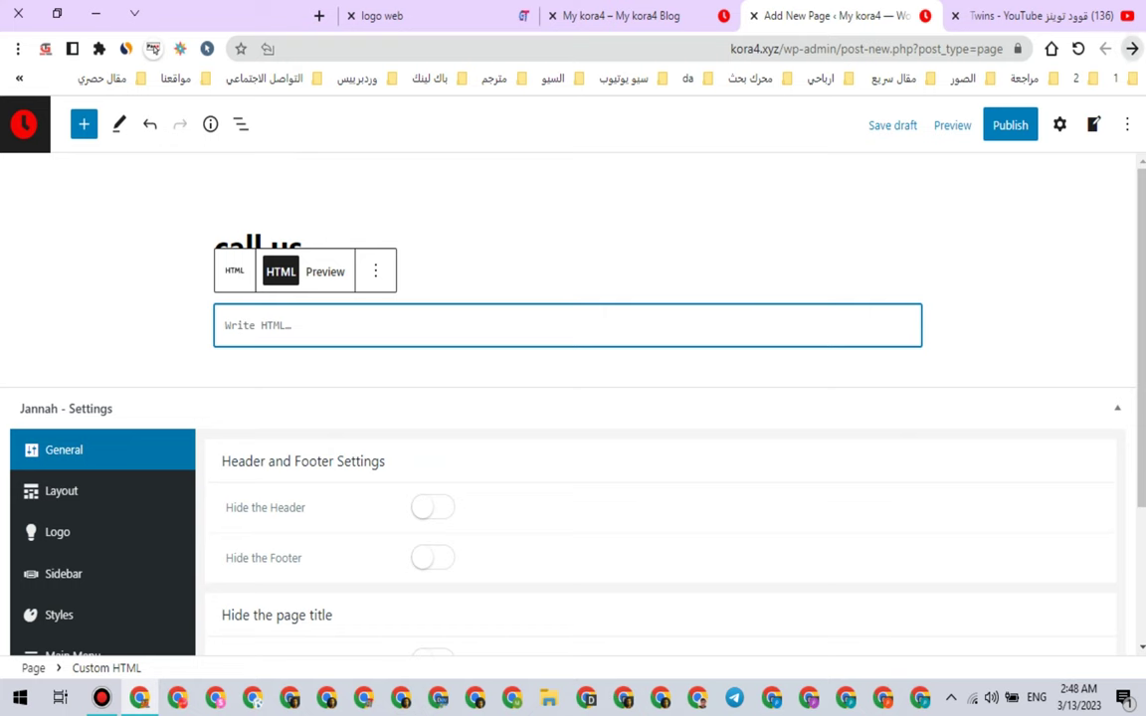
Step: Leave the new page without saving and return to the Pages list
left_click(1133, 49)
key("Return")
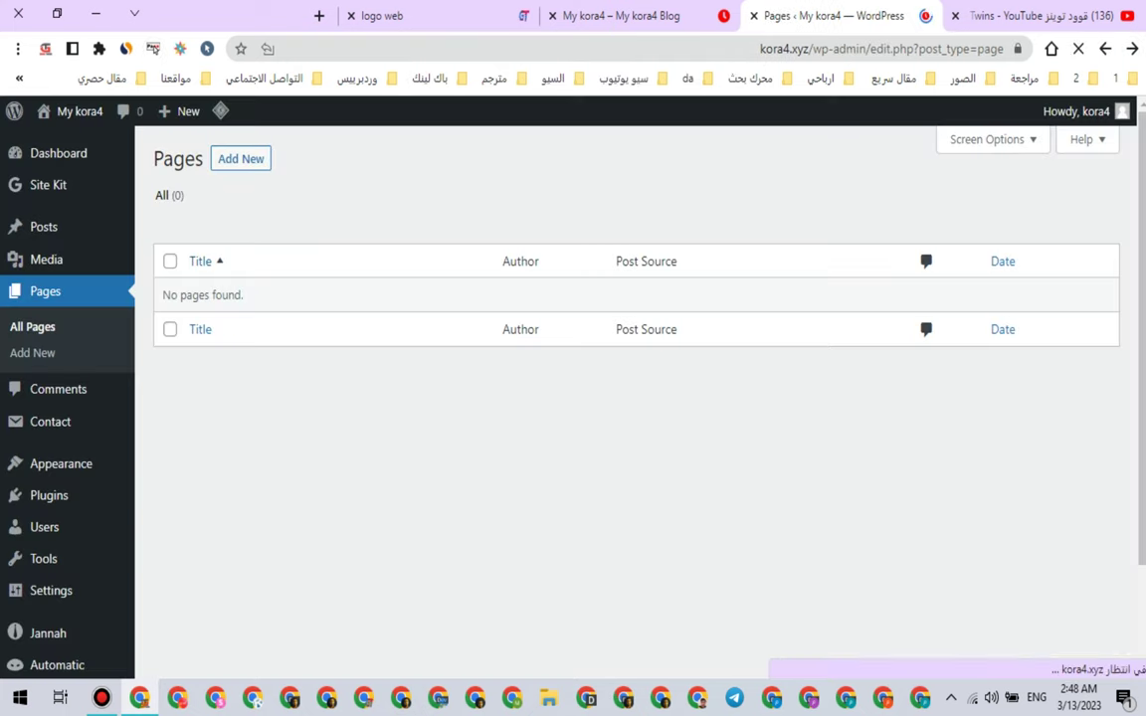
Step: Open the contact forms list and copy the shortcode of Contact form 1
scroll(60, 458, "down", 1)
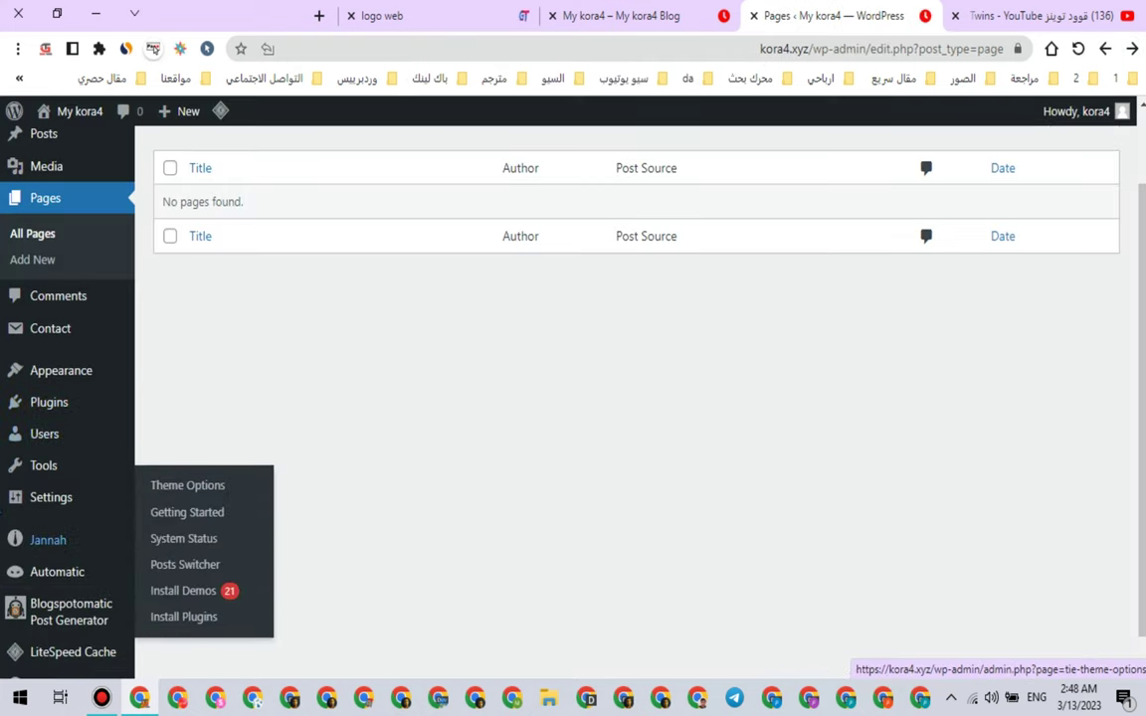
mouse_move(49, 402)
scroll(50, 408, "up", 1)
left_click(50, 422)
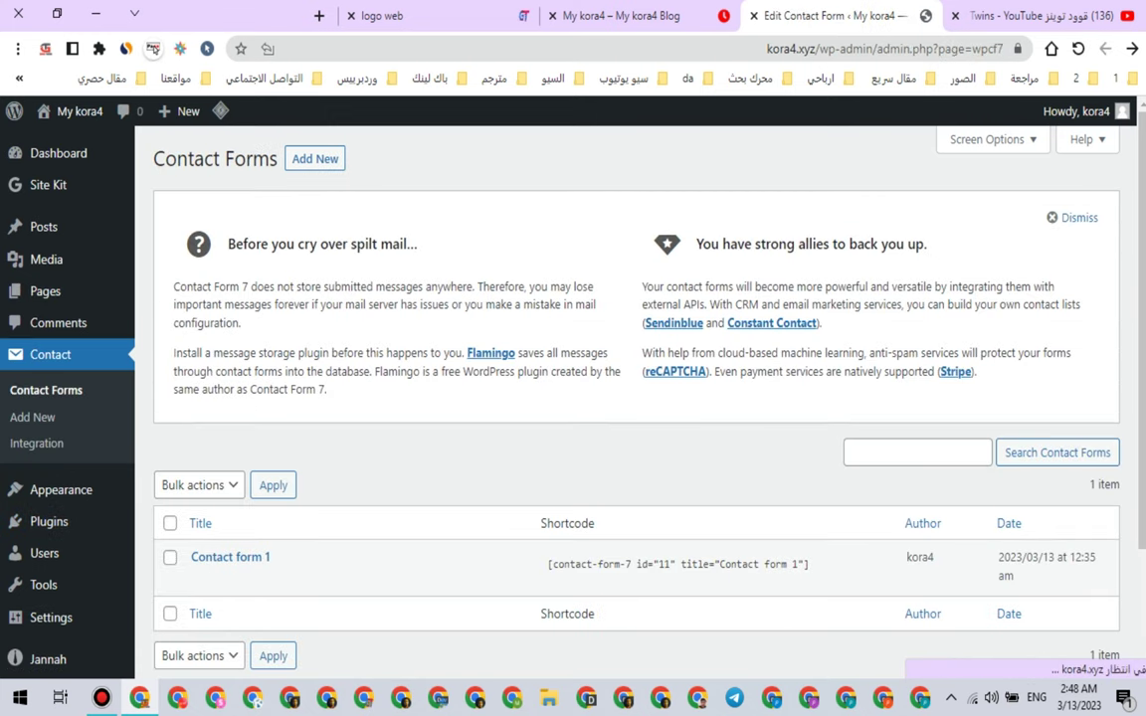
scroll(573, 388, "down", 2)
left_click(661, 410)
right_click(661, 409)
left_click(629, 423)
scroll(573, 398, "up", 2)
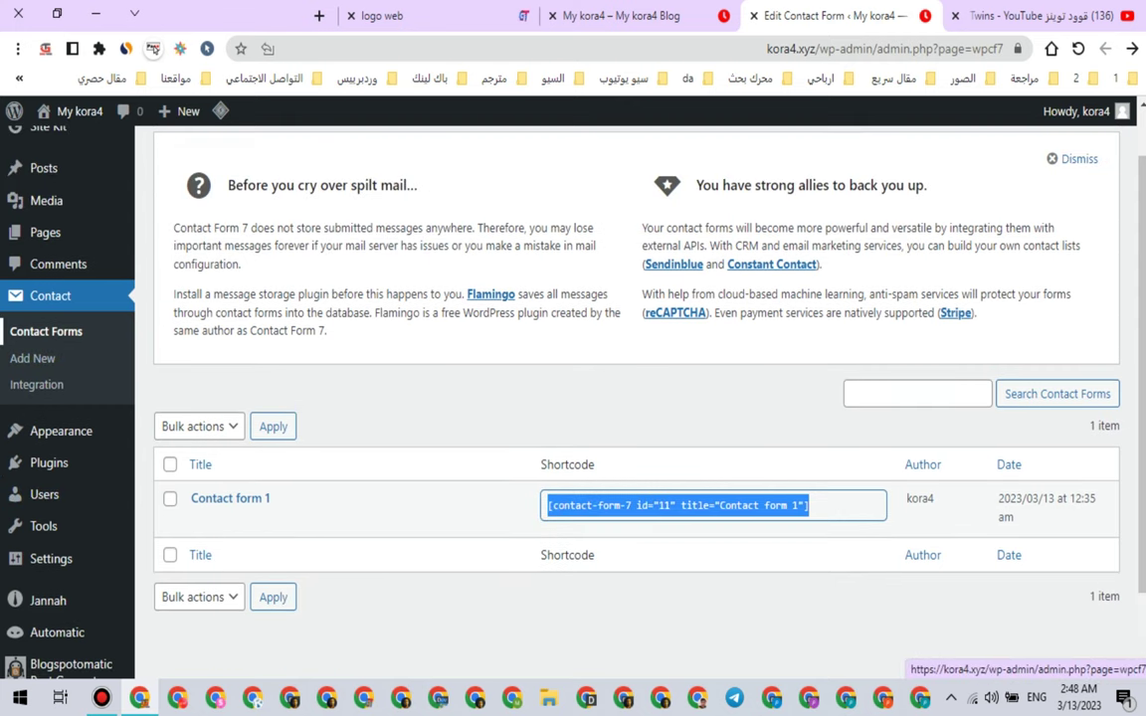
Step: Visit the Pages list, then reopen the contact forms list and select Contact form 1's shortcode again
scroll(59, 299, "up", 1)
mouse_move(45, 291)
left_click(172, 294)
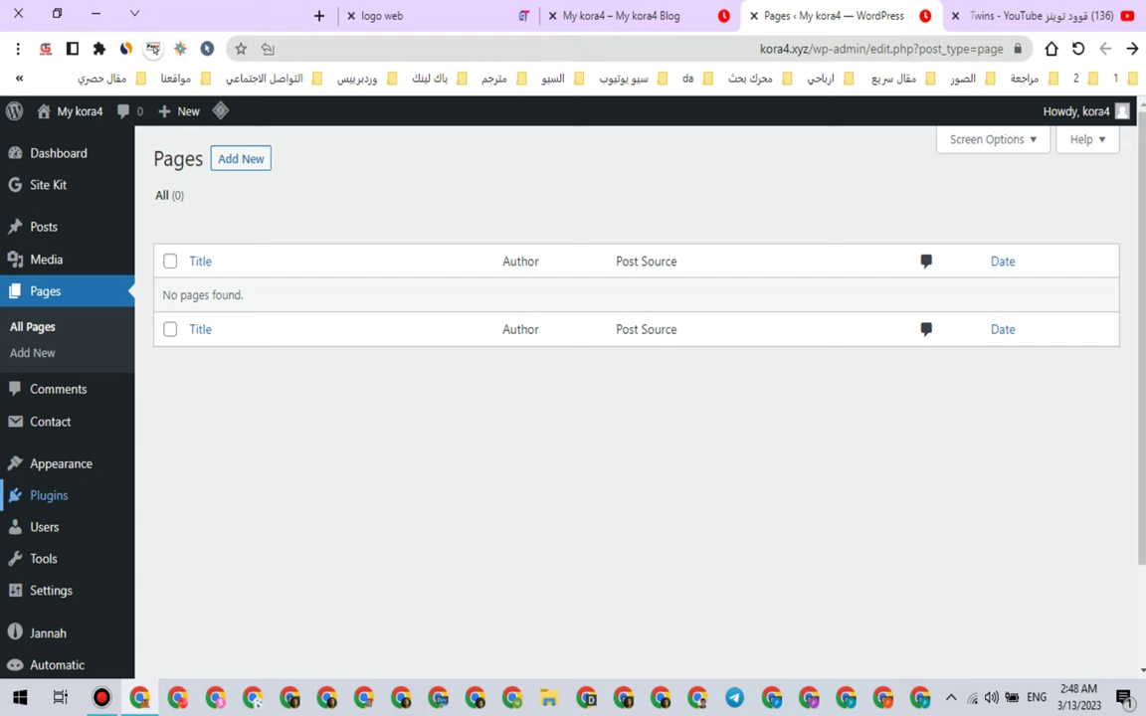
mouse_move(50, 422)
left_click(171, 451)
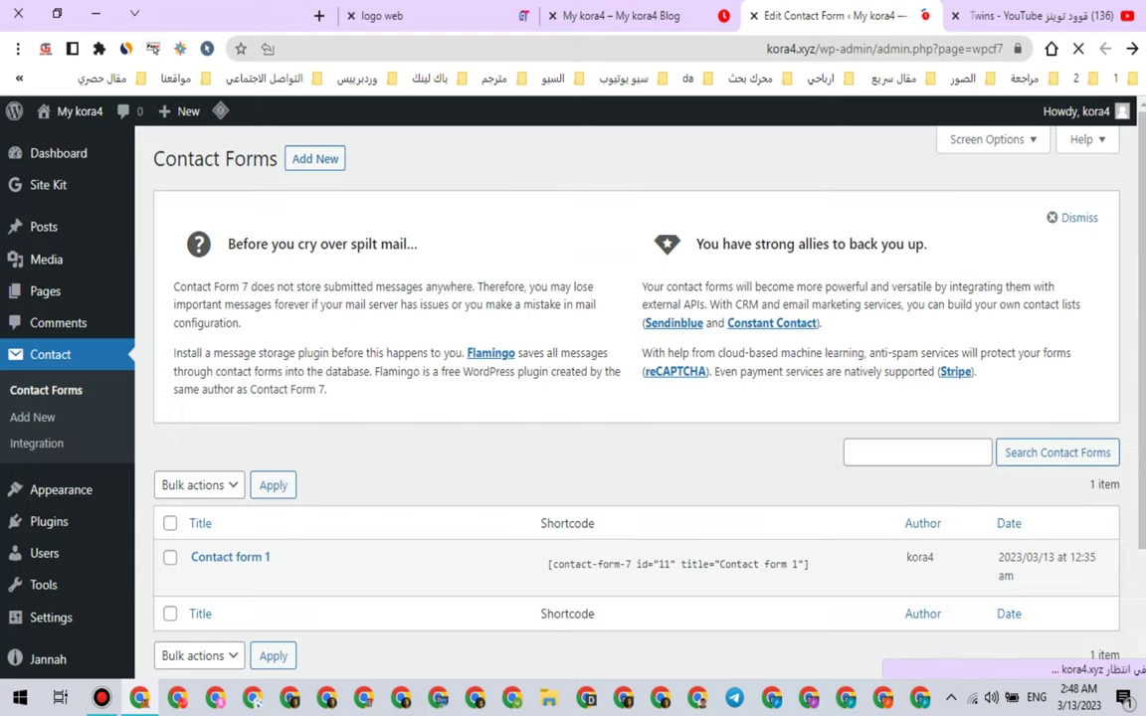
scroll(637, 398, "down", 1)
scroll(676, 412, "down", 1)
left_click(677, 412)
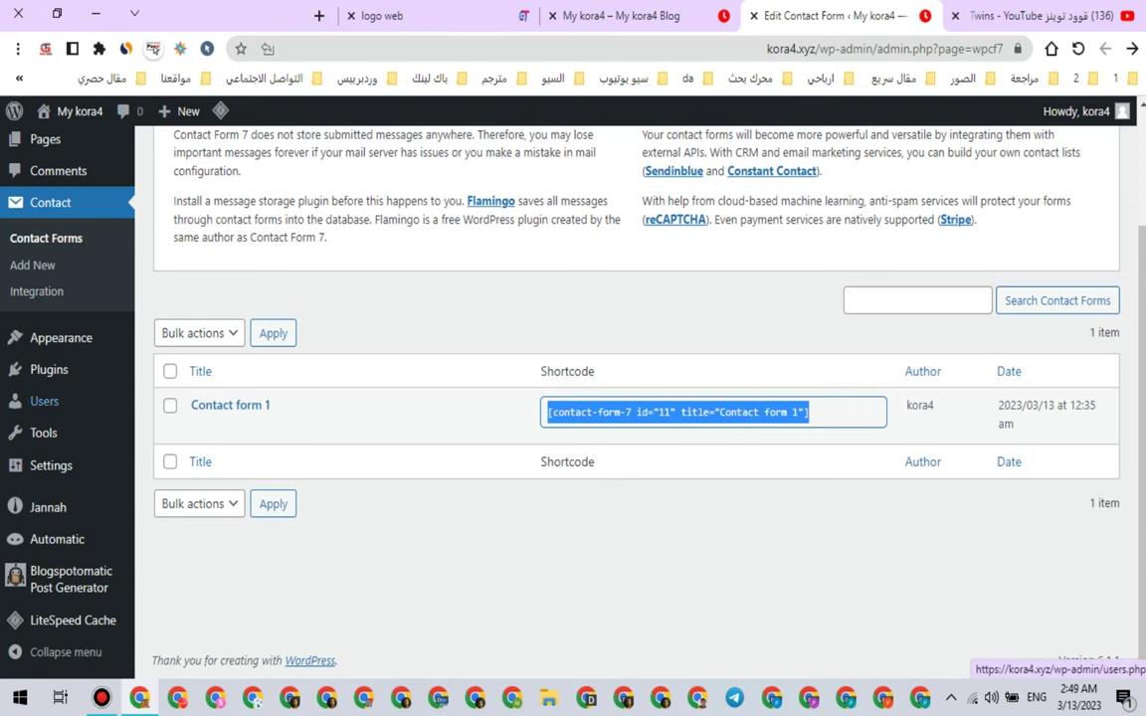
scroll(40, 391, "up", 3)
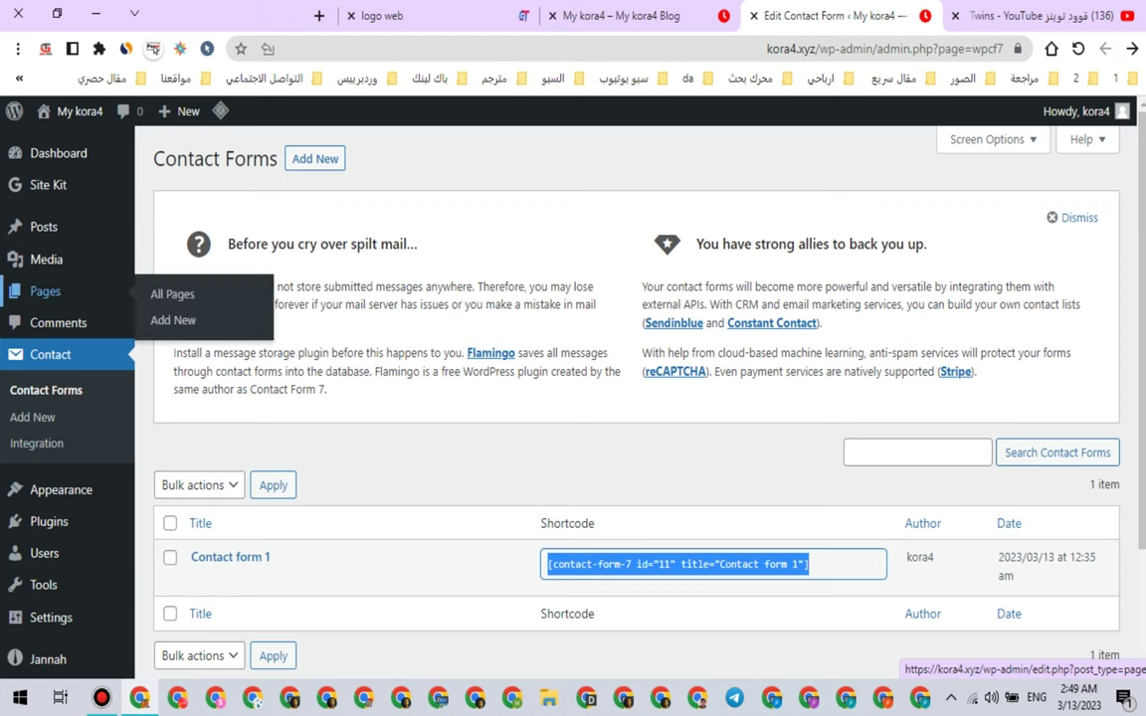
Step: Create a new page titled "call us" and dismiss the backup restore notice
left_click(44, 290)
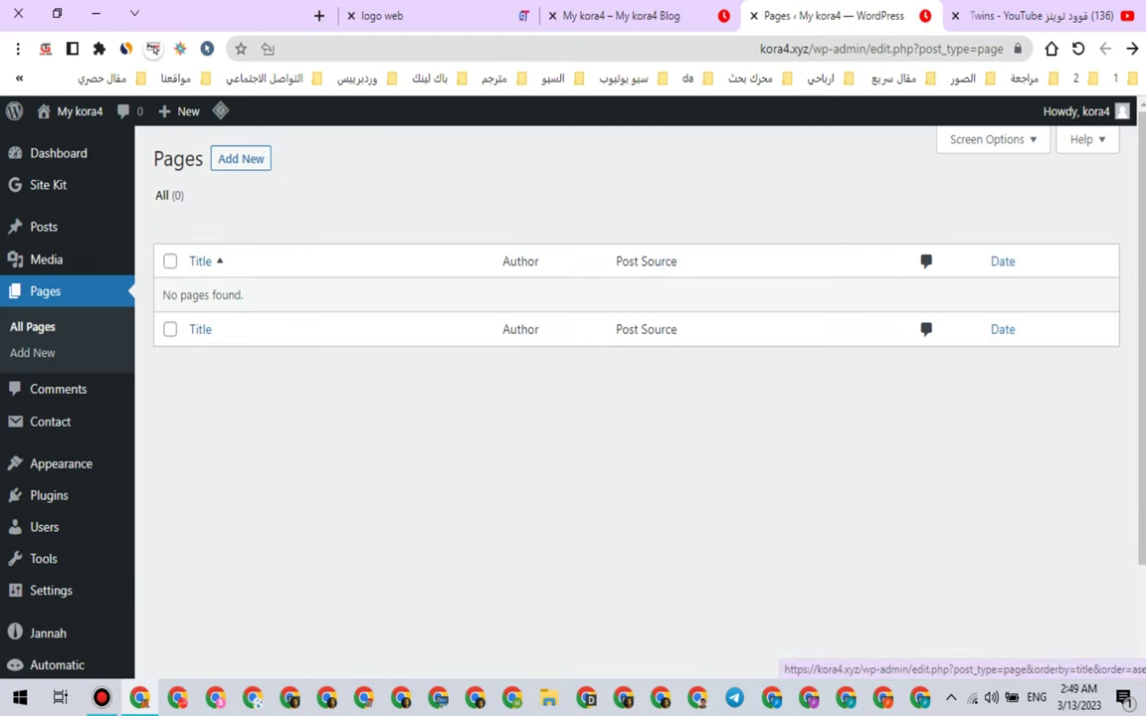
left_click(240, 159)
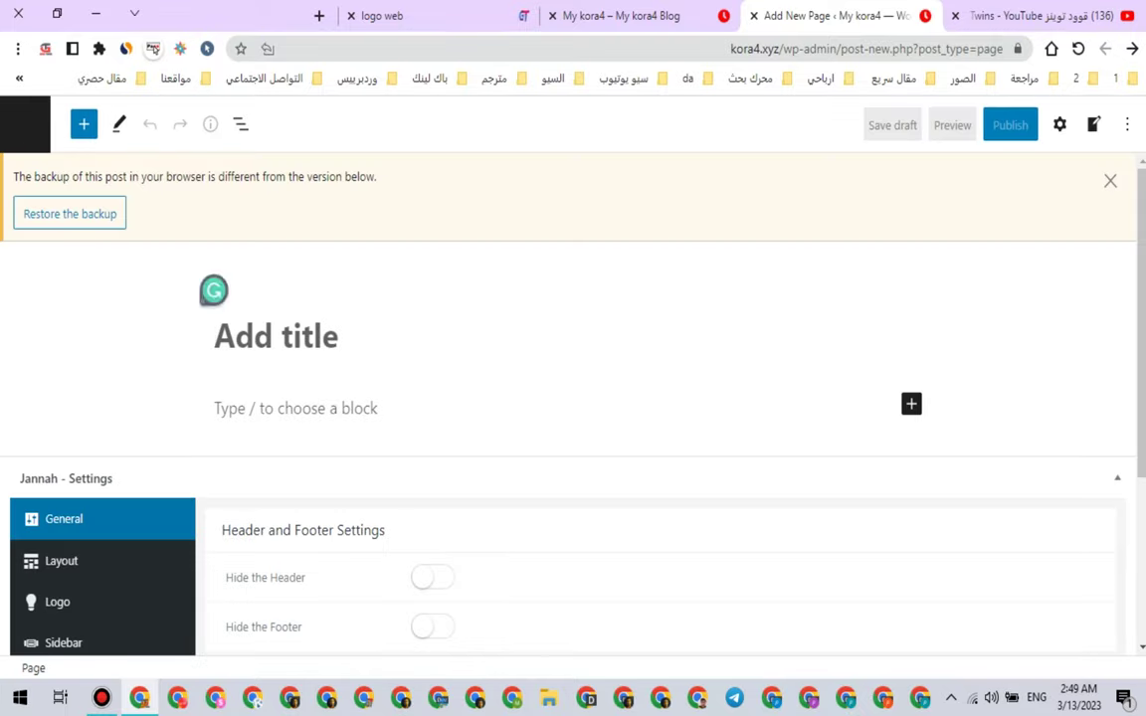
type("call ")
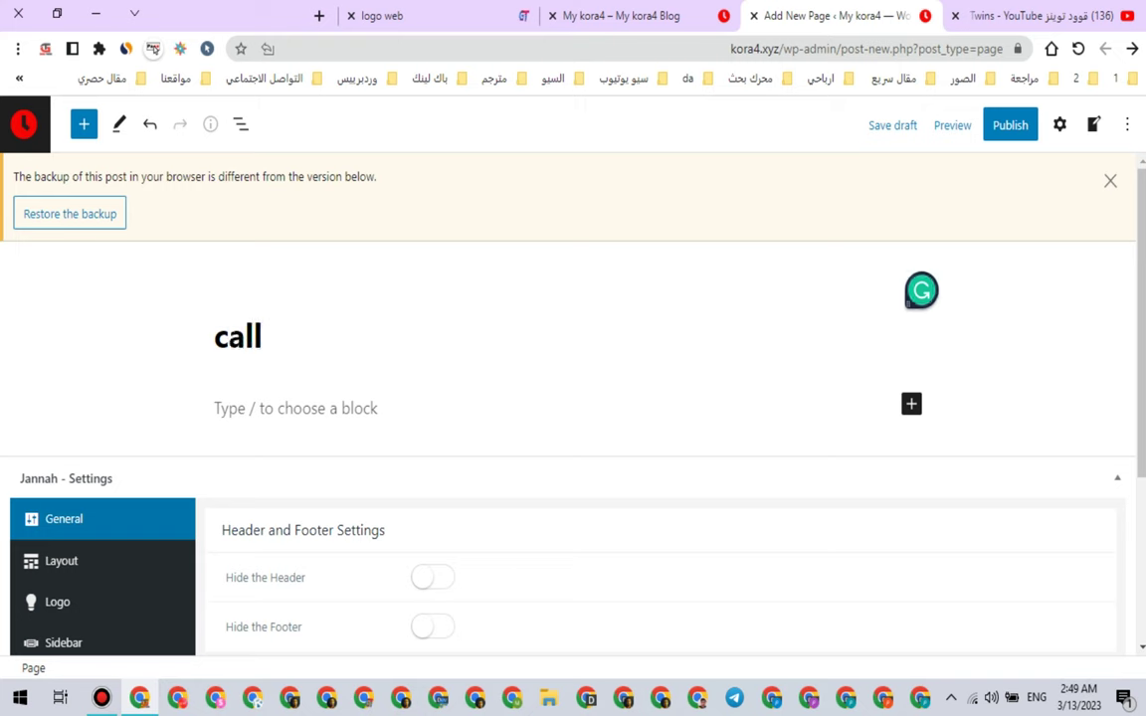
type("us")
left_click(1111, 181)
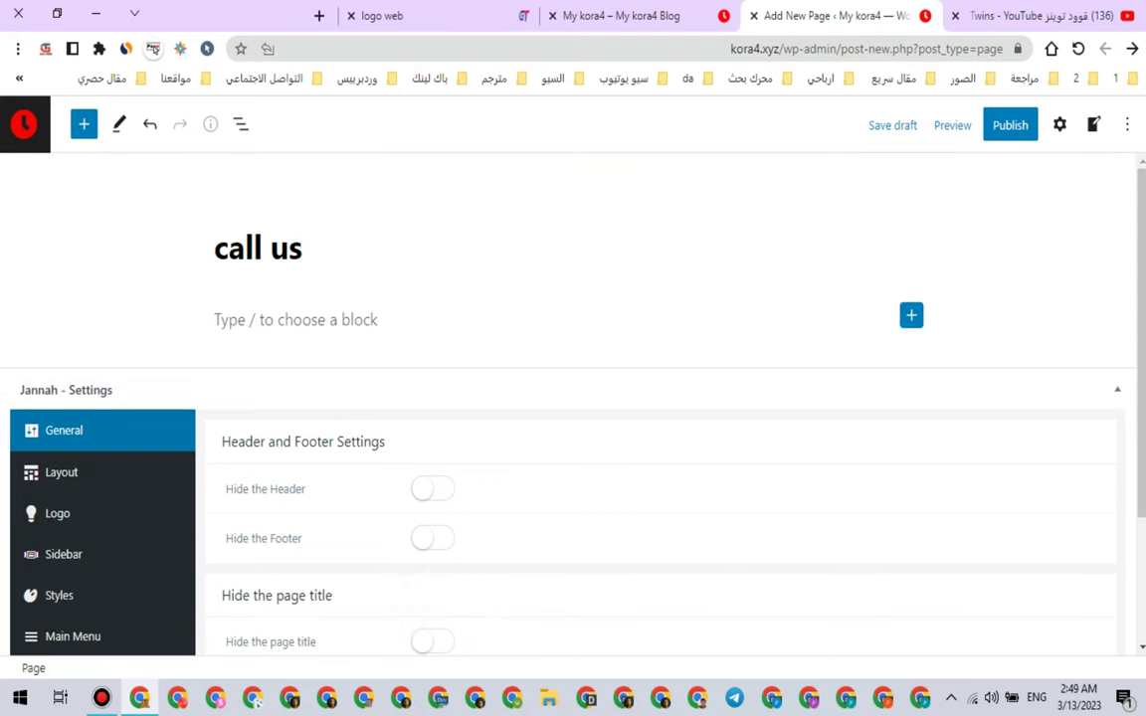
Step: Add a Custom HTML block containing [contact-form-7 id="11" title="Contact form 1"] and publish the page
left_click(911, 316)
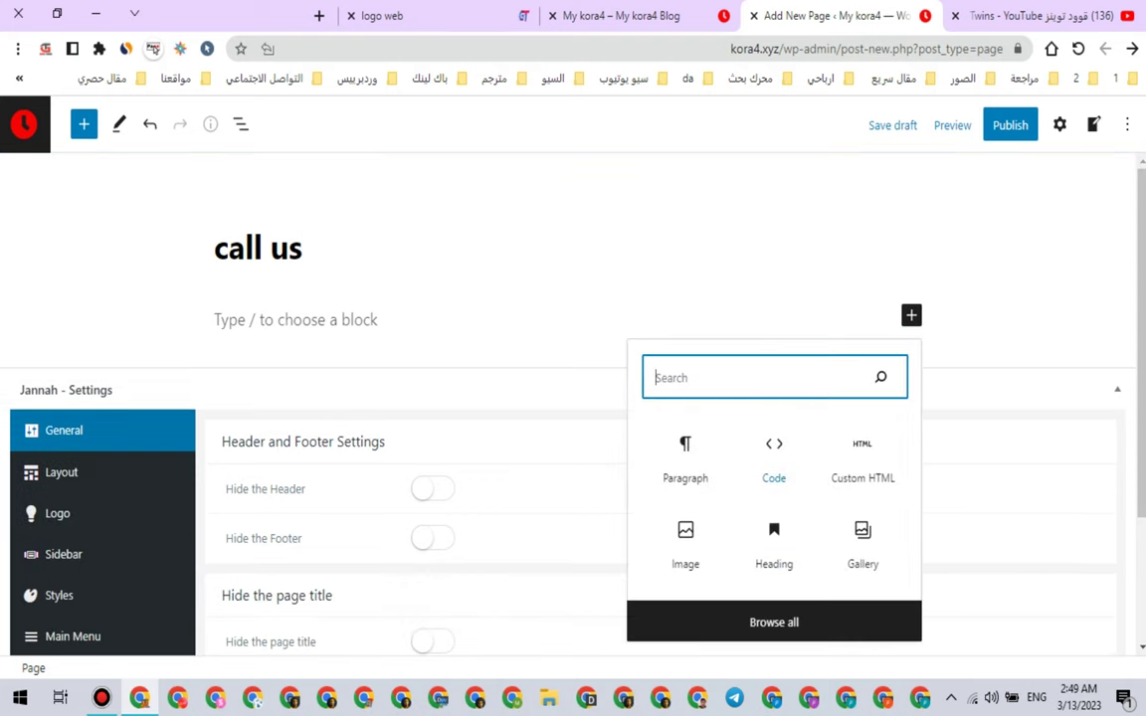
left_click(863, 457)
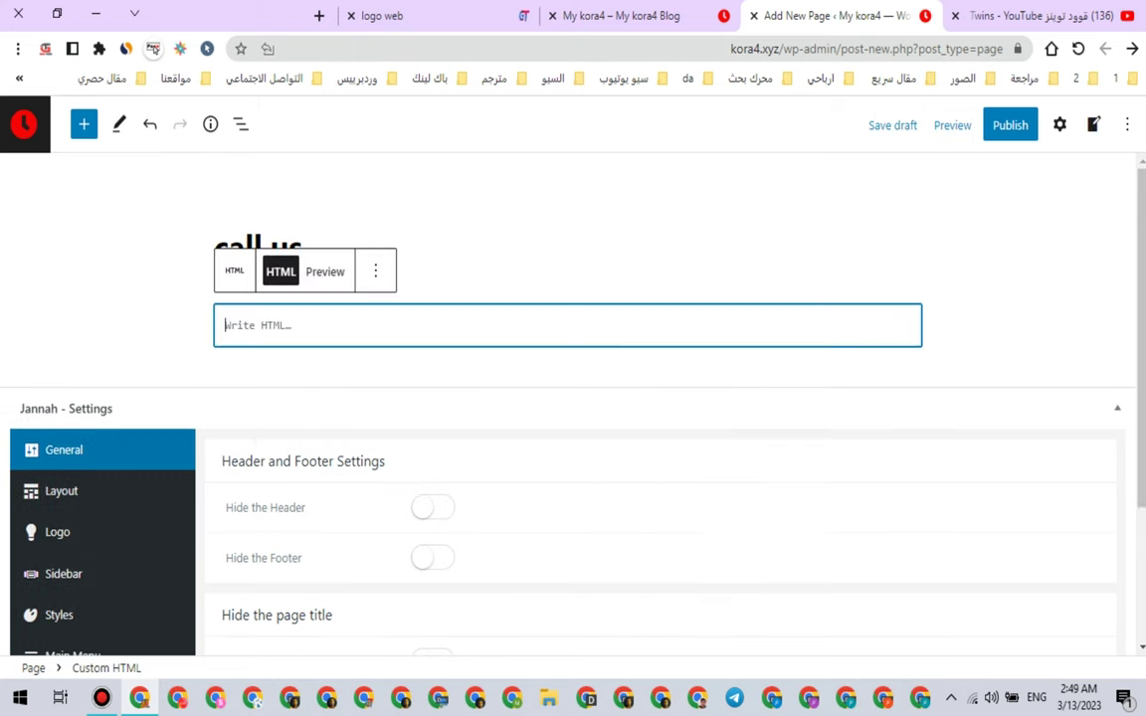
right_click(253, 326)
left_click(128, 431)
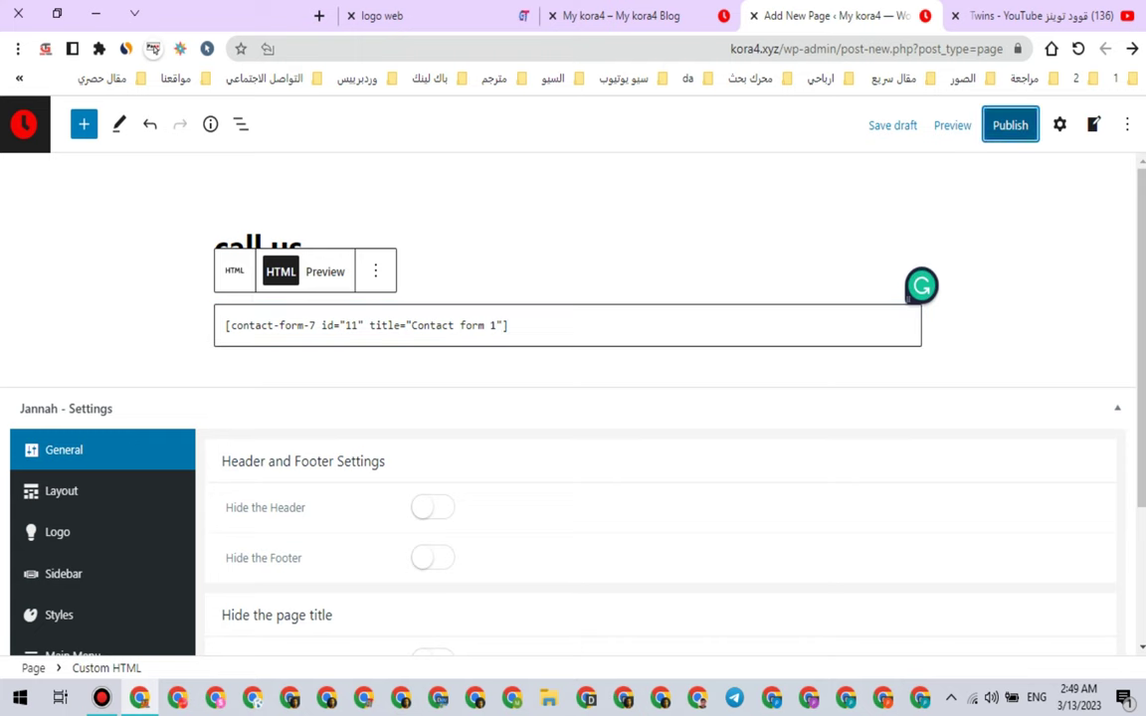
left_click(1010, 124)
left_click(981, 124)
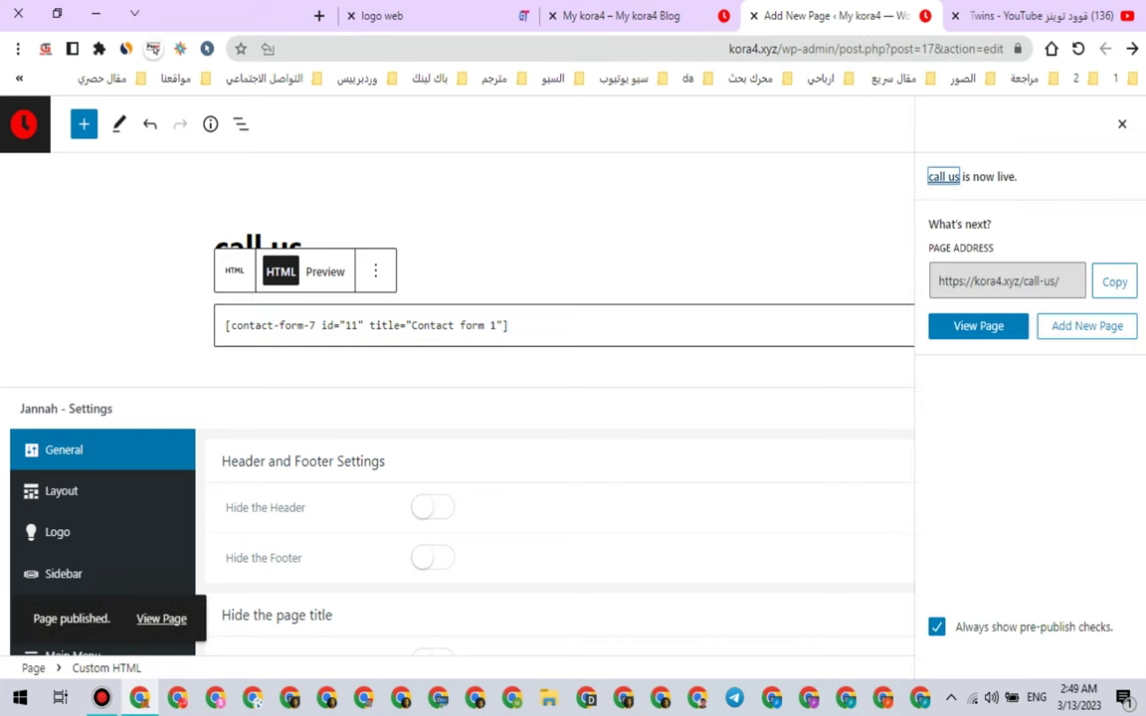
Step: View the published call us page in a new tab and check its contact form
right_click(979, 334)
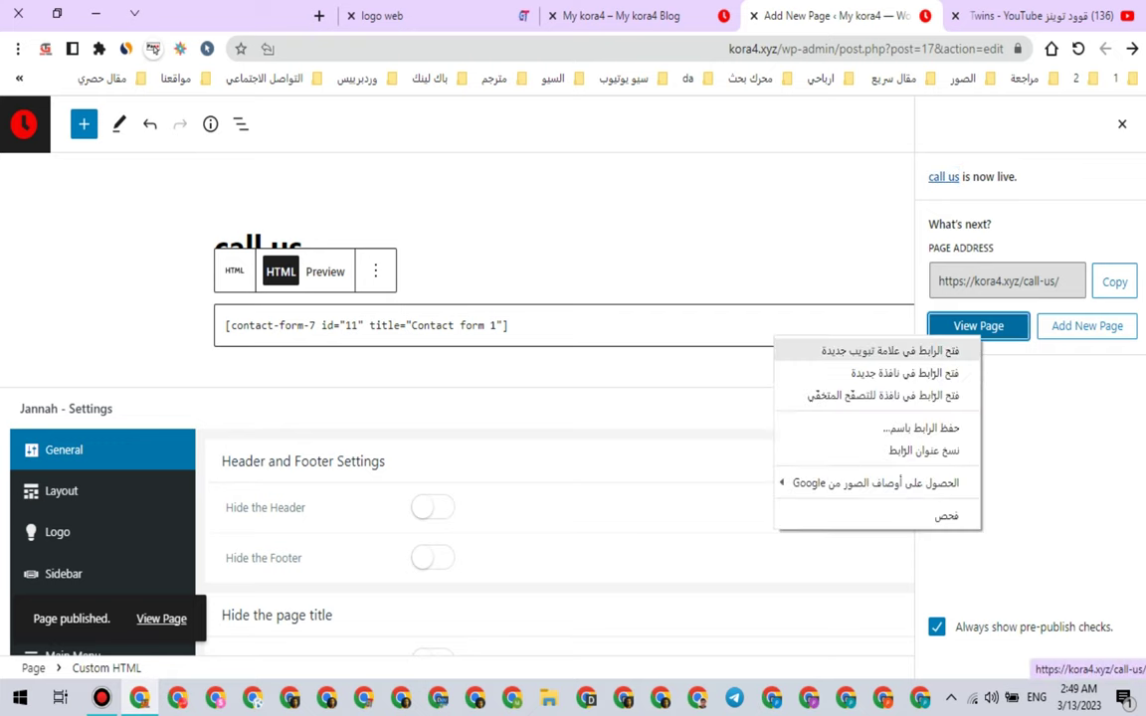
left_click(895, 350)
left_click(668, 16)
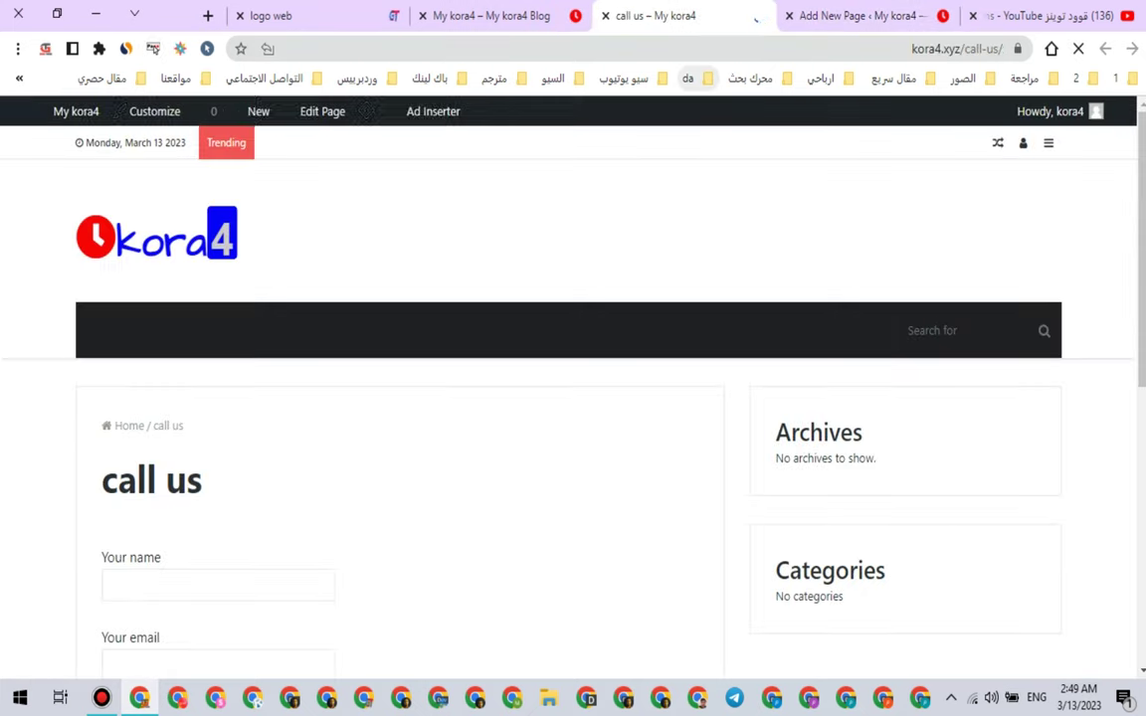
scroll(573, 398, "down", 3)
scroll(573, 398, "down", 3)
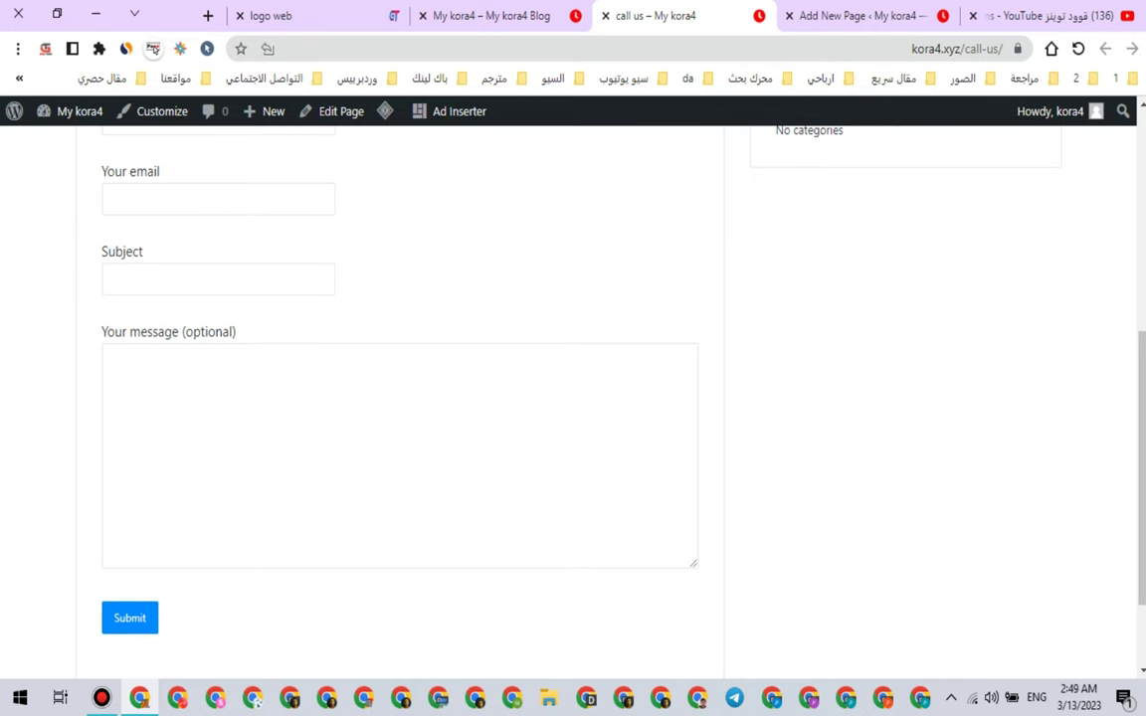
scroll(573, 398, "up", 6)
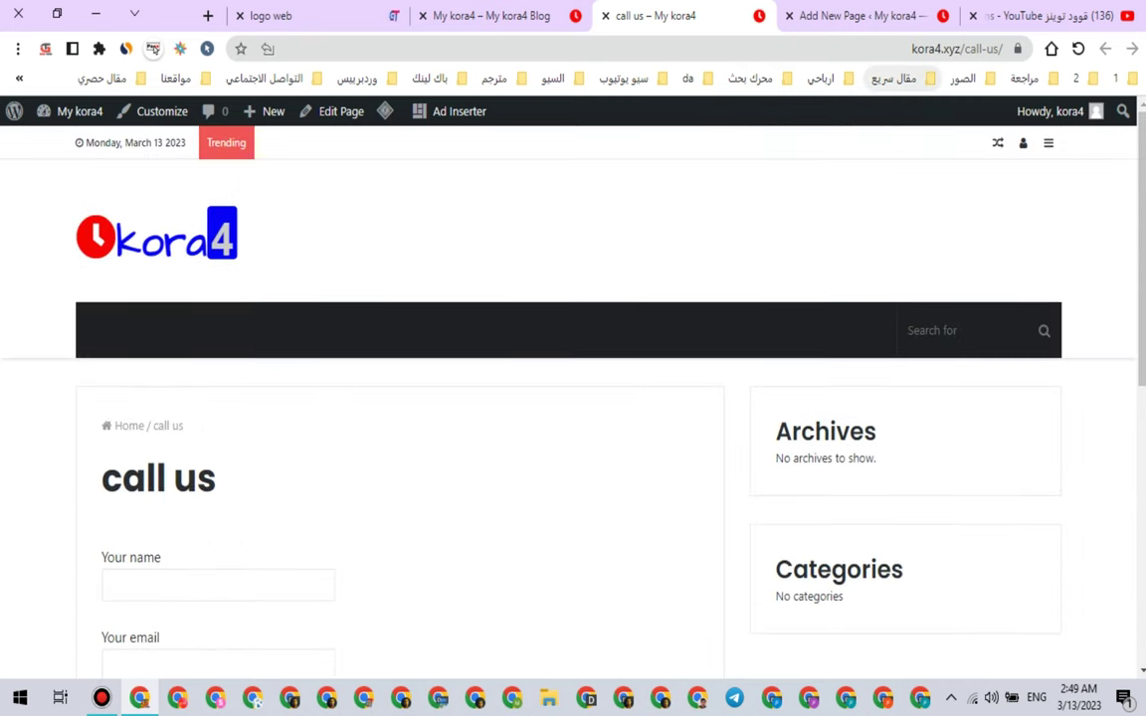
Step: Copy the web address of the published call us page
left_click(932, 47)
key("ctrl+c")
right_click(932, 46)
left_click(891, 156)
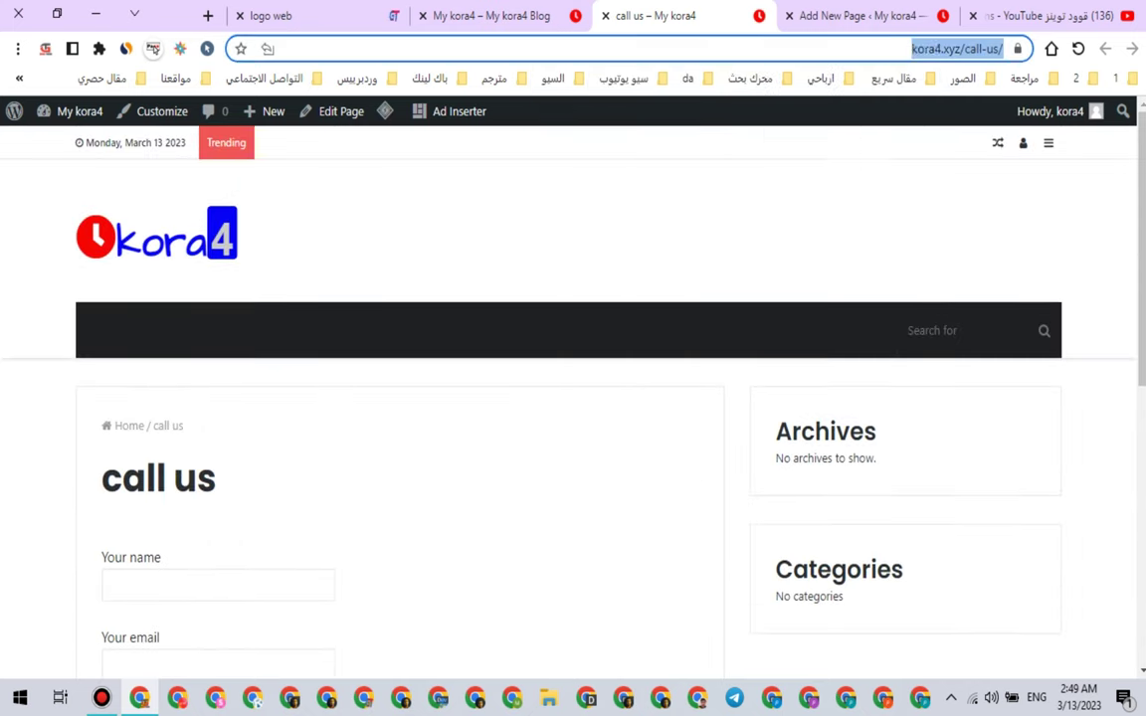
Step: Switch to the joker0o.xyz site and open the Blogger master page generator's form
left_click(328, 15)
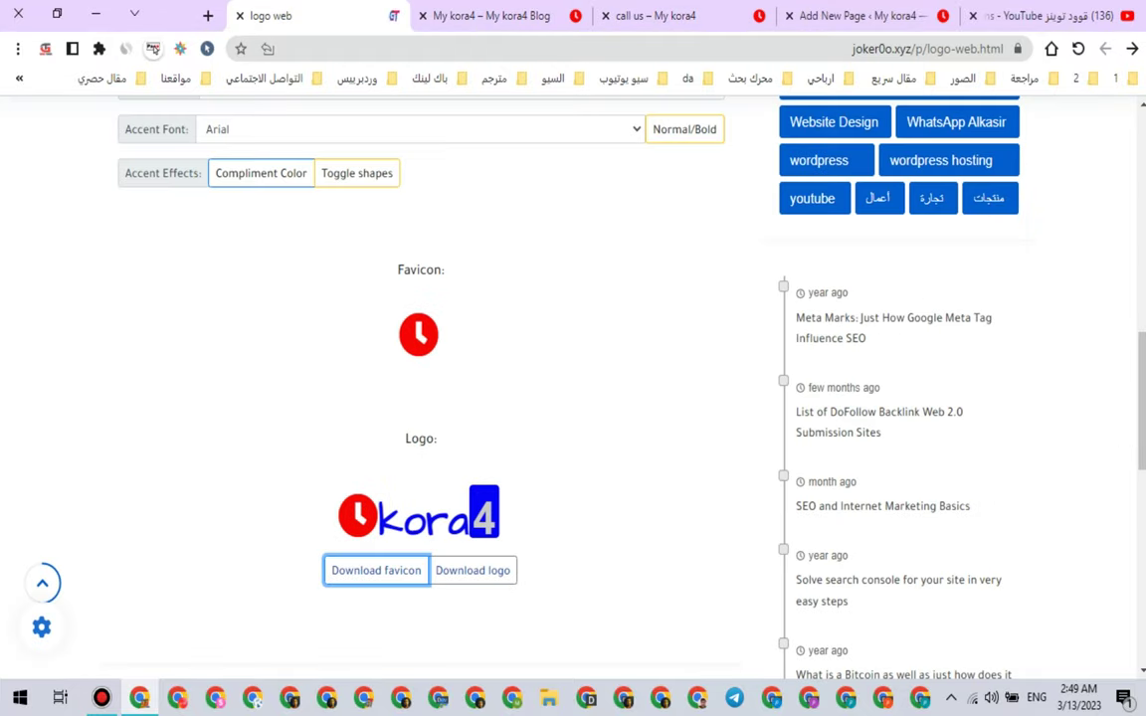
scroll(573, 398, "up", 10)
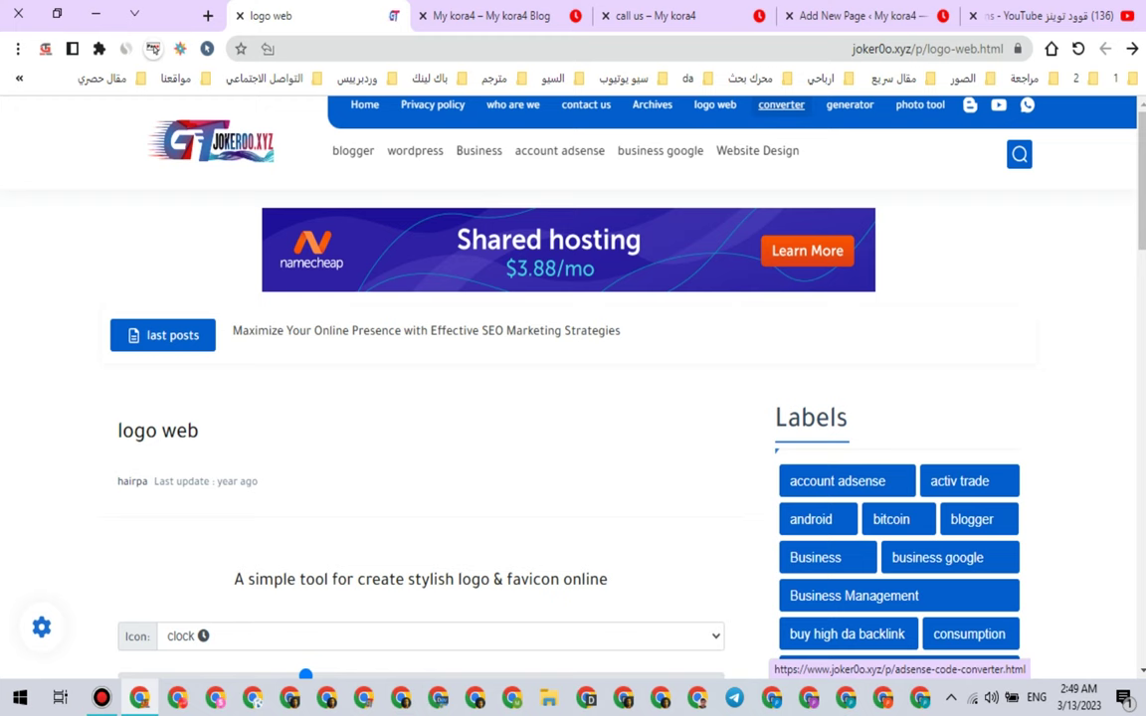
left_click(781, 105)
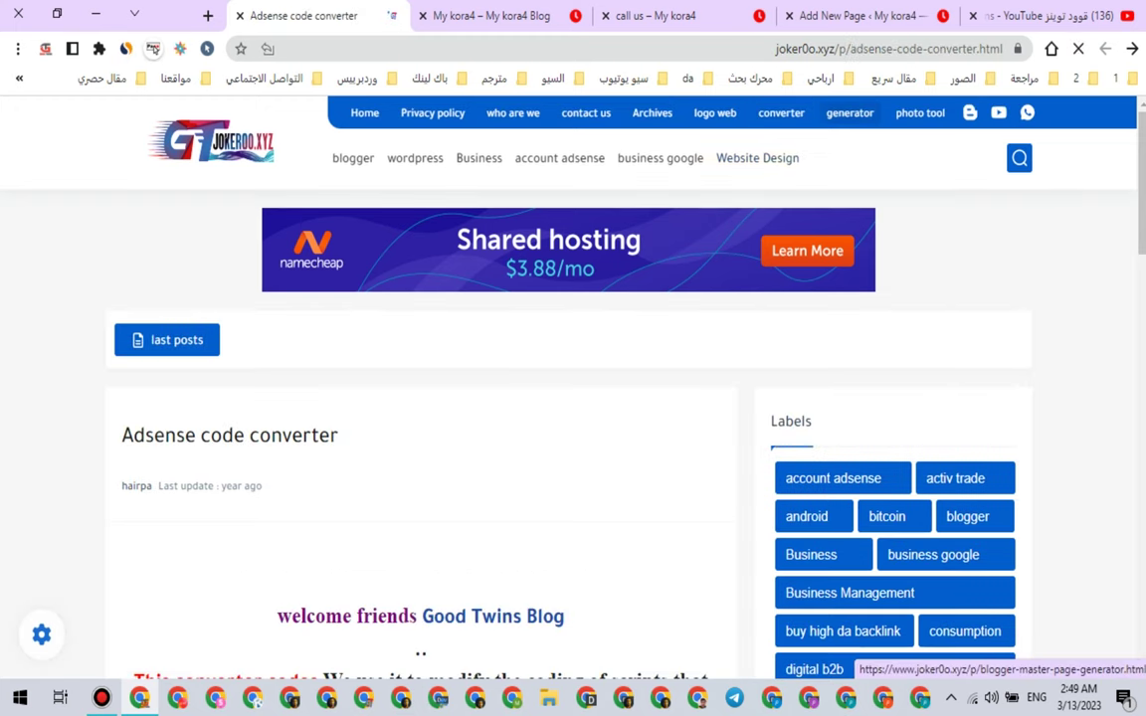
left_click(850, 112)
scroll(573, 397, "down", 6)
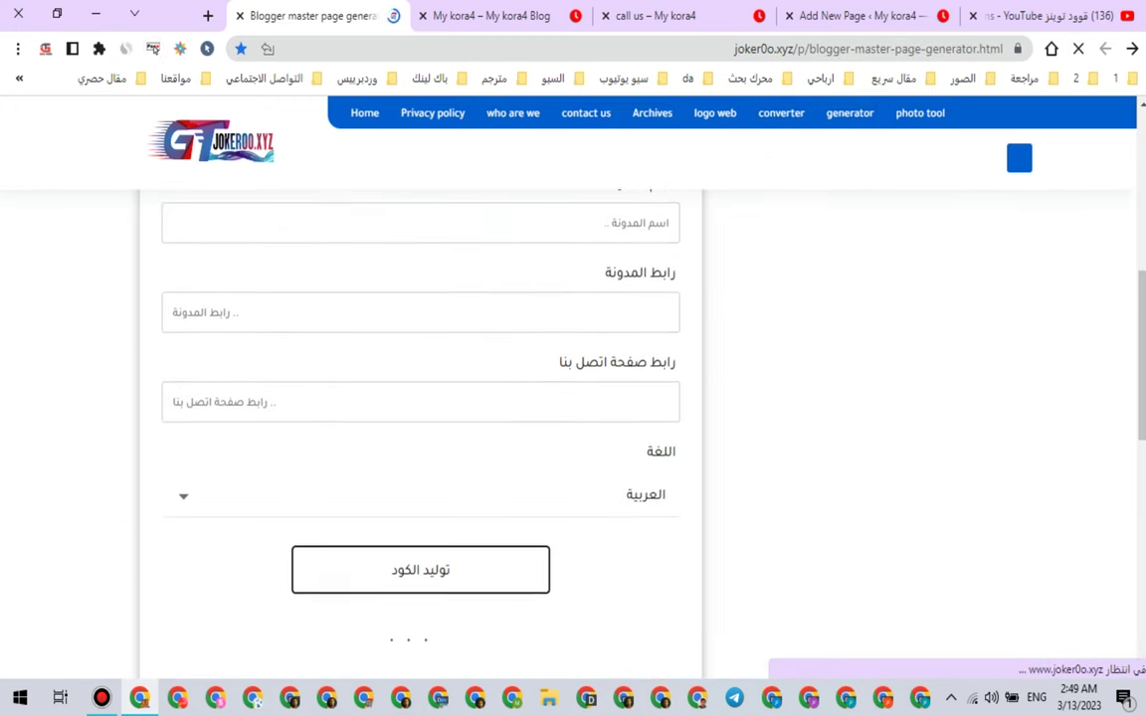
scroll(421, 398, "up", 1)
left_click(487, 483)
right_click(490, 484)
left_click(488, 486)
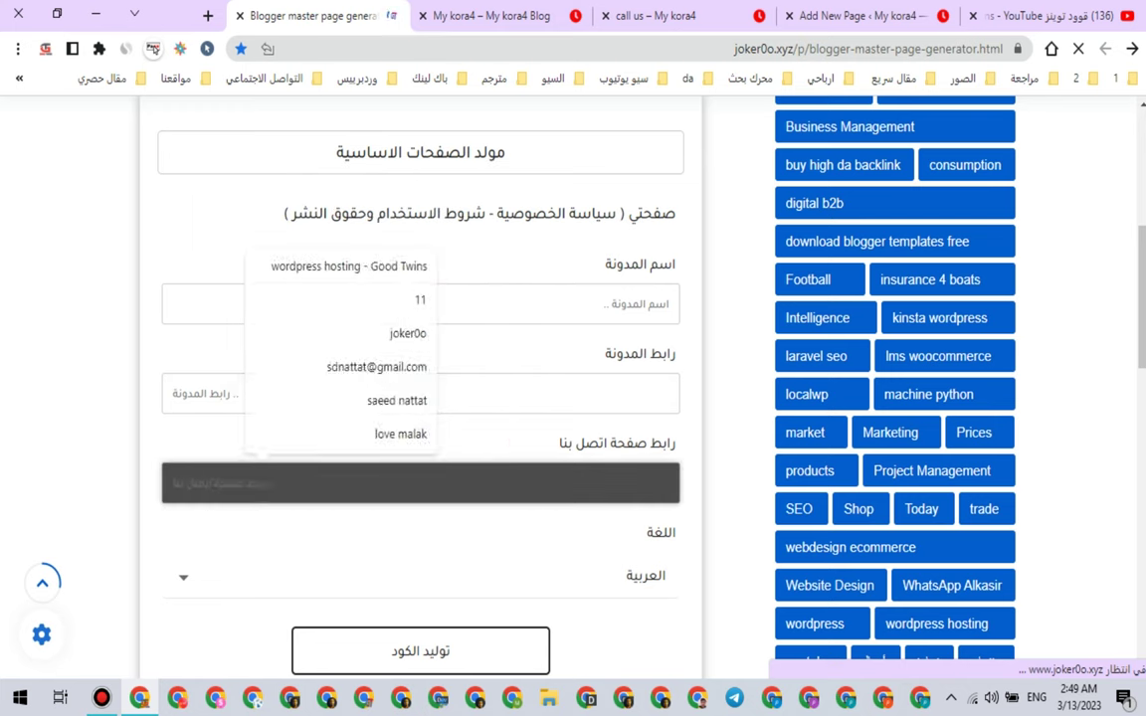
key("ctrl+v")
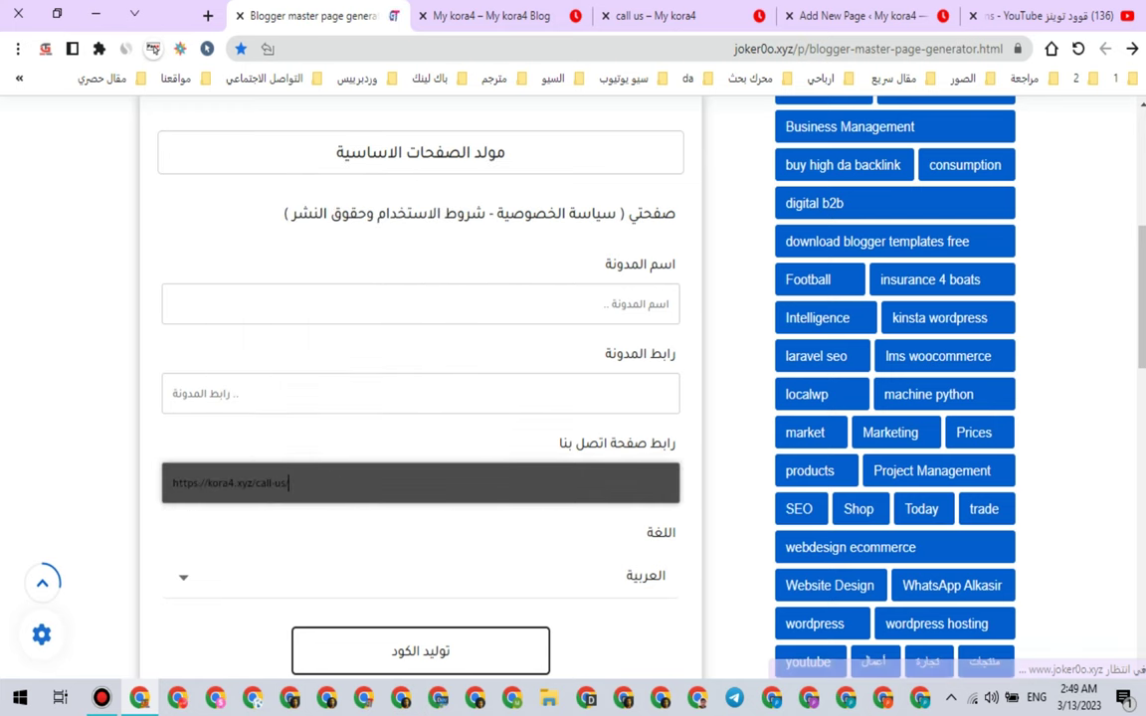
left_click_drag(252, 483, 172, 483)
right_click(252, 482)
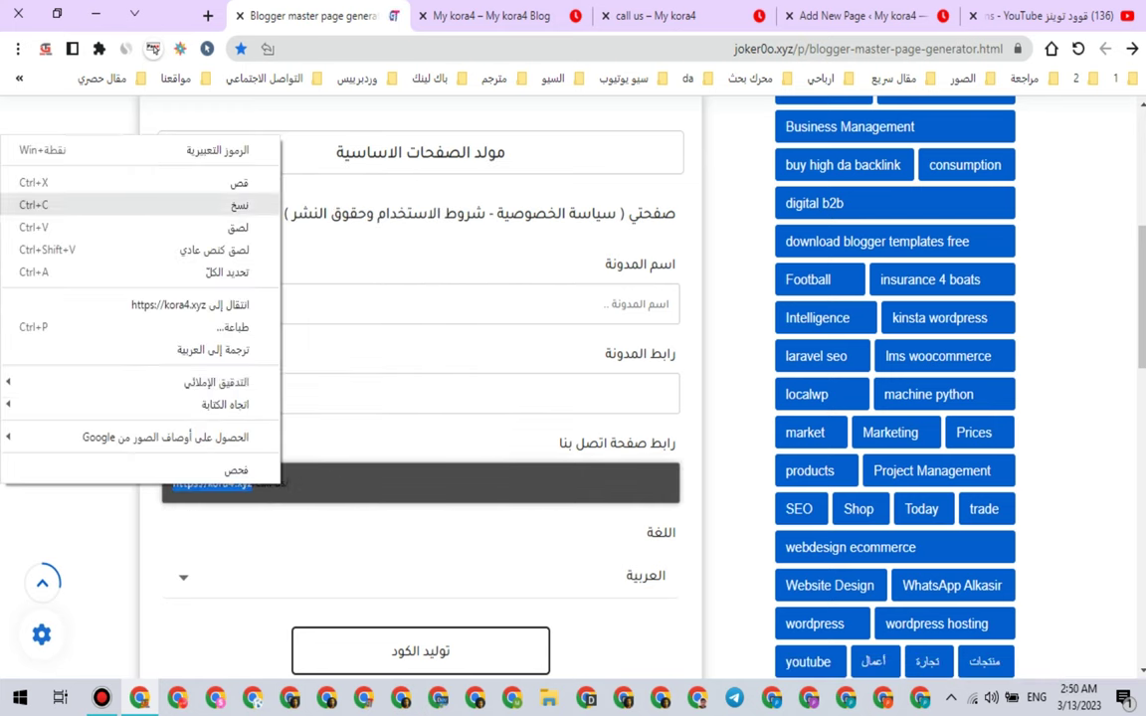
left_click(149, 185)
left_click(286, 393)
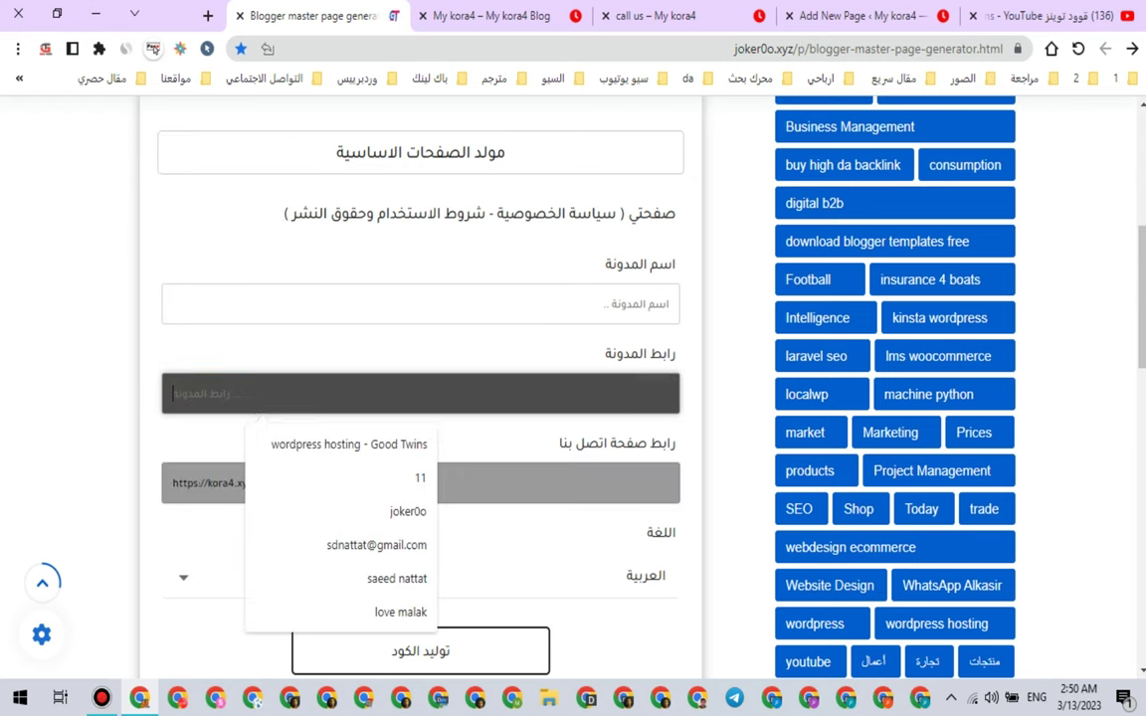
right_click(286, 394)
left_click(239, 215)
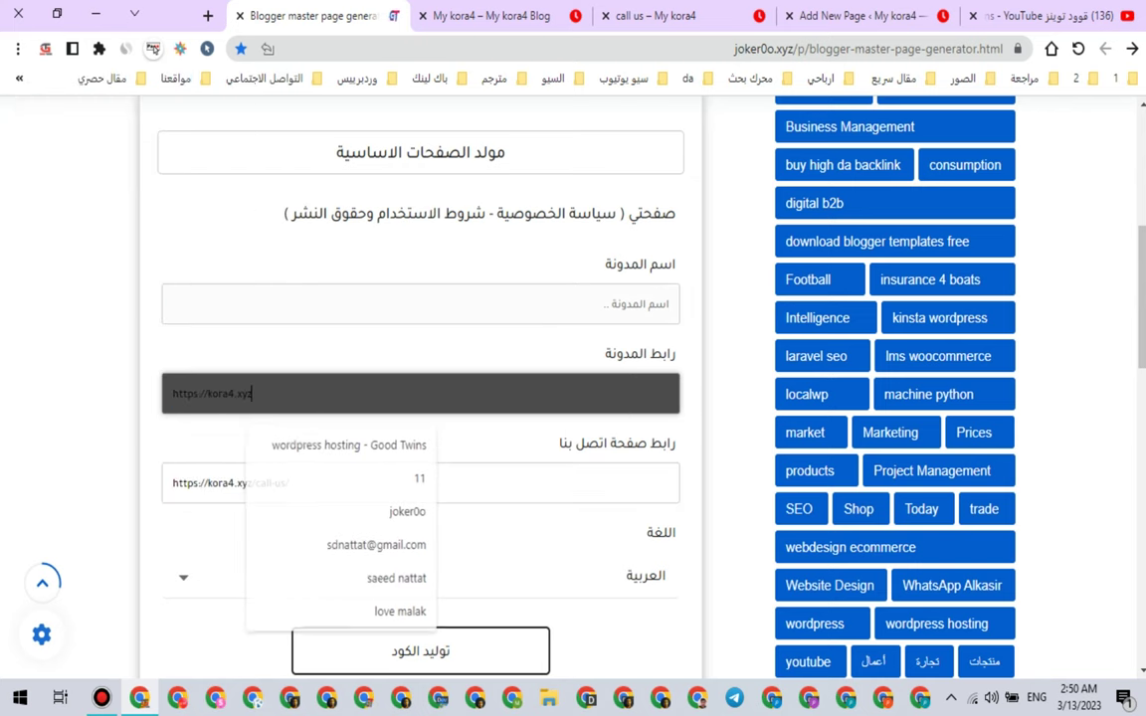
Step: Copy "kora4" from the blog link and paste it as the blog name
double_click(220, 393)
right_click(221, 394)
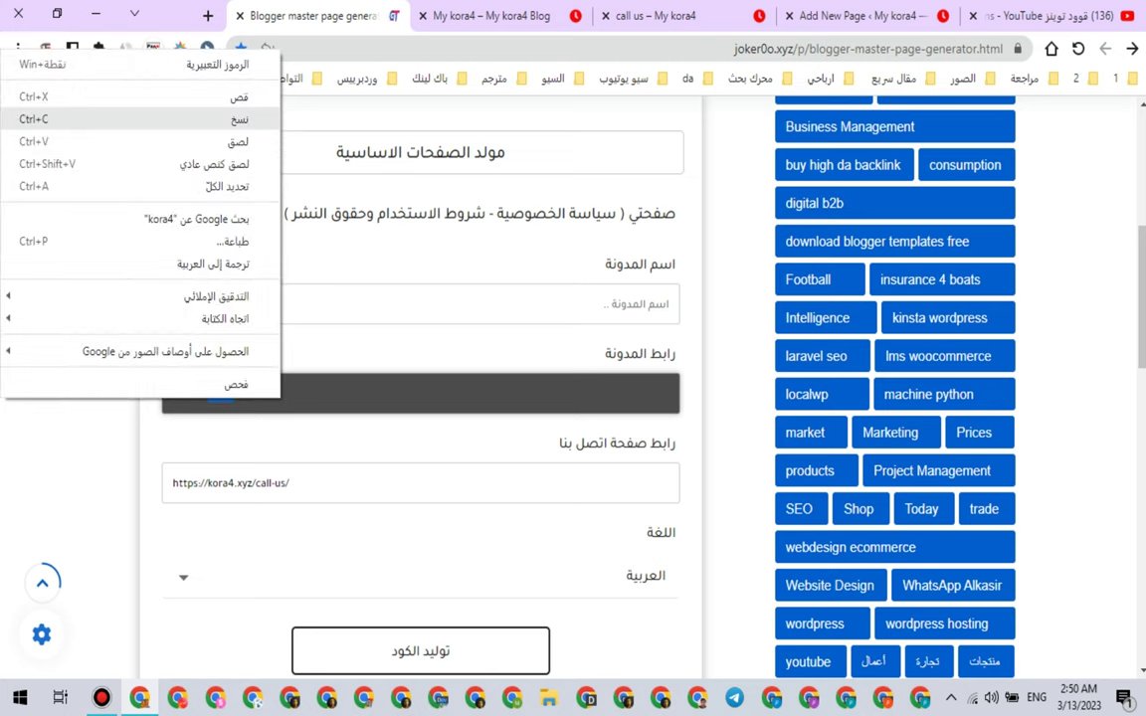
left_click(239, 118)
left_click(284, 305)
right_click(362, 301)
left_click(318, 445)
Step: Generate the page code in English (الإنجليزية) and copy the privacy policy page's code
scroll(318, 396, "down", 2)
left_click(398, 390)
left_click(398, 483)
left_click(420, 464)
scroll(420, 465, "down", 2)
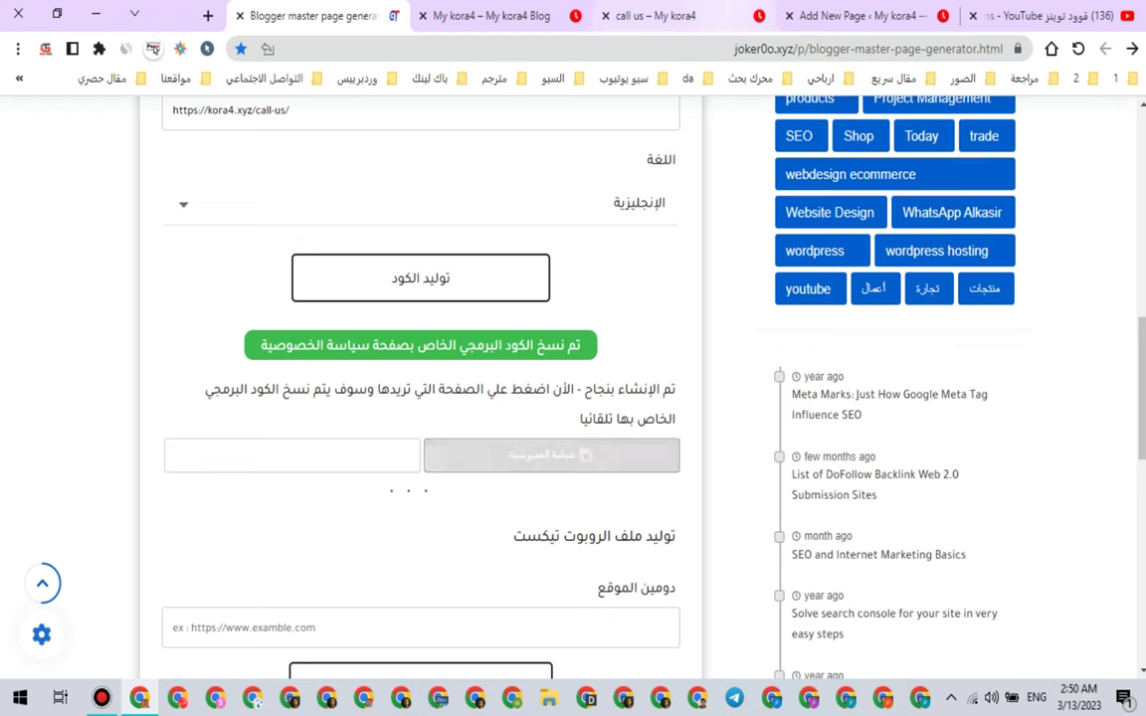
Step: Go back to the call us page editor, update the page and return to the Pages list
left_click(678, 16)
left_click(876, 16)
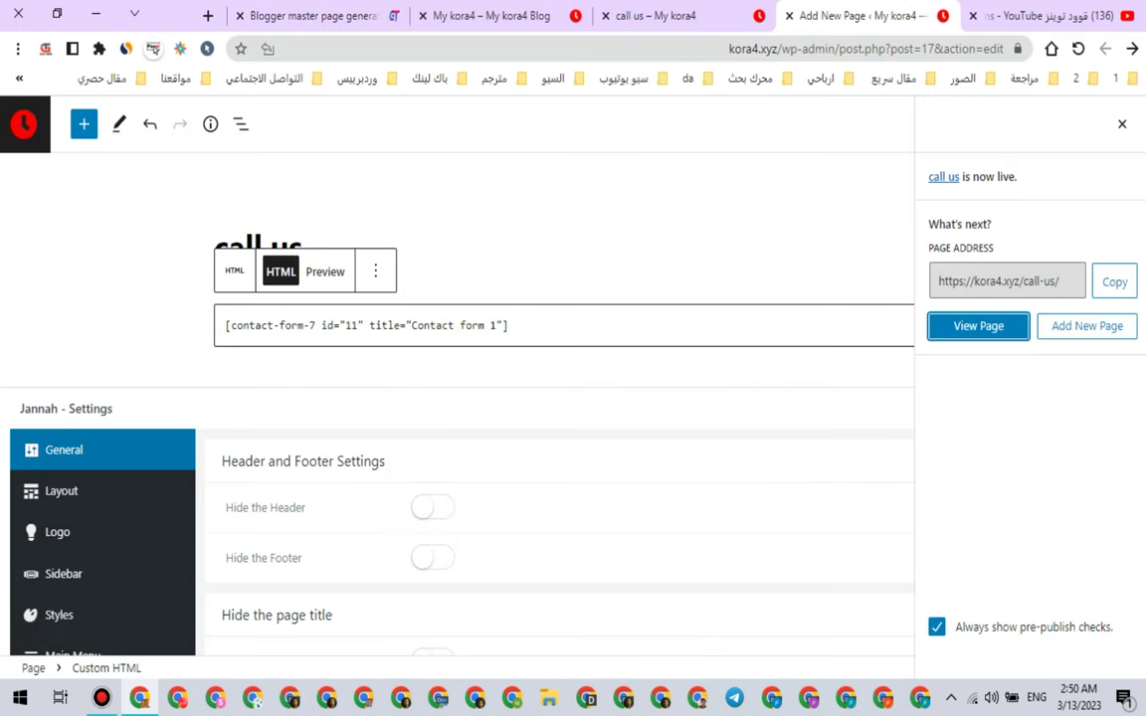
left_click(1122, 125)
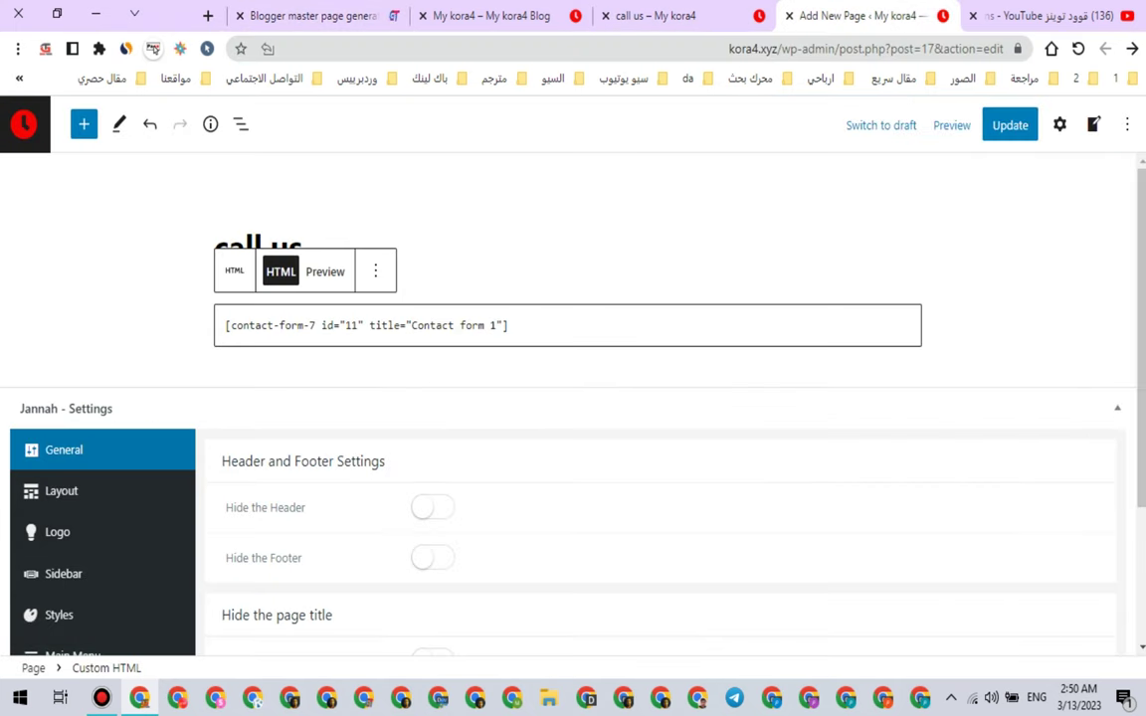
key("ctrl+s")
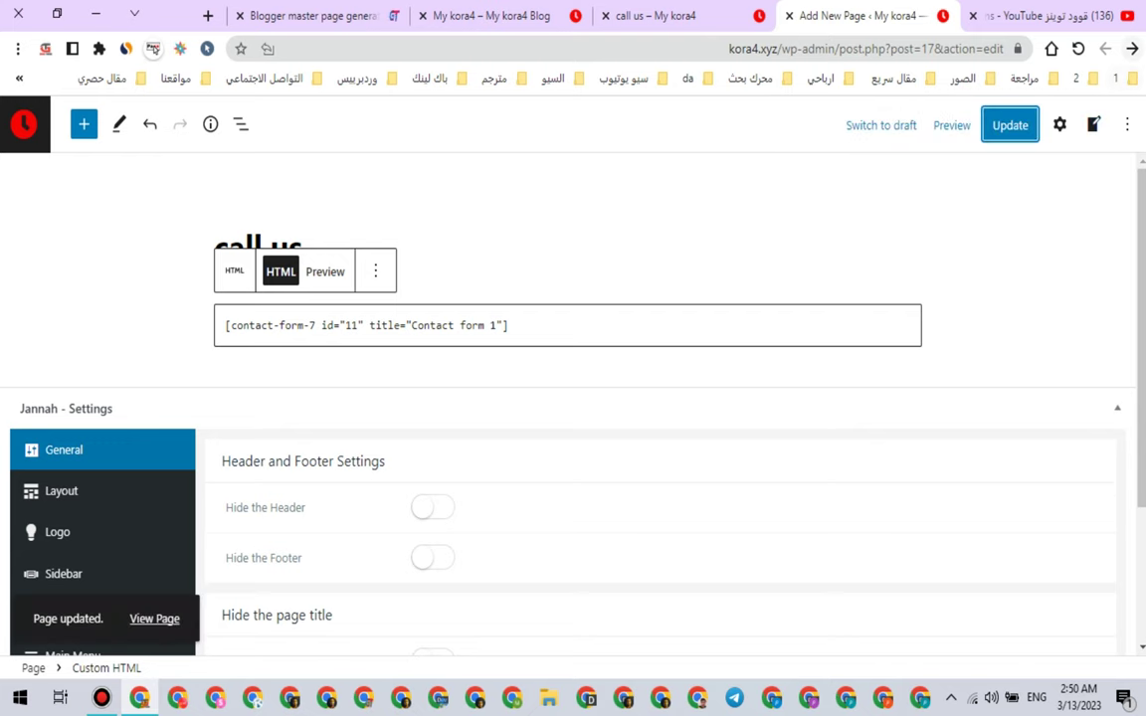
left_click(1132, 49)
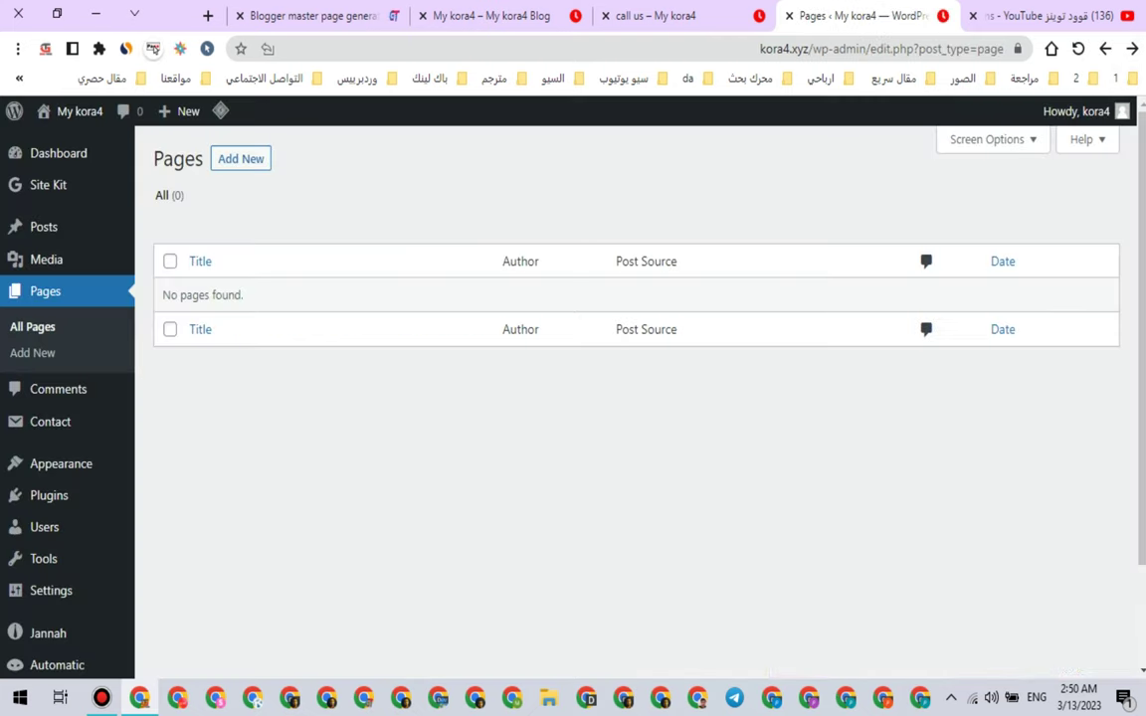
Step: Refresh the Pages list, add a new page and paste the copied privacy policy code into a Custom HTML block
left_click(1079, 48)
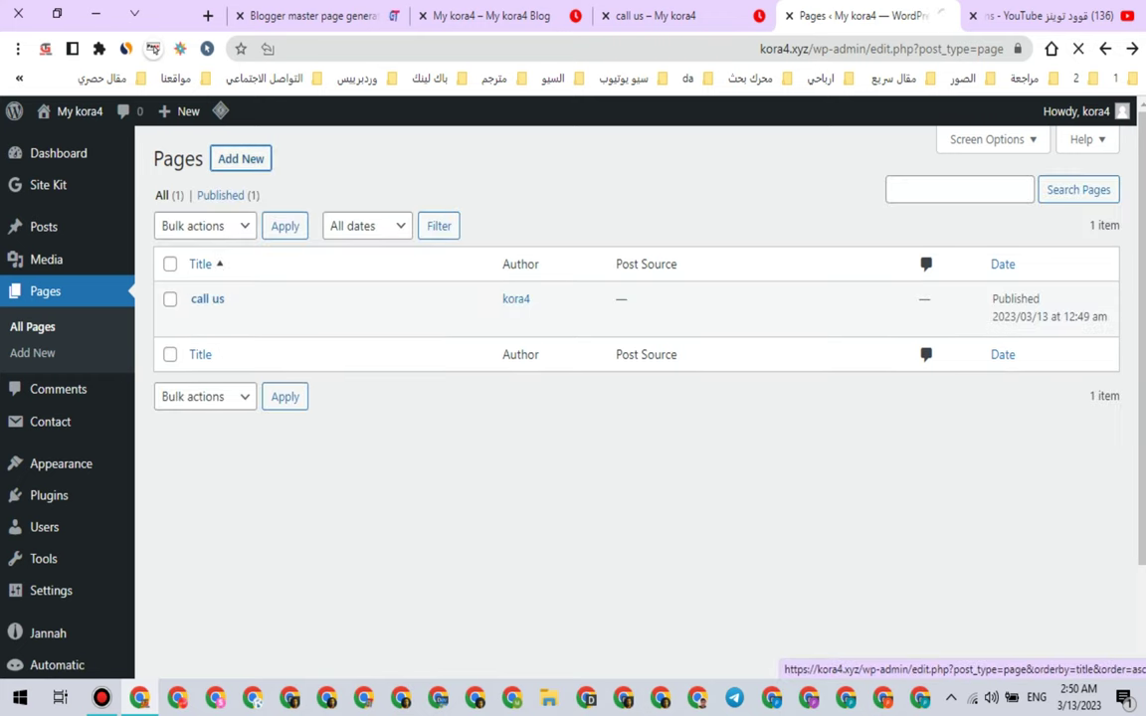
left_click(241, 159)
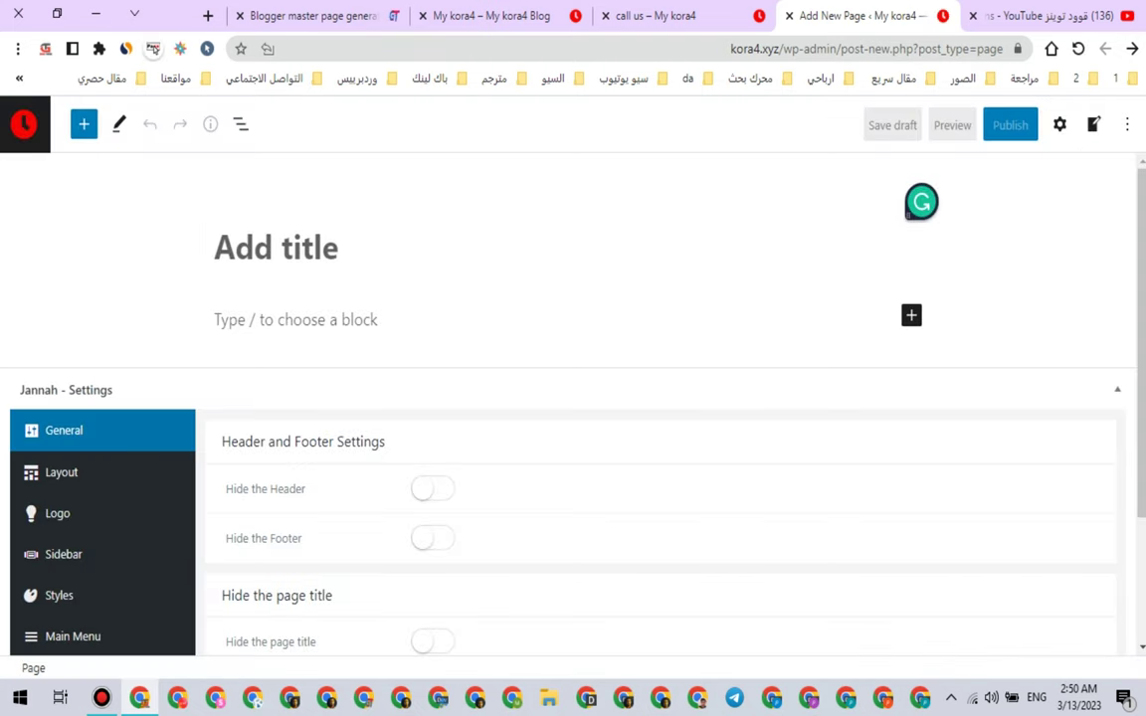
left_click(296, 319)
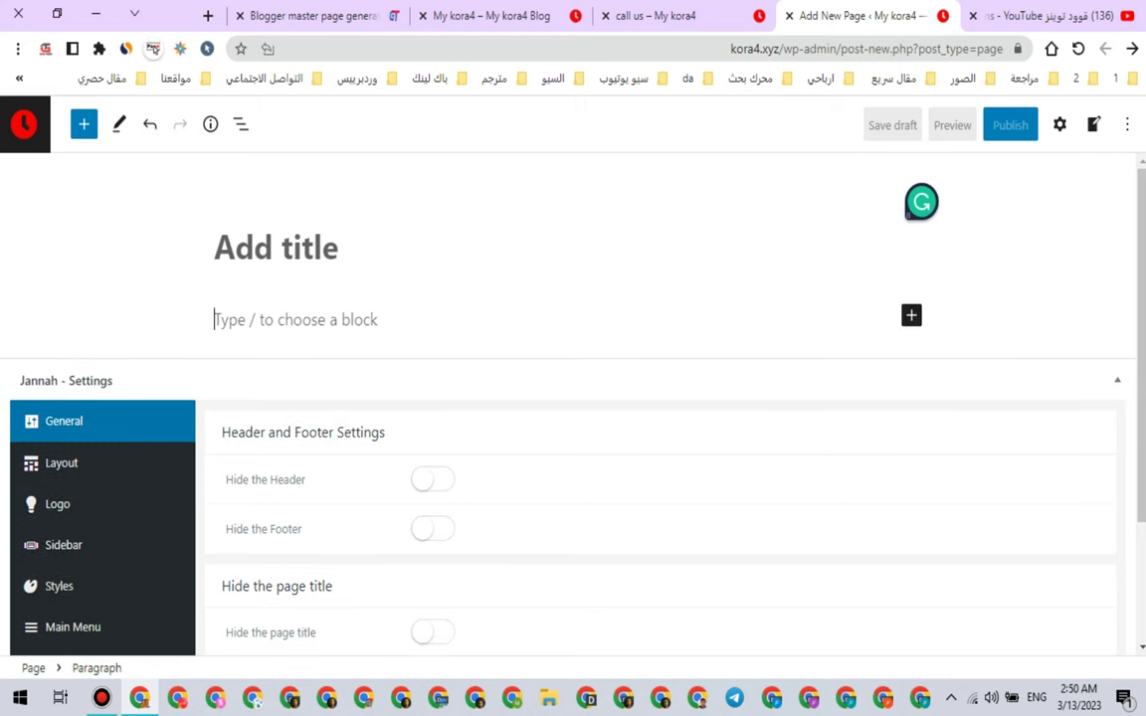
left_click(912, 316)
left_click(774, 458)
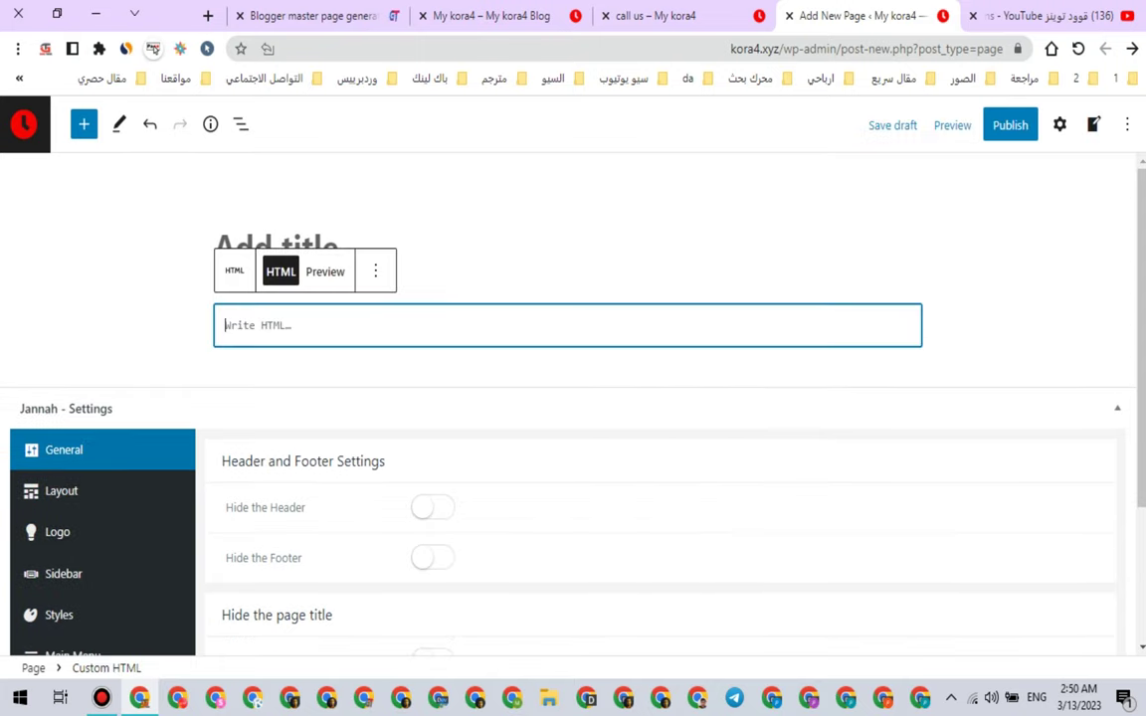
right_click(281, 327)
left_click(241, 476)
Step: Copy "Privacy policy" from the first line of the code and paste it as the page title
scroll(567, 418, "up", 15)
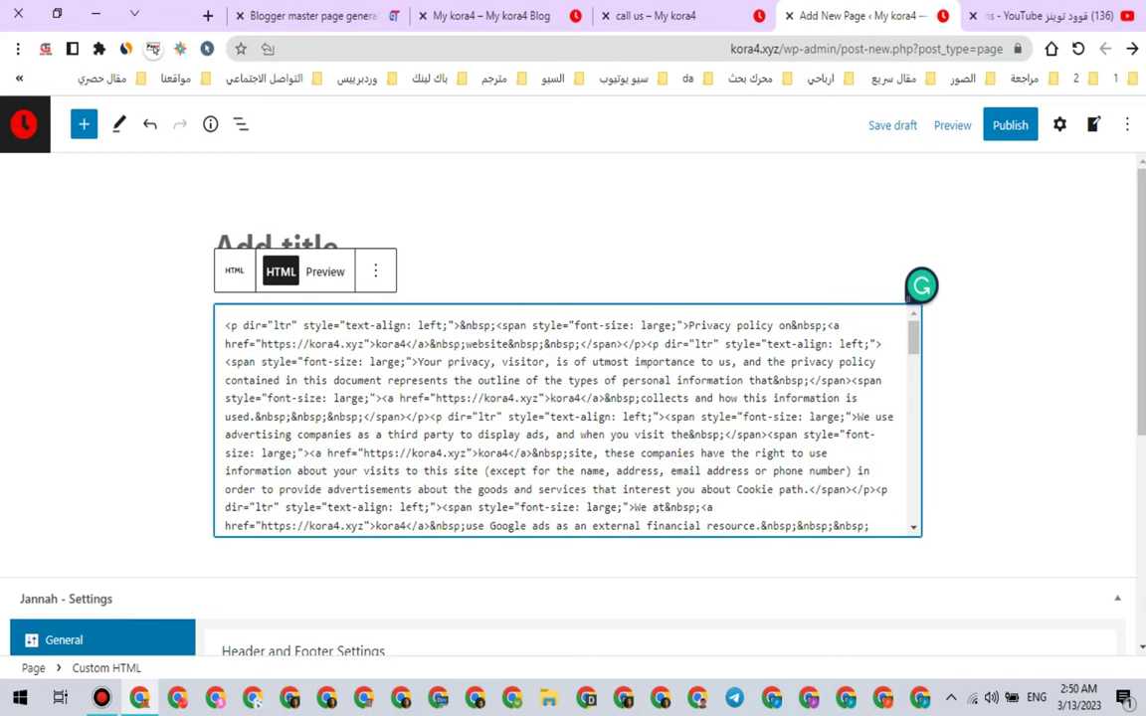
left_click_drag(688, 327, 774, 327)
right_click(754, 327)
left_click(714, 396)
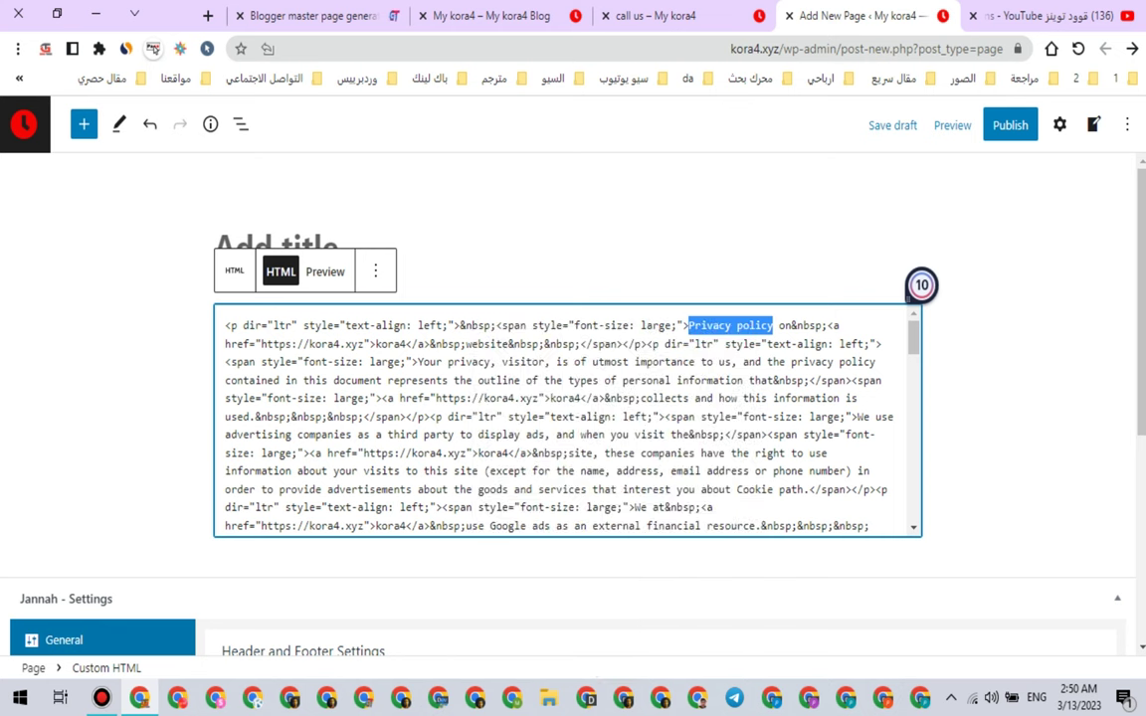
right_click(323, 241)
left_click(279, 385)
Step: Copy the web address of the published call us page
left_click(672, 16)
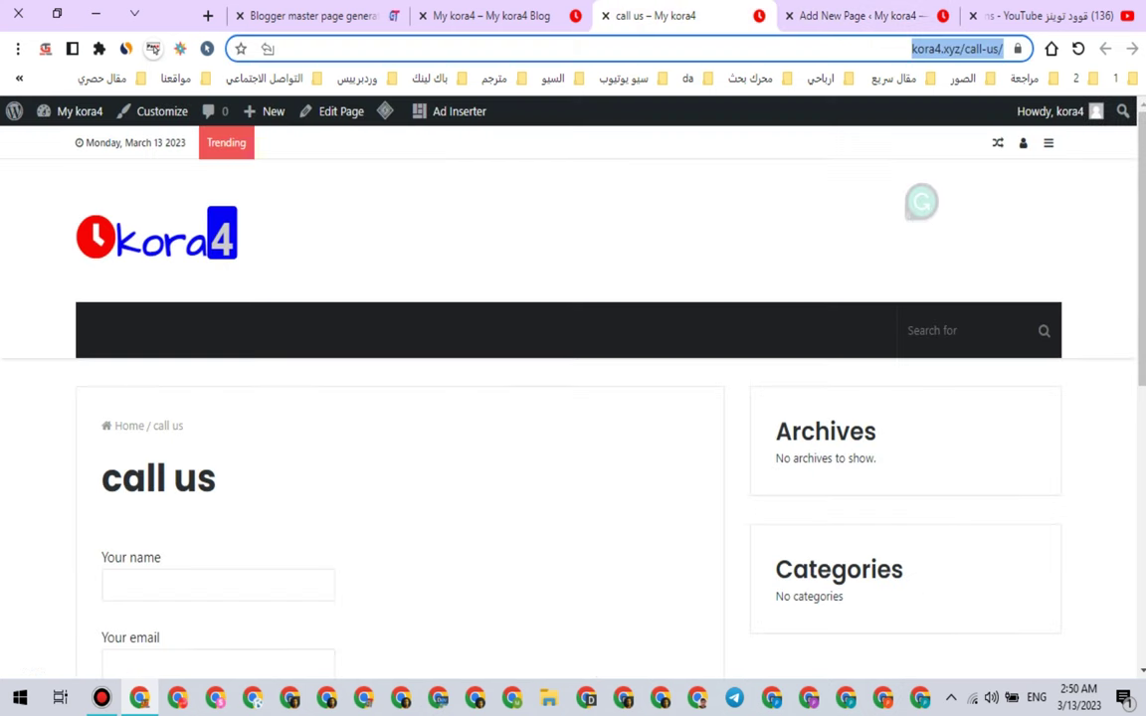
right_click(857, 48)
left_click(813, 184)
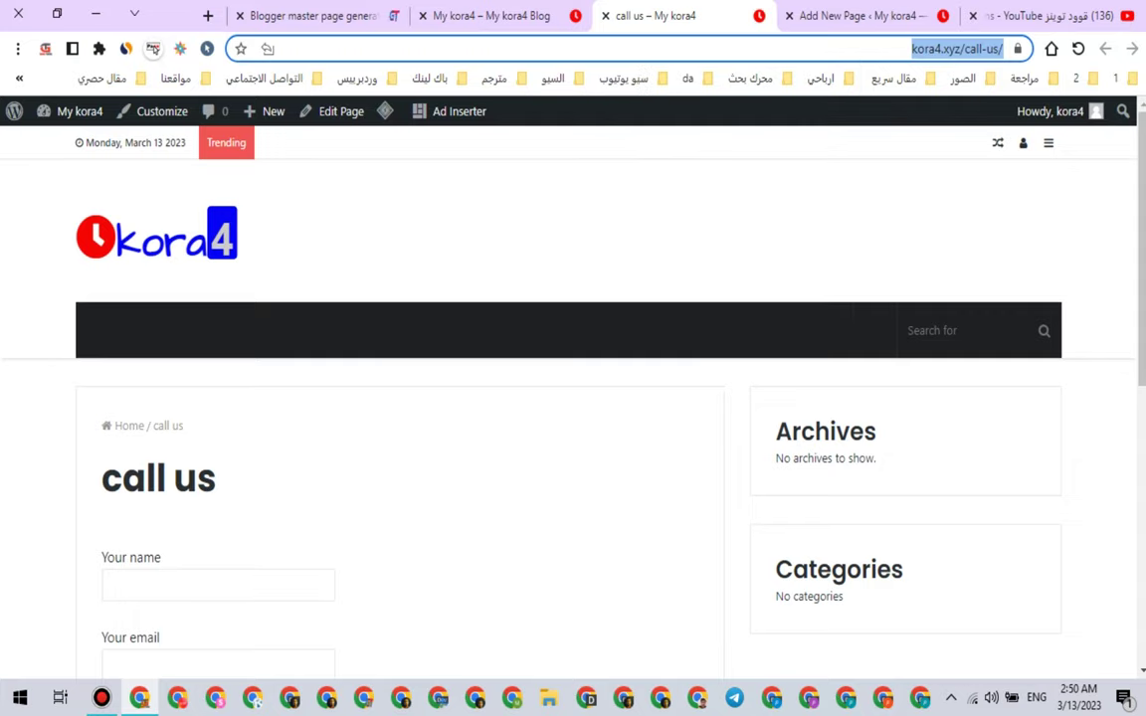
scroll(568, 398, "down", 3)
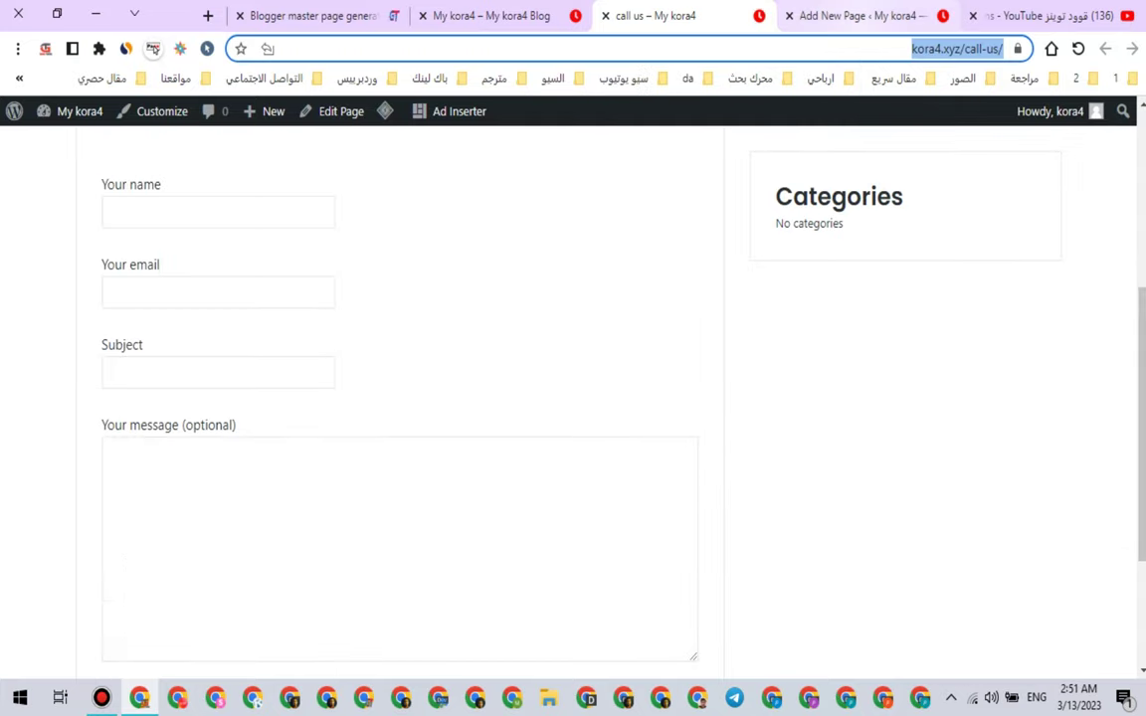
left_click(861, 16)
scroll(567, 418, "down", 15)
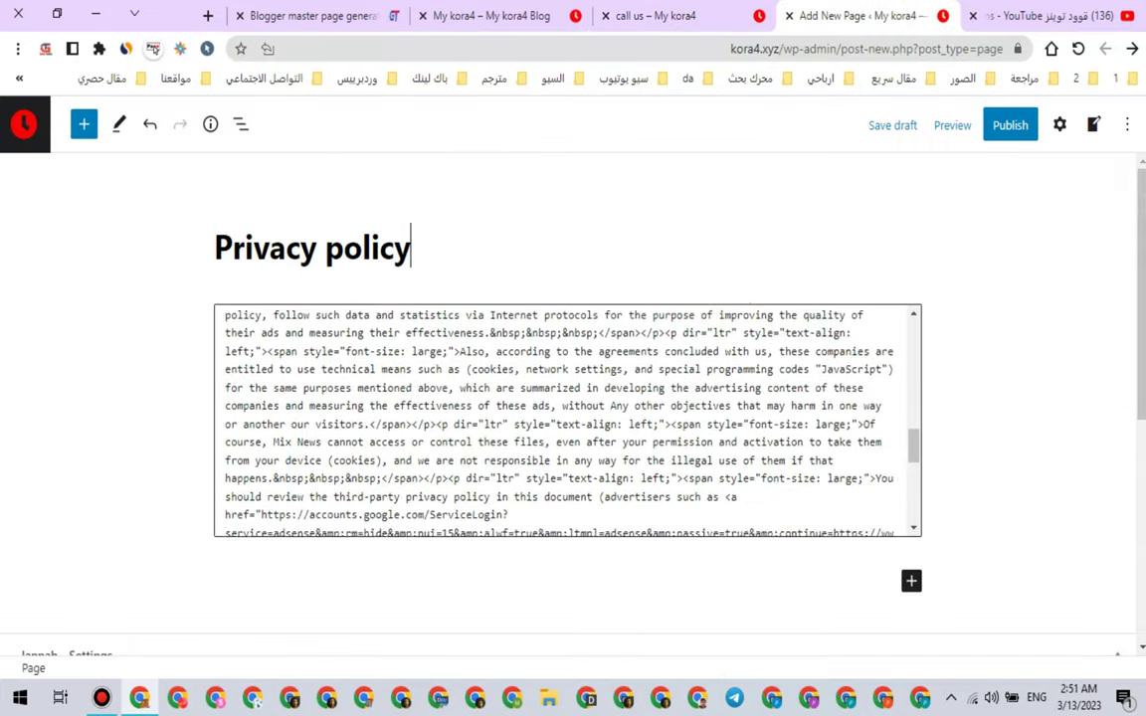
left_click(570, 479)
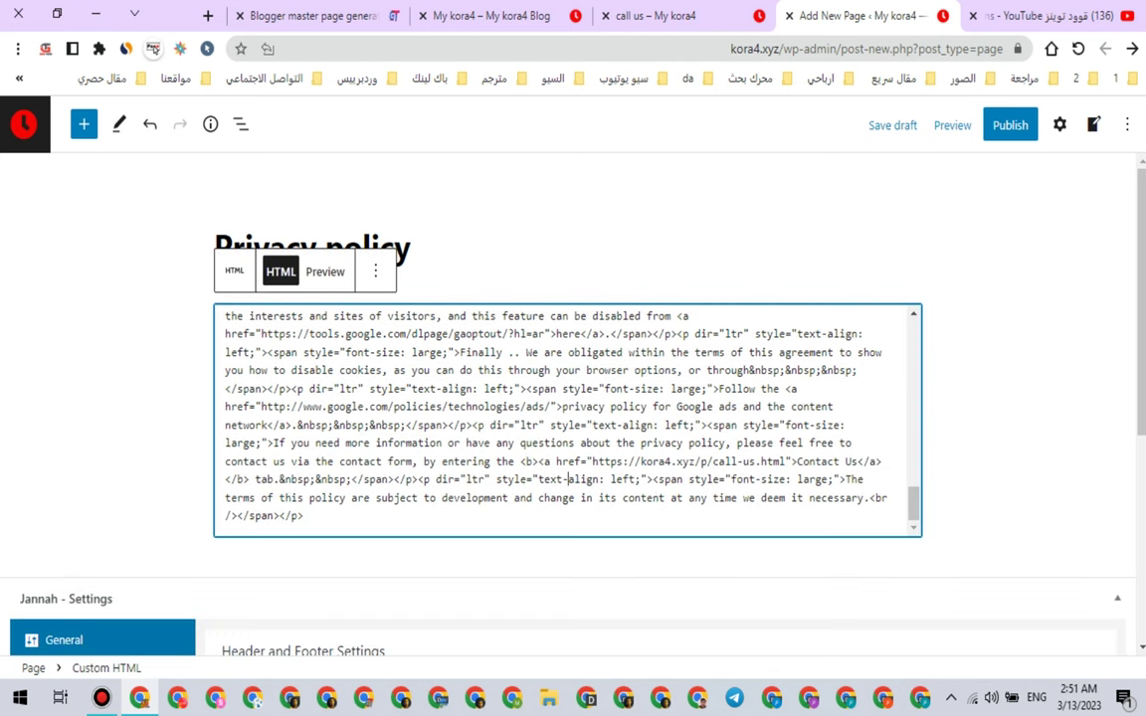
left_click_drag(593, 461, 782, 462)
right_click(762, 462)
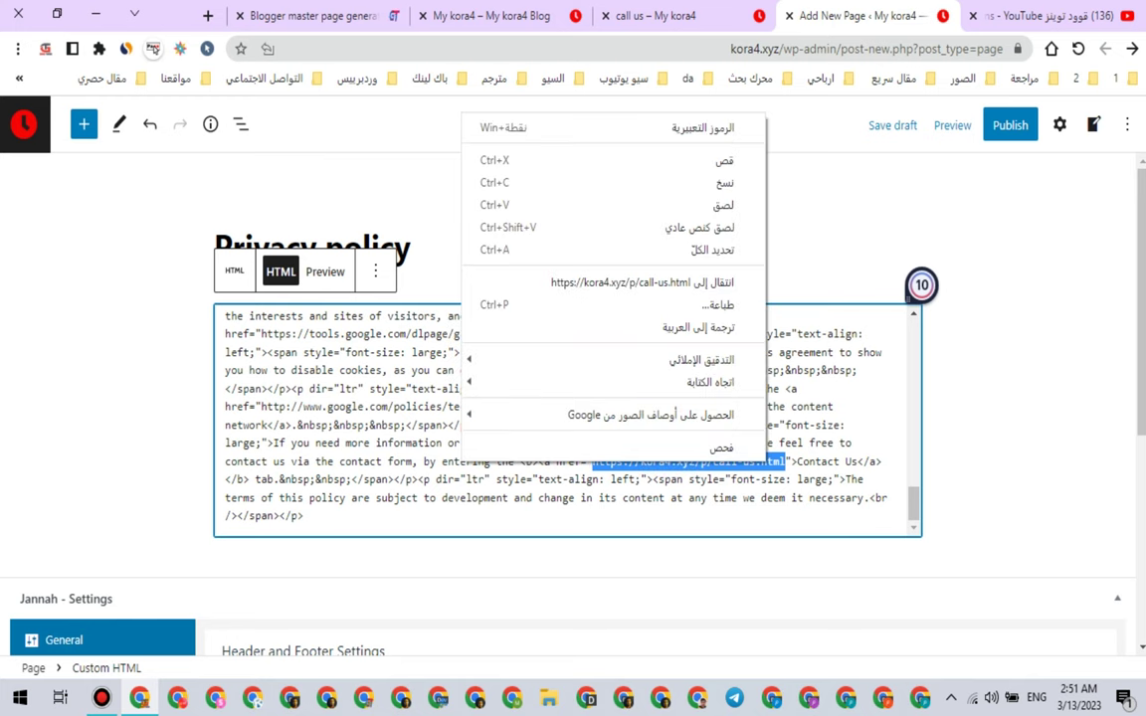
left_click(716, 187)
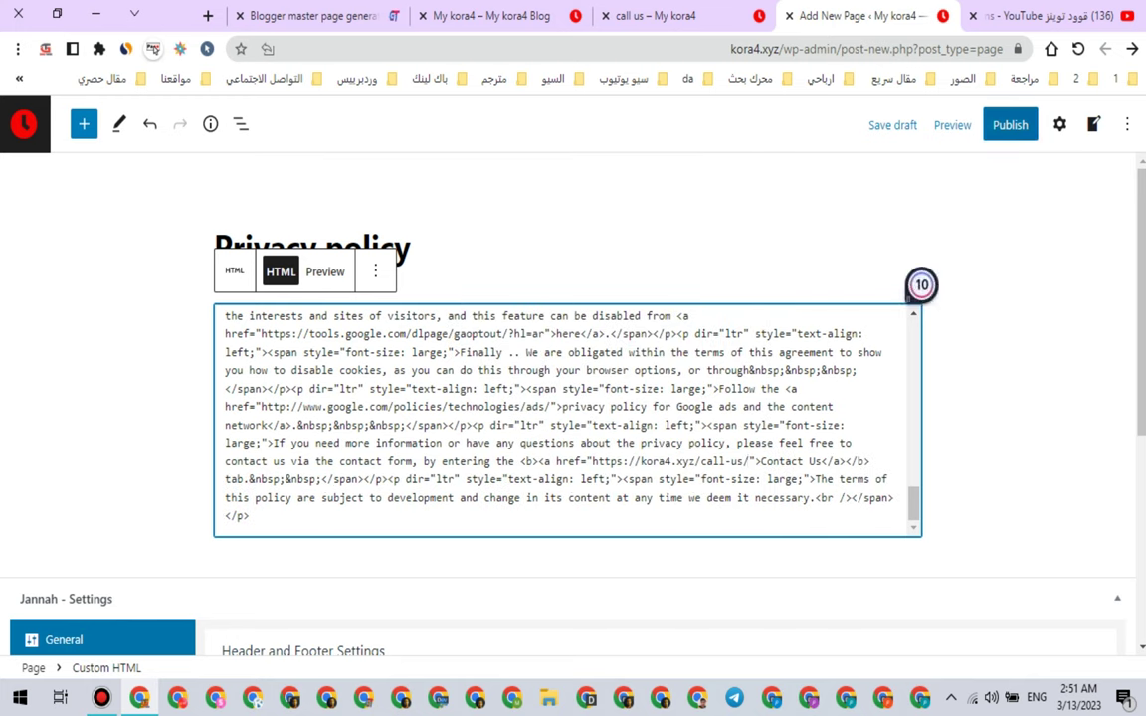
Step: Publish the Privacy policy page and return to the Pages list
left_click(1009, 124)
left_click(980, 126)
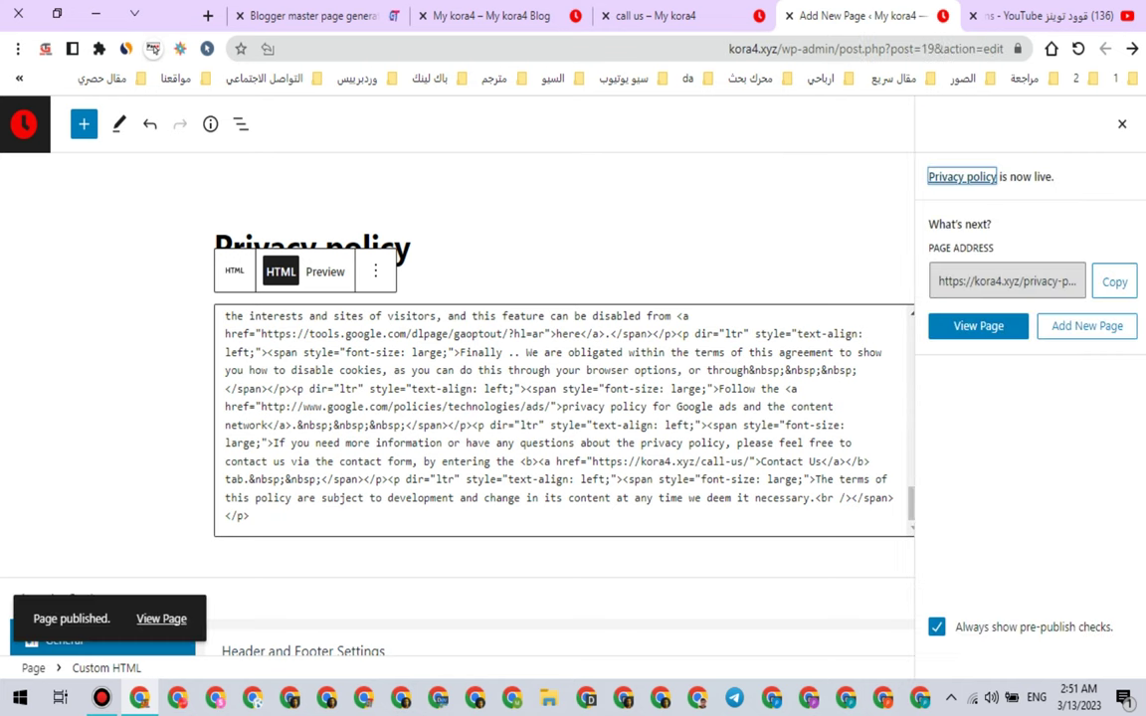
left_click(1122, 125)
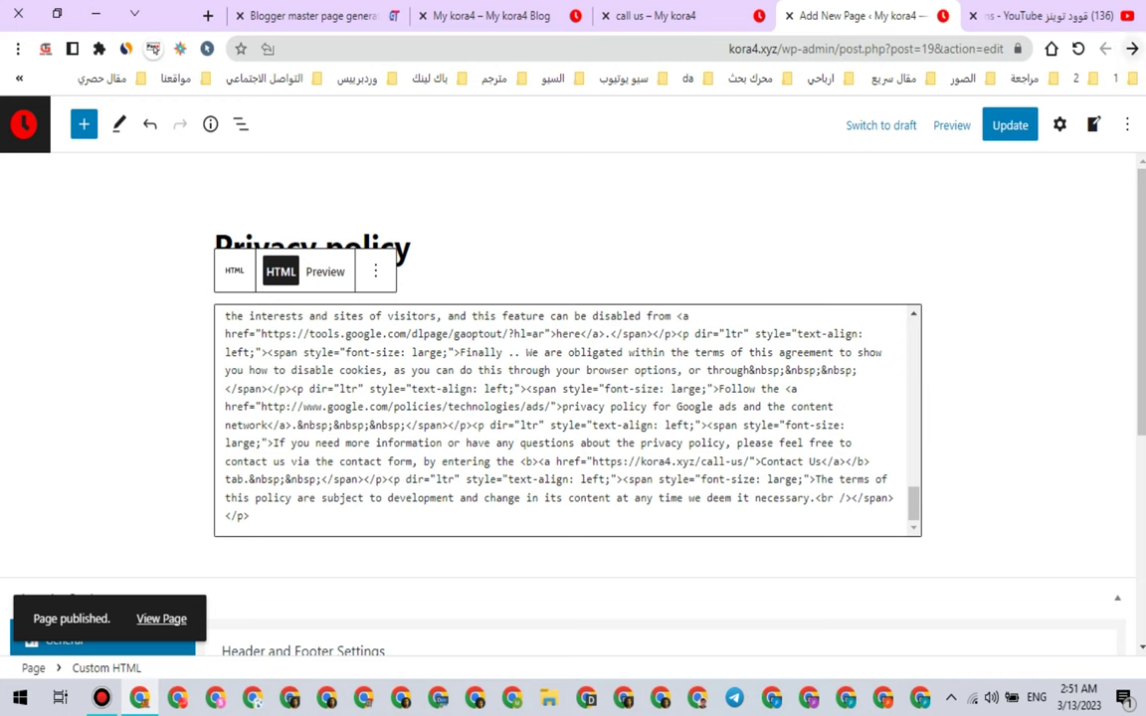
left_click(1132, 49)
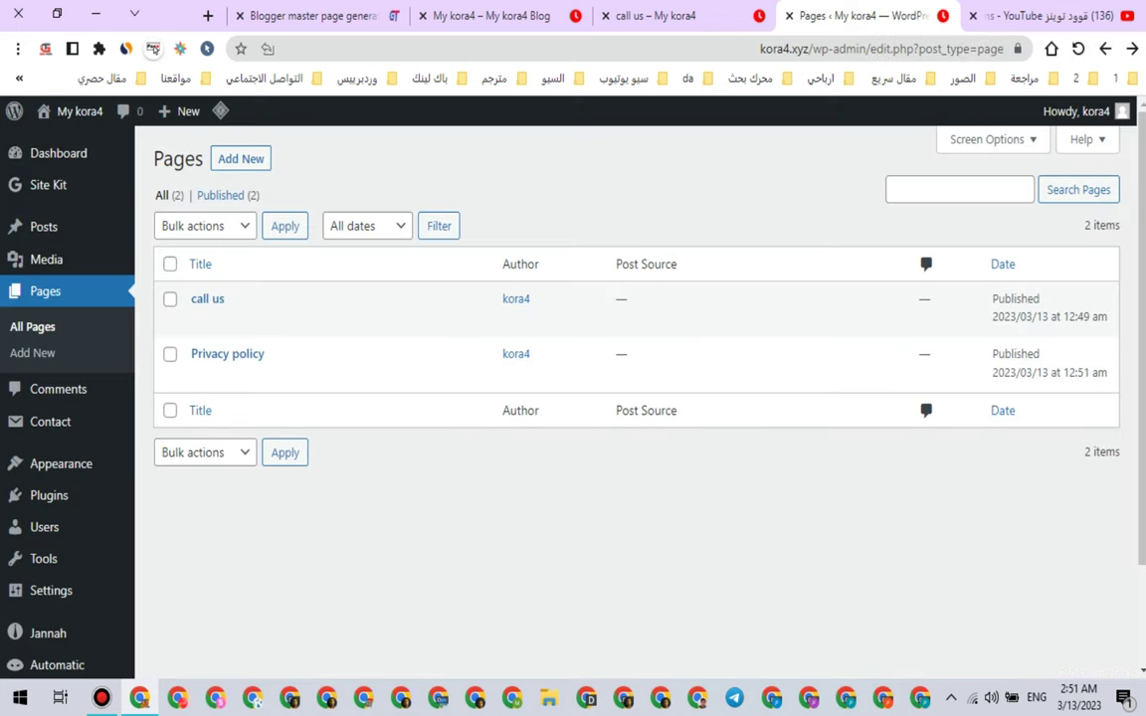
Step: Start a new page, and copy the terms of use code (شروط الإستخدام وحقوق النشر) from the page generator before closing the generator
left_click(241, 159)
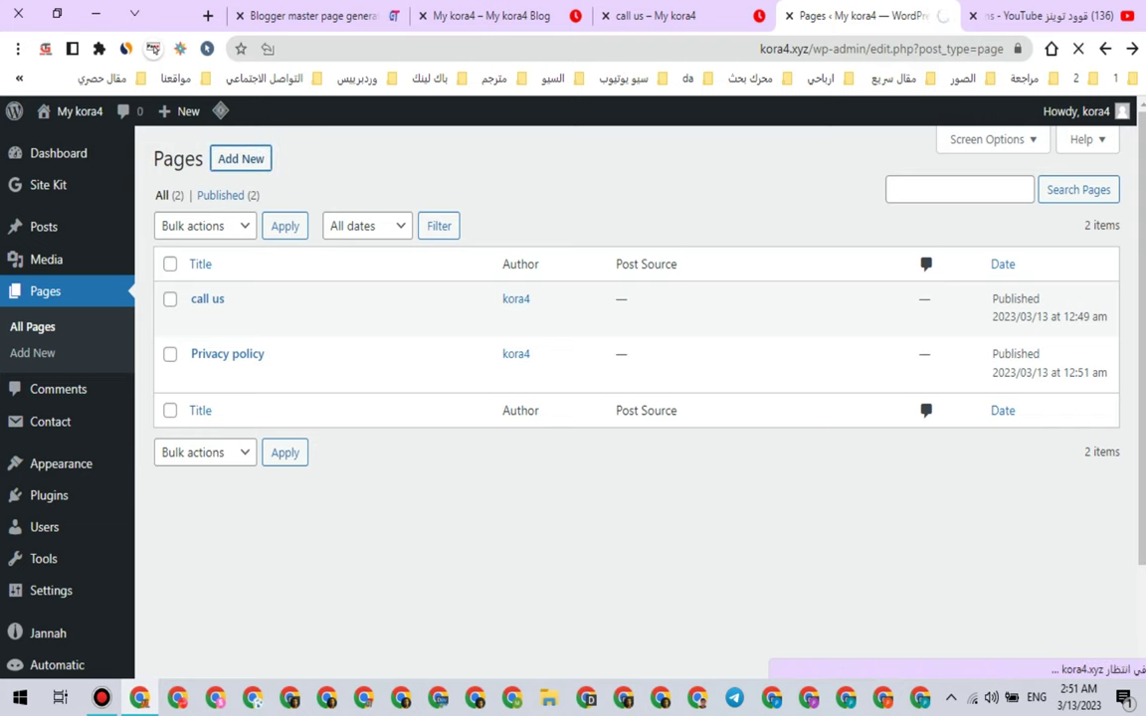
left_click(490, 15)
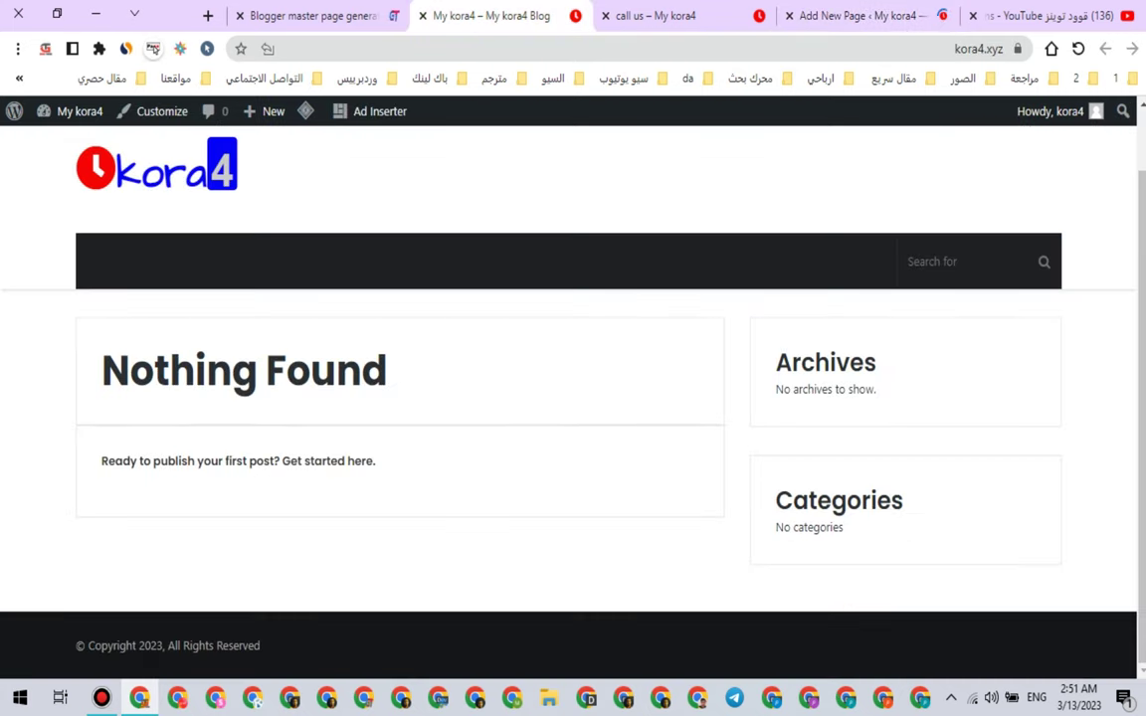
key("ctrl+shift+Tab")
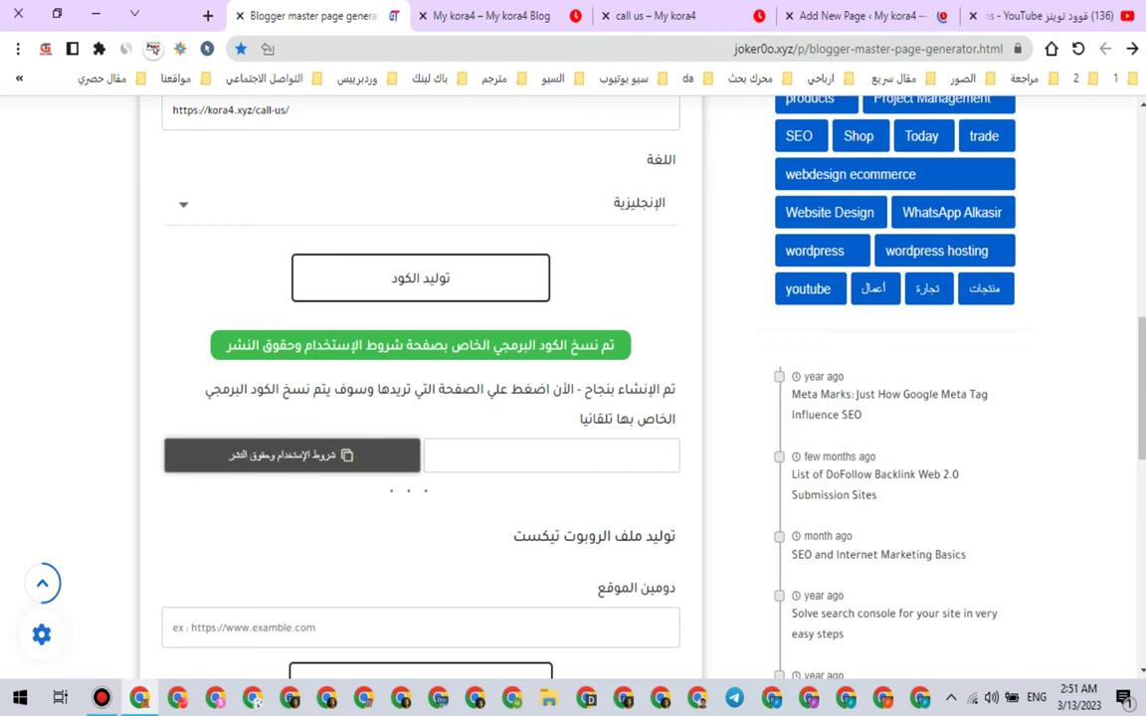
left_click(857, 15)
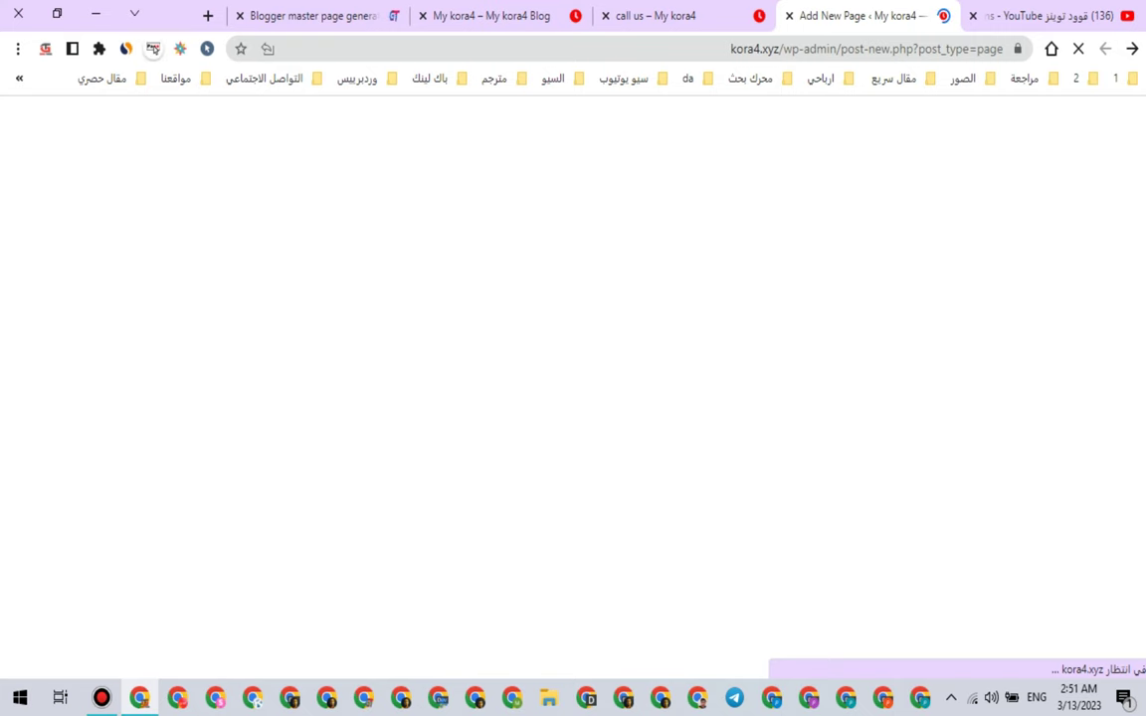
left_click(240, 15)
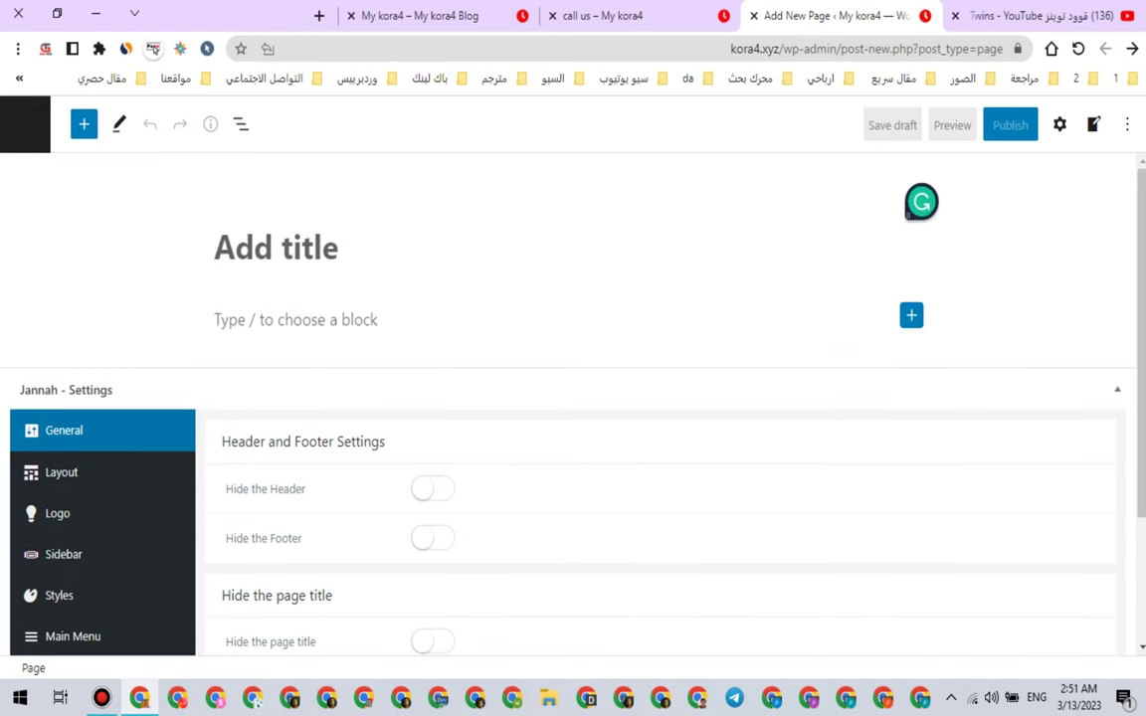
Step: Insert a Custom HTML block in the new page and paste the terms of use code into it
left_click(911, 315)
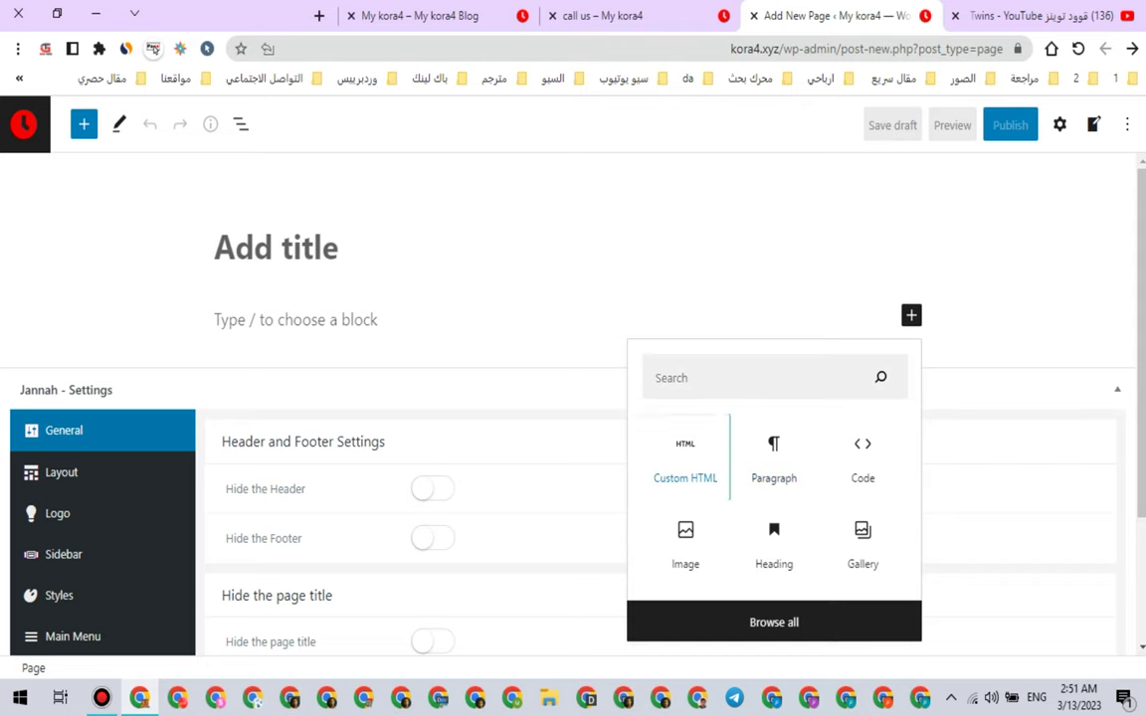
left_click(712, 442)
right_click(343, 328)
left_click(288, 475)
Step: Copy the words "Terms of Use" from the first line of the pasted code
scroll(568, 418, "up", 10)
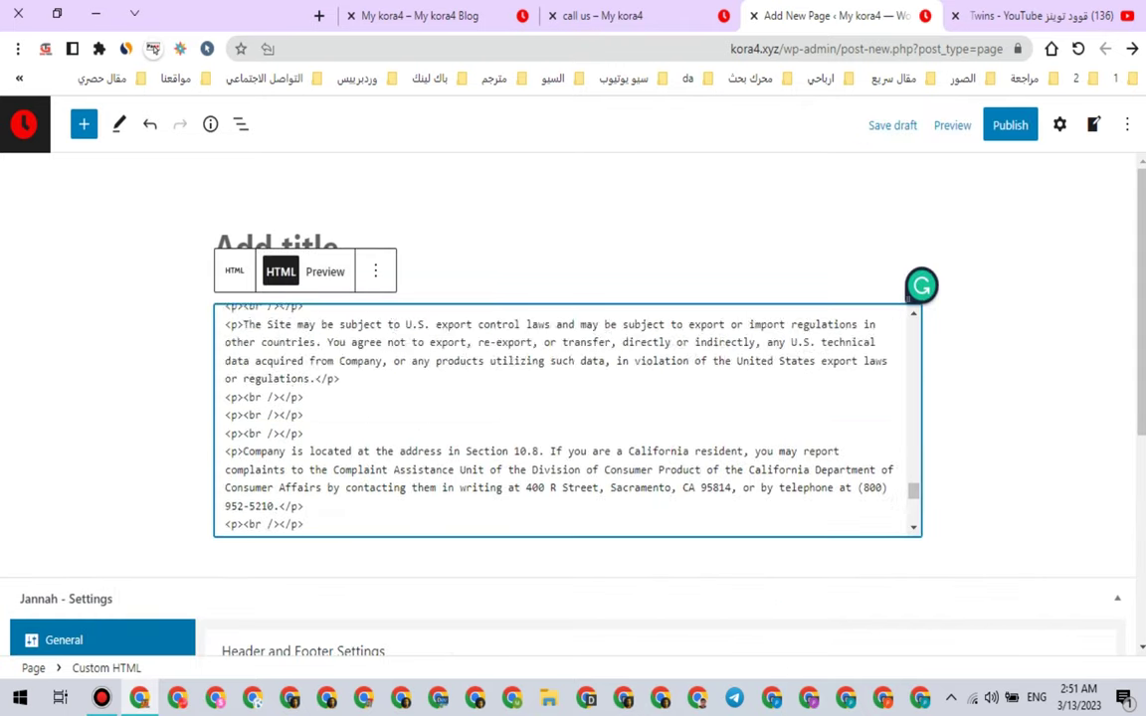
scroll(567, 418, "up", 15)
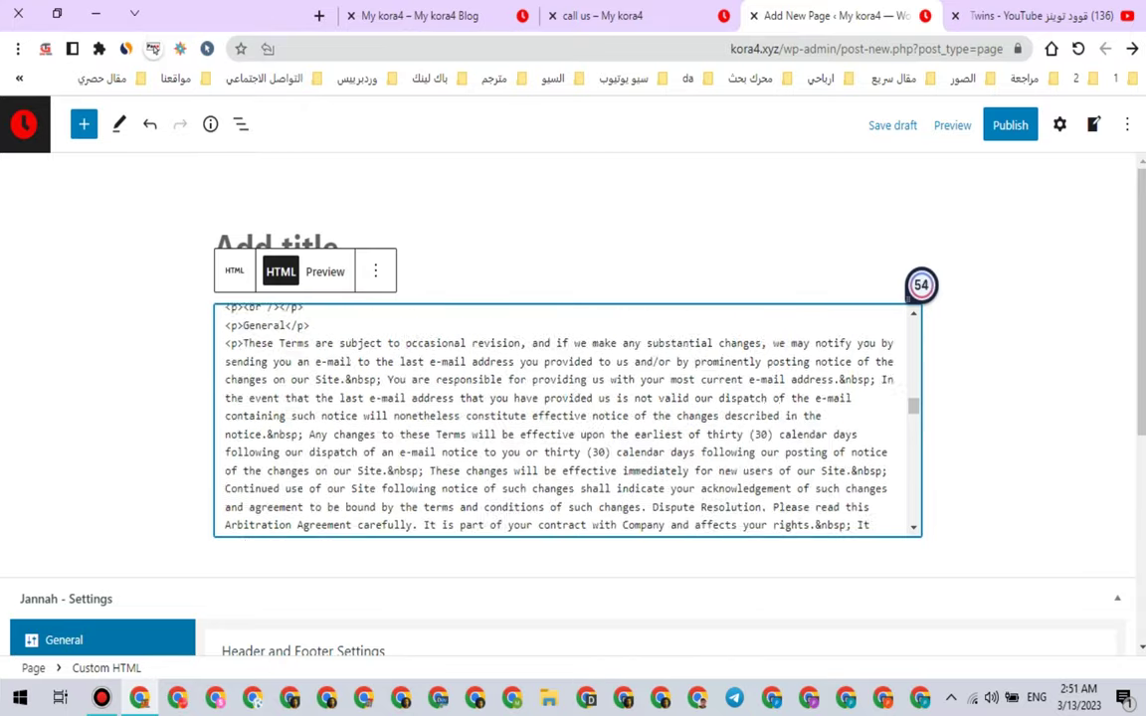
scroll(568, 418, "up", 1)
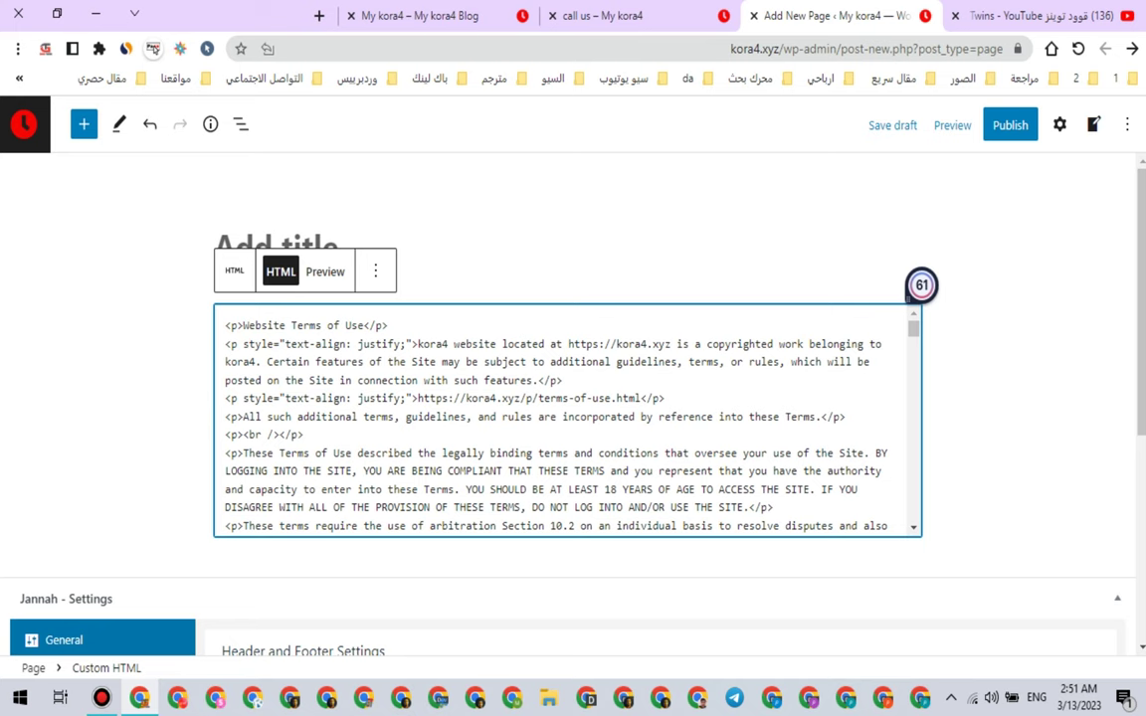
left_click_drag(291, 325, 364, 325)
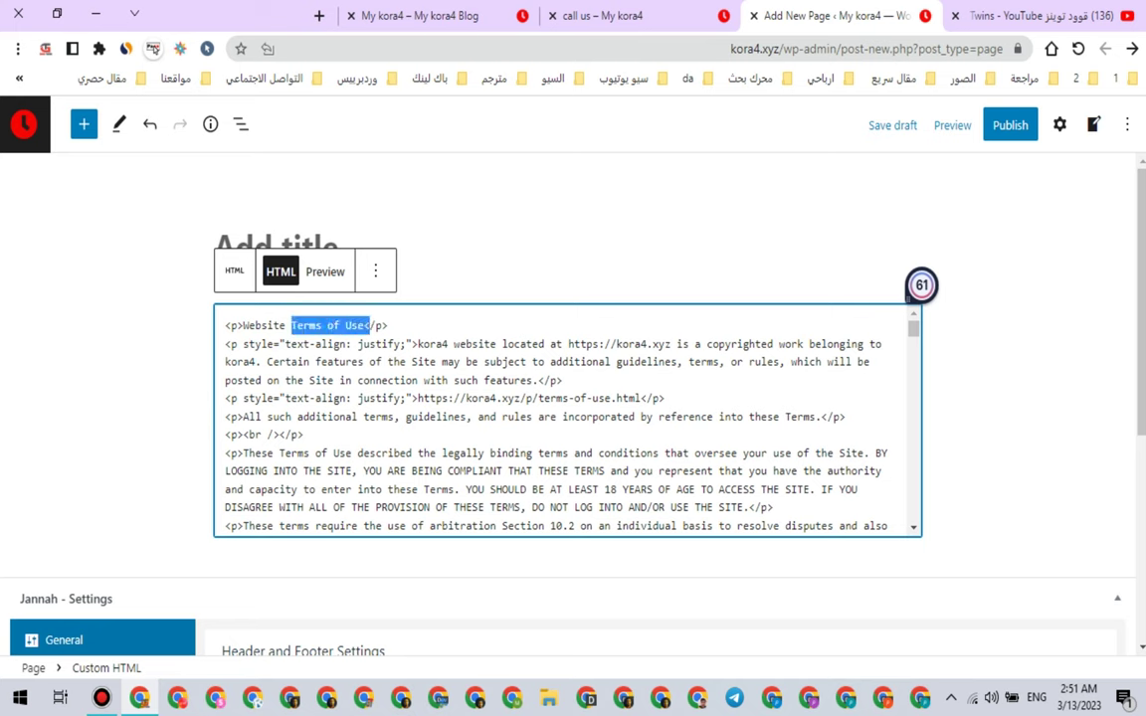
right_click(346, 327)
left_click(199, 399)
left_click(357, 380)
triple_click(447, 398)
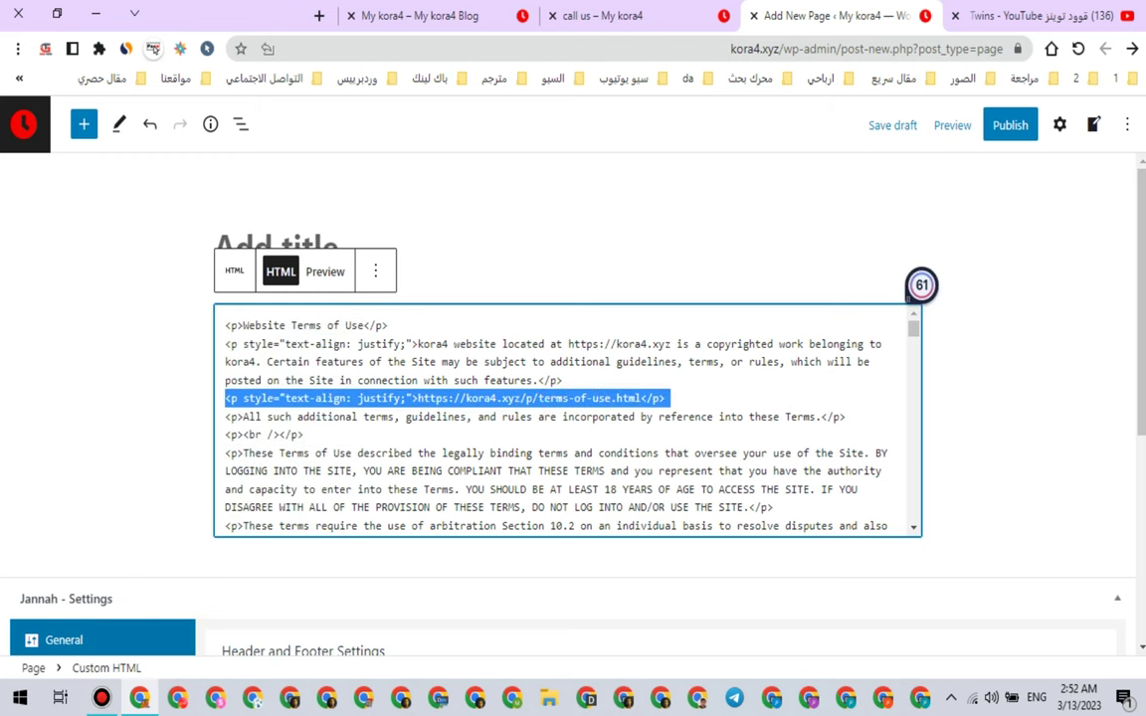
key("BackSpace")
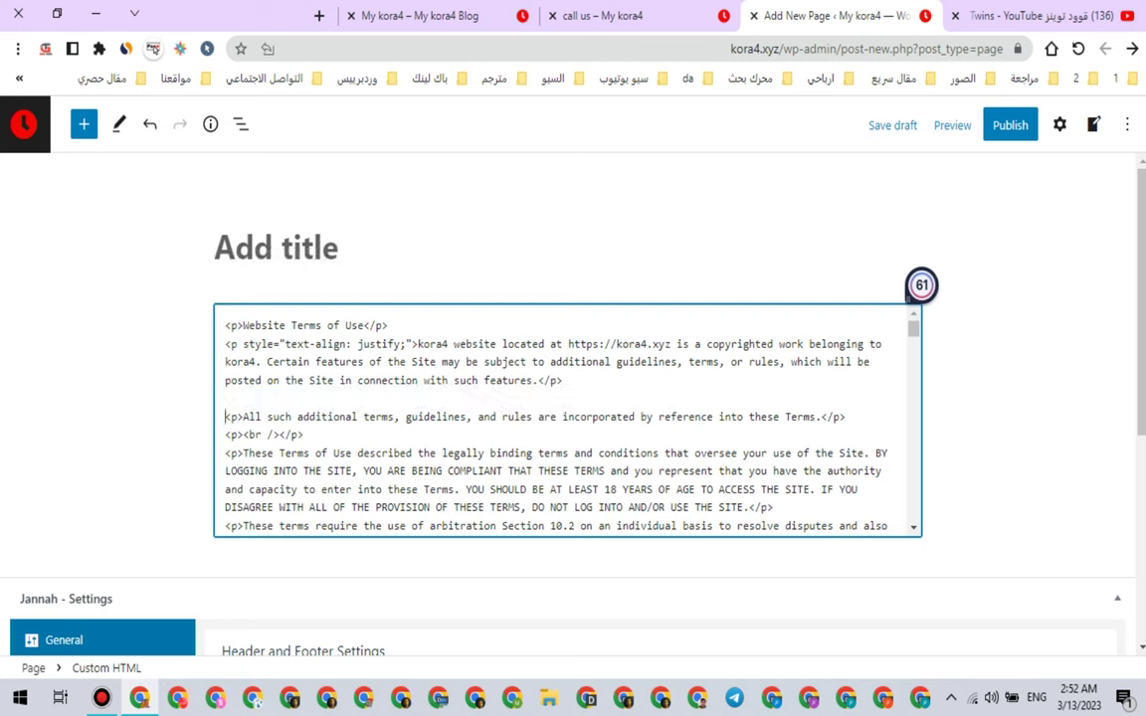
Step: Paste "Terms of Use" as the page title
left_click(435, 243)
right_click(435, 243)
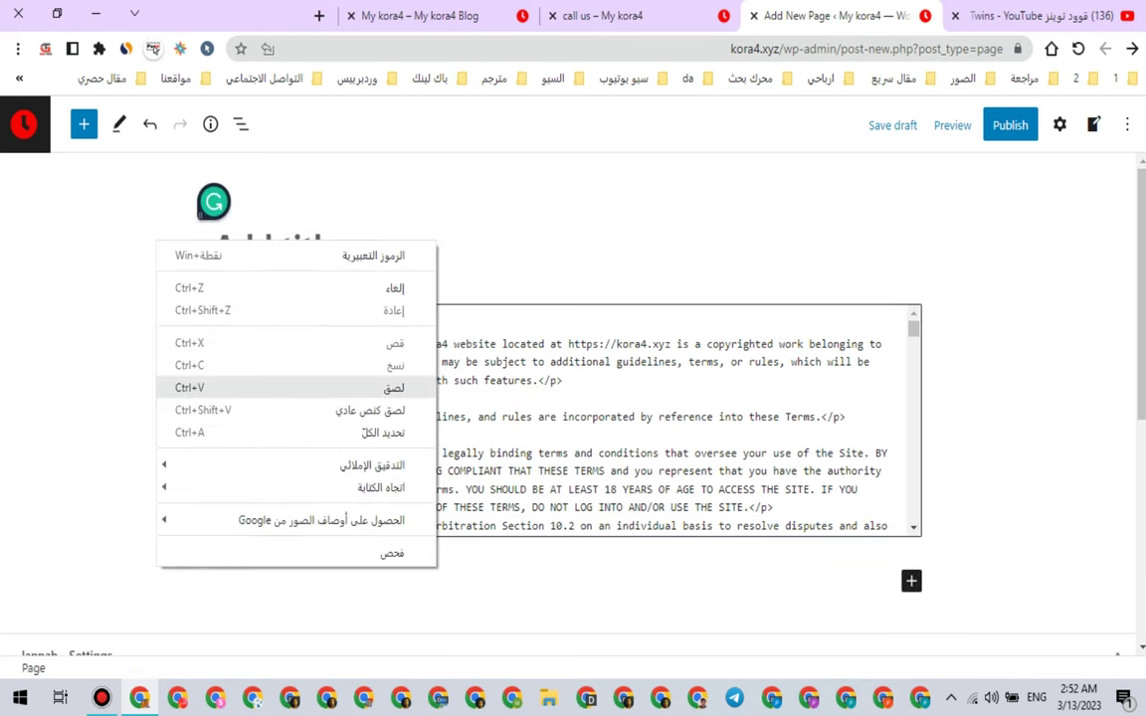
left_click(328, 386)
key("ctrl+a")
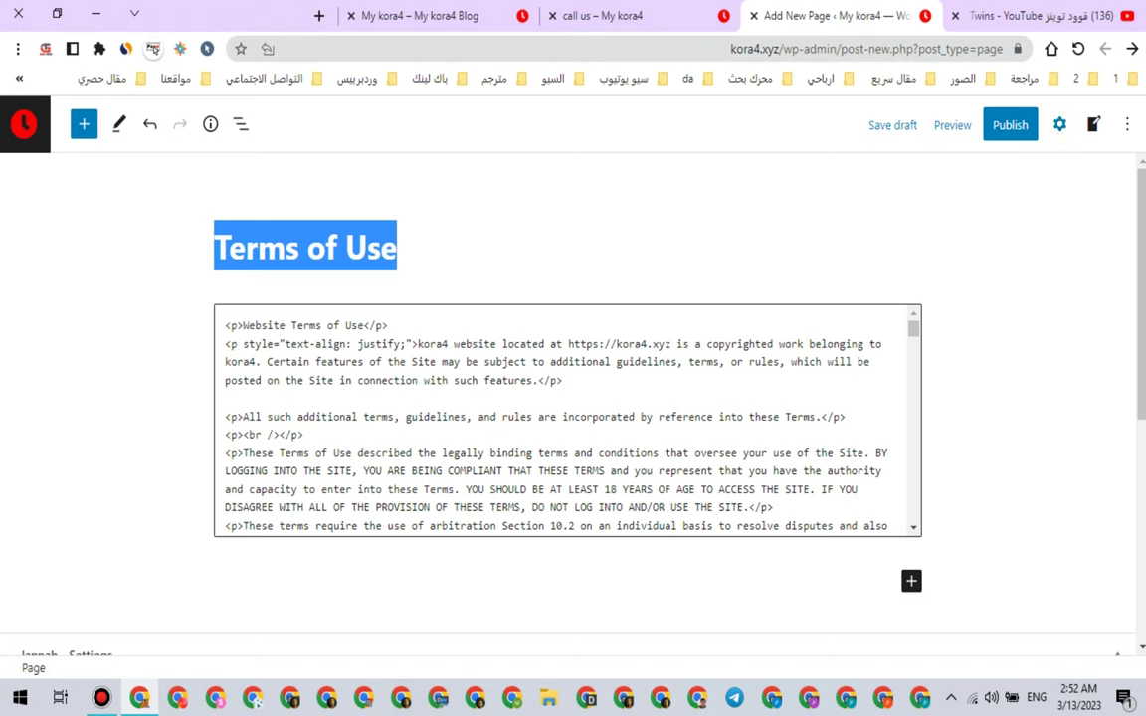
Step: Publish the Terms of Use page and return to the Pages list
left_click(1009, 124)
left_click(981, 125)
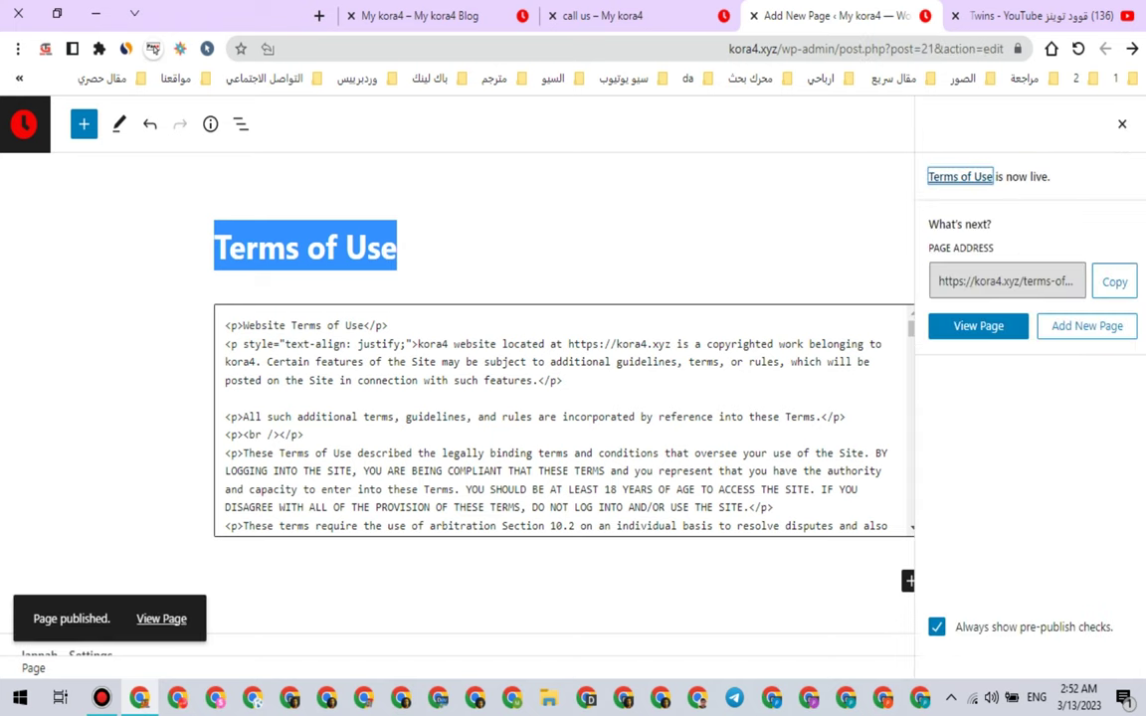
left_click(1123, 125)
left_click(1078, 49)
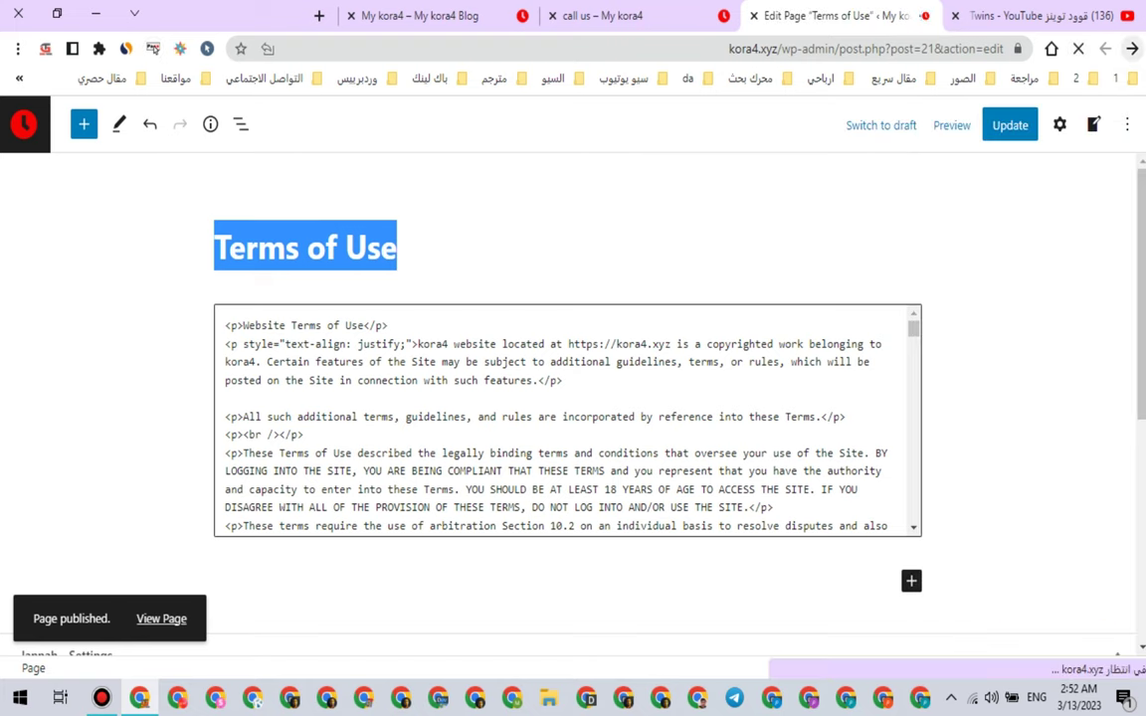
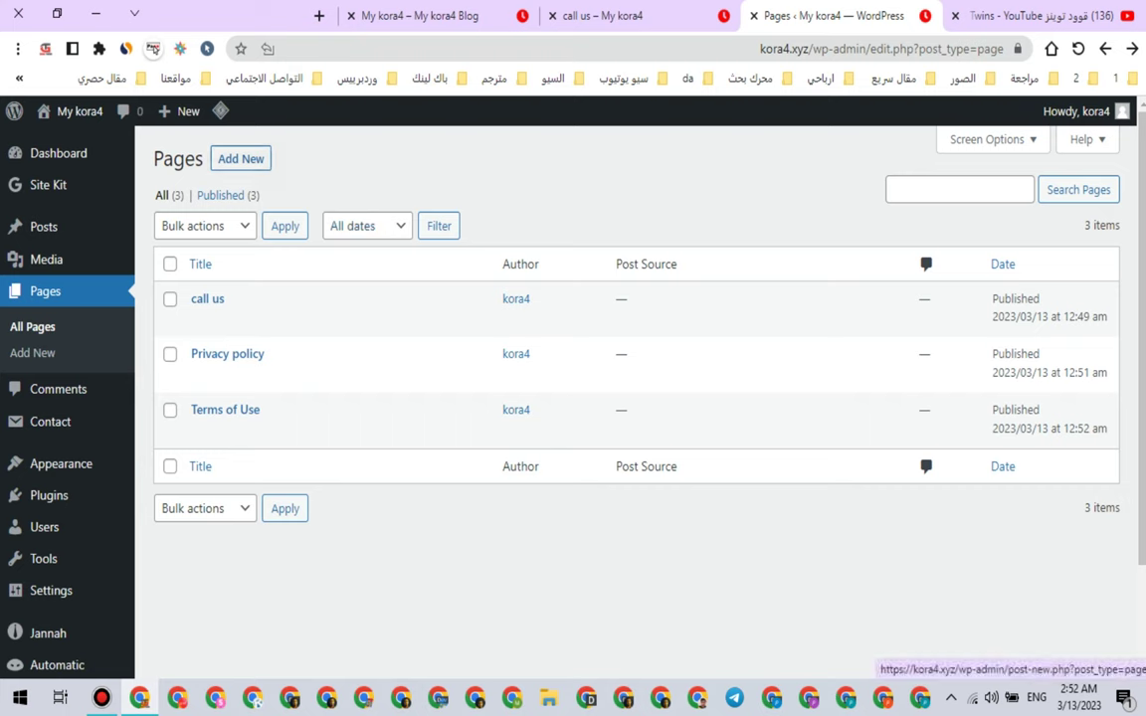
Step: Create a new page and title it "about"
left_click(240, 158)
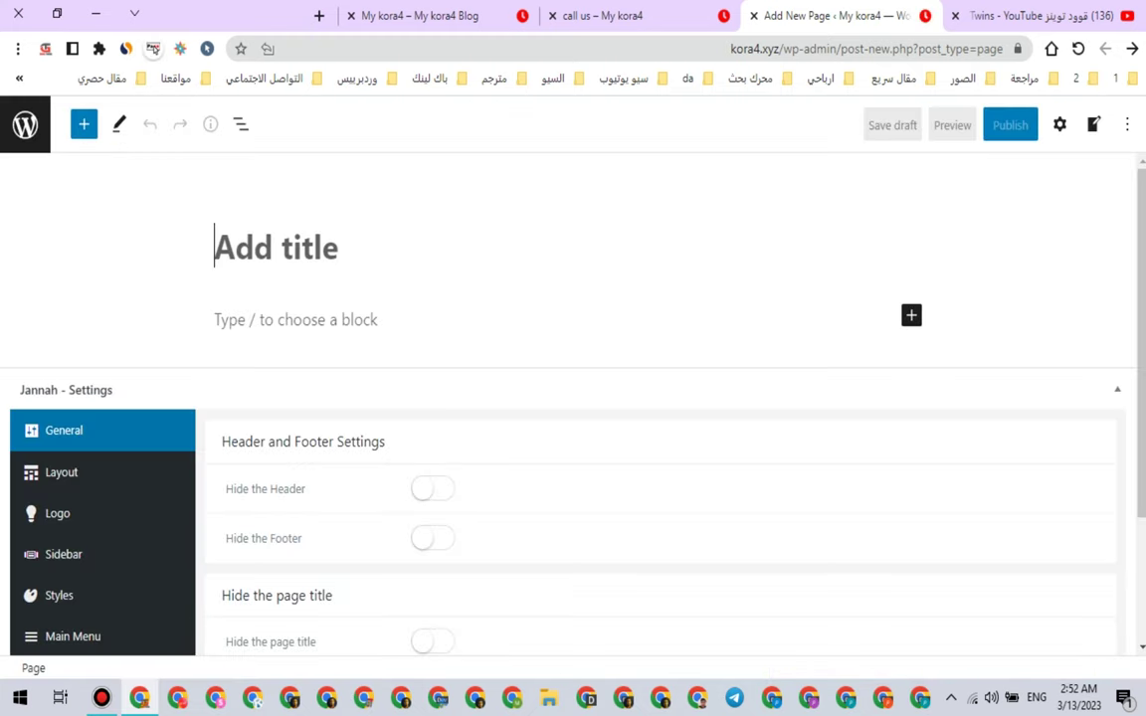
type("ab")
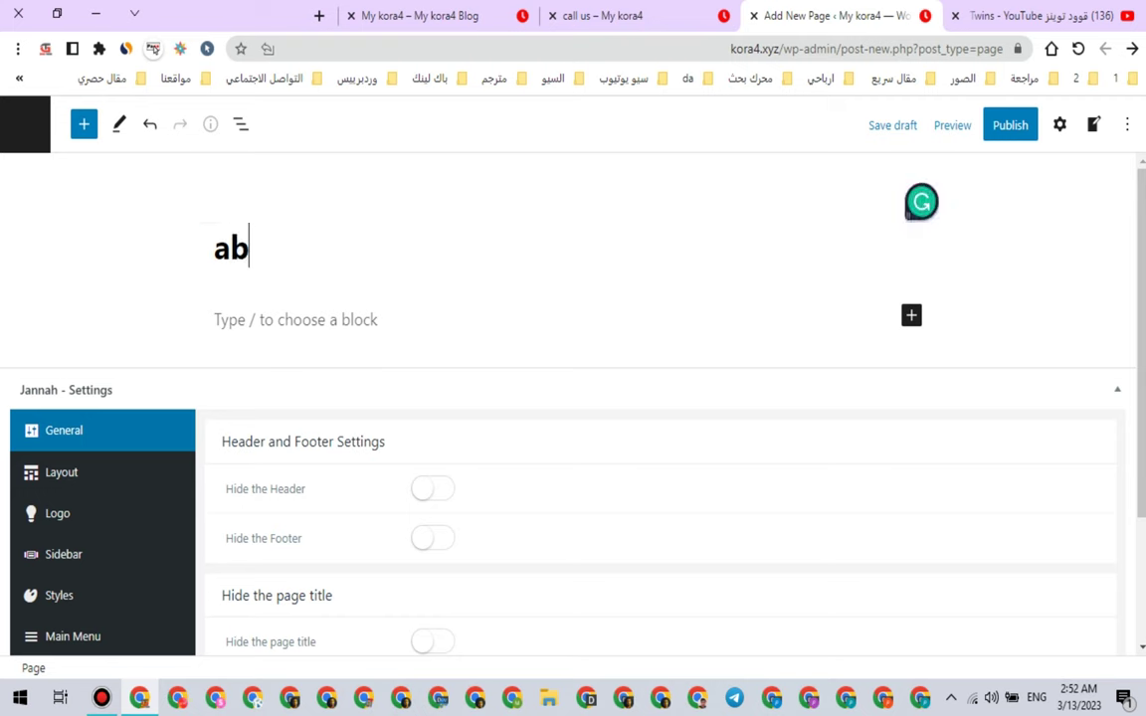
type("out")
key("Menu")
key("Escape")
key("Return")
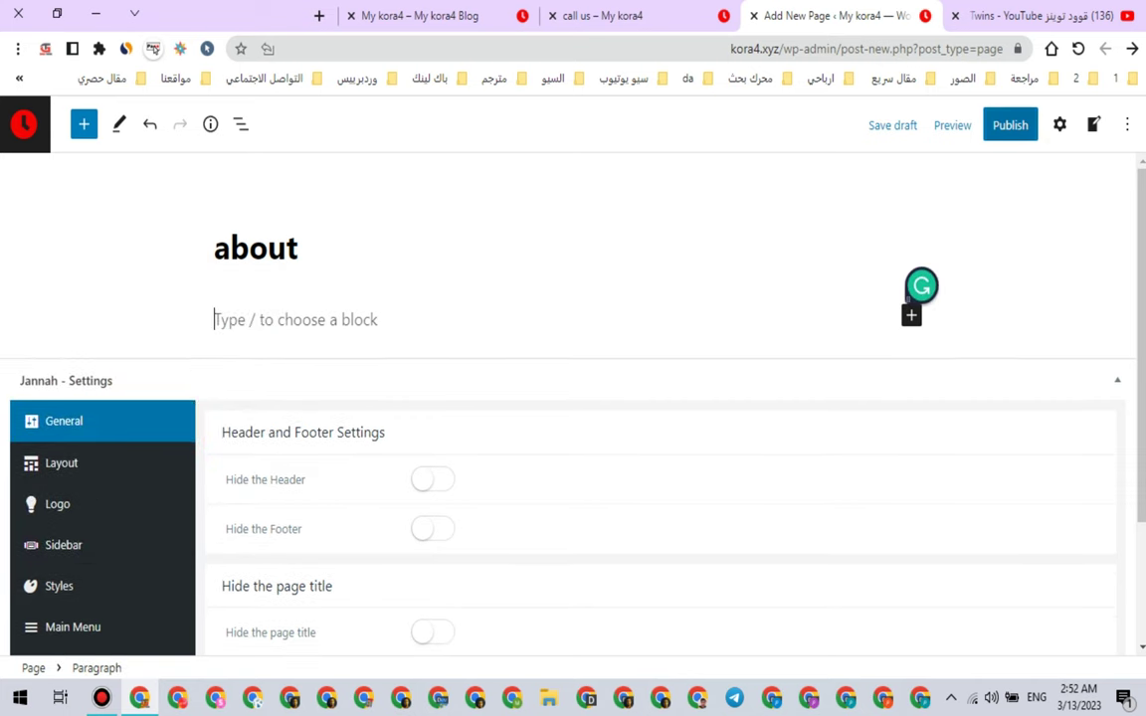
Step: Publish the about page, leaving its body empty, and return to a refreshed Pages list
left_click(1011, 126)
key("Return")
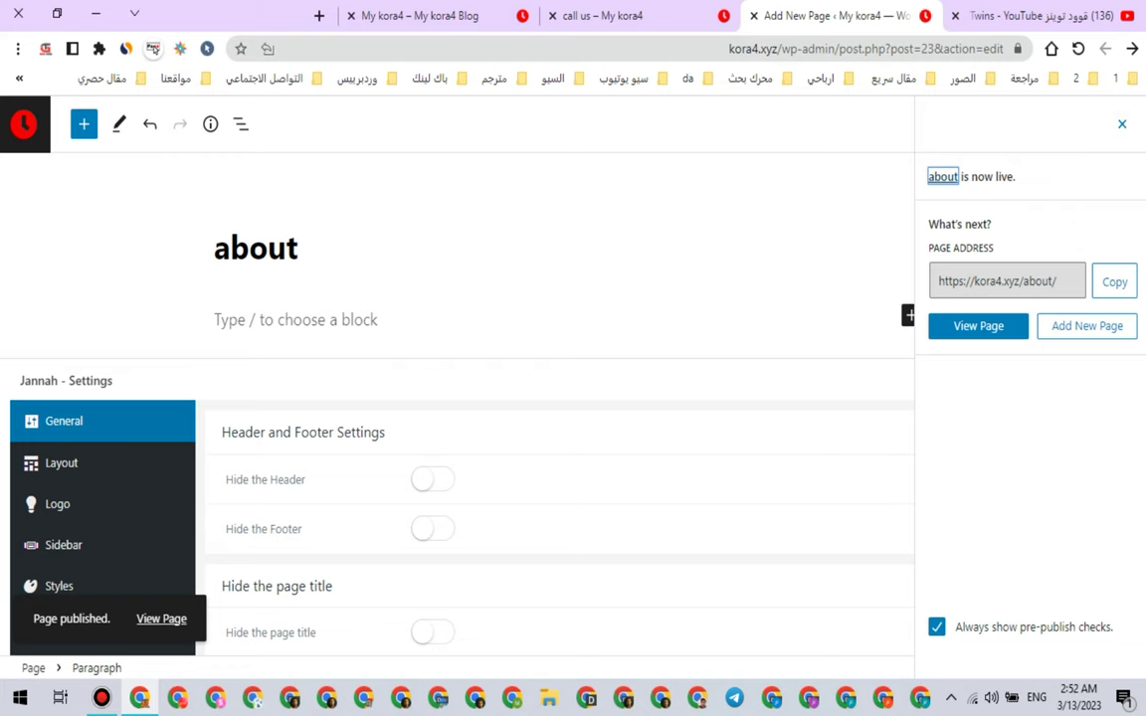
key("Escape")
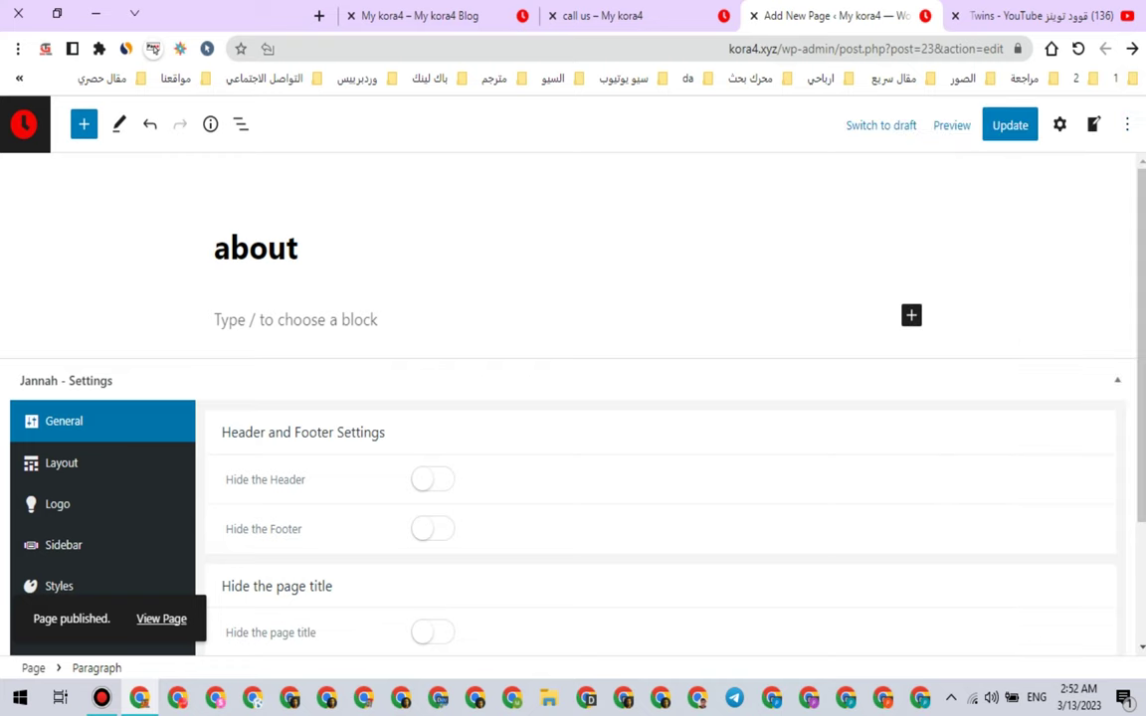
left_click(1132, 48)
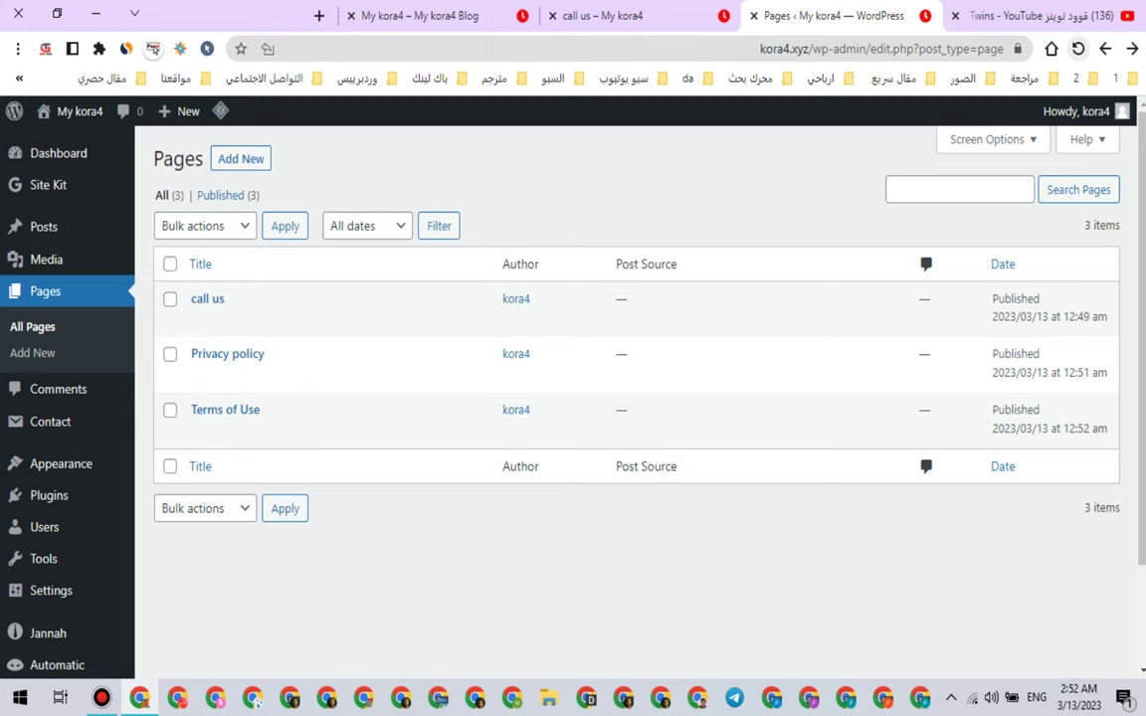
left_click(1079, 48)
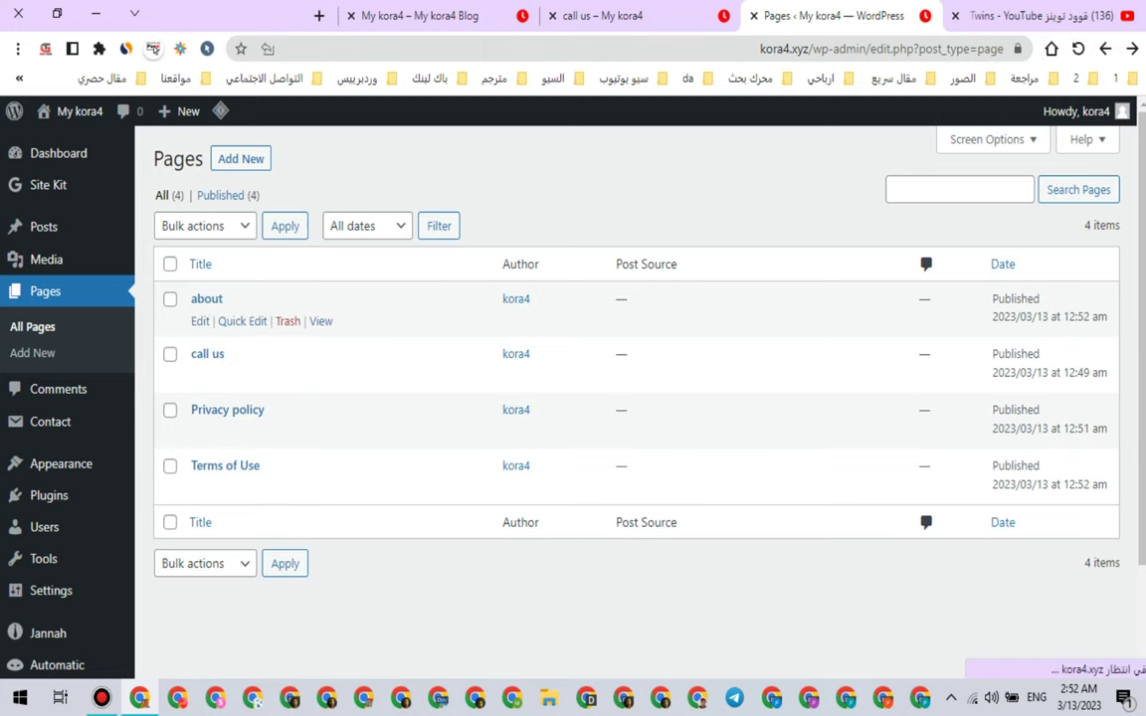
Step: Look over the live site's home page down to its sidebar and footer, and return to the Pages list
left_click(597, 15)
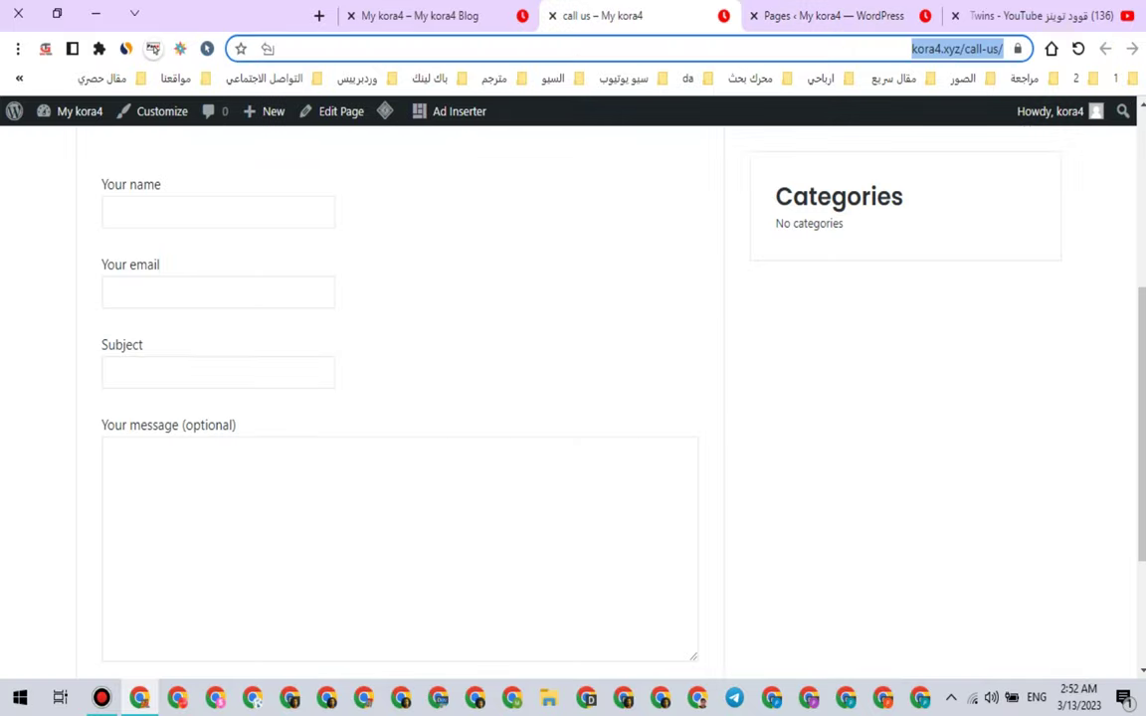
key("F5")
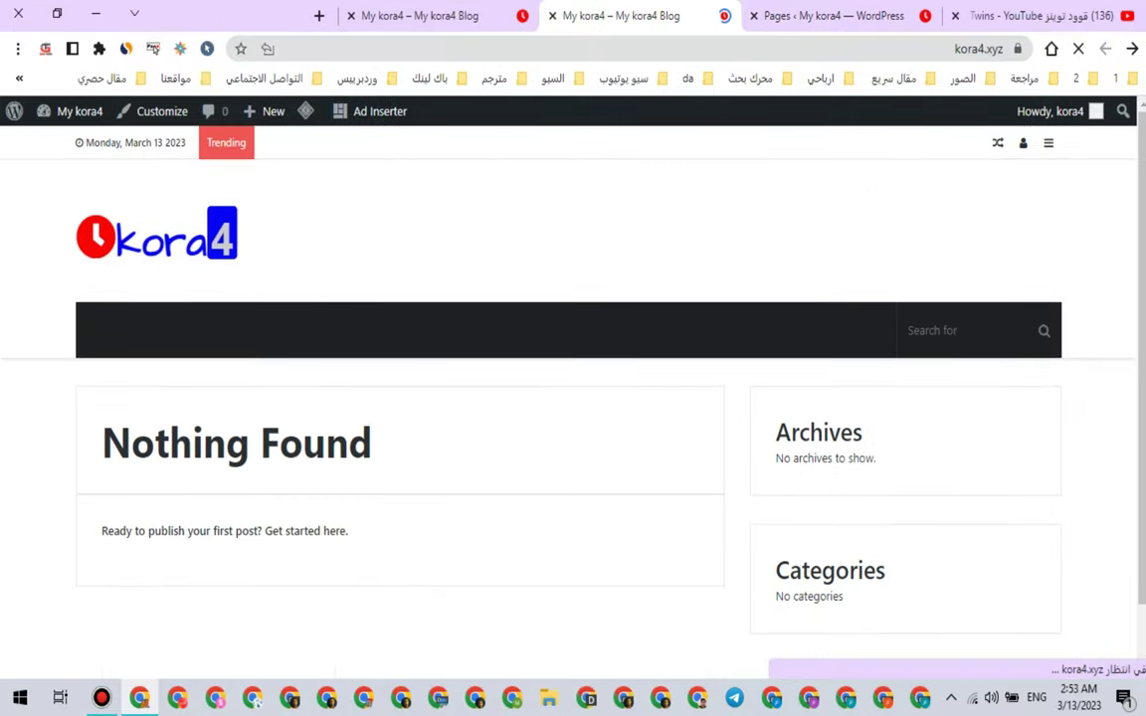
scroll(569, 398, "down", 2)
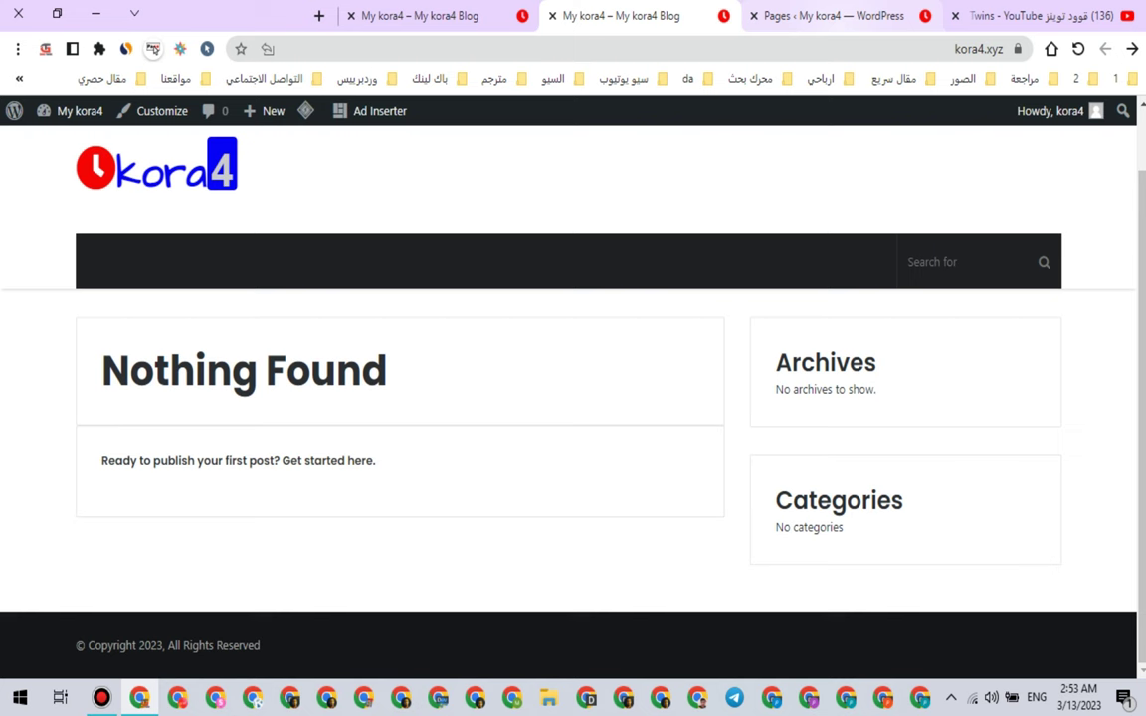
left_click(1042, 16)
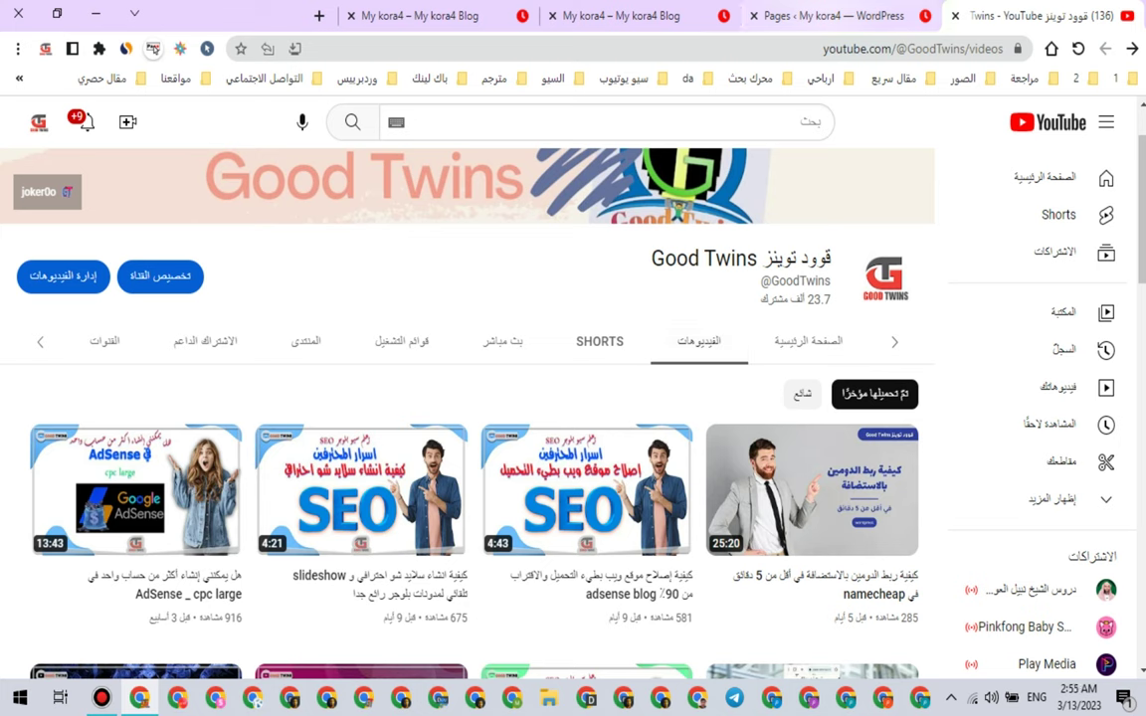
key("ctrl+2")
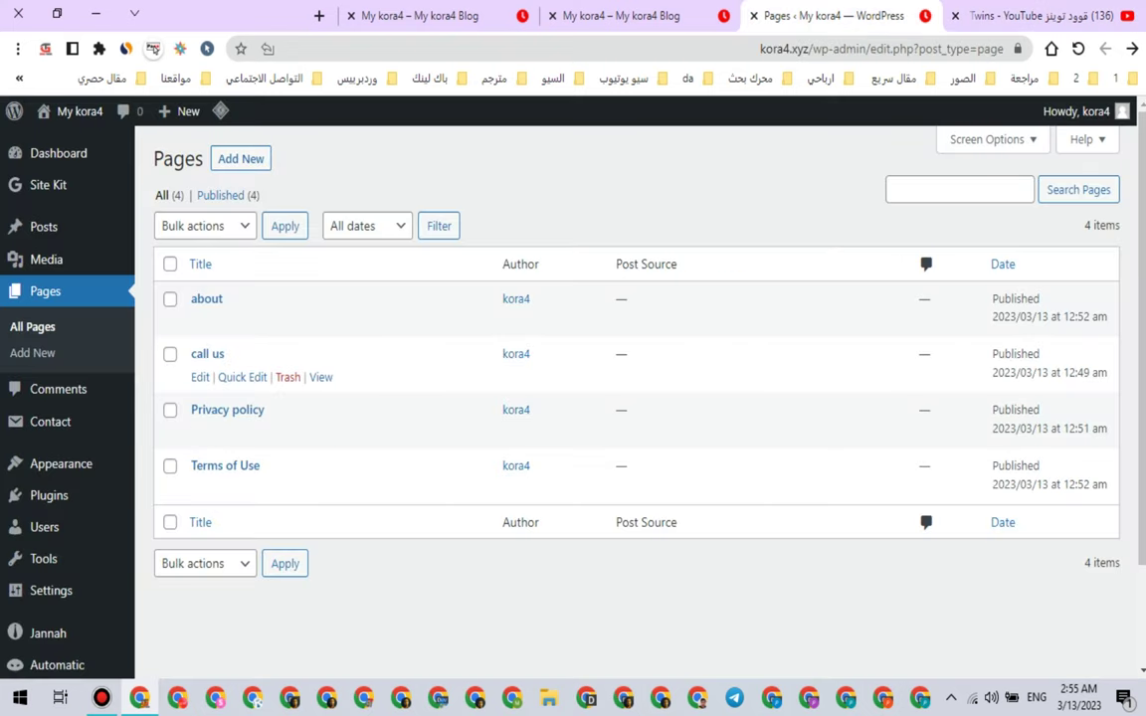
Step: Open the site's Widgets editor and compare its Primary Widget Area with the sidebar on the live home page
scroll(637, 398, "down", 1)
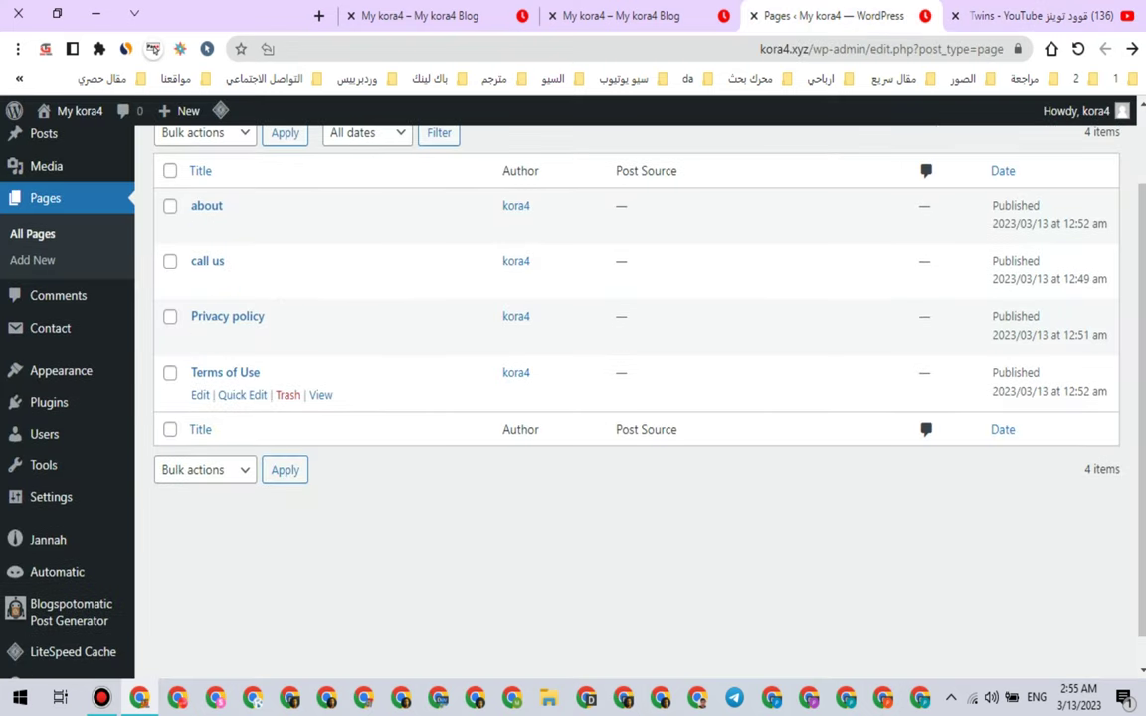
left_click(60, 371)
scroll(44, 434, "down", 2)
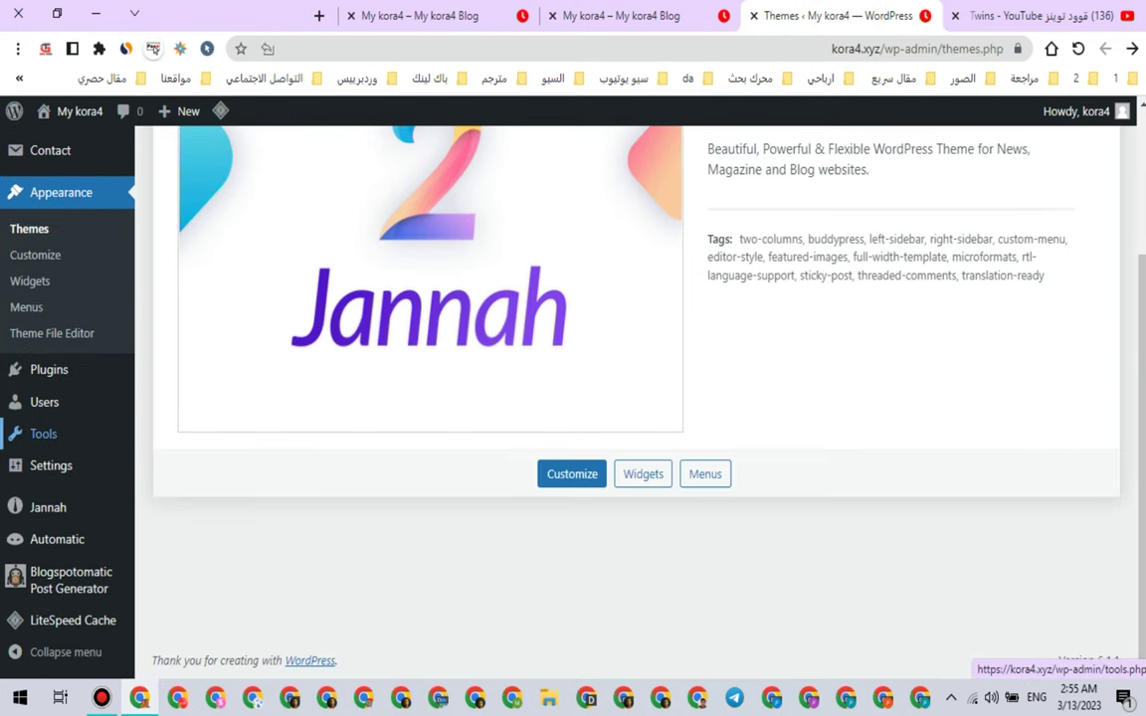
left_click(30, 280)
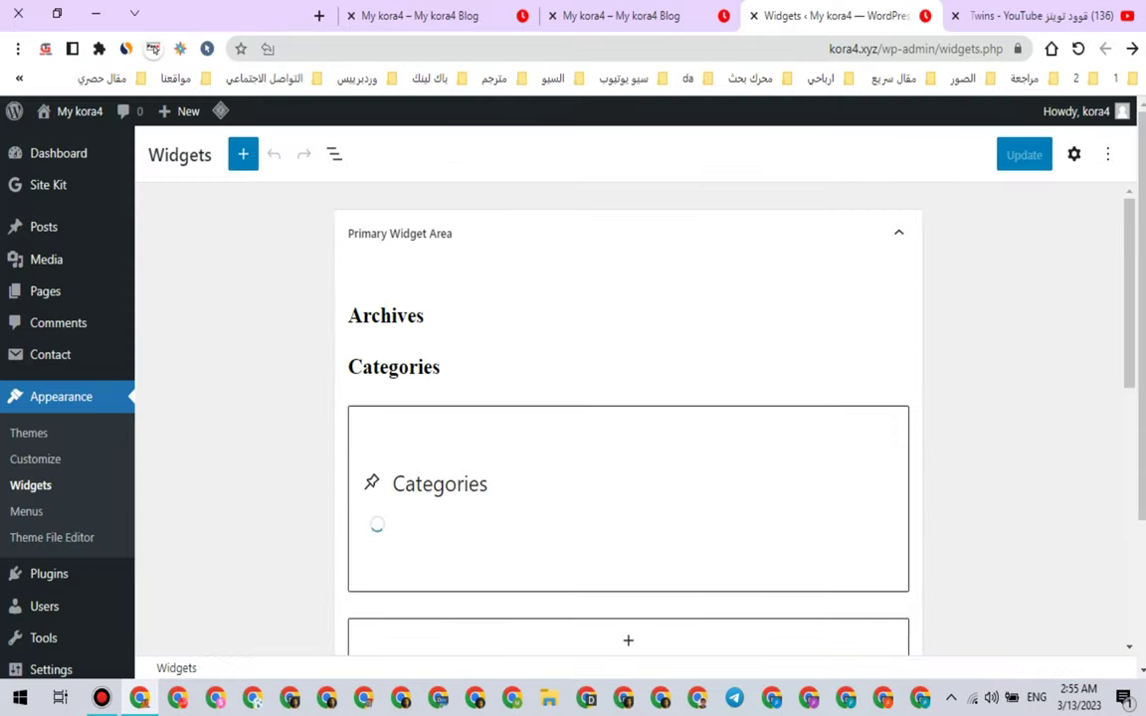
left_click(622, 16)
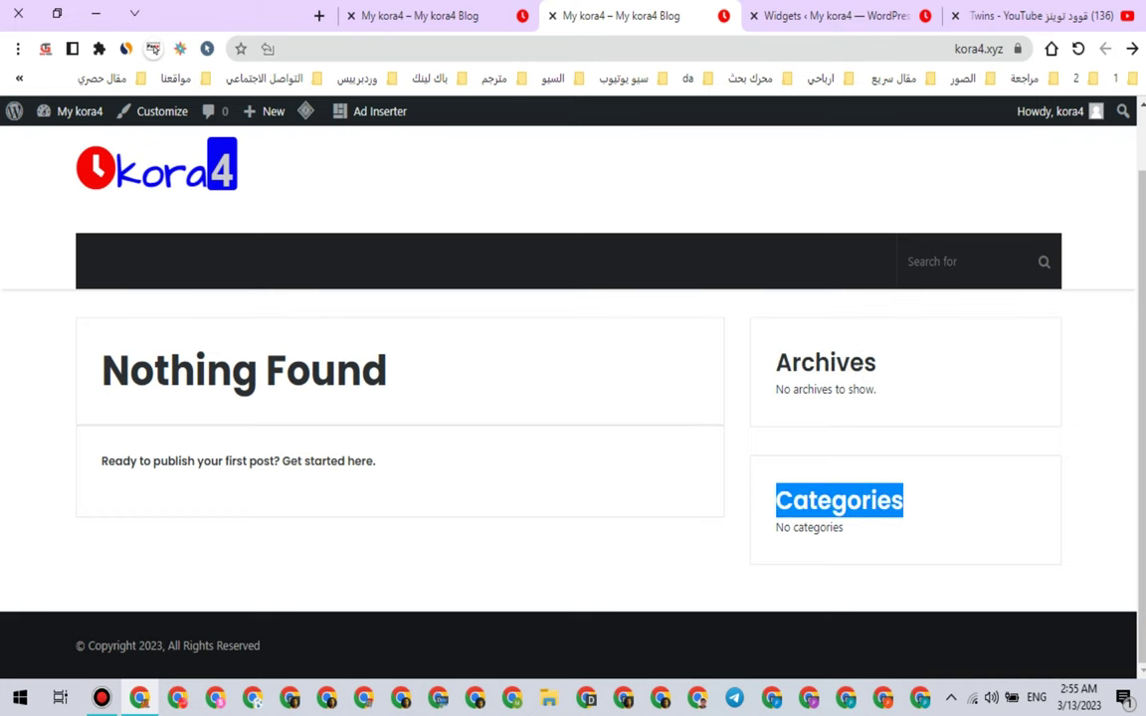
key("ctrl+Tab")
Step: Add a Page List block below Categories in the Primary Widget Area
scroll(628, 418, "down", 1)
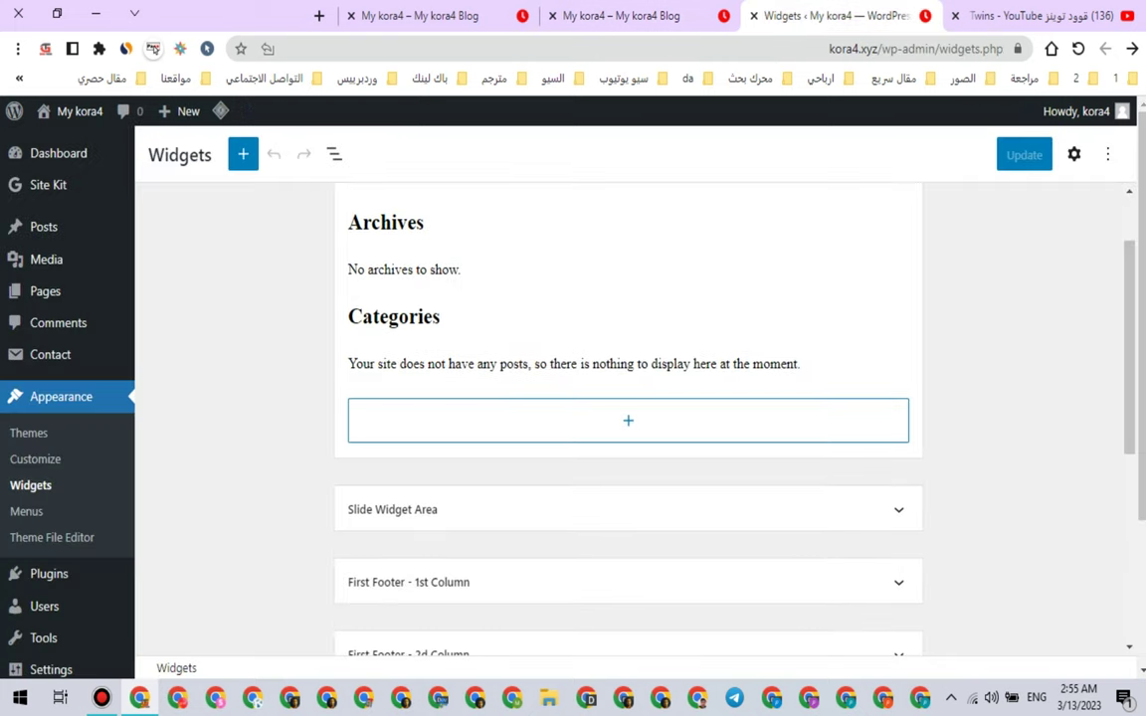
scroll(628, 420, "down", 2)
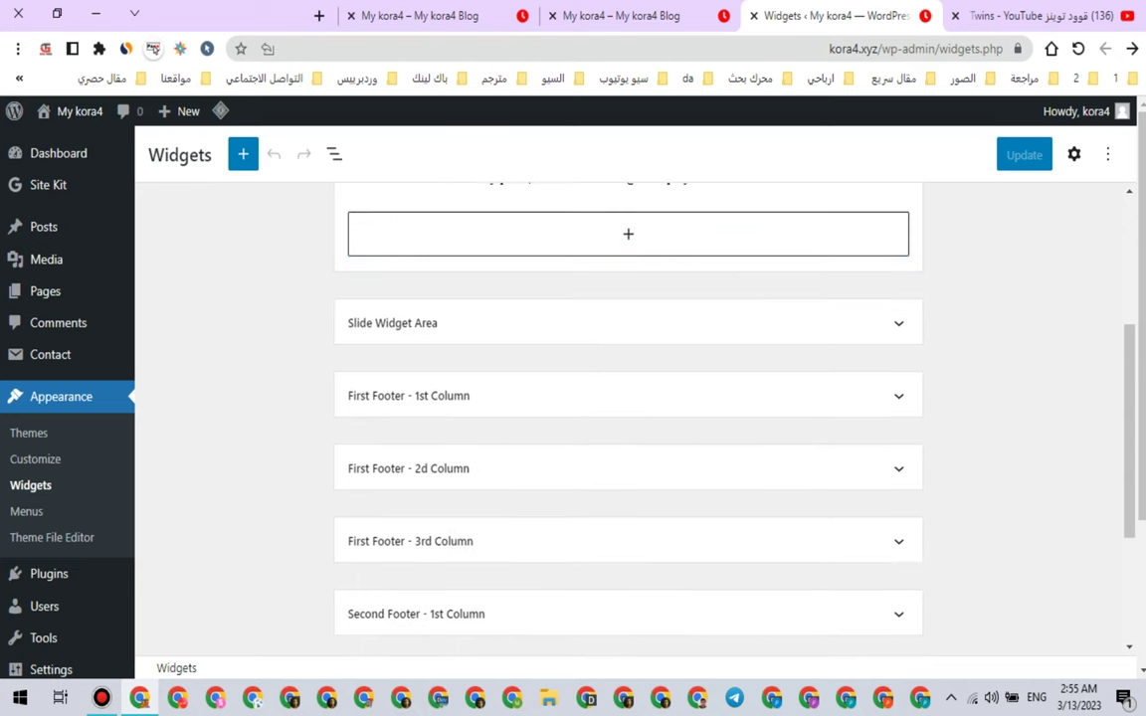
scroll(627, 327, "up", 1)
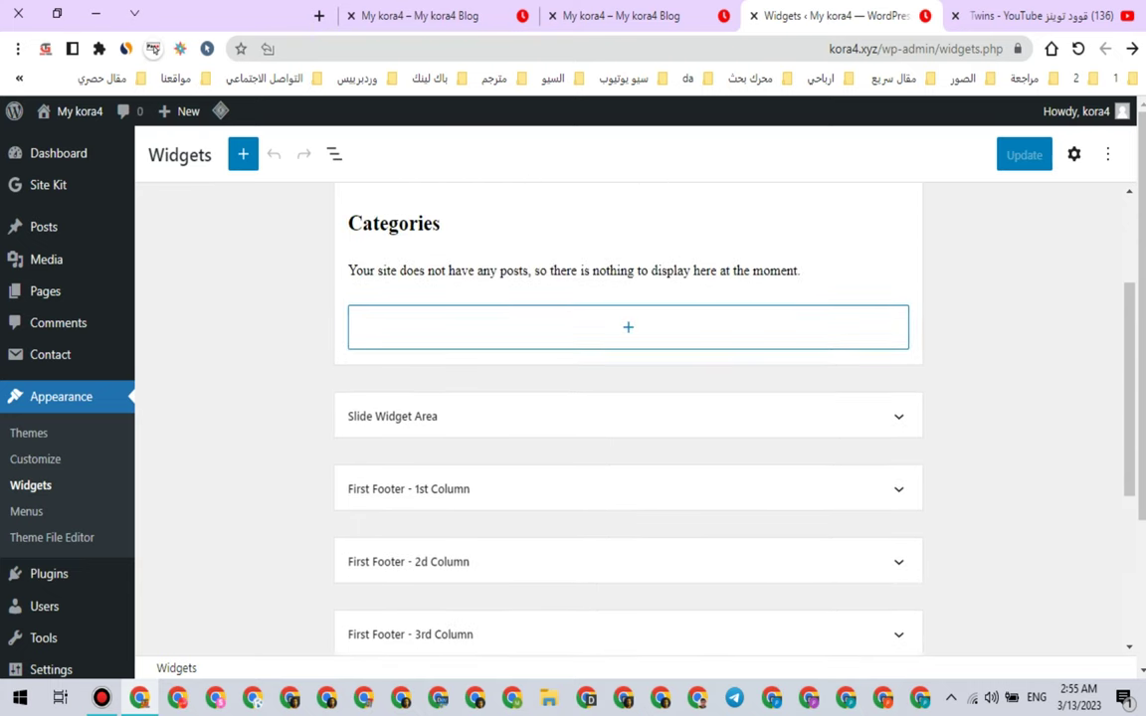
left_click(627, 327)
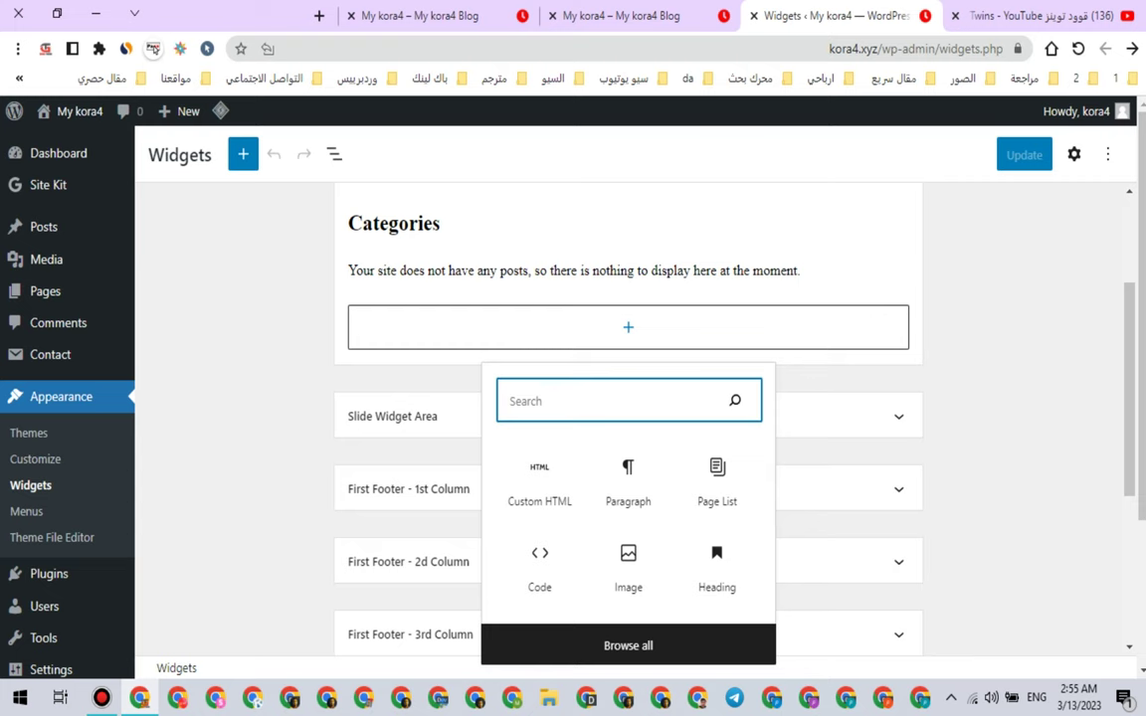
left_click(627, 646)
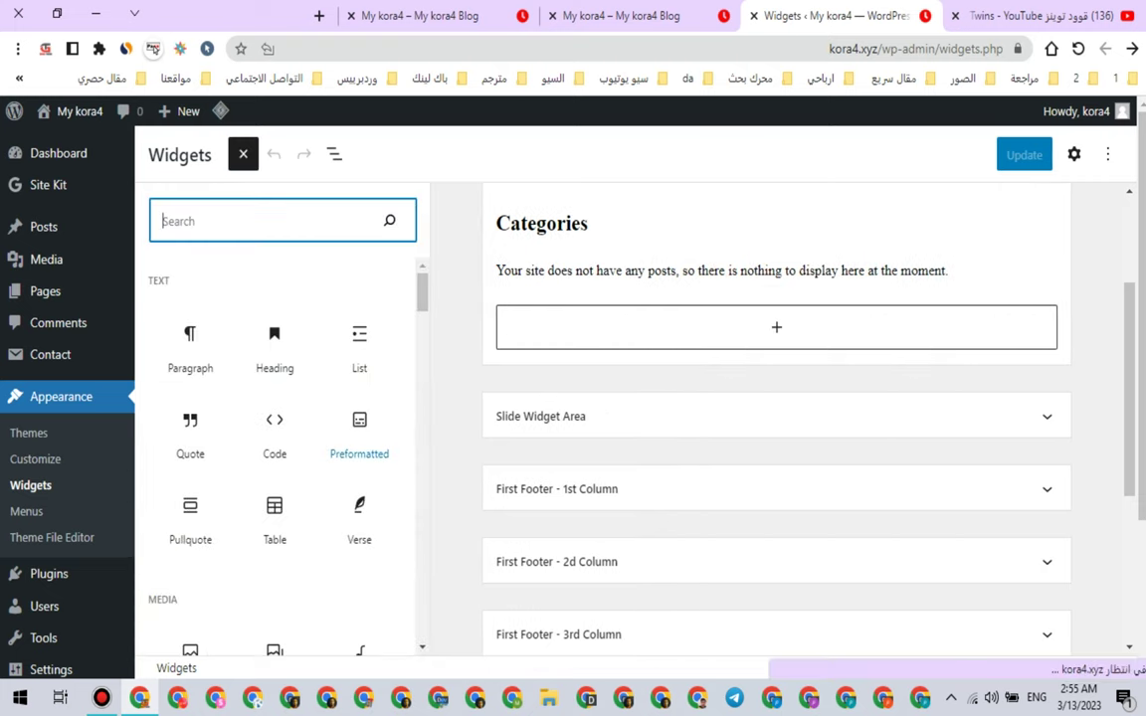
scroll(274, 418, "down", 4)
scroll(275, 418, "down", 5)
scroll(190, 557, "down", 2)
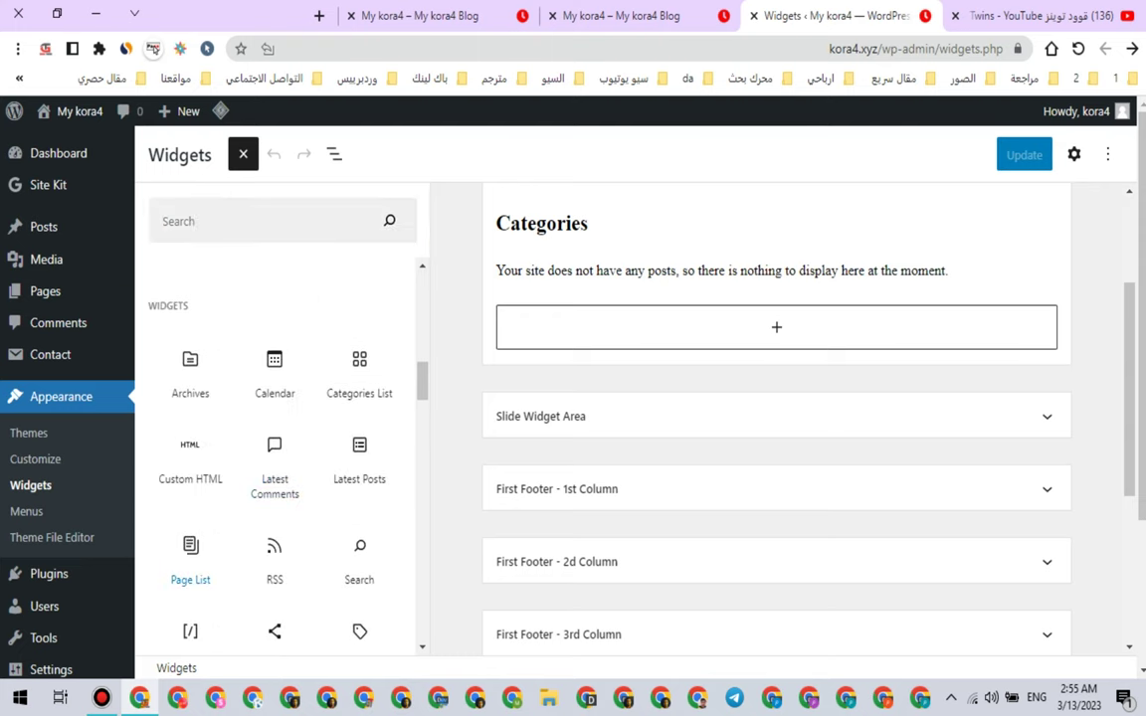
left_click(190, 559)
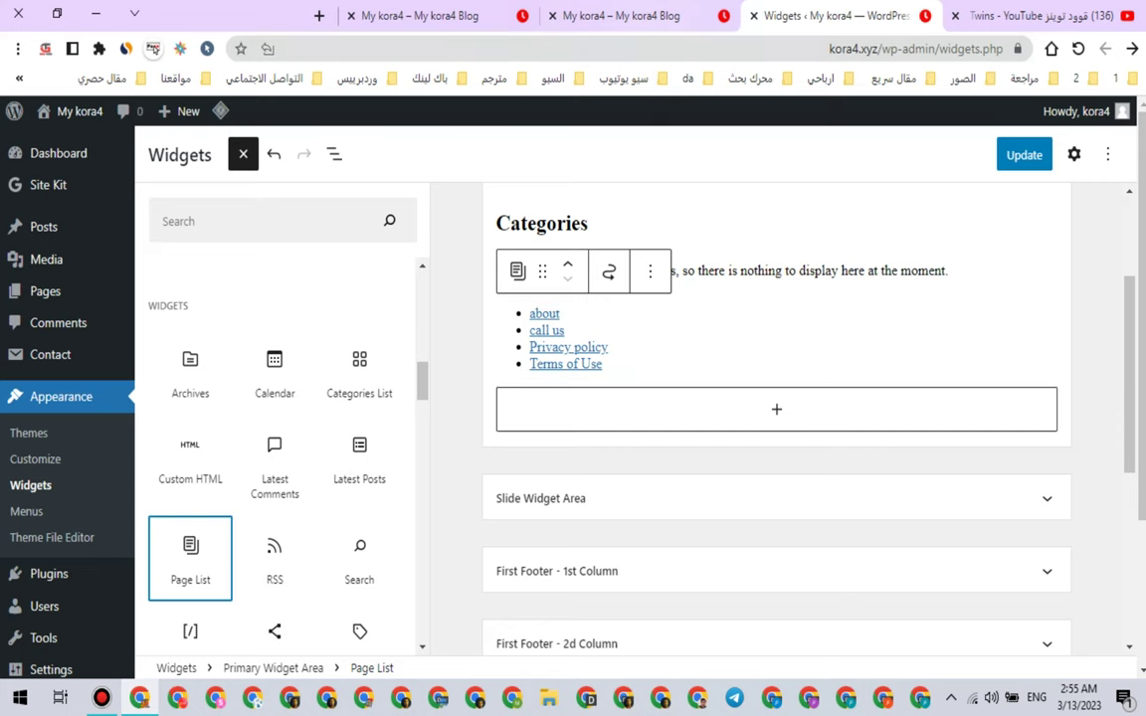
Step: Recheck the live sidebar and the available widget blocks, and save the updated widget areas
left_click(621, 16)
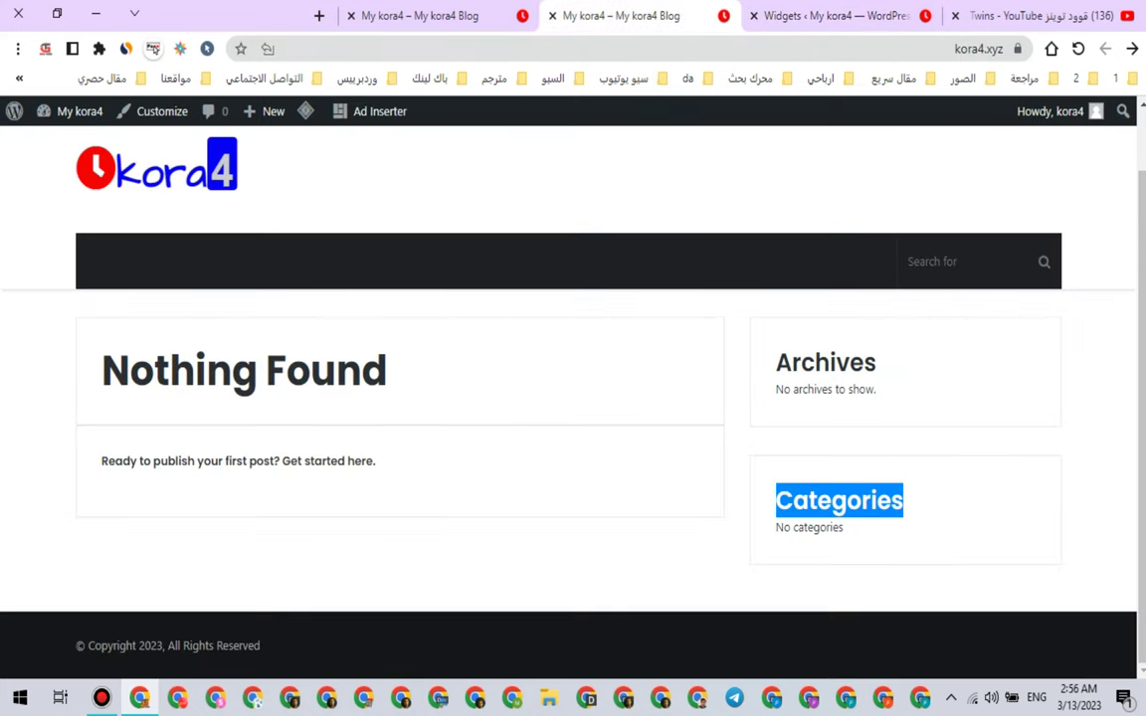
key("ctrl+shift+Tab")
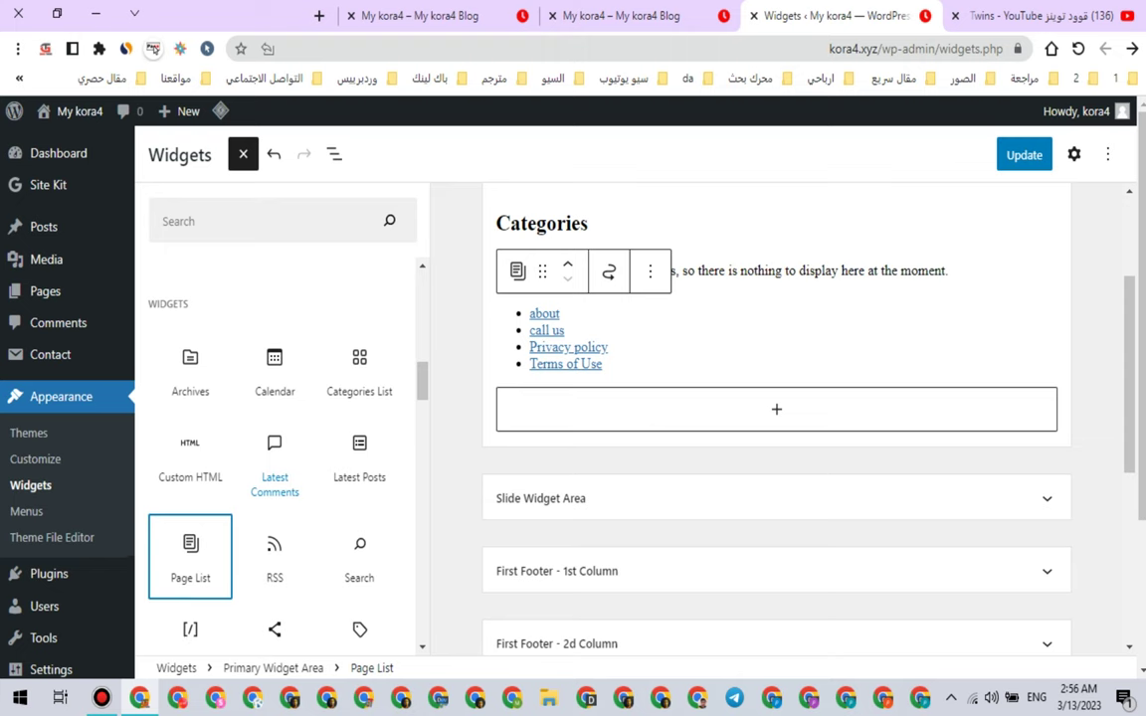
scroll(274, 477, "down", 1)
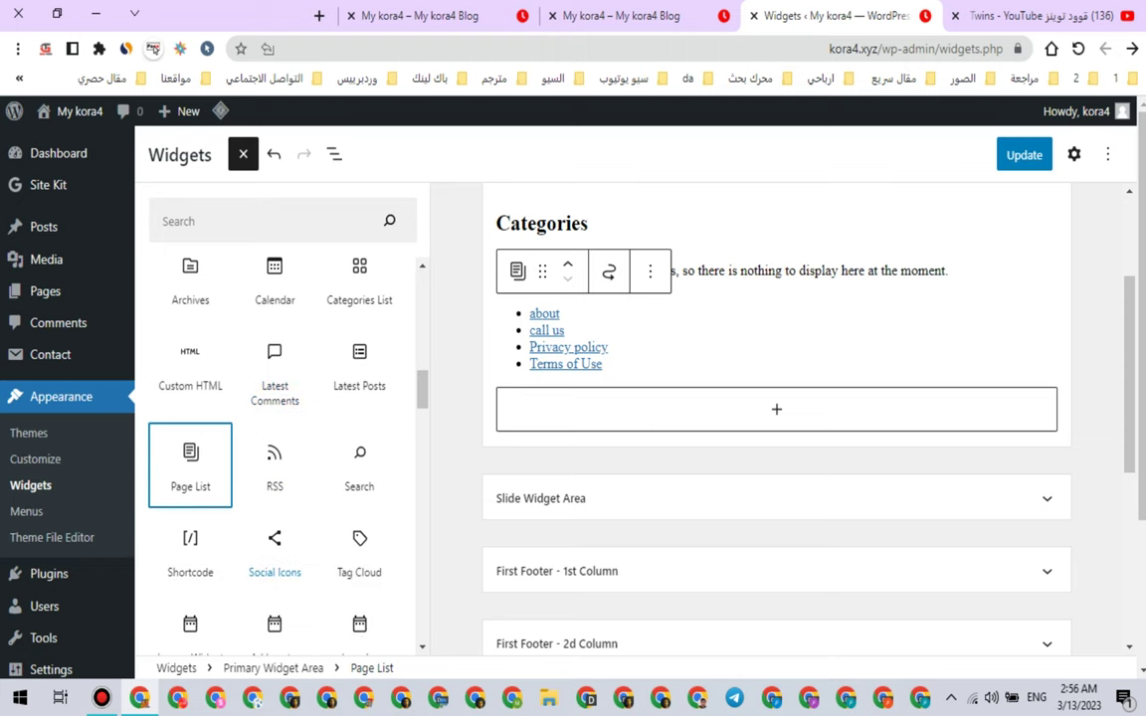
scroll(275, 557, "up", 2)
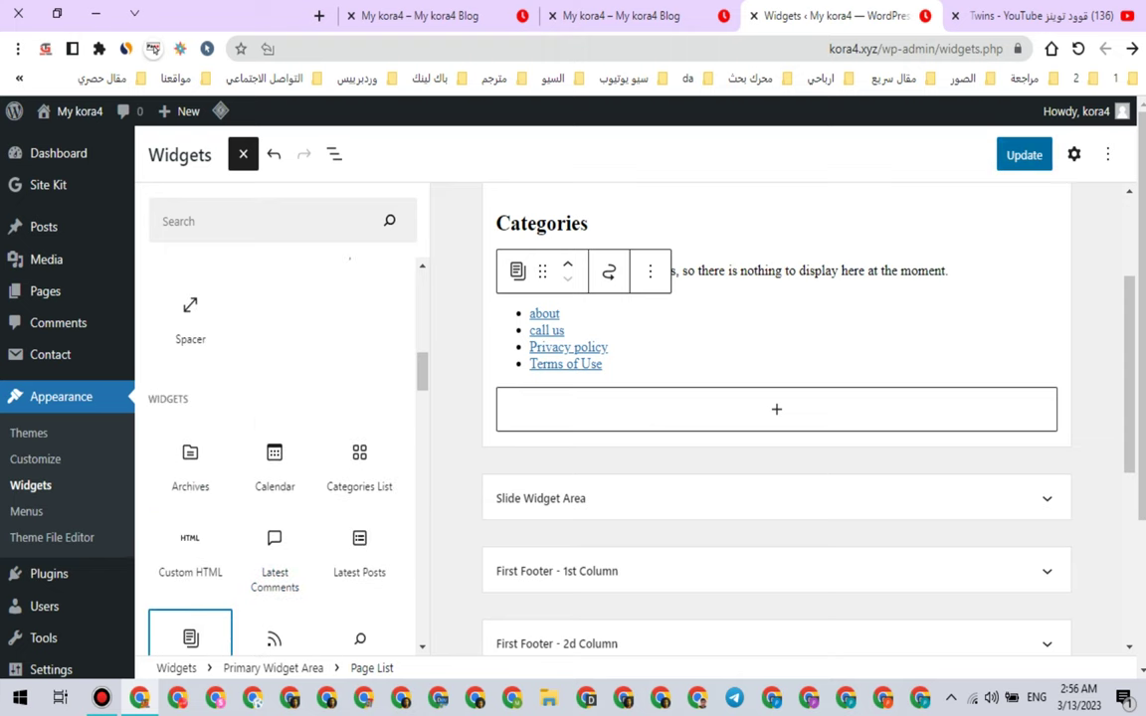
left_click(1023, 155)
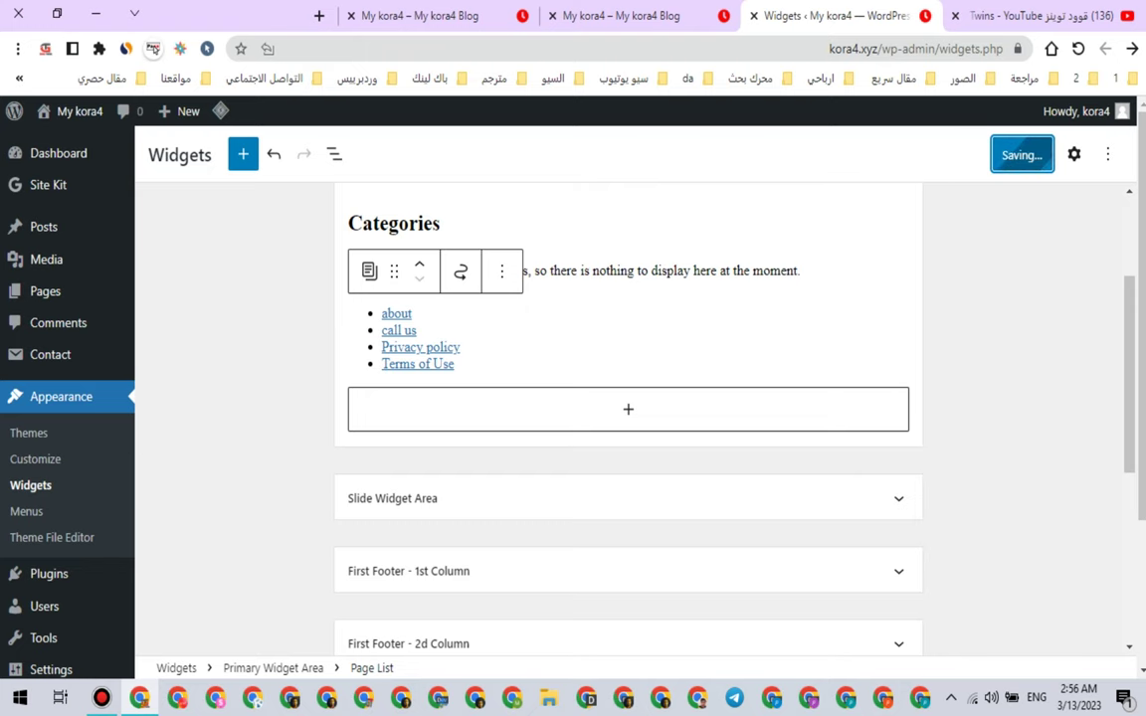
Step: Reload the live home page and check the page links in its sidebar
left_click(637, 16)
left_click(1079, 48)
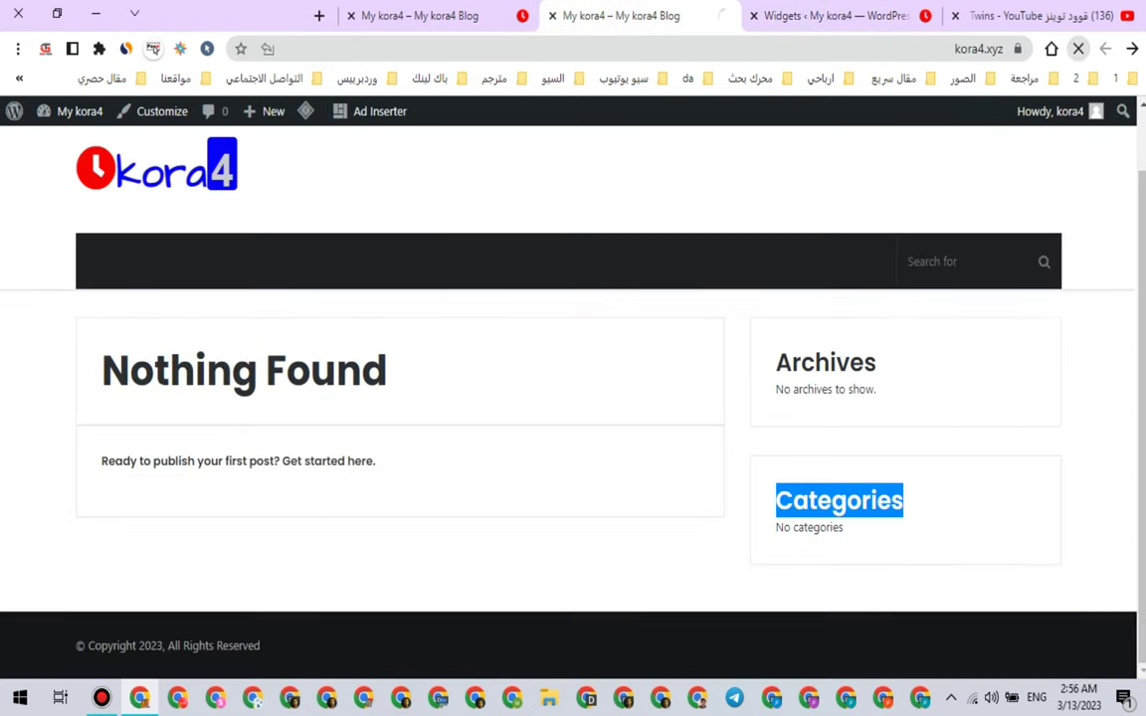
scroll(573, 398, "down", 1)
scroll(807, 527, "down", 2)
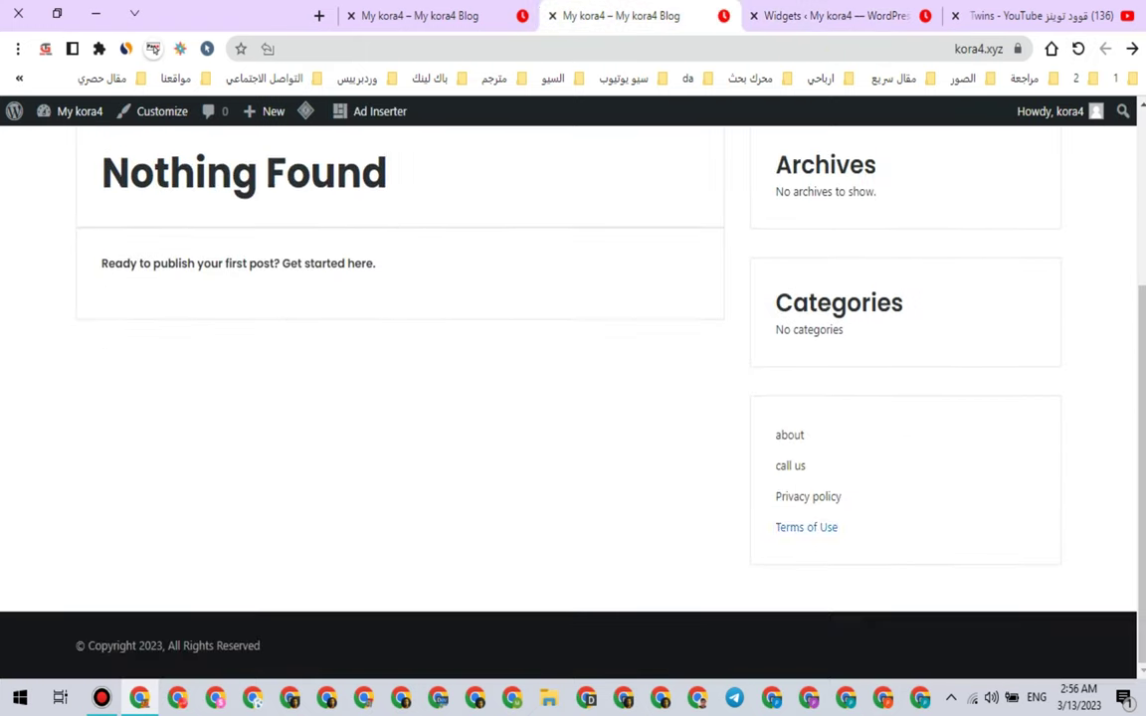
Step: Open the call us and Privacy policy pages from the sidebar links and look through their content
left_click(789, 466)
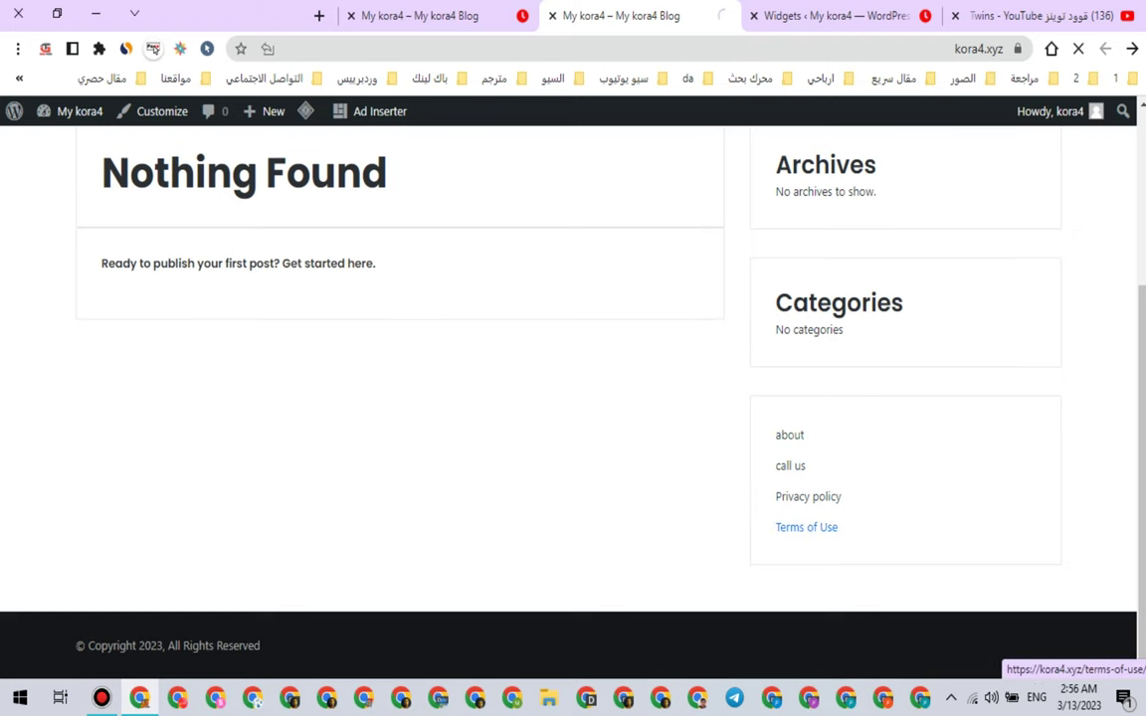
scroll(808, 298, "down", 2)
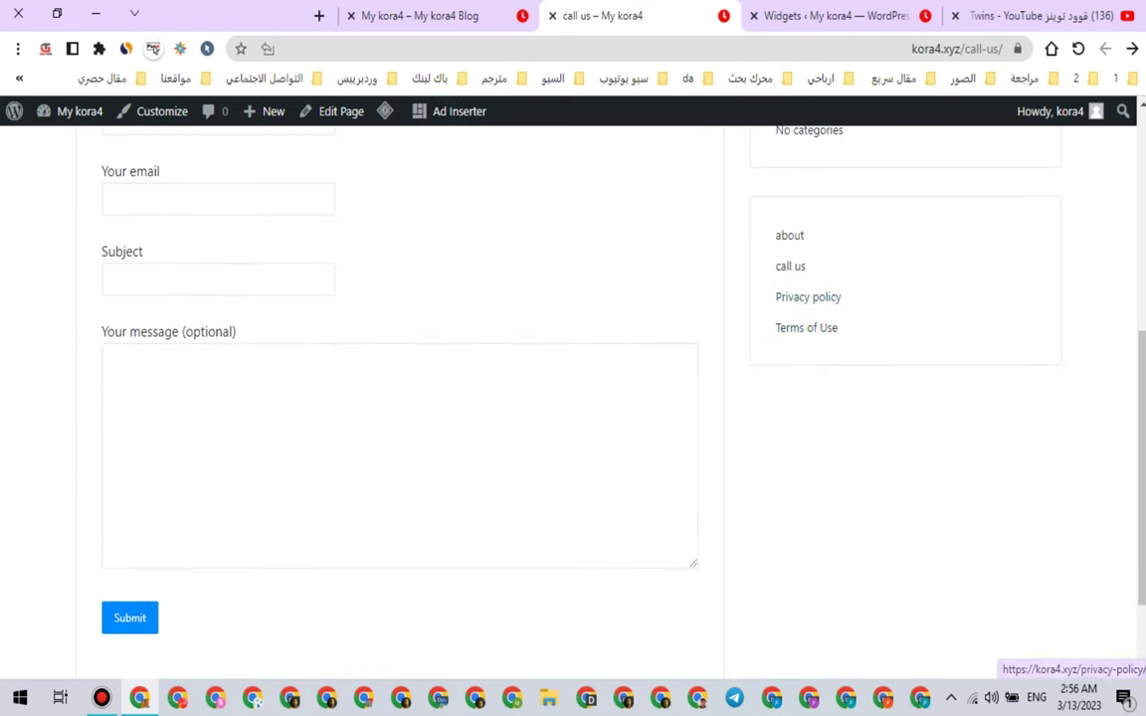
left_click(807, 297)
scroll(796, 329, "down", 5)
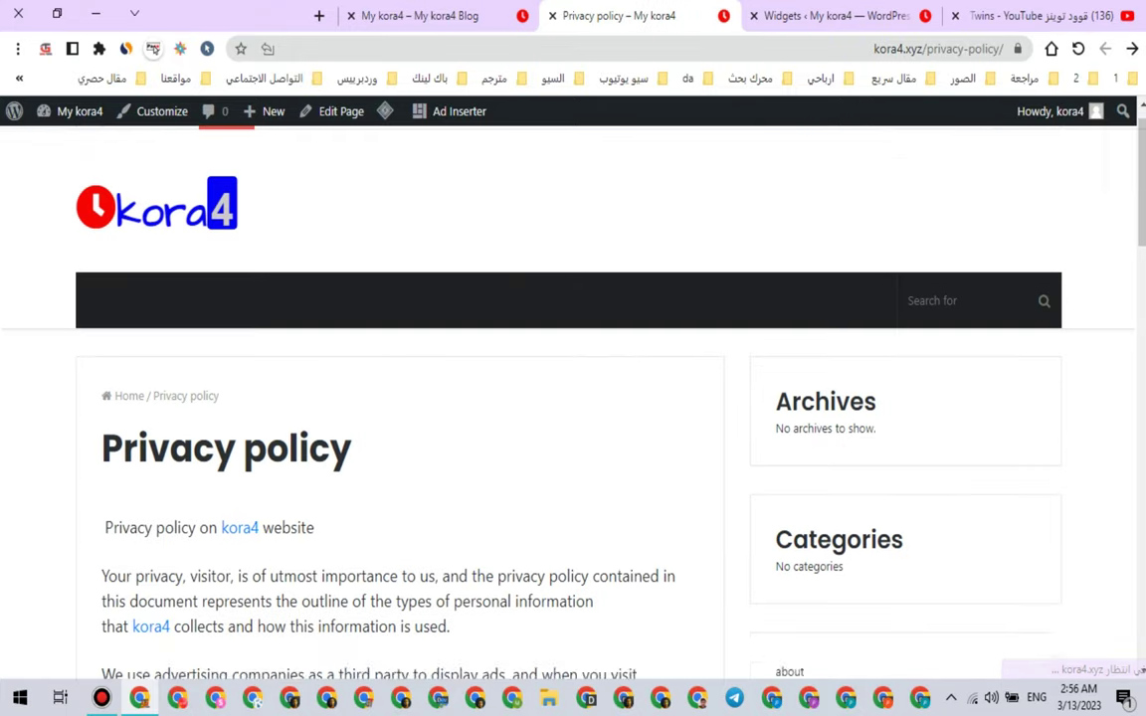
scroll(515, 357, "down", 15)
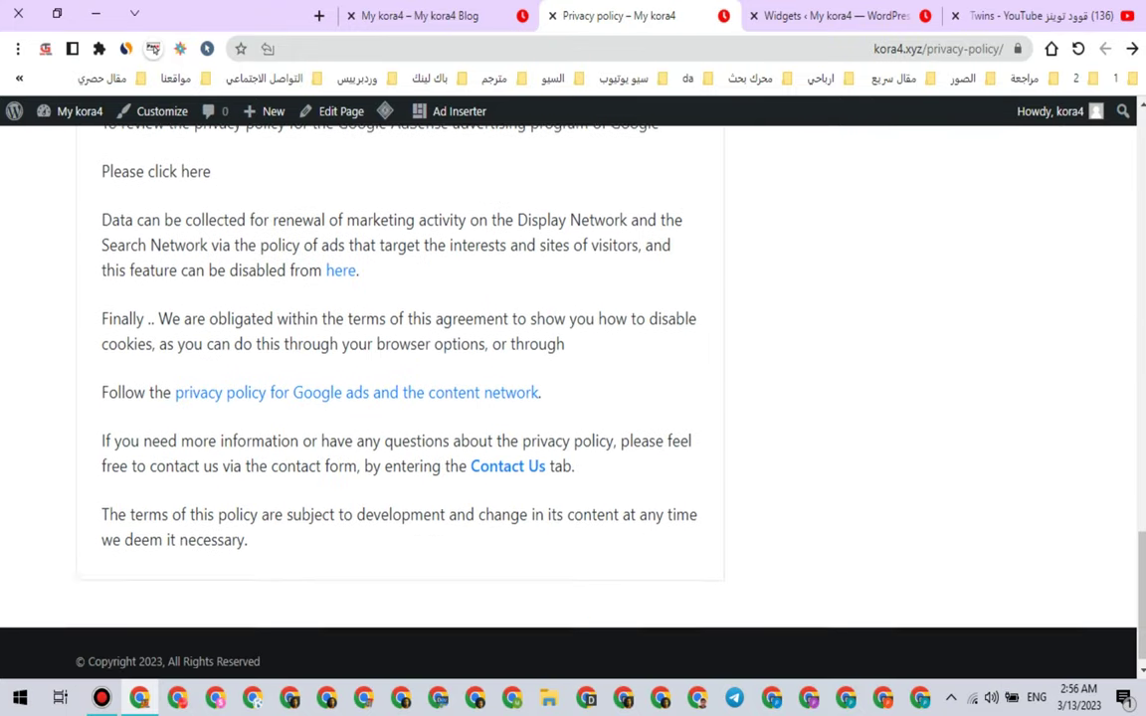
scroll(515, 357, "up", 15)
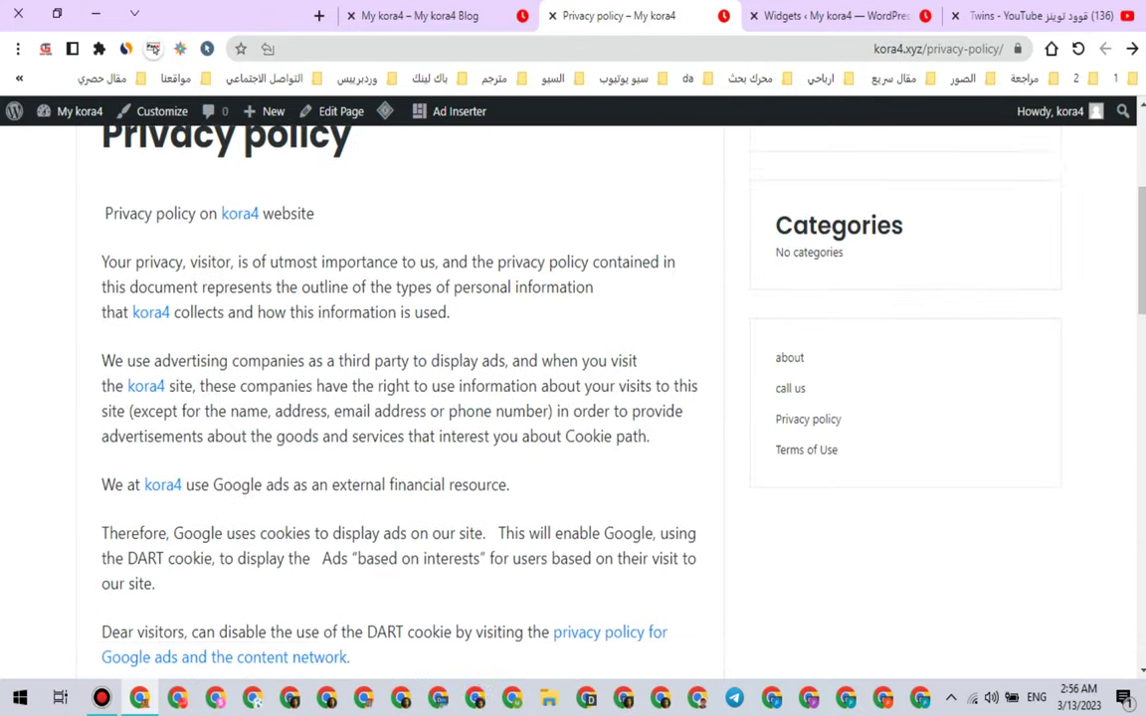
Step: Open the Terms of Use page from the sidebar links and look through its content
scroll(806, 444, "down", 1)
left_click(806, 445)
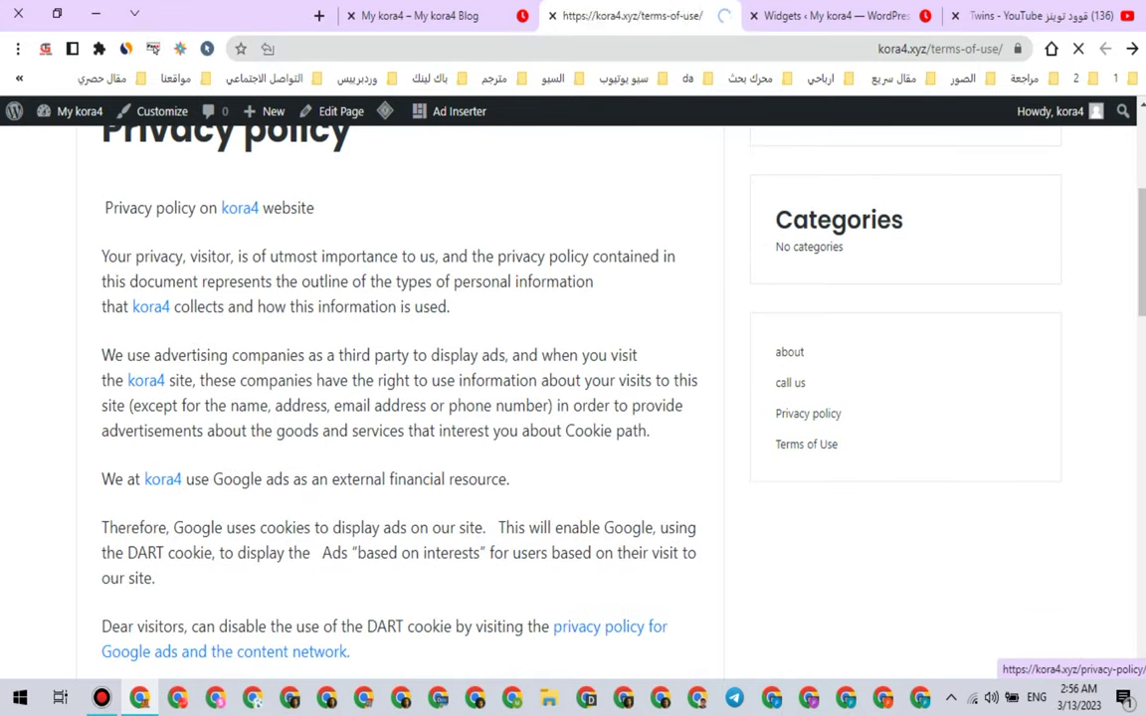
scroll(806, 445, "down", 15)
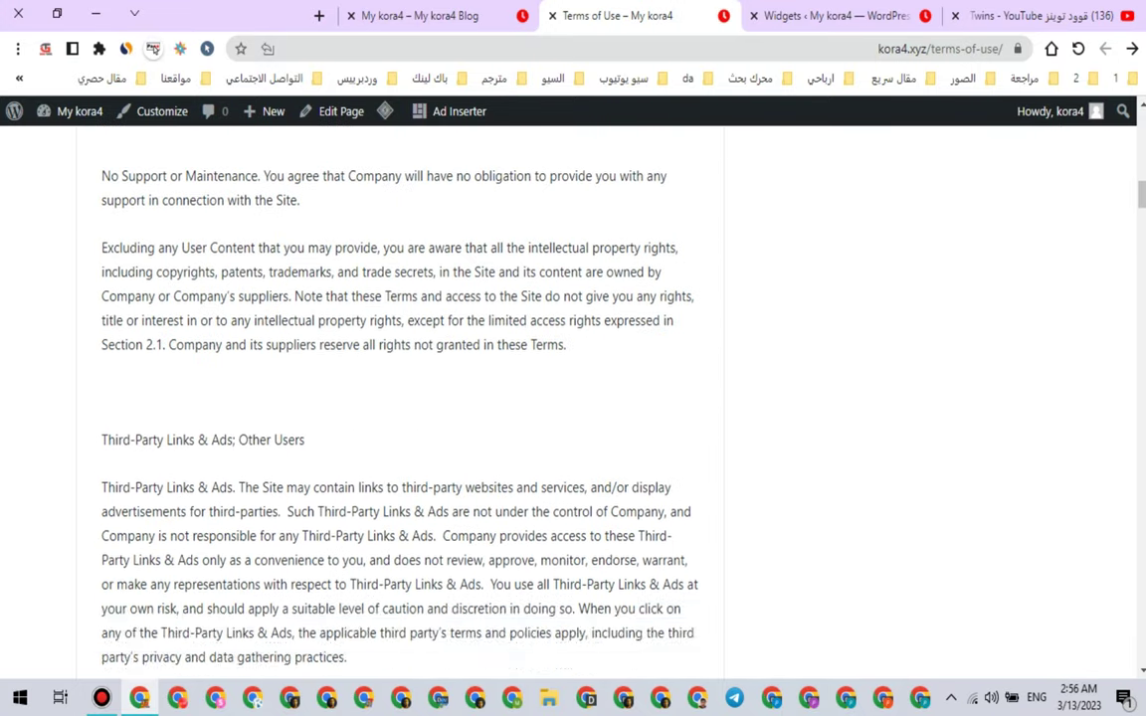
scroll(806, 445, "down", 3)
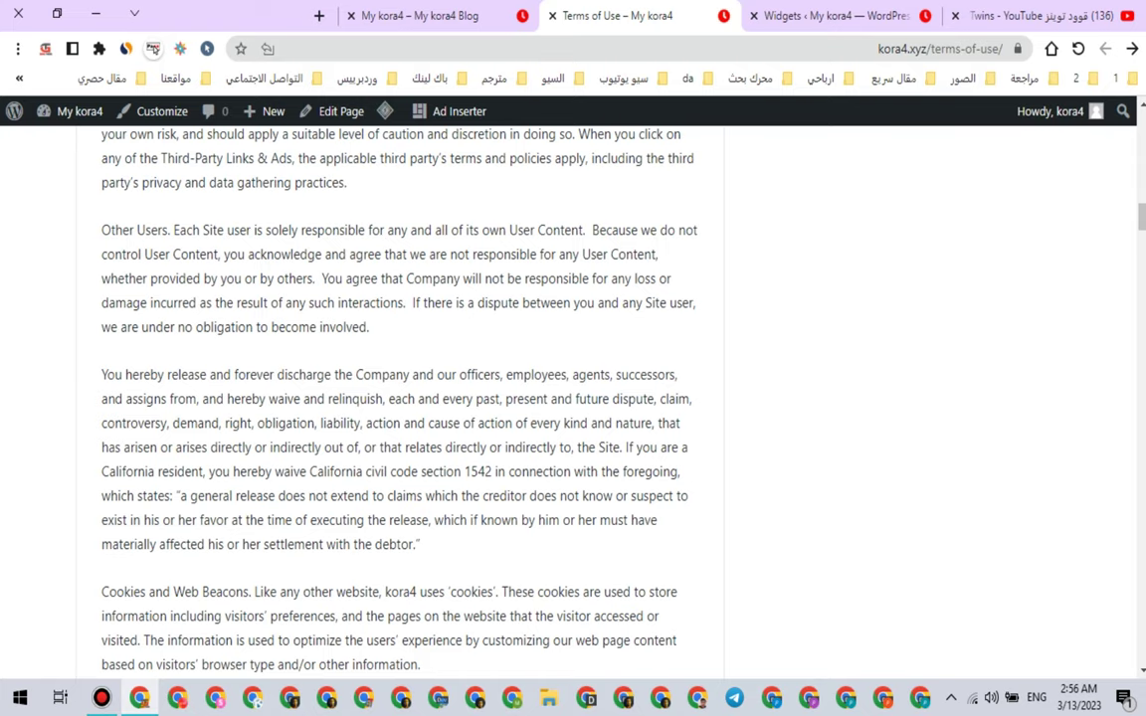
scroll(398, 398, "up", 15)
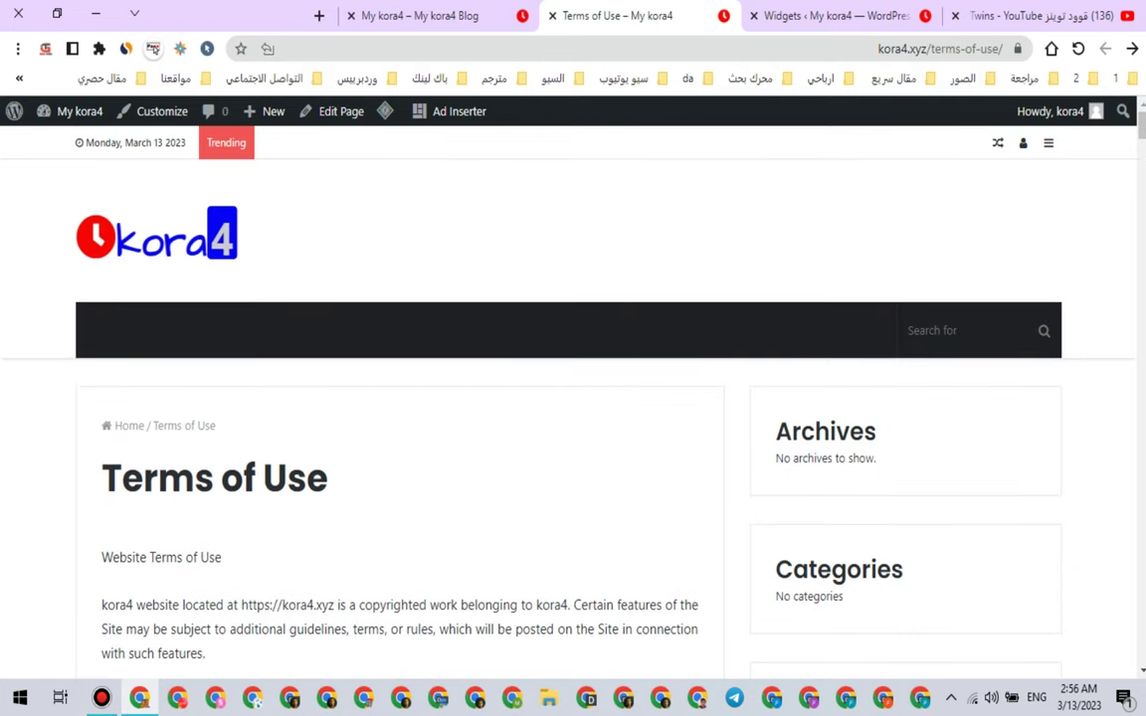
Step: Recheck the page links in the sidebar of the Terms of Use page and return to the live home page
left_click(1035, 15)
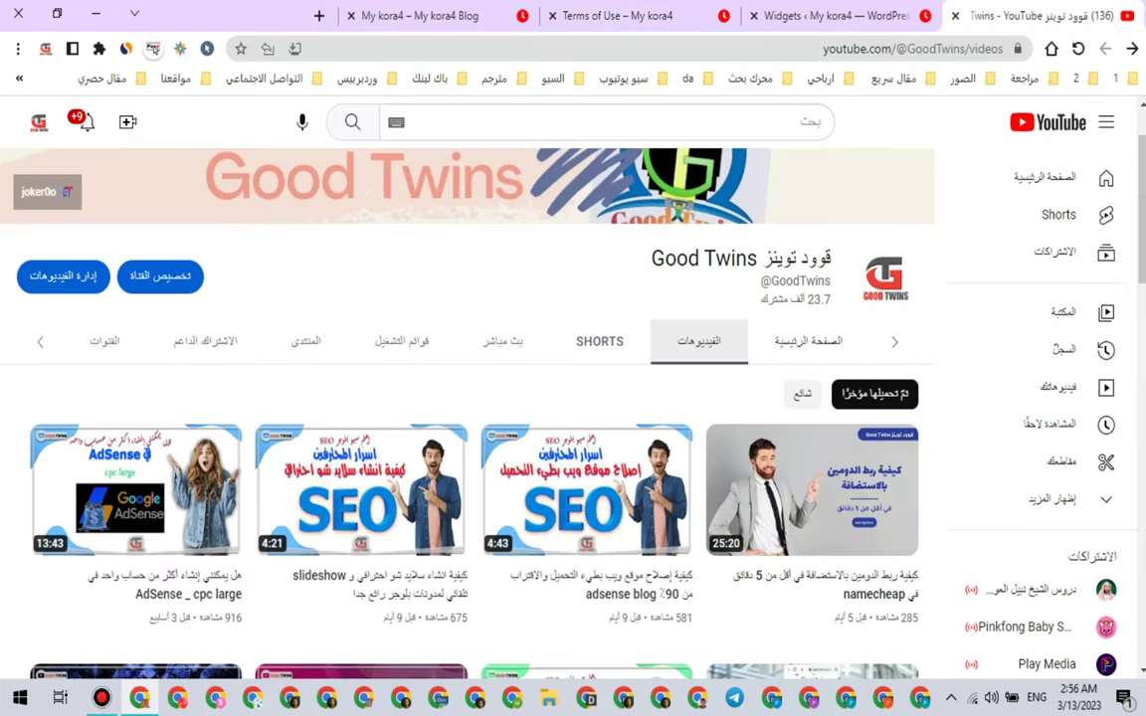
left_click(823, 17)
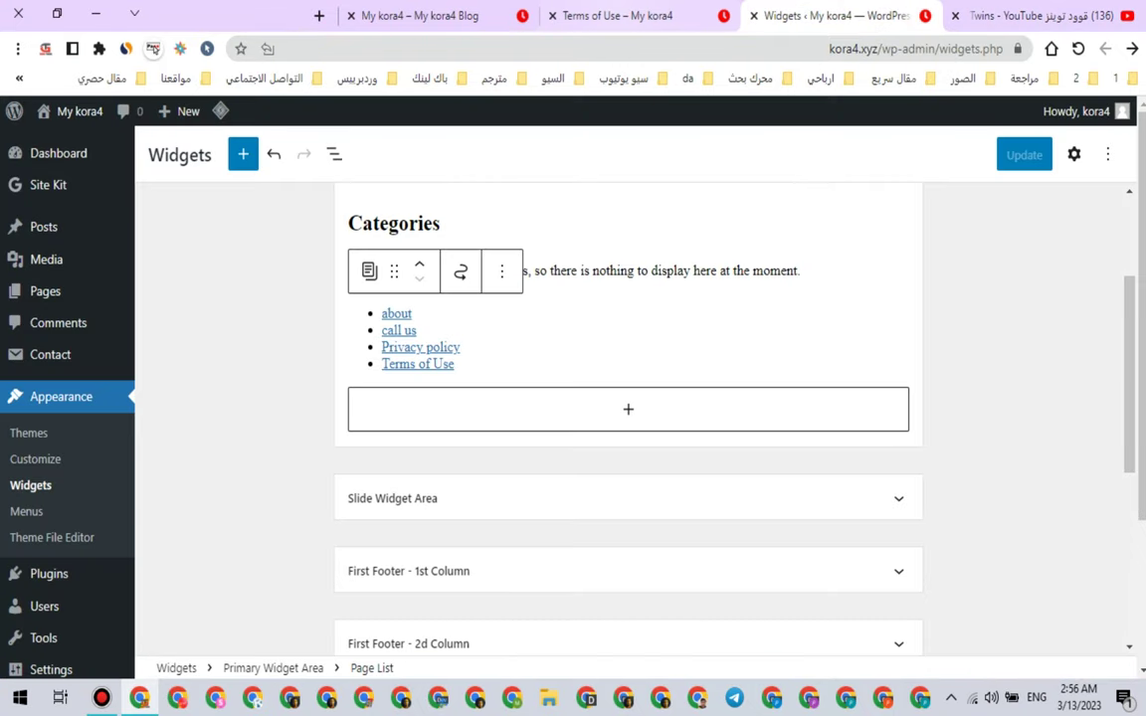
left_click(626, 17)
scroll(573, 398, "down", 3)
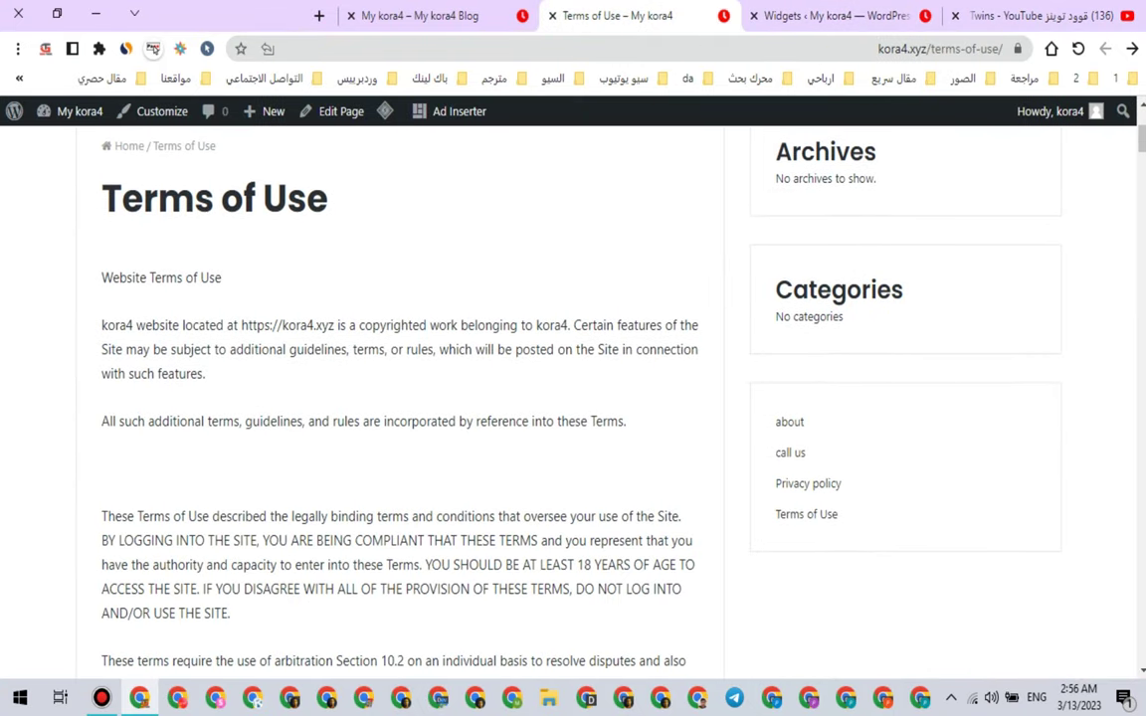
scroll(573, 398, "up", 3)
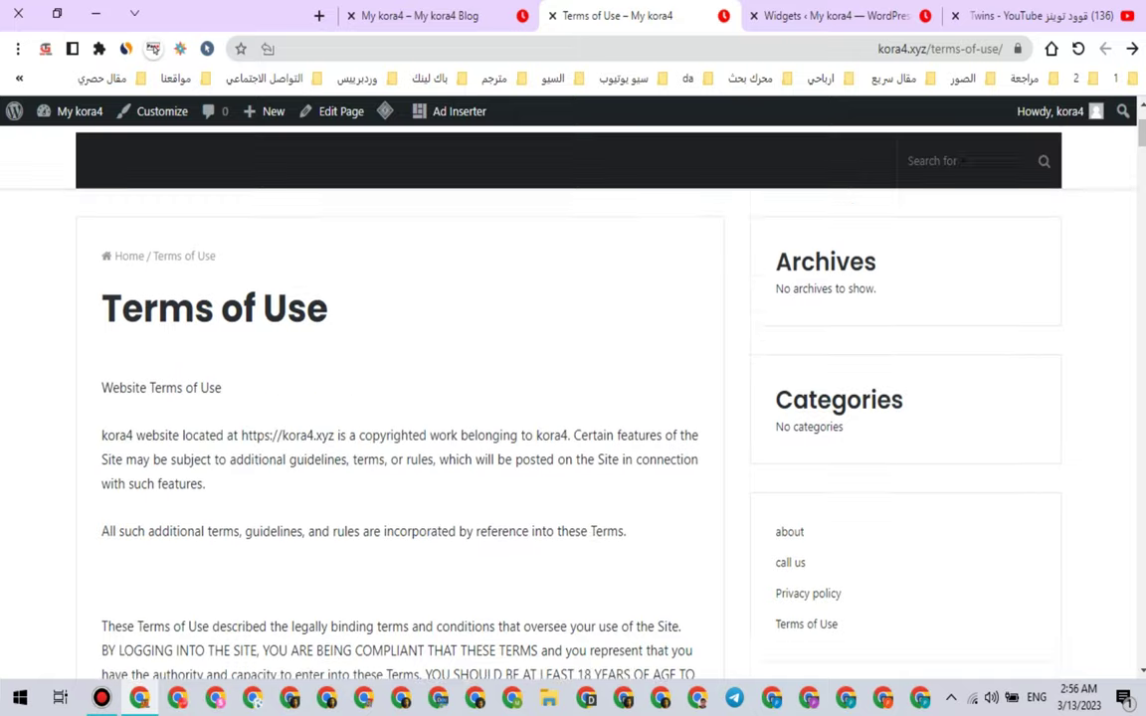
scroll(573, 398, "down", 3)
scroll(574, 397, "up", 3)
key("F5")
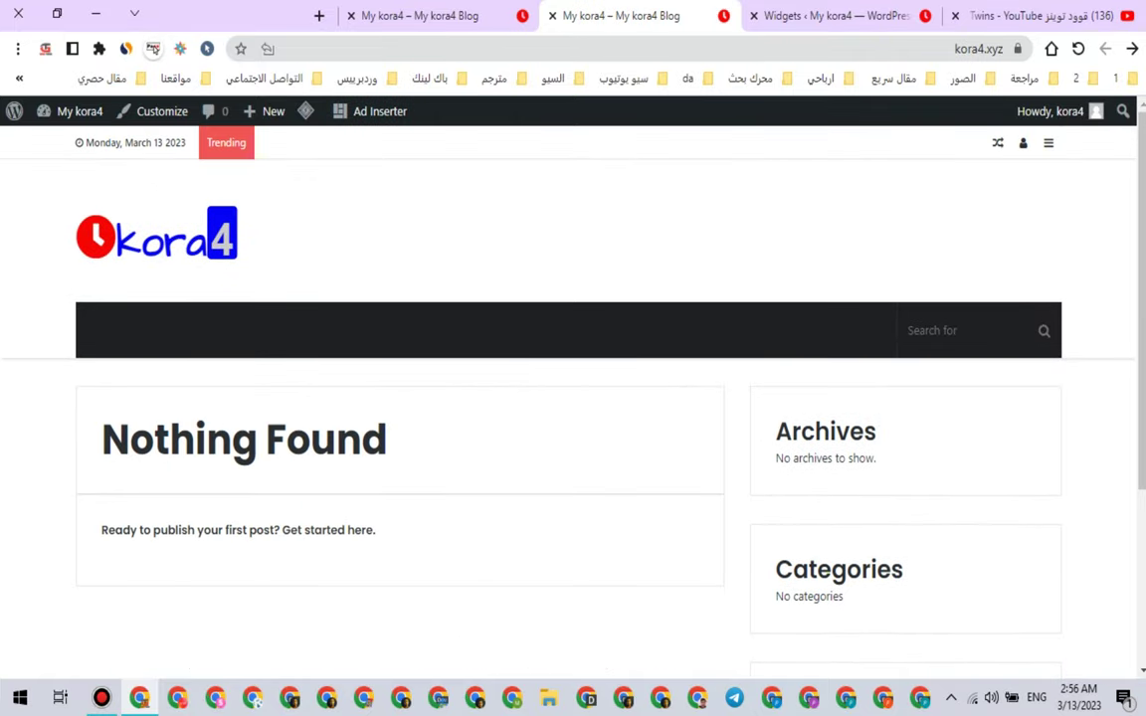
Step: Open the list of all posts in the WordPress dashboard and compare it with the live home page
key("ctrl+shift+Tab")
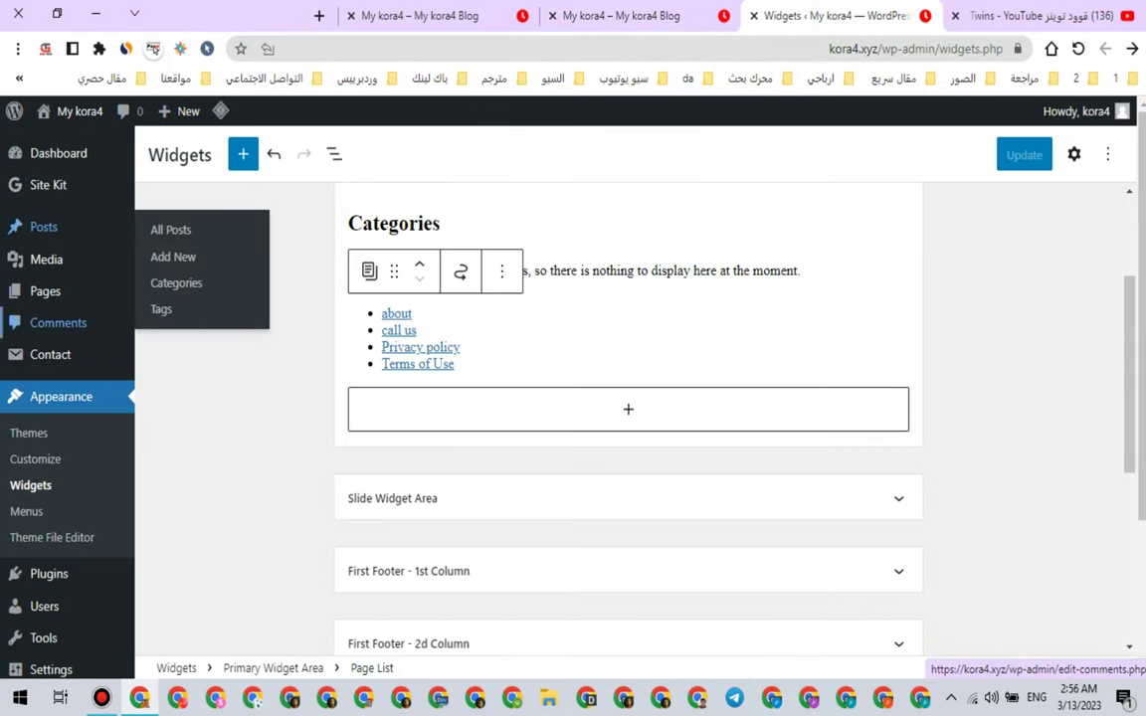
left_click(44, 227)
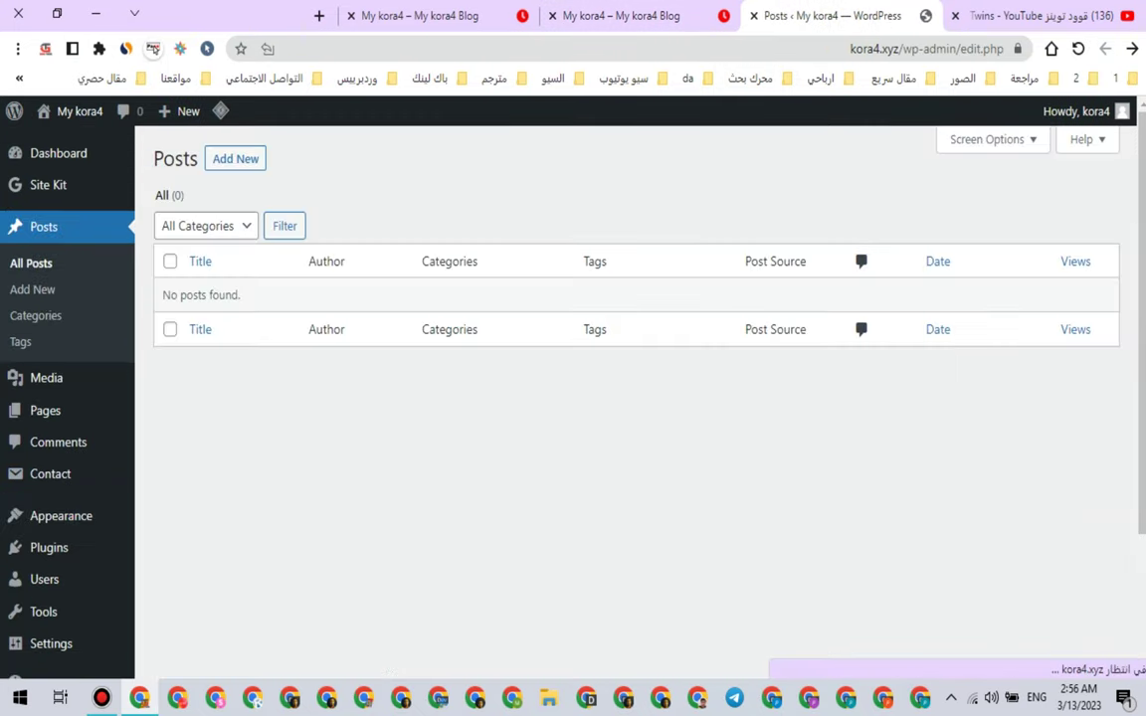
left_click(621, 16)
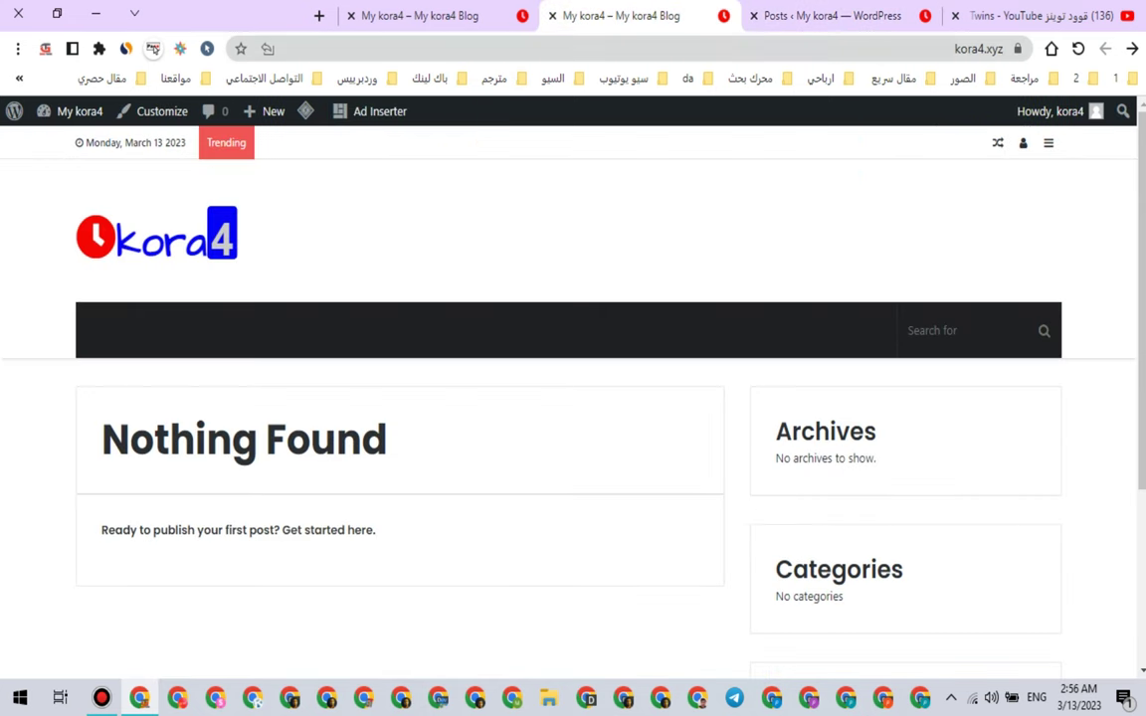
left_click(1024, 16)
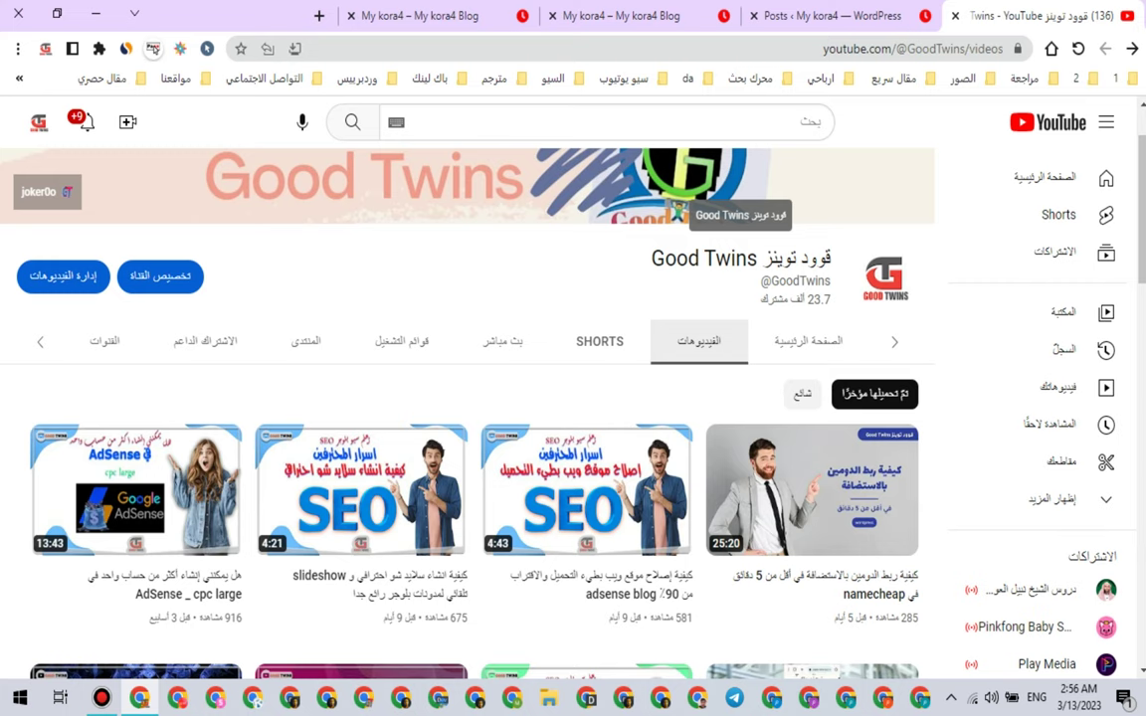
left_click(831, 15)
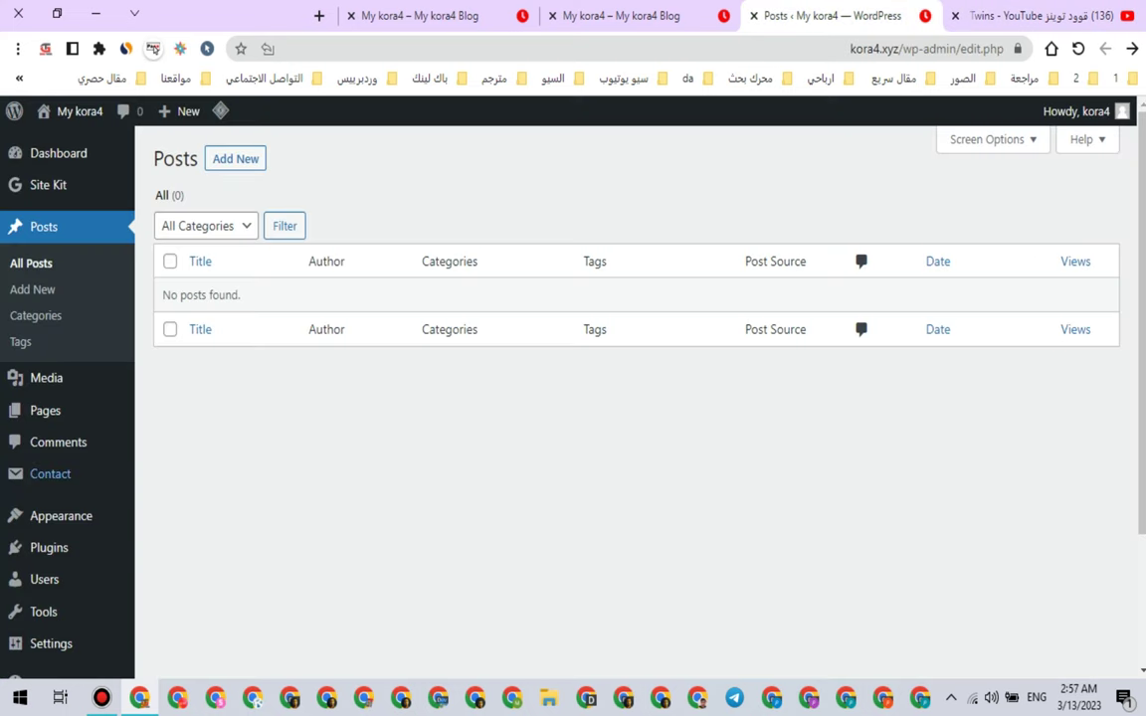
Step: Open the Jannah theme's customizer and review the site title and tagline under Site Identity
mouse_move(44, 548)
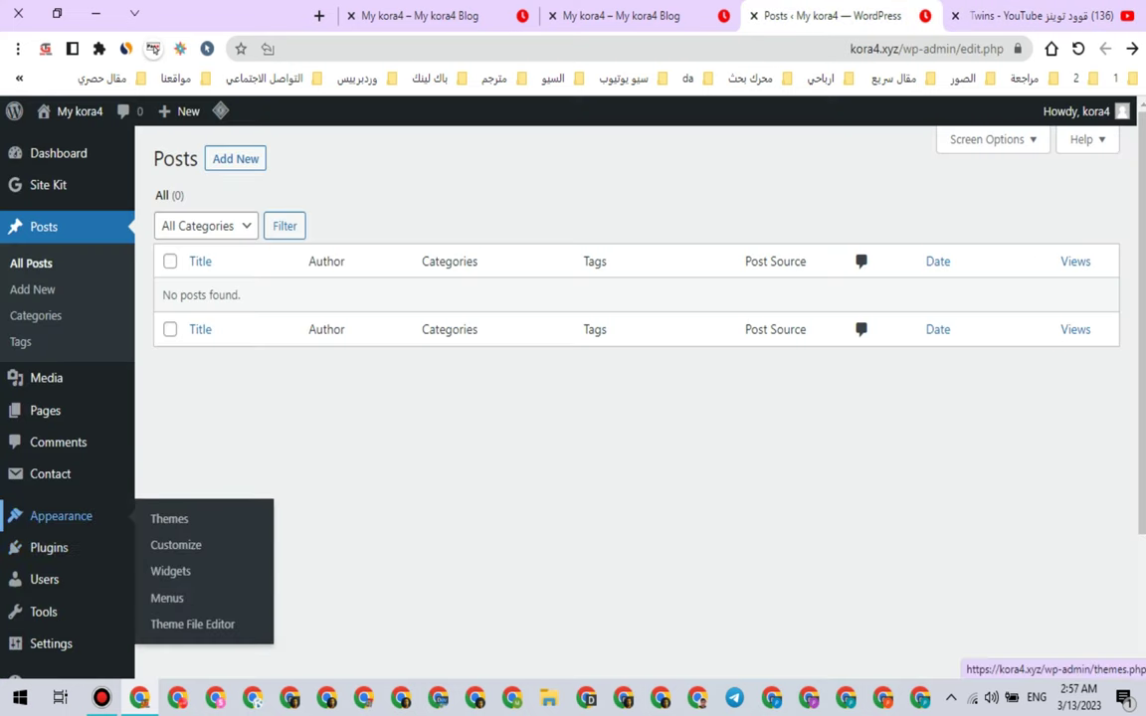
scroll(45, 473, "down", 1)
mouse_move(50, 423)
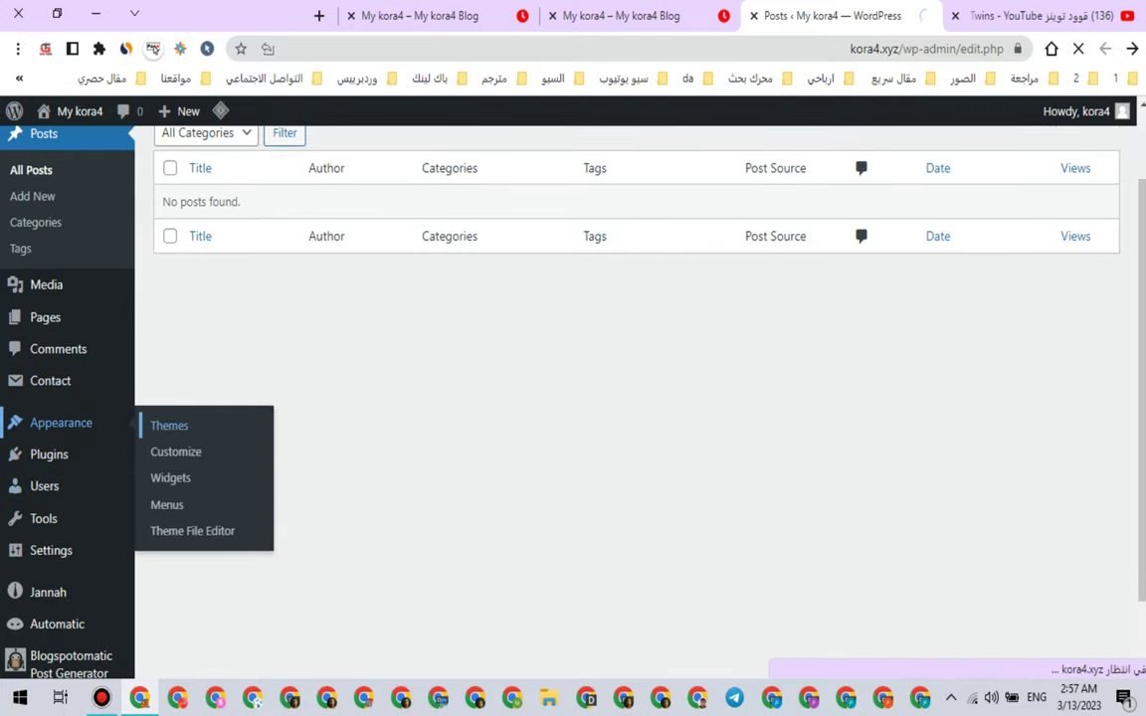
left_click(169, 425)
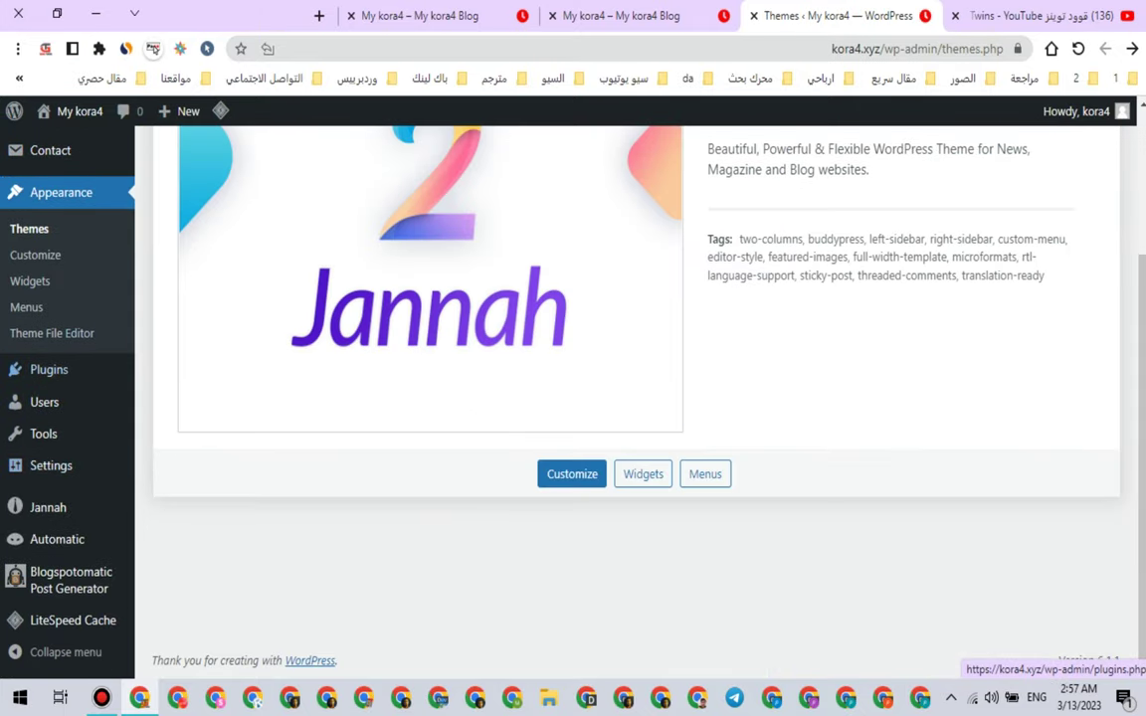
left_click(35, 255)
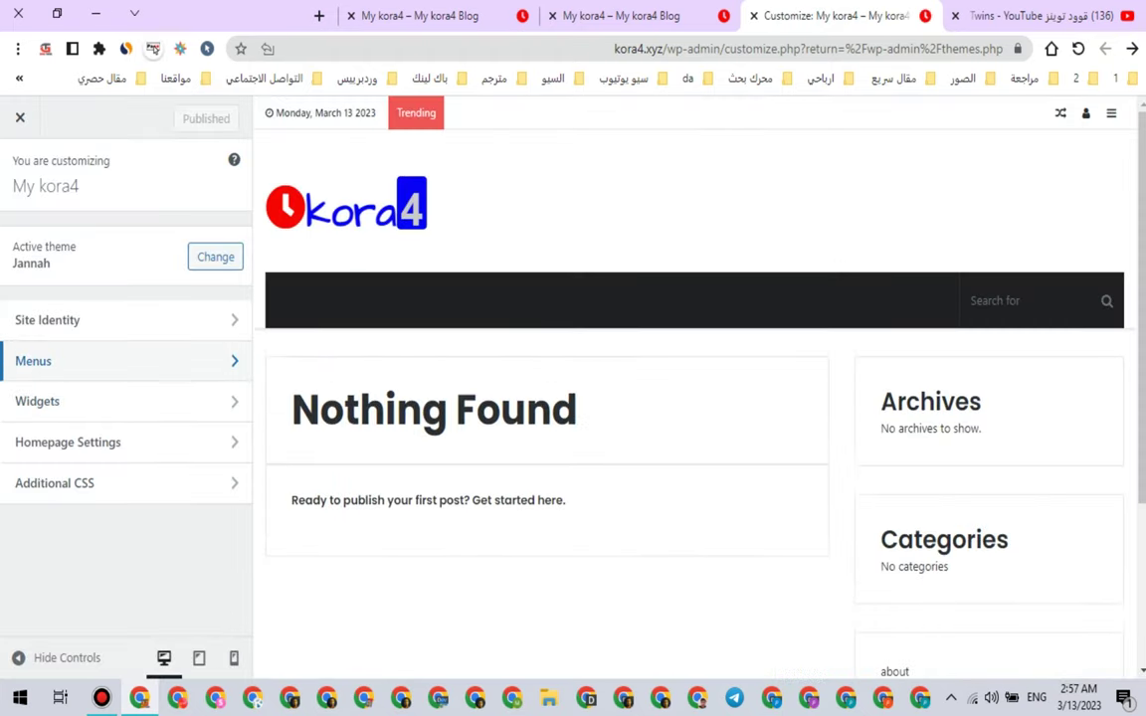
left_click(60, 319)
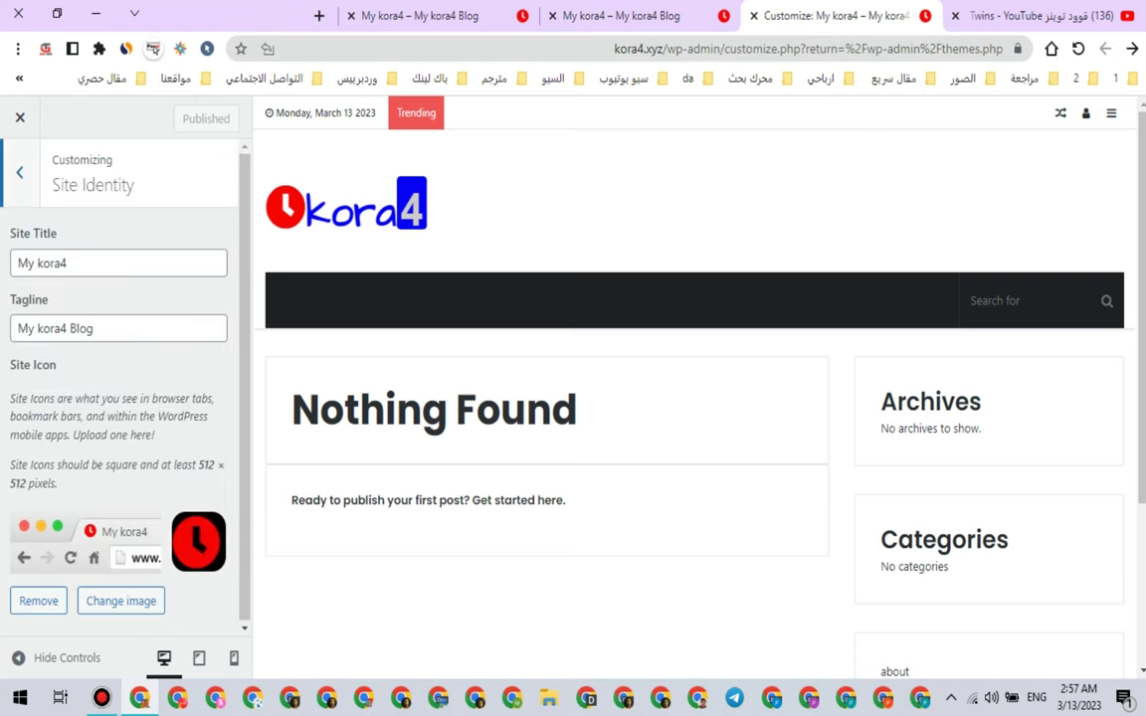
triple_click(55, 263)
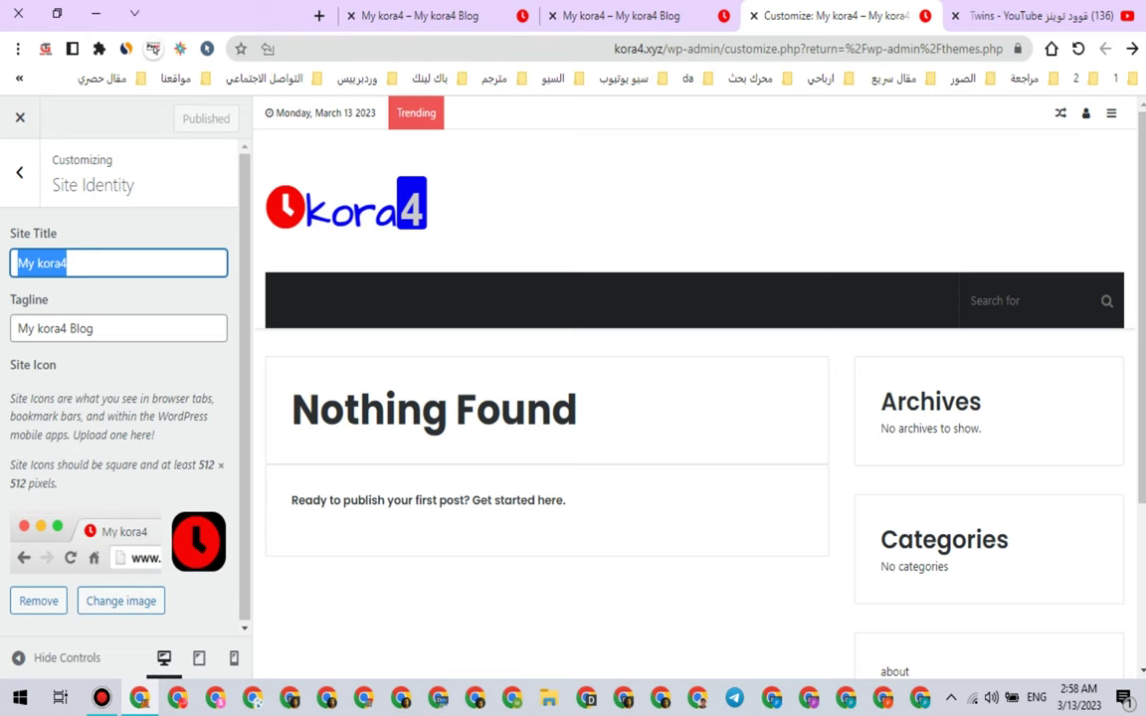
key("Tab")
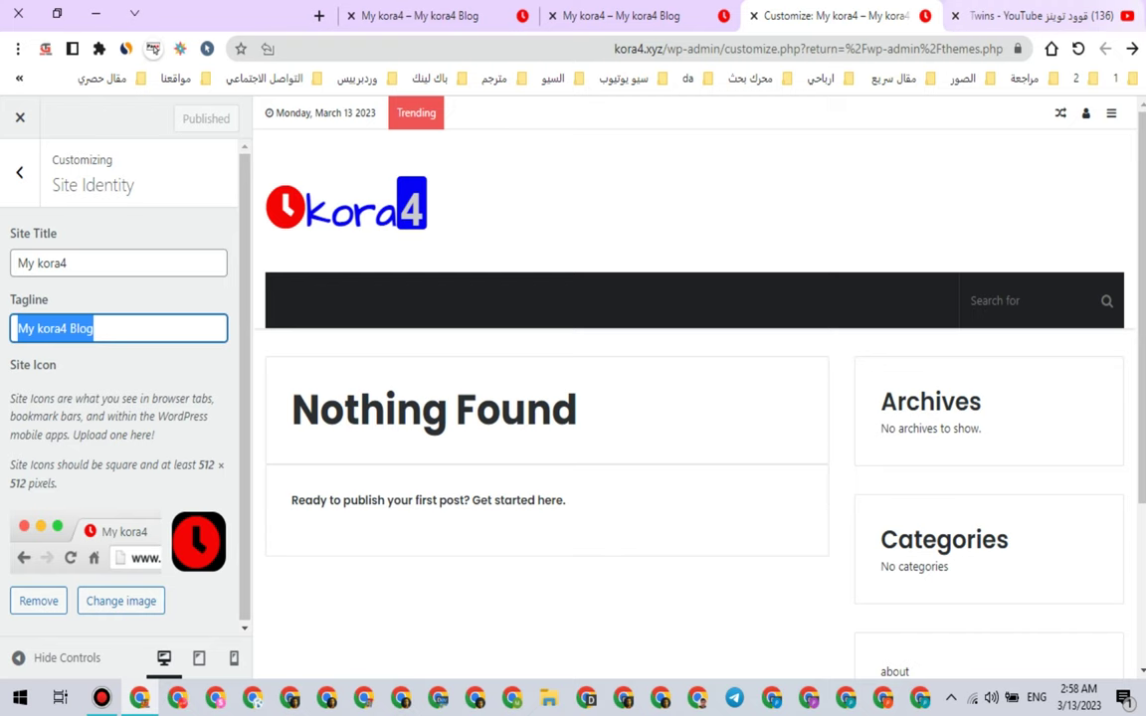
Step: Find the Google translator in a new browser tab and translate "الصحة" from Arabic into English
left_click(1040, 16)
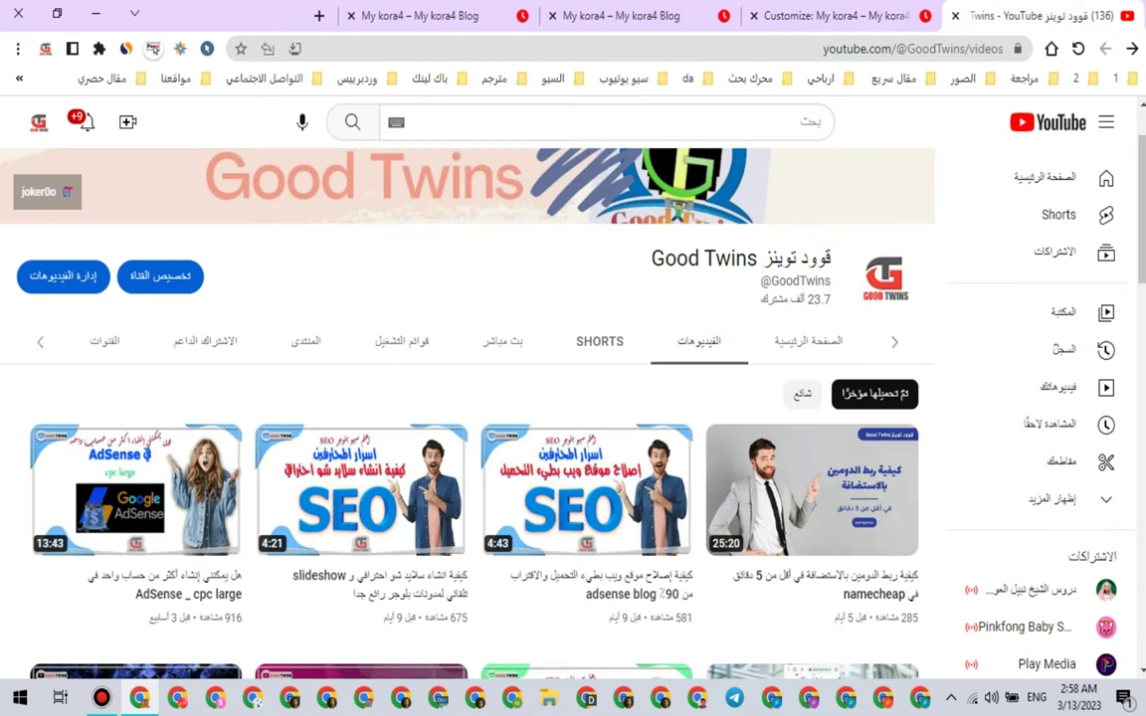
key("ctrl+t")
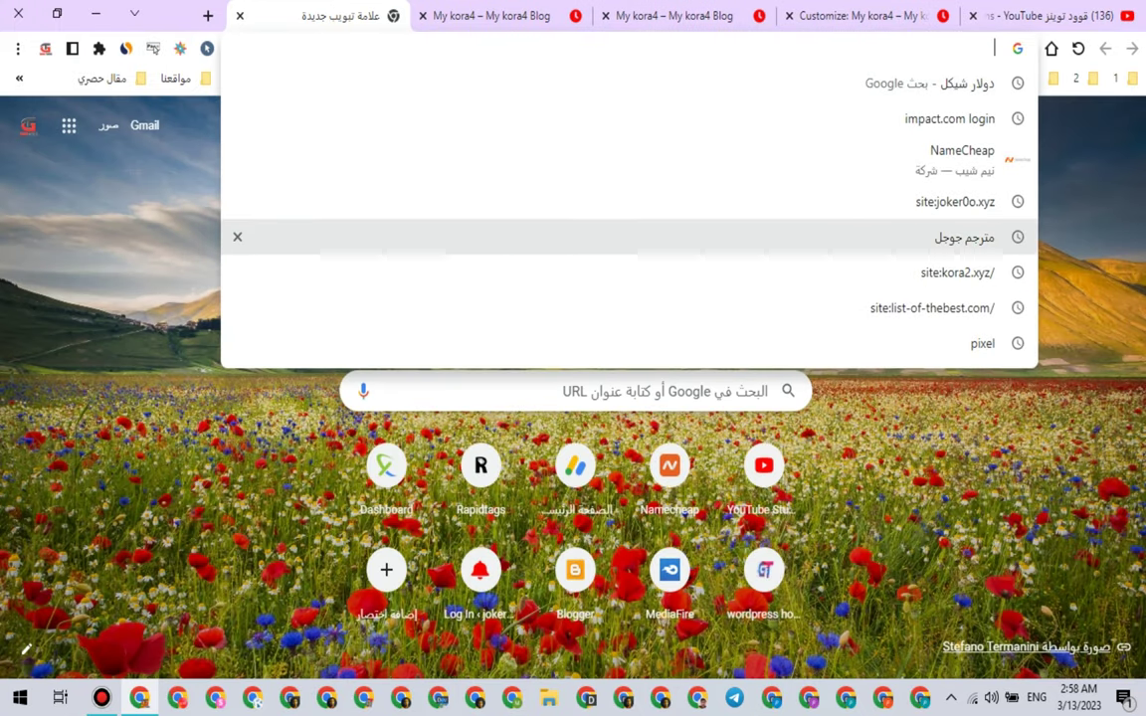
left_click(963, 237)
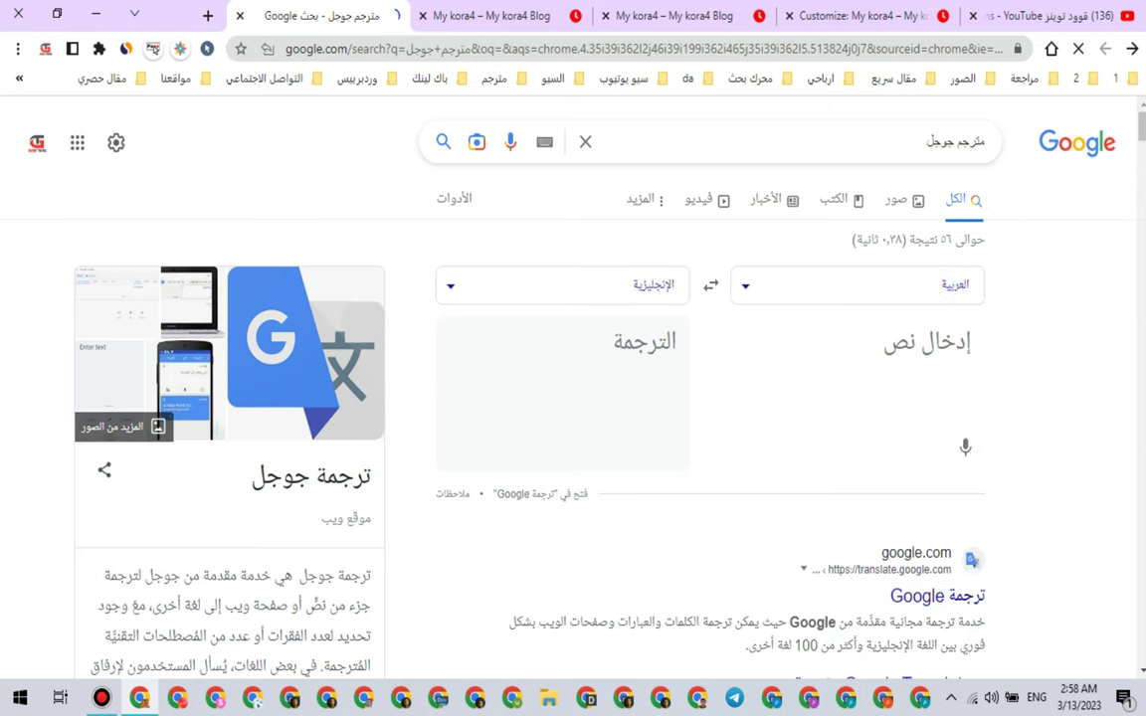
type("hg")
key("BackSpace")
key("BackSpace")
key("alt+shift")
type("الصحة")
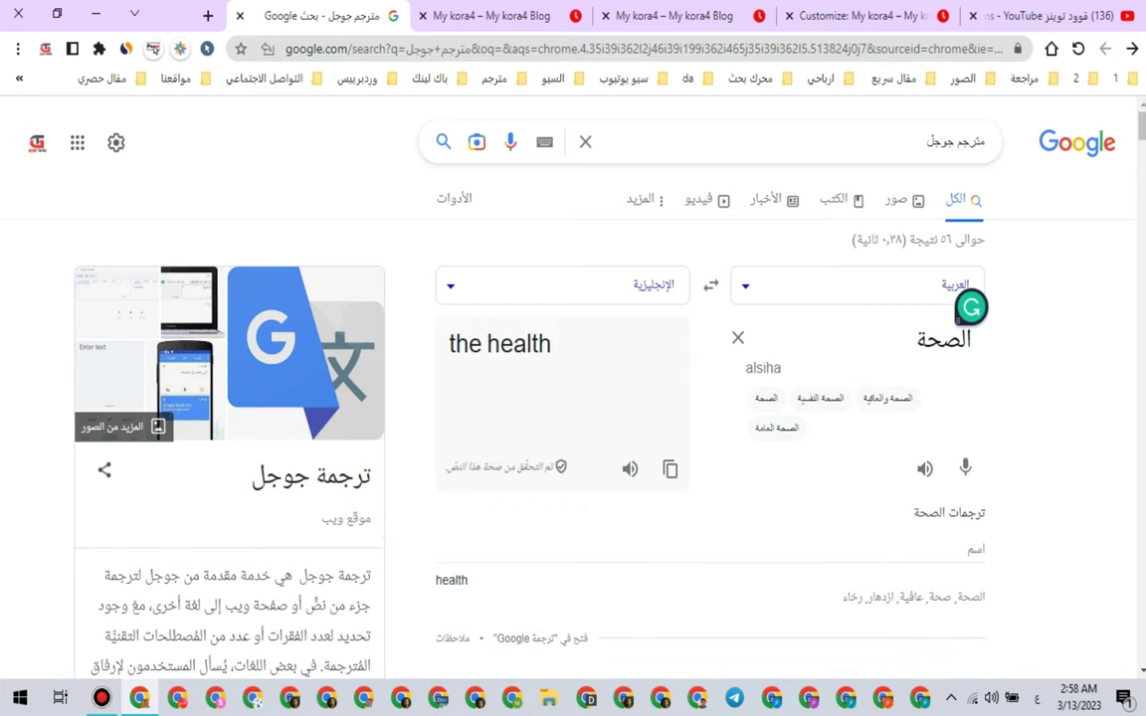
left_click_drag(486, 344, 551, 344)
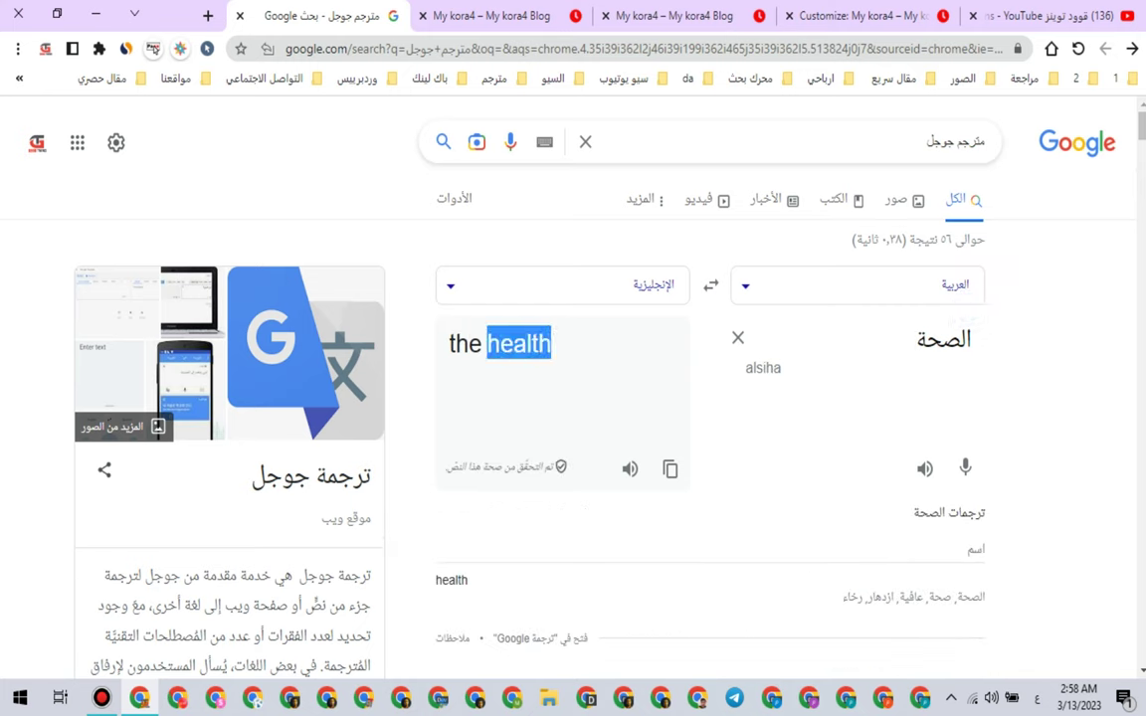
Step: Extend the Arabic text in the translator to "اقسام الصحة"
double_click(955, 342)
left_click(955, 341)
double_click(959, 341)
left_click(960, 342)
left_click(971, 341)
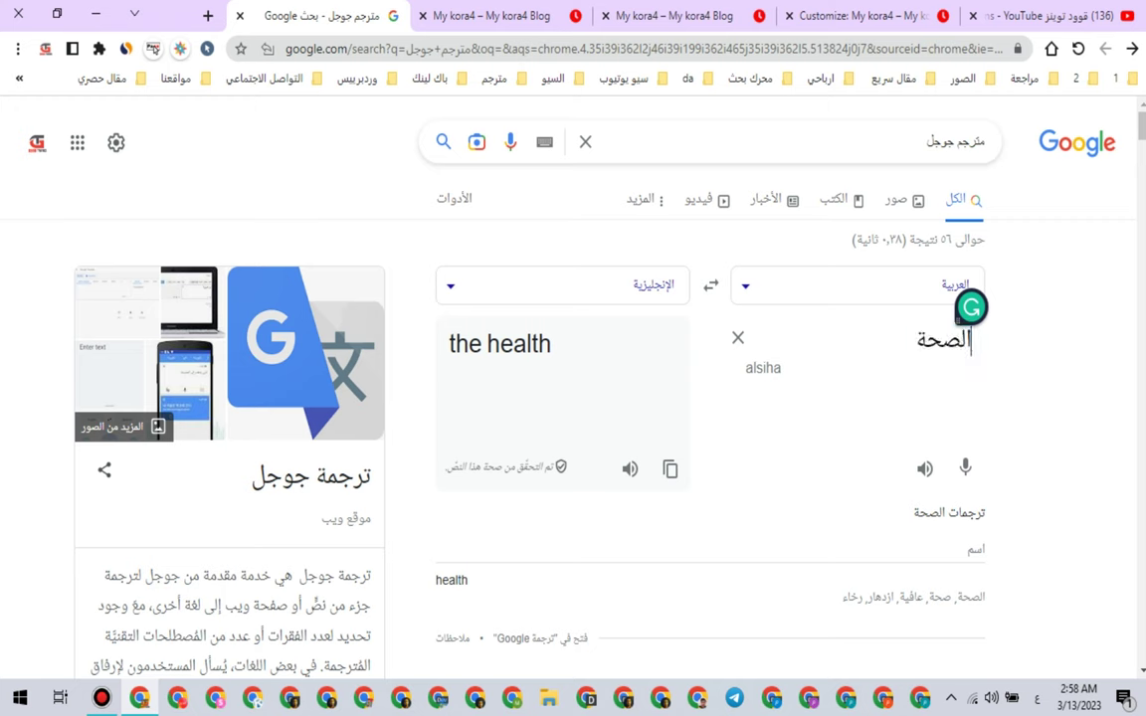
type("اقسا")
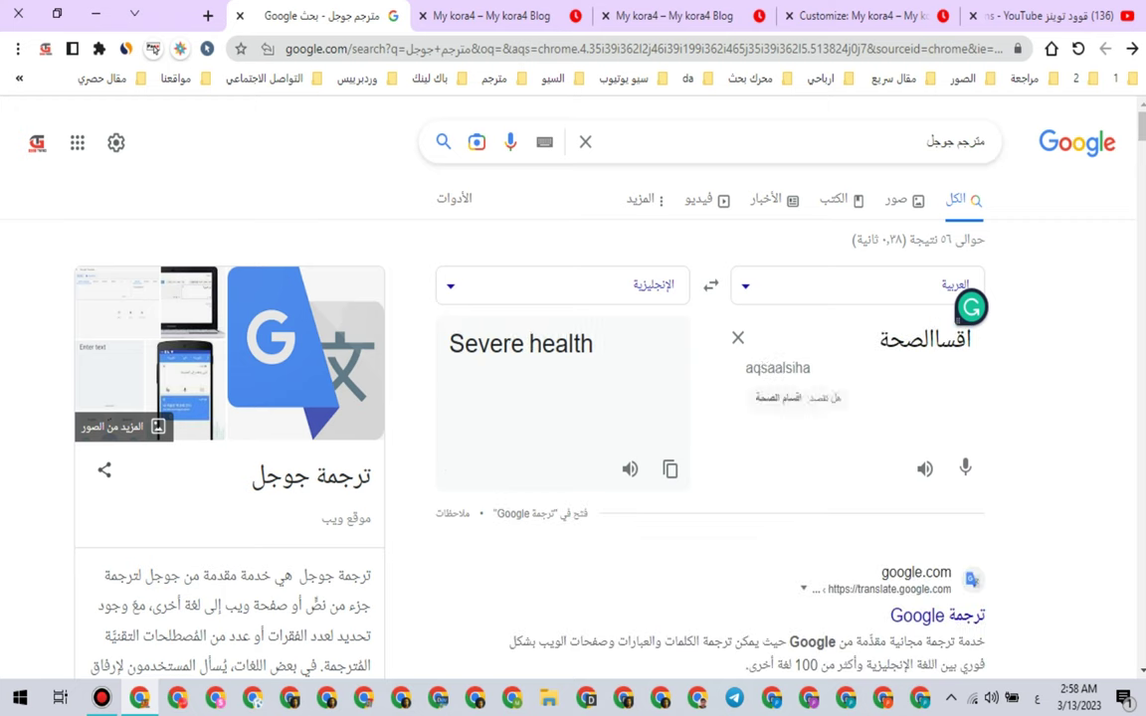
type("م")
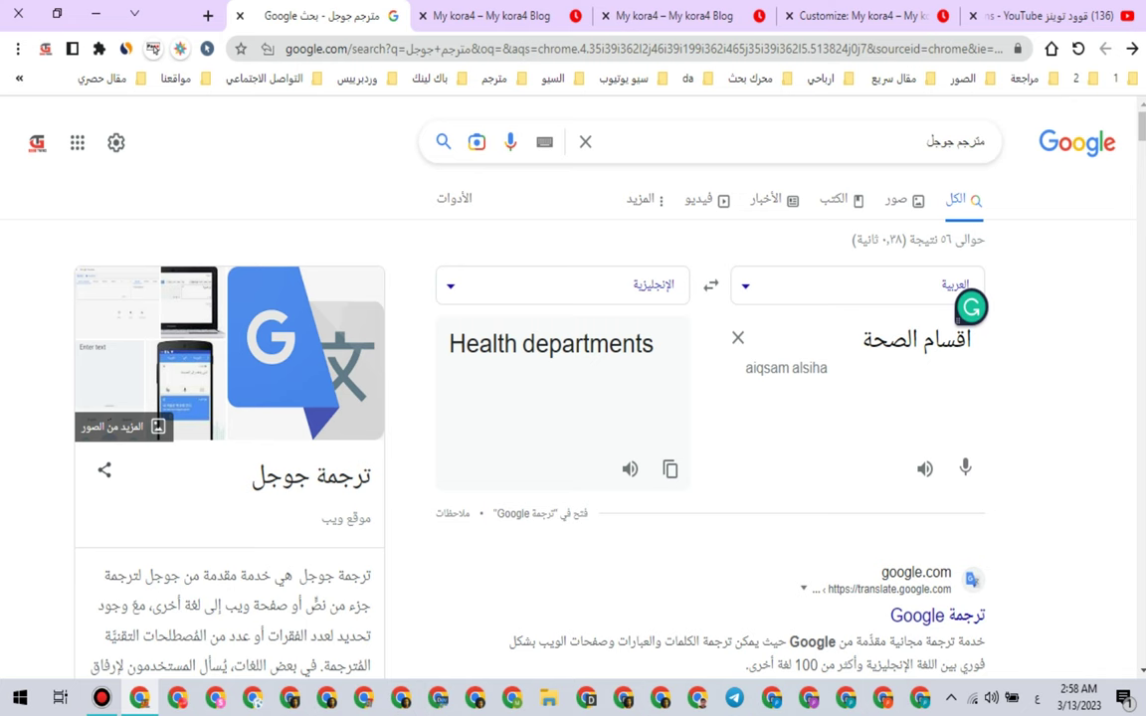
Step: Copy the English translation, search Google for "Health departments" in a new tab, and look through the results
left_click(1057, 16)
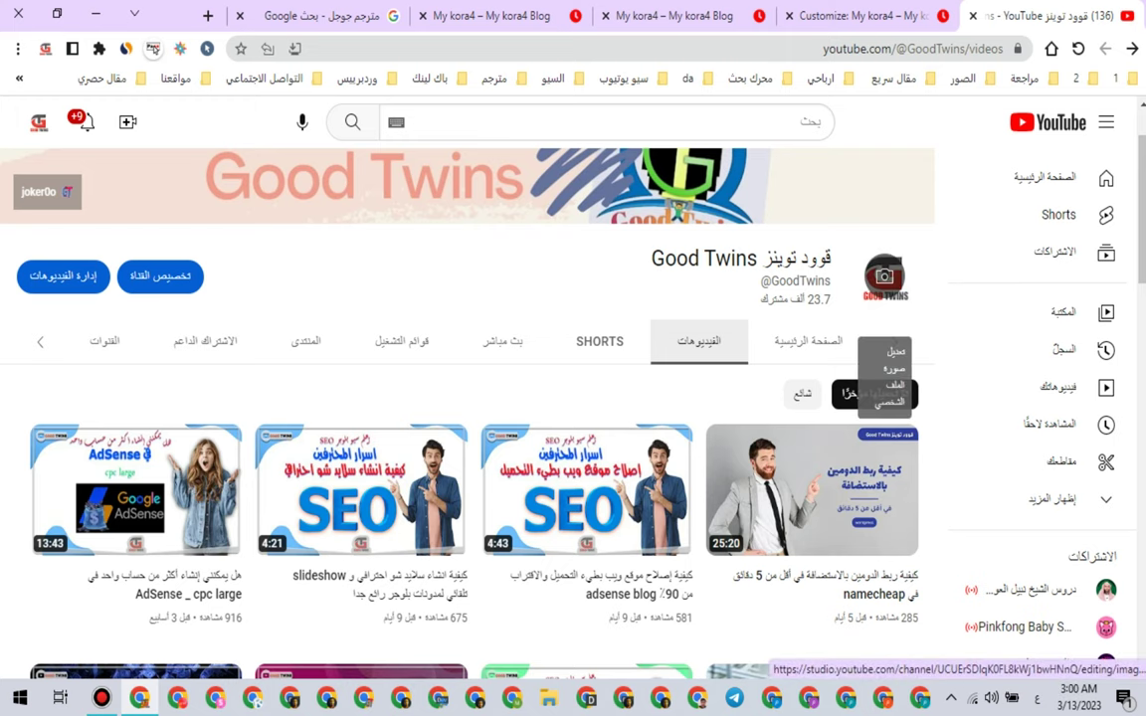
left_click(321, 16)
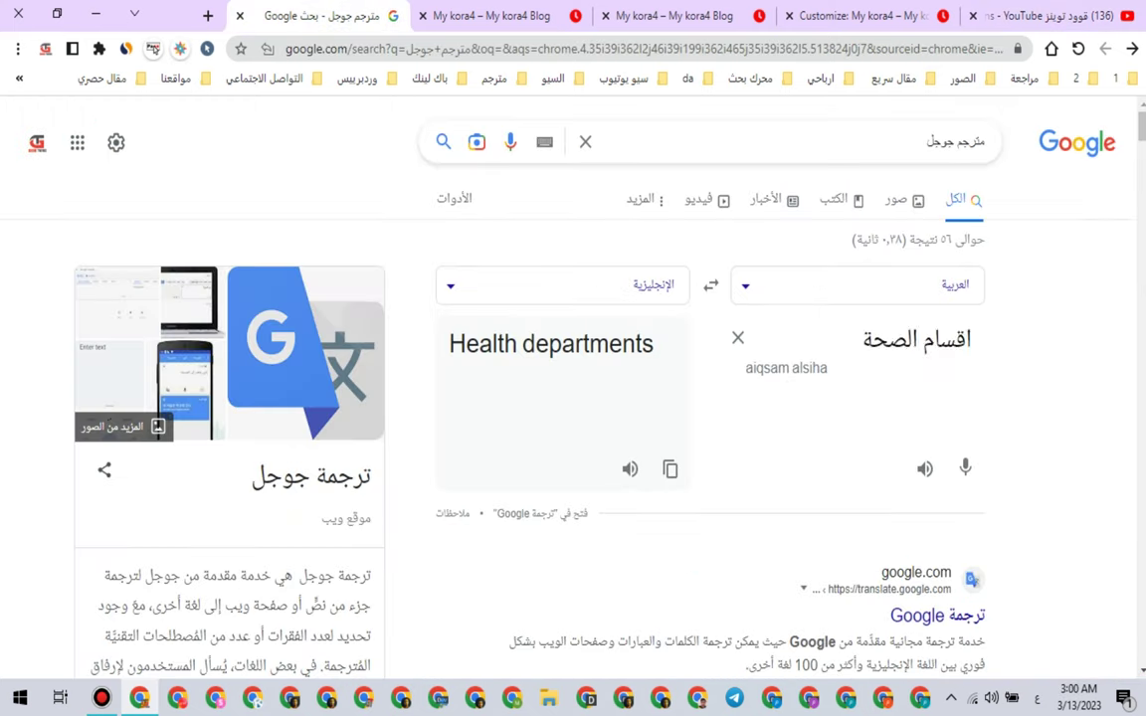
left_click(671, 470)
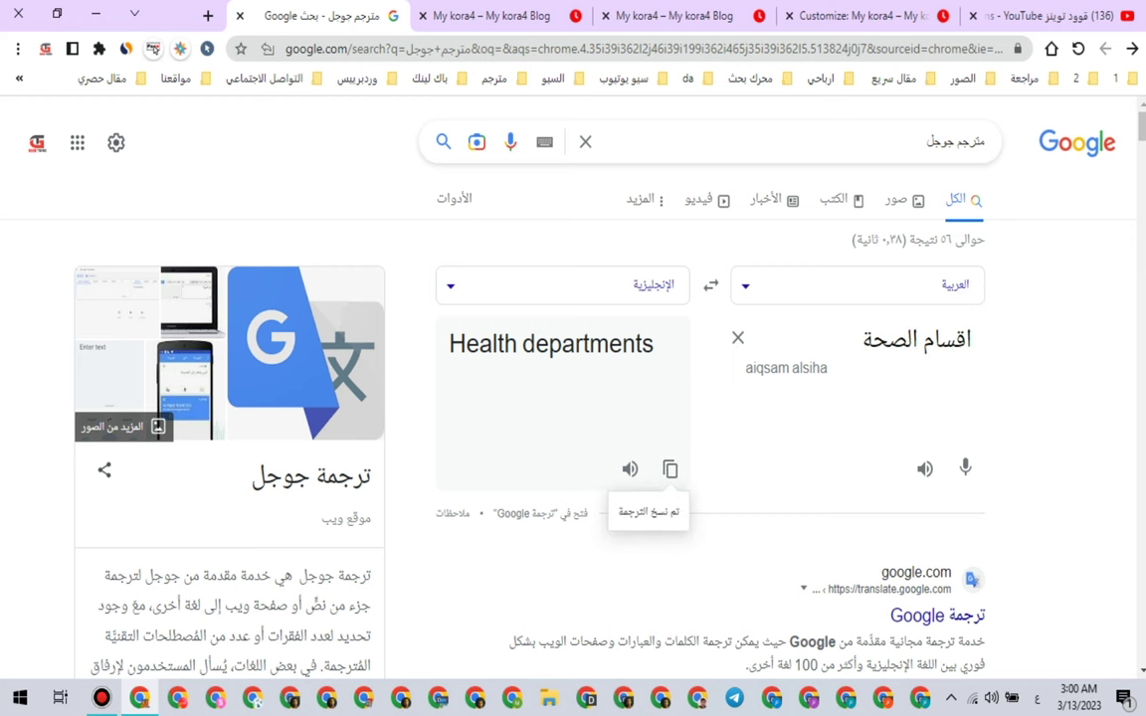
key("ctrl+t")
right_click(343, 50)
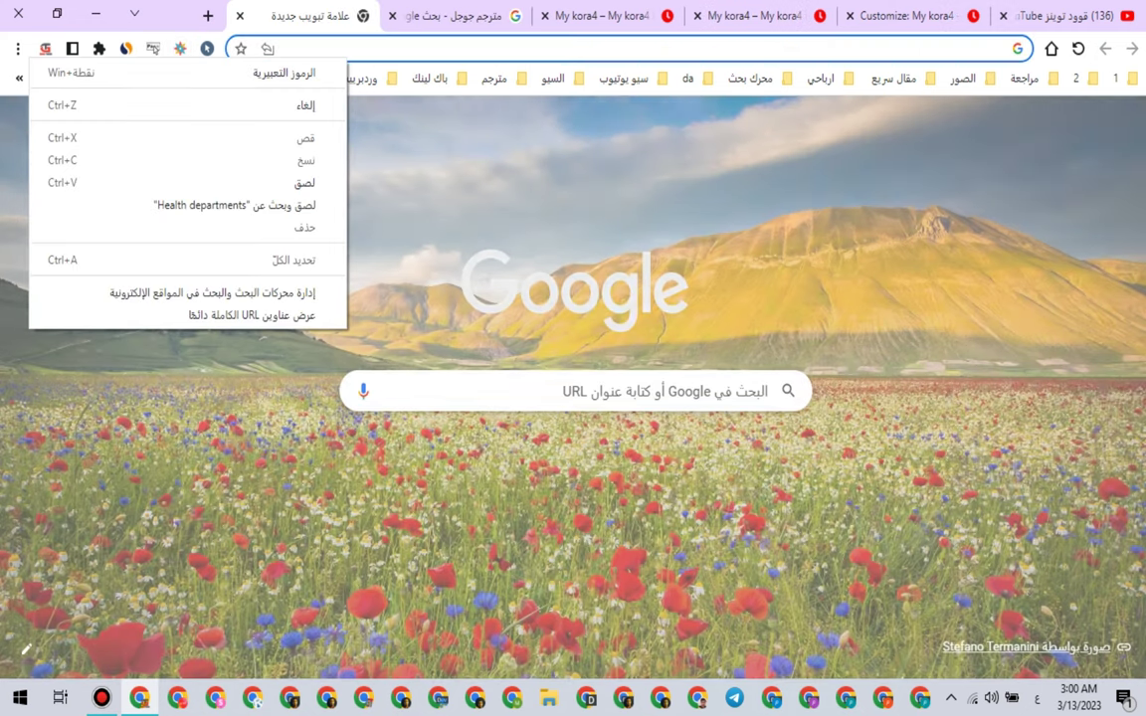
left_click(219, 205)
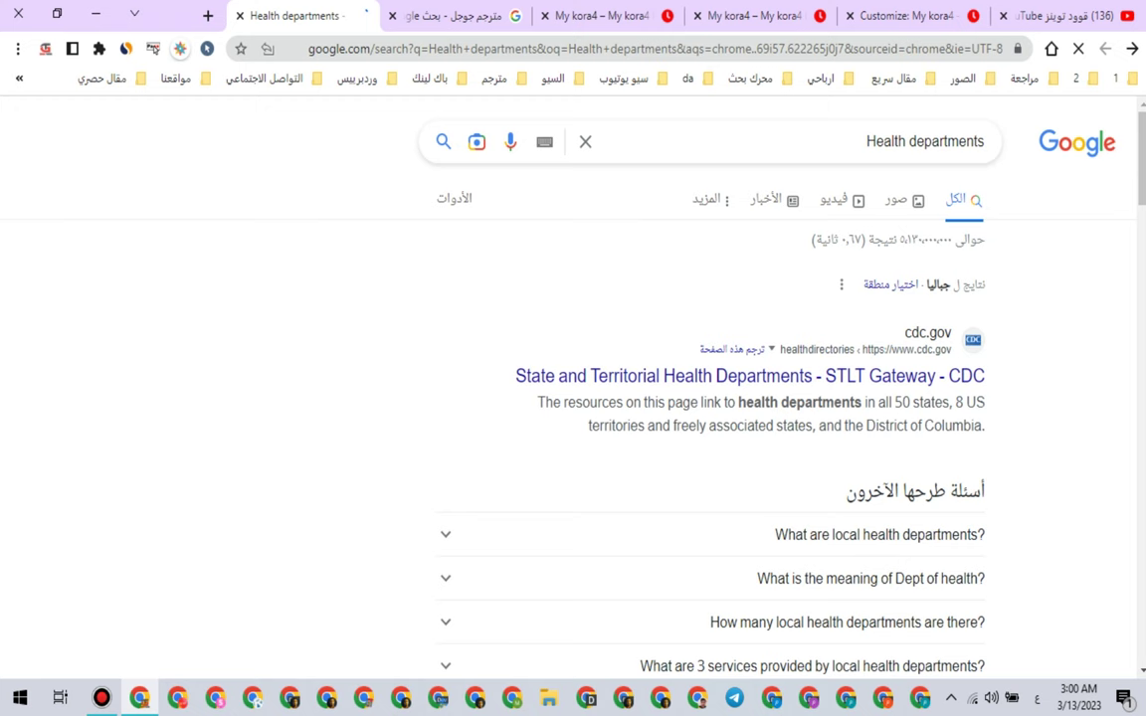
scroll(573, 398, "down", 5)
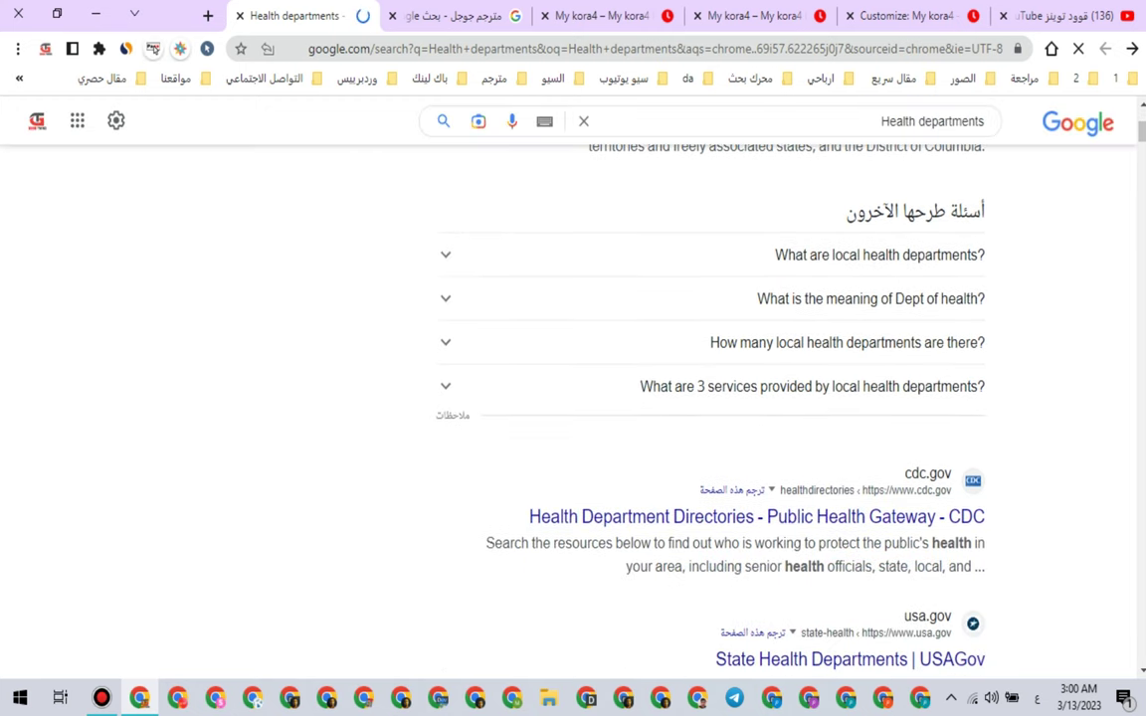
Step: Translate the "Health departments" results page into Arabic and look through the listed sites
scroll(573, 398, "up", 1)
right_click(1104, 327)
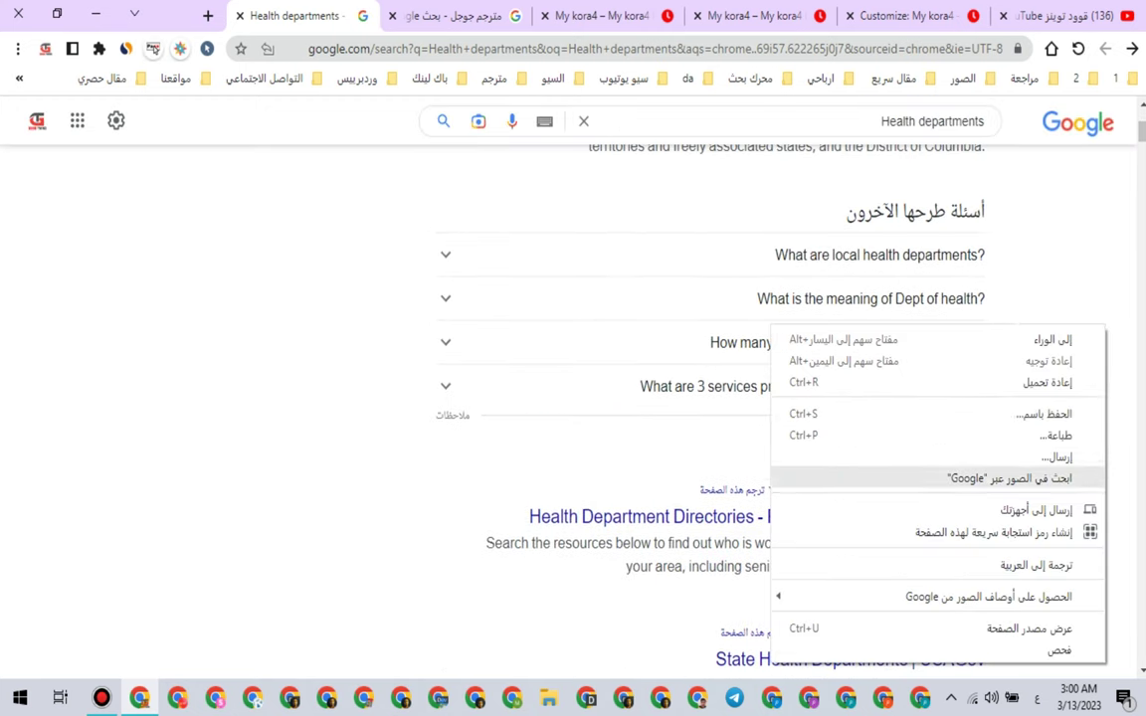
left_click(1035, 565)
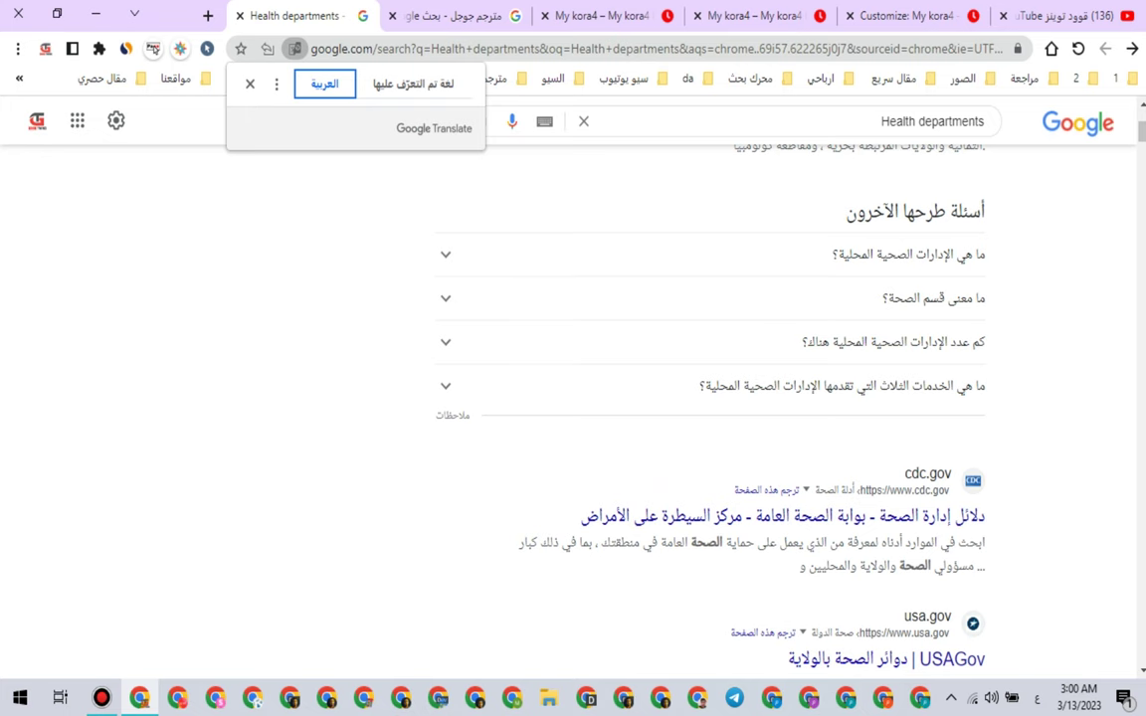
scroll(696, 398, "down", 7)
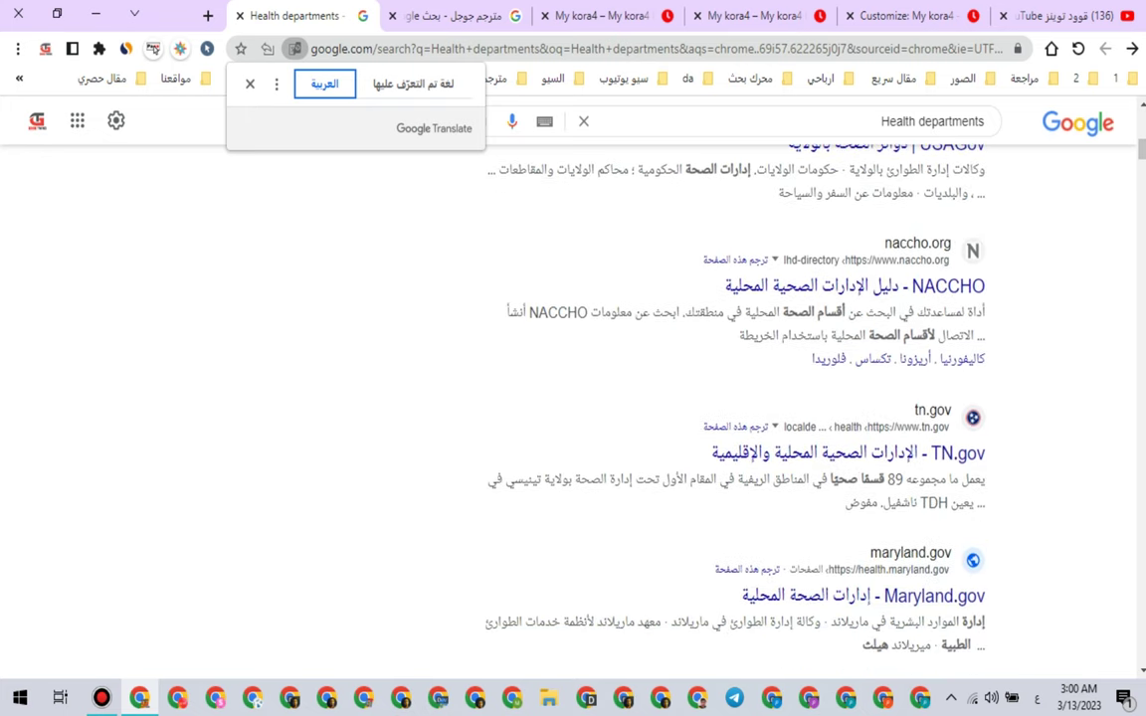
scroll(696, 398, "down", 9)
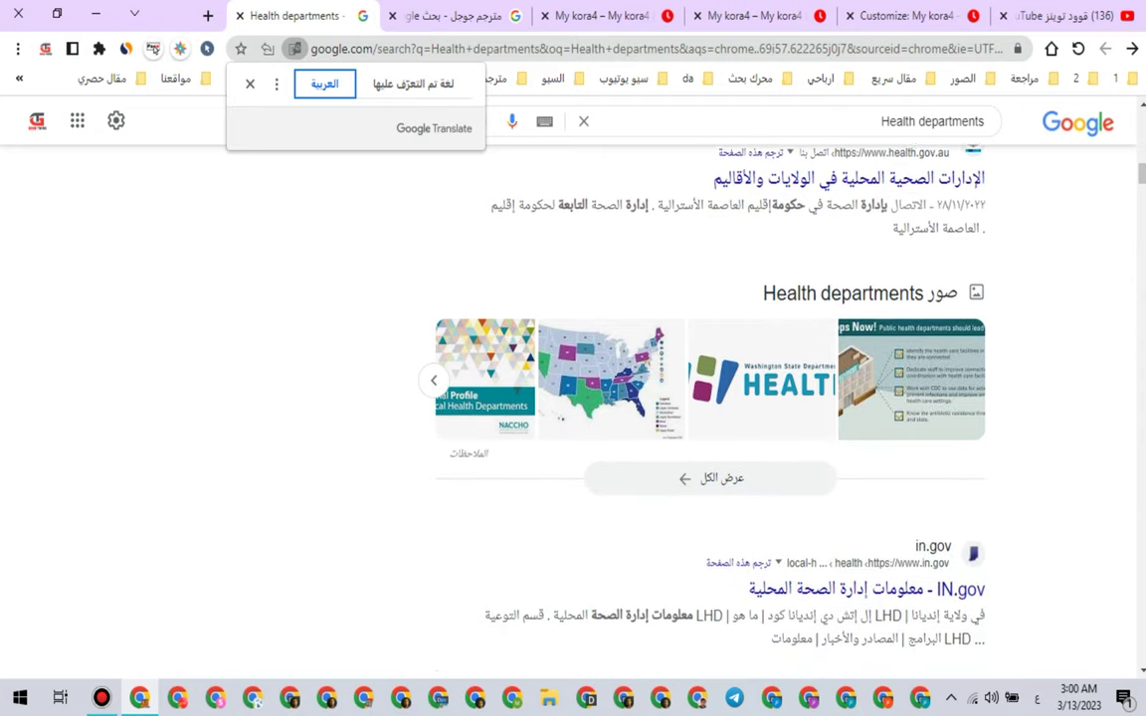
scroll(696, 397, "down", 7)
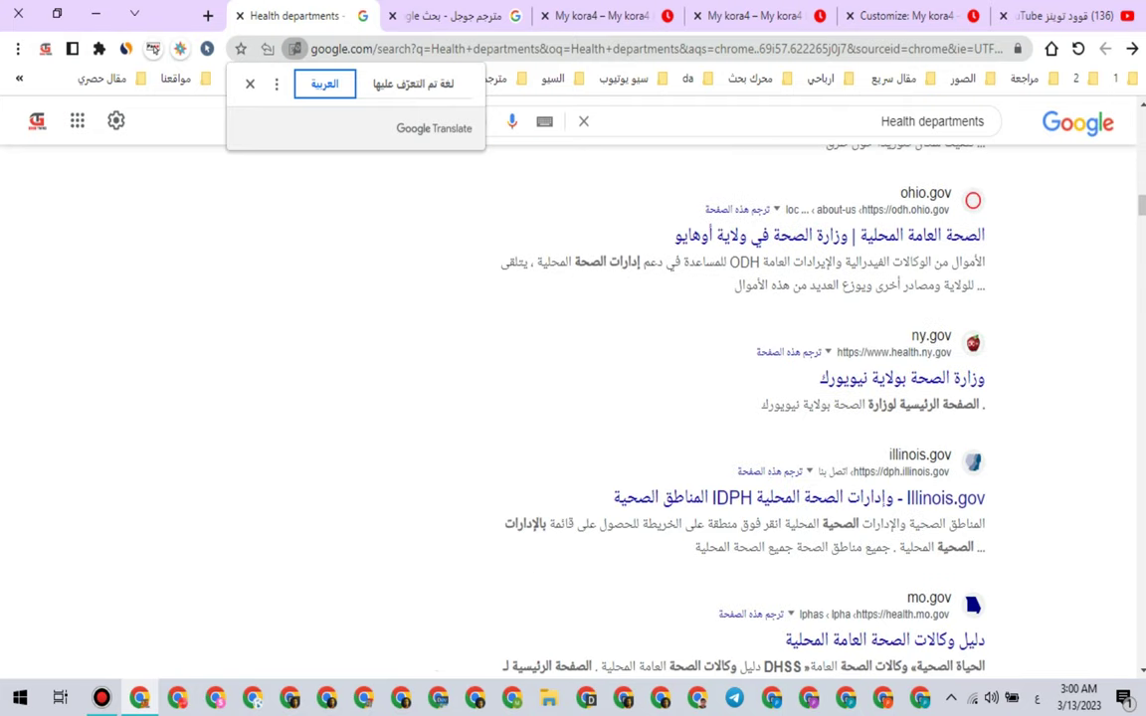
scroll(637, 398, "down", 7)
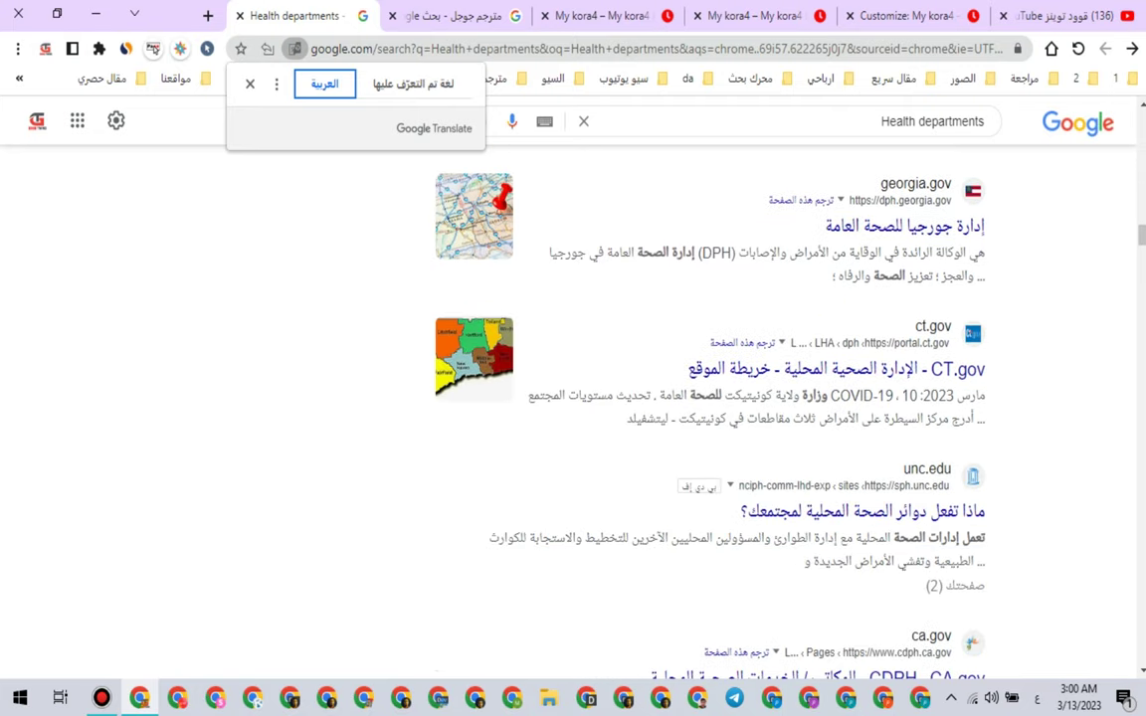
Step: Open the pa.gov result on county and municipal health departments in a new tab, skim the page, and close it
scroll(796, 368, "up", 3)
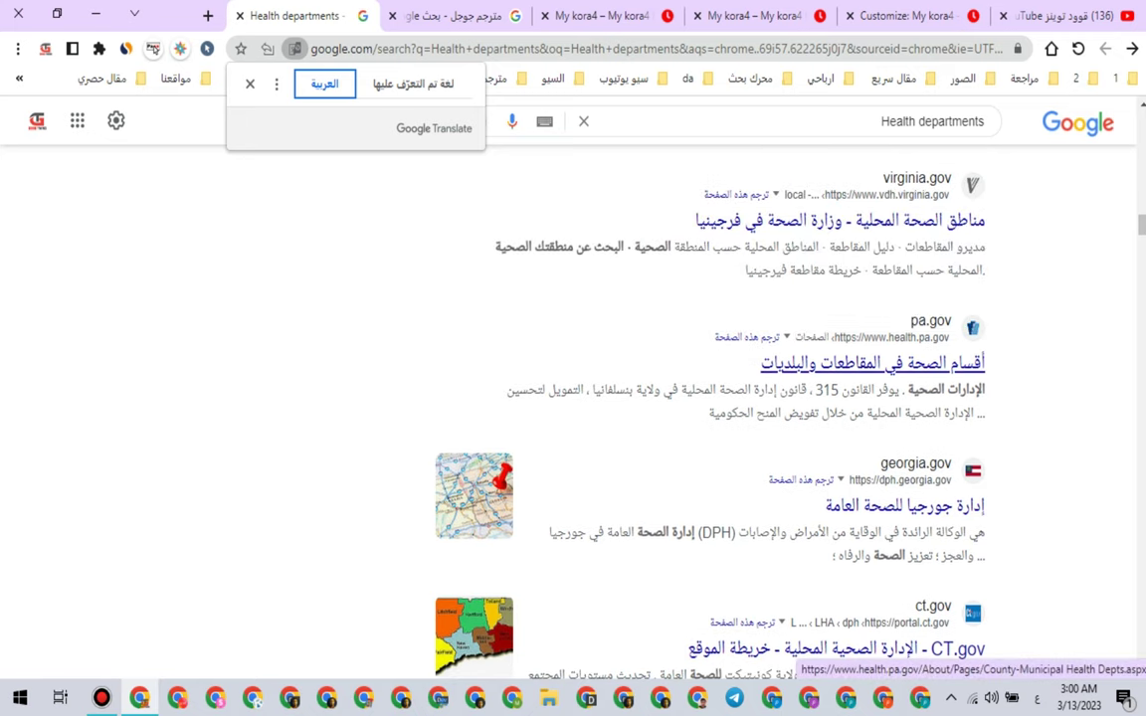
right_click(809, 366)
left_click(733, 383)
key("ctrl+Tab")
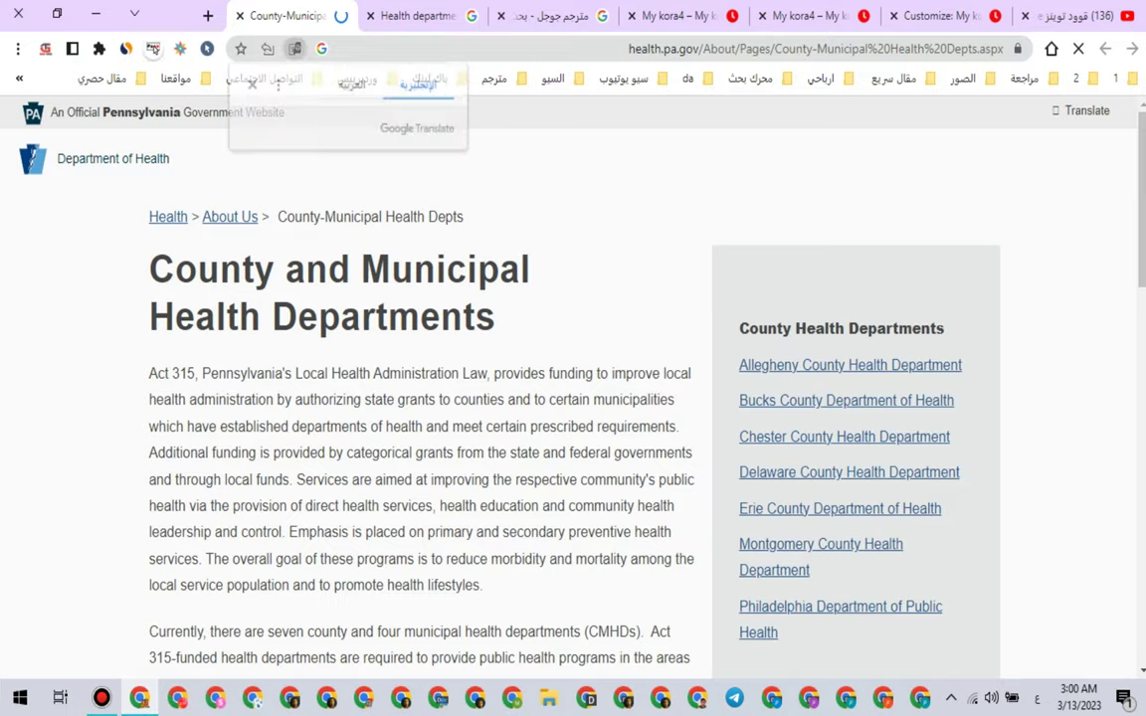
scroll(573, 418, "down", 3)
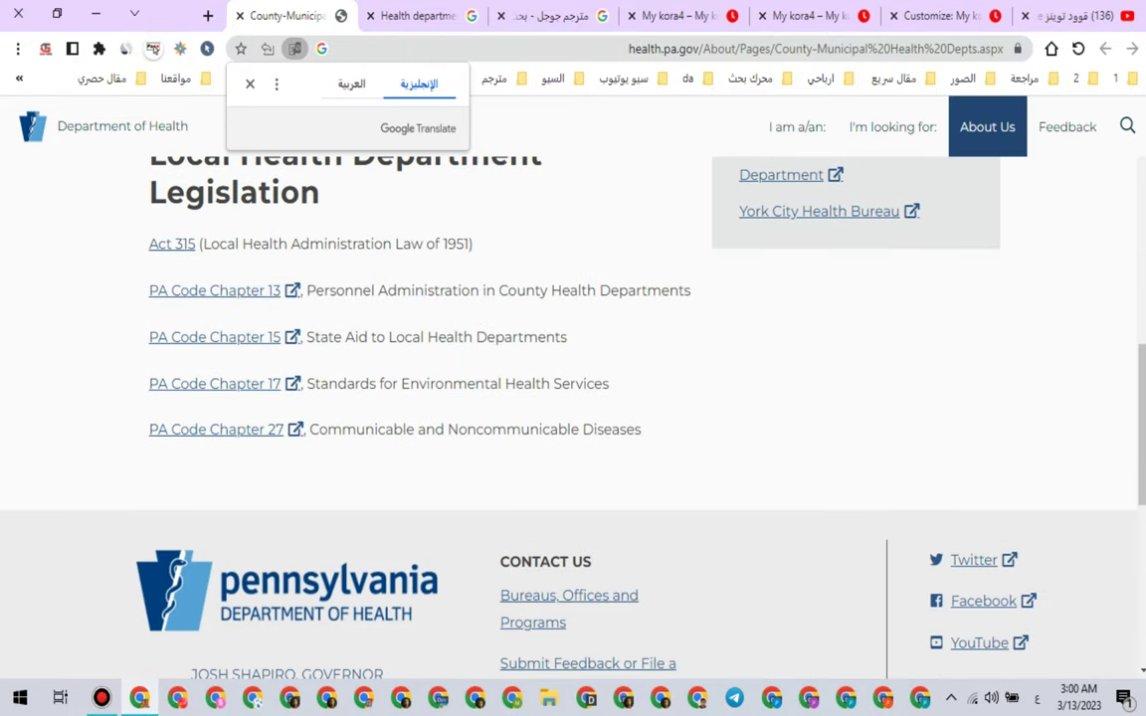
scroll(573, 398, "up", 1)
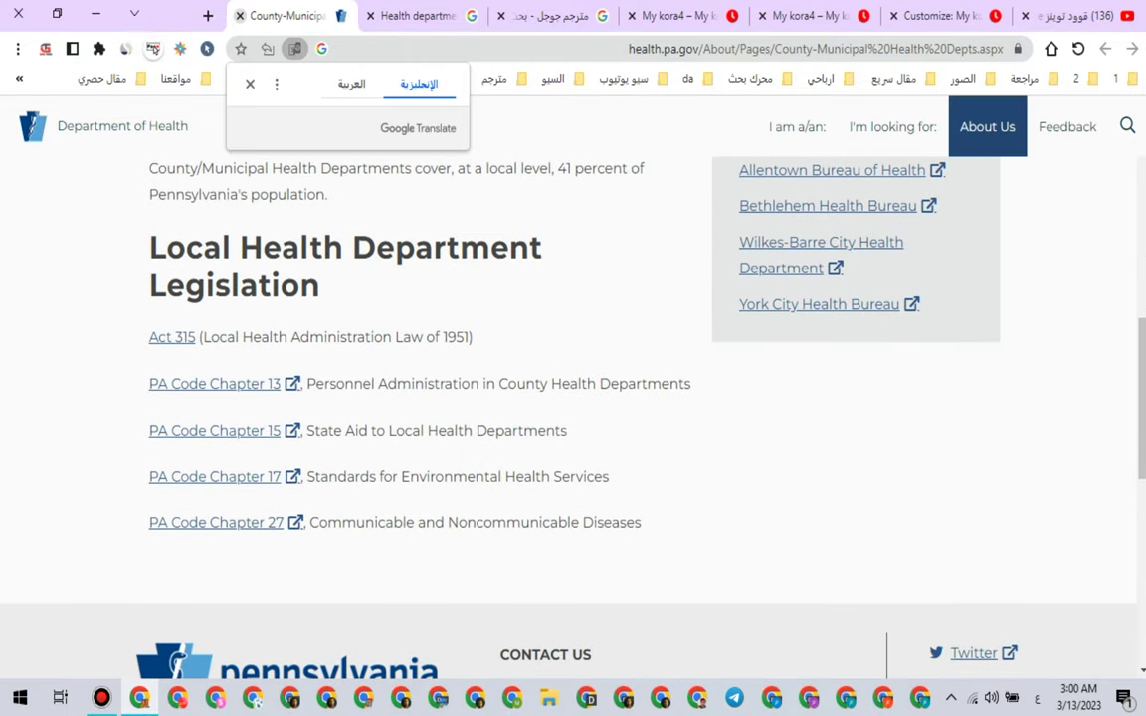
key("ctrl+w")
Step: Show the news results for "Health departments"
scroll(573, 398, "down", 3)
scroll(573, 398, "up", 9)
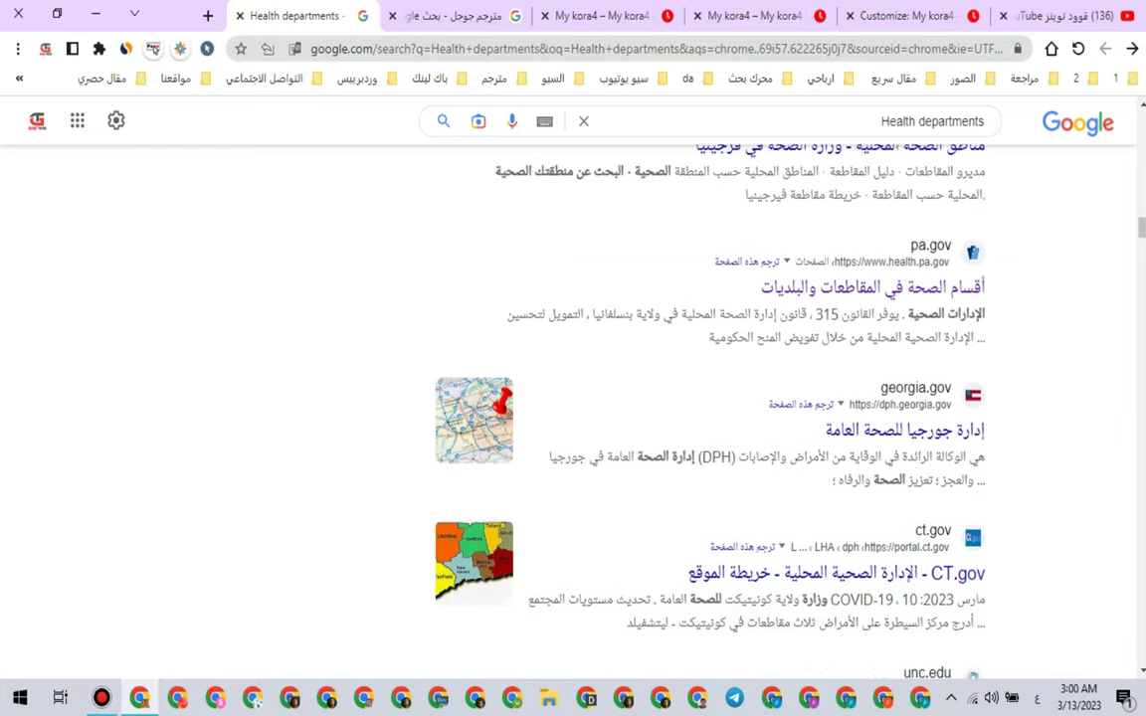
scroll(573, 397, "up", 15)
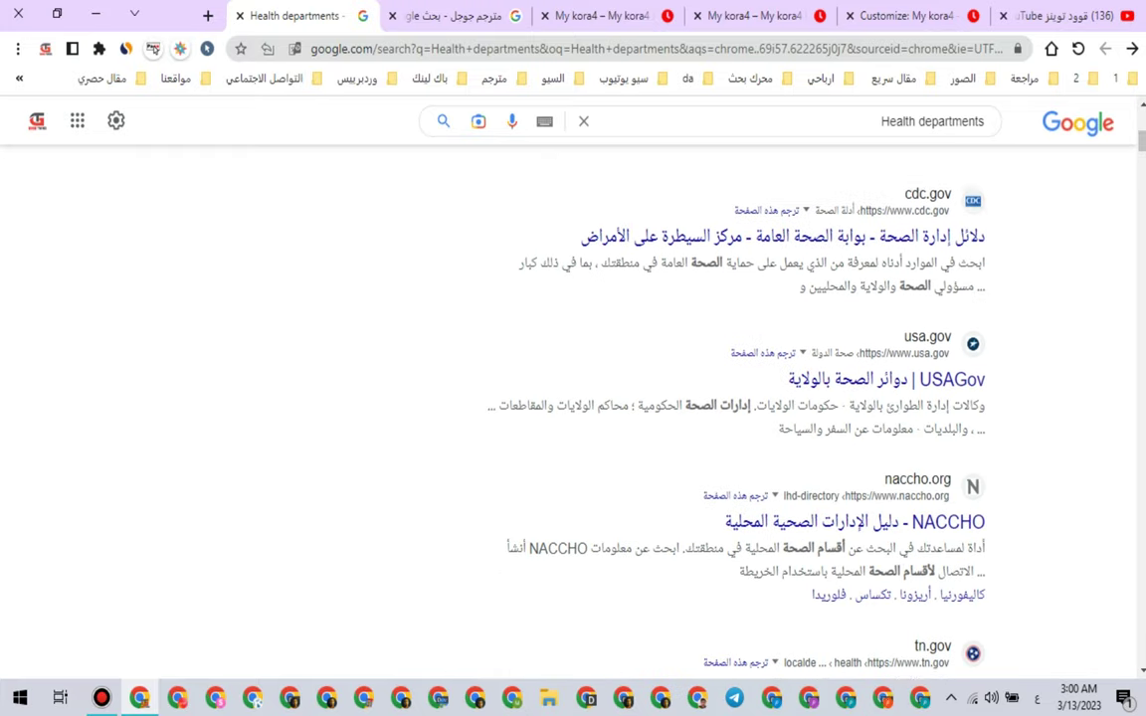
scroll(573, 398, "up", 1)
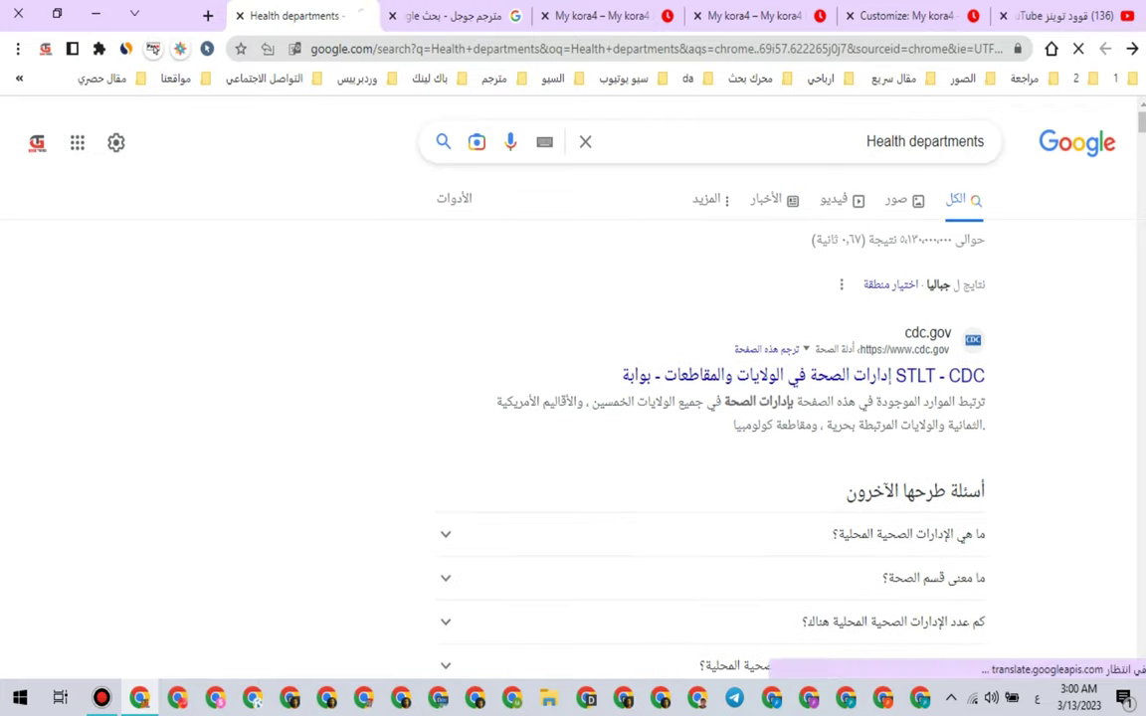
left_click(772, 199)
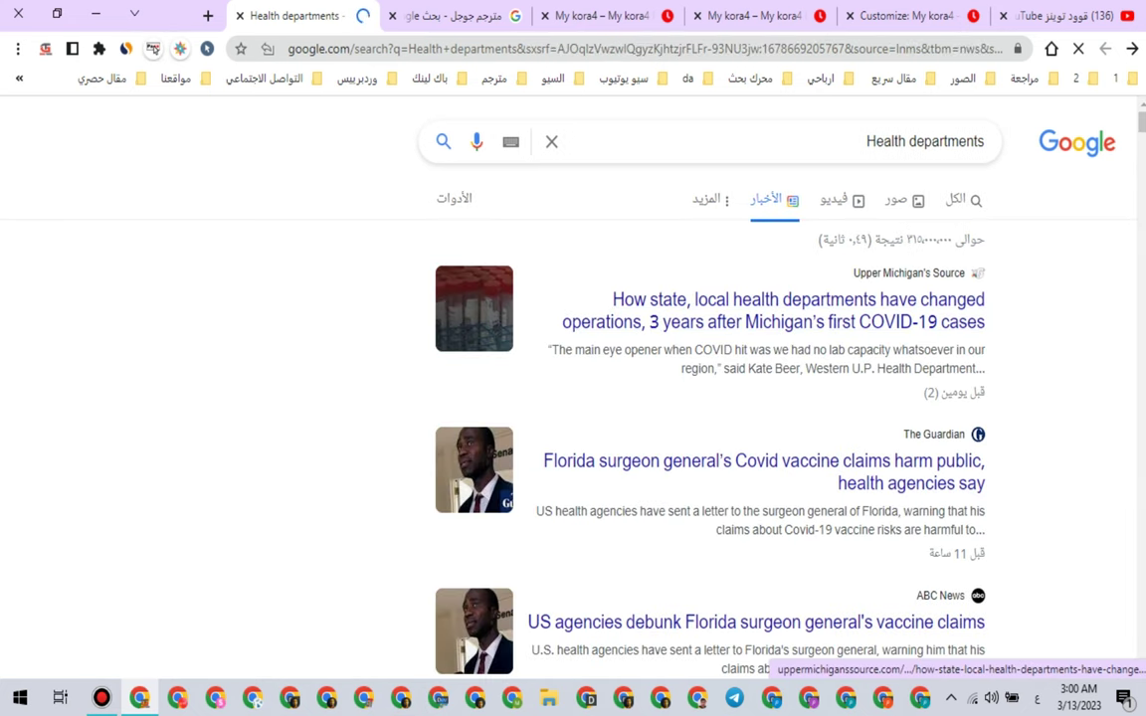
left_click(835, 199)
Step: Shorten the search query to "Health" and skim the news results
double_click(900, 141)
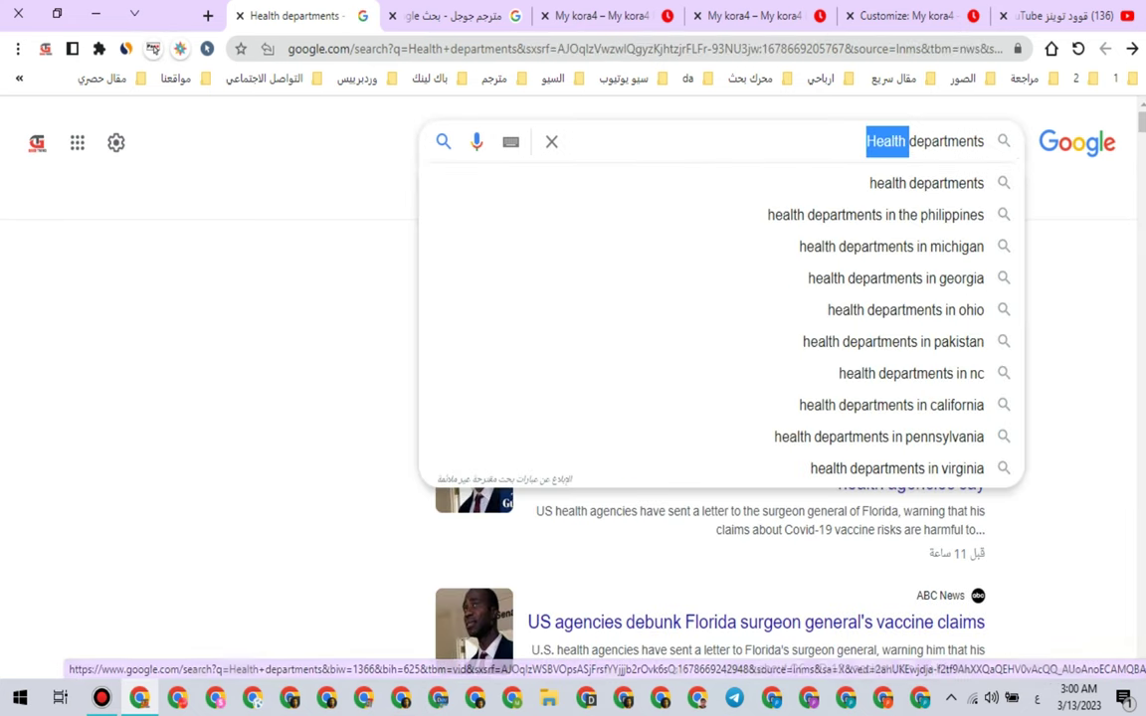
left_click_drag(916, 142, 925, 141)
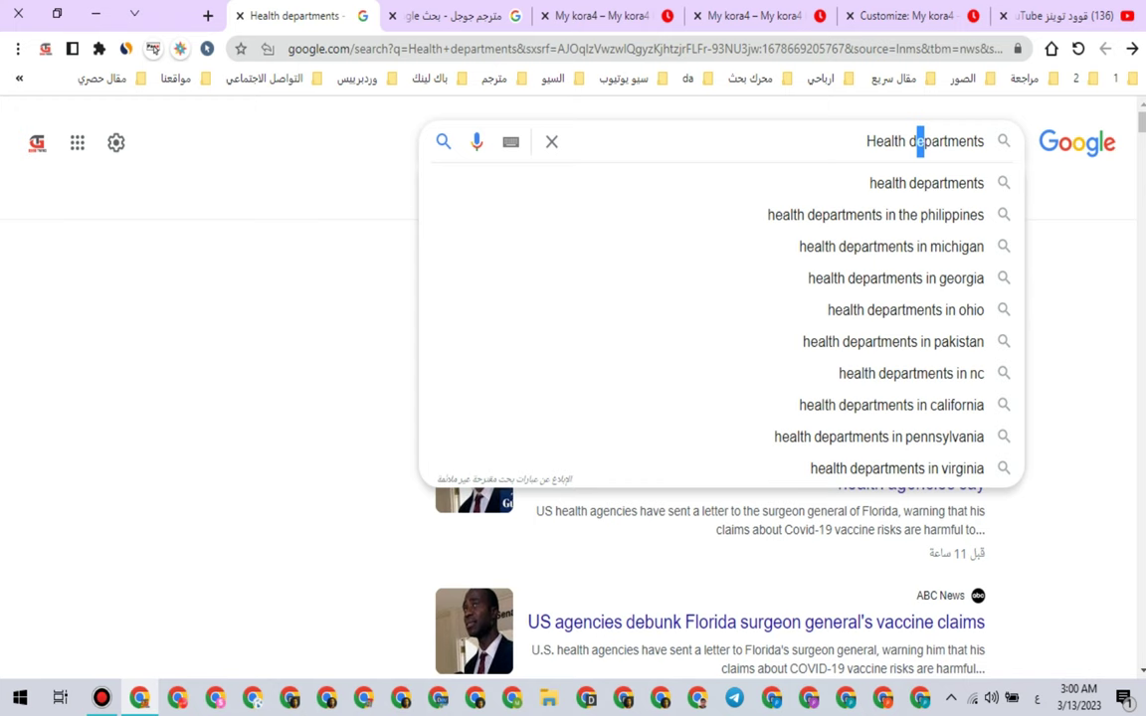
double_click(920, 142)
key("BackSpace")
key("Return")
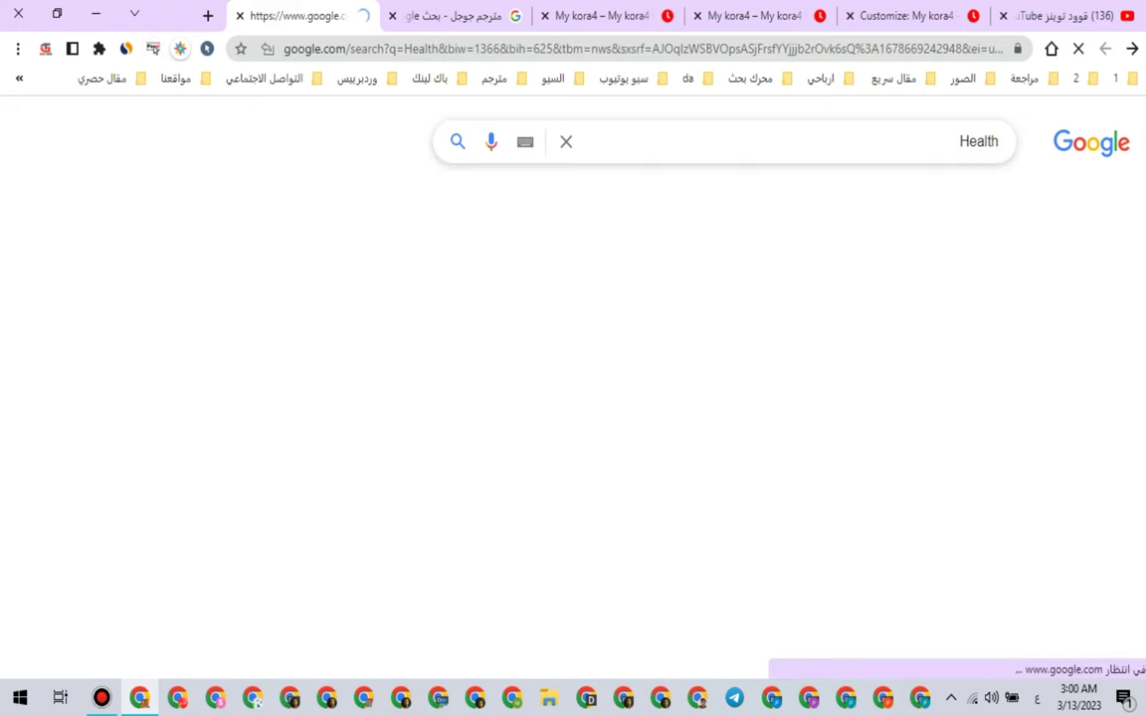
scroll(697, 398, "down", 1)
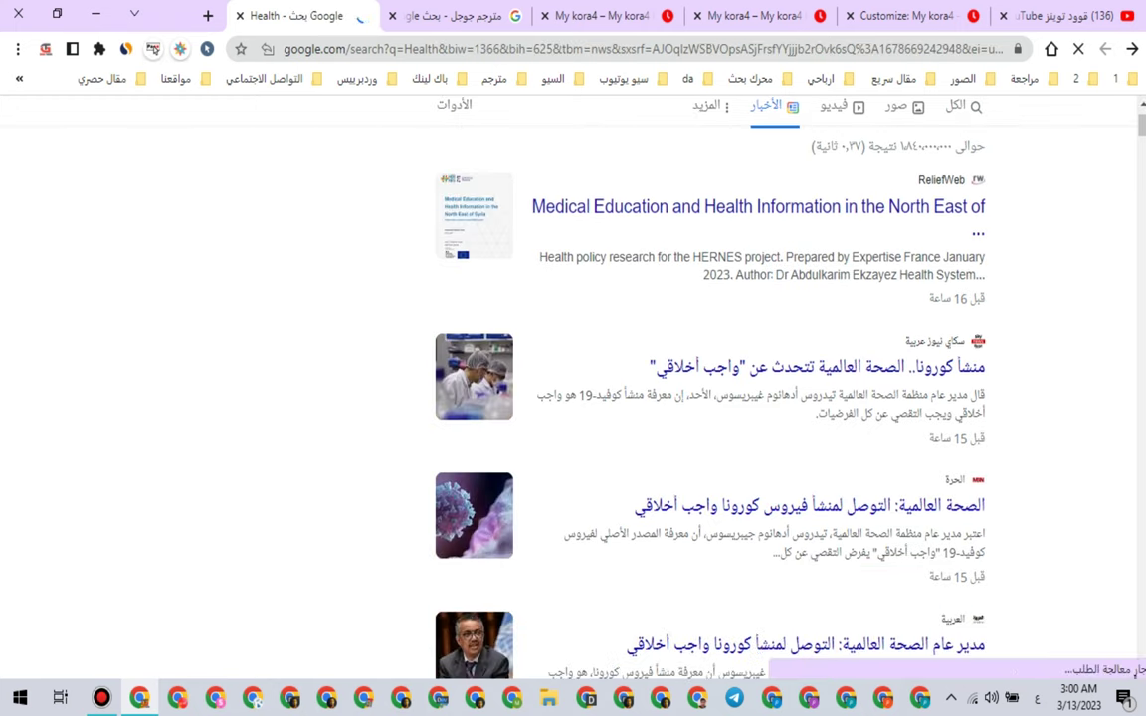
scroll(696, 398, "down", 3)
scroll(696, 398, "up", 3)
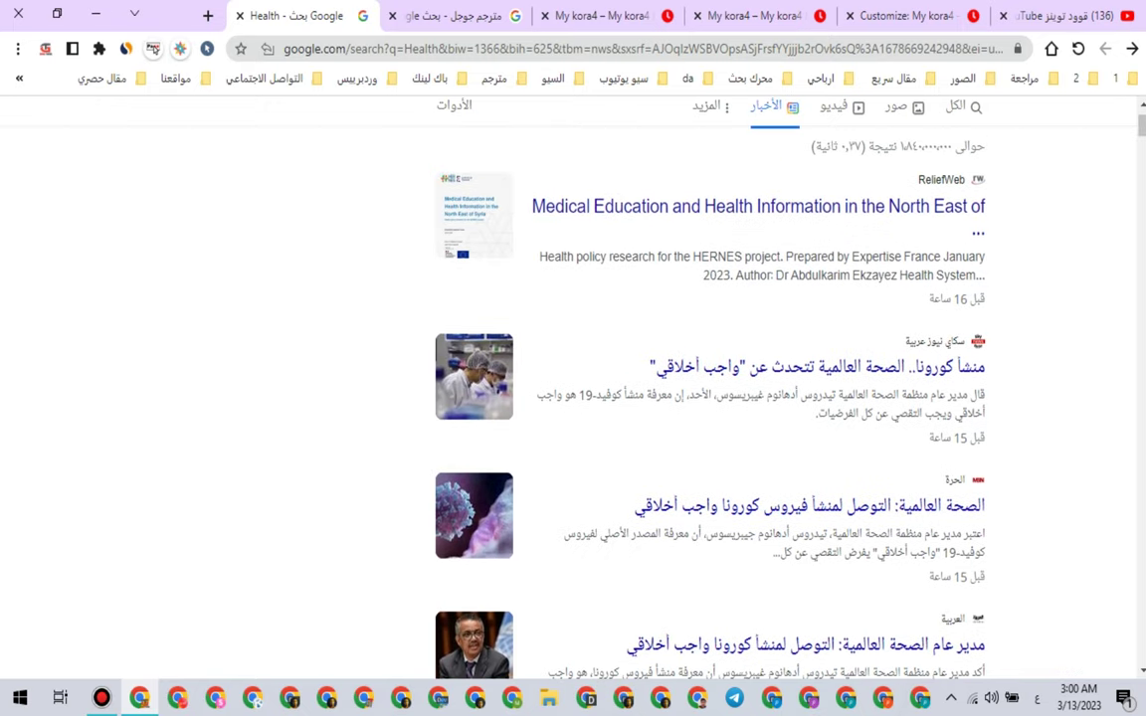
scroll(696, 397, "up", 1)
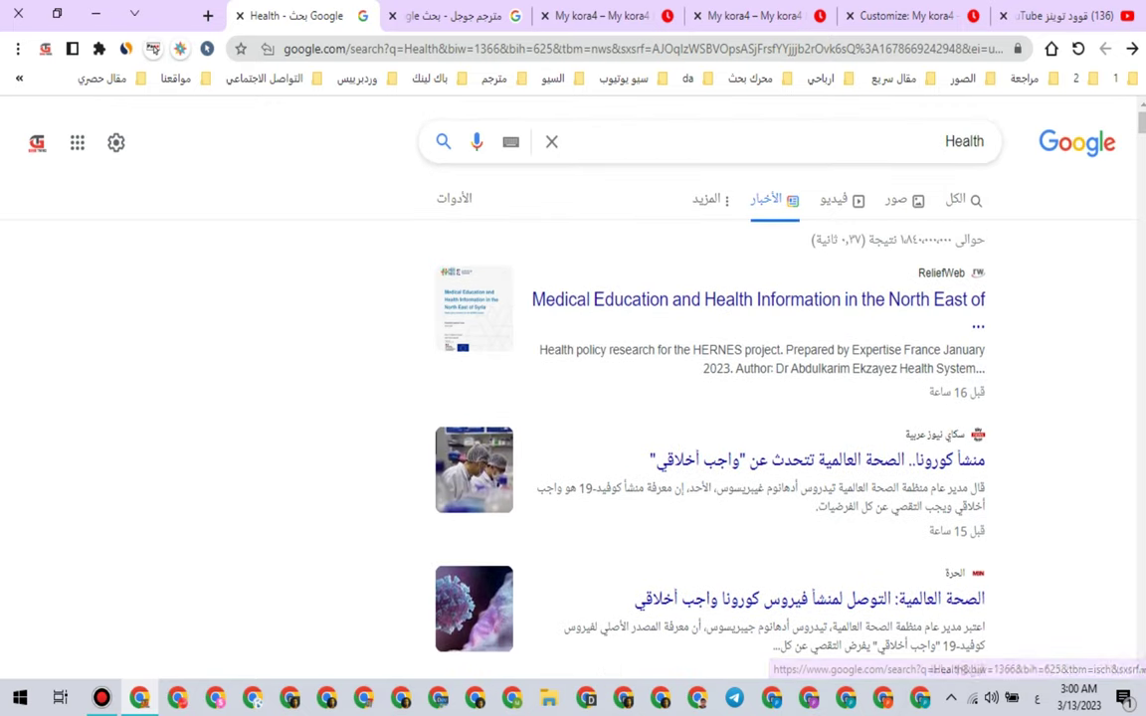
Step: Replace the Arabic text in the Google translator tab with "اقسام التقنية" to translate it into English
key("ctrl+Tab")
key("ctrl+a")
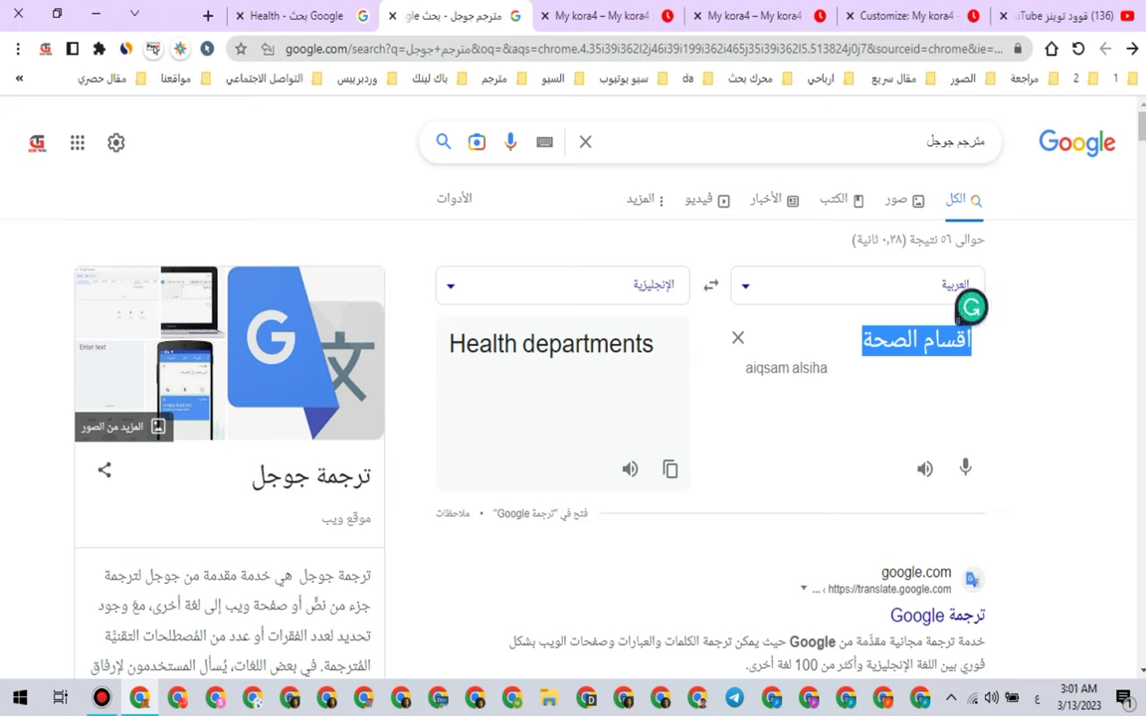
key("BackSpace")
type("الت")
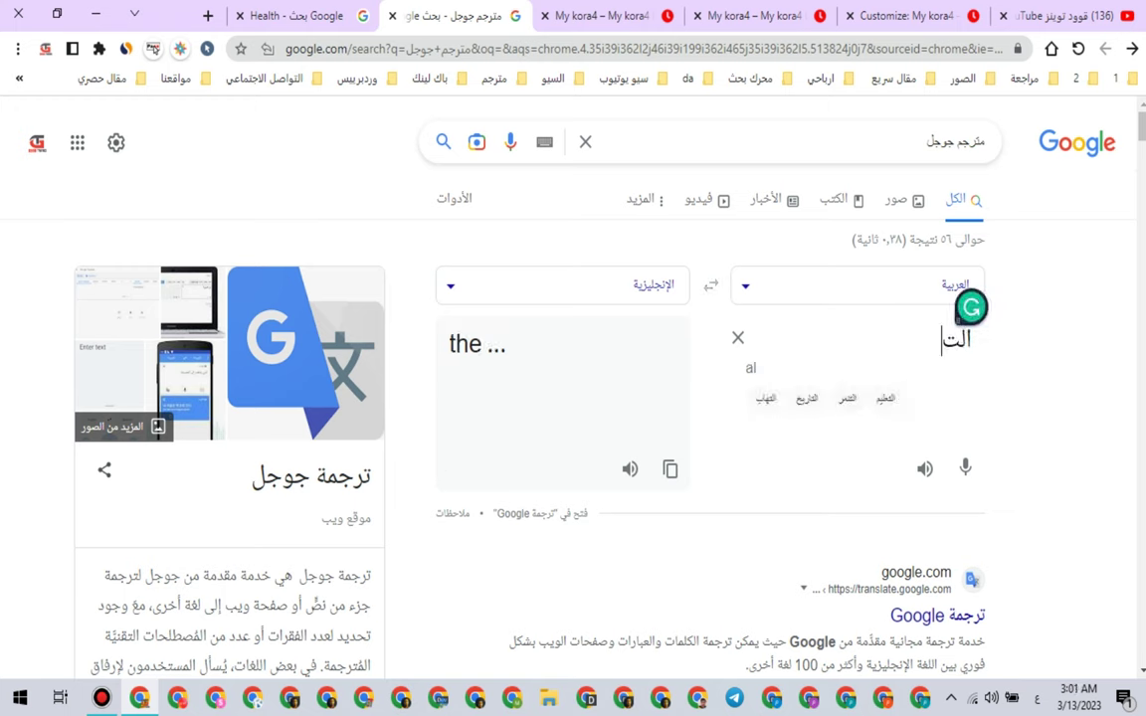
key("BackSpace")
key("BackSpace")
type("اقسام")
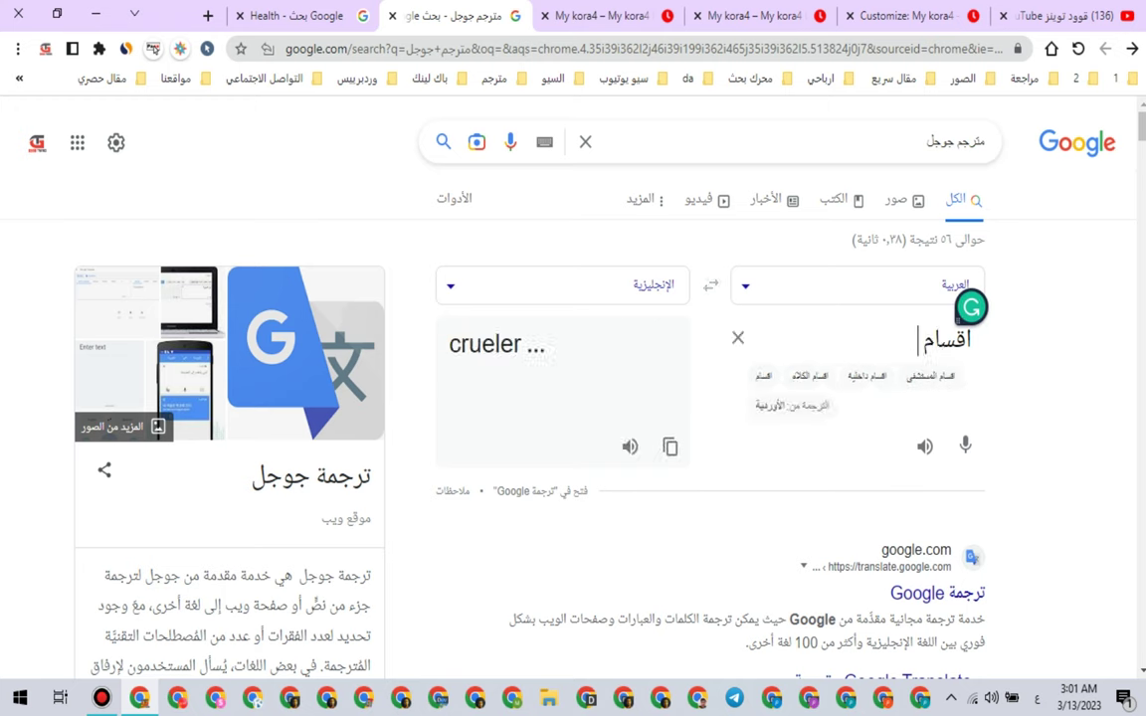
type(" التقنية")
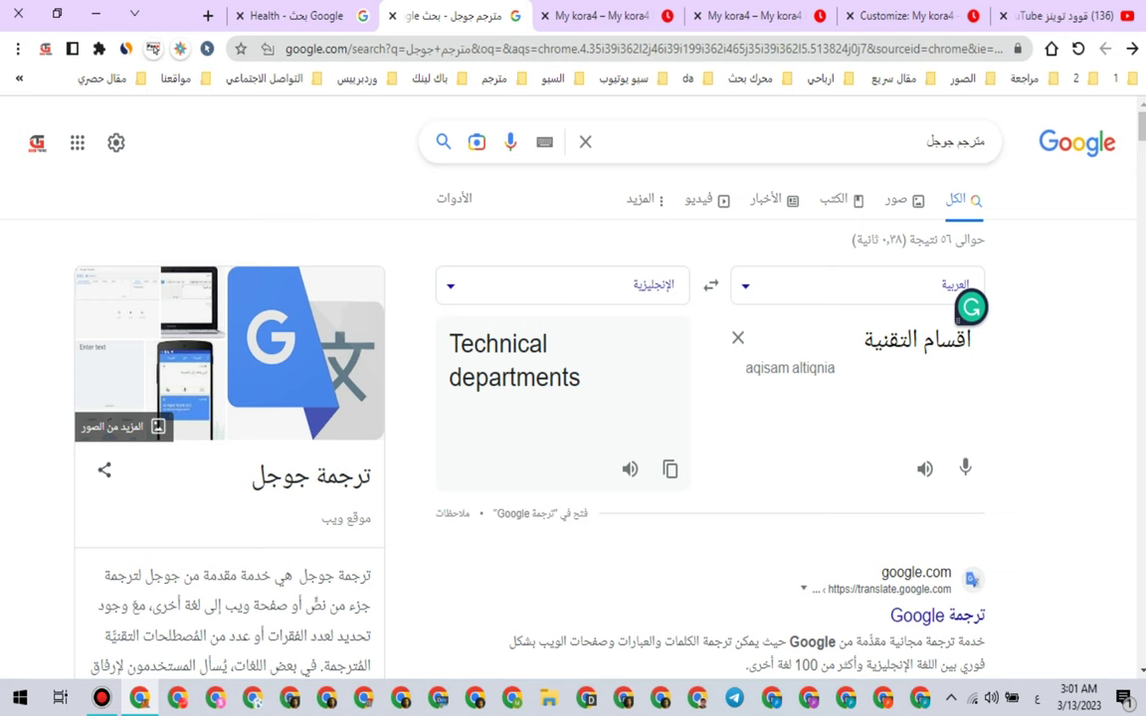
Step: Copy the English translation, search Google for "Technical departments" in the Health search tab, and look through the results
left_click(670, 469)
left_click(299, 16)
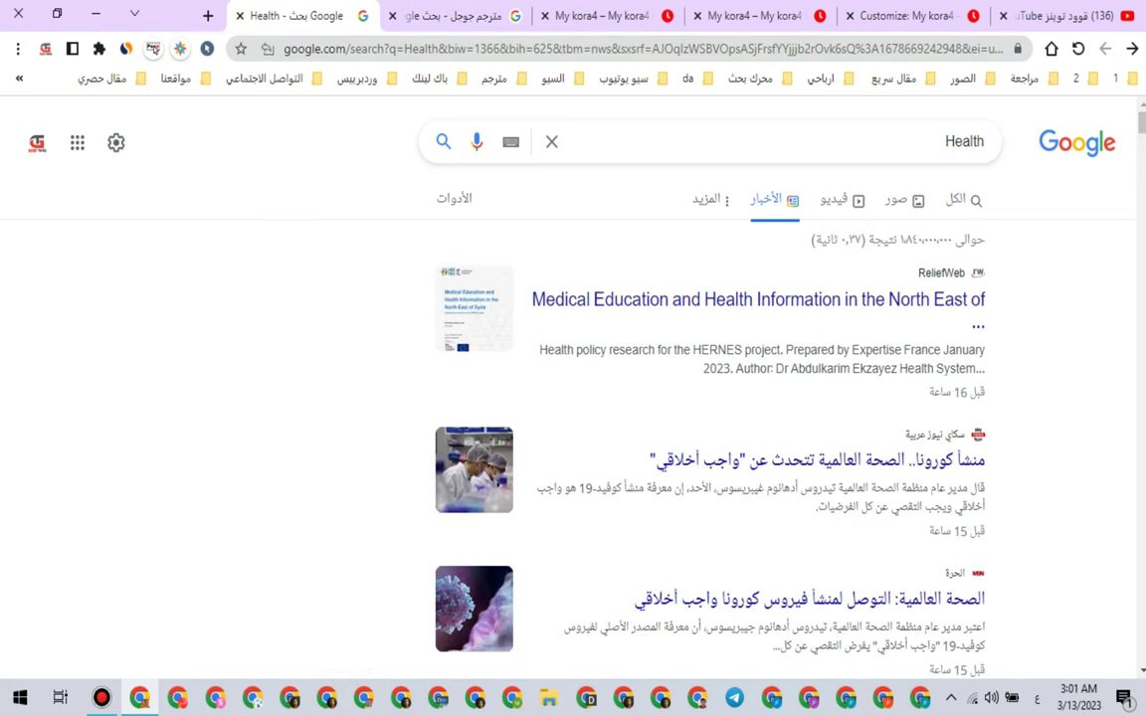
right_click(364, 49)
left_click(321, 246)
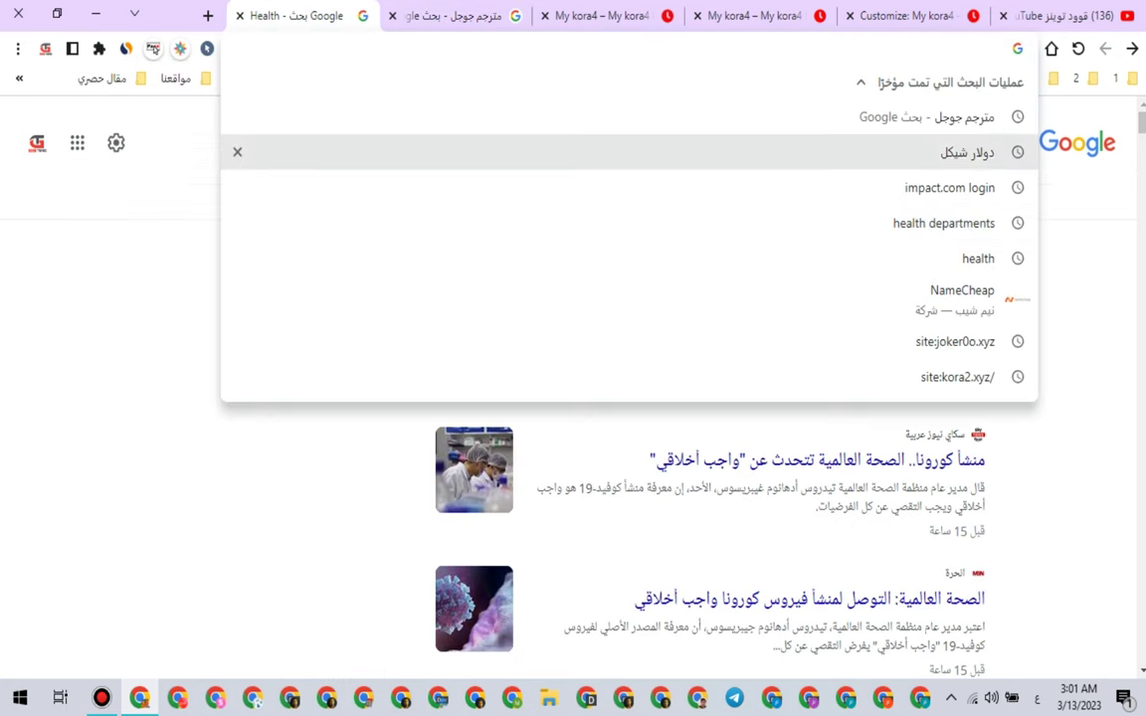
right_click(341, 52)
left_click(223, 232)
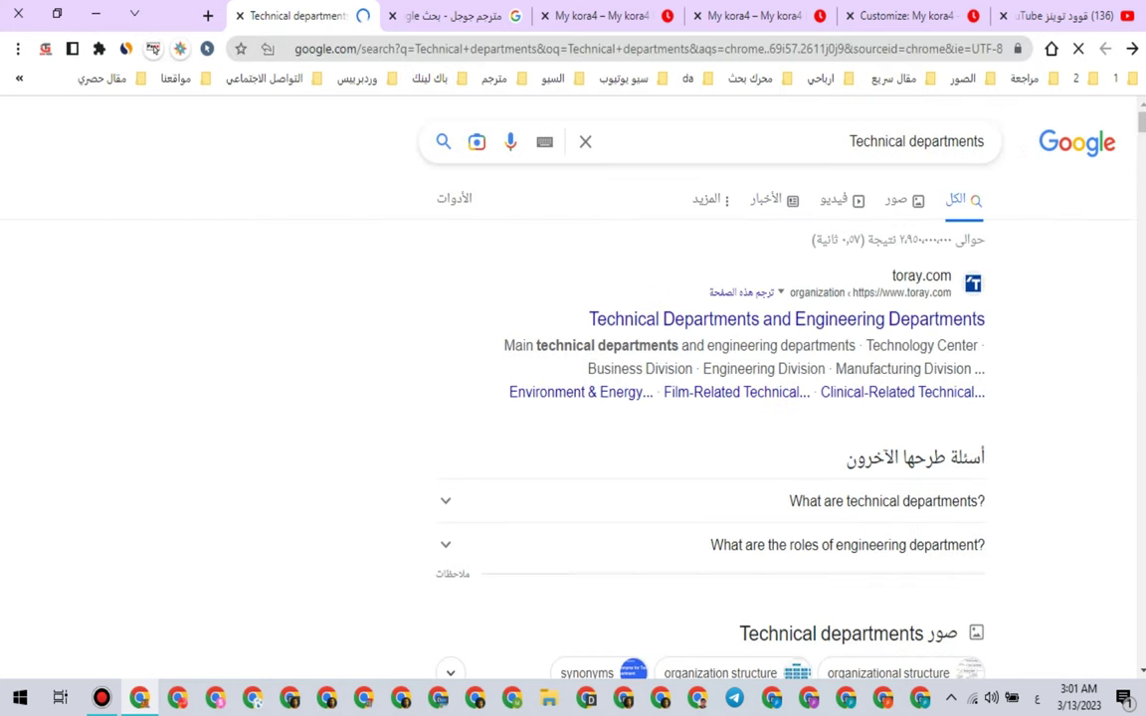
scroll(711, 398, "down", 3)
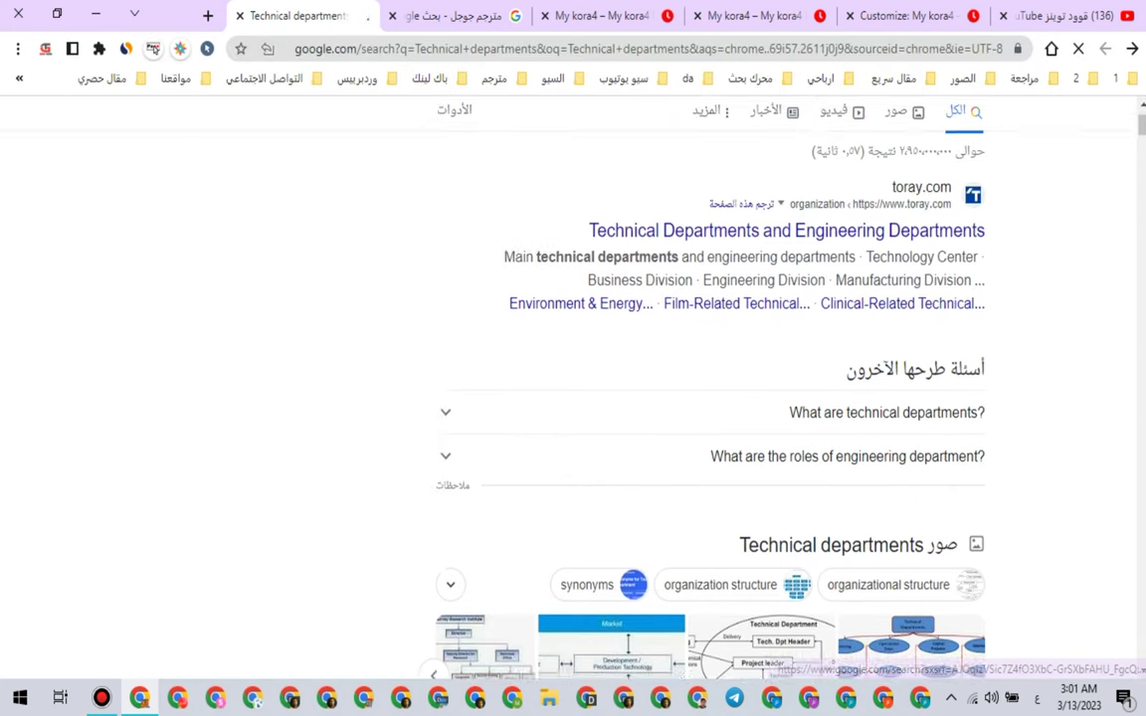
scroll(712, 398, "down", 7)
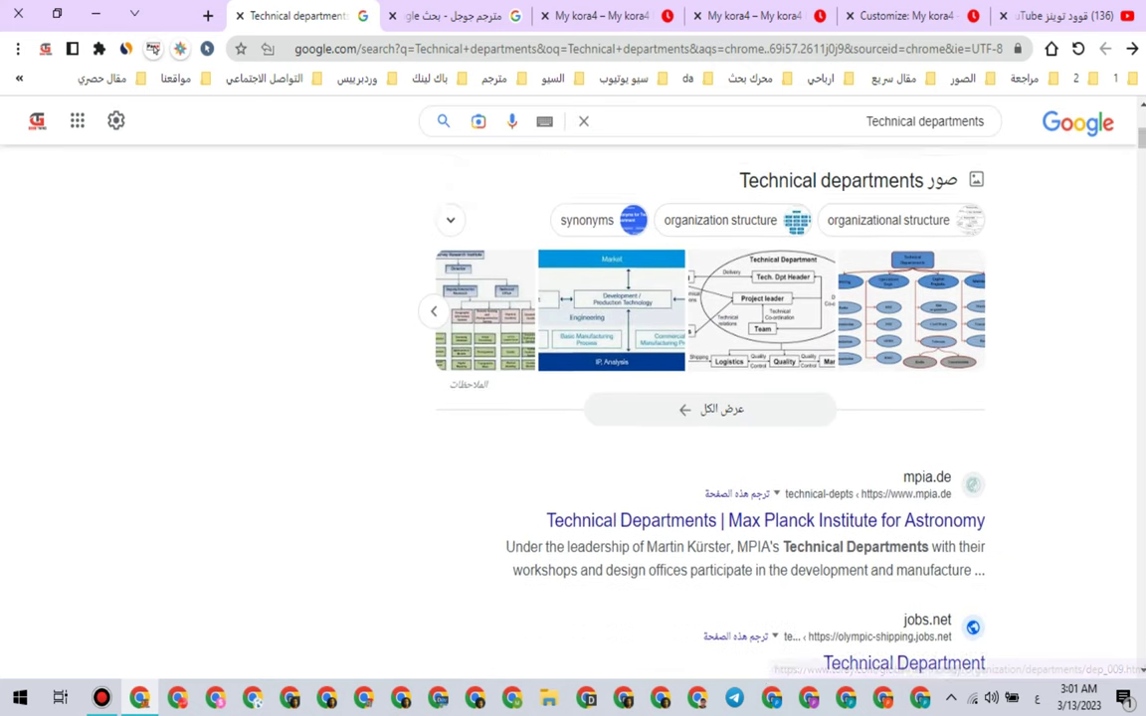
Step: Switch the "Technical departments" search to news results and skim the headlines
scroll(712, 398, "up", 2)
scroll(711, 398, "up", 5)
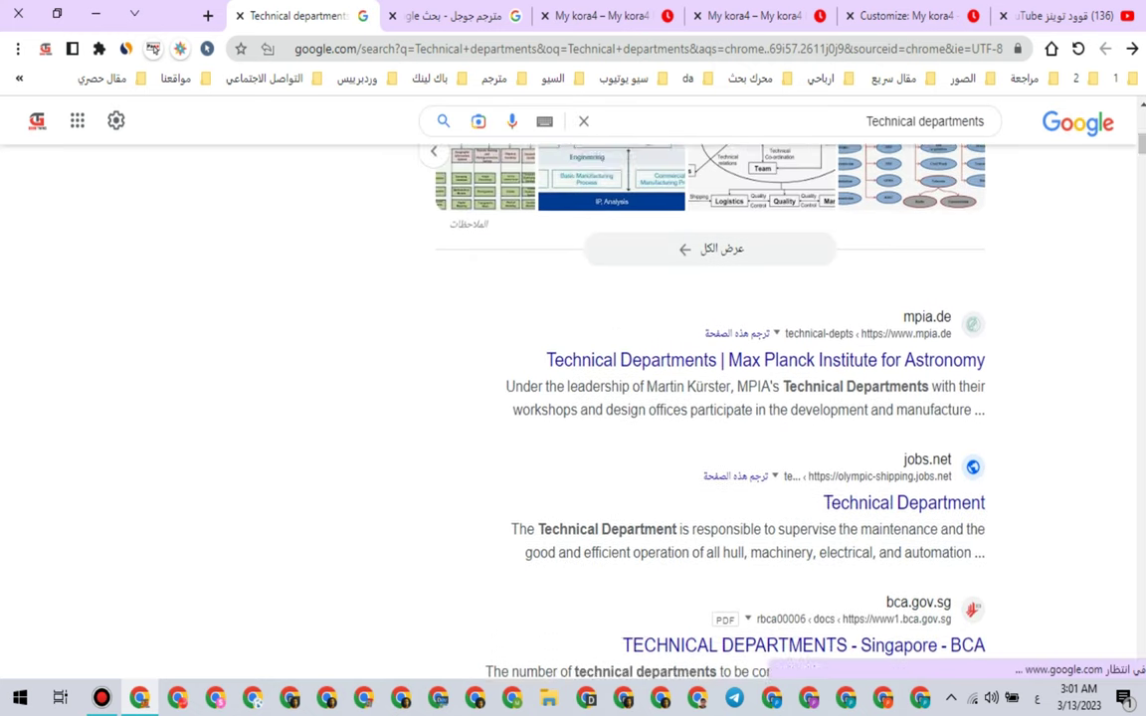
scroll(711, 398, "up", 1)
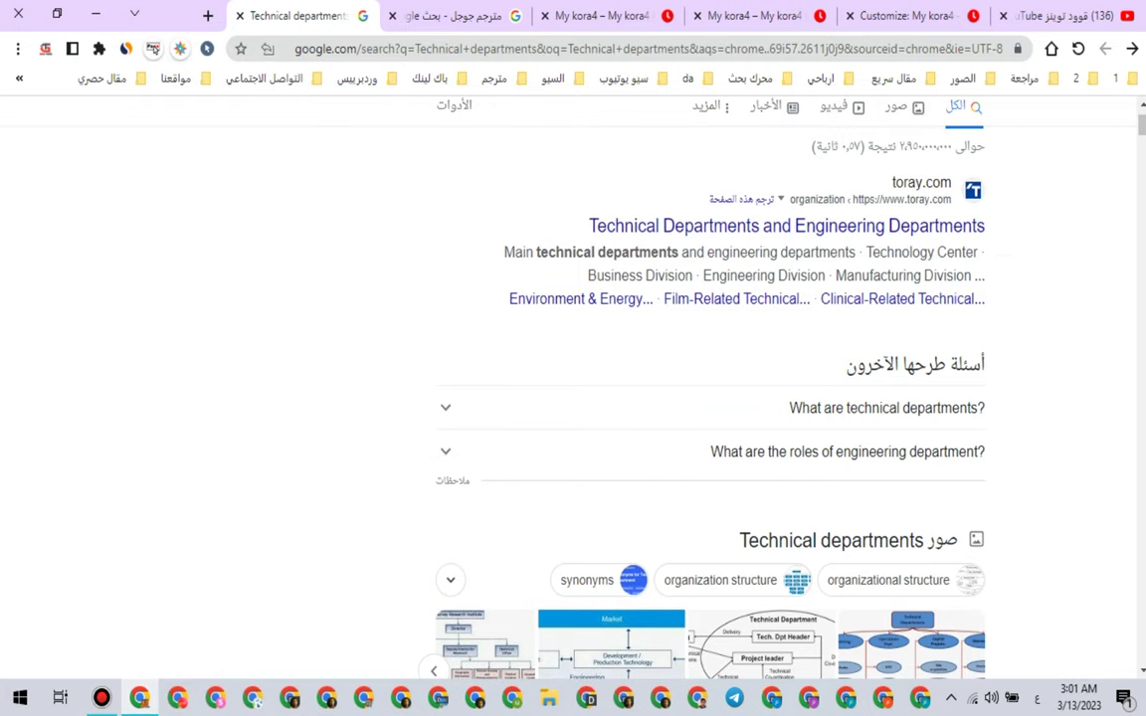
scroll(711, 398, "up", 1)
left_click(767, 198)
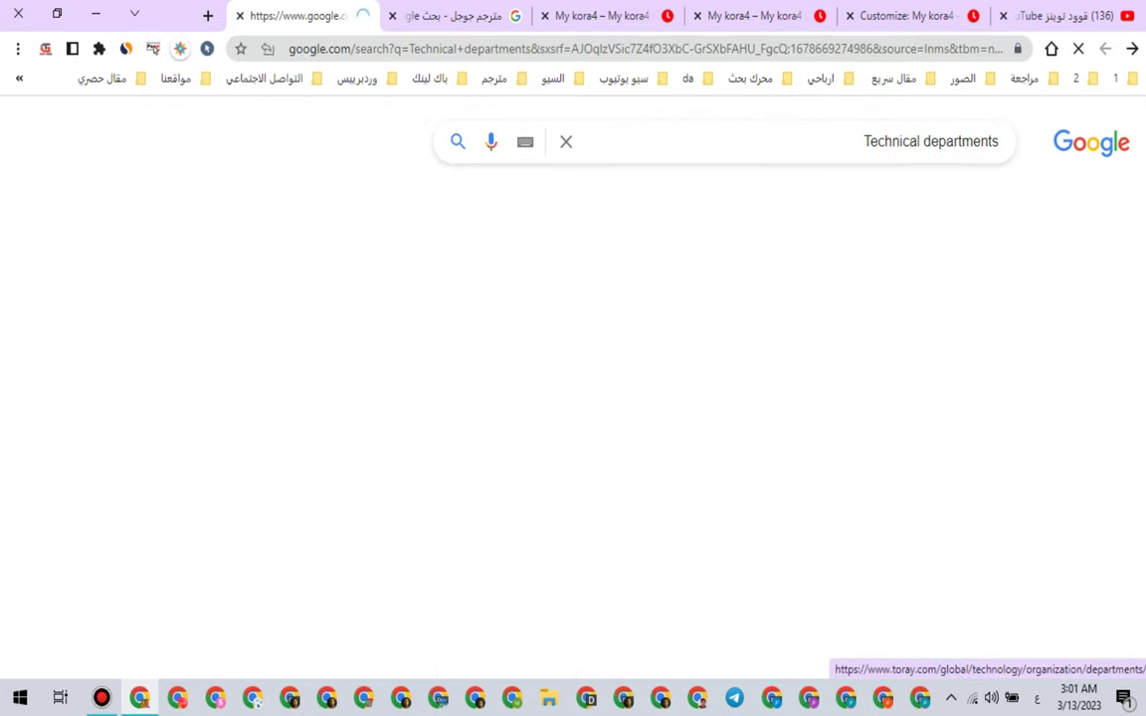
scroll(711, 397, "down", 2)
scroll(711, 398, "up", 2)
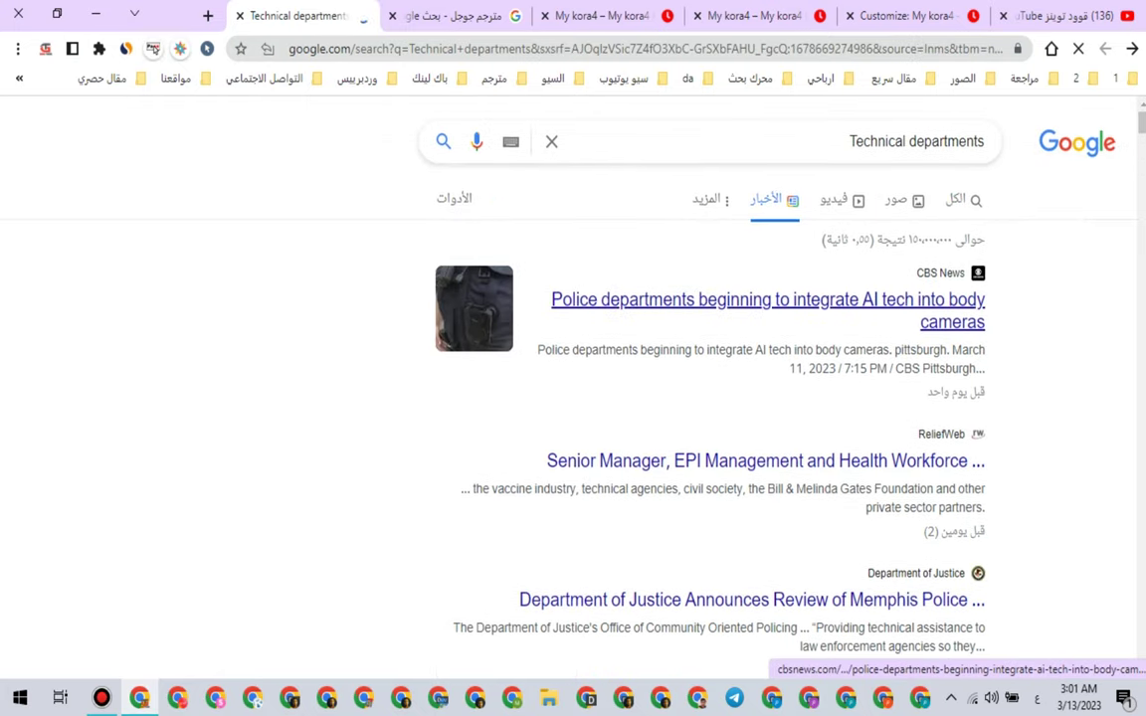
Step: Return to all results for "Technical departments" and expand the related question "What are technical departments?"
left_click(963, 200)
scroll(711, 398, "down", 2)
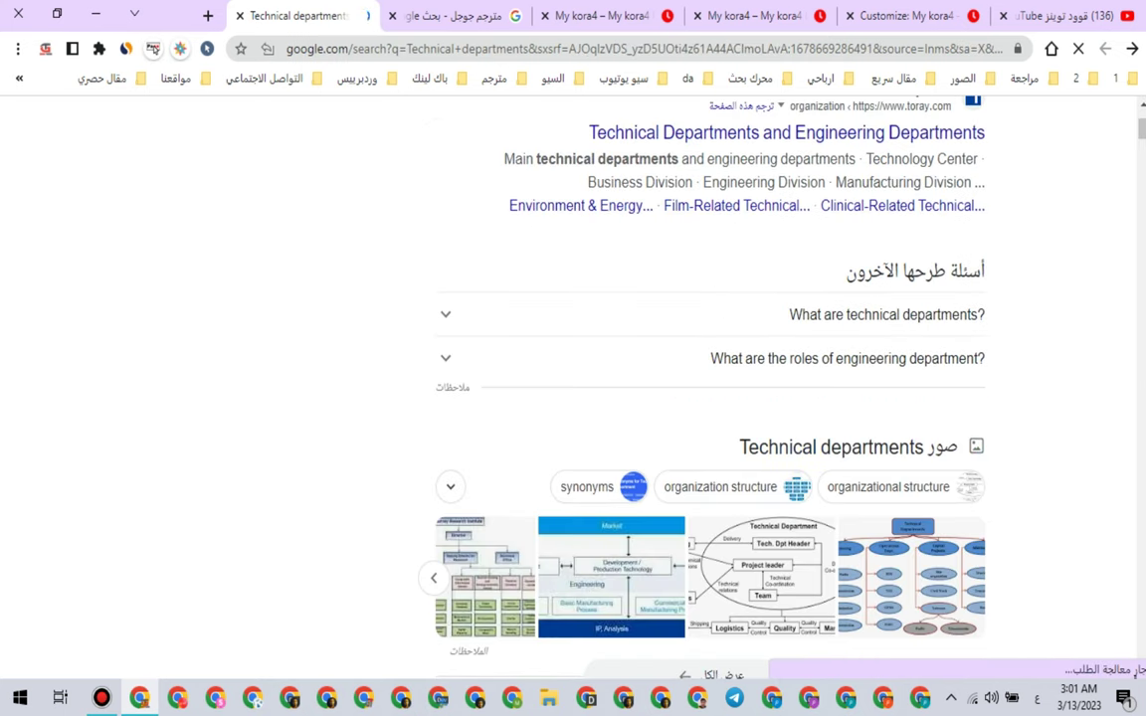
left_click(887, 314)
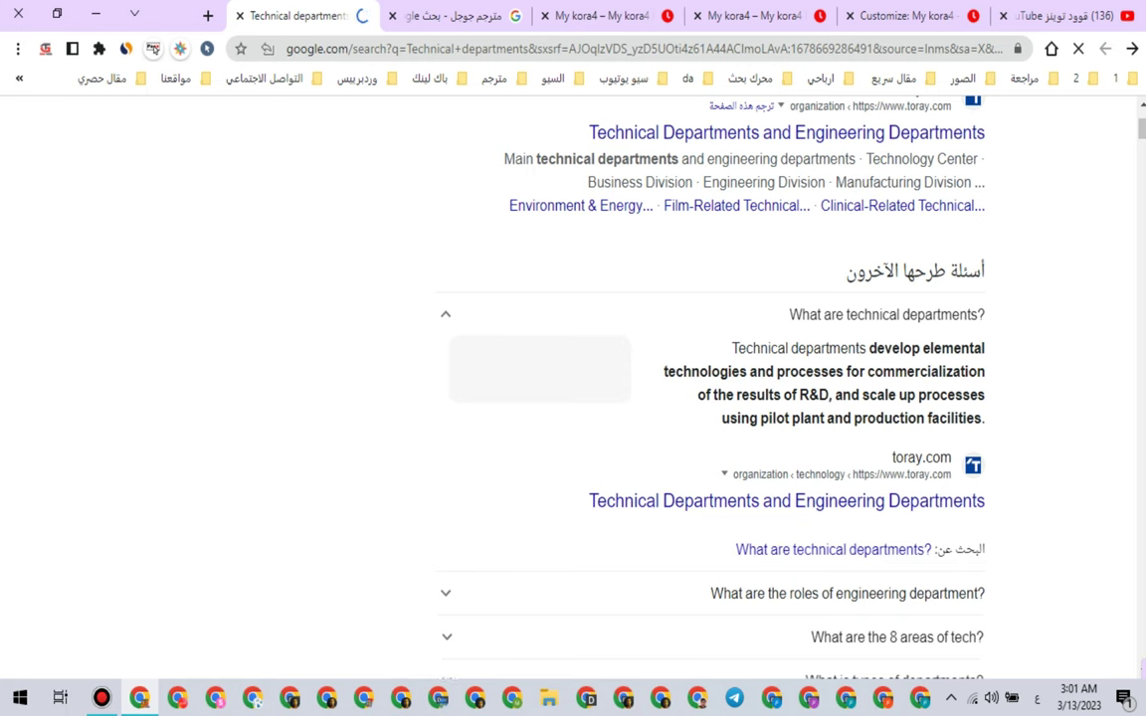
Step: Translate the search results page into Arabic and expand the related question about the 8 areas of tech to read its list
right_click(1083, 389)
left_click(1024, 292)
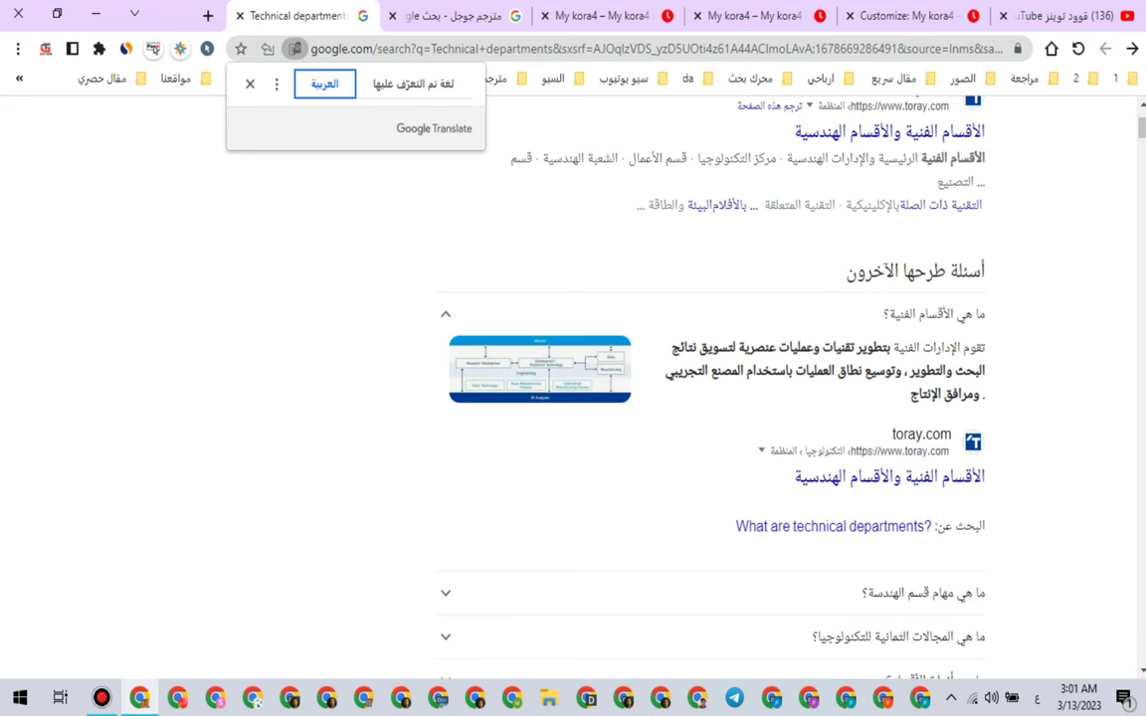
scroll(890, 290, "down", 2)
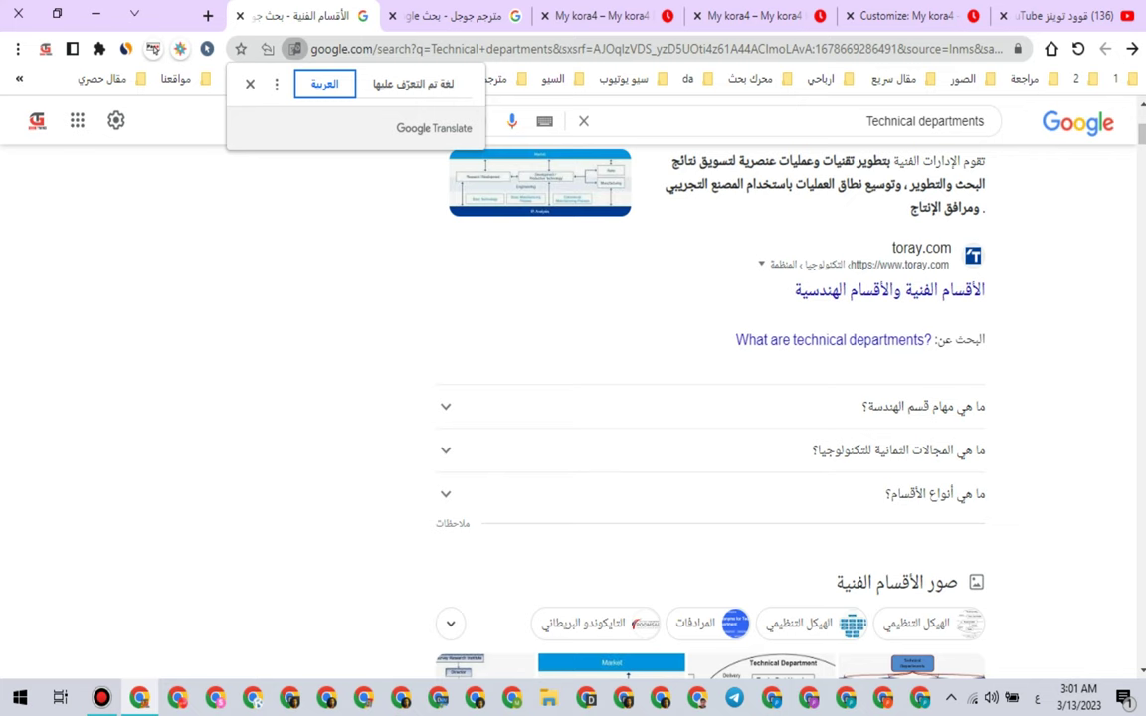
left_click(898, 450)
scroll(897, 451, "down", 2)
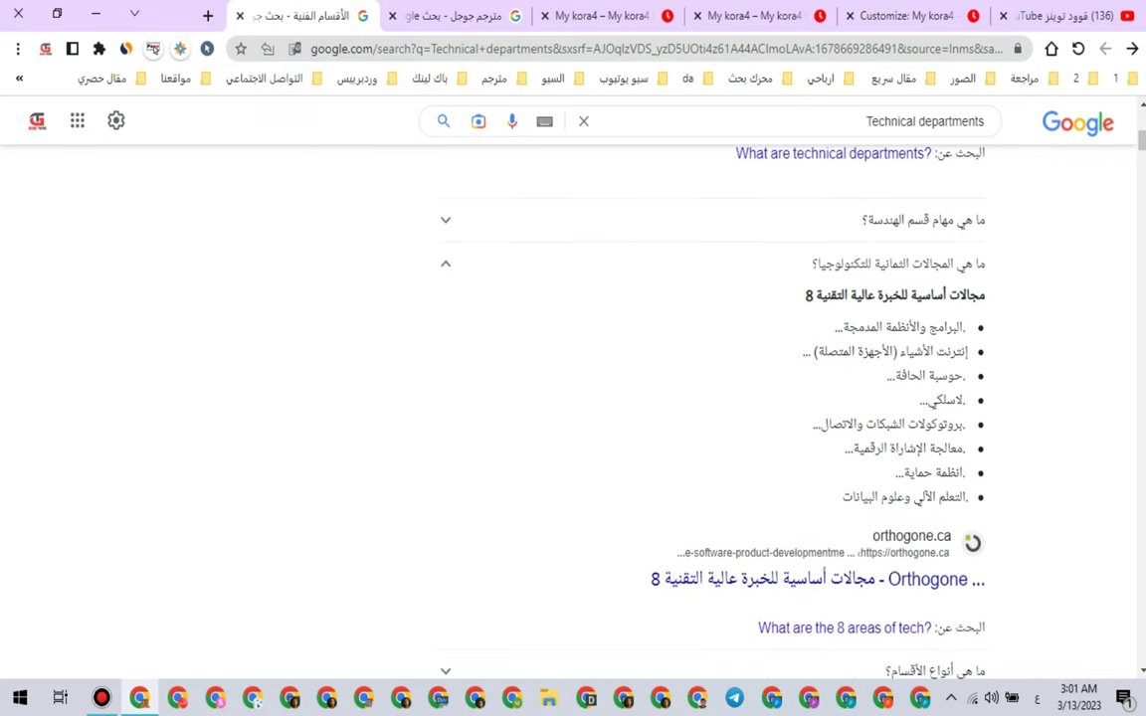
left_click_drag(841, 497, 967, 326)
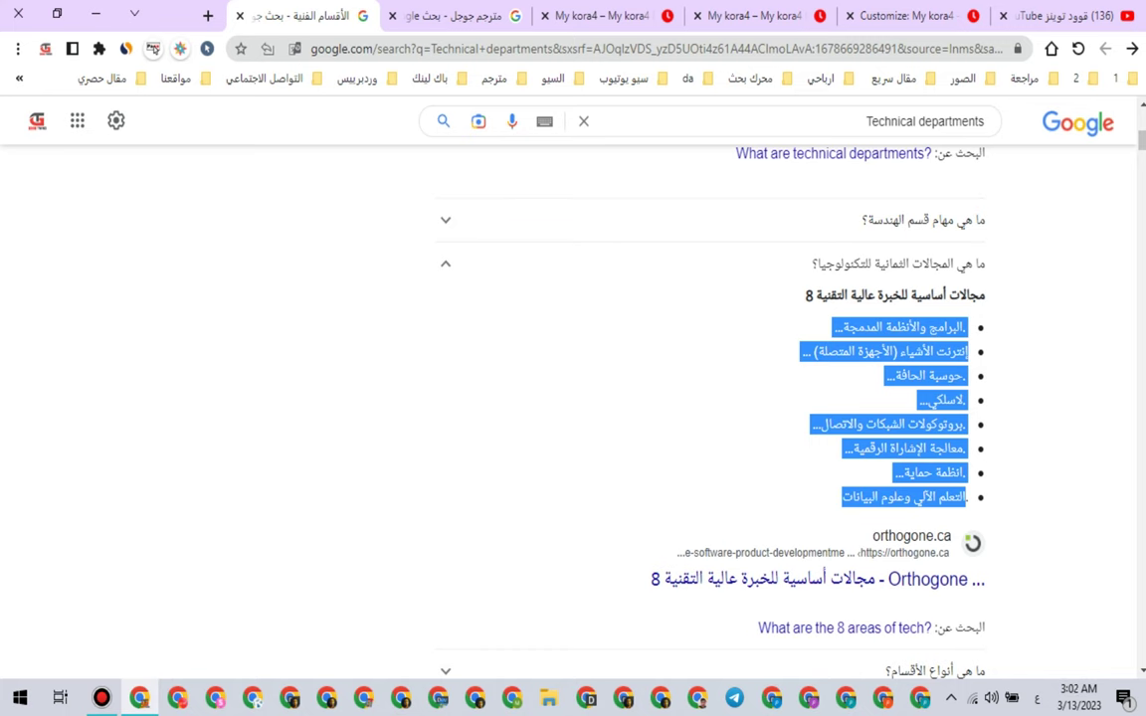
left_click(736, 398)
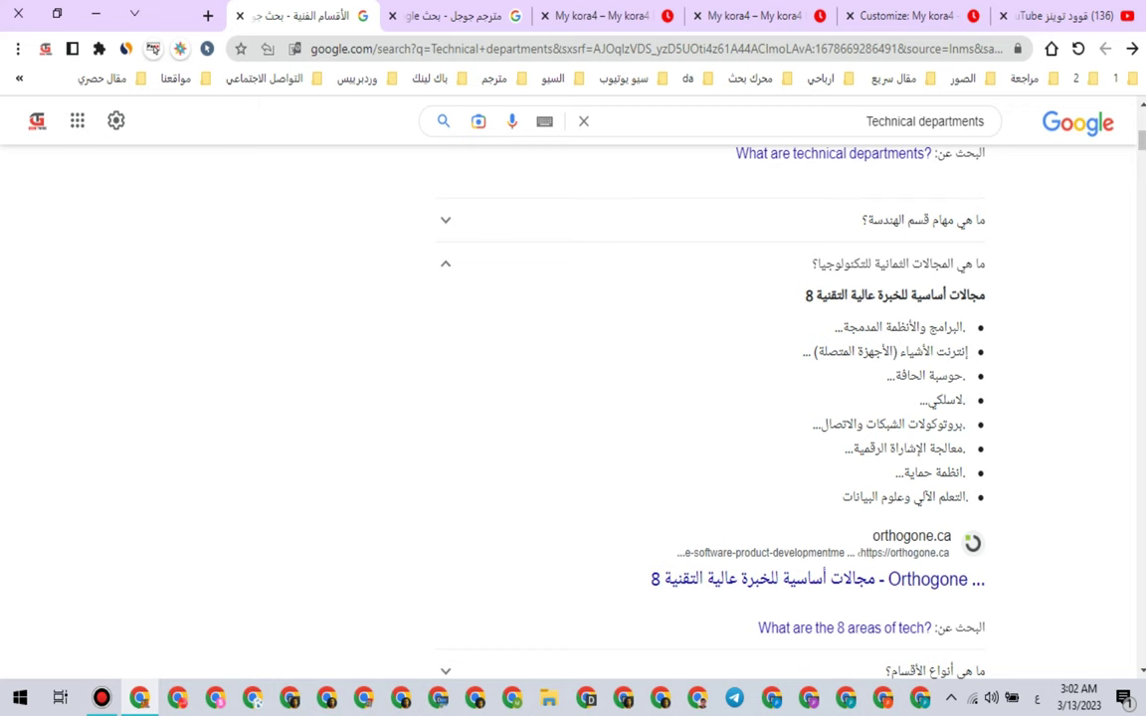
Step: Restore the results page to its original language and open Orthogone's "8 essential areas of high-tech expertise" article
right_click(926, 295)
left_click(1029, 311)
right_click(1029, 312)
left_click(945, 550)
left_click(294, 49)
left_click(413, 84)
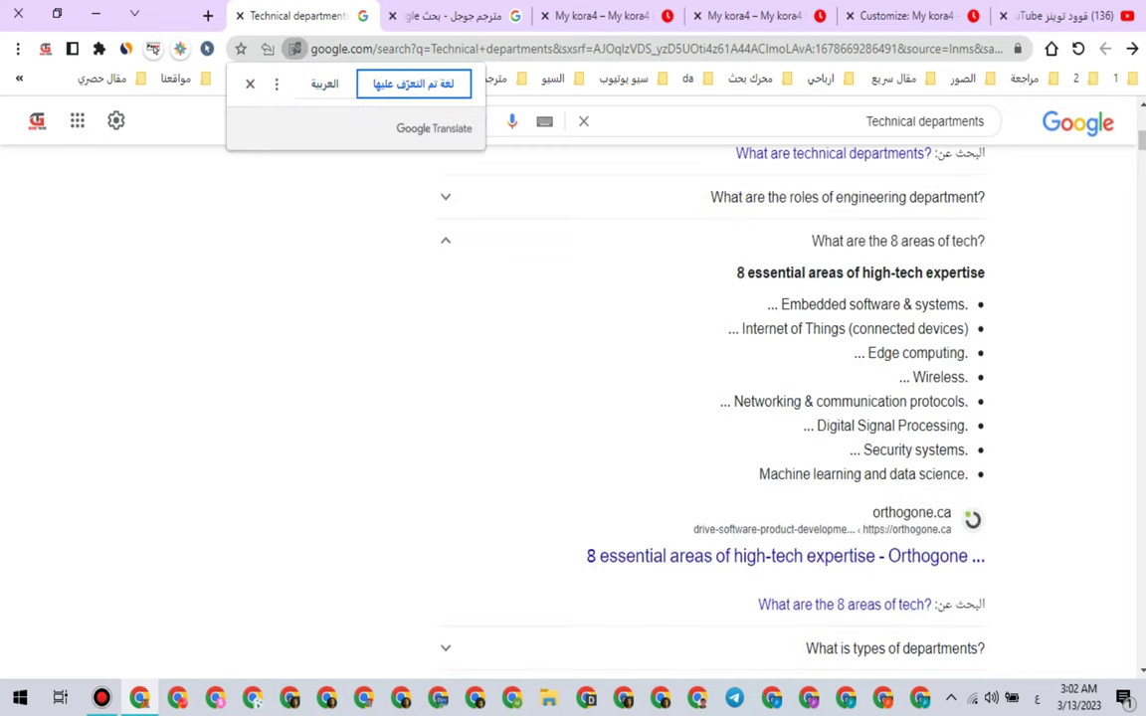
left_click(786, 557)
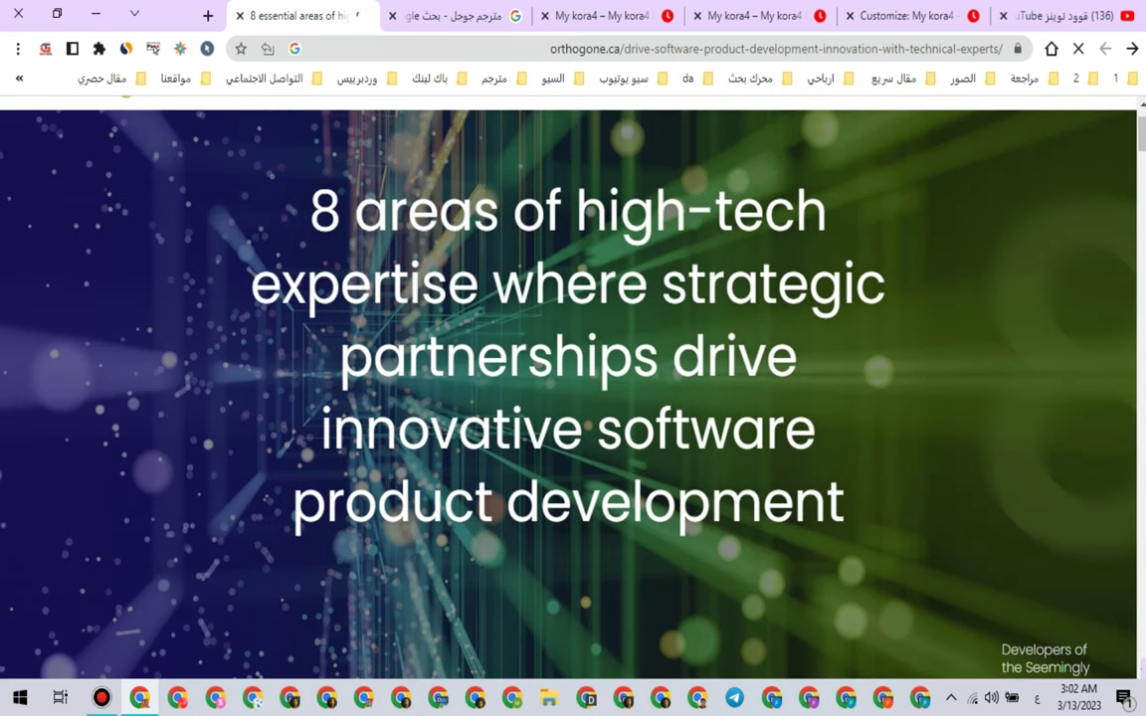
Step: Copy the article's main heading, beginning "8 areas of high-tech expertise", into the site's tagline, publish it and close the customizer
left_click_drag(312, 211, 845, 504)
right_click(753, 412)
left_click(724, 419)
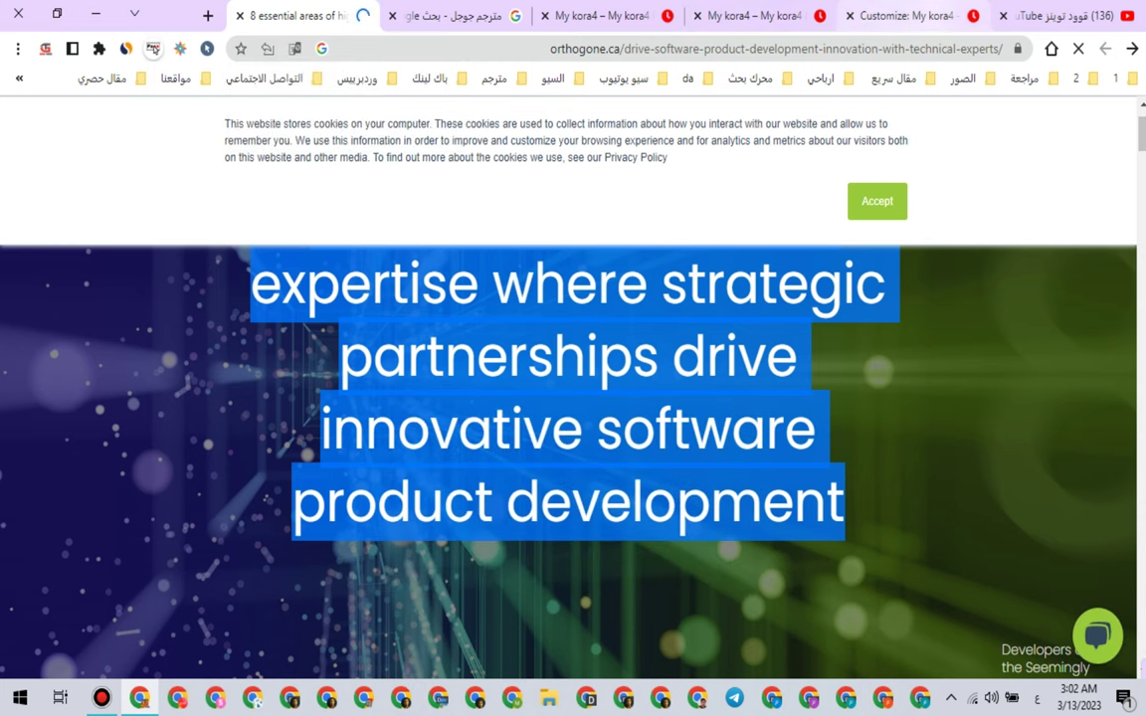
left_click(905, 16)
right_click(60, 328)
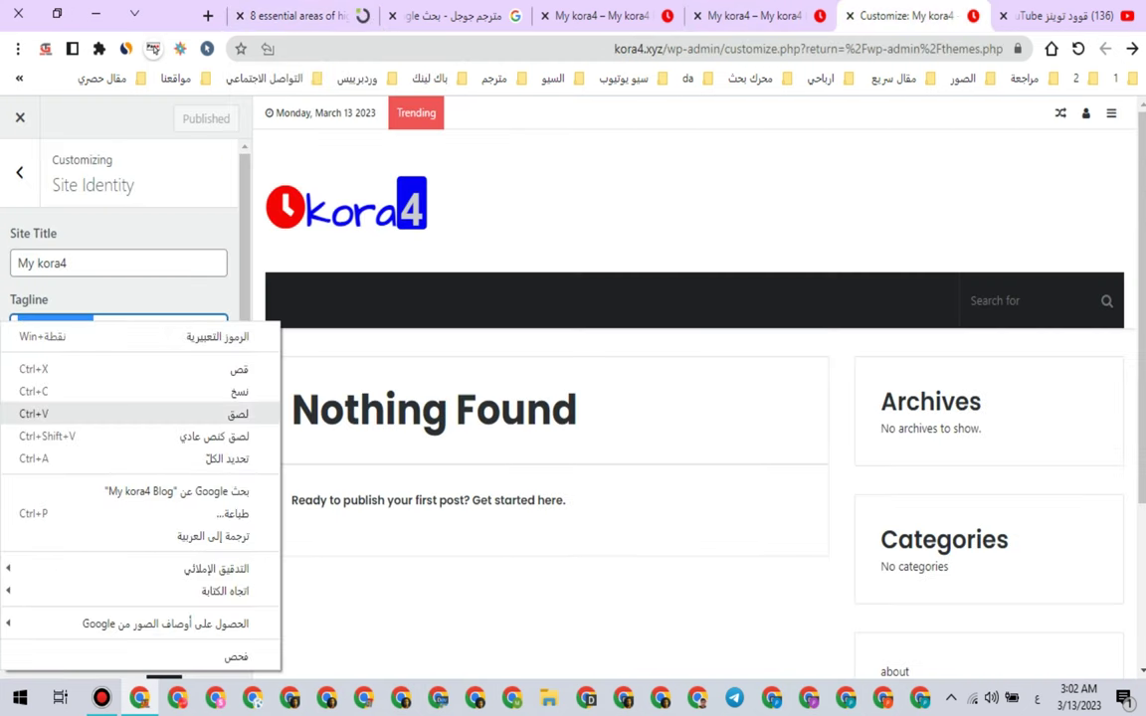
left_click(145, 412)
left_click(187, 119)
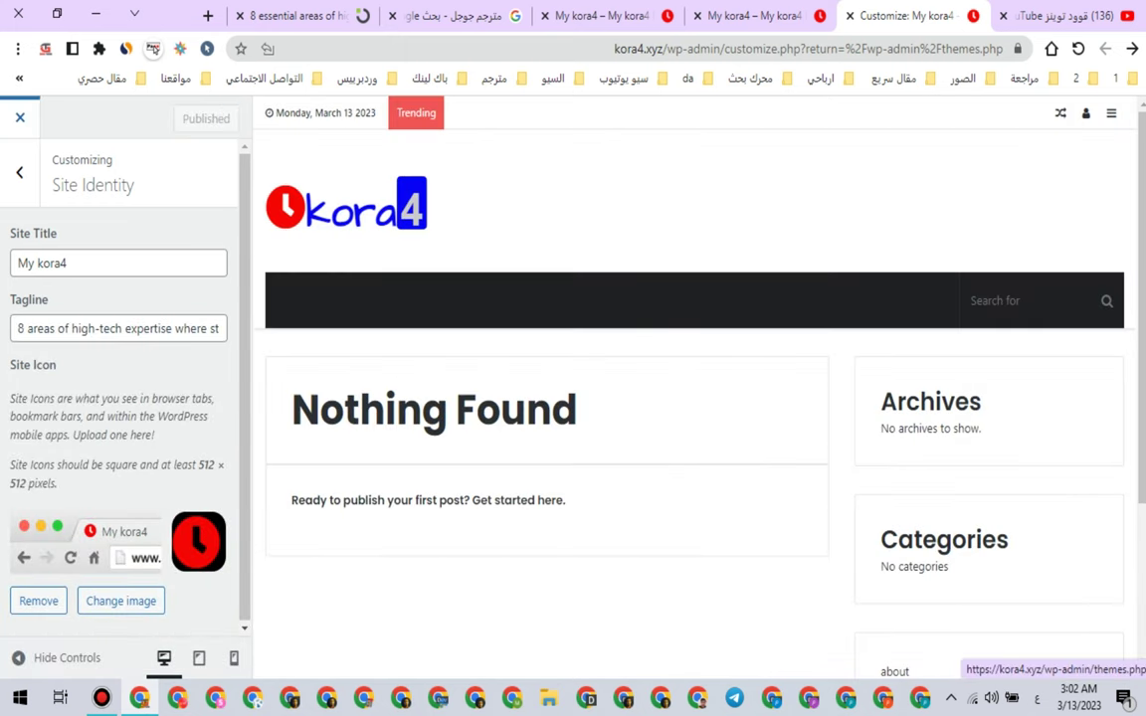
left_click(20, 117)
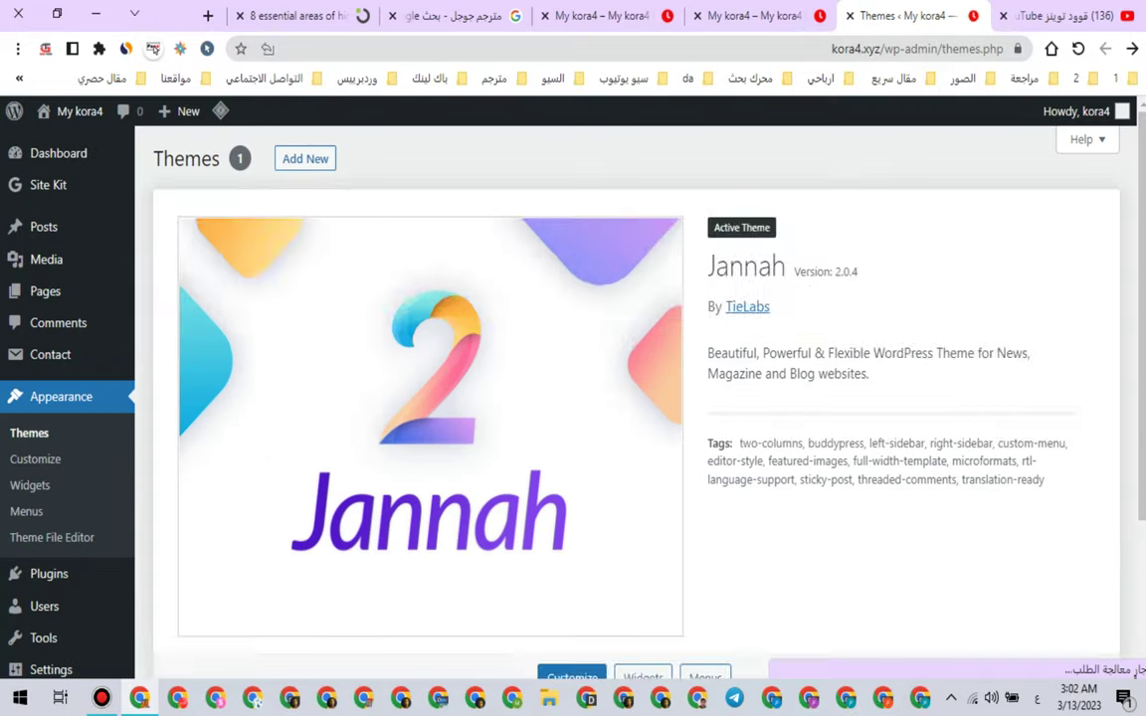
scroll(43, 402, "down", 3)
mouse_move(44, 402)
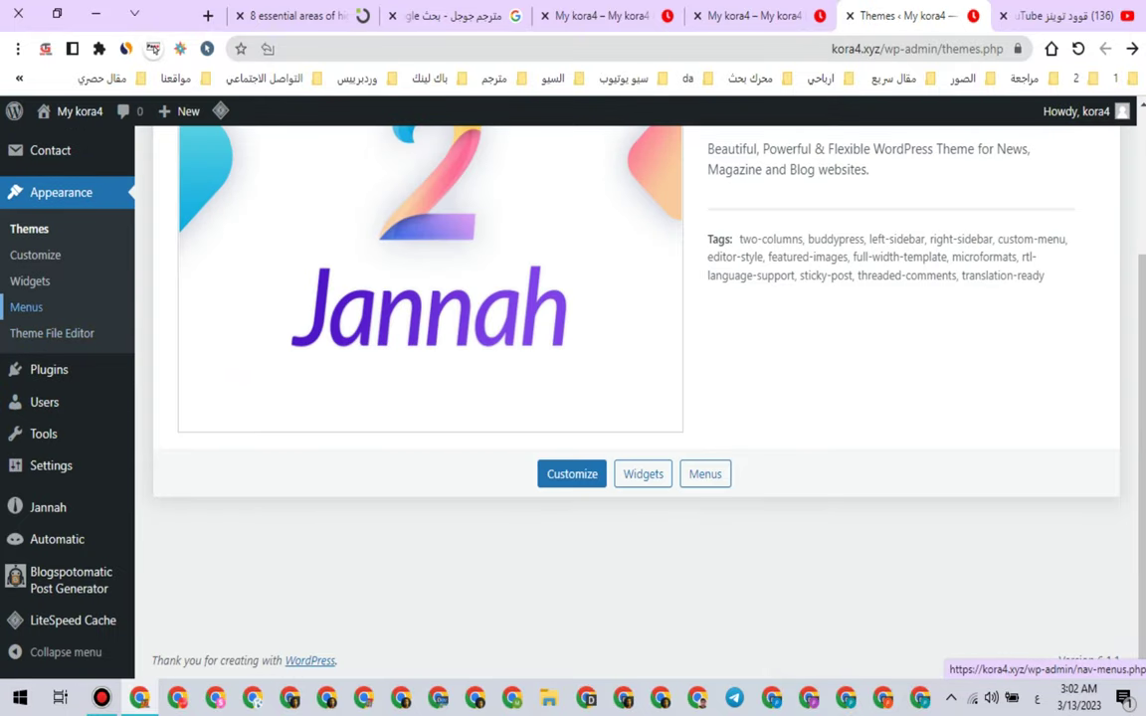
Step: Return to the Orthogone article and copy "Embedded software & systems" from its list of topics
left_click(299, 16)
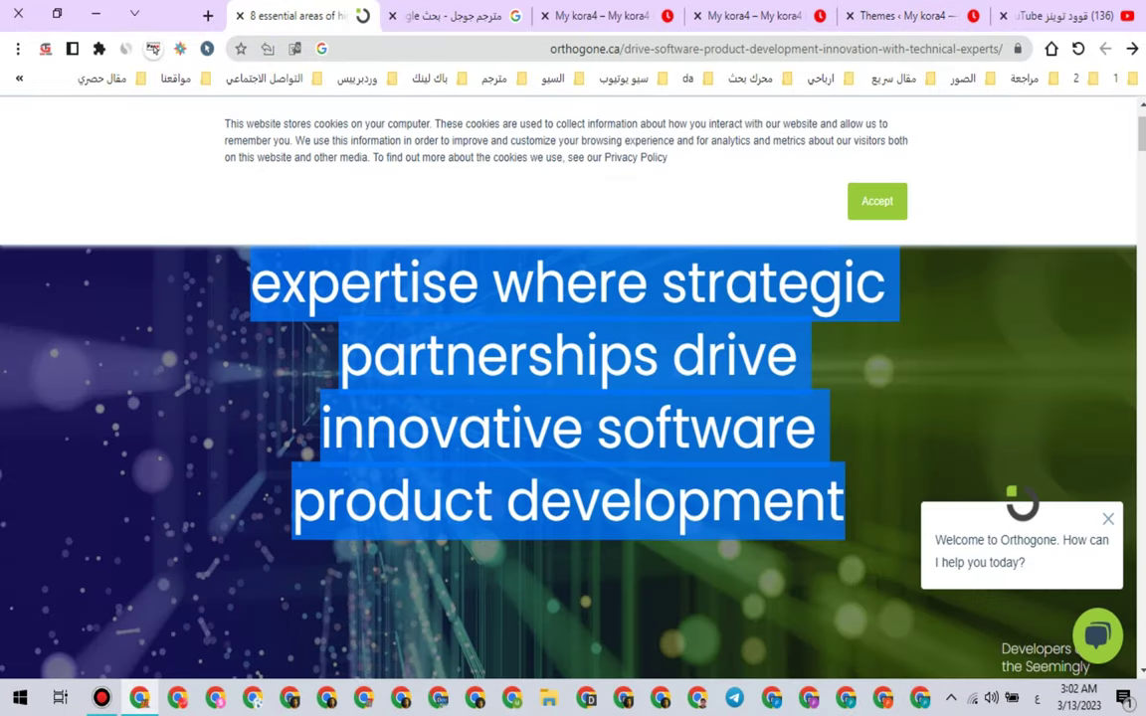
scroll(573, 398, "down", 7)
scroll(573, 447, "down", 2)
scroll(573, 447, "up", 1)
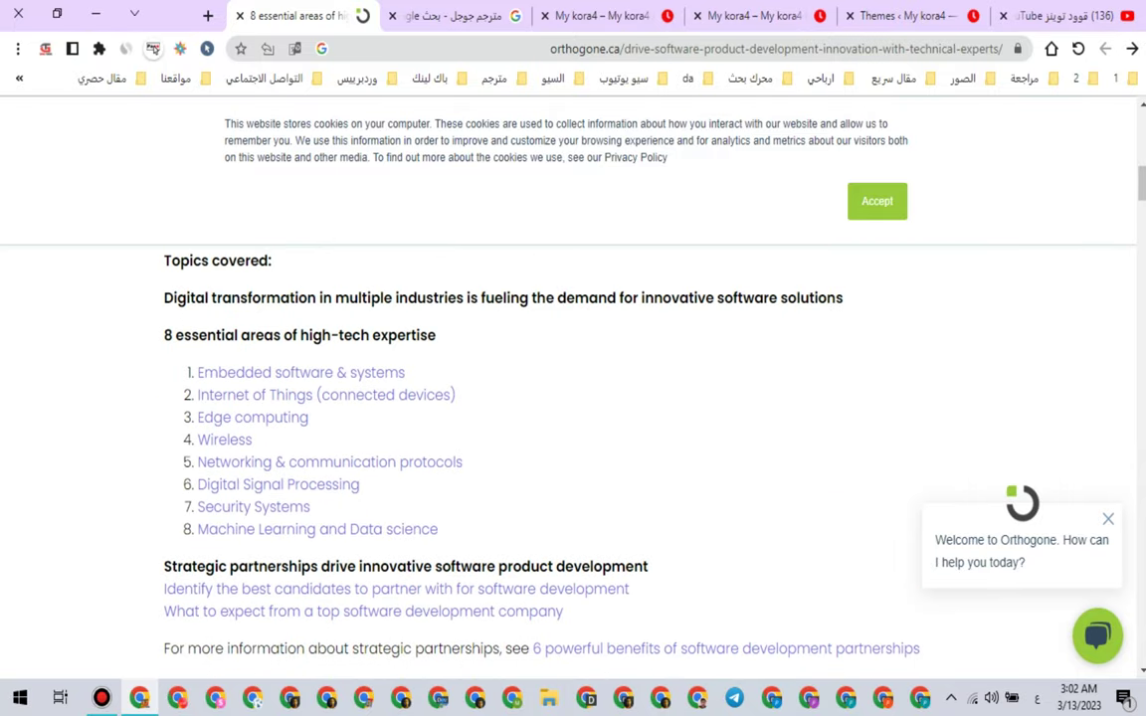
left_click_drag(405, 372, 204, 372)
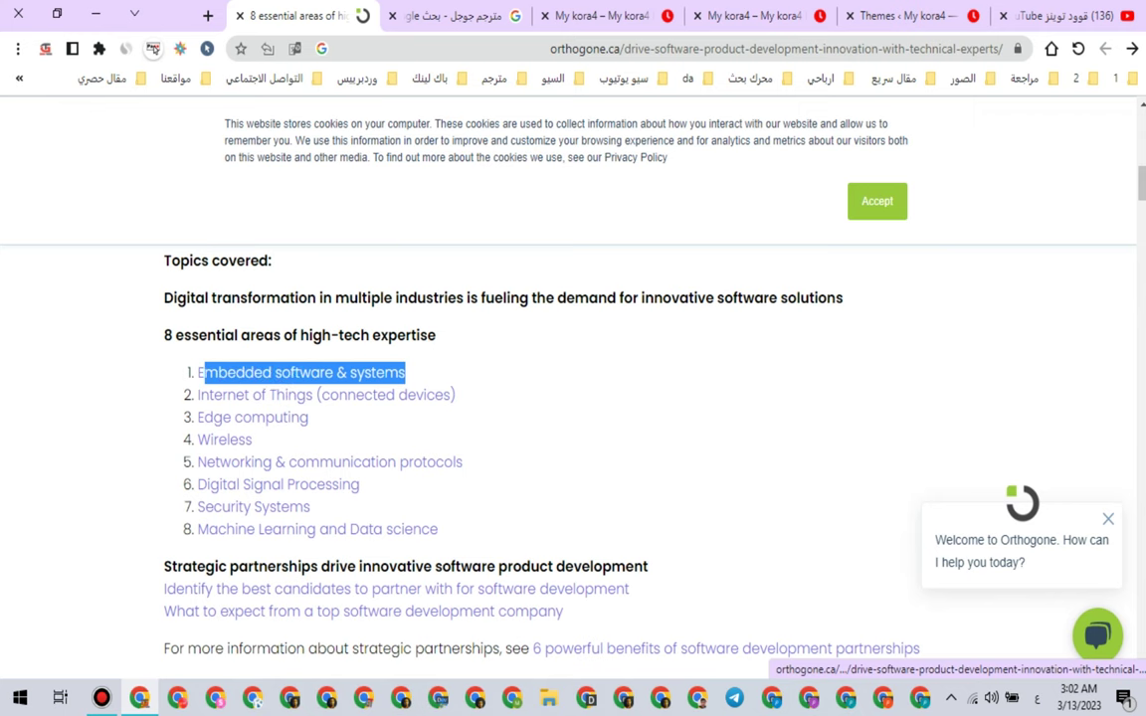
right_click(312, 376)
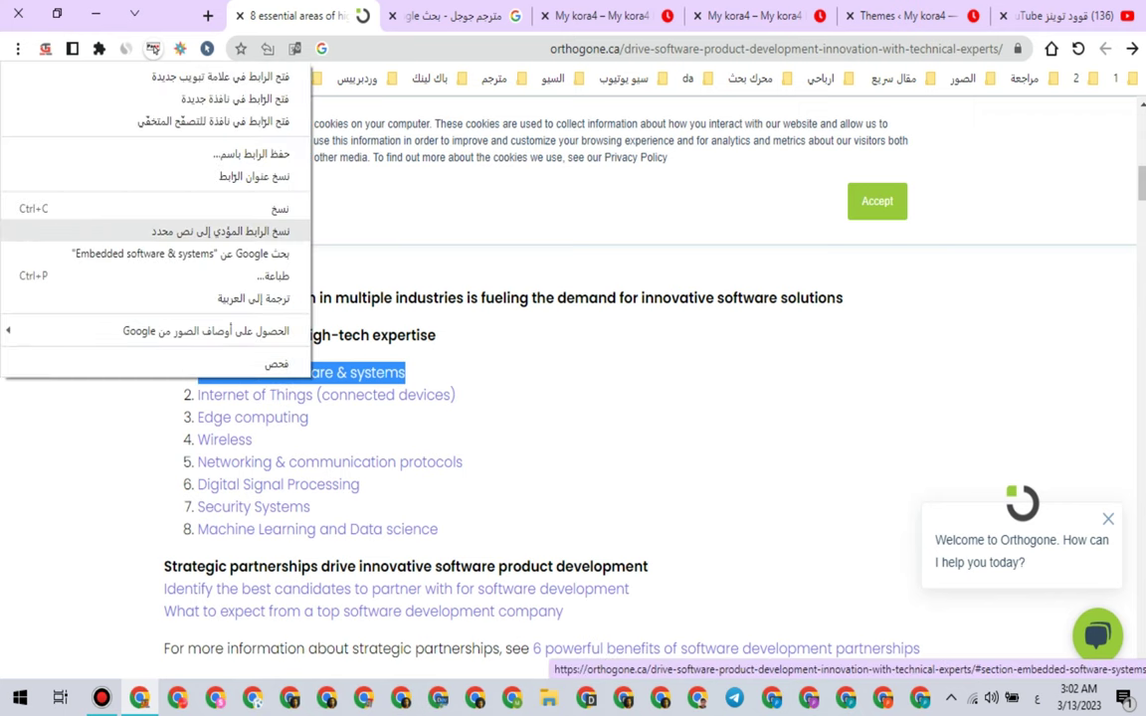
left_click(268, 208)
Step: Go to the site's post categories and open the Uncategorized category for editing
left_click(1069, 16)
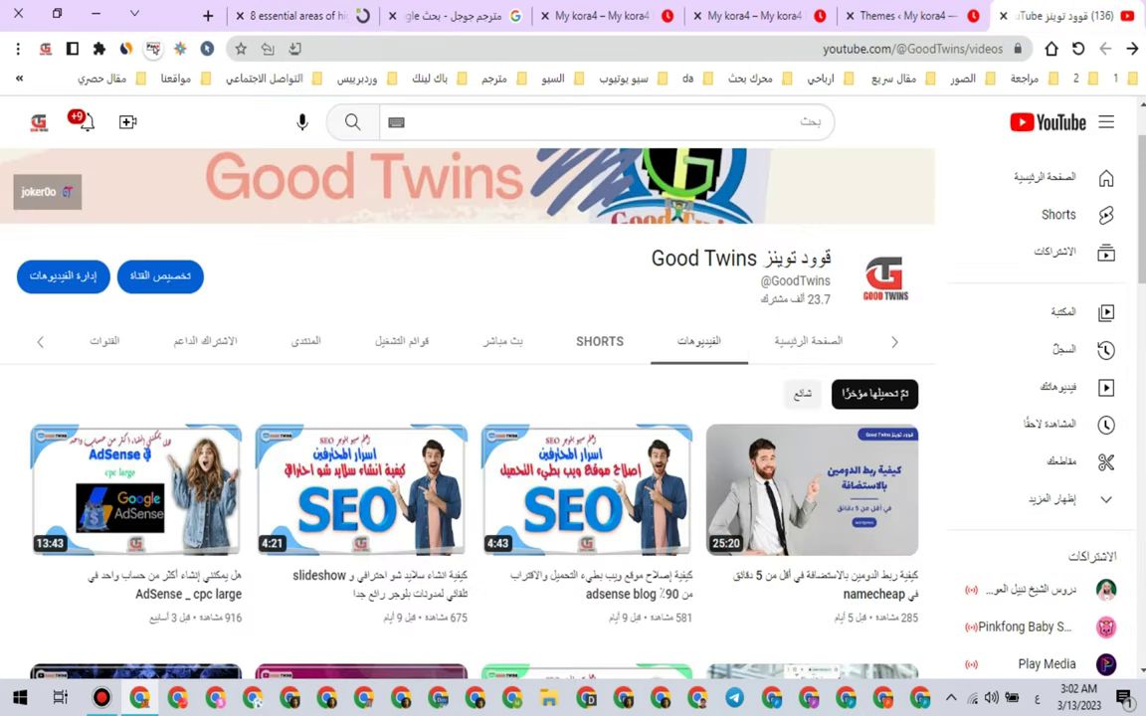
left_click(905, 16)
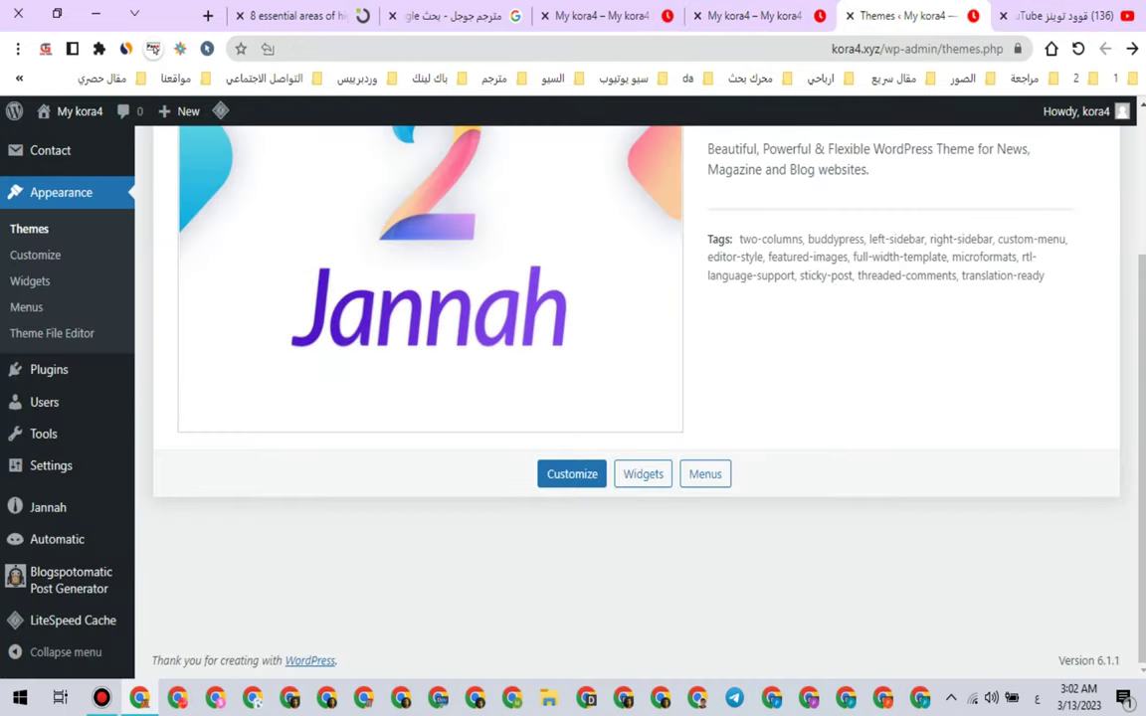
scroll(637, 398, "up", 3)
mouse_move(44, 227)
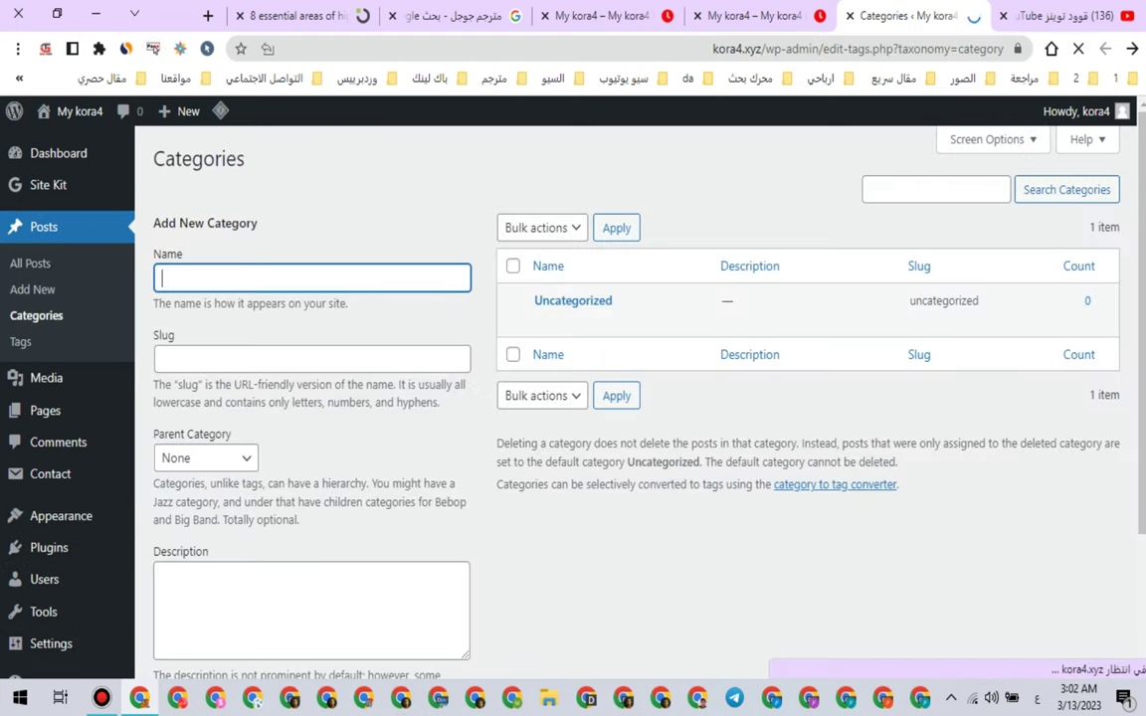
left_click(543, 320)
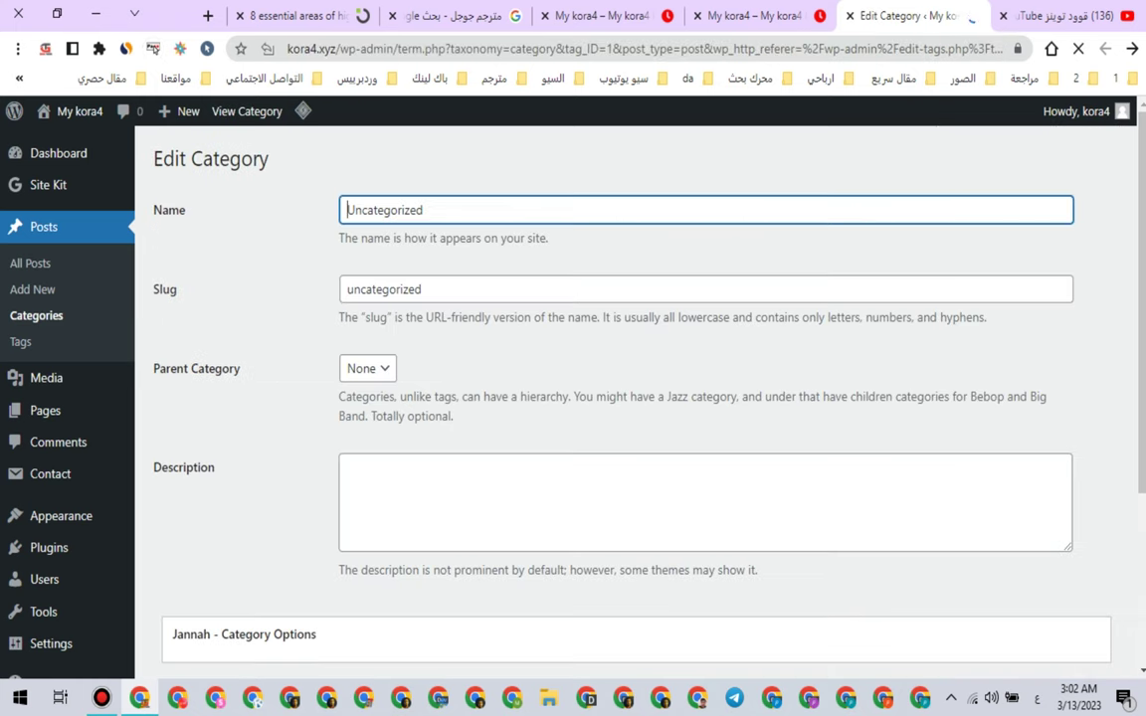
Step: Set the category's name and slug to "Embedded software & systems" and save the update
double_click(388, 210)
right_click(388, 210)
left_click(338, 300)
left_click(378, 290)
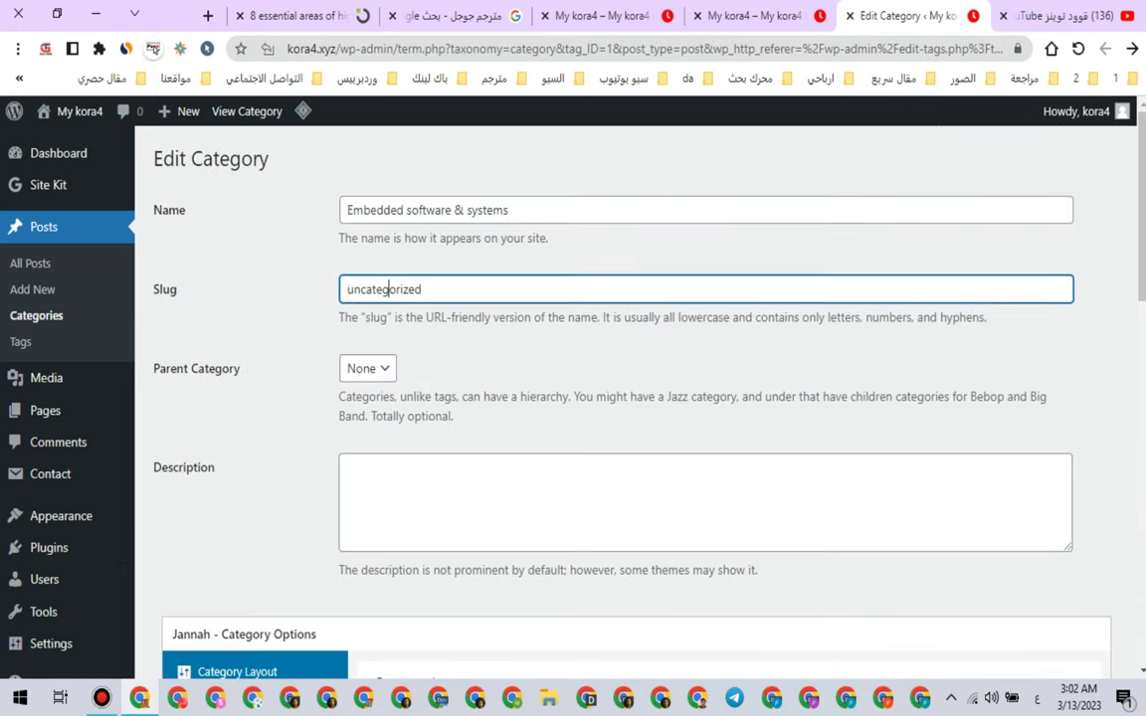
double_click(388, 289)
right_click(388, 289)
left_click(344, 383)
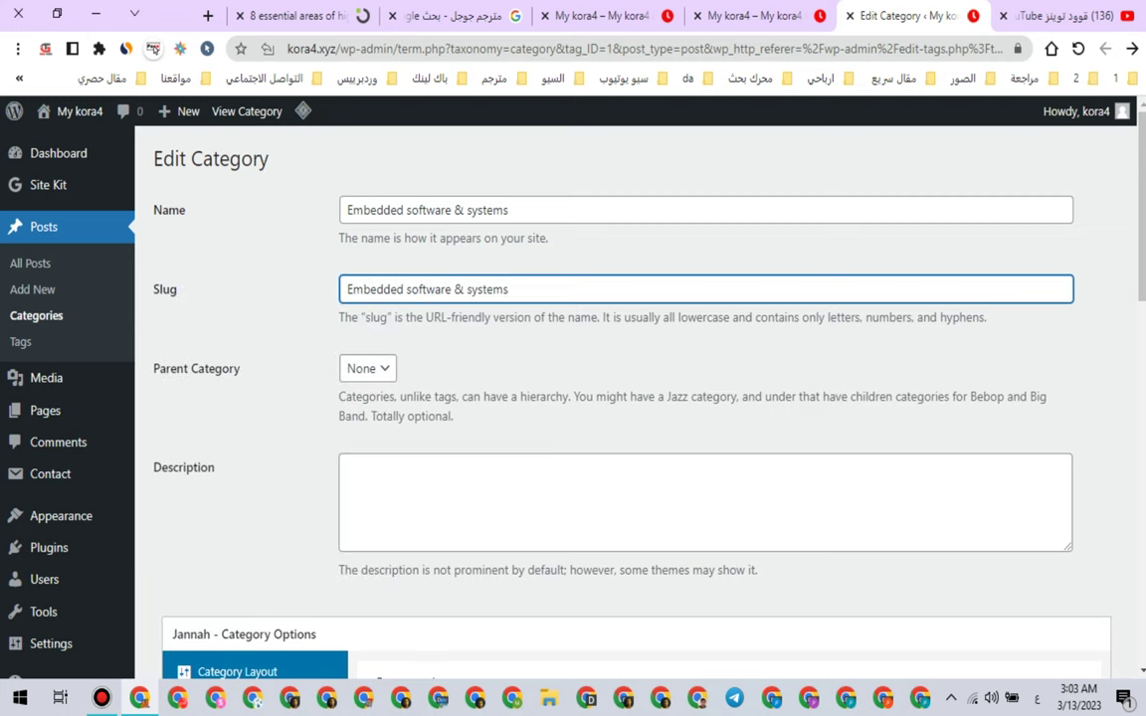
scroll(637, 398, "down", 15)
left_click(180, 604)
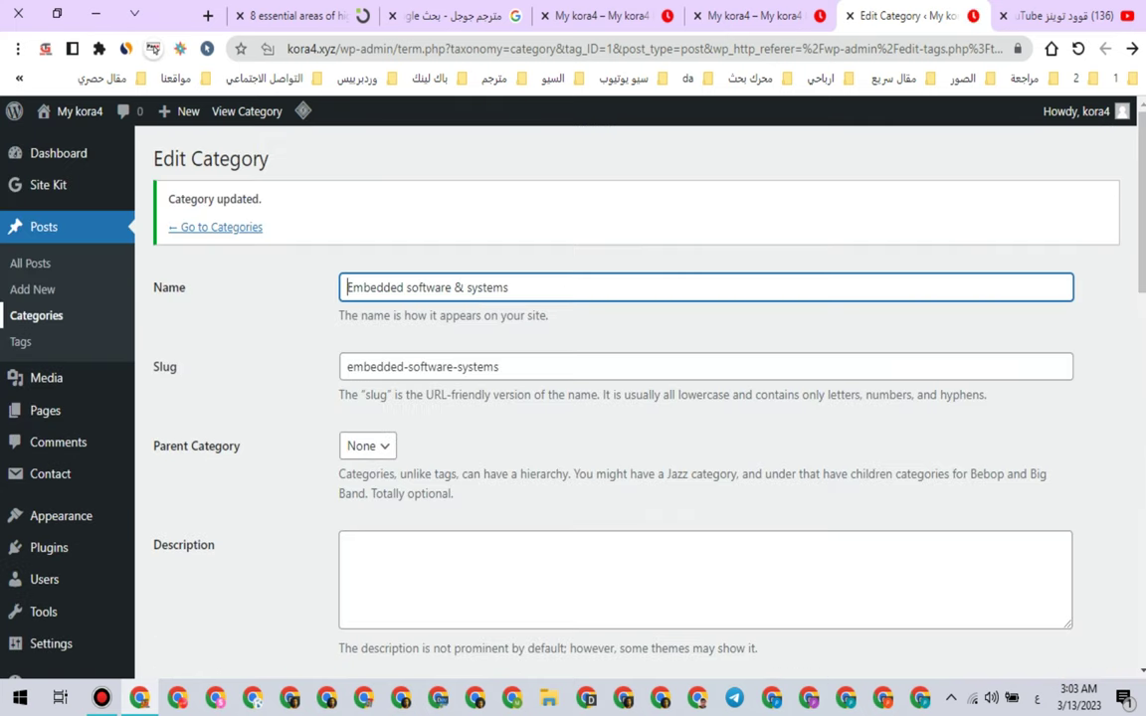
Step: Go back to the category list, then copy "Internet of Things (connected devices)" from the Orthogone article's topics
left_click(36, 316)
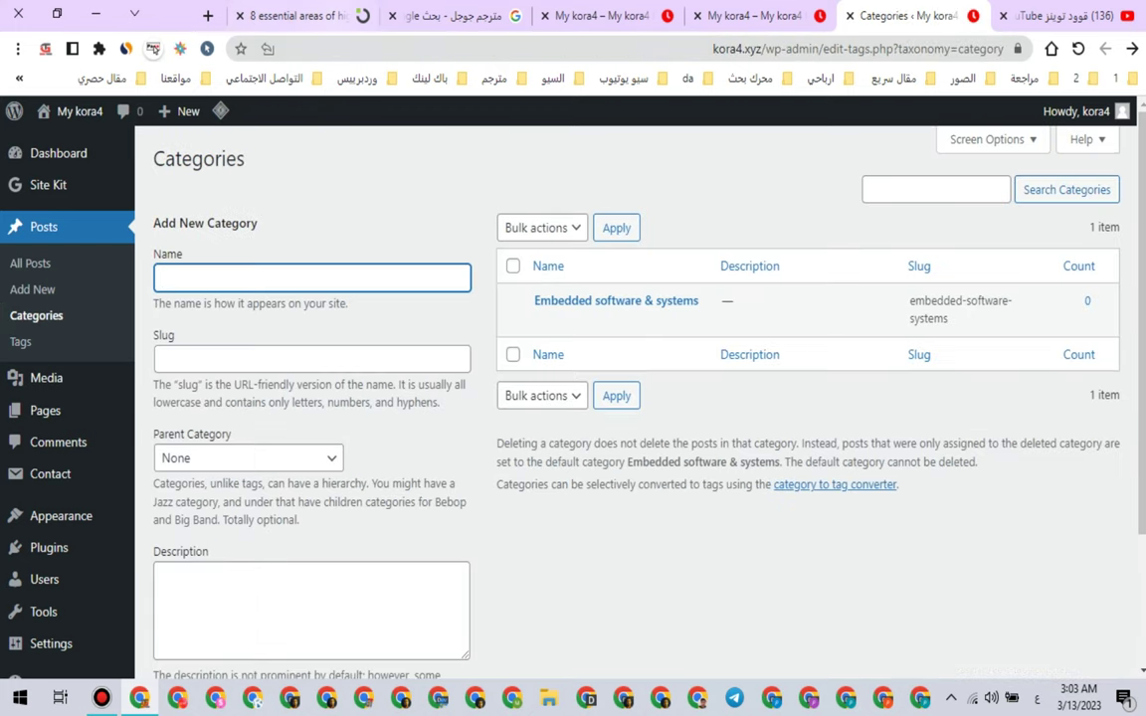
left_click(318, 16)
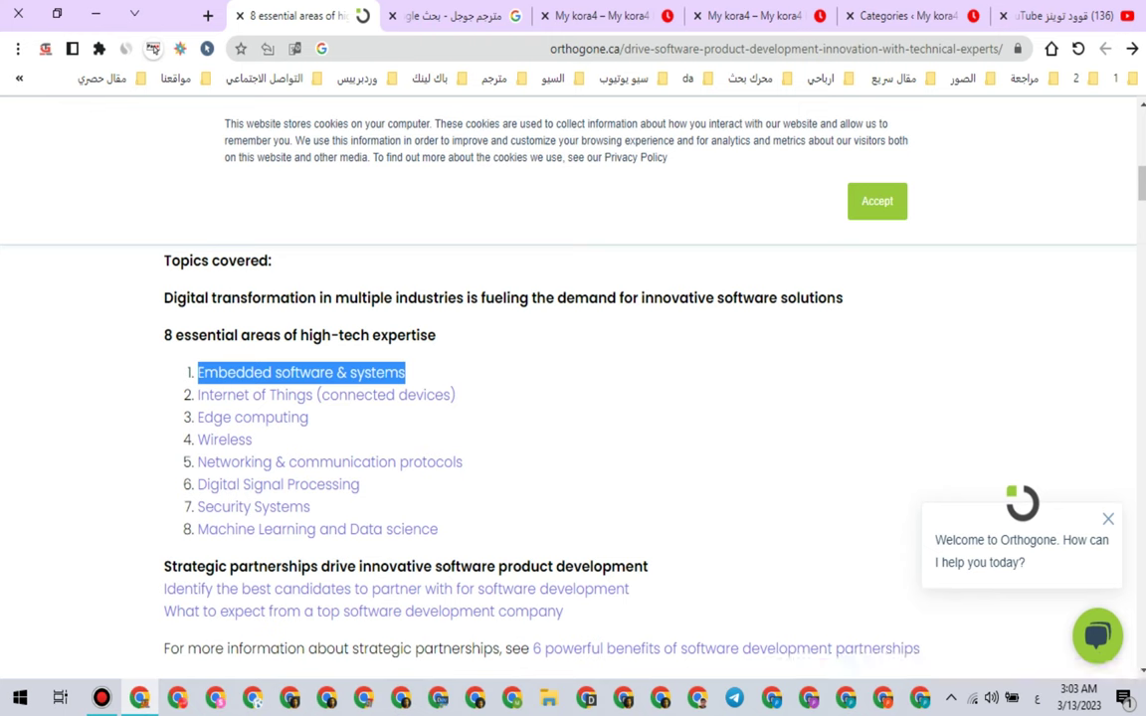
left_click(557, 418)
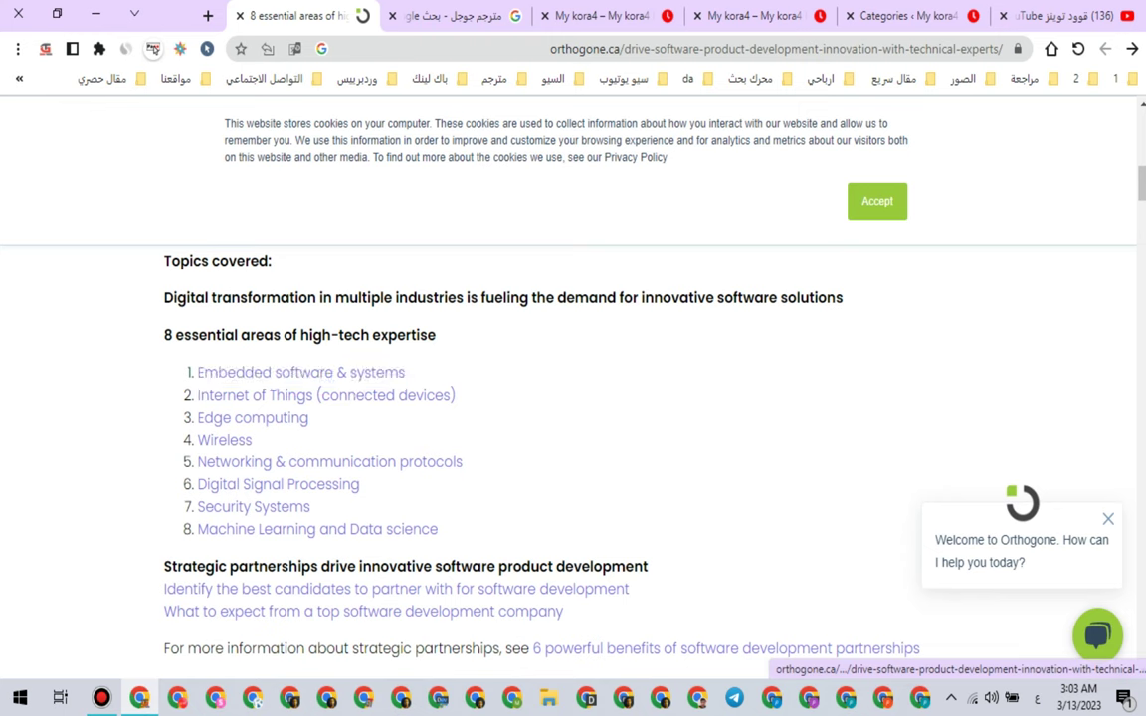
left_click_drag(456, 395, 200, 395)
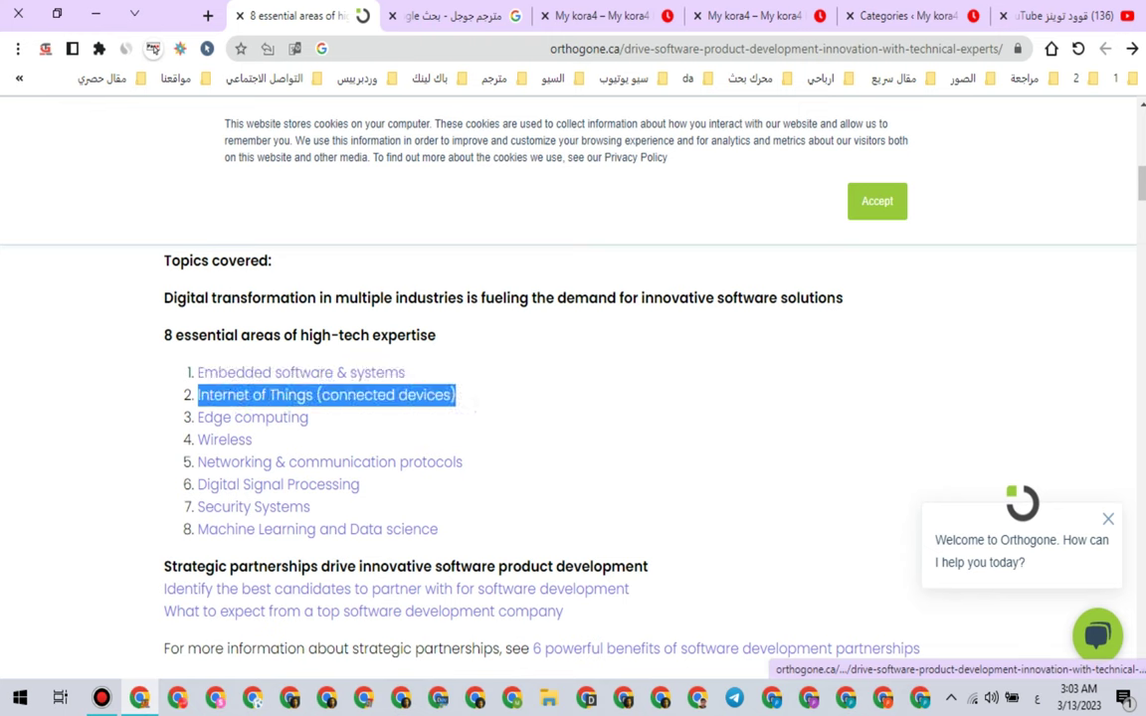
right_click(204, 395)
left_click(149, 228)
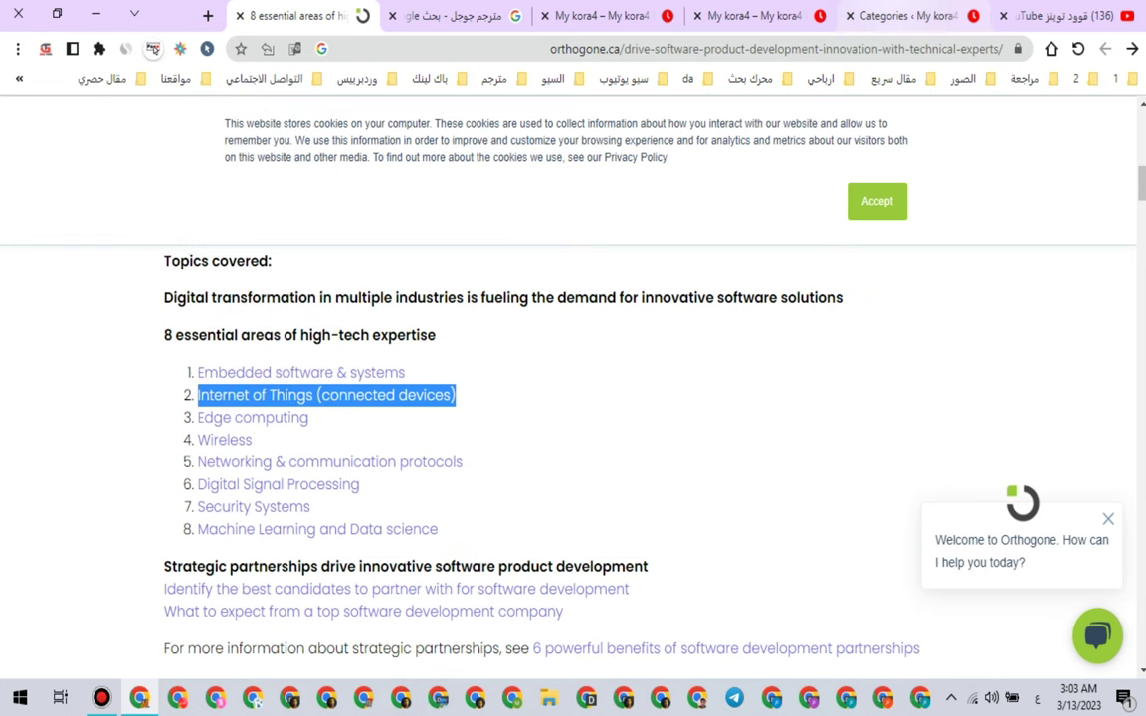
Step: Paste the copied topic as the new category's name and remove "(connected devices)", leaving "Internet of Things"
left_click(903, 16)
right_click(257, 277)
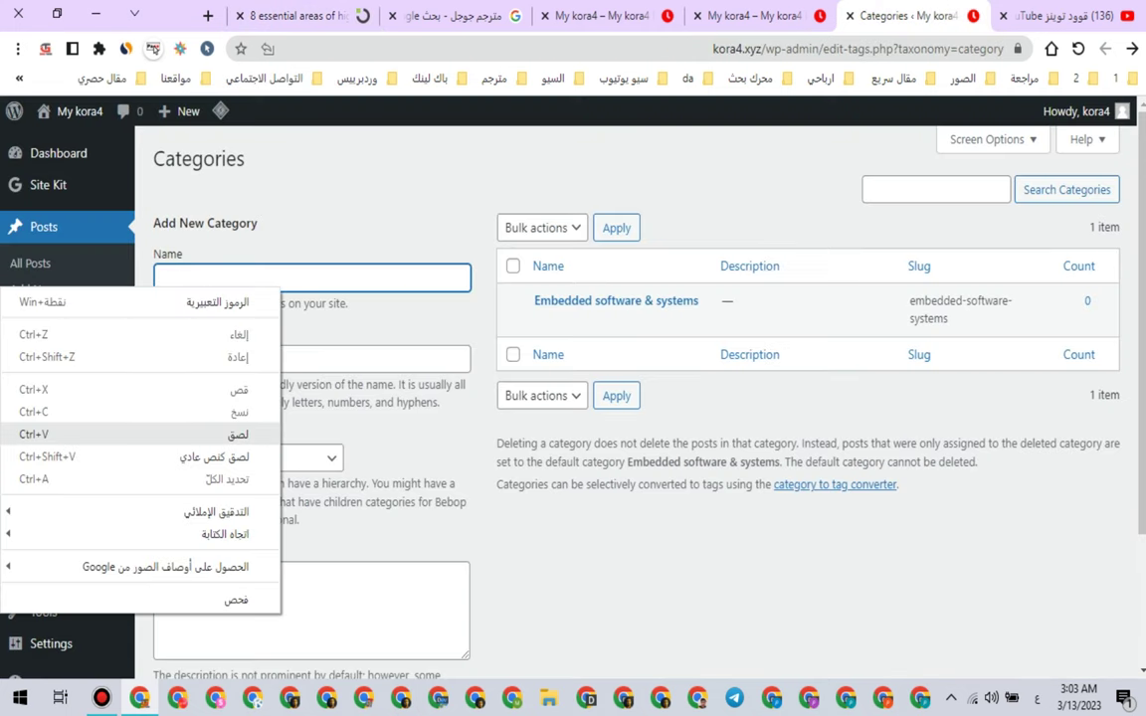
left_click(205, 433)
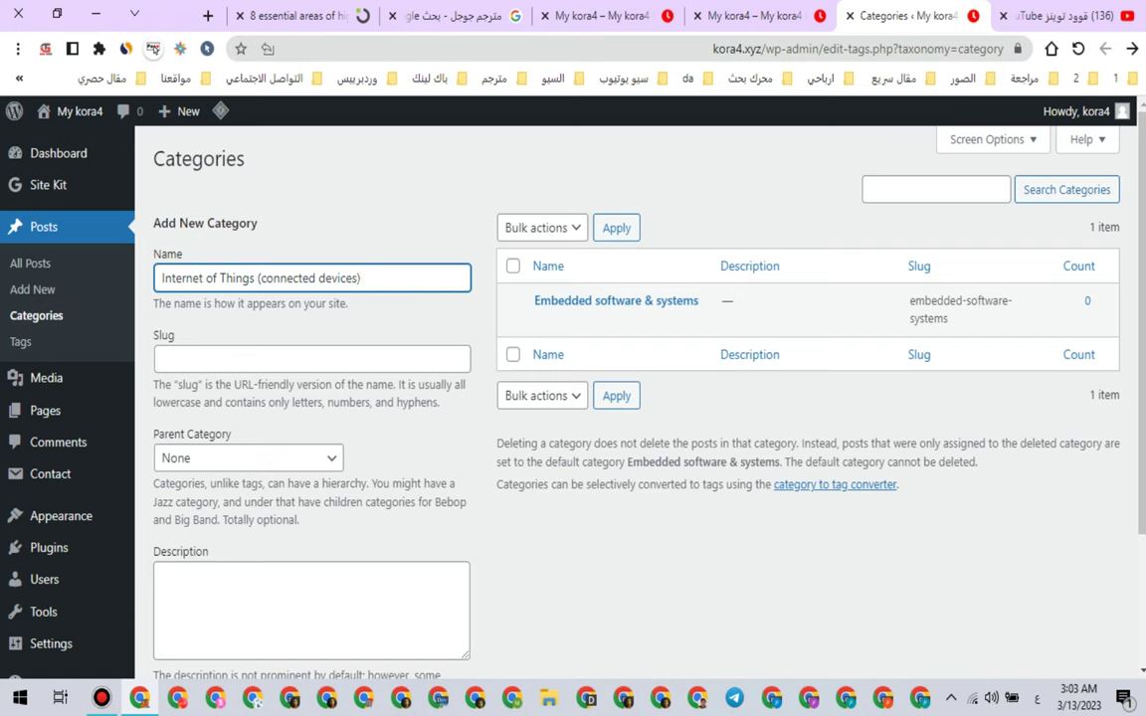
left_click_drag(261, 278, 361, 277)
right_click(339, 278)
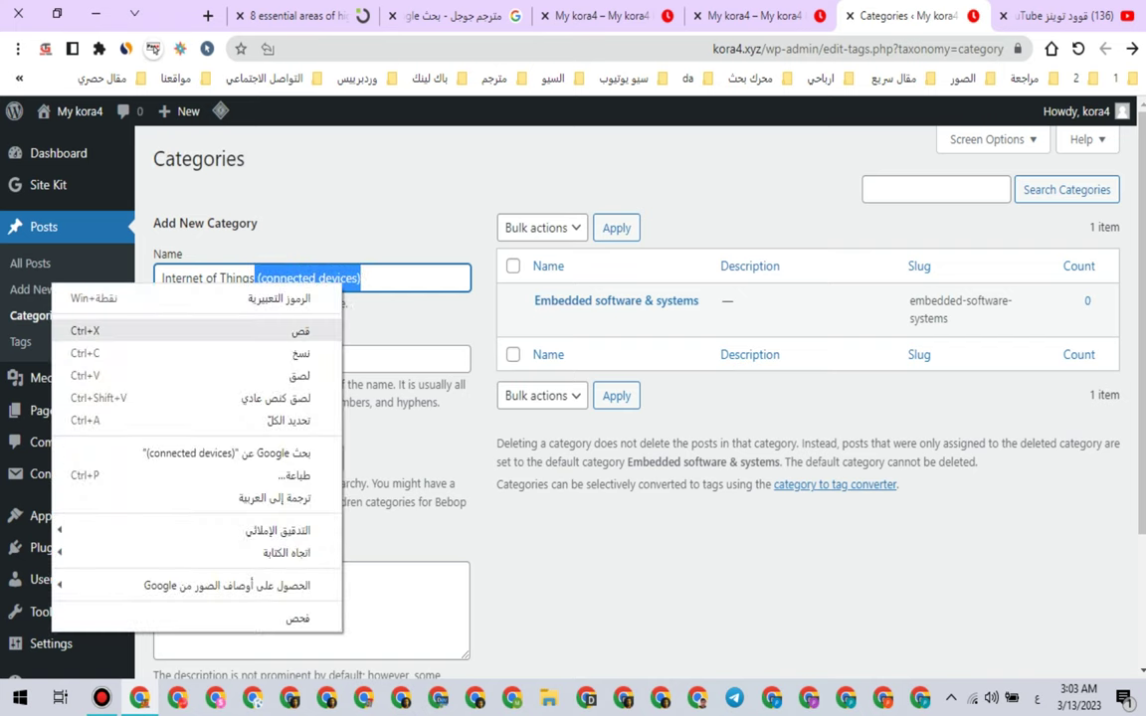
left_click(301, 258)
Step: Copy the name "Internet of Things" into the slug and add the new category
triple_click(243, 277)
right_click(282, 285)
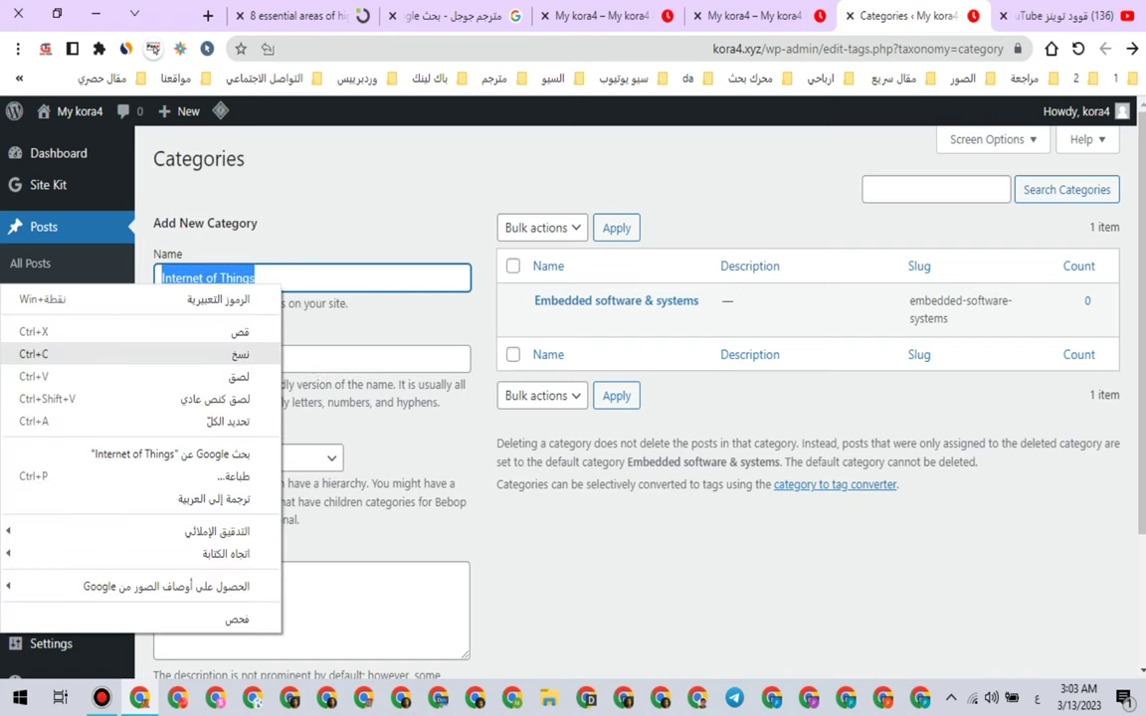
left_click(241, 354)
left_click(281, 359)
right_click(281, 361)
left_click(237, 181)
scroll(298, 448, "down", 2)
left_click(205, 550)
scroll(298, 447, "up", 1)
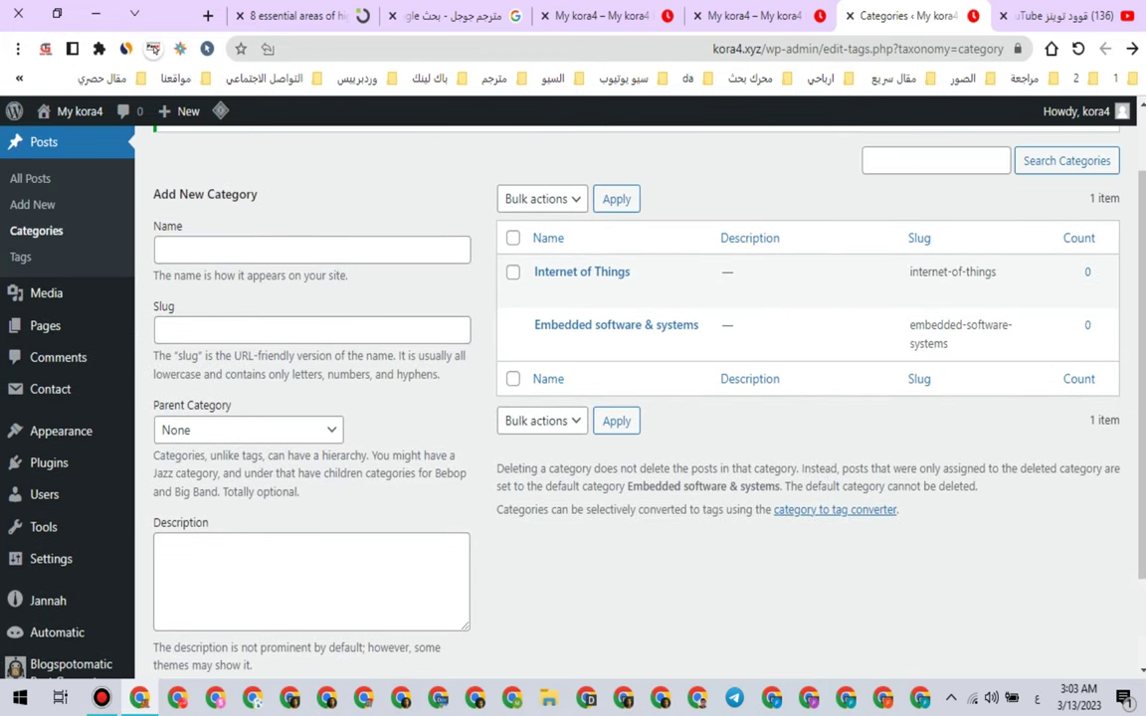
Step: Copy "Edge computing" from the article's topic list and paste it as the new category's name
left_click(299, 16)
left_click_drag(315, 419, 223, 419)
right_click(247, 418)
left_click(150, 256)
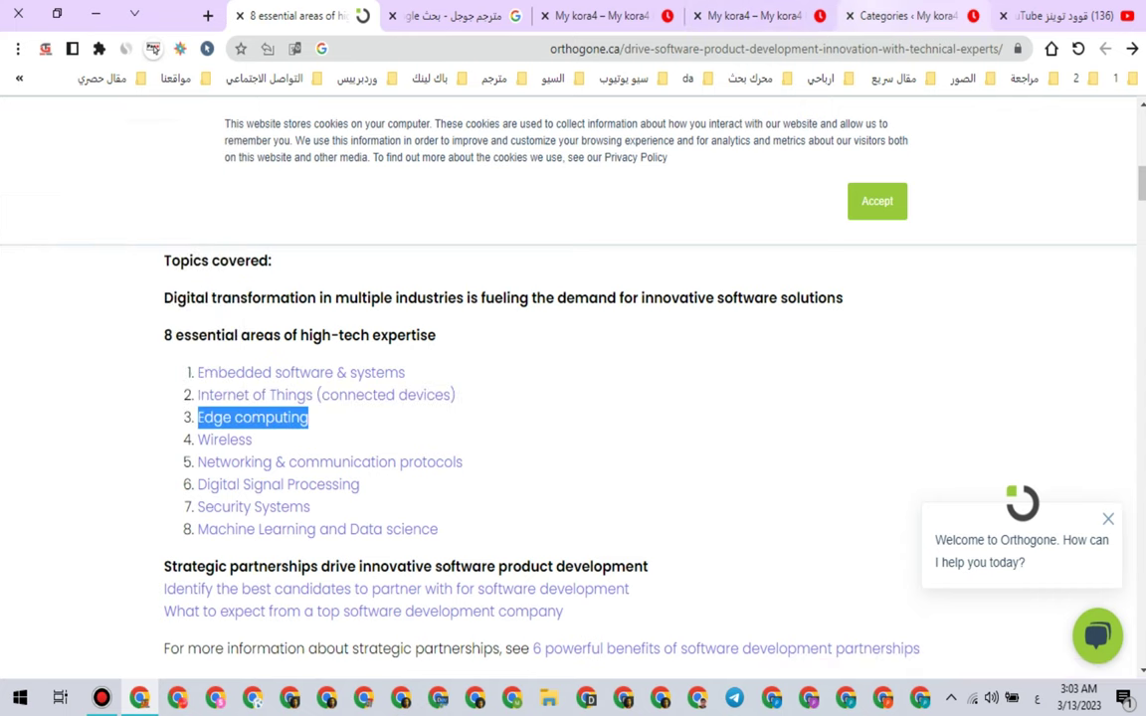
left_click(905, 16)
right_click(282, 251)
left_click(228, 406)
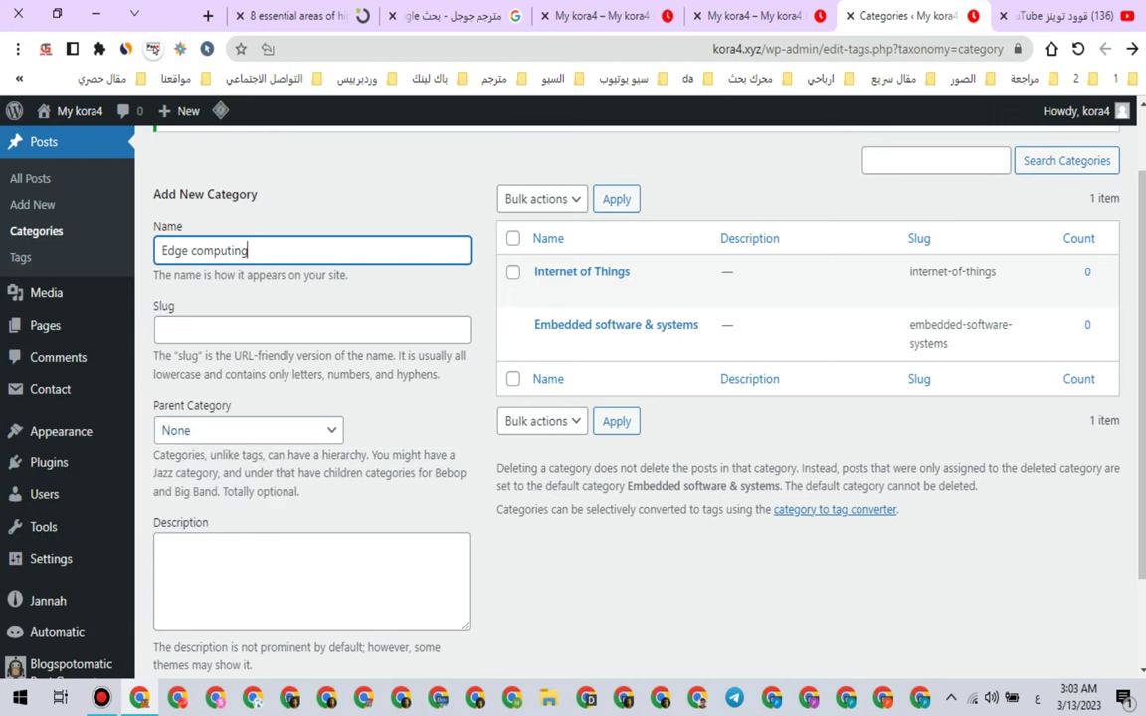
Step: Paste "Edge computing" as the slug as well and add the category
left_click(281, 331)
right_click(282, 332)
left_click(238, 479)
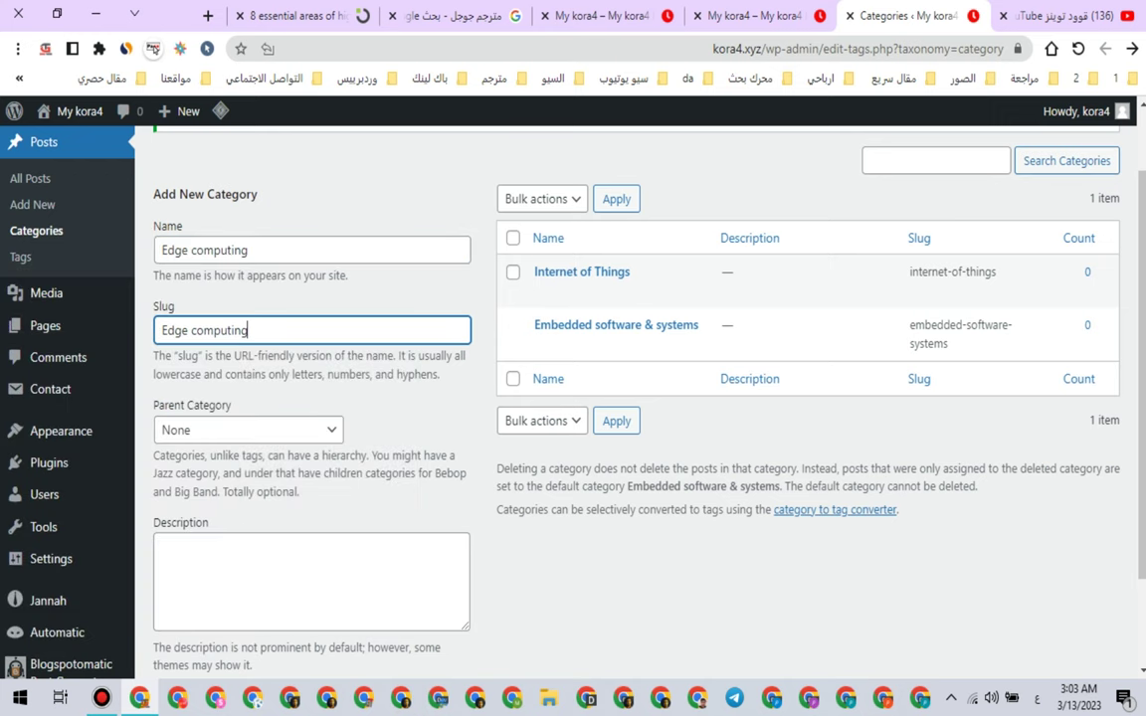
scroll(238, 479, "down", 1)
left_click(249, 607)
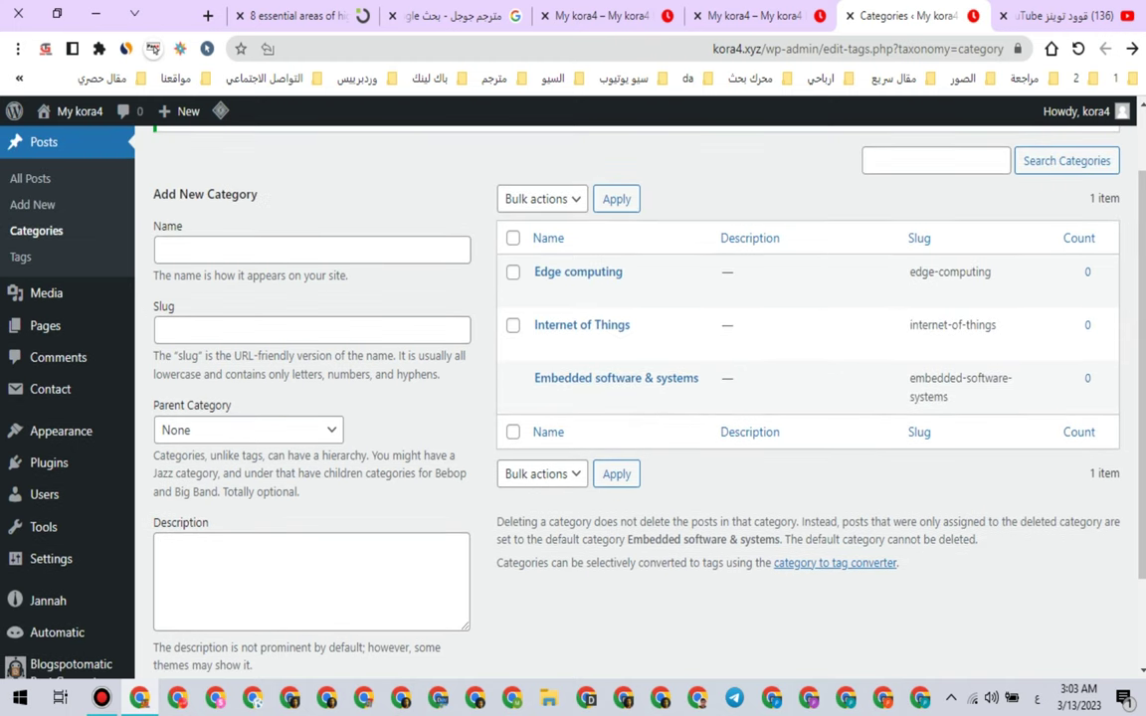
Step: Copy "Wireless" from the article's list of expertise areas and paste it as the next category's name
left_click(297, 16)
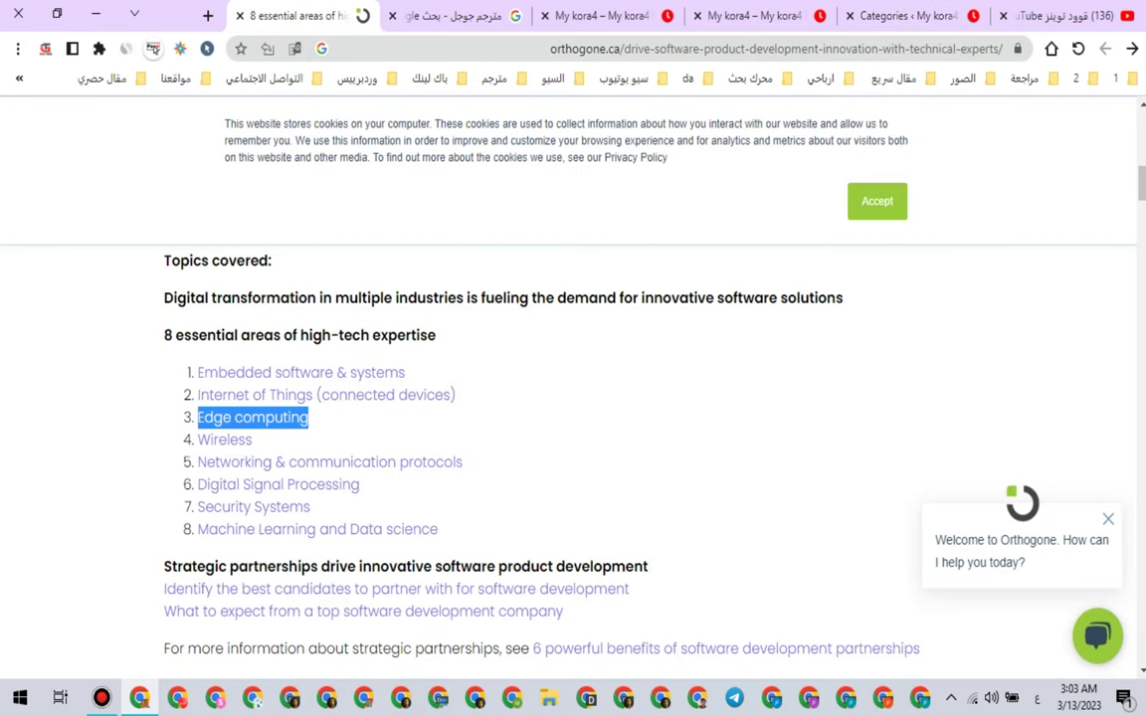
scroll(573, 398, "down", 1)
left_click_drag(256, 346, 197, 347)
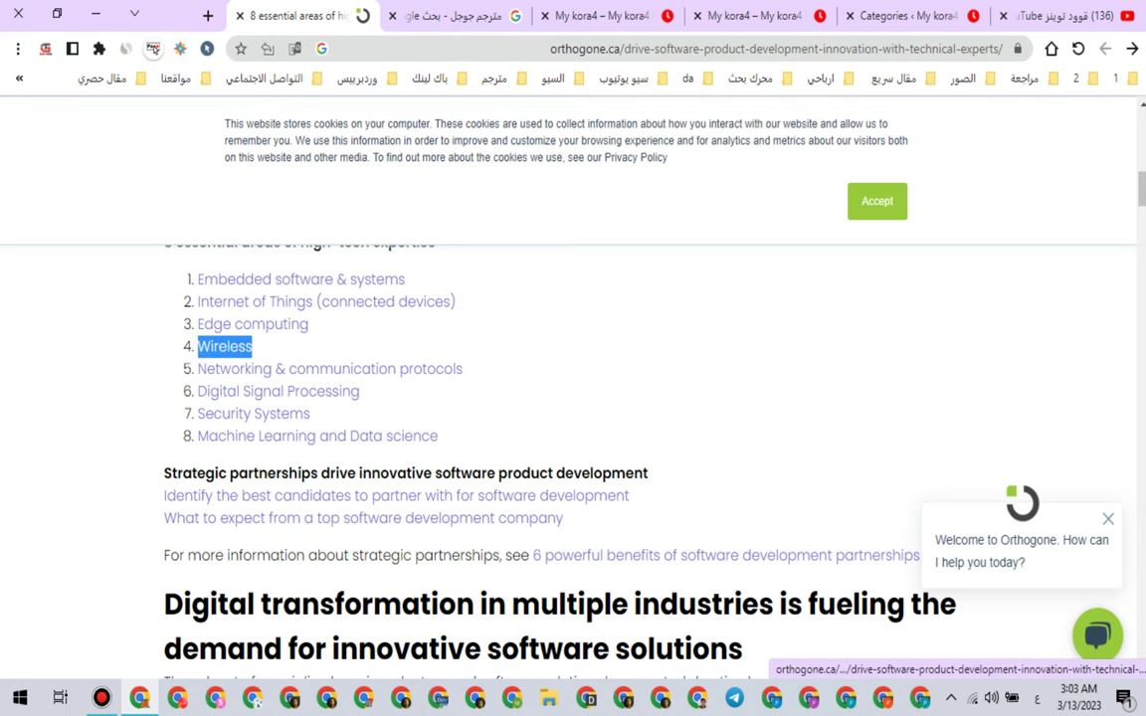
right_click(199, 349)
left_click(149, 494)
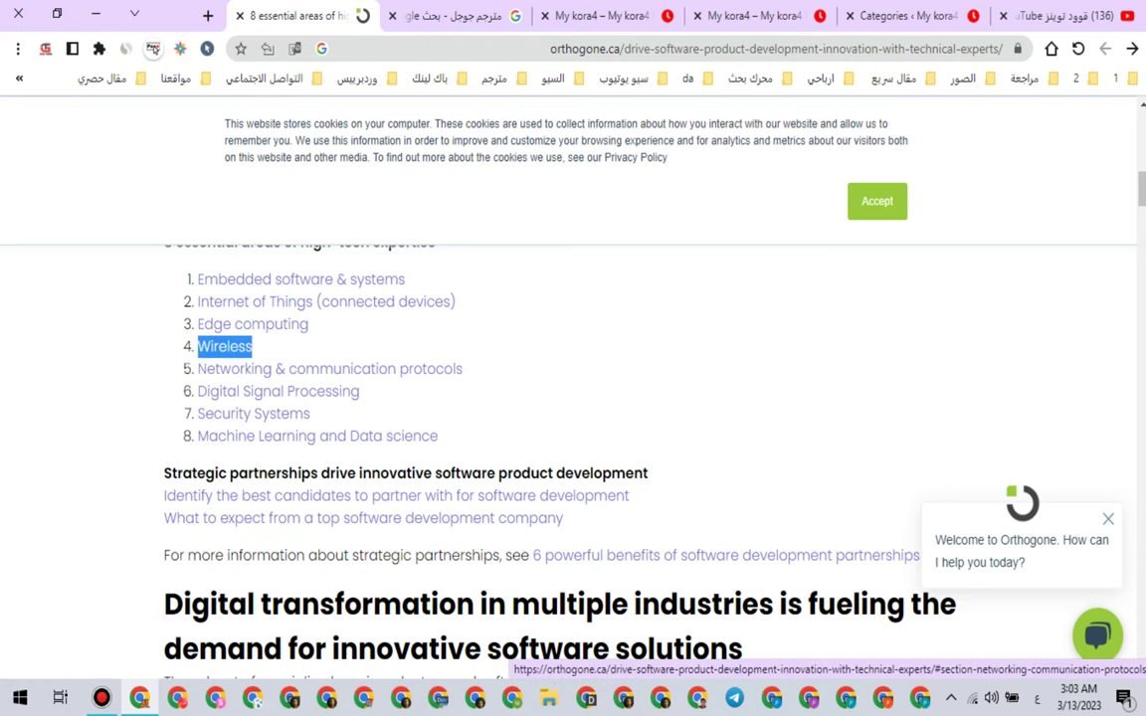
key("ctrl+5")
right_click(256, 239)
left_click(198, 377)
Step: Fill the slug with the copied "Wireless" and add the category with no parent
left_click(281, 333)
right_click(282, 340)
left_click(237, 487)
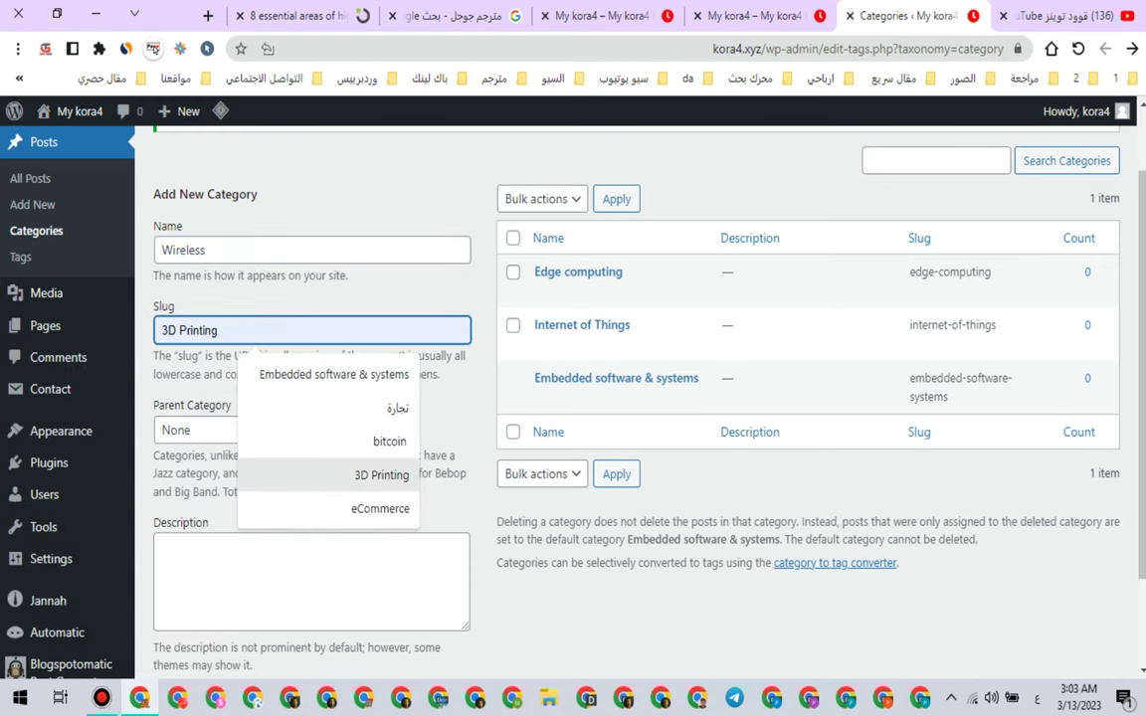
scroll(311, 398, "down", 3)
left_click(208, 582)
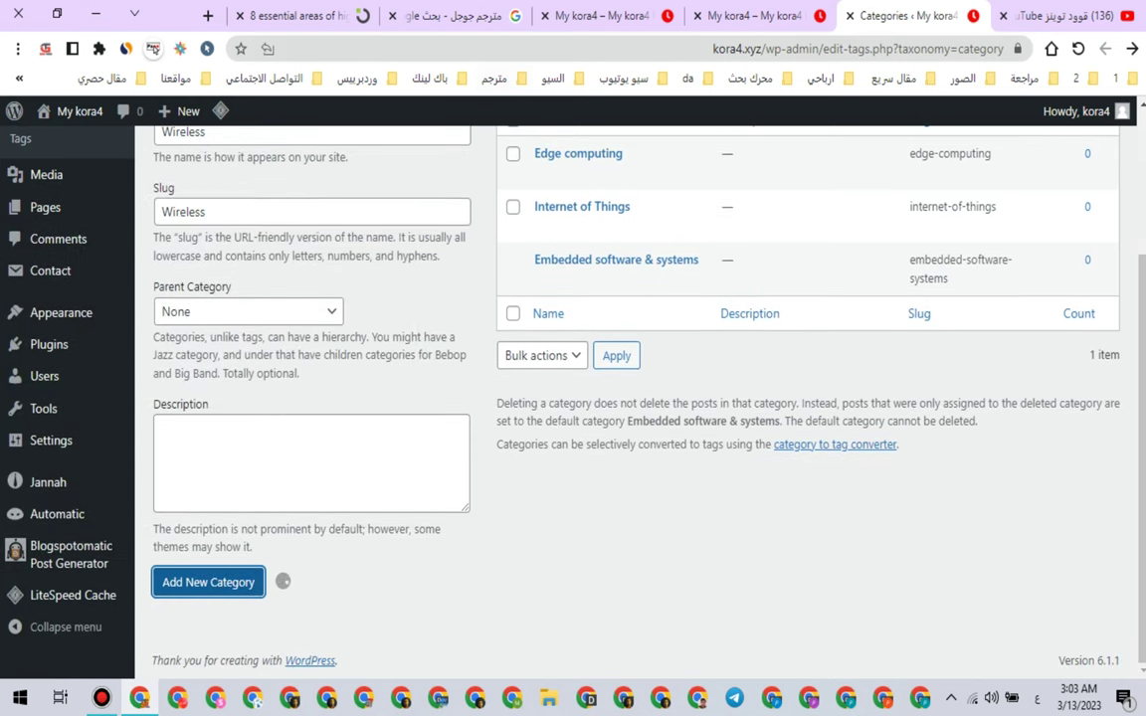
Step: Copy "Networking & communication protocols" from the article's topic list and paste it as the new category's name
key("ctrl+1")
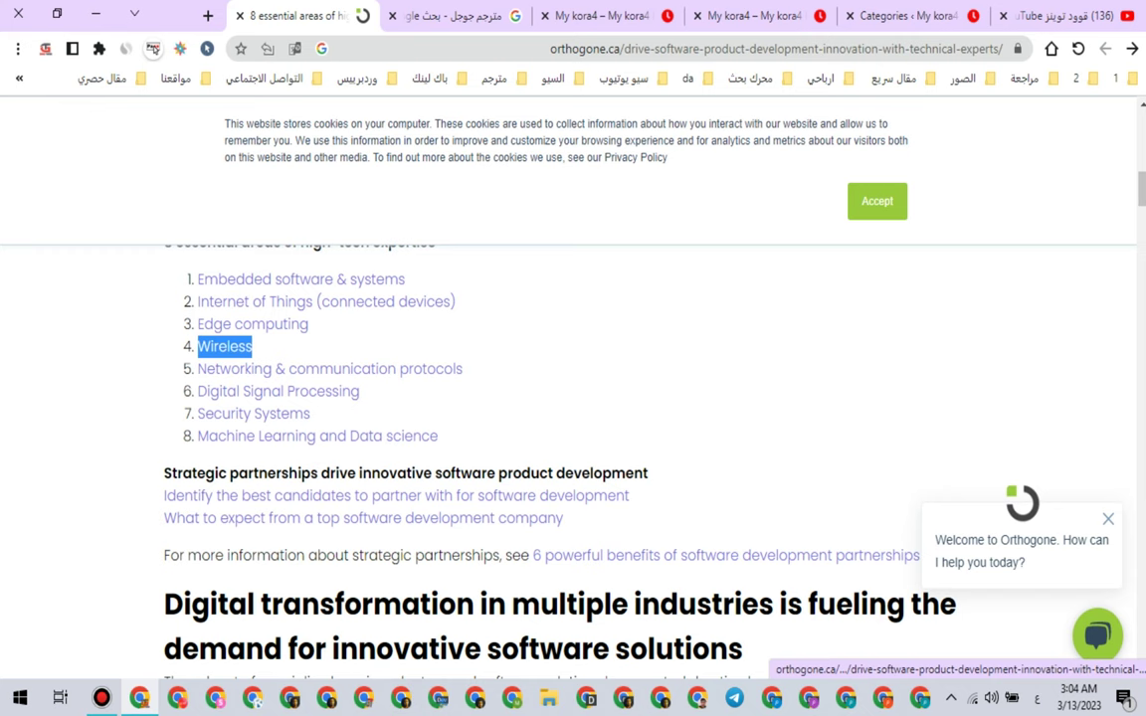
left_click_drag(463, 369, 206, 369)
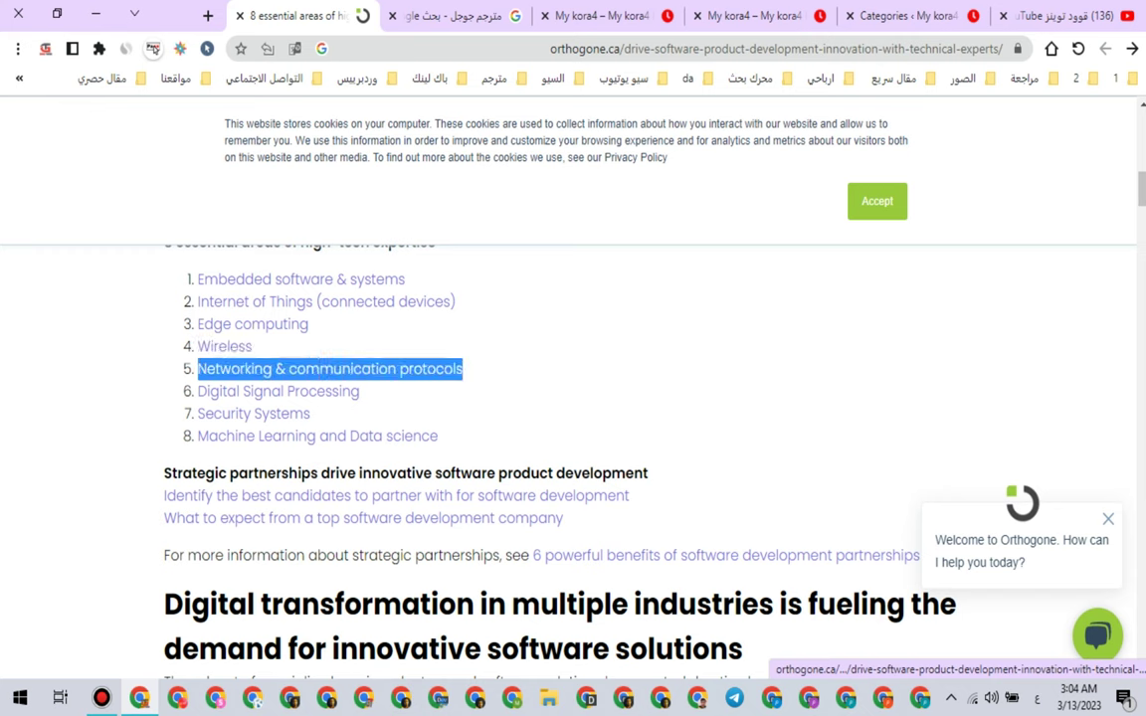
right_click(221, 362)
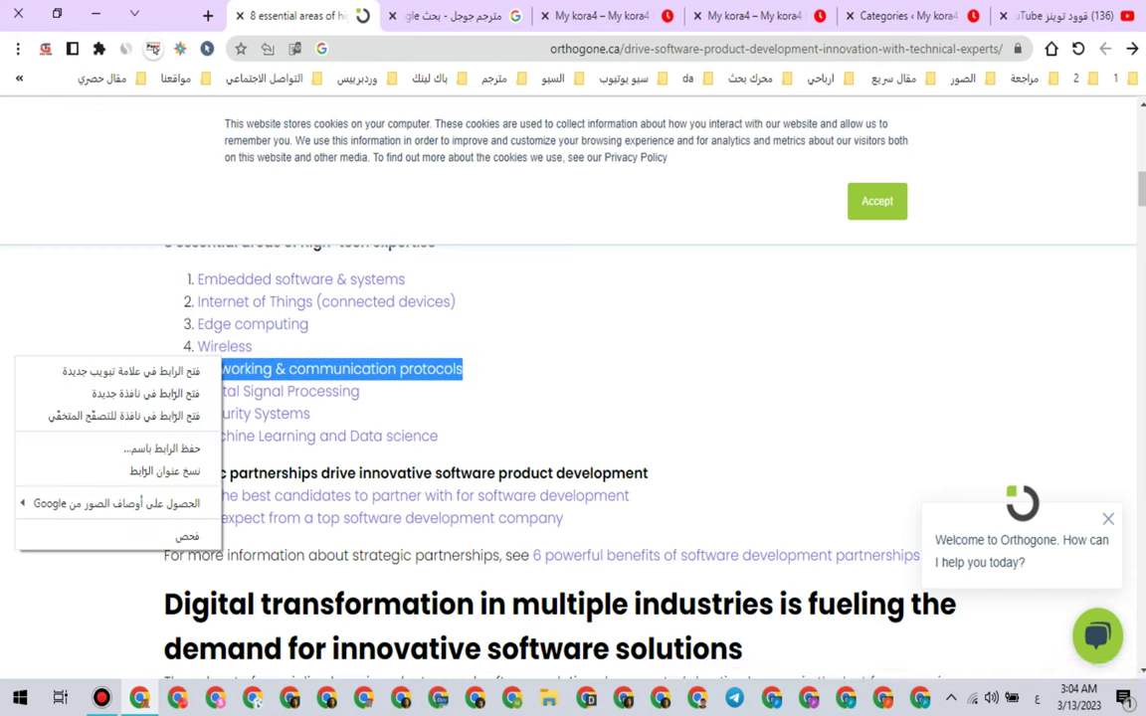
right_click(355, 369)
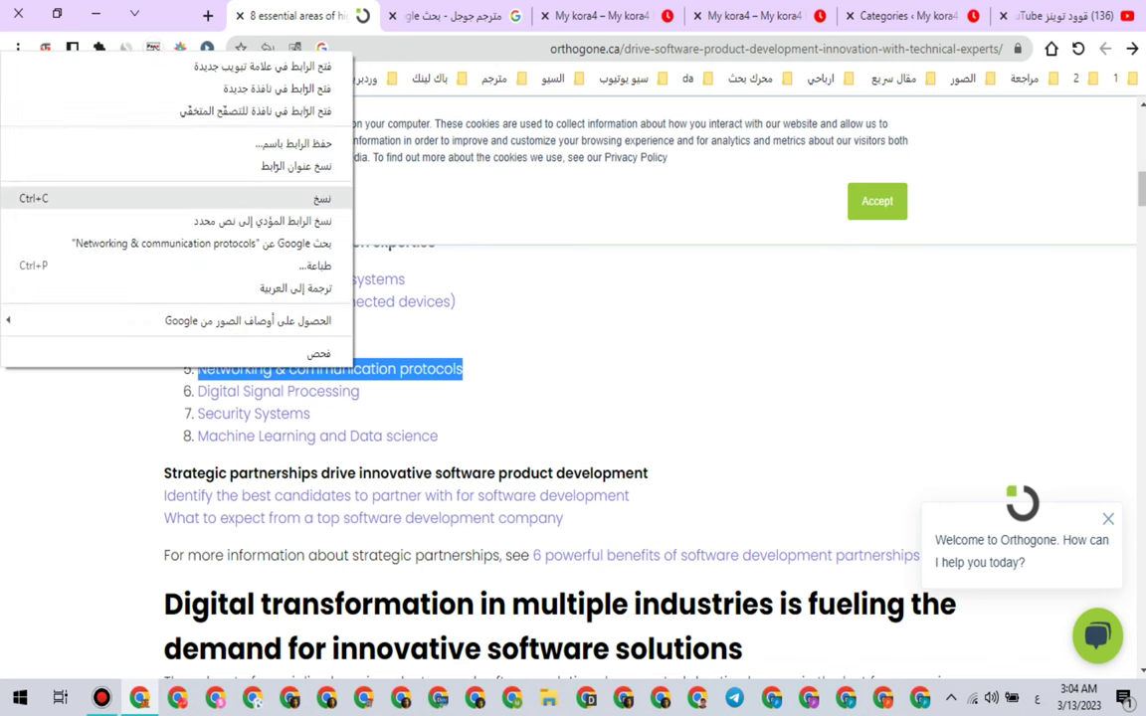
left_click(317, 197)
left_click(903, 16)
scroll(637, 398, "up", 1)
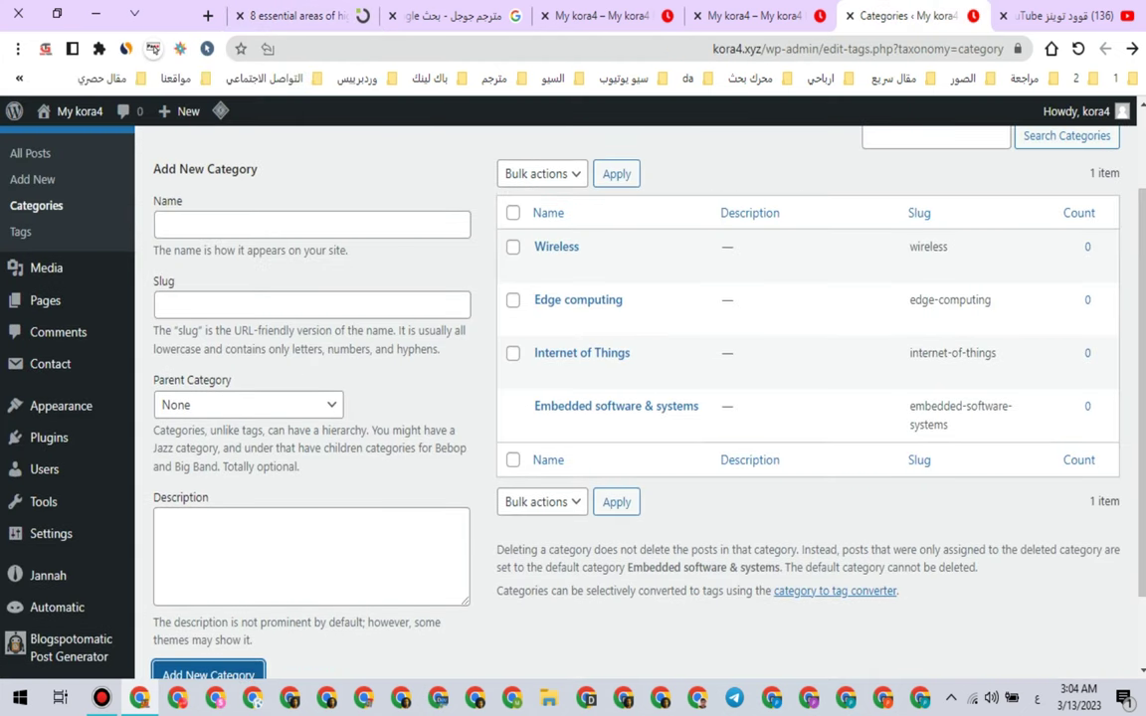
right_click(254, 225)
left_click(199, 365)
Step: Paste "Networking & communication protocols" into the slug and add the category
right_click(281, 307)
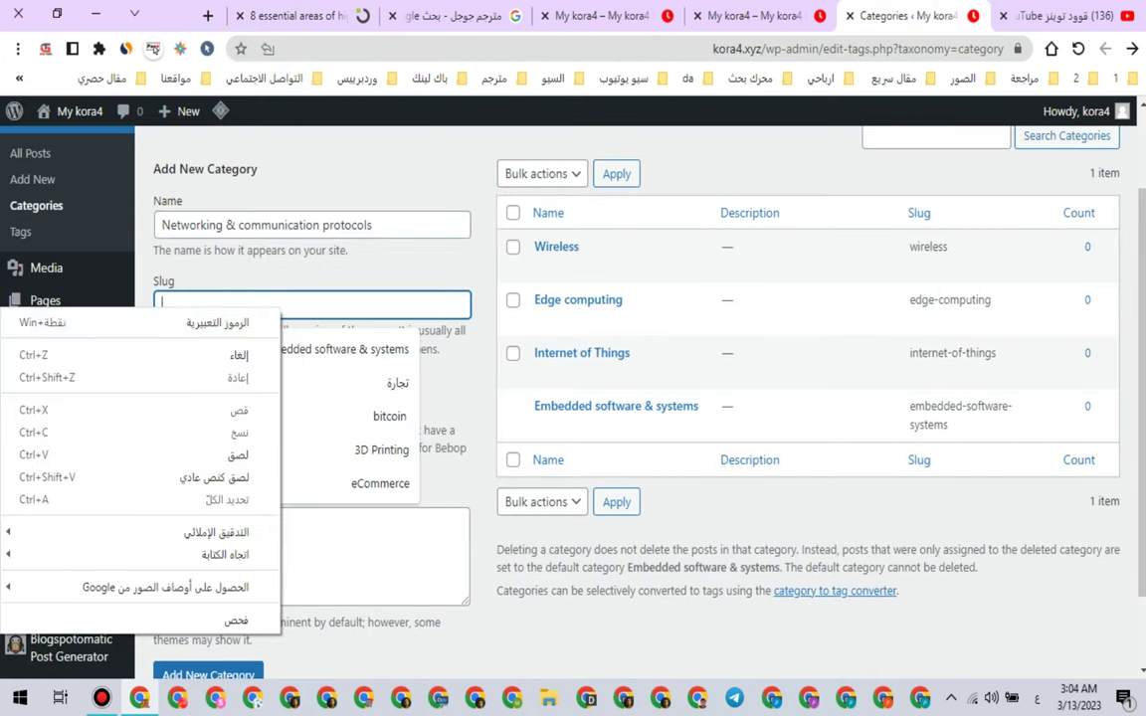
left_click(229, 455)
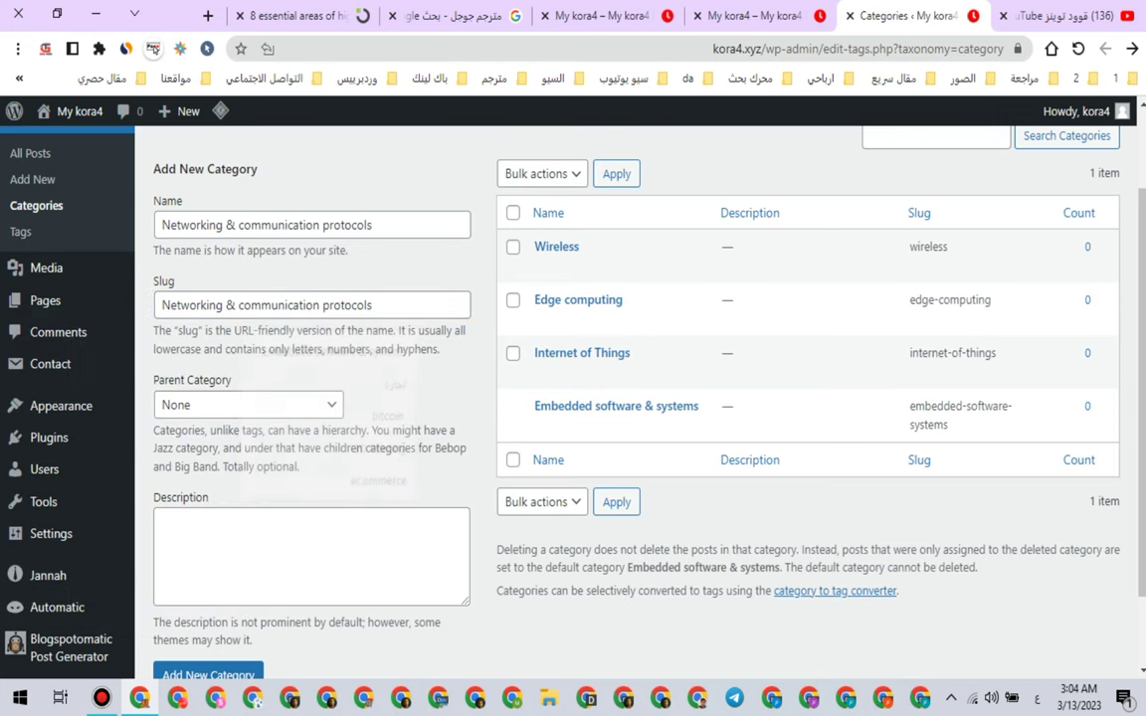
scroll(298, 448, "down", 2)
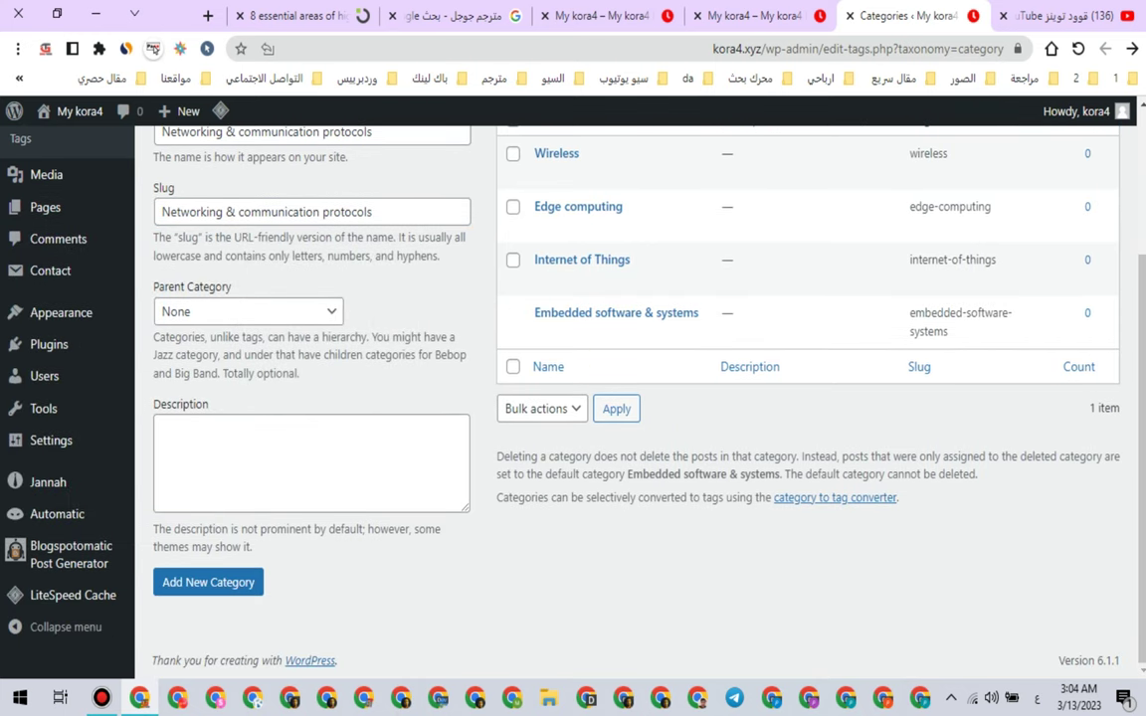
left_click(254, 582)
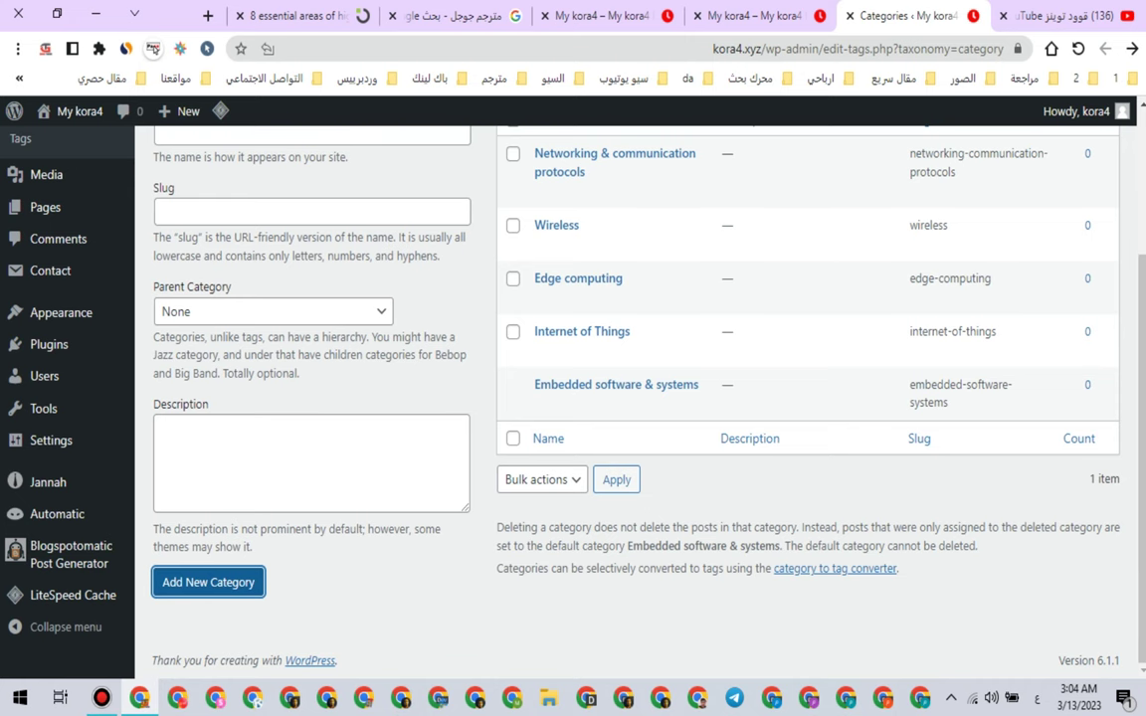
left_click(1062, 16)
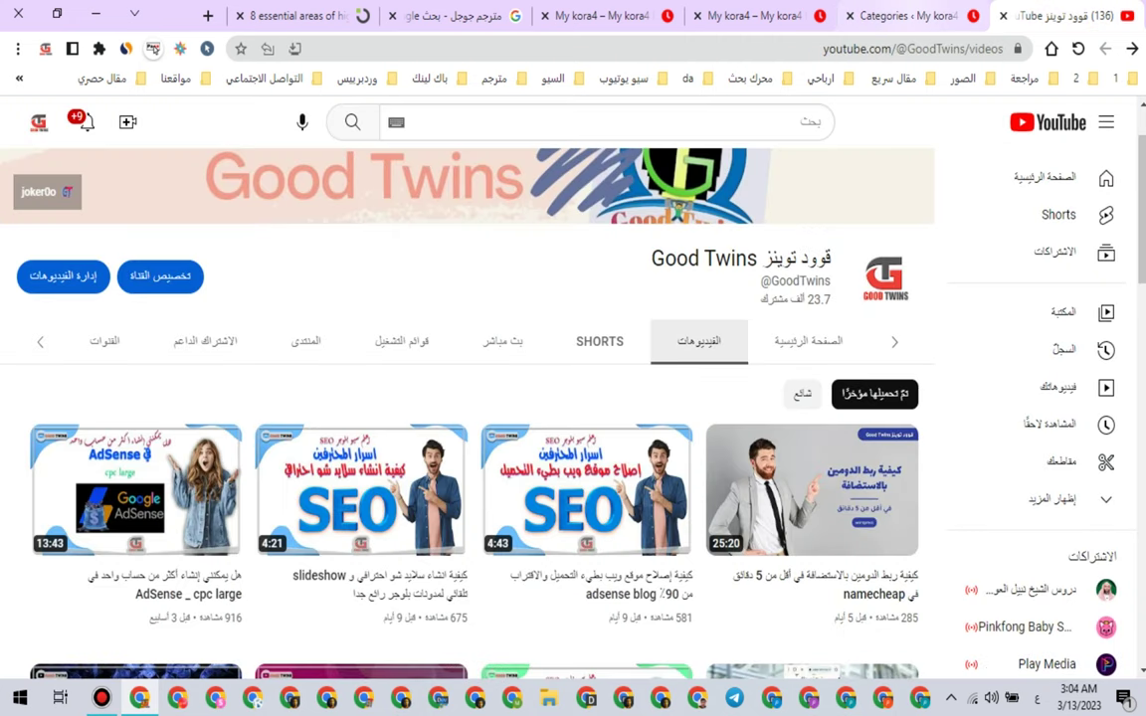
left_click(901, 16)
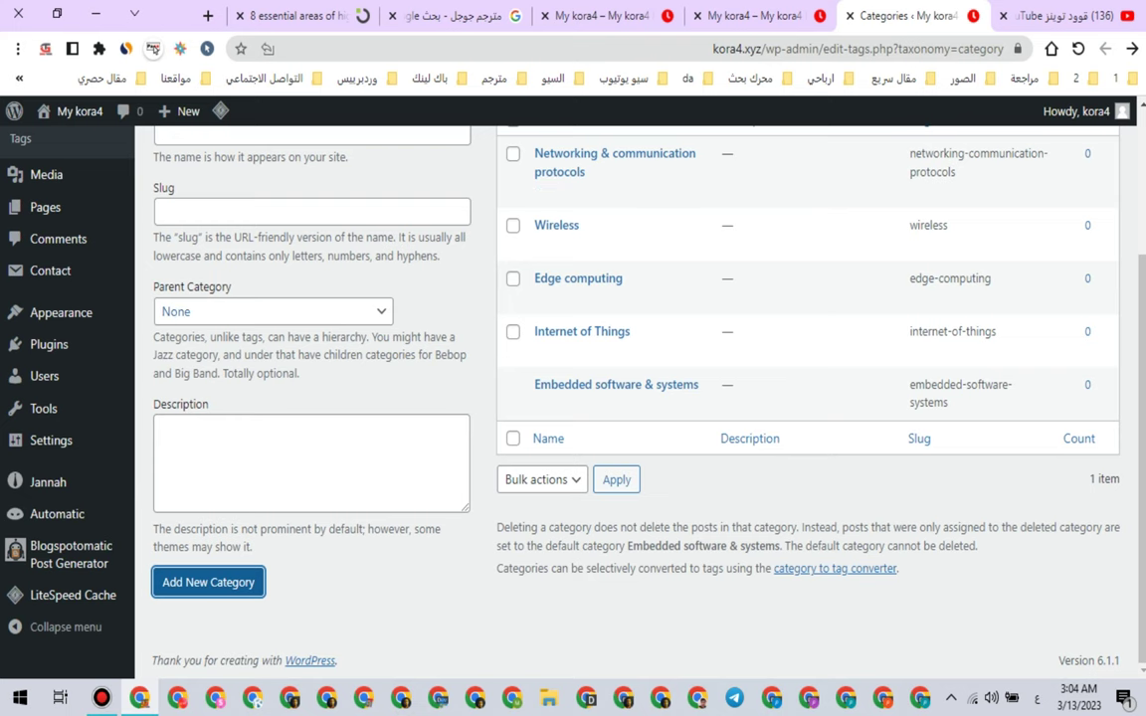
Step: Copy "Digital Signal Processing" from the article's topic list and paste it as the new category's name
left_click(288, 16)
left_click_drag(360, 391, 209, 391)
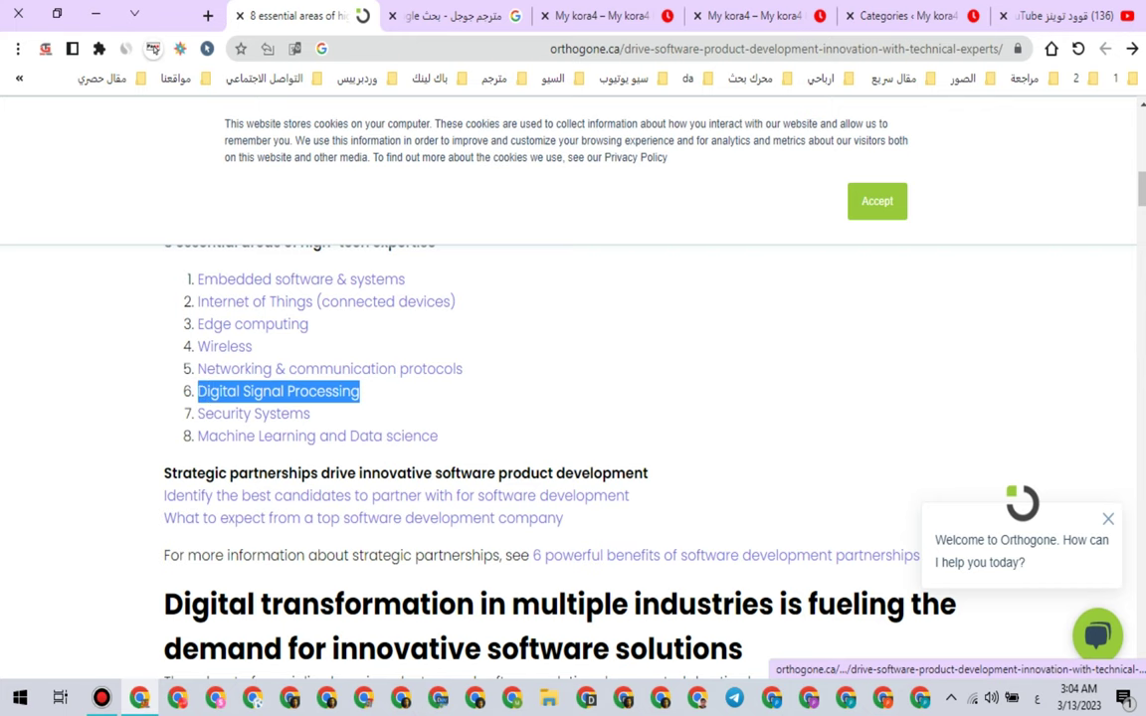
right_click(219, 384)
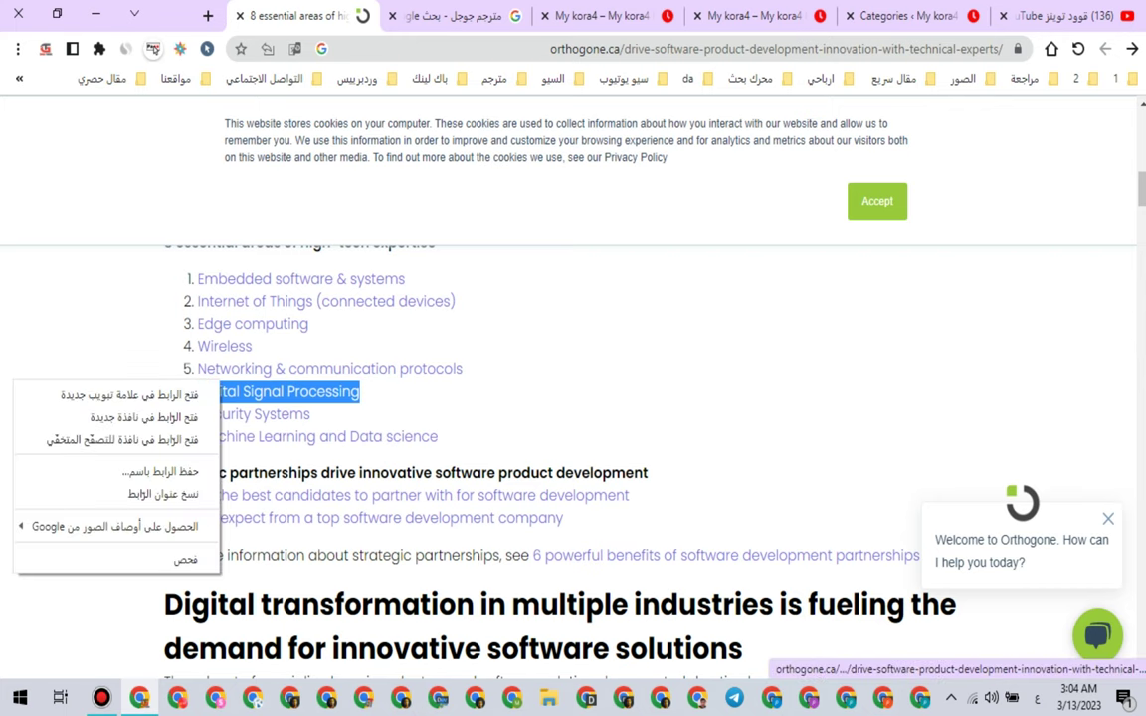
right_click(278, 392)
left_click(231, 222)
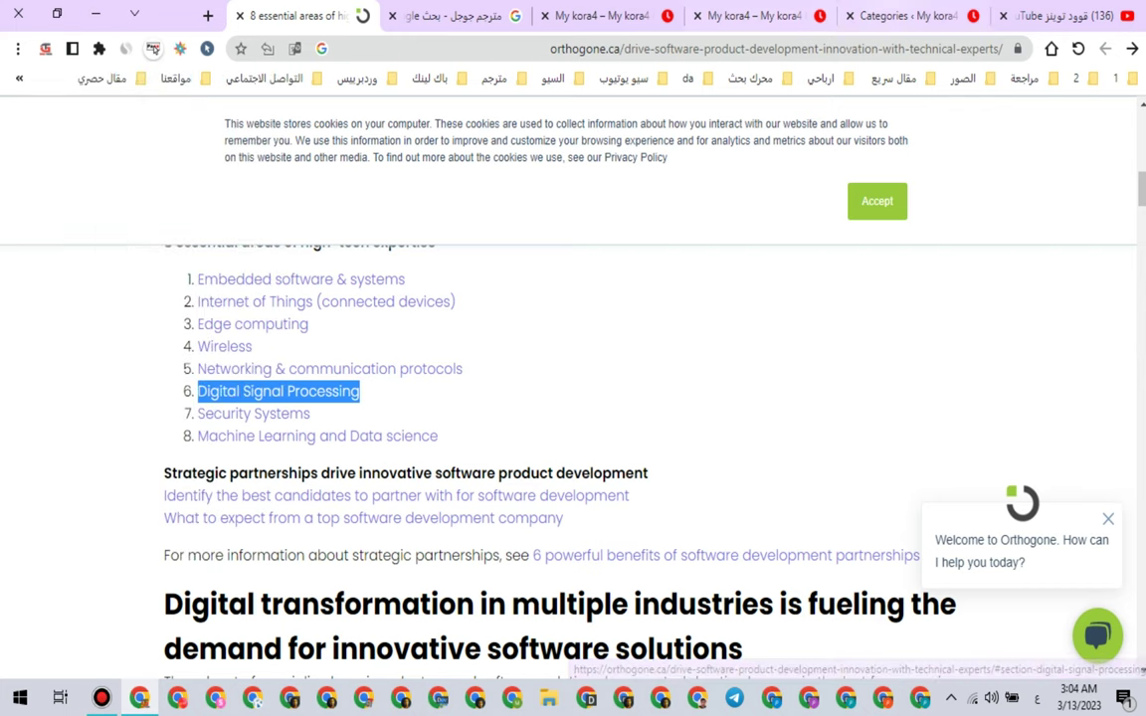
left_click(907, 16)
scroll(318, 310, "up", 1)
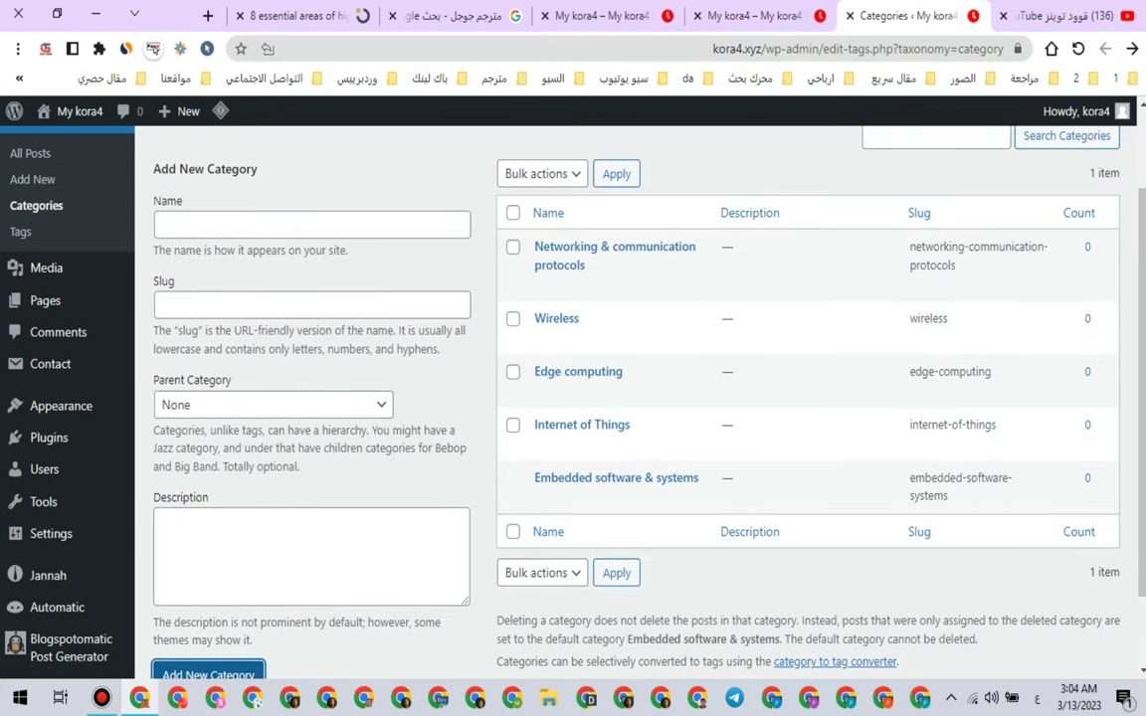
right_click(283, 226)
left_click(228, 375)
Step: Paste "Digital Signal Processing" into the slug and add the category
left_click(283, 307)
right_click(282, 311)
left_click(238, 460)
scroll(238, 459, "down", 1)
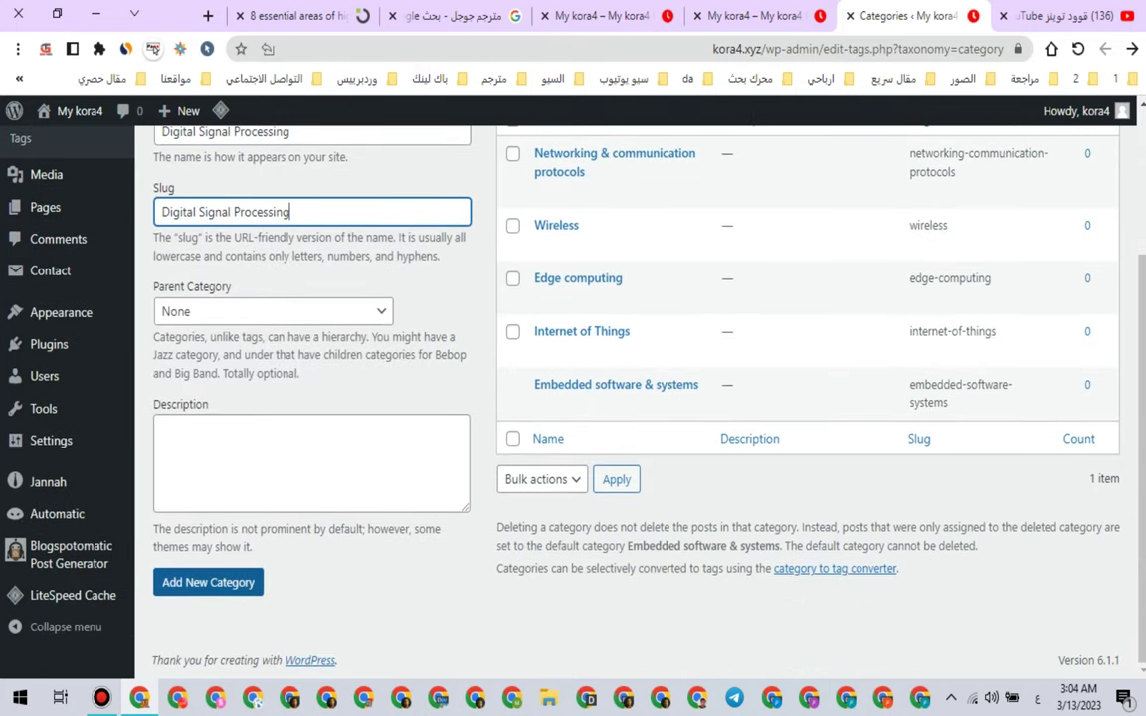
left_click(208, 581)
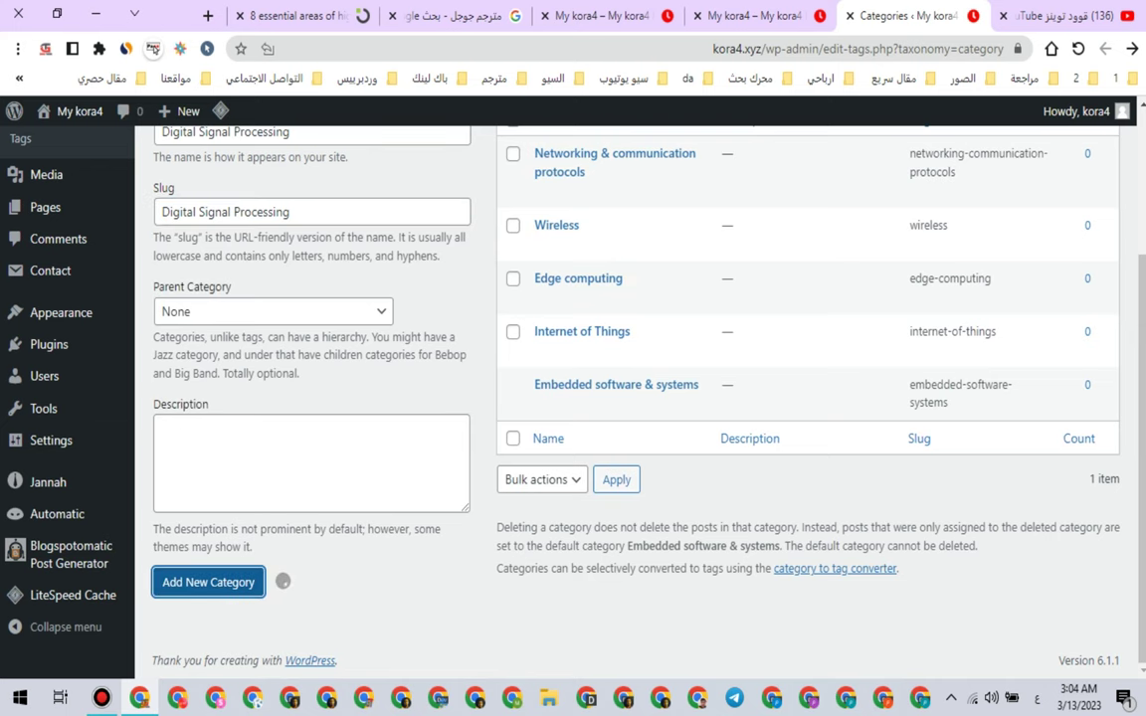
Step: Copy "Security Systems" from the article's topic list and paste it as the new category's name
left_click(297, 16)
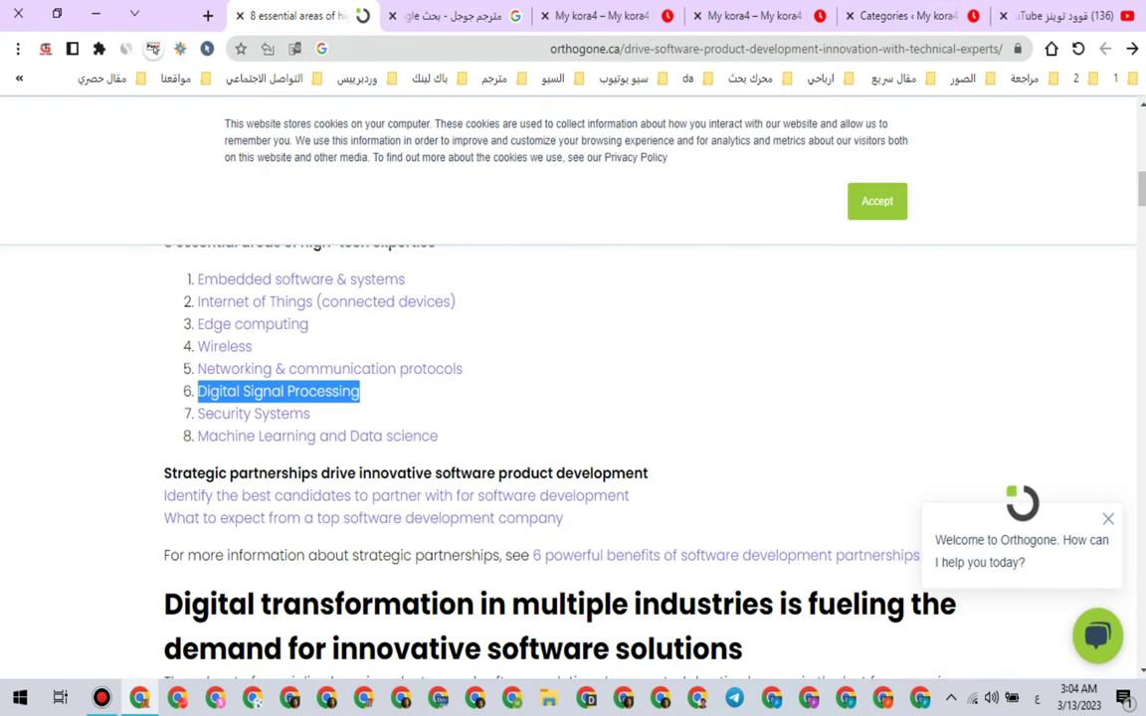
left_click_drag(311, 413, 197, 414)
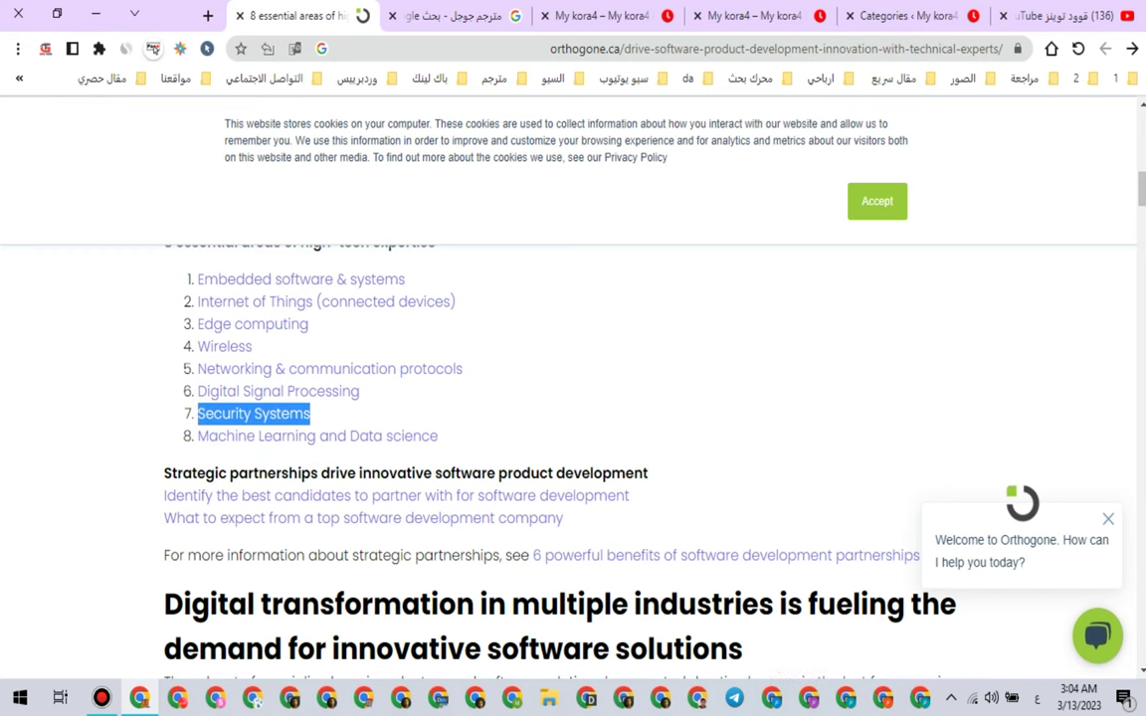
right_click(245, 416)
left_click(204, 251)
left_click(895, 16)
scroll(567, 398, "up", 2)
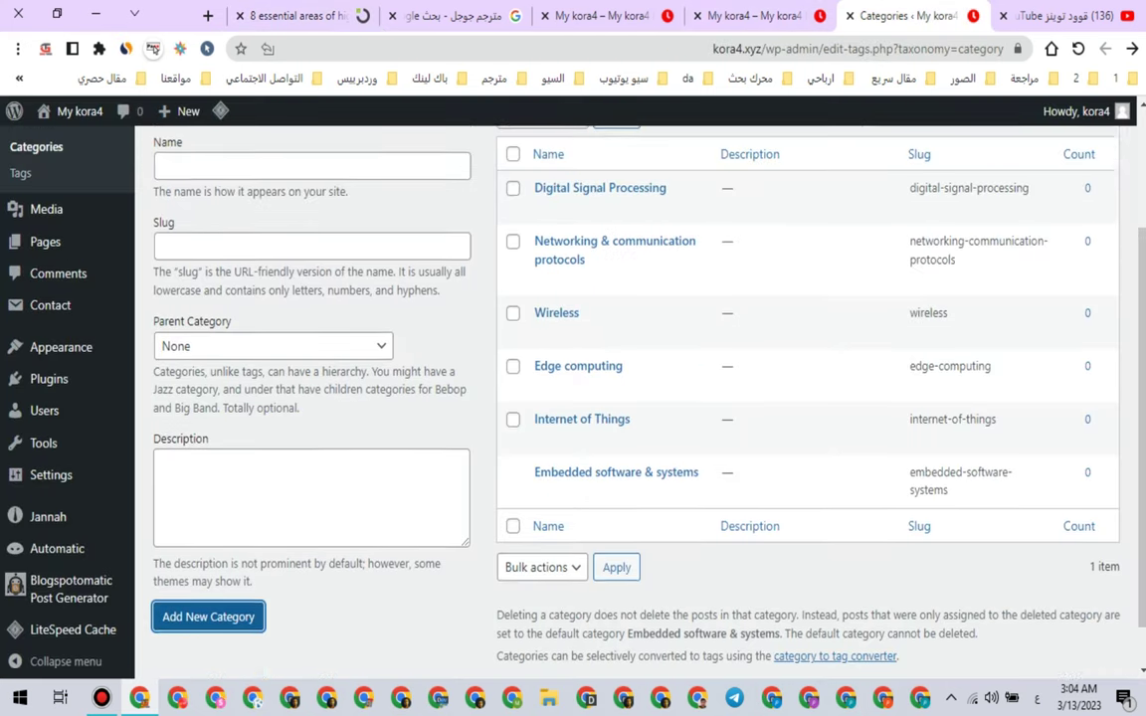
right_click(254, 225)
left_click(236, 366)
Step: Paste "Security Systems" into the slug and add the category
right_click(282, 304)
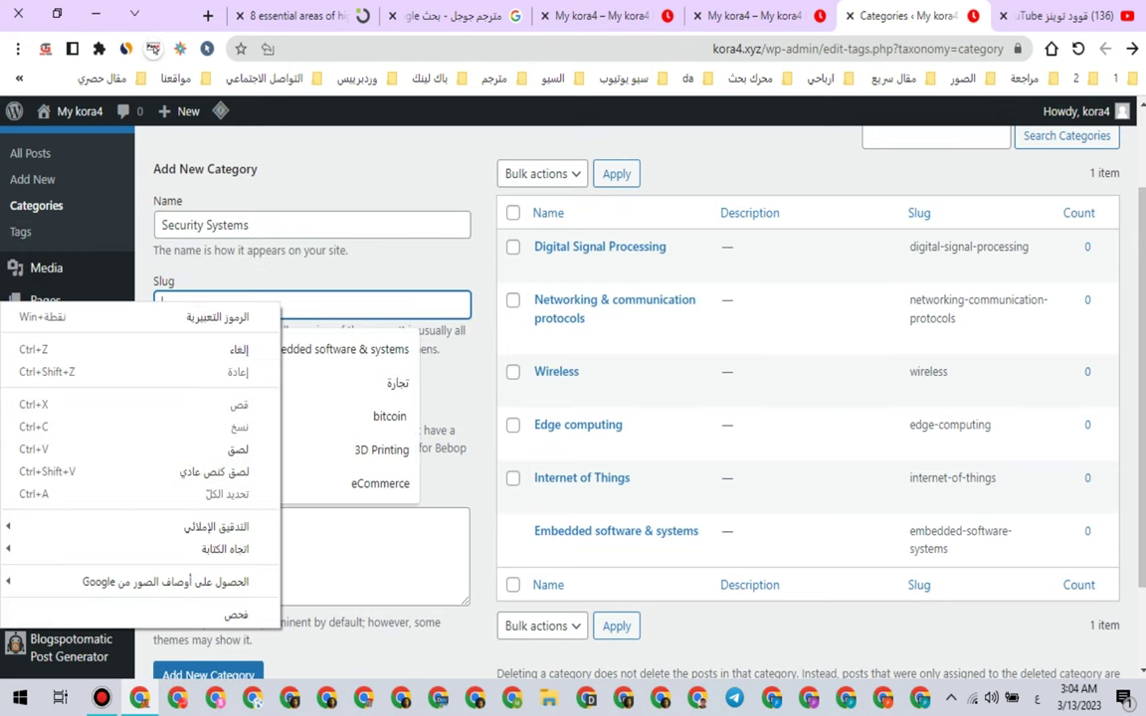
left_click(237, 448)
scroll(237, 448, "down", 1)
left_click(209, 565)
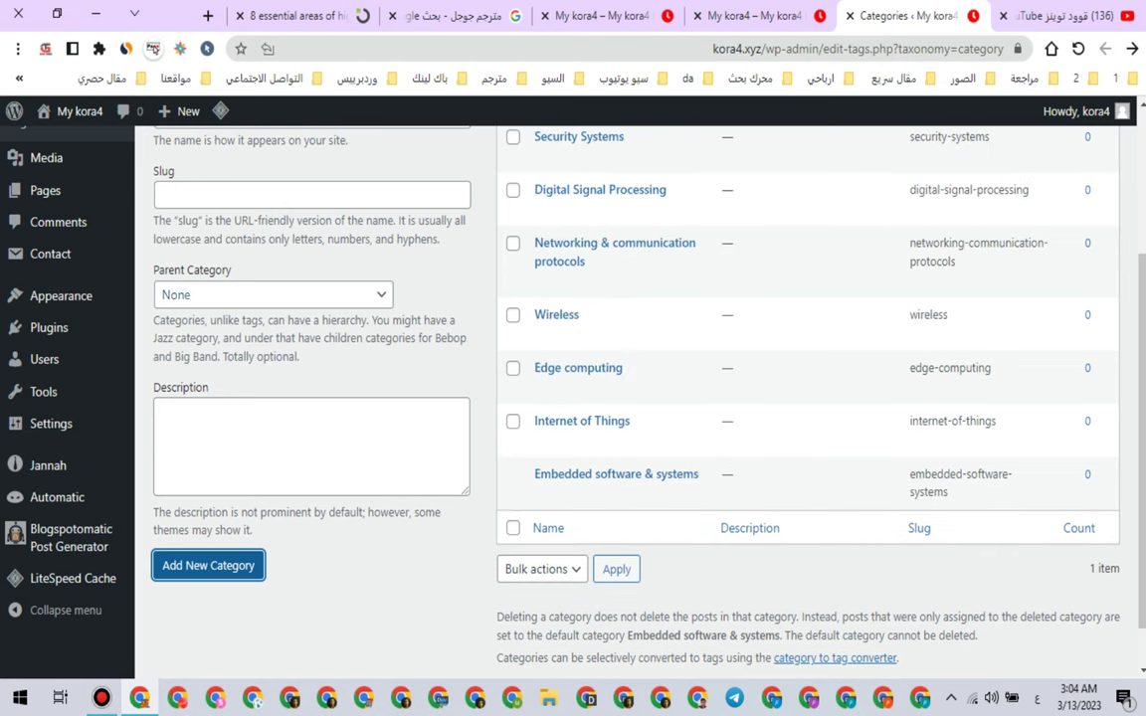
Step: Copy "Machine Learning and Data science" from the article's topic list and paste it as the new category's name
left_click(298, 16)
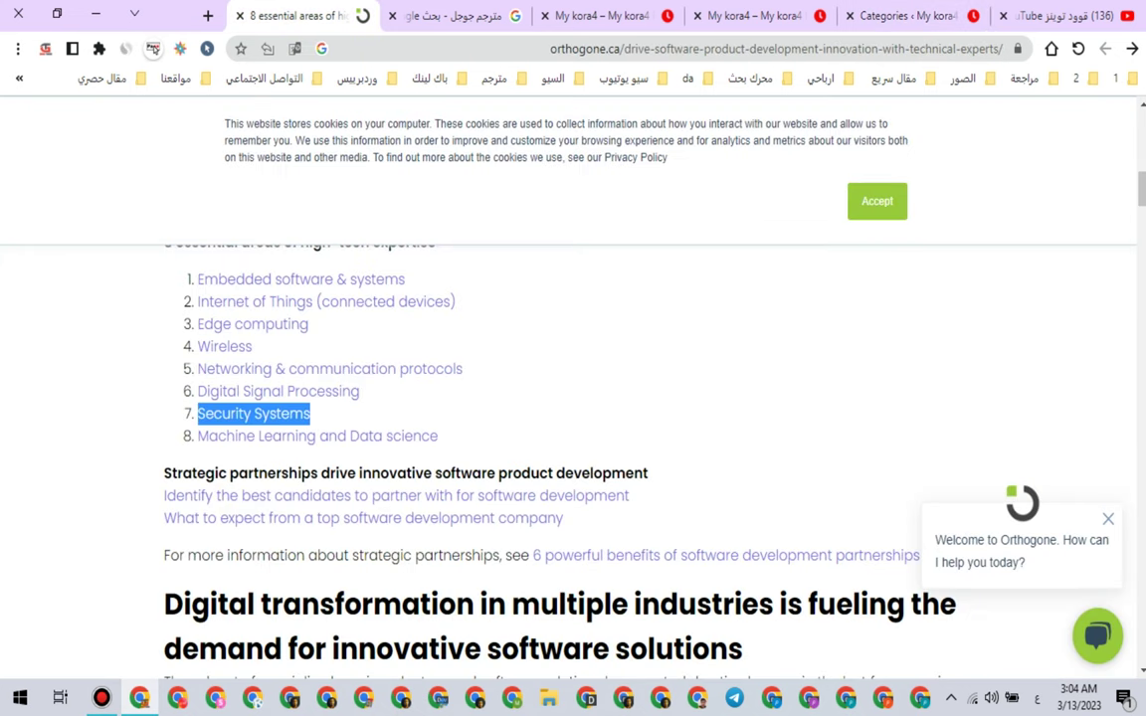
left_click_drag(437, 436, 197, 436)
right_click(324, 438)
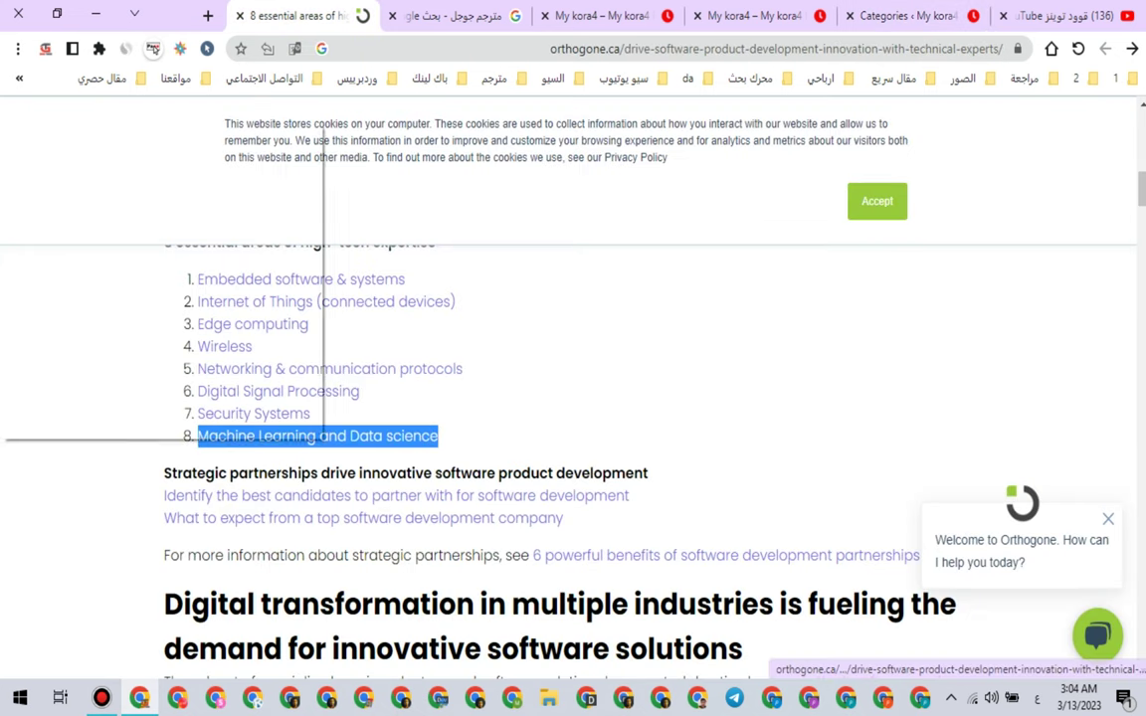
left_click(270, 270)
key("ctrl+5")
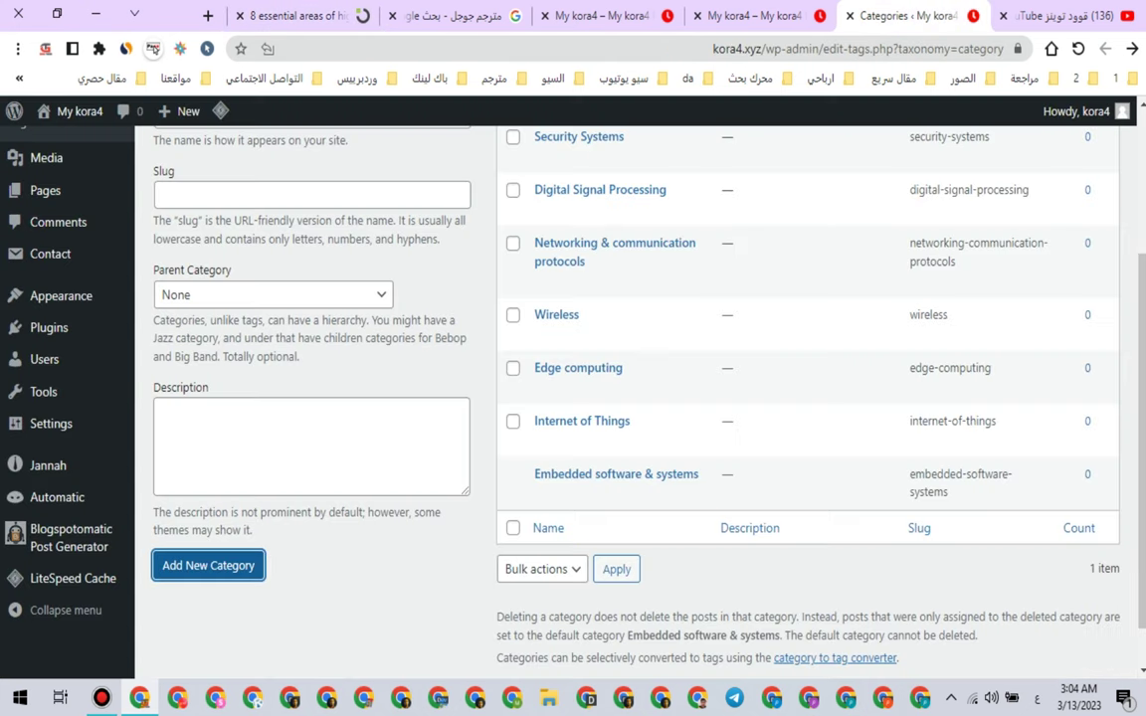
scroll(637, 398, "up", 1)
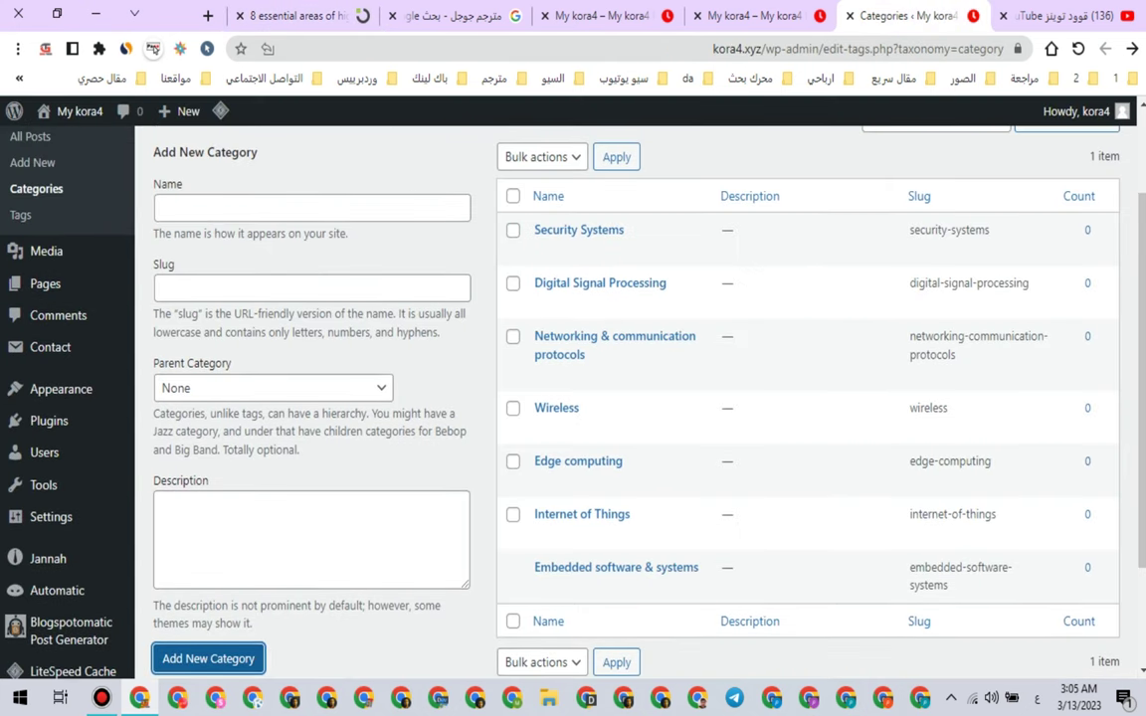
right_click(256, 208)
left_click(199, 358)
Step: Paste "Machine Learning and Data science" into the slug and add the category
left_click(281, 287)
right_click(280, 288)
left_click(239, 432)
scroll(636, 398, "down", 1)
left_click(208, 565)
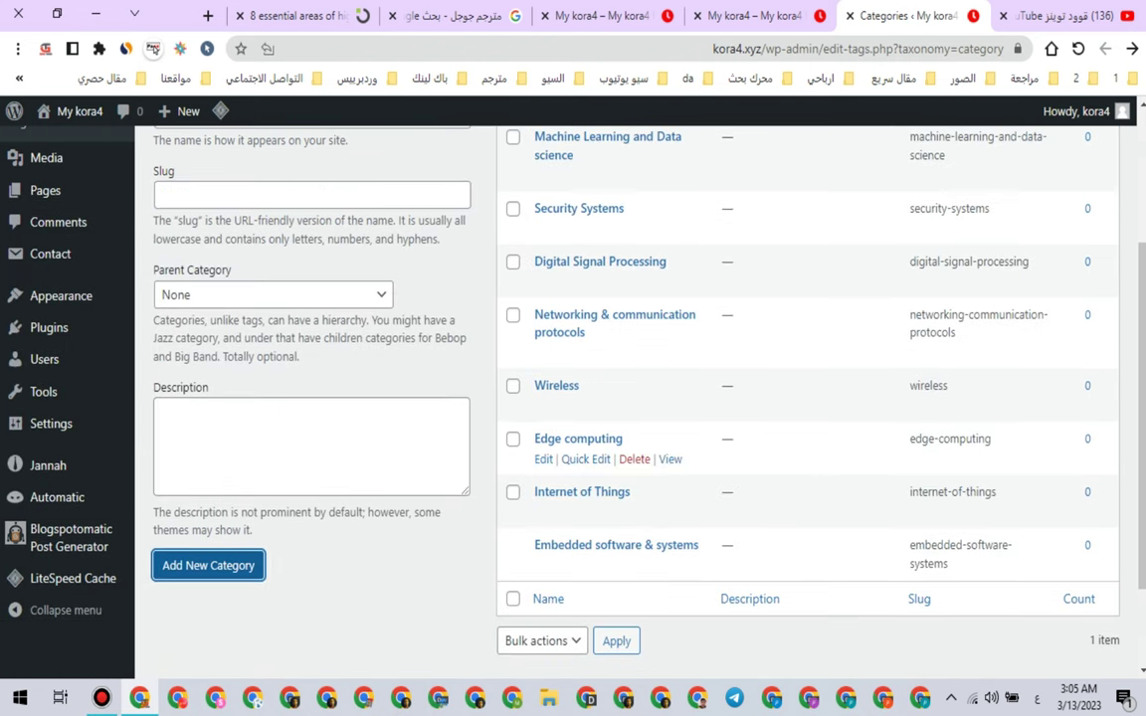
Step: Review the full list of created categories and glance at the site's front page
scroll(607, 331, "down", 1)
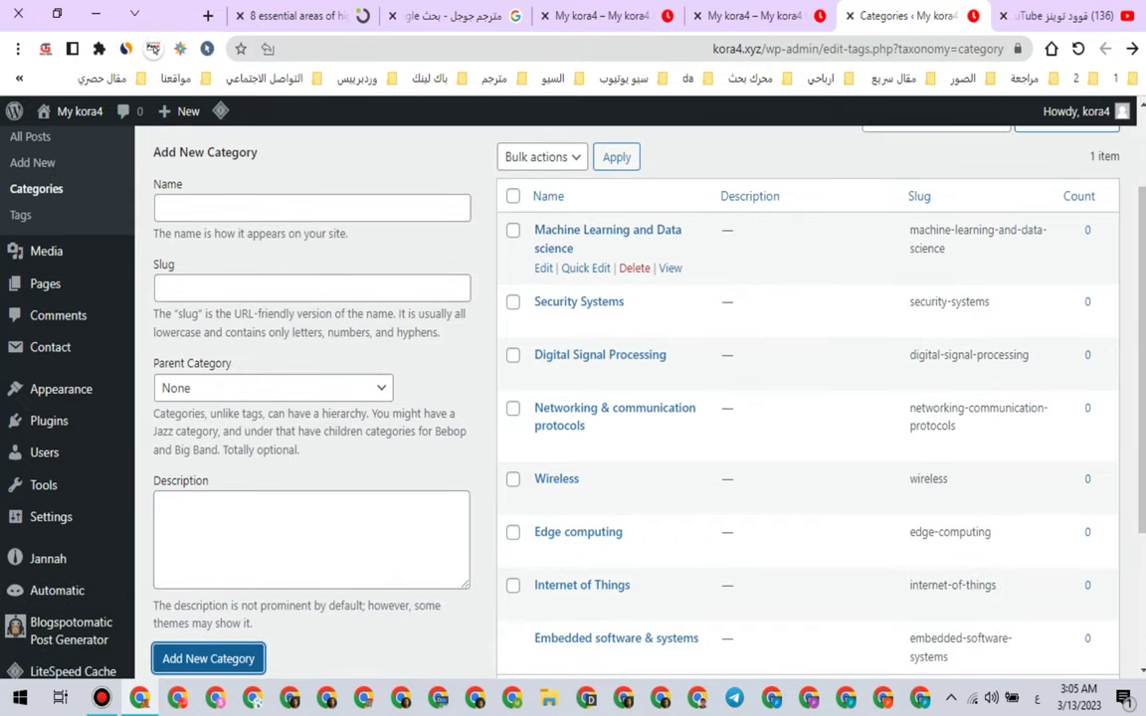
scroll(606, 331, "up", 1)
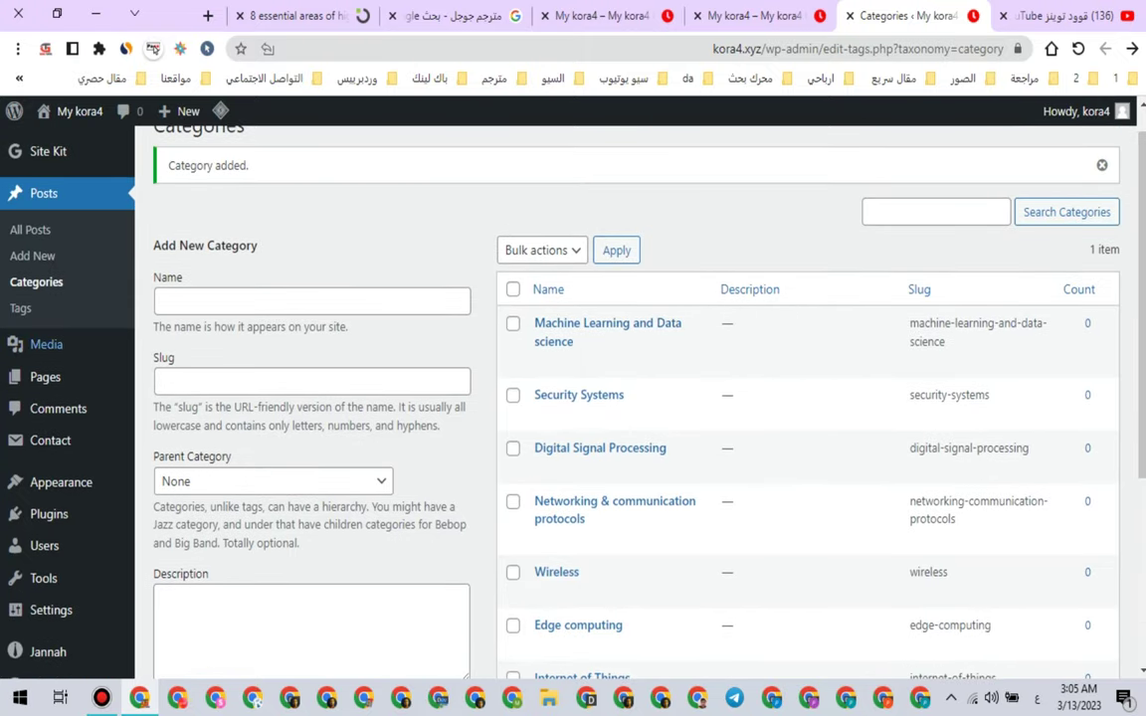
left_click(756, 16)
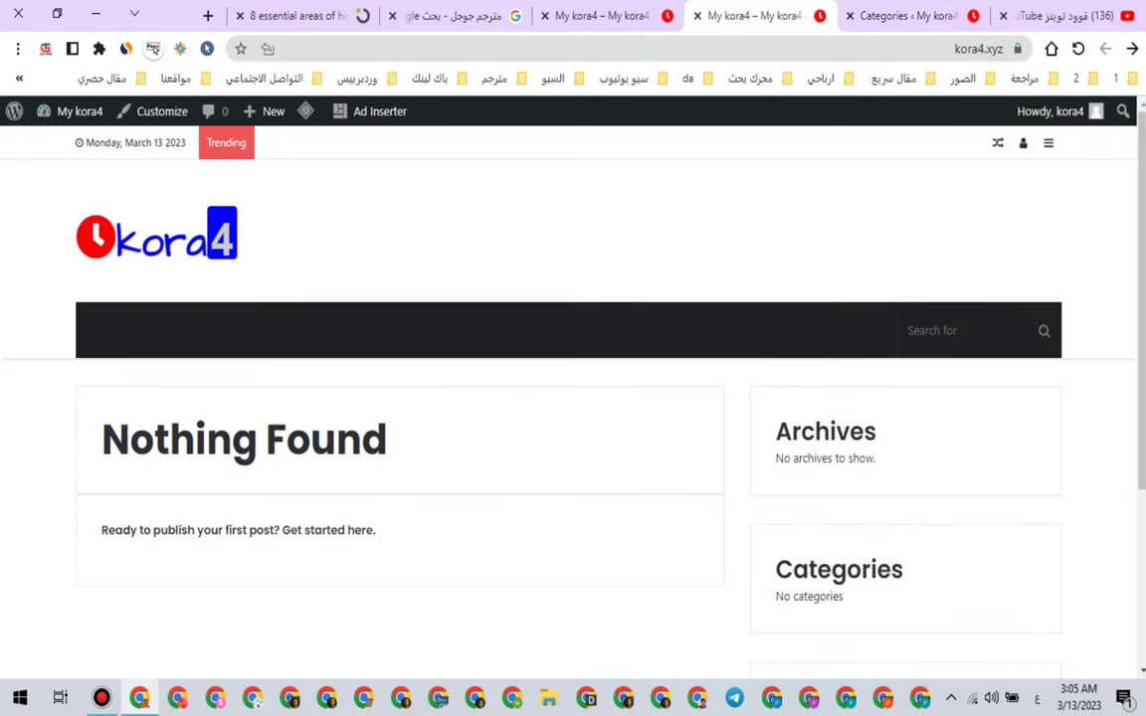
left_click(907, 16)
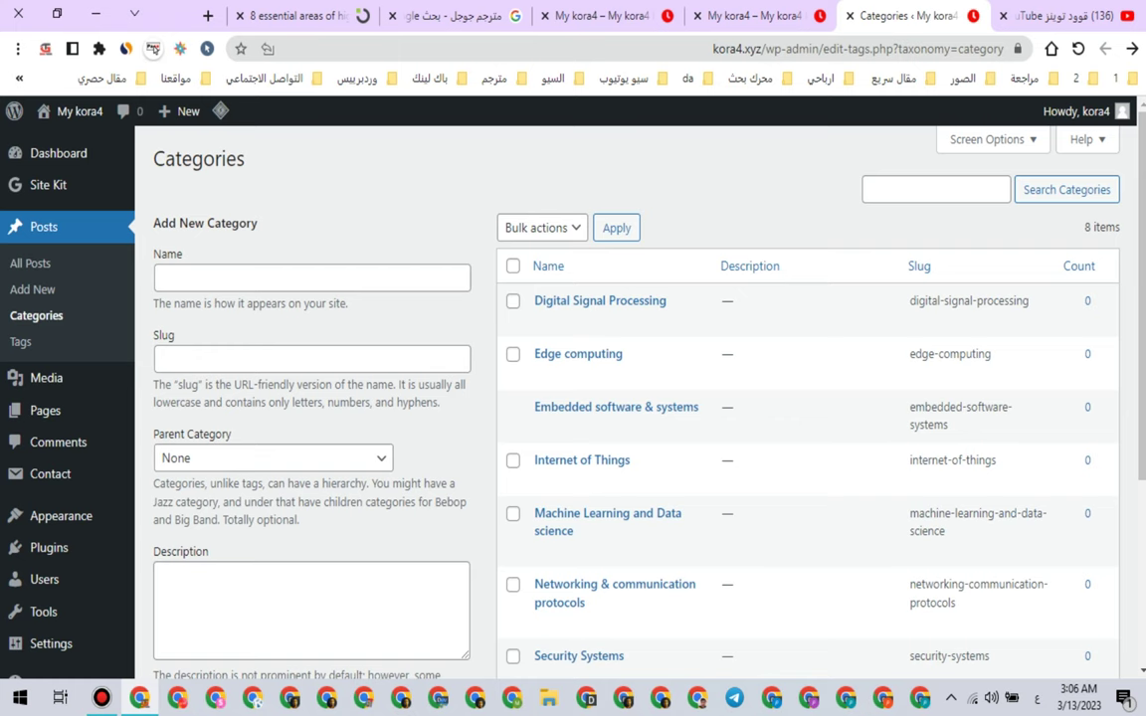
scroll(58, 441, "down", 1)
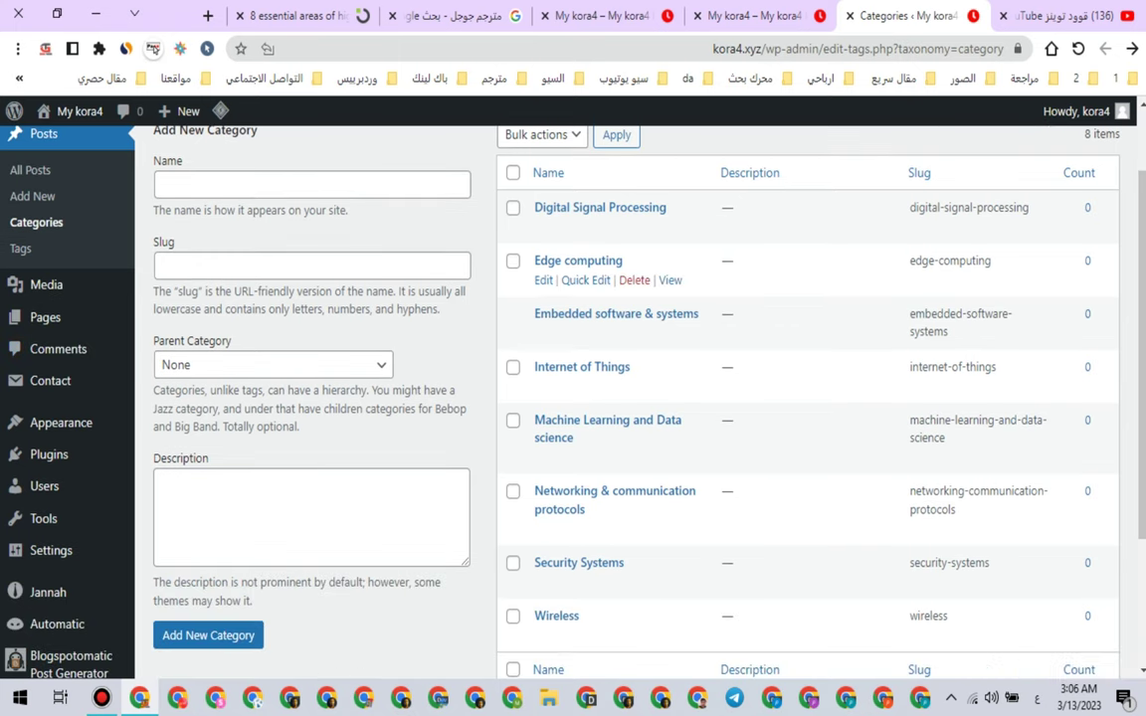
scroll(636, 274, "up", 1)
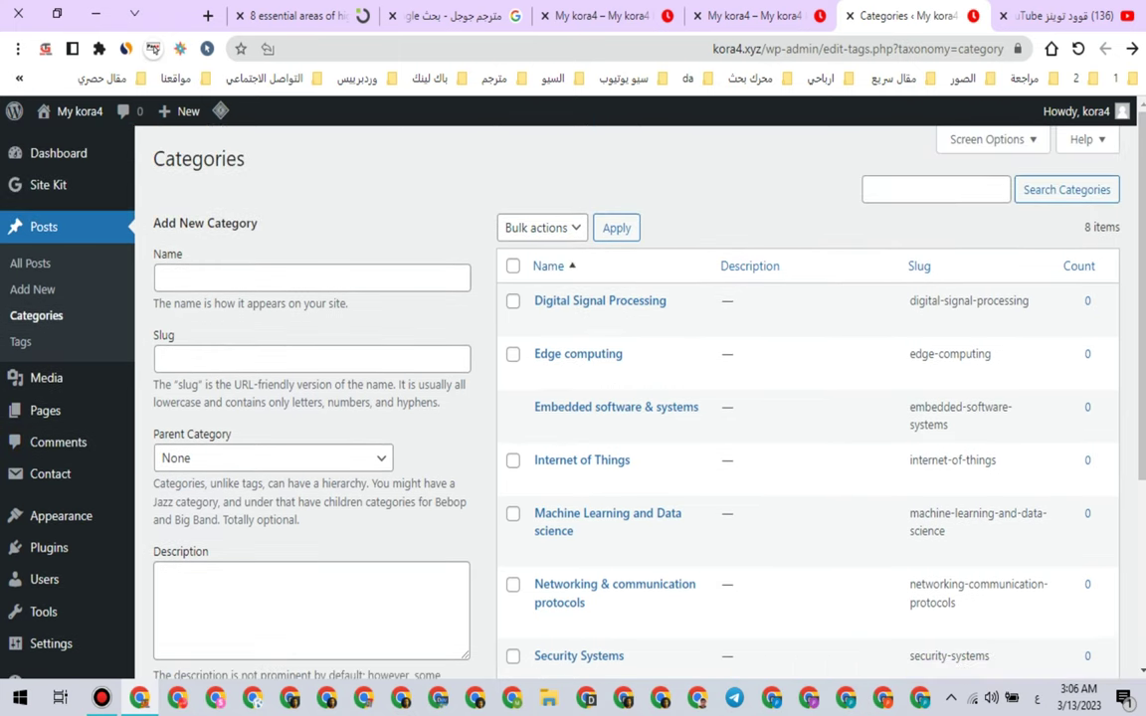
scroll(548, 597, "down", 2)
scroll(548, 597, "down", 1)
Step: Create a menu named 111 in the theme customizer and assign it to the Main Nav Menu location
mouse_move(61, 338)
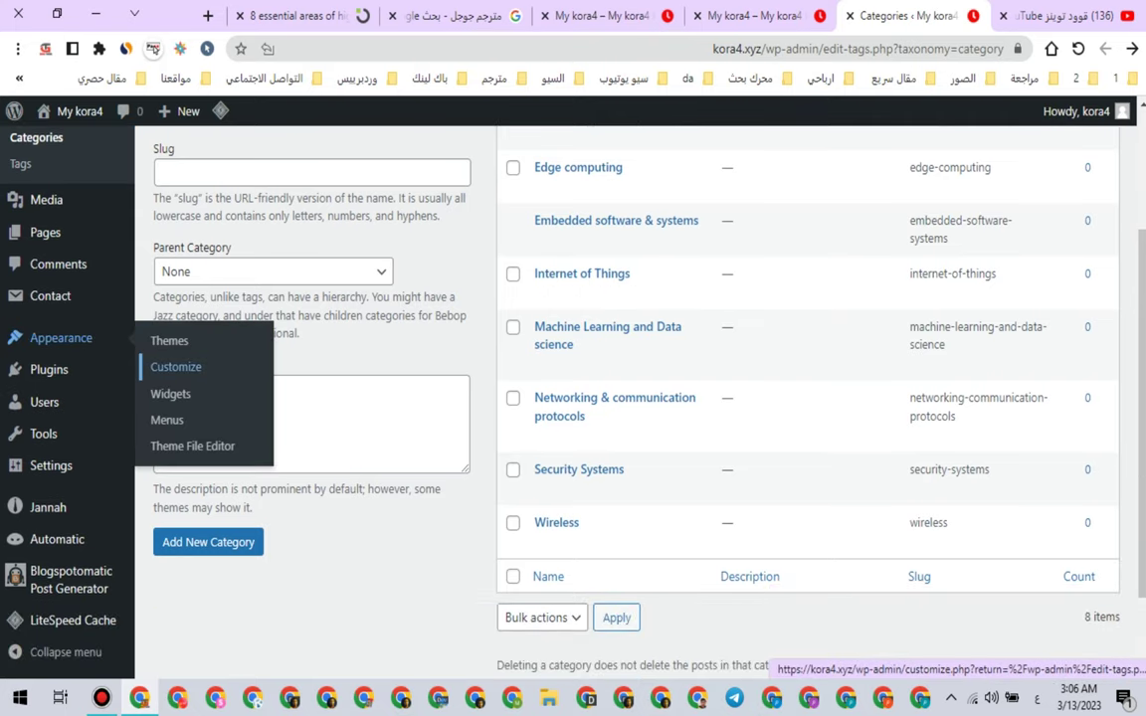
left_click(176, 367)
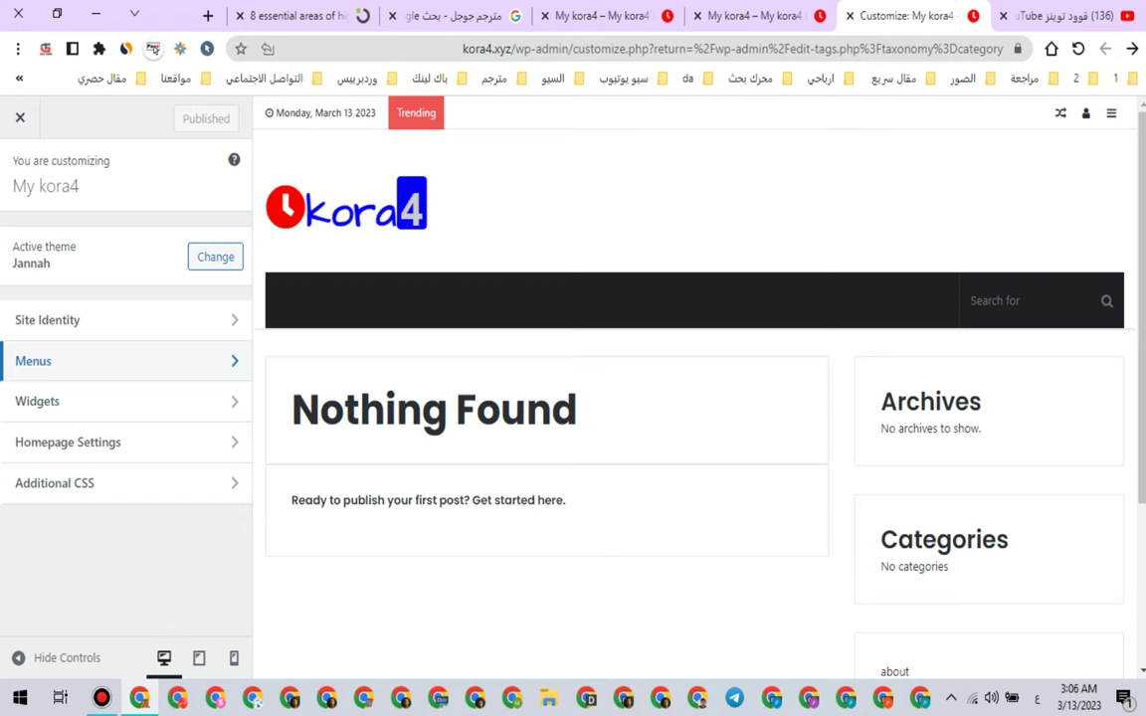
left_click(211, 361)
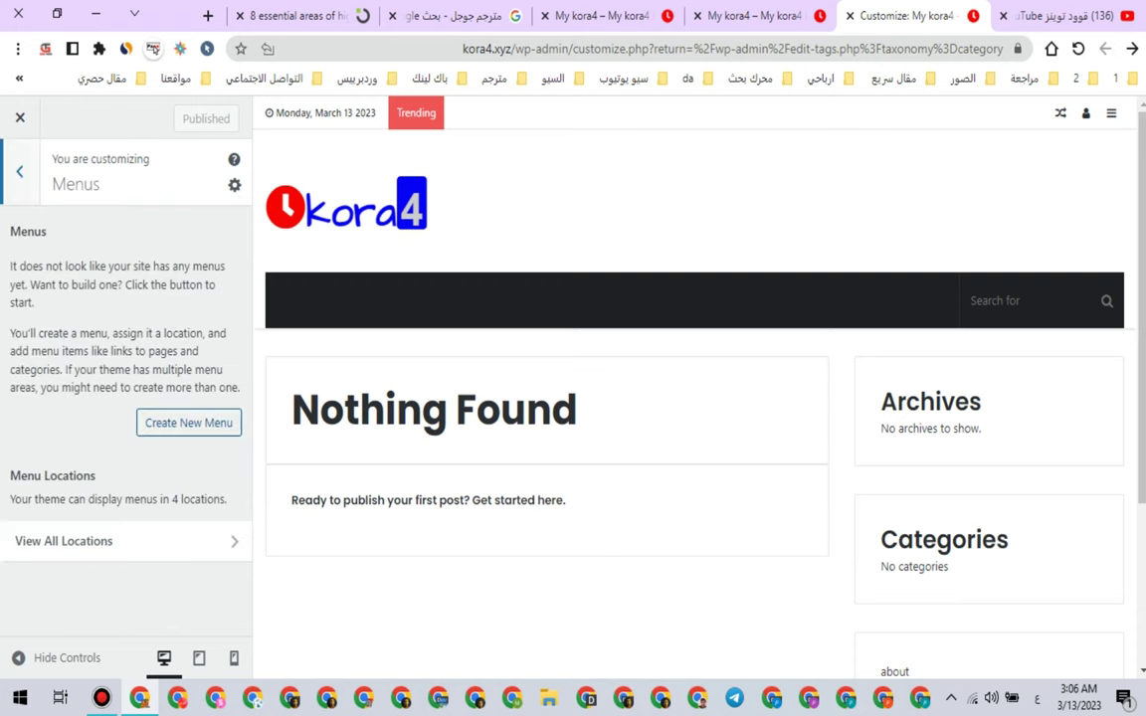
left_click(188, 423)
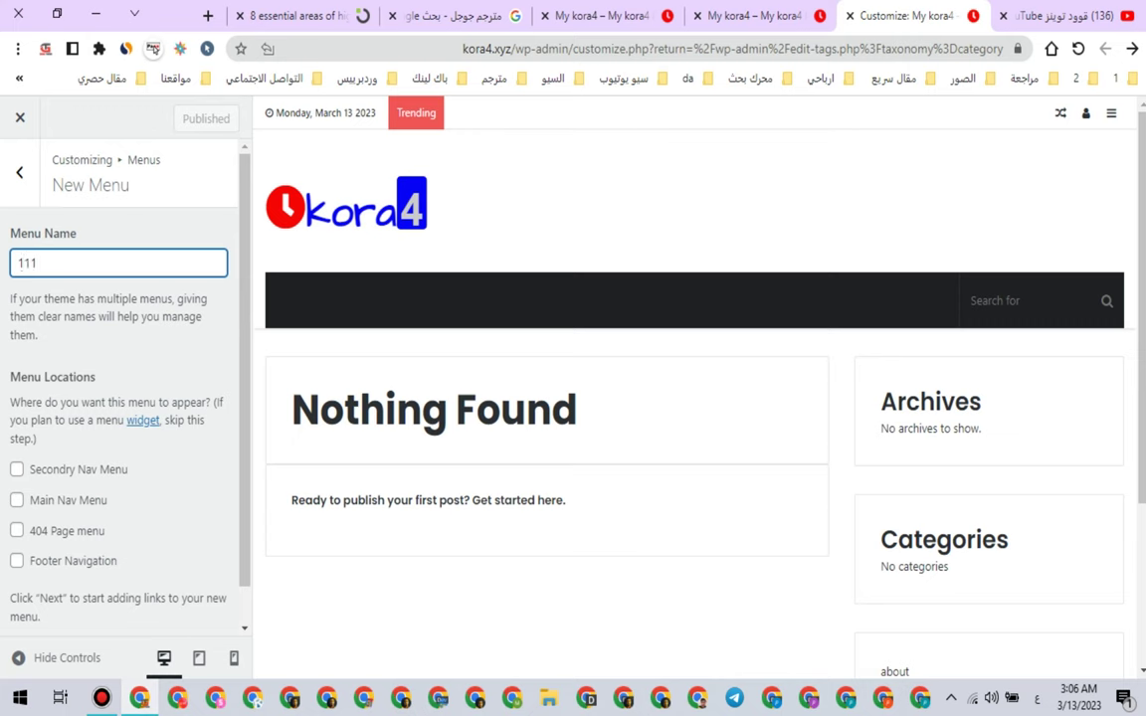
scroll(119, 398, "down", 1)
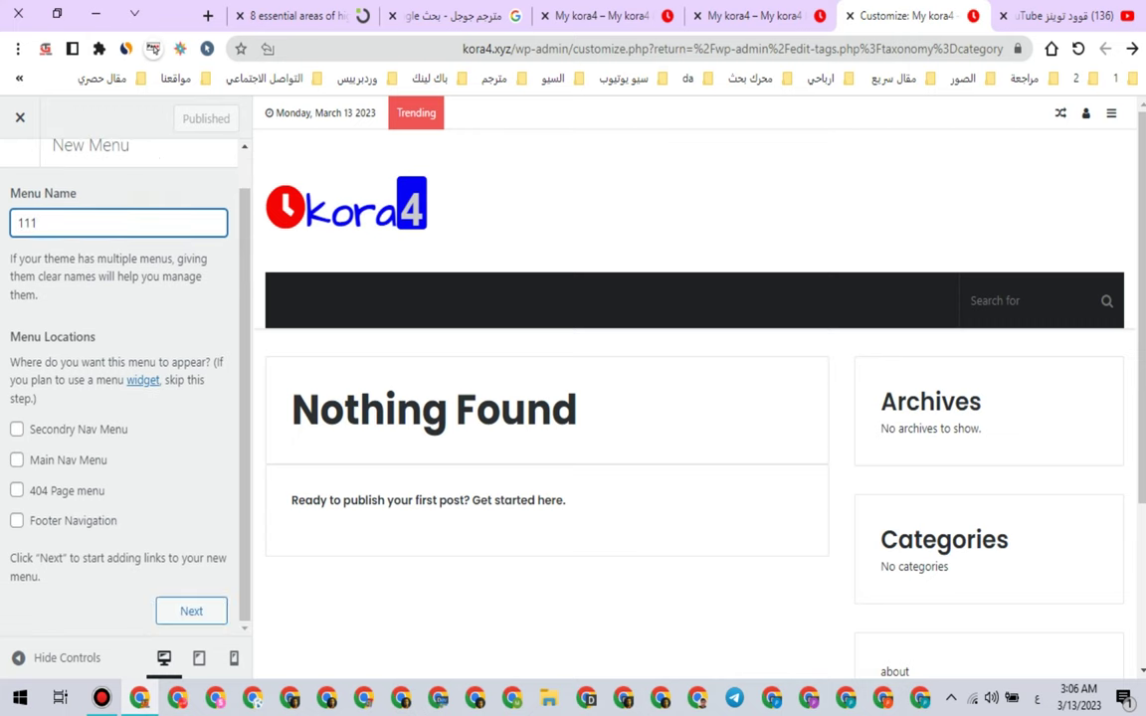
left_click(17, 460)
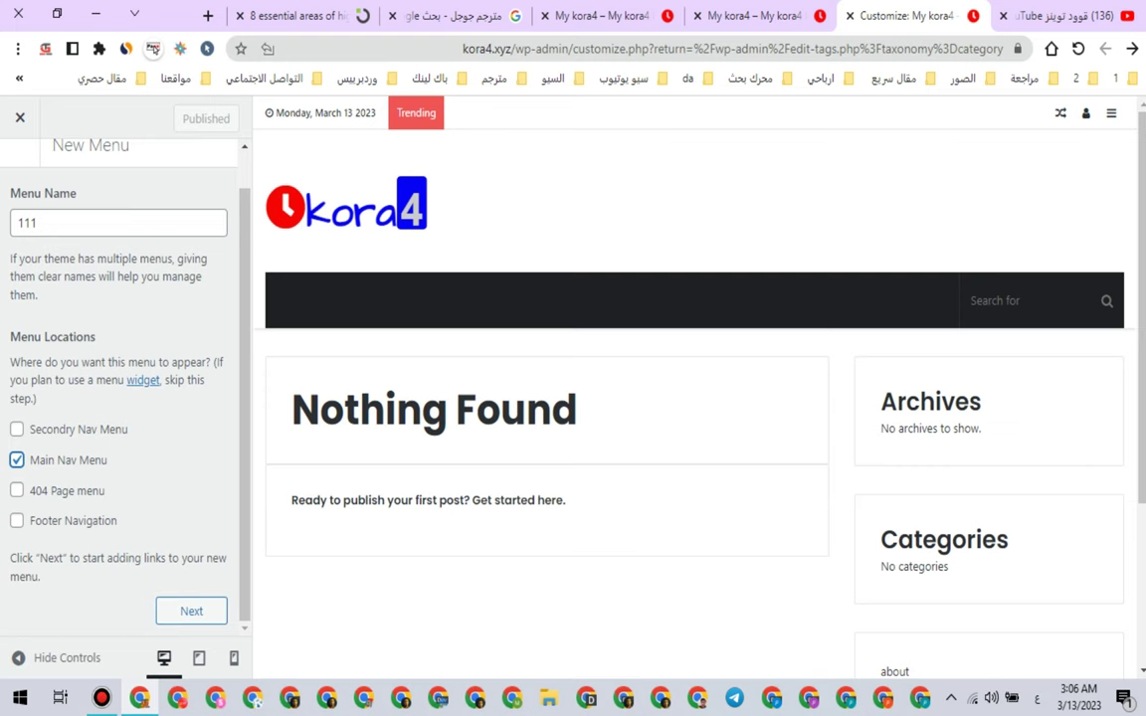
left_click(191, 610)
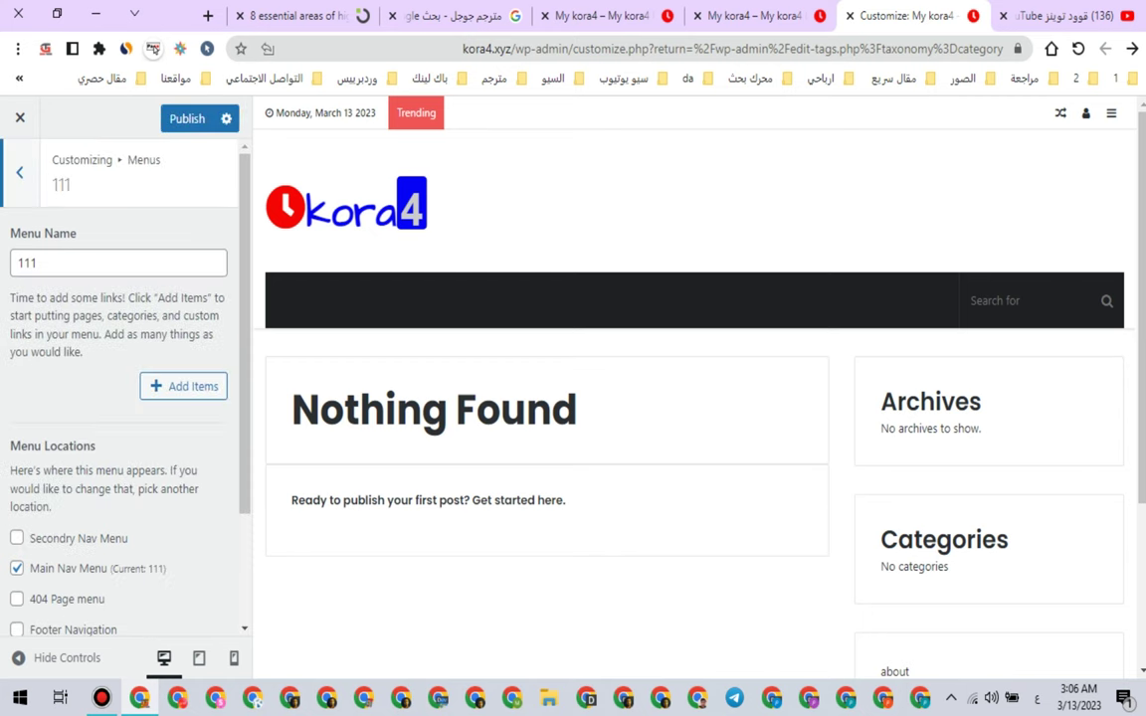
Step: Open the items available for menu 111, collapse the pages and expand the categories
left_click(184, 386)
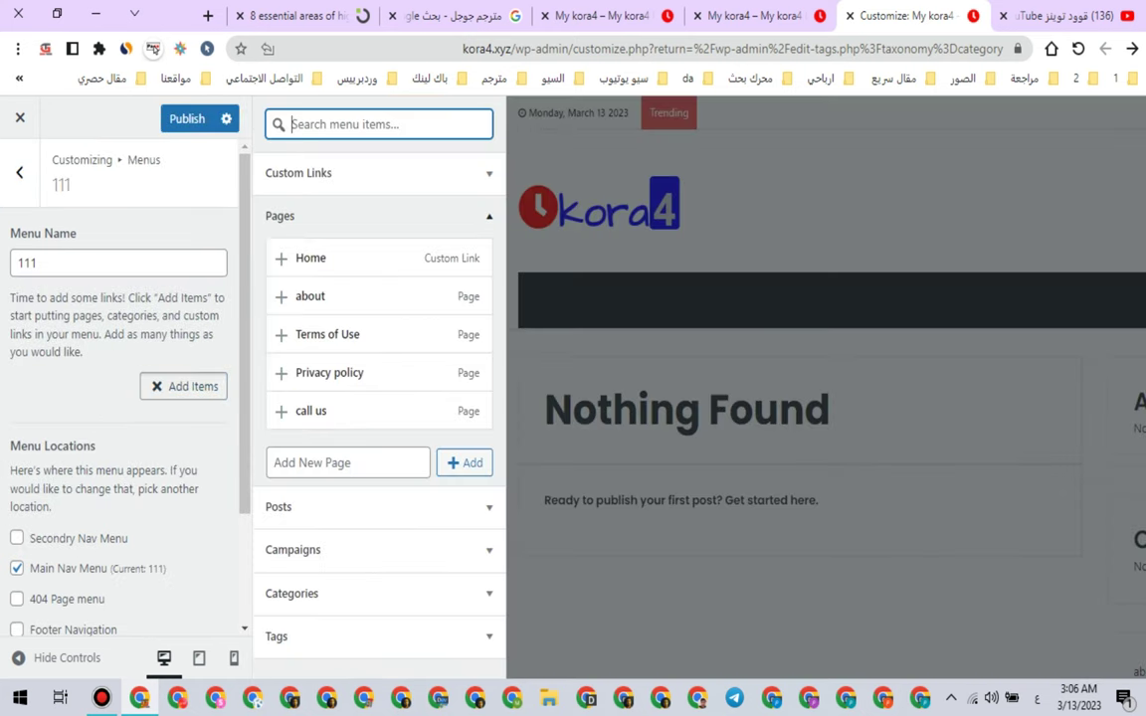
key("Tab")
key("Tab")
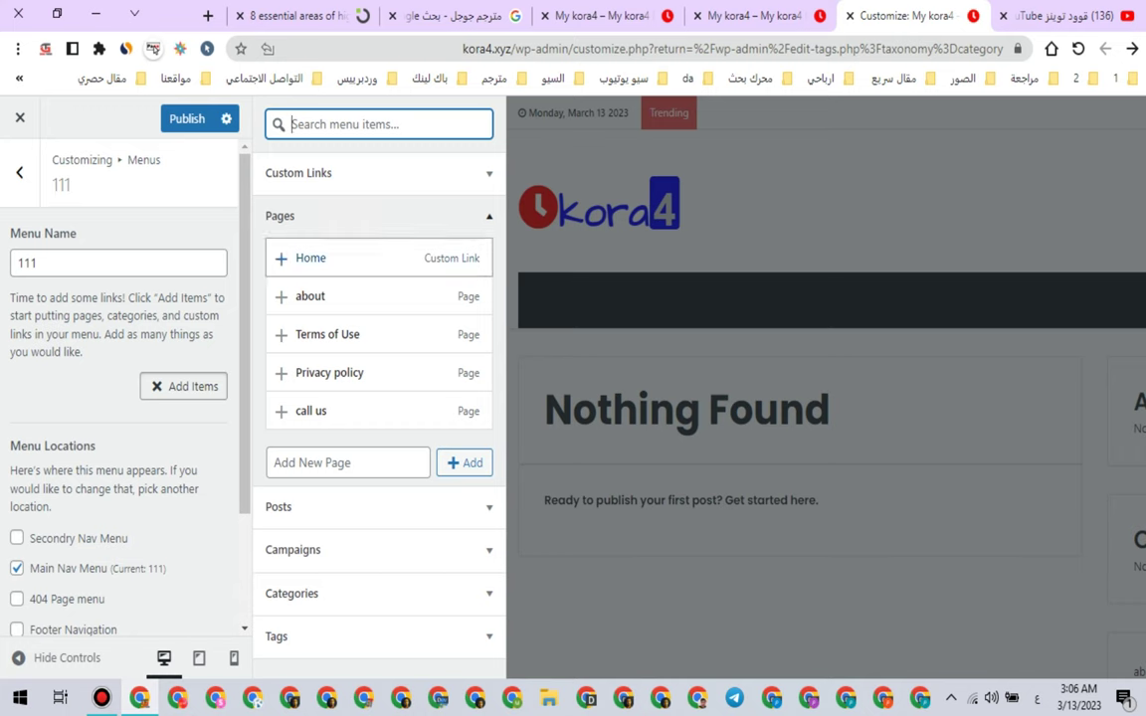
key("Return")
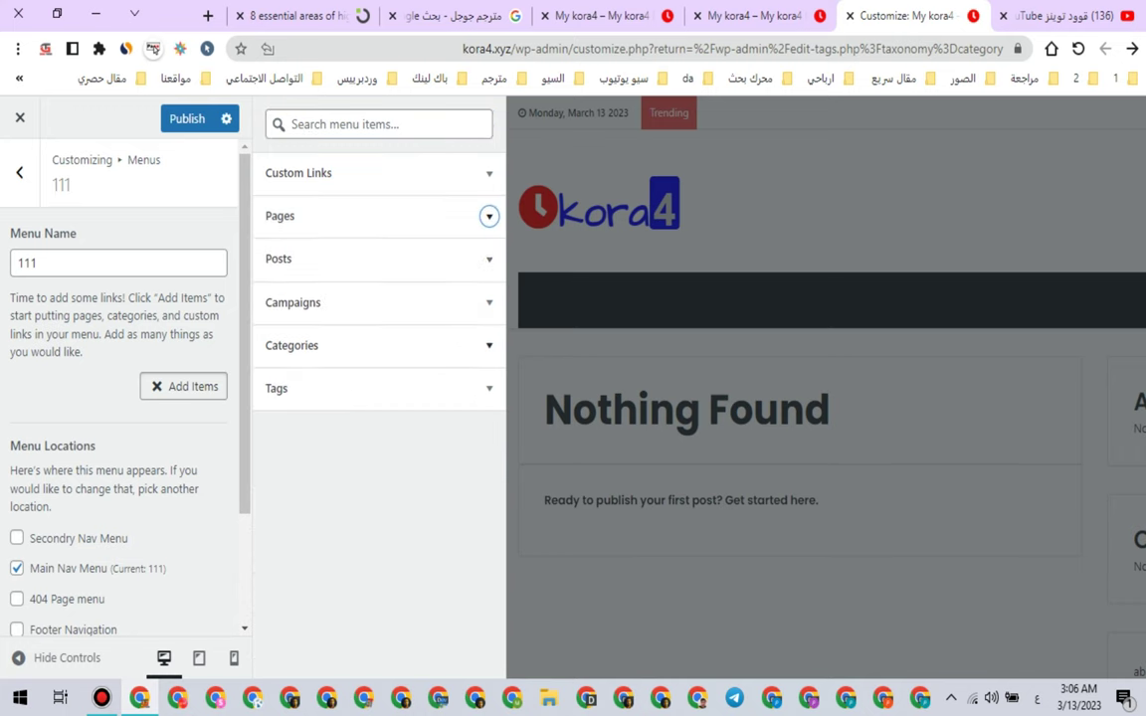
key("Tab")
key("Tab")
key("Tab")
key("Return")
key("Tab")
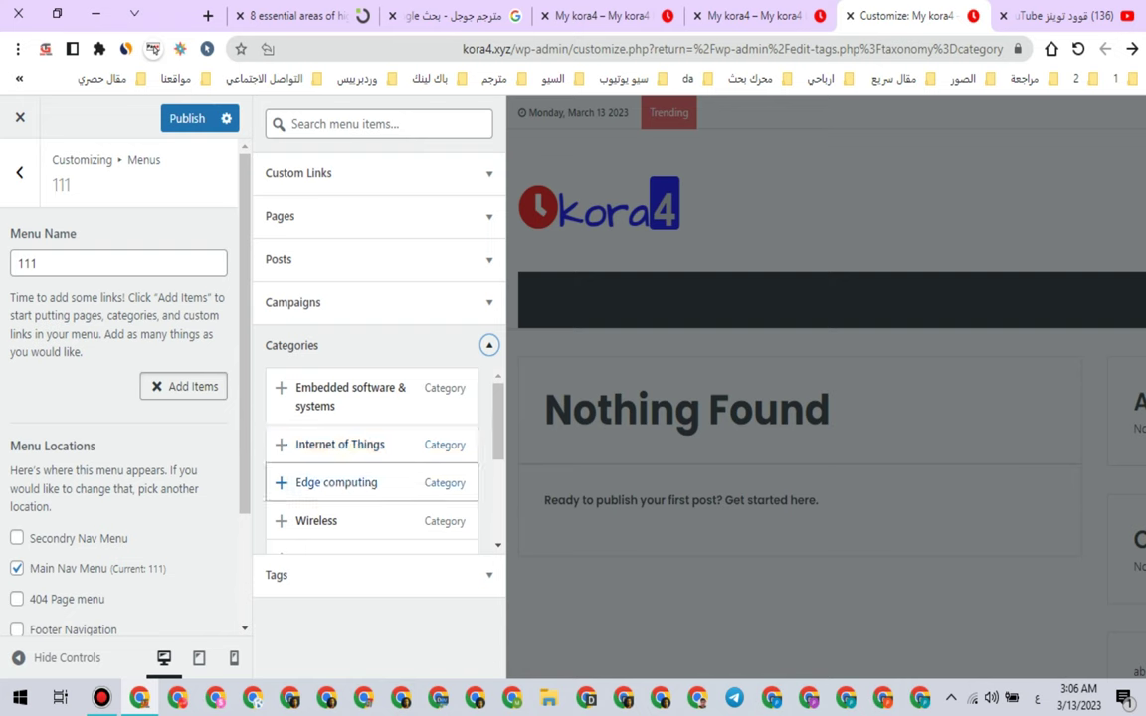
scroll(371, 413, "down", 3)
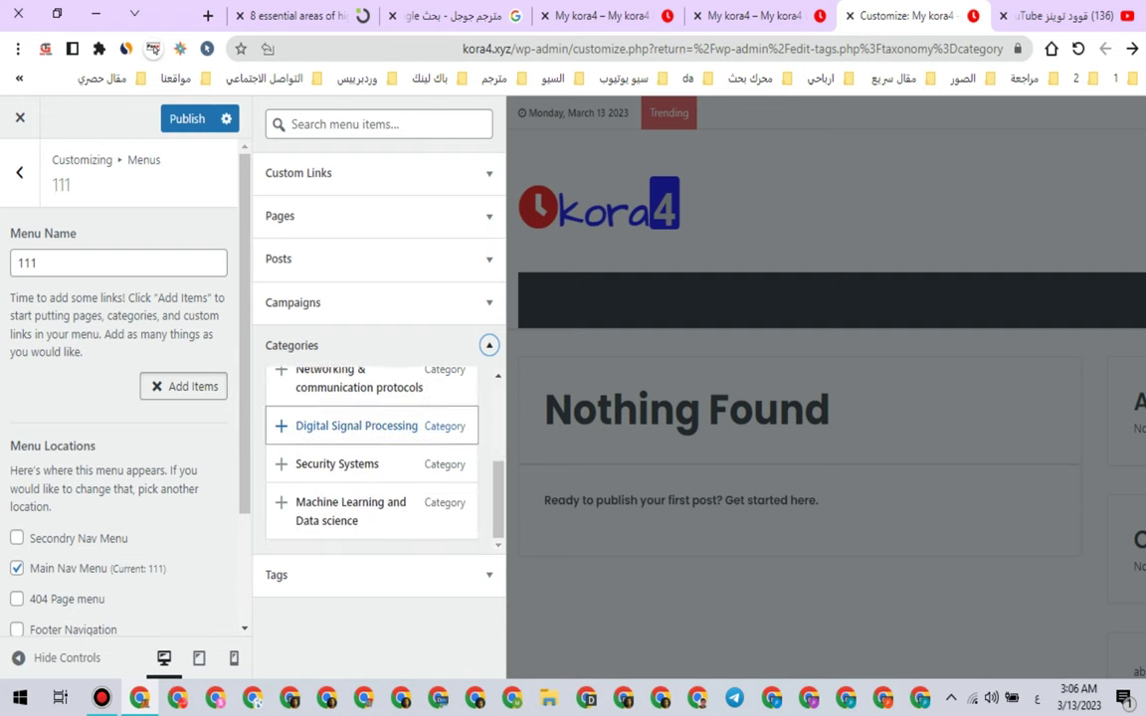
scroll(372, 437, "up", 1)
Step: Add the Embedded software & systems and Internet of Things categories to menu 111
key("shift+Tab")
key("shift+Tab")
key("shift+Tab")
key("Return")
key("Tab")
key("Return")
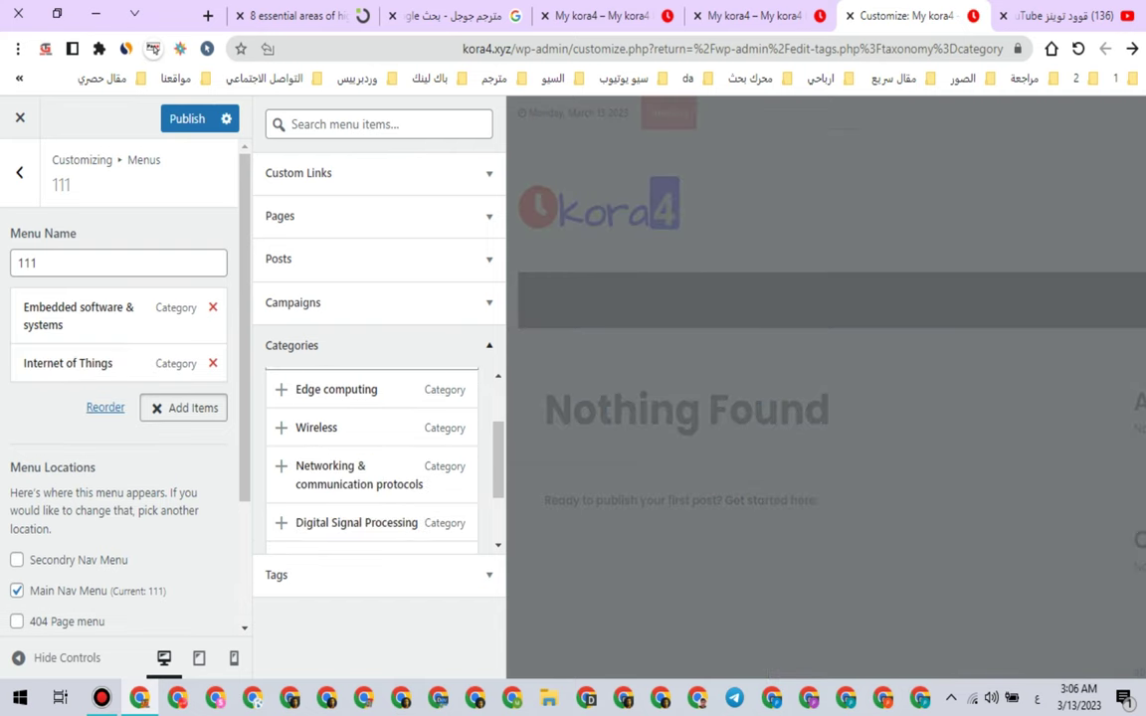
Step: Add the Edge computing, Wireless, and Networking & communication protocols categories to menu 111
key("Tab")
key("Return")
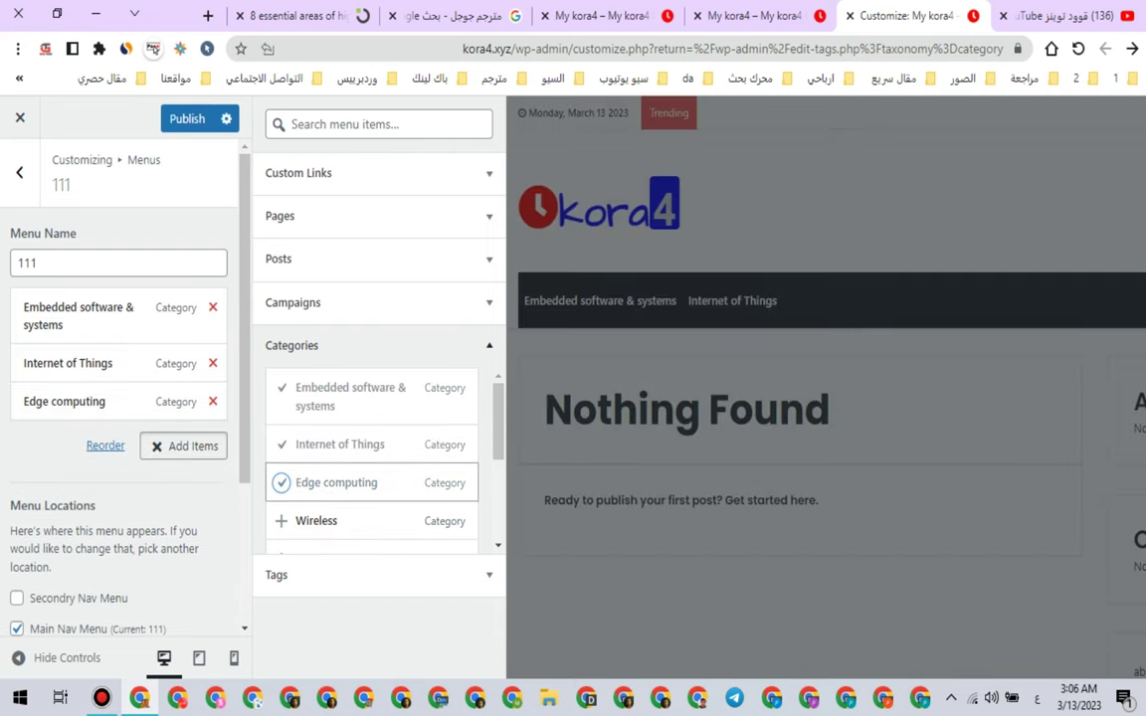
key("Tab")
key("Return")
key("Tab")
key("Tab")
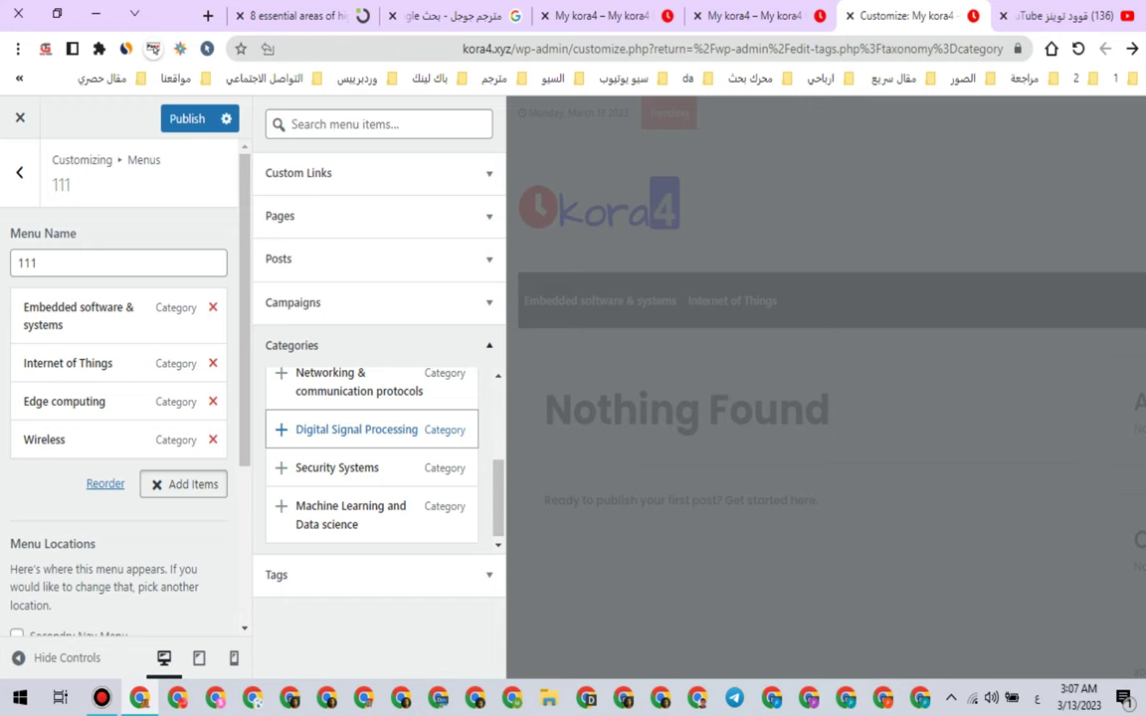
key("shift+Tab")
key("Return")
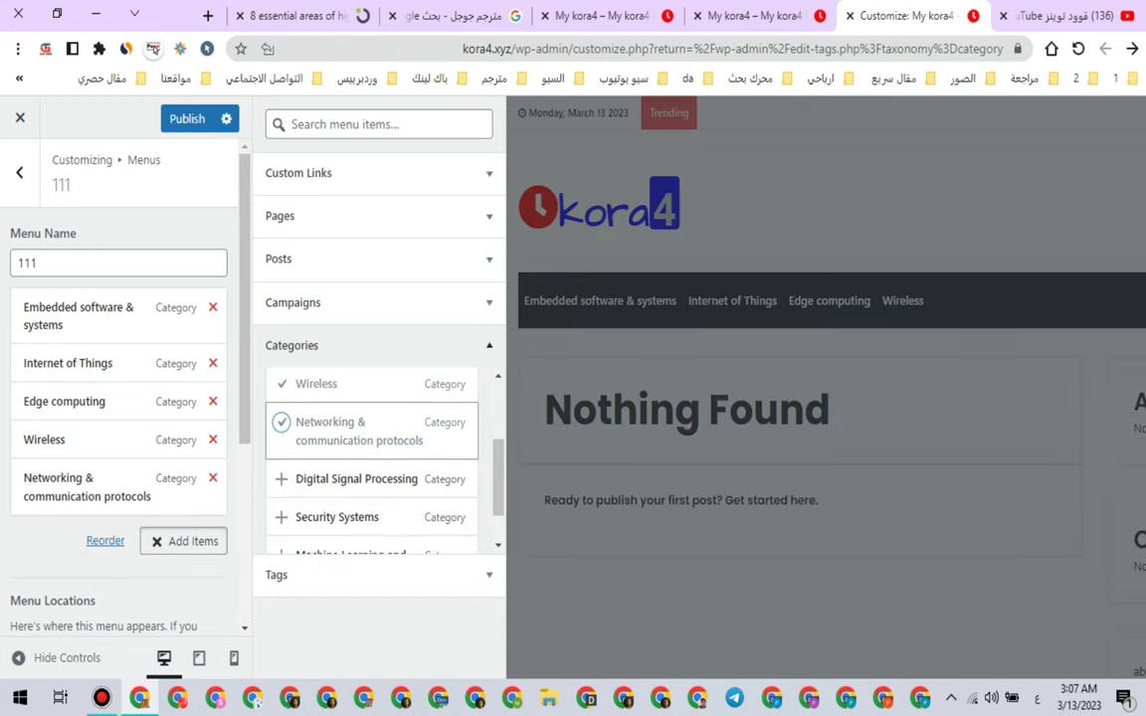
Step: Add the Digital Signal Processing, Security Systems, and Machine Learning and Data science categories to menu 111
key("Tab")
key("Return")
key("Tab")
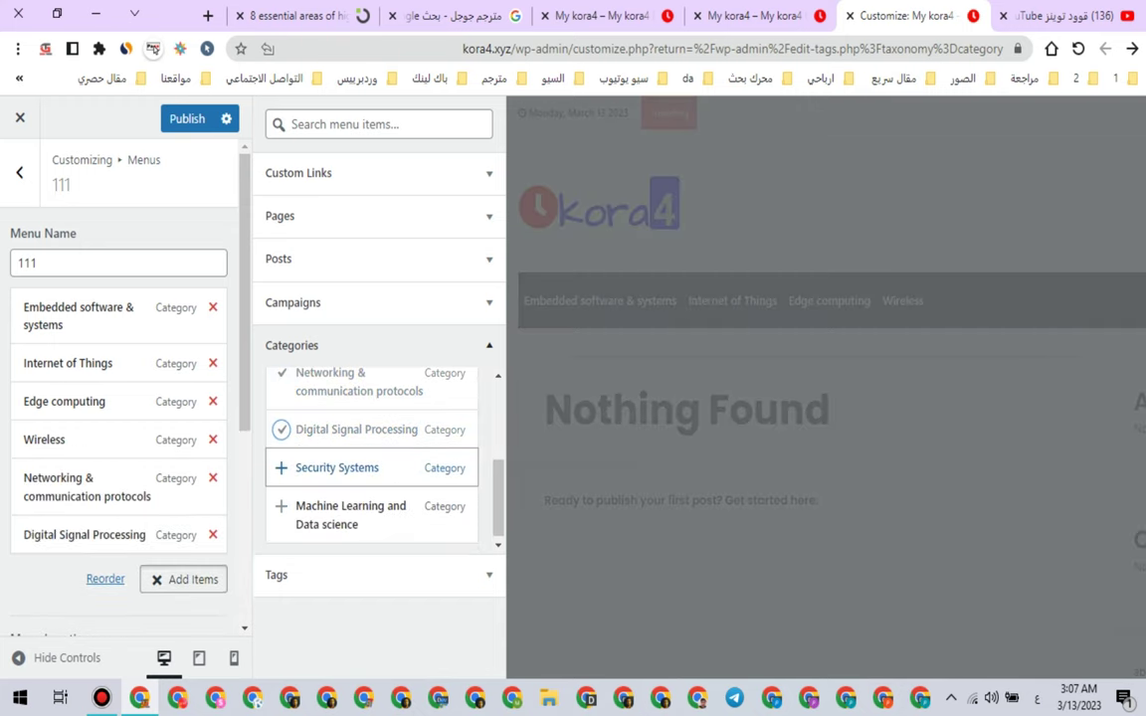
key("Return")
key("Tab")
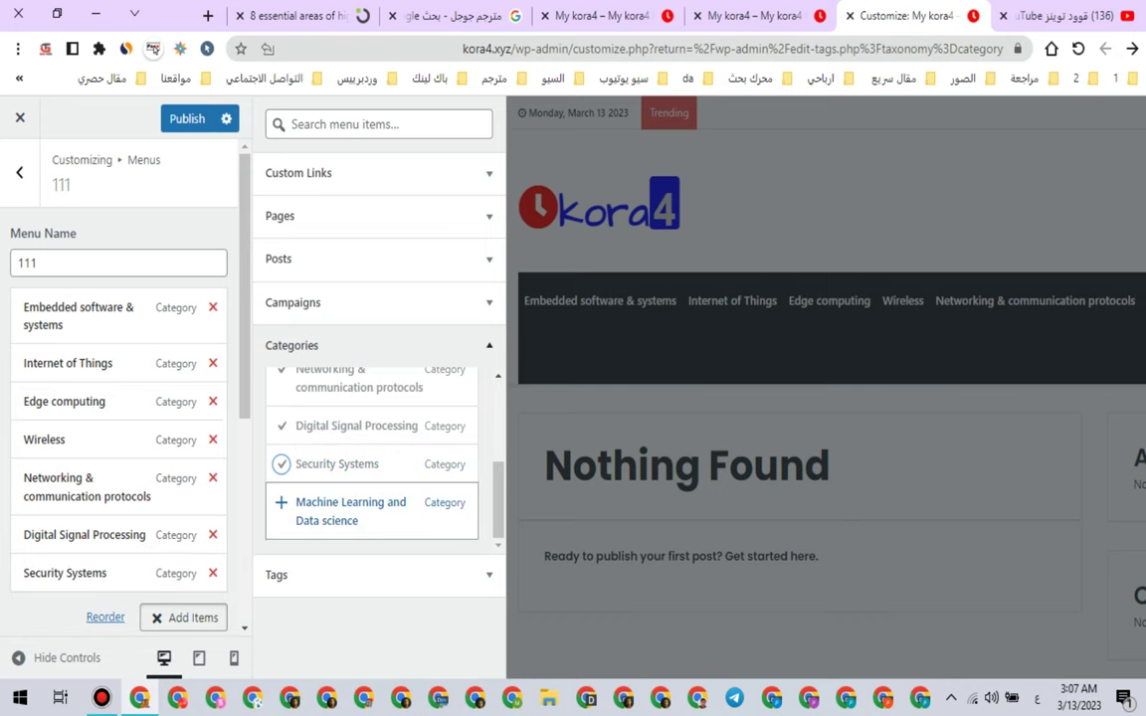
key("Return")
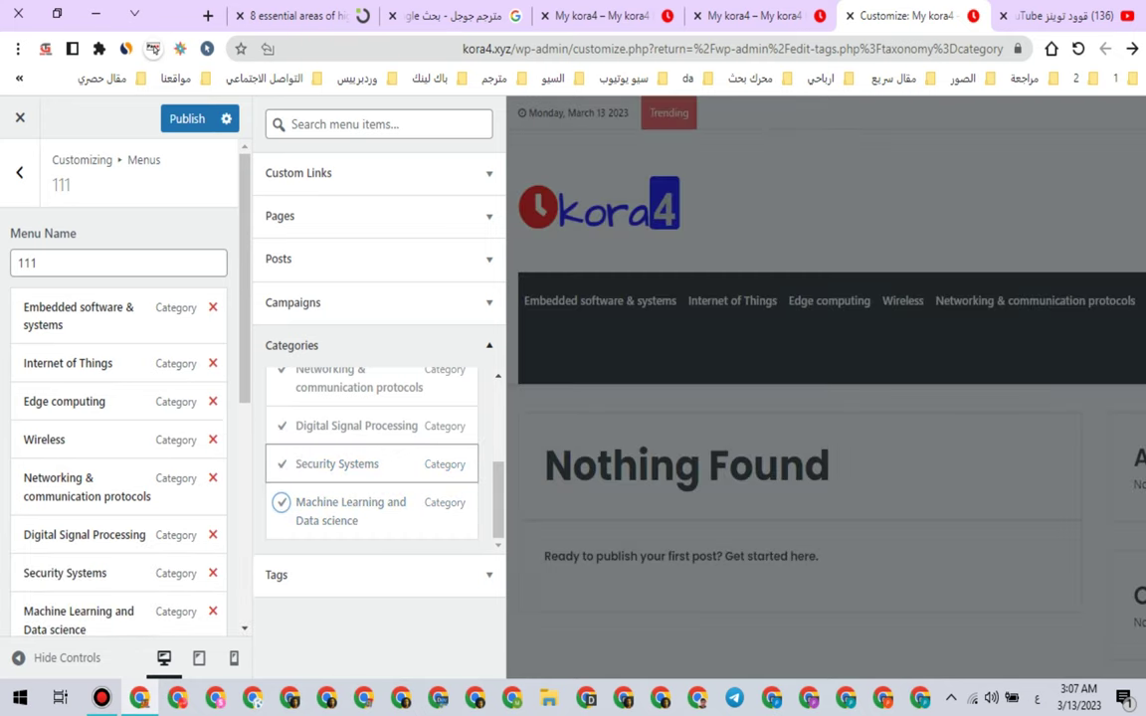
Step: Add the Embedded software & systems category to menu 111 a second time
key("shift+Tab")
key("shift+Tab")
key("shift+Tab")
key("shift+Tab")
key("shift+Tab")
key("shift+Tab")
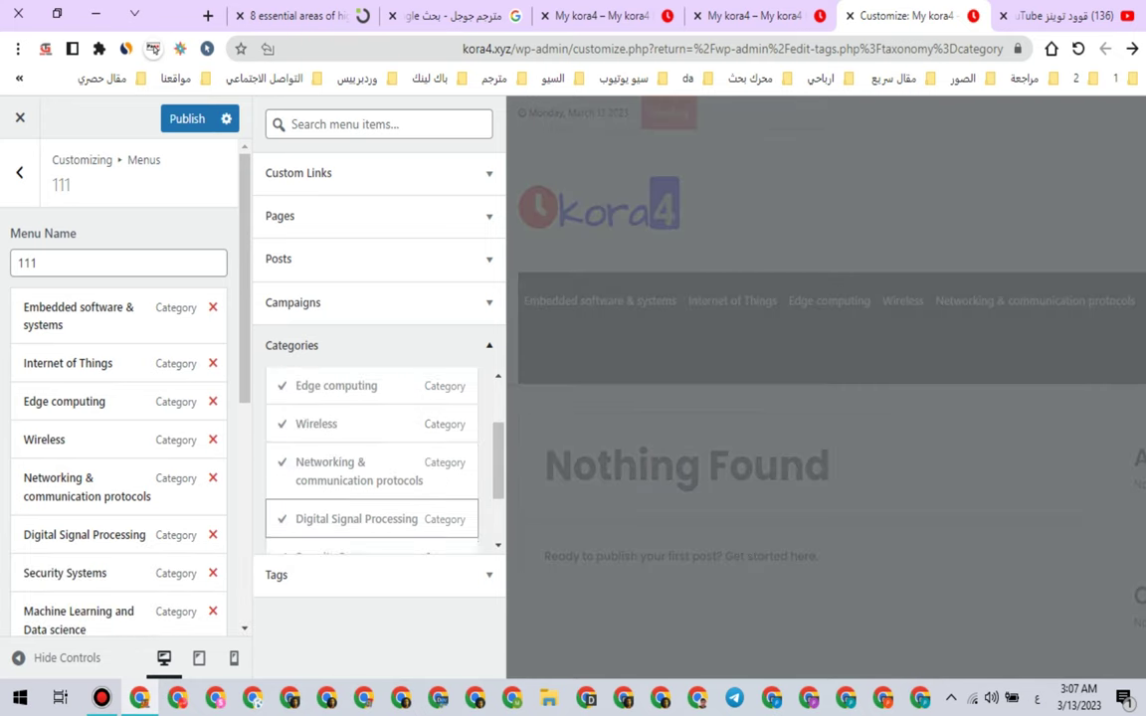
key("shift+Tab")
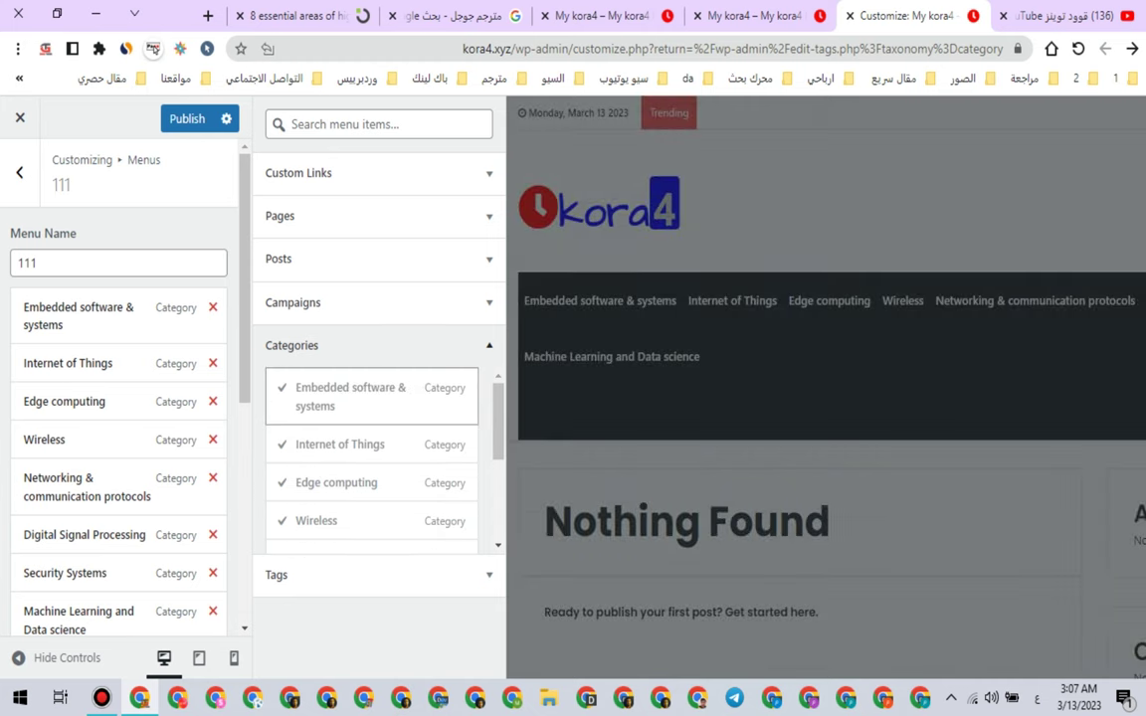
scroll(372, 413, "down", 1)
scroll(372, 413, "up", 1)
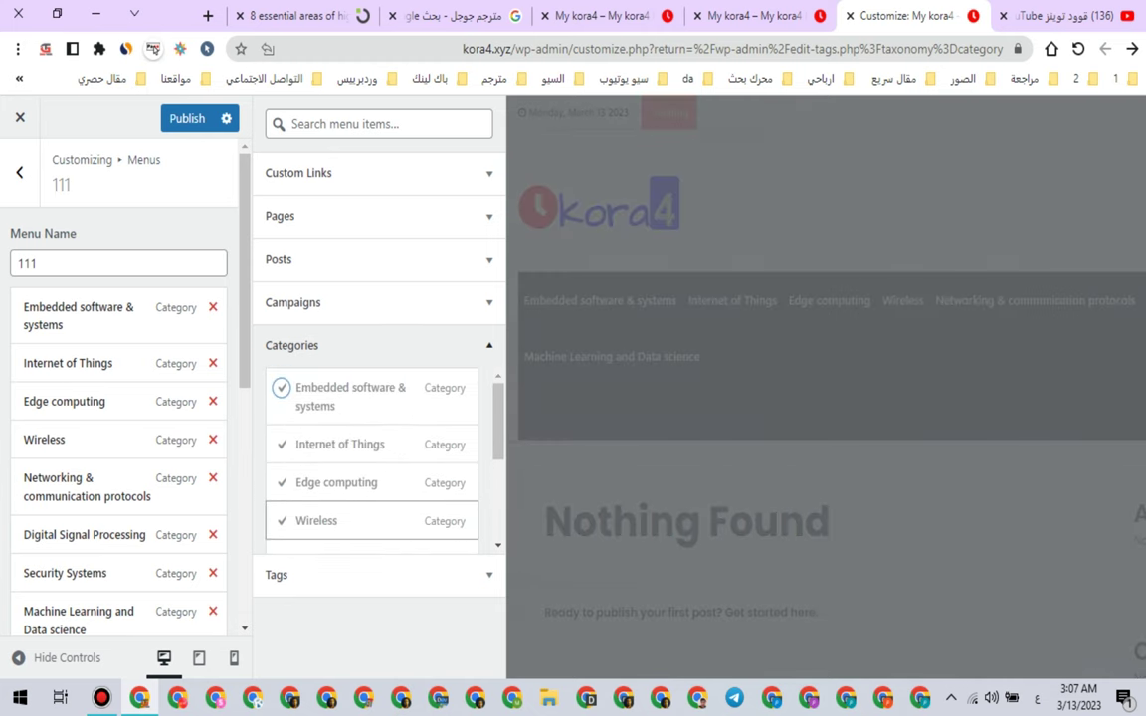
Step: Add the Machine Learning and Data science category to menu 111 once more
key("Tab")
key("Tab")
key("Tab")
key("Tab")
key("Tab")
key("Tab")
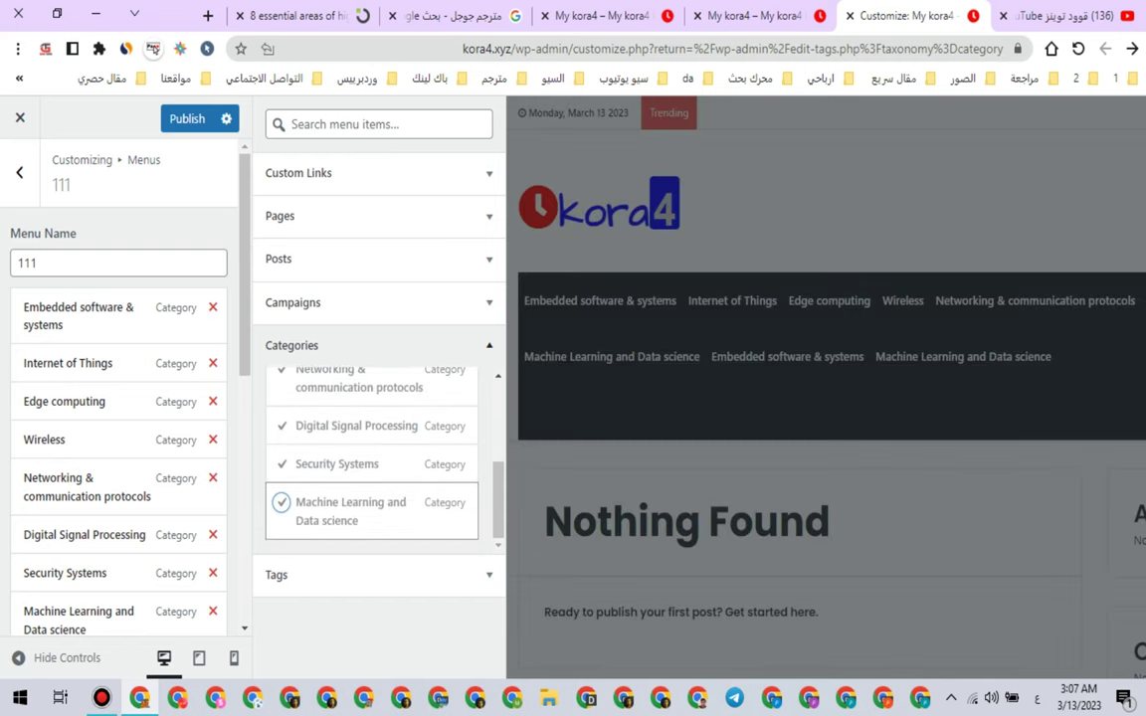
scroll(371, 478, "up", 3)
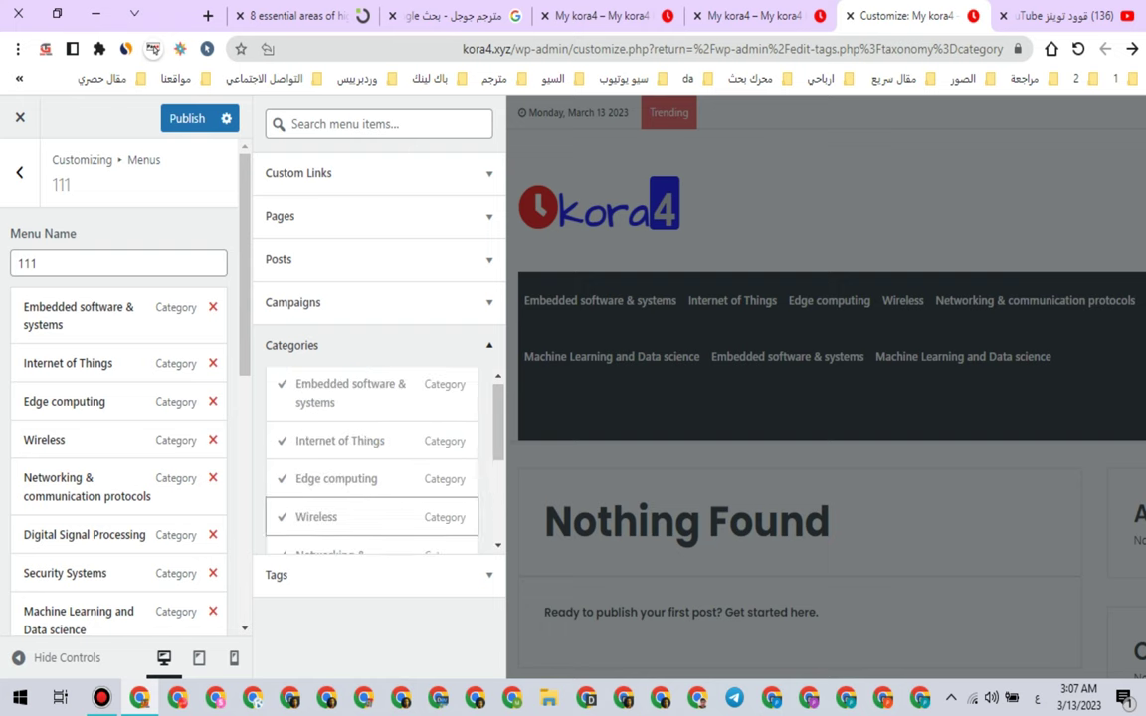
Step: Remove the repeated Embedded software & systems item and both Machine Learning and Data science items from menu 111
scroll(371, 480, "up", 1)
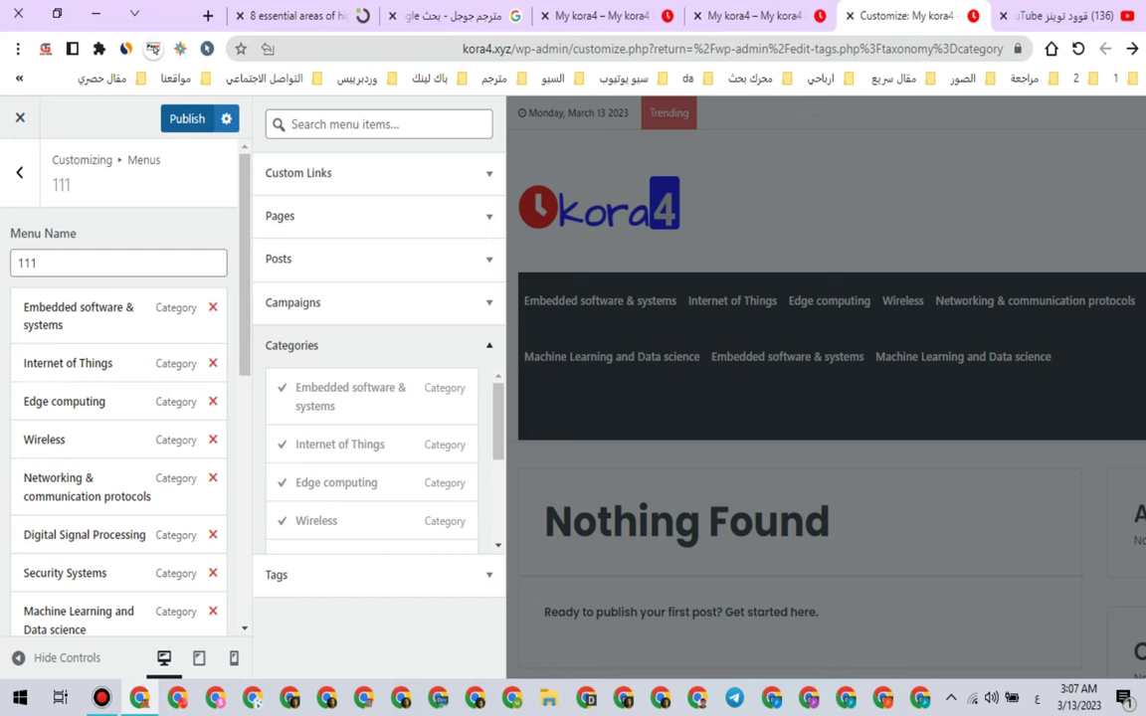
scroll(115, 438, "down", 5)
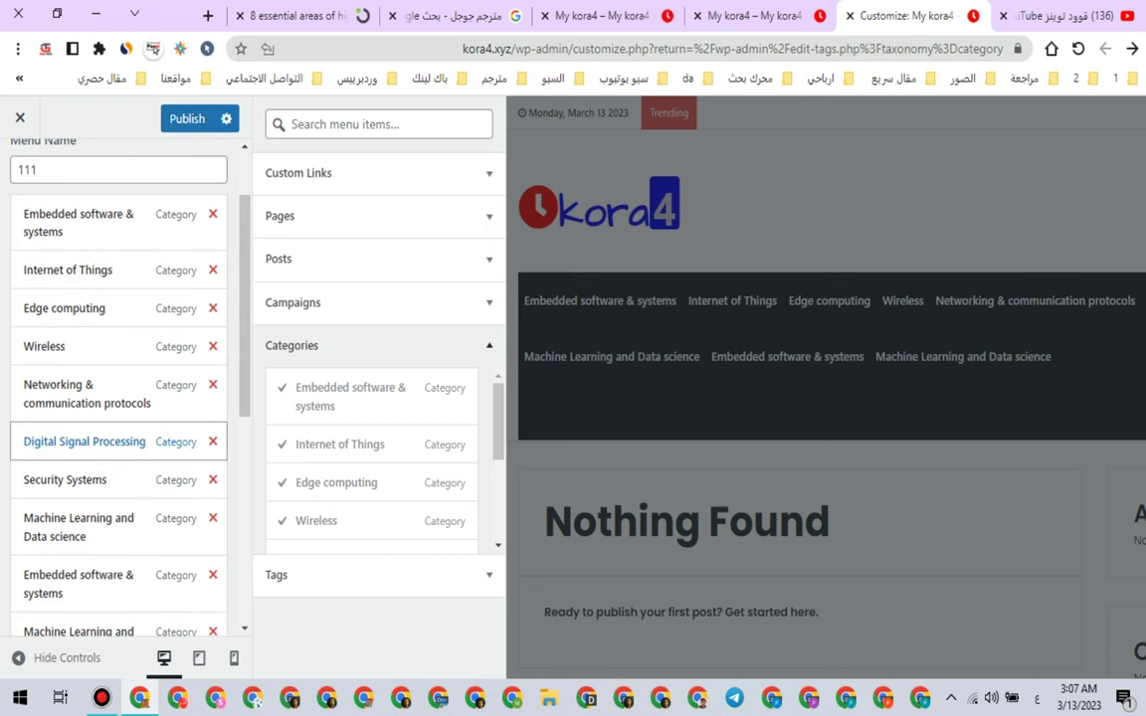
left_click(212, 445)
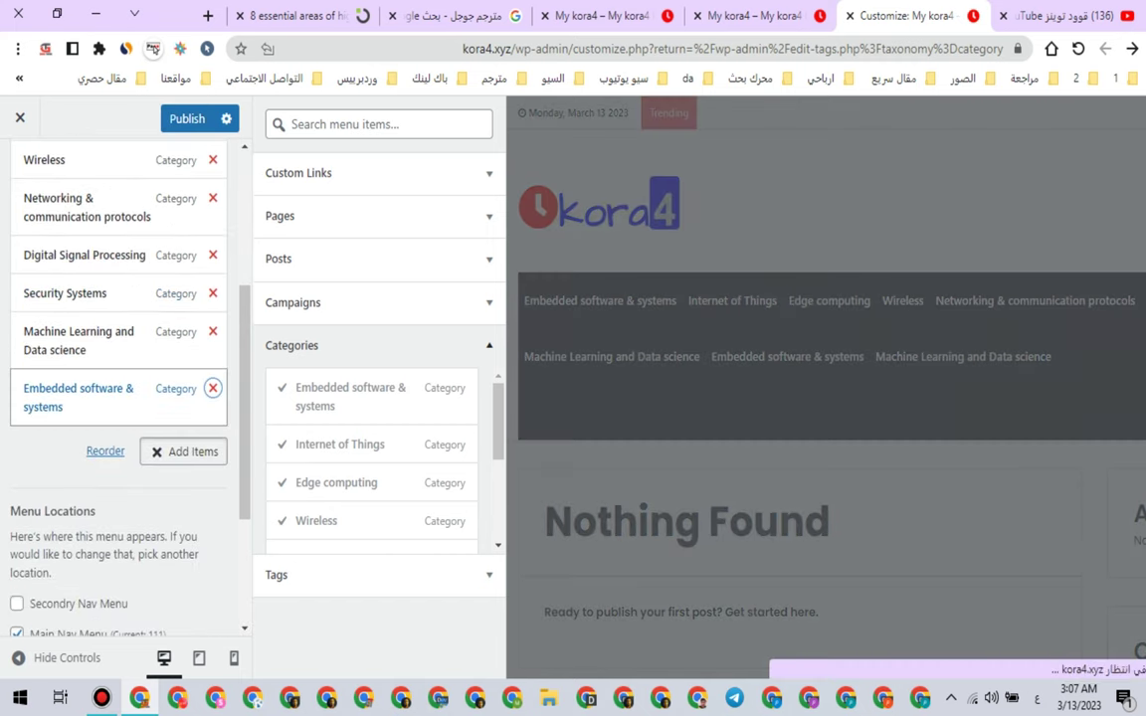
left_click(213, 389)
scroll(213, 397, "up", 1)
left_click(213, 425)
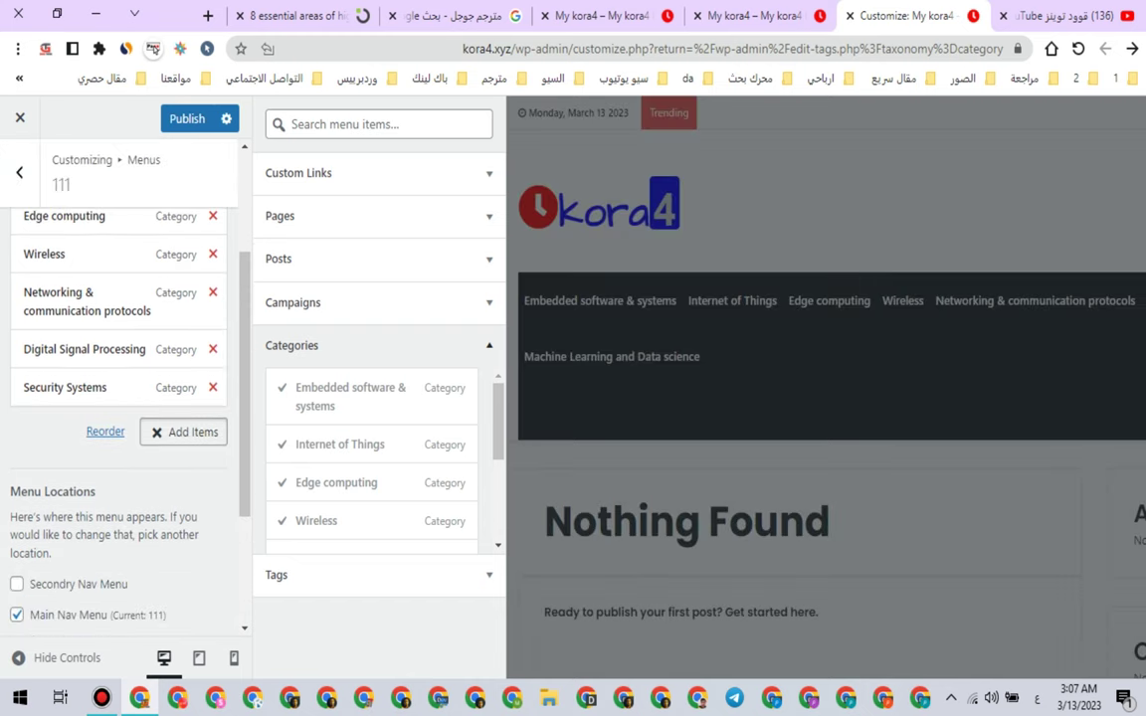
Step: Remove Networking & communication protocols and Embedded software & systems from menu 111, and publish the menu
scroll(213, 425, "up", 1)
scroll(213, 416, "up", 1)
left_click(213, 387)
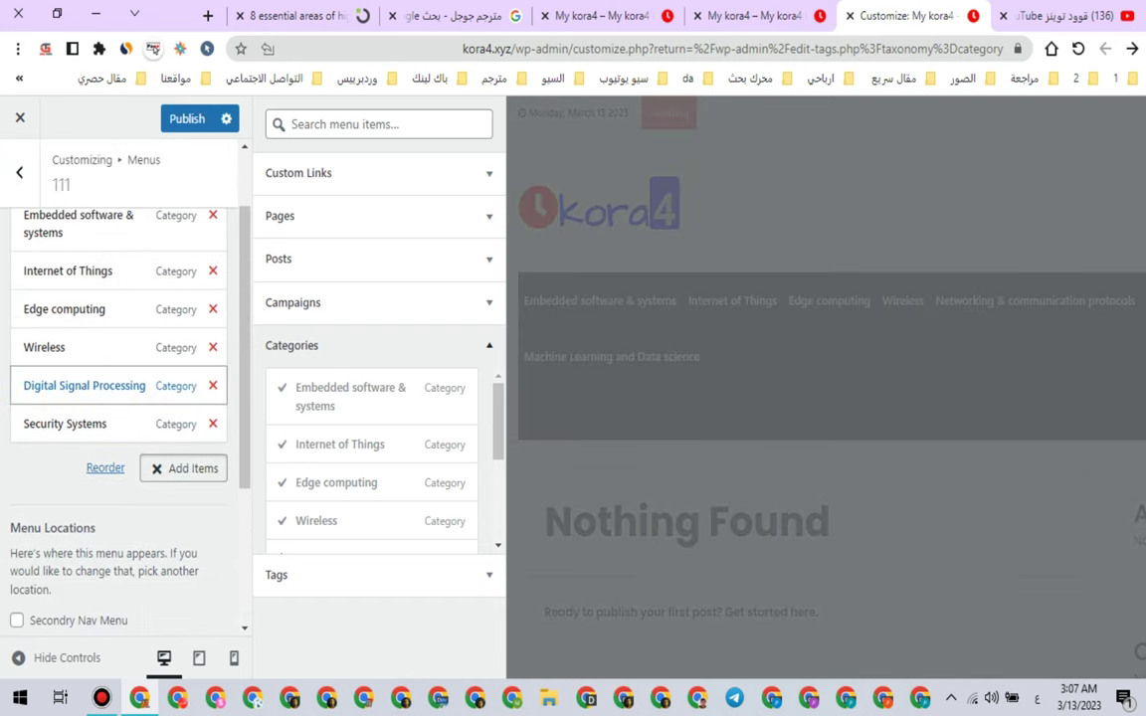
scroll(213, 390, "up", 1)
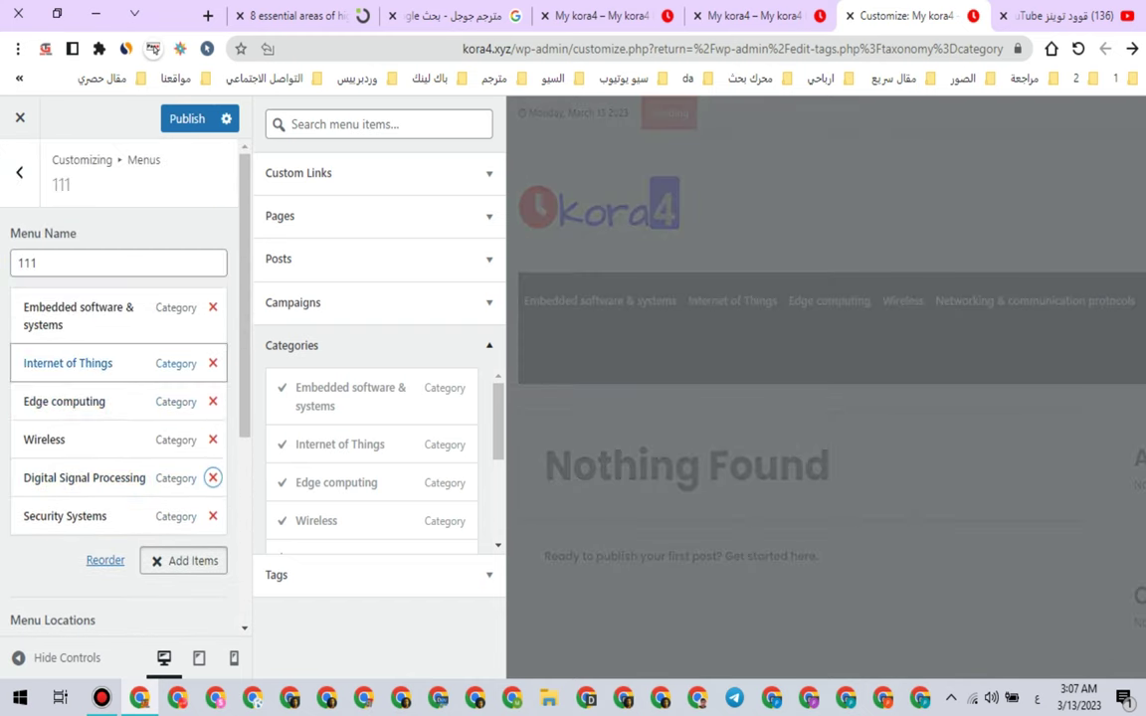
left_click(212, 308)
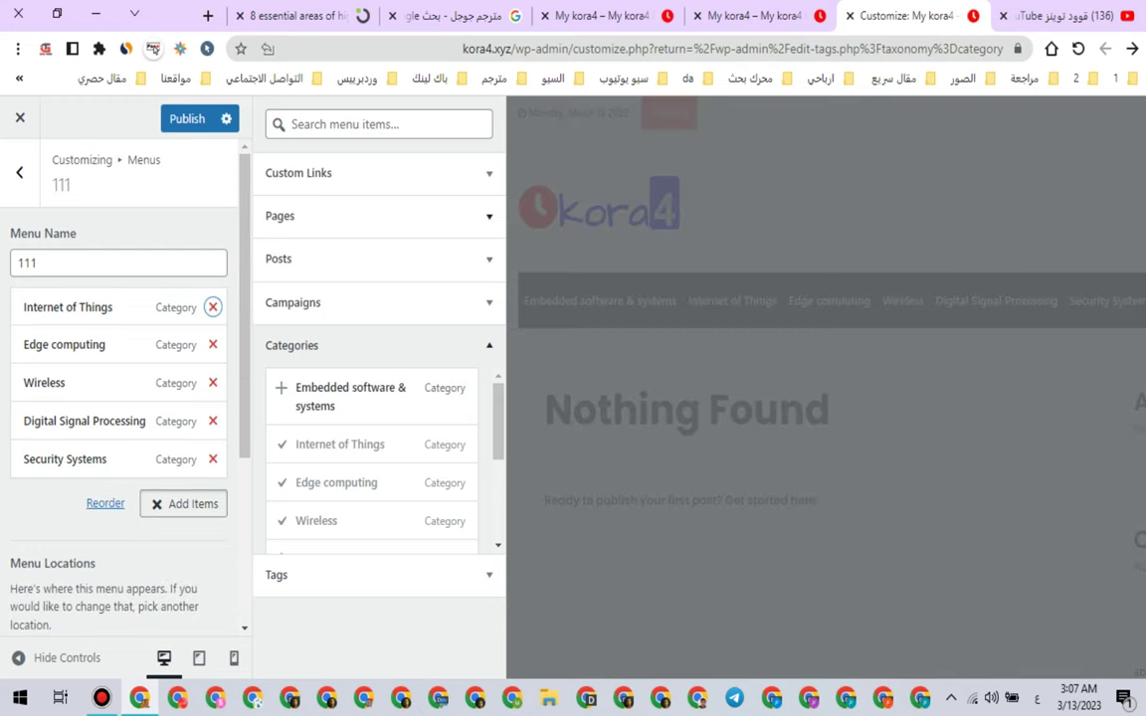
left_click(187, 118)
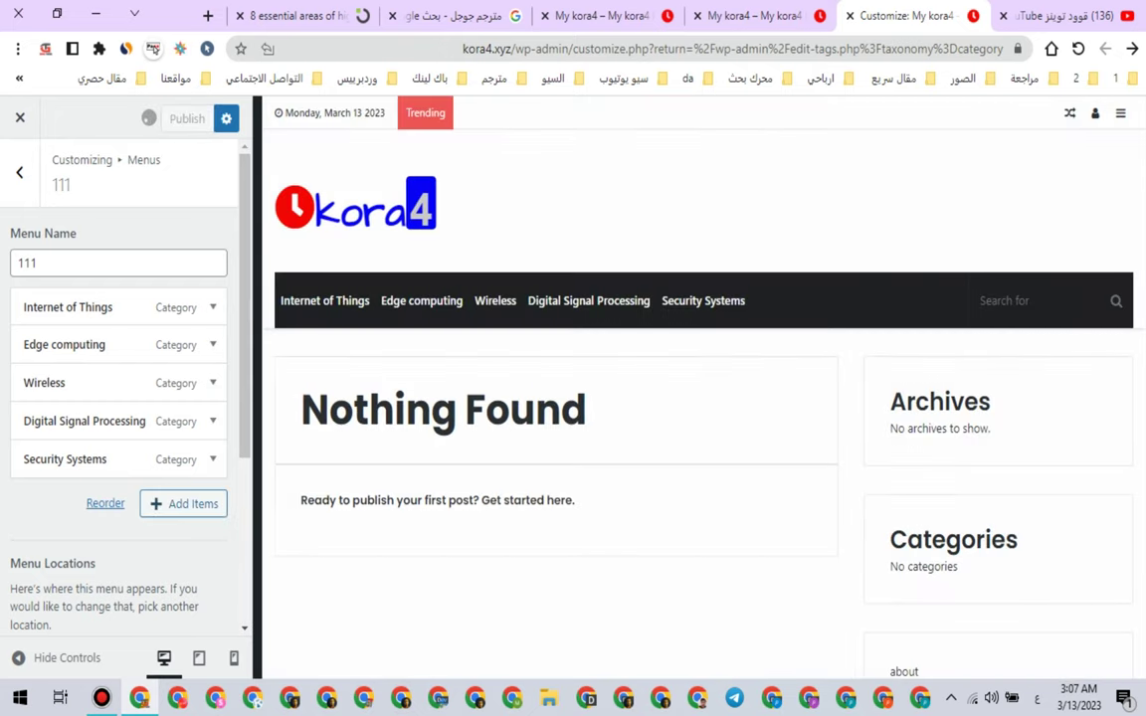
Step: Check the Categories widget in the site preview and close the Customizer
scroll(786, 552, "down", 3)
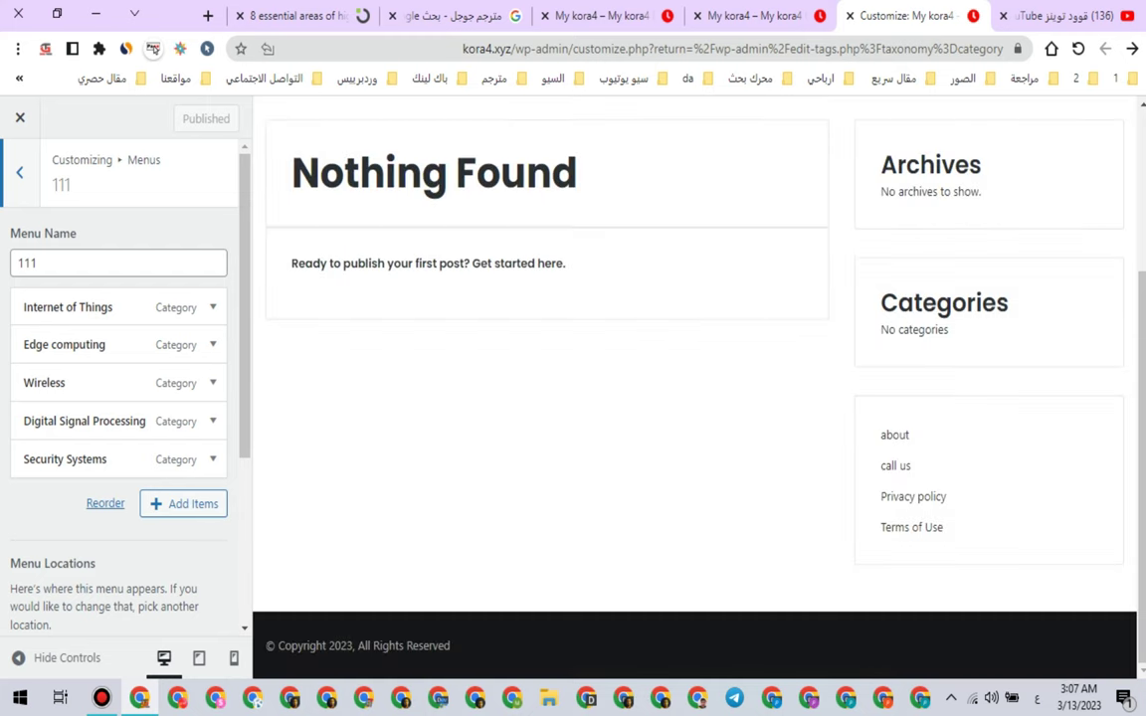
double_click(944, 304)
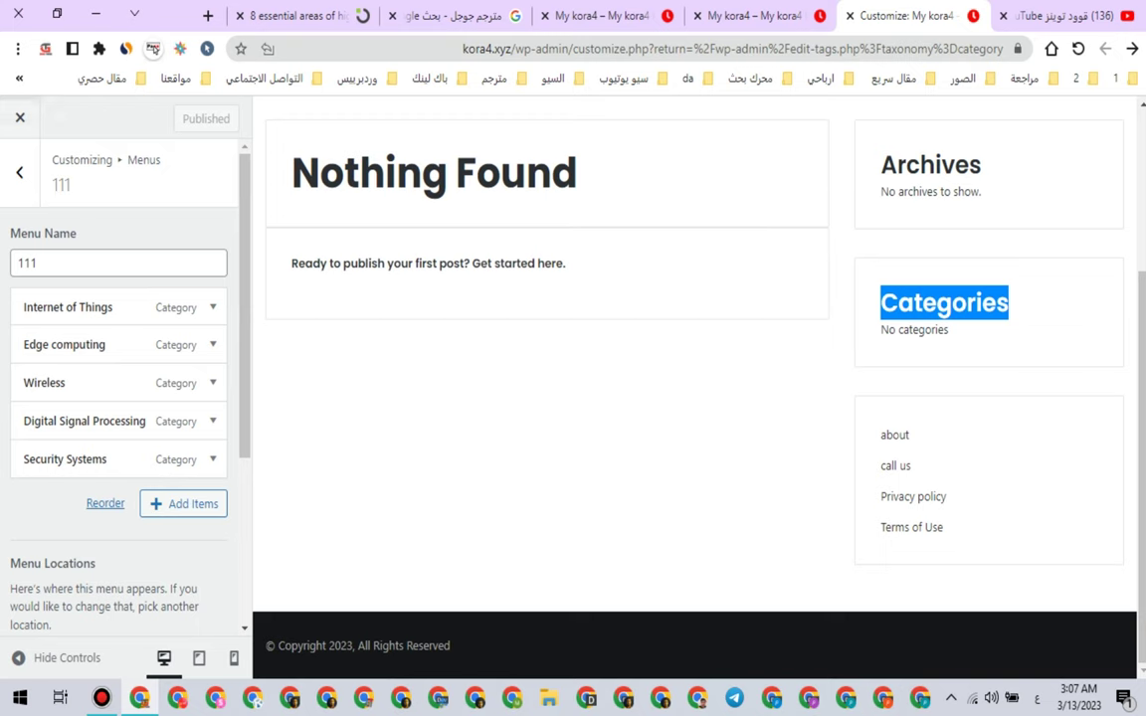
left_click(20, 117)
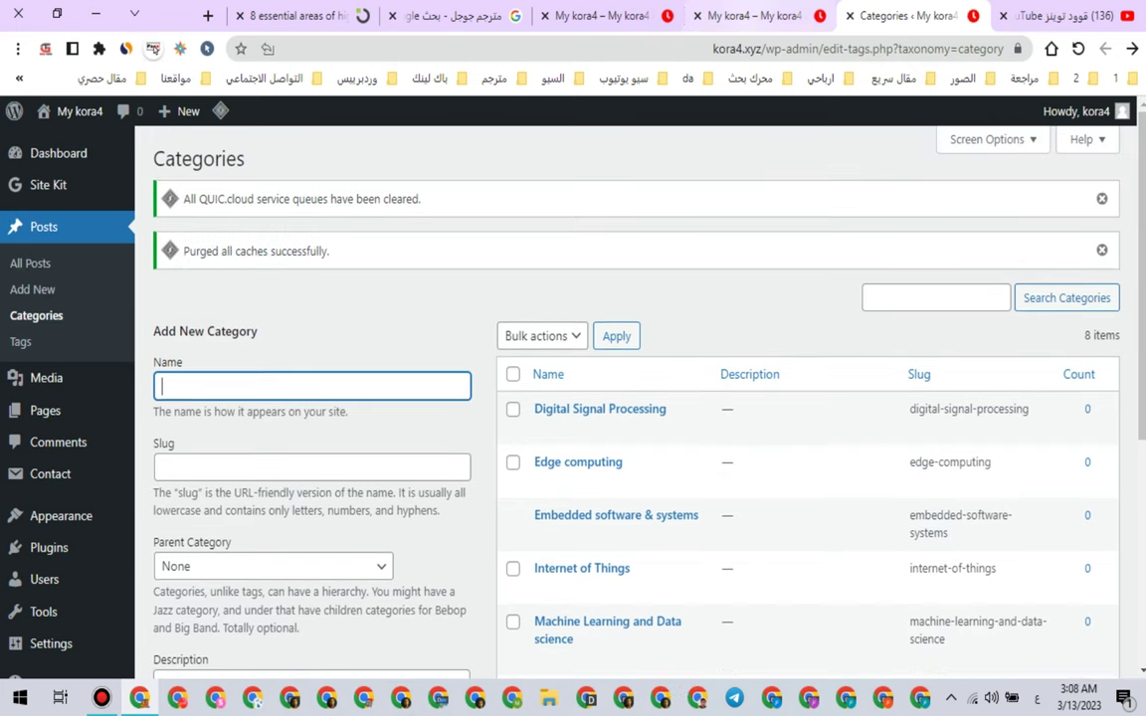
Step: Reload the live site and open the Internet of Things category page to check its content and address
left_click(734, 16)
left_click(1078, 49)
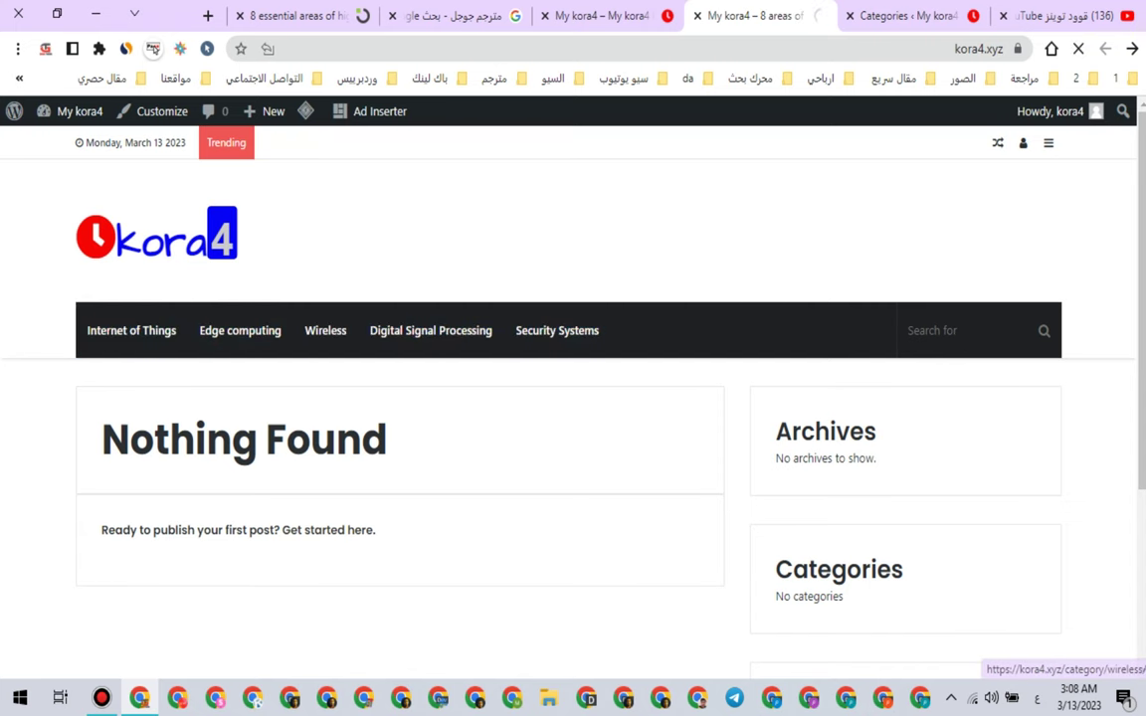
left_click(132, 330)
scroll(515, 398, "down", 3)
scroll(516, 398, "up", 2)
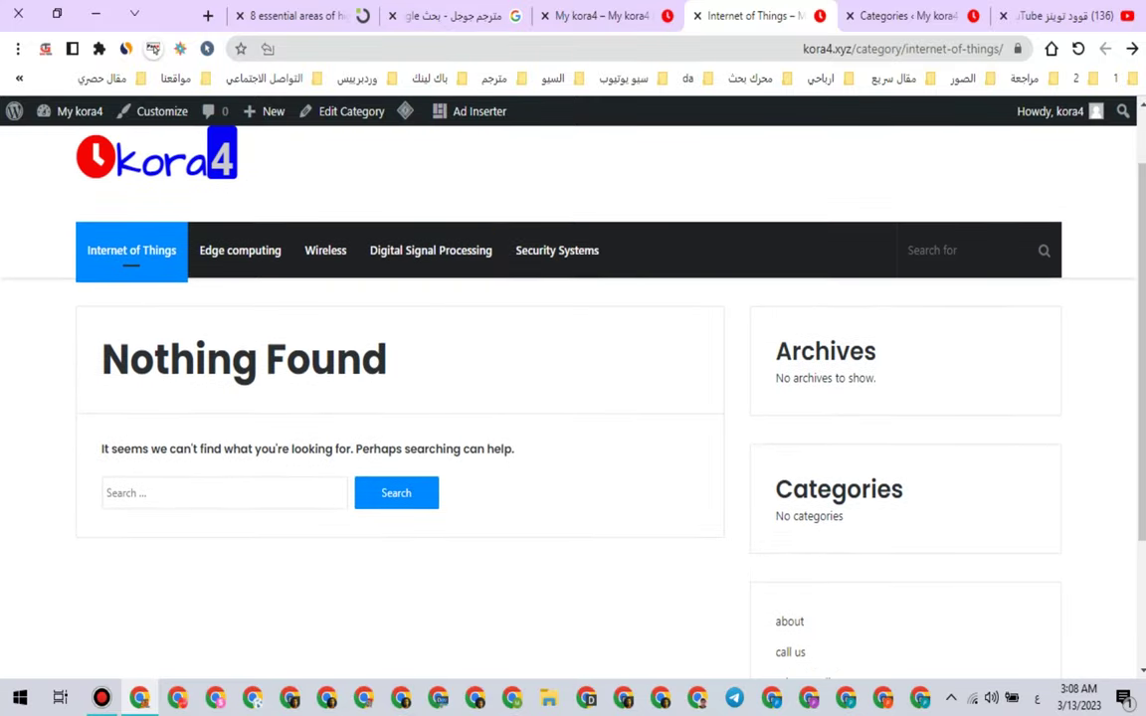
left_click_drag(908, 49, 1004, 49)
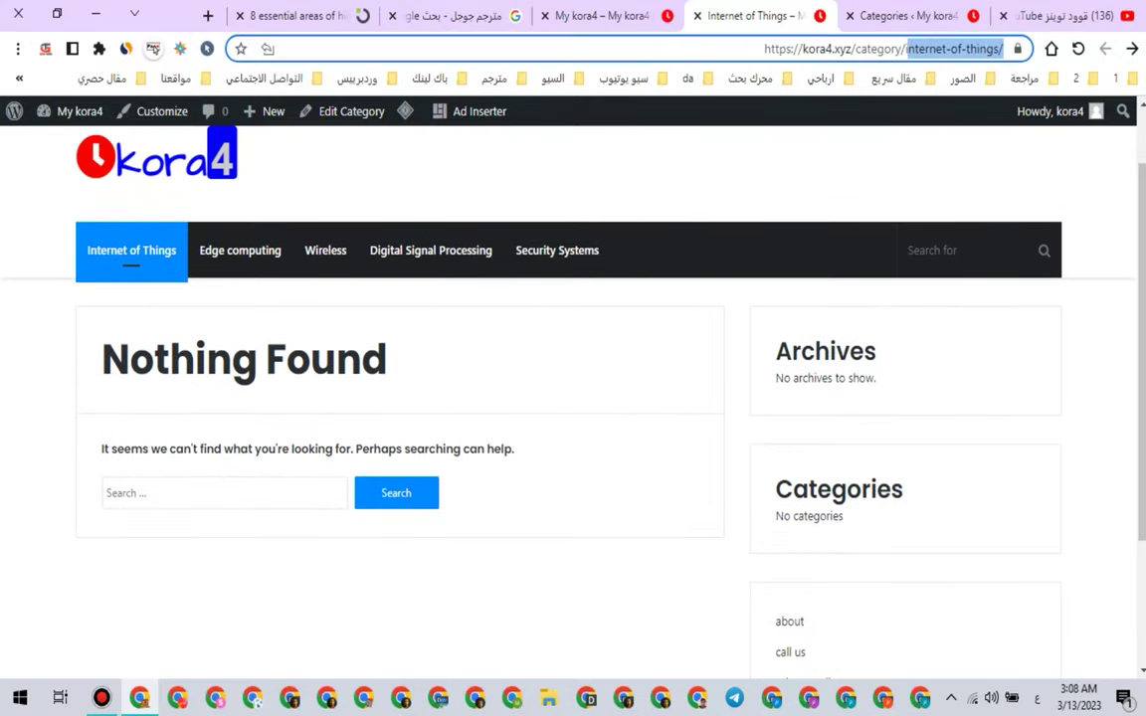
Step: Return to the site administration and open the Automatic plugin's list of all campaigns
left_click(885, 16)
scroll(637, 398, "down", 2)
scroll(637, 398, "down", 1)
mouse_move(57, 539)
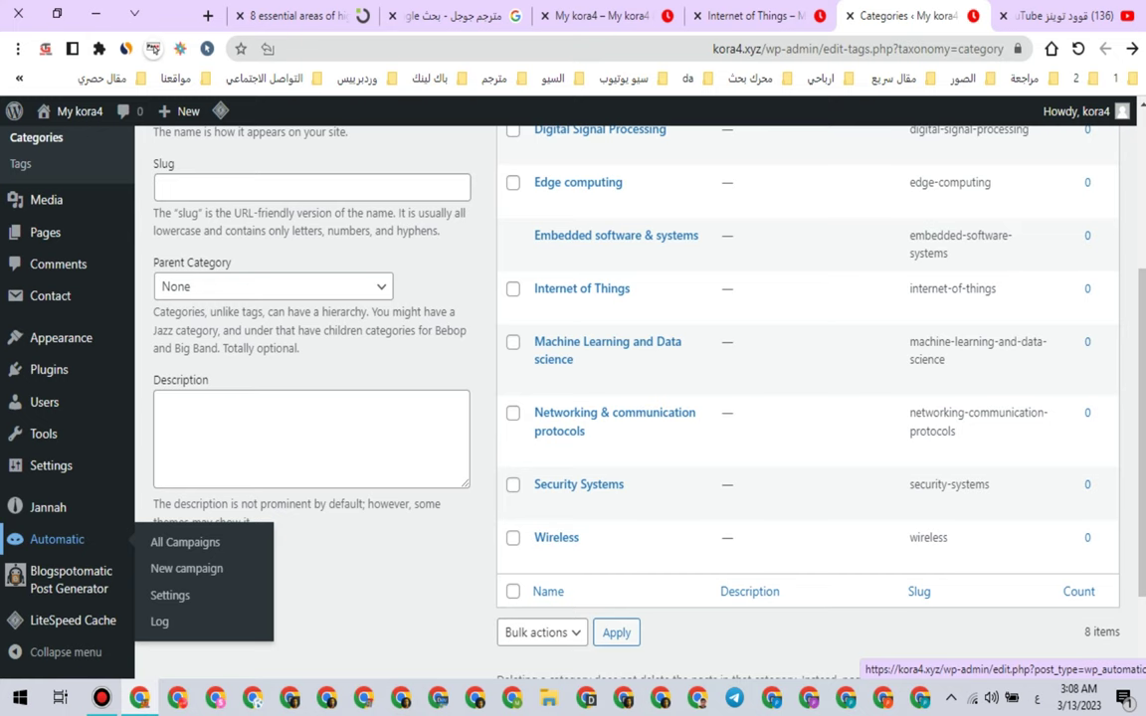
left_click(185, 542)
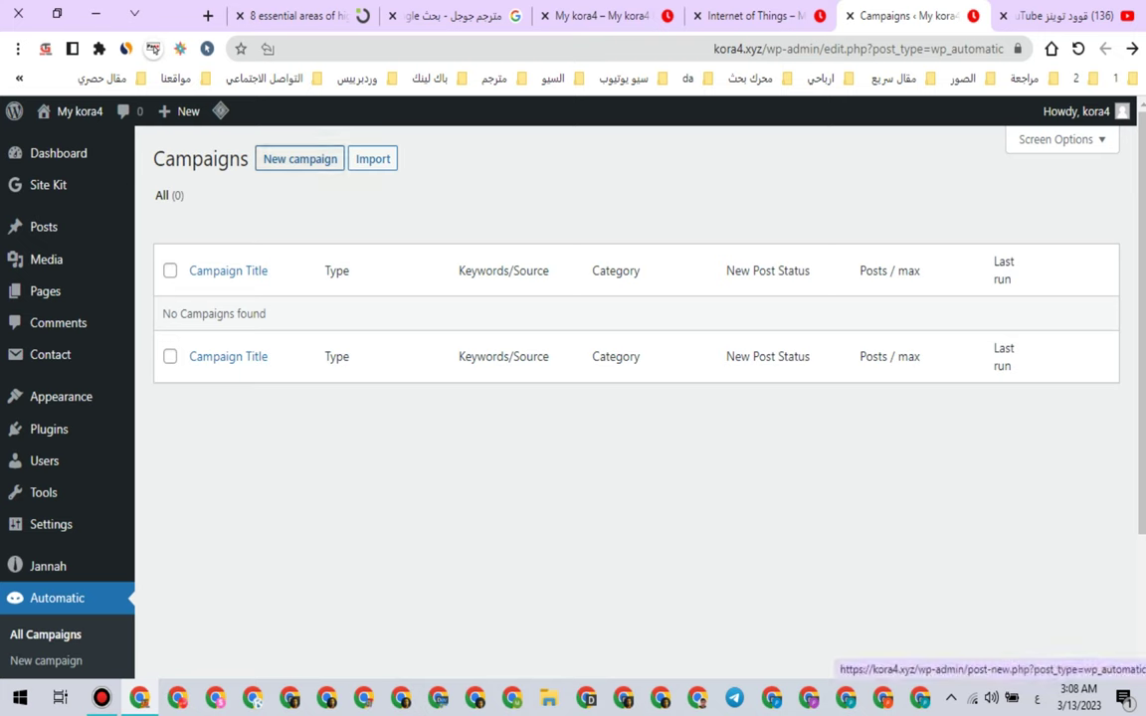
Step: Open the post Categories page in a separate browser tab and switch to it
mouse_move(40, 229)
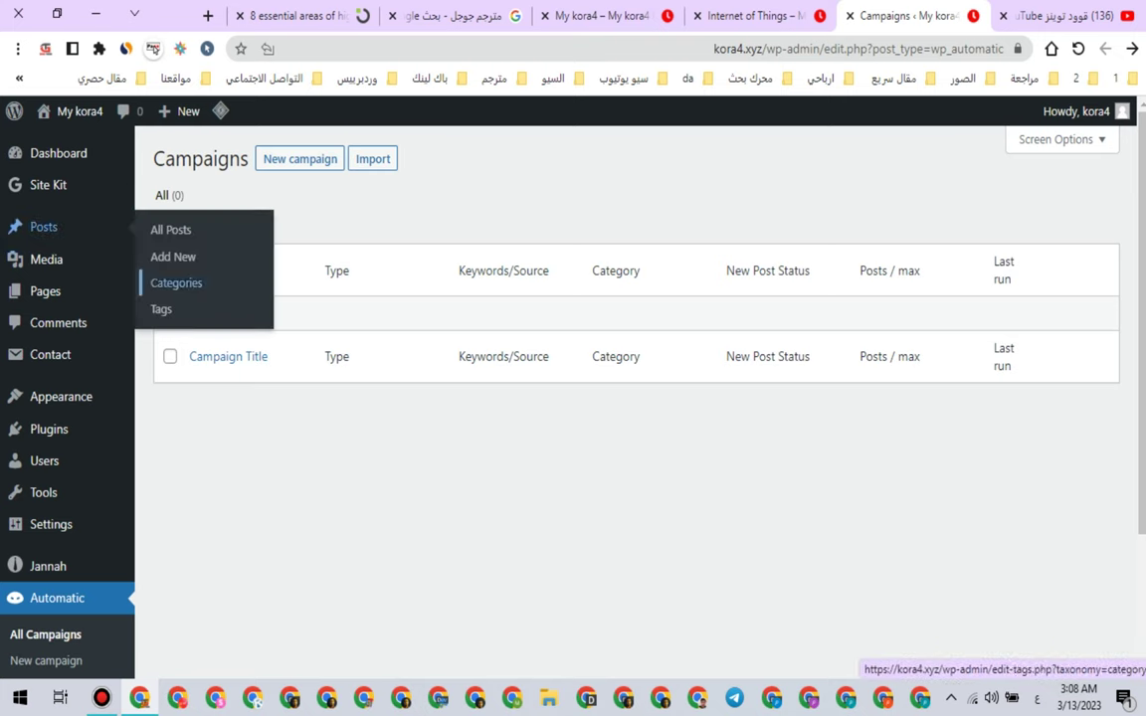
right_click(176, 283)
left_click(109, 296)
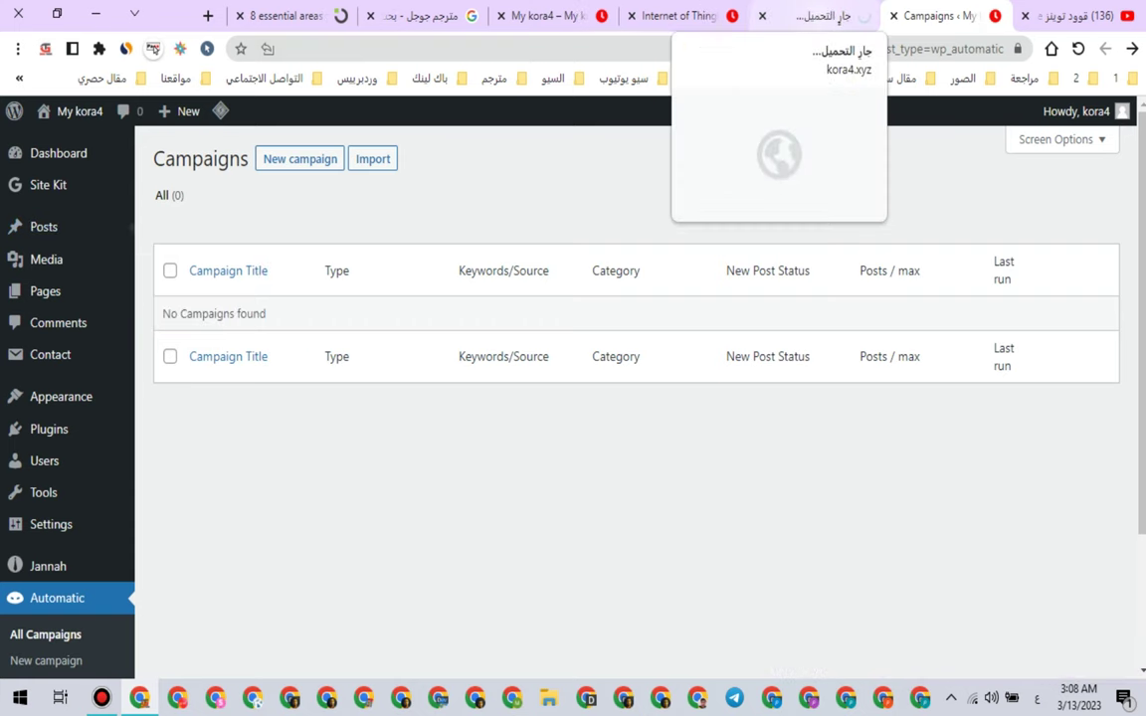
left_click(811, 16)
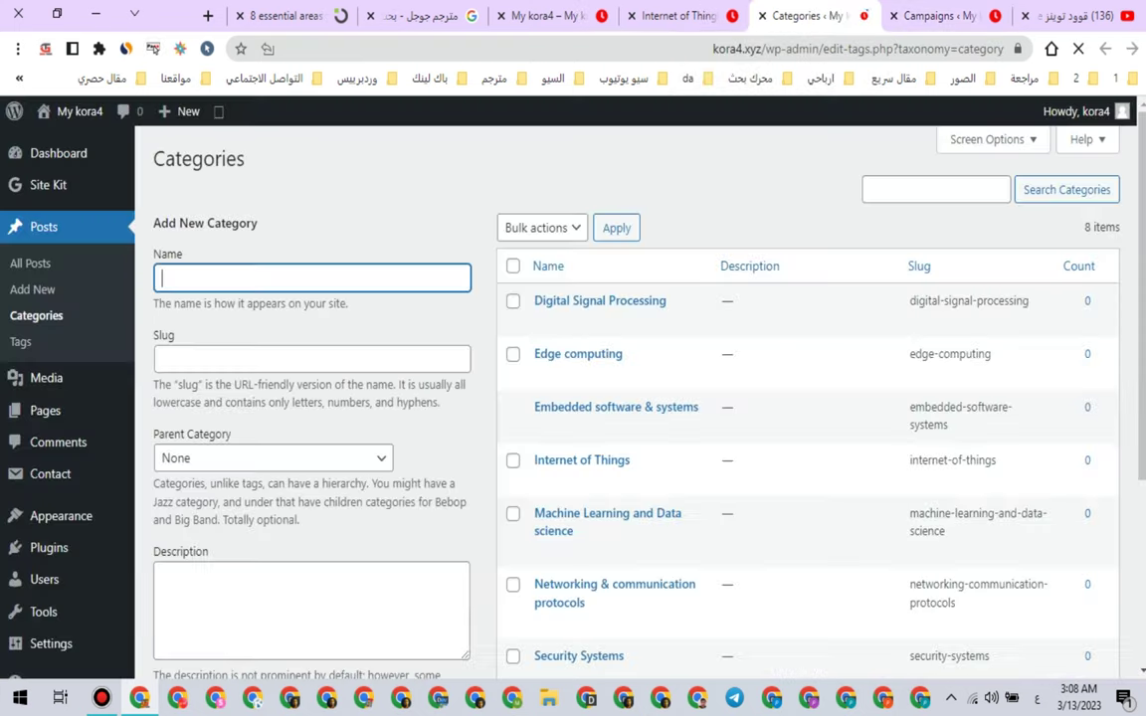
Step: Close the Internet of Things, translation and 8 essential areas browser tabs
left_click(631, 16)
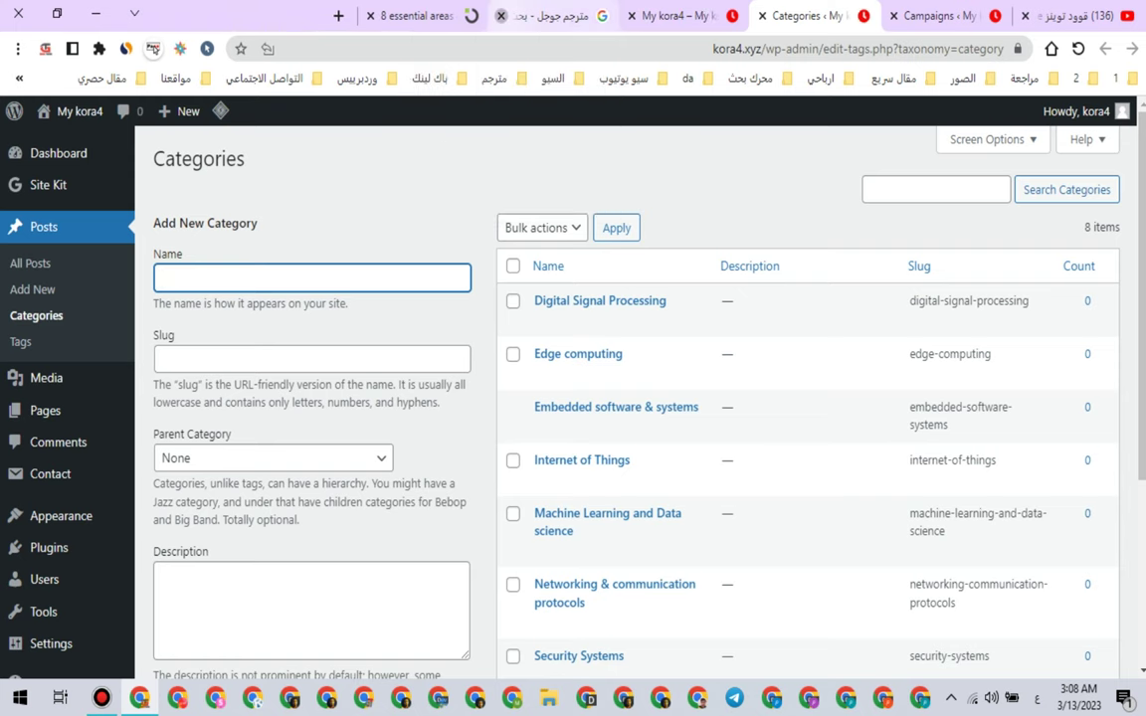
left_click(501, 16)
left_click(501, 16)
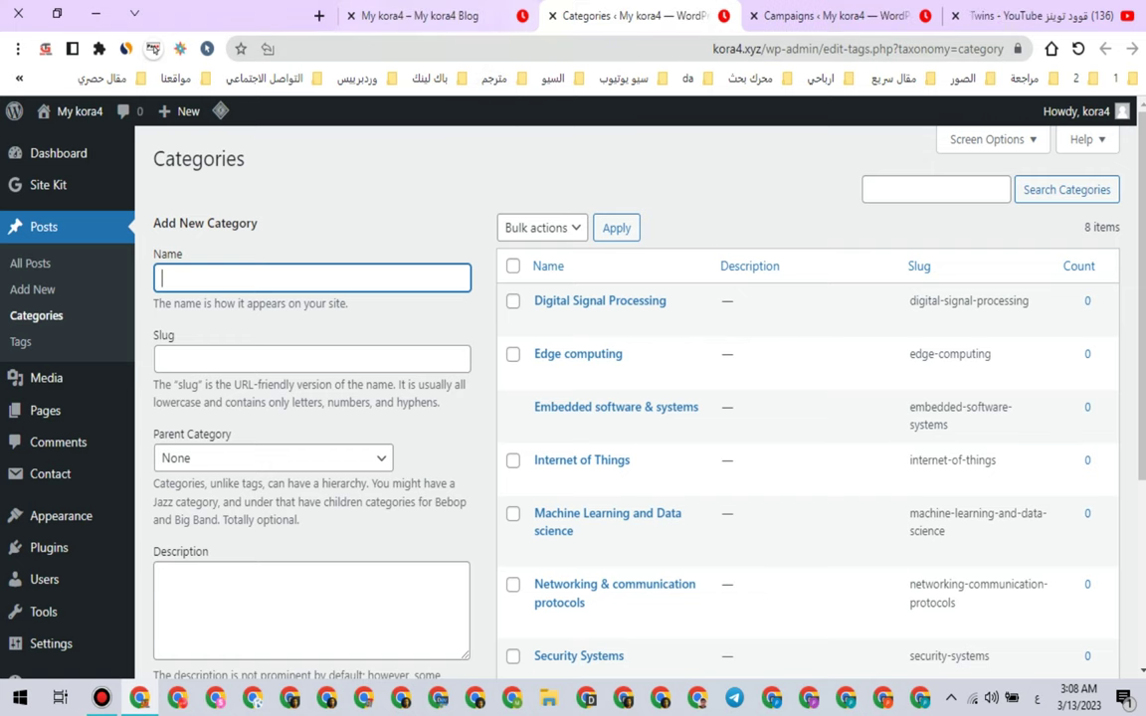
Step: Copy the category name Digital Signal Processing from the category list
left_click(836, 15)
left_click(634, 16)
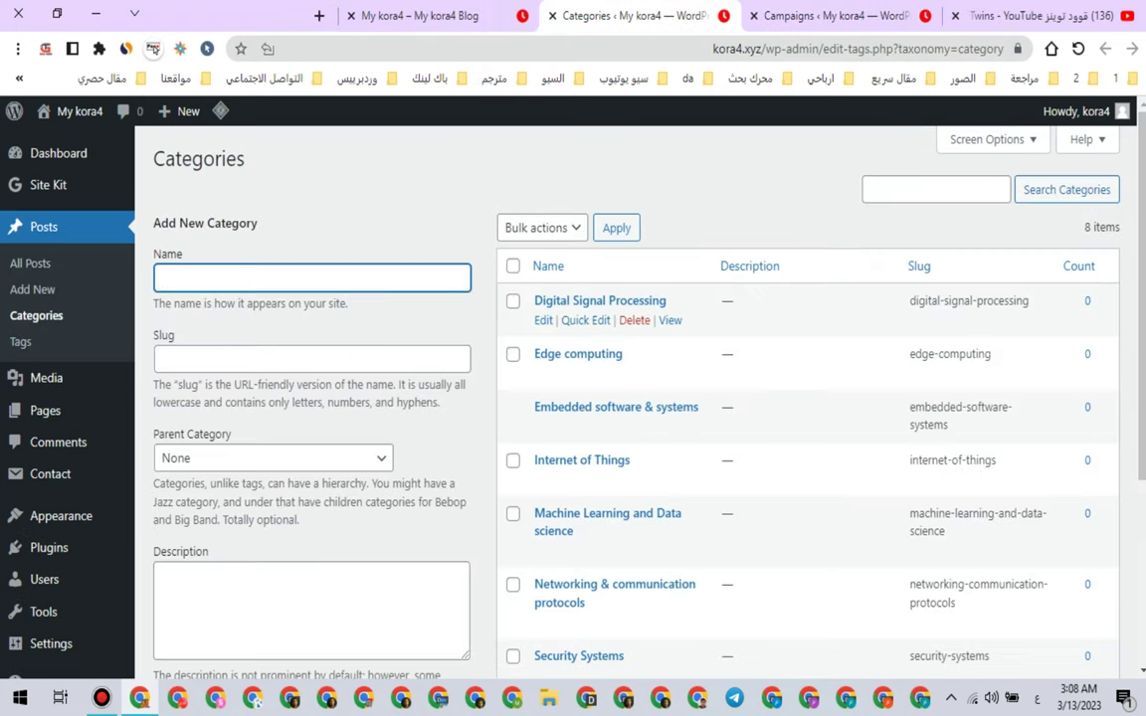
left_click_drag(666, 300, 533, 301)
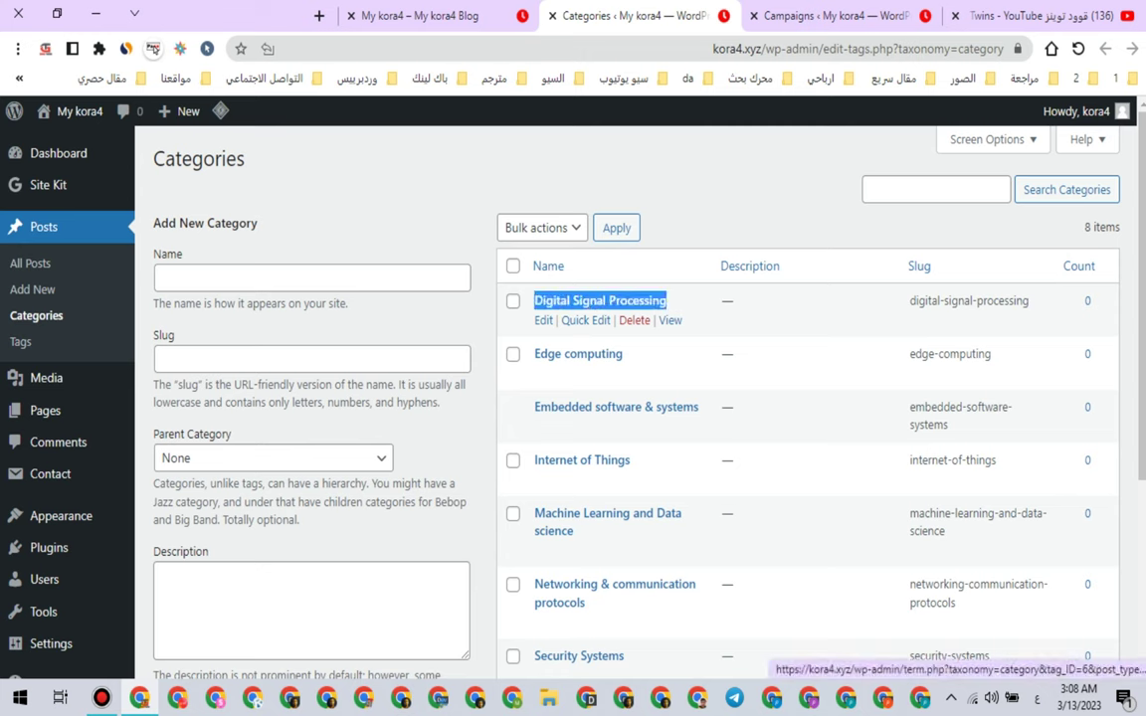
right_click(545, 304)
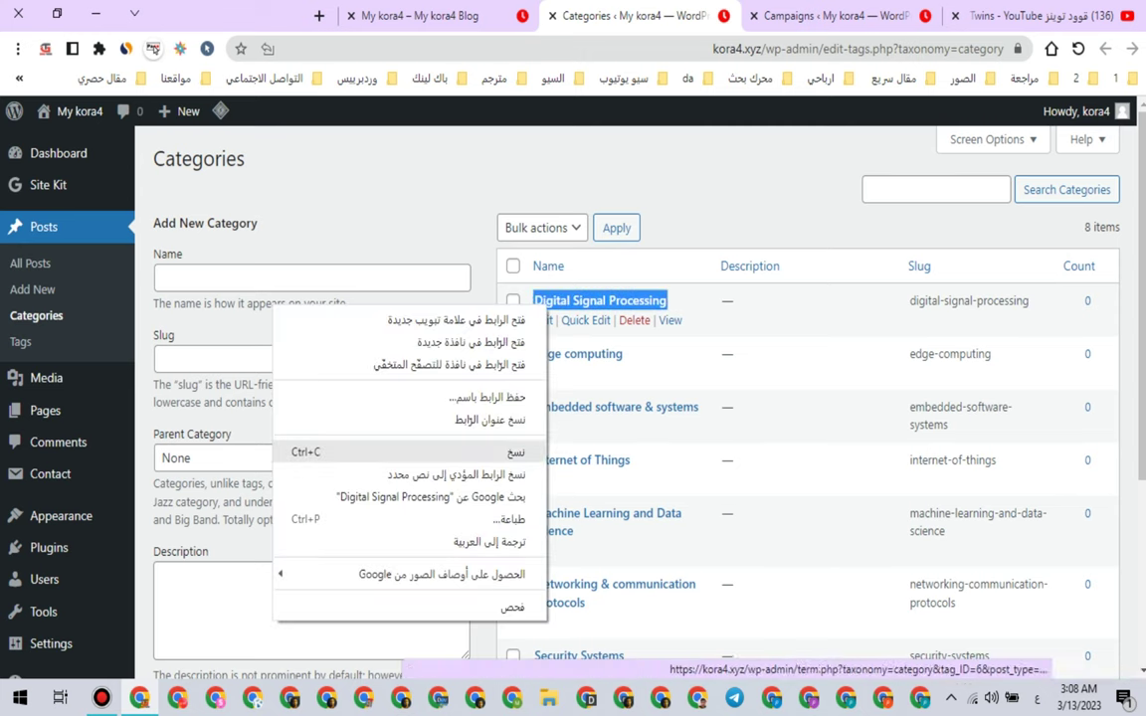
left_click(503, 452)
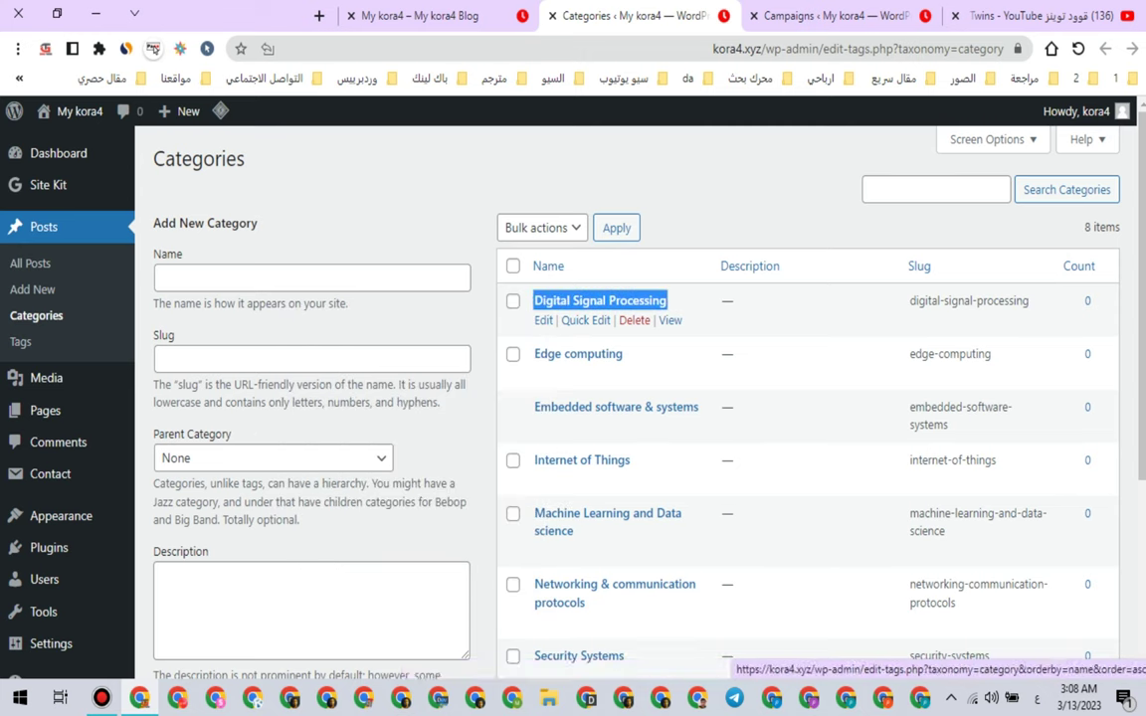
Step: Create a new Automatic campaign and paste Digital Signal Processing as its title
left_click(830, 15)
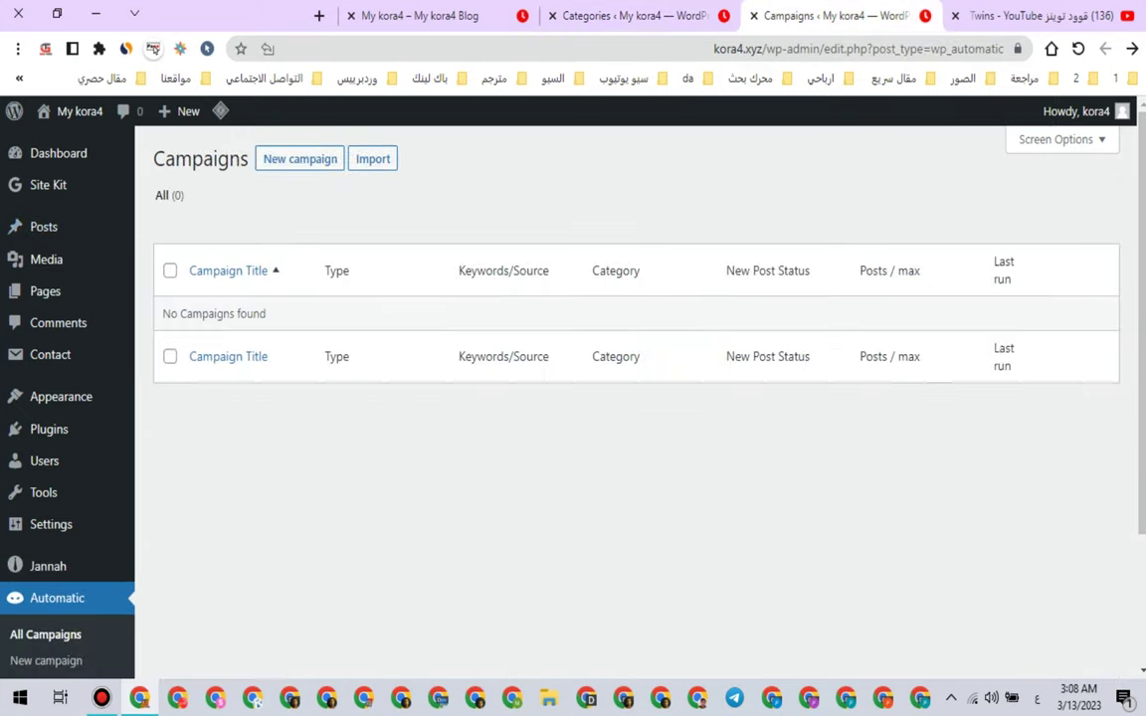
left_click(299, 160)
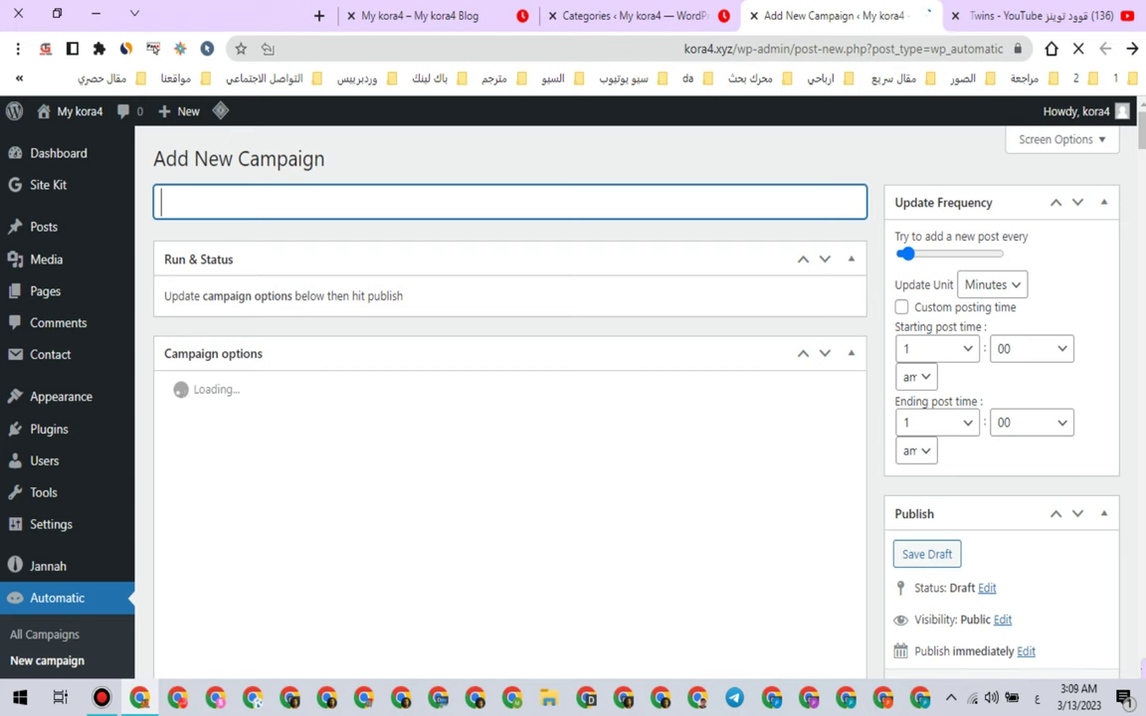
right_click(282, 205)
left_click(179, 350)
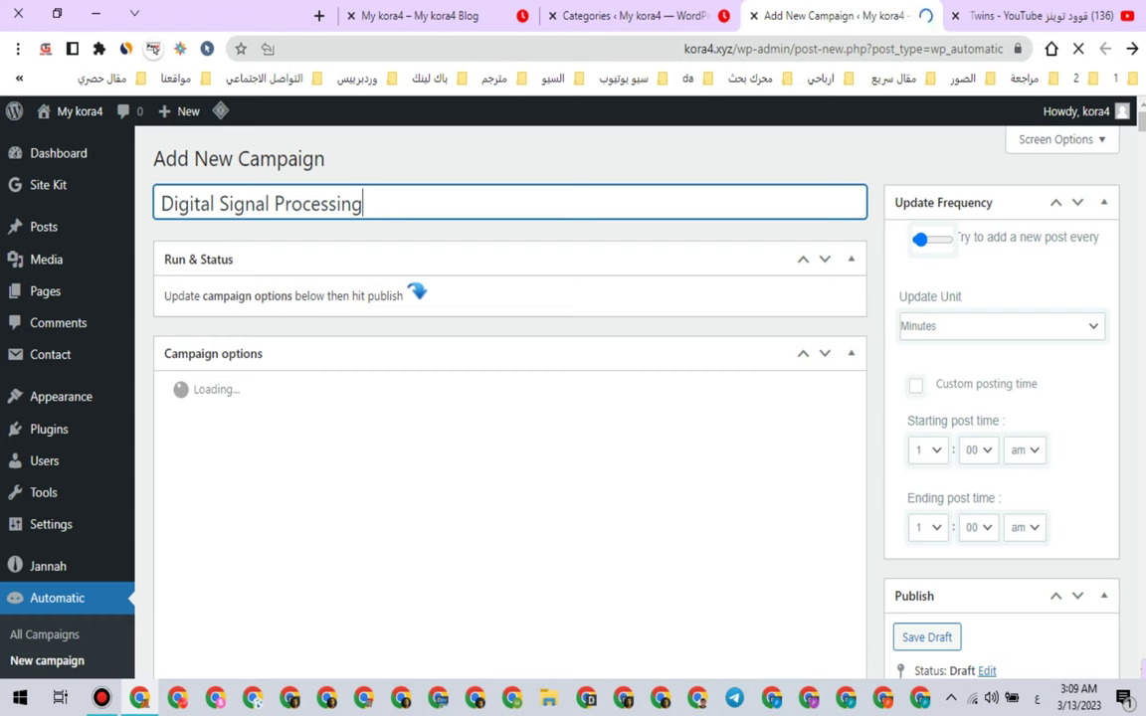
triple_click(250, 199)
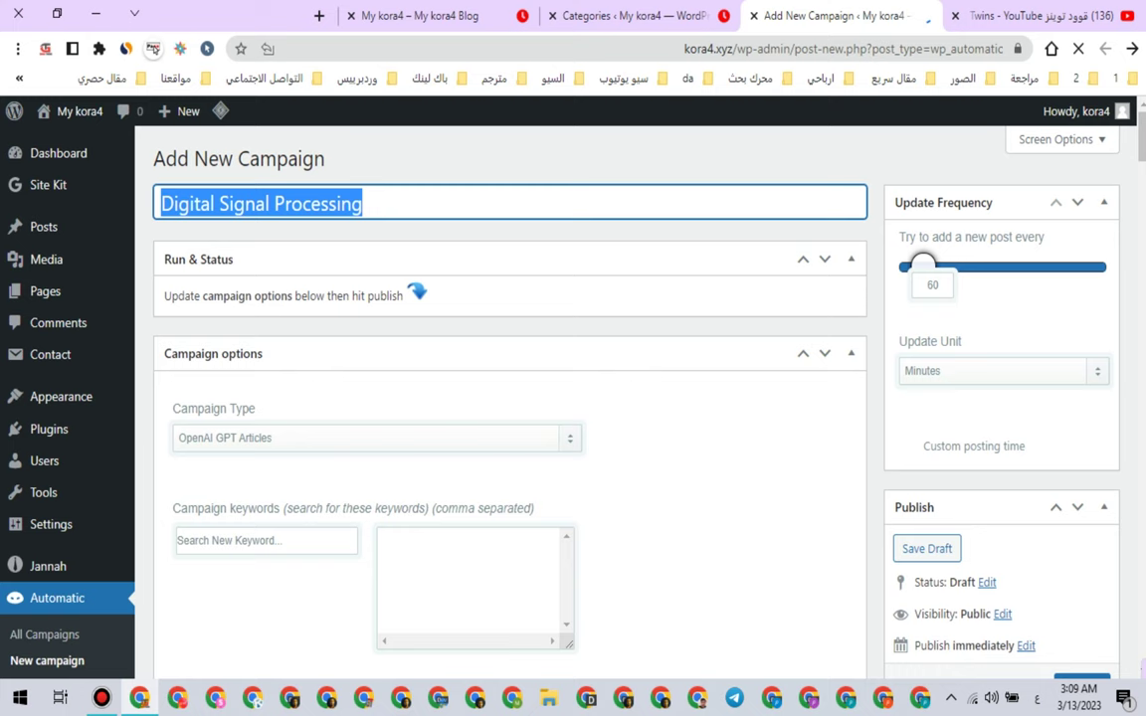
Step: Set the campaign's update frequency to try adding a new post every 2 minutes
double_click(930, 286)
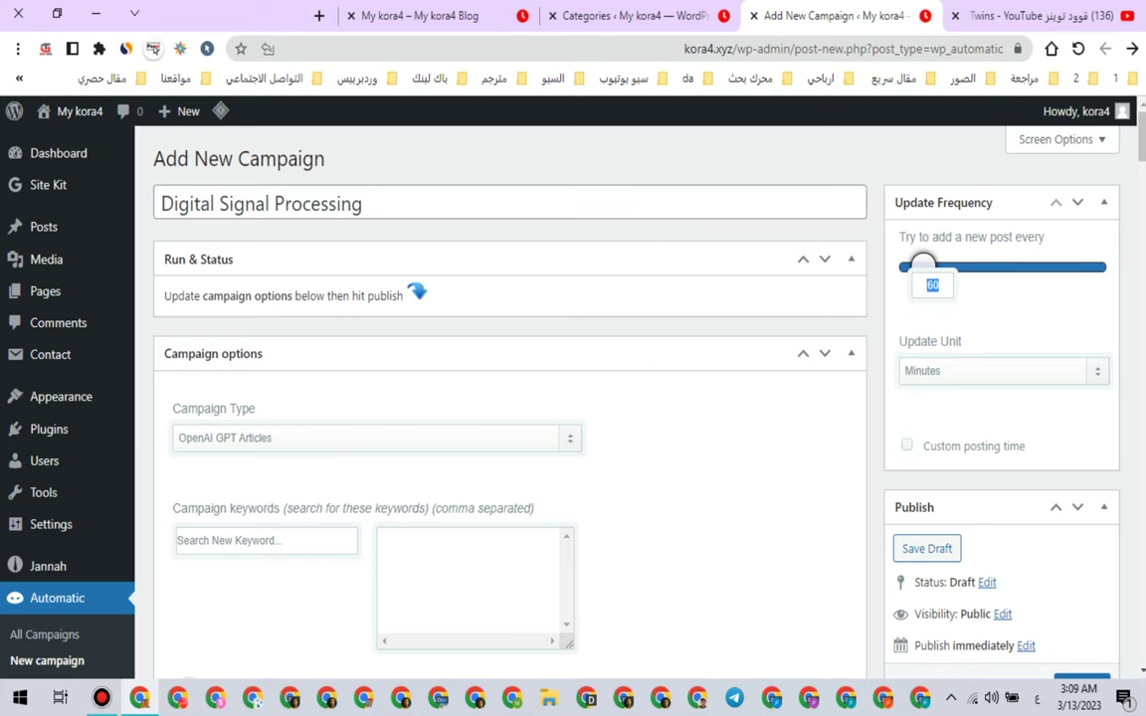
type("2")
scroll(509, 398, "down", 1)
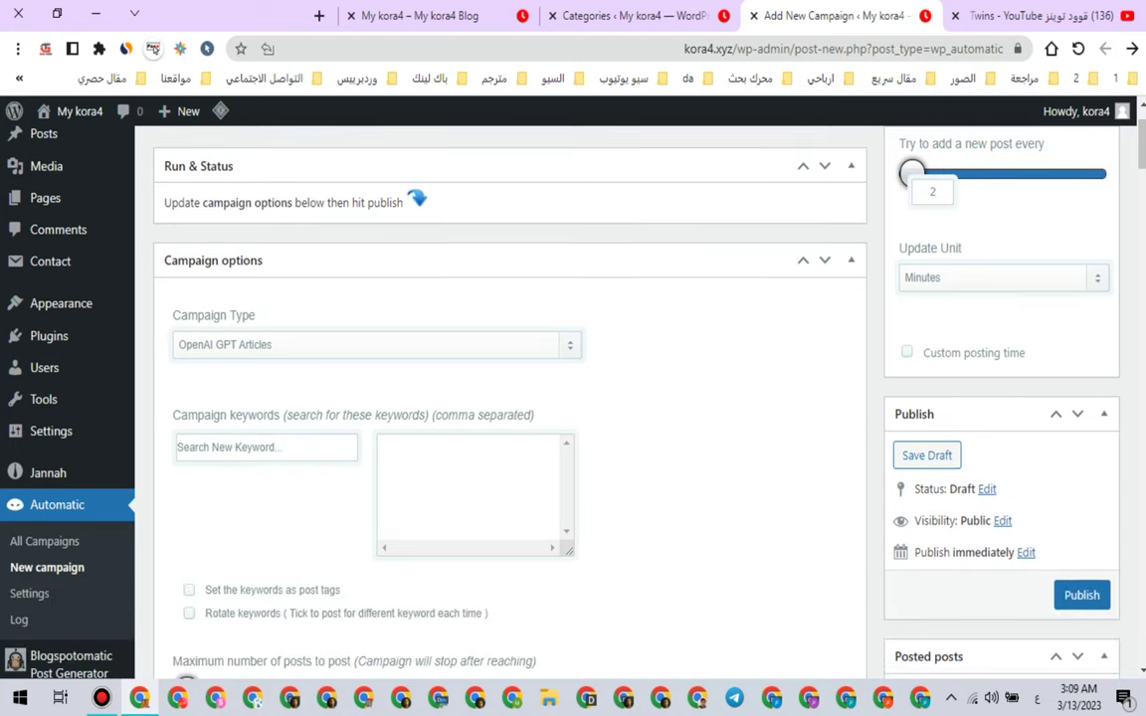
scroll(510, 398, "up", 1)
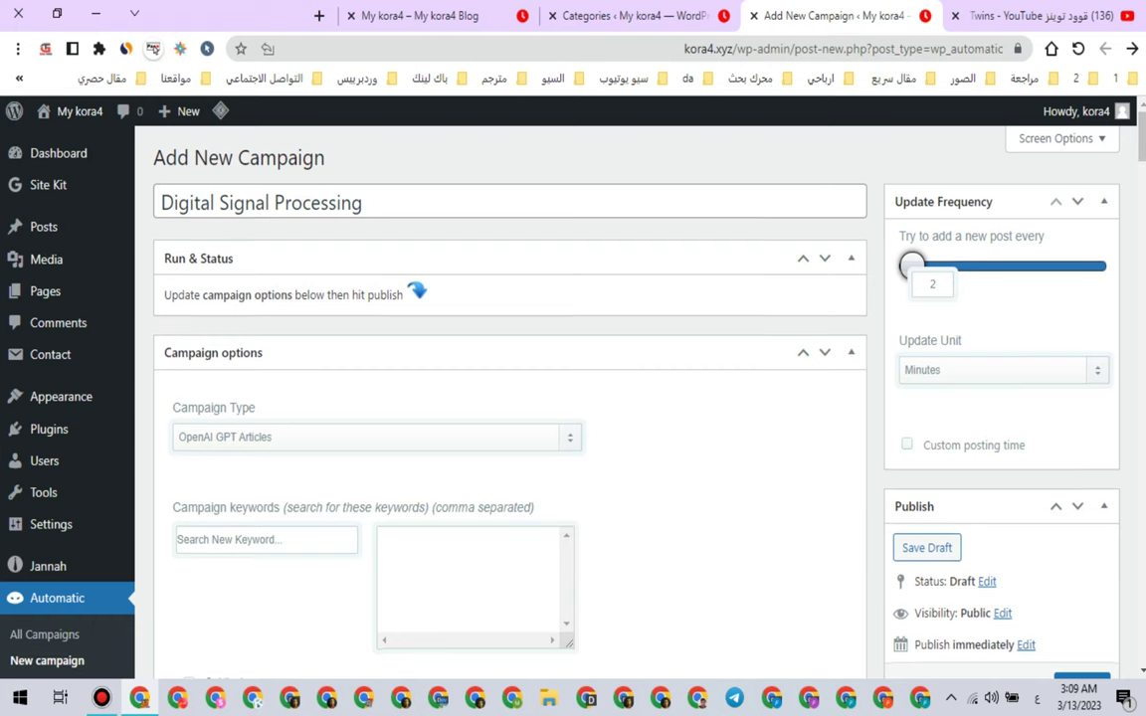
Step: Review the new campaign's options, from the keywords and generation prompts through to the post author and status settings
scroll(504, 398, "down", 1)
scroll(504, 398, "down", 1)
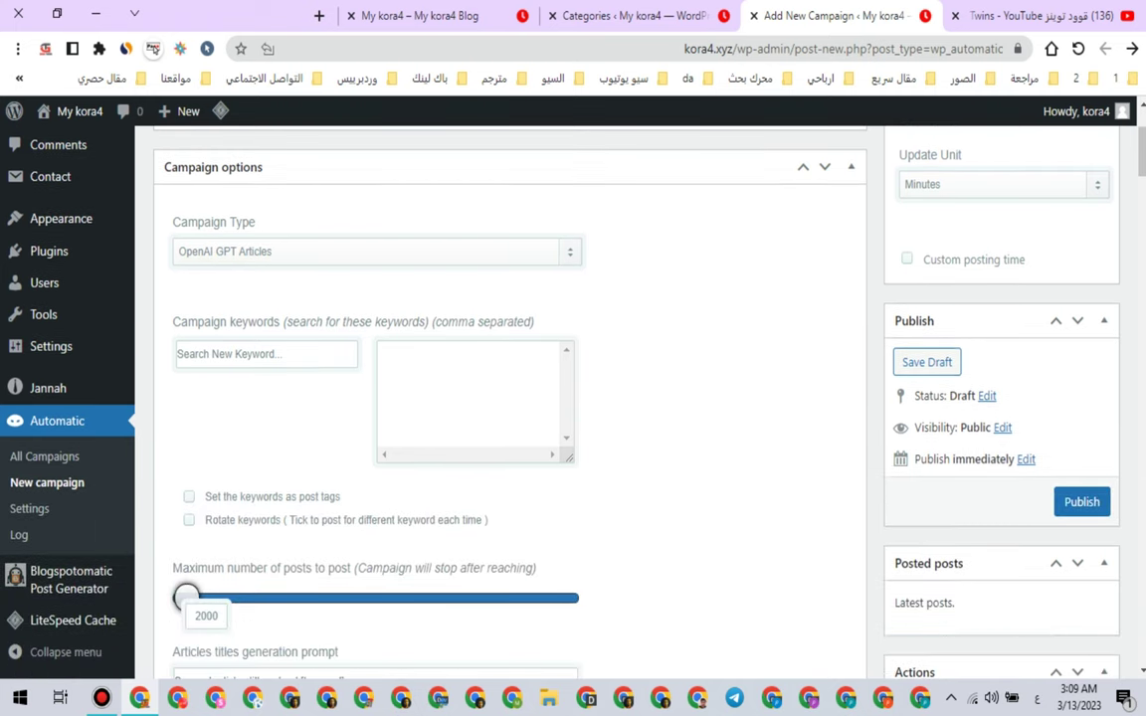
scroll(505, 398, "down", 15)
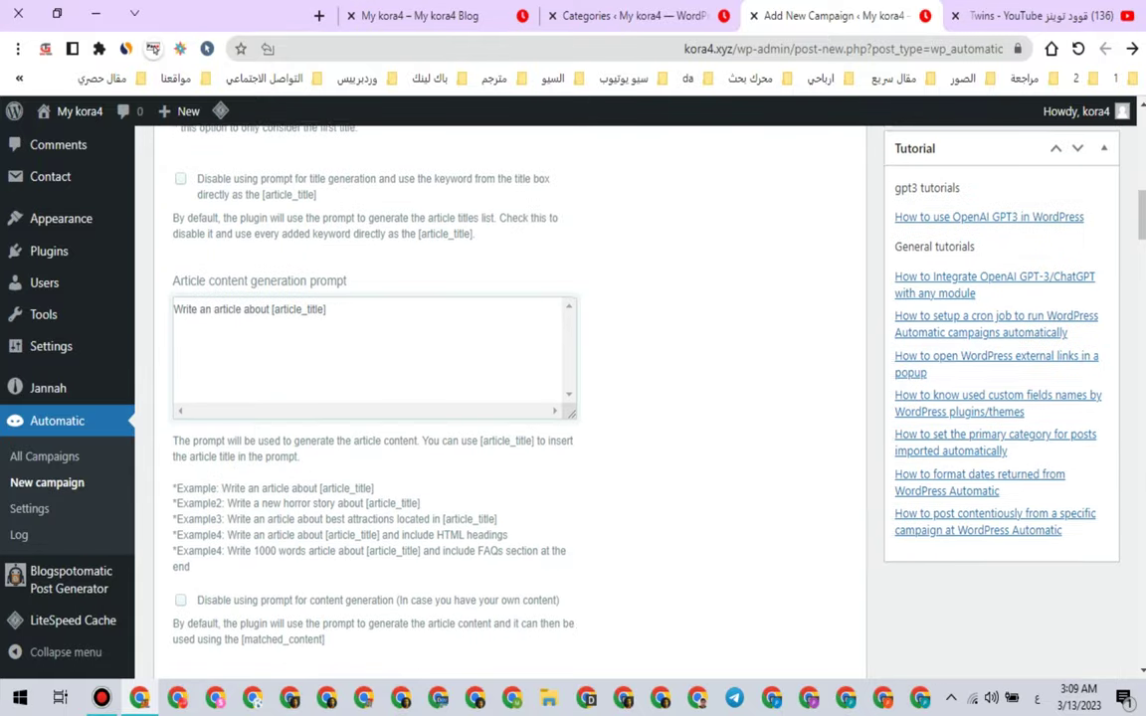
scroll(504, 398, "down", 11)
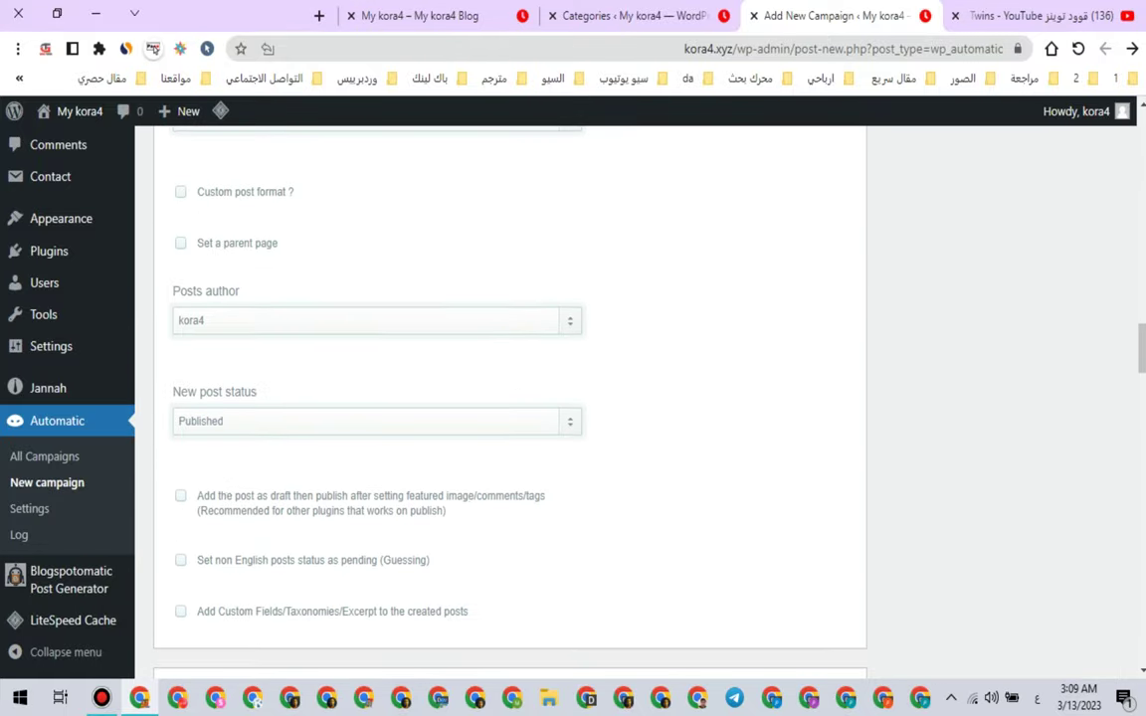
scroll(504, 398, "up", 8)
scroll(504, 398, "up", 15)
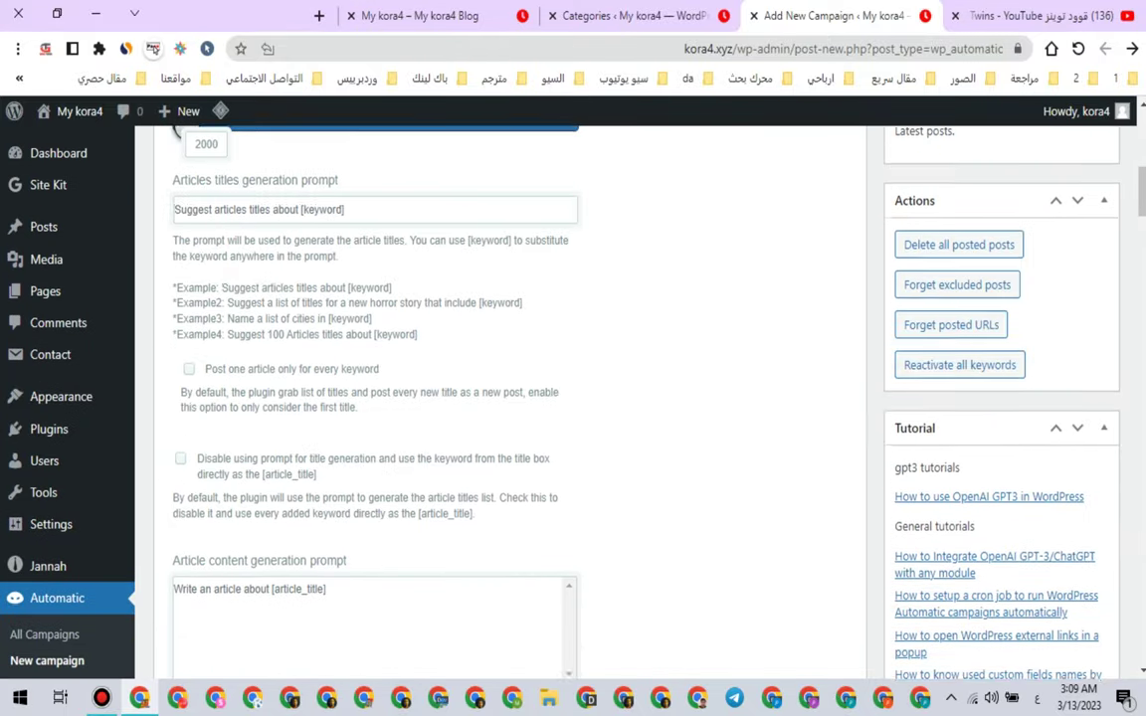
scroll(504, 398, "up", 2)
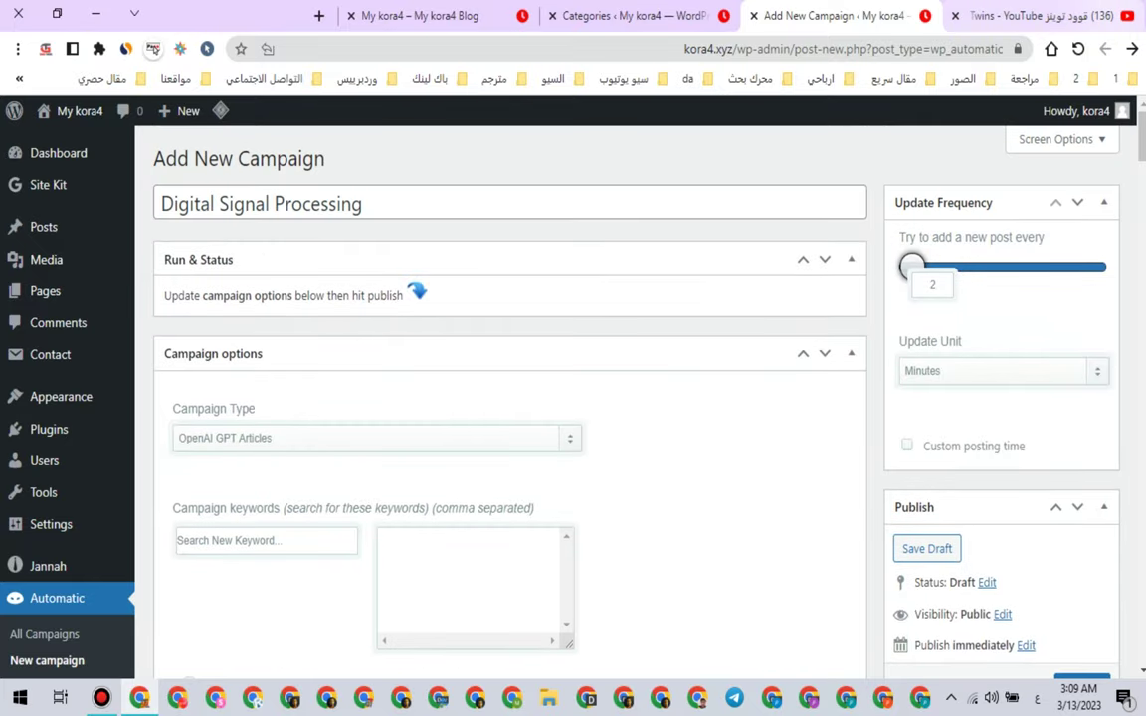
left_click(1041, 16)
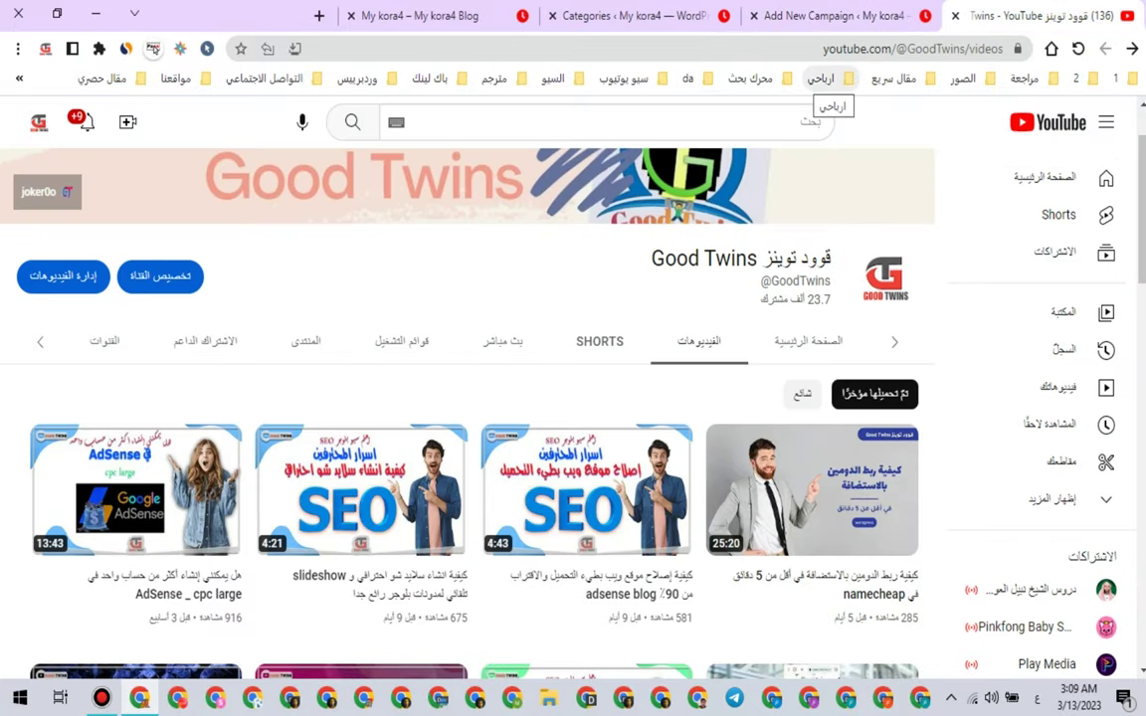
left_click(837, 16)
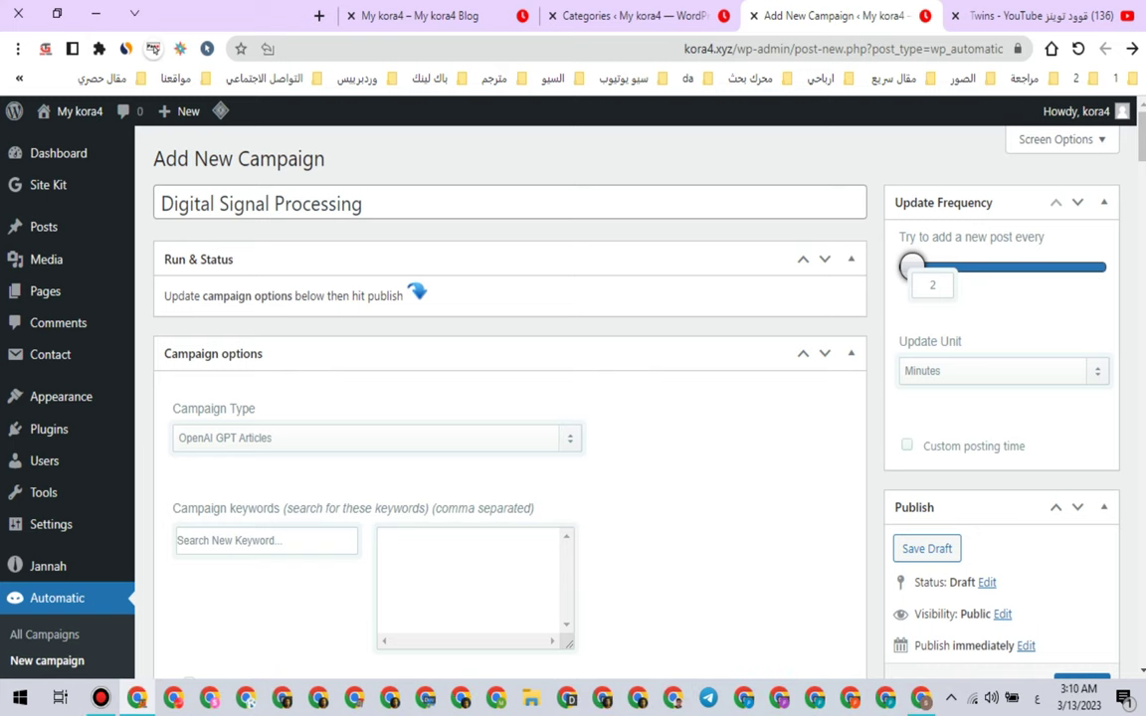
Step: Set the campaign type to Feeds
scroll(510, 398, "down", 1)
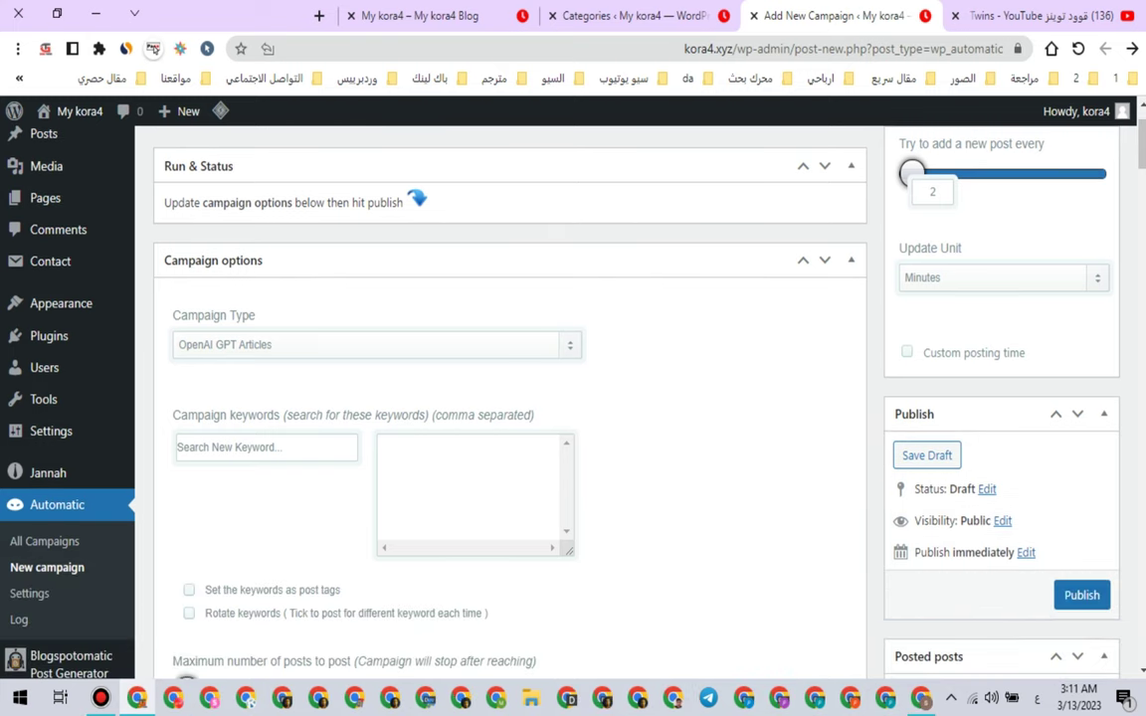
left_click(376, 346)
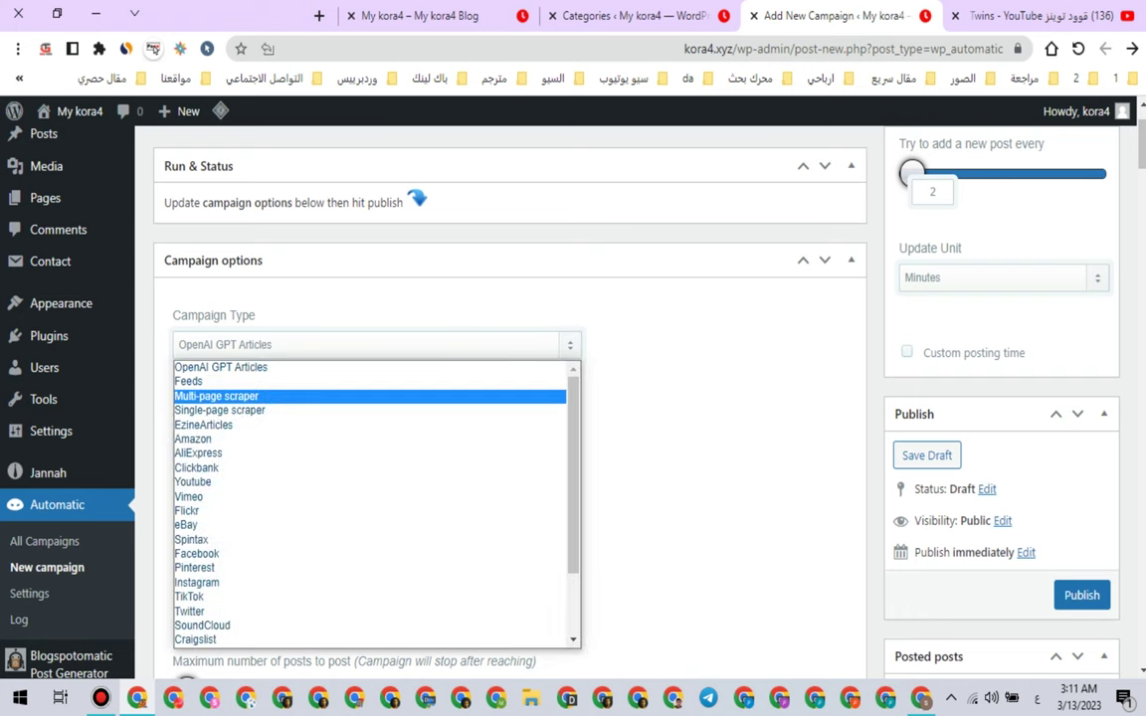
left_click(298, 382)
scroll(510, 398, "down", 2)
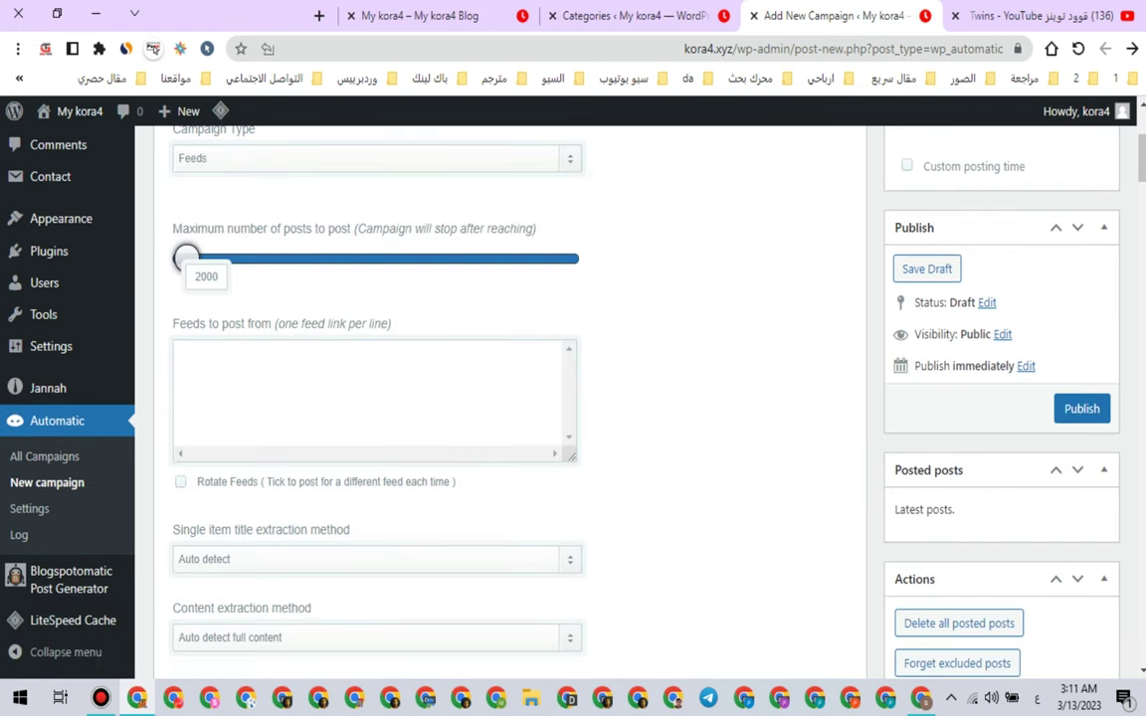
Step: Paste the copied Google News search link for VR And AR into the campaign's feeds to post from
key("Tab")
right_click(283, 379)
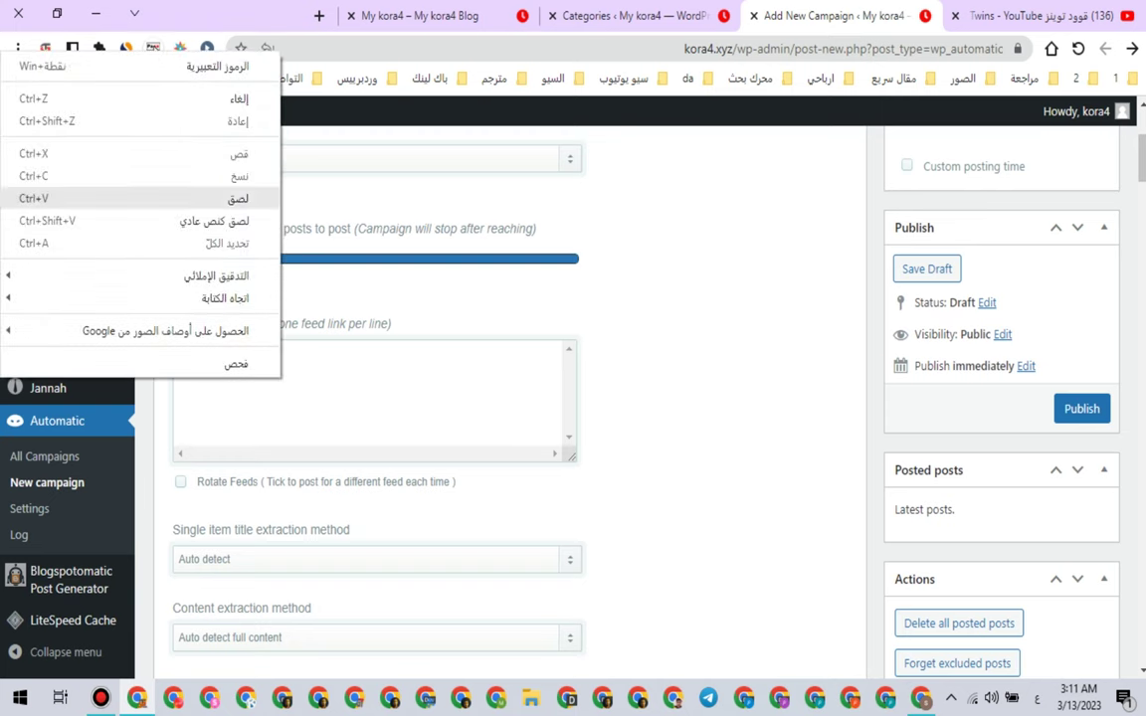
left_click(243, 198)
key("ctrl+a")
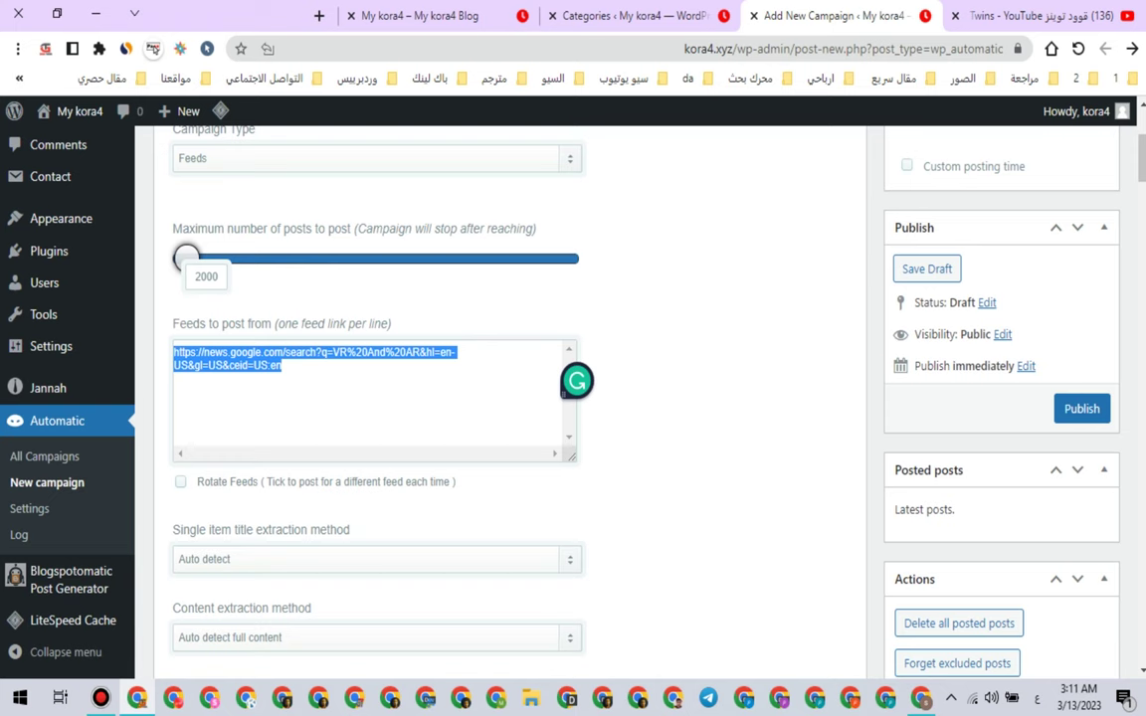
Step: Copy the words Digital Signal from the campaign title
scroll(573, 398, "up", 2)
scroll(573, 398, "up", 1)
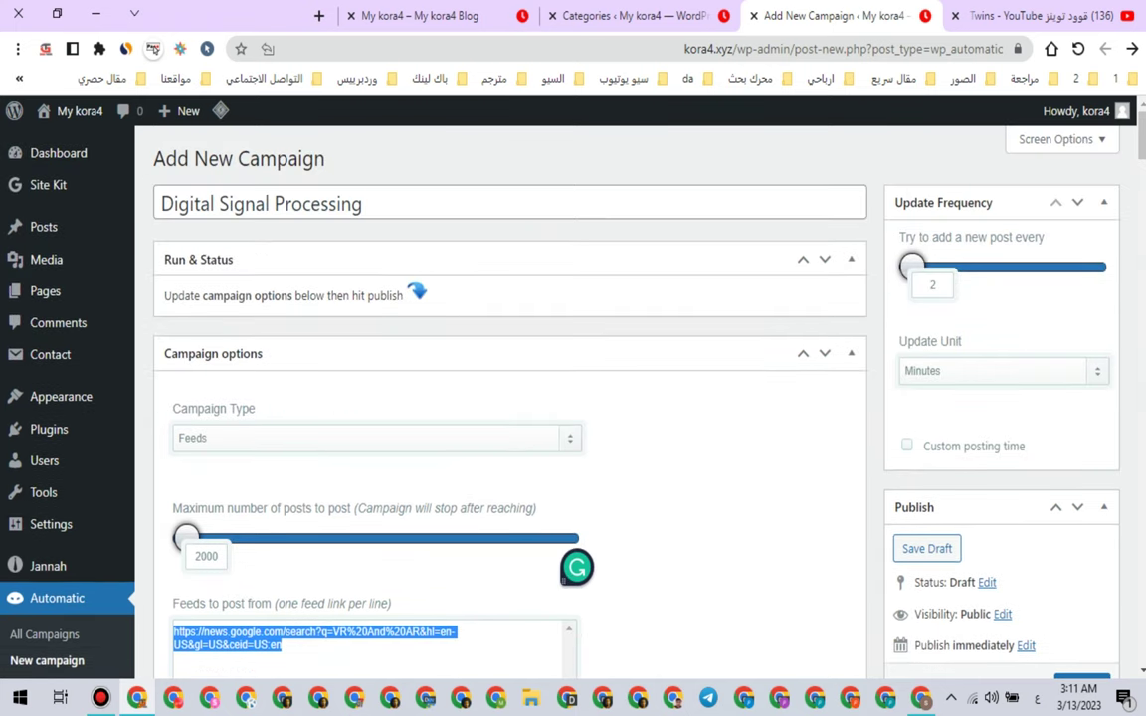
left_click(227, 204)
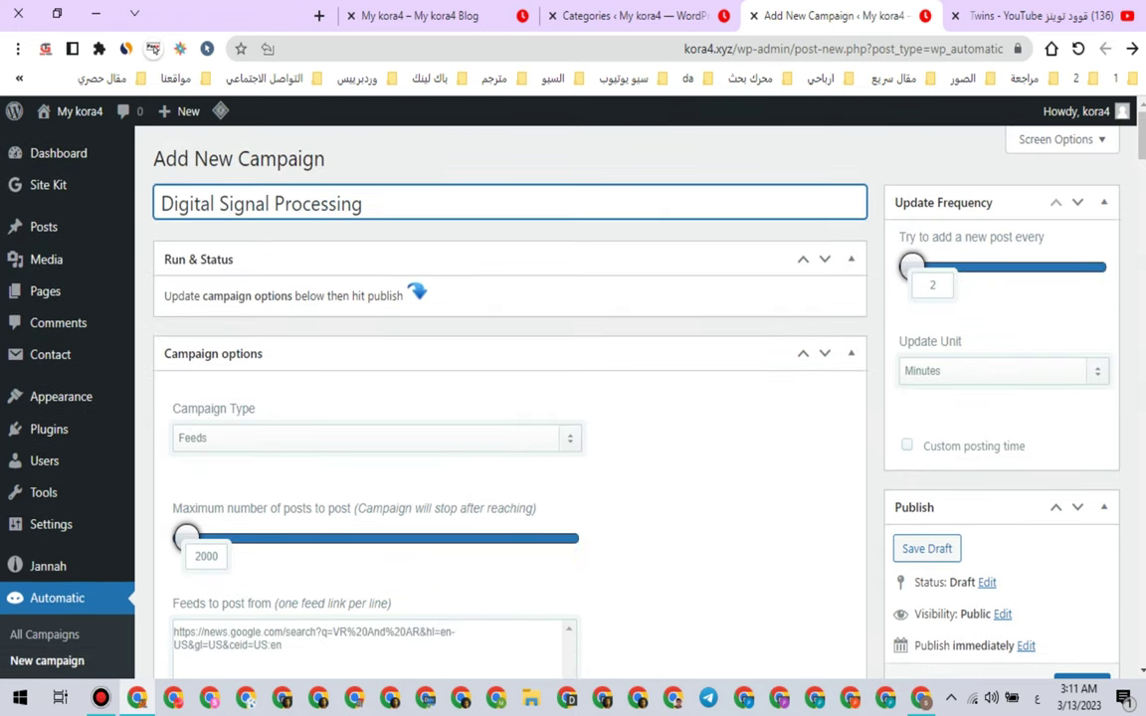
left_click_drag(362, 203, 159, 203)
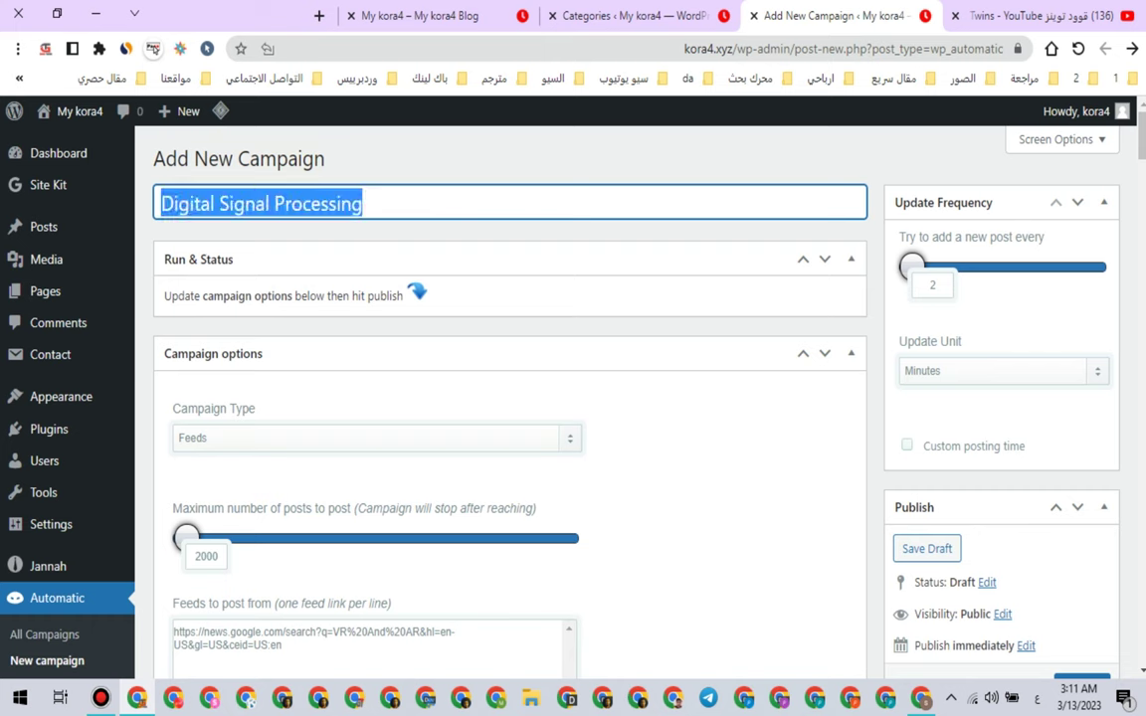
left_click(273, 203)
left_click_drag(269, 203, 159, 203)
right_click(199, 203)
left_click(204, 269)
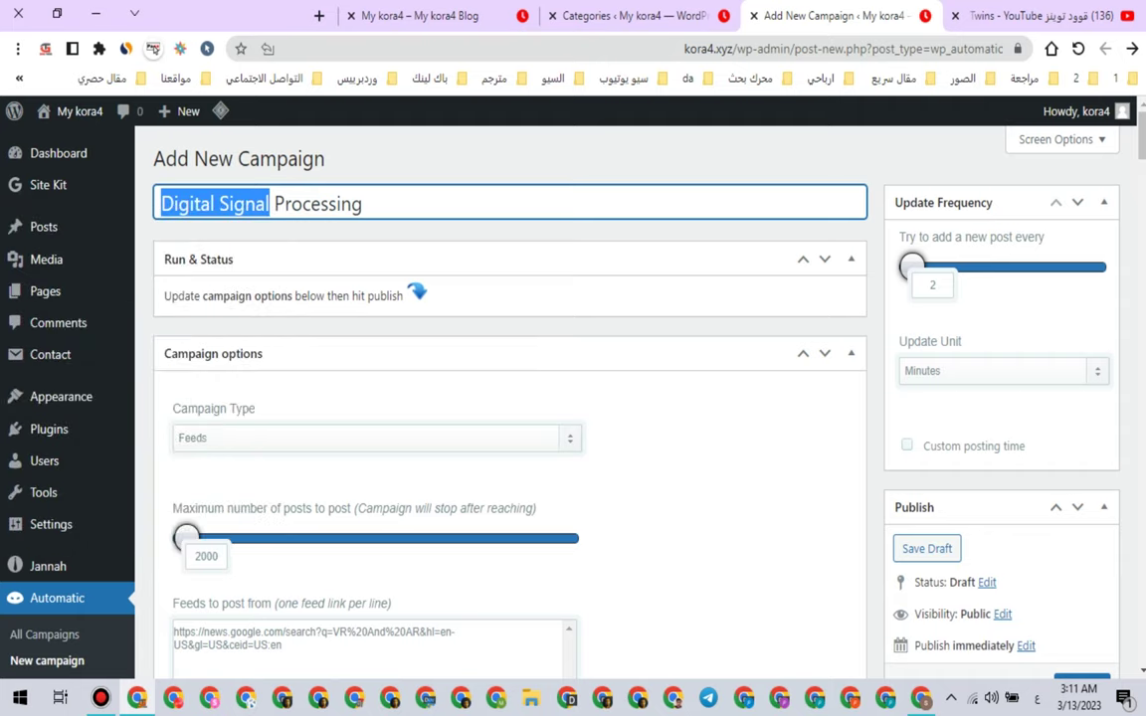
Step: Replace the search term VR%20And%20AR in the feed link with Digital Signal
scroll(378, 398, "down", 2)
left_click_drag(332, 446, 419, 446)
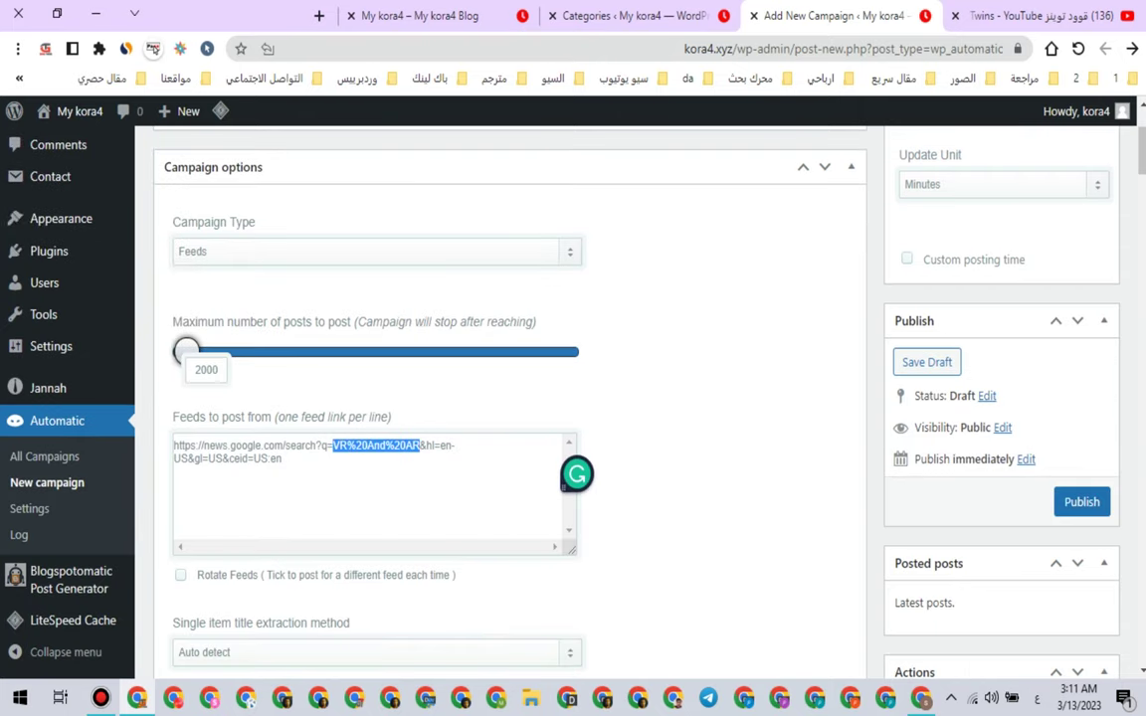
right_click(419, 446)
left_click(358, 187)
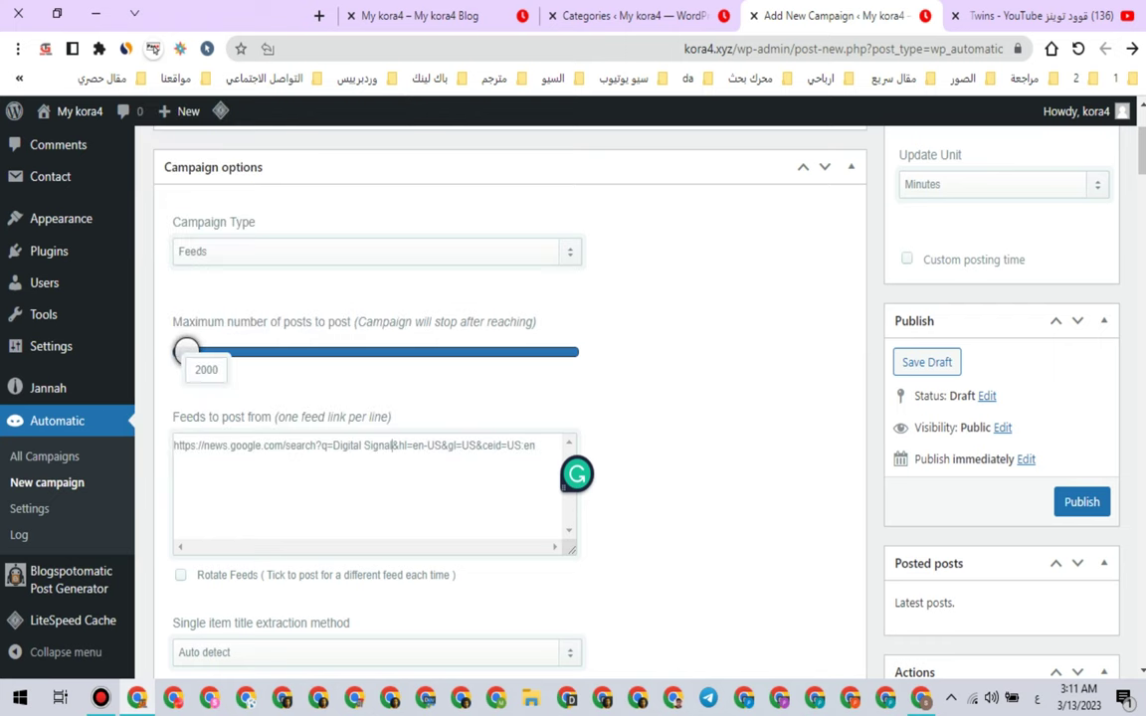
left_click_drag(326, 446, 391, 446)
left_click(336, 446)
left_click_drag(392, 445, 399, 446)
Step: Open the edited feed link in a new browser tab and look through the Google News results for Digital Signal
triple_click(399, 445)
right_click(408, 446)
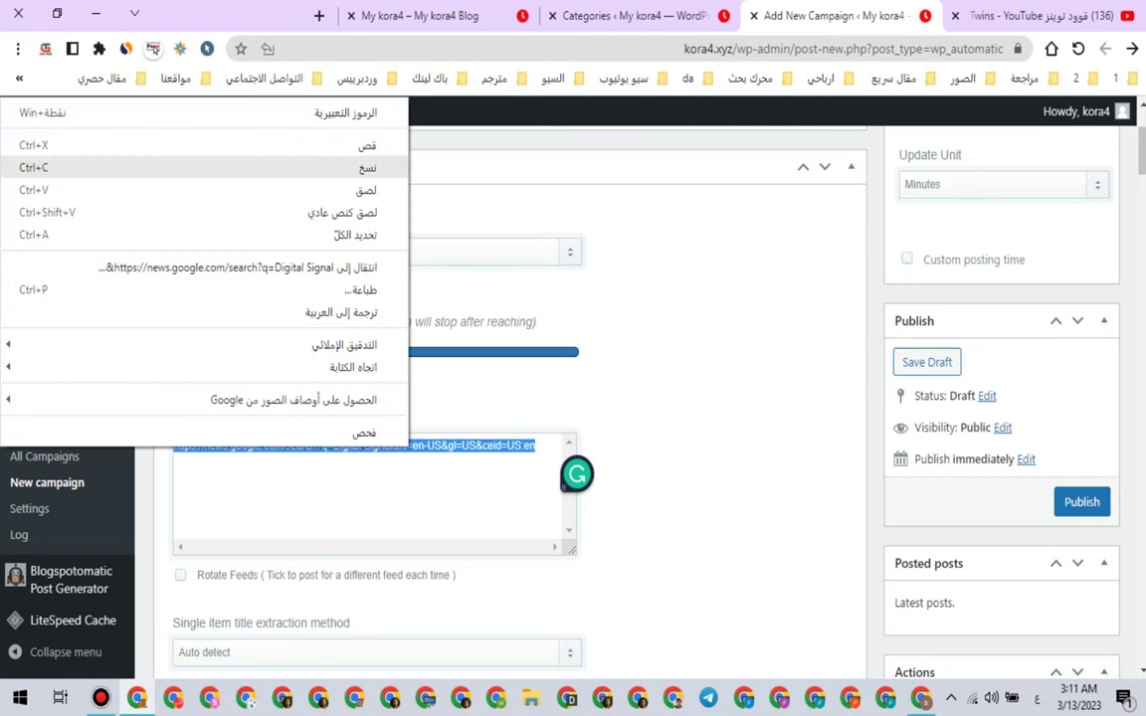
left_click(366, 167)
left_click(318, 16)
right_click(429, 53)
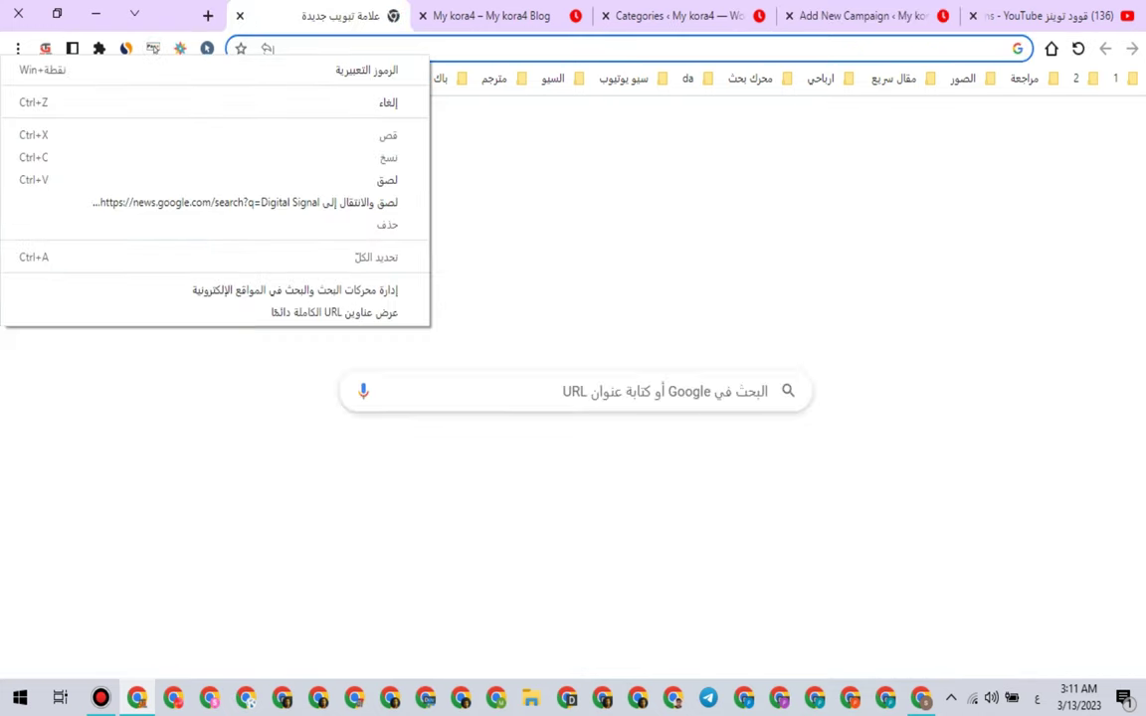
left_click(298, 202)
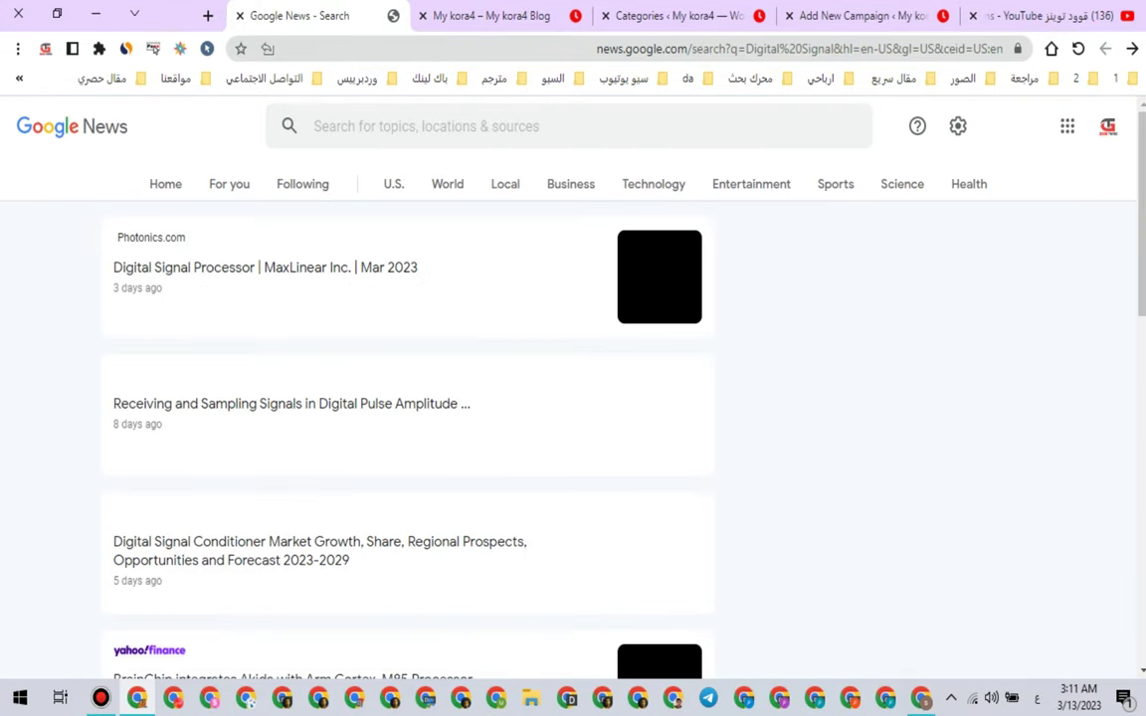
scroll(398, 398, "down", 3)
scroll(398, 398, "down", 10)
scroll(398, 398, "down", 12)
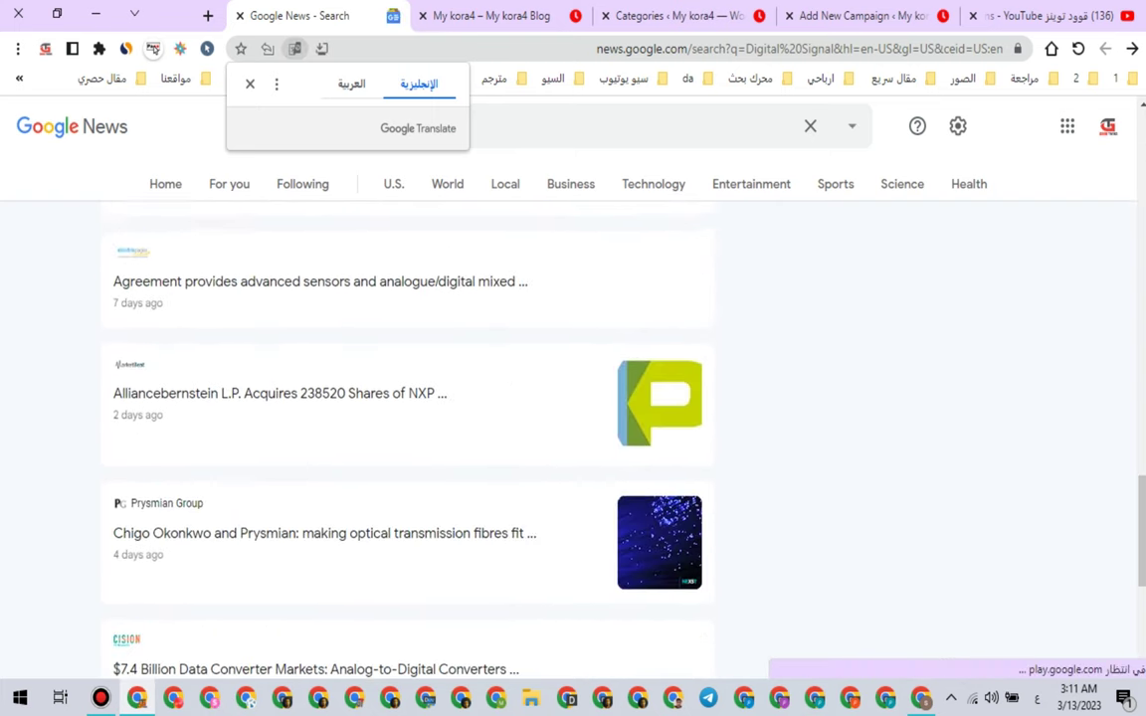
Step: Copy the web address of the Google News results page and return to the new campaign
left_click(836, 49)
right_click(847, 49)
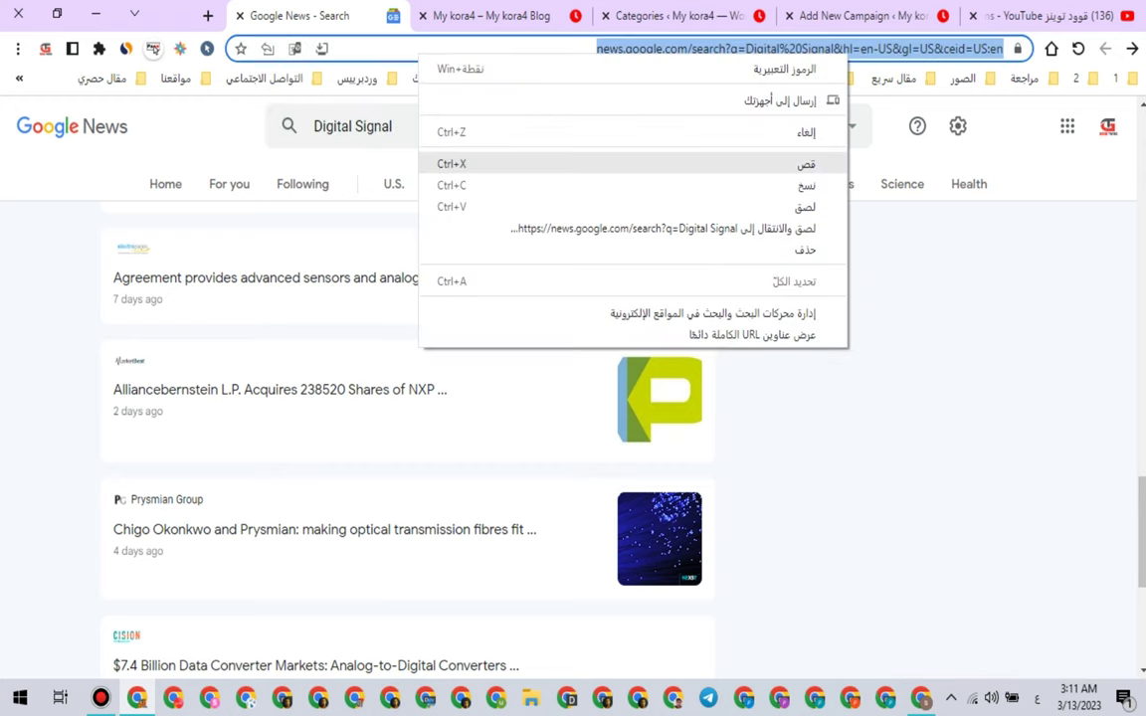
left_click(796, 164)
left_click(861, 16)
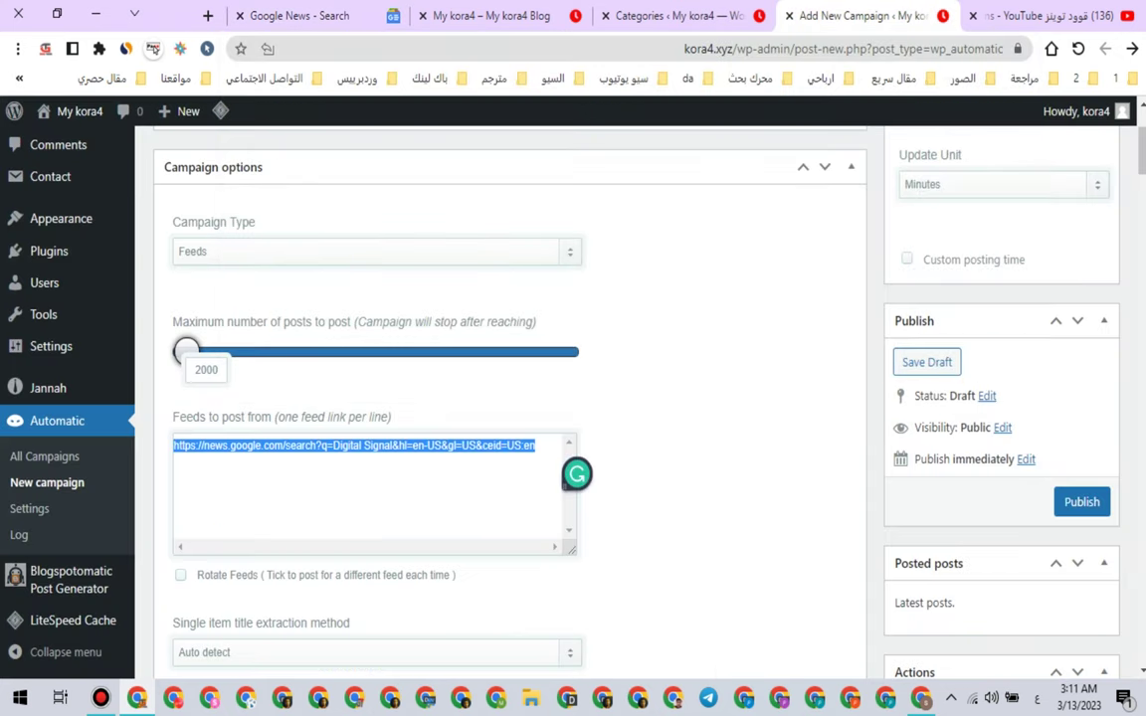
Step: Replace the campaign's feed link with the copied Google News address containing Digital%20Signal
right_click(408, 448)
left_click(338, 214)
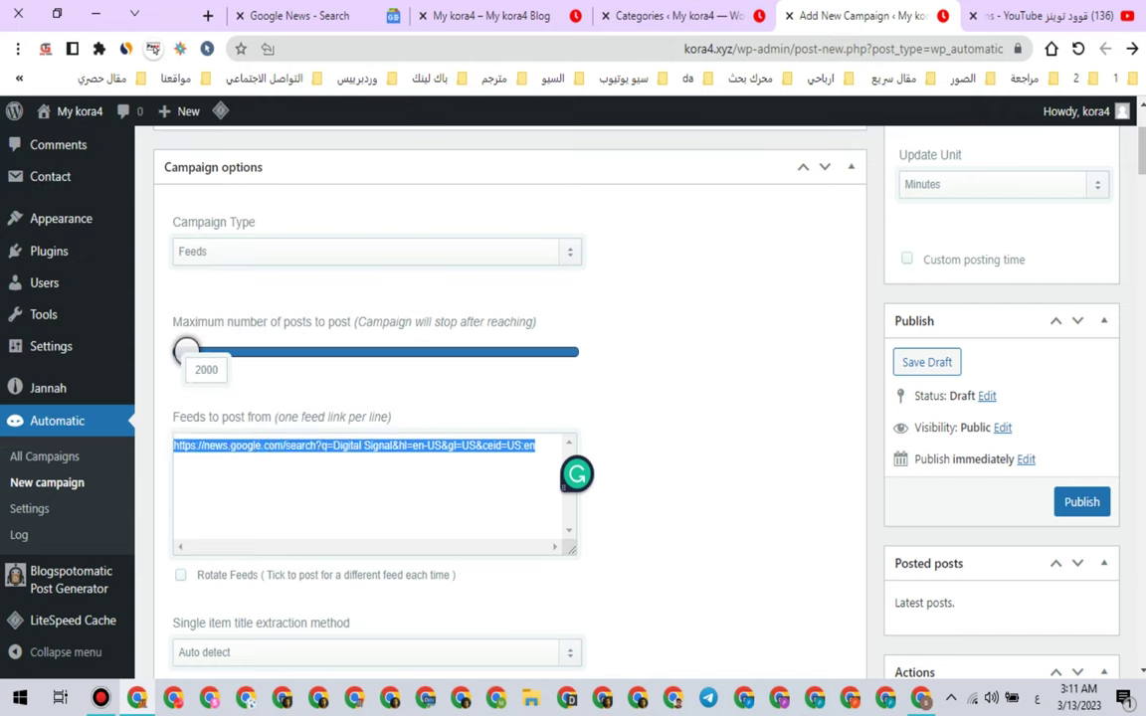
left_click_drag(334, 446, 365, 445)
left_click(370, 446)
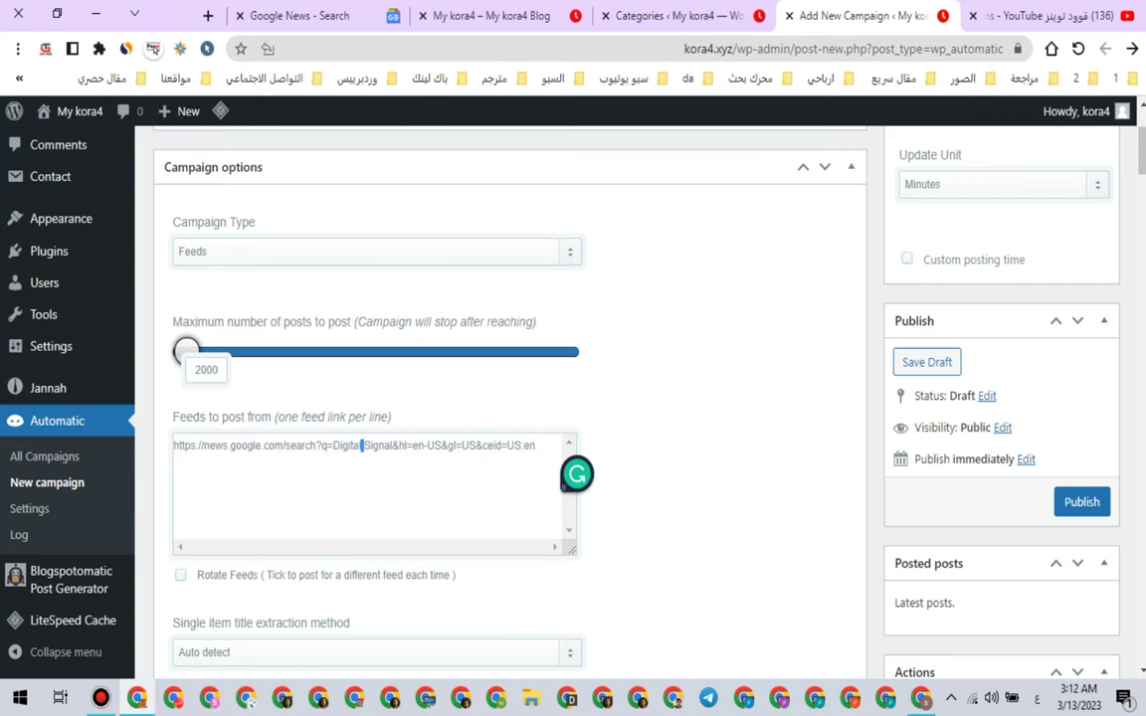
triple_click(383, 445)
right_click(408, 449)
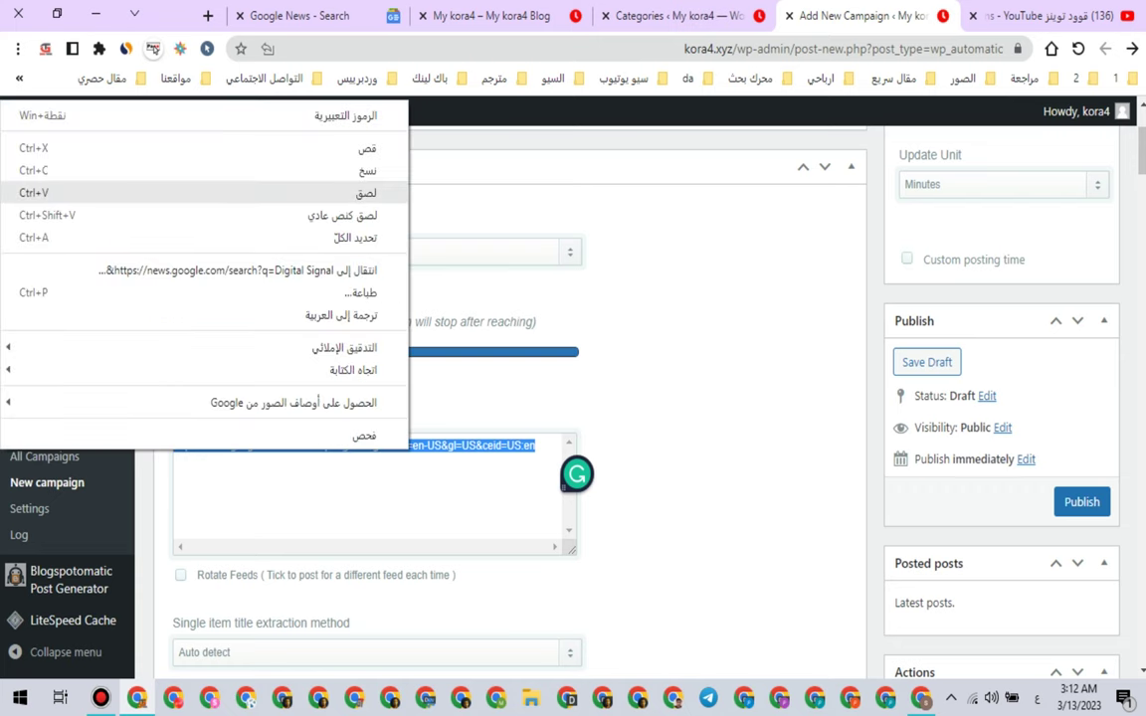
left_click(358, 193)
left_click_drag(360, 446, 381, 445)
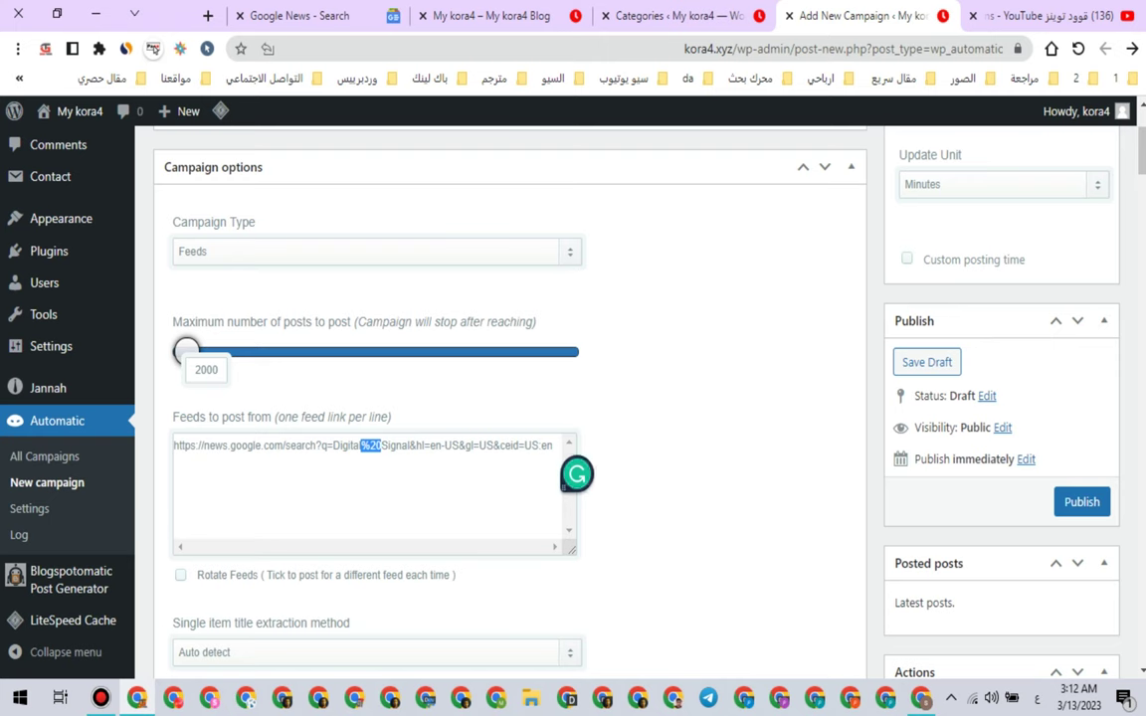
left_click(386, 464)
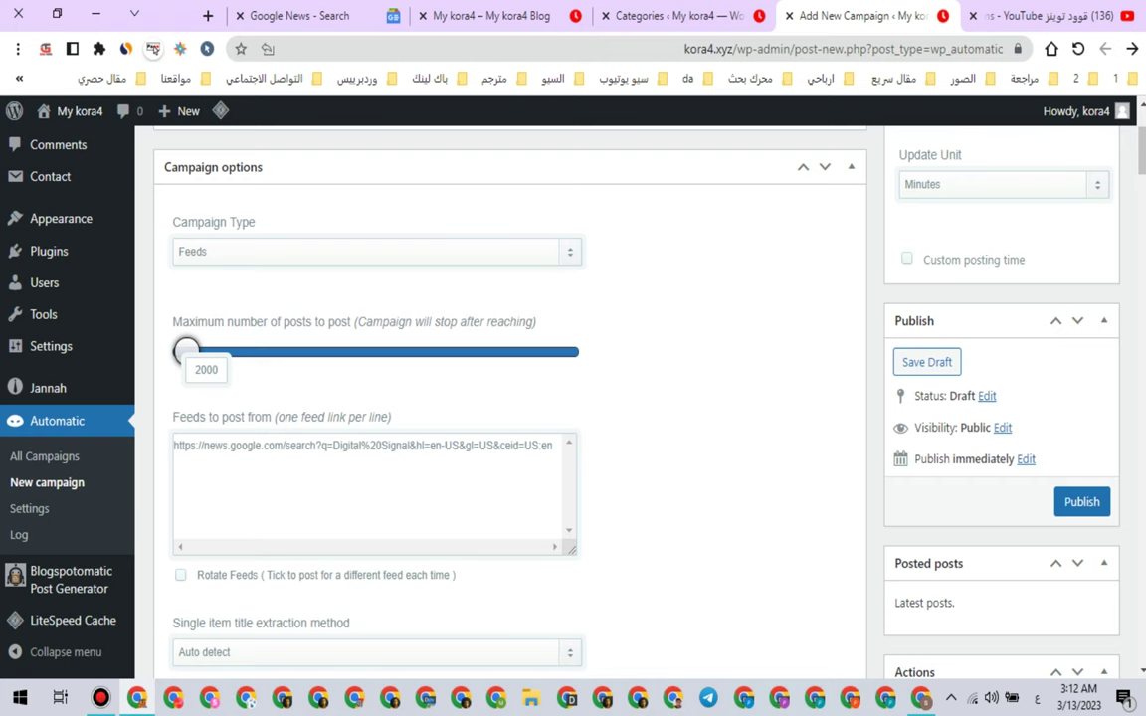
Step: Enable setting meta tags as WordPress tags in the feed campaign's options
scroll(577, 398, "down", 5)
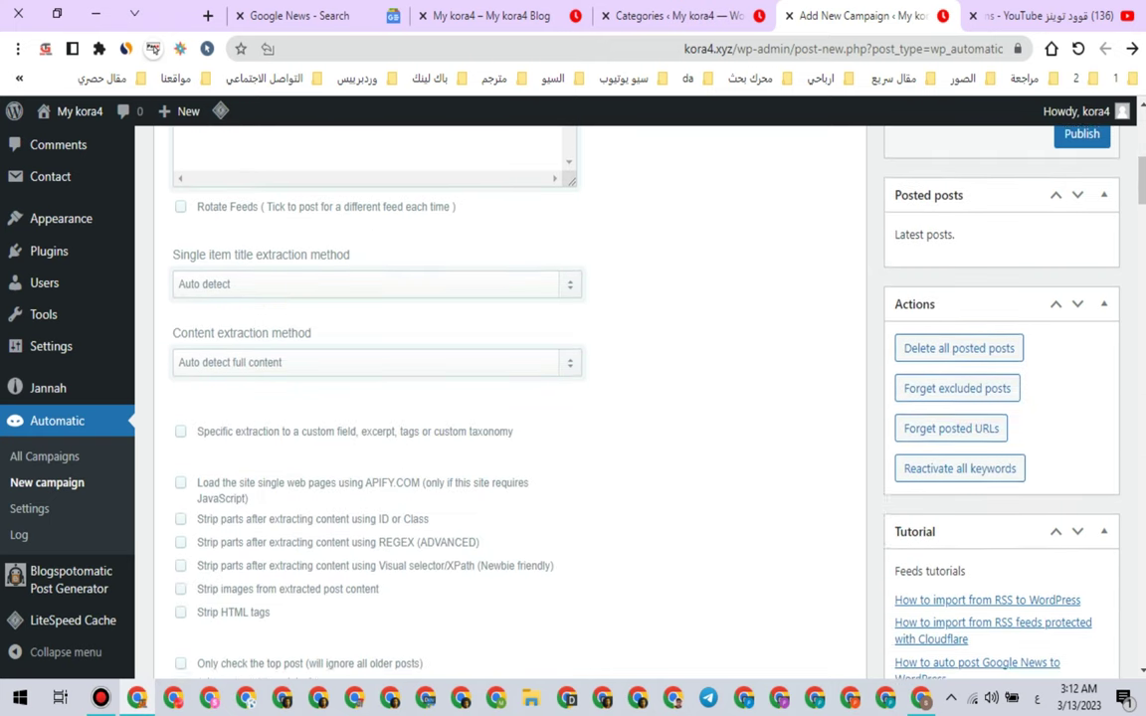
scroll(577, 398, "down", 1)
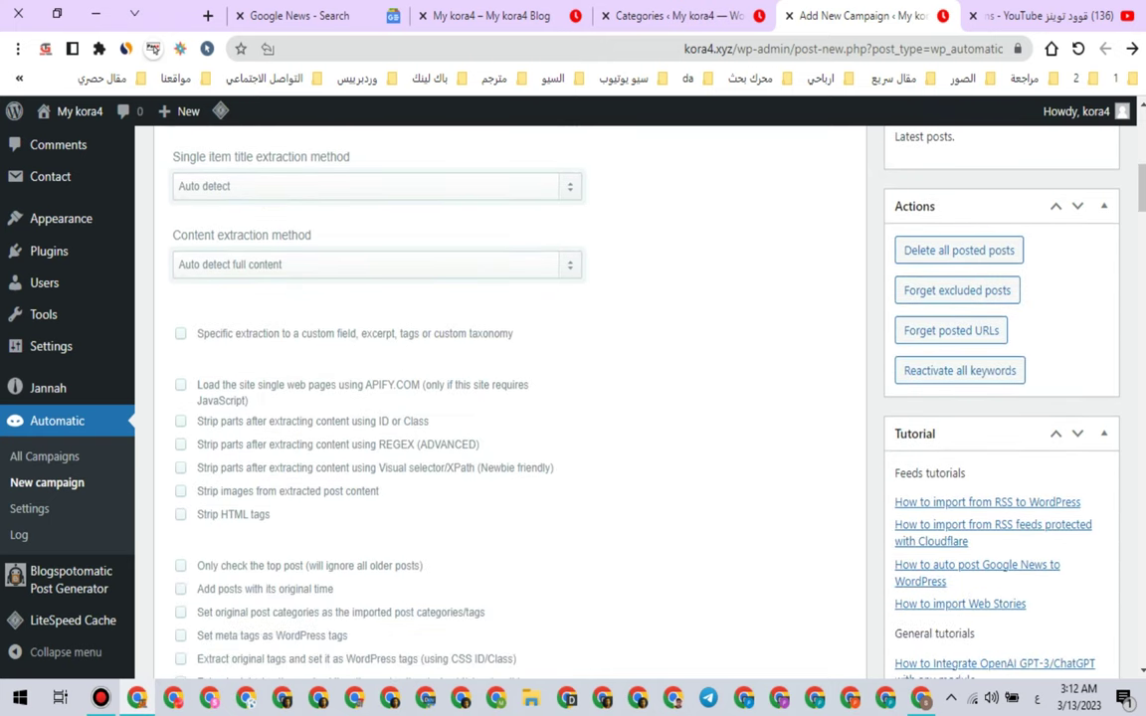
scroll(577, 398, "down", 1)
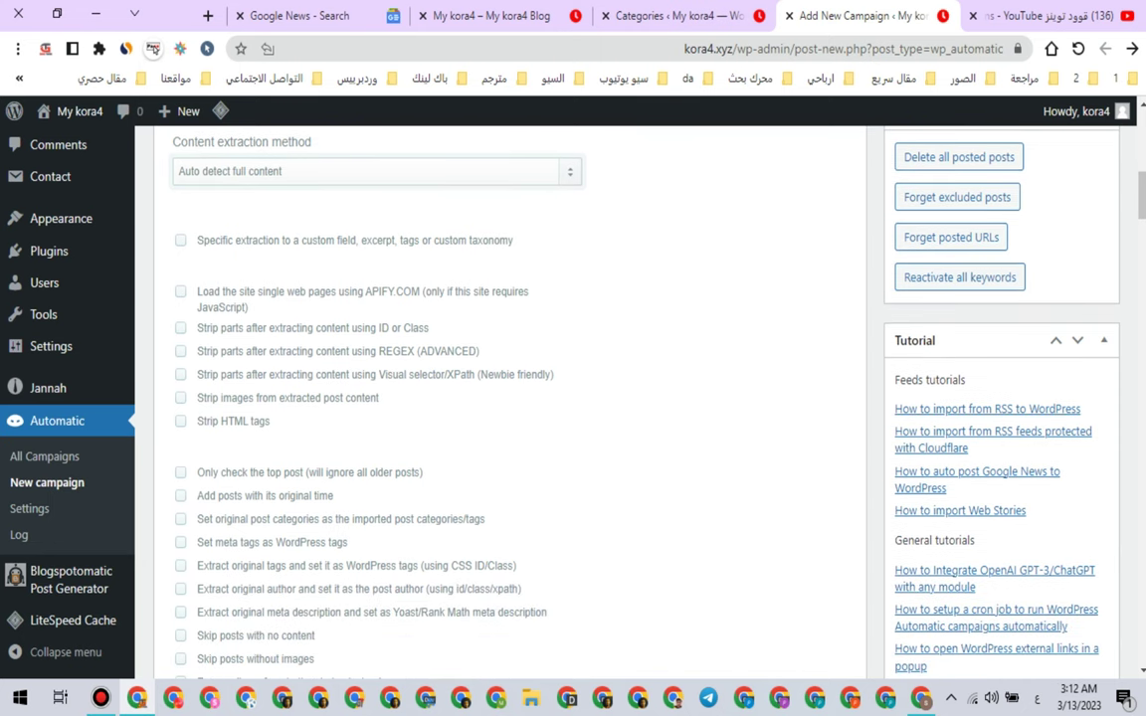
scroll(578, 398, "down", 1)
left_click_drag(197, 449, 346, 449)
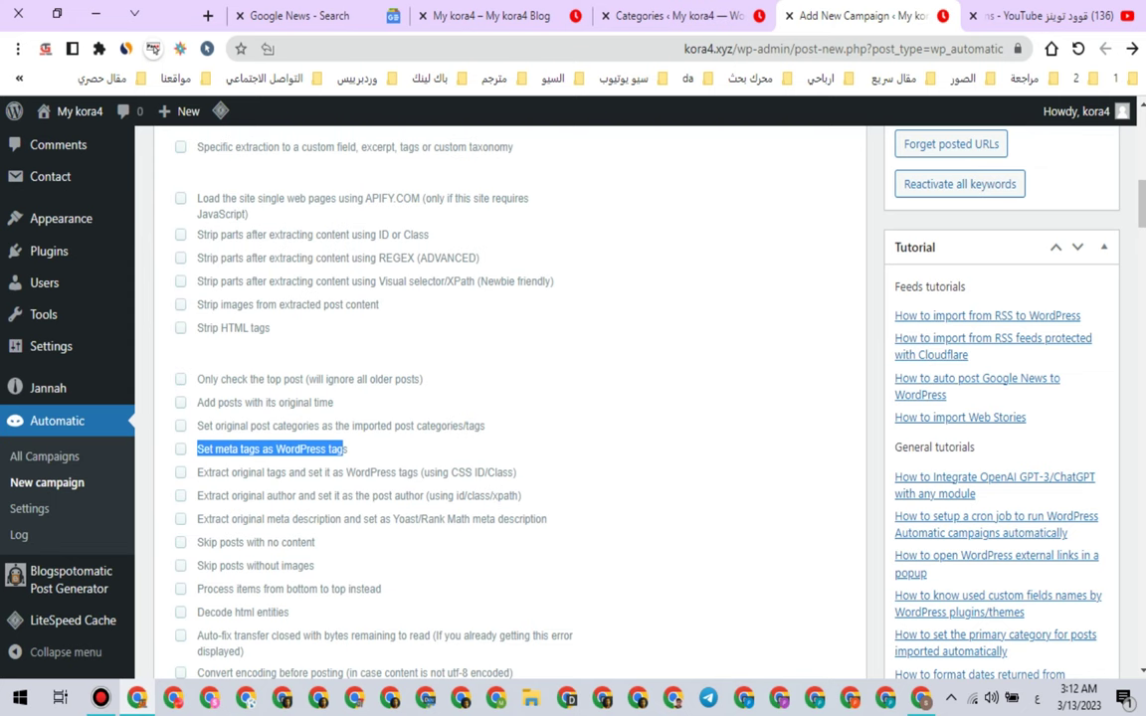
left_click(180, 448)
Step: Make the campaign skip posts with no content and posts without images
scroll(180, 449, "down", 2)
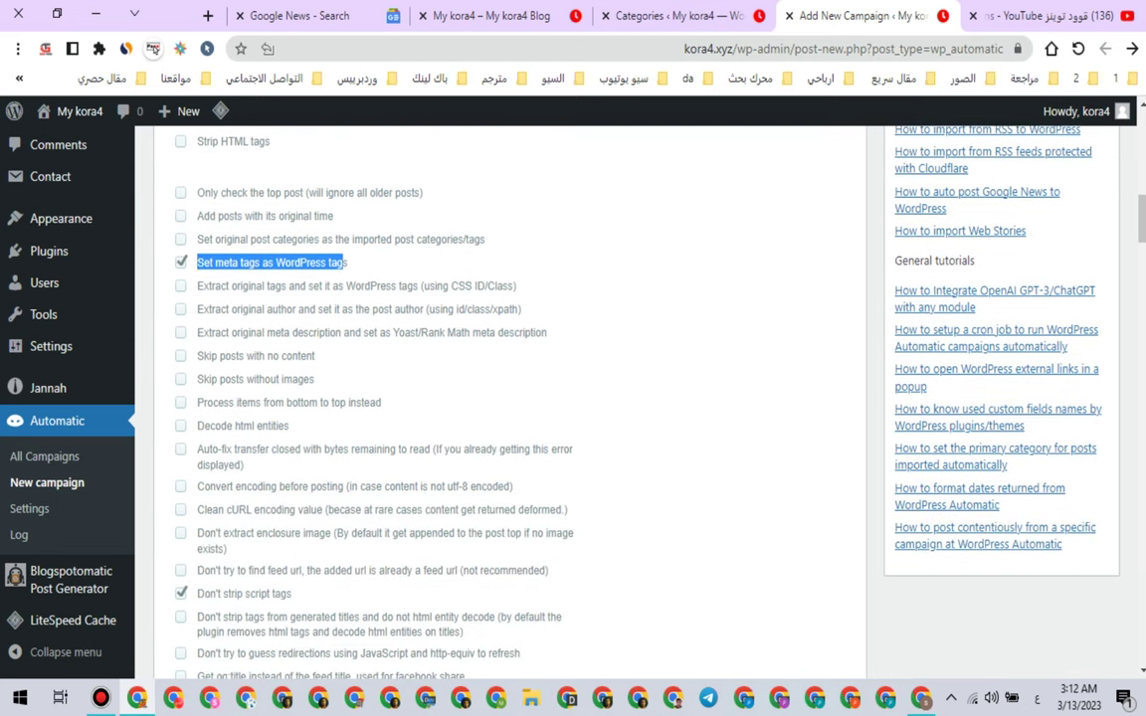
left_click(180, 355)
left_click(180, 379)
left_click(329, 379)
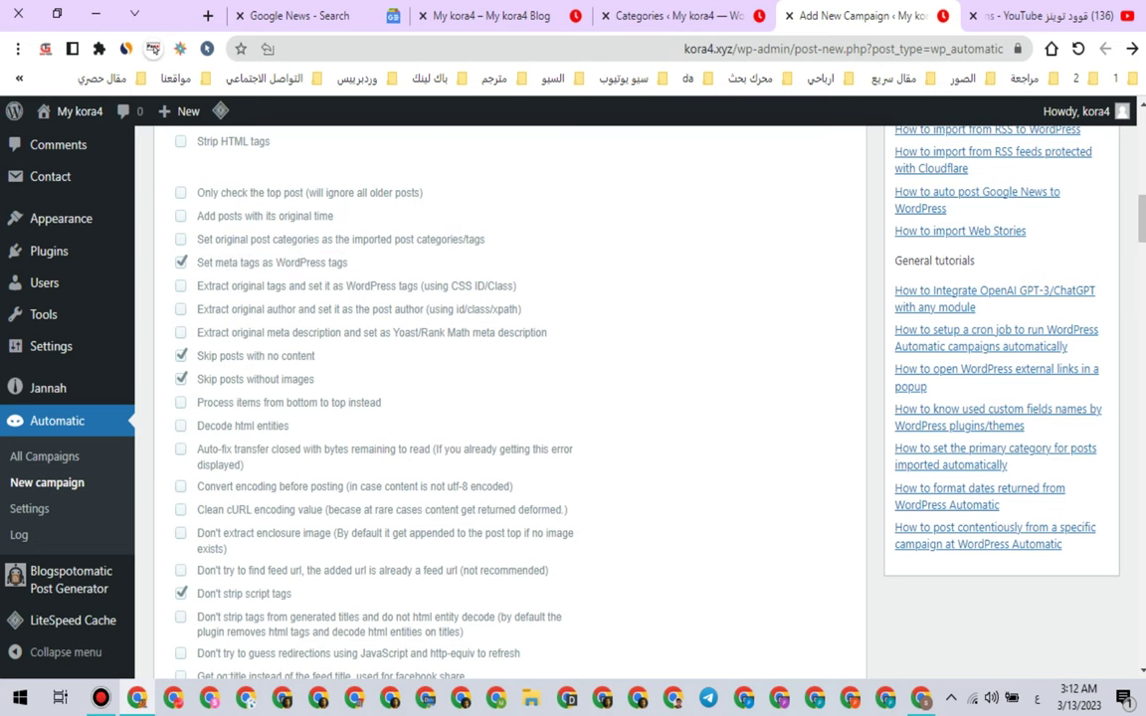
Step: Examine the campaign option that keeps script tags from being stripped
scroll(208, 407, "down", 2)
left_click_drag(208, 407, 271, 406)
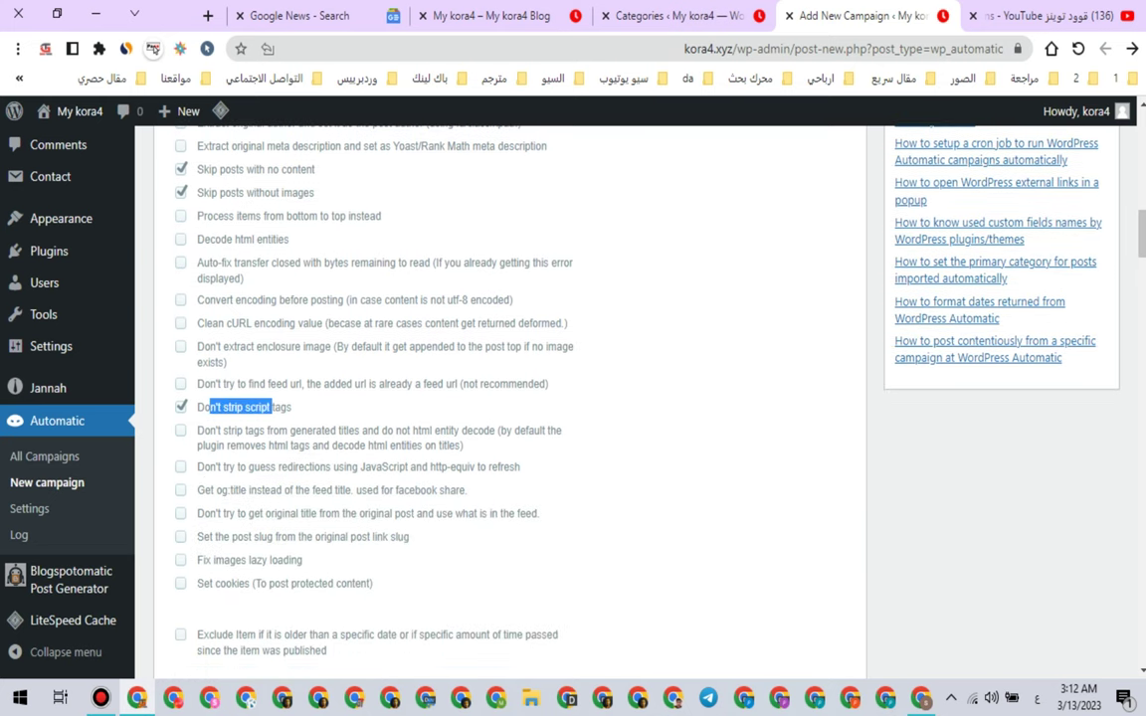
triple_click(281, 407)
left_click(308, 407)
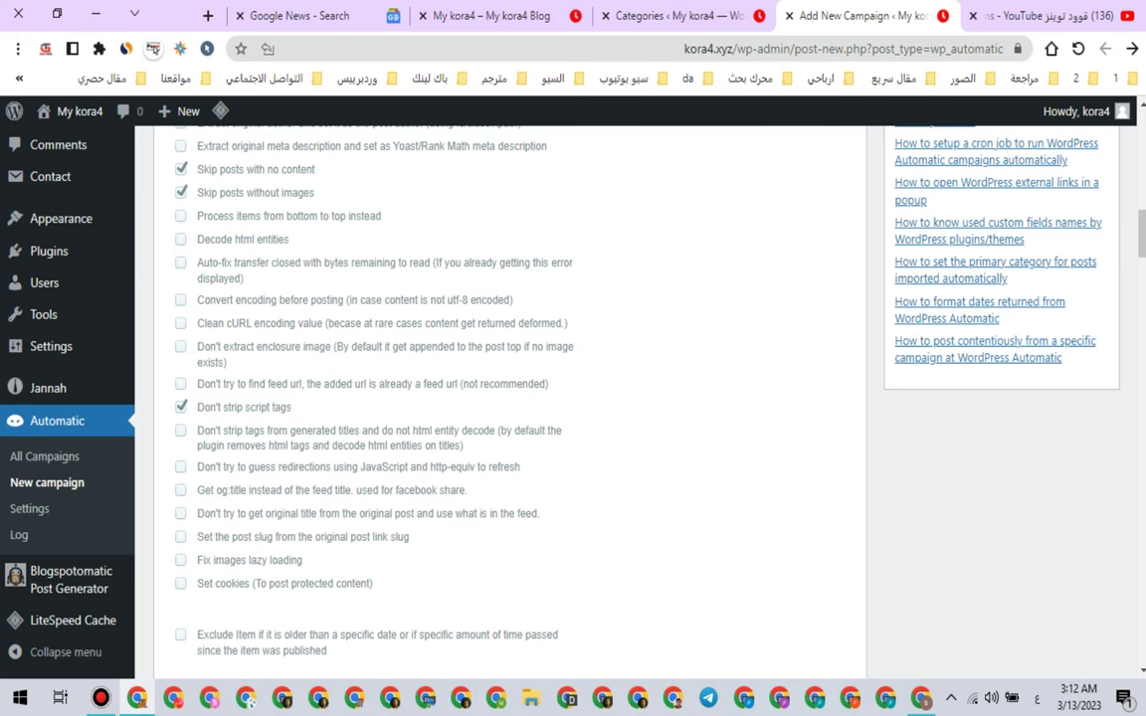
scroll(497, 398, "up", 1)
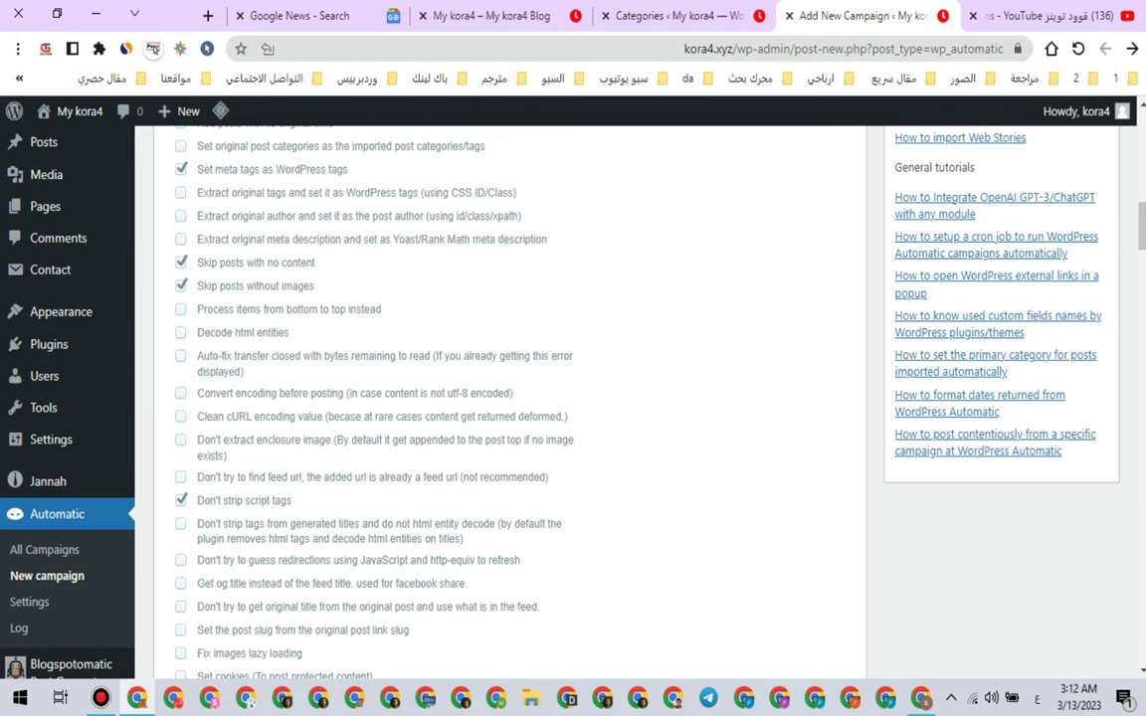
triple_click(257, 501)
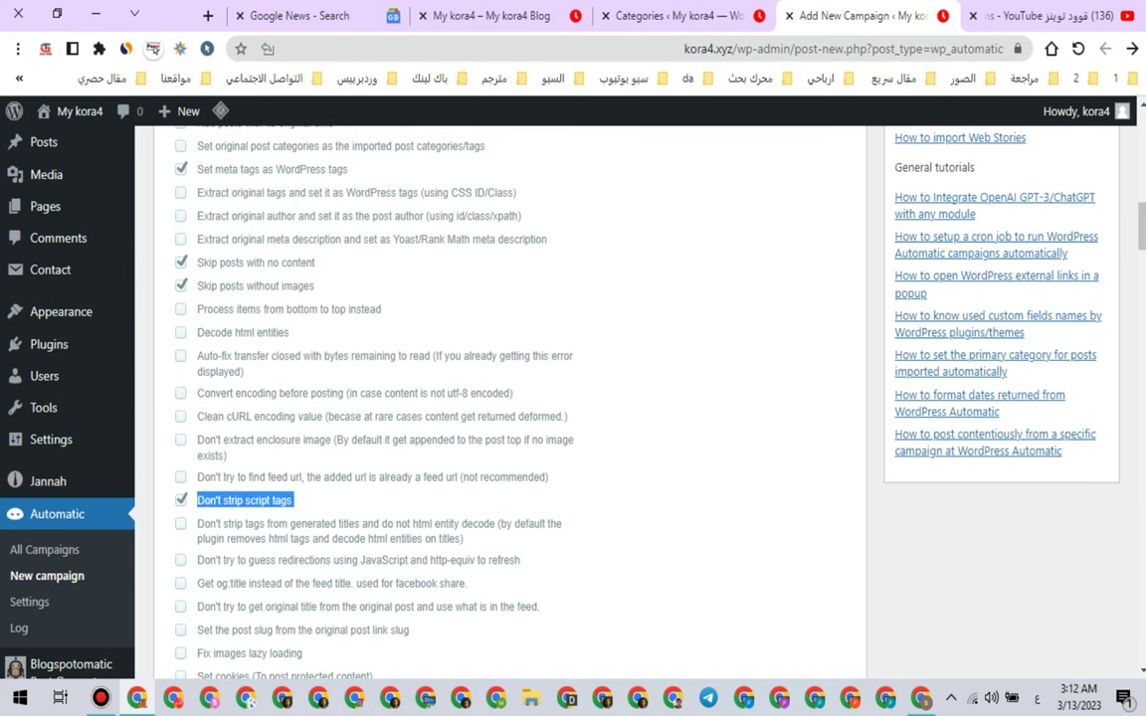
left_click(248, 501)
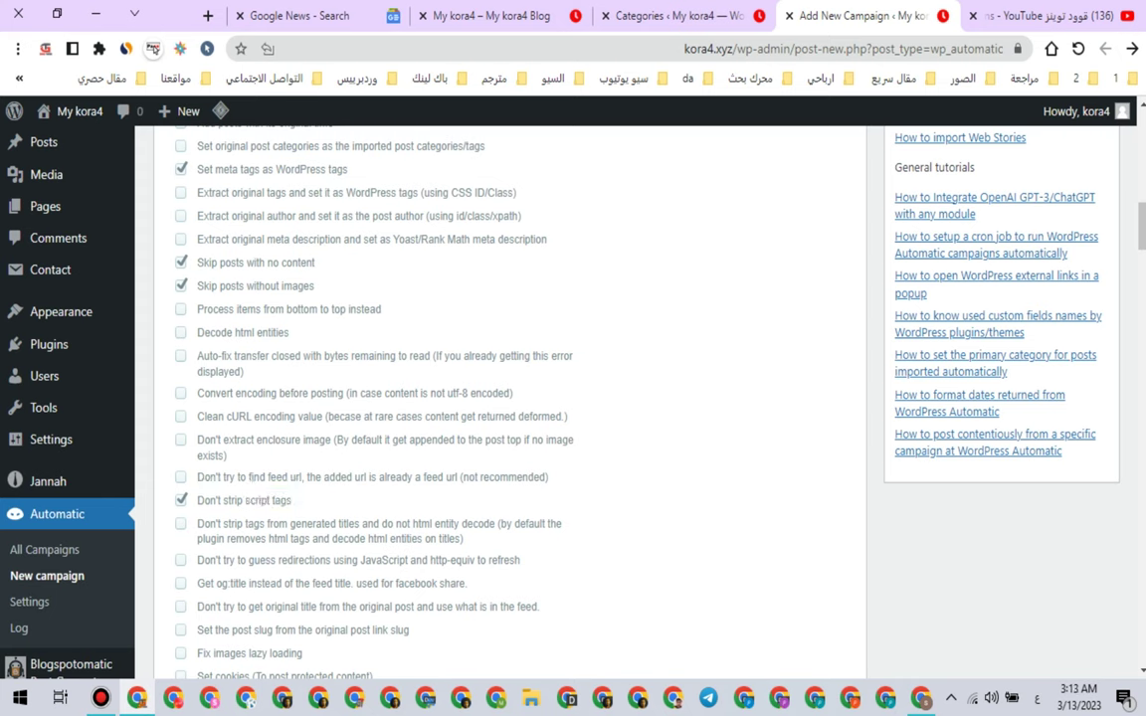
left_click_drag(255, 500, 275, 500)
left_click(249, 500)
Step: Clear the [ad_1], [matched_content] and [ad_2] lines from the post text template, keeping the source link line
scroll(509, 397, "down", 5)
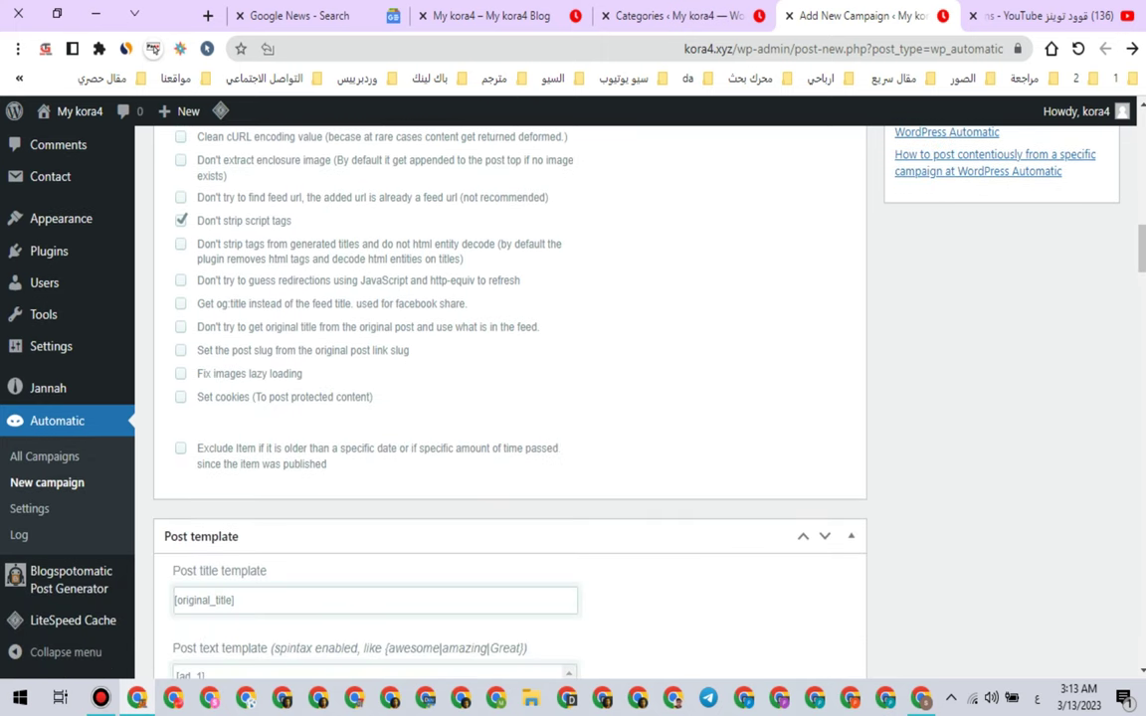
scroll(509, 398, "down", 5)
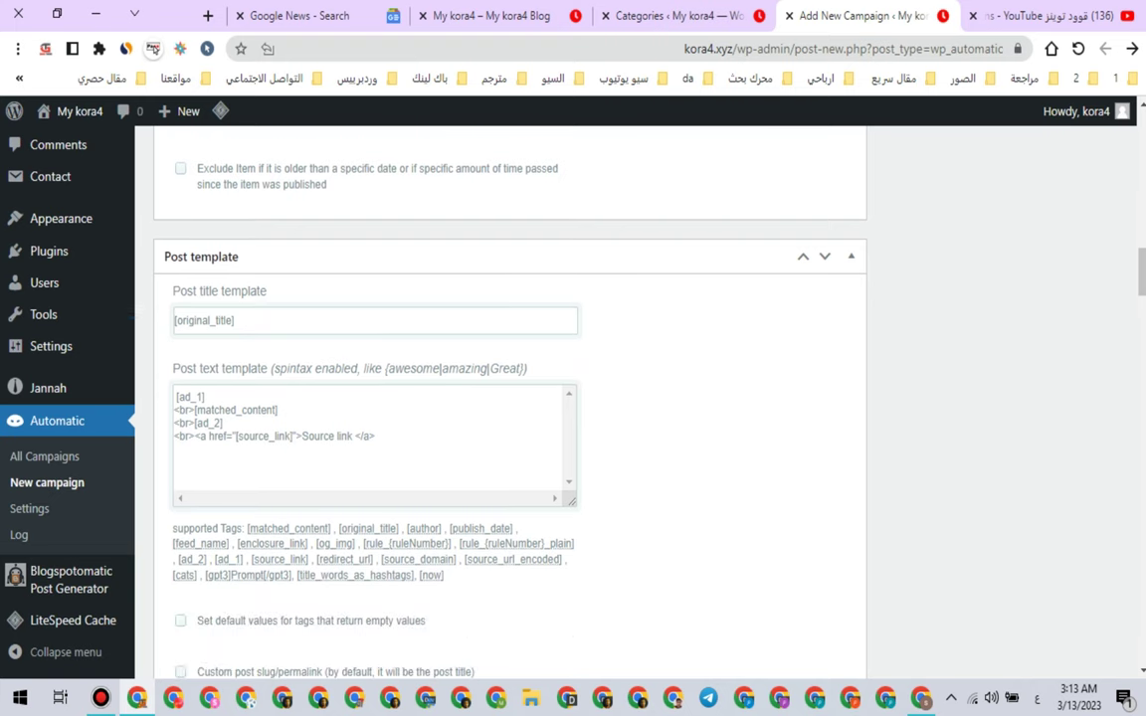
left_click(284, 437)
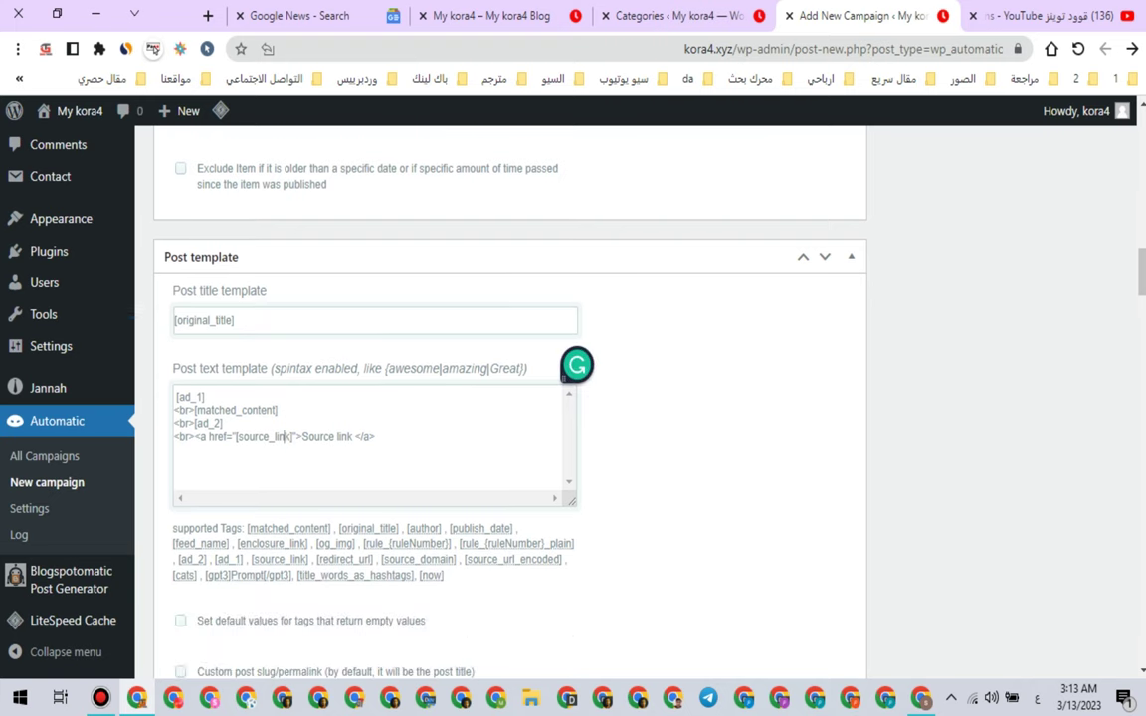
left_click_drag(175, 396, 223, 422)
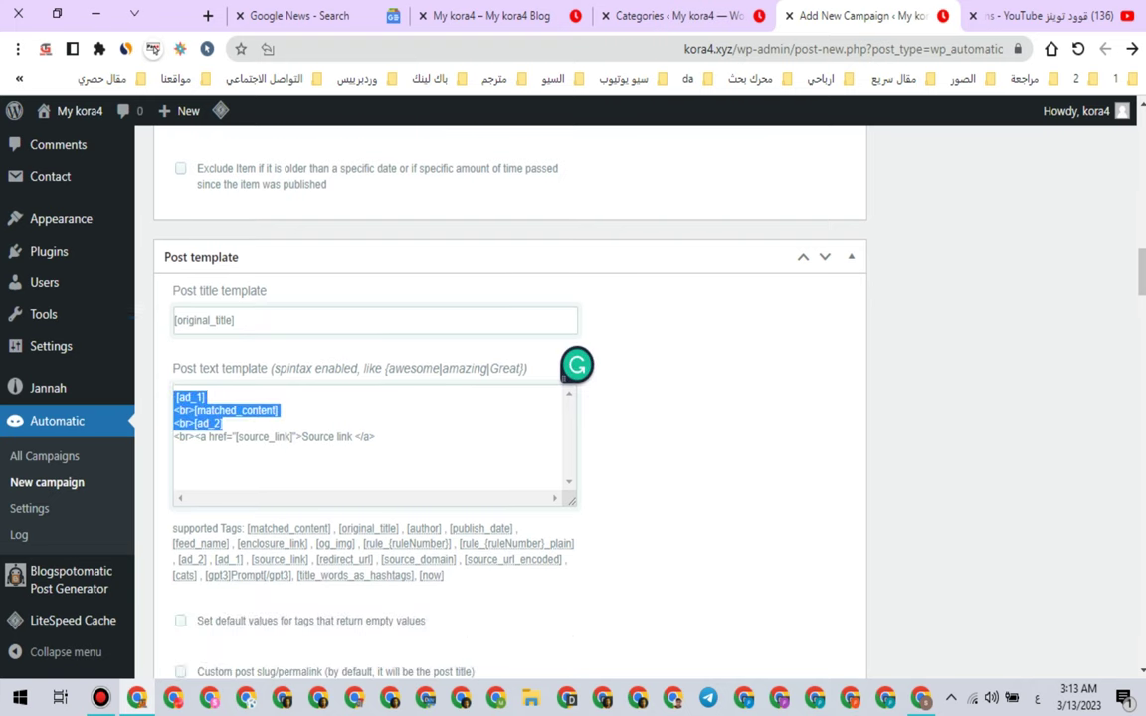
left_click(211, 436)
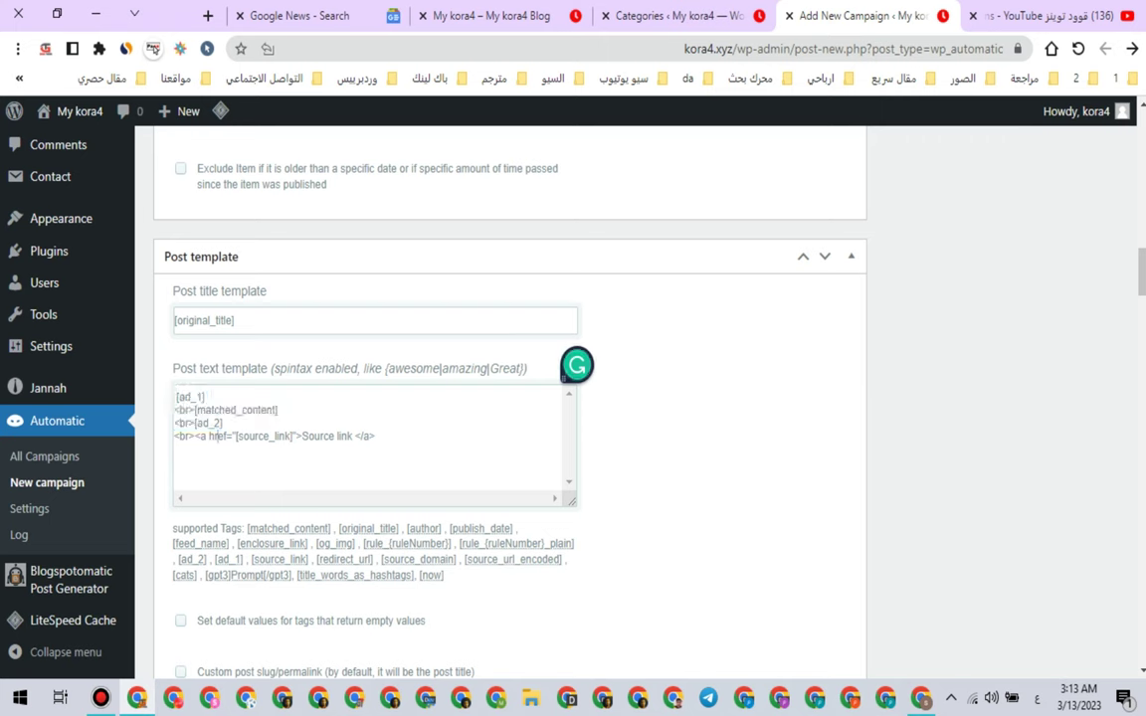
triple_click(211, 436)
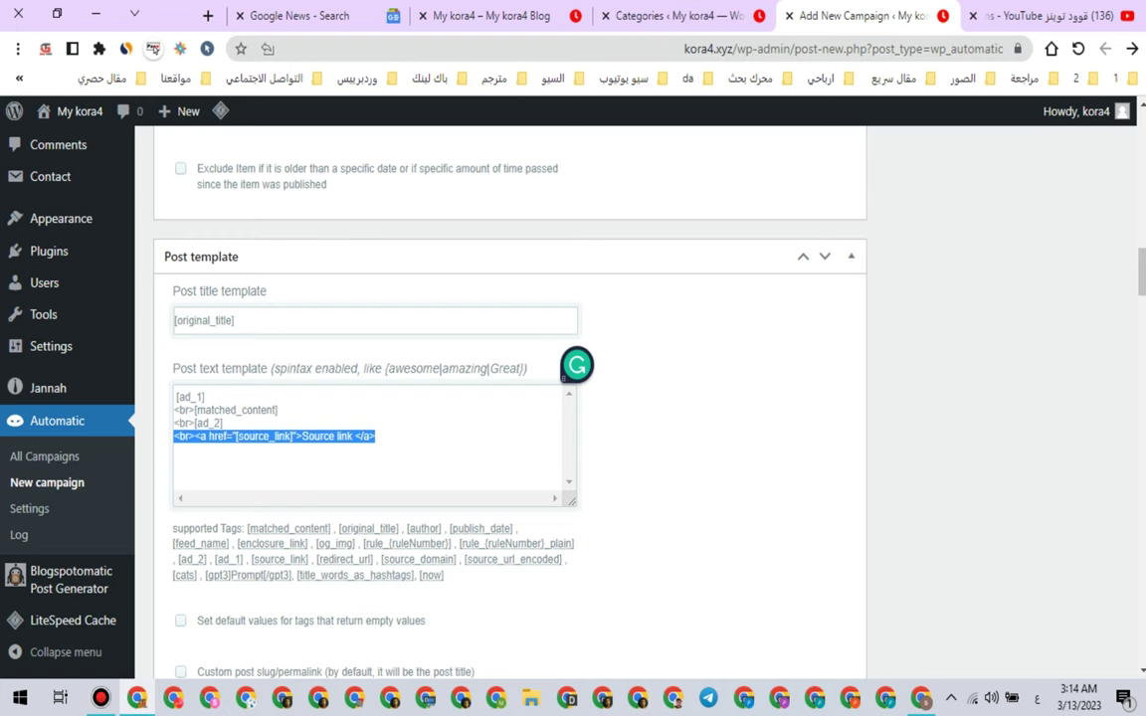
left_click(224, 424)
left_click_drag(223, 422, 164, 357)
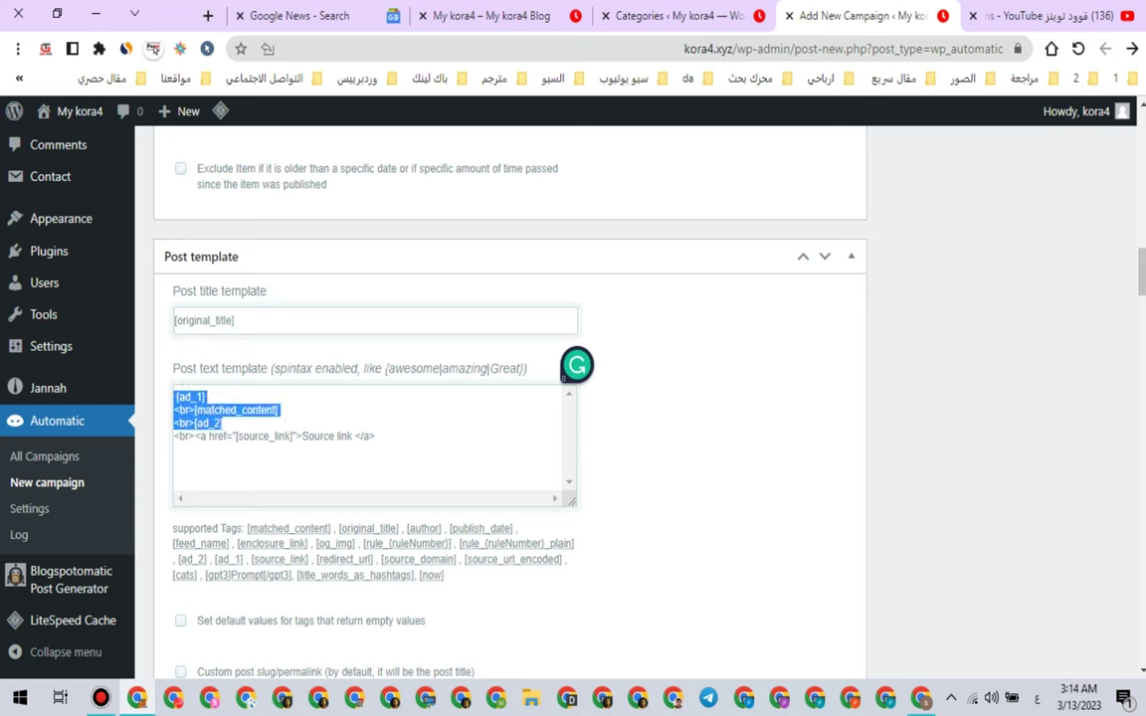
key("Return")
key("Return")
key("Return")
key("Return")
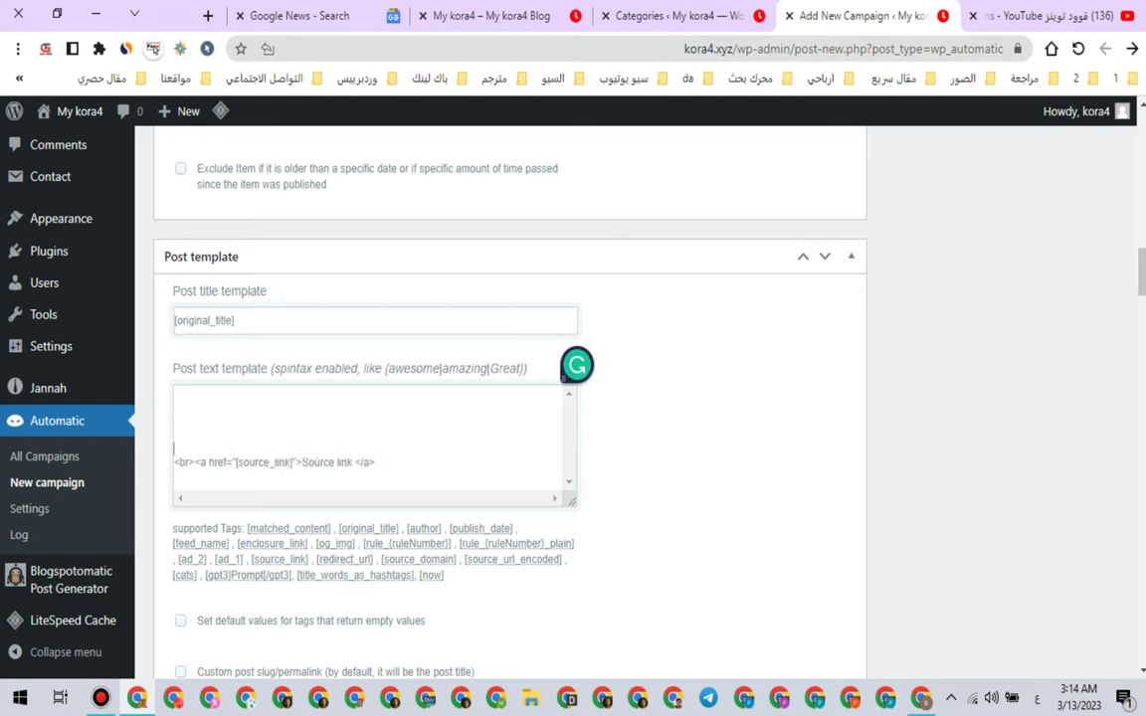
Step: Paste the copied template block with the VR And AR image and [matched_content] above the source link line
left_click(175, 410)
right_click(214, 405)
left_click(214, 422)
right_click(214, 395)
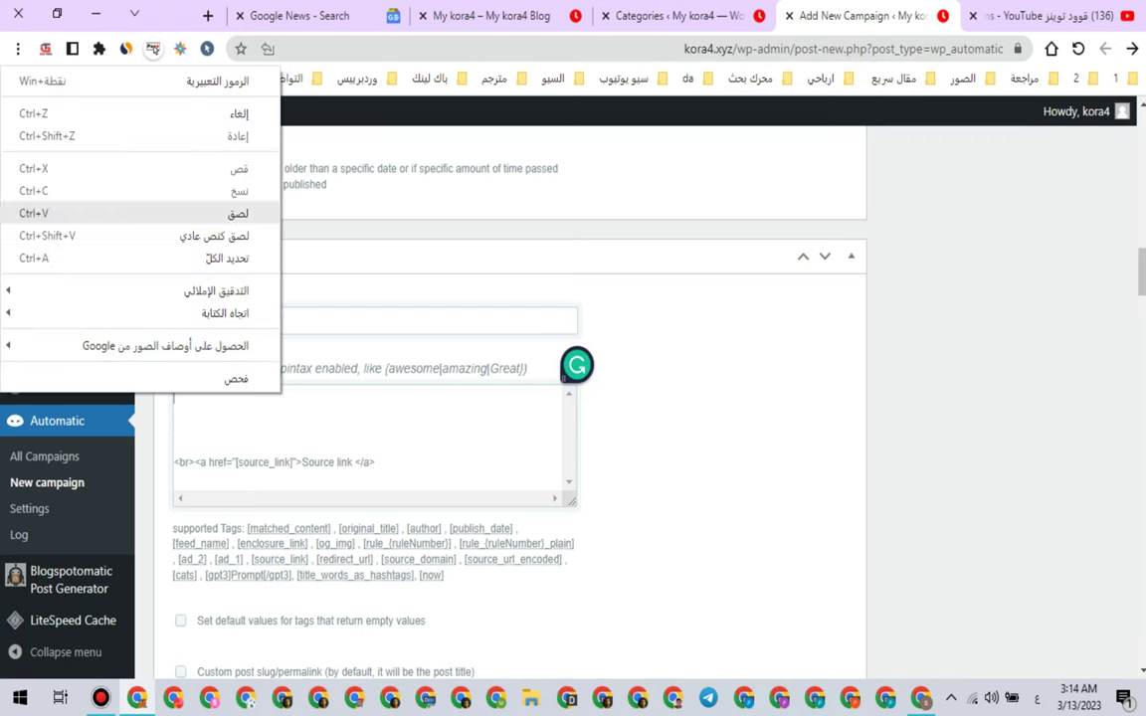
left_click(225, 214)
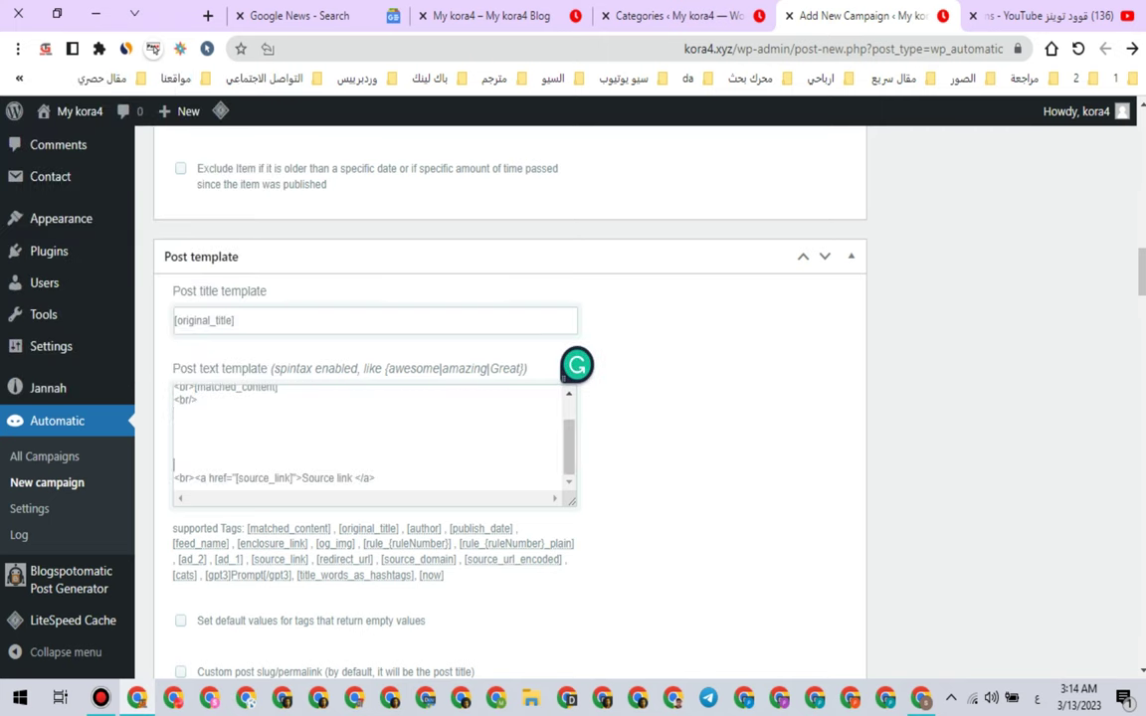
Step: Remove the blank lines between the pasted block and the source link in the post text template
key("BackSpace")
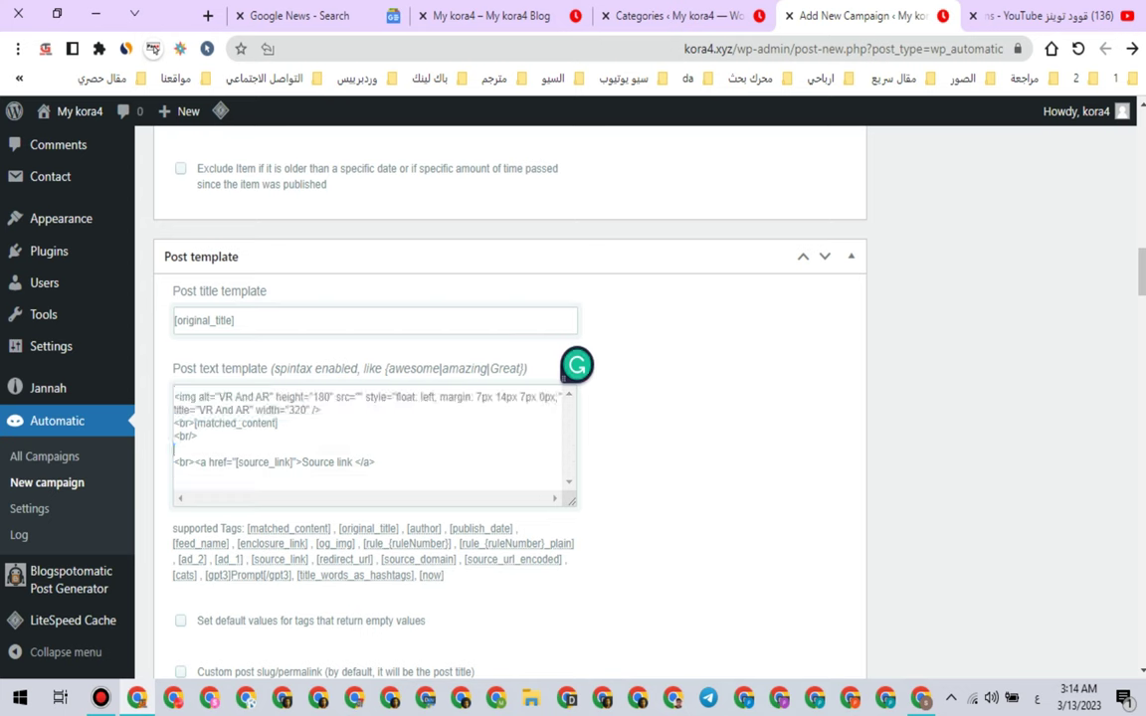
left_click_drag(195, 424, 173, 424)
right_click(185, 423)
left_click(139, 148)
left_click(182, 462)
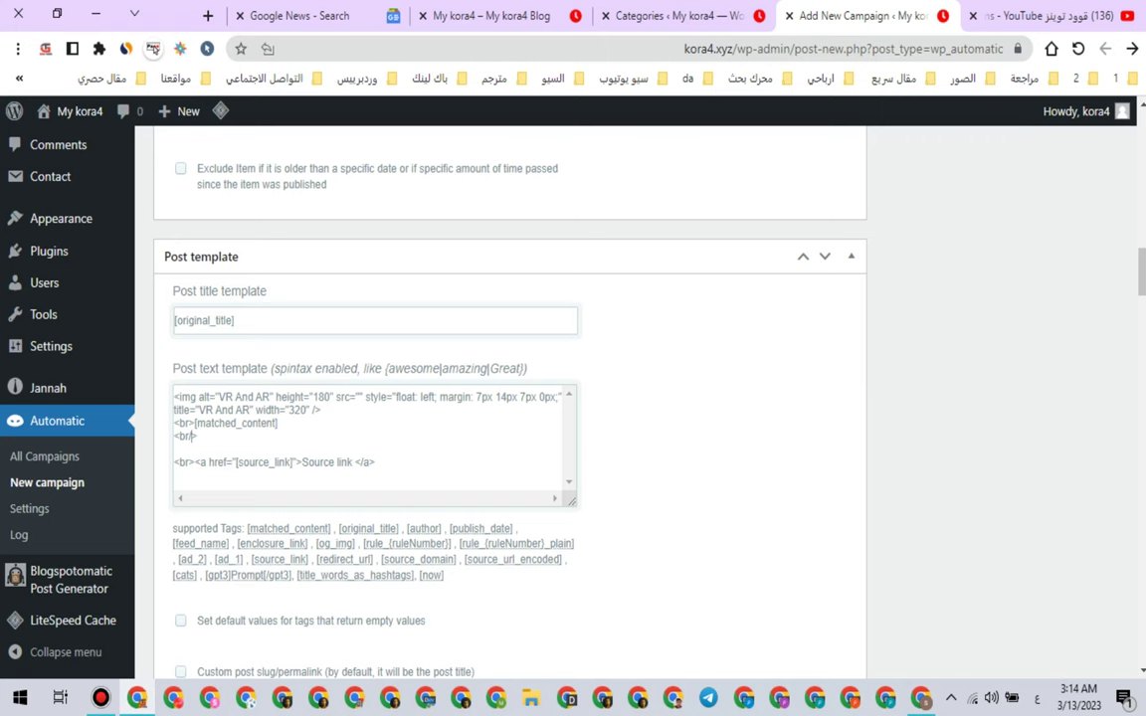
key("BackSpace")
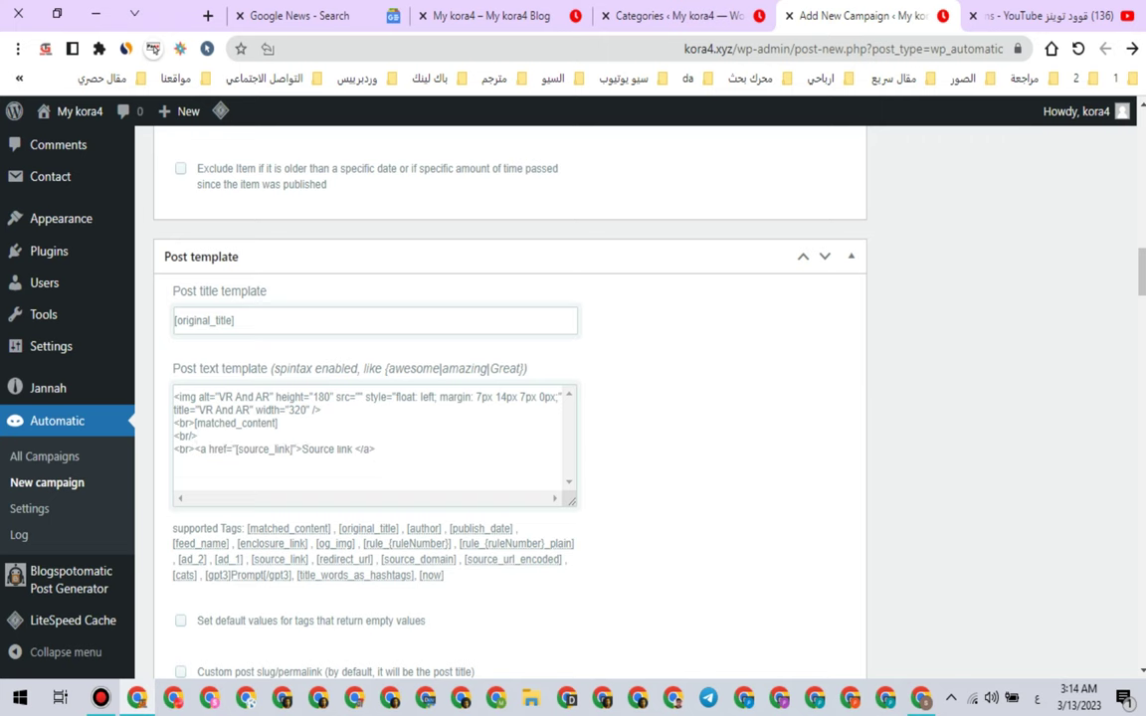
left_click_drag(378, 451, 175, 396)
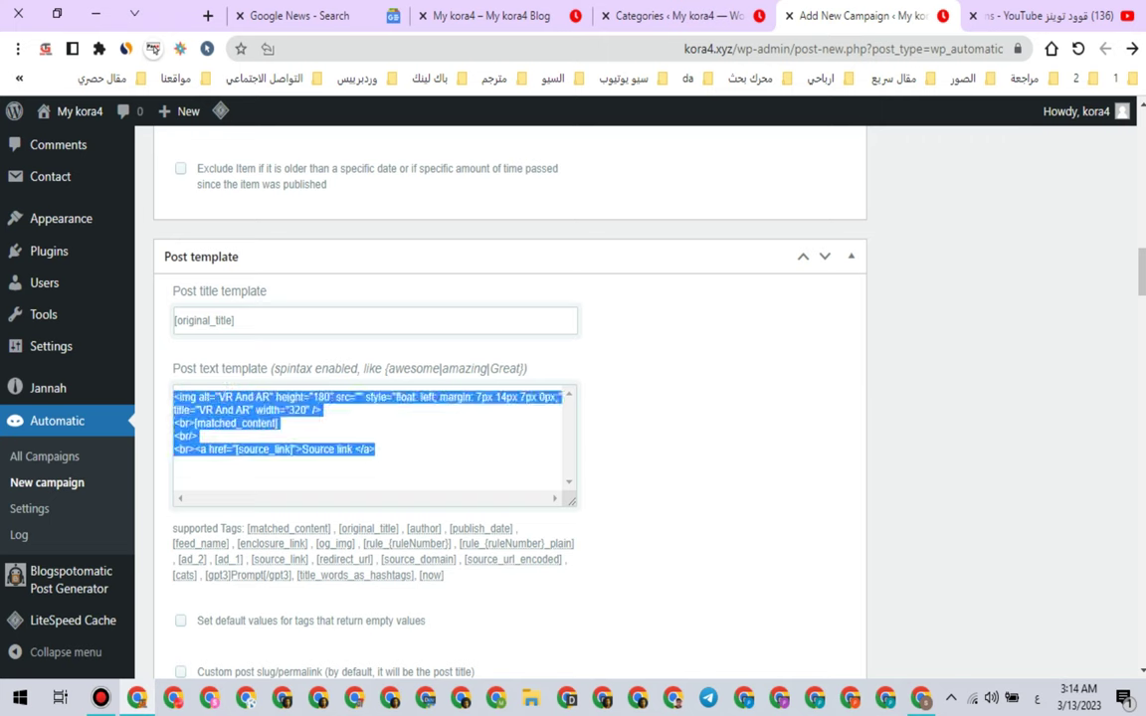
left_click(253, 409)
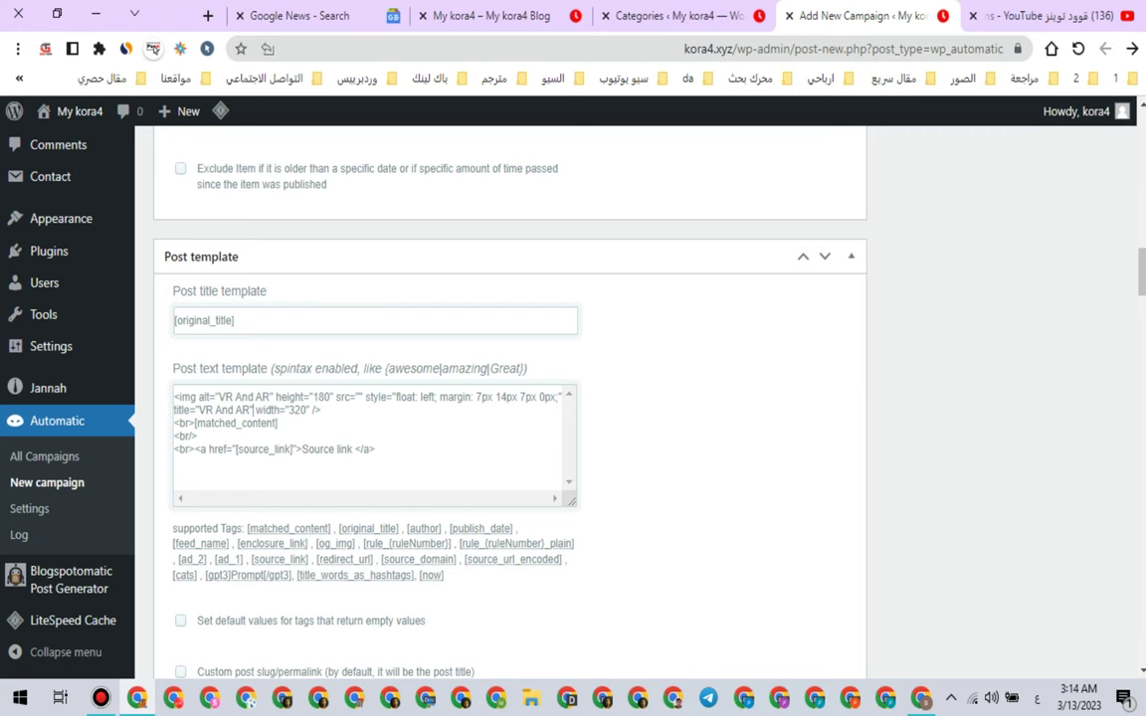
Step: Copy the campaign's title, Digital Signal Processing
scroll(509, 398, "up", 20)
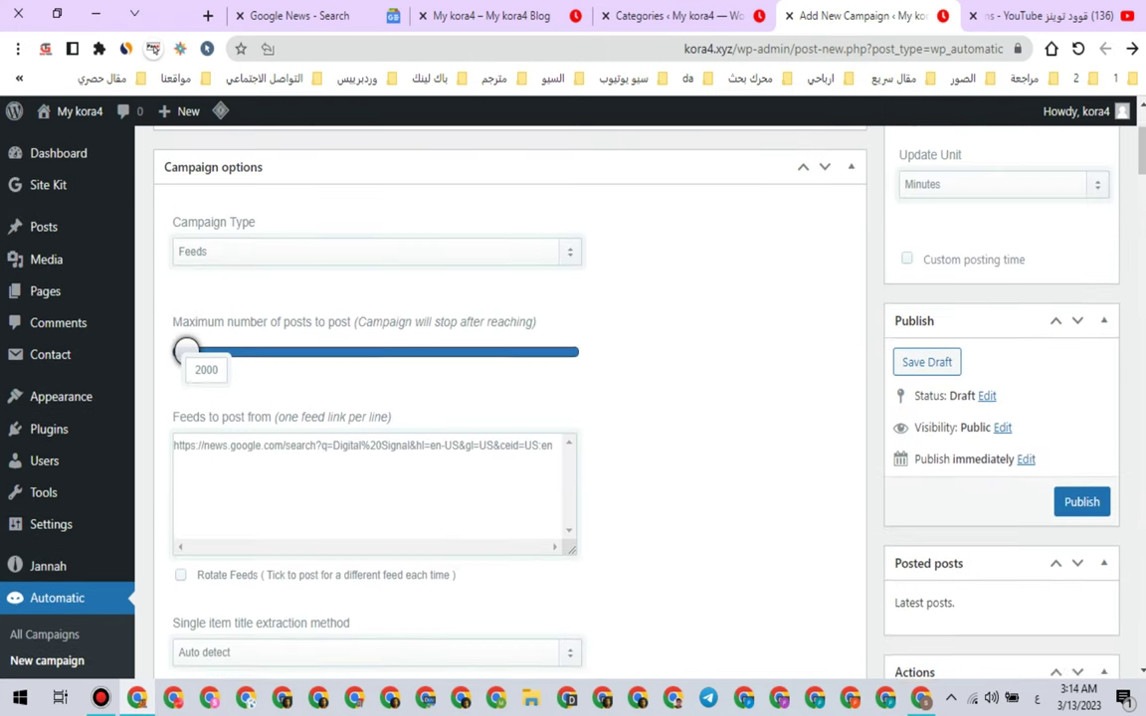
scroll(509, 398, "down", 2)
scroll(509, 398, "up", 2)
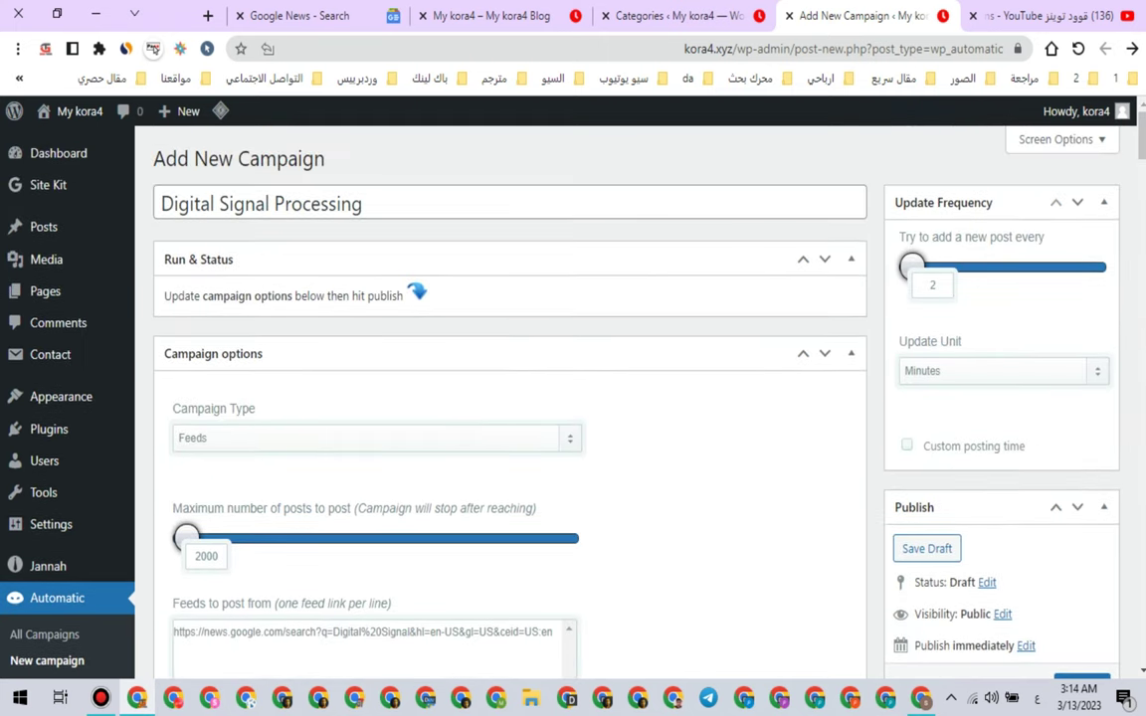
triple_click(259, 203)
right_click(311, 204)
left_click(276, 272)
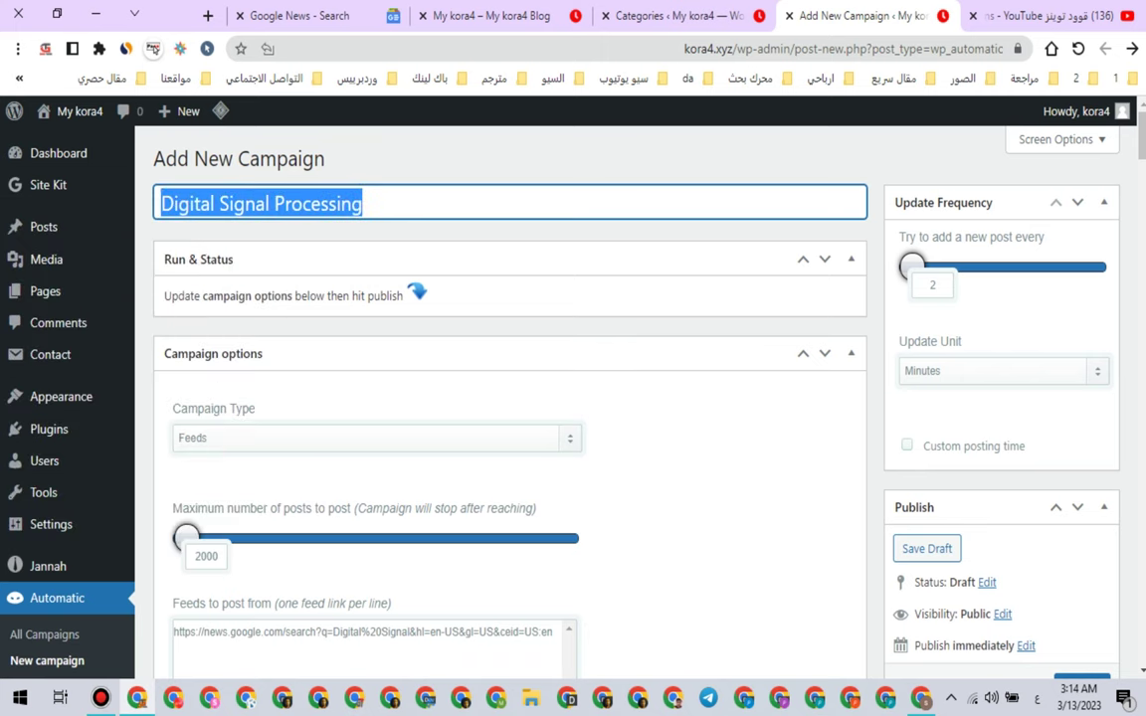
Step: Replace VR And AR with Digital Signal Processing in the template image's alt and title attributes
scroll(509, 397, "down", 20)
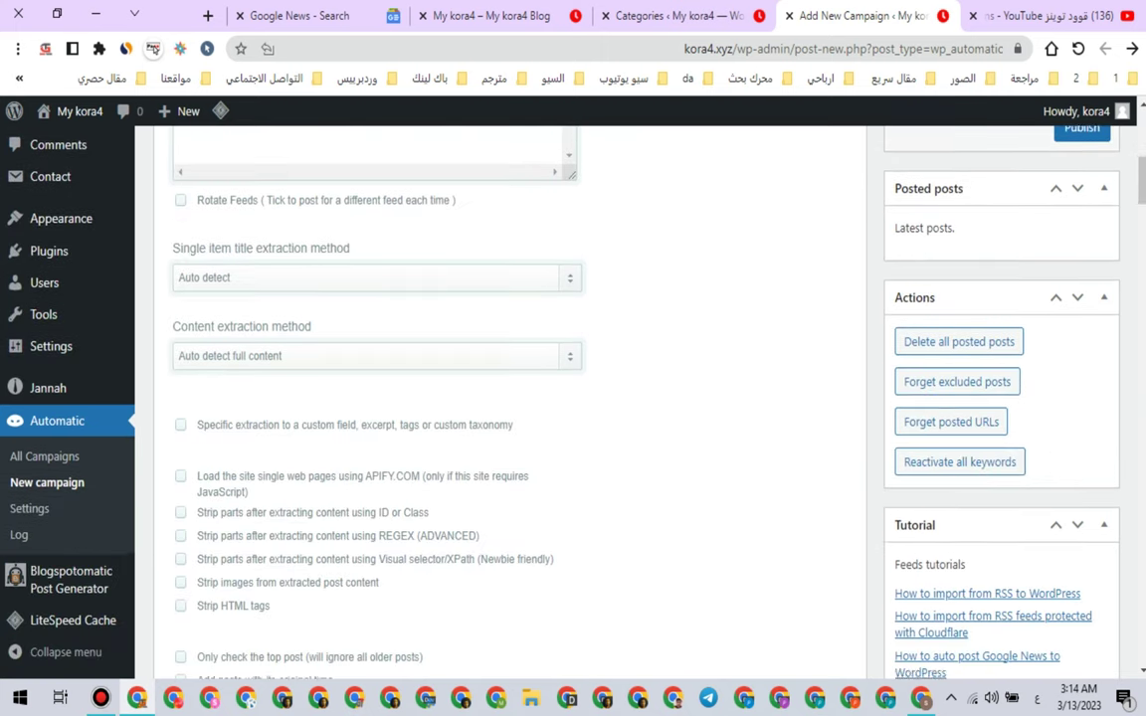
scroll(510, 398, "down", 2)
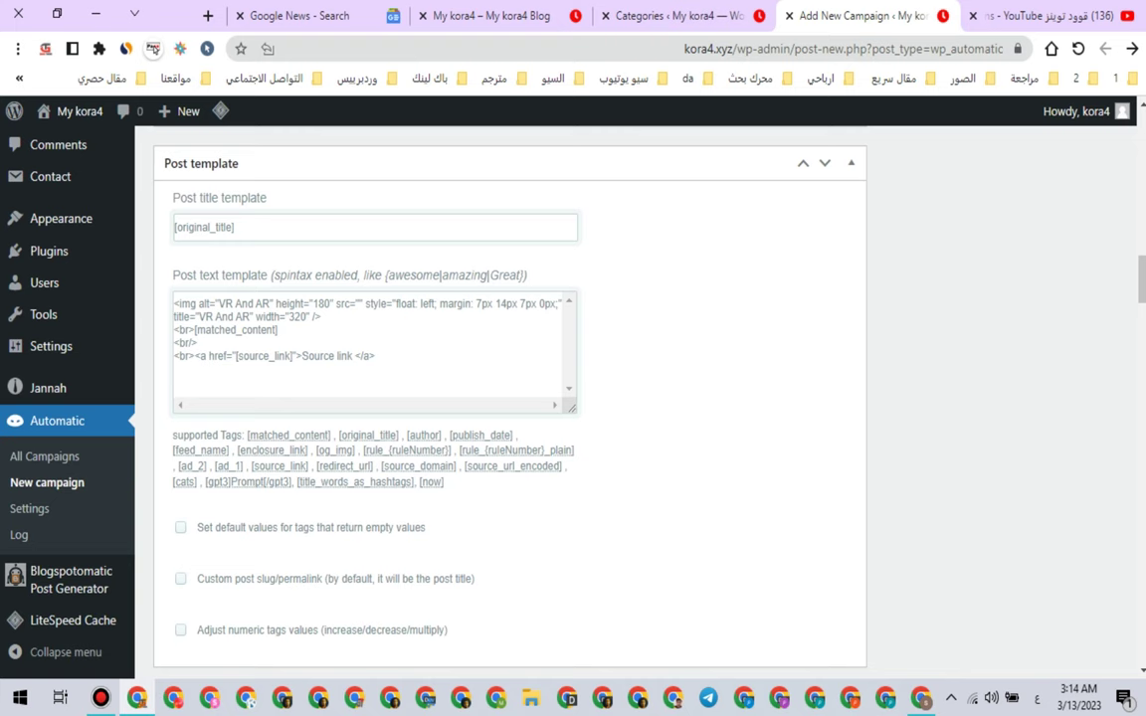
left_click_drag(219, 303, 272, 304)
right_click(269, 304)
left_click(239, 398)
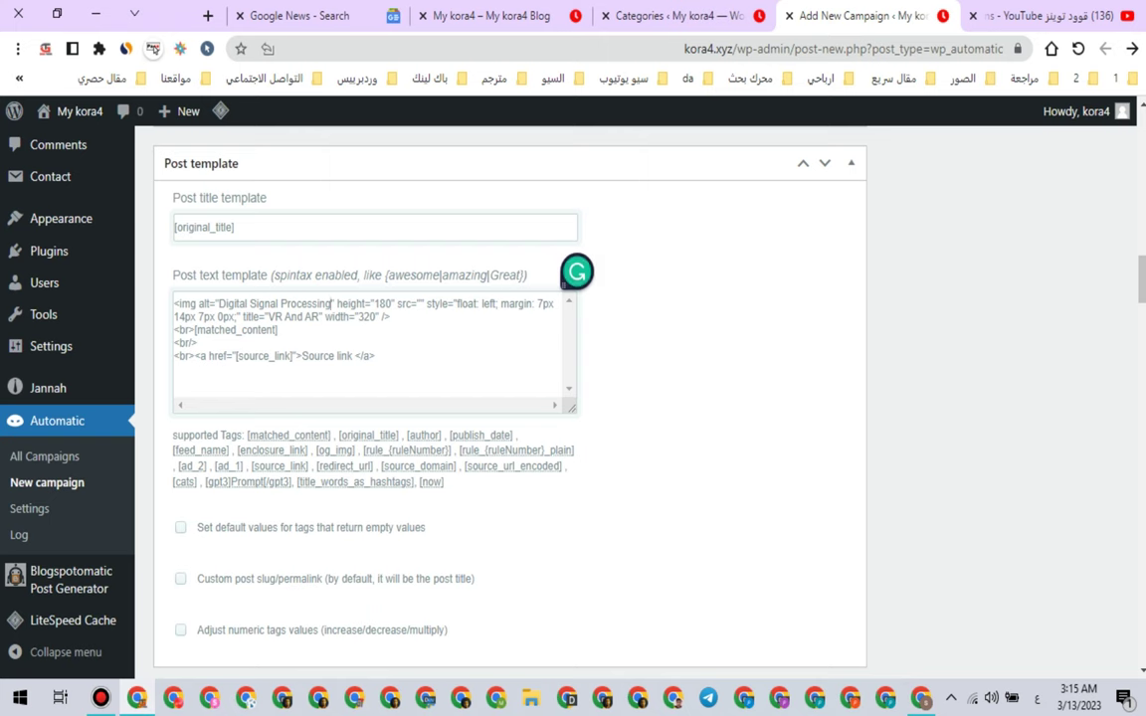
left_click_drag(267, 316, 320, 316)
right_click(299, 316)
left_click(238, 407)
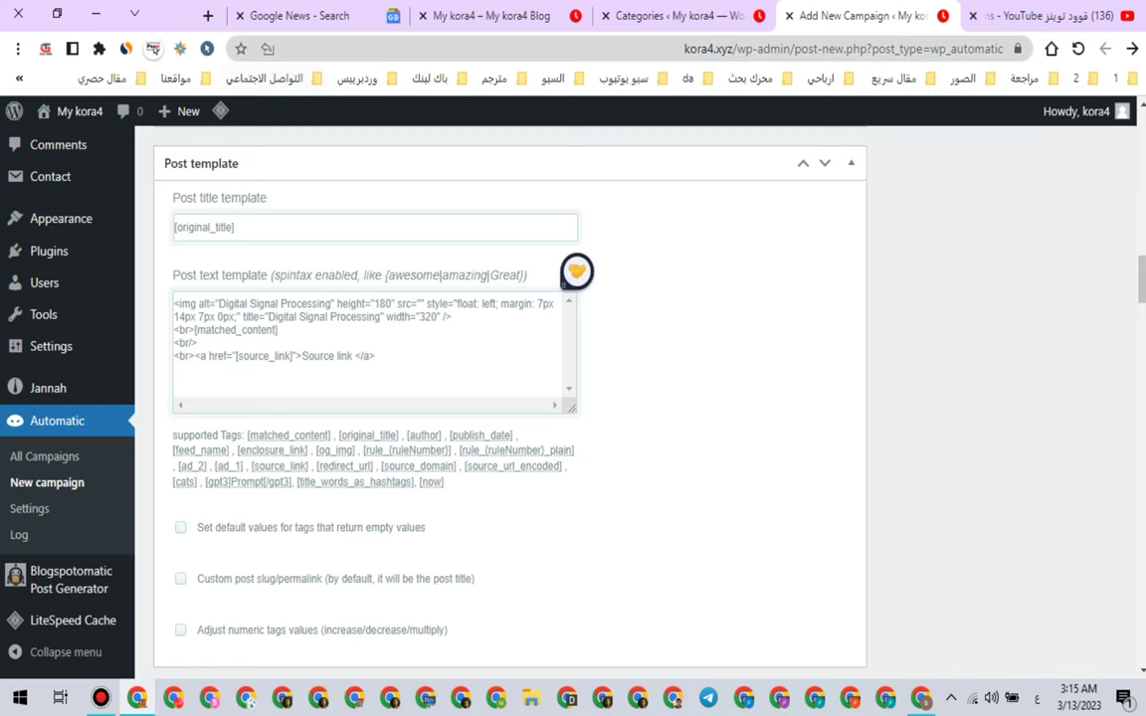
Step: Search the web for pixel from the Google News page's tab and open the Pexels free stock photo site
left_click(298, 16)
left_click(597, 48)
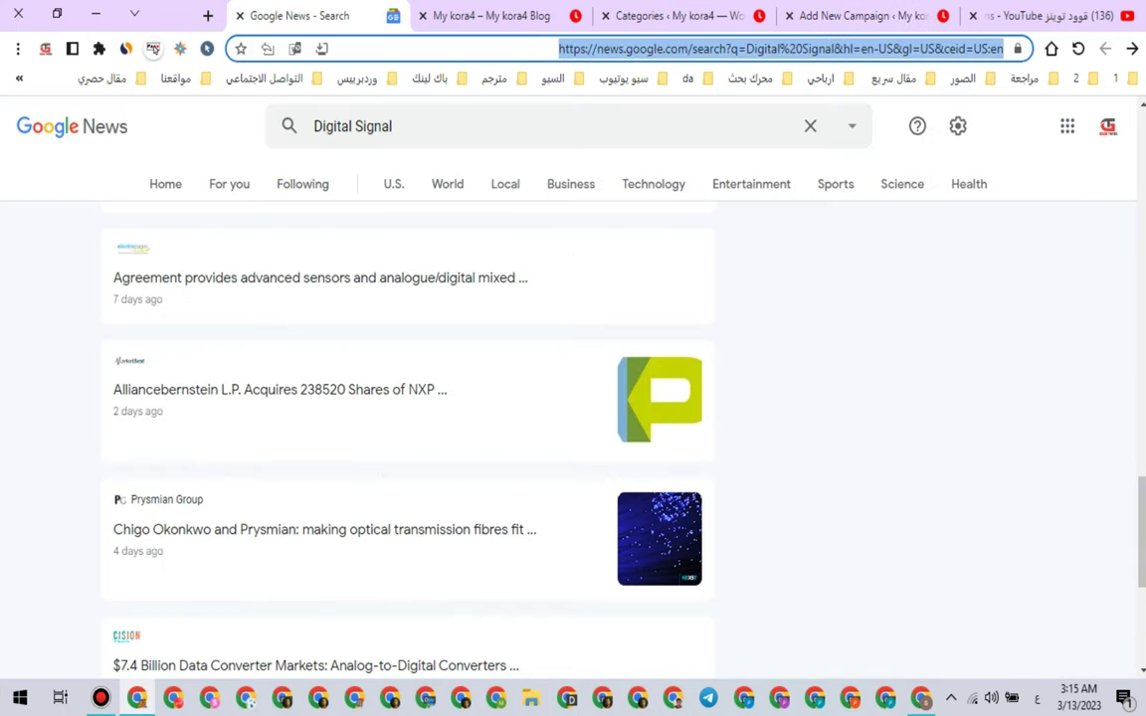
type("حهء")
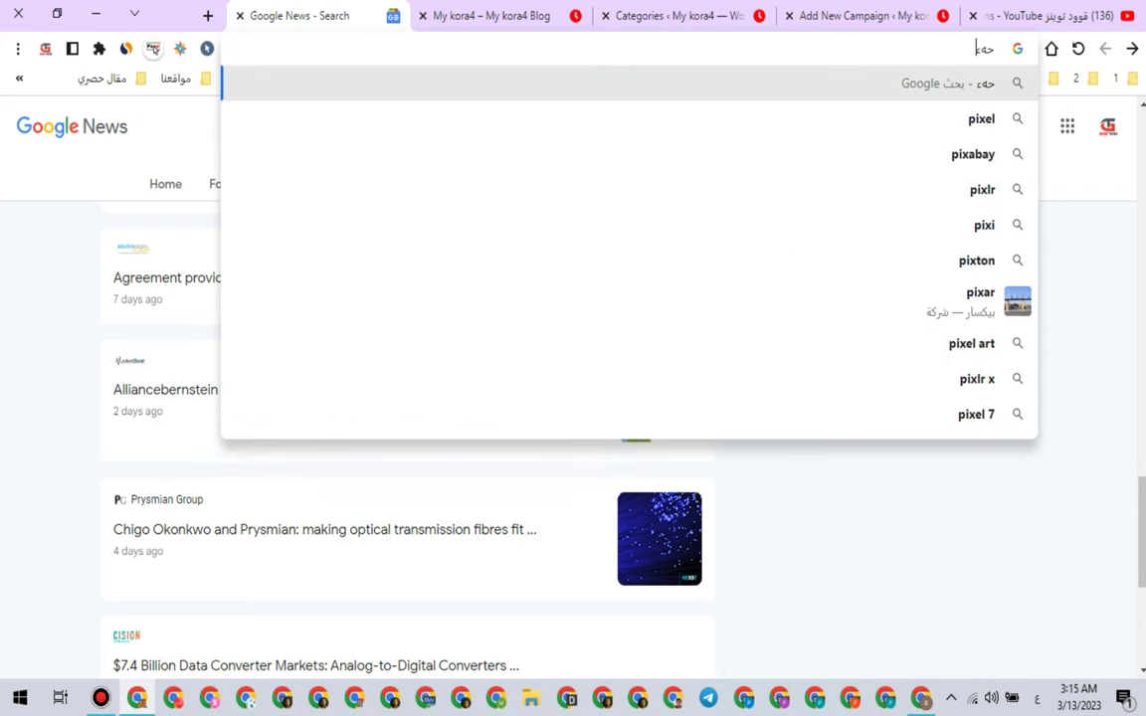
key("Down")
key("Return")
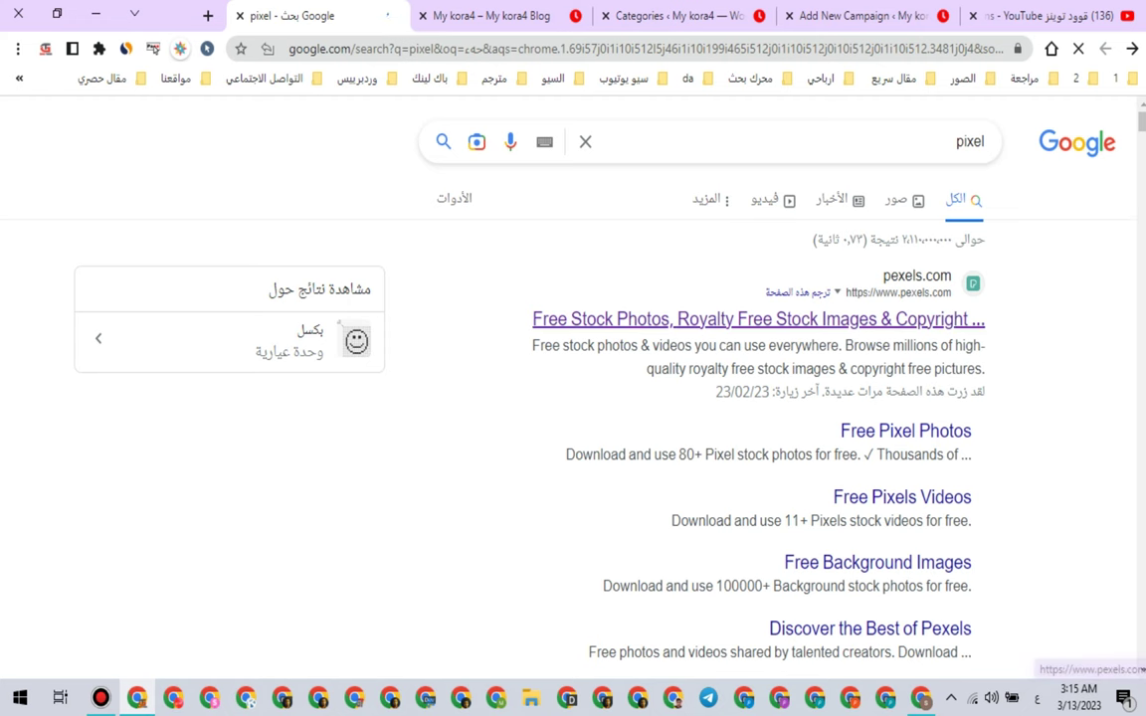
left_click(697, 320)
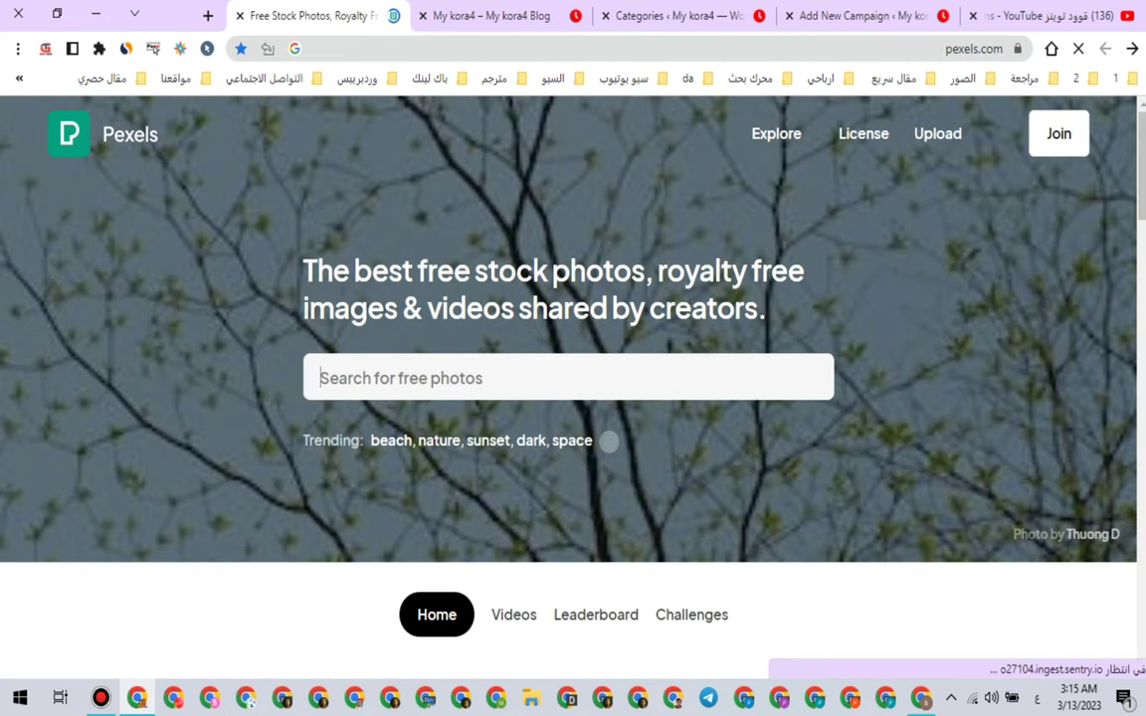
Step: Search Pexels for Digital Signal, pasting the copied campaign title, removing the word Processing and dismissing the Google sign-in prompt
right_click(360, 378)
left_click(318, 204)
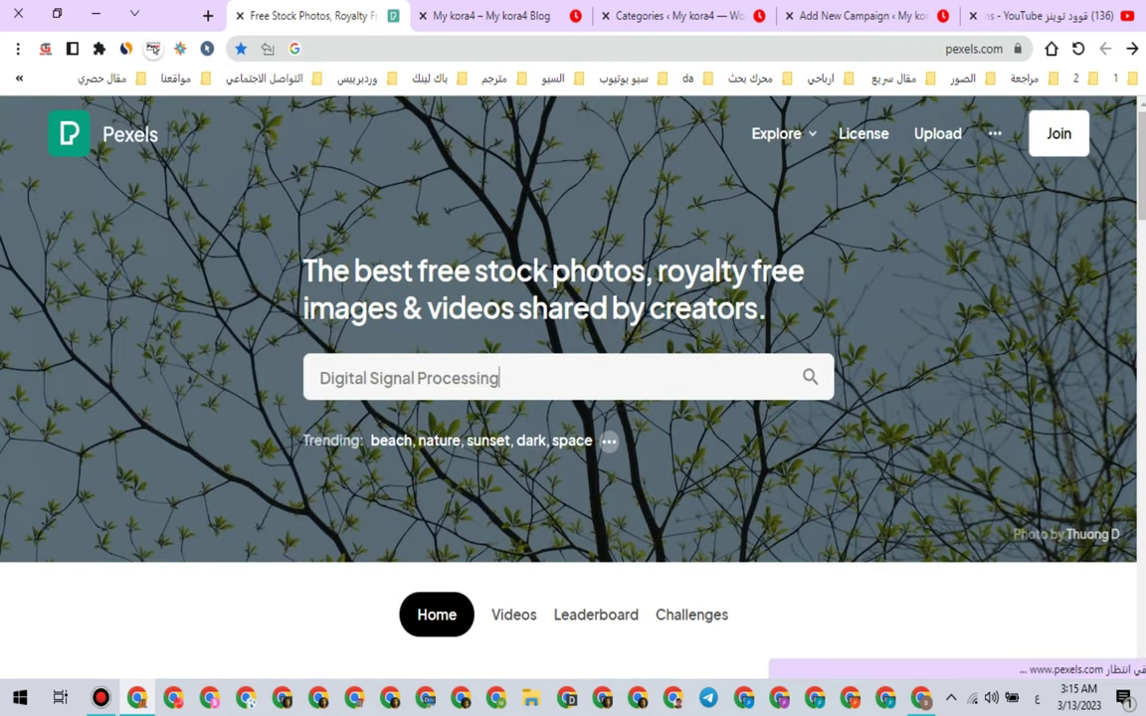
key("ctrl+Left")
key("shift+End")
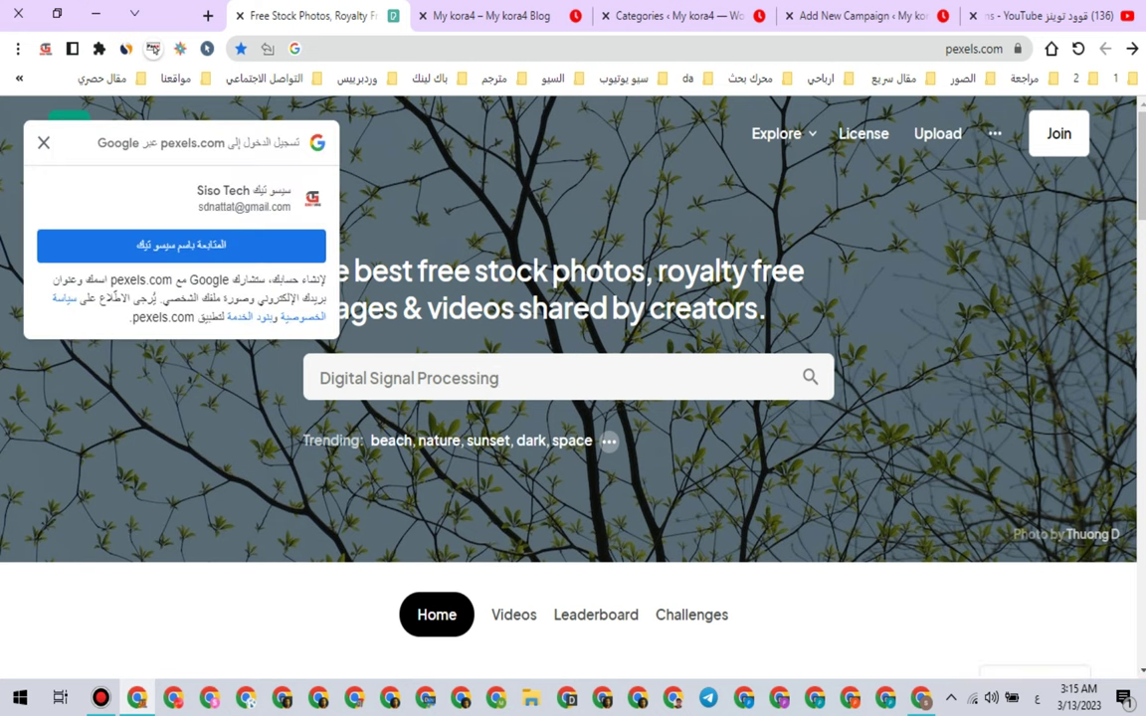
left_click(44, 143)
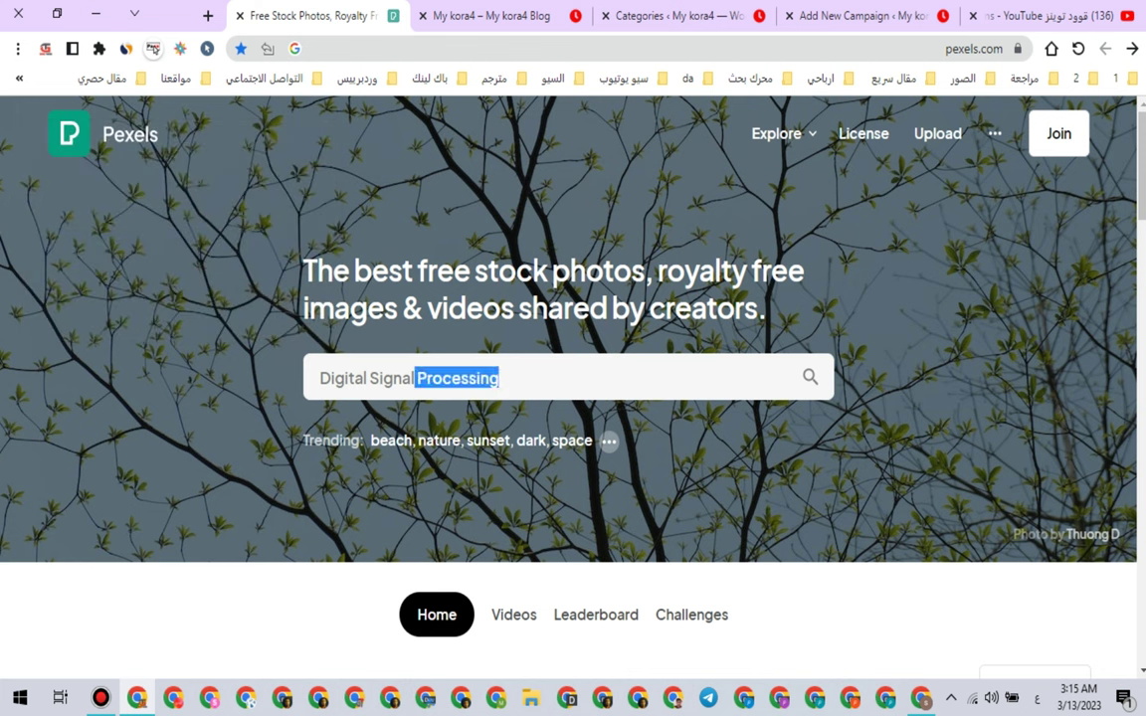
left_click(415, 378)
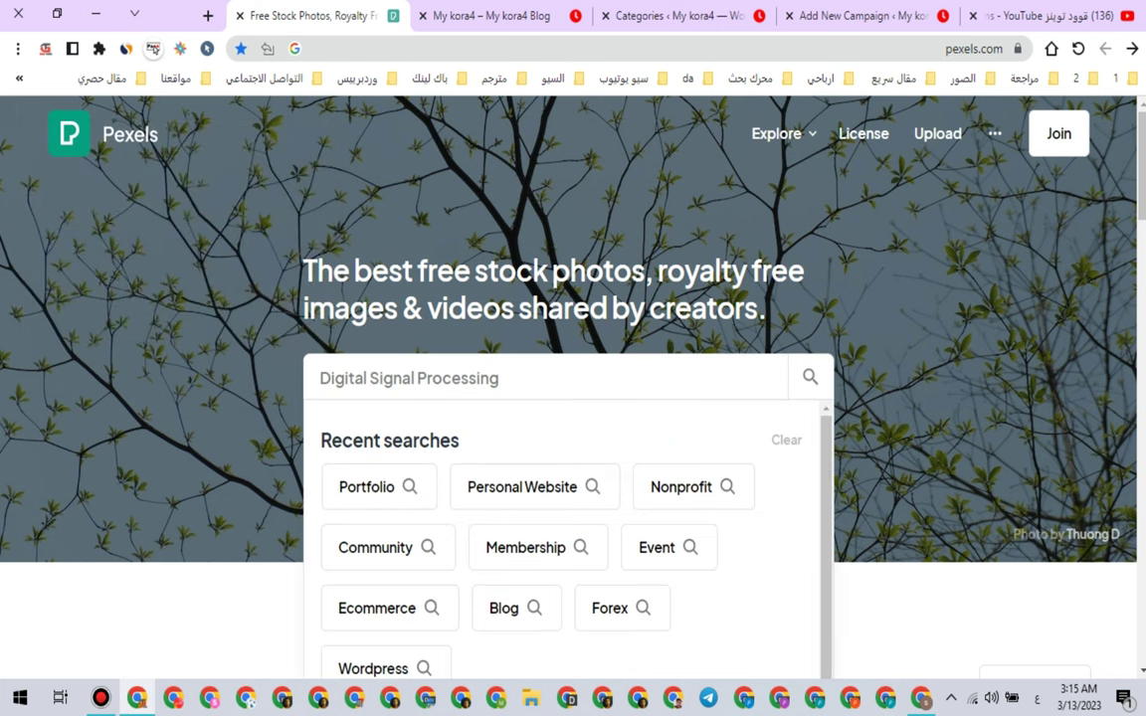
key("shift+End")
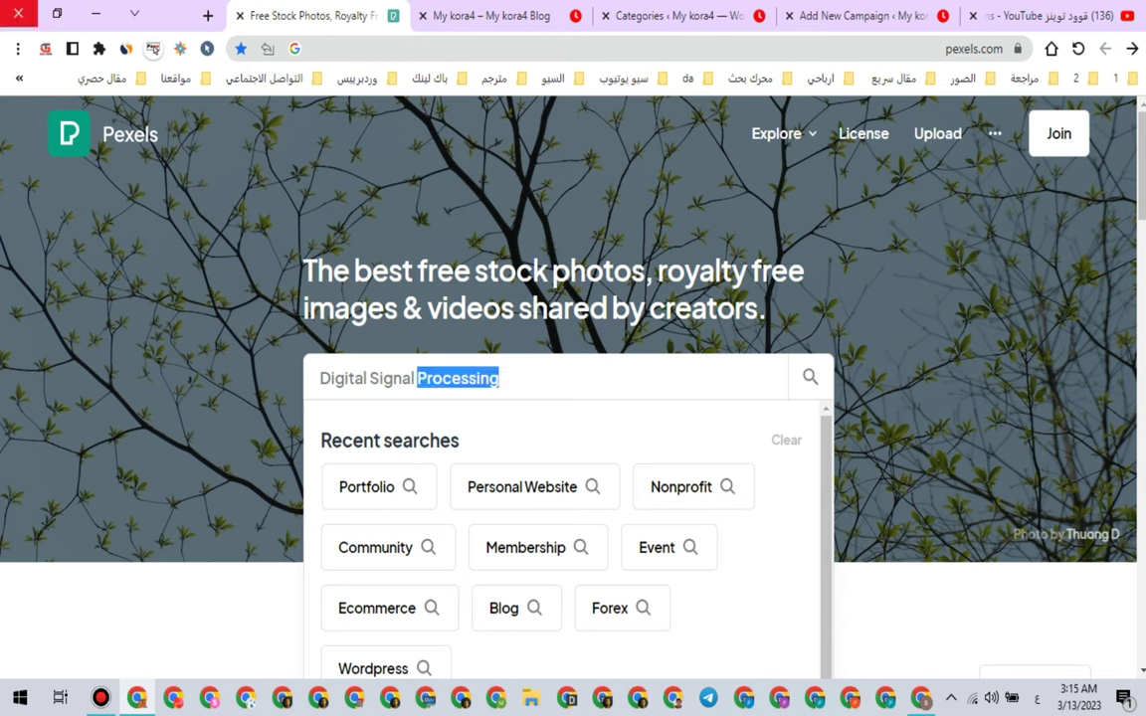
key("BackSpace")
key("BackSpace")
key("Return")
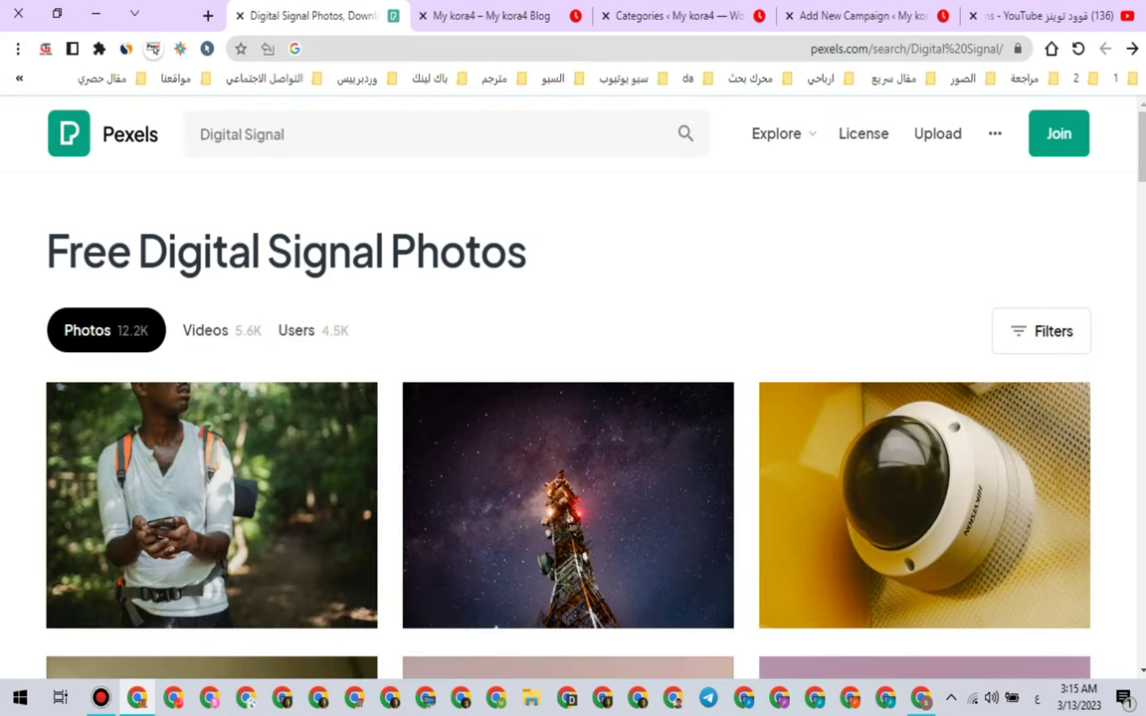
Step: Browse the Digital Signal photo results and open the photo of a woman writing on a tablet while using a laptop
scroll(567, 418, "down", 3)
scroll(567, 328, "up", 3)
scroll(567, 328, "down", 6)
scroll(568, 328, "down", 4)
scroll(567, 328, "up", 2)
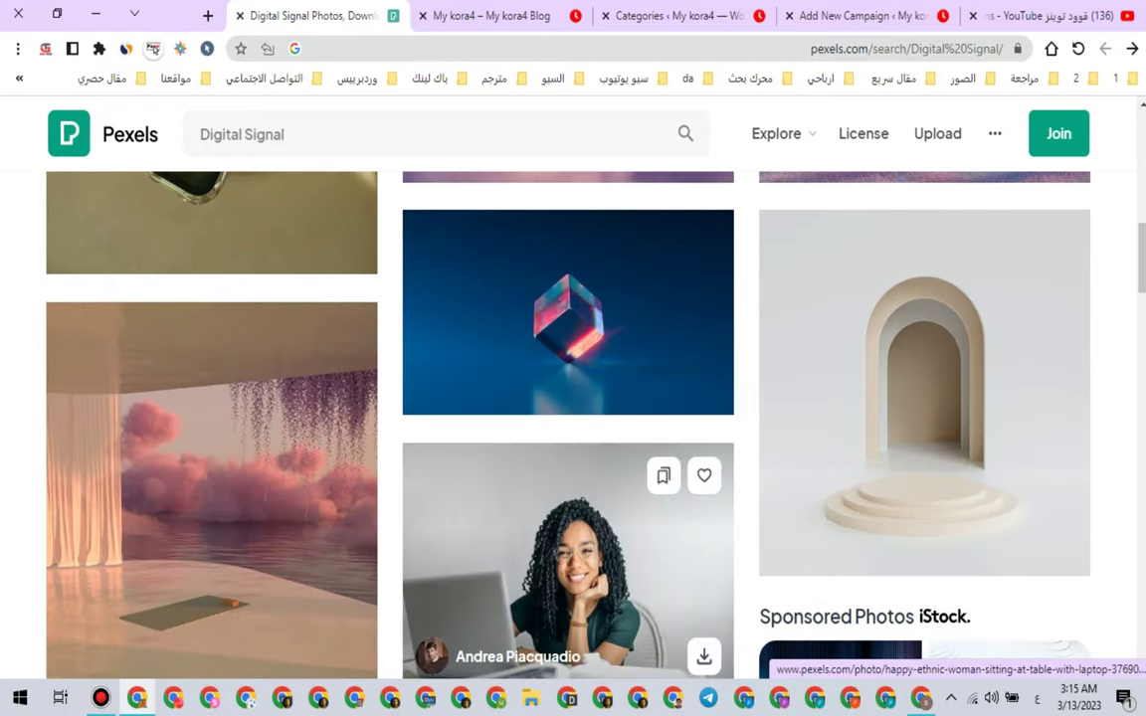
scroll(567, 418, "down", 9)
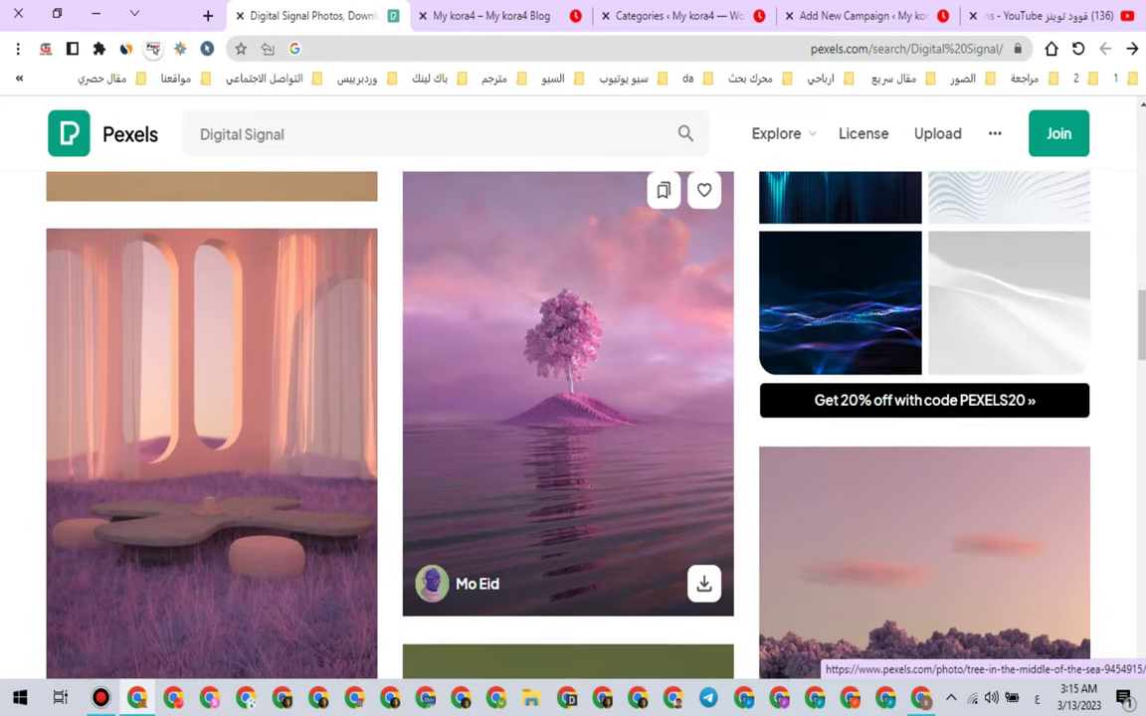
scroll(567, 417, "down", 8)
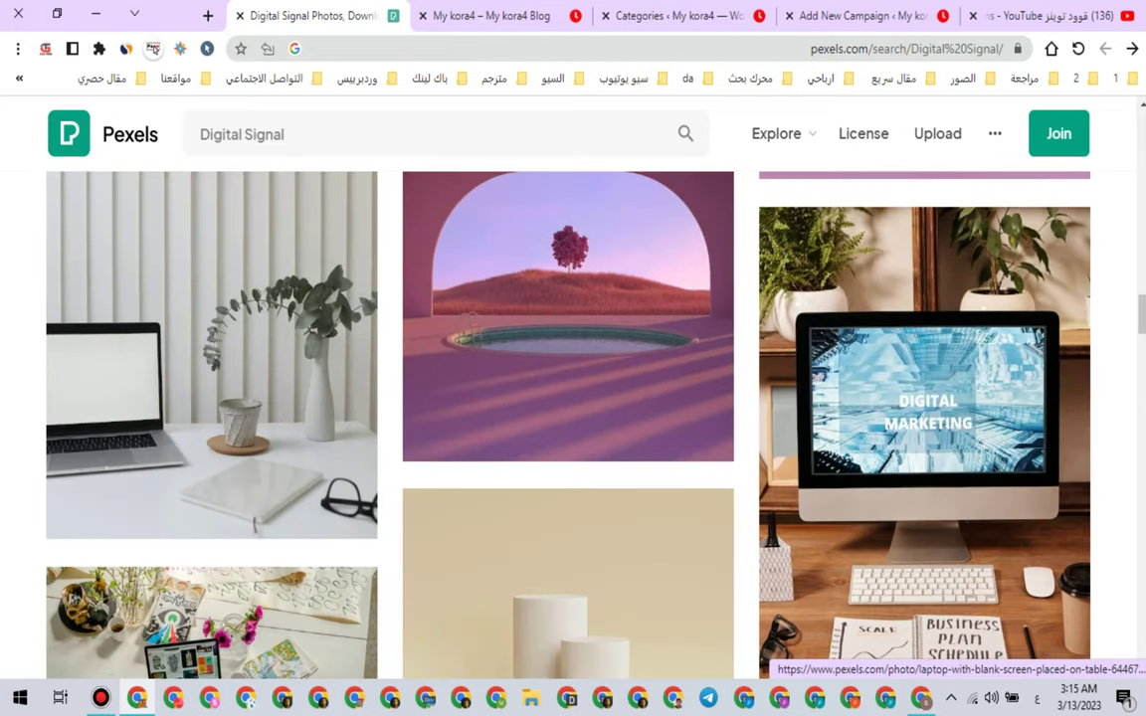
scroll(567, 417, "down", 4)
scroll(567, 418, "up", 2)
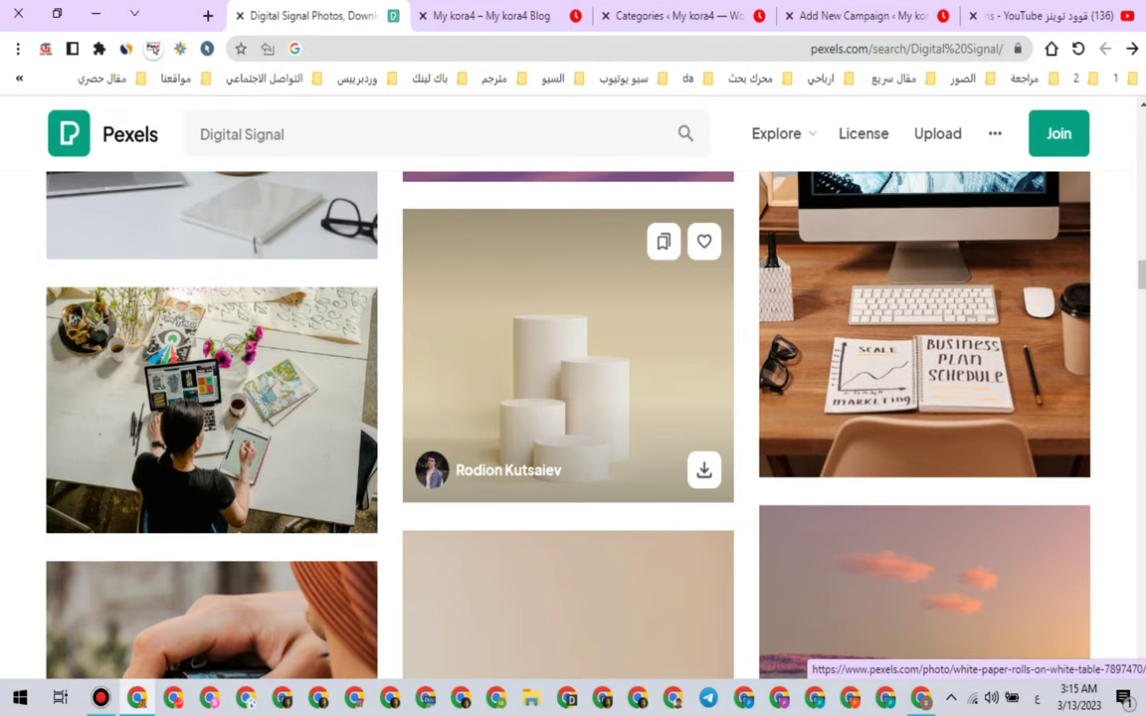
left_click(210, 408)
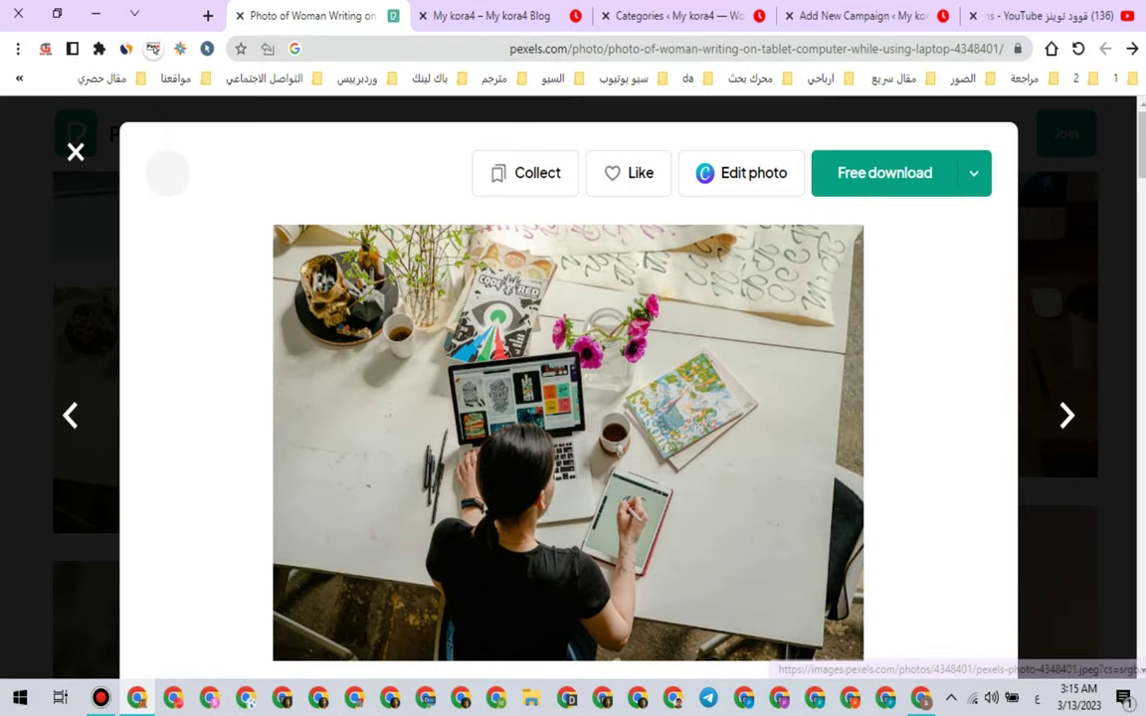
Step: Download the opened photo in the Large 1920×1285 size
left_click(974, 175)
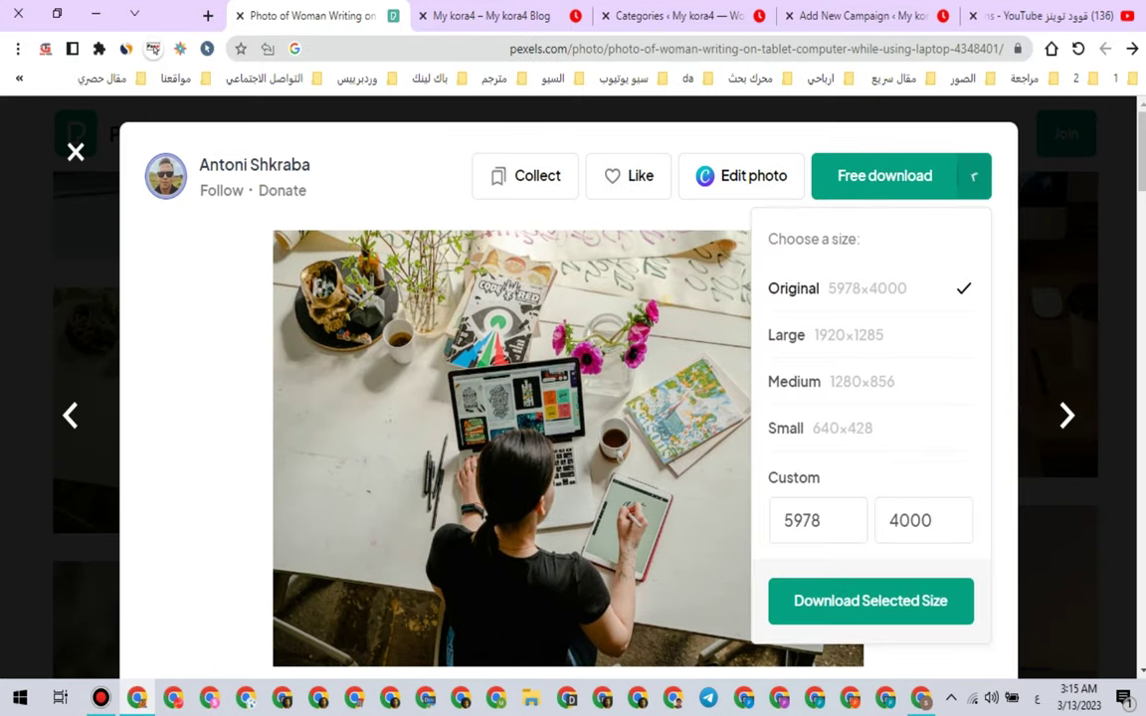
left_click(796, 335)
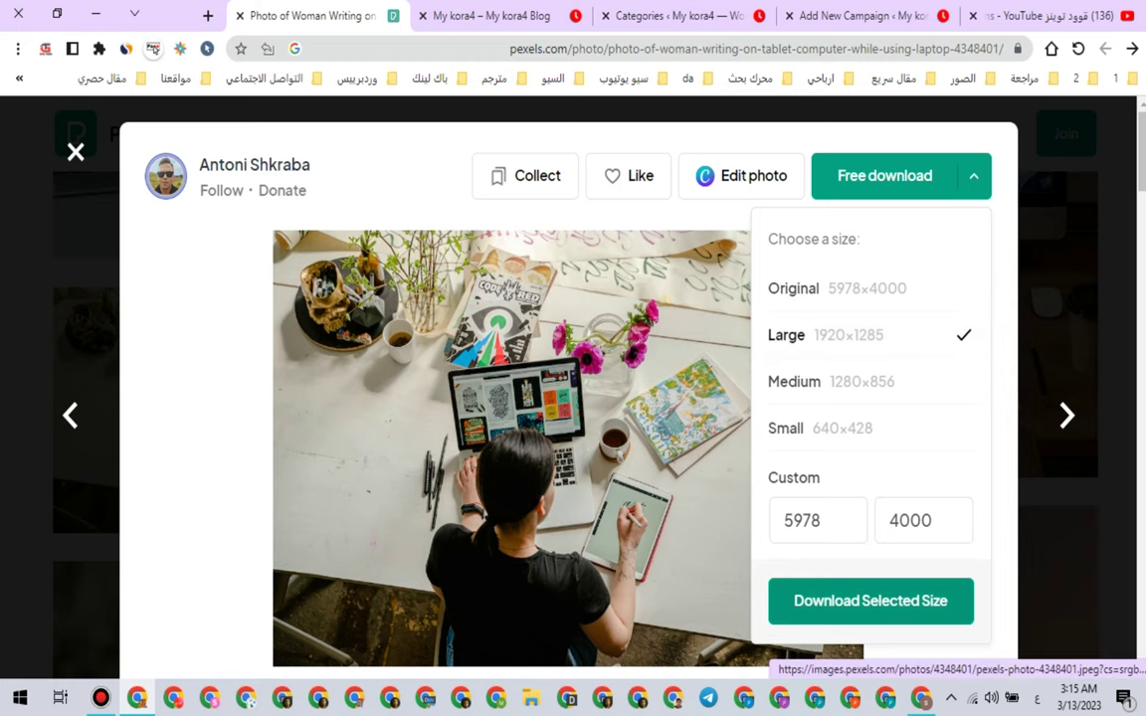
left_click(870, 601)
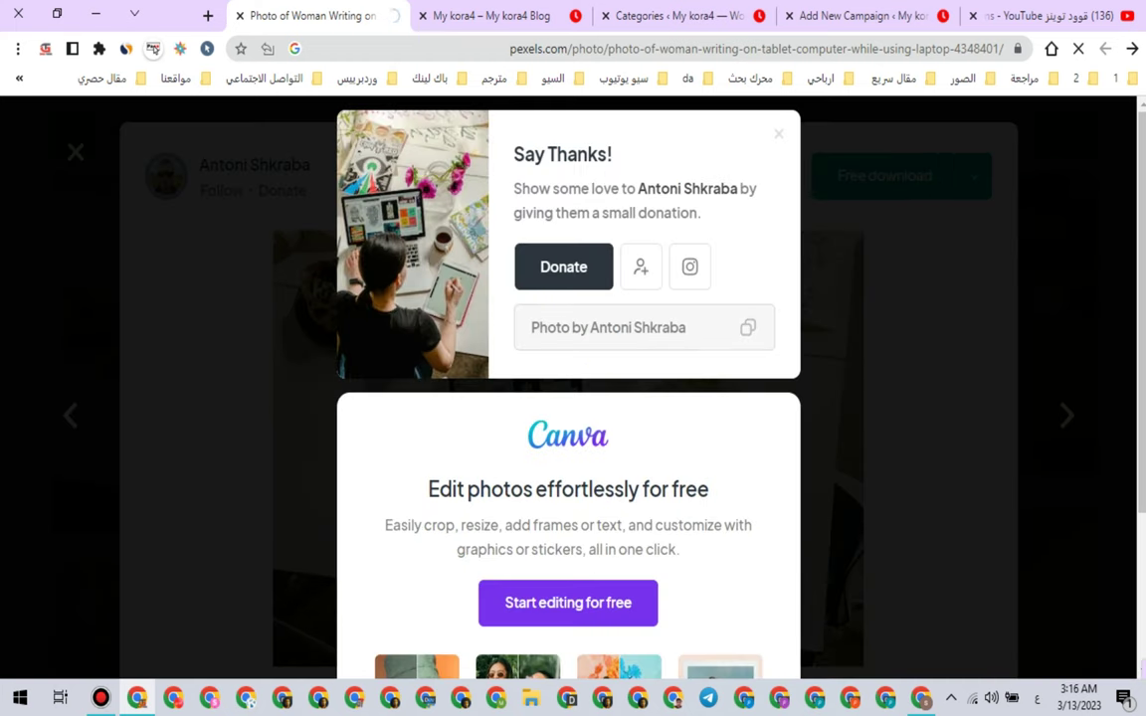
Step: Open the bookmarked قوود توينز Blogger dashboard in a new browser tab and dismiss the downloads bar
left_click(862, 16)
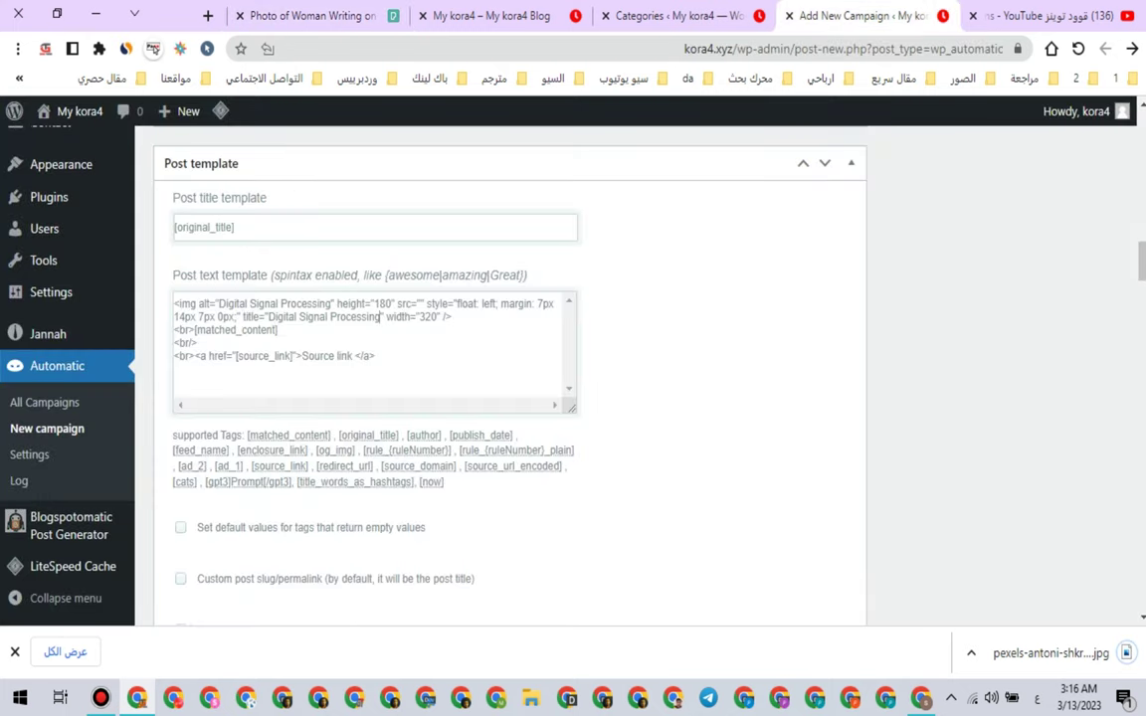
left_click(208, 16)
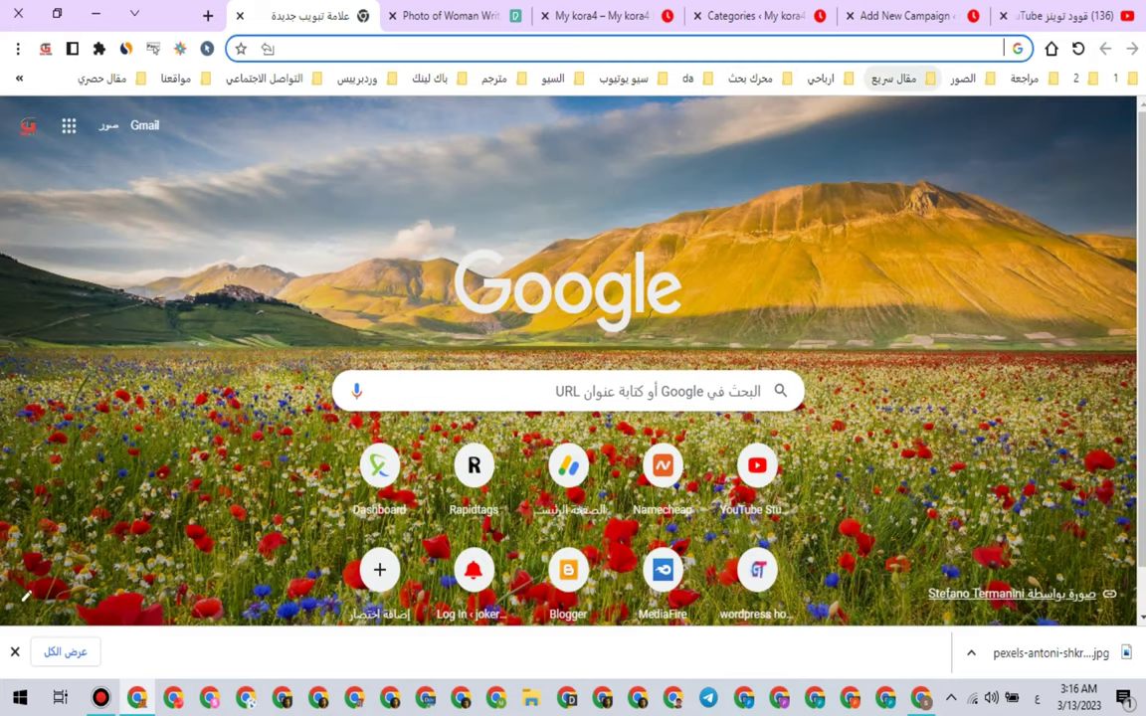
left_click(828, 79)
left_click(828, 79)
left_click(1029, 79)
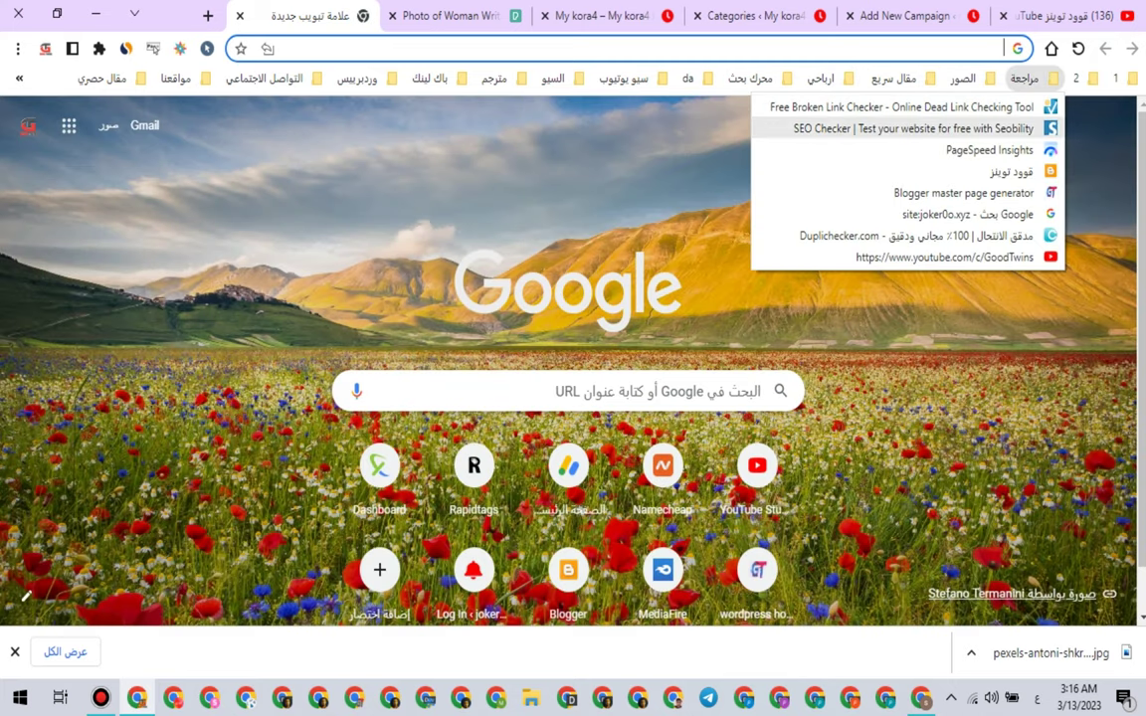
left_click(979, 170)
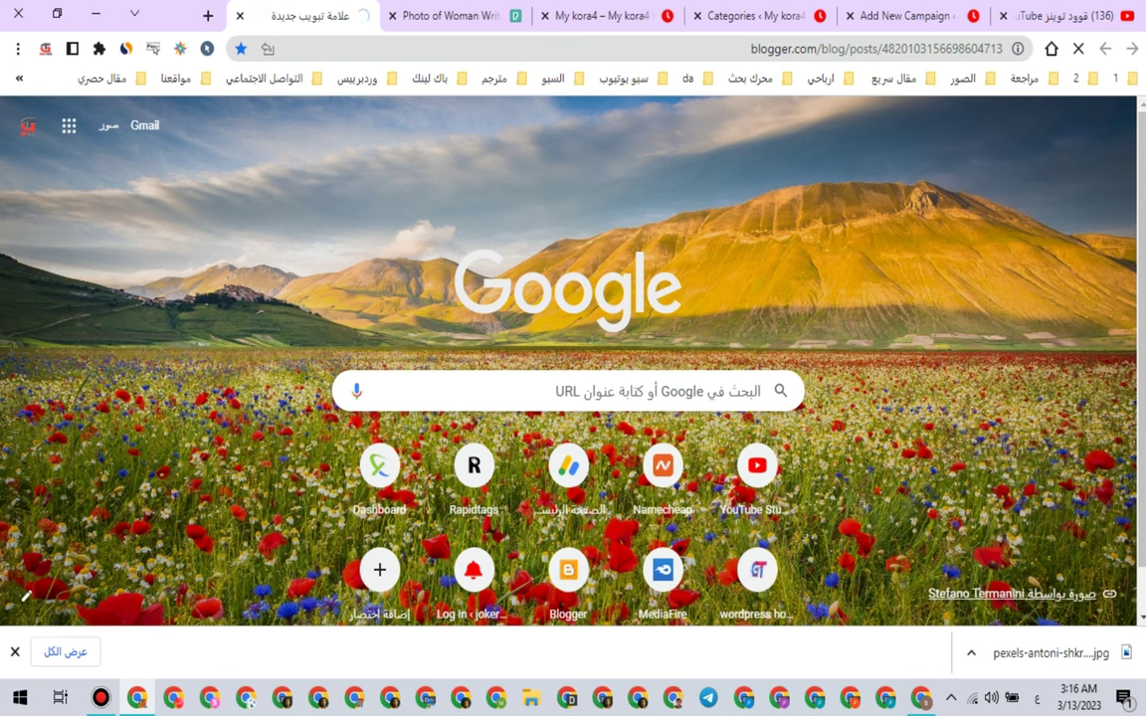
left_click(15, 653)
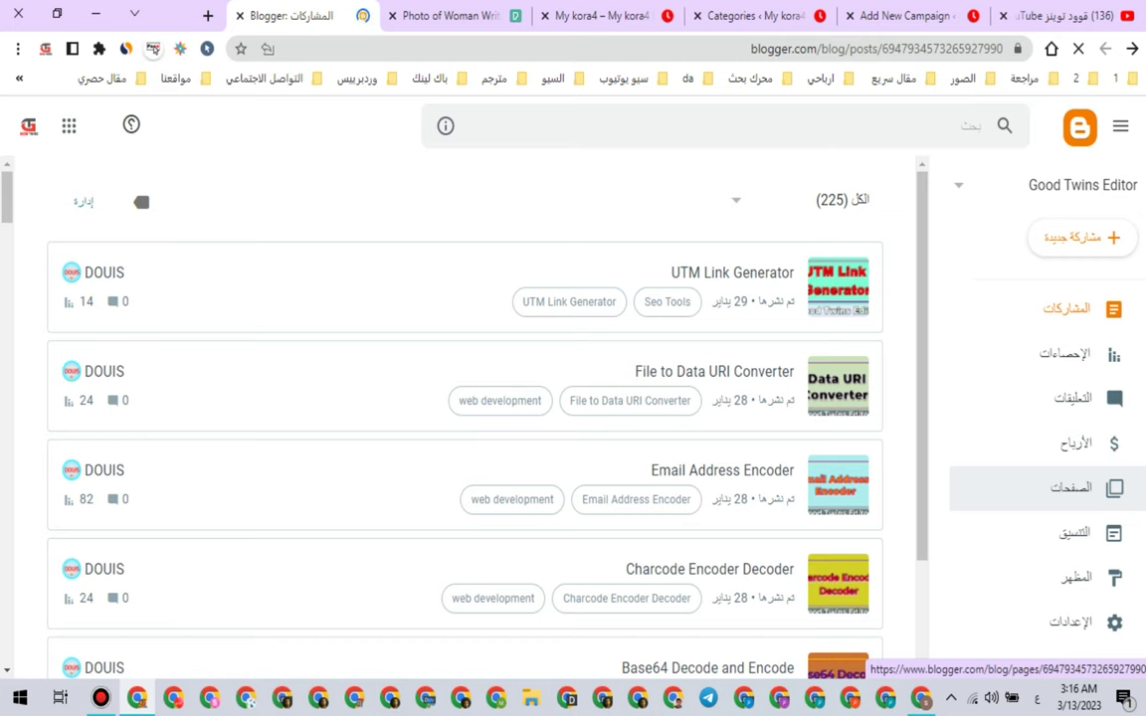
Step: Open the untitled draft page of the Good Twins Editor blog and delete all of its HTML code
left_click(1069, 488)
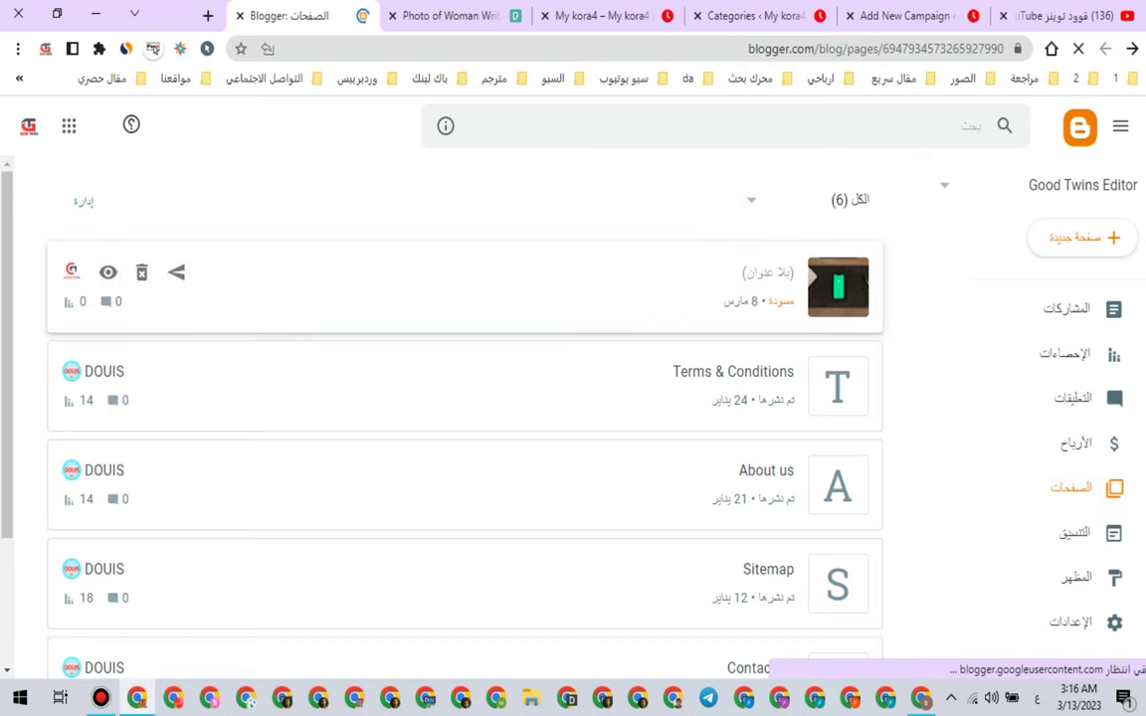
left_click(768, 274)
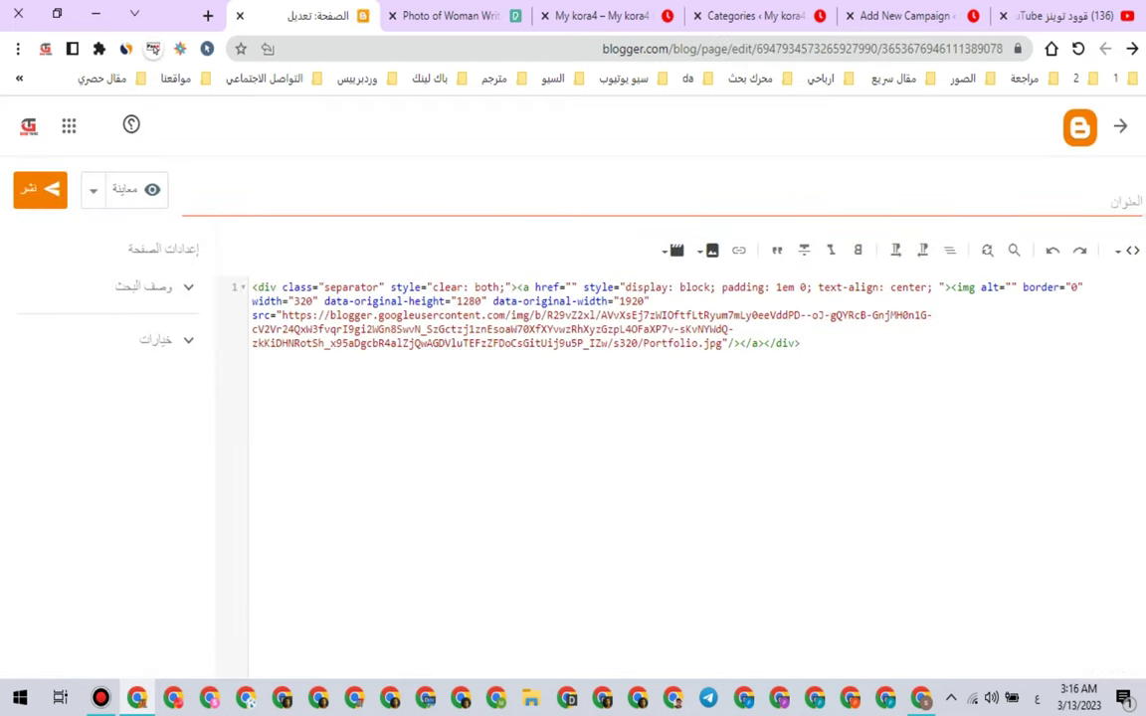
key("ctrl+a")
key("BackSpace")
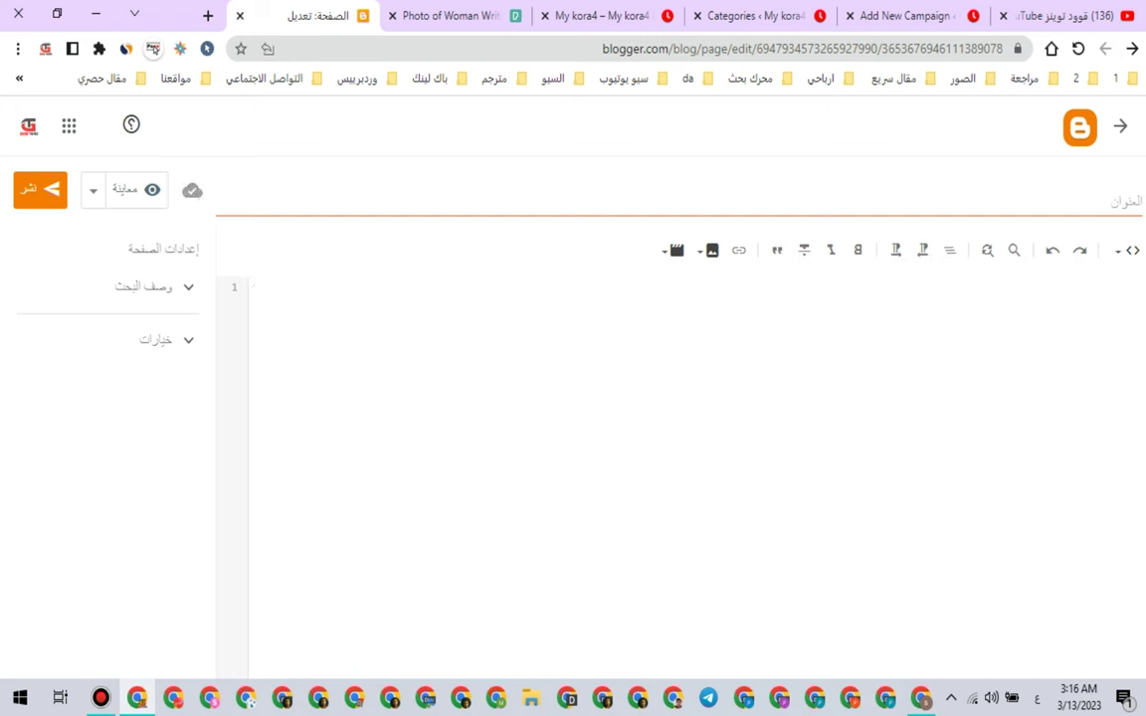
left_click(708, 250)
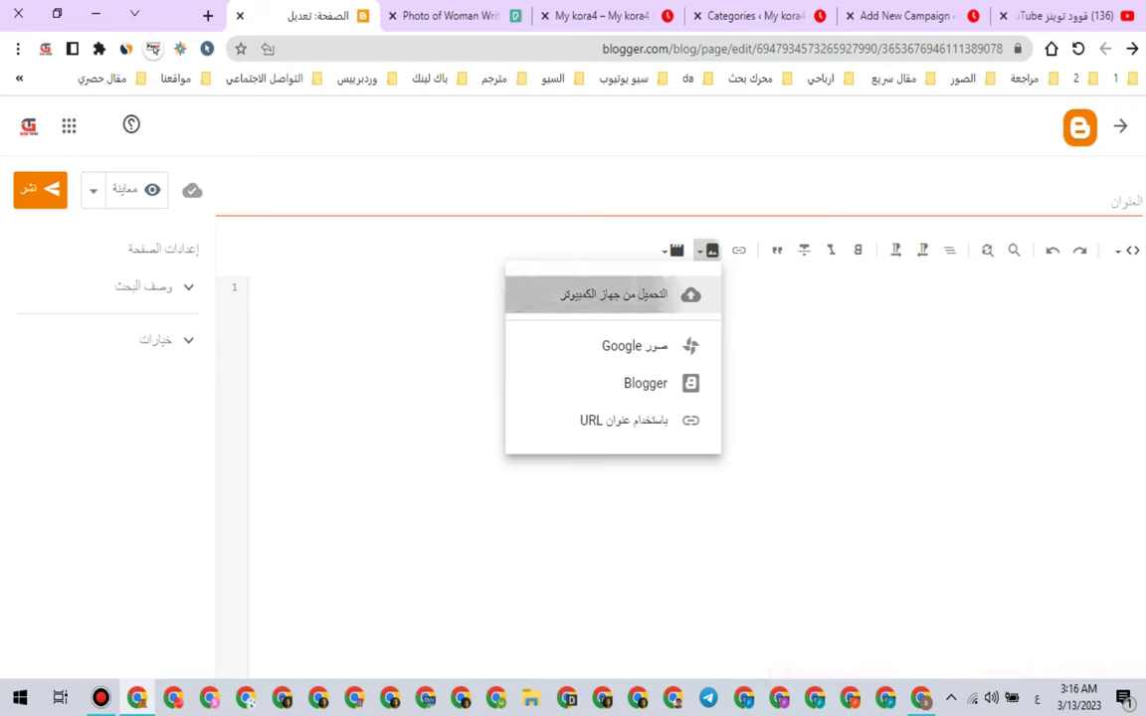
left_click(612, 295)
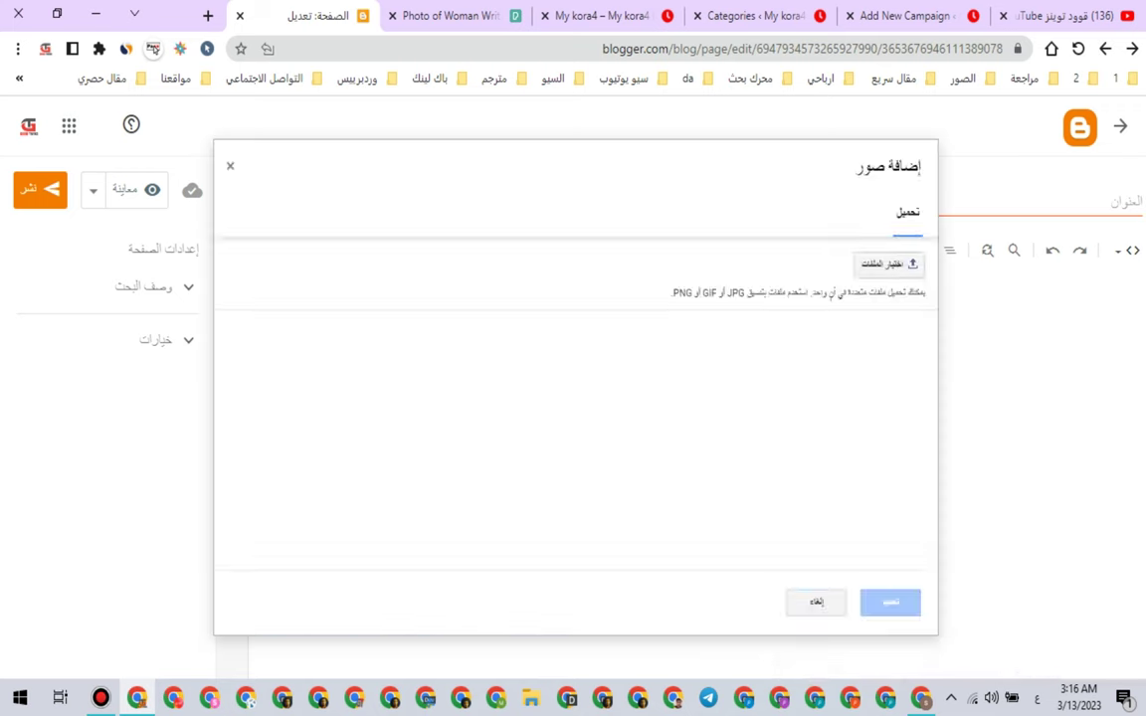
left_click(889, 265)
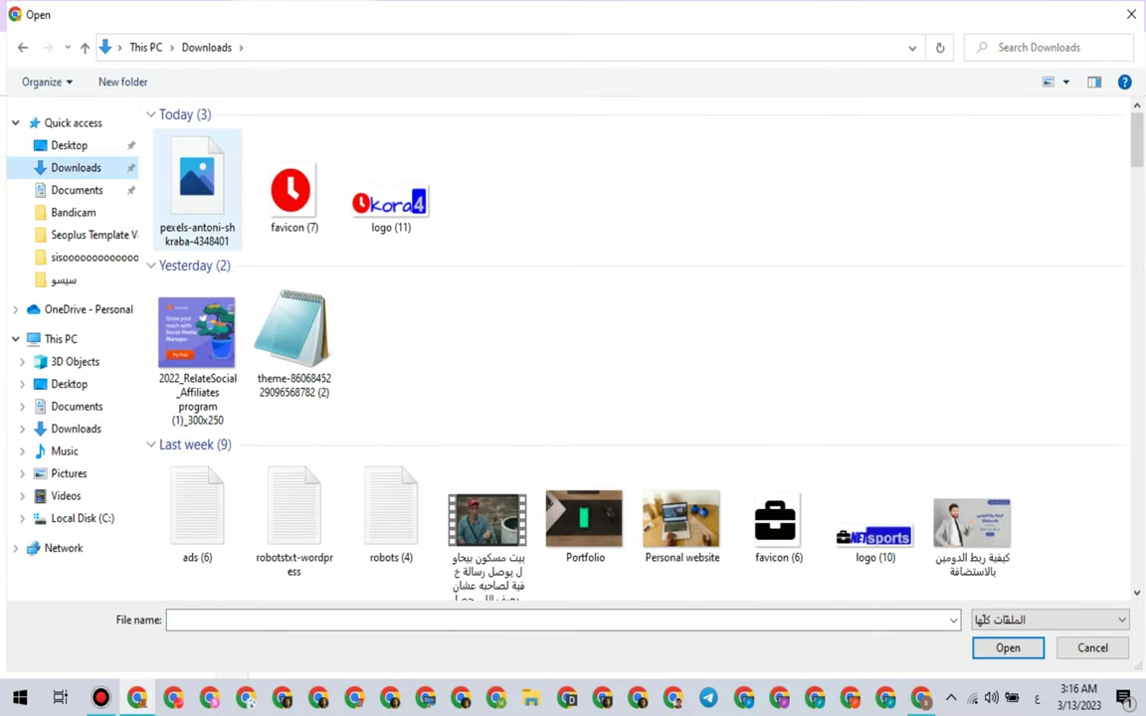
double_click(197, 184)
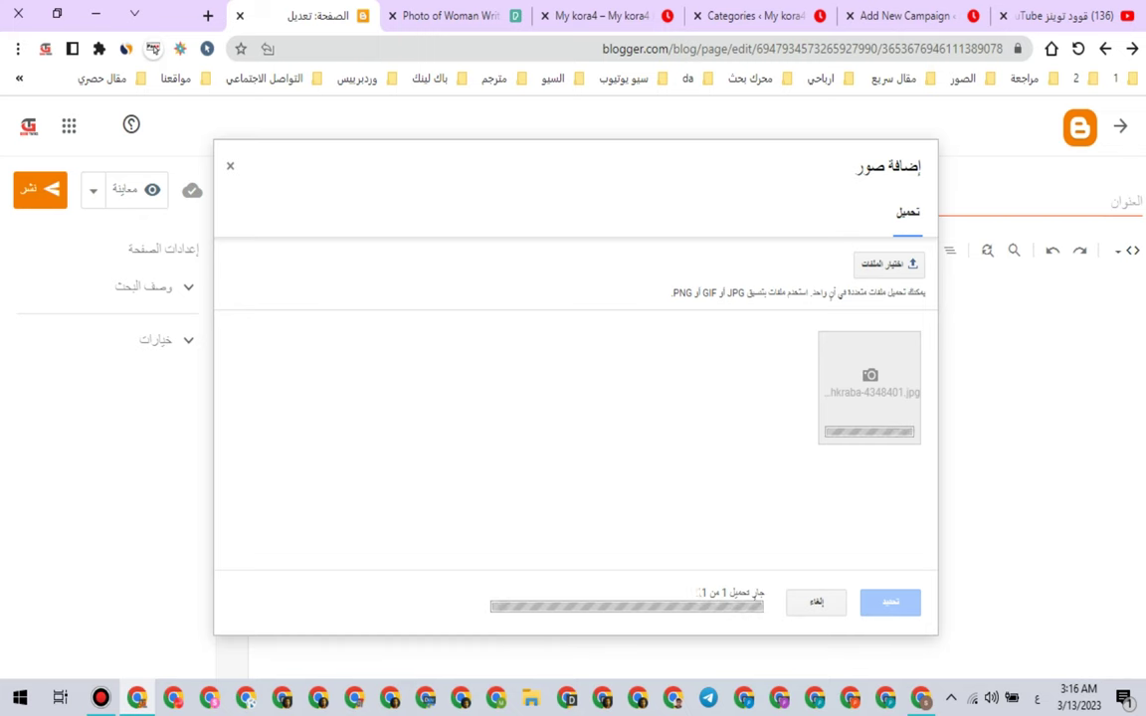
left_click(890, 602)
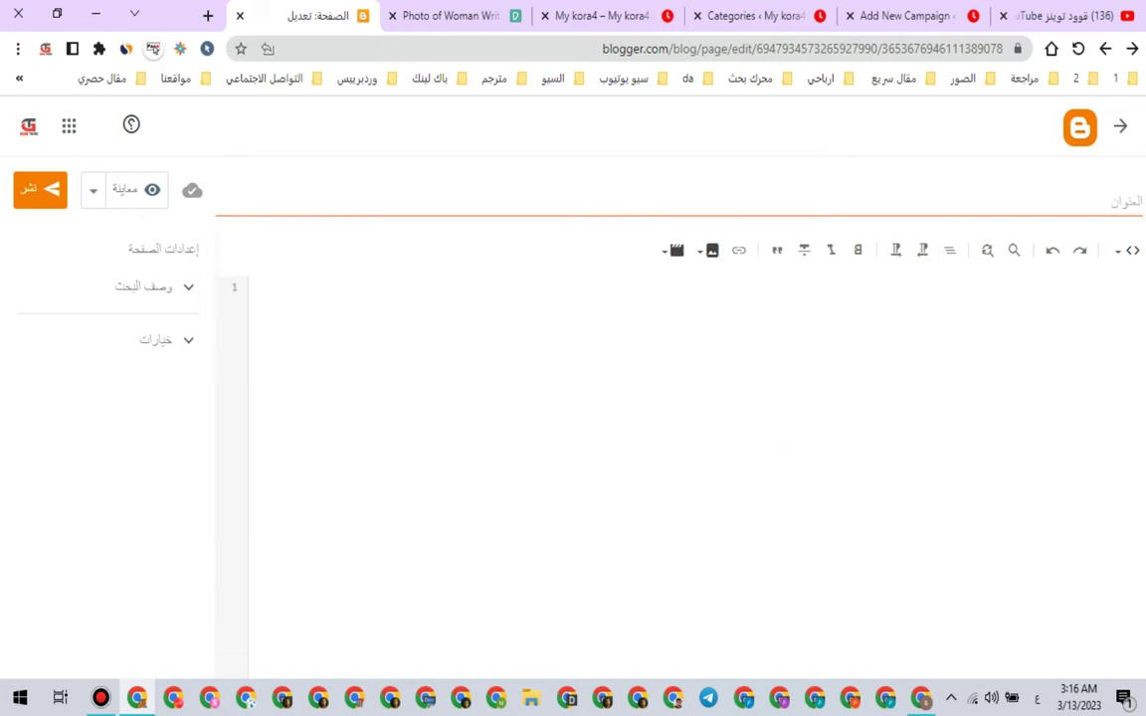
Step: Start an image upload from the computer and rename the downloaded Pexels photo in Downloads to Digital Signal Processing
left_click(706, 250)
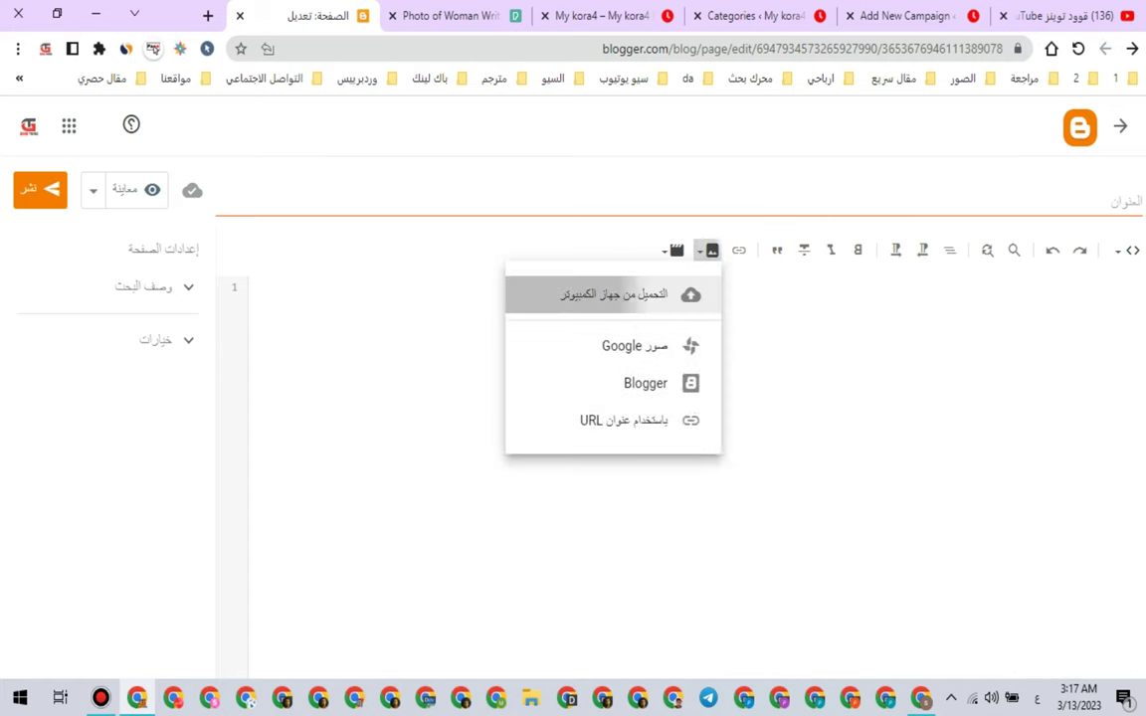
left_click(614, 294)
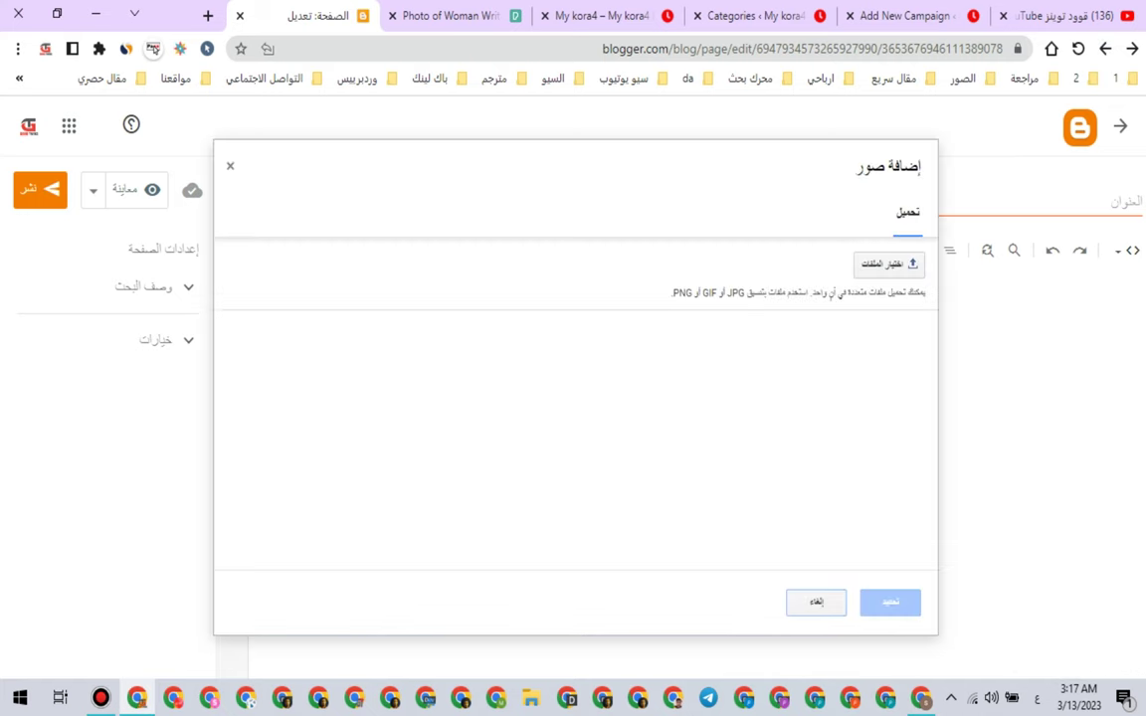
left_click(889, 265)
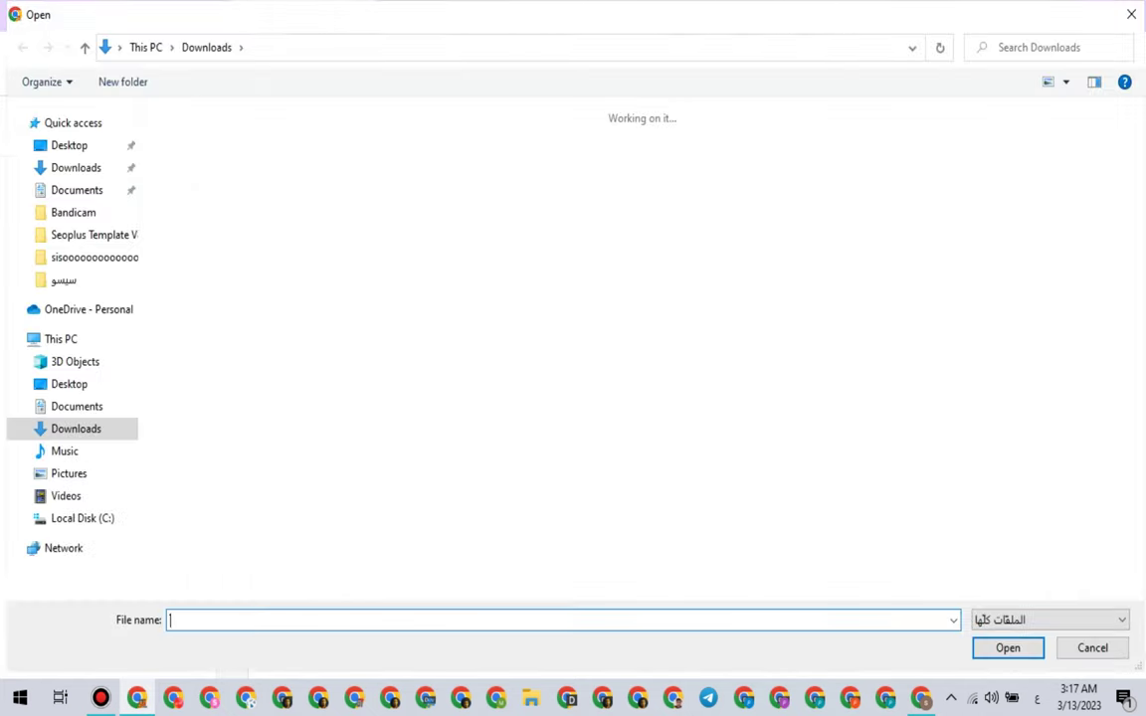
left_click(197, 189)
key("F2")
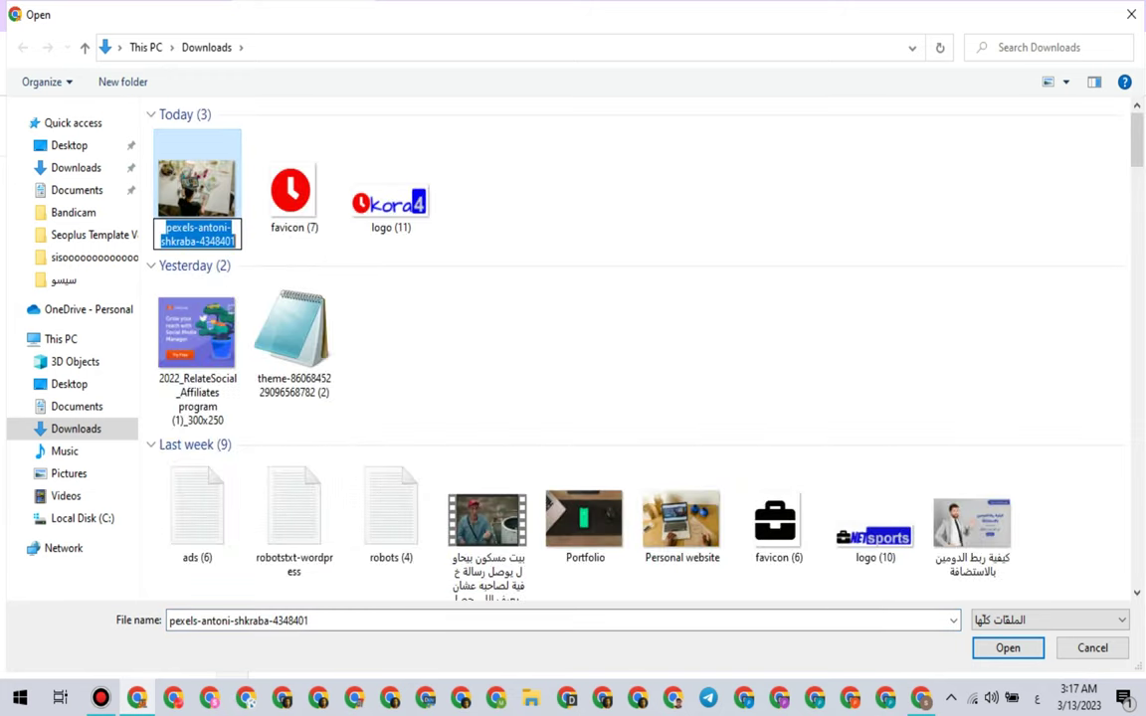
right_click(227, 236)
left_click(257, 309)
key("Return")
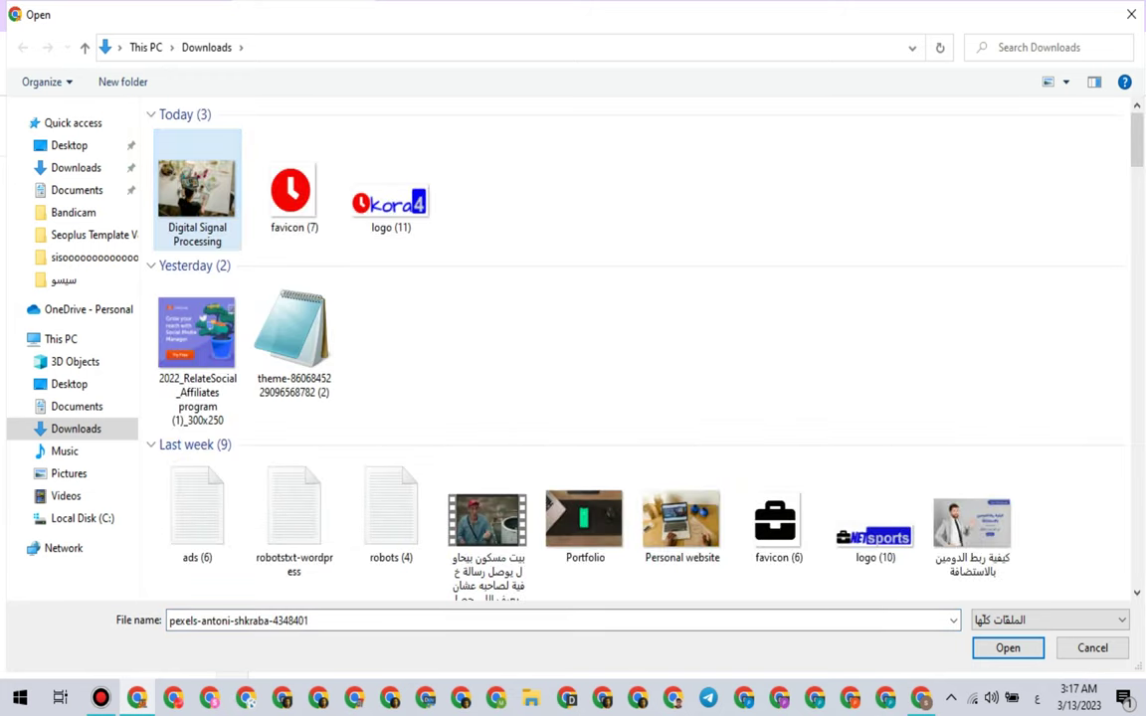
Step: Upload the Digital Signal Processing photo and insert it into the draft page at medium size with no alignment
key("Return")
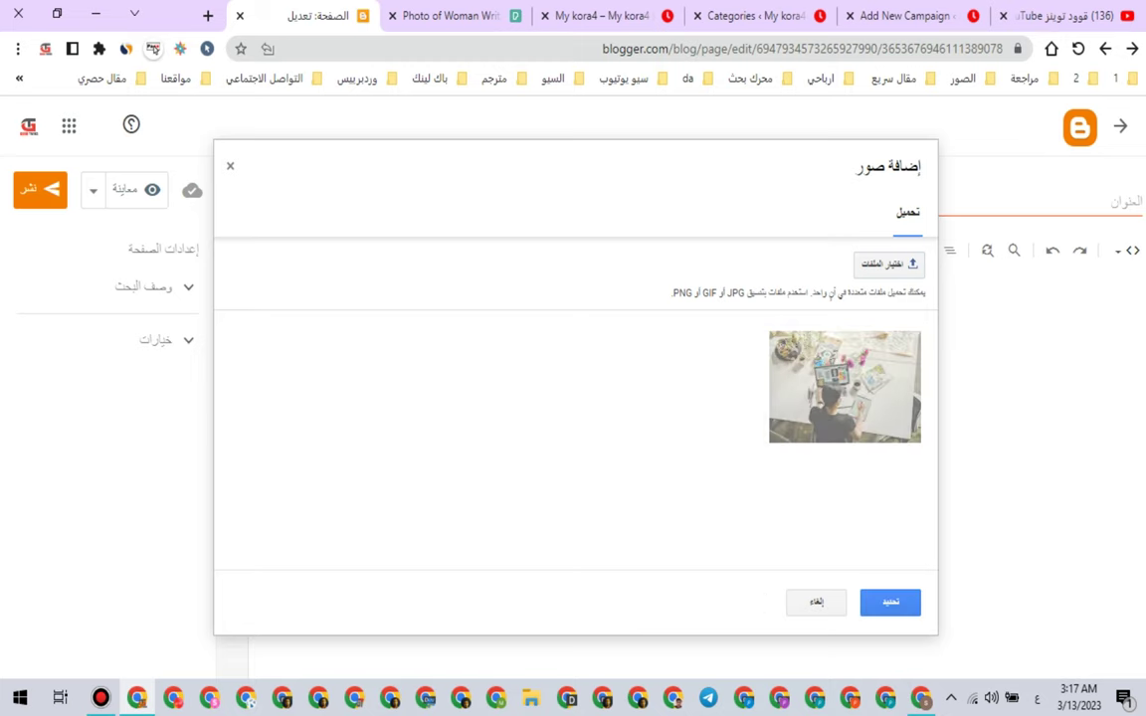
left_click(890, 603)
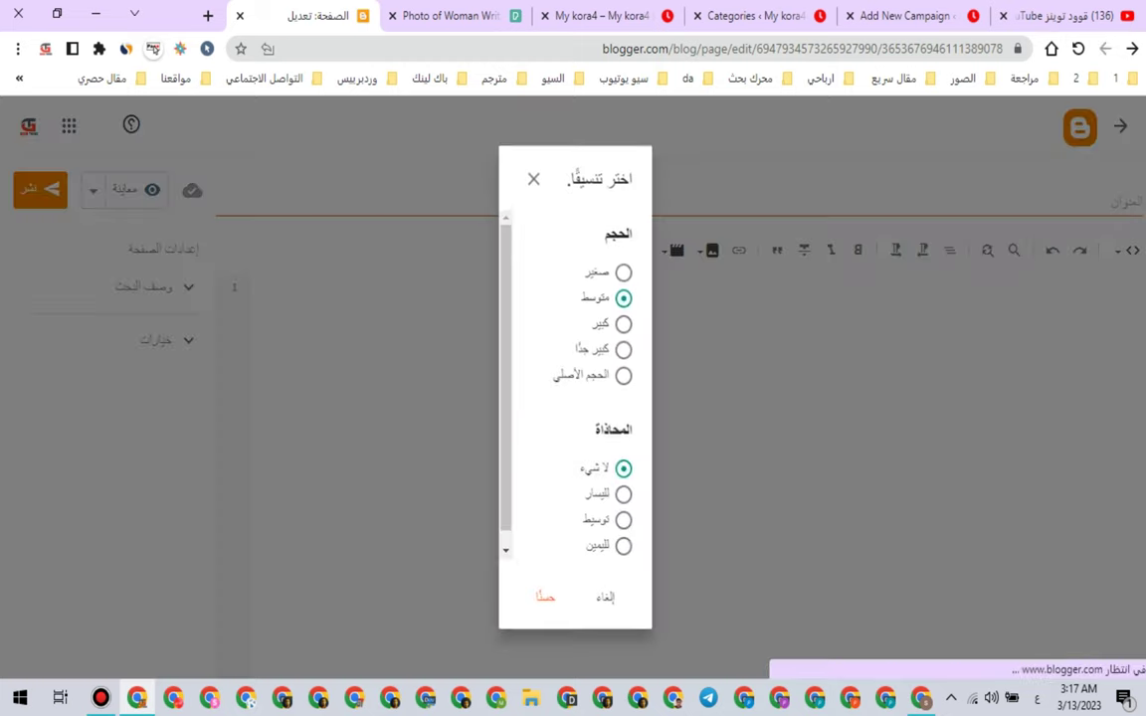
key("Return")
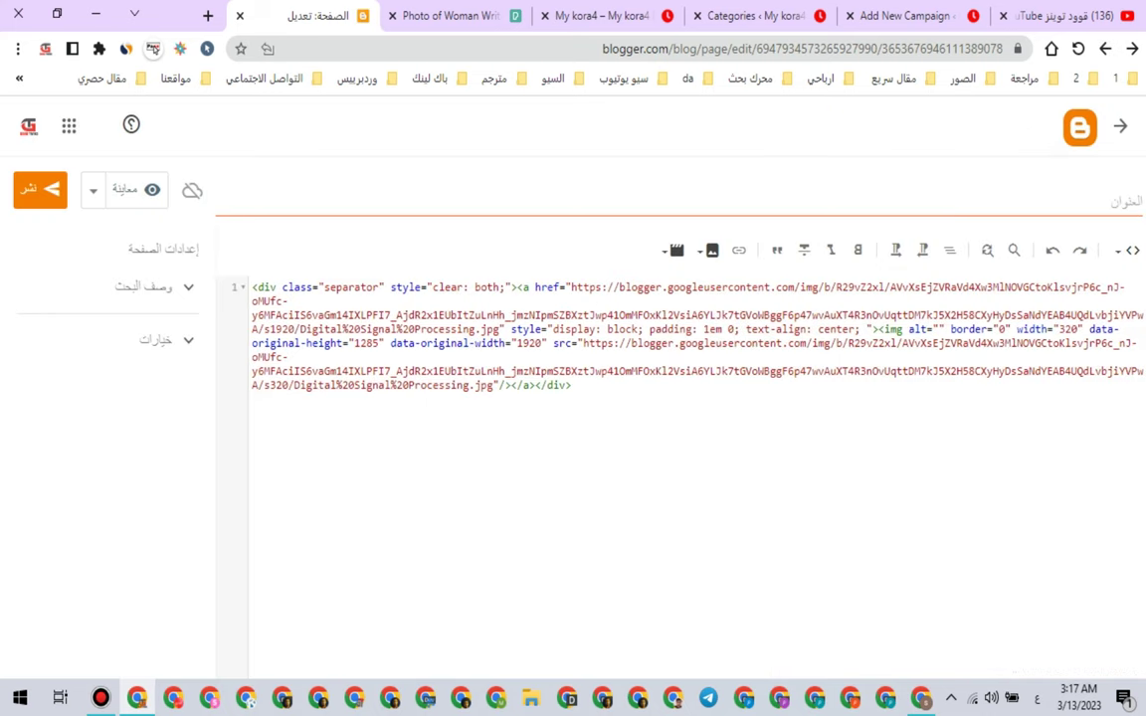
Step: Cut the s1920 Digital Signal Processing image URL out of the link's href attribute in the draft page's HTML
left_click_drag(572, 287, 552, 301)
left_click_drag(288, 301, 501, 330)
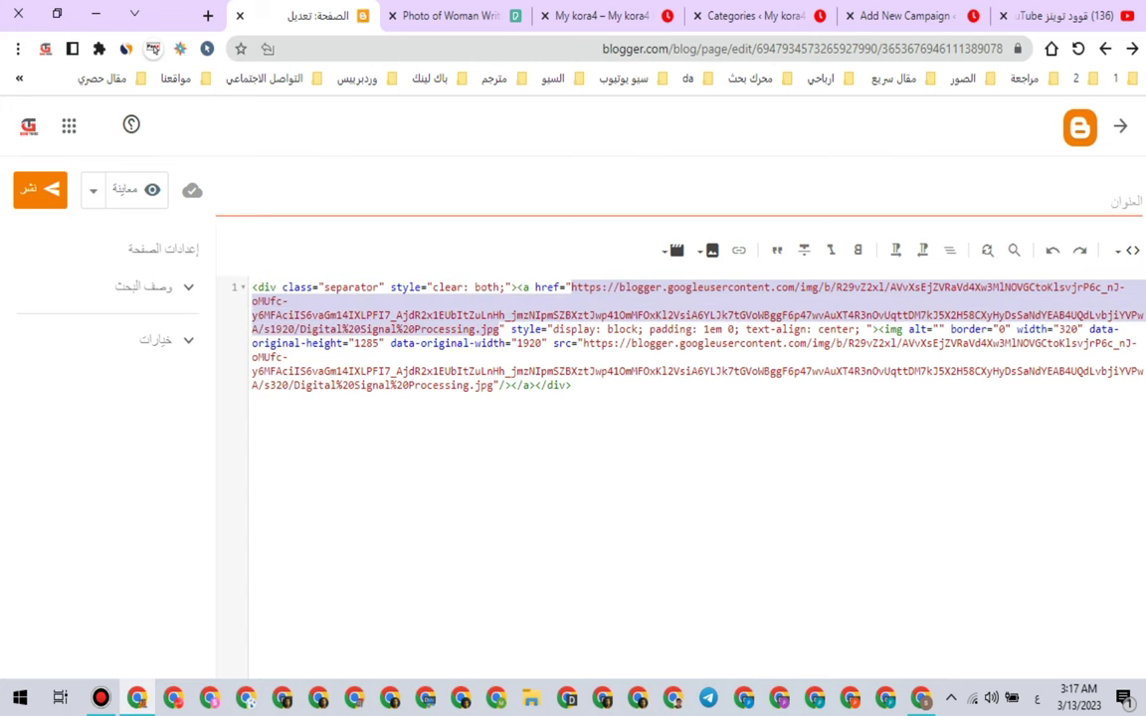
right_click(627, 302)
left_click(557, 349)
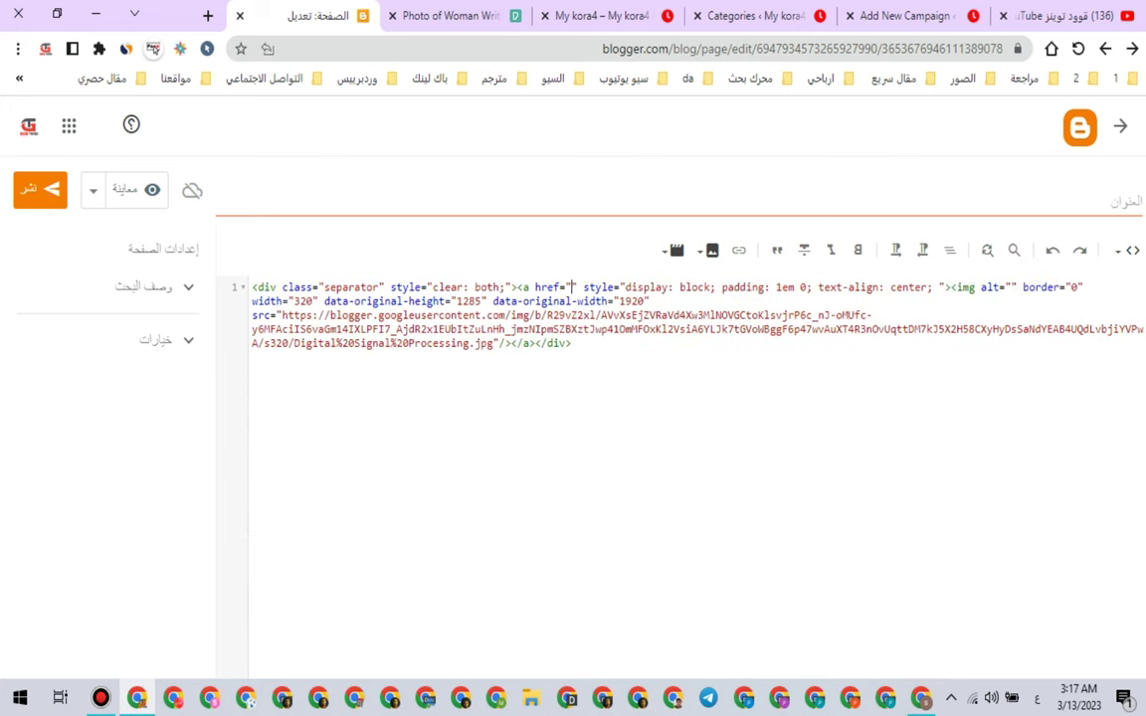
Step: Paste the cut image URL into the empty src attribute of the img tag in the new campaign's post text template
left_click(906, 16)
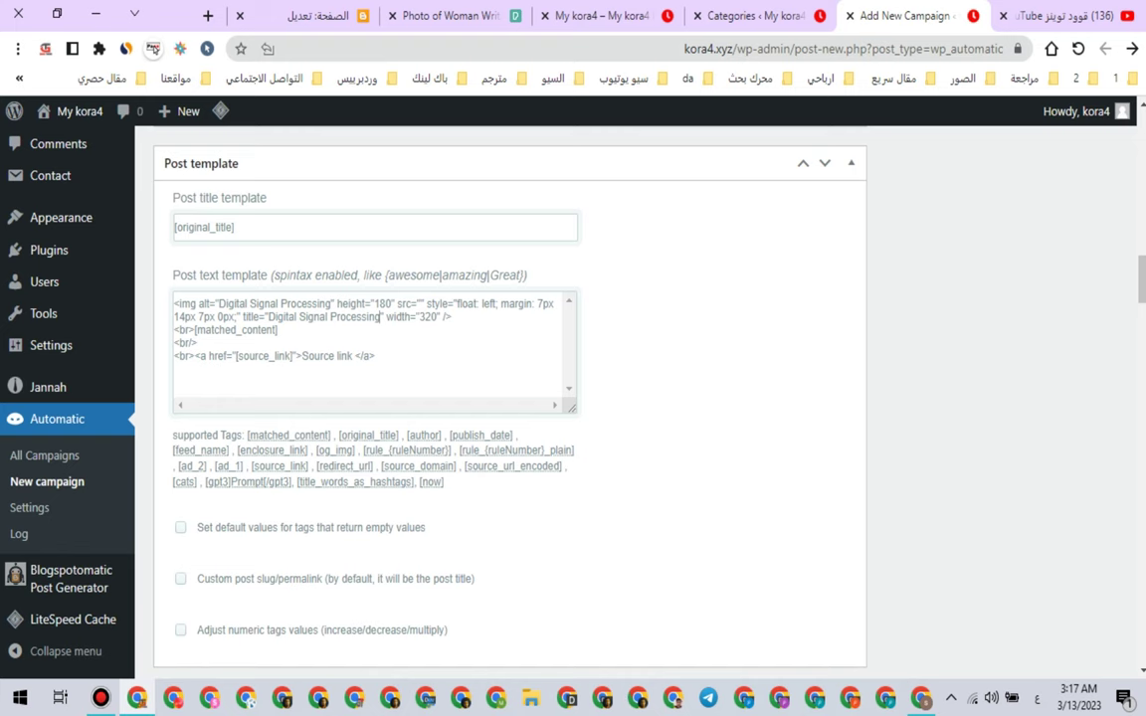
key("shift+Right")
key("shift+Right")
key("shift+Right")
key("shift+Right")
key("shift+Right")
key("Right")
right_click(422, 304)
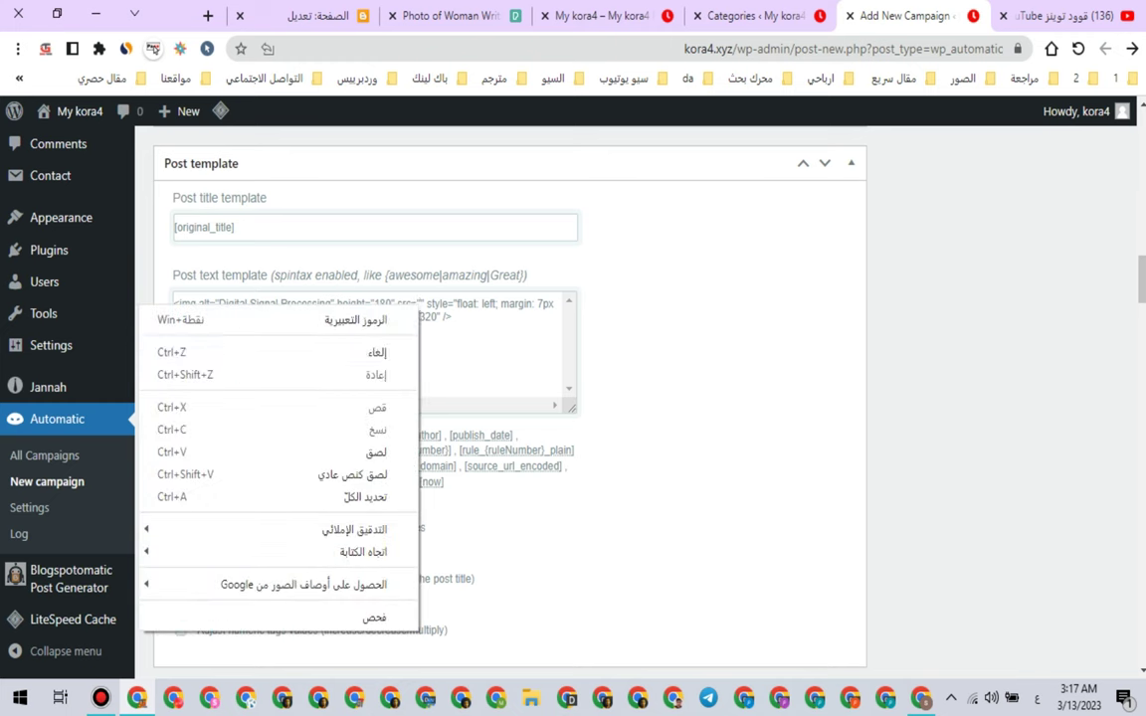
left_click(374, 453)
type("https://blogger.googleusercontent.com/img/b/R29vZ2xl/AVvXsEjZVRaVd4Xw3MlNOVGCtoKlsvjrP6c_nJ-oMUfc-y6MFAcilS6vaGm14lXLPFl7_AjdR2x1EUbltZuLnHh_jmzNlpmSZBXztJwp41OmMFOxKl2VsiA6YLJk7tGVoWBggF6p47wvAuXT4R3nOvUqttDM7kJ5X2H58CXyHyDsSaNdYEAB4UQdLvbjIYVPwA/s1920/Digital%20Signal%20Processing.jpg")
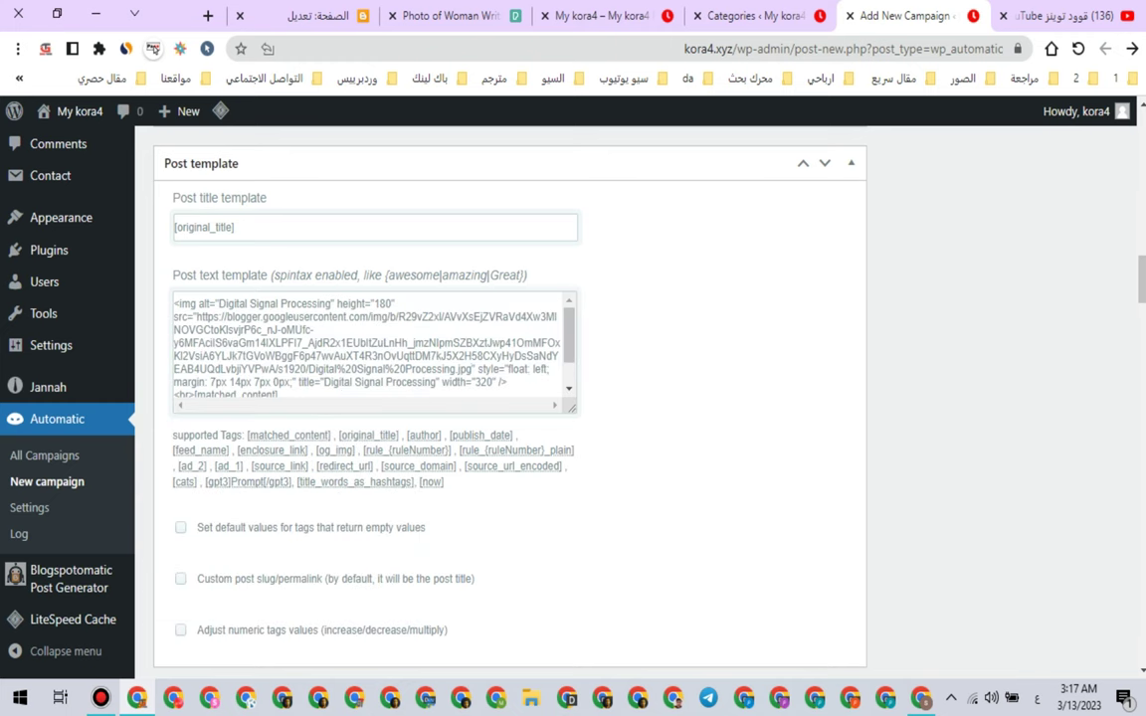
scroll(290, 385, "down", 1)
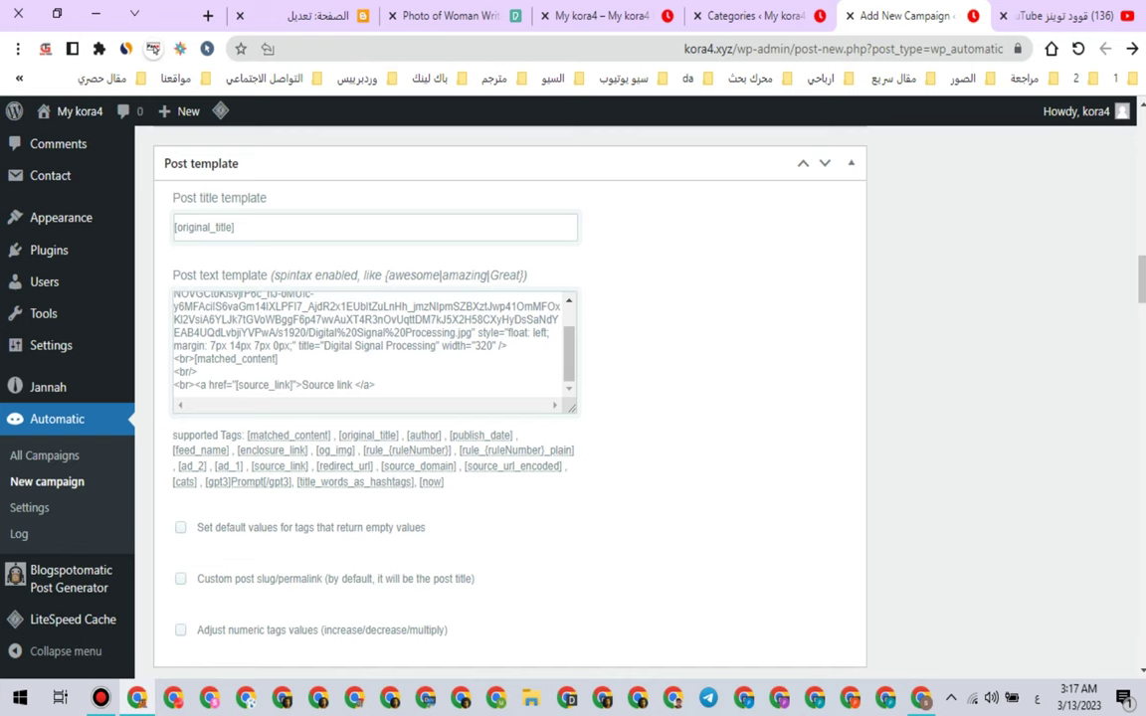
Step: Disable setting the post status to pending if the OpenAI prompt failed
scroll(509, 398, "down", 5)
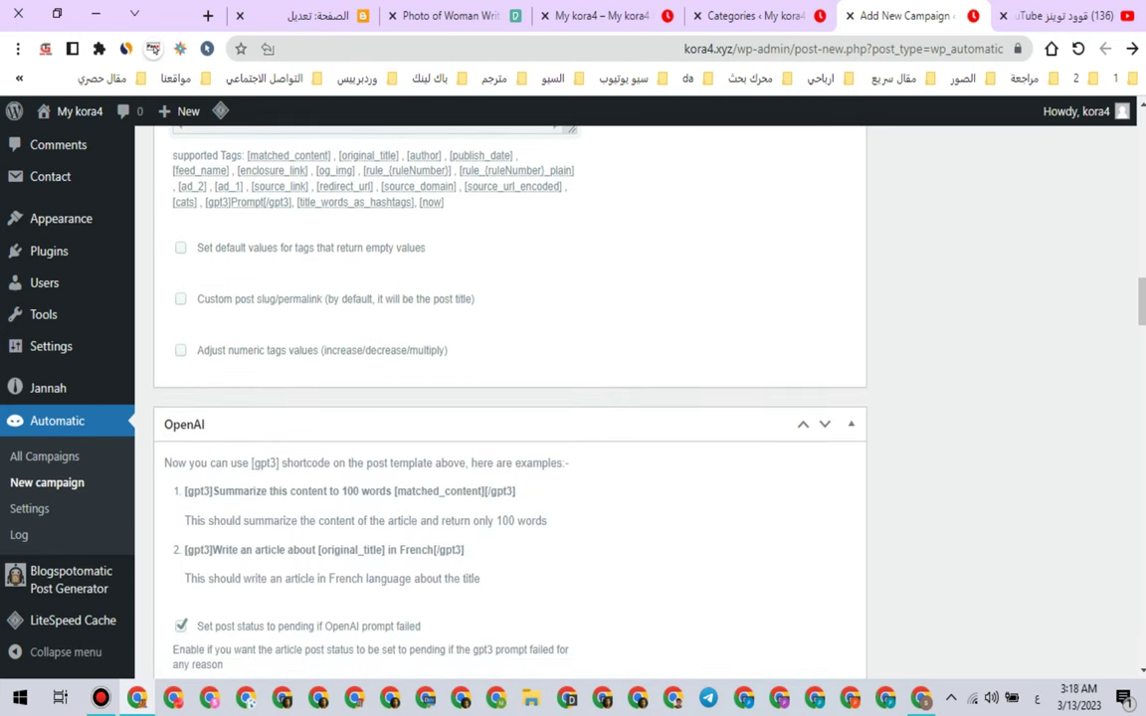
scroll(510, 398, "down", 2)
left_click(181, 533)
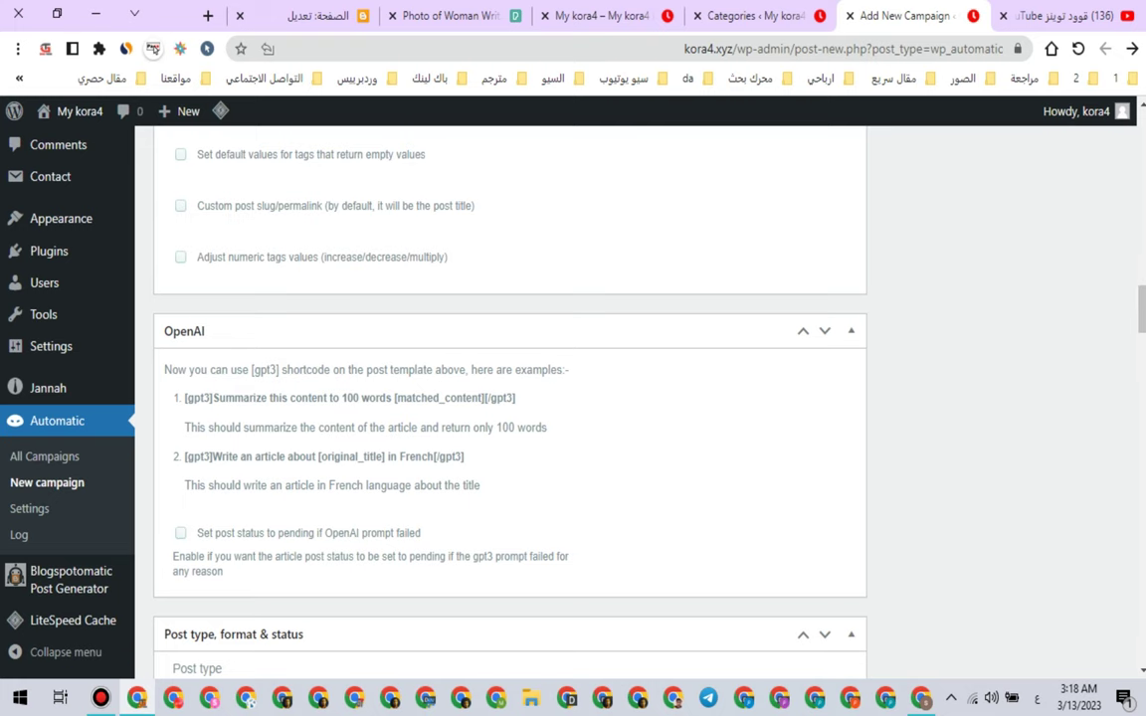
Step: Review the campaign's post type, posts author and new post status choices
scroll(510, 398, "down", 2)
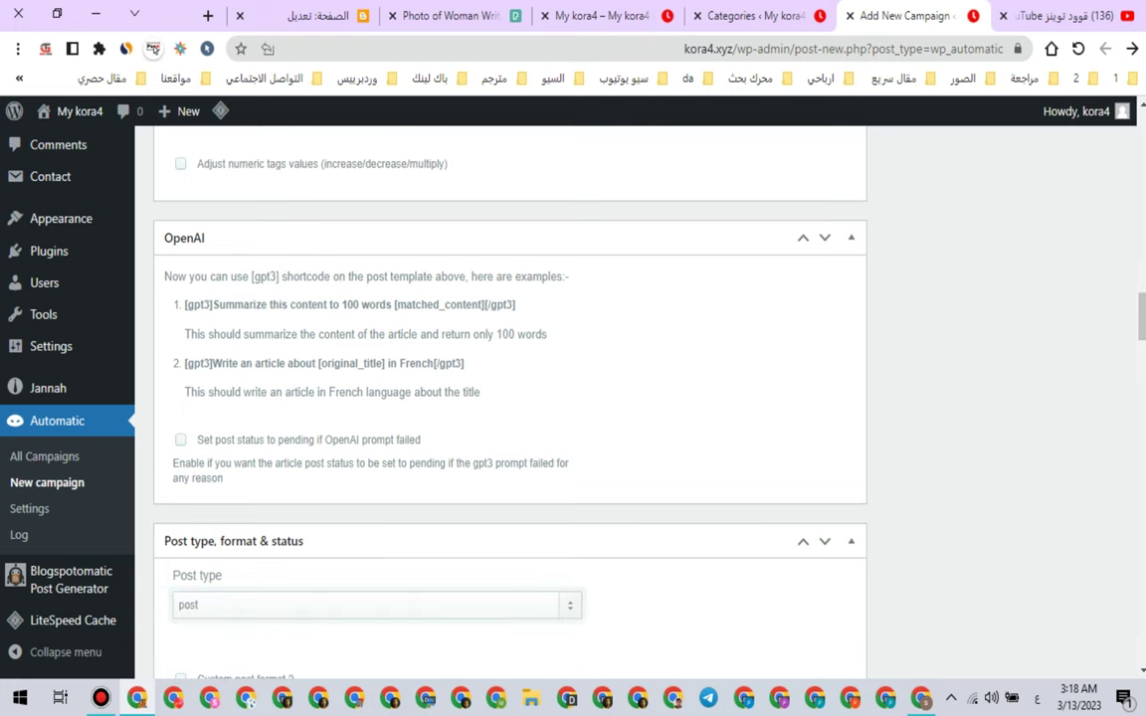
scroll(509, 398, "down", 6)
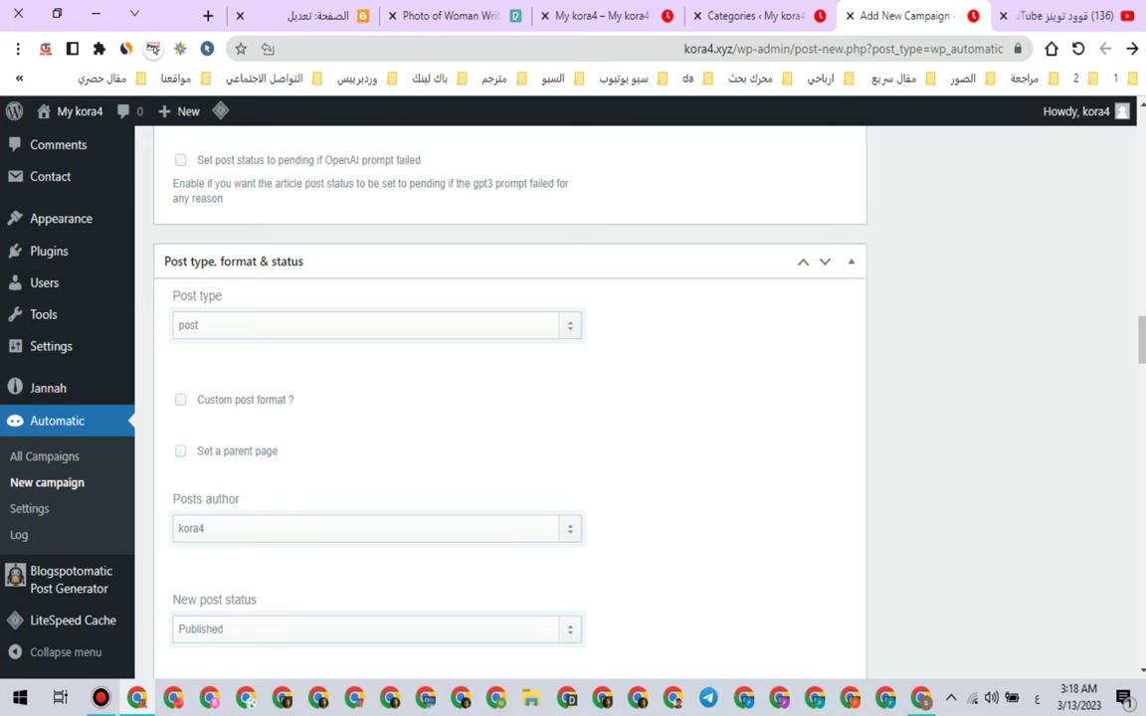
left_click(377, 325)
left_click(377, 326)
scroll(509, 398, "down", 2)
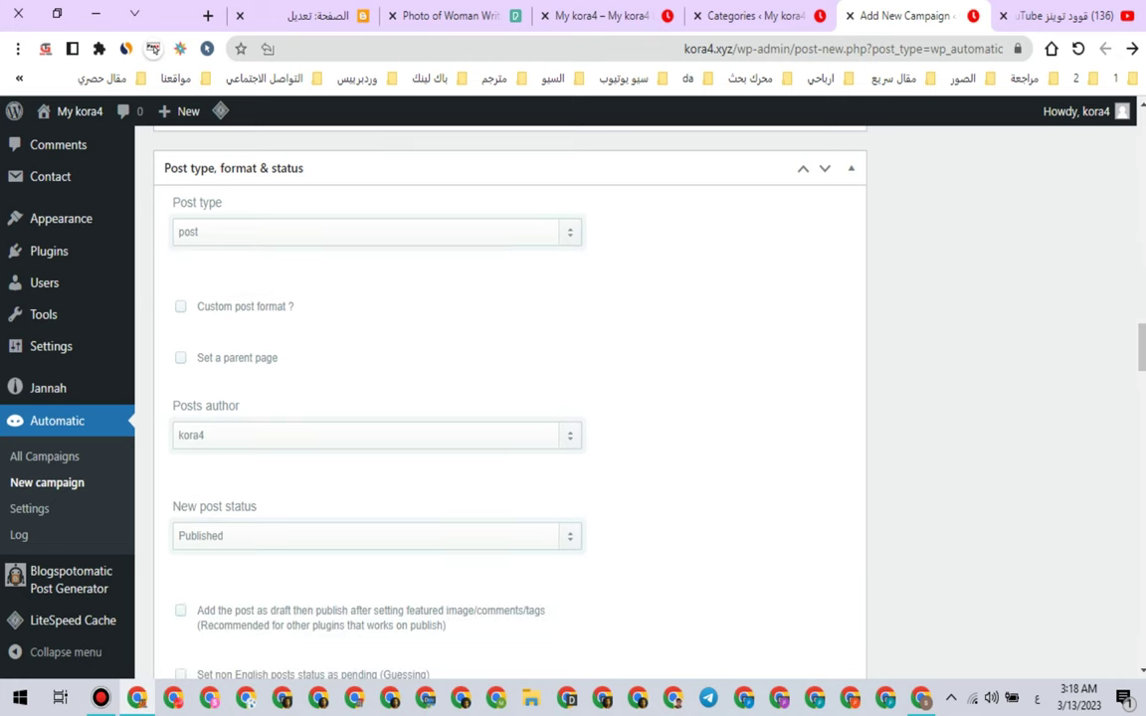
left_click(376, 435)
left_click(376, 436)
left_click_drag(241, 406, 196, 406)
left_click(368, 435)
left_click(368, 436)
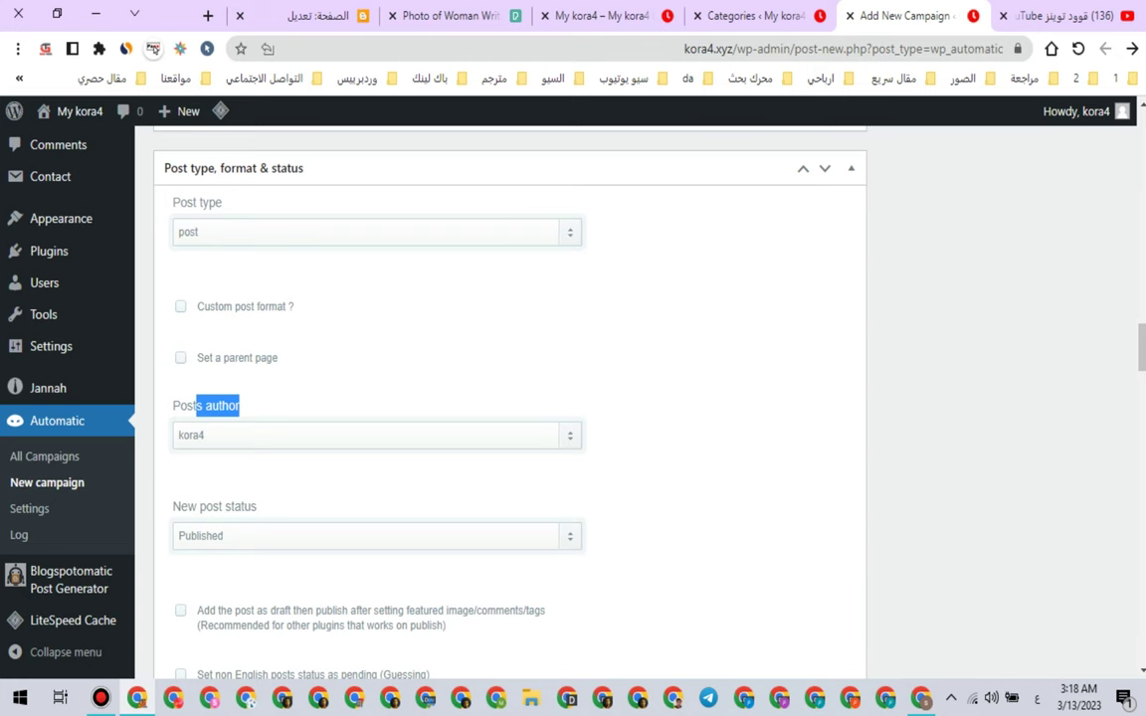
scroll(376, 435, "down", 2)
left_click(376, 350)
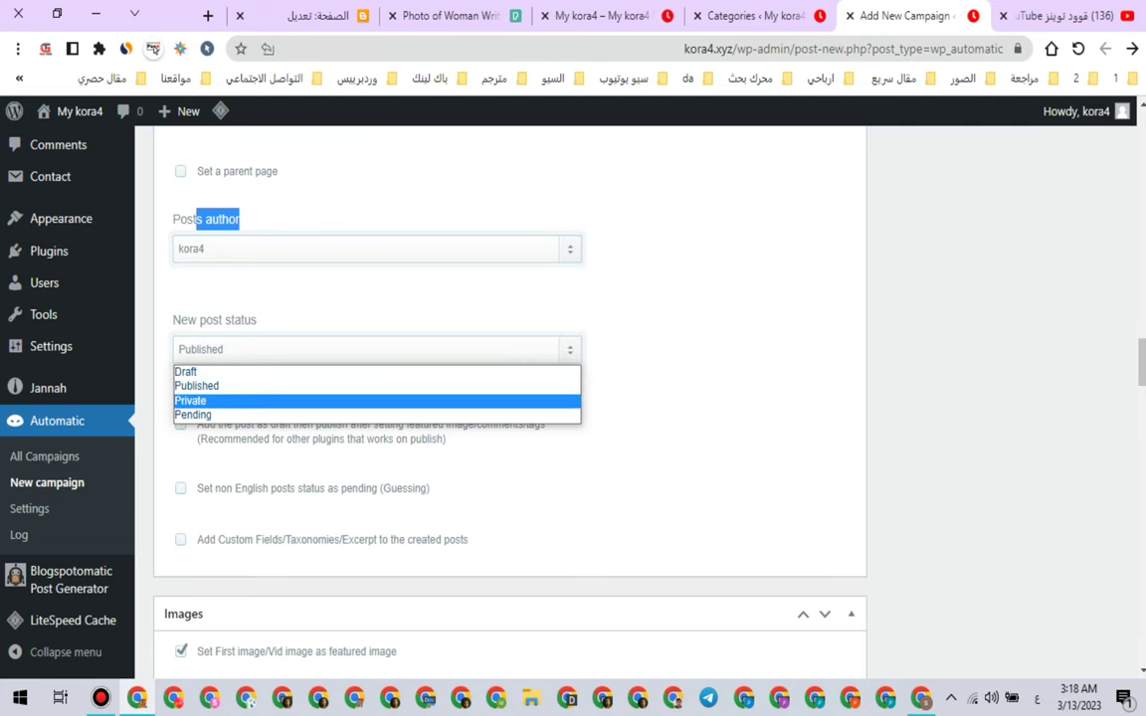
left_click(418, 302)
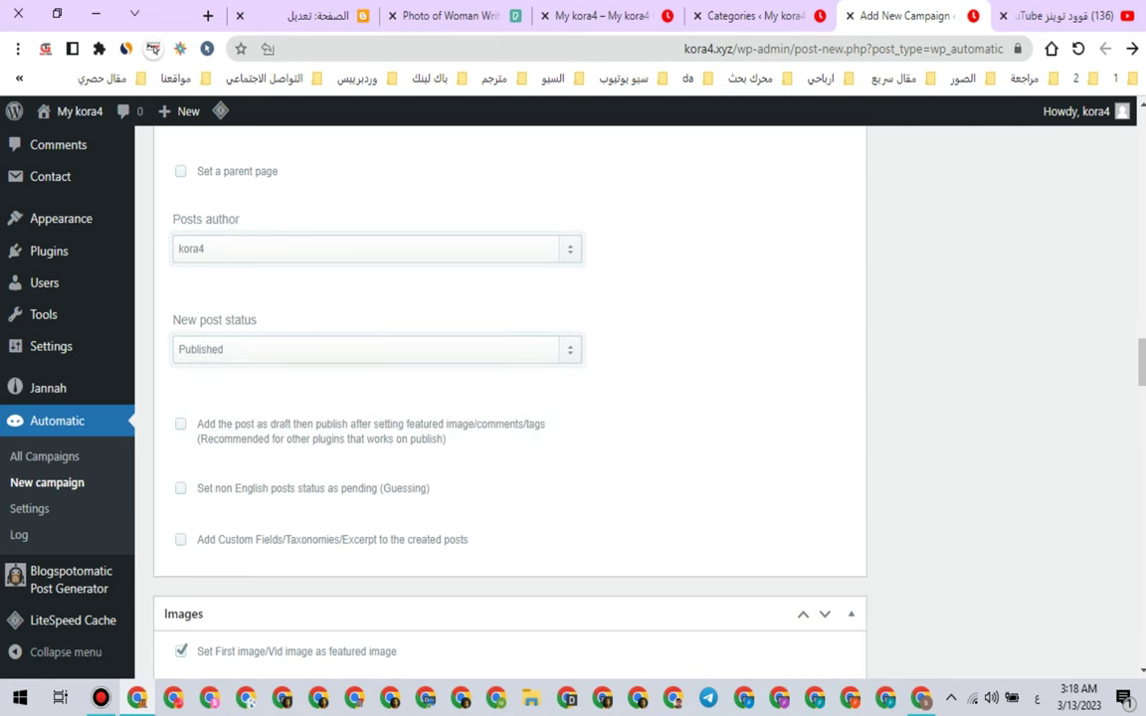
Step: Enable stripping the first image from the content after setting it as the featured image
scroll(509, 398, "down", 3)
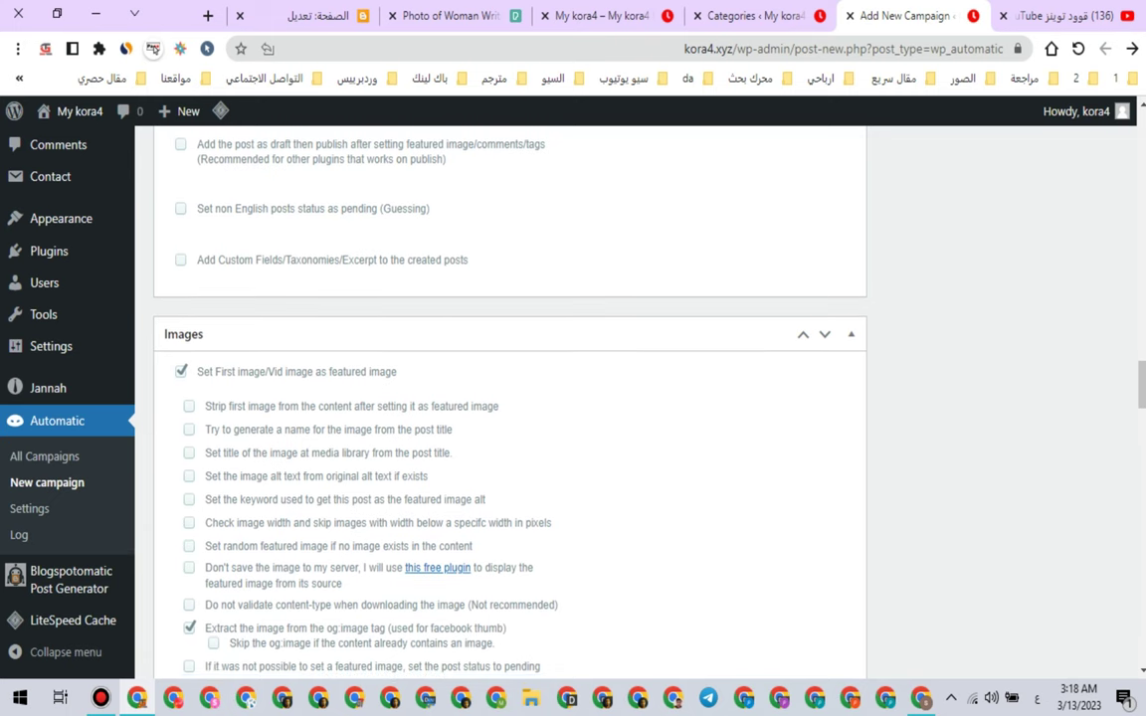
scroll(509, 398, "down", 1)
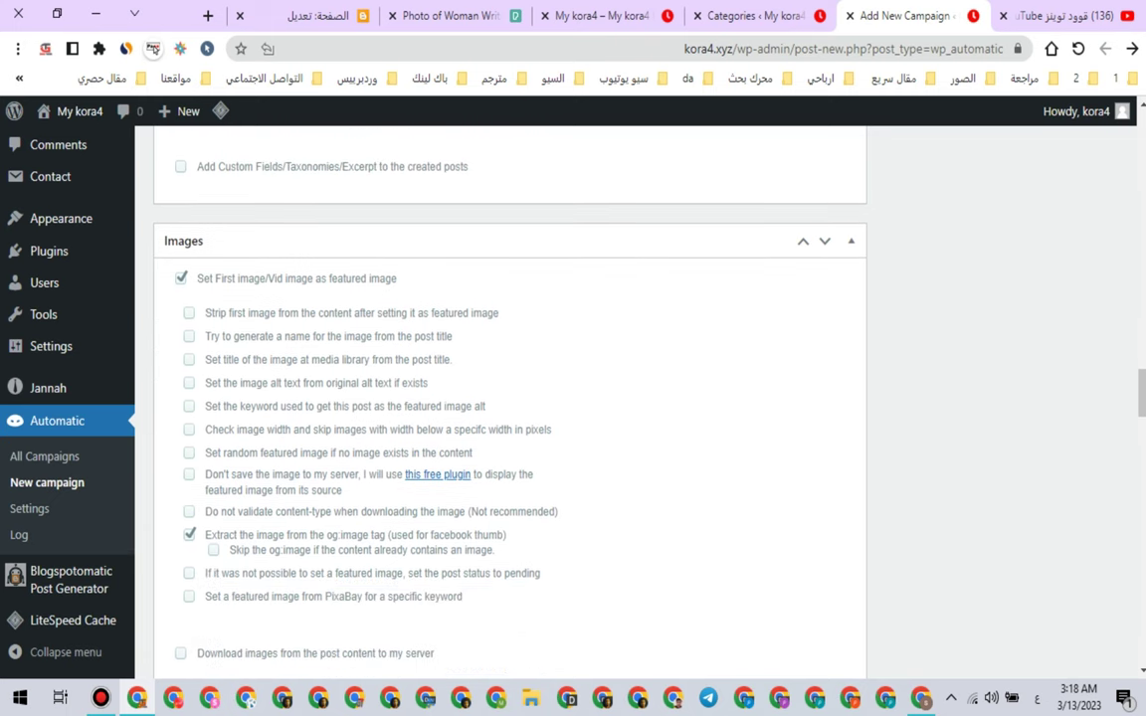
scroll(509, 398, "down", 1)
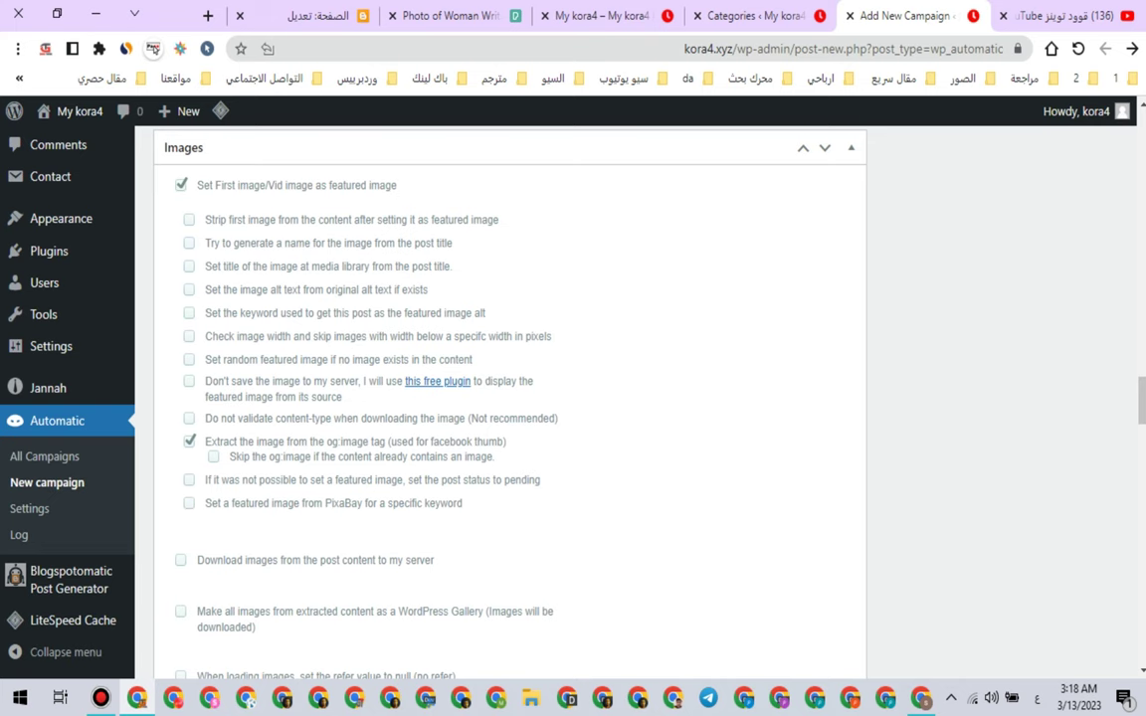
left_click(190, 220)
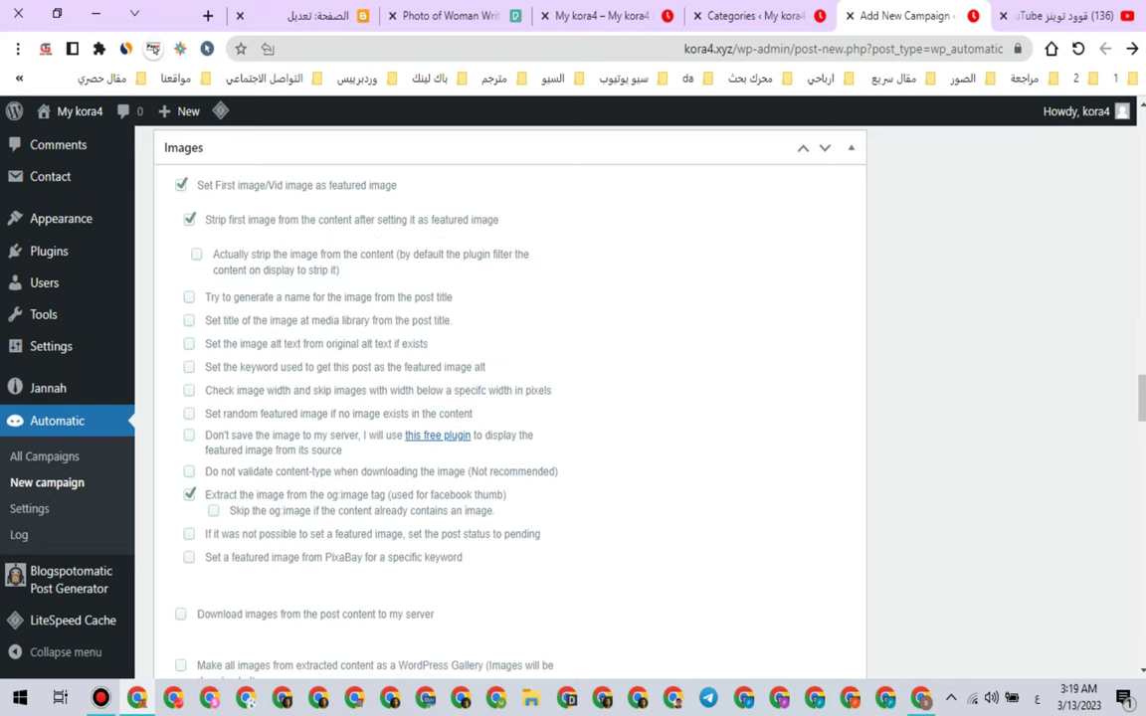
left_click_drag(213, 254, 341, 271)
Step: Enable image names and titles from the post title, original alt text with post-title fallback, and skipping og:image when content has an image
left_click(189, 297)
left_click(189, 320)
left_click(189, 343)
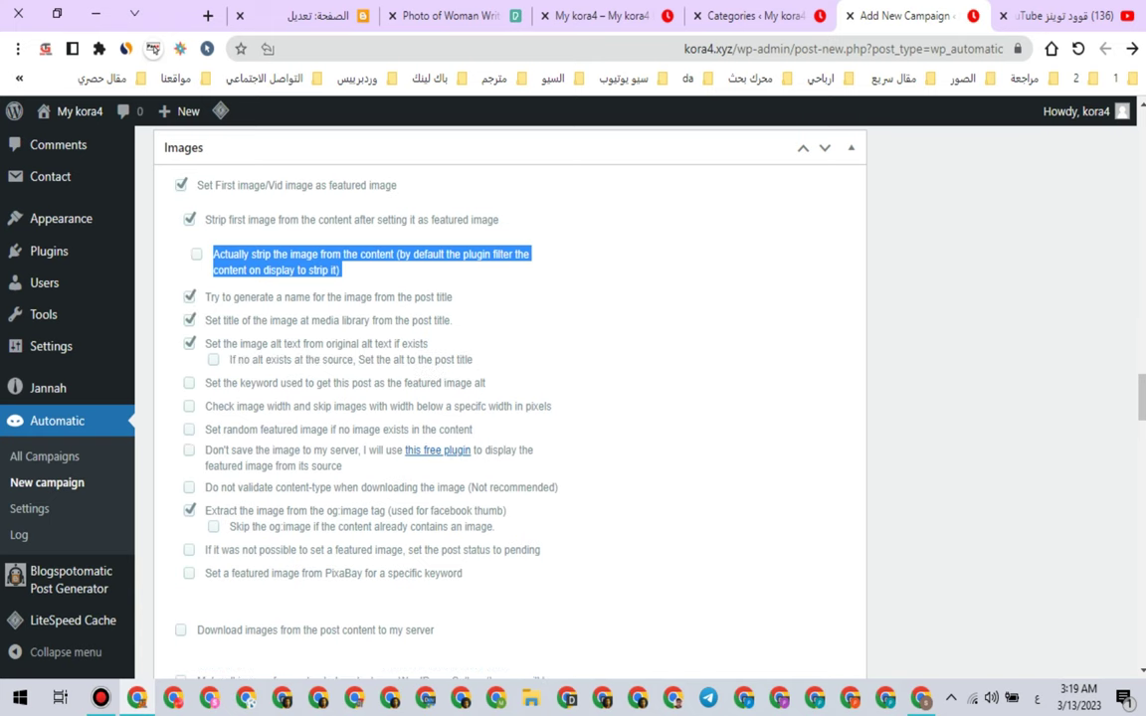
left_click(213, 359)
left_click(213, 526)
left_click(437, 271)
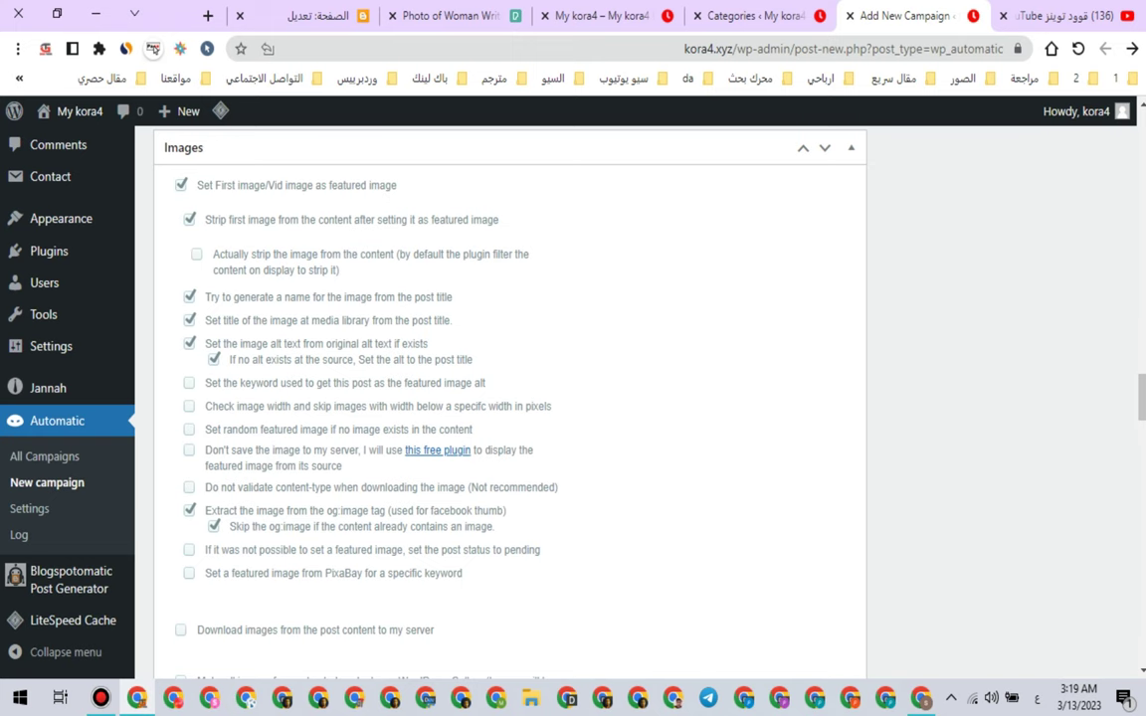
Step: Assign the campaign's posts to the Digital Signal Processing category
scroll(509, 398, "down", 3)
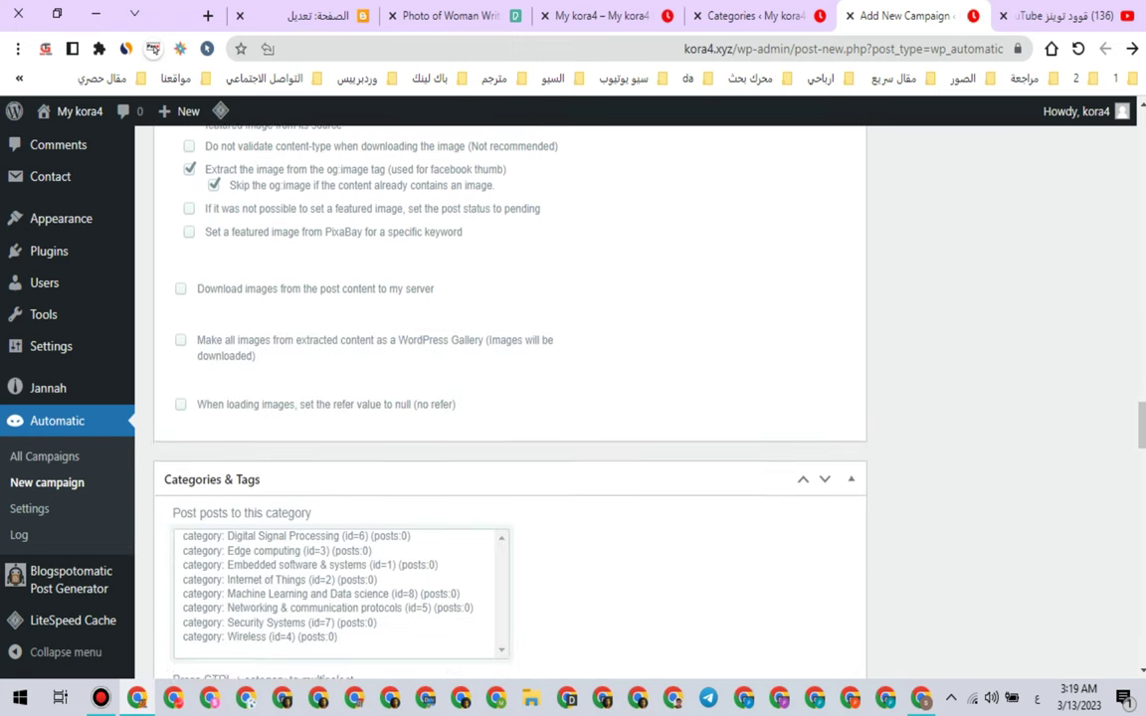
scroll(341, 418, "down", 2)
left_click(299, 412)
left_click(299, 454)
left_click(298, 513)
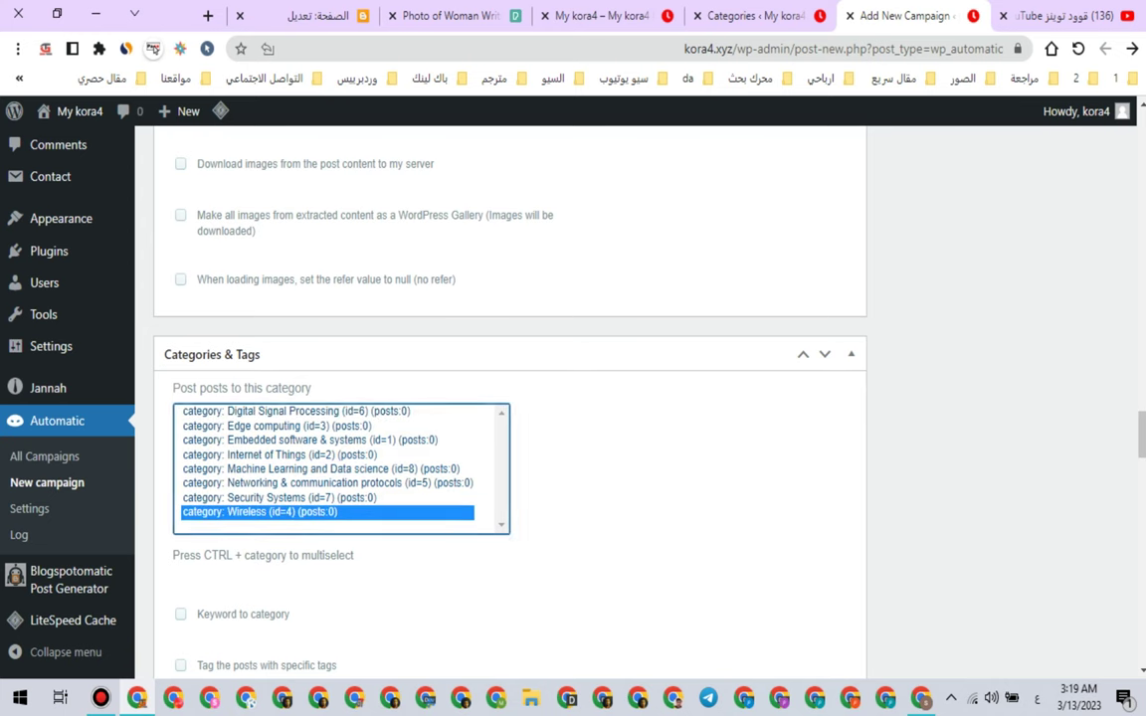
left_click(298, 412)
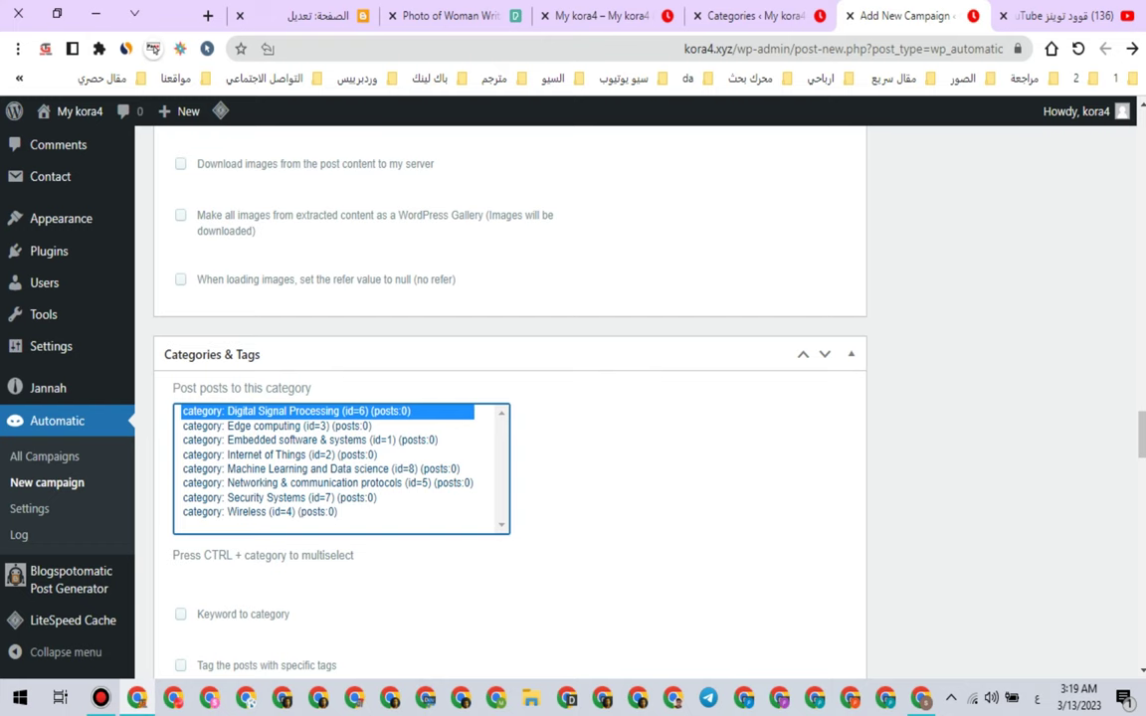
left_click(298, 426)
left_click(299, 412)
left_click(636, 467)
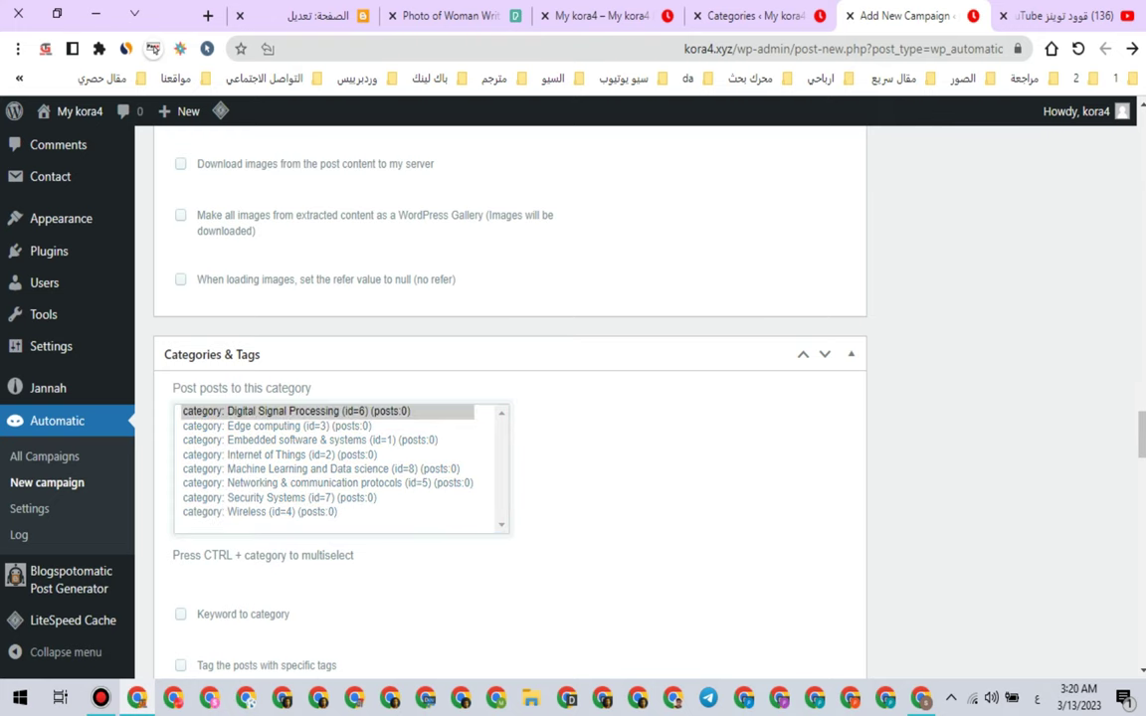
Step: Enable the posts filter that skips a post containing one or more banned words
scroll(509, 398, "down", 2)
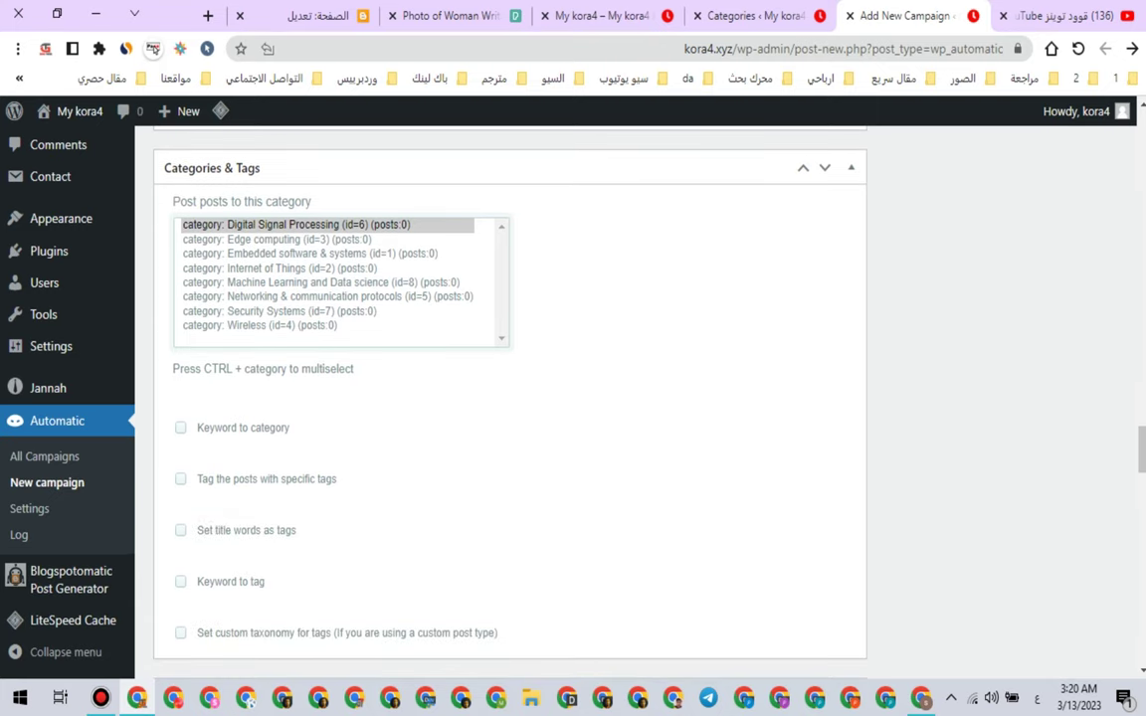
scroll(509, 398, "down", 3)
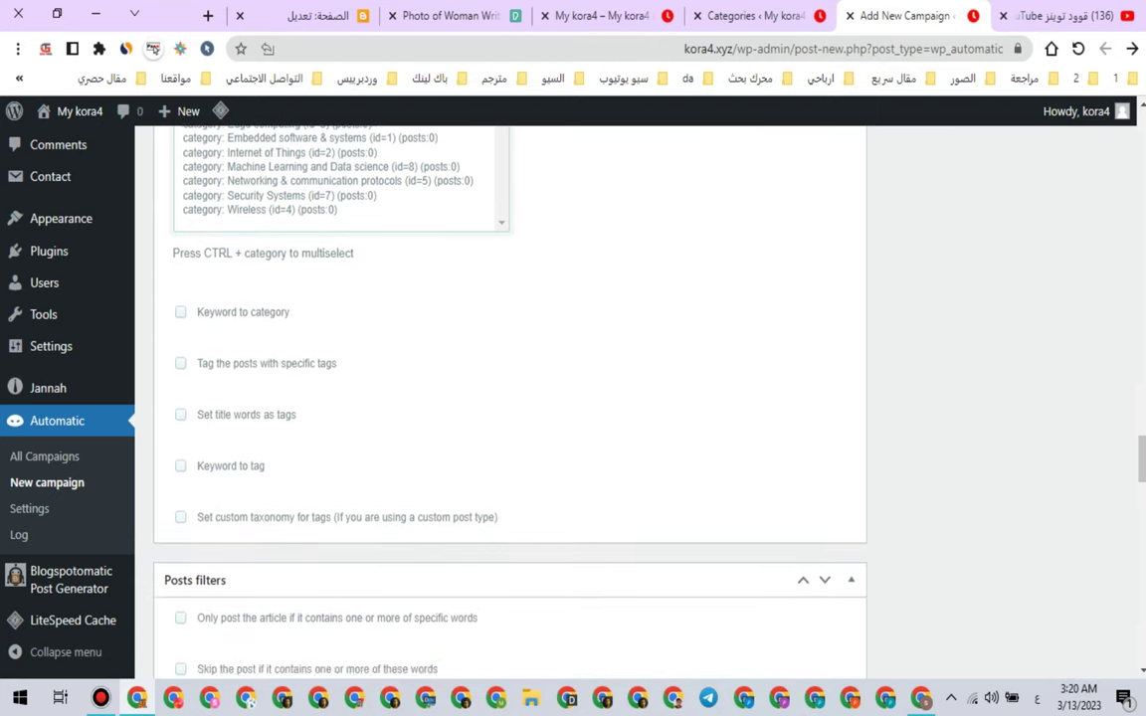
scroll(510, 397, "down", 1)
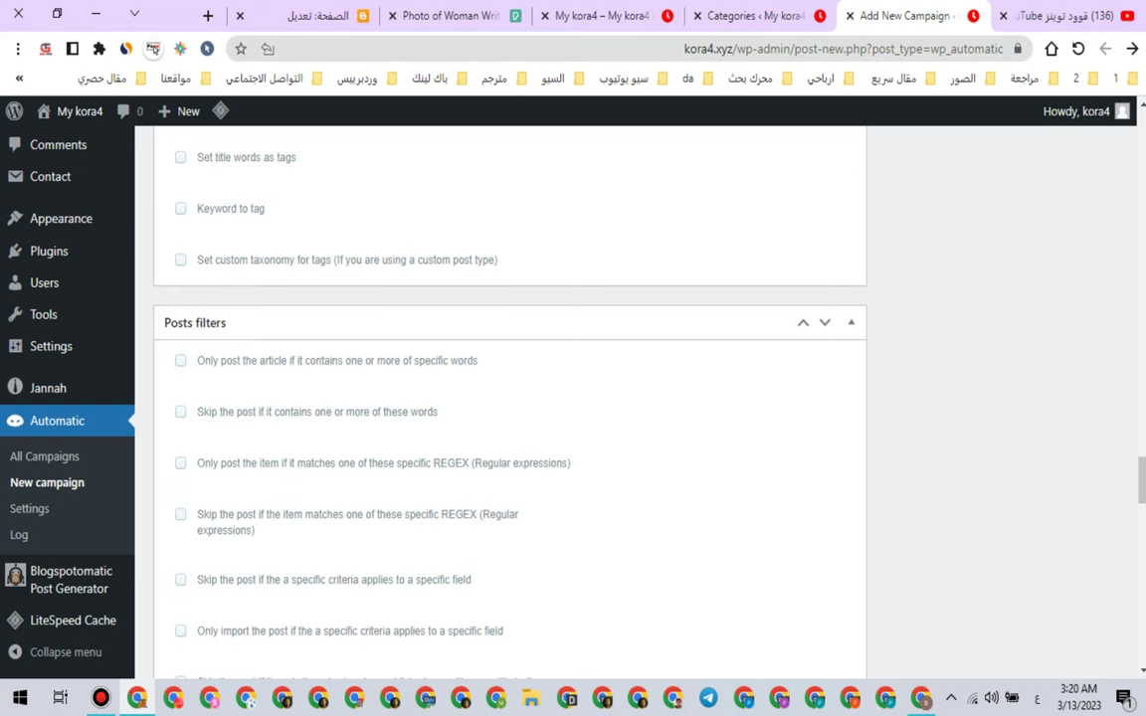
left_click(509, 322)
left_click(509, 322)
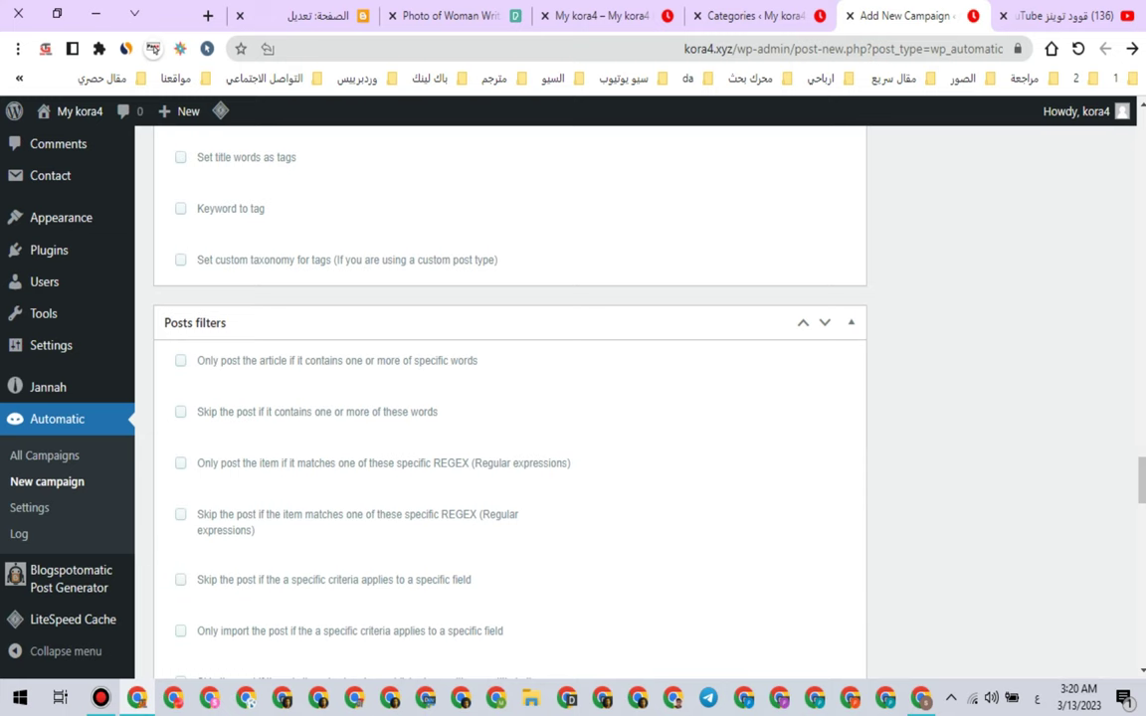
triple_click(324, 412)
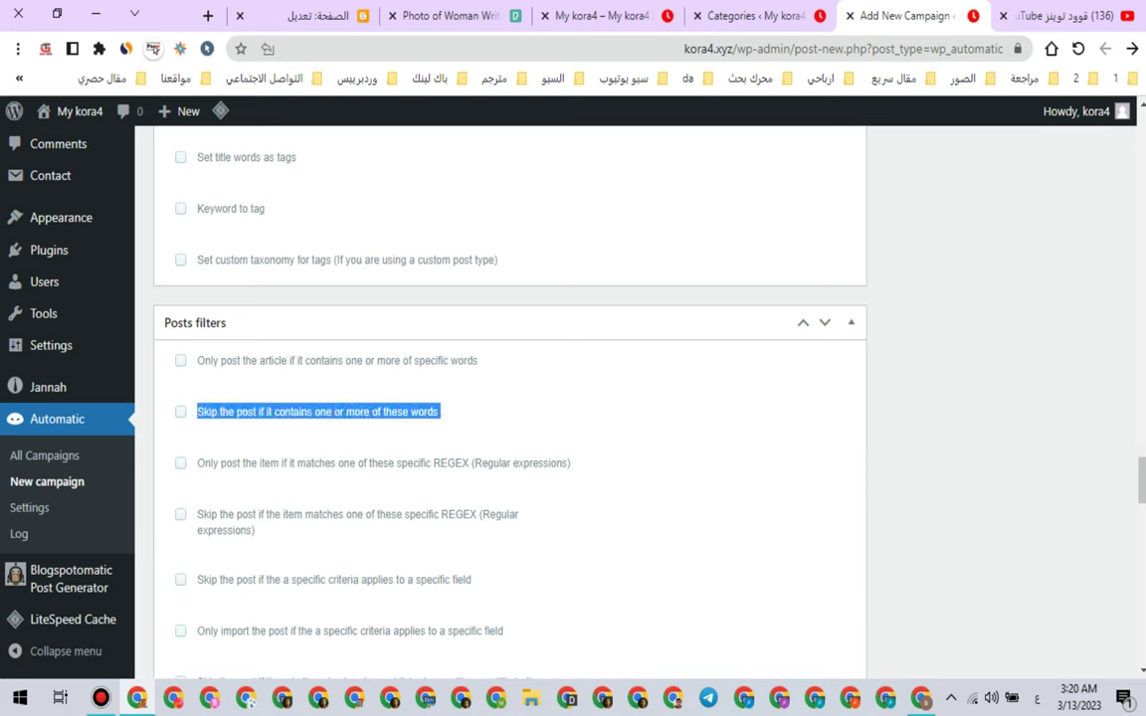
left_click(181, 411)
Step: Enter Russia, Ukraine, russia and ukraine as the banned words, one per line
left_click(269, 497)
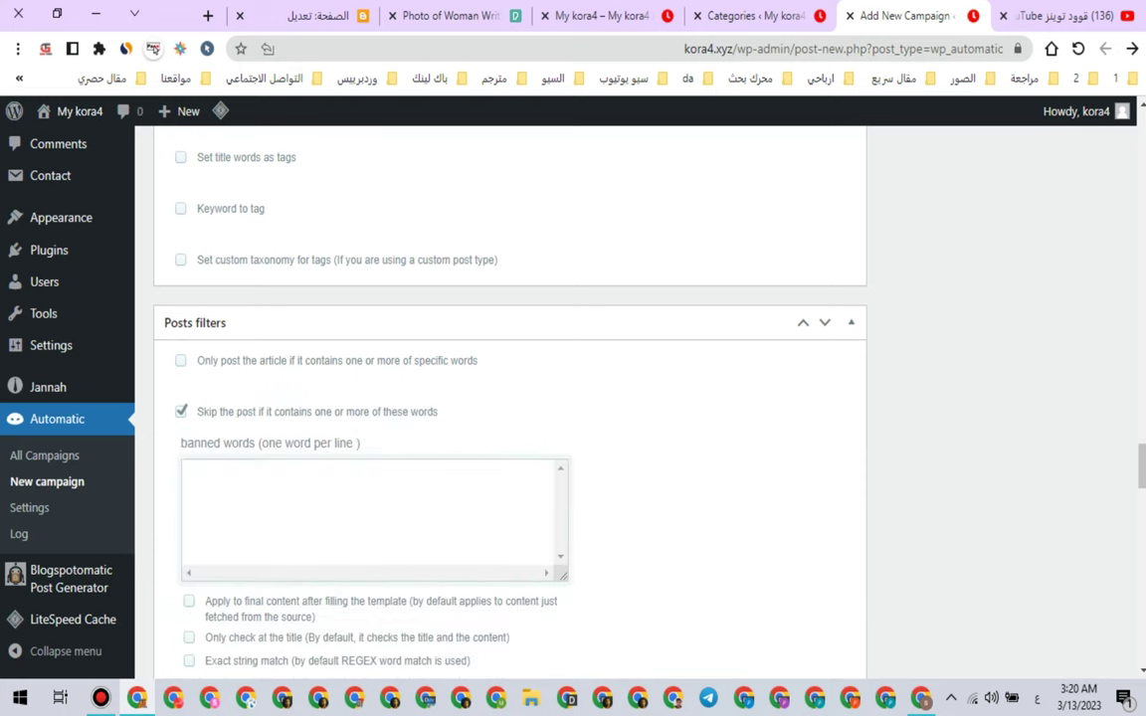
right_click(281, 484)
left_click(238, 301)
left_click_drag(182, 472, 213, 472)
left_click(190, 484)
double_click(190, 484)
left_click(217, 510)
left_click(213, 472)
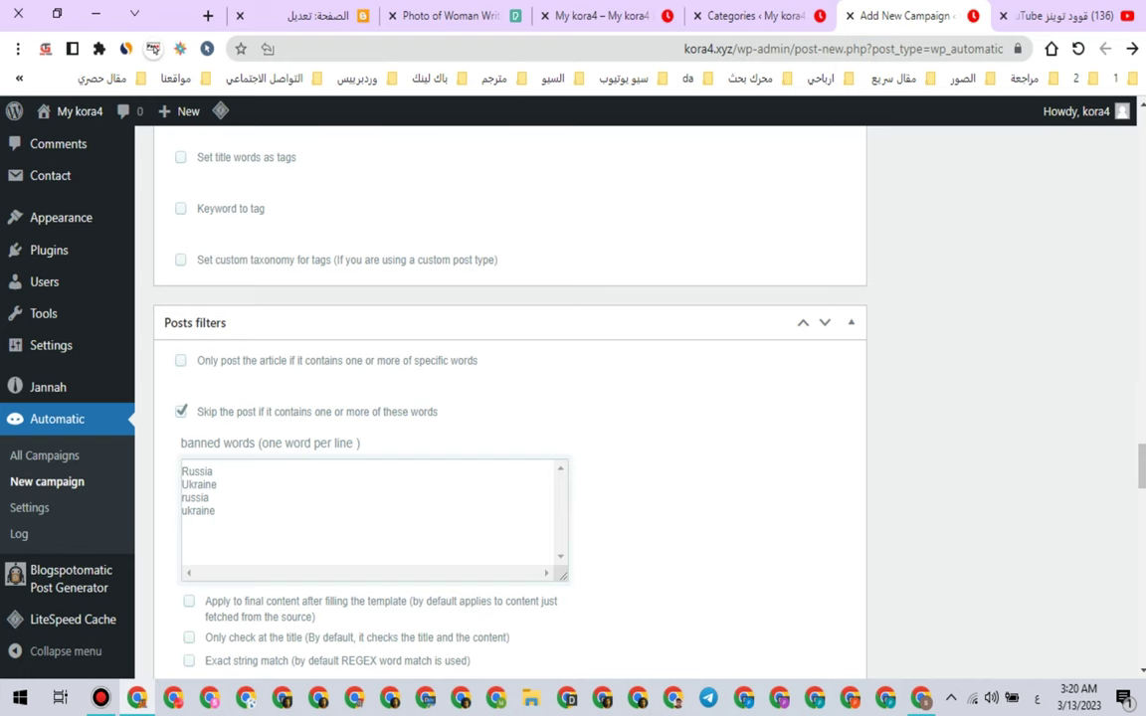
Step: Enable skipping a post if one with the same title is already published in the database
scroll(509, 397, "down", 2)
scroll(509, 397, "down", 4)
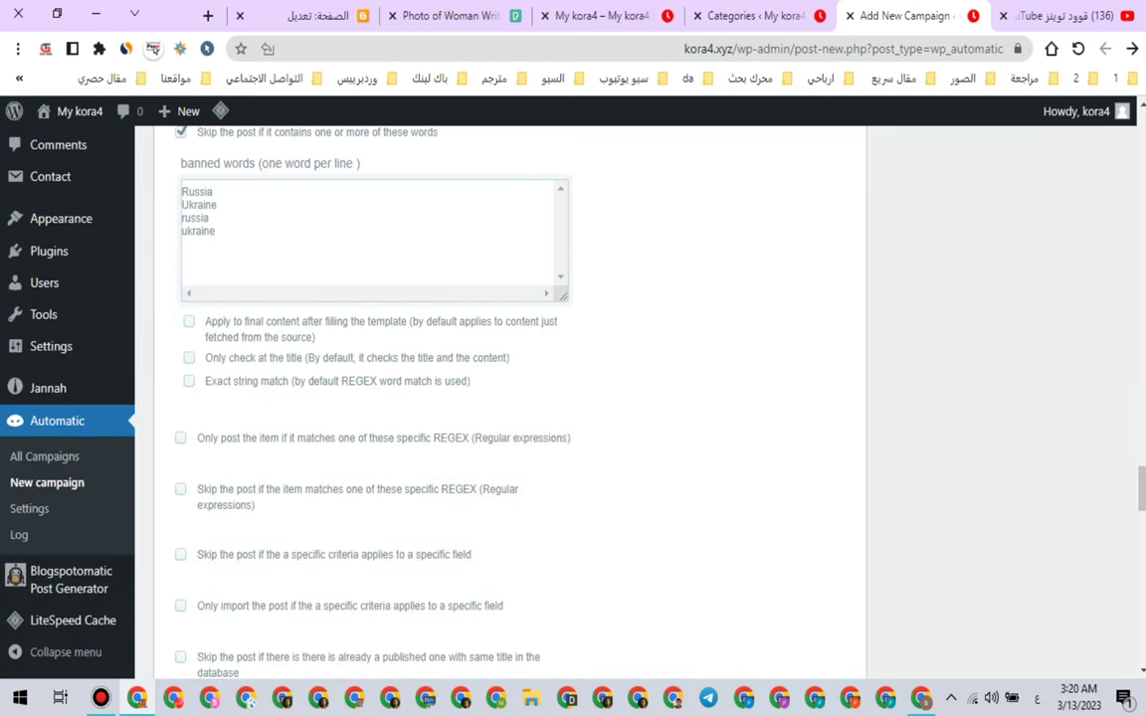
scroll(509, 398, "down", 8)
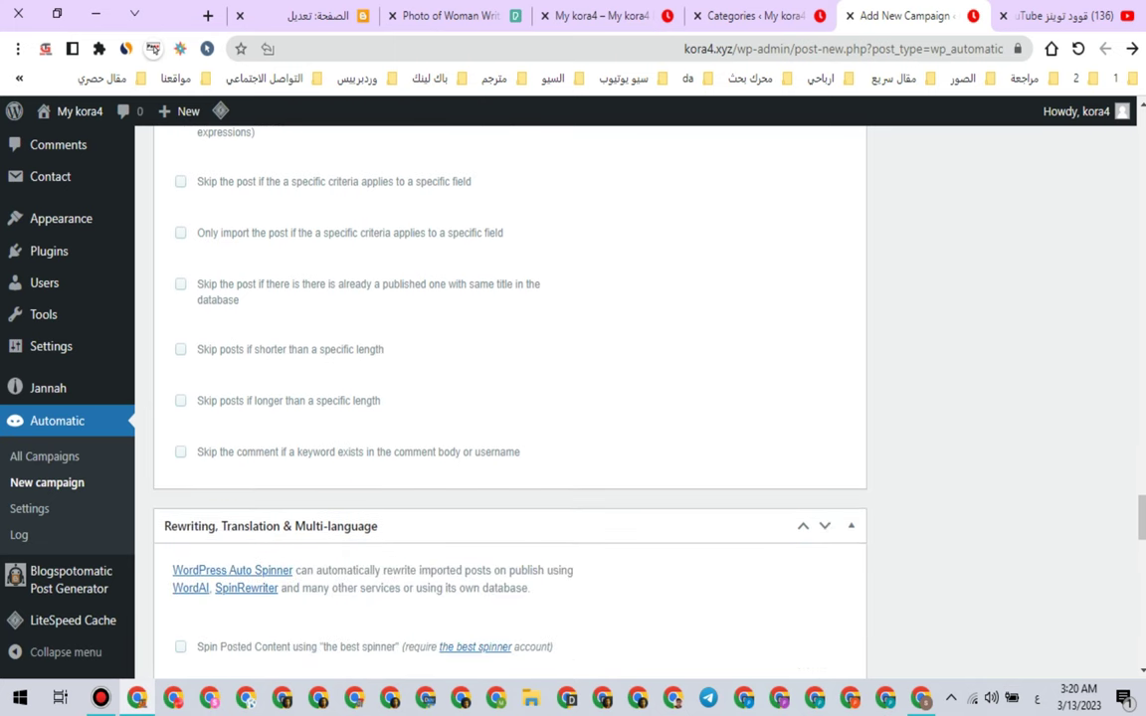
left_click_drag(235, 285, 362, 286)
double_click(361, 285)
left_click(180, 283)
Step: Enable skipping posts shorter than a specific length and set the minimum number of characters to 3300
left_click(181, 350)
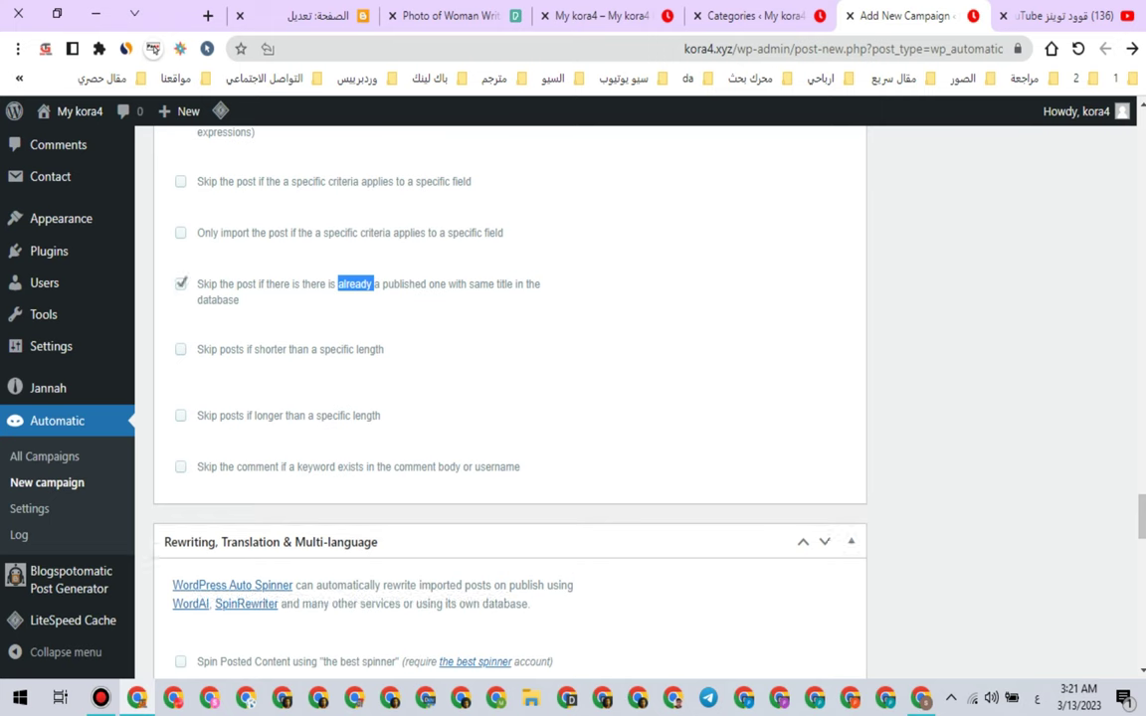
double_click(216, 428)
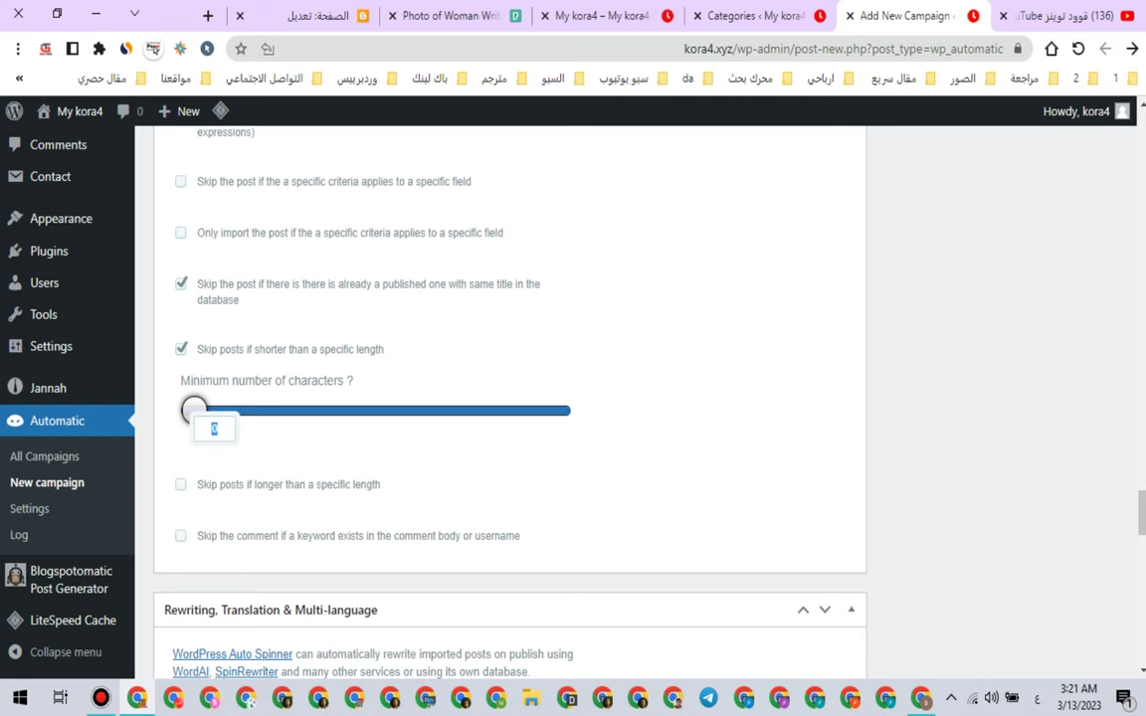
type("3300")
key("Return")
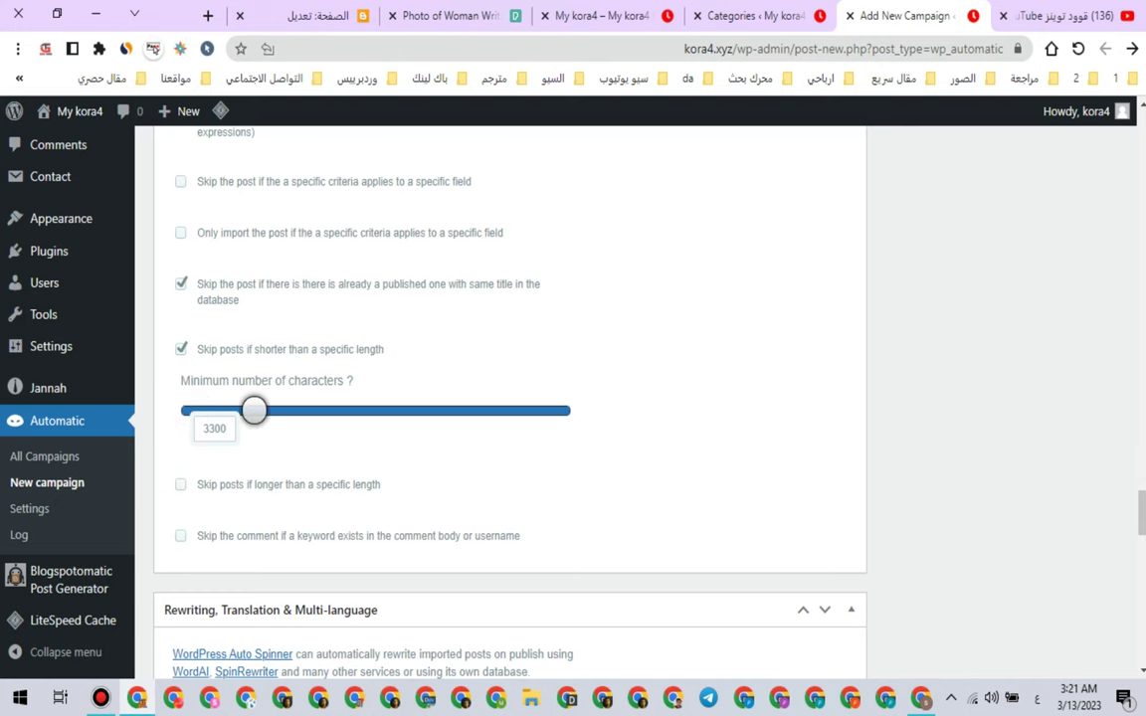
Step: Enable translating the post before posting in the campaign's rewriting and translation options
scroll(509, 398, "down", 4)
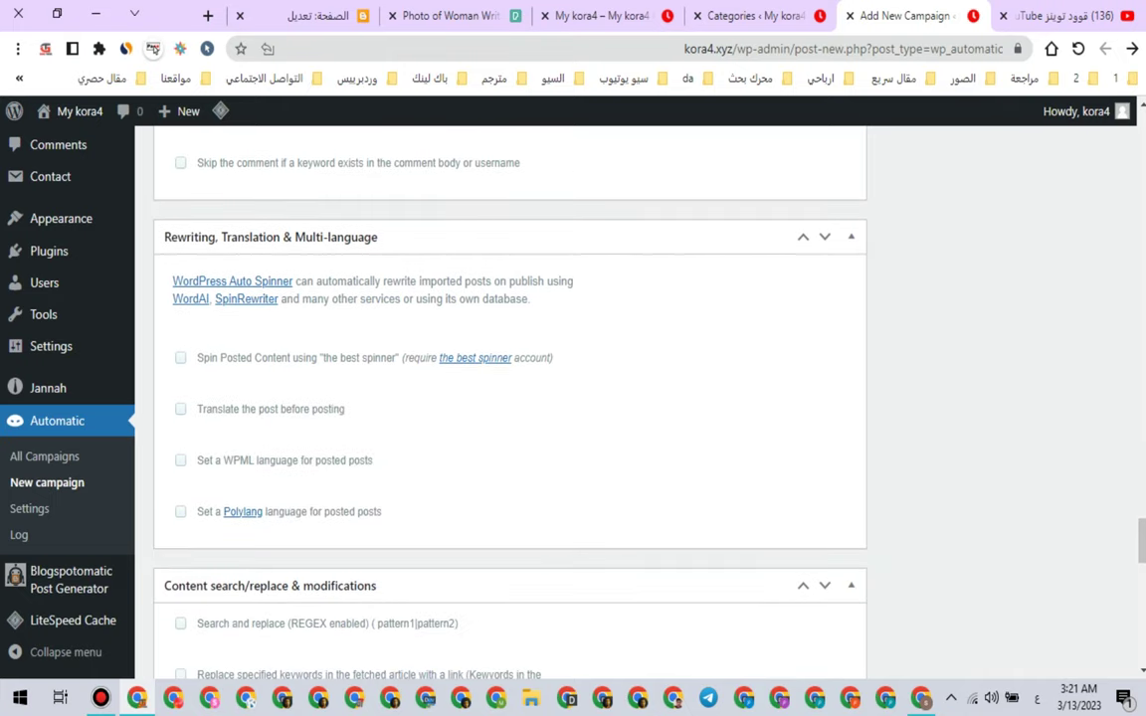
left_click(180, 409)
scroll(509, 398, "down", 2)
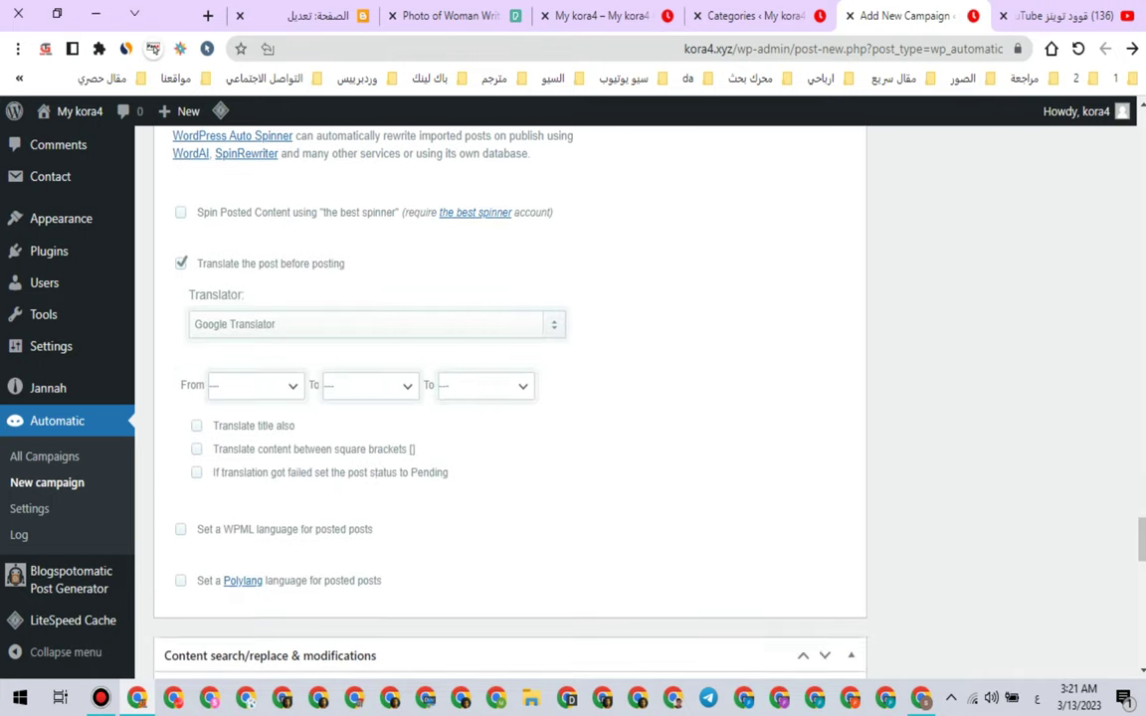
scroll(510, 398, "up", 1)
left_click_drag(217, 315, 330, 315)
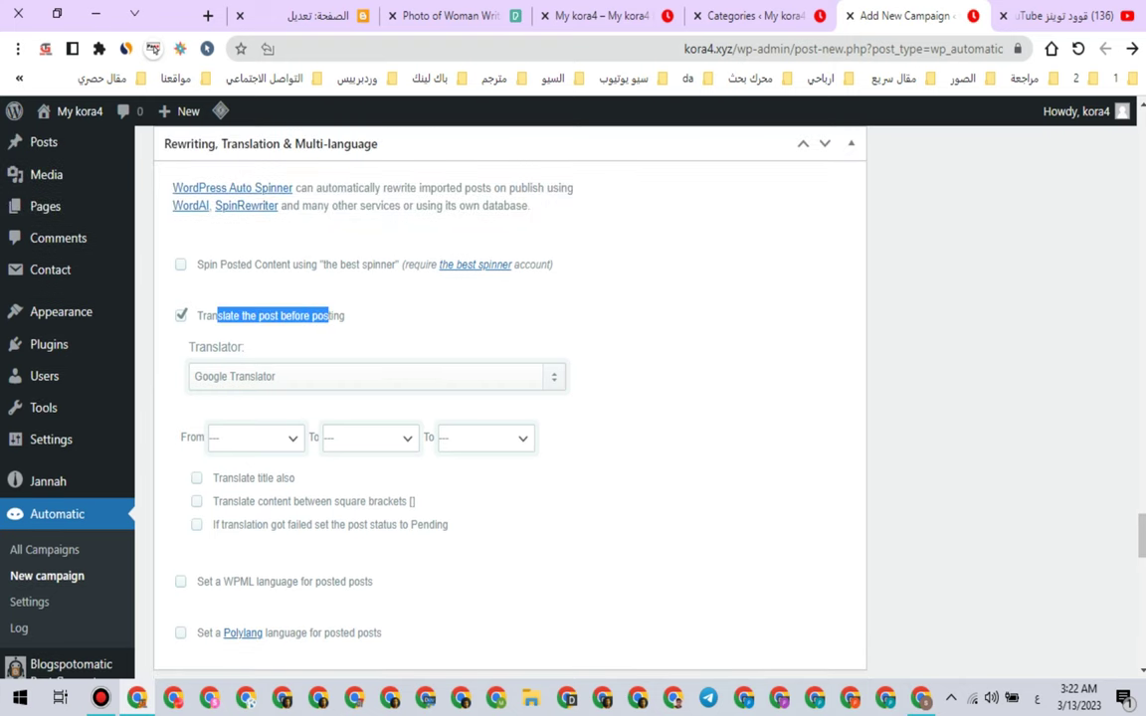
double_click(297, 315)
triple_click(328, 316)
scroll(509, 398, "down", 1)
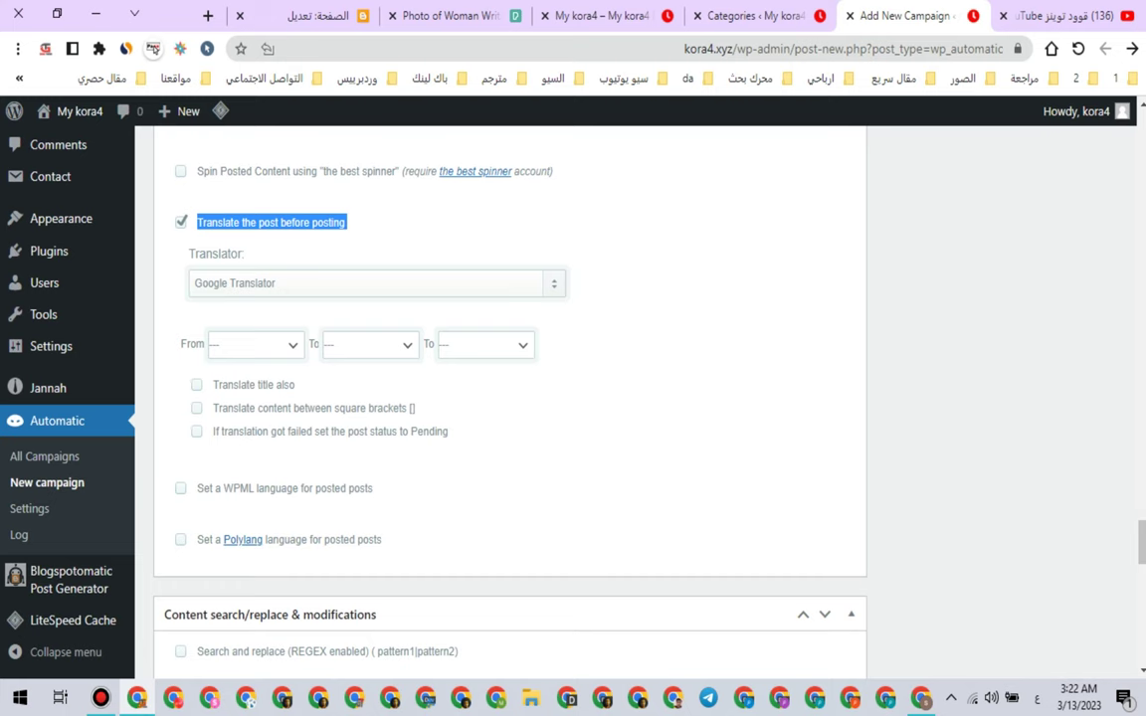
left_click(255, 344)
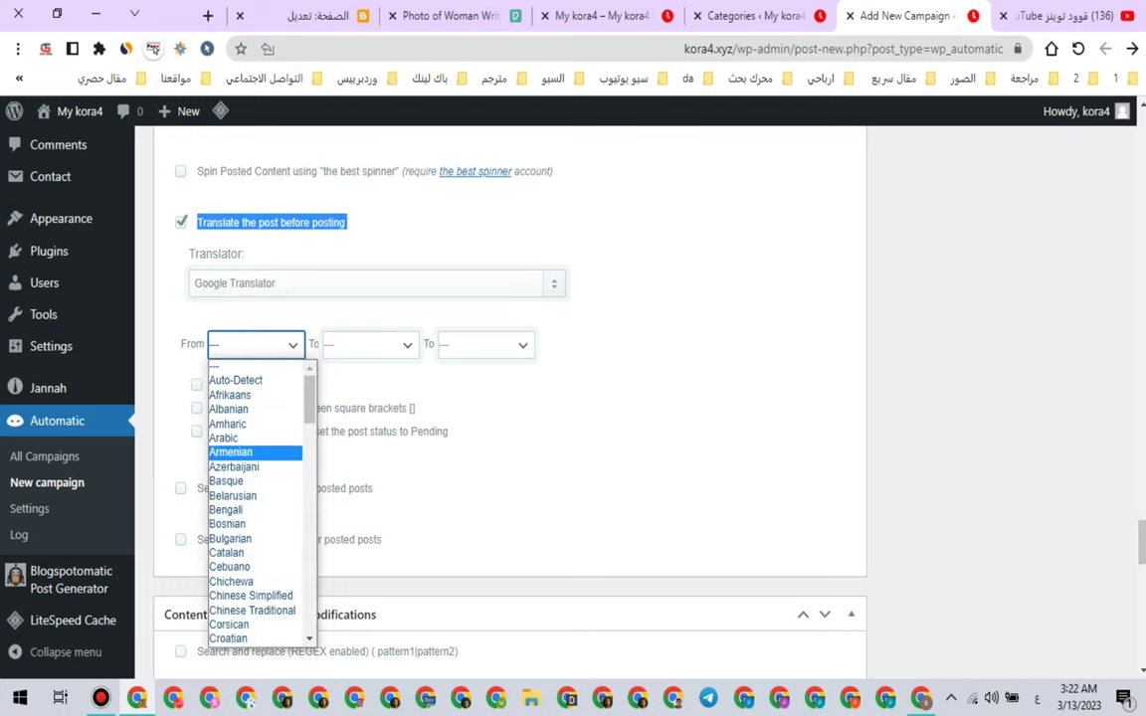
scroll(255, 498, "down", 4)
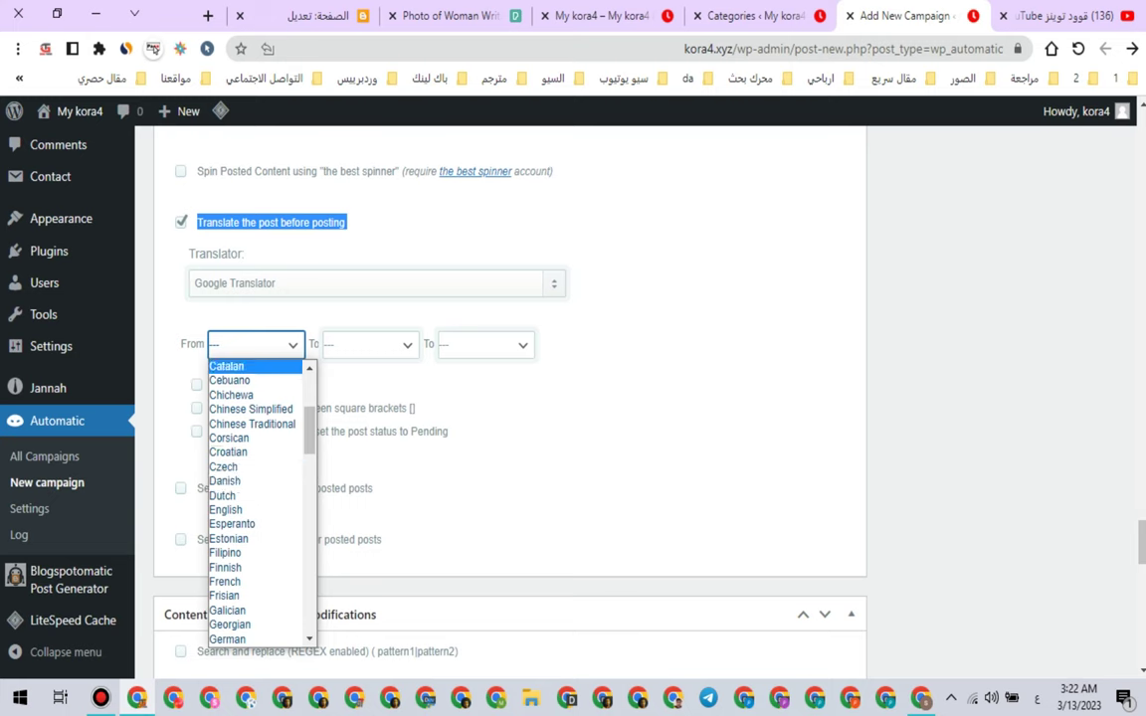
left_click(288, 315)
left_click(256, 346)
left_click(597, 398)
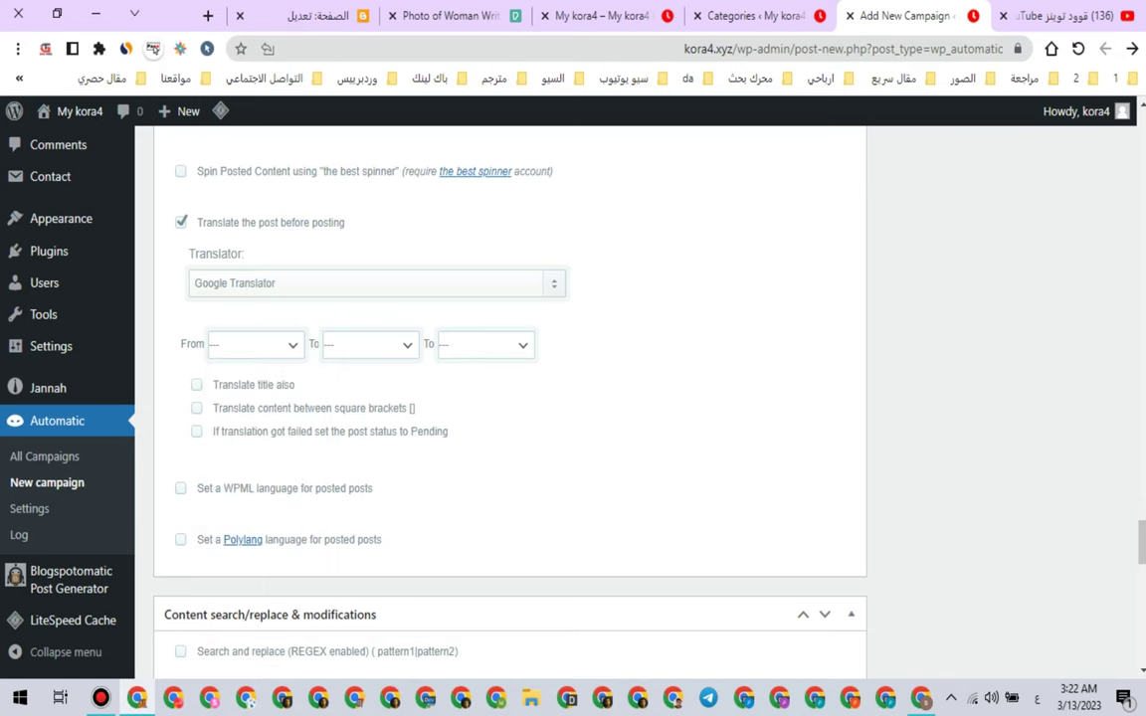
Step: Check the language code in the campaign's Google News feed link
scroll(510, 398, "up", 15)
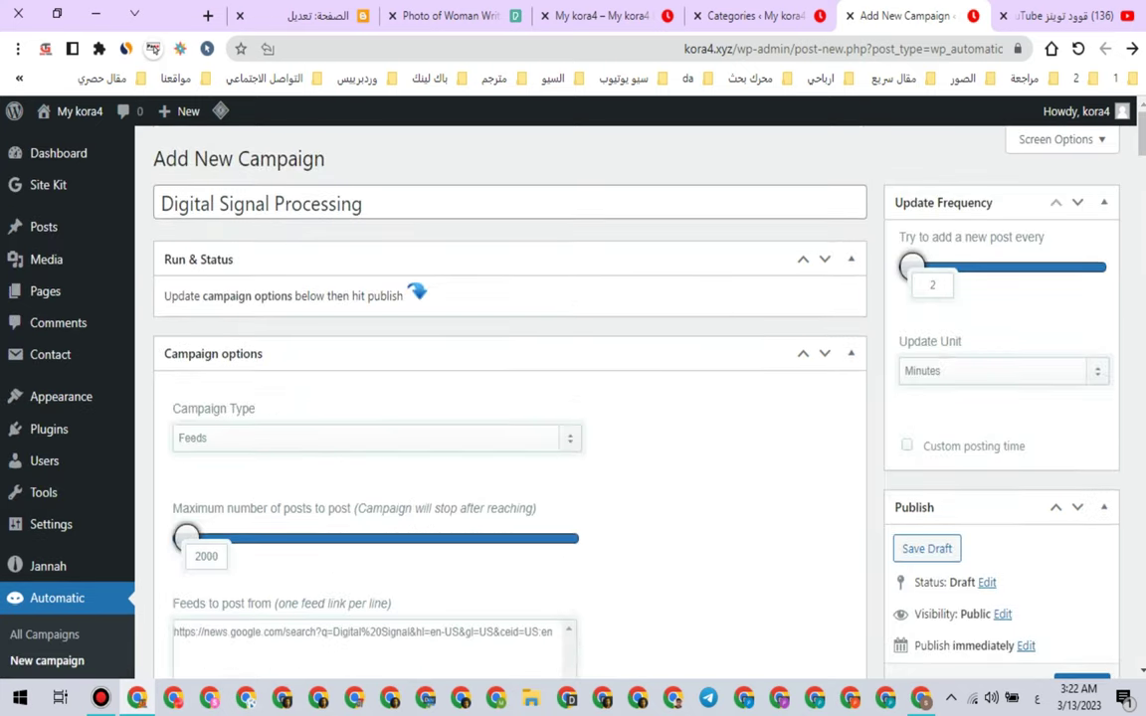
scroll(509, 398, "down", 5)
triple_click(301, 259)
left_click(370, 258)
left_click_drag(436, 259, 445, 259)
left_click(425, 259)
key("shift+Right")
key("shift+Right")
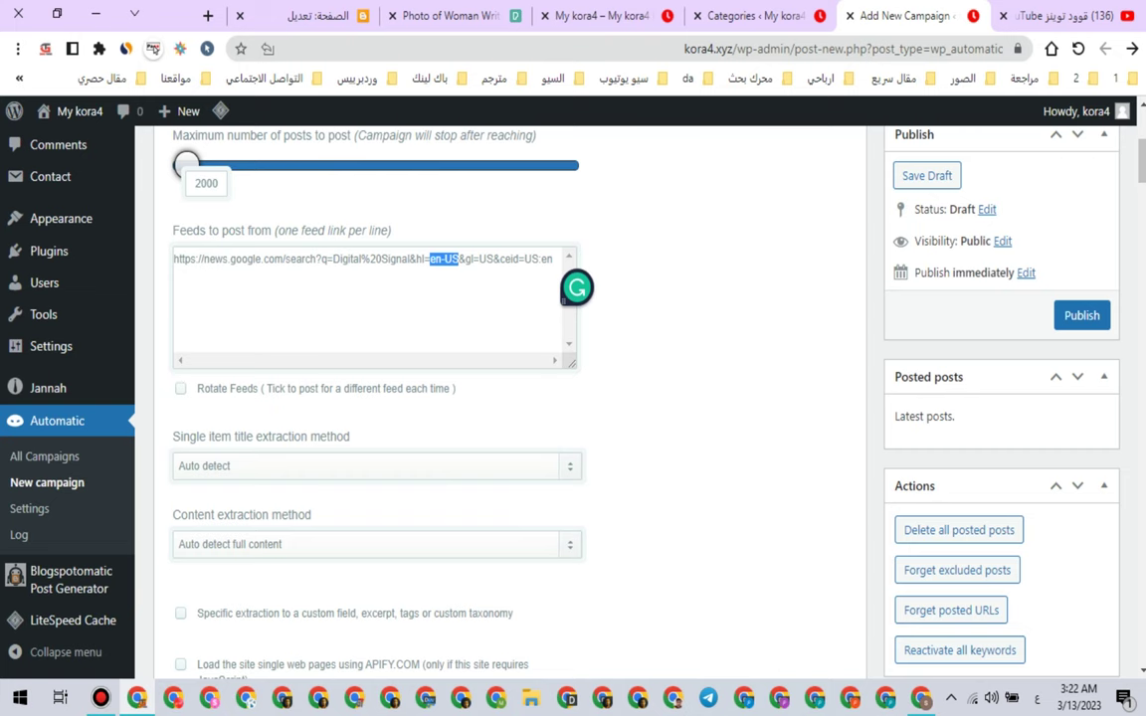
Step: Set the post translation to run from English to Dutch and back to English
scroll(509, 398, "down", 20)
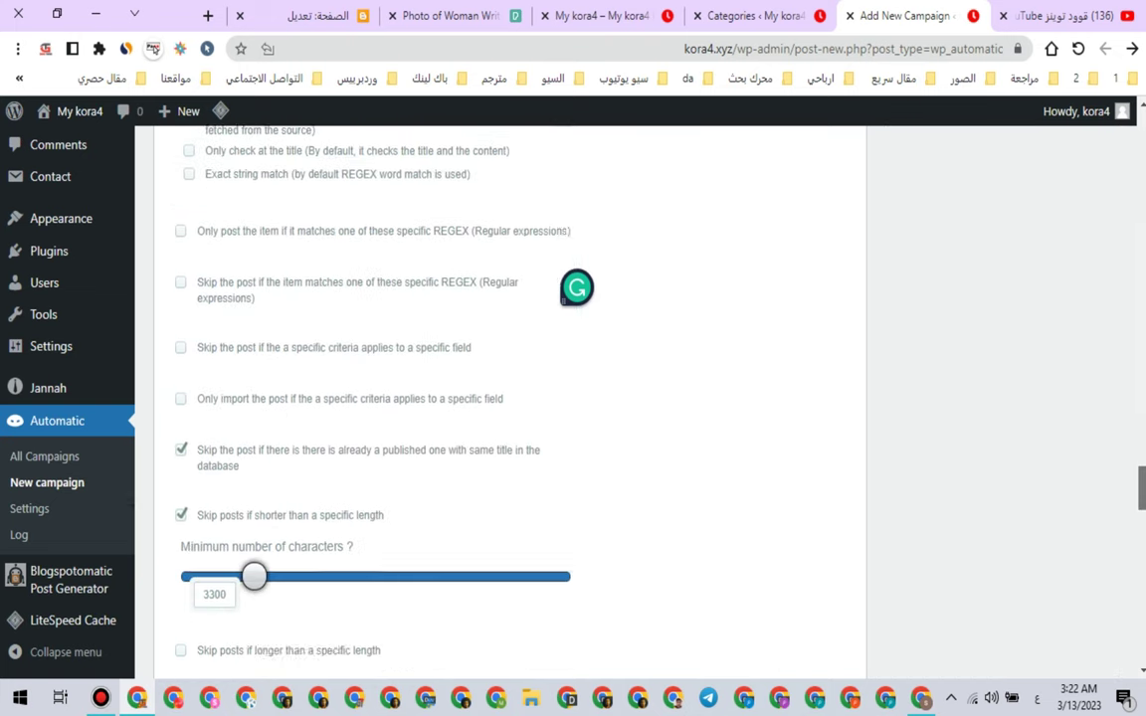
scroll(510, 398, "down", 3)
scroll(510, 398, "down", 3)
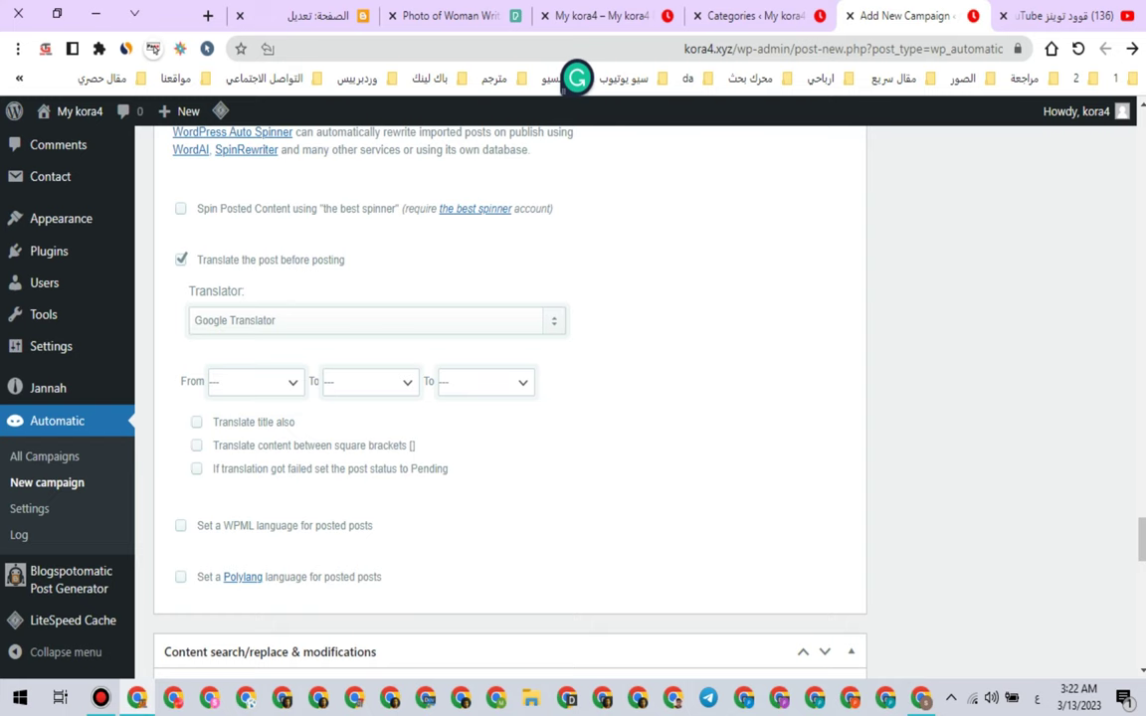
left_click(254, 381)
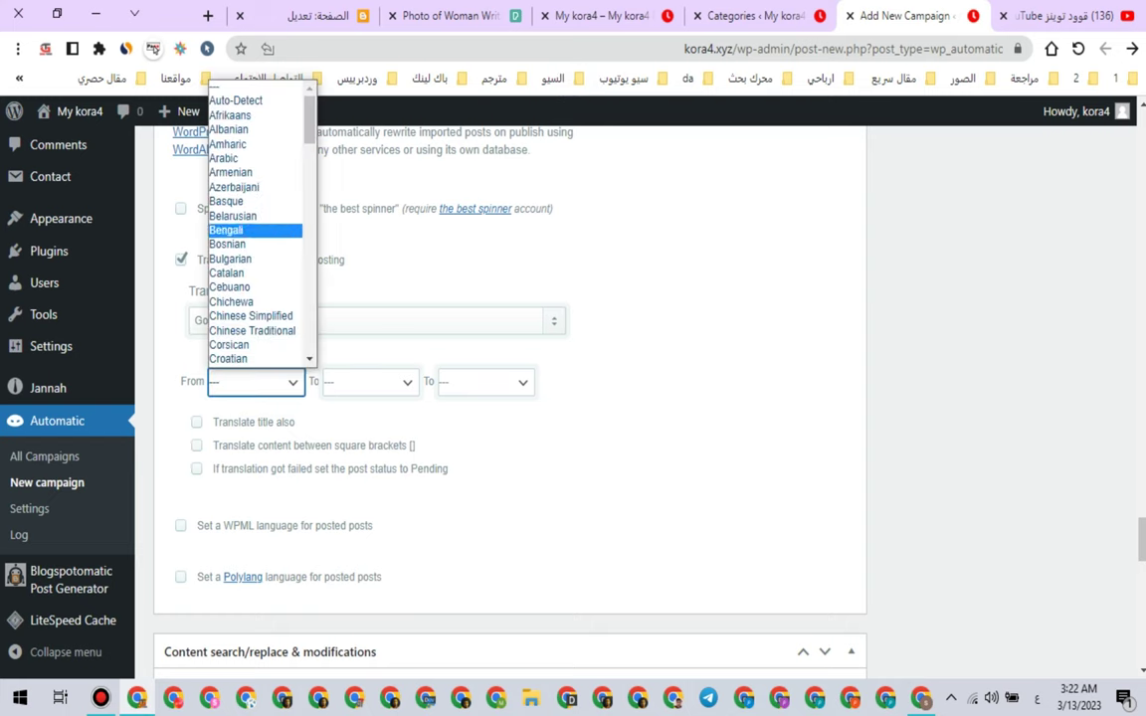
scroll(254, 248, "down", 3)
scroll(254, 229, "down", 5)
scroll(254, 229, "up", 5)
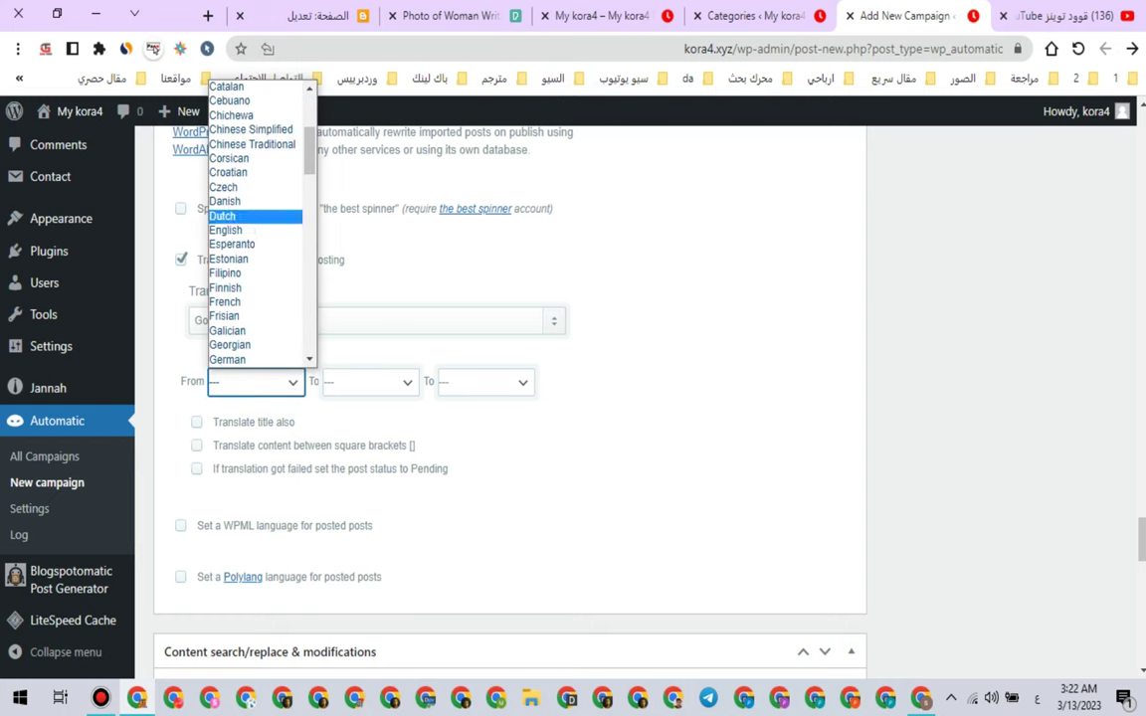
left_click(225, 229)
left_click(370, 382)
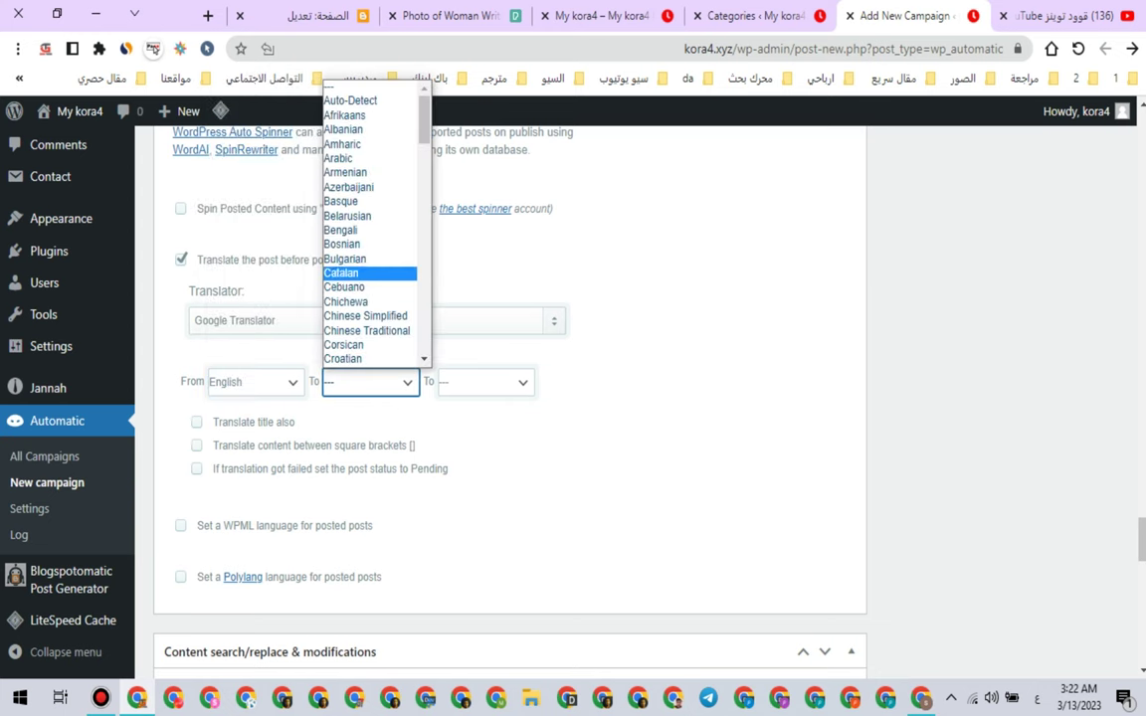
scroll(368, 272, "down", 3)
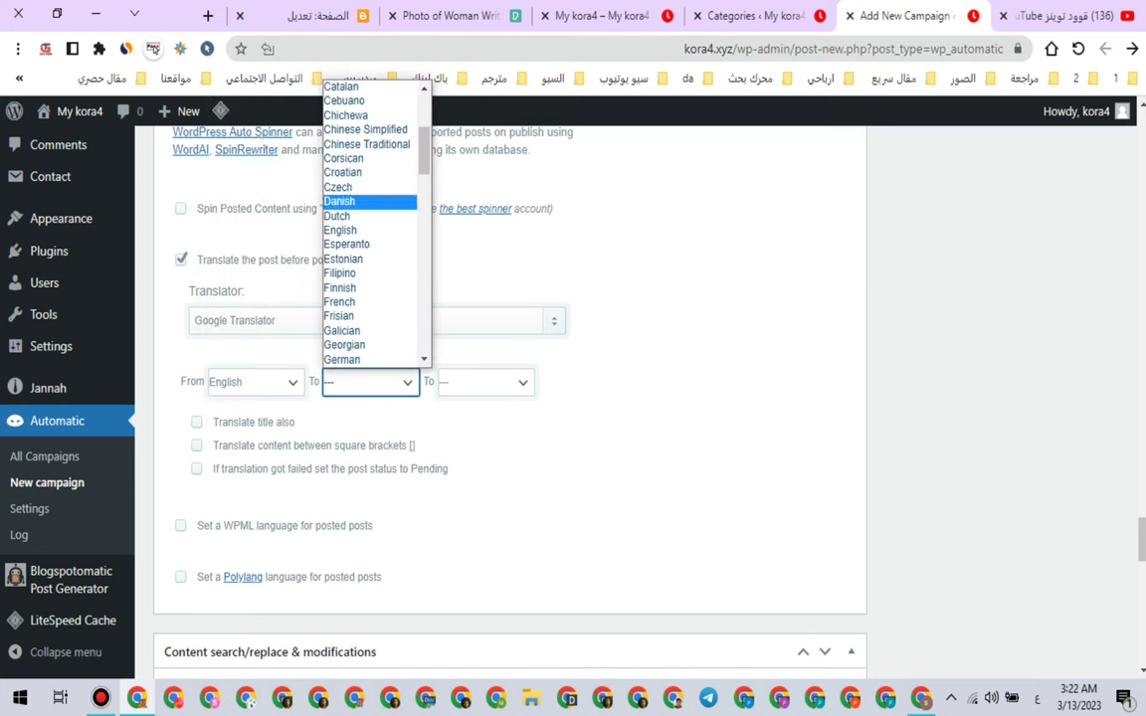
left_click(338, 215)
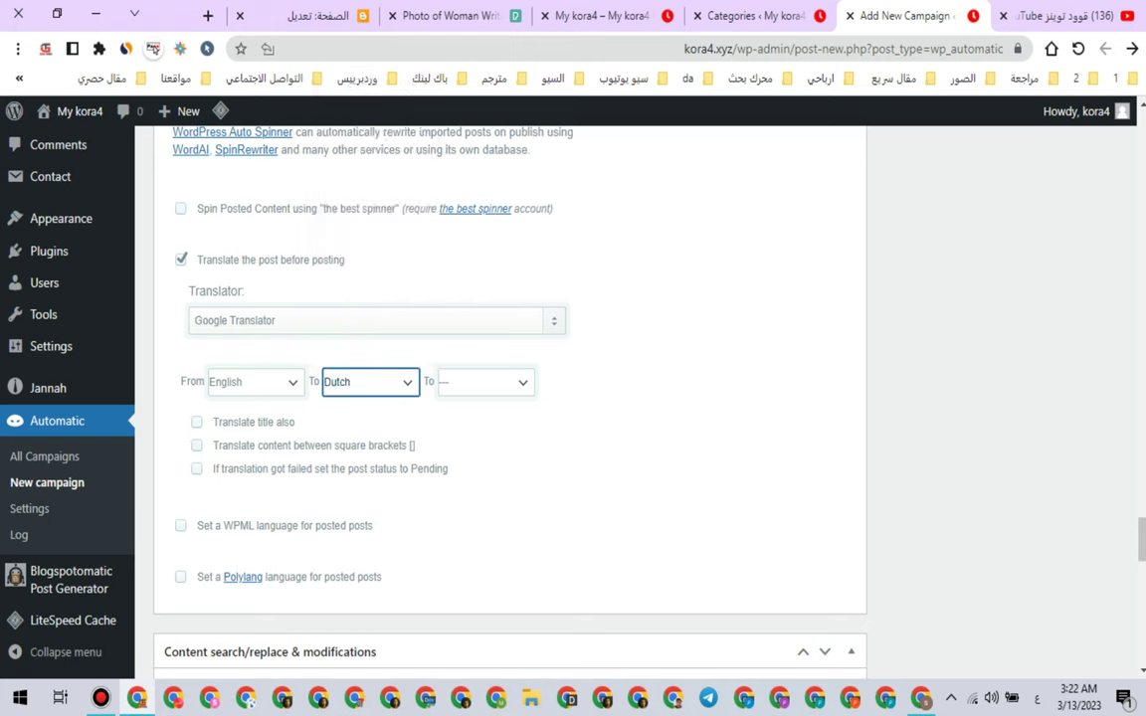
left_click(485, 382)
scroll(487, 219, "down", 4)
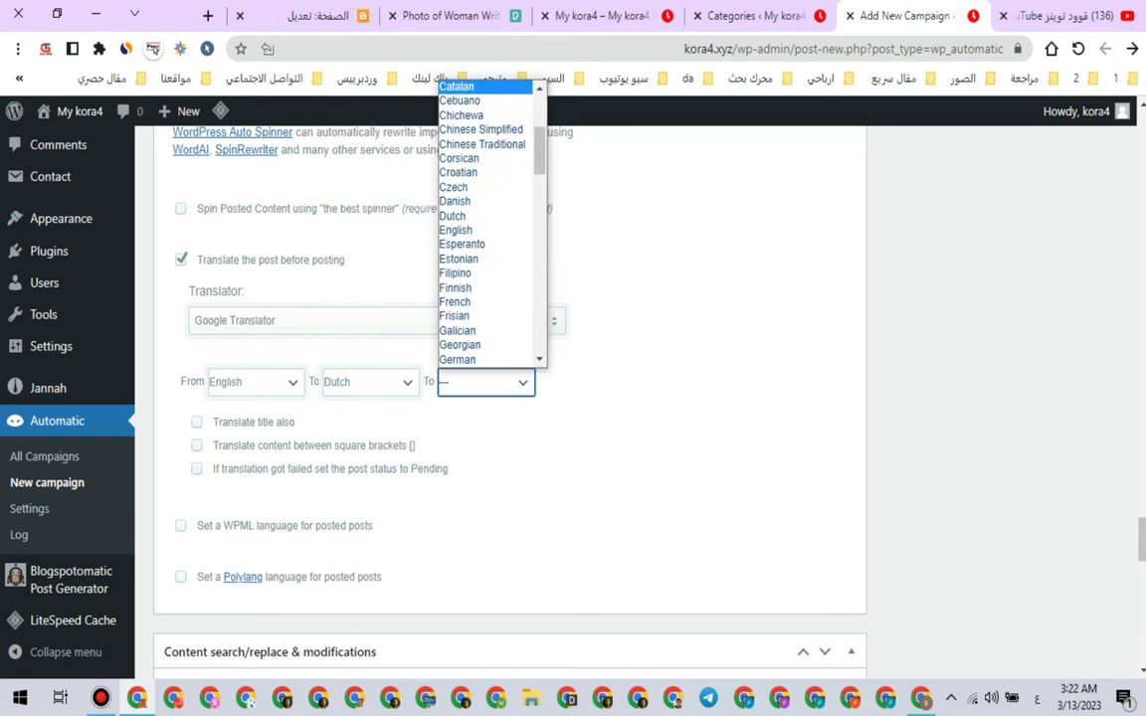
left_click(456, 230)
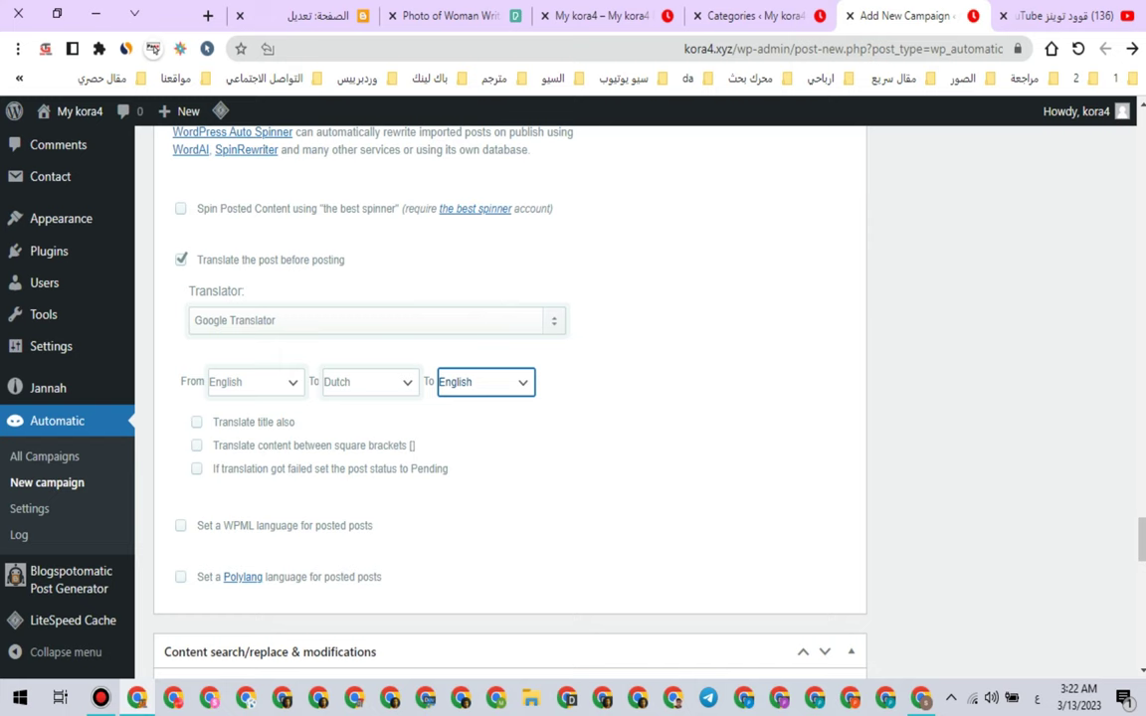
Step: Enable translating the title also and setting the post status to Pending if the translation fails
left_click(196, 422)
left_click(196, 469)
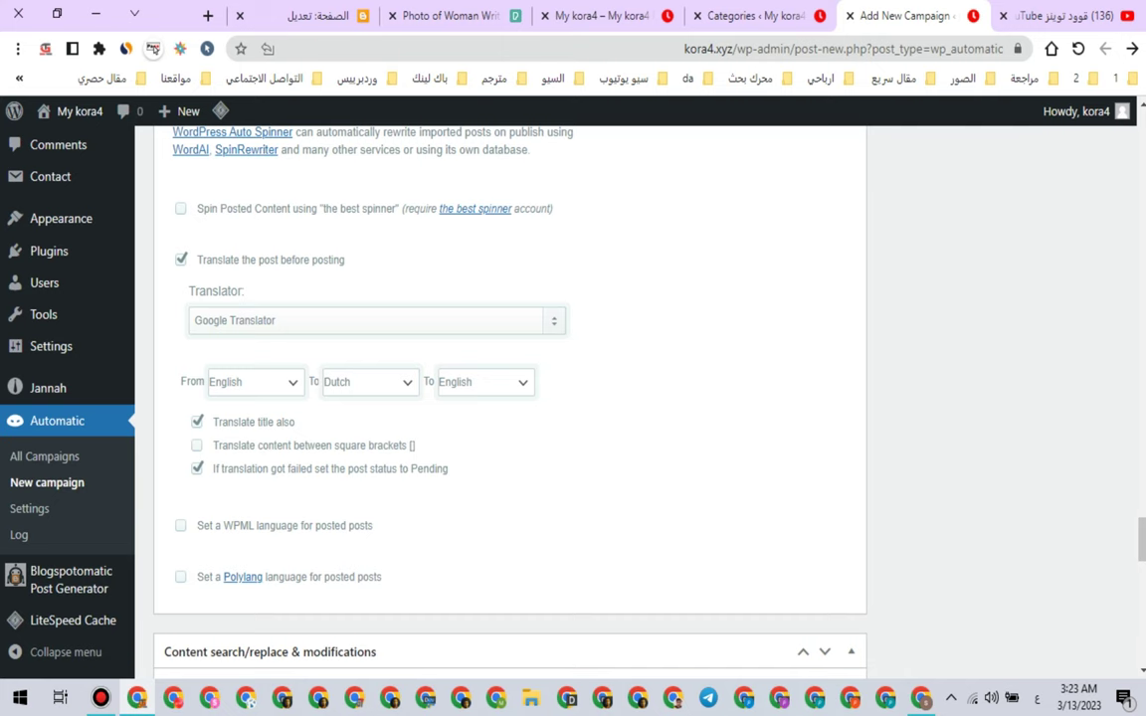
Step: Enable stripping original links, adding a canonical tag with the original post link, and adding the nofollow attribute to links
scroll(509, 398, "down", 4)
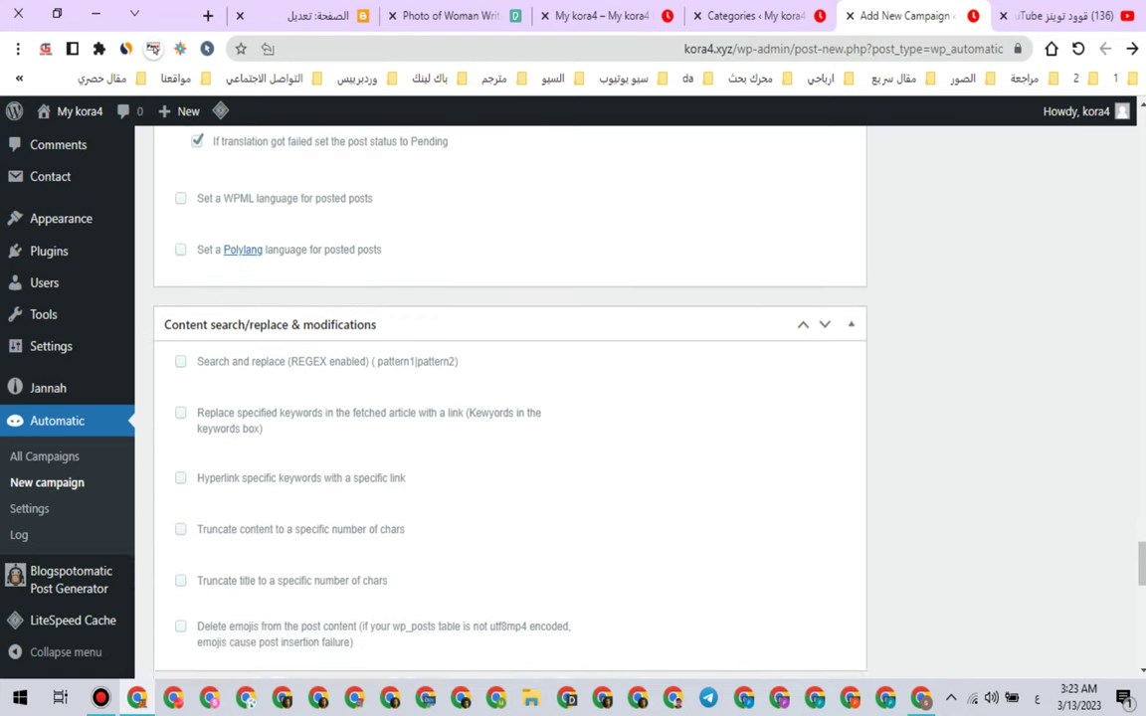
scroll(510, 397, "down", 4)
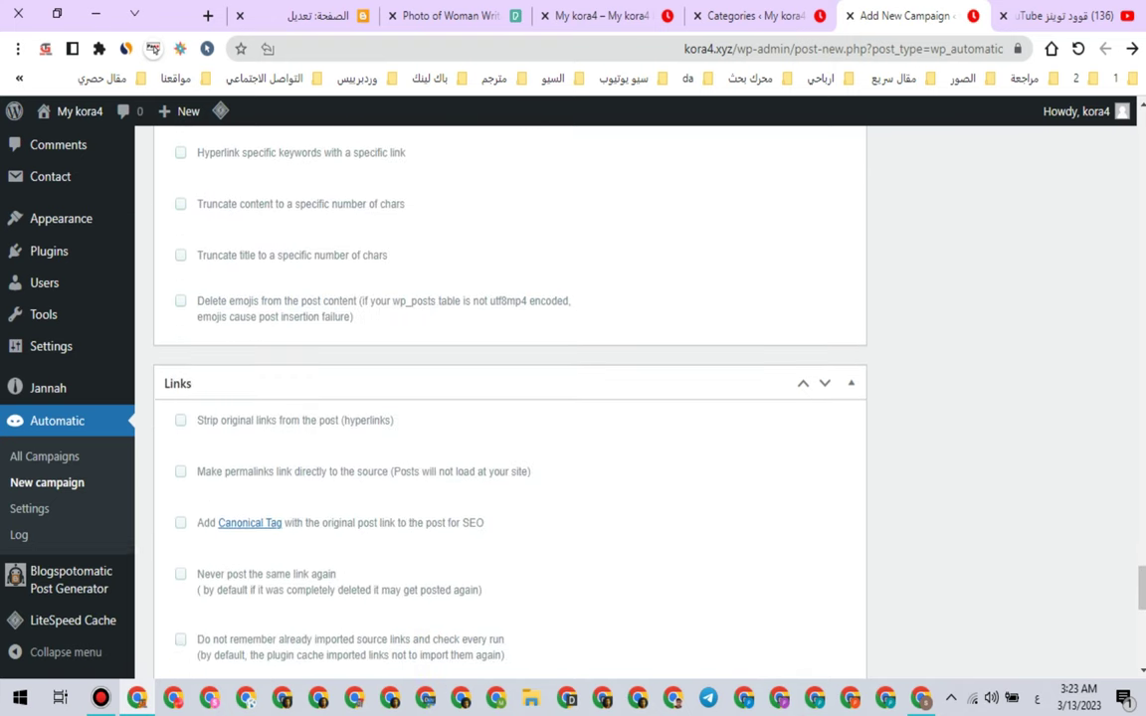
scroll(509, 398, "down", 2)
left_click(181, 234)
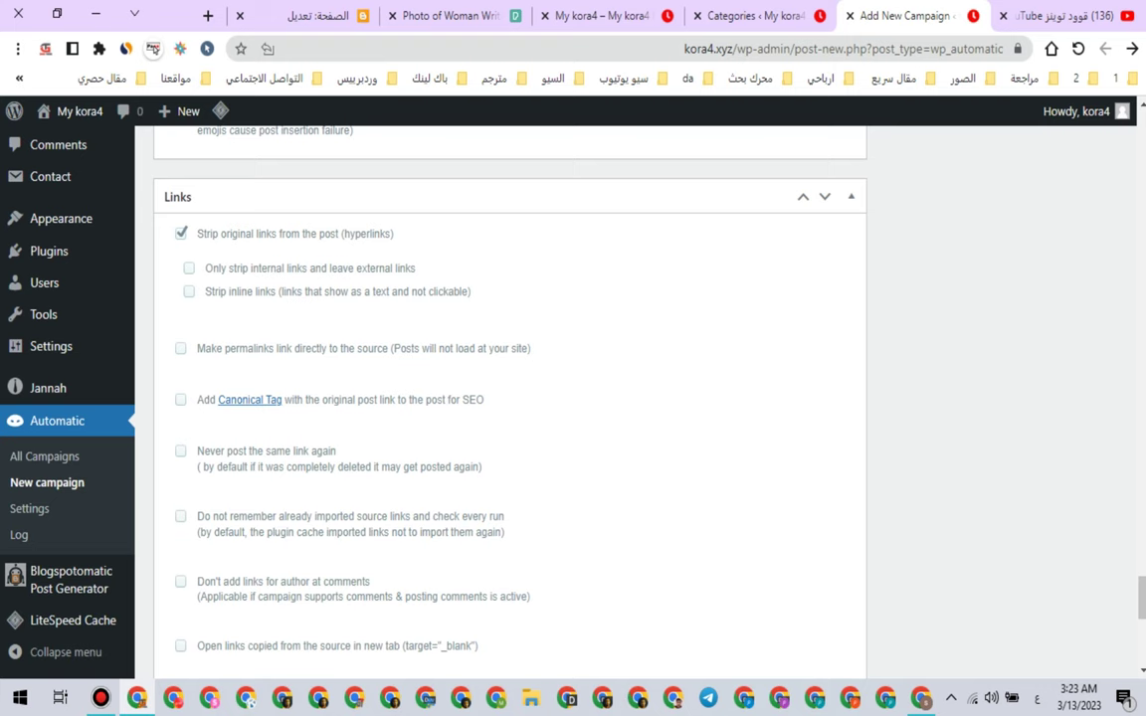
left_click(180, 399)
scroll(510, 398, "down", 4)
left_click(181, 368)
scroll(510, 398, "up", 5)
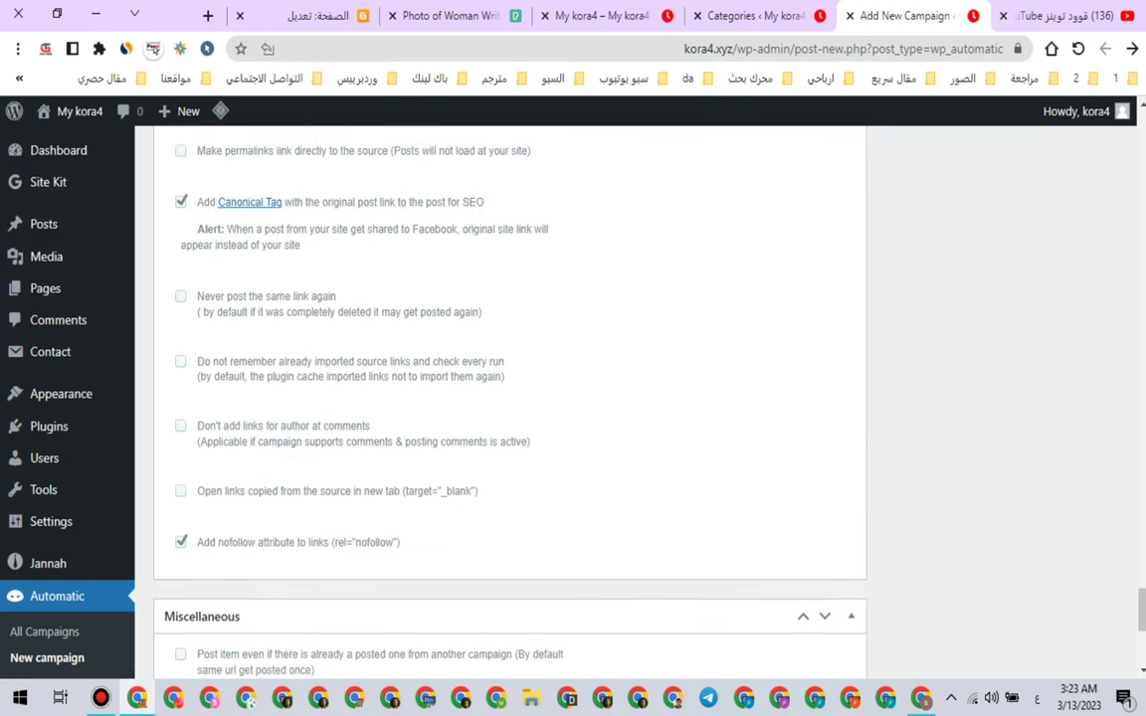
Step: Publish the Digital Signal Processing campaign
scroll(509, 398, "down", 4)
scroll(509, 398, "down", 4)
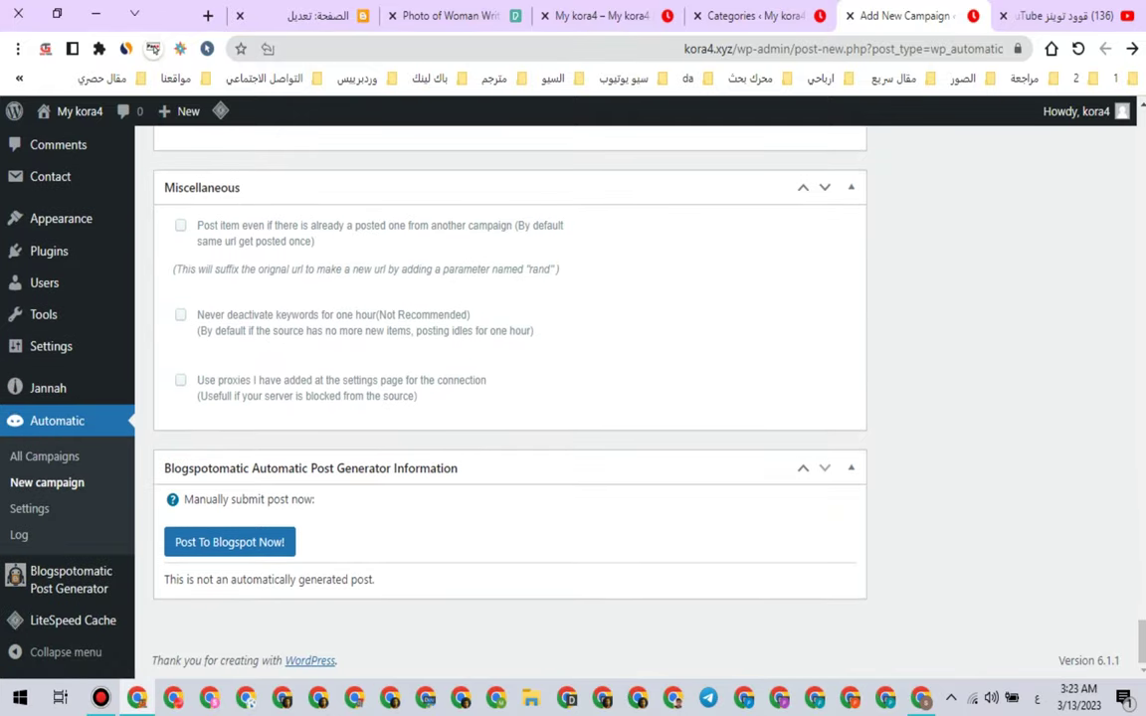
scroll(509, 398, "up", 2)
scroll(509, 398, "up", 20)
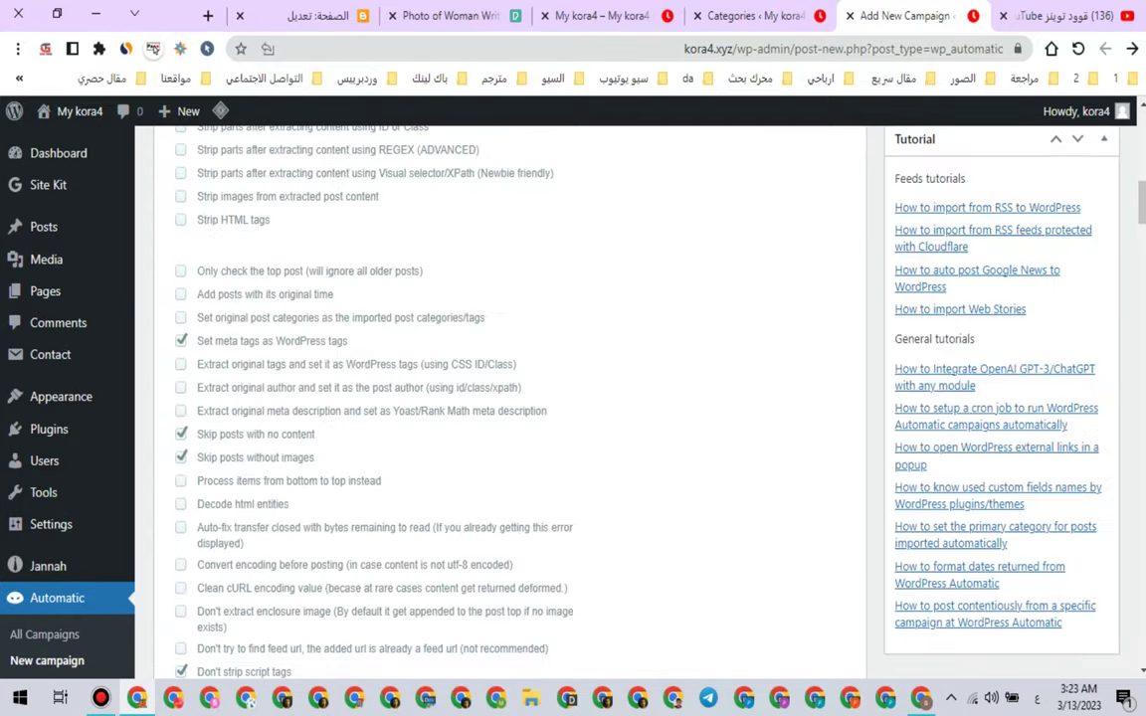
scroll(510, 398, "up", 2)
left_click(1081, 394)
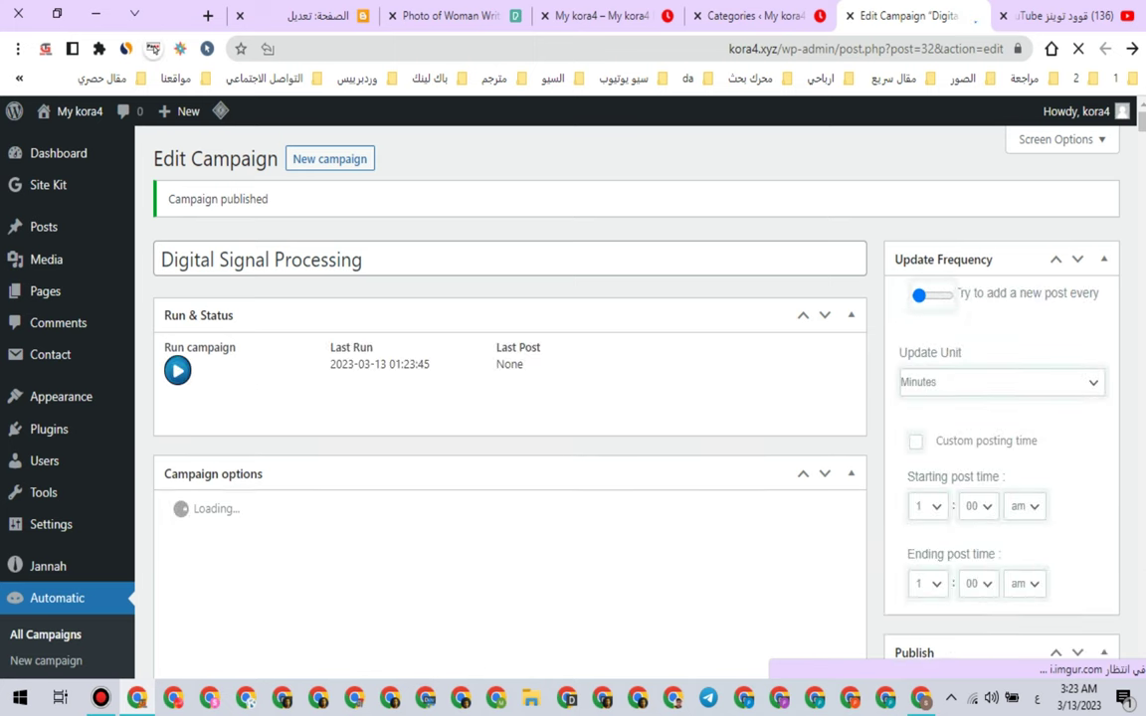
Step: Run the published Digital Signal Processing campaign manually
left_click_drag(330, 345, 418, 364)
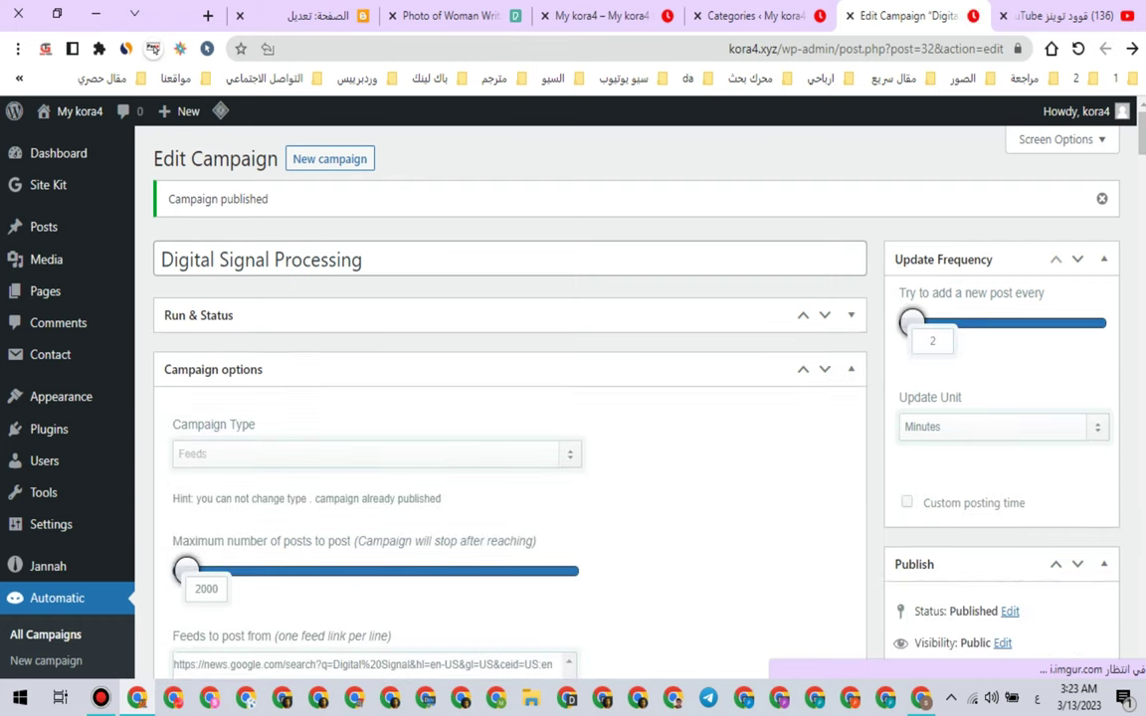
left_click(177, 370)
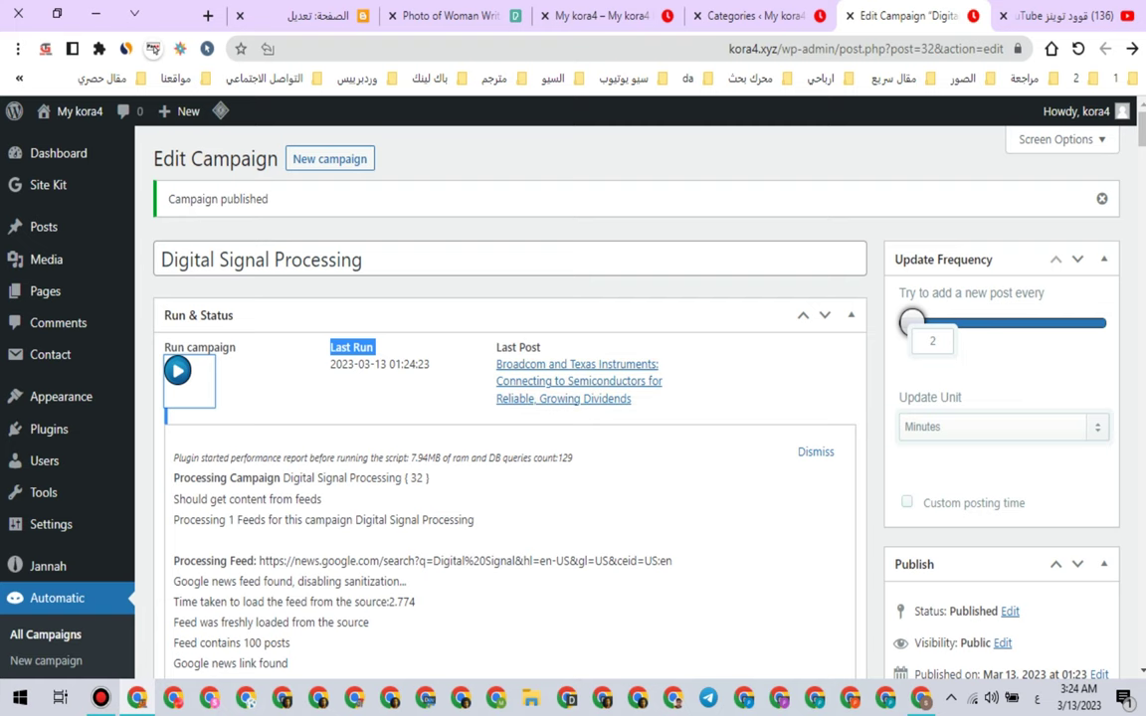
Step: View the kora4 site's homepage and check the newly imported posts and their publishing times
left_click(753, 16)
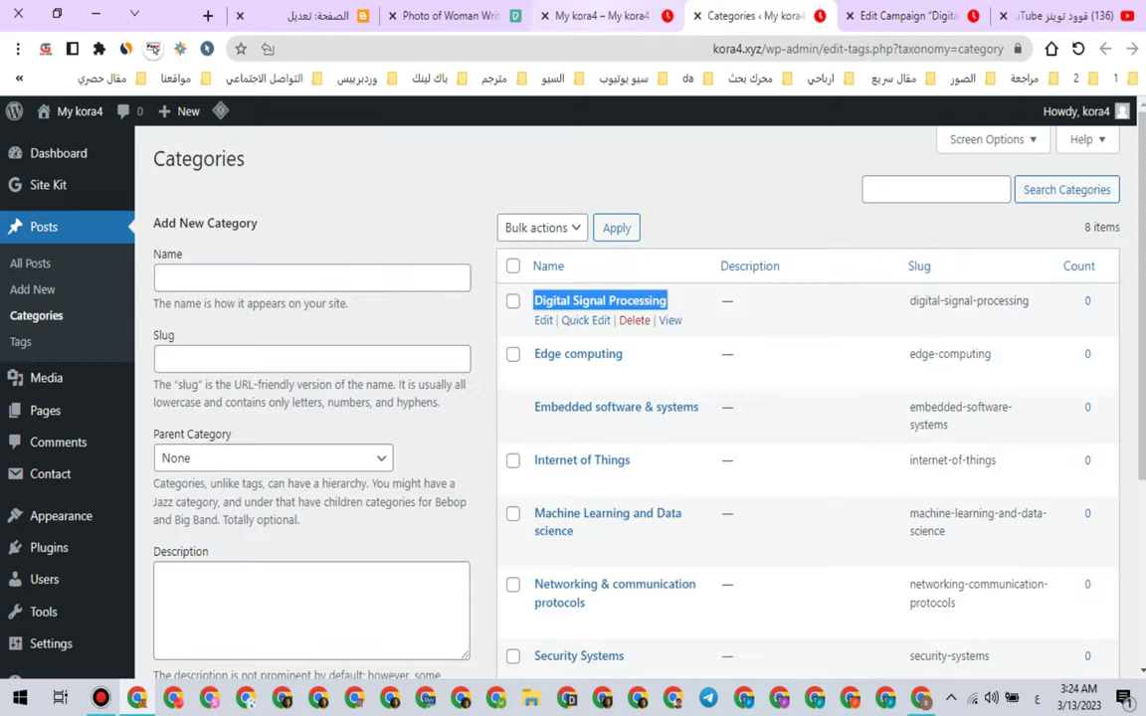
left_click(603, 16)
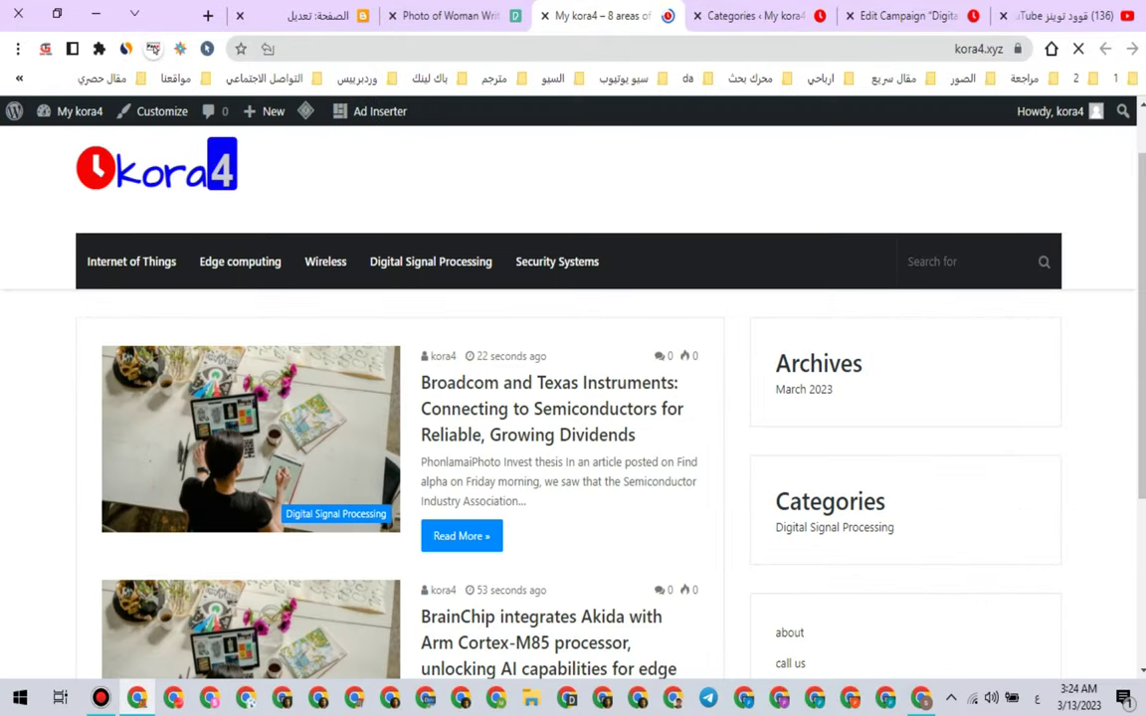
scroll(568, 402, "down", 2)
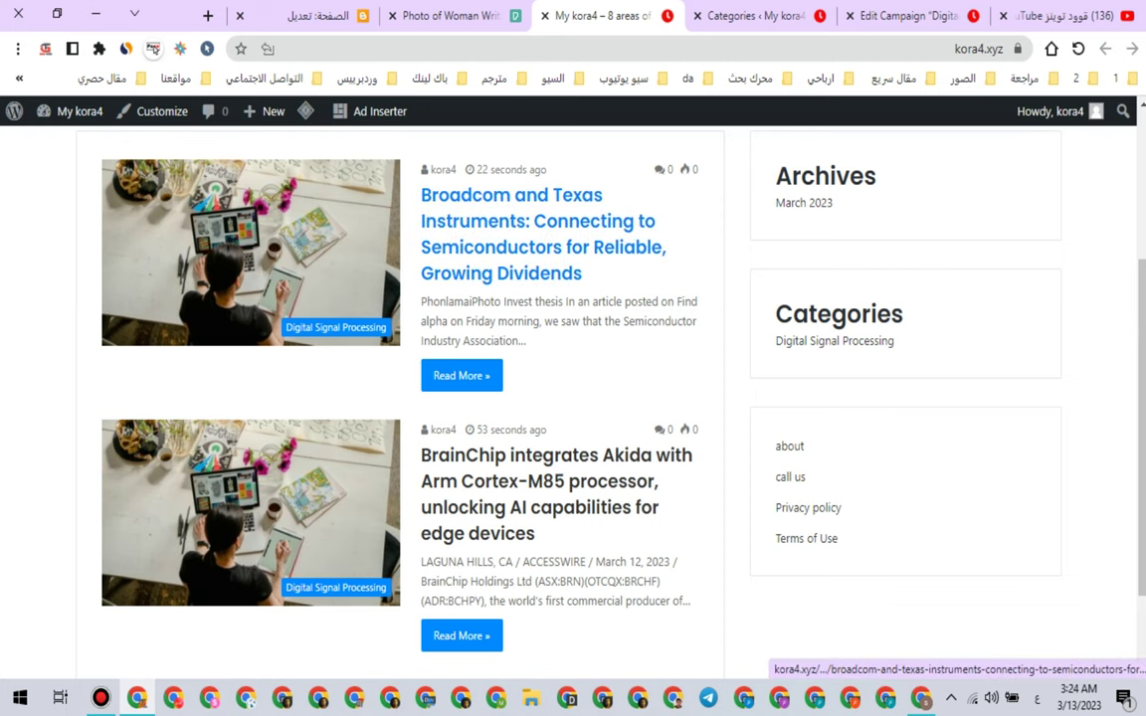
double_click(482, 430)
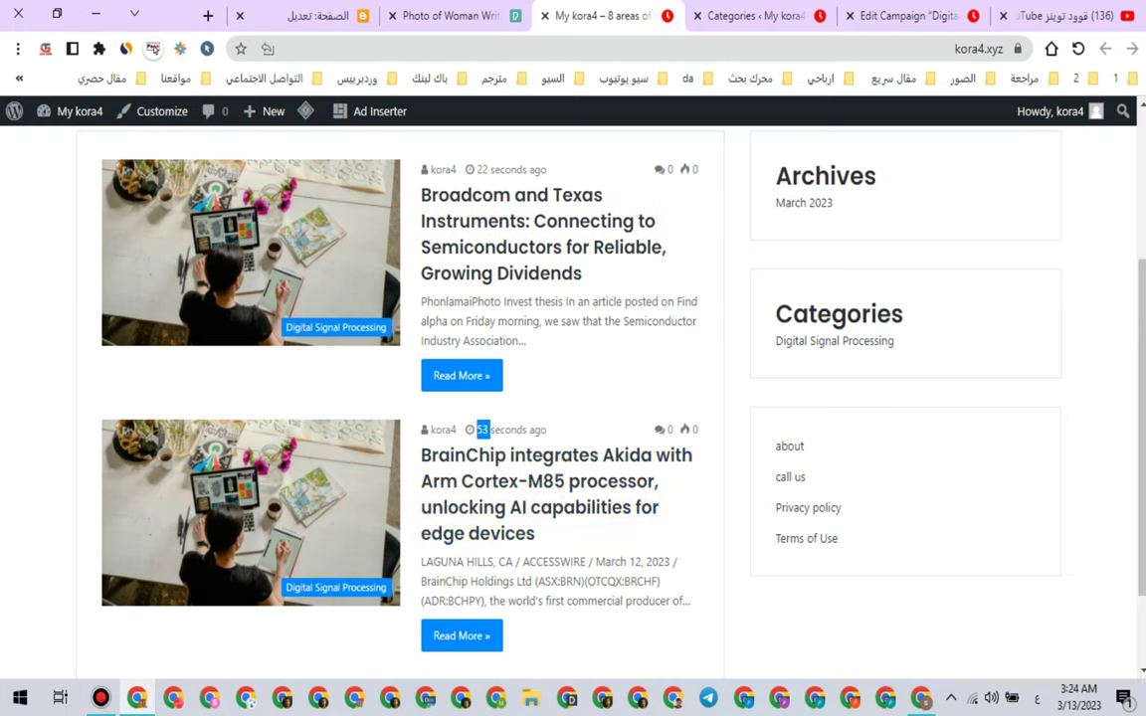
Step: Open the imported BrainChip Akida post, read through its content, and check where its link to the company's Twitter page leads
left_click_drag(477, 170, 483, 170)
left_click(468, 533)
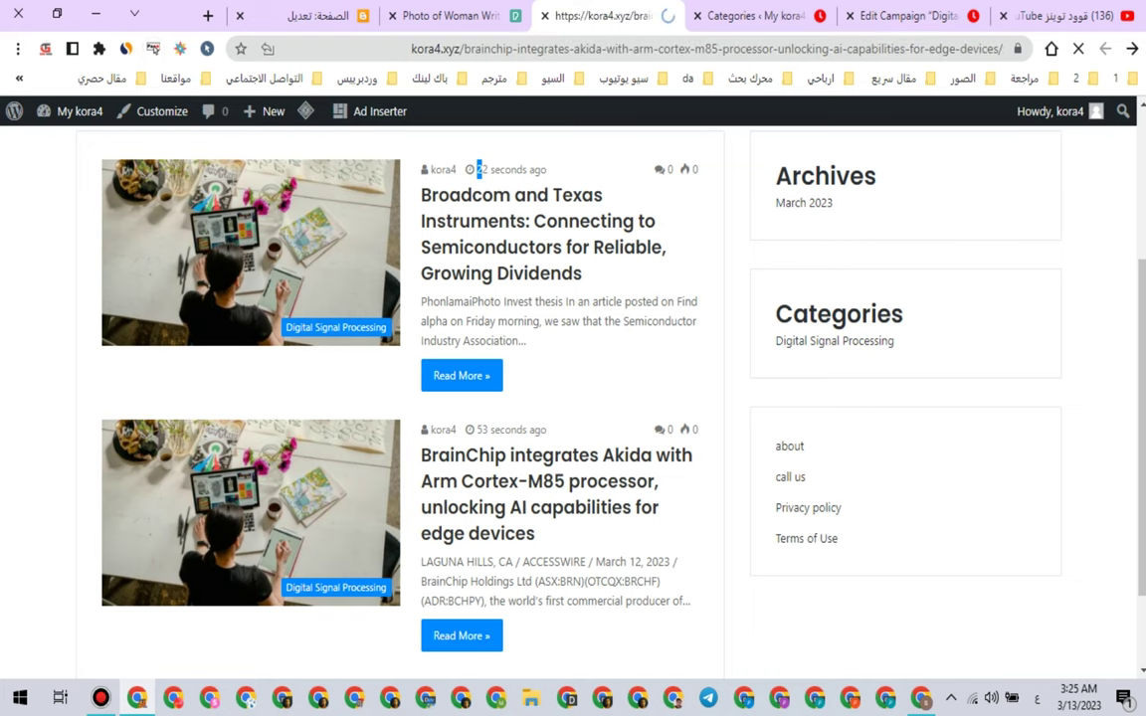
scroll(479, 169, "down", 15)
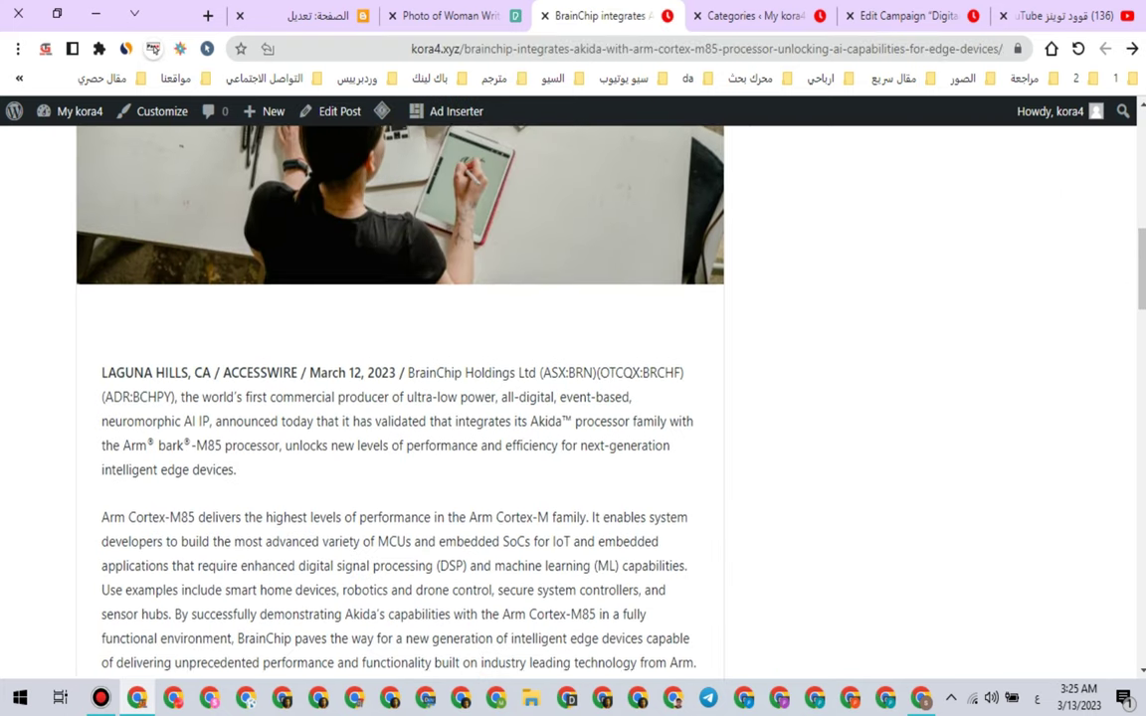
scroll(398, 398, "down", 15)
scroll(398, 398, "up", 5)
scroll(398, 398, "up", 1)
left_click(367, 269)
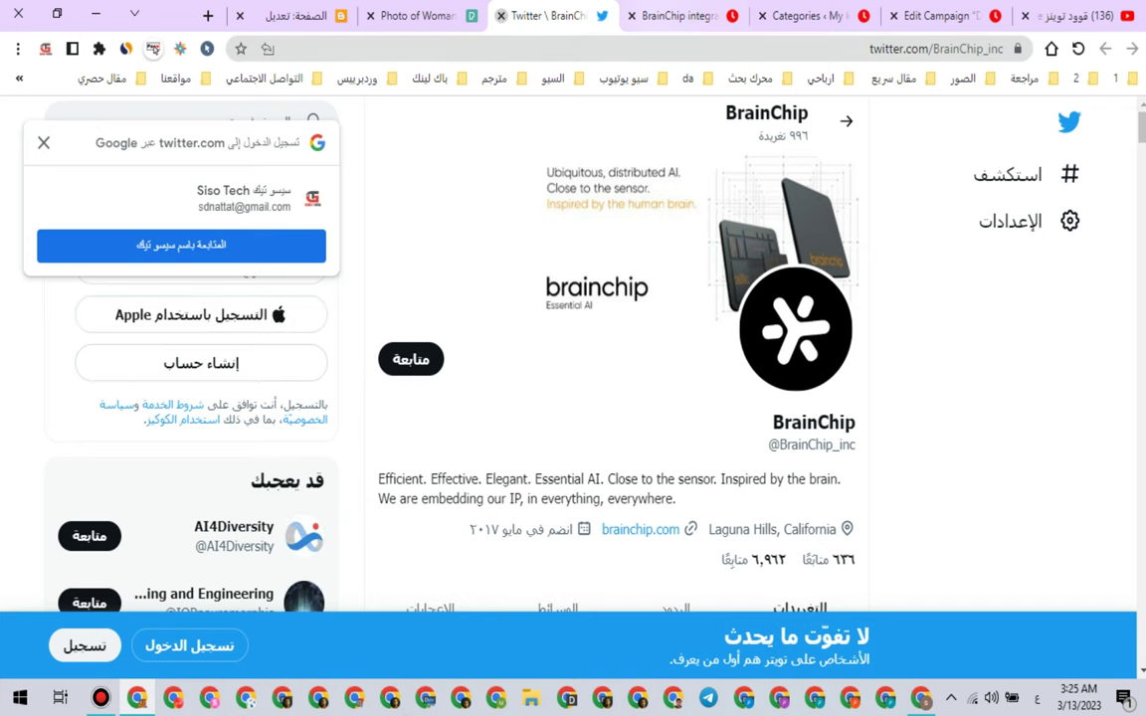
key("ctrl+w")
Step: Open the BrainChip post's original article on Yahoo Finance, examine its address and content, and return to the imported post
scroll(398, 398, "down", 5)
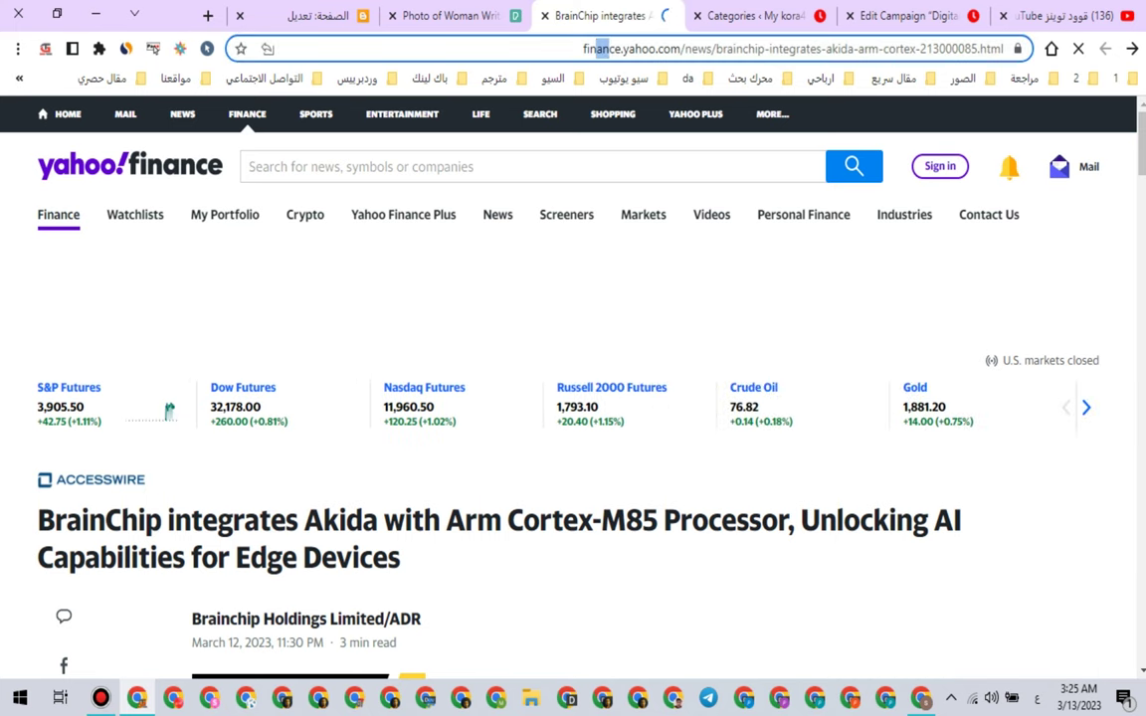
left_click_drag(608, 49, 648, 48)
double_click(746, 48)
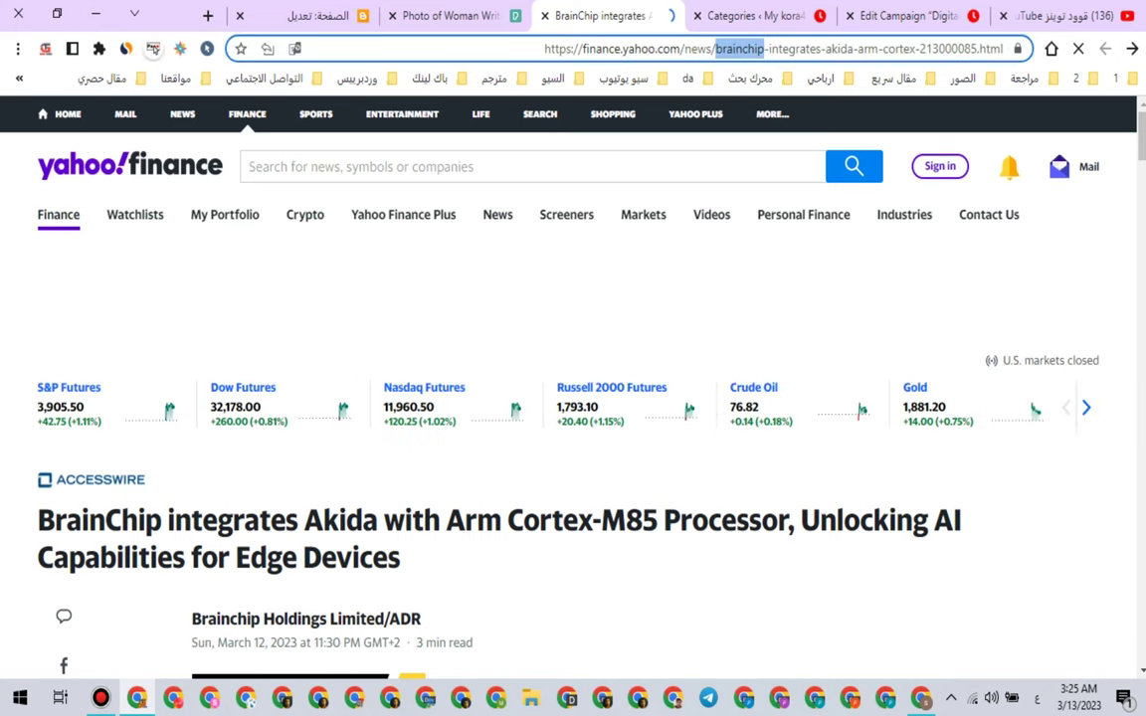
scroll(573, 418, "down", 10)
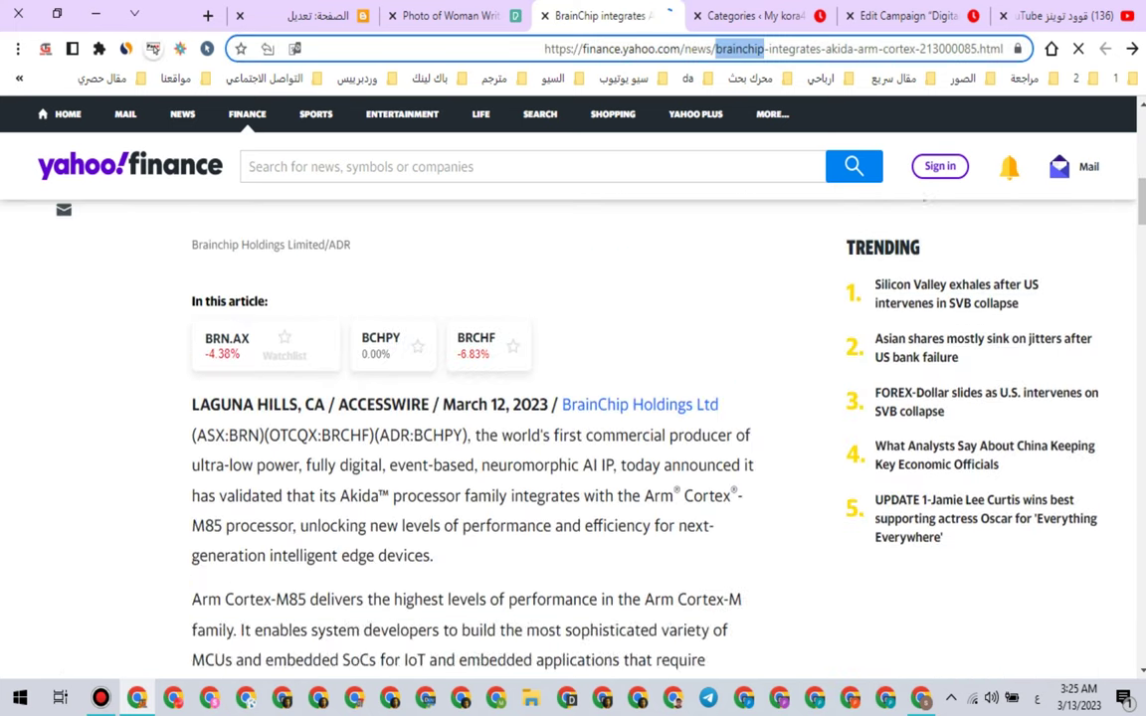
scroll(573, 418, "down", 10)
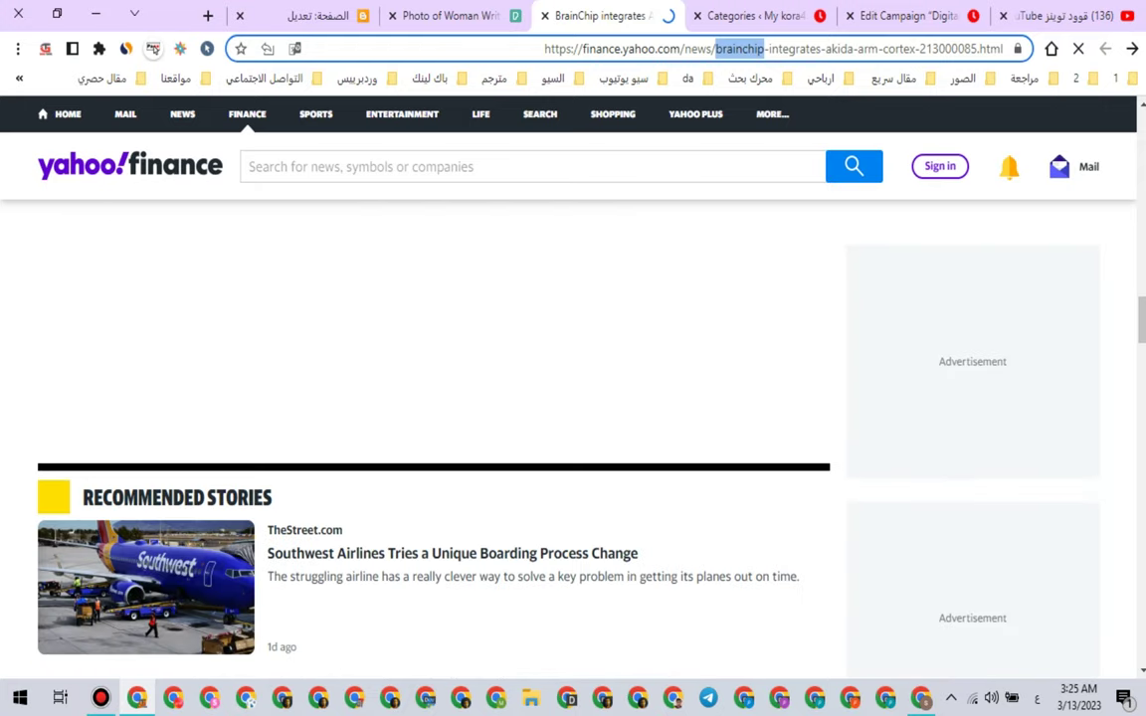
left_click(1133, 48)
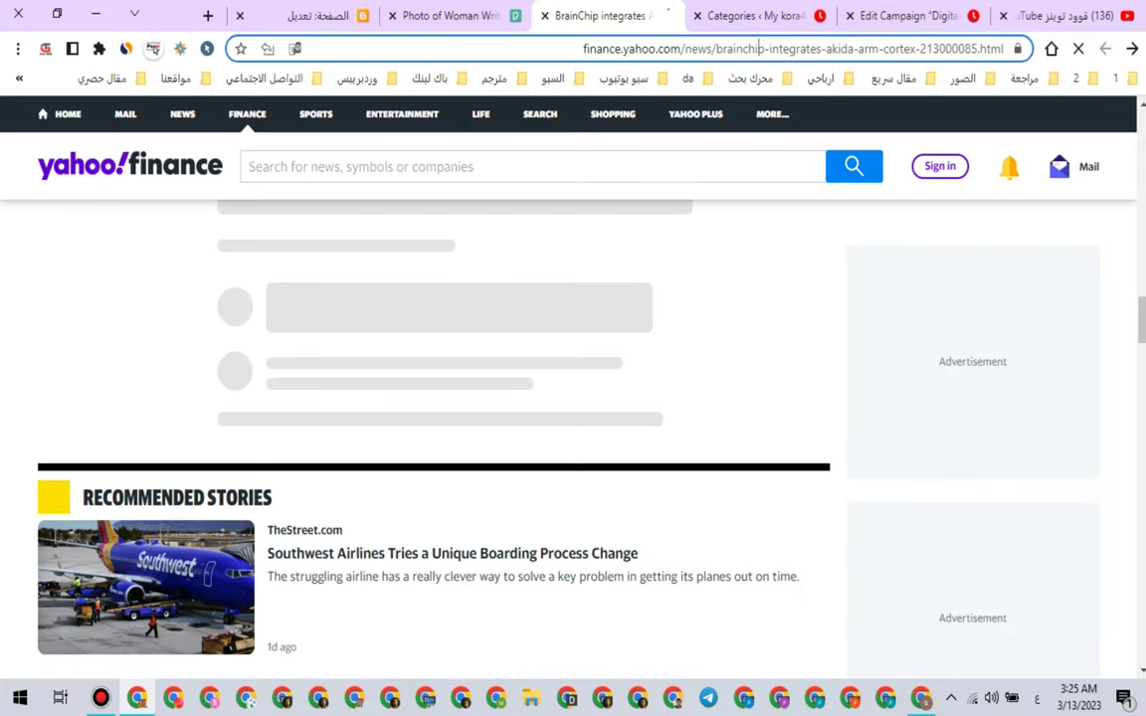
Step: Duplicate the Digital Signal Processing campaign from the list of all campaigns under the name Digital Signal Processing-Copy
key("ctrl+shift+Tab")
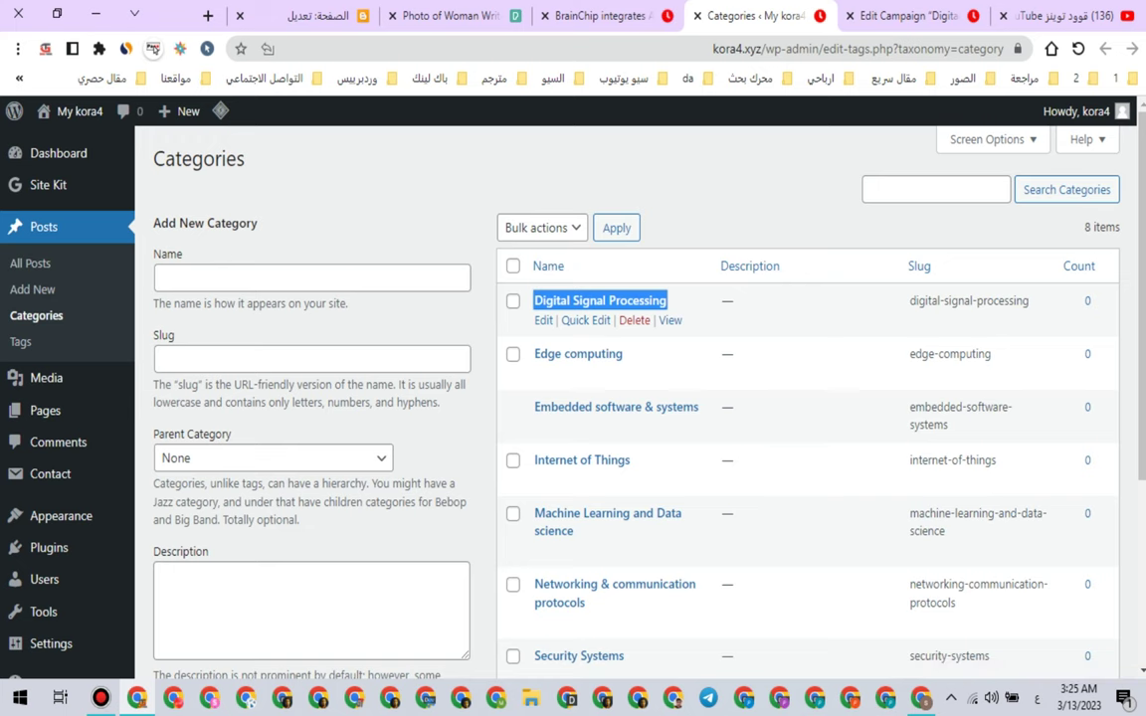
key("ctrl+Tab")
scroll(498, 398, "down", 3)
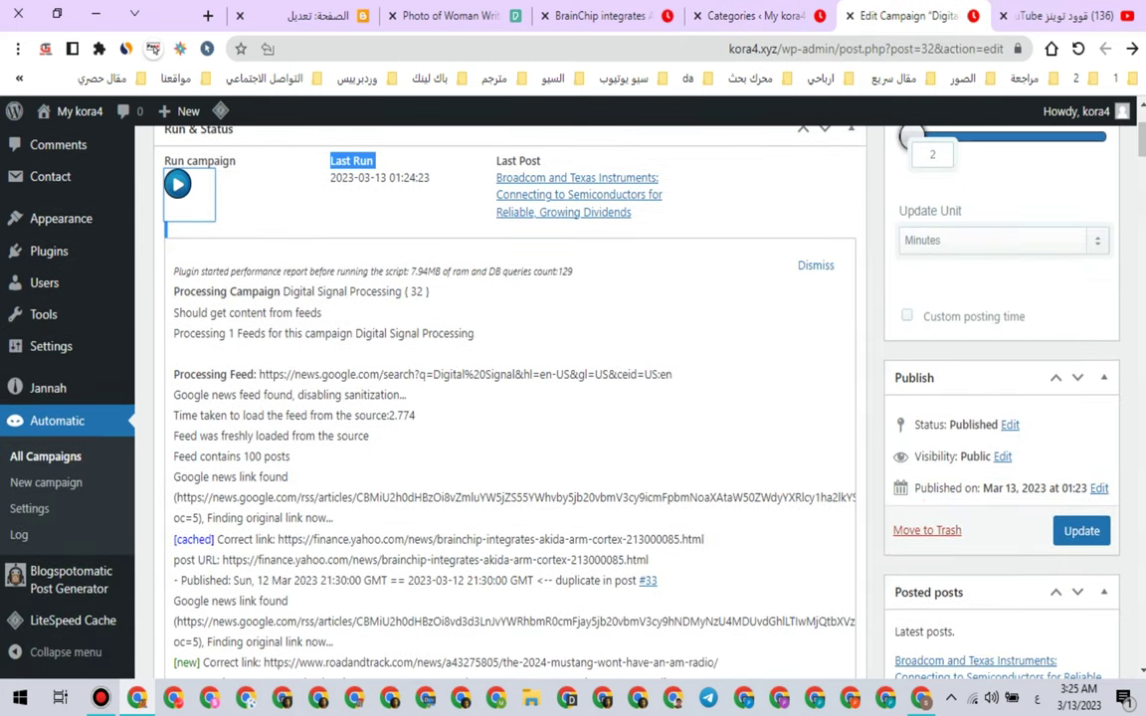
left_click(45, 456)
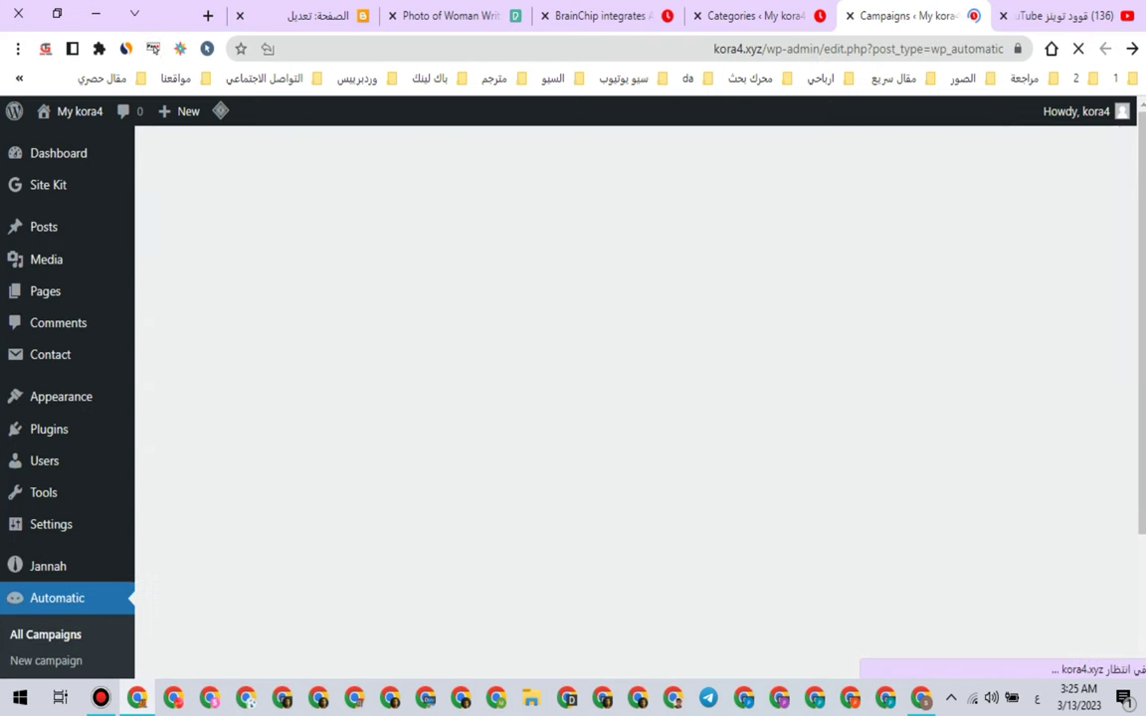
left_click(240, 358)
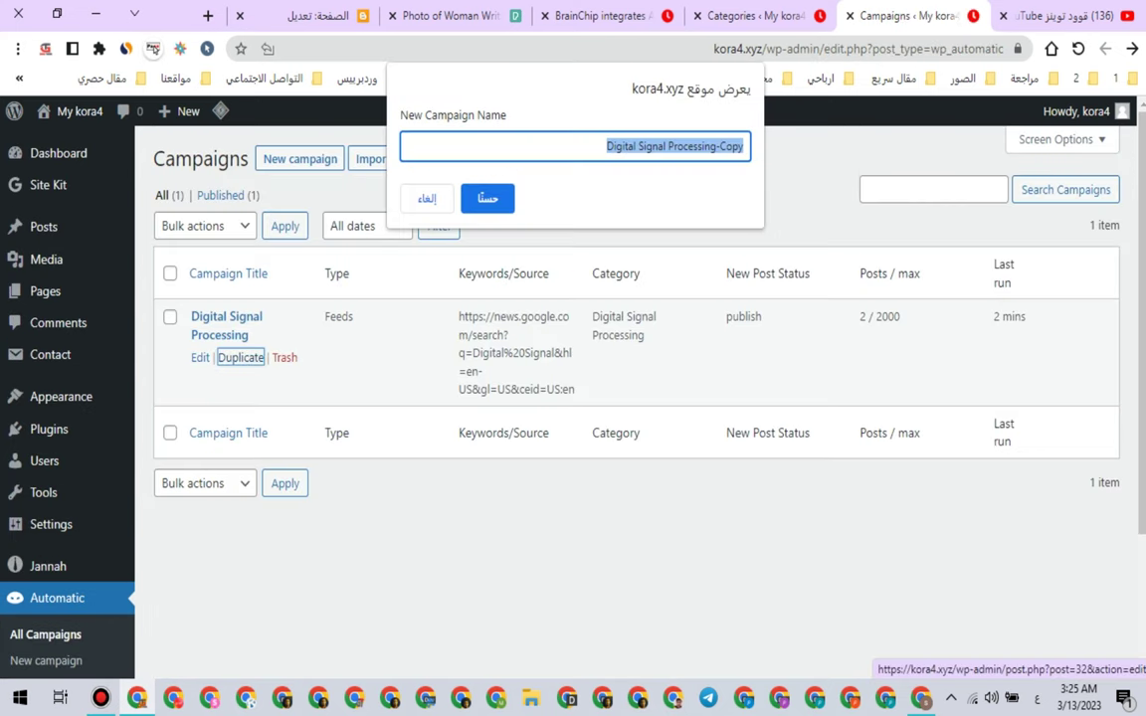
key("Return")
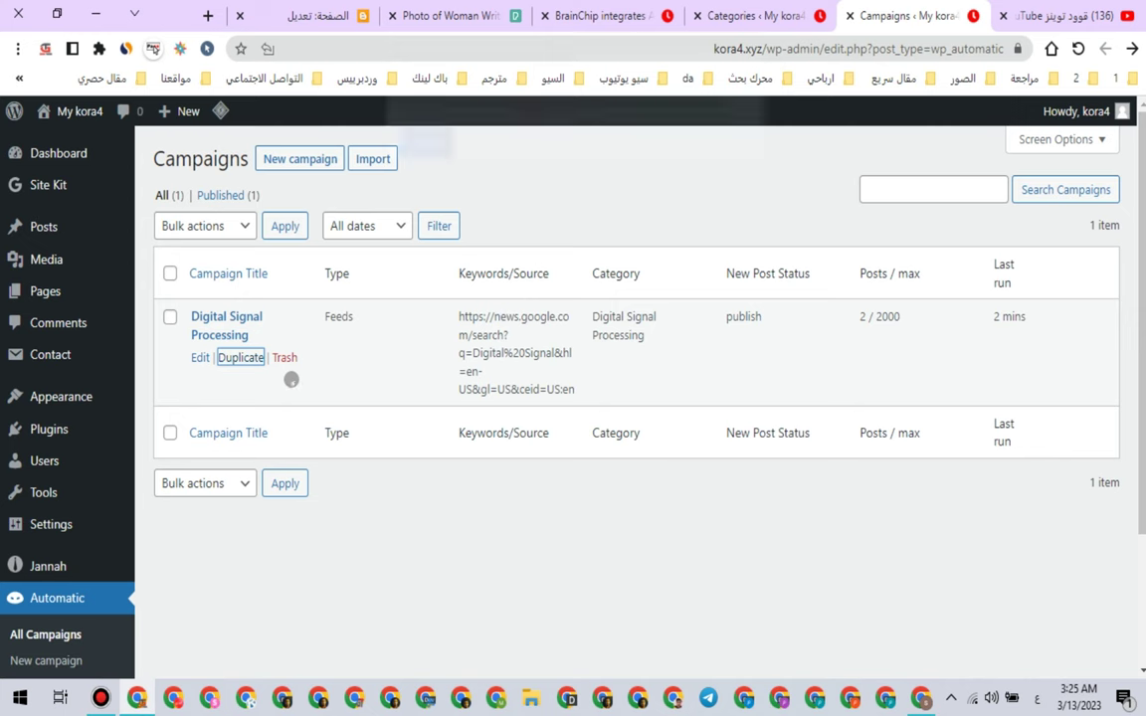
key("Return")
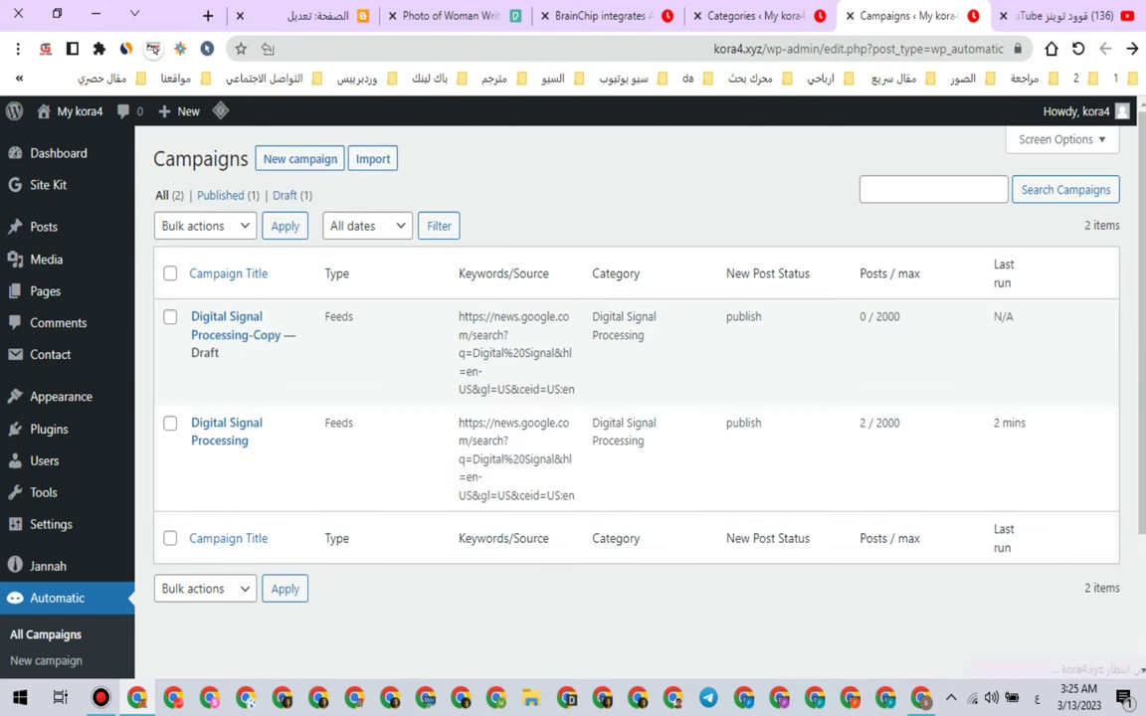
Step: Check the site's categories and duplicate the Digital Signal Processing-Copy campaign six times, naming each Digital Signal Processing-Copy-Copy
left_click(751, 15)
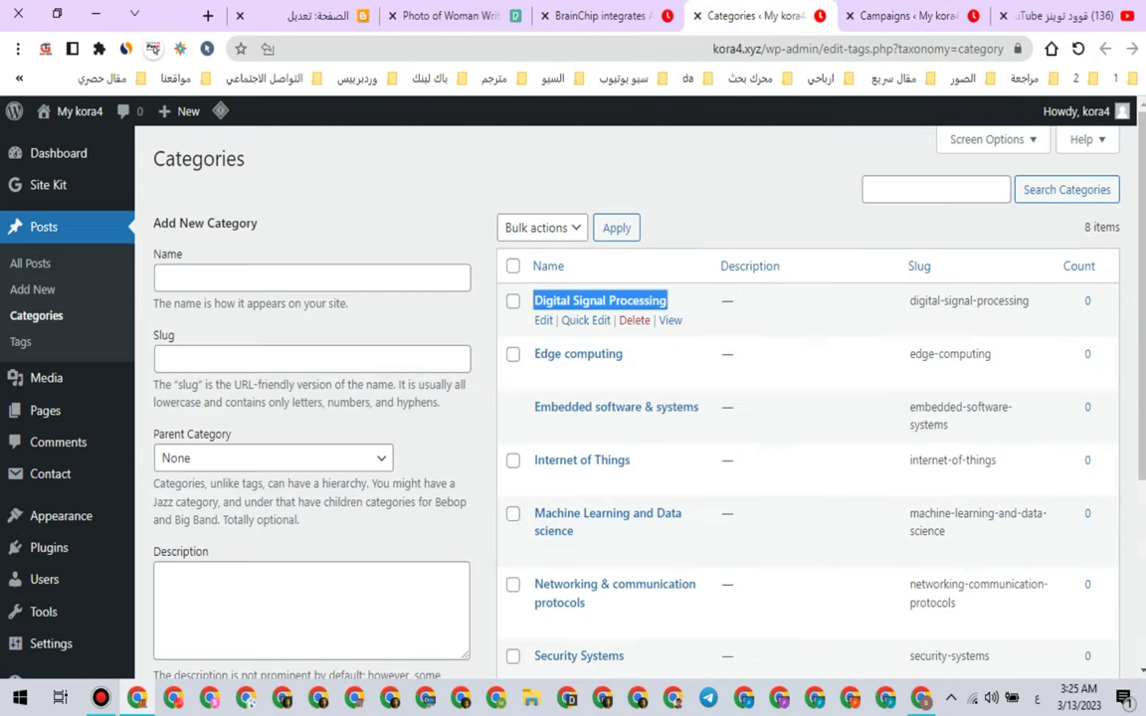
scroll(636, 313, "down", 3)
scroll(637, 398, "up", 3)
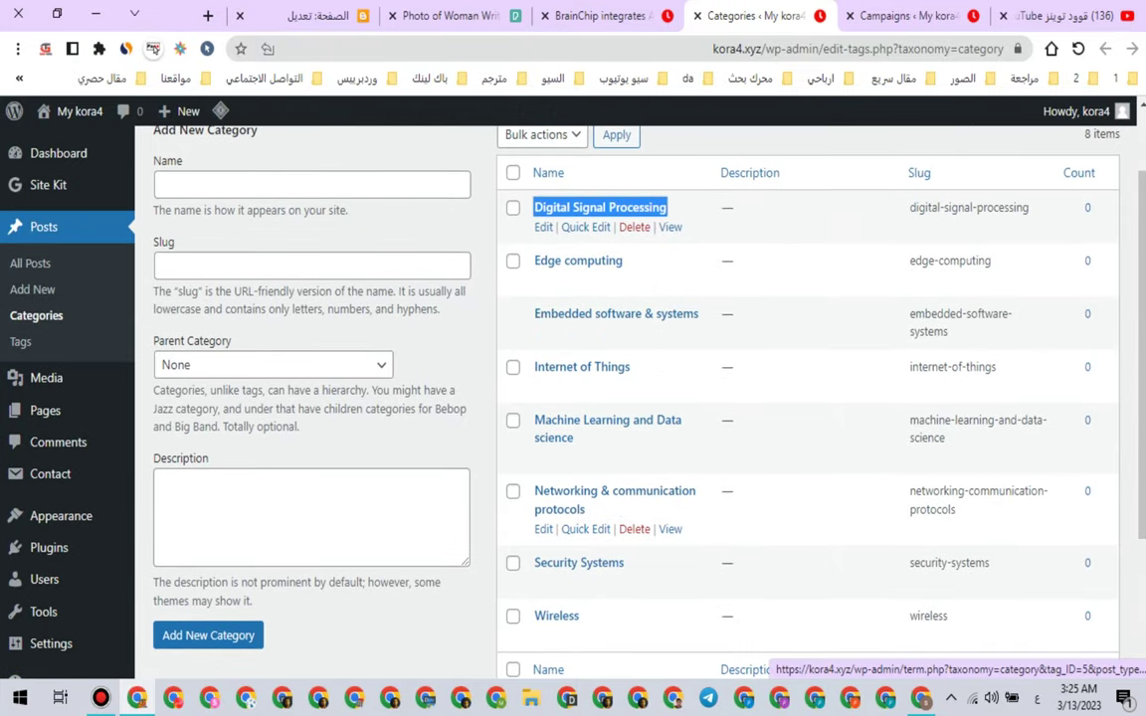
scroll(637, 398, "down", 2)
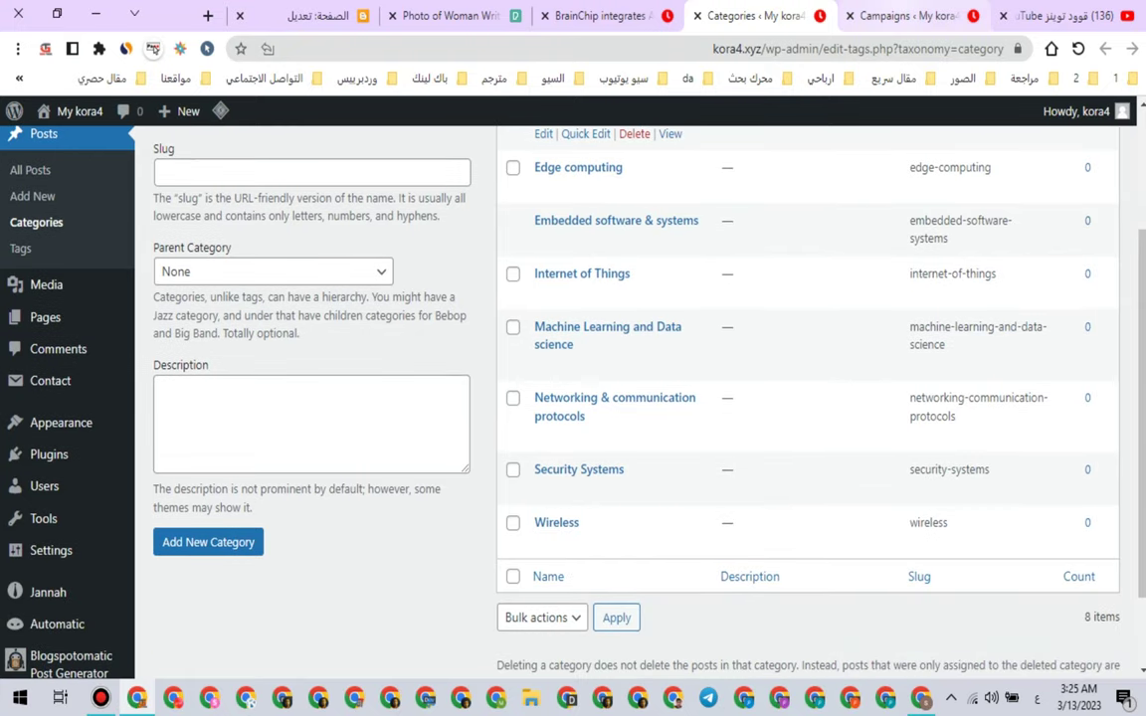
key("ctrl+Tab")
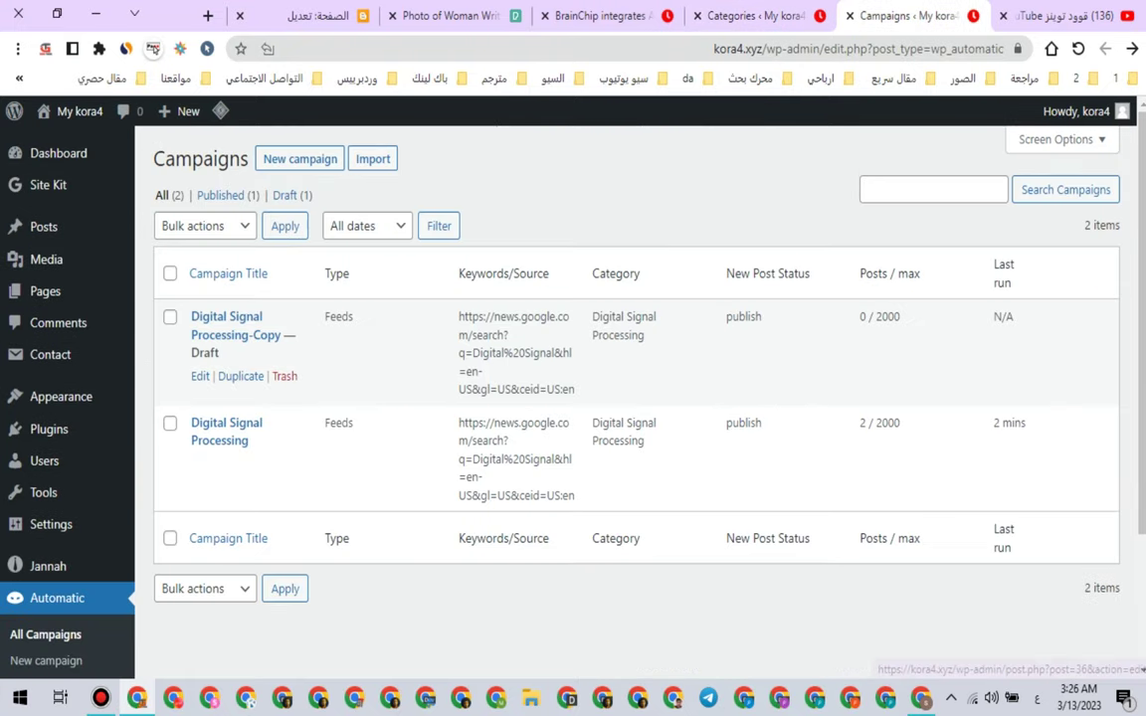
left_click(240, 377)
key("Return")
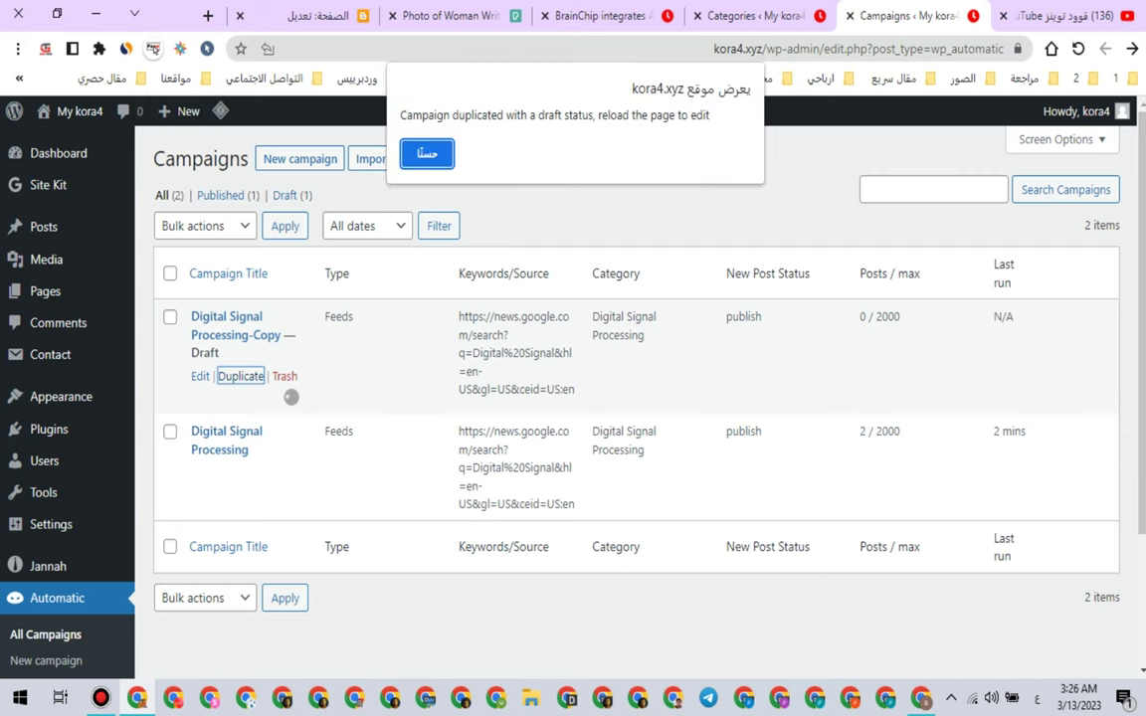
key("Return")
key("Return")
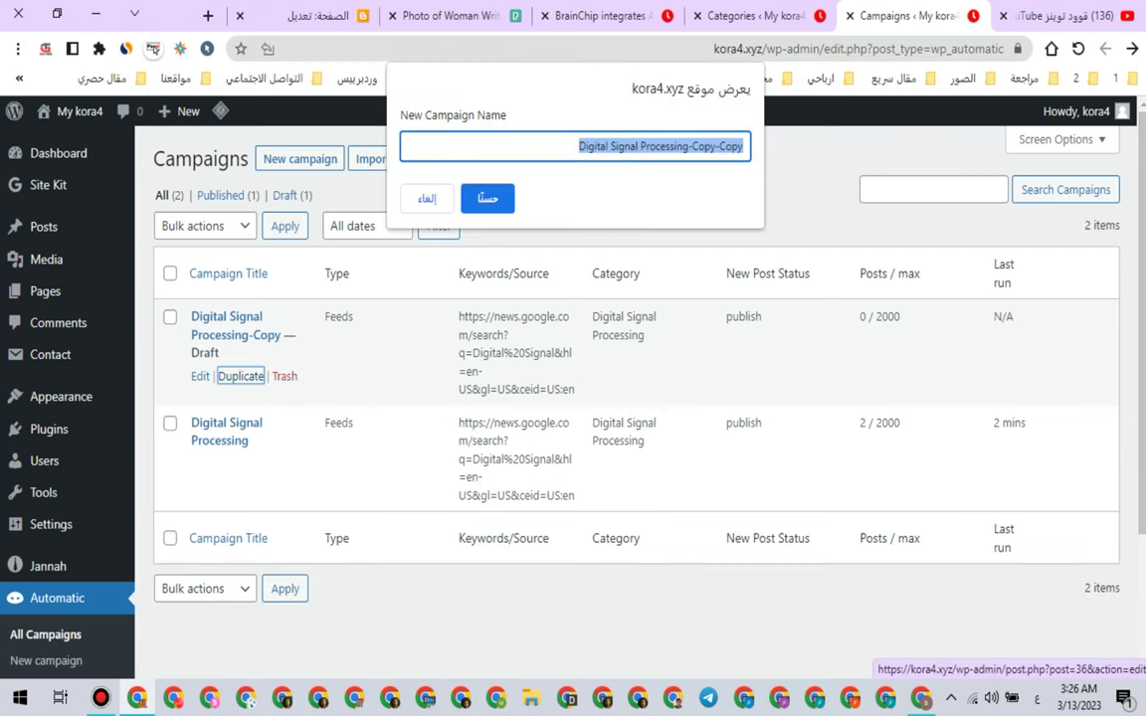
key("Return")
key("Return")
key("Return")
key("Return")
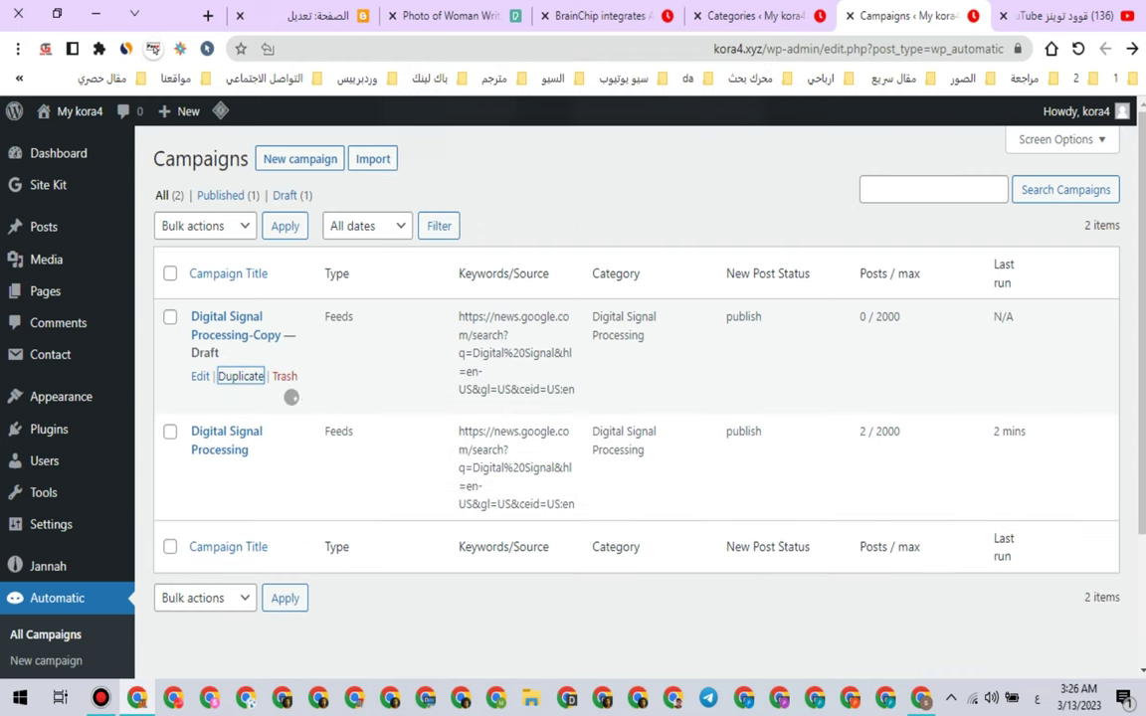
key("Return")
key("Return")
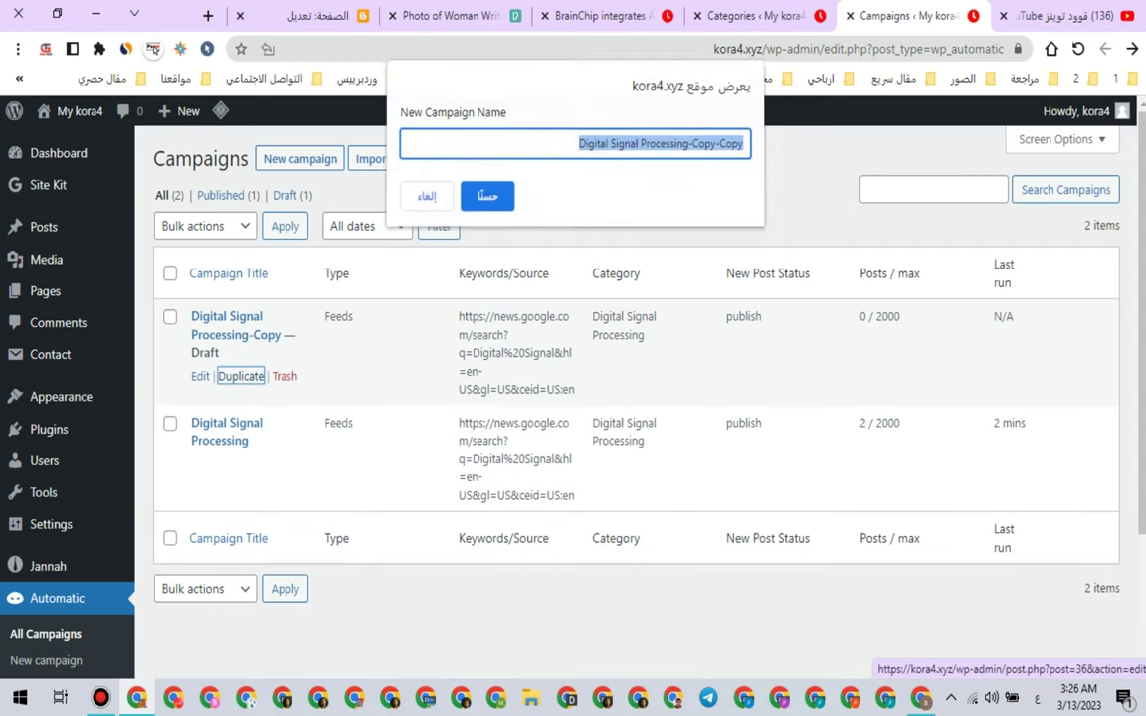
key("Return")
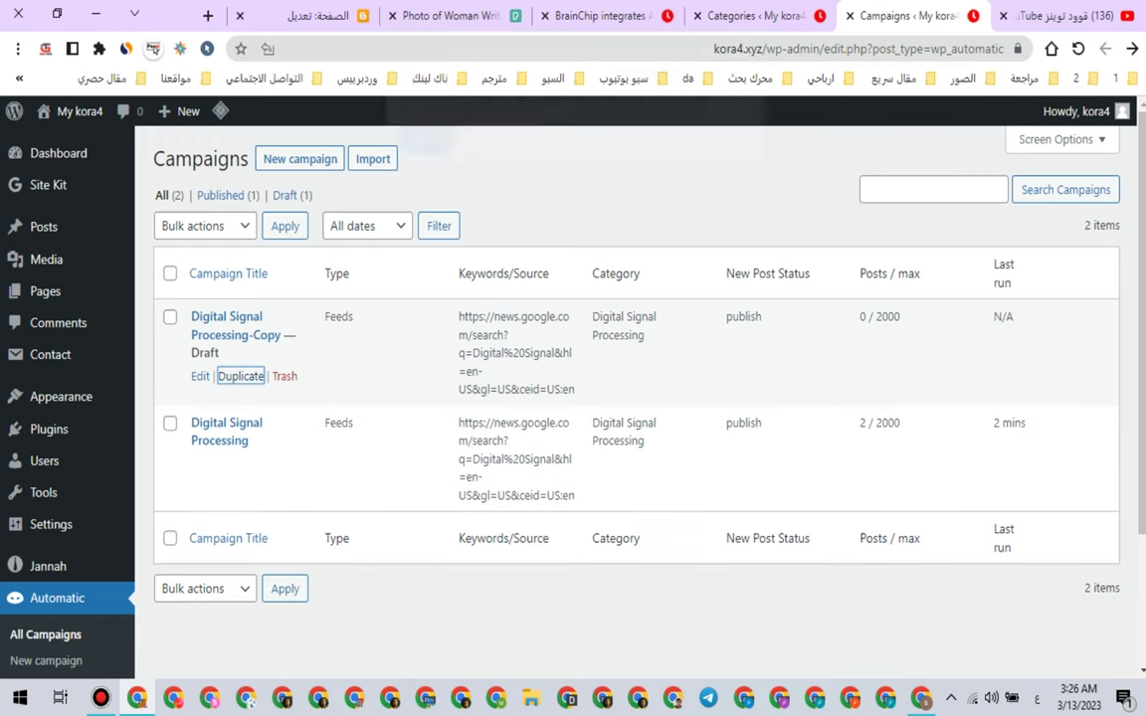
key("Return")
key("Return")
key("Return")
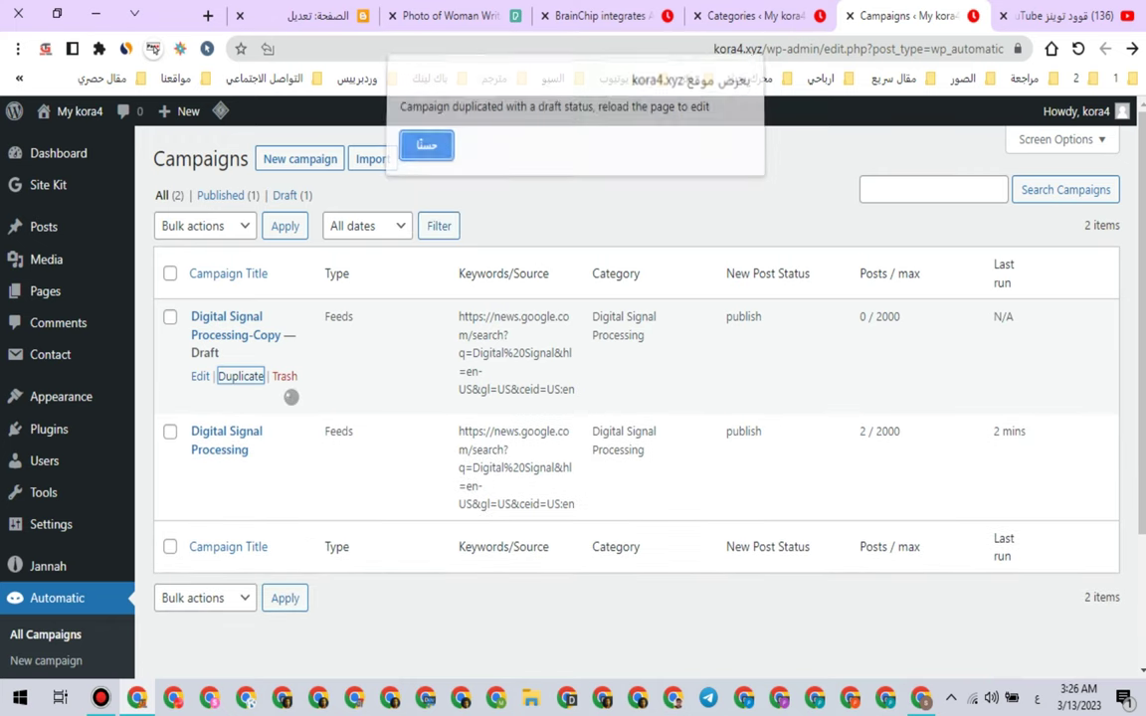
key("Return")
key("Return")
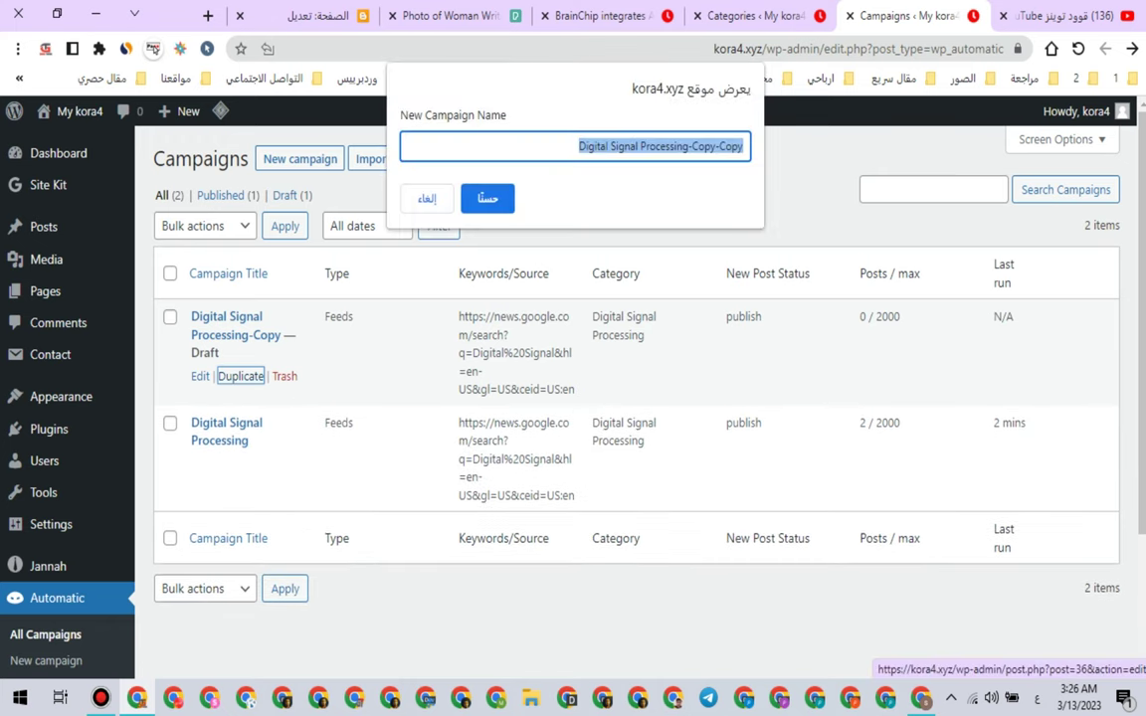
key("Return")
key("Return")
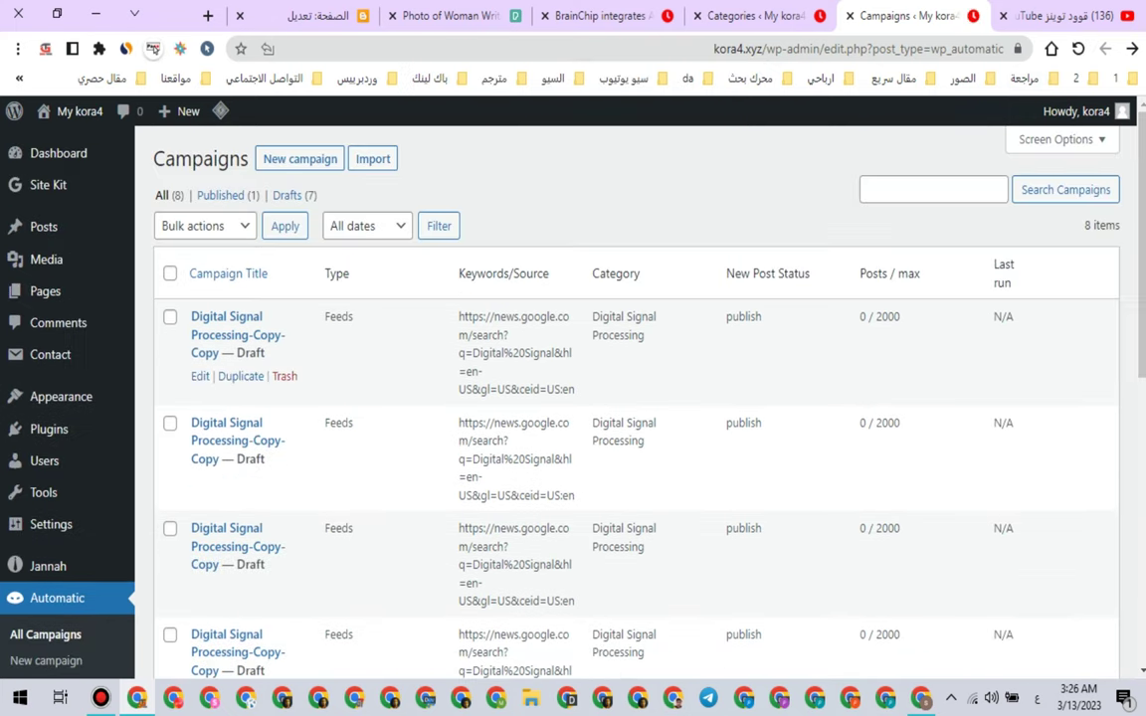
Step: Duplicate the first Digital Signal Processing-Copy-Copy campaign once more as Digital Signal Processing-Copy-Copy-Copy and look over the campaign list
left_click(240, 376)
key("Return")
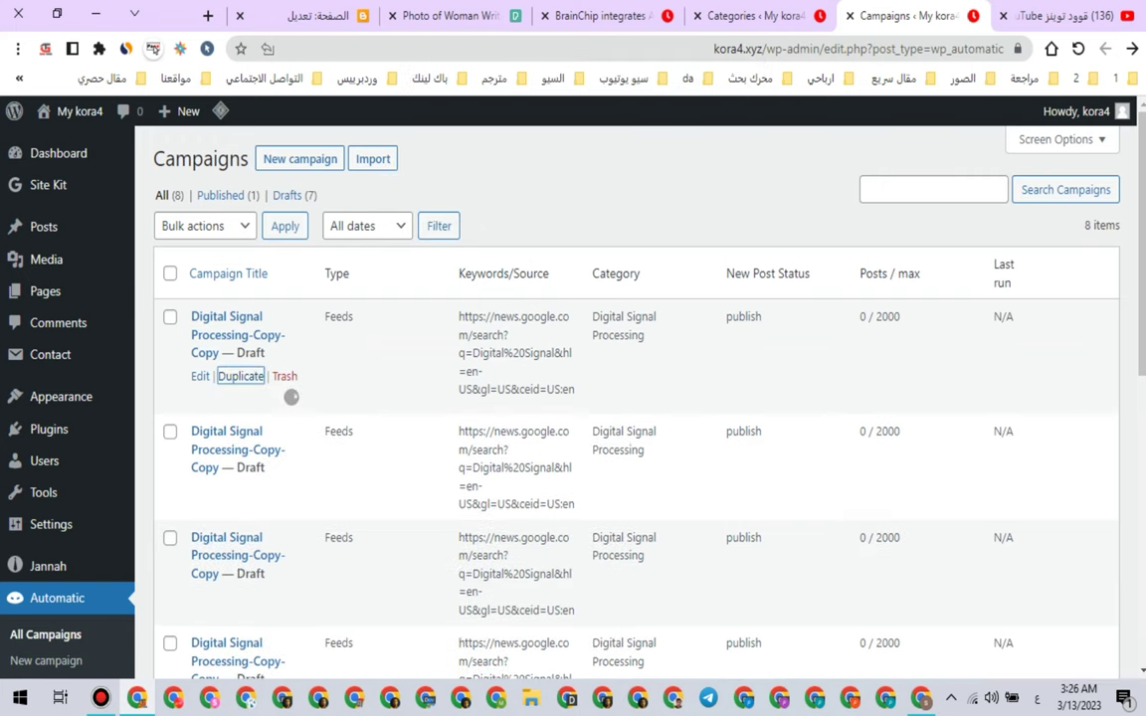
key("Return")
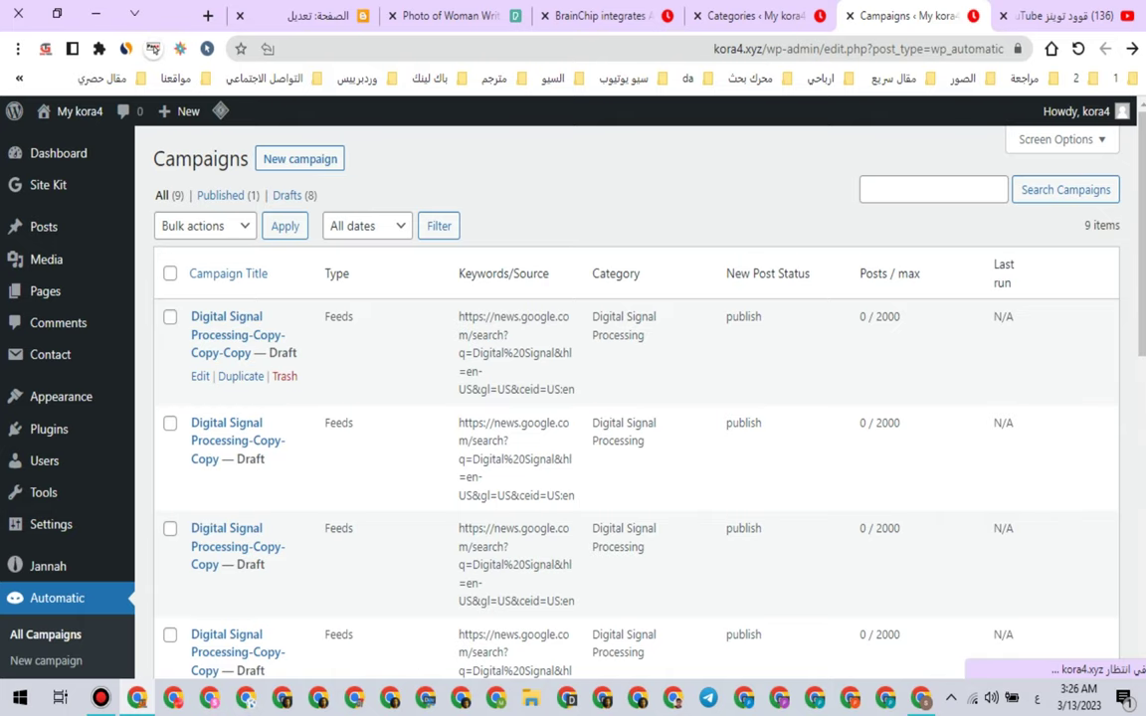
scroll(229, 338, "down", 3)
scroll(229, 338, "up", 3)
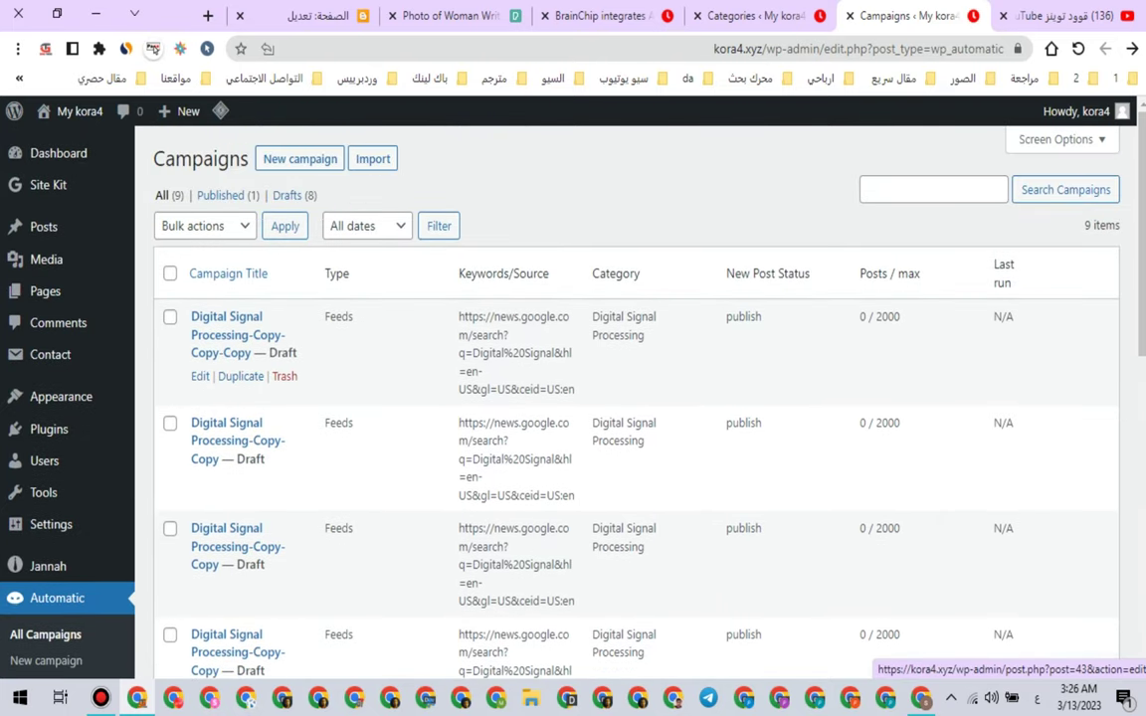
Step: Edit the Digital Signal Processing-Copy-Copy-Copy campaign and replace its title with the category name Edge computing, copied from the categories list
left_click(200, 376)
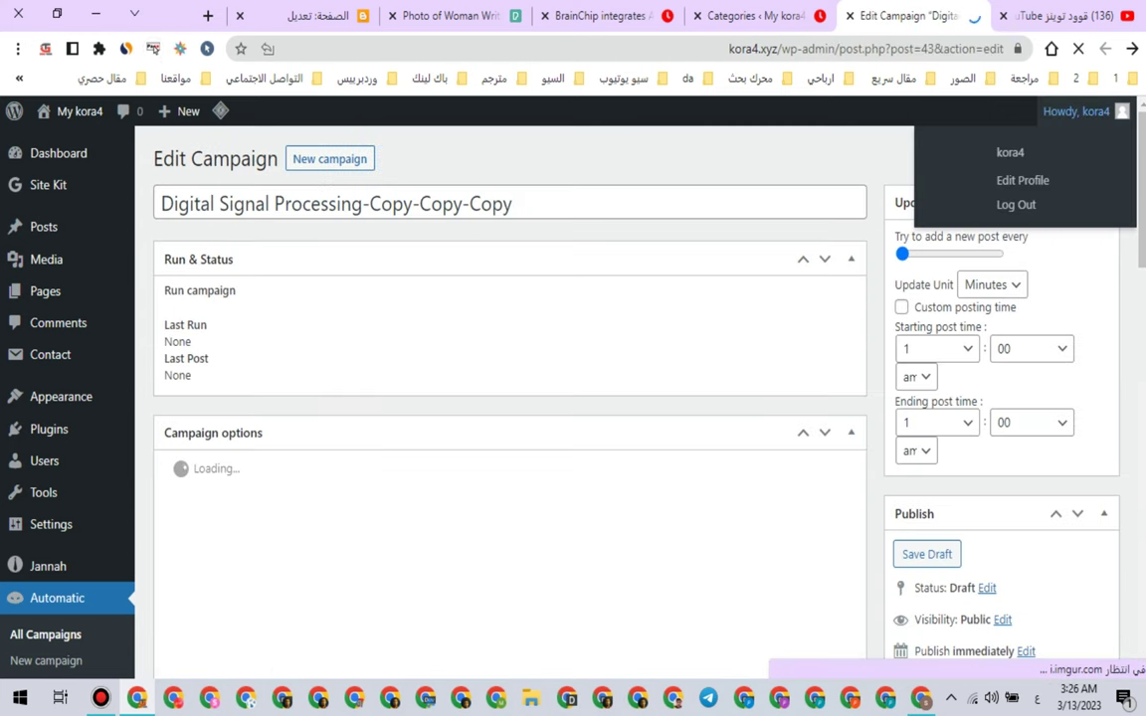
left_click(758, 16)
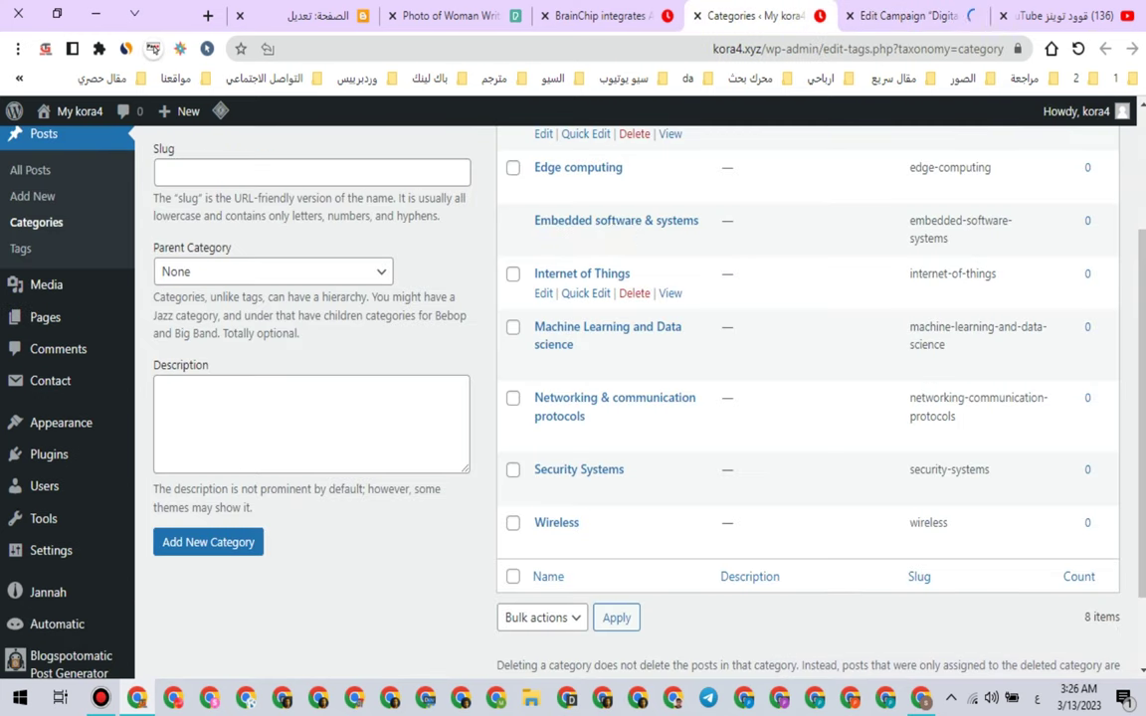
scroll(614, 297, "up", 1)
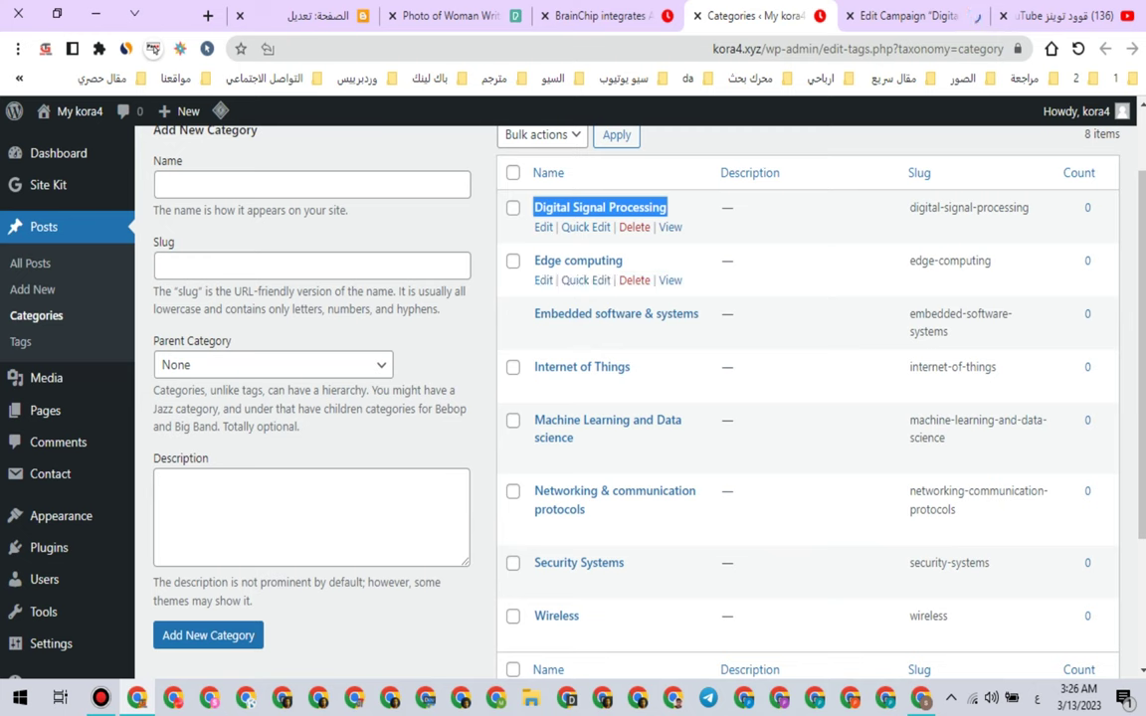
left_click_drag(625, 261, 534, 261)
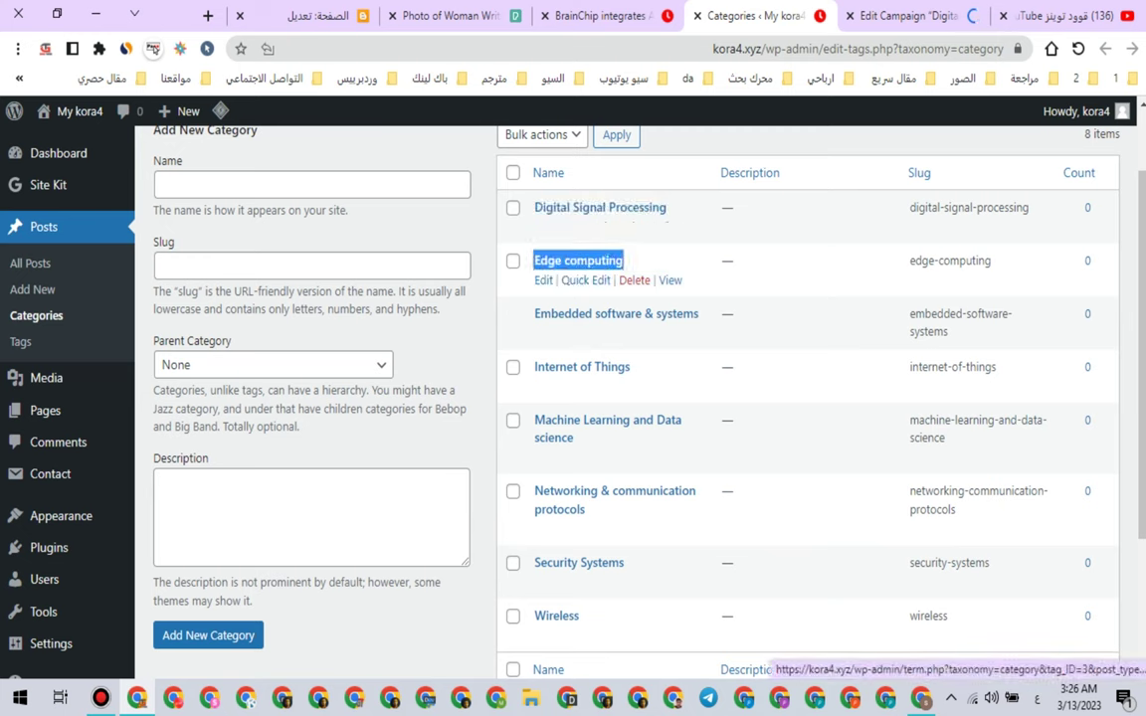
right_click(553, 261)
left_click(447, 420)
left_click(908, 16)
double_click(319, 204)
right_click(303, 194)
left_click(219, 384)
right_click(376, 199)
left_click(249, 295)
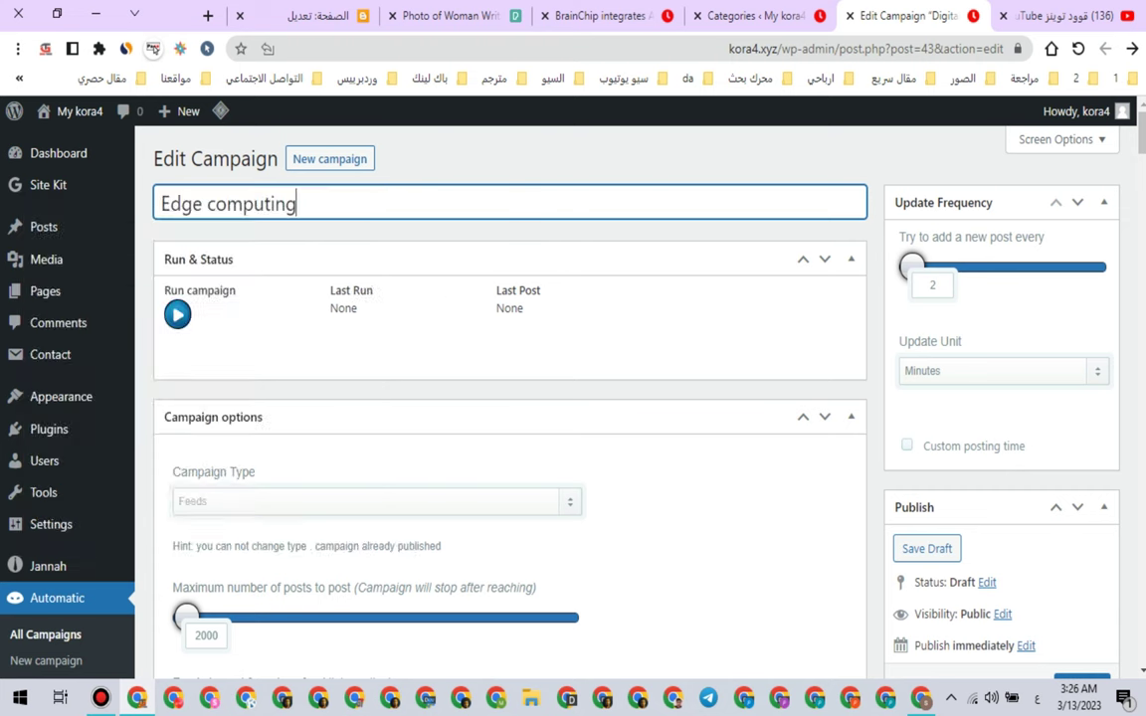
scroll(510, 398, "down", 1)
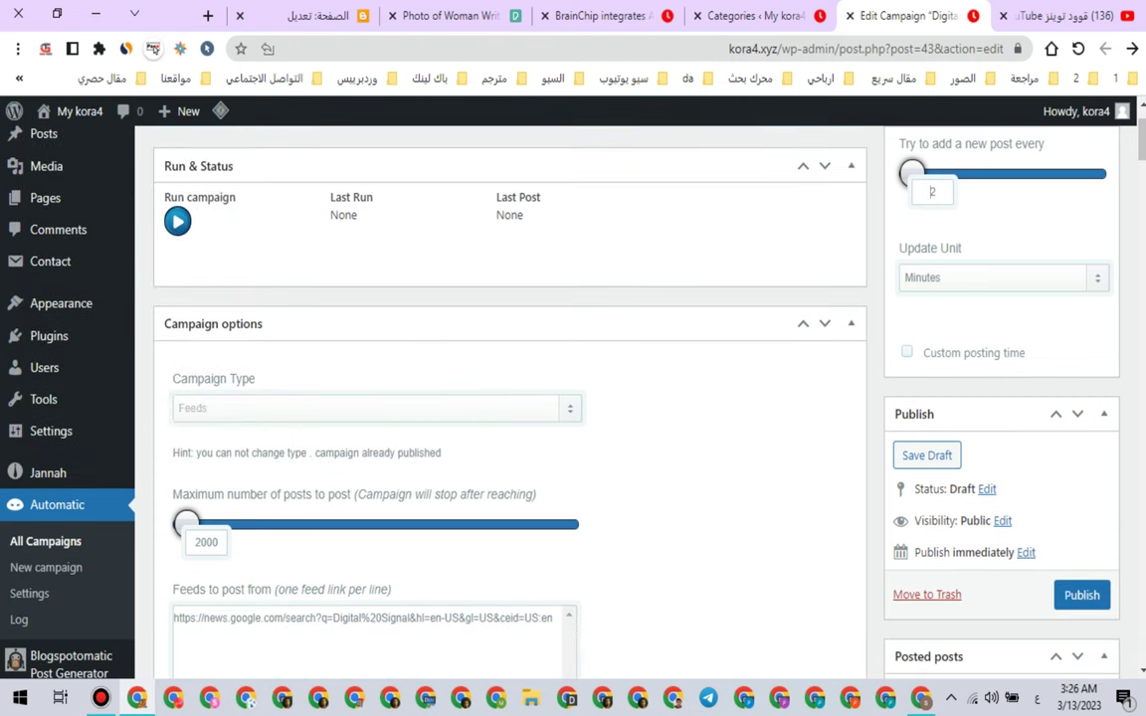
Step: Replace the search term in the campaign's Google News feed link with Edge computing
scroll(509, 398, "down", 1)
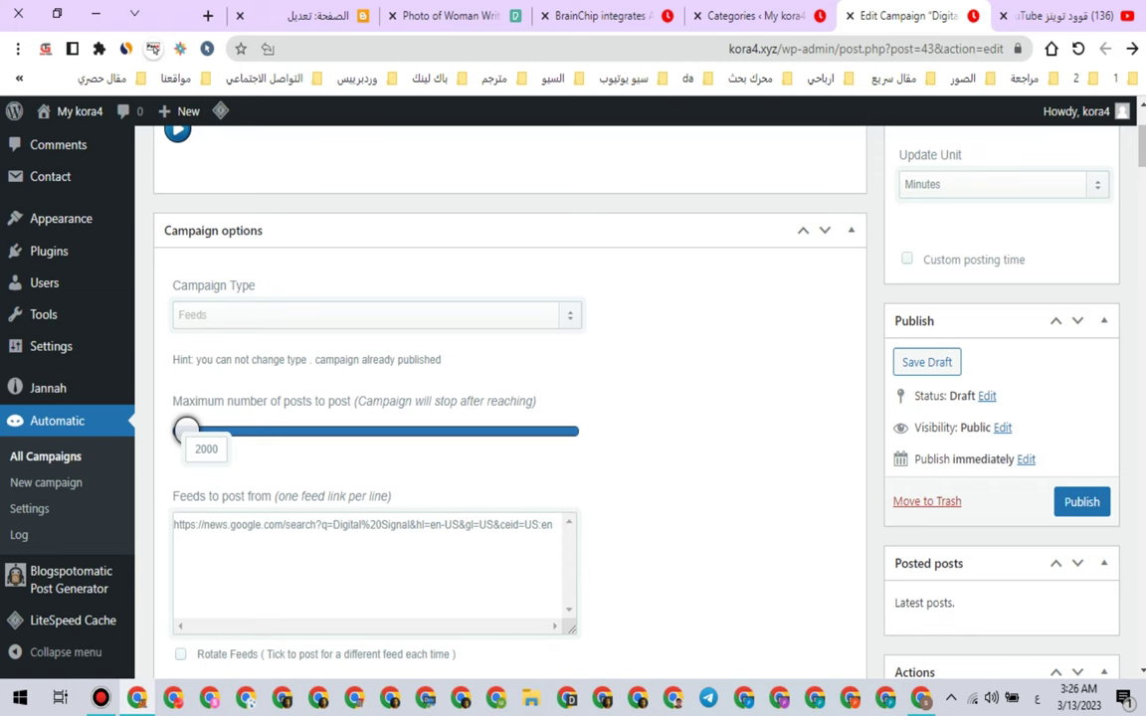
scroll(509, 398, "down", 2)
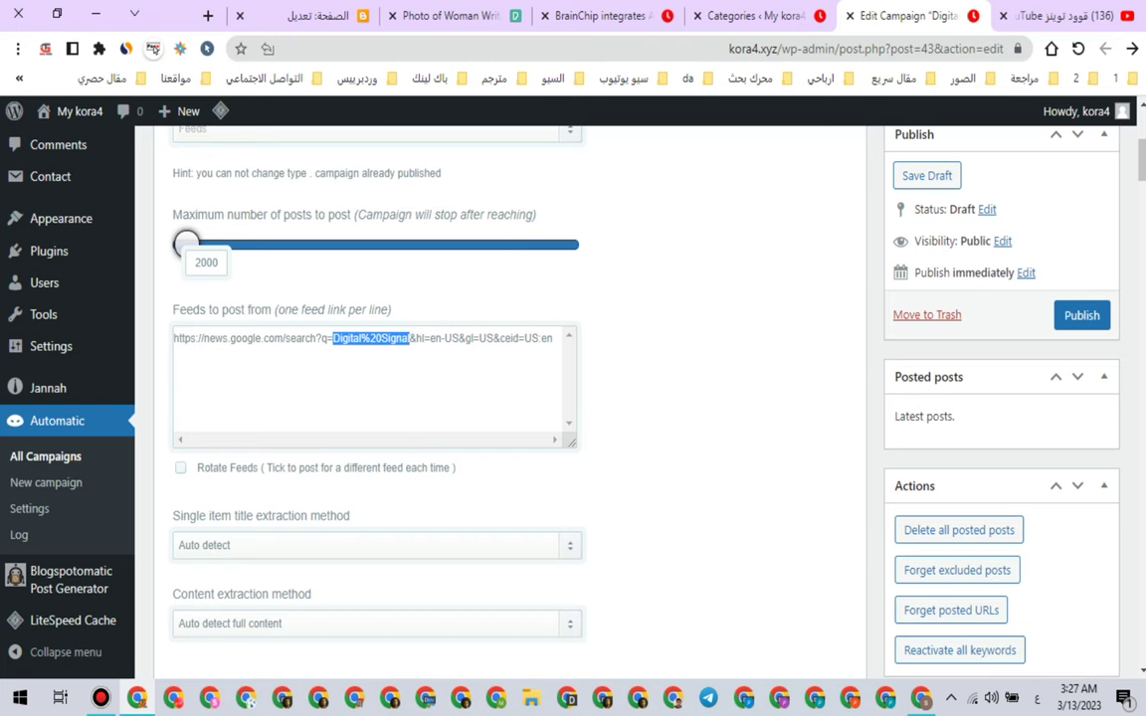
right_click(368, 339)
left_click(298, 379)
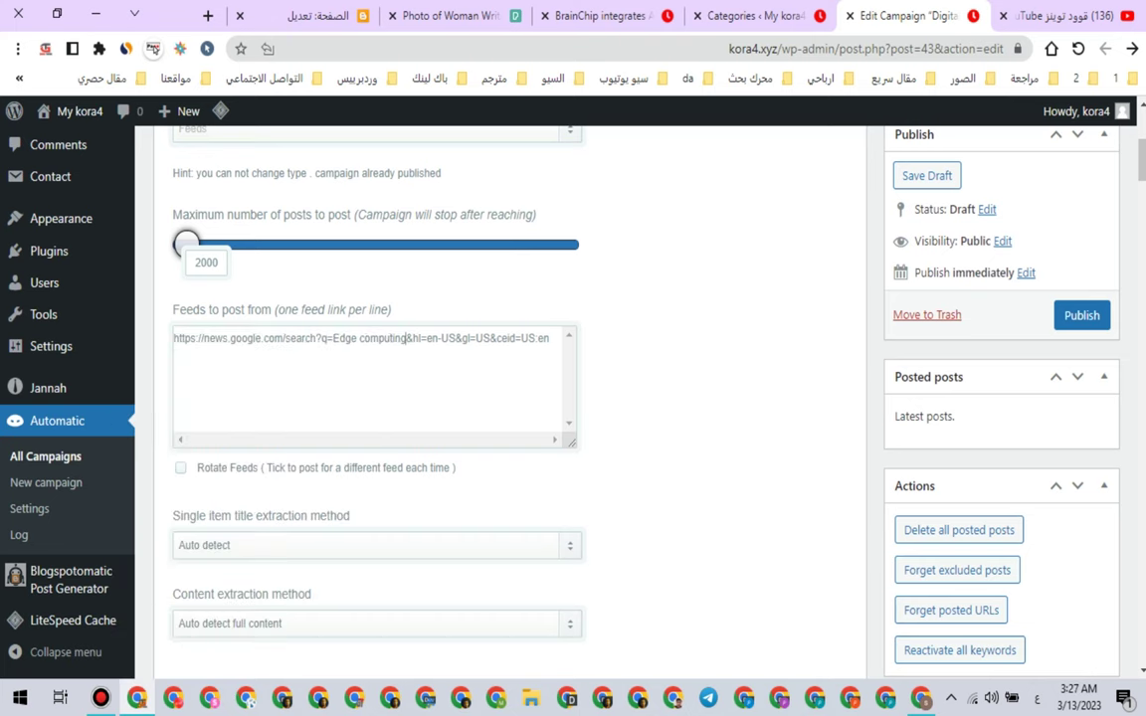
Step: Copy the edited feed link, open it in a new browser tab and look through the Google News results
right_click(410, 338)
left_click(259, 456)
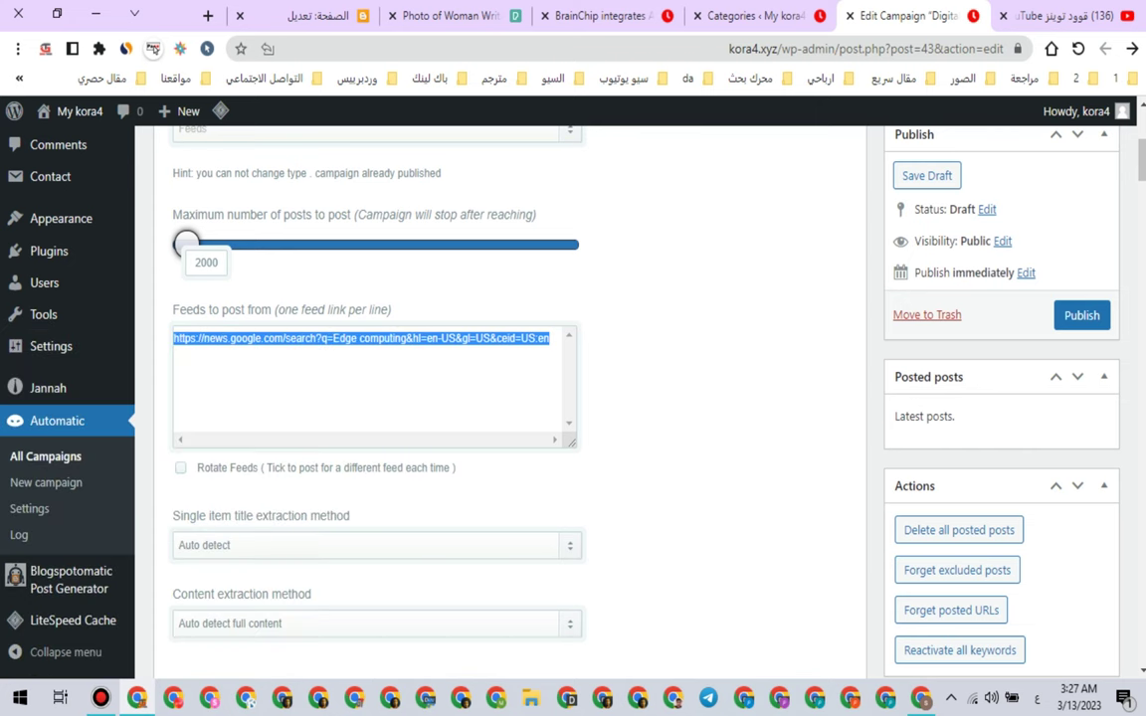
left_click(208, 16)
right_click(308, 55)
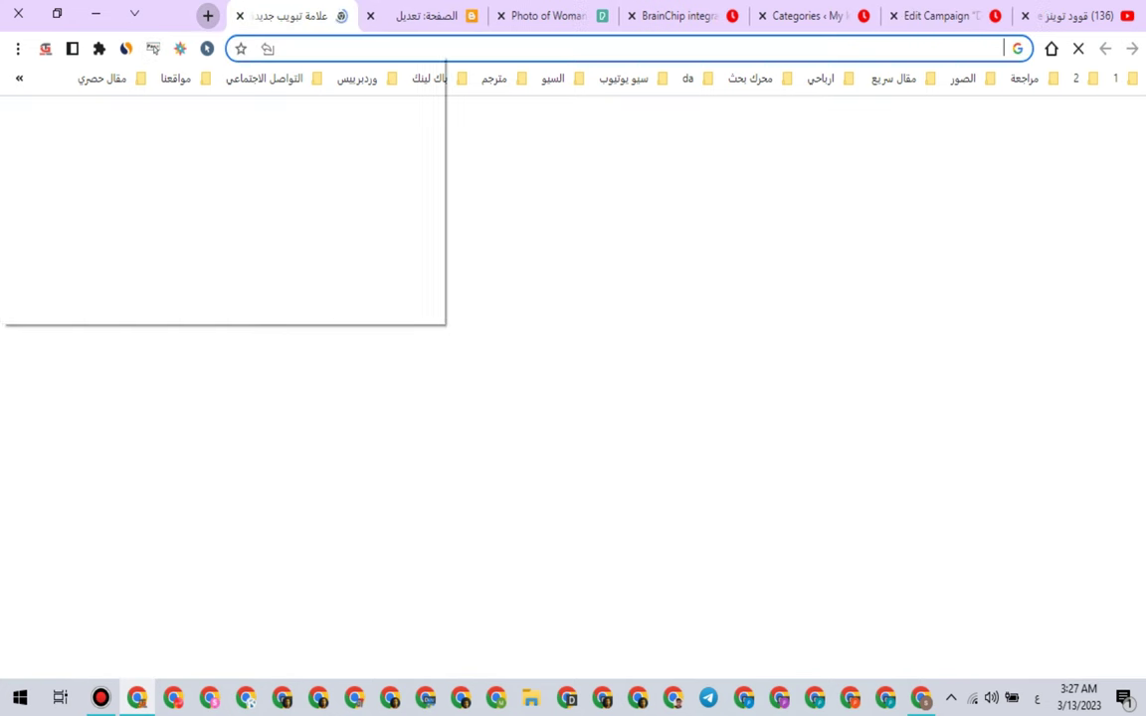
left_click(298, 199)
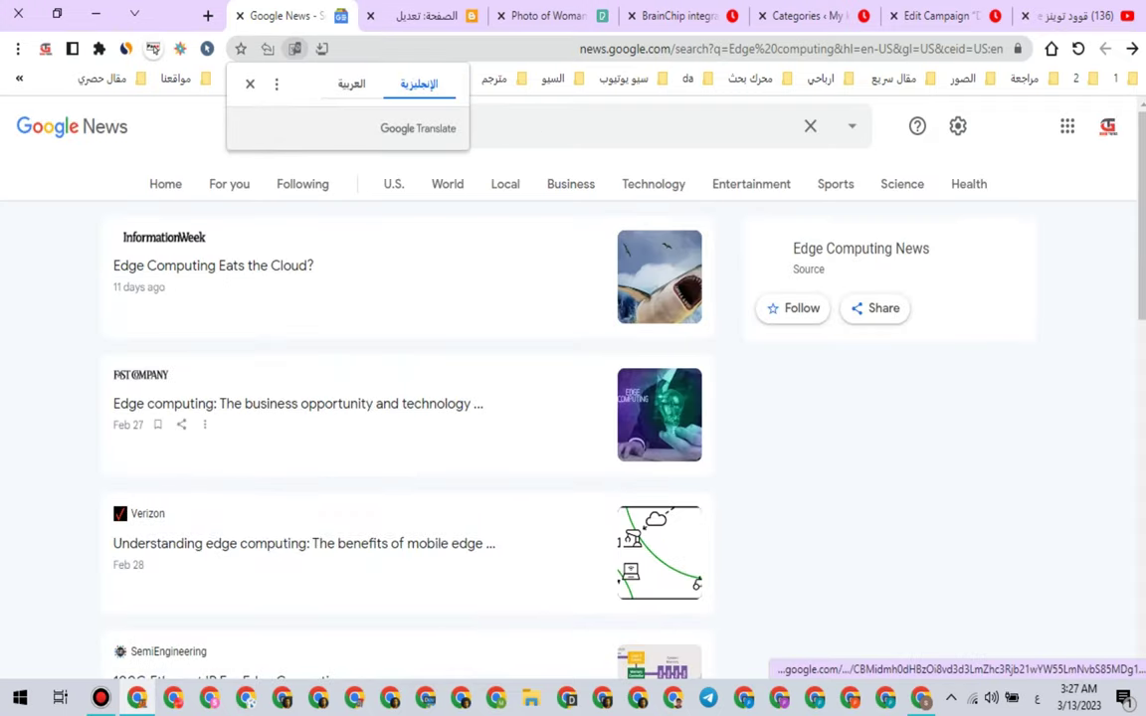
scroll(398, 491, "down", 5)
scroll(298, 497, "down", 5)
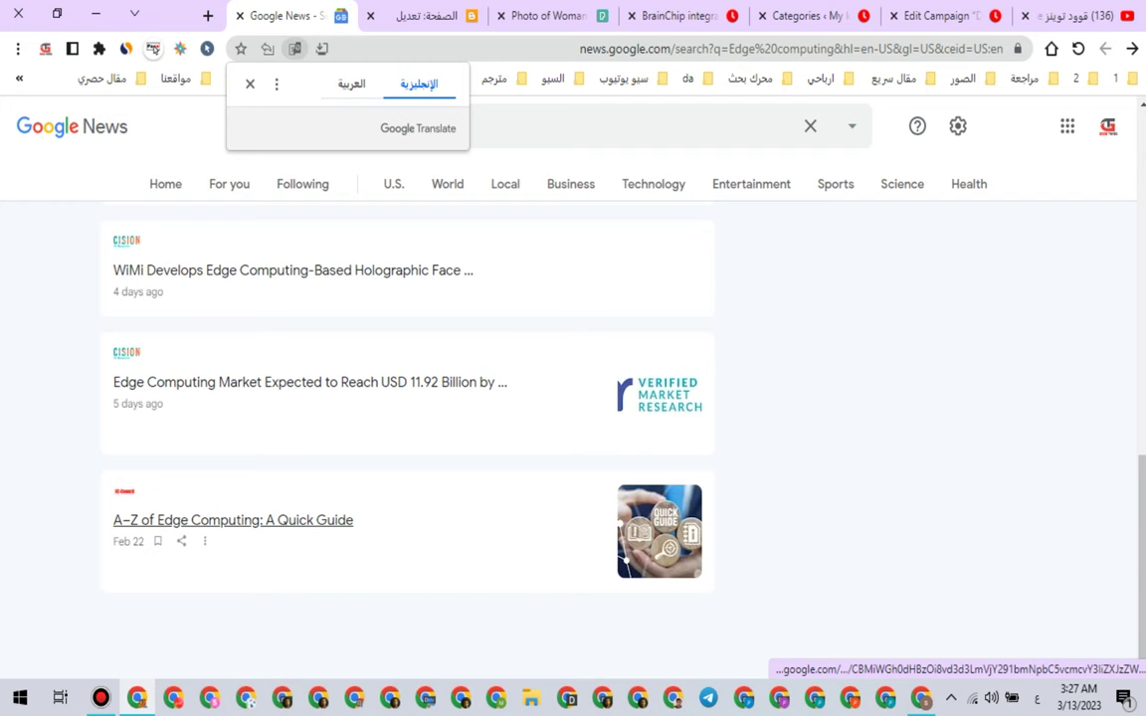
scroll(299, 498, "down", 5)
scroll(477, 443, "down", 5)
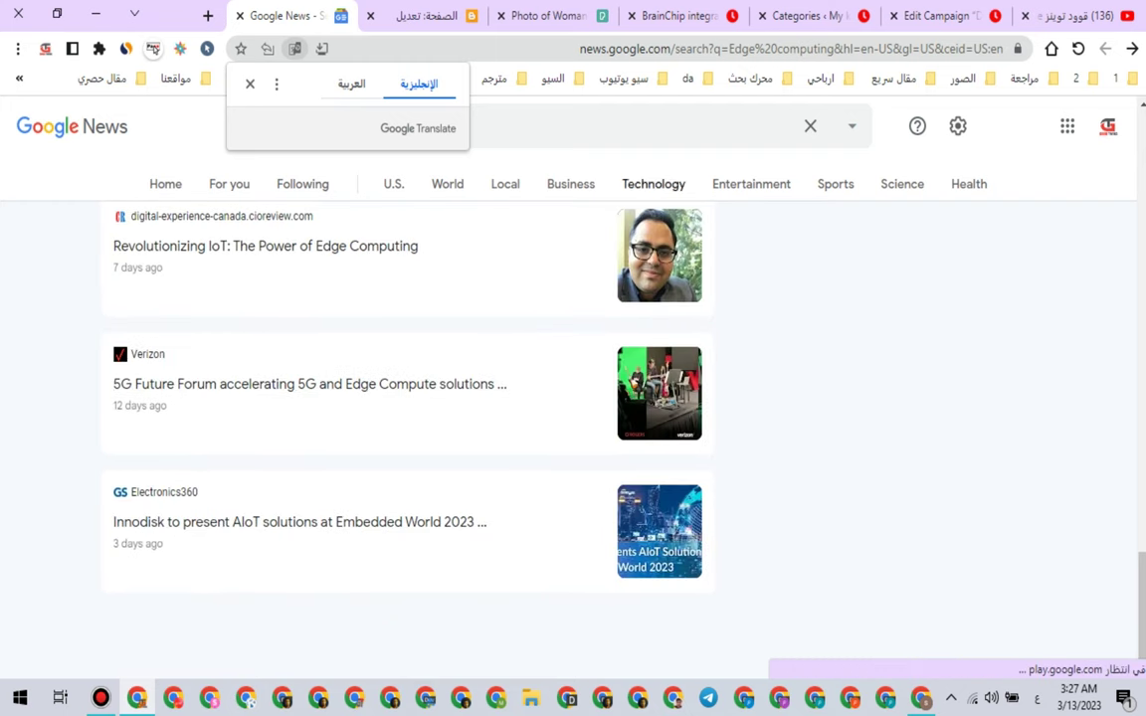
Step: Copy the encoded address of the Google News search and replace the campaign's feed link with it
left_click(707, 45)
right_click(707, 43)
left_click(666, 152)
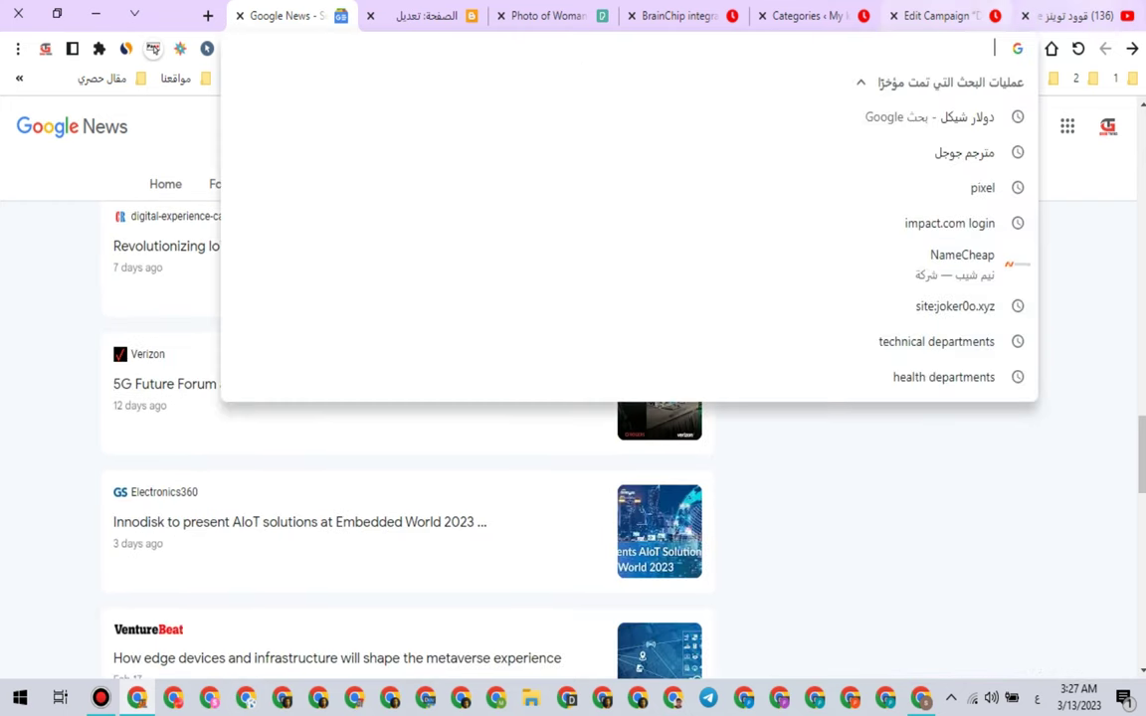
left_click(940, 16)
right_click(282, 329)
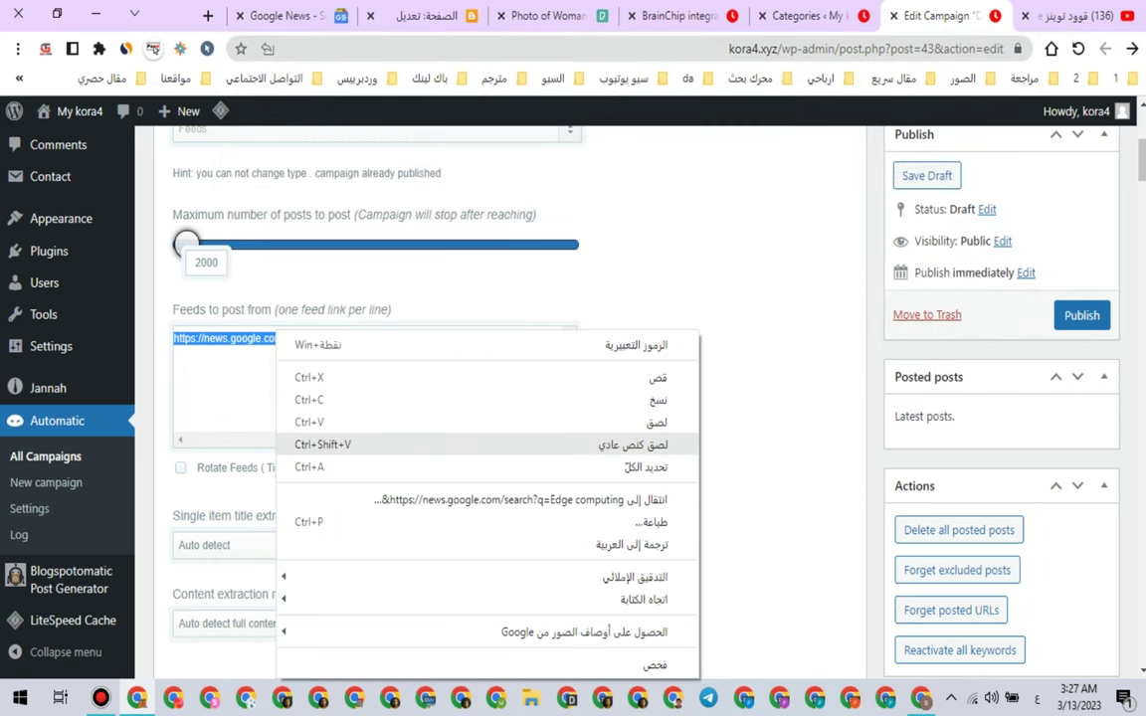
left_click(328, 422)
Step: Copy the campaign title and replace the image's alt and title texts in the post text template with Edge computing
scroll(505, 397, "up", 4)
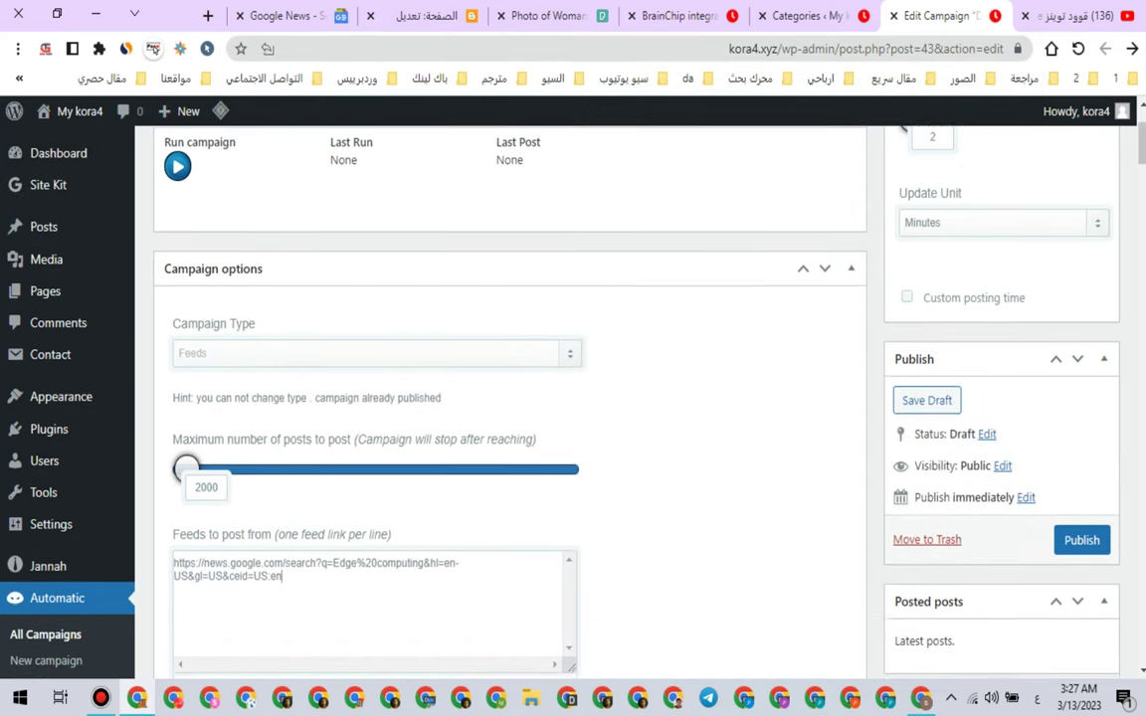
triple_click(256, 204)
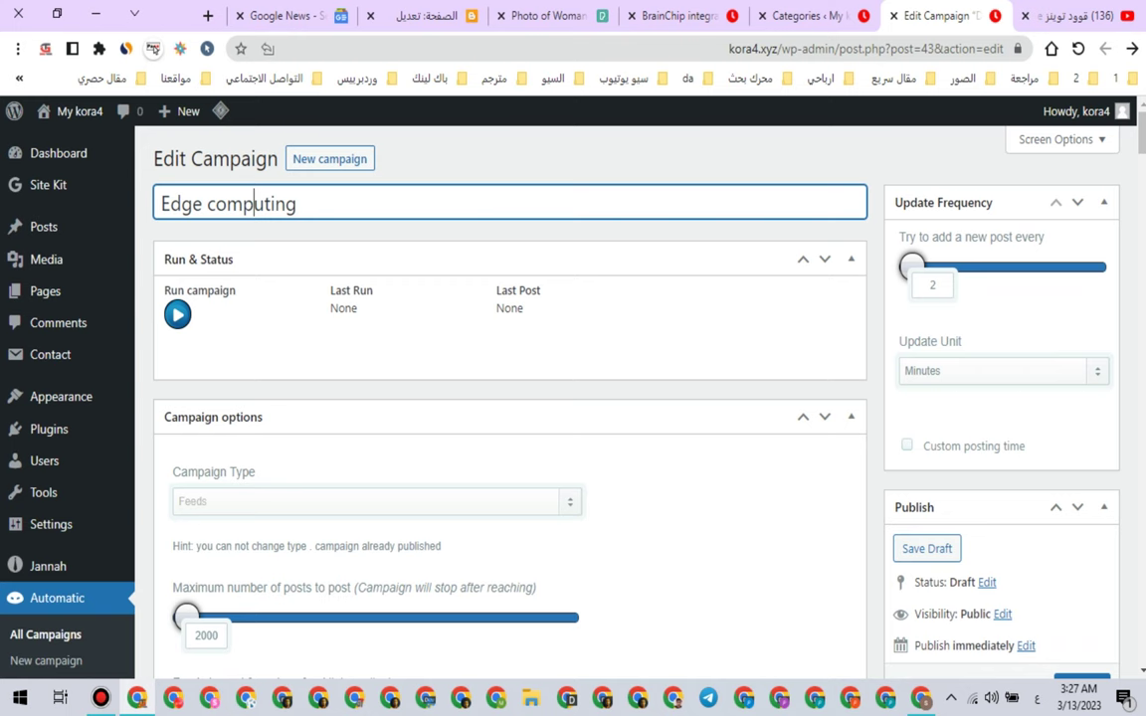
right_click(282, 211)
left_click(239, 282)
scroll(239, 282, "down", 1)
scroll(509, 398, "down", 15)
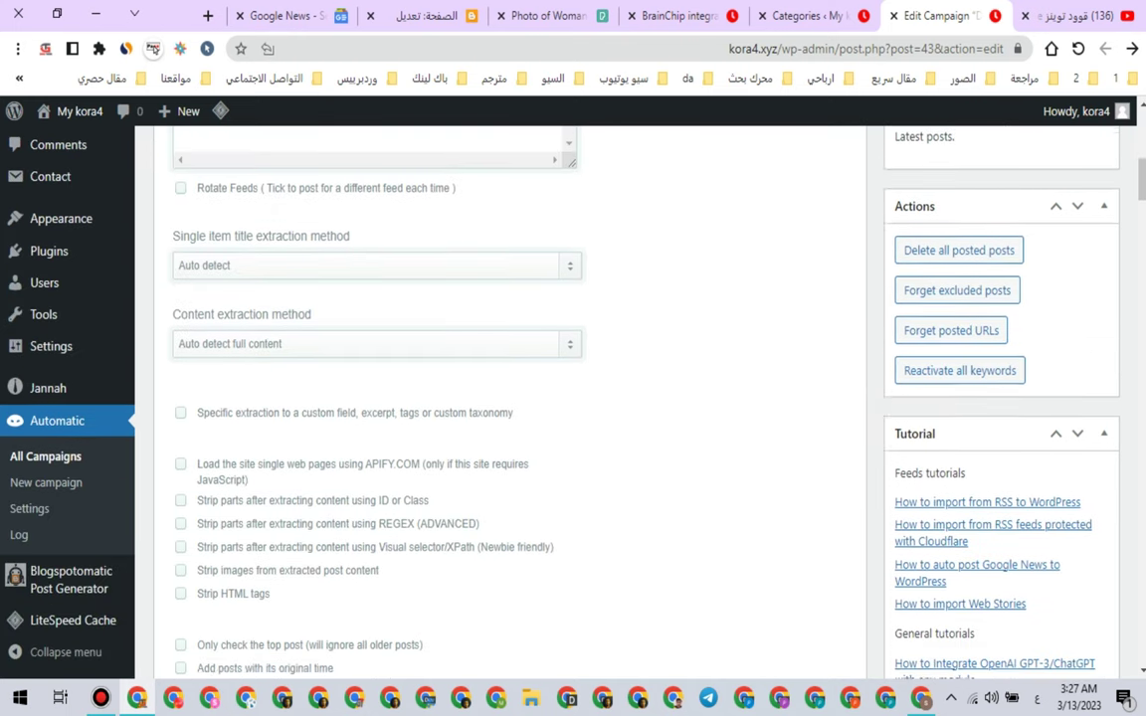
scroll(509, 398, "down", 5)
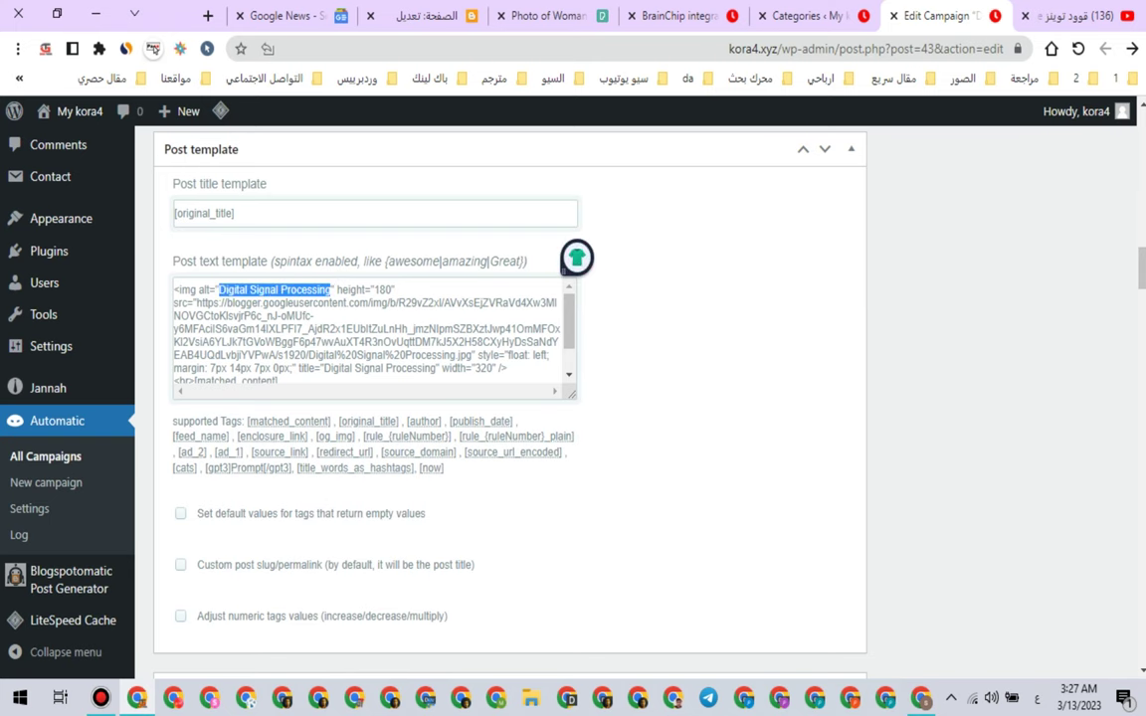
right_click(309, 290)
left_click(249, 341)
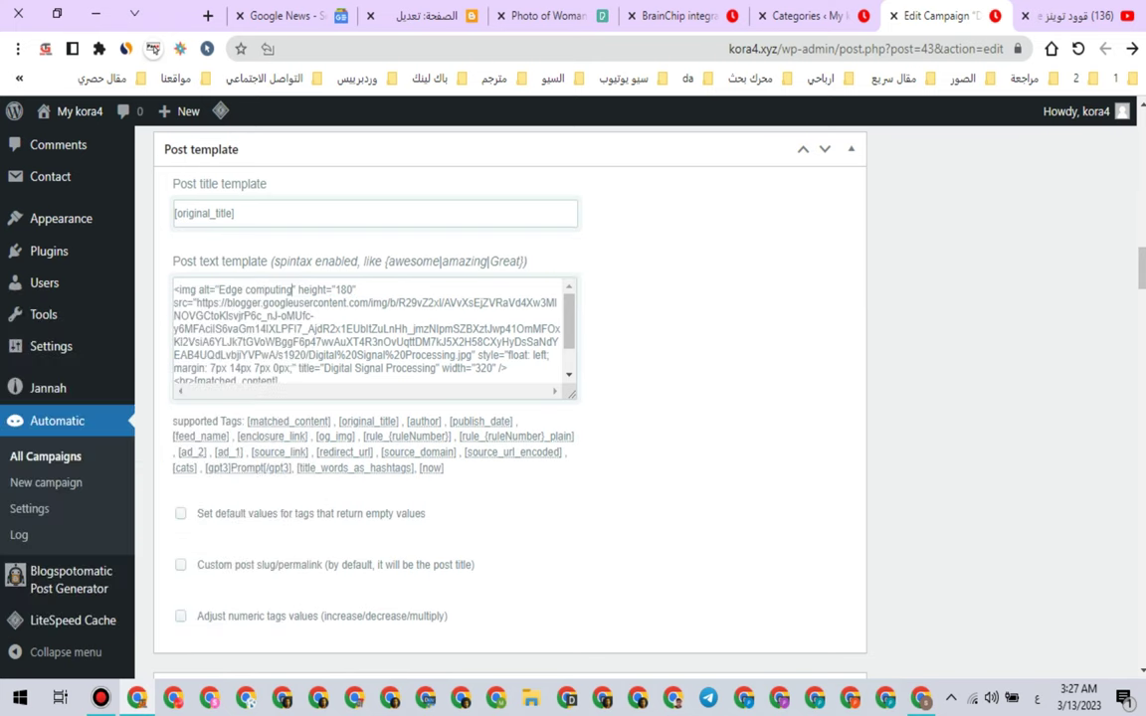
left_click_drag(325, 368, 430, 331)
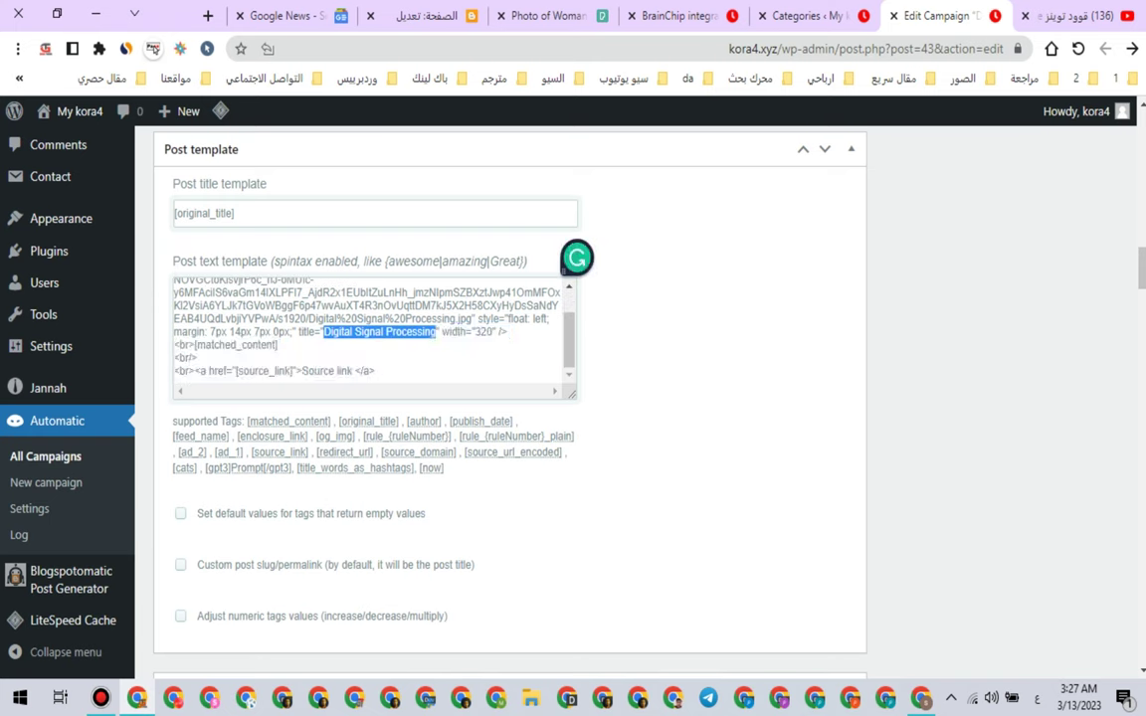
right_click(377, 296)
left_click(249, 379)
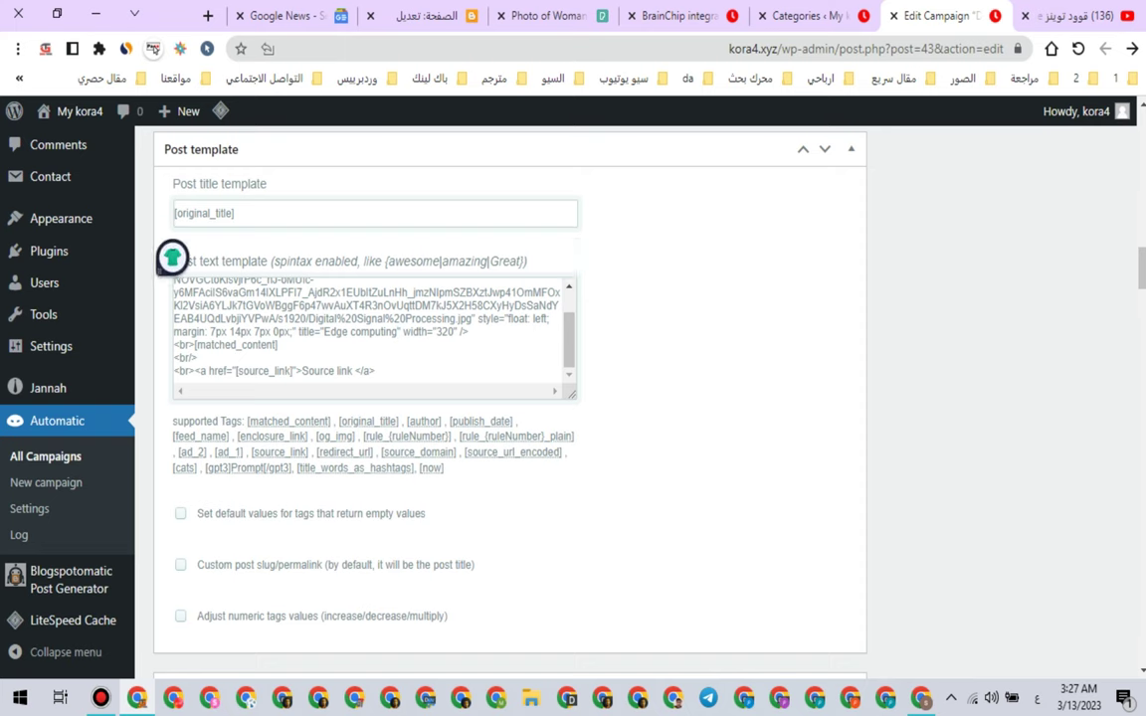
Step: Switch to Pexels, close the open photo and search for Edge computing
left_click(547, 16)
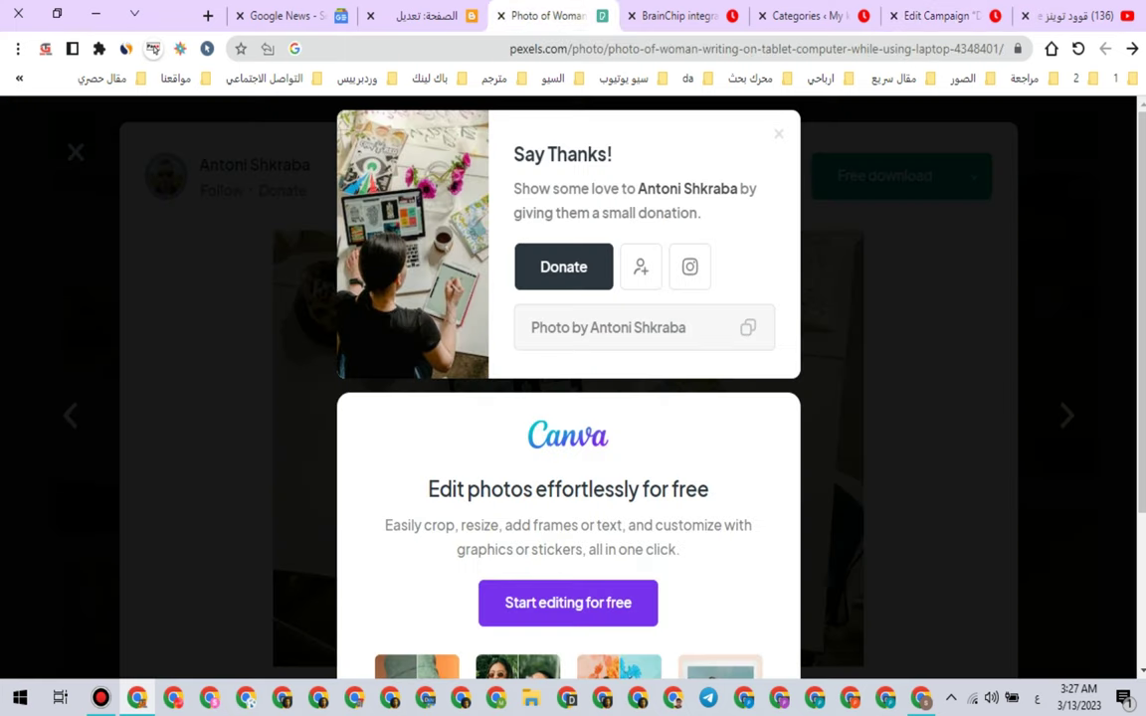
key("Escape")
key("Escape")
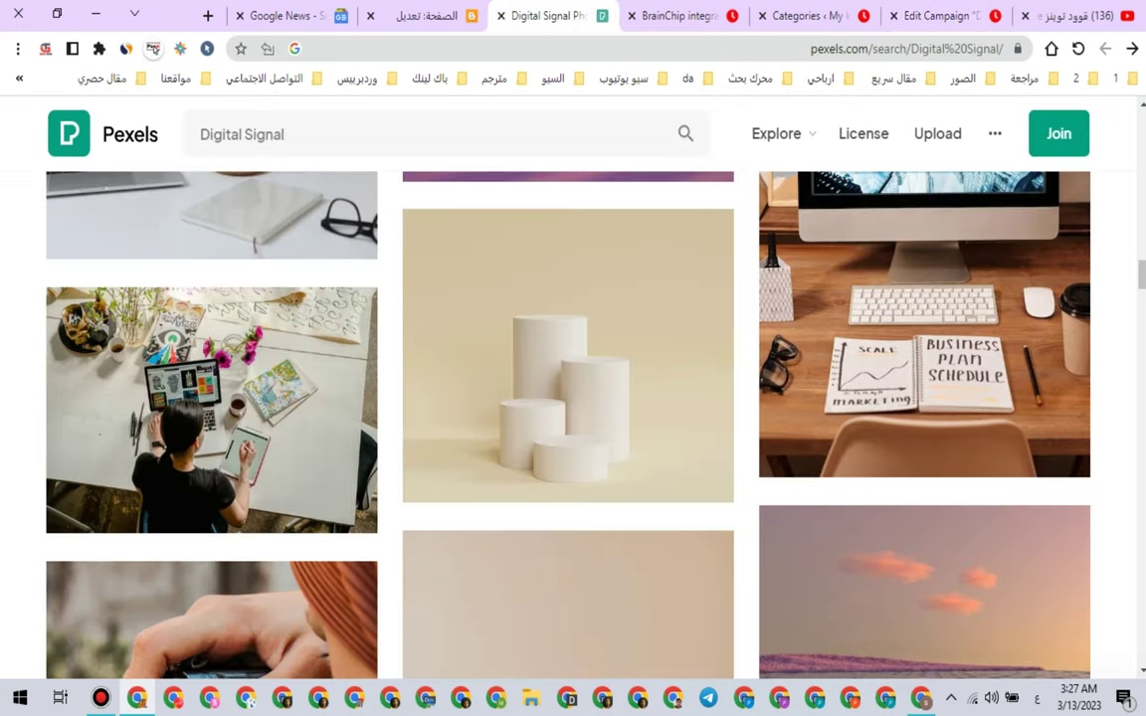
triple_click(283, 134)
right_click(282, 135)
left_click(239, 222)
key("Return")
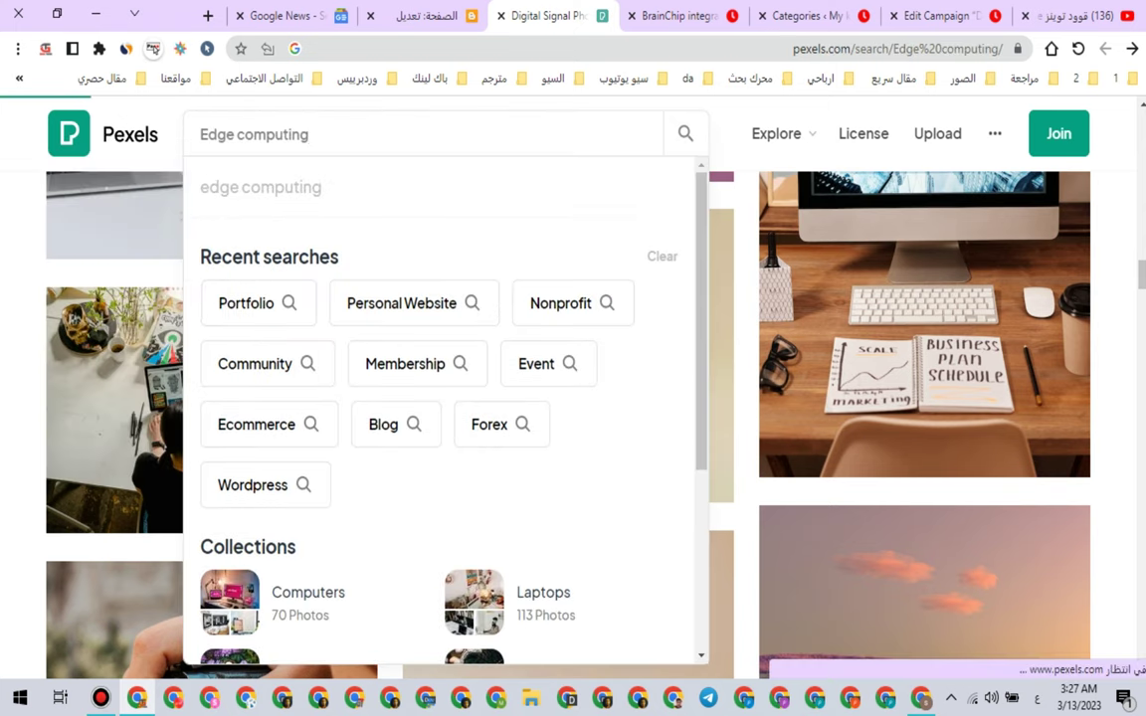
Step: Download the photo of the person with VR goggles using a computer in the Large 1920×1280 size
scroll(573, 418, "down", 2)
scroll(478, 305, "down", 3)
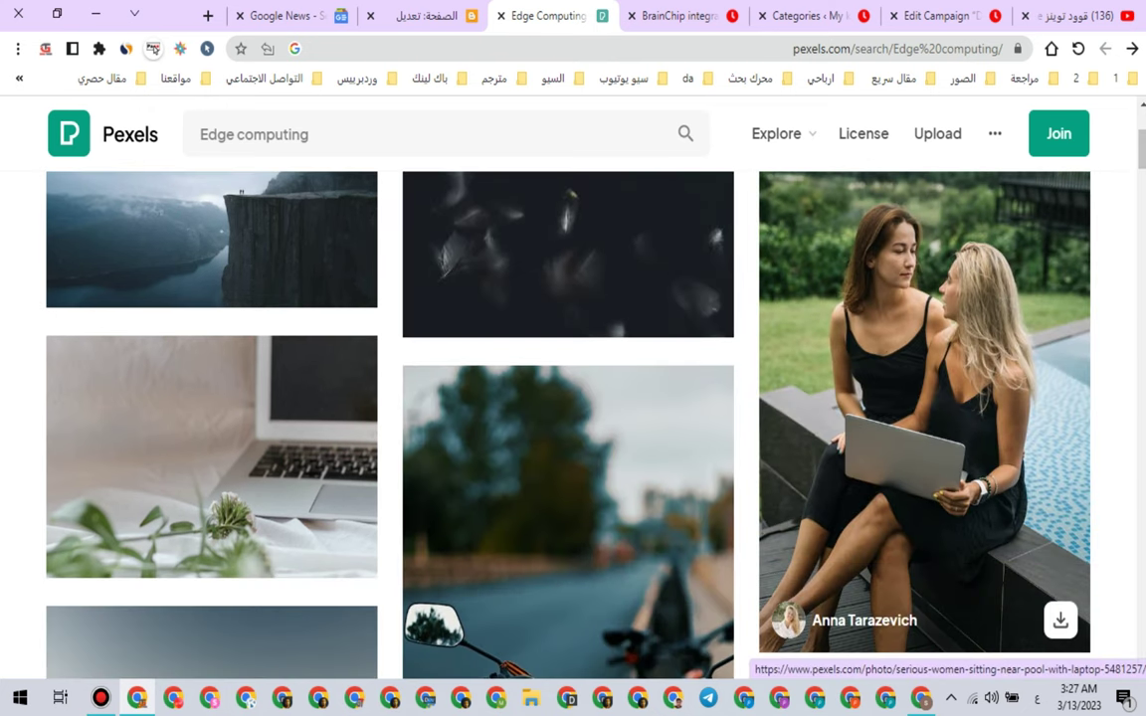
scroll(573, 418, "down", 10)
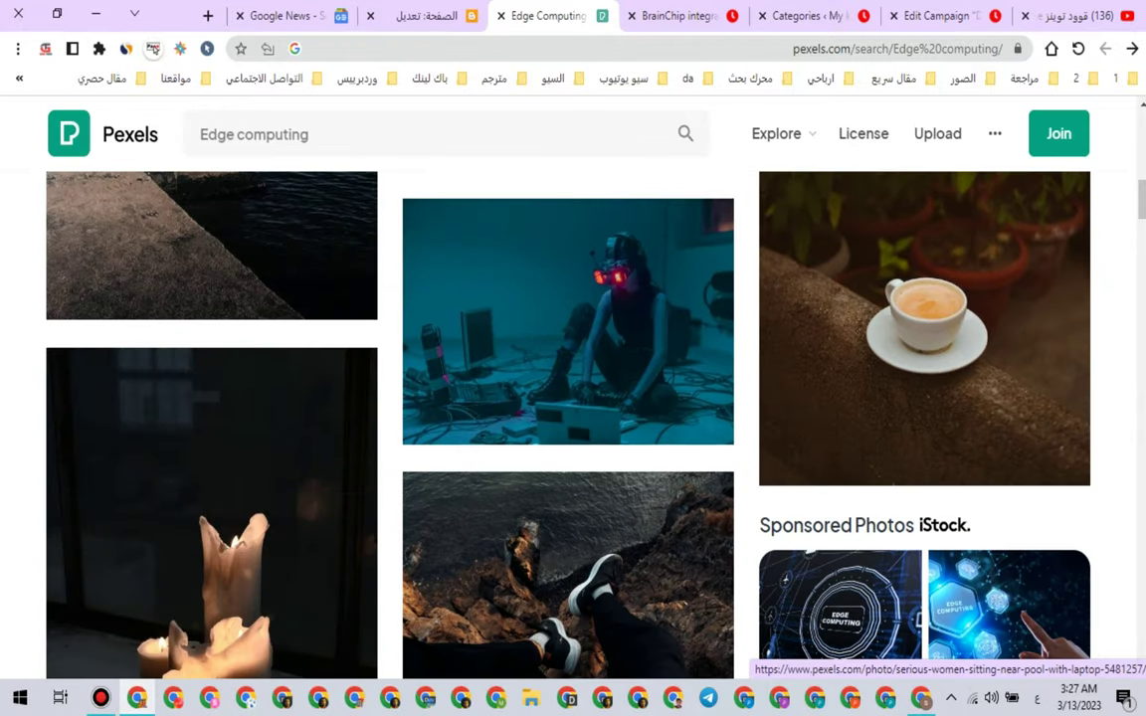
scroll(839, 265, "down", 2)
scroll(839, 266, "up", 2)
left_click(568, 321)
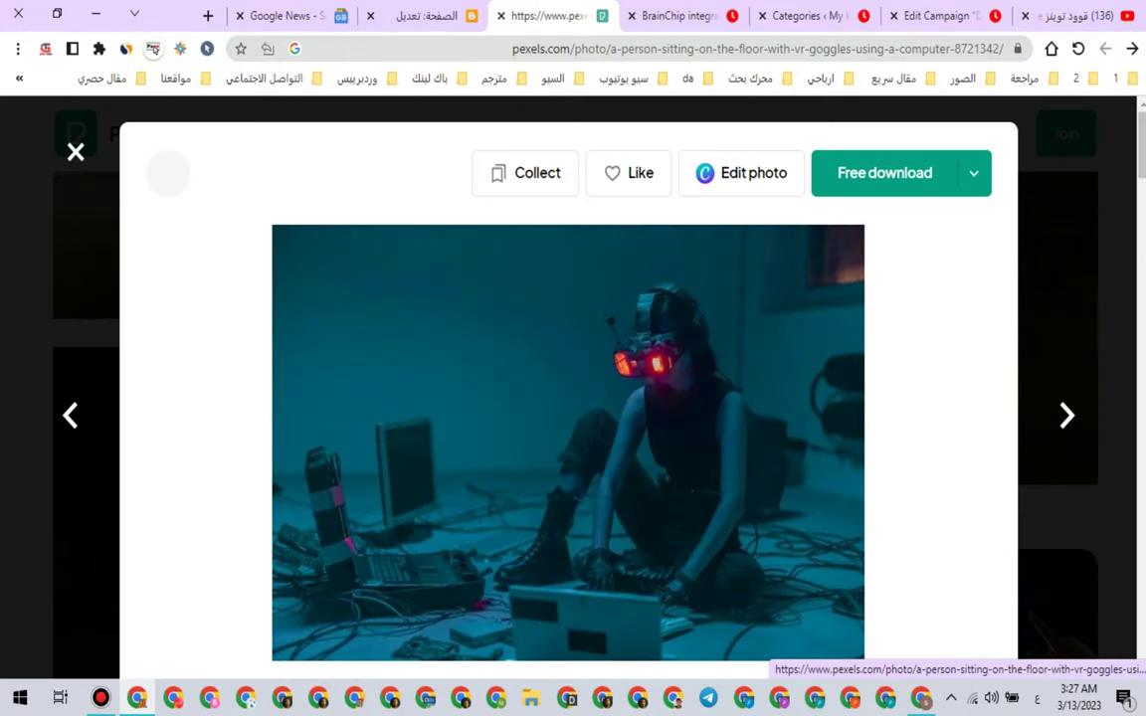
left_click(974, 173)
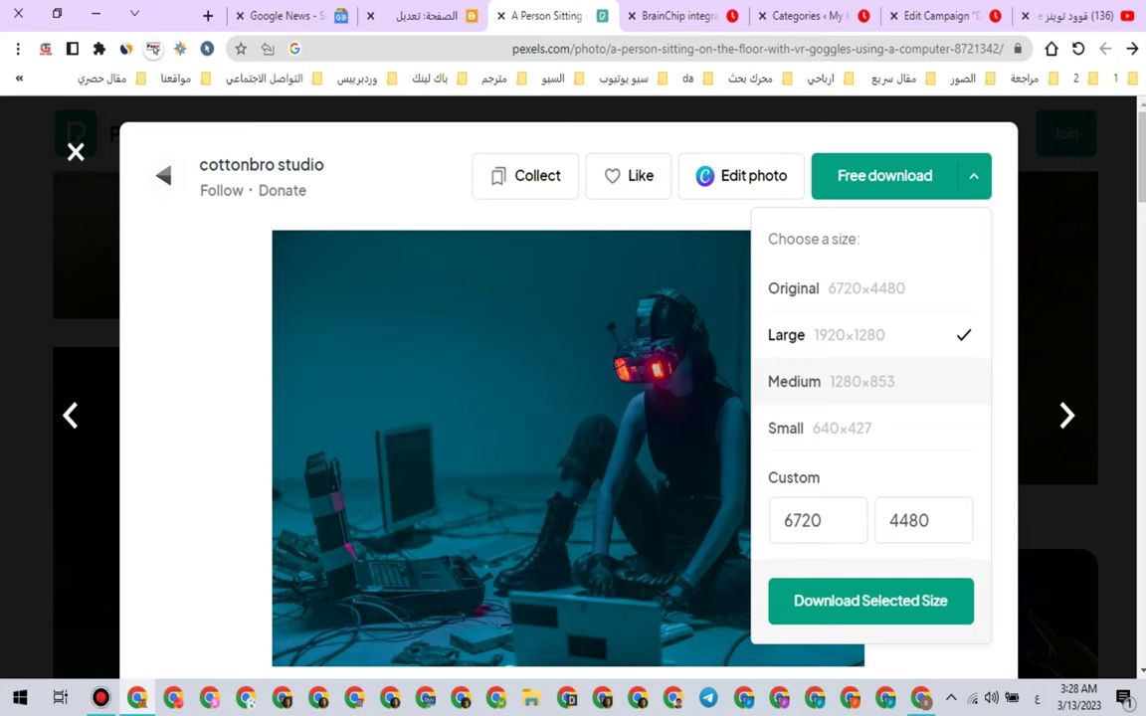
left_click(870, 600)
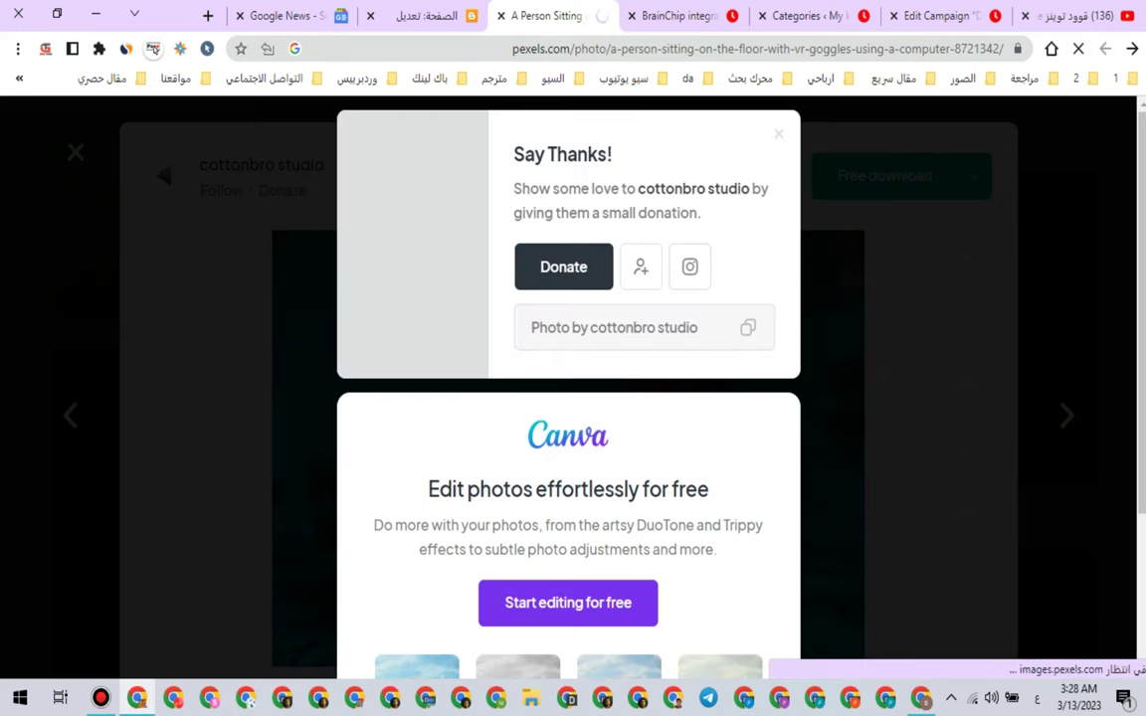
Step: Switch to the Blogger page, clear its HTML and start an image upload from the computer
left_click(428, 16)
key("ctrl+a")
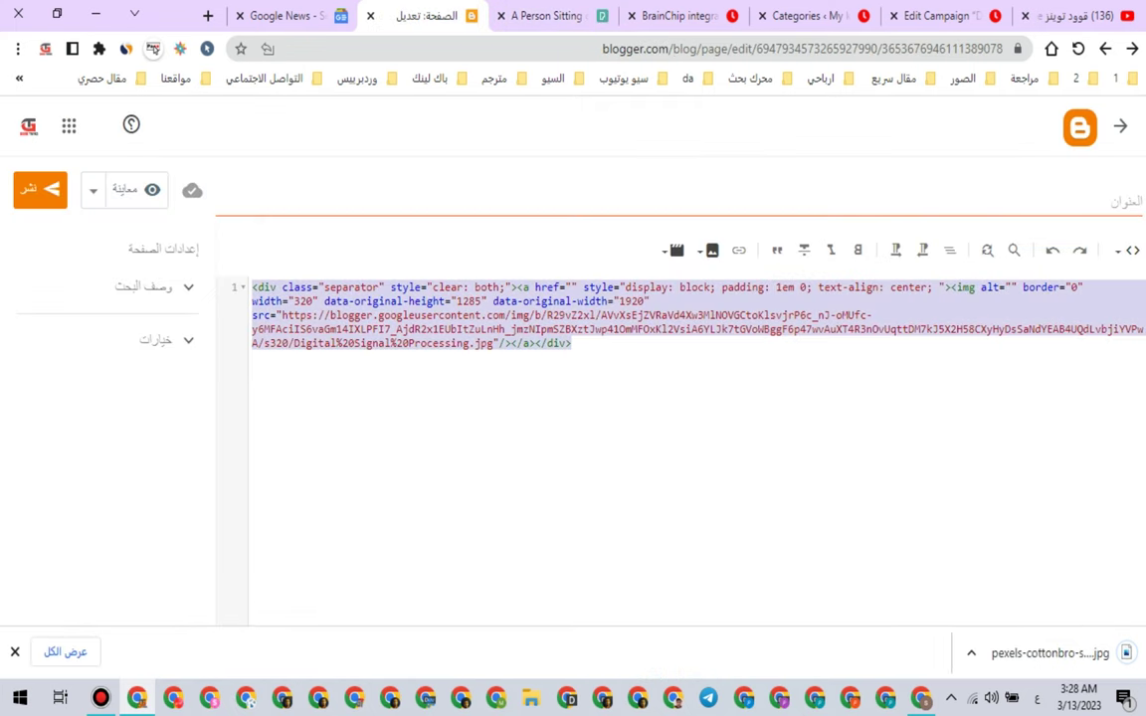
key("BackSpace")
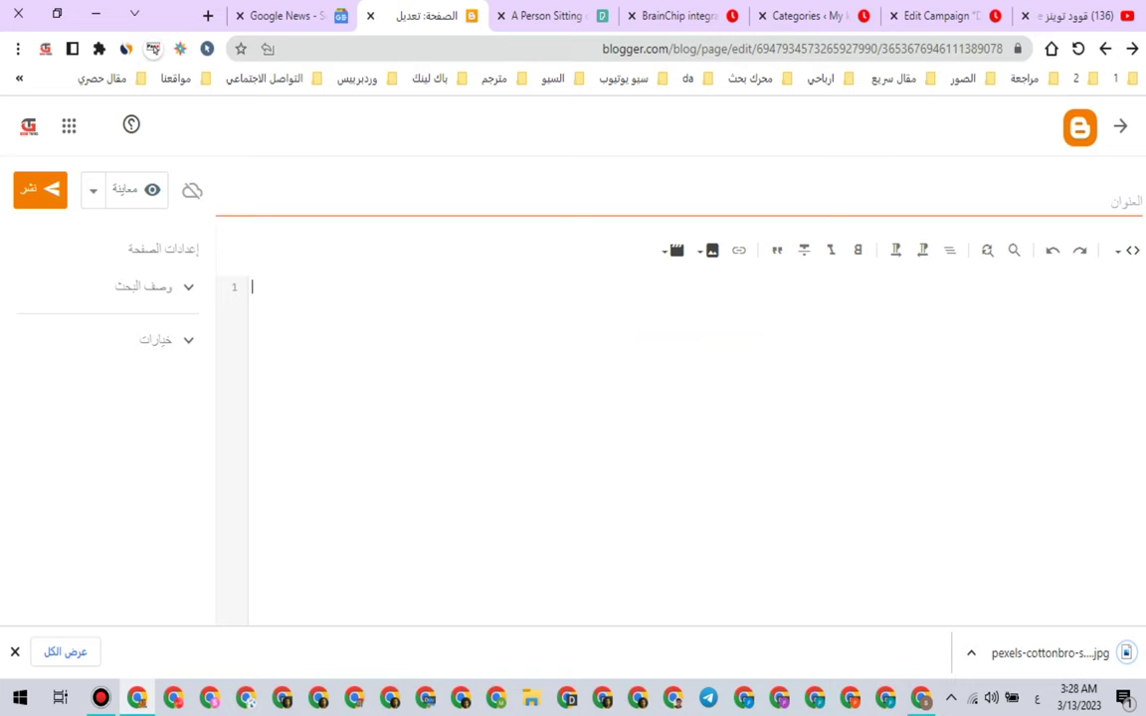
left_click(708, 249)
left_click(614, 294)
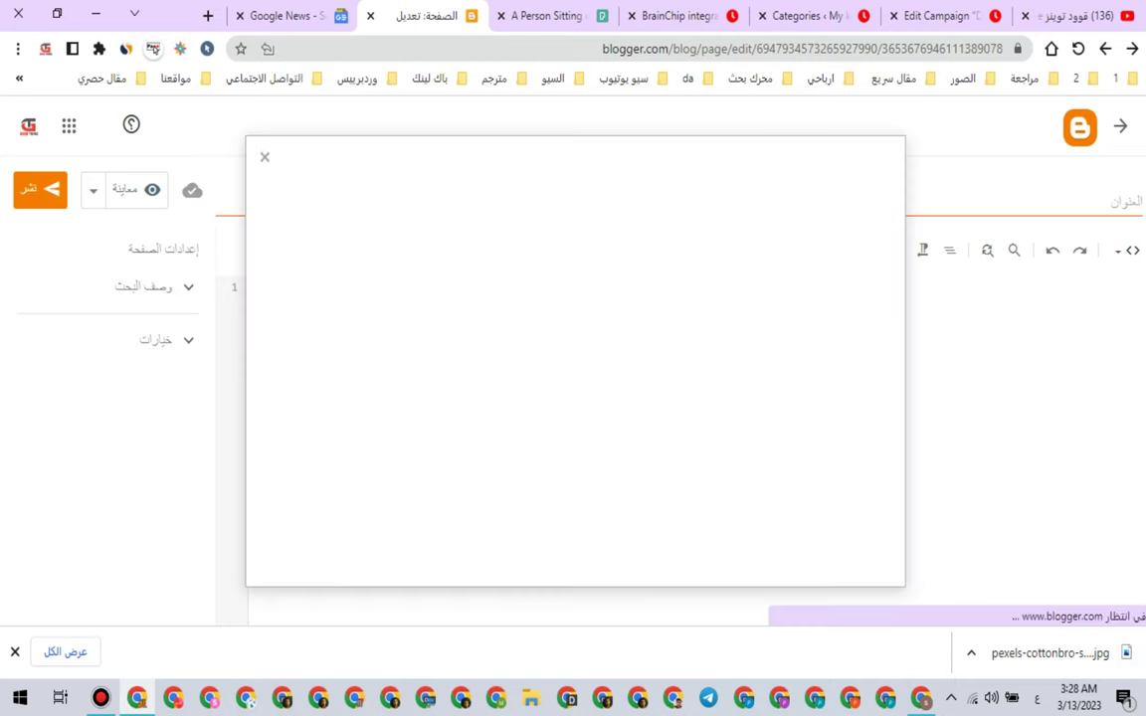
left_click(856, 260)
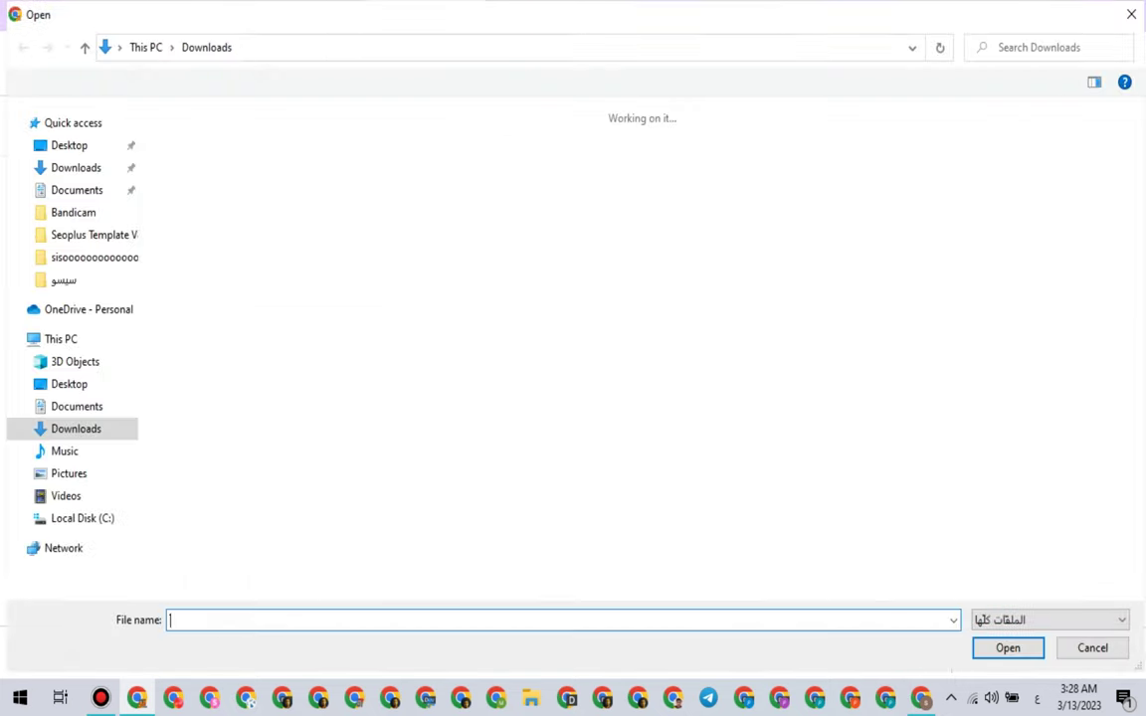
Step: Rename the newly downloaded Pexels photo in the Downloads folder as Edge computing
left_click(197, 189)
left_click(197, 235)
right_click(198, 237)
left_click(228, 315)
key("Return")
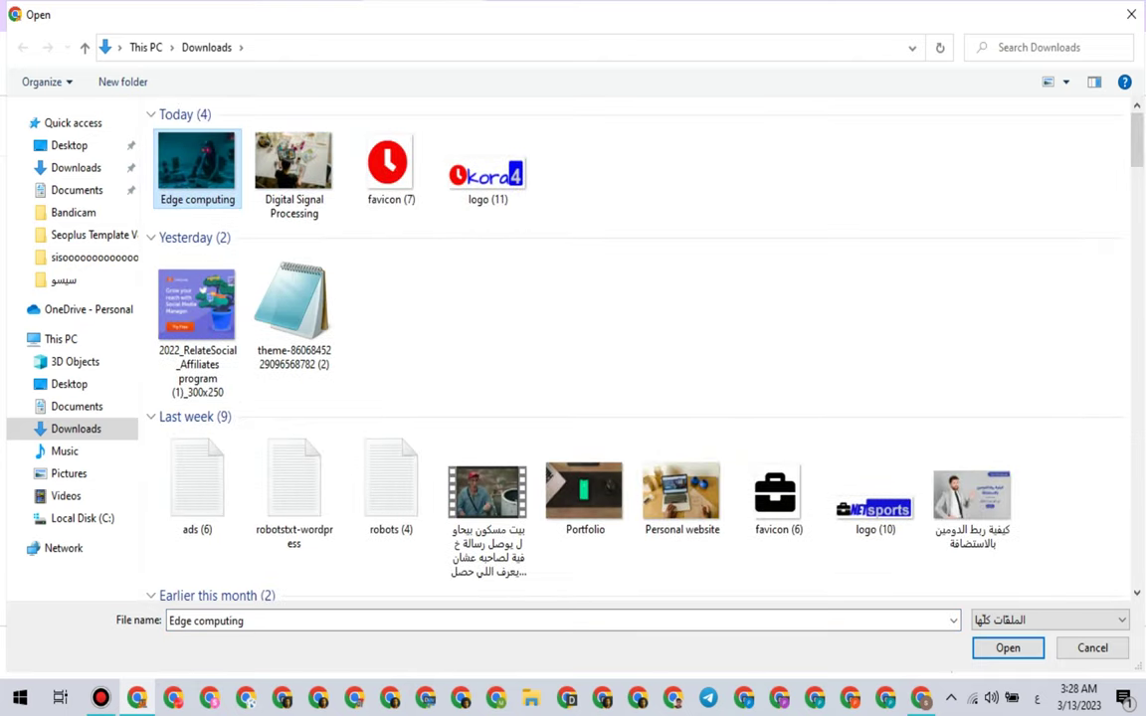
Step: Upload the Edge computing photo and insert it into the page at medium size without alignment
key("Return")
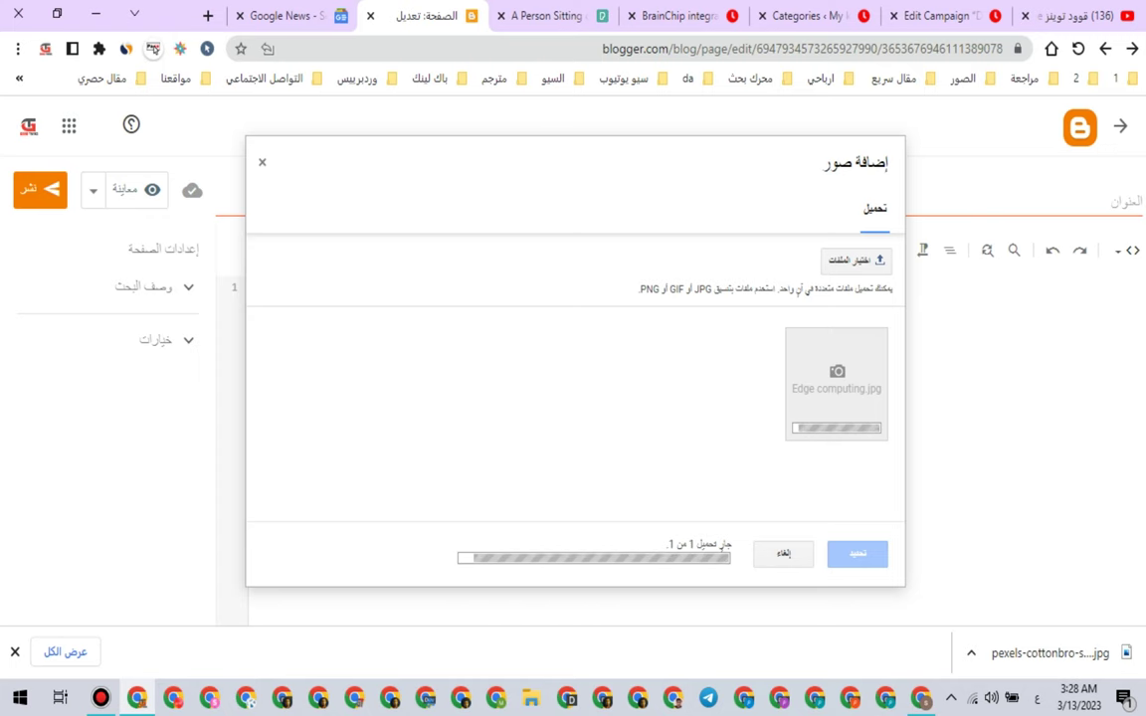
left_click(812, 383)
left_click(856, 554)
left_click(544, 551)
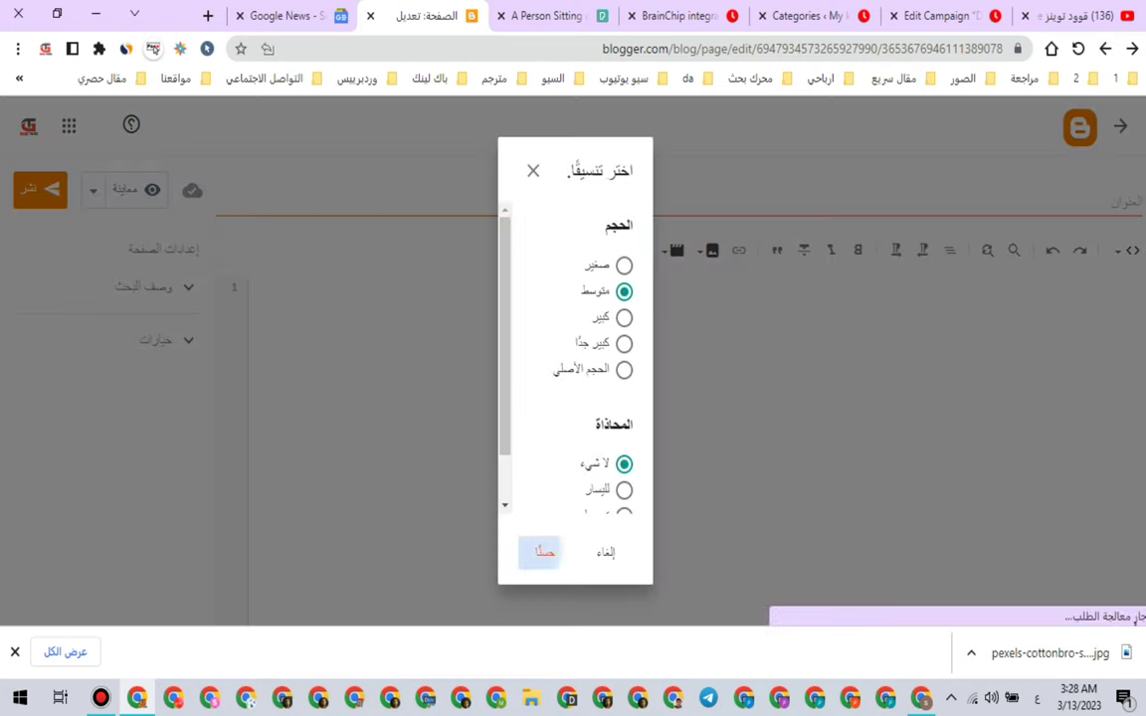
Step: Take the Edge computing photo's URL from the Blogger page's HTML and replace the image source in the campaign's post text template with it
left_click_drag(570, 287, 824, 316)
right_click(794, 313)
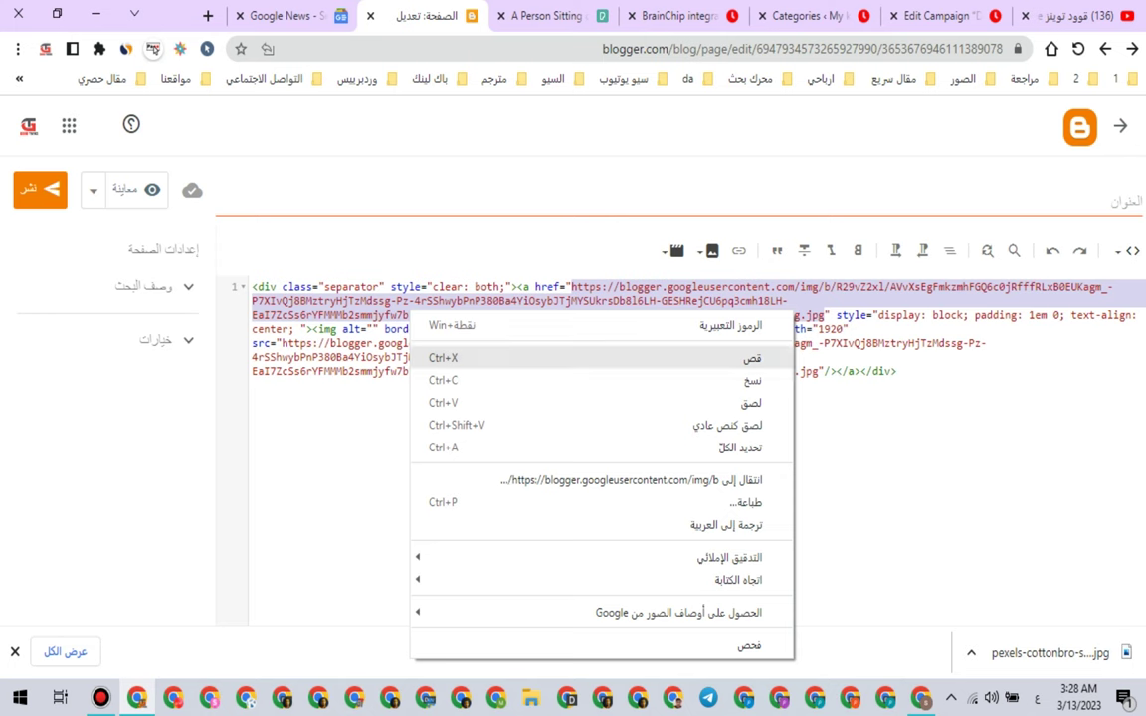
left_click(741, 359)
left_click(941, 16)
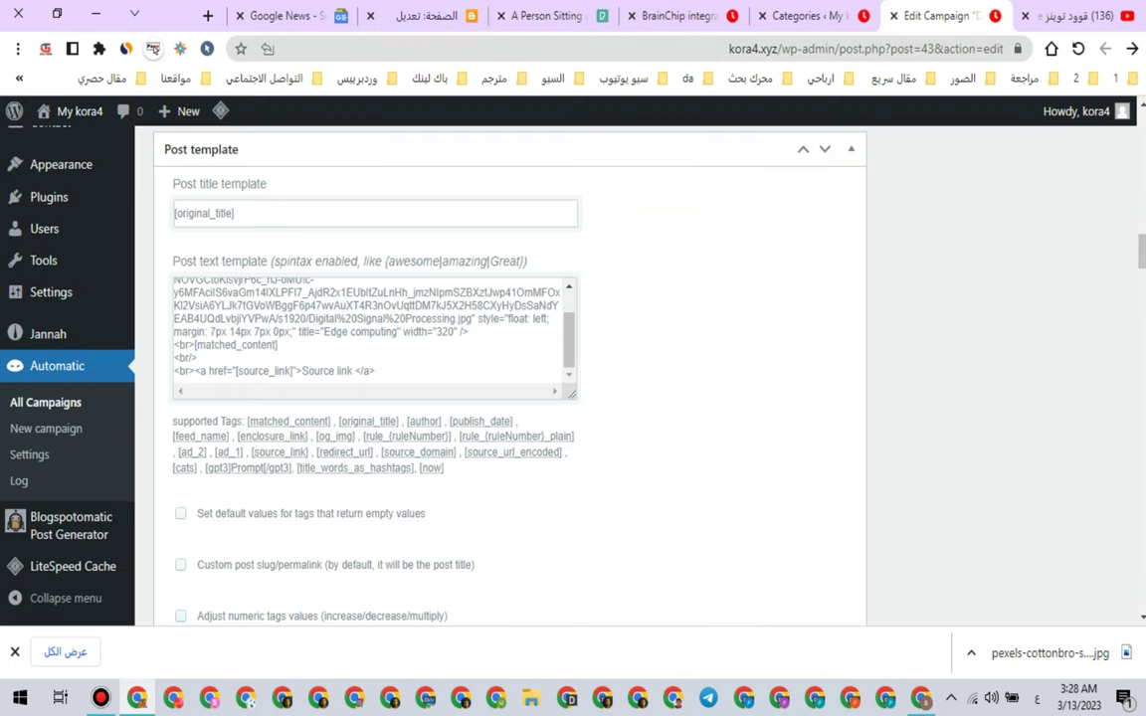
scroll(368, 333, "up", 1)
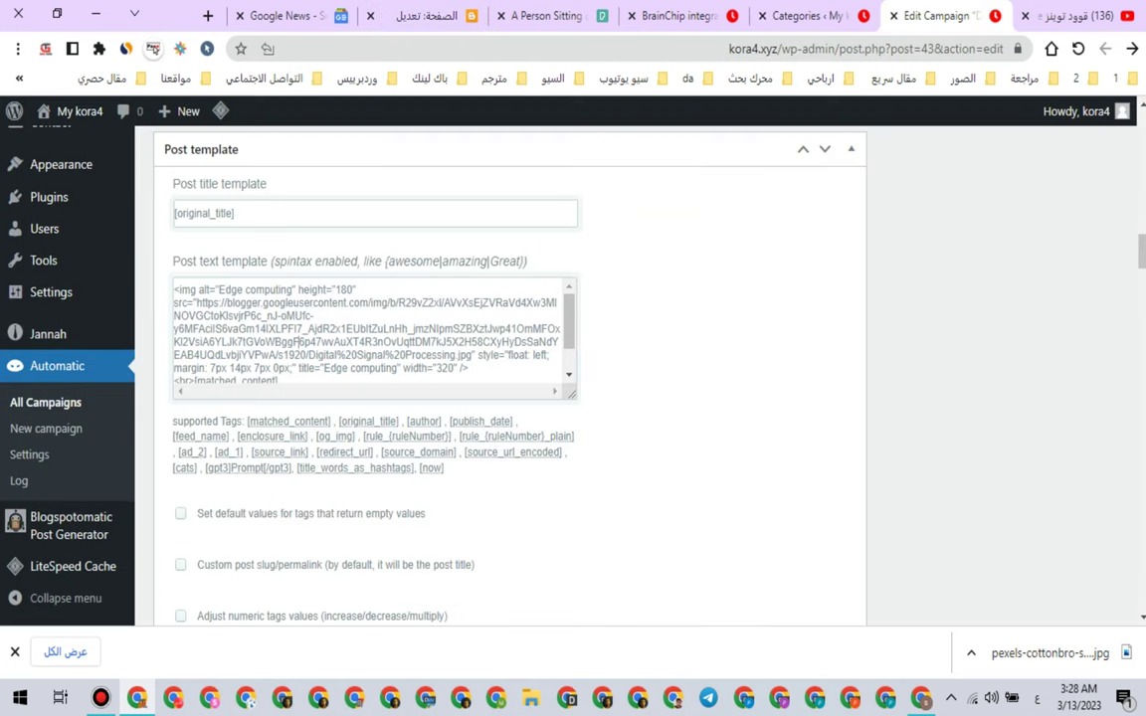
left_click_drag(196, 302, 473, 355)
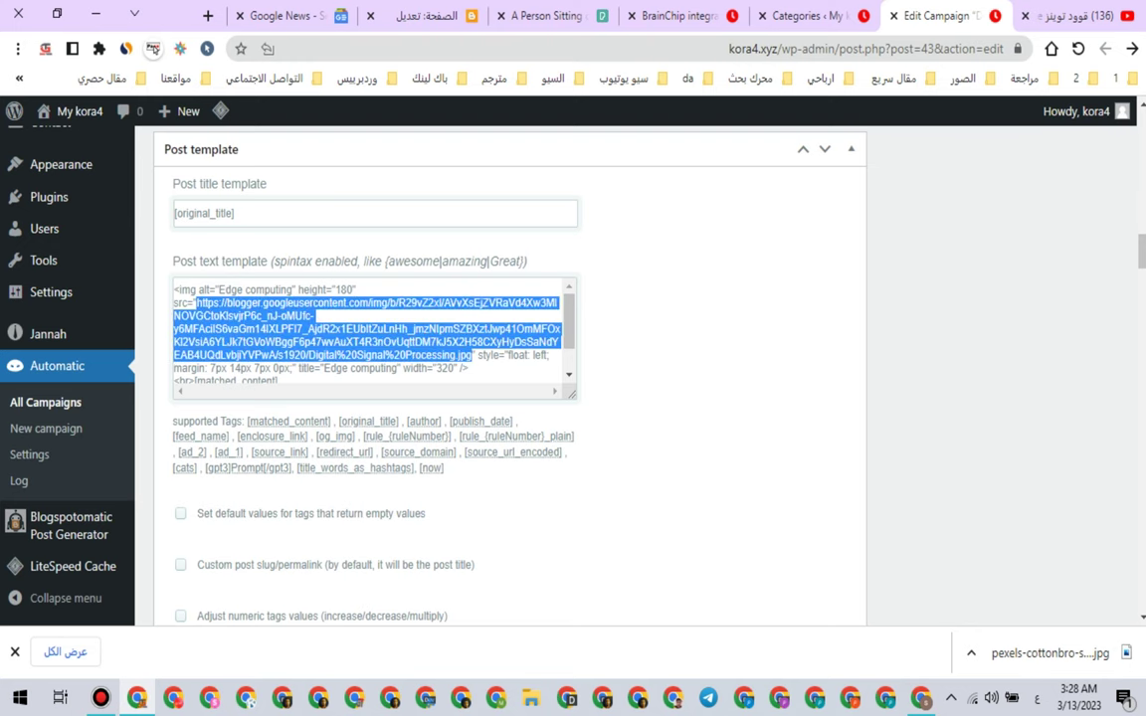
right_click(447, 355)
left_click(256, 493)
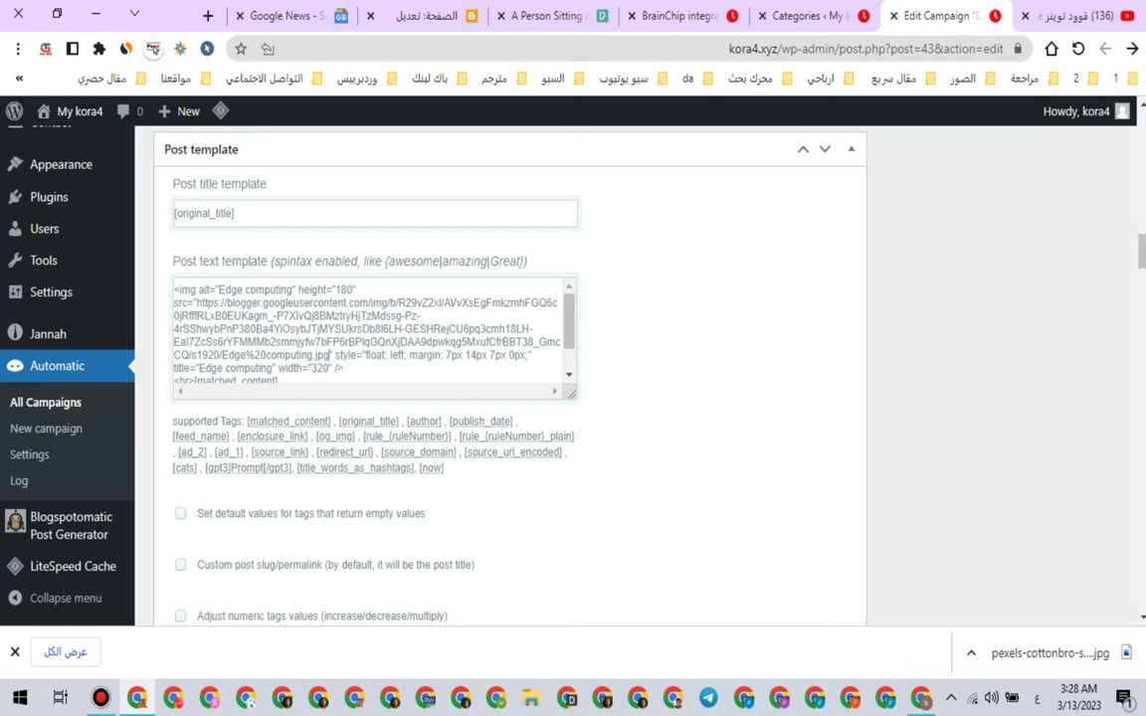
left_click_drag(200, 368, 256, 373)
double_click(256, 330)
scroll(256, 330, "up", 1)
double_click(269, 290)
double_click(280, 329)
Step: Assign the campaign's posts to the Edge computing category instead of Digital Signal Processing and publish the campaign
scroll(373, 333, "down", 8)
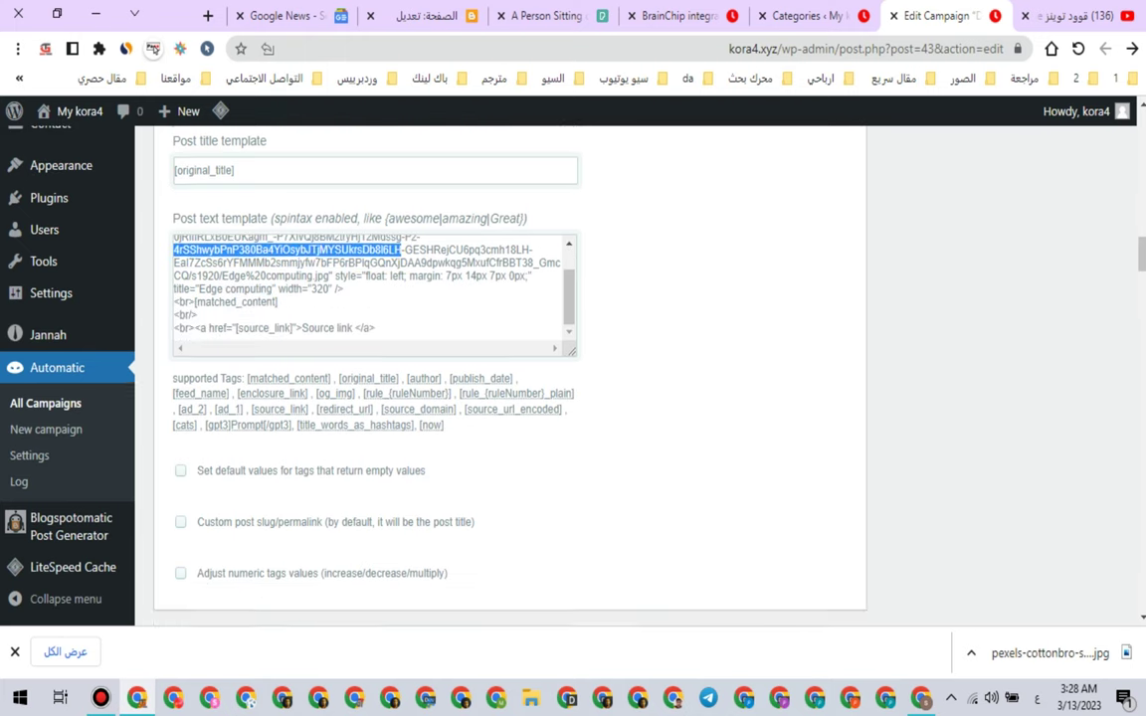
scroll(509, 378, "down", 10)
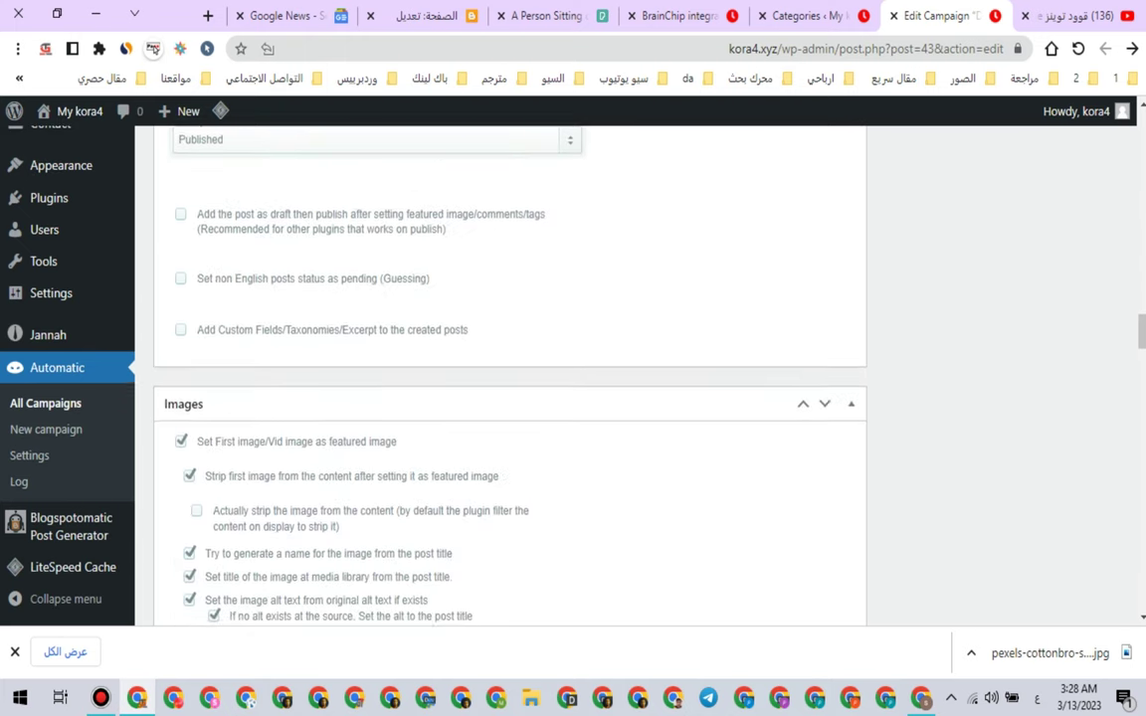
scroll(509, 378, "down", 3)
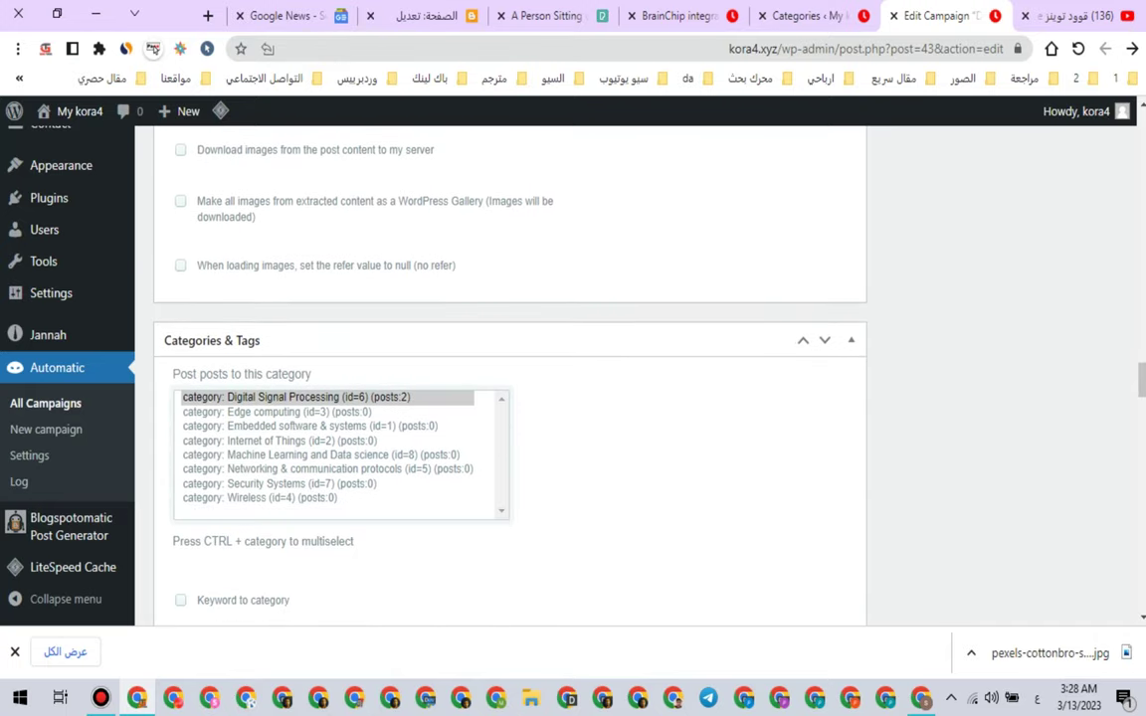
left_click(289, 412)
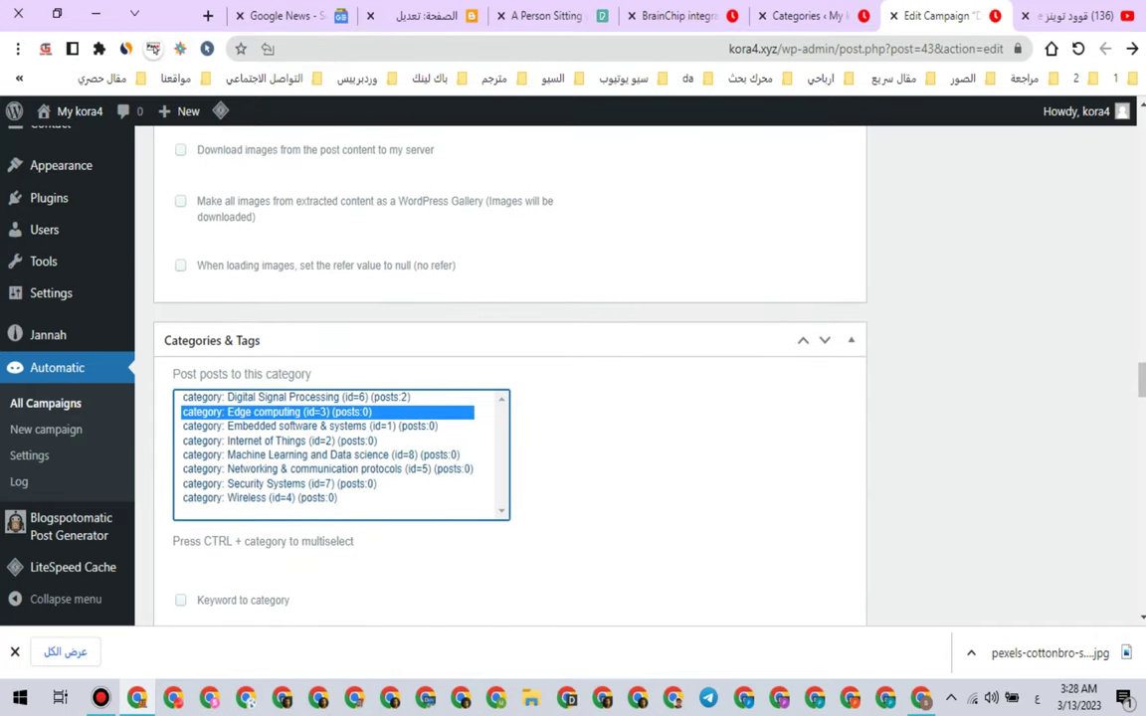
scroll(510, 378, "up", 15)
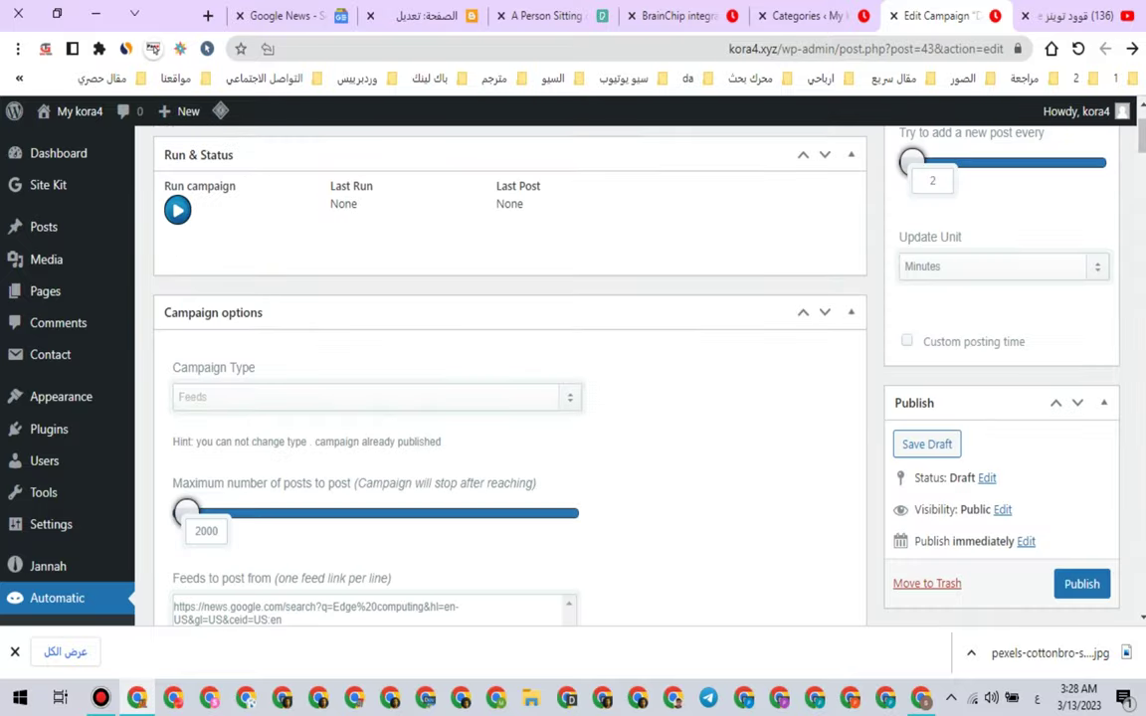
left_click(1081, 398)
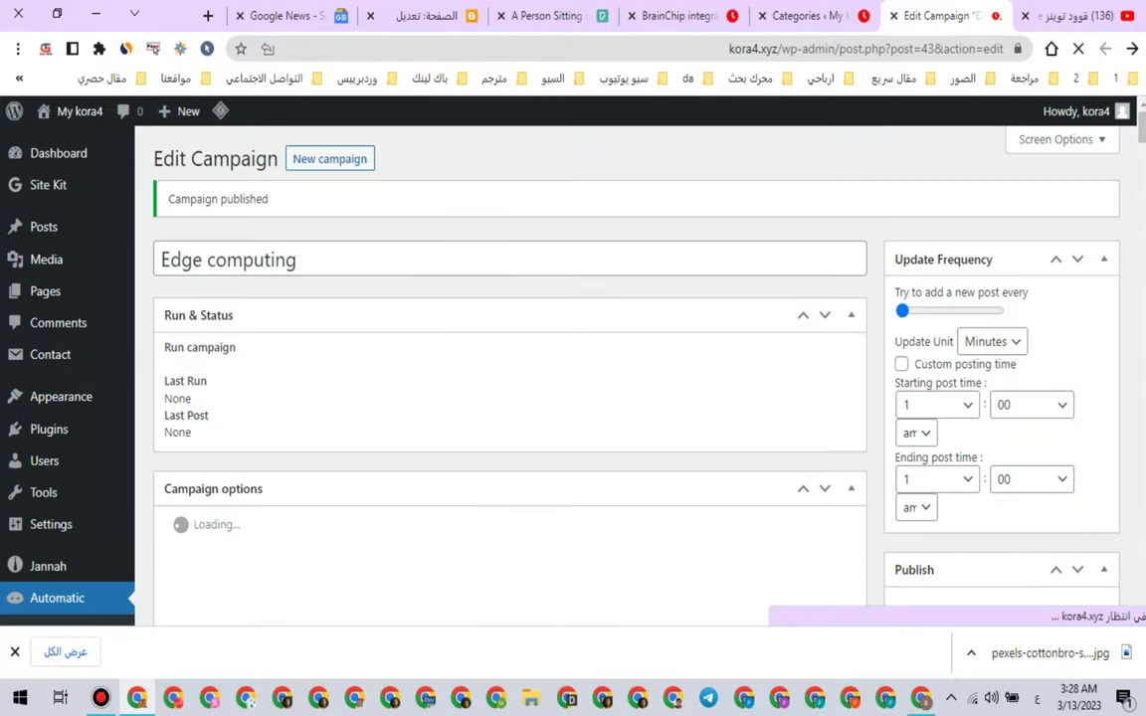
Step: Reopen the Edge computing campaign for editing from the campaigns list and run it
scroll(44, 448, "down", 2)
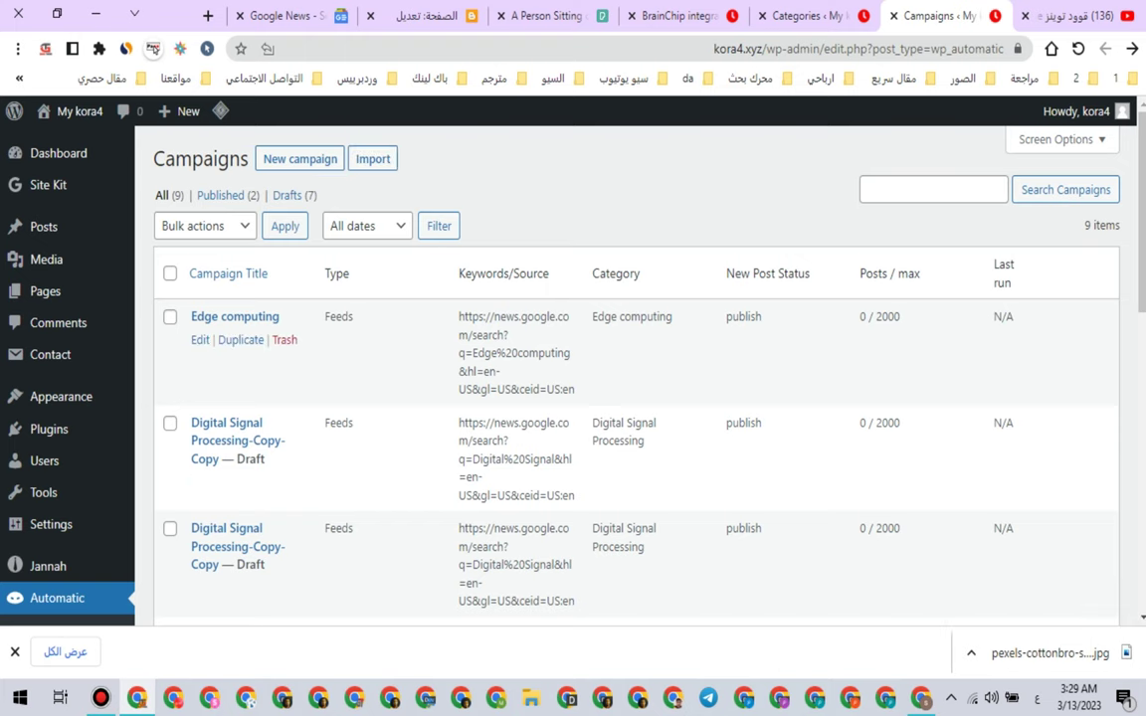
left_click(200, 340)
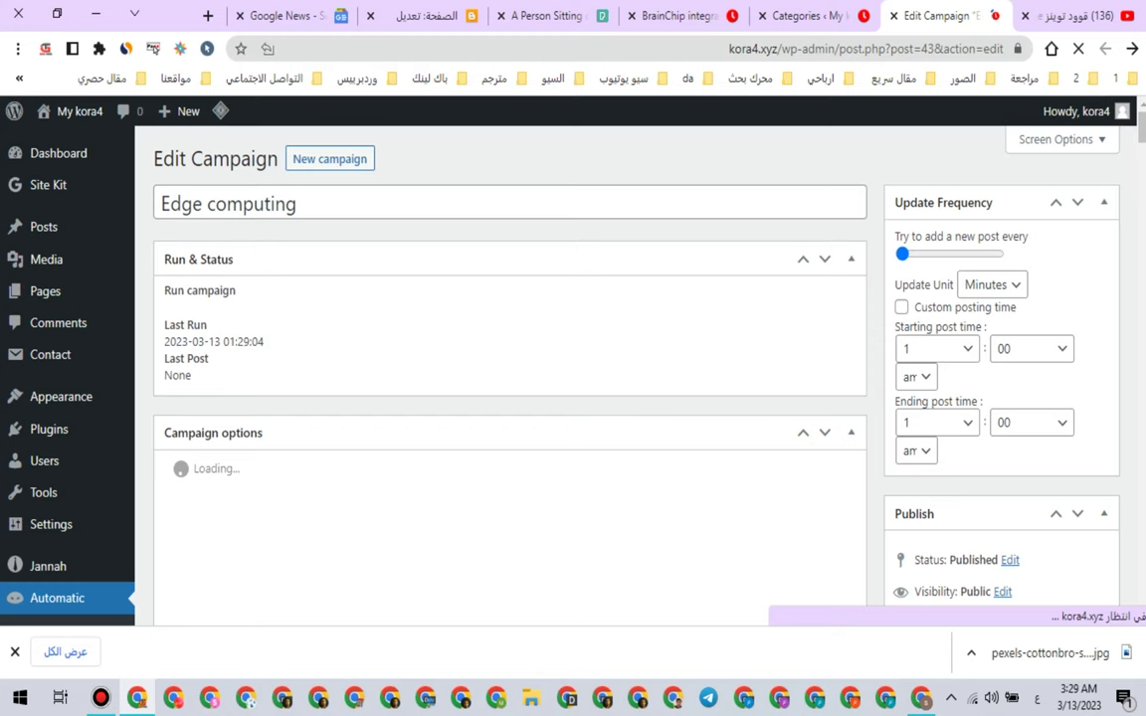
key("ctrl+shift+Tab")
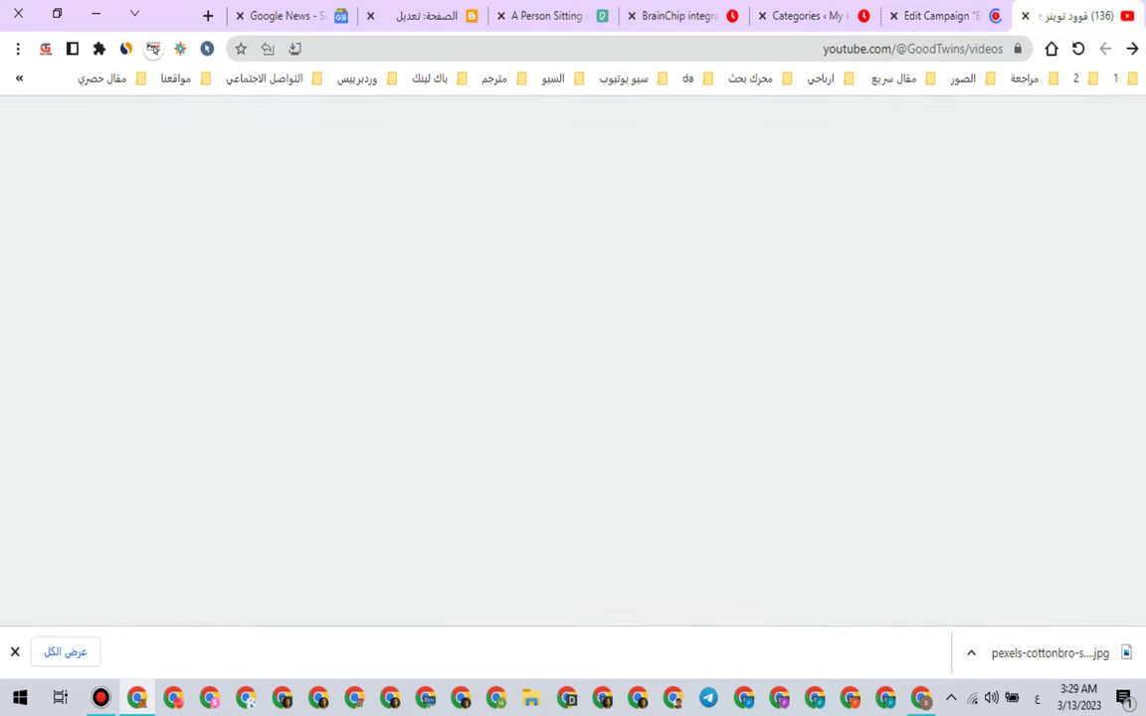
left_click(940, 16)
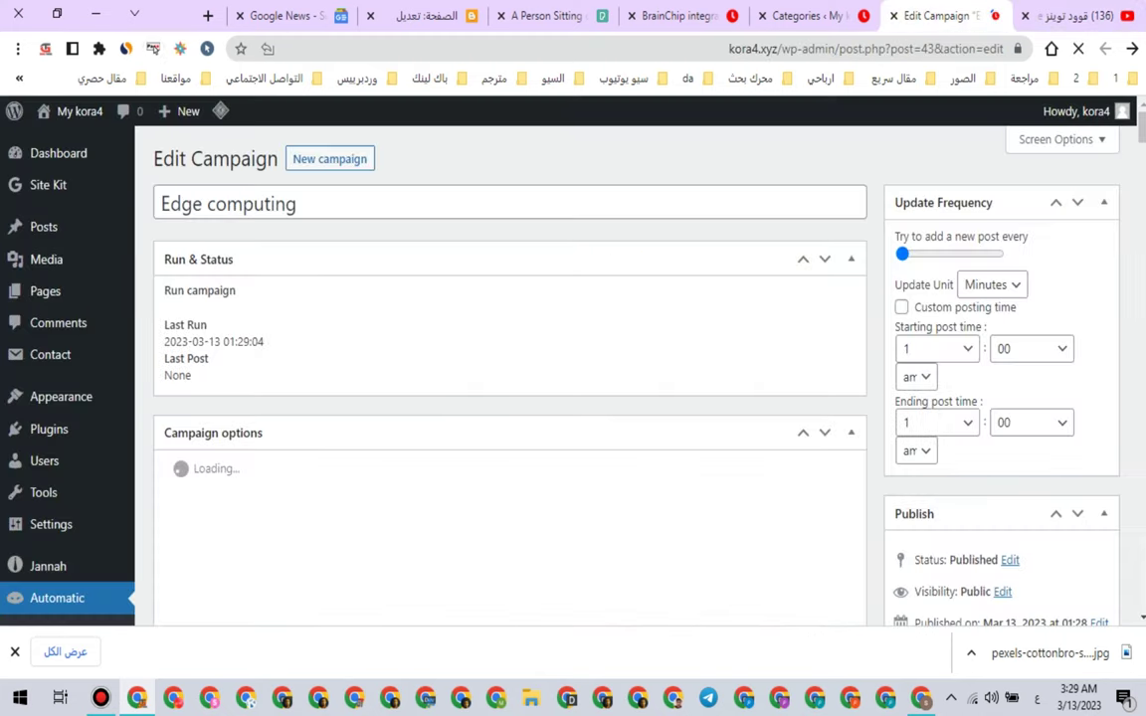
key("ctrl+shift+Tab")
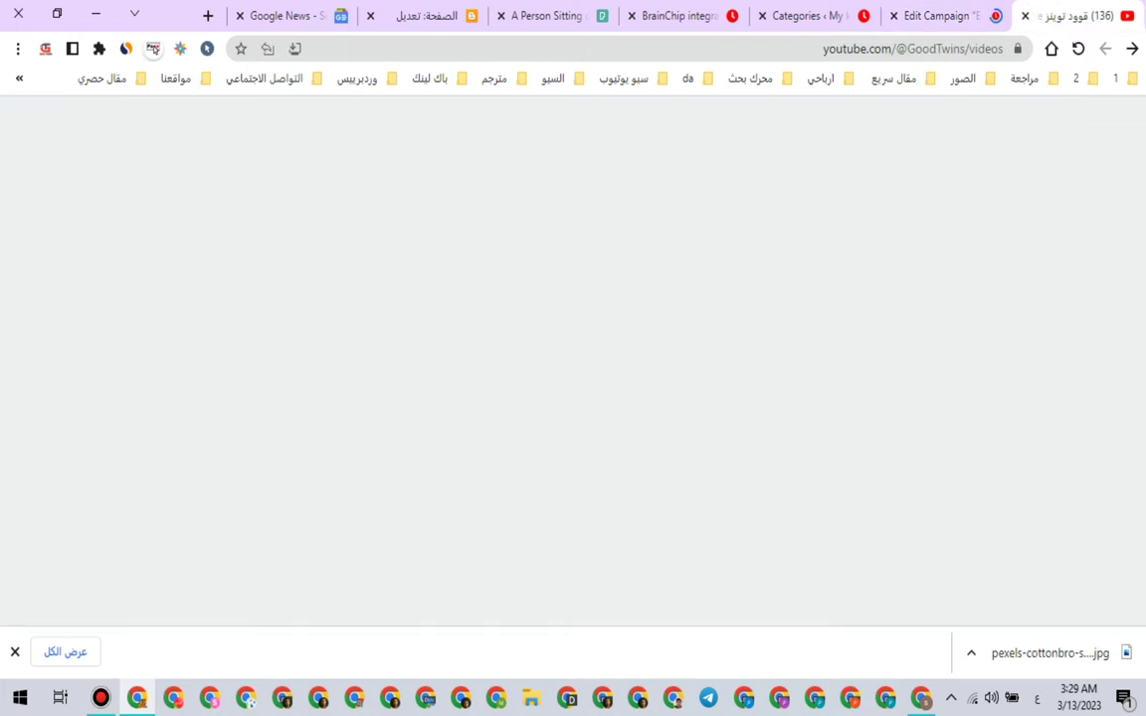
key("ctrl+Tab")
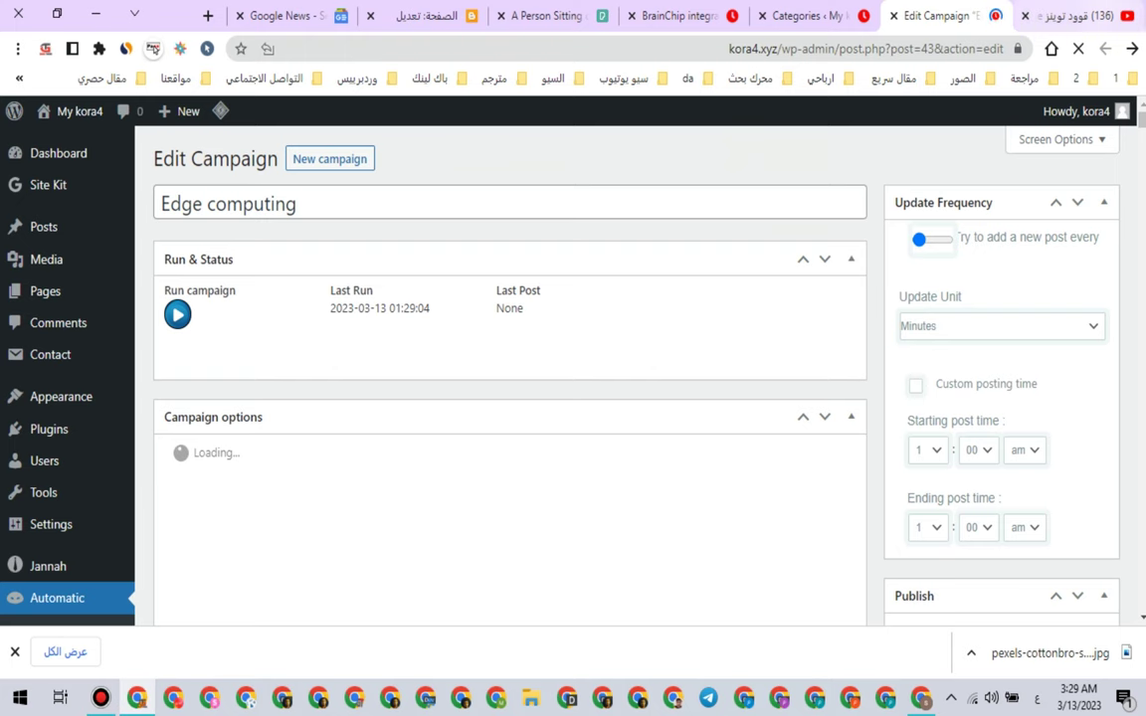
left_click(1078, 16)
left_click(943, 16)
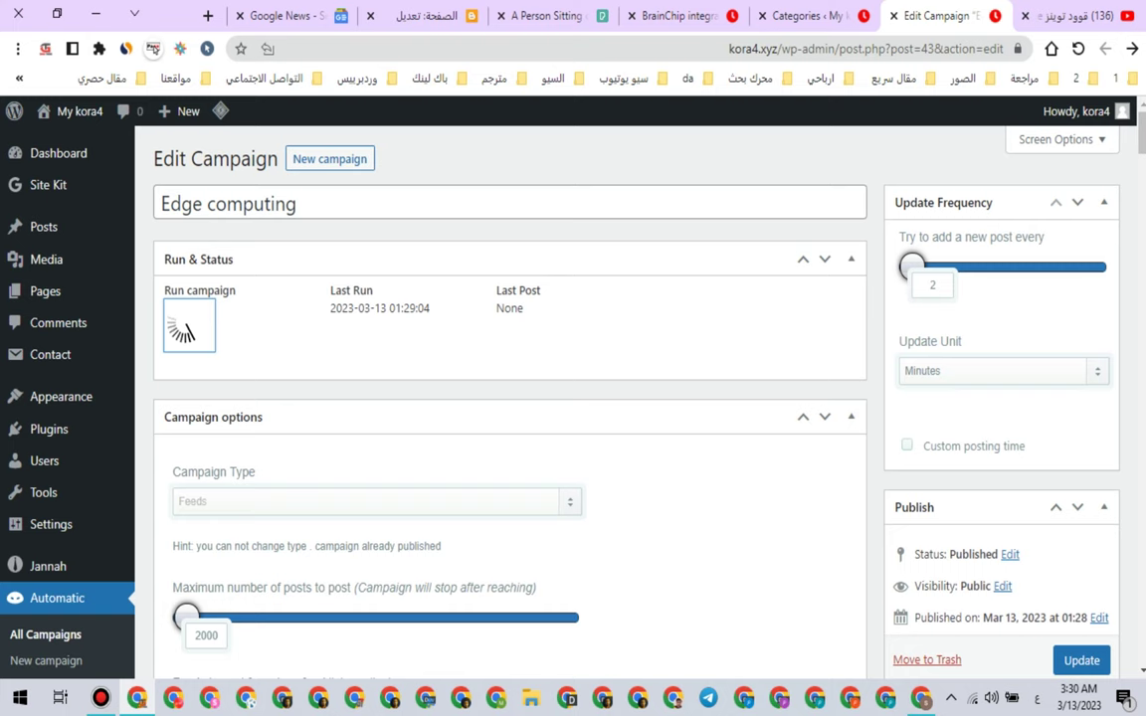
Step: Close the BrainChip article page and return to the Edge computing campaign
left_click(678, 16)
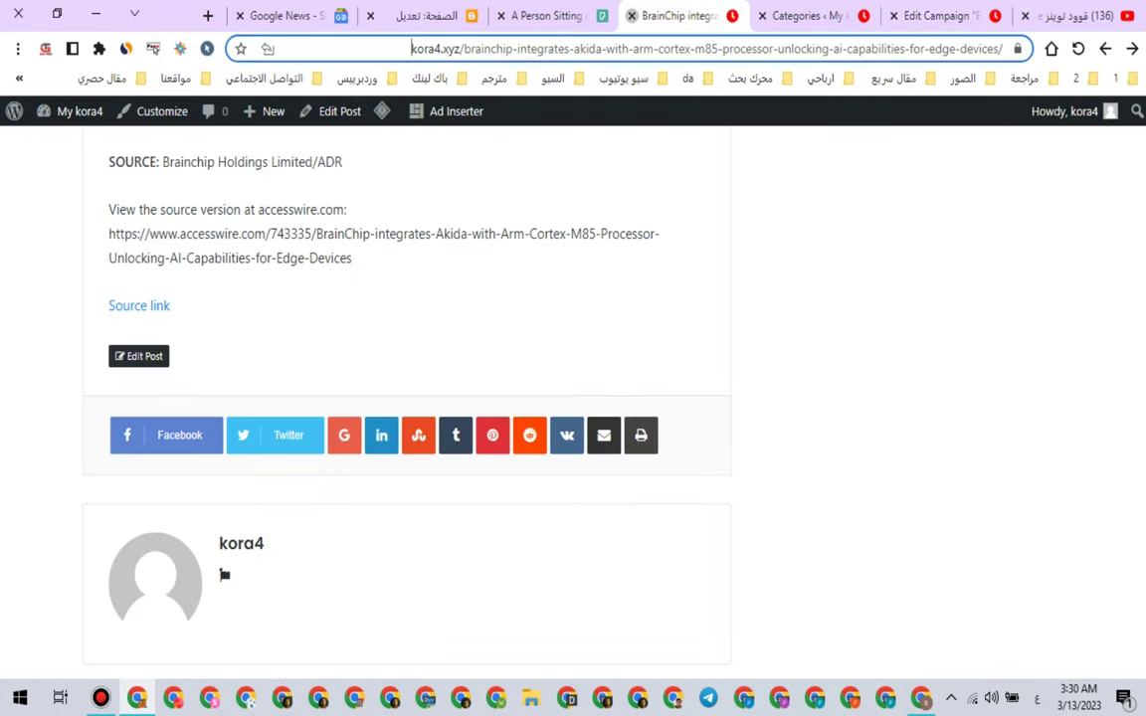
key("ctrl+w")
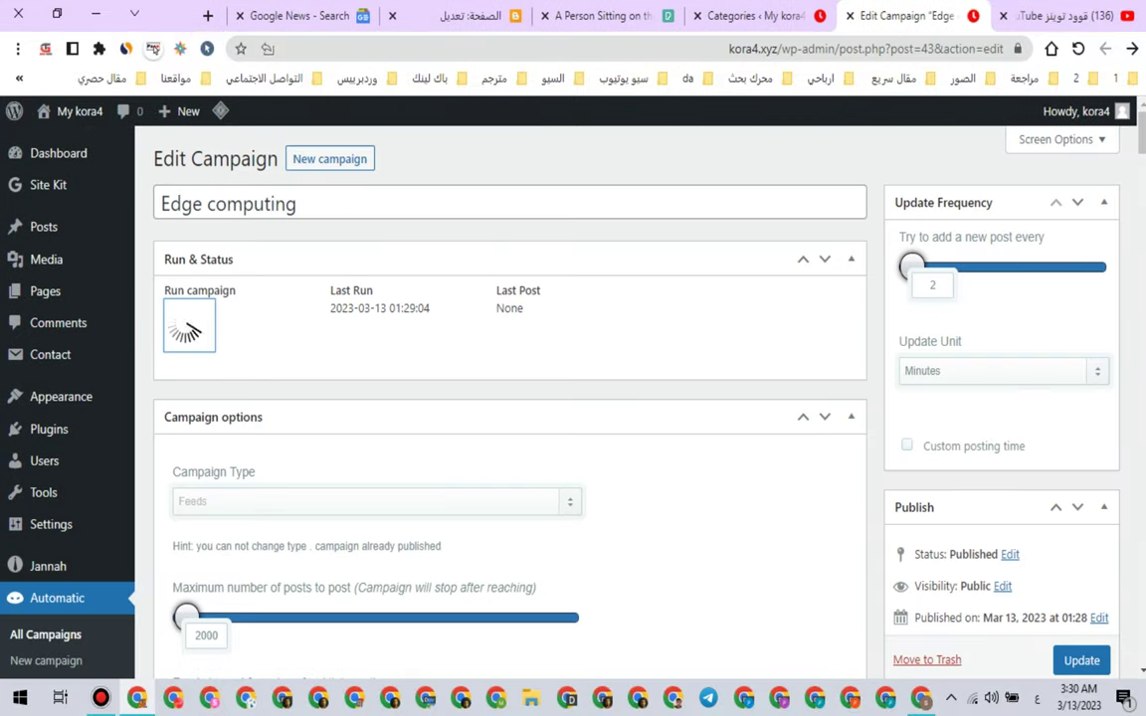
key("ctrl+Tab")
scroll(796, 249, "down", 5)
scroll(796, 249, "up", 7)
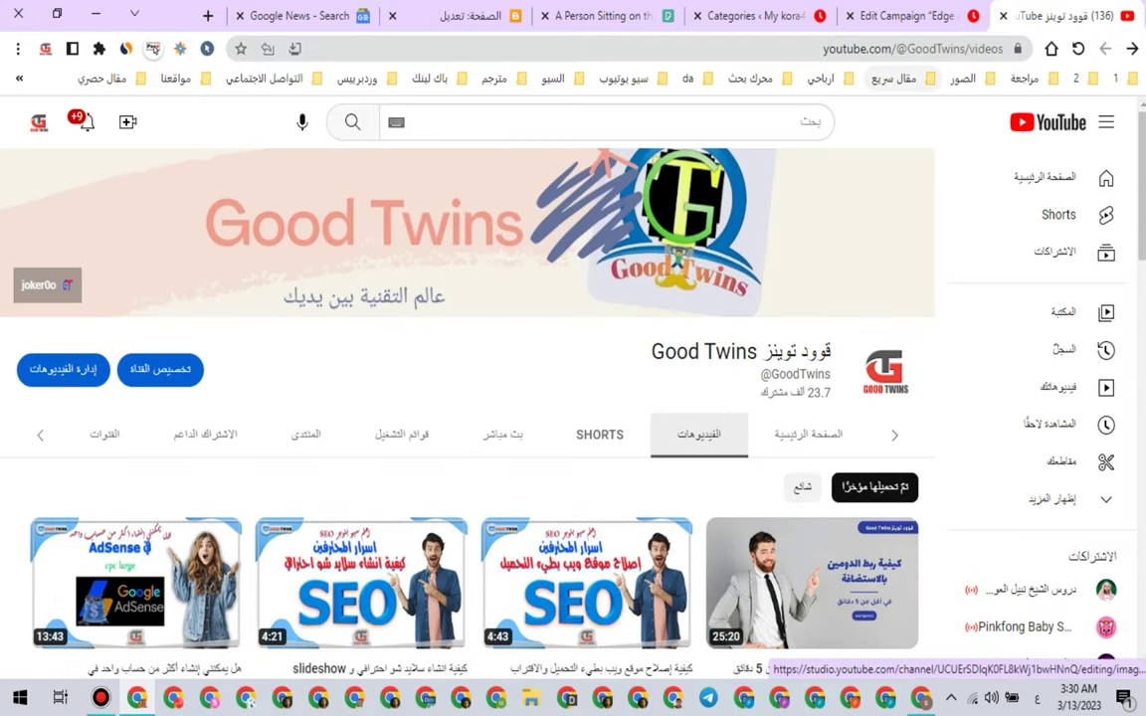
key("ctrl+shift+Tab")
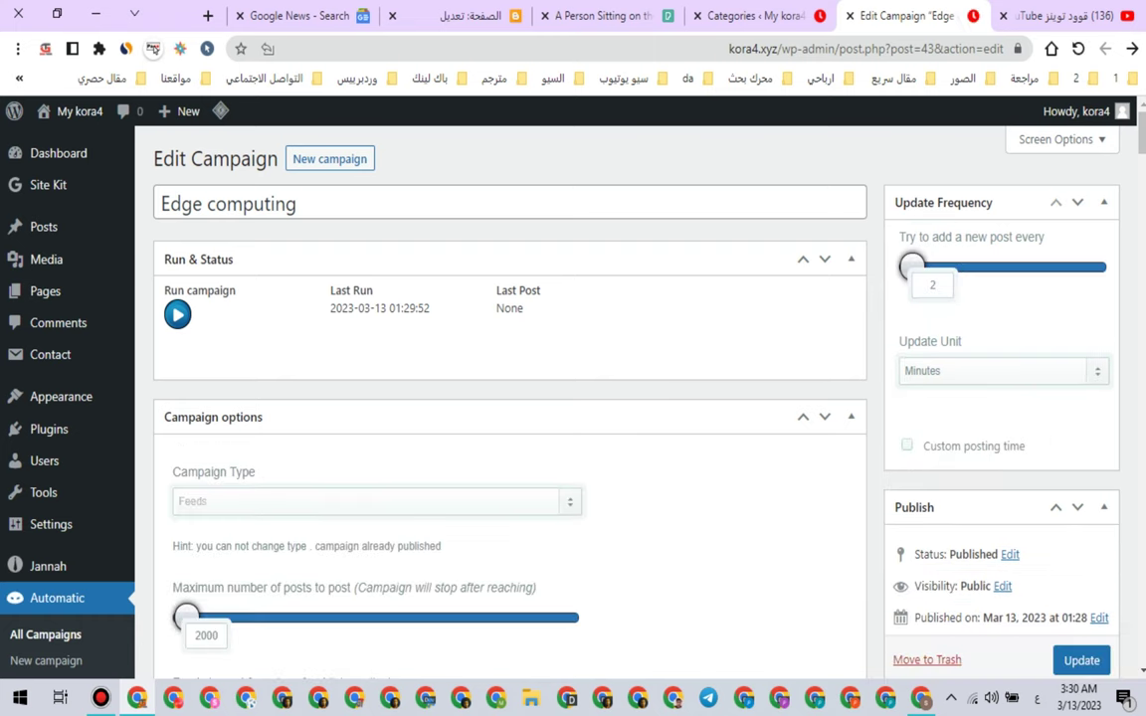
Step: Run the Edge computing campaign again from its Run & Status section
left_click(177, 314)
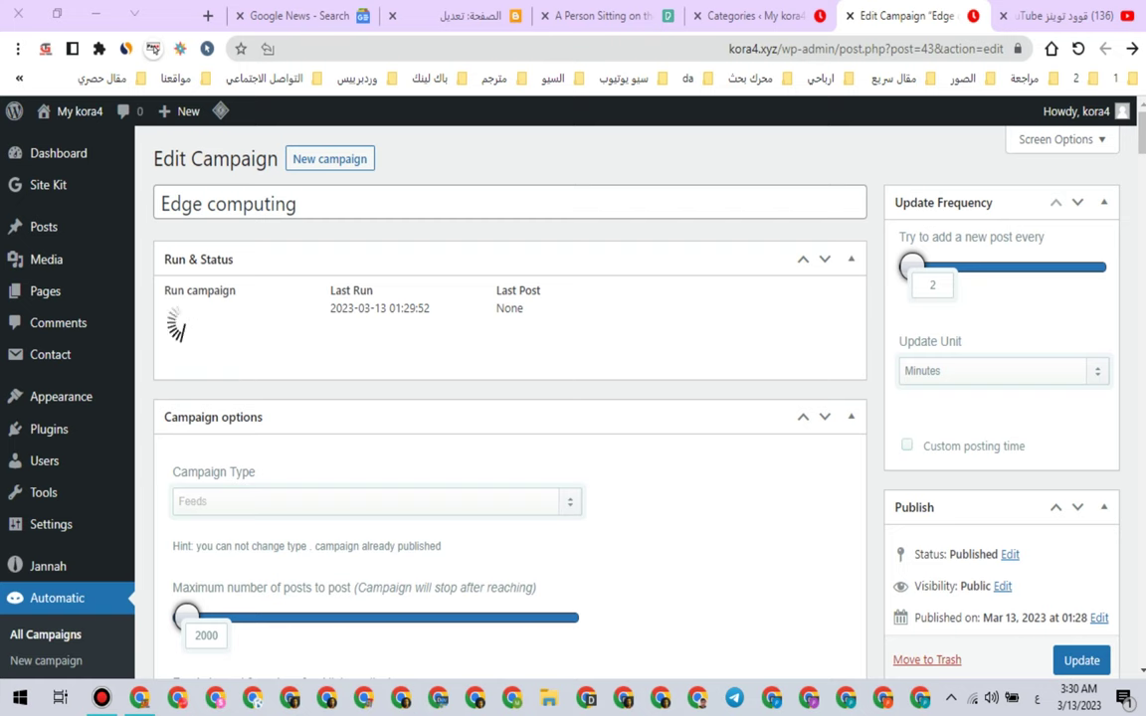
left_click(1064, 15)
left_click(937, 16)
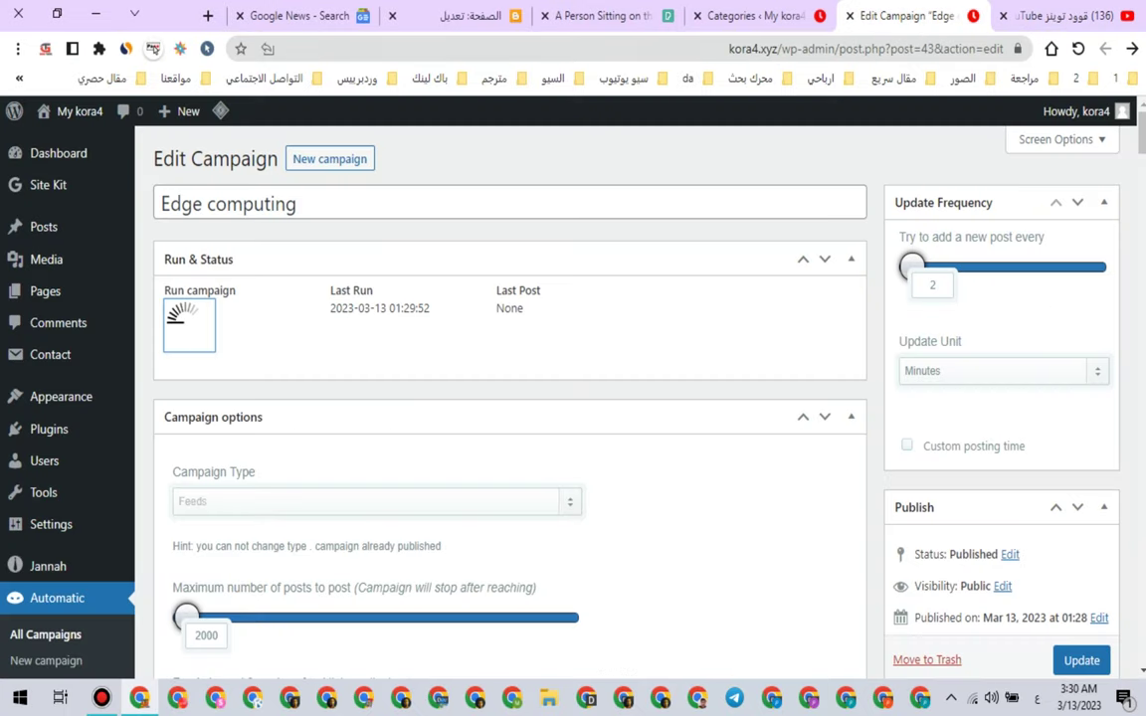
scroll(573, 397, "down", 3)
scroll(573, 398, "up", 3)
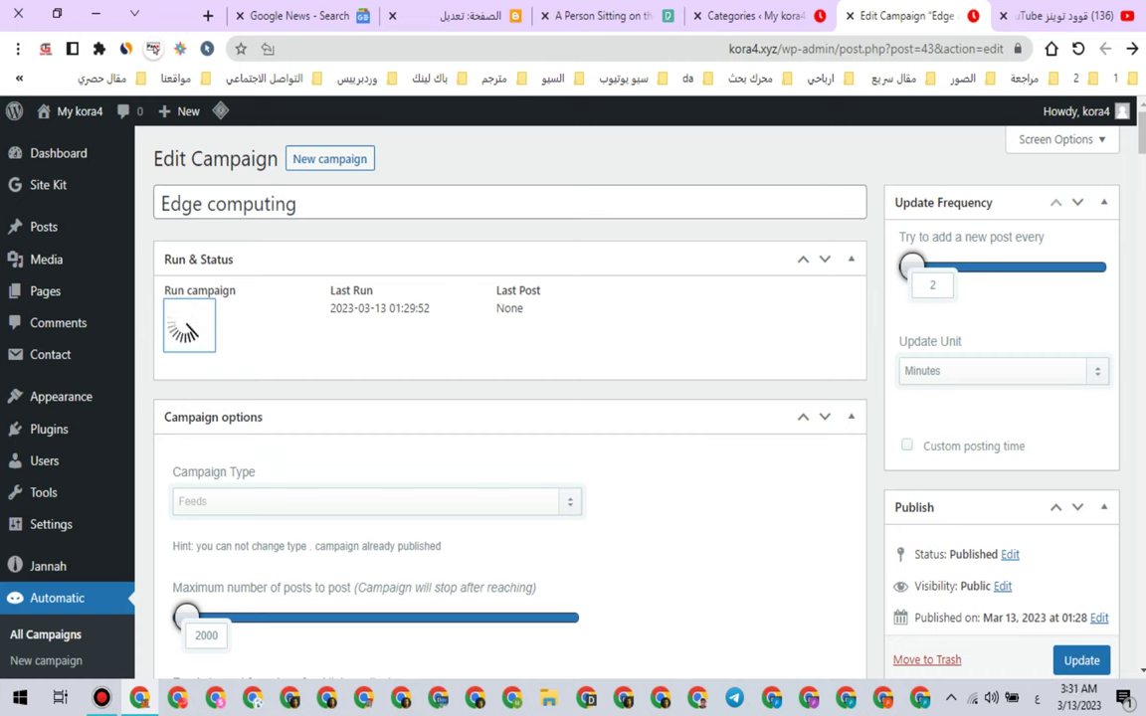
scroll(573, 398, "down", 2)
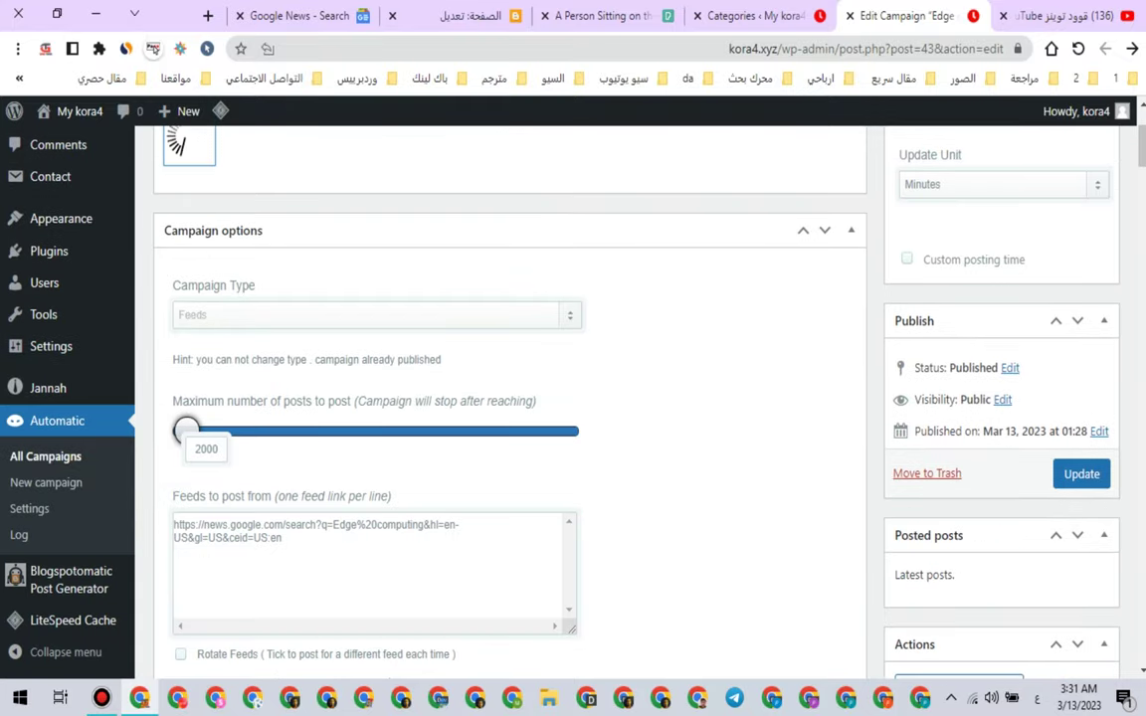
scroll(573, 398, "up", 2)
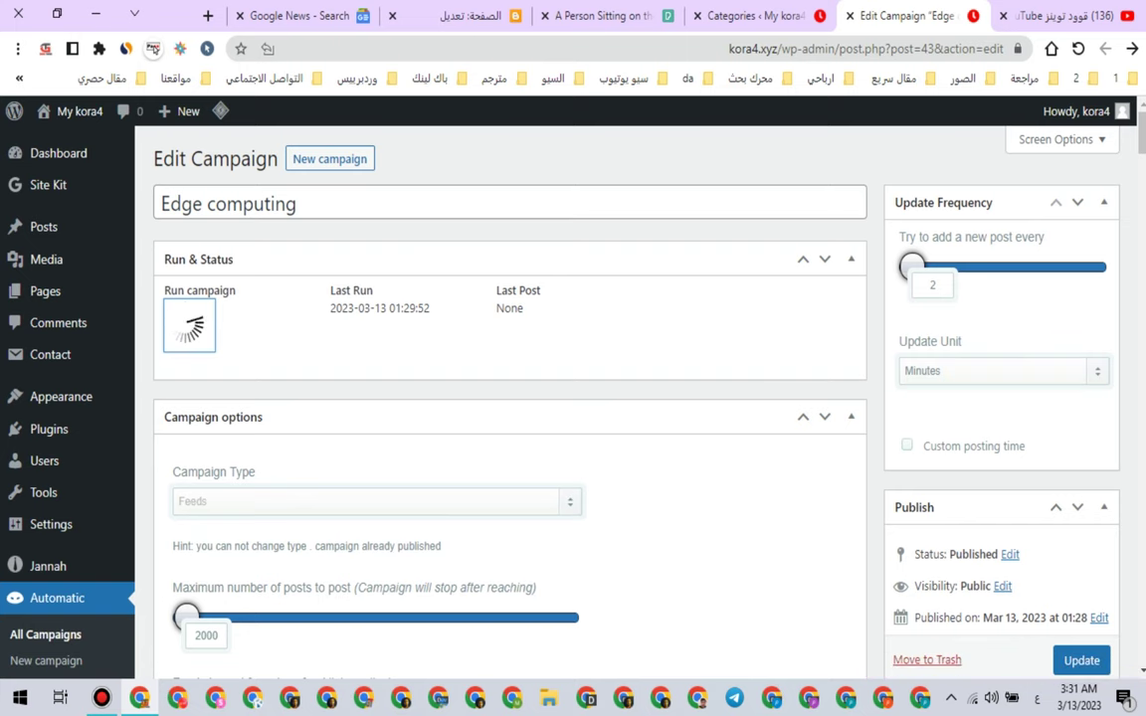
Step: Refresh the categories list, open the kora4 homepage in a separate page and look through its latest posts
left_click(771, 16)
left_click(1078, 49)
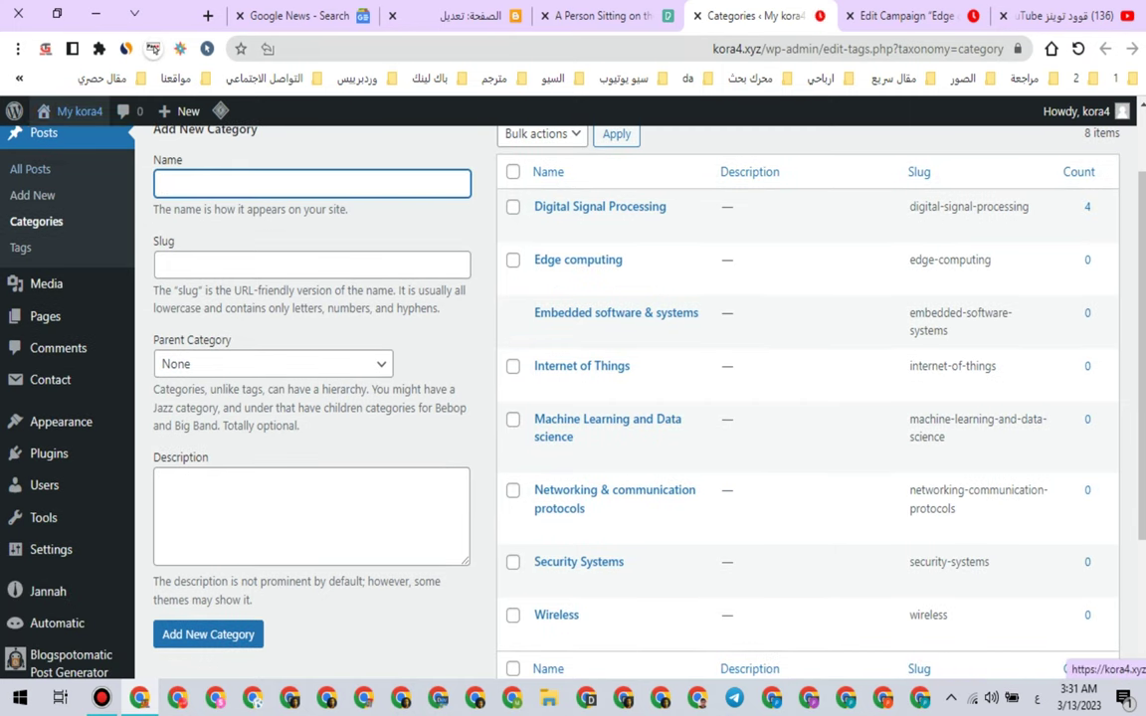
mouse_move(74, 112)
right_click(109, 140)
left_click(109, 154)
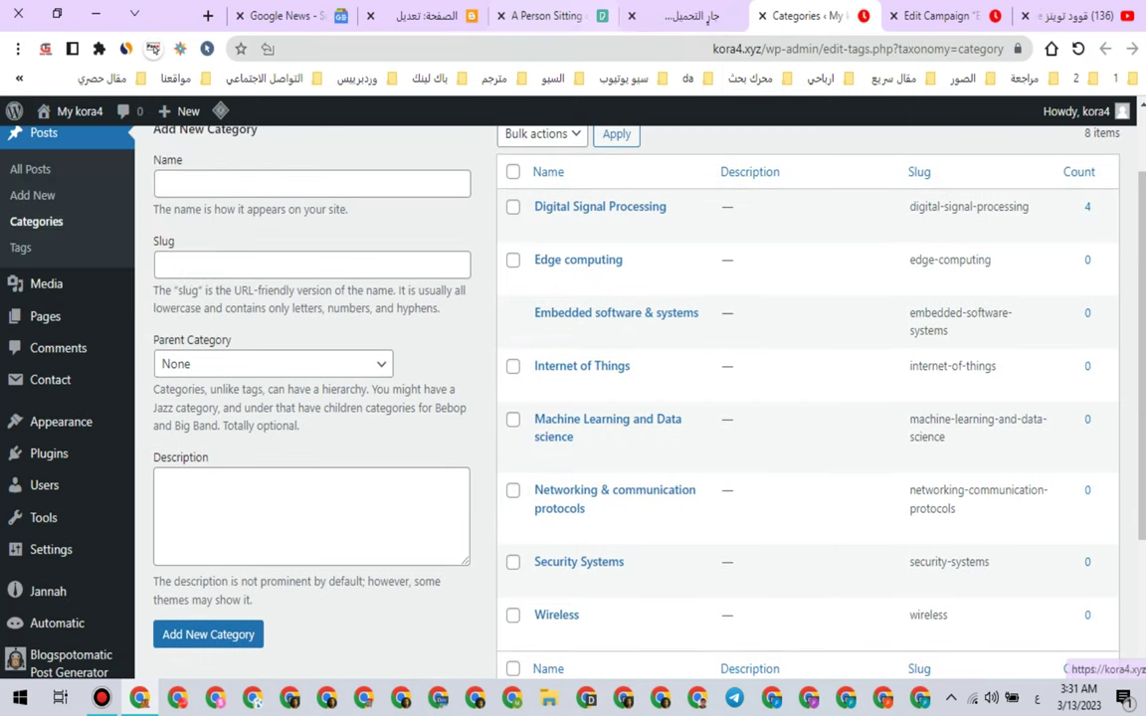
left_click(692, 16)
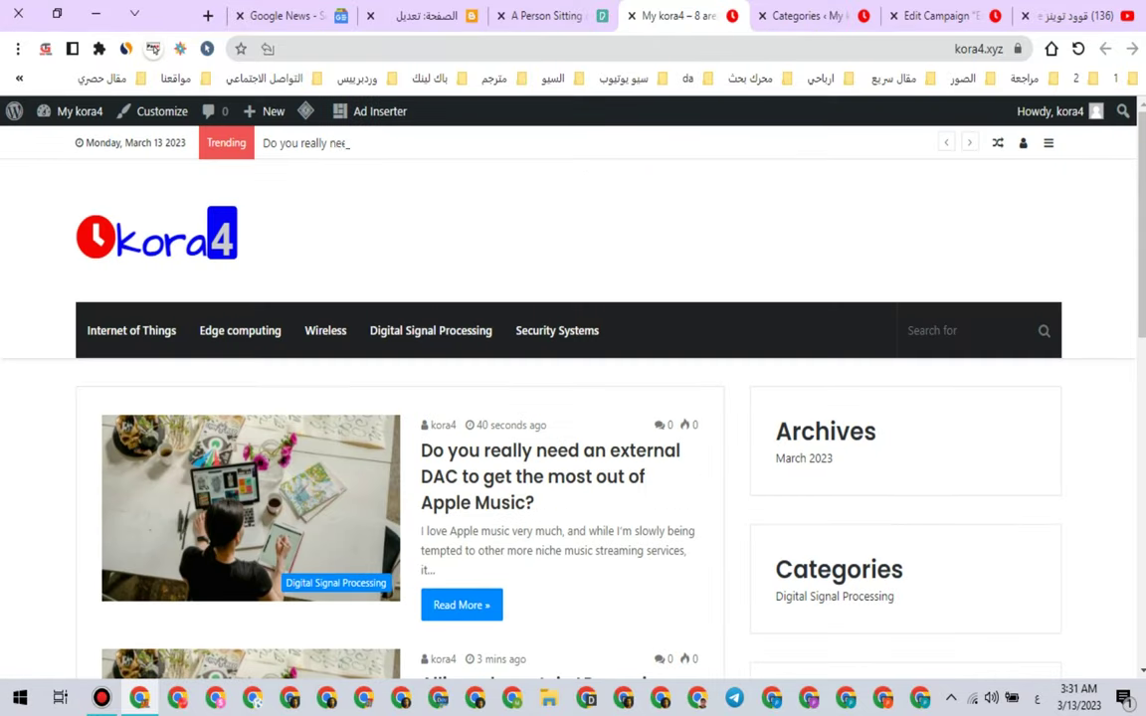
scroll(573, 398, "down", 8)
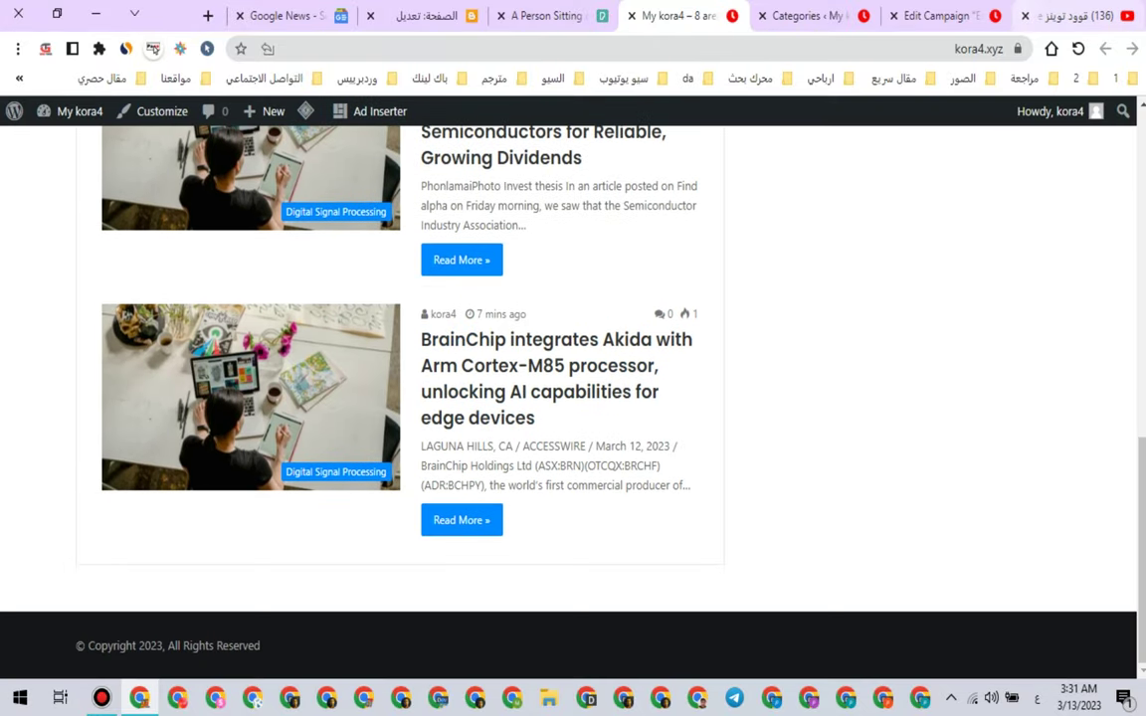
Step: Reload the Edge computing campaign's edit page and run the campaign once more
left_click(945, 16)
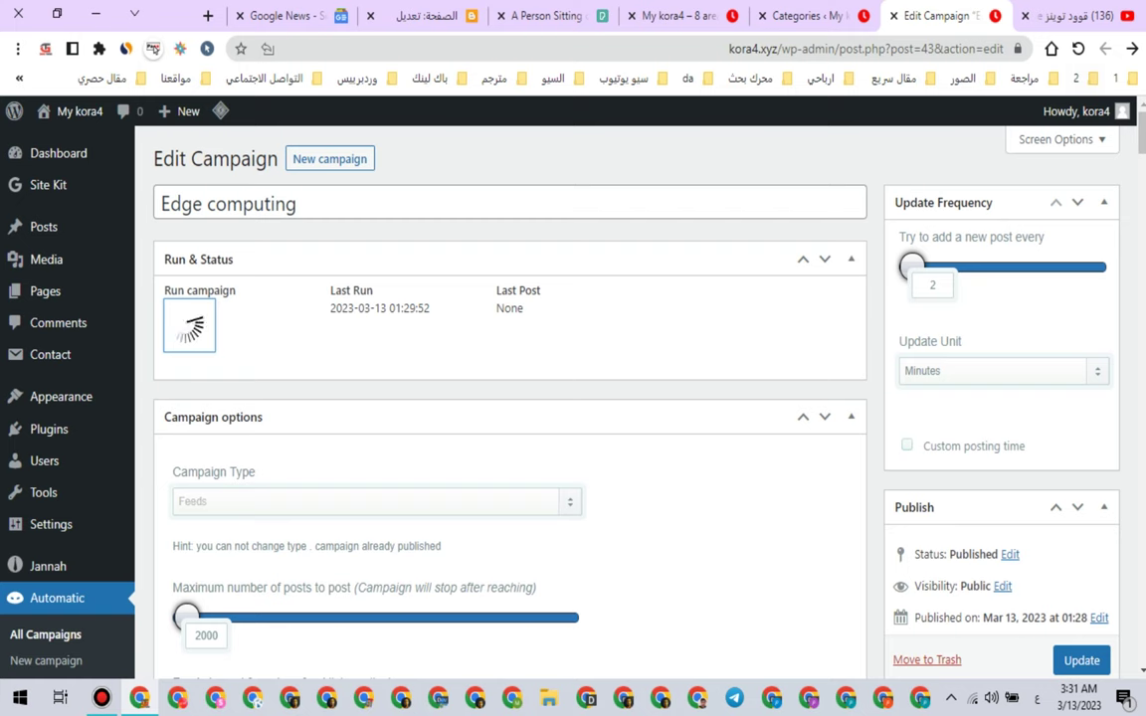
left_click(1078, 49)
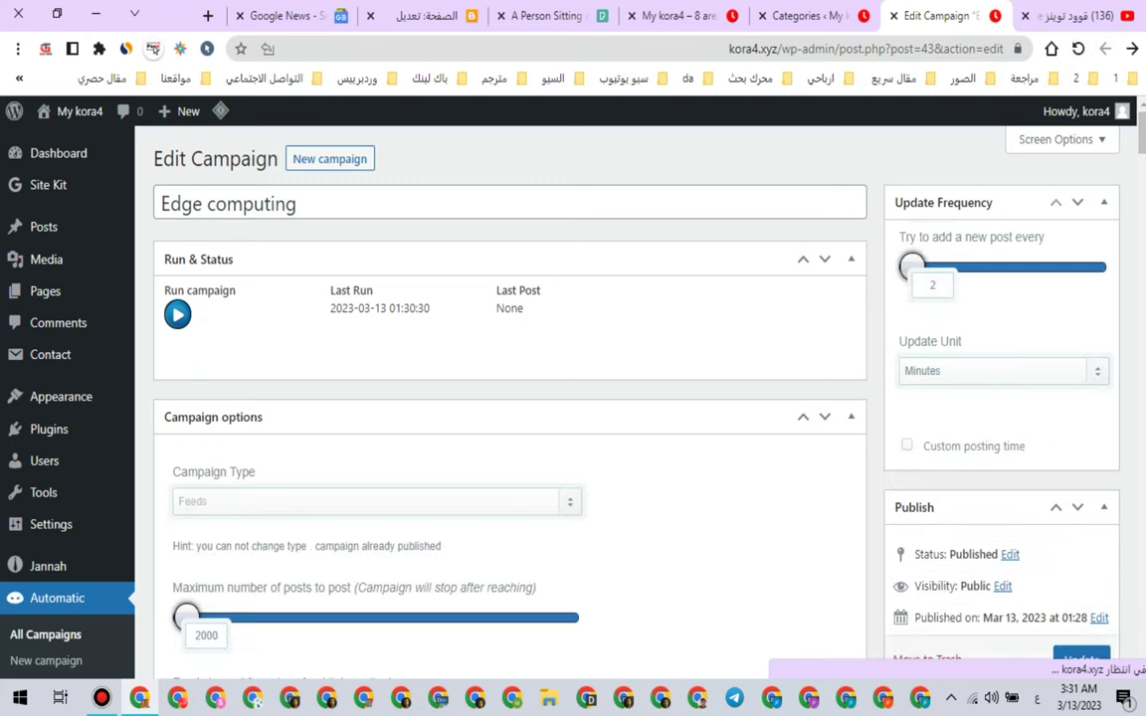
left_click(177, 315)
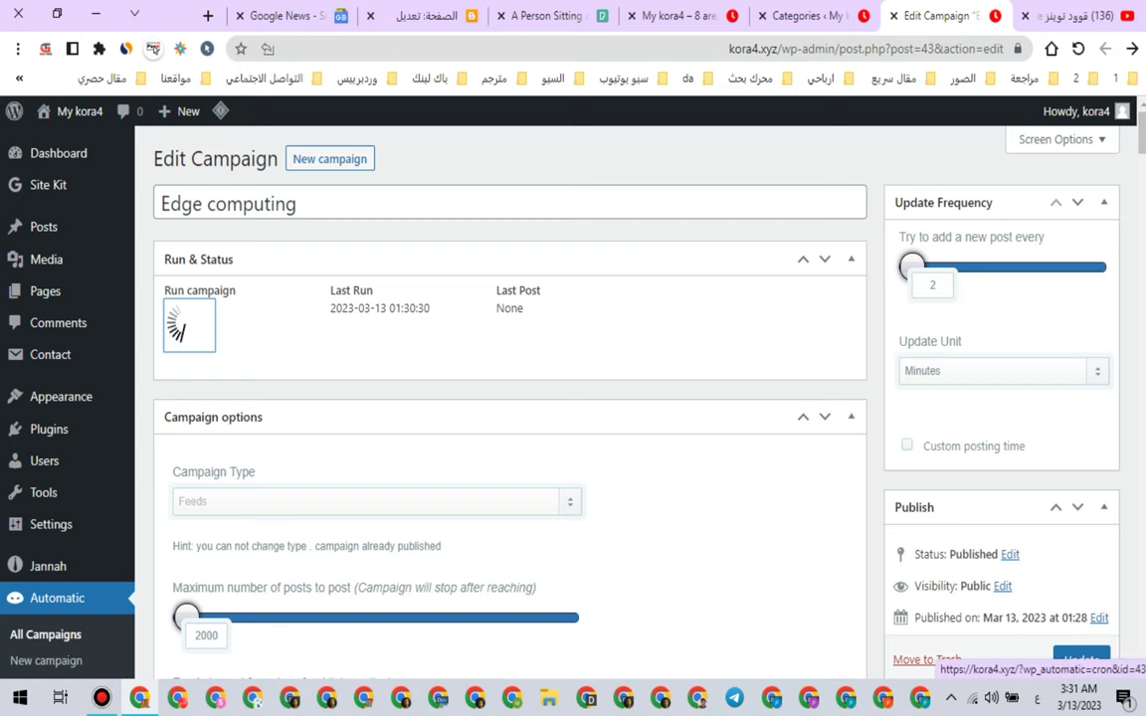
Step: Copy the name "Embedded software" from the categories list and return to the Edge computing campaign
left_click(804, 16)
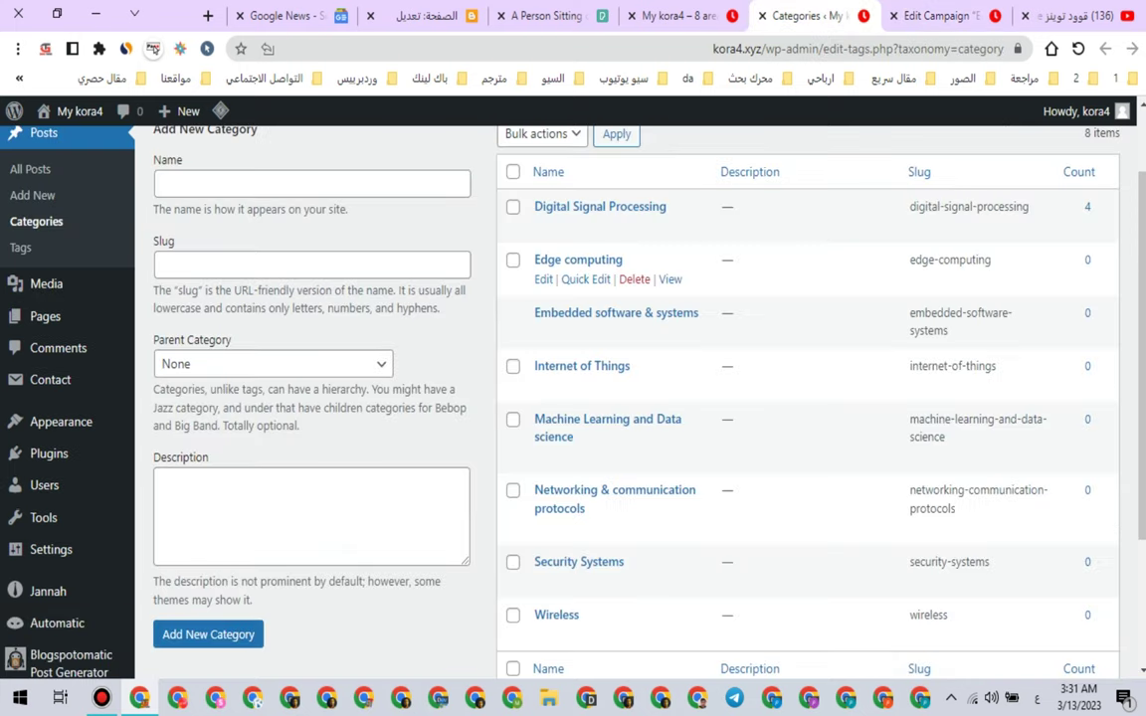
left_click_drag(534, 312, 700, 312)
left_click(940, 16)
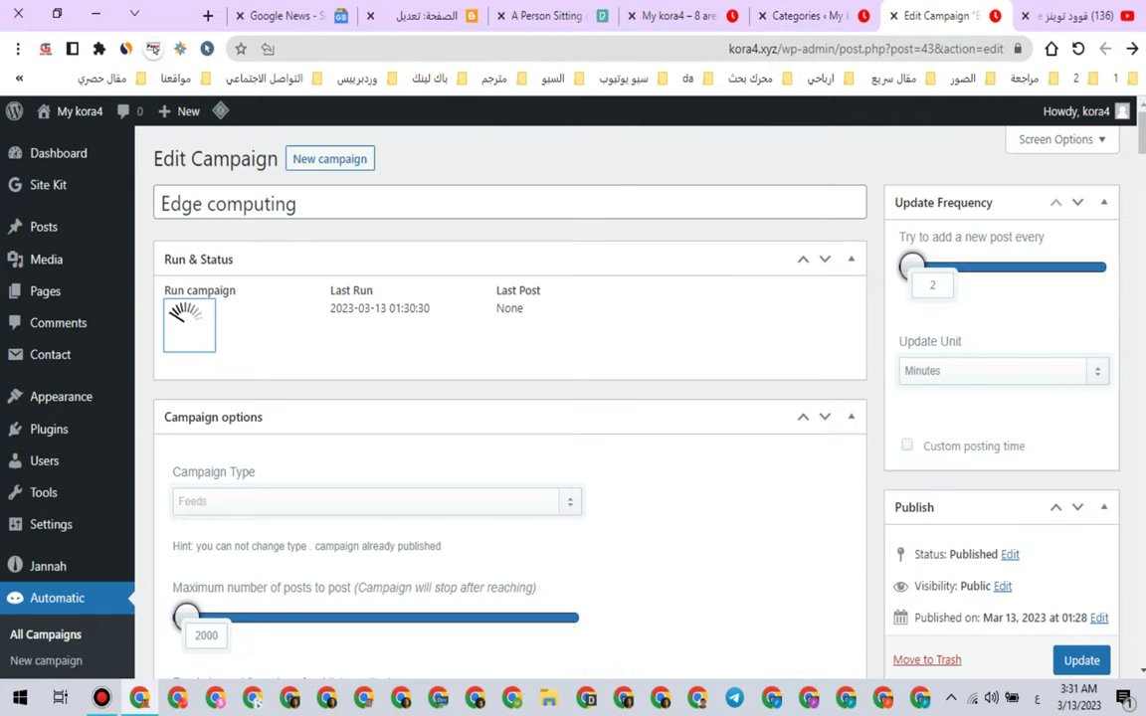
Step: Open the first Digital Signal Processing-Copy-Copy draft from the campaigns list and replace its title with "Embedded software"
scroll(510, 398, "down", 2)
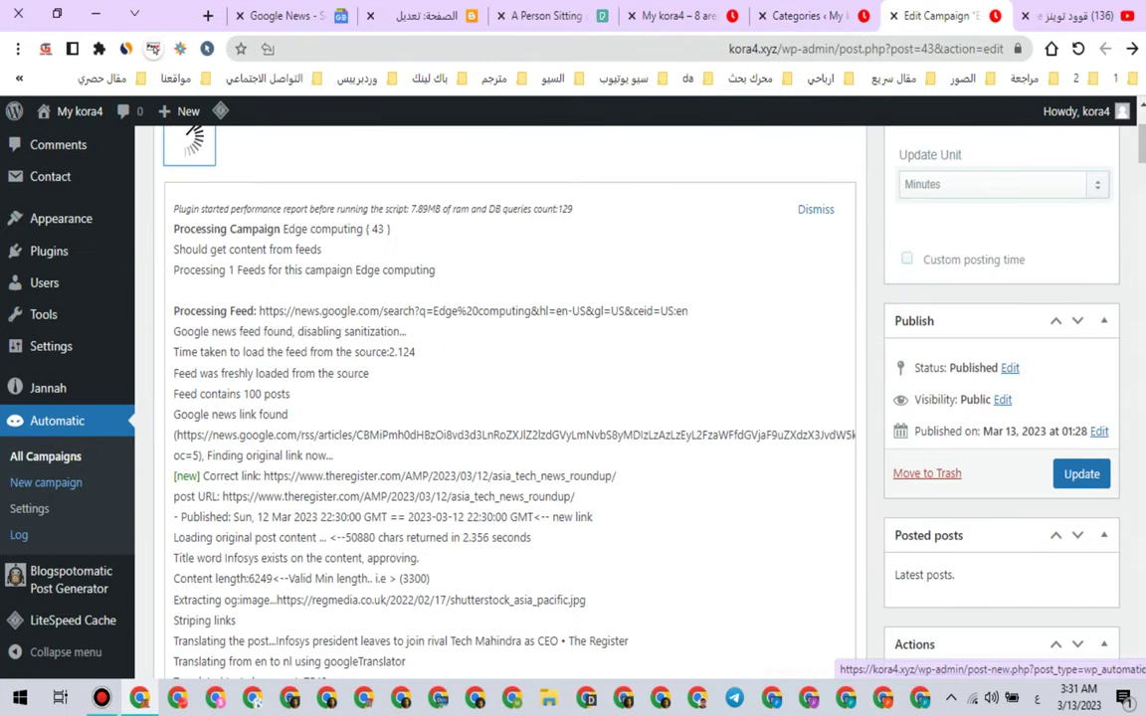
left_click(45, 483)
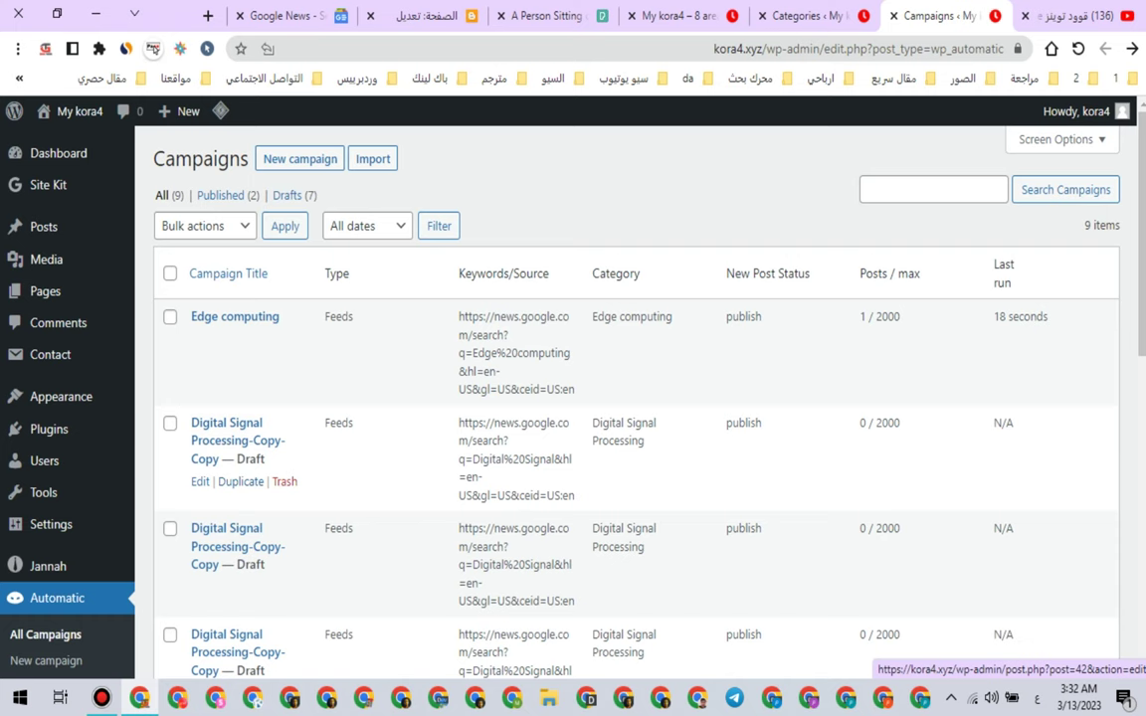
left_click(200, 482)
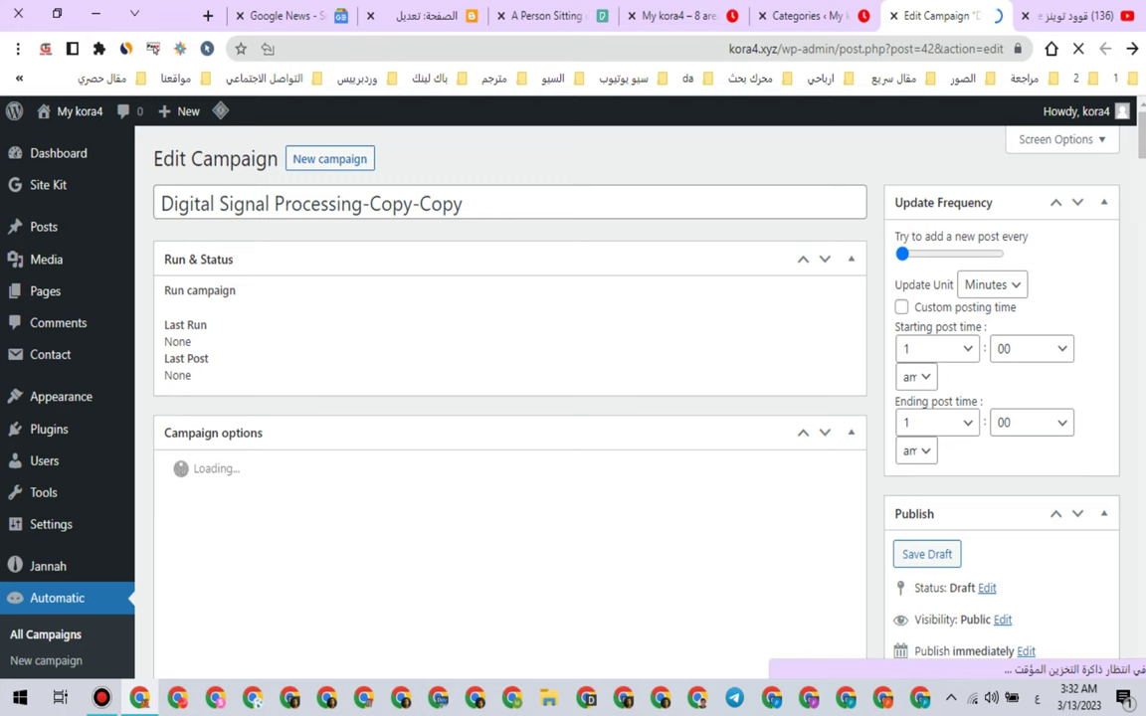
triple_click(384, 205)
right_click(384, 205)
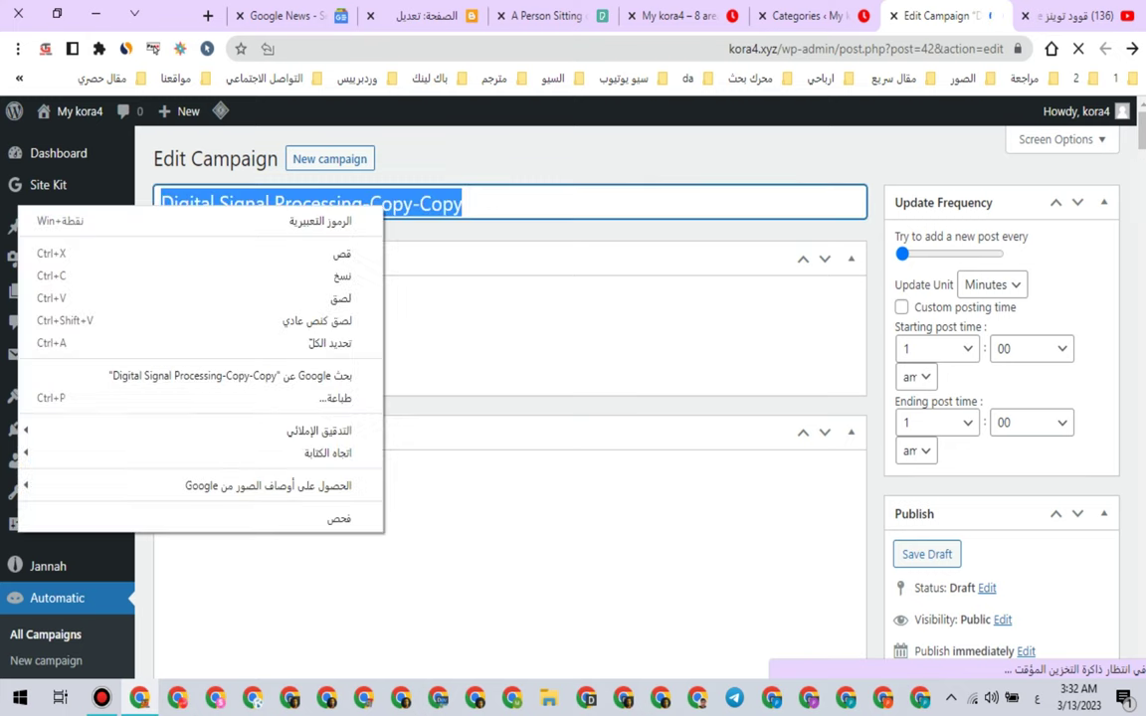
left_click(338, 297)
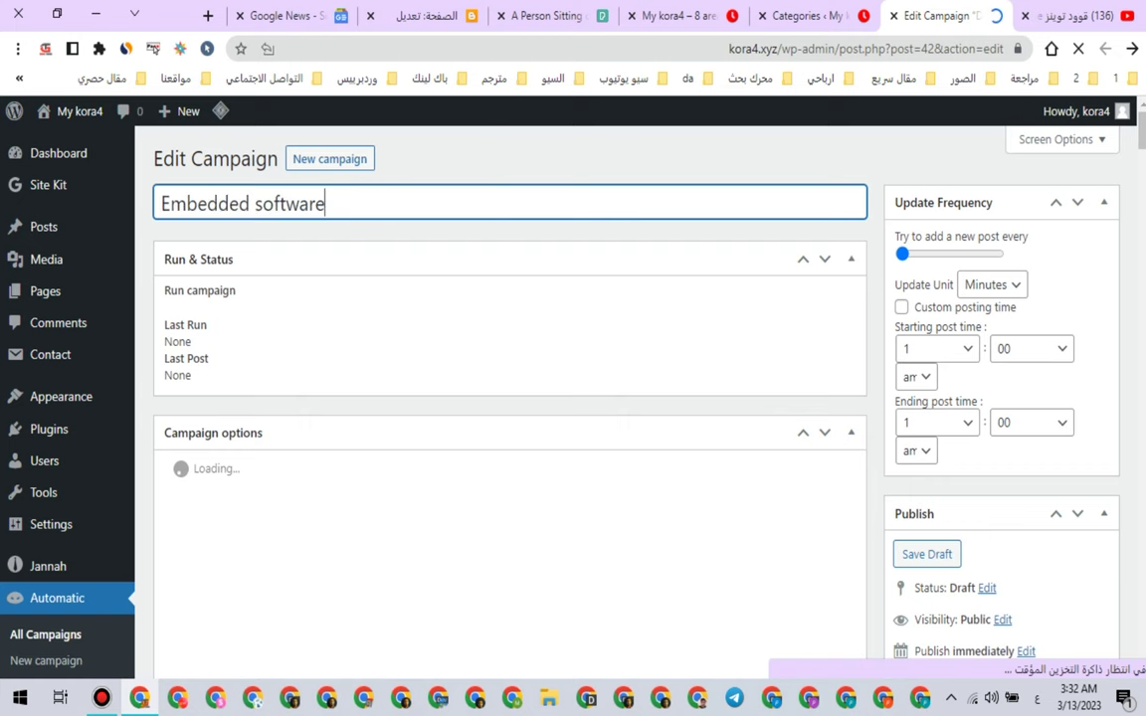
scroll(509, 398, "down", 2)
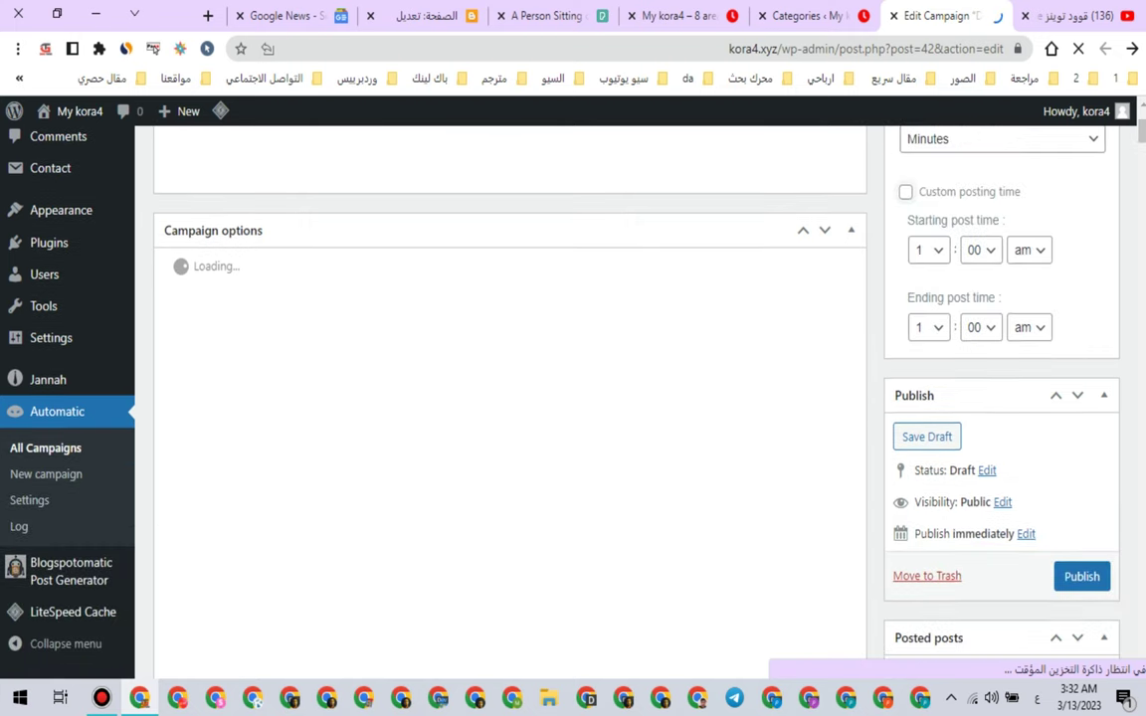
scroll(509, 398, "up", 2)
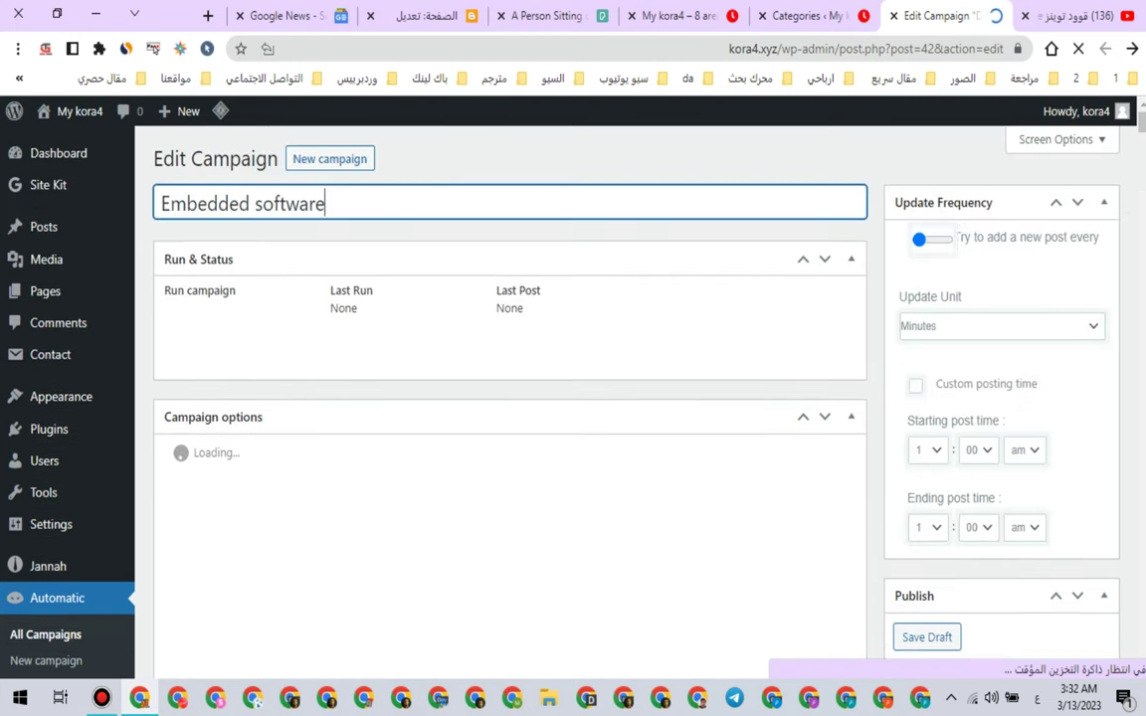
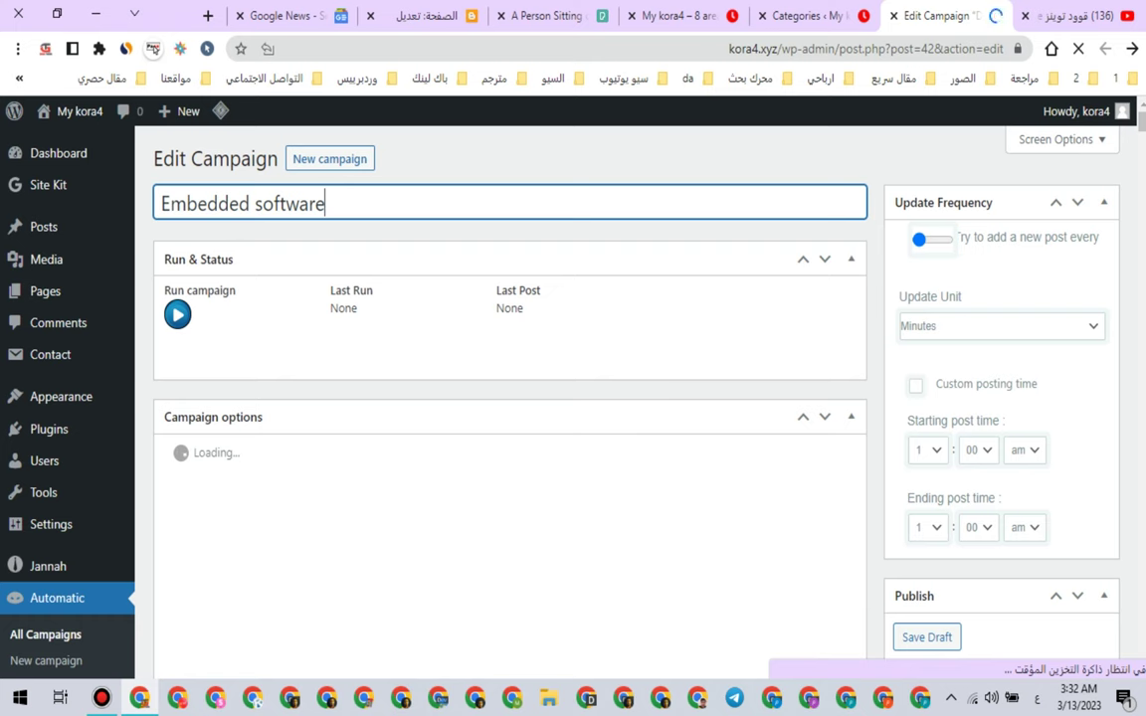
left_click(952, 698)
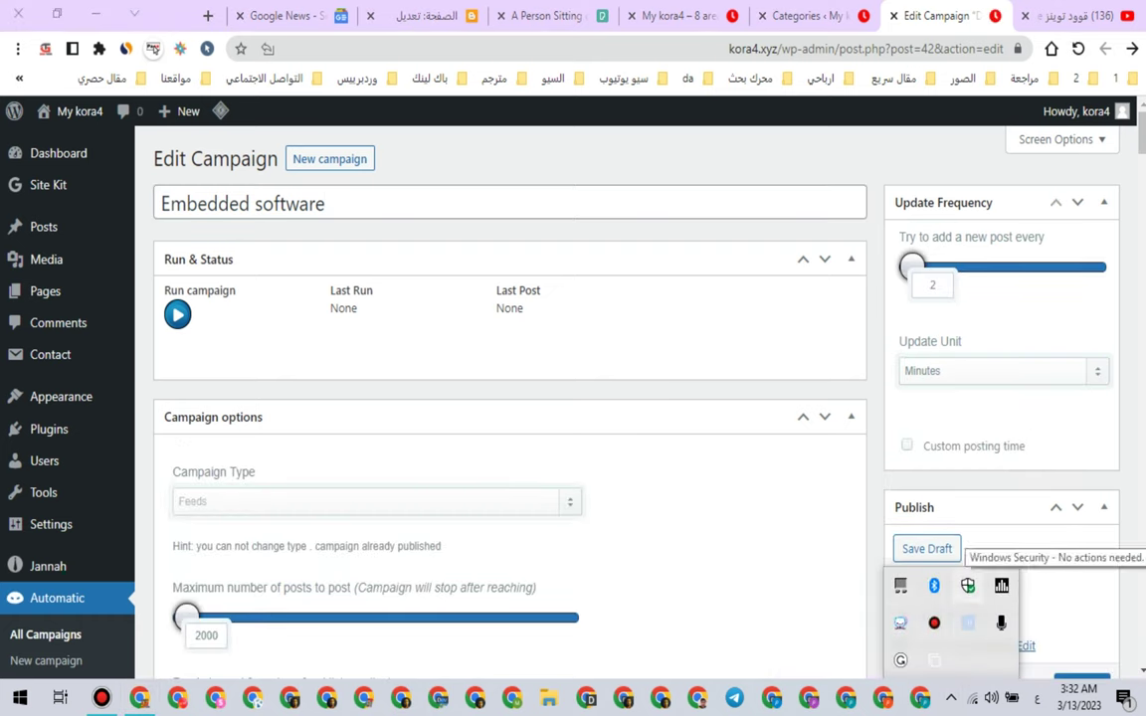
left_click(1001, 585)
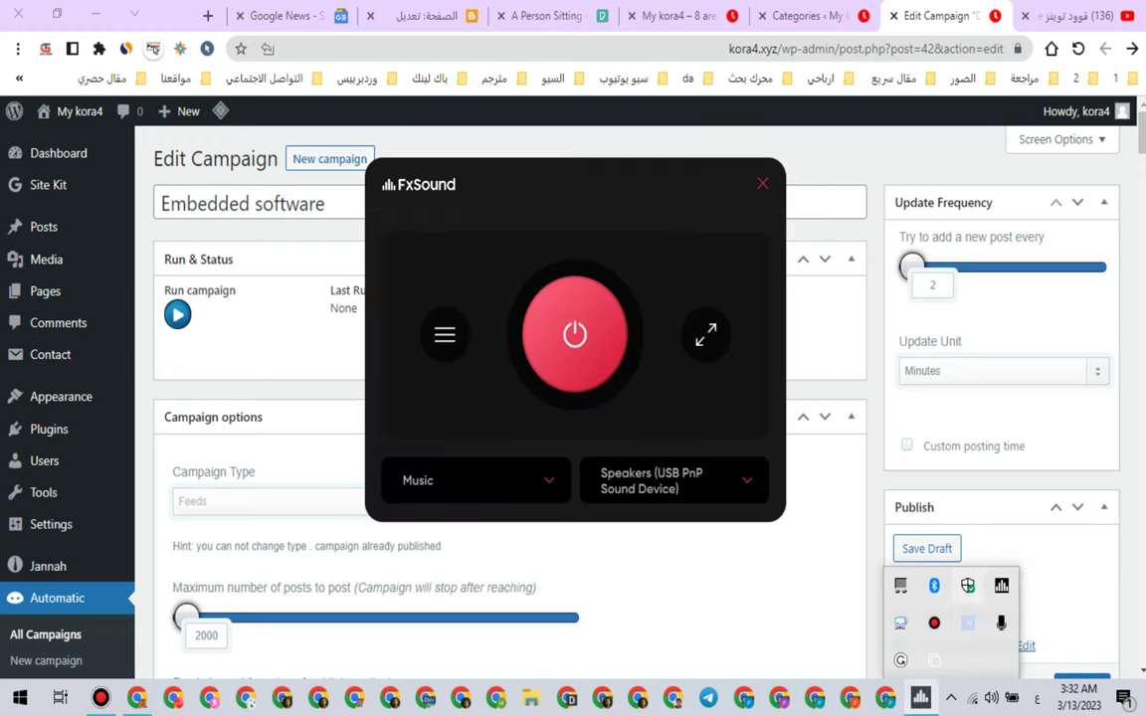
left_click(763, 183)
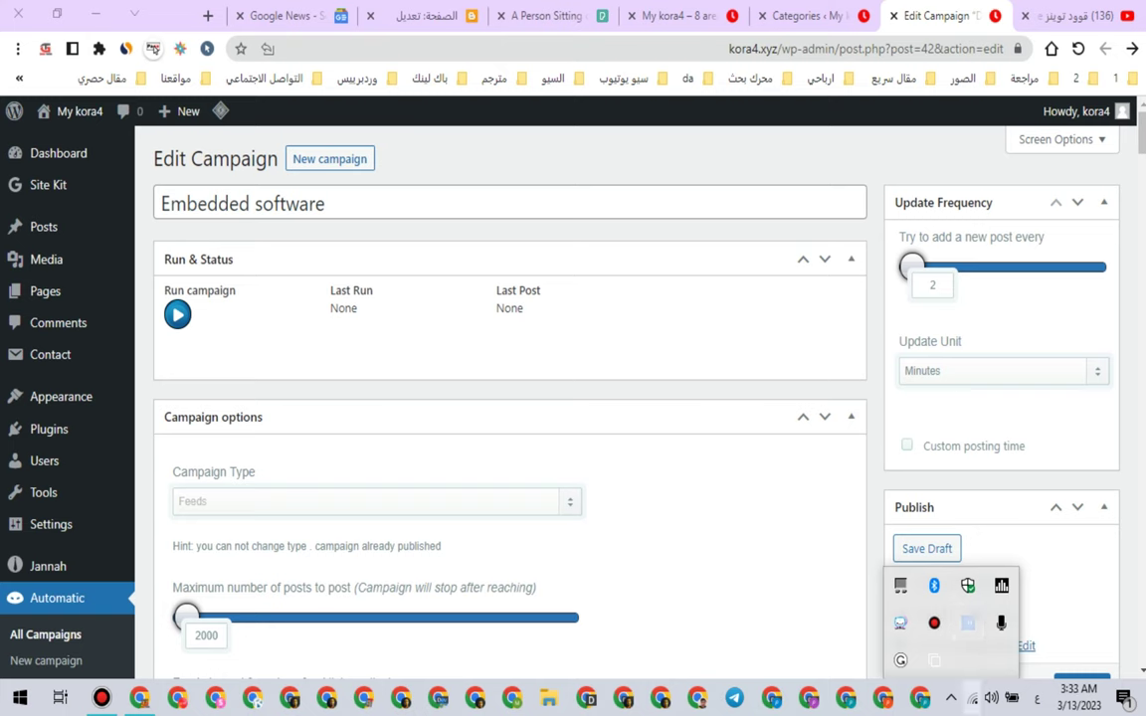
left_click(968, 623)
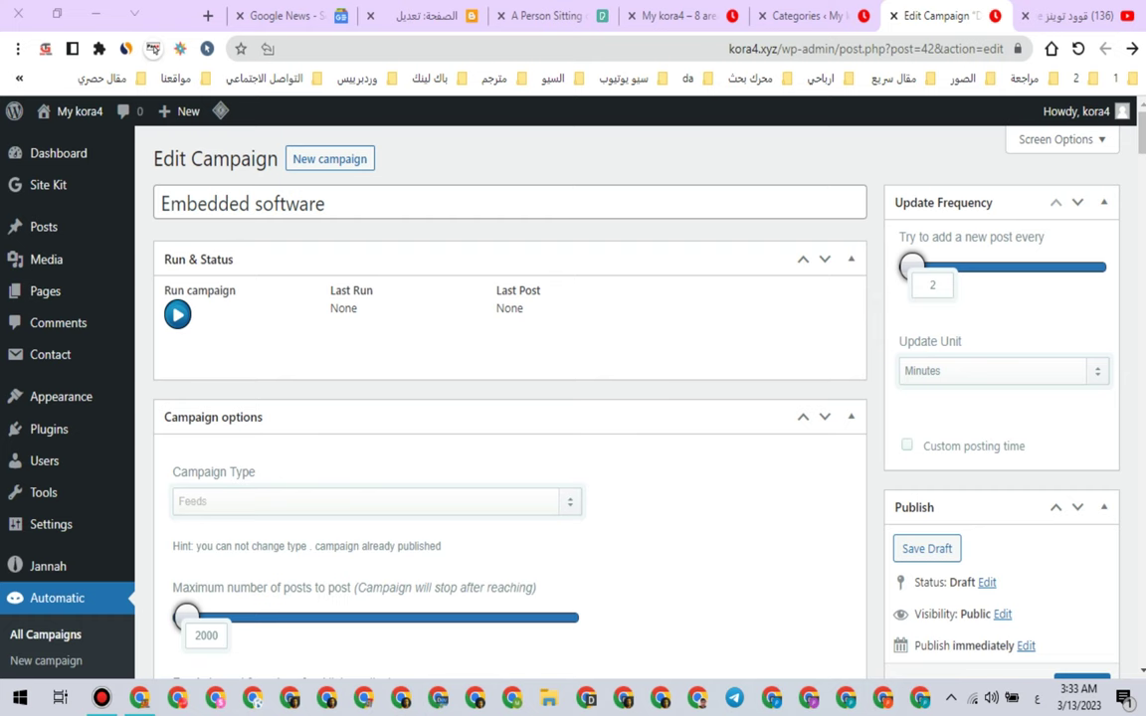
Step: Replace the search term in the campaign's Google News feed link with "Embedded software" and copy the whole link
scroll(359, 431, "down", 3)
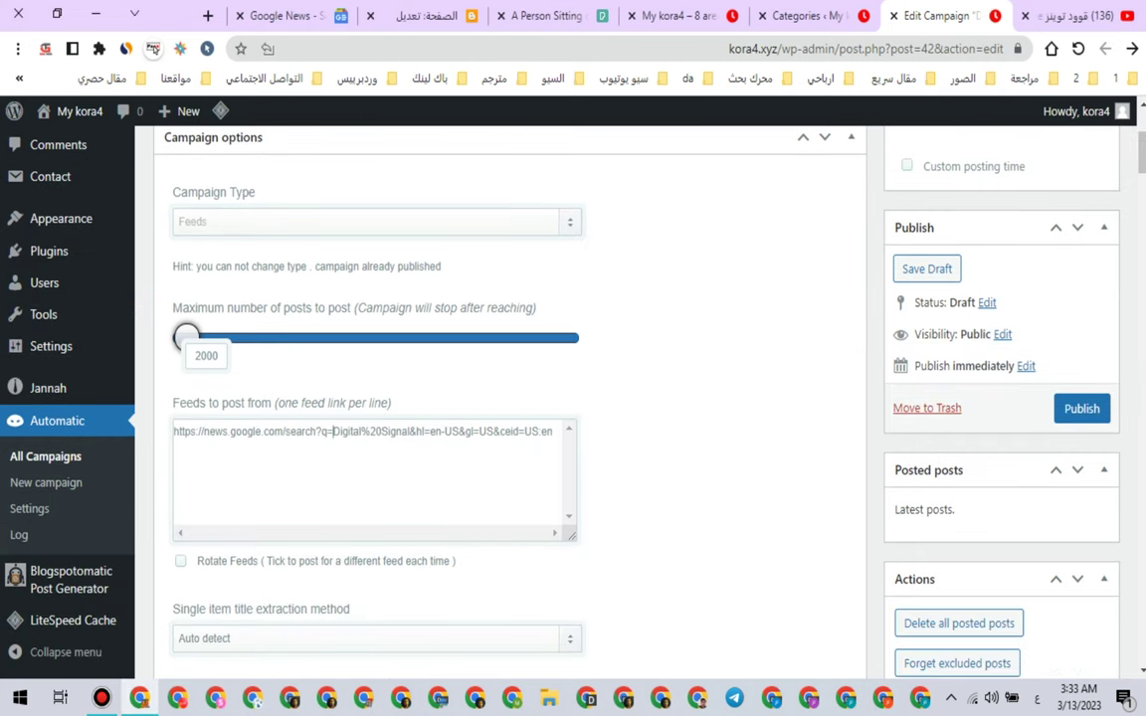
left_click_drag(334, 431, 409, 431)
right_click(403, 433)
left_click(254, 125)
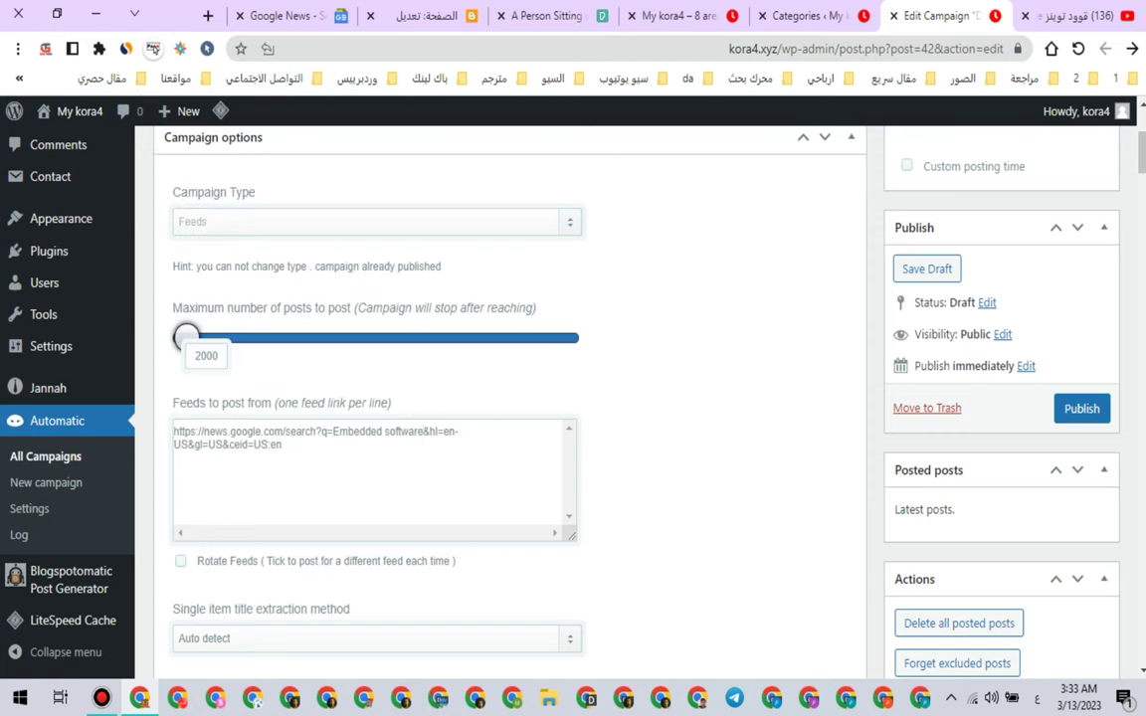
key("ctrl+a")
right_click(435, 436)
left_click(354, 160)
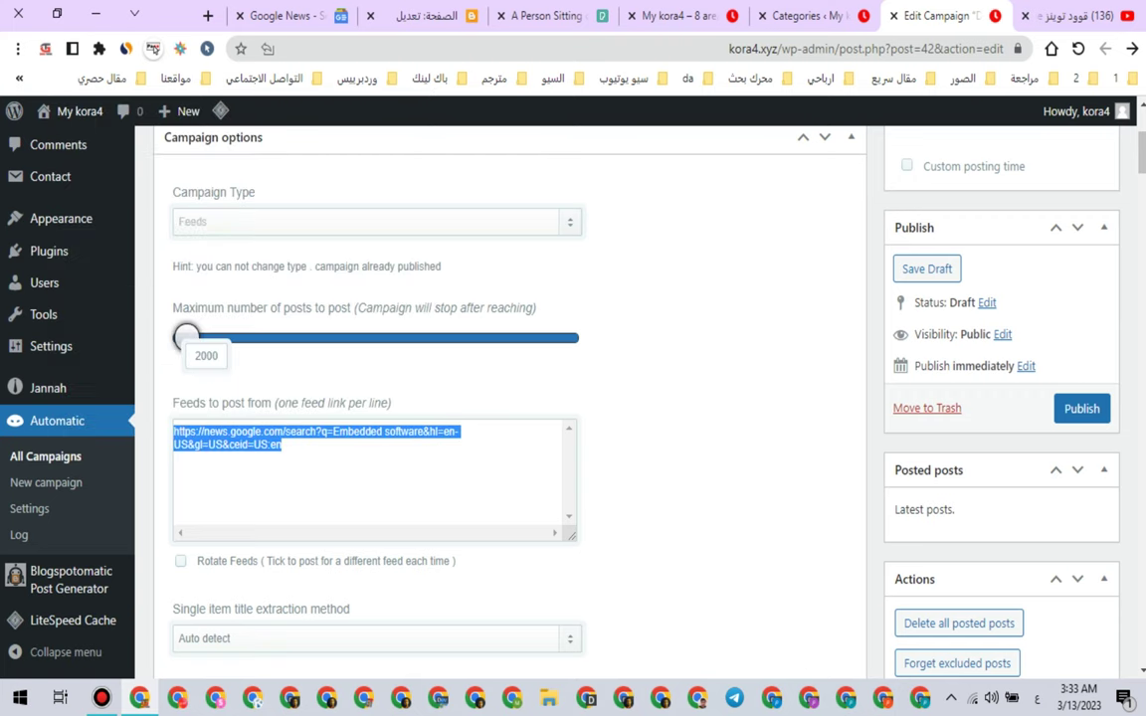
Step: Load the copied Embedded software search link in the open Google News page
left_click(289, 16)
right_click(411, 53)
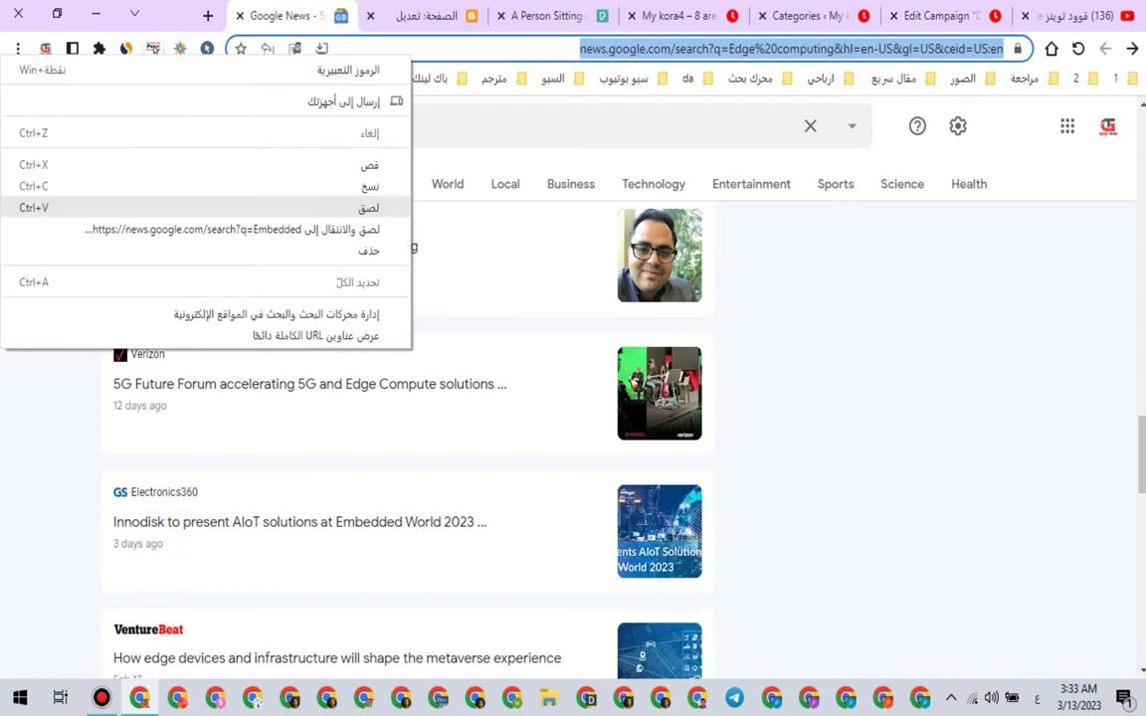
left_click(309, 230)
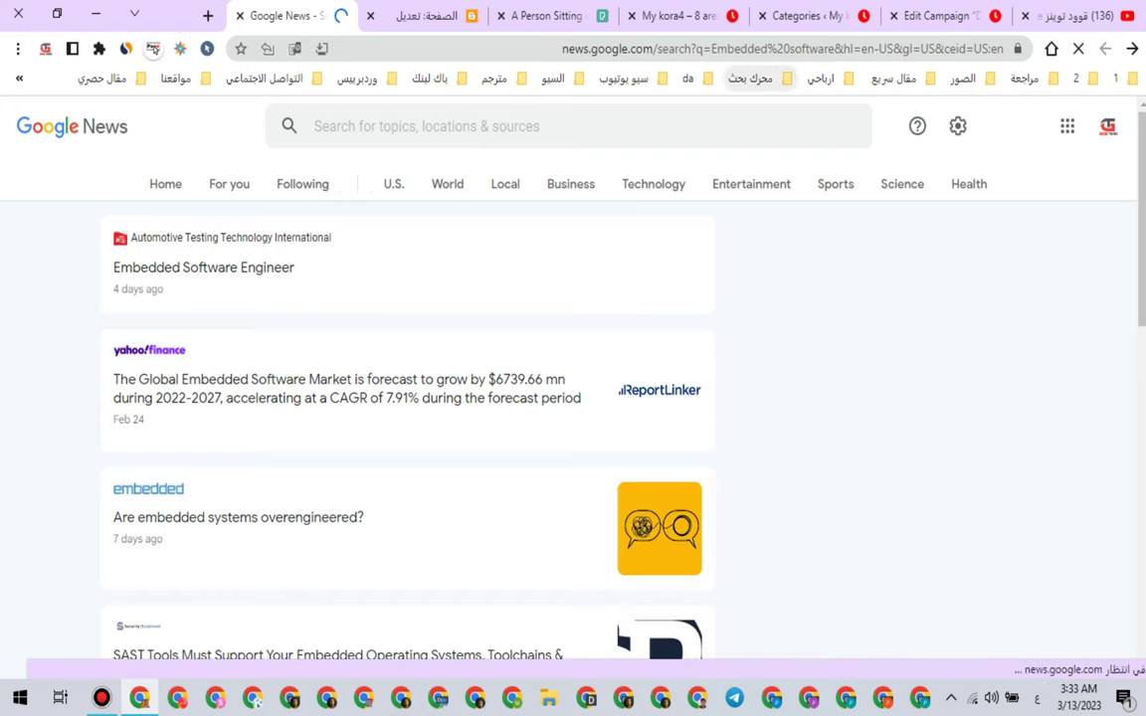
Step: Remove "Embedded%20" from the page address so Google News searches only for software, and browse the articles found
left_click(738, 49)
left_click(711, 48)
mouse_move(710, 48)
left_mouse_down()
mouse_move(795, 48)
mouse_move(711, 49)
left_mouse_up()
left_click(776, 49)
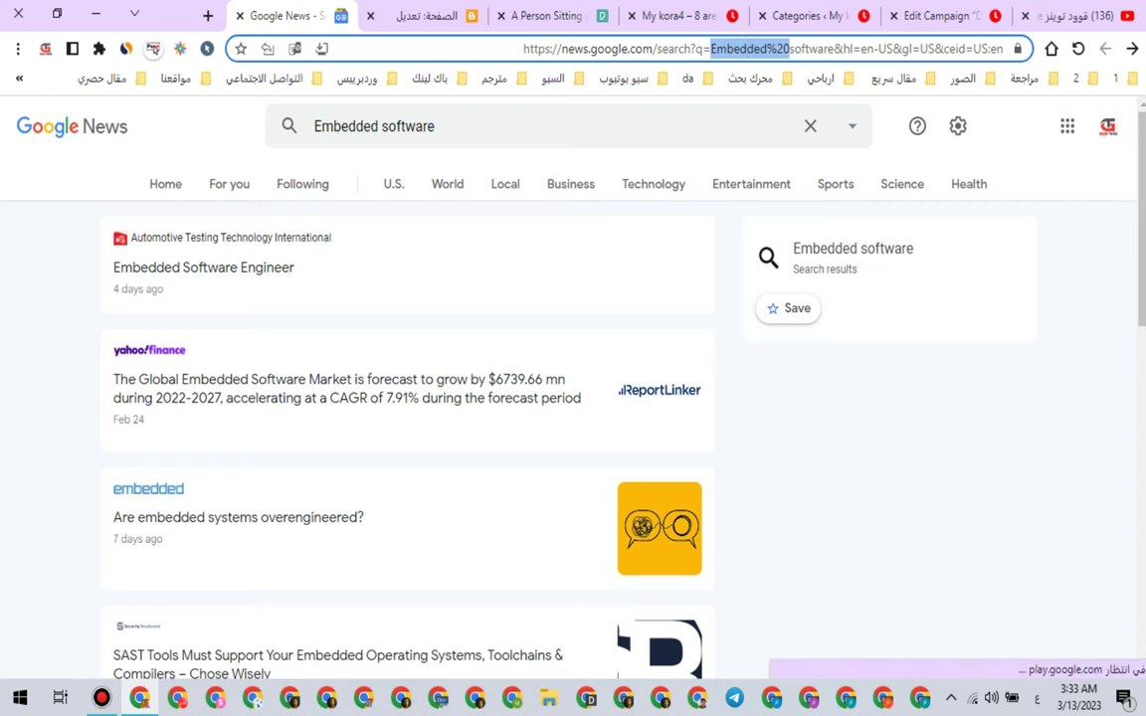
key("BackSpace")
key("Return")
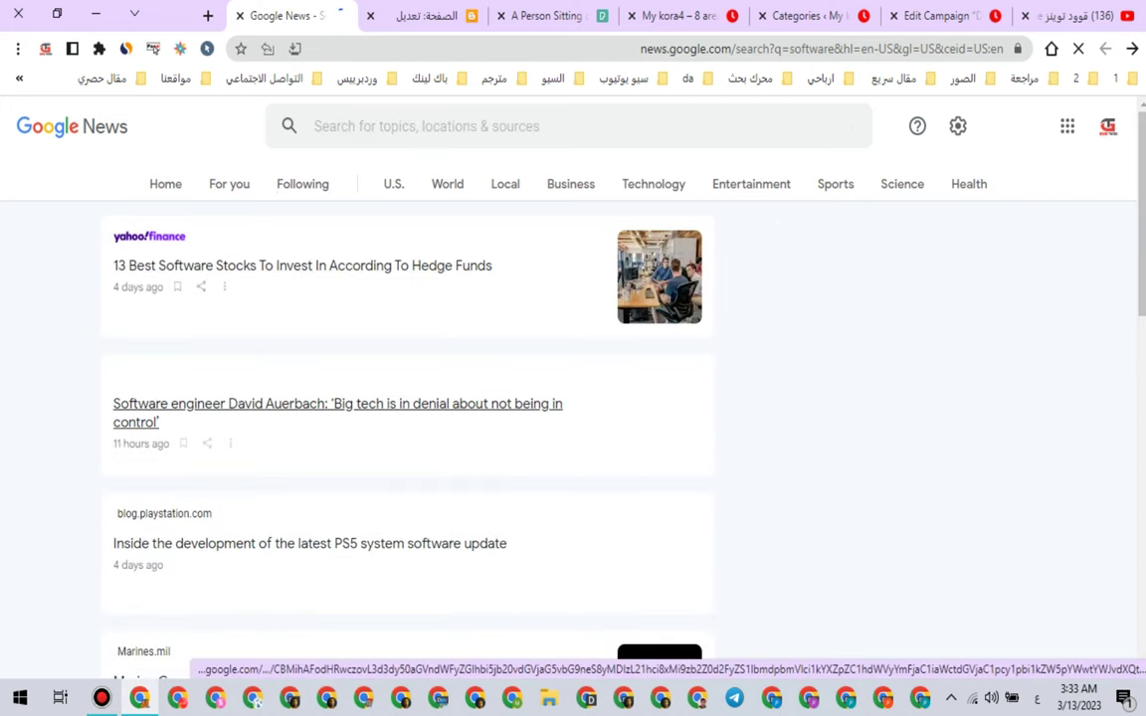
scroll(408, 418, "down", 2)
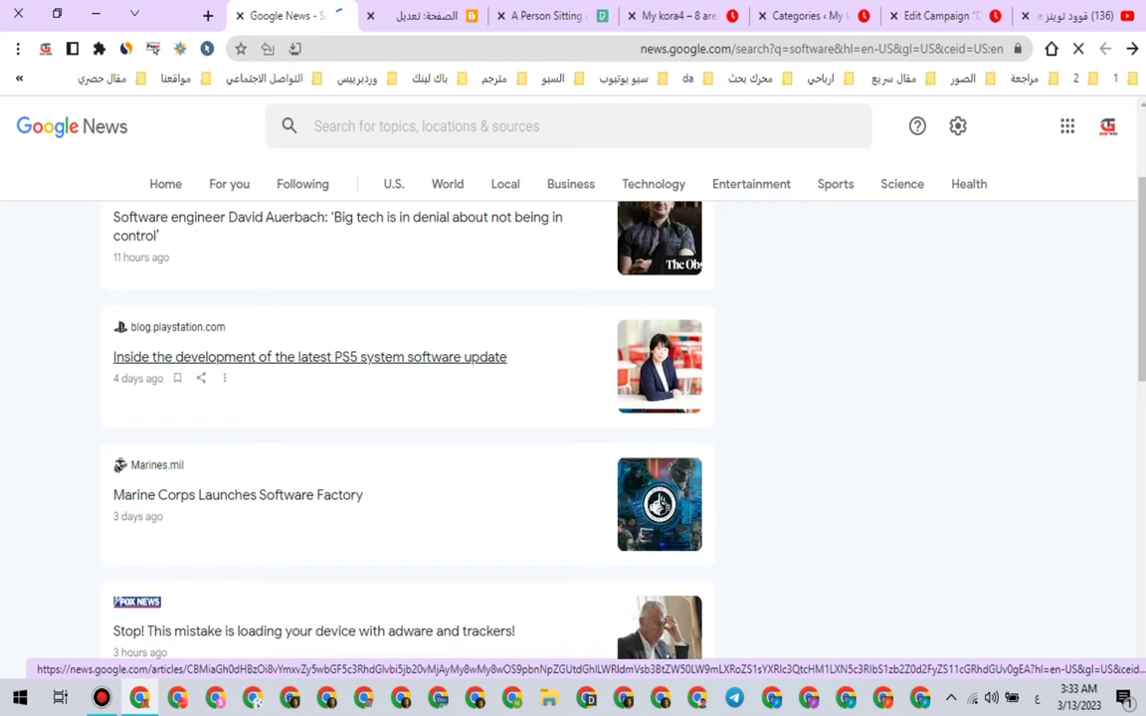
scroll(299, 447, "down", 2)
scroll(313, 445, "down", 1)
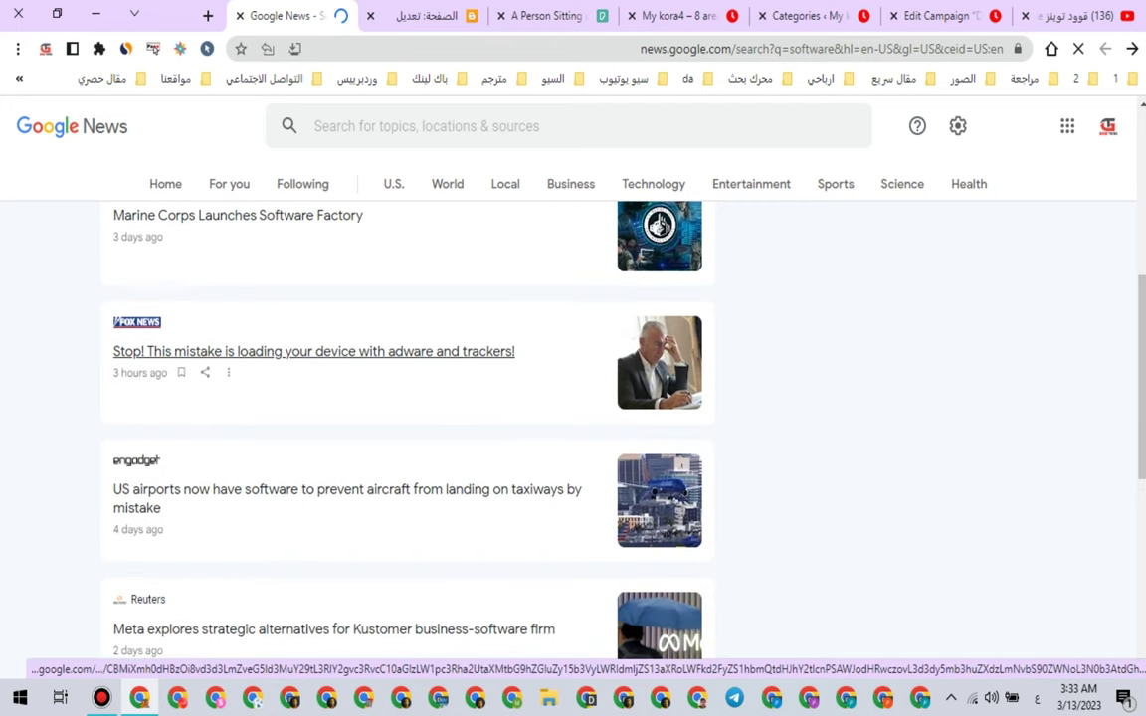
Step: Copy the address of the Google News software search and replace the campaign's feed link with it
left_click(724, 48)
key("ctrl+c")
right_click(724, 48)
left_click(680, 156)
left_click(941, 16)
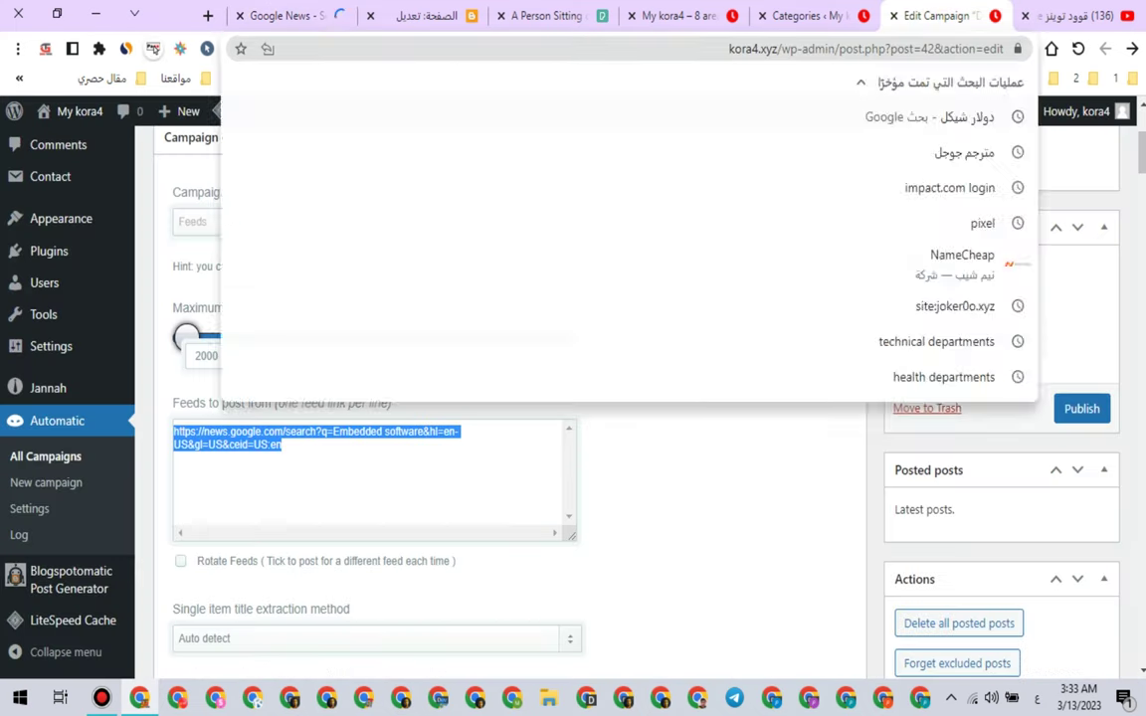
right_click(382, 435)
left_click(339, 181)
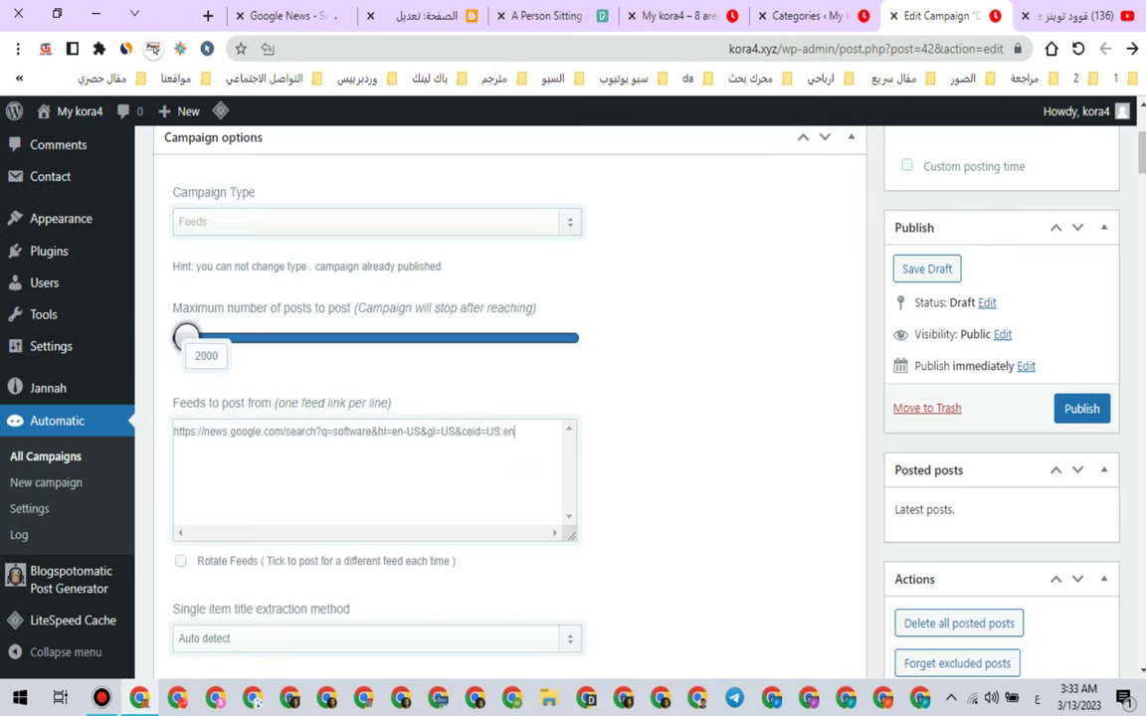
Step: Set the campaign's post category to Embedded software & systems
scroll(338, 299, "down", 3)
scroll(510, 398, "down", 18)
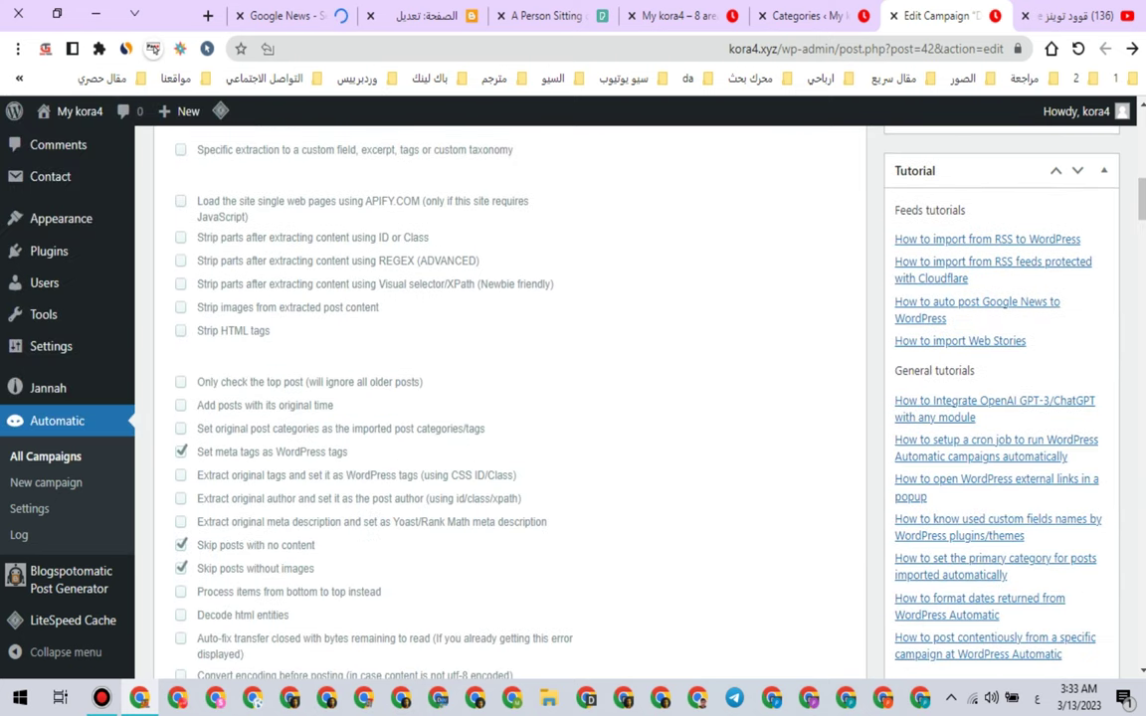
scroll(509, 398, "down", 12)
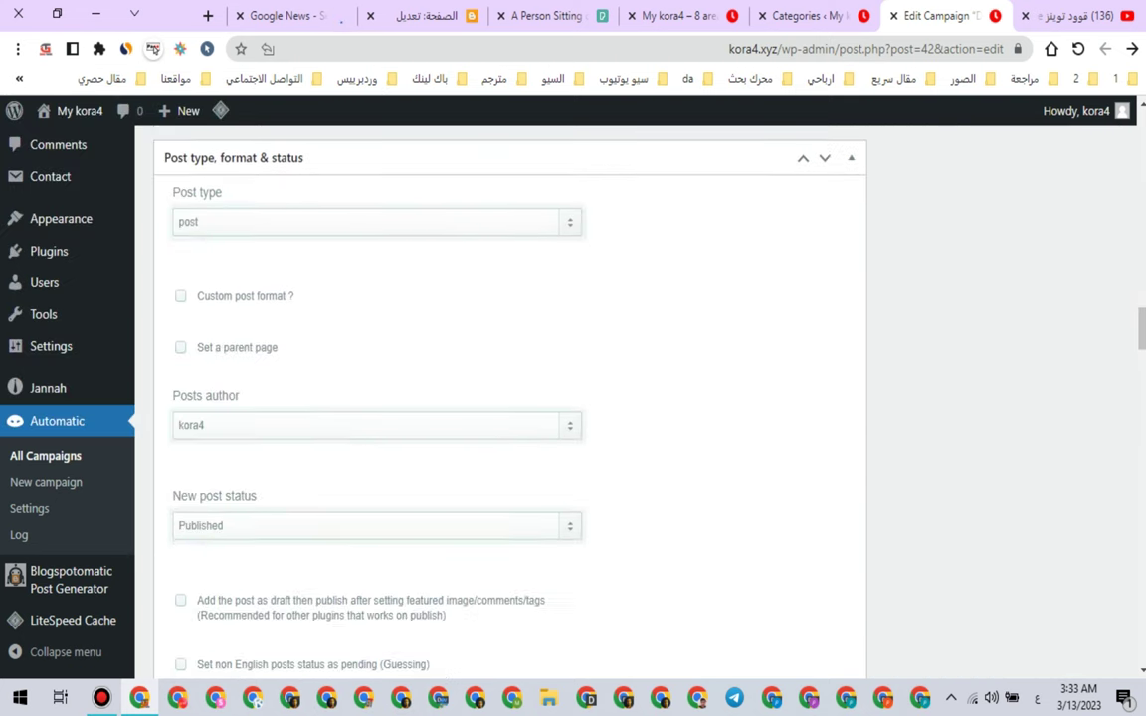
scroll(509, 398, "down", 3)
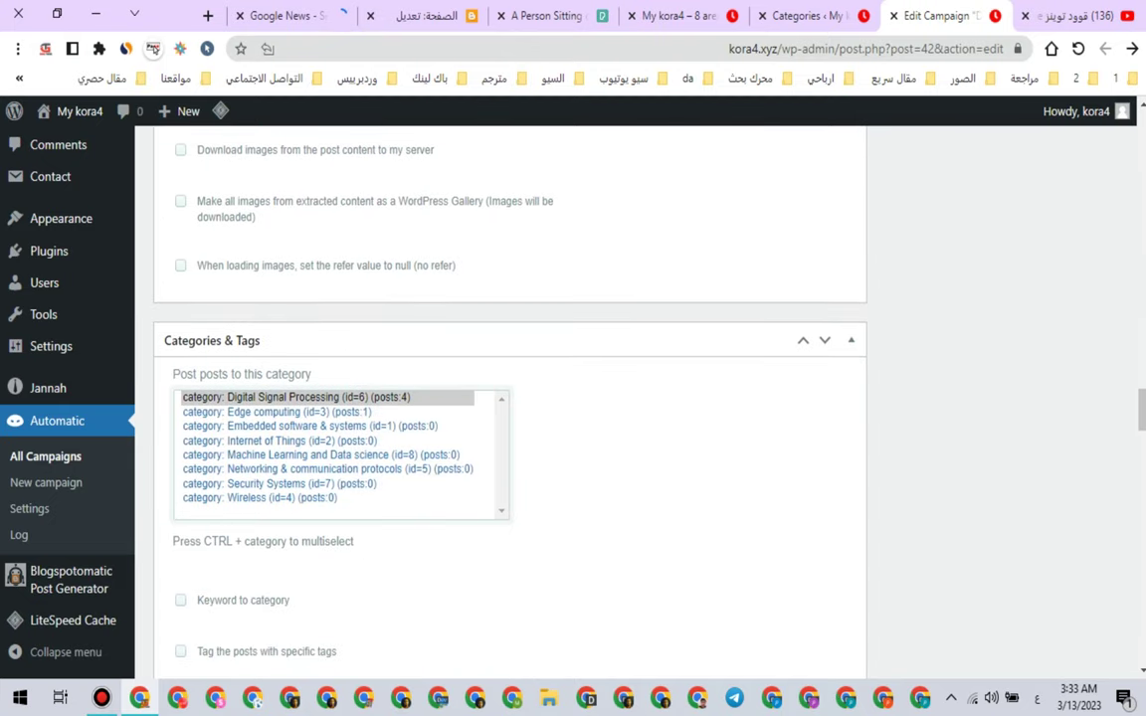
left_click(310, 425)
Step: Copy the campaign title "Embedded software"
scroll(509, 397, "up", 20)
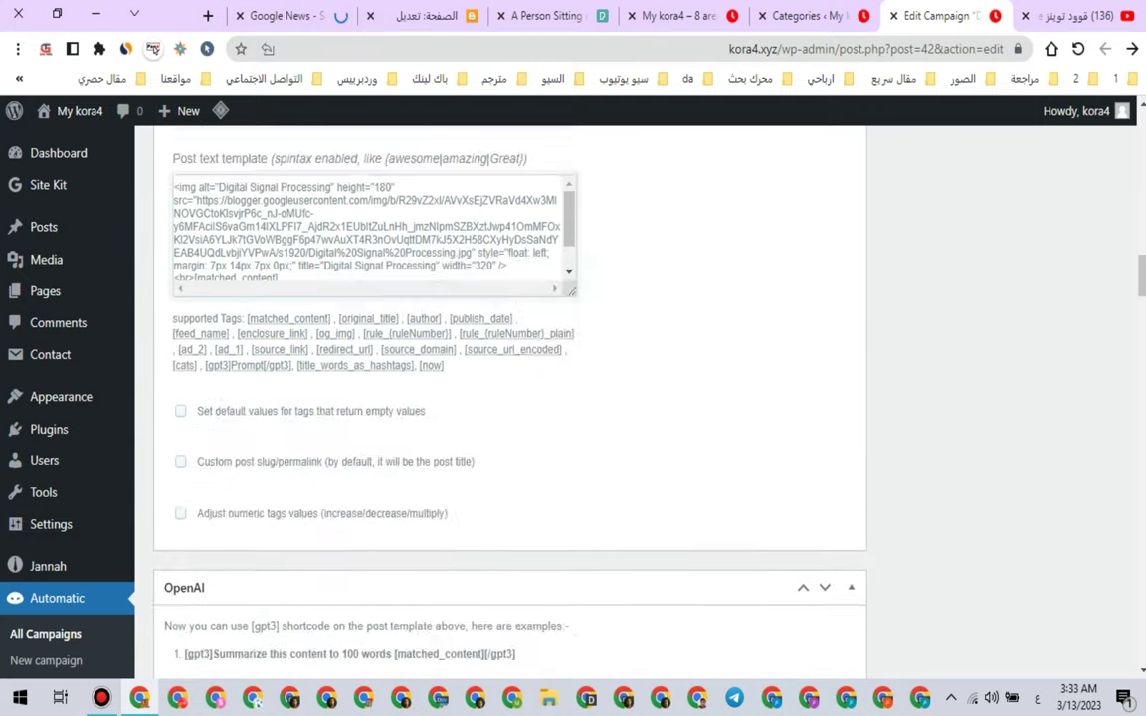
scroll(510, 398, "up", 20)
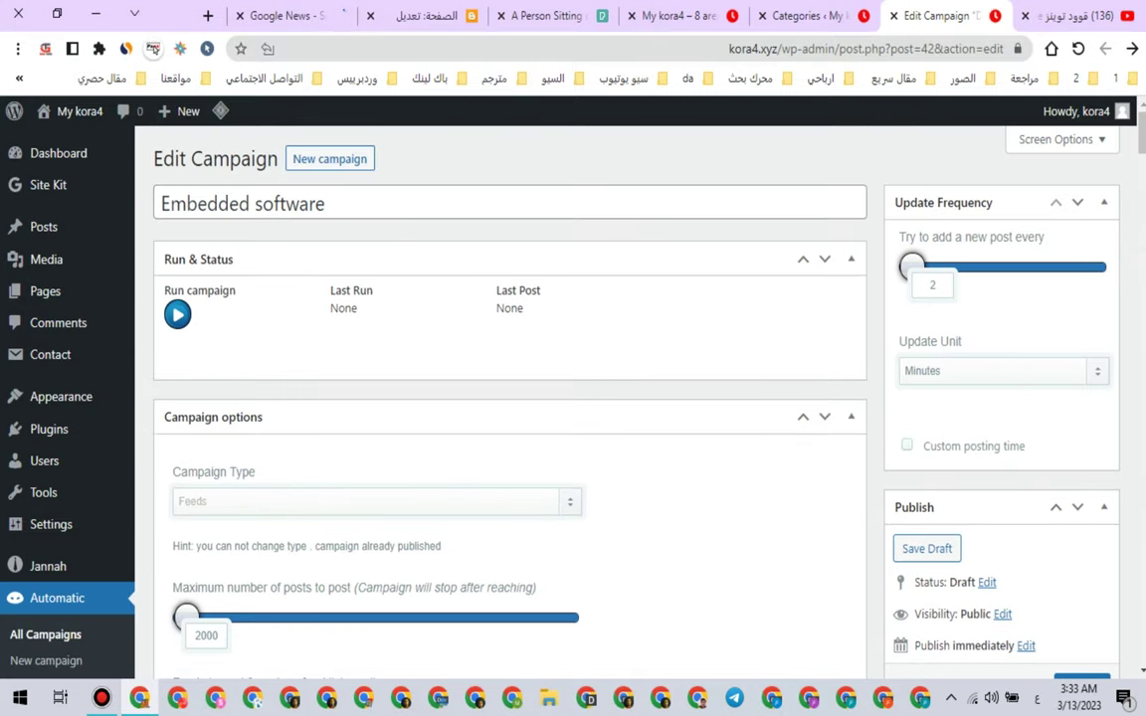
triple_click(291, 203)
right_click(292, 202)
left_click(248, 266)
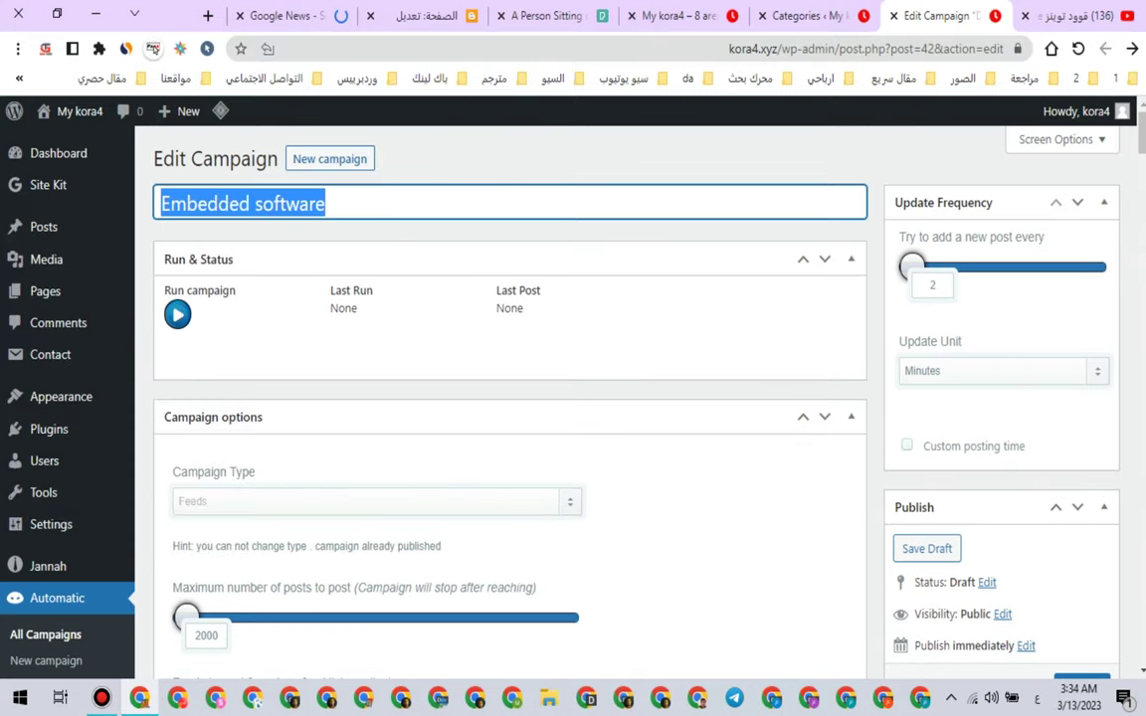
Step: Copy the category name "Embedded software & systems" from the site's categories list
left_click(808, 16)
left_click(529, 312)
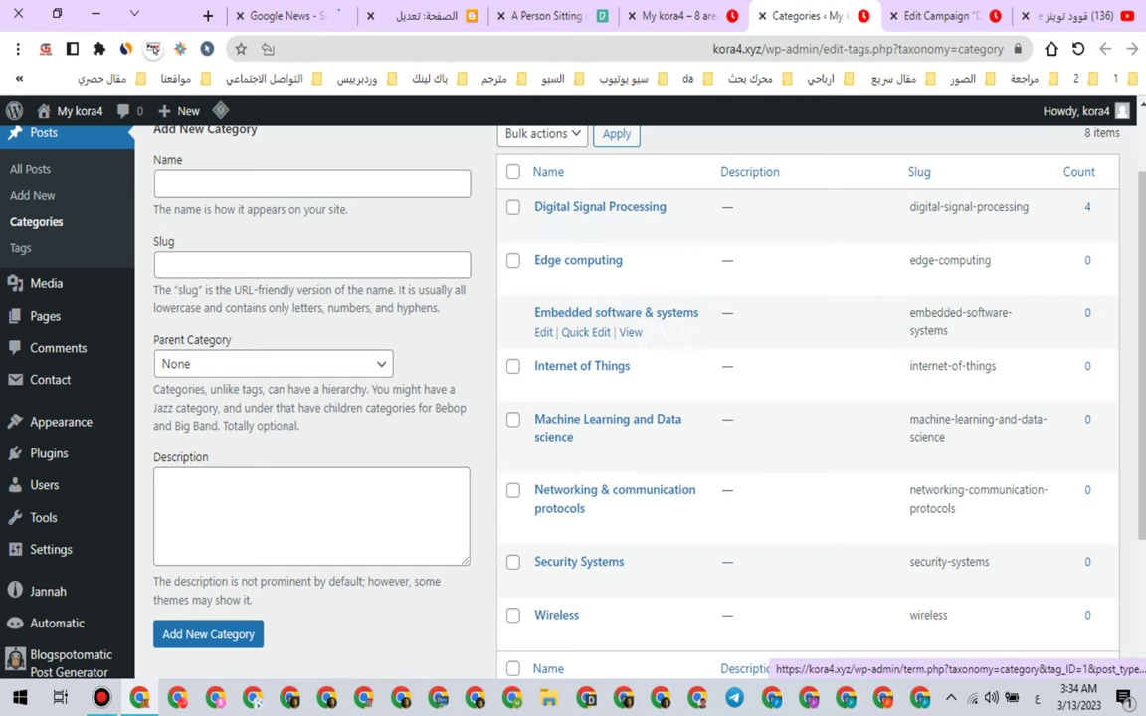
left_click_drag(532, 312, 701, 313)
right_click(665, 314)
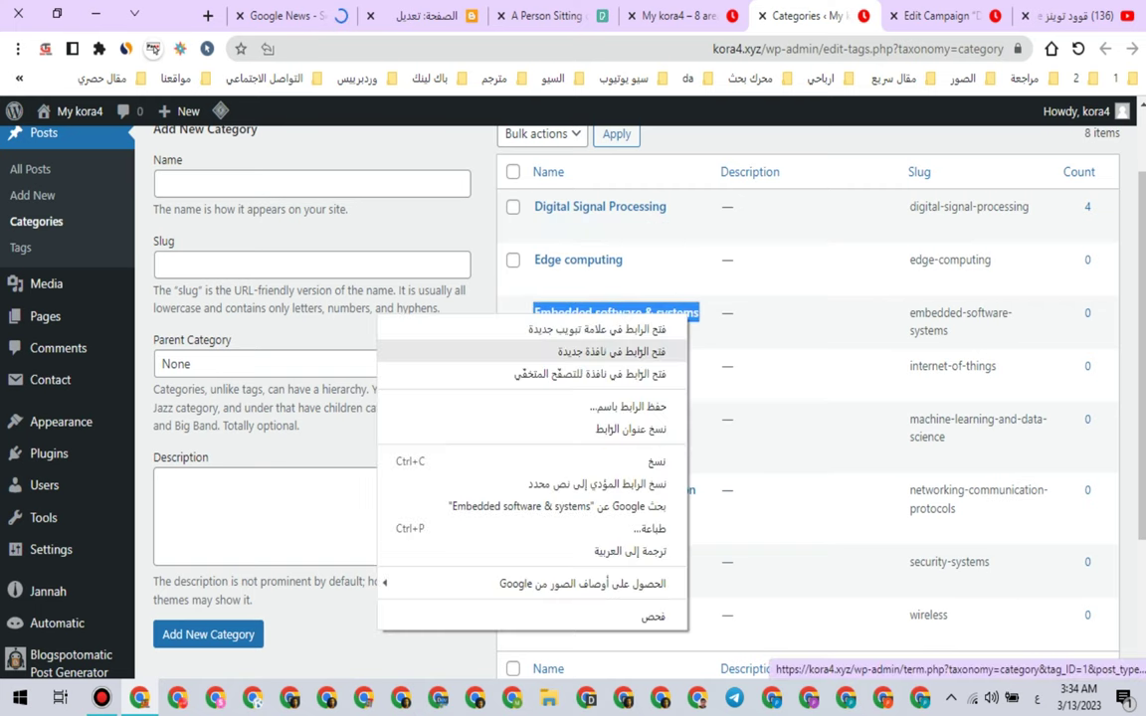
left_click(557, 463)
Step: Replace the image's alt text in the campaign's post text template with "Embedded software & systems", without leading spaces
left_click(935, 15)
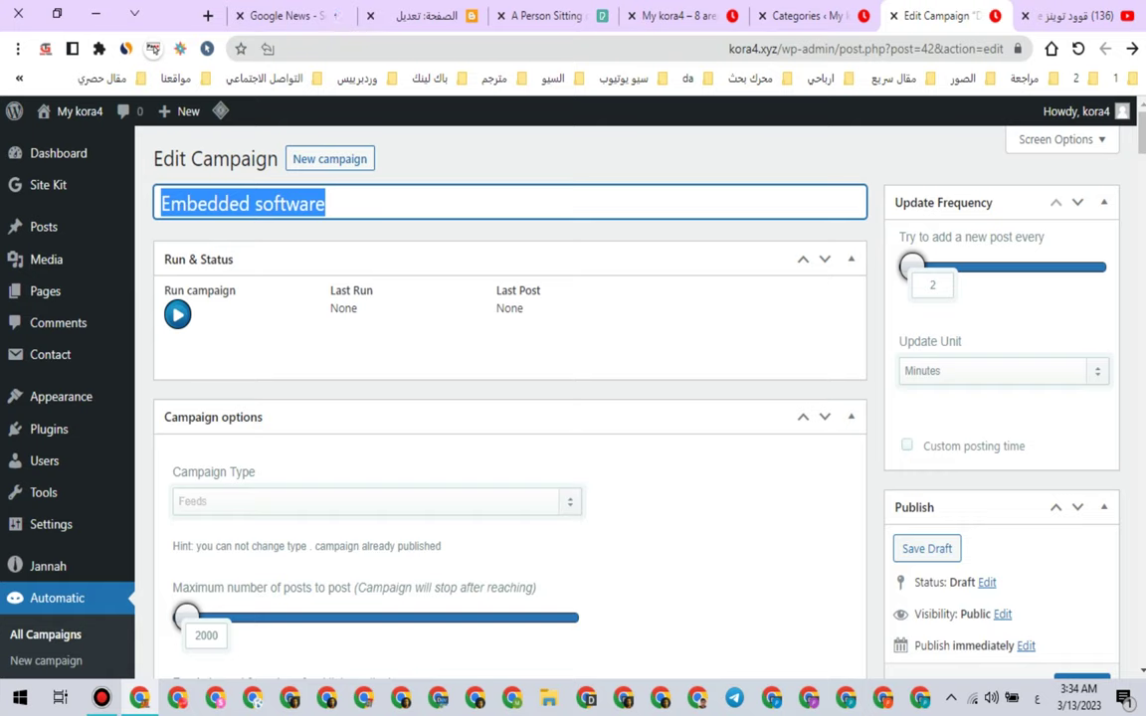
scroll(509, 397, "down", 15)
scroll(510, 398, "down", 10)
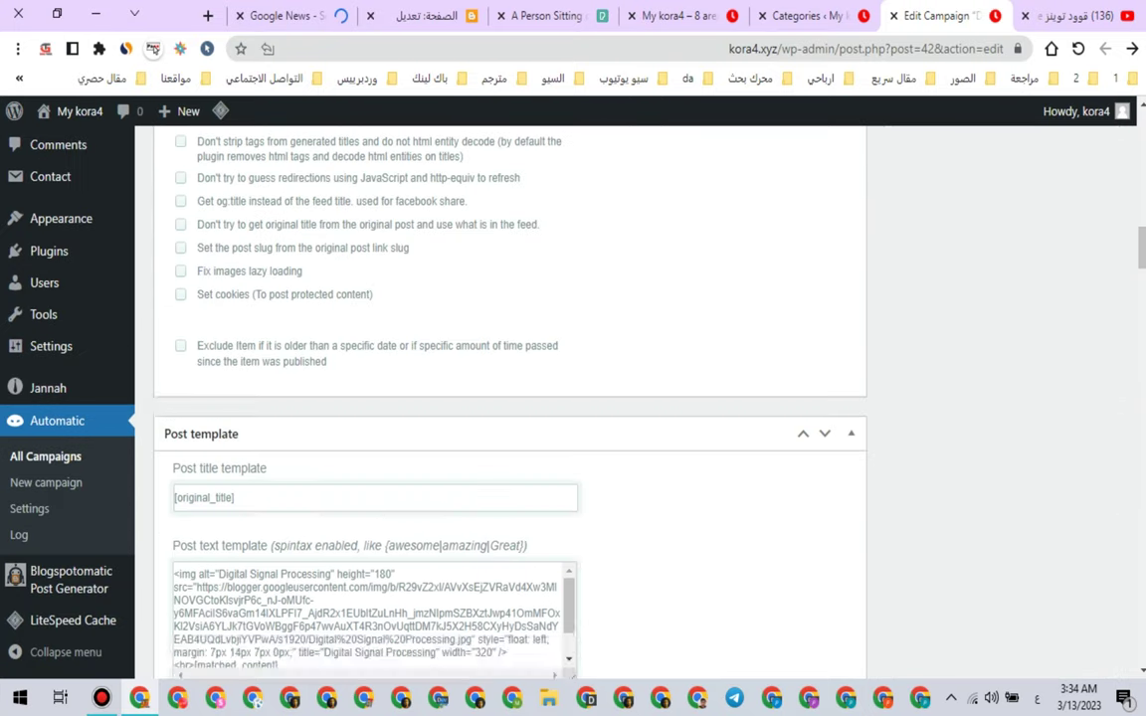
left_click_drag(219, 290, 330, 290)
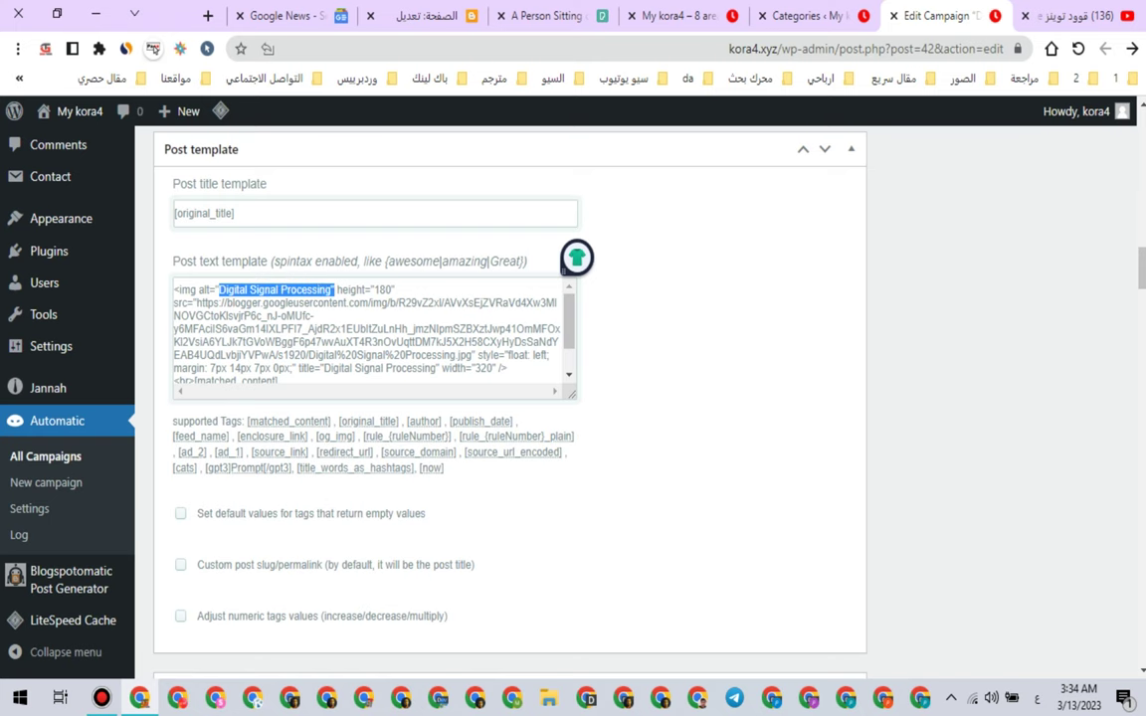
right_click(298, 260)
left_click(269, 343)
key("ctrl+v")
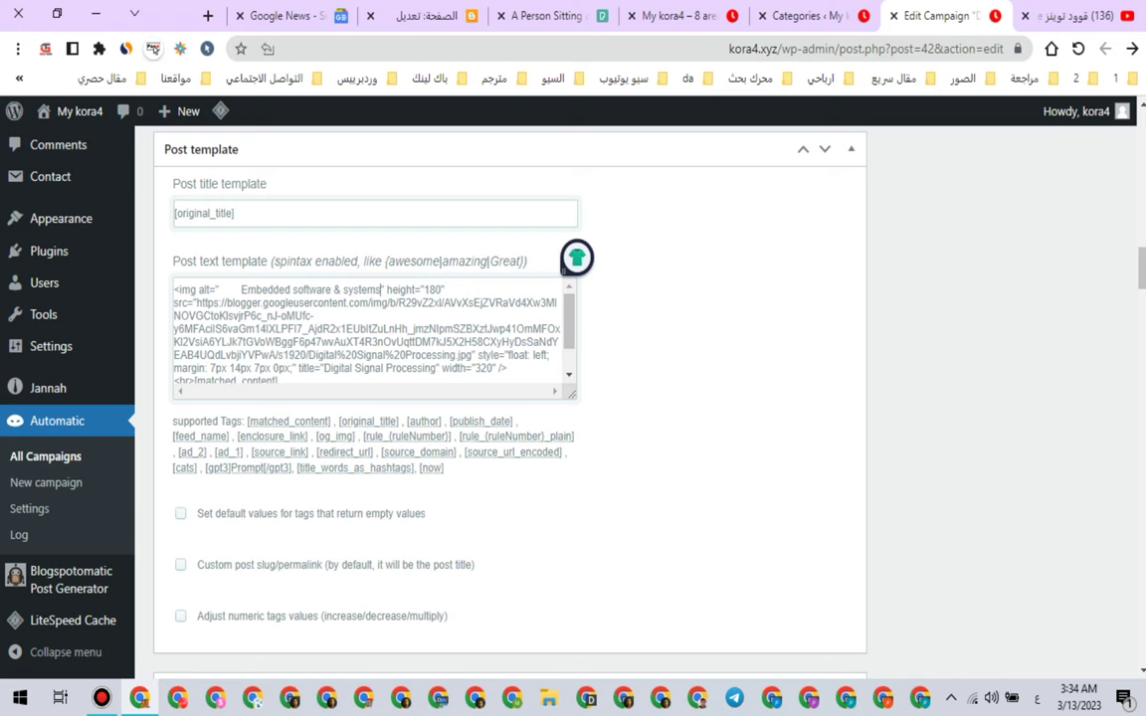
left_click_drag(219, 289, 241, 290)
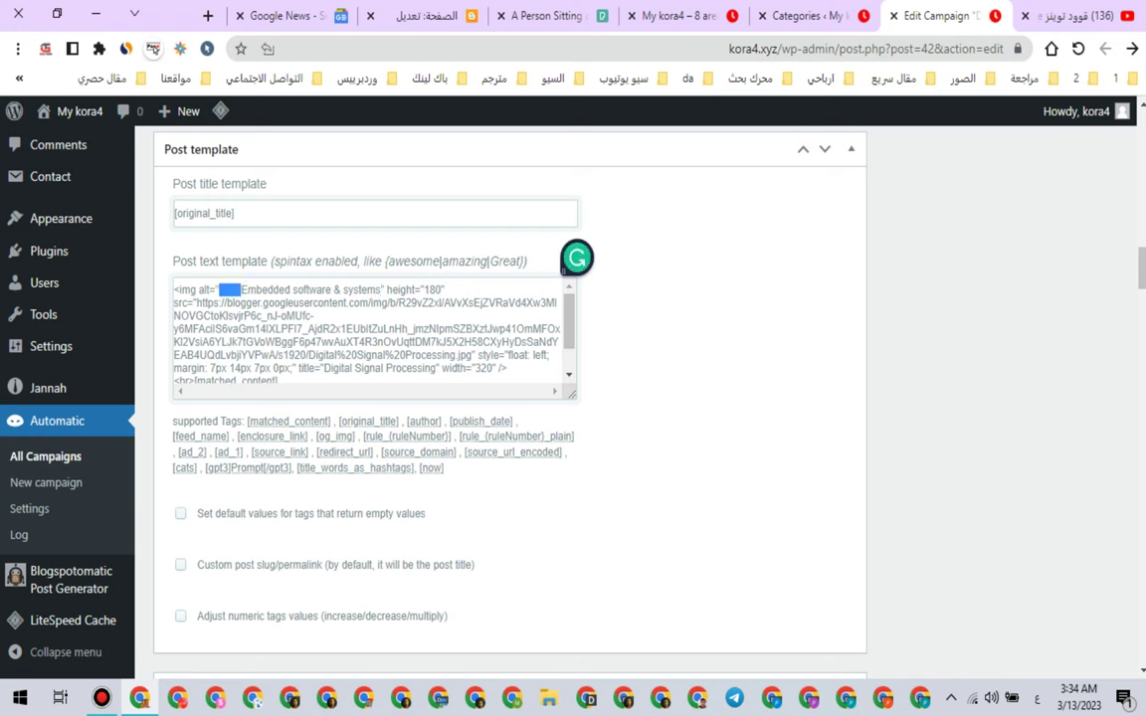
key("BackSpace")
Step: Copy "Embedded software & systems" from the alt text and replace the image's title attribute with it
key("shift+Right")
key("shift+Right")
key("shift+Right")
key("shift+Right")
key("shift+Right")
key("shift+Right")
key("shift+Right")
key("shift+Right")
key("shift+Right")
key("shift+Right")
key("shift+Right")
key("shift+Right")
key("shift+Right")
key("shift+Right")
key("shift+Right")
key("shift+Right")
key("shift+Right")
key("shift+Right")
key("shift+Right")
key("shift+Right")
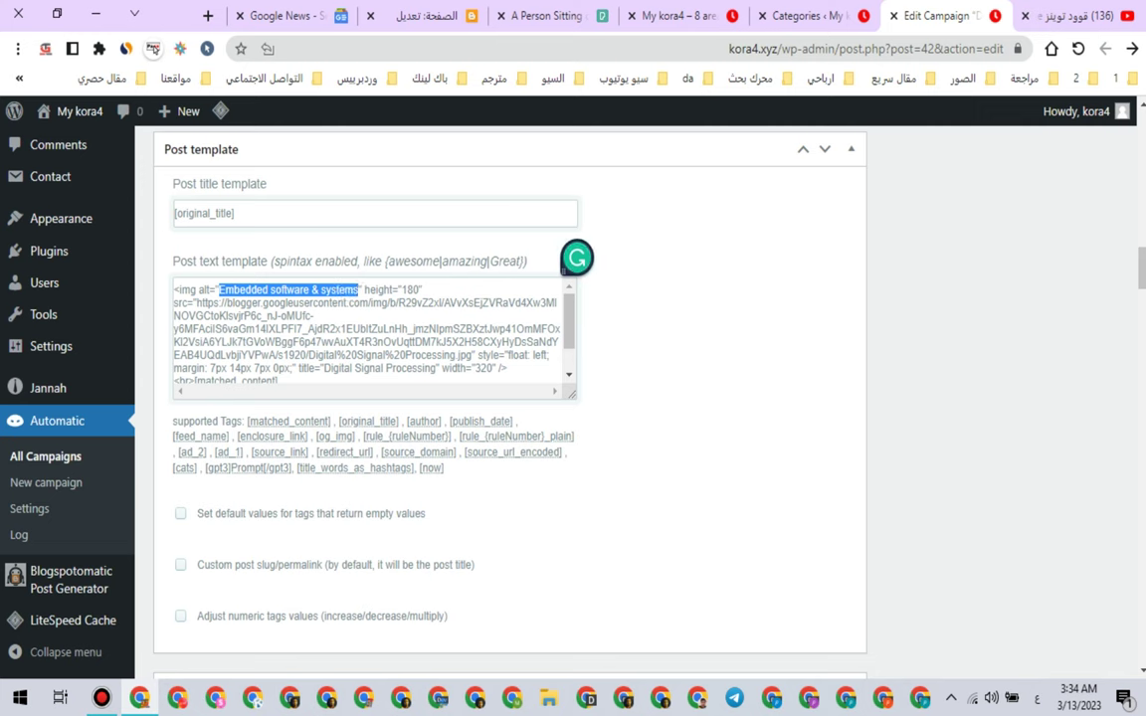
right_click(318, 289)
left_click(249, 361)
left_click_drag(325, 368, 430, 332)
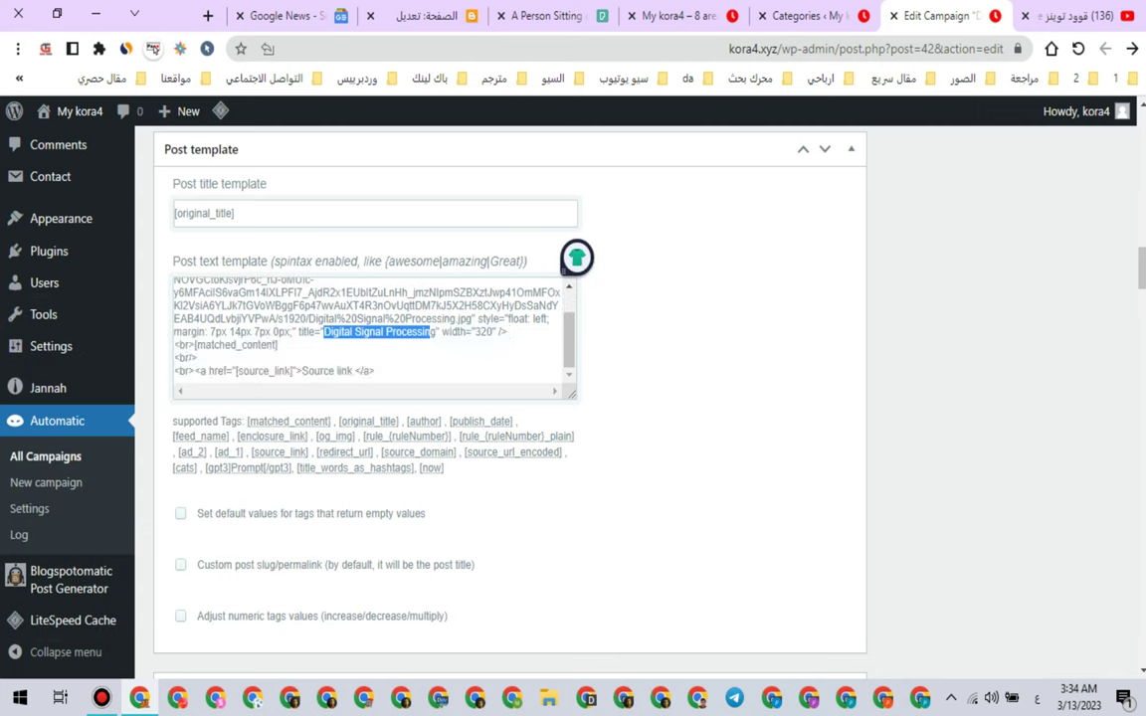
right_click(386, 296)
left_click(249, 380)
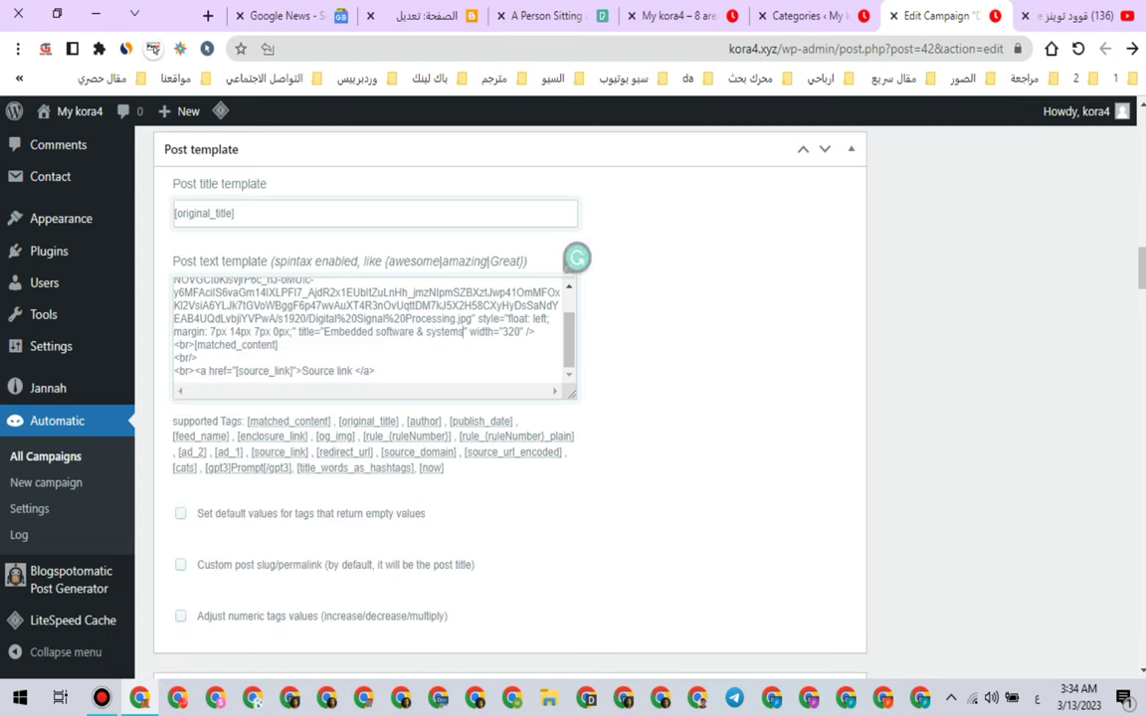
Step: Copy the word "software" from the image's alt text in the post text template
scroll(368, 333, "up", 1)
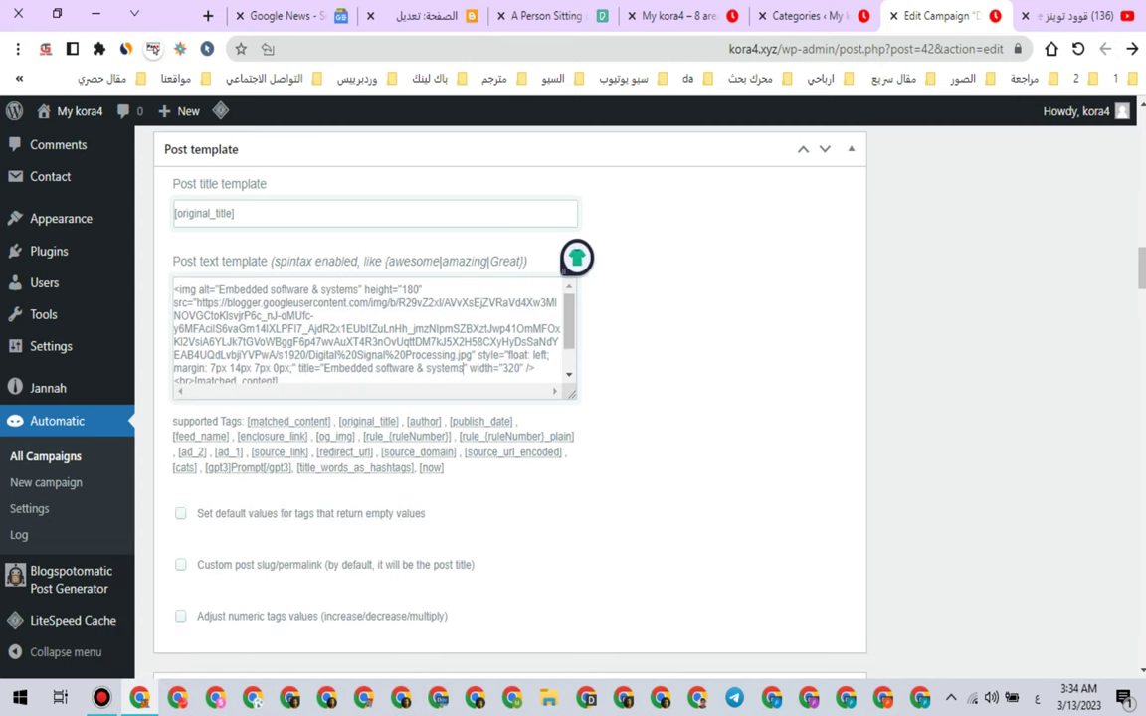
right_click(289, 289)
left_click(229, 355)
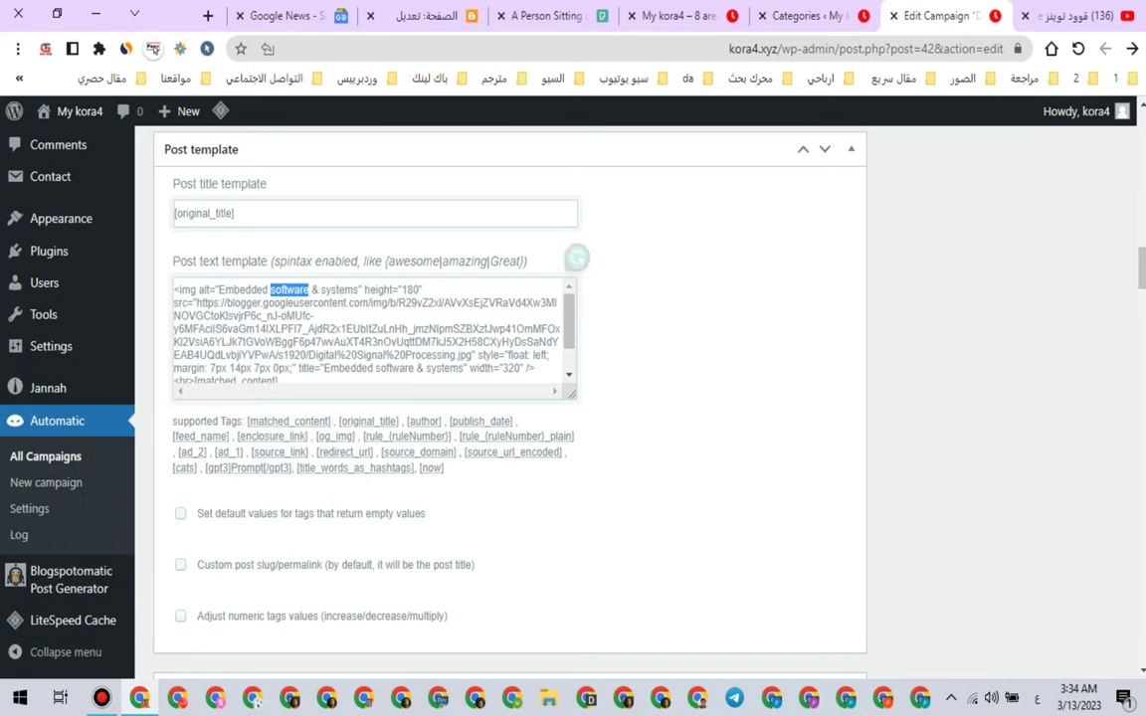
Step: Switch to Pexels, leave the previous photo and search for "software" using the copied word
left_click(542, 15)
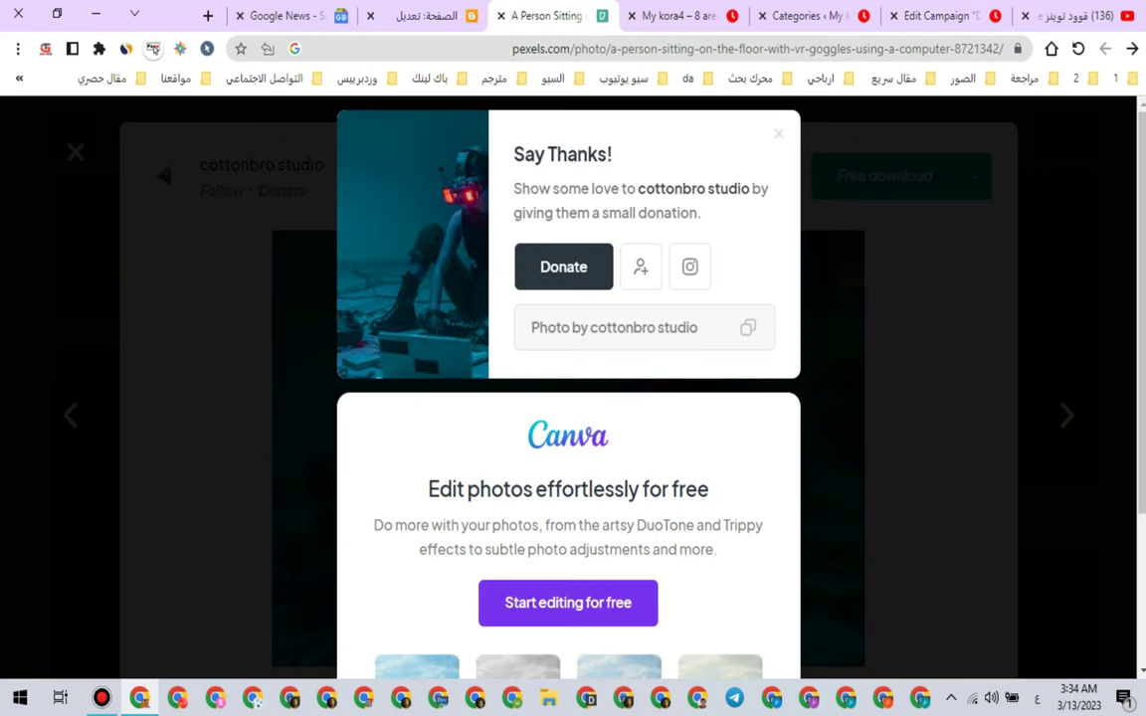
key("Escape")
key("Escape")
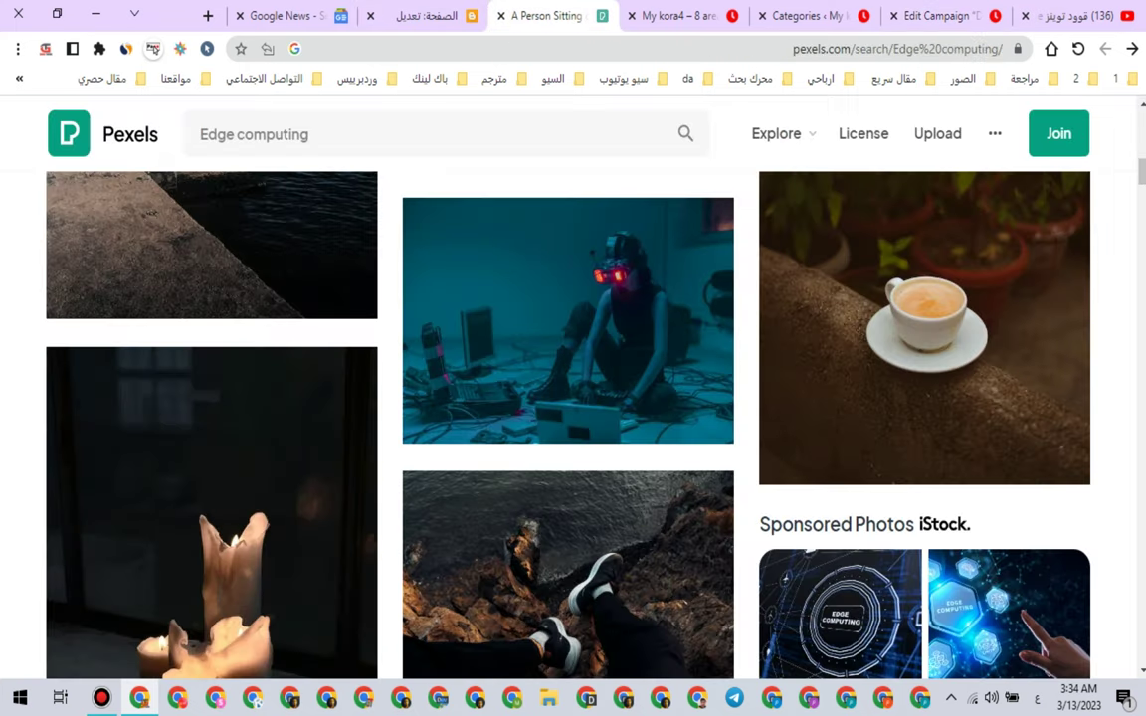
left_click(282, 133)
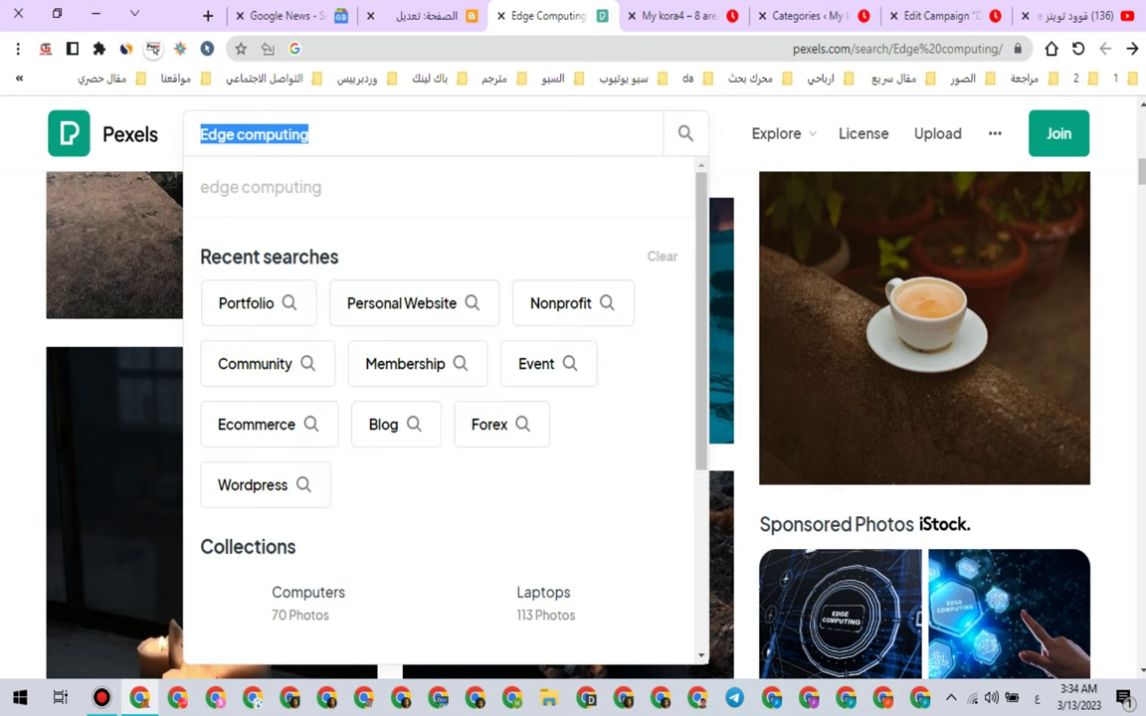
right_click(199, 135)
left_click(99, 210)
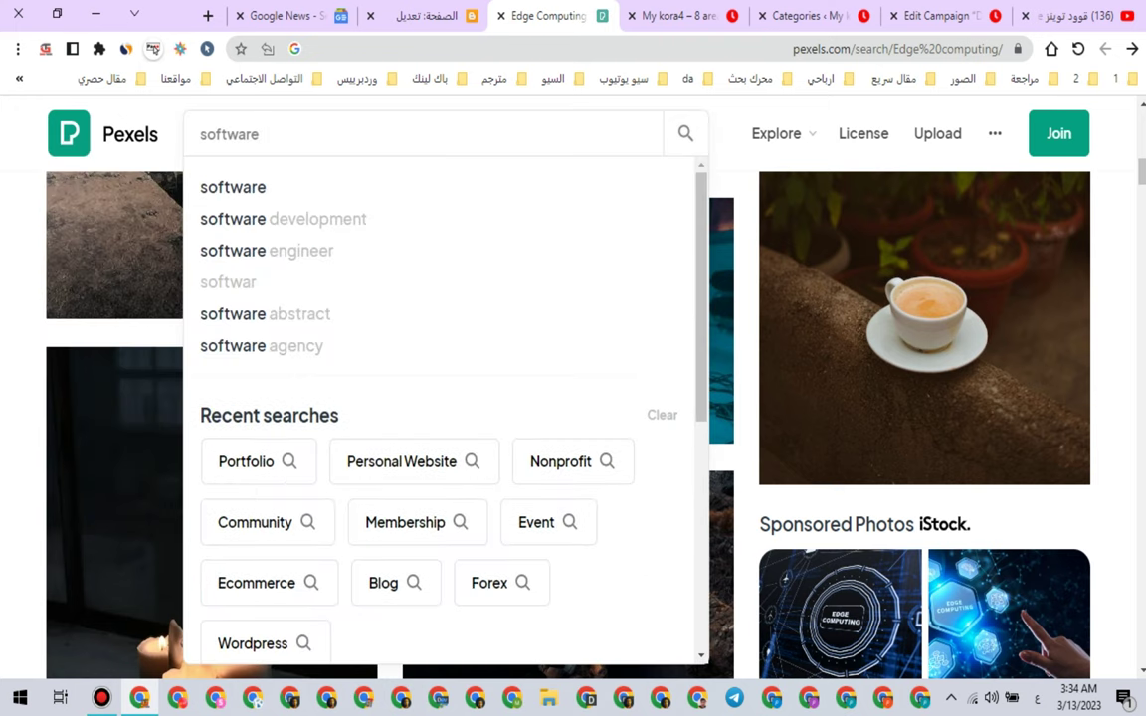
key("Return")
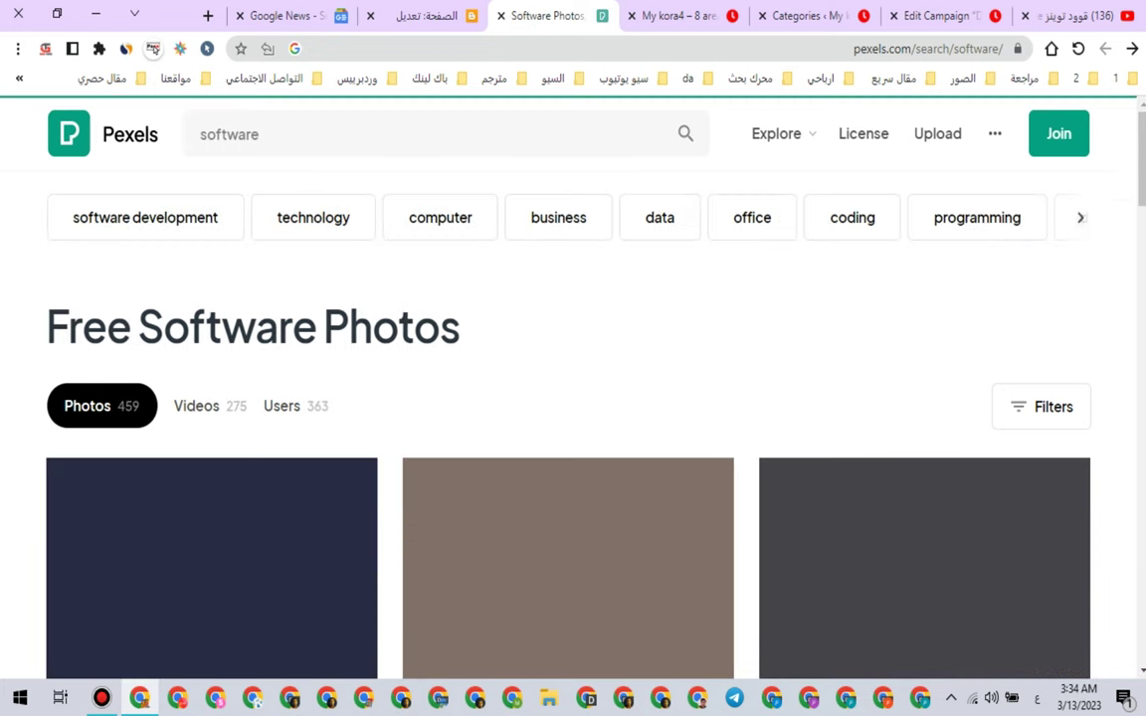
Step: Browse the software photos and open the blurred multicoloured code photo, Codes on Tilt Shift Lens
scroll(567, 398, "down", 2)
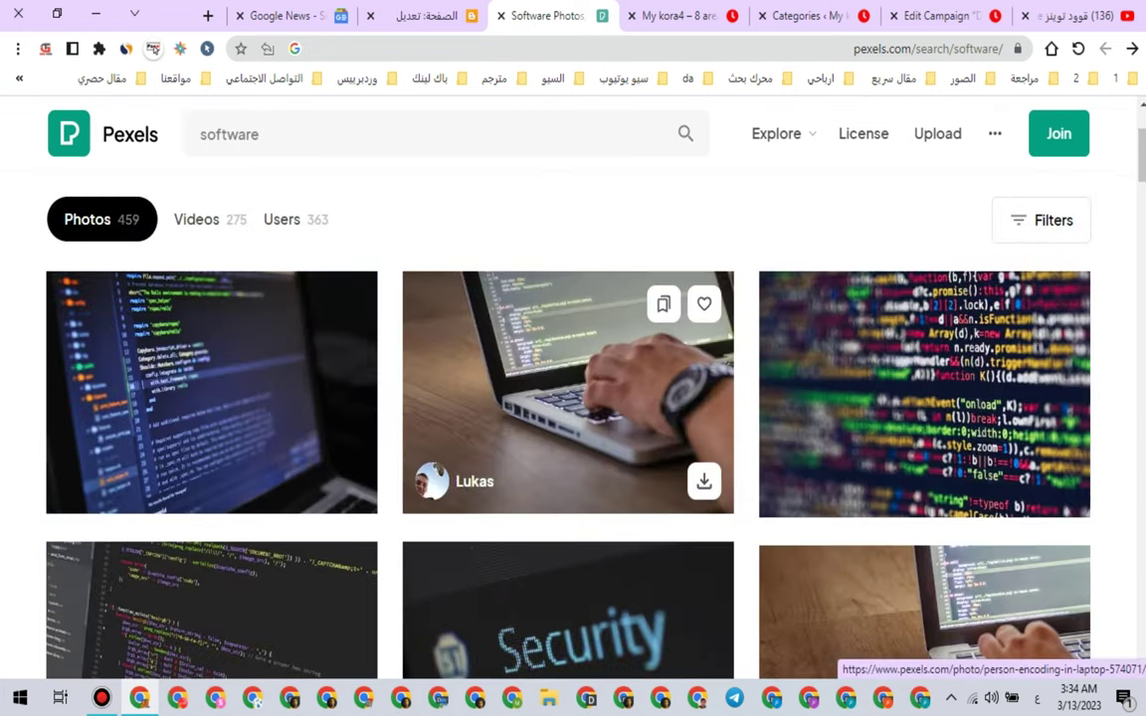
scroll(528, 518, "down", 2)
scroll(528, 517, "up", 1)
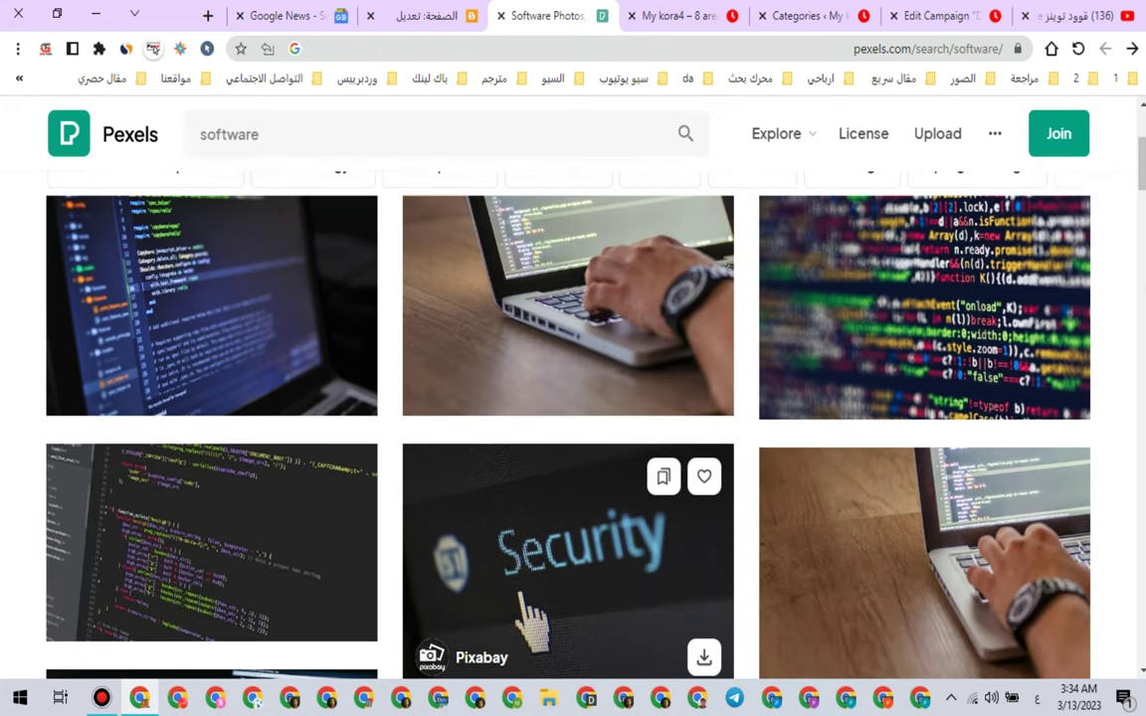
scroll(528, 527, "down", 1)
scroll(577, 383, "up", 1)
left_click(895, 358)
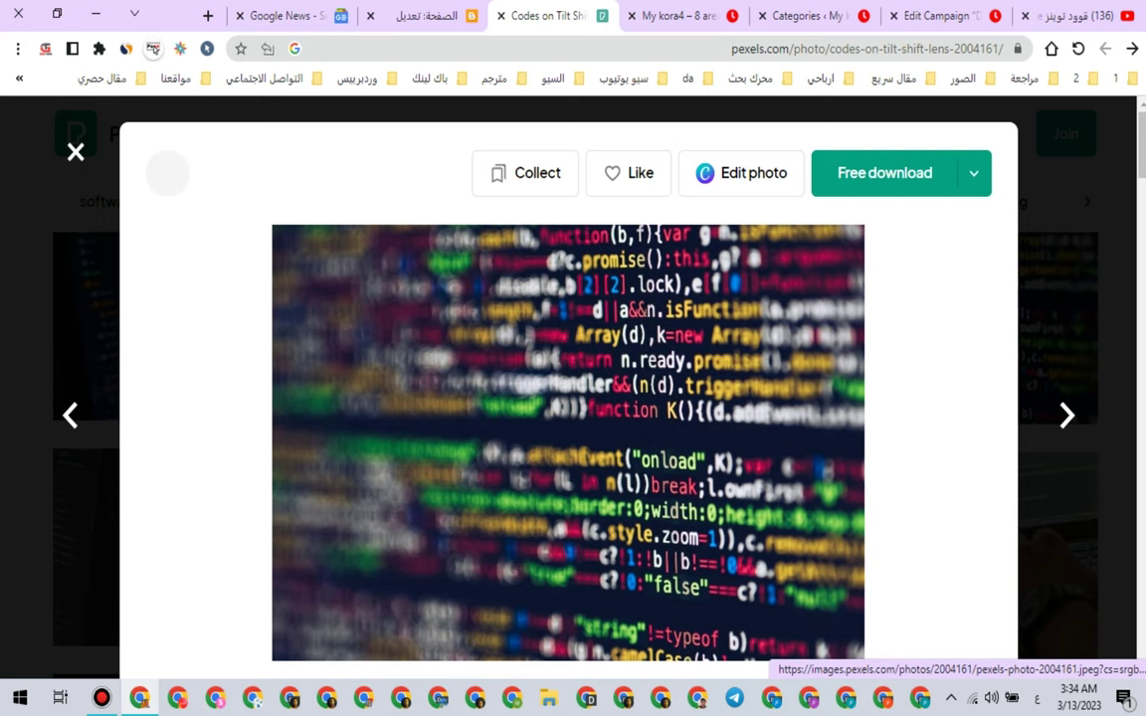
Step: Try to download the multicoloured code photo in the Large size, 1920×1280
left_click(974, 174)
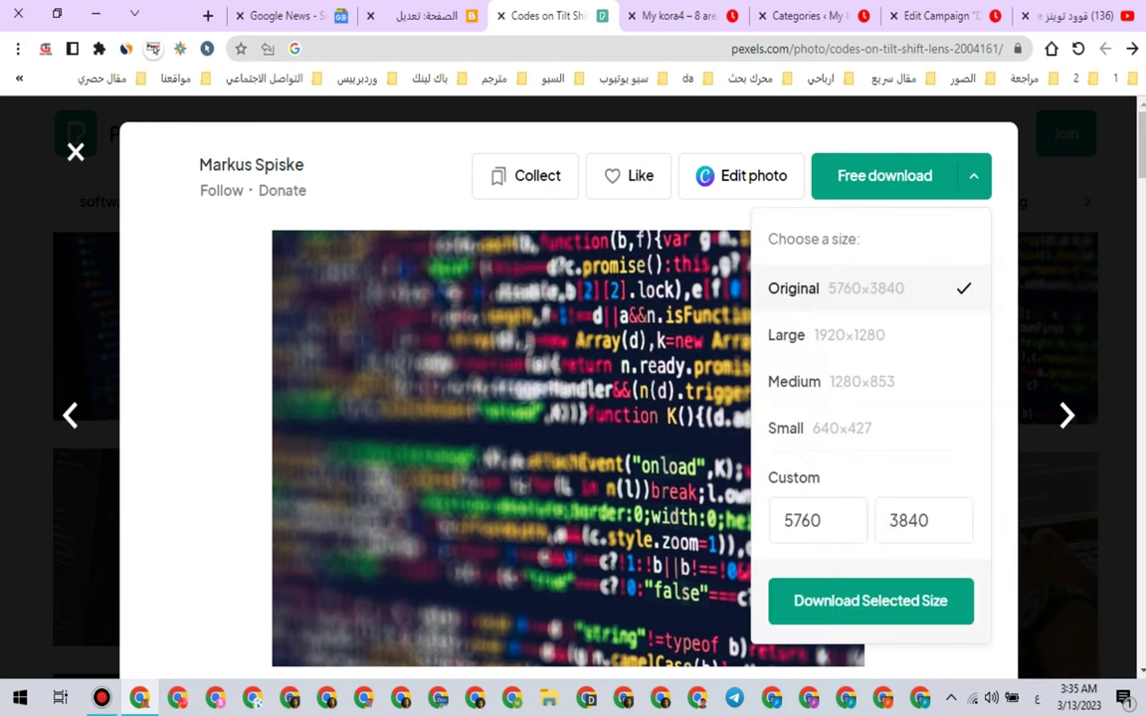
left_click(828, 335)
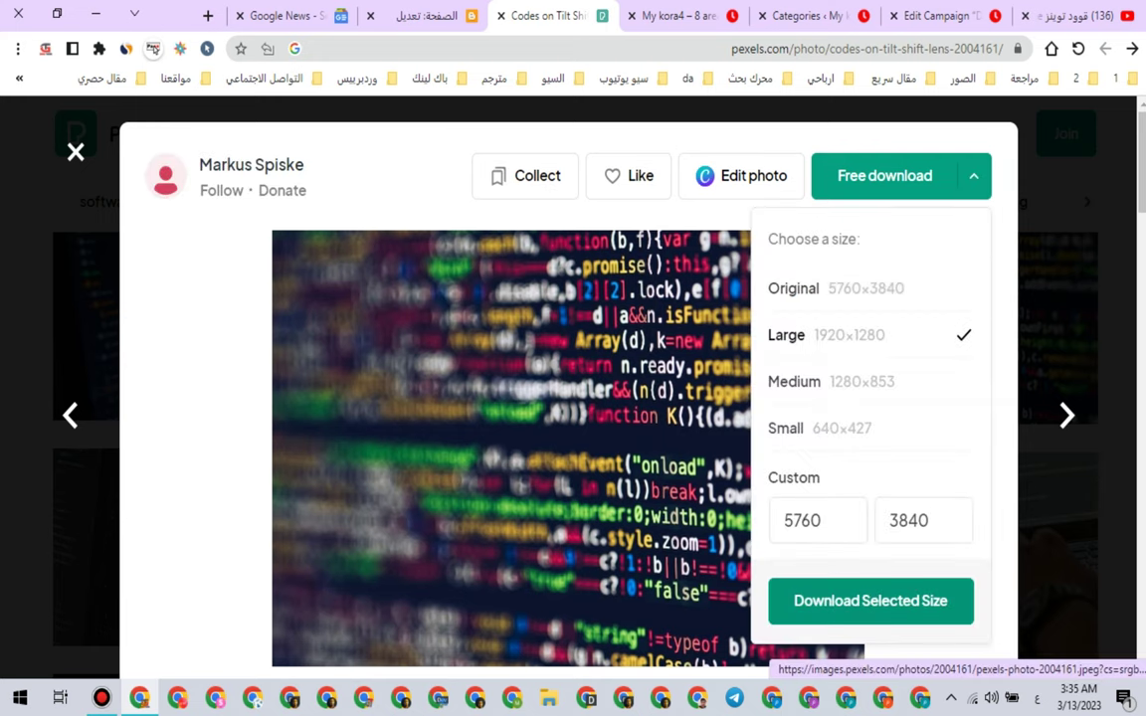
left_click(871, 601)
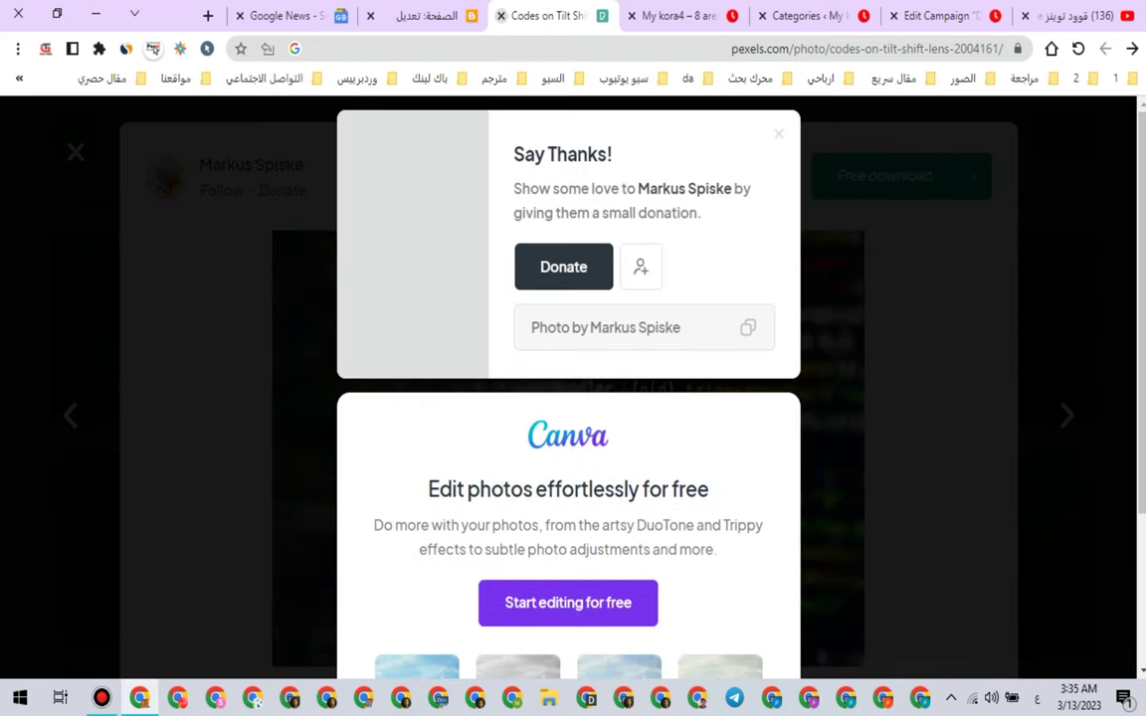
Step: Close the photo's page and clear all the HTML from the Blogger page being edited
key("ctrl+w")
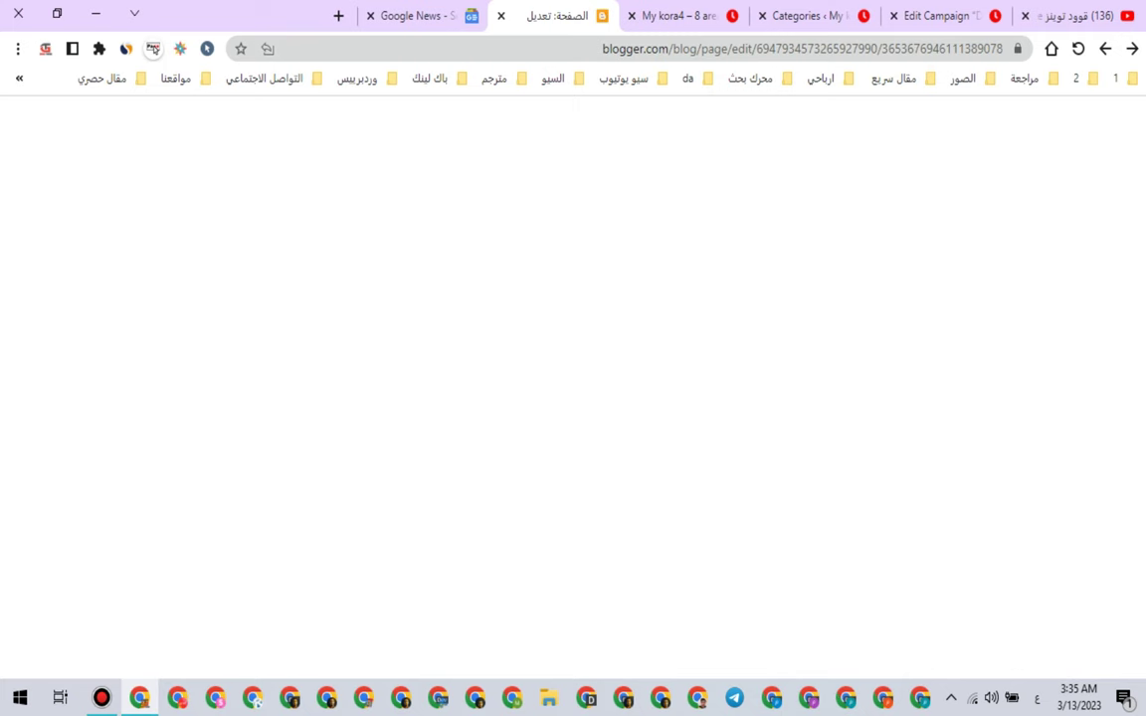
key("ctrl+a")
key("Delete")
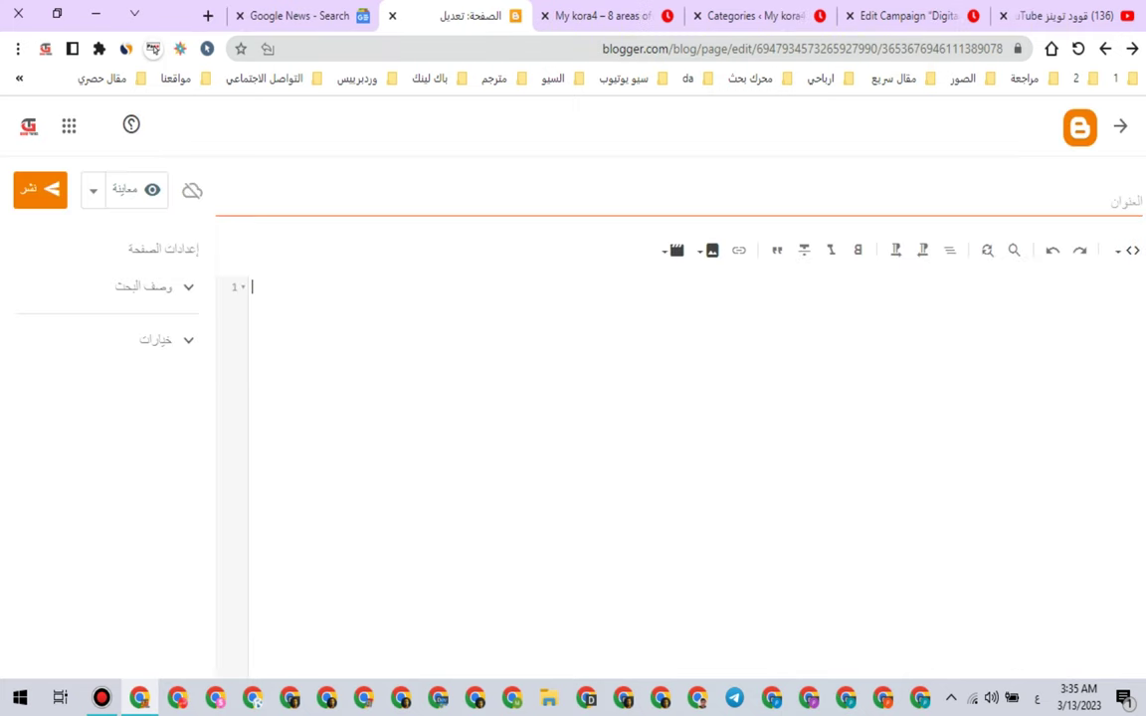
Step: Reopen the recently closed Codes on Tilt Shift Lens page and download the photo in the Large size, 1920×1280
left_click(208, 14)
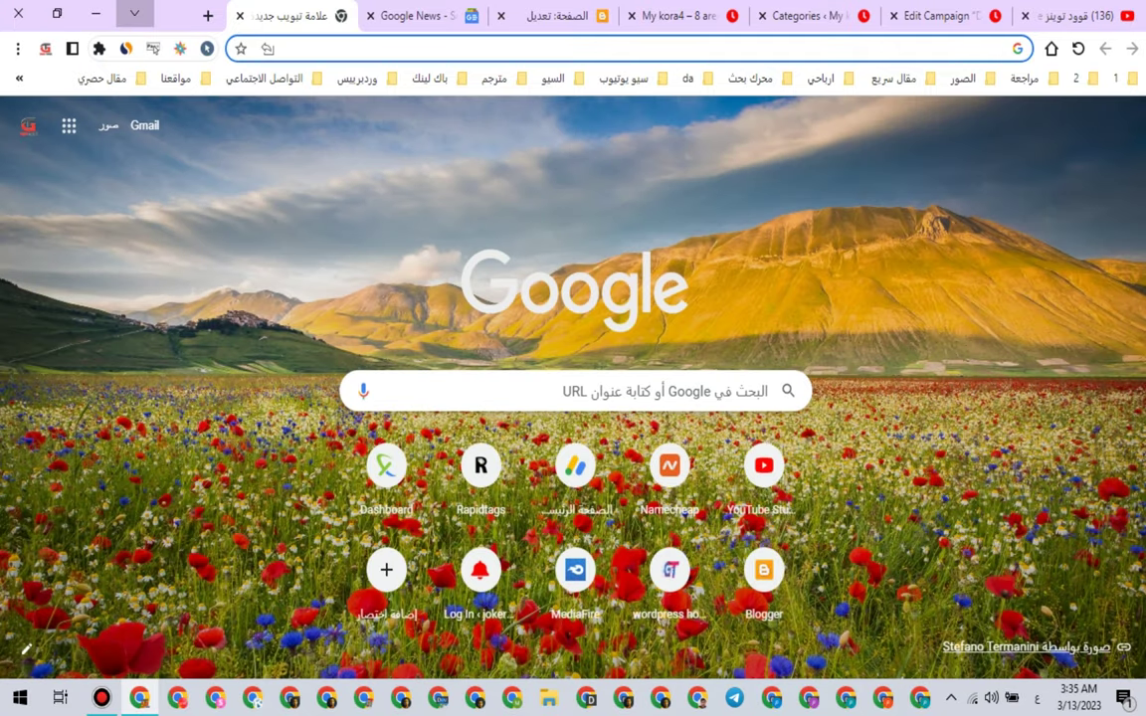
left_click(134, 13)
key("Down")
key("Down")
key("Down")
key("Down")
key("Down")
key("Down")
key("Down")
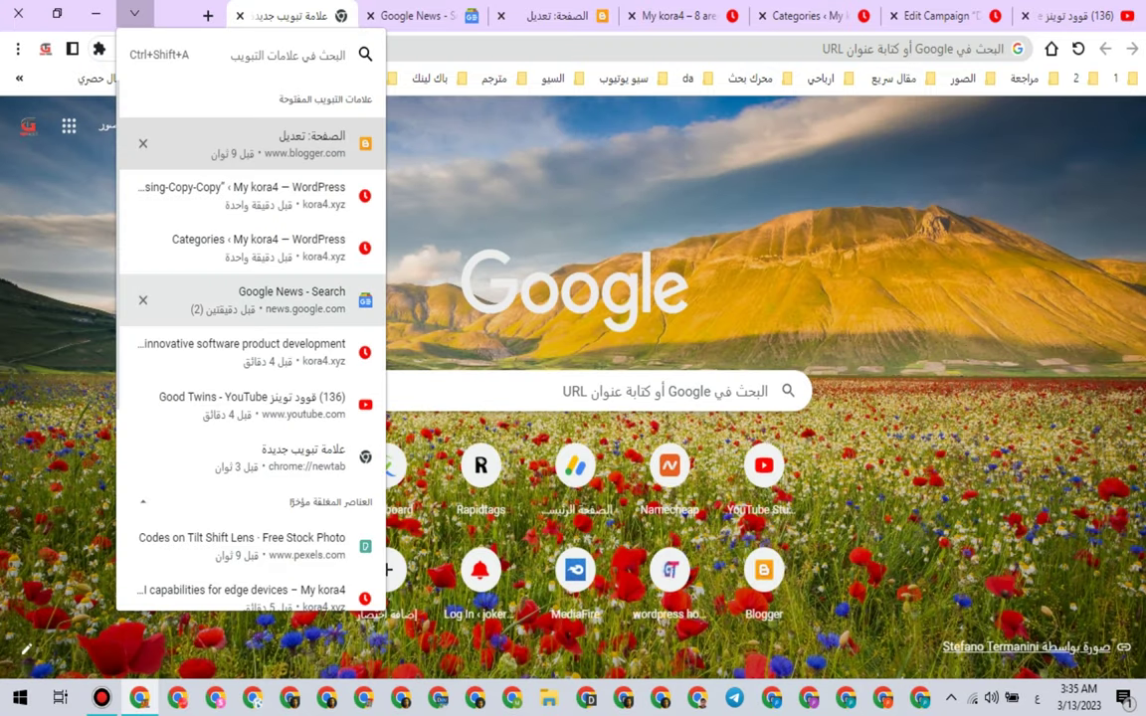
key("Return")
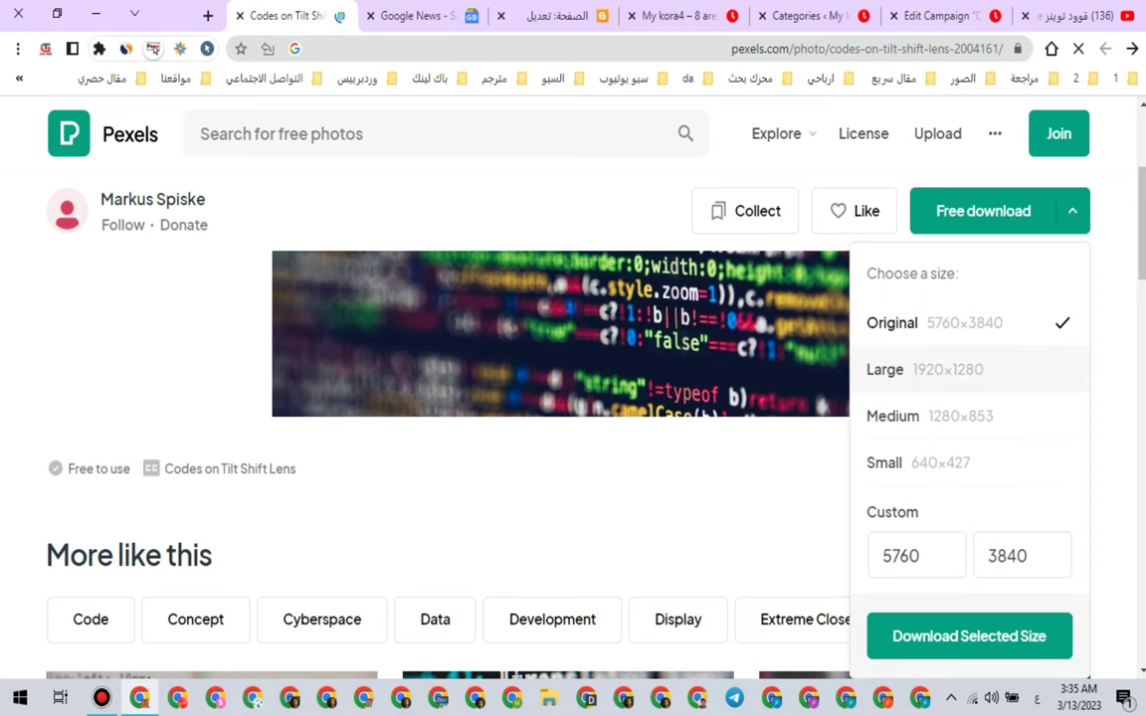
left_click(945, 369)
left_click(969, 637)
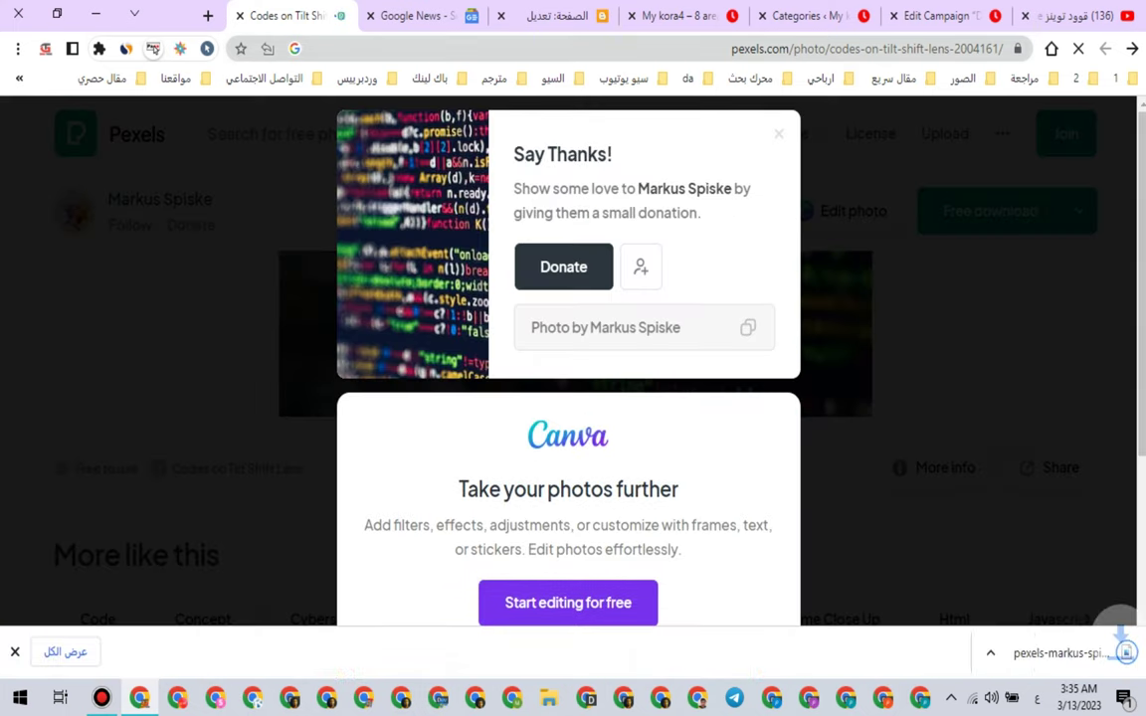
Step: Return to the Blogger page editor and start adding an image by uploading it from the computer
left_click(557, 15)
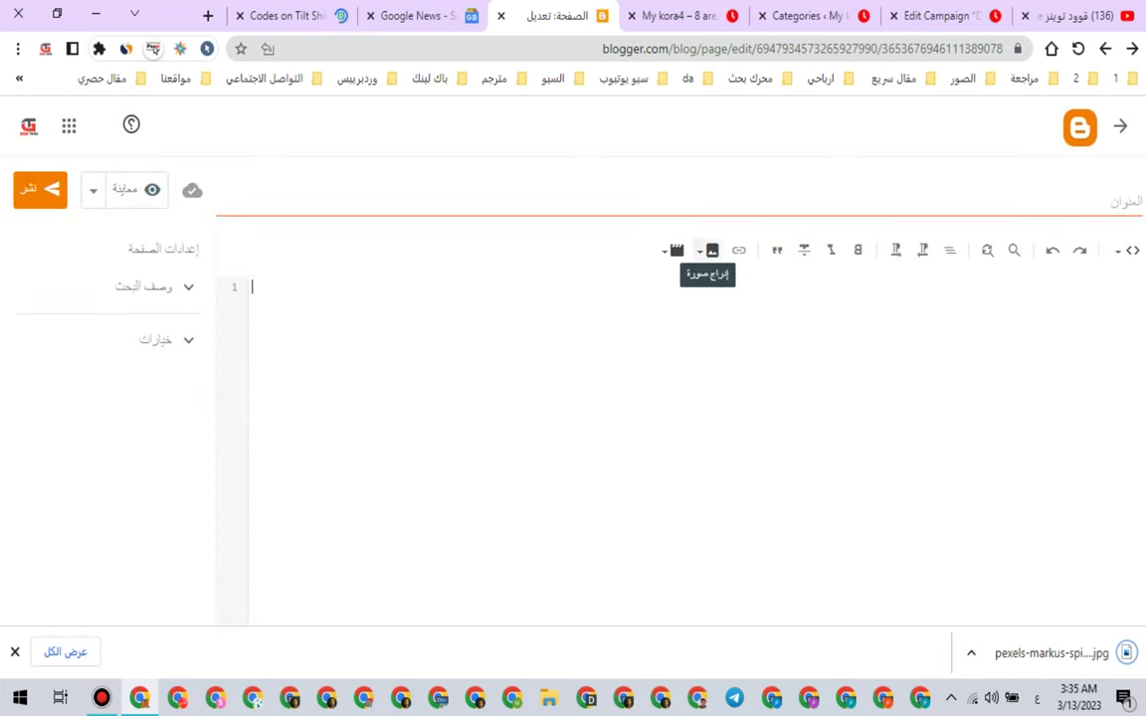
left_click(712, 250)
left_click(617, 294)
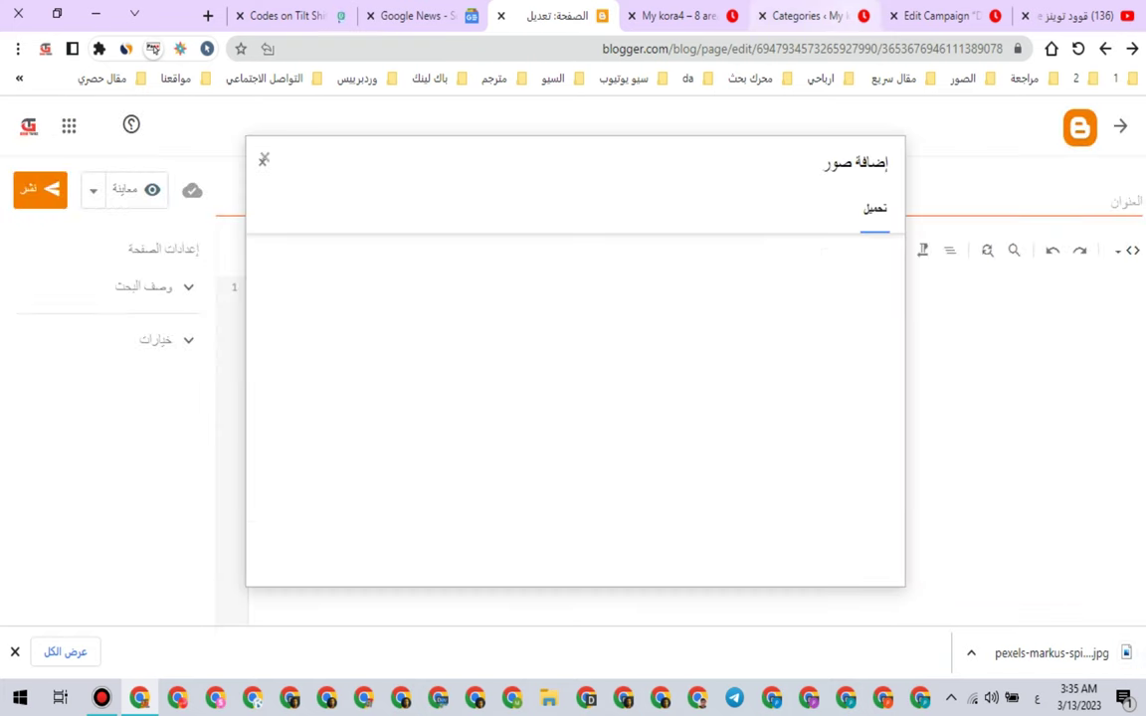
Step: Copy the category name "Embedded software & systems" from the site's categories list and open the file chooser for Blogger's image upload
left_click(816, 17)
right_click(660, 314)
left_click(629, 462)
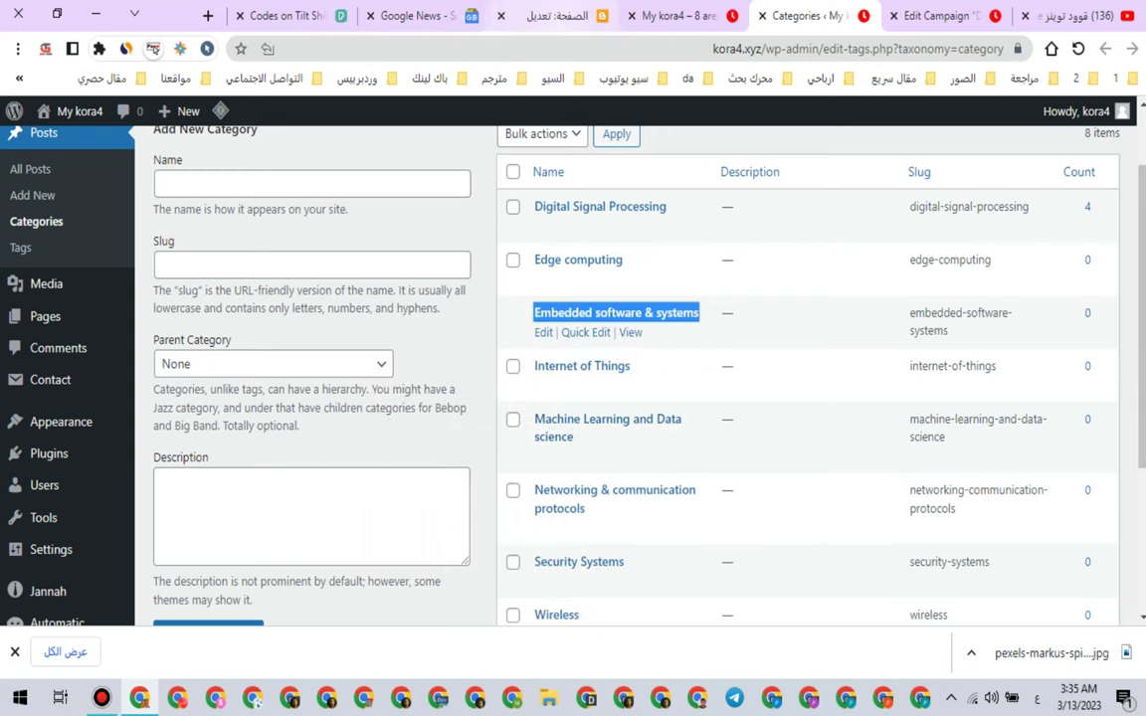
left_click(557, 15)
left_click(857, 261)
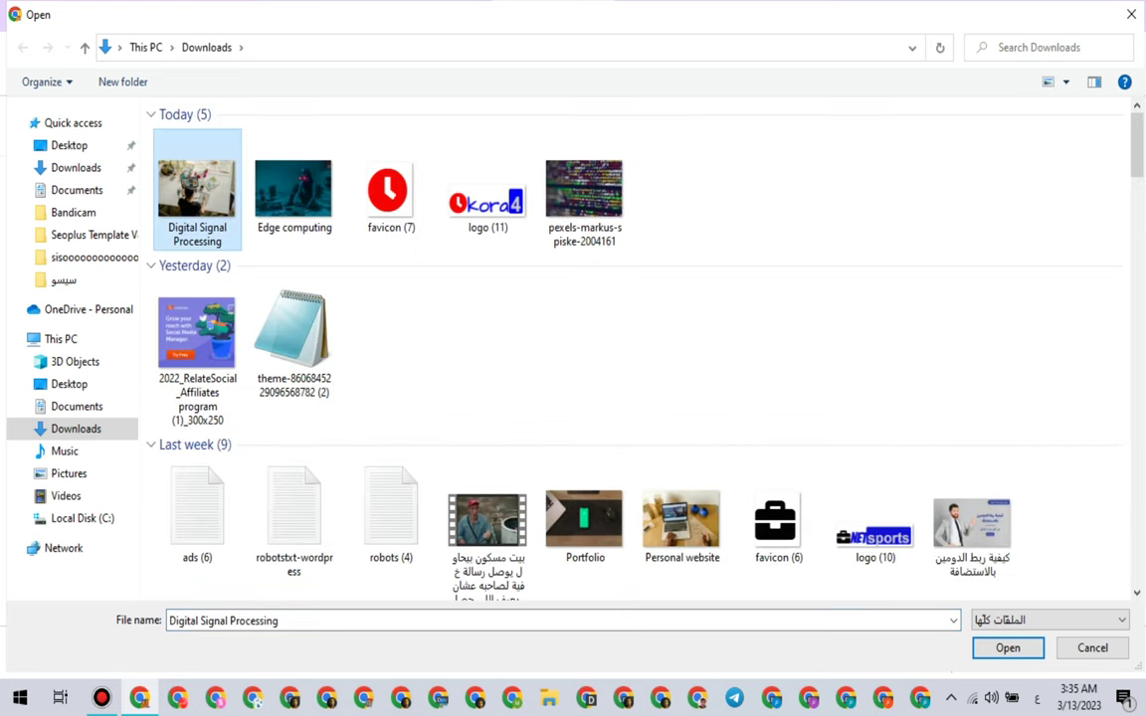
key("F2")
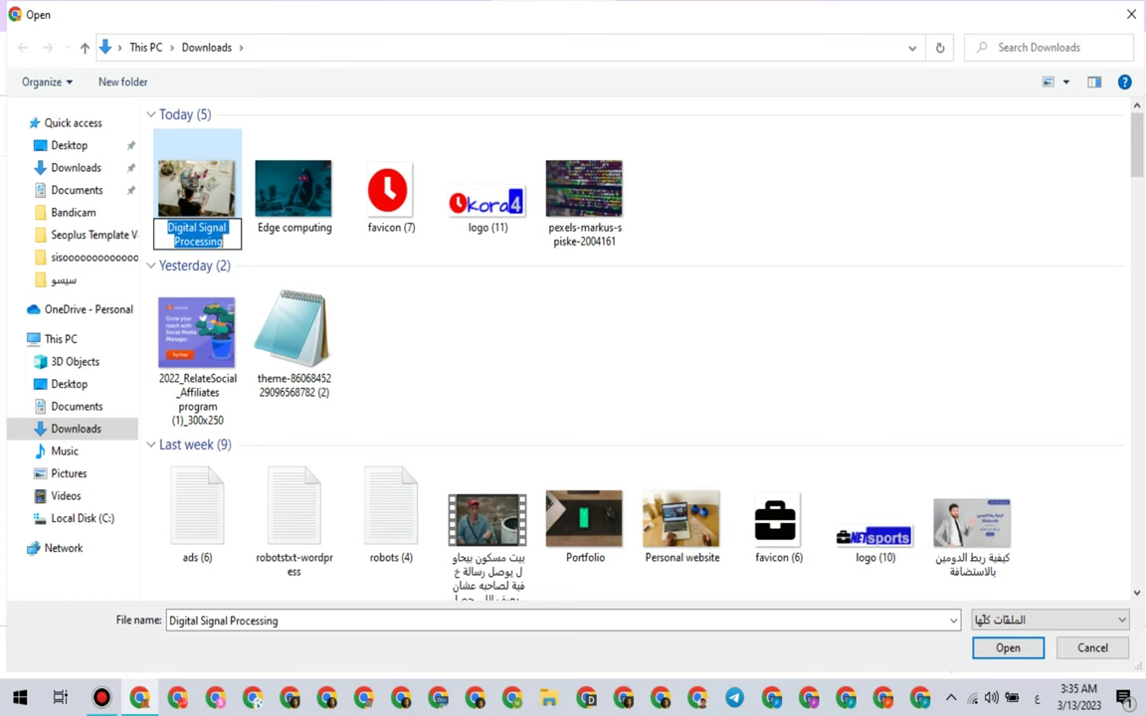
right_click(204, 237)
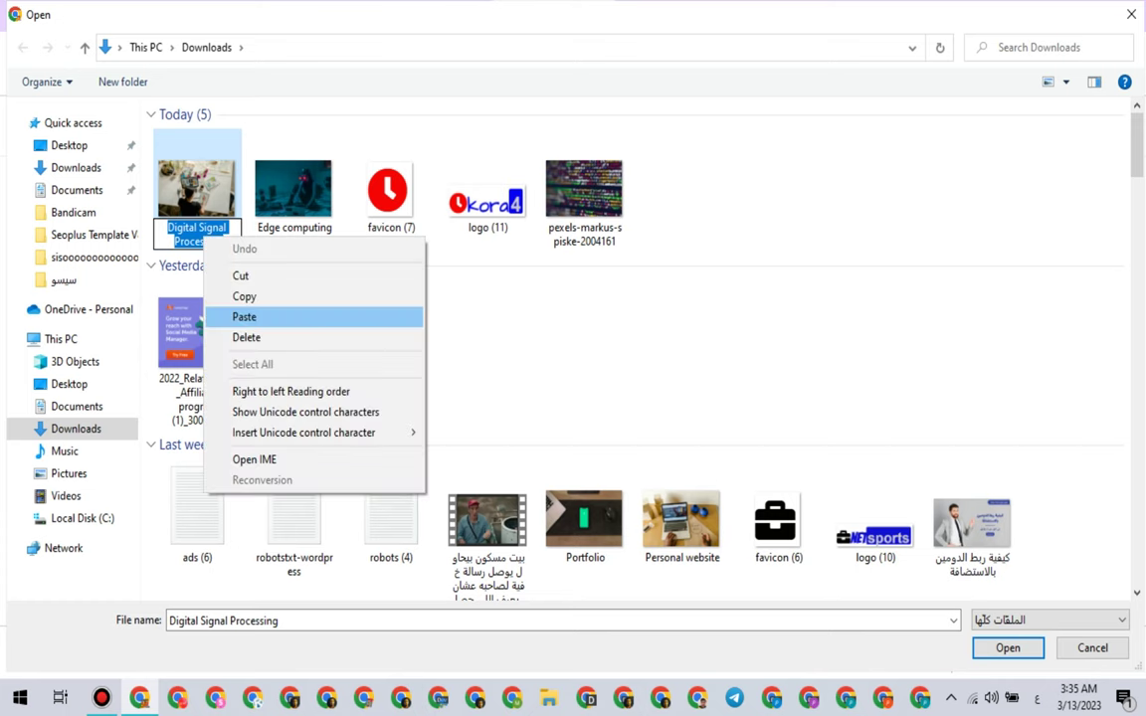
left_click(244, 316)
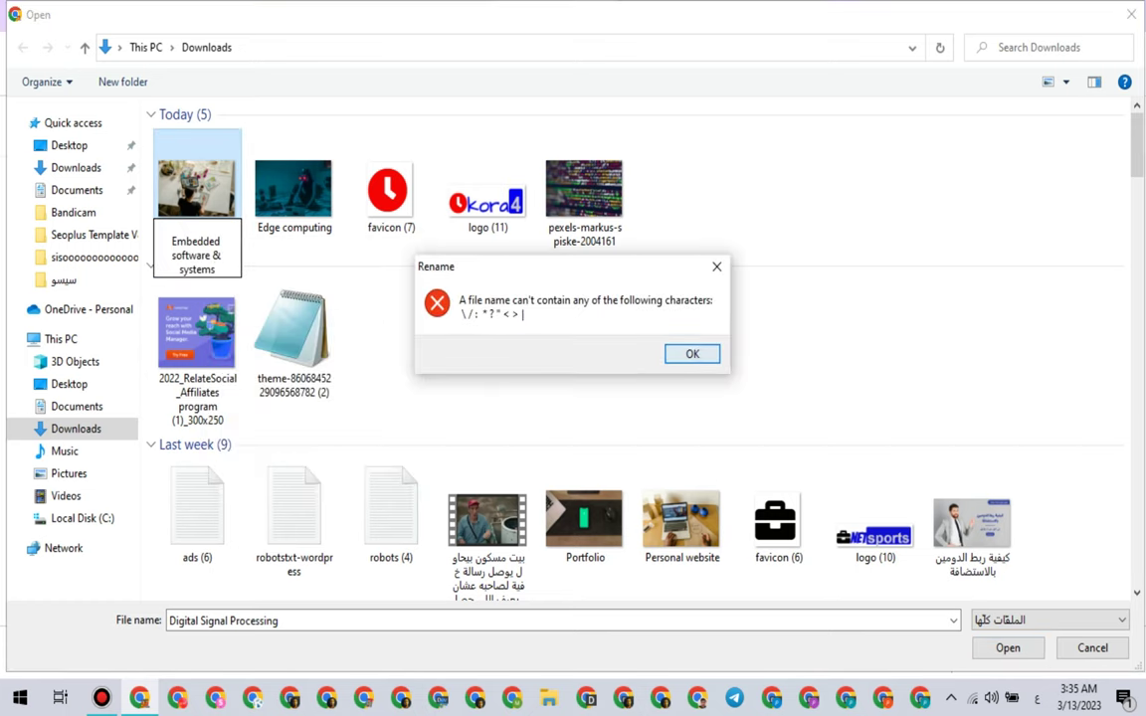
key("Return")
key("Escape")
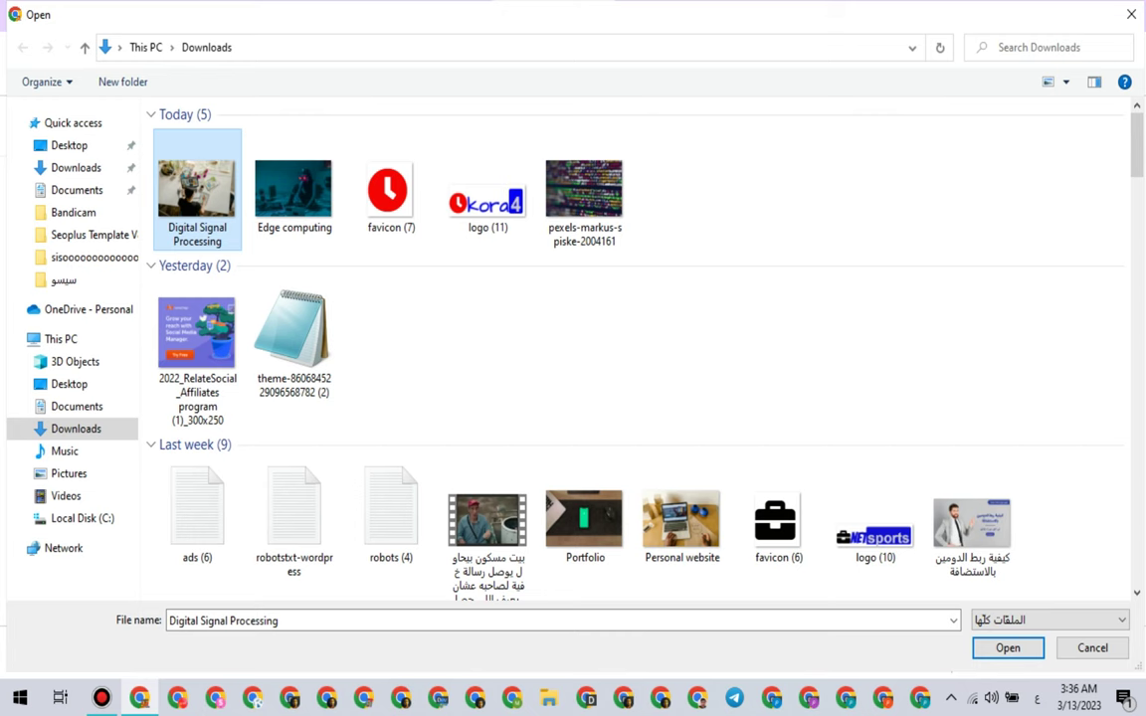
key("F2")
right_click(211, 237)
left_click(488, 343)
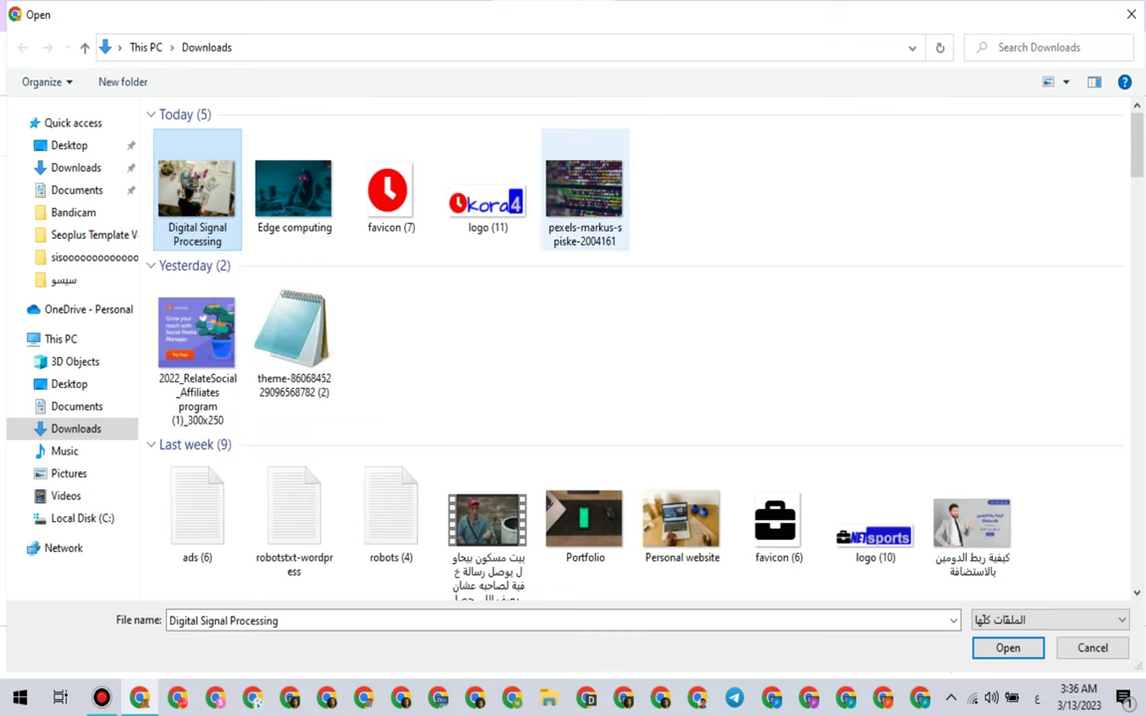
Step: Rename the newly downloaded code photo as "Embedded software & systems", without a leading space
left_click(585, 191)
key("F2")
right_click(580, 238)
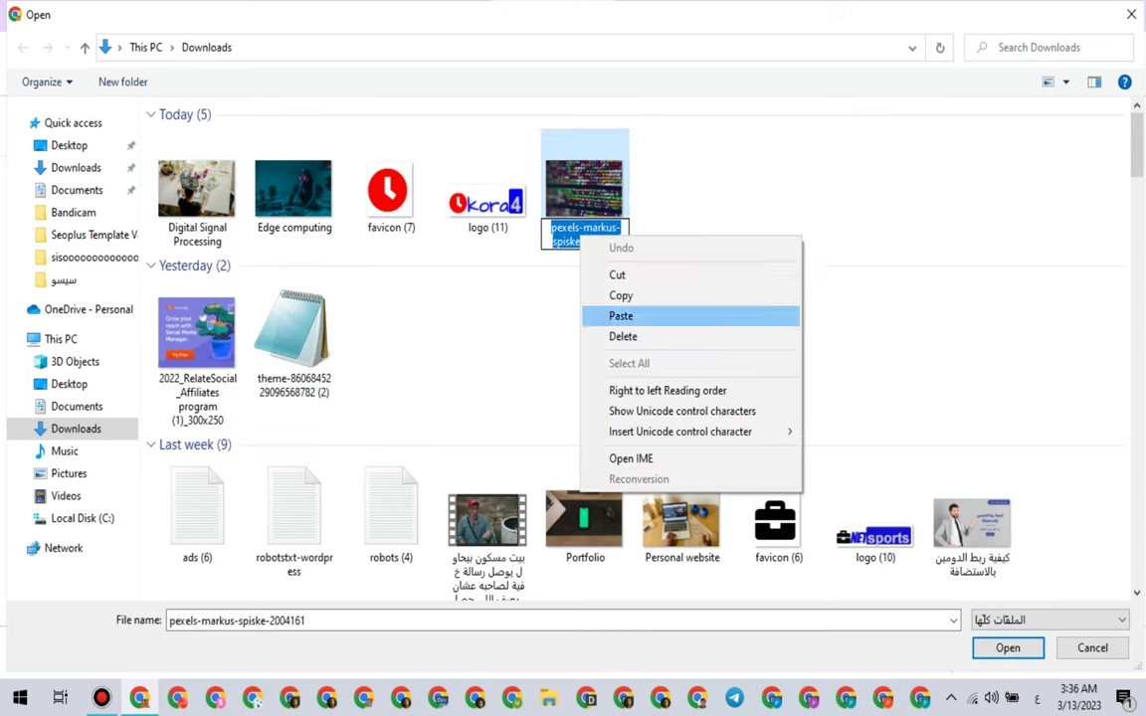
left_click(623, 317)
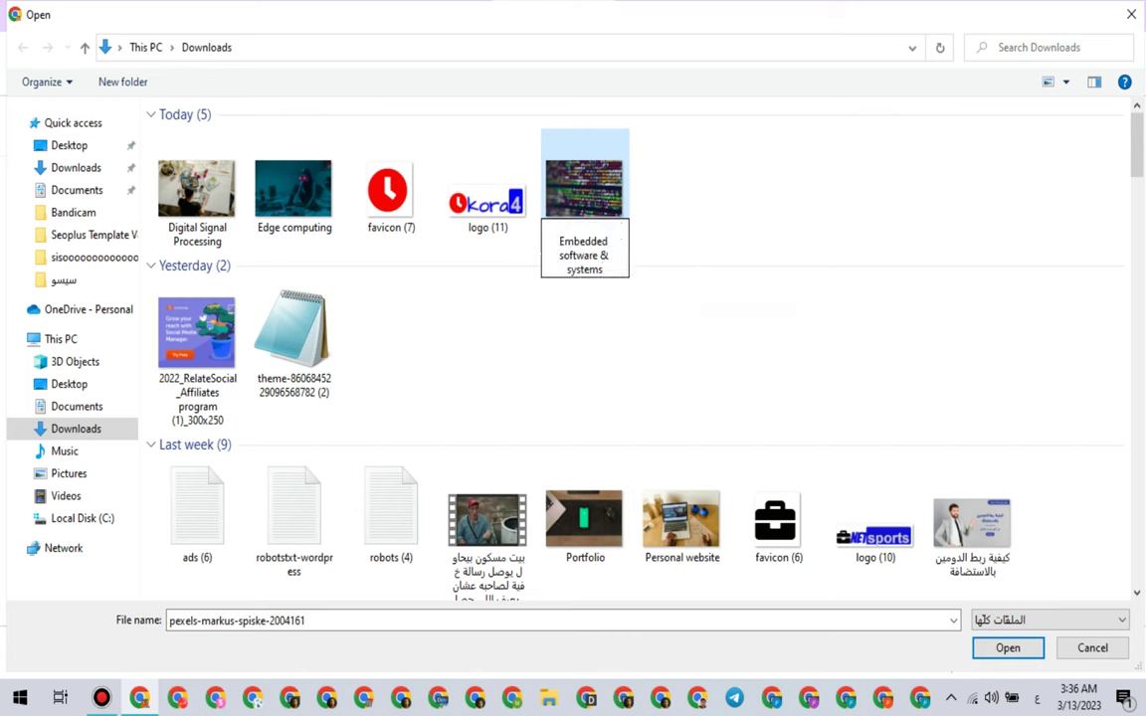
key("BackSpace")
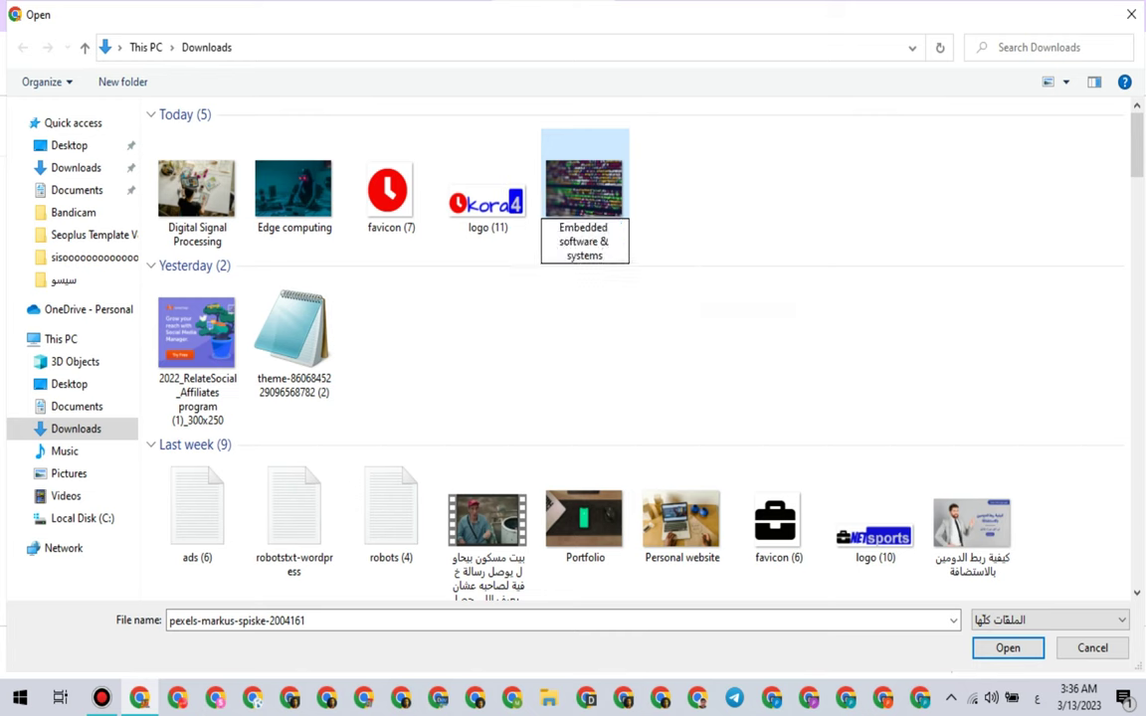
key("Return")
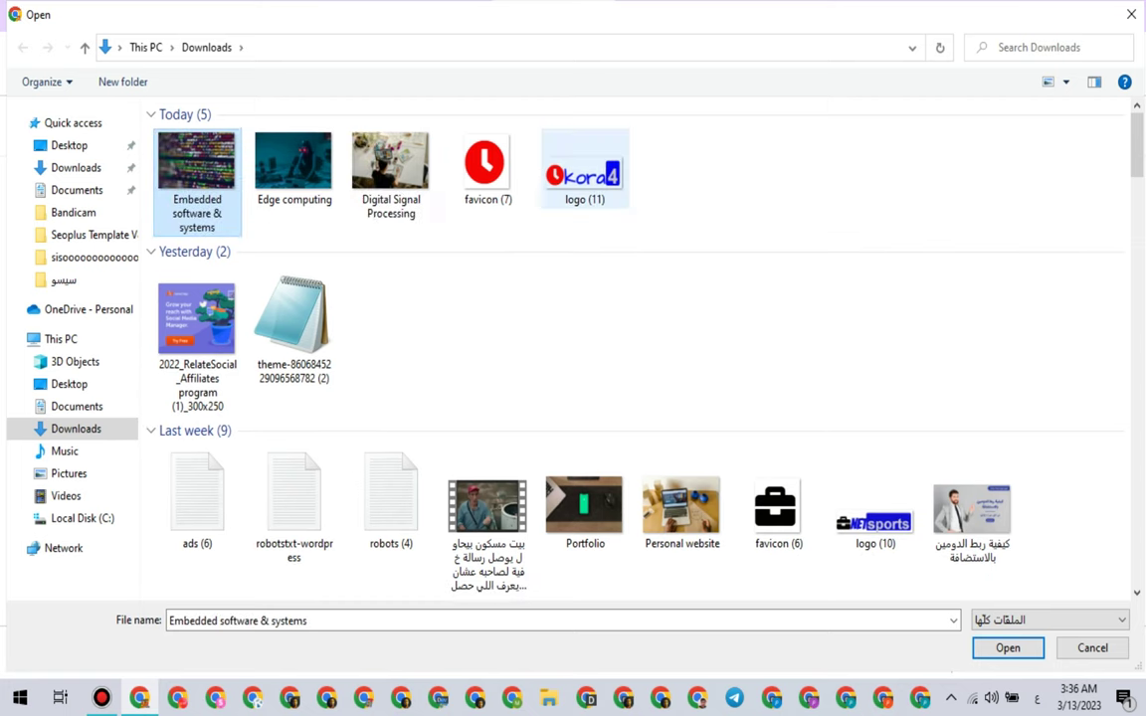
Step: Upload the "Embedded software & systems" image and insert it into the Blogger page
key("Return")
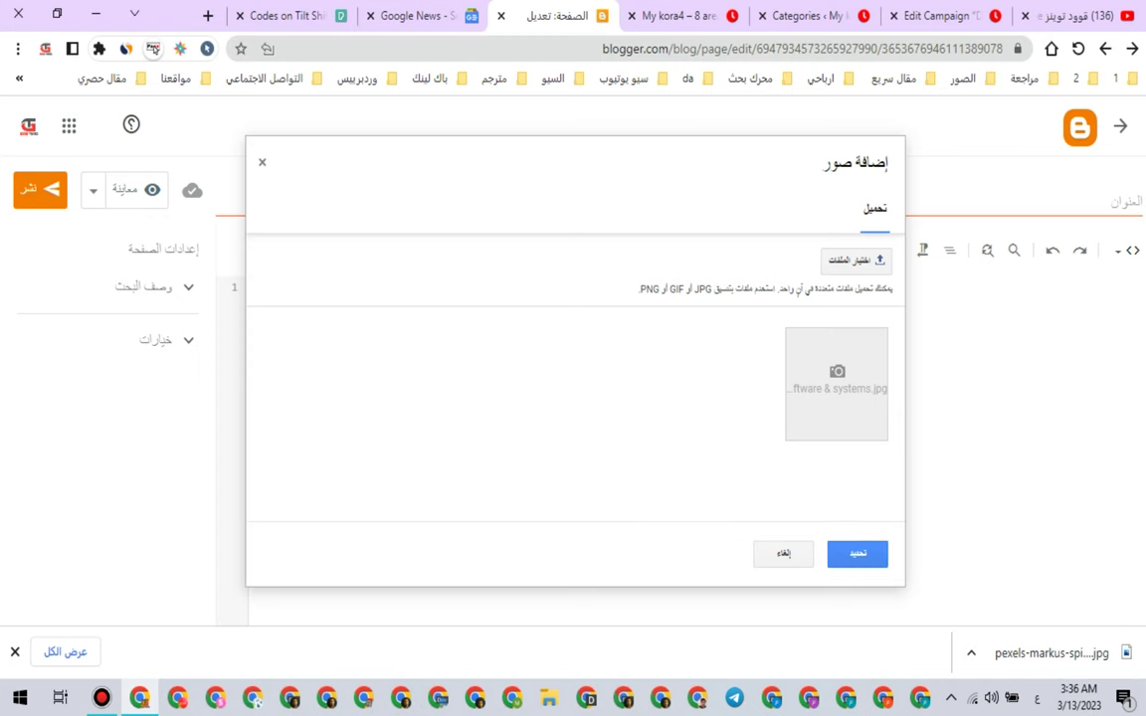
key("Return")
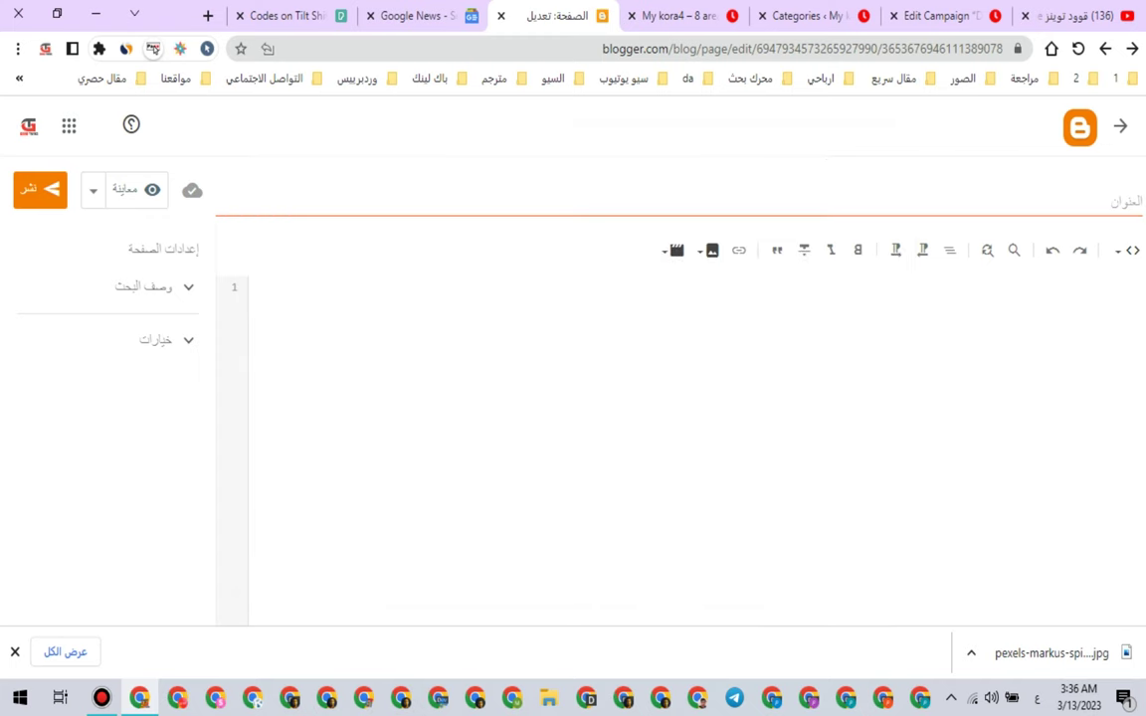
key("Return")
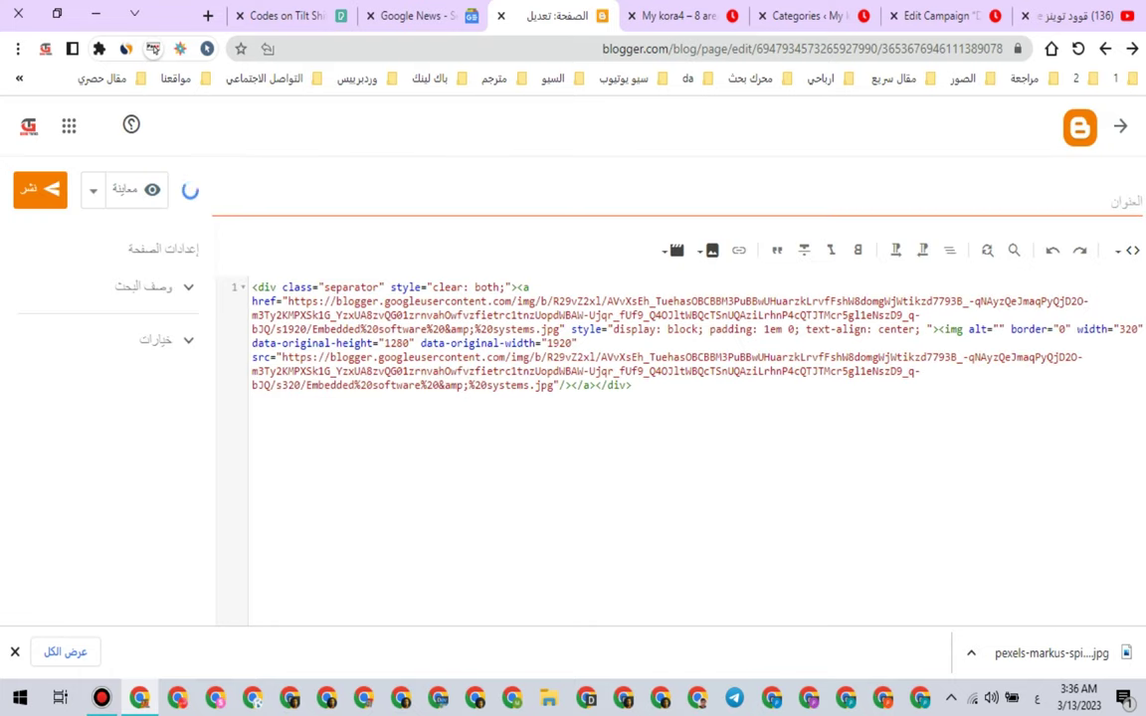
Step: Copy the s1920 image URL from the link's href attribute in the Blogger page's HTML
left_click_drag(289, 301, 559, 330)
right_click(488, 293)
left_click(428, 354)
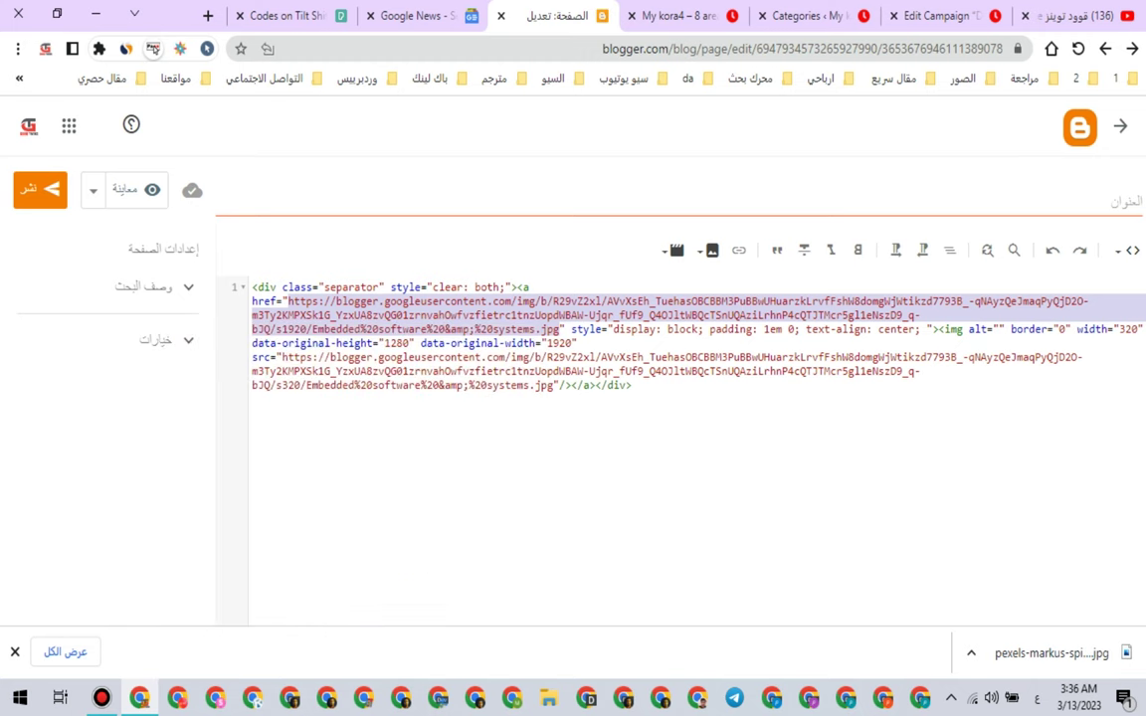
Step: Replace the image URL in the Embedded software campaign's post text template with the copied s1920 URL and publish the campaign
left_click(940, 16)
left_click(294, 329)
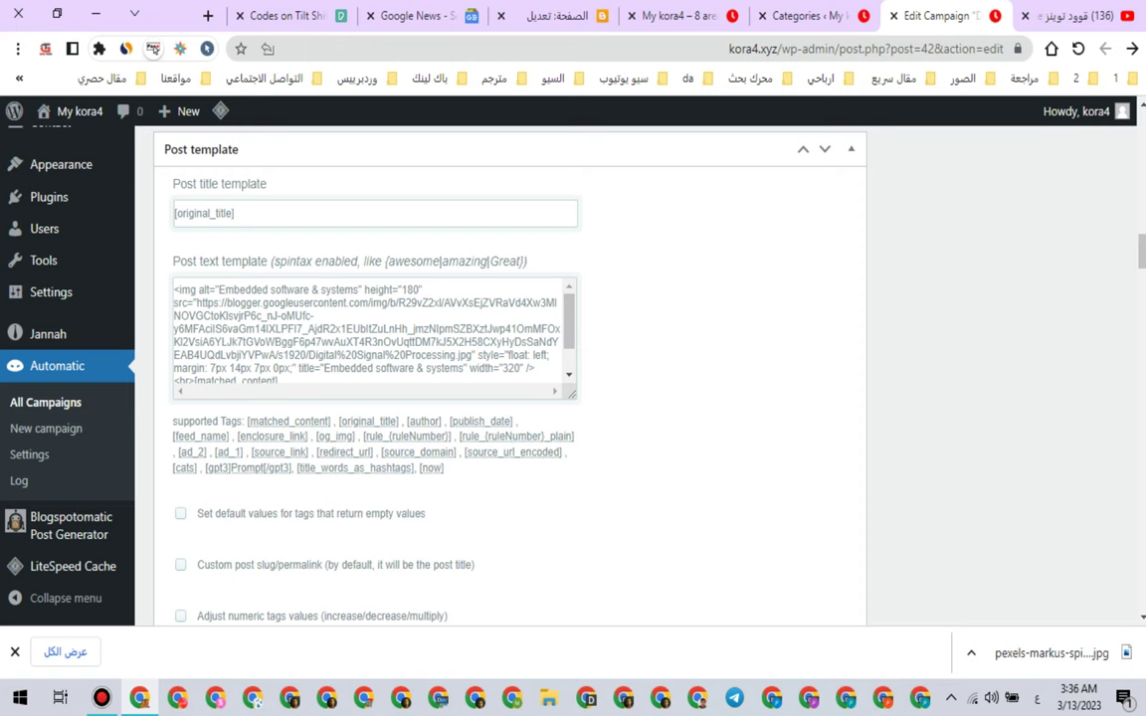
left_click_drag(196, 302, 468, 355)
right_click(408, 299)
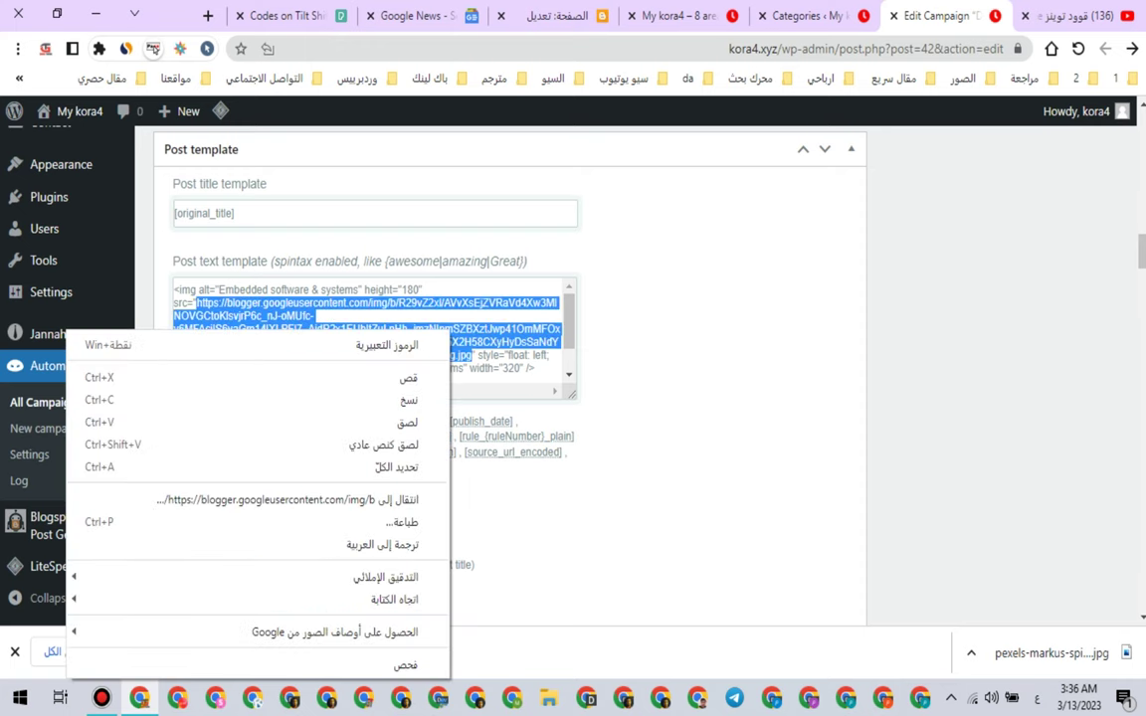
left_click(328, 379)
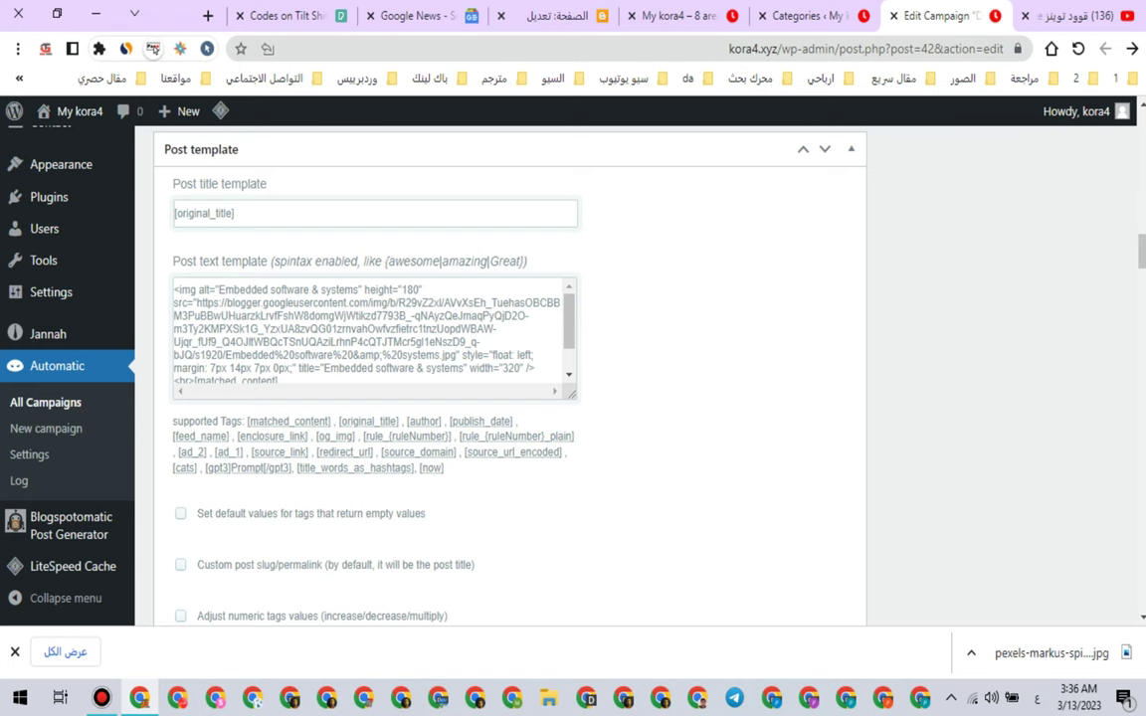
scroll(498, 378, "up", 5)
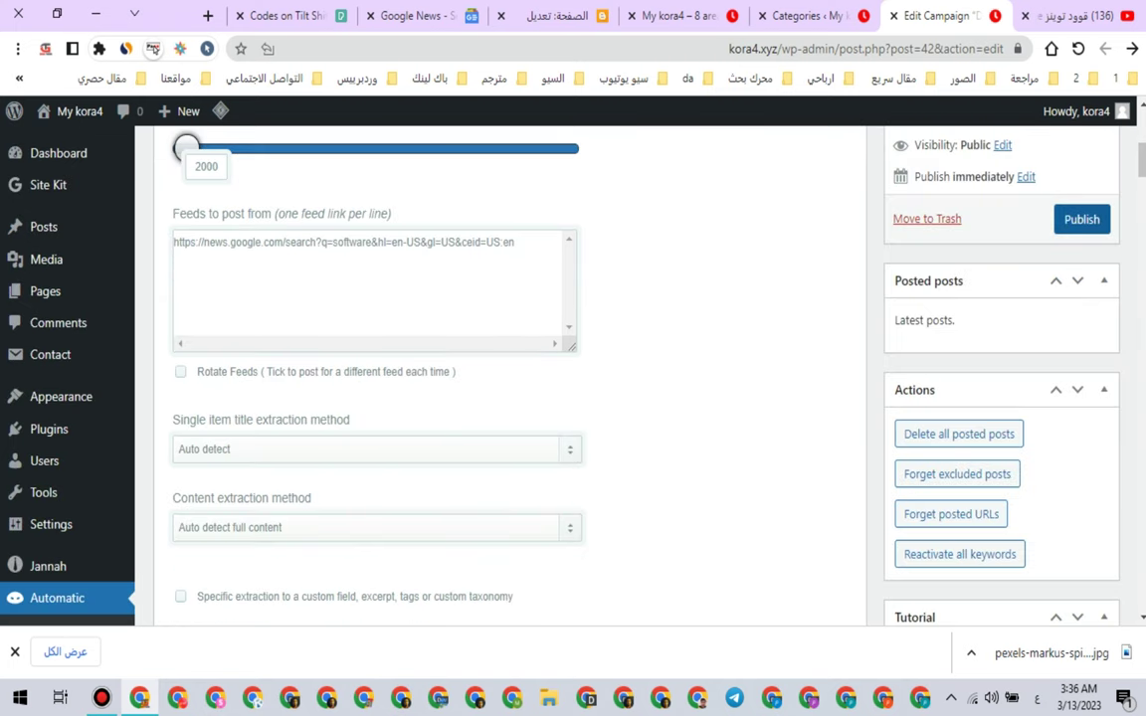
left_click(1082, 219)
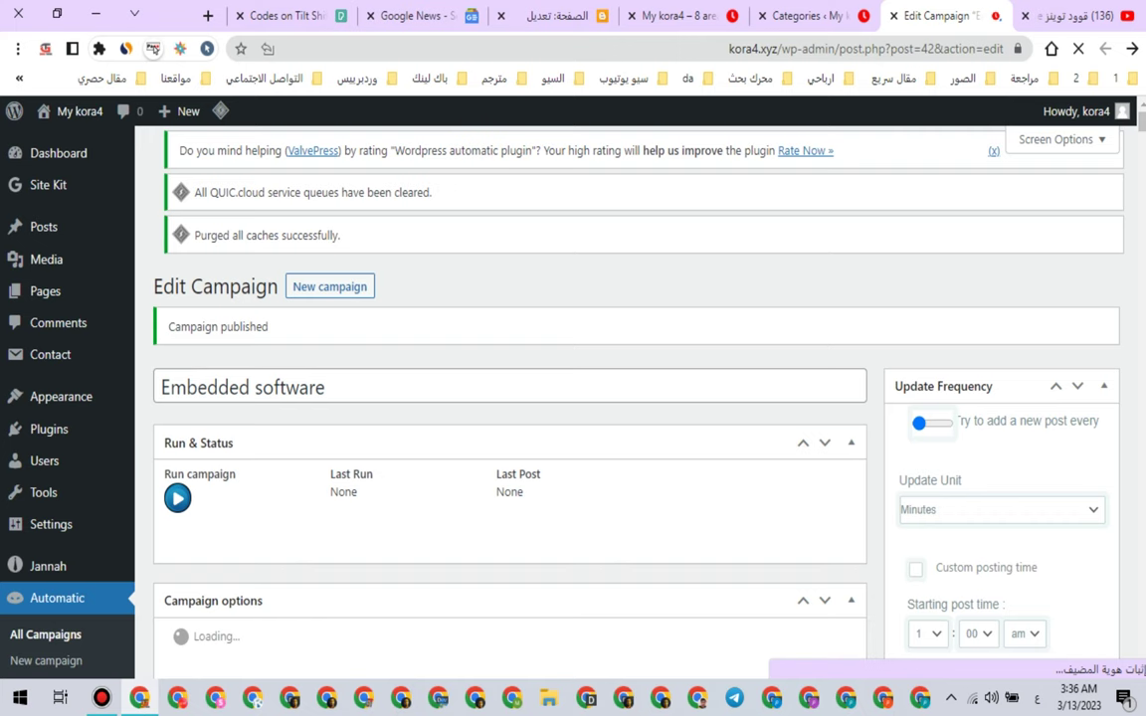
Step: Examine the Edge computing posts on the site's homepage and open the Internet of Things category page
left_click(679, 16)
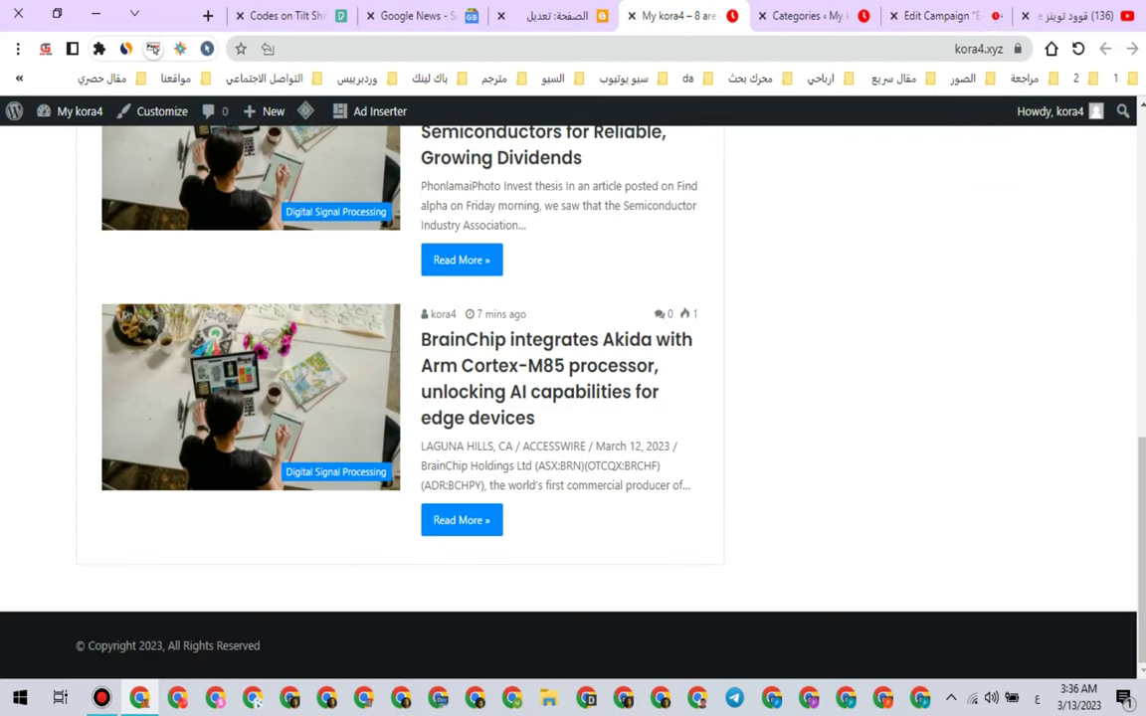
scroll(561, 398, "up", 10)
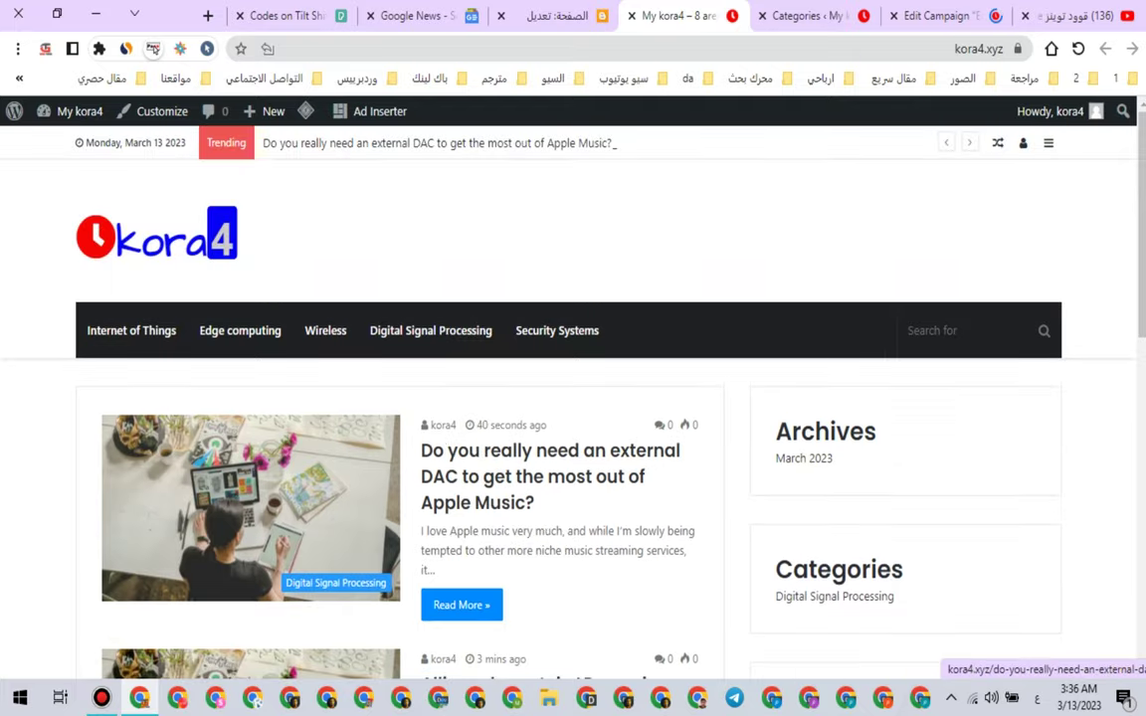
left_click(240, 330)
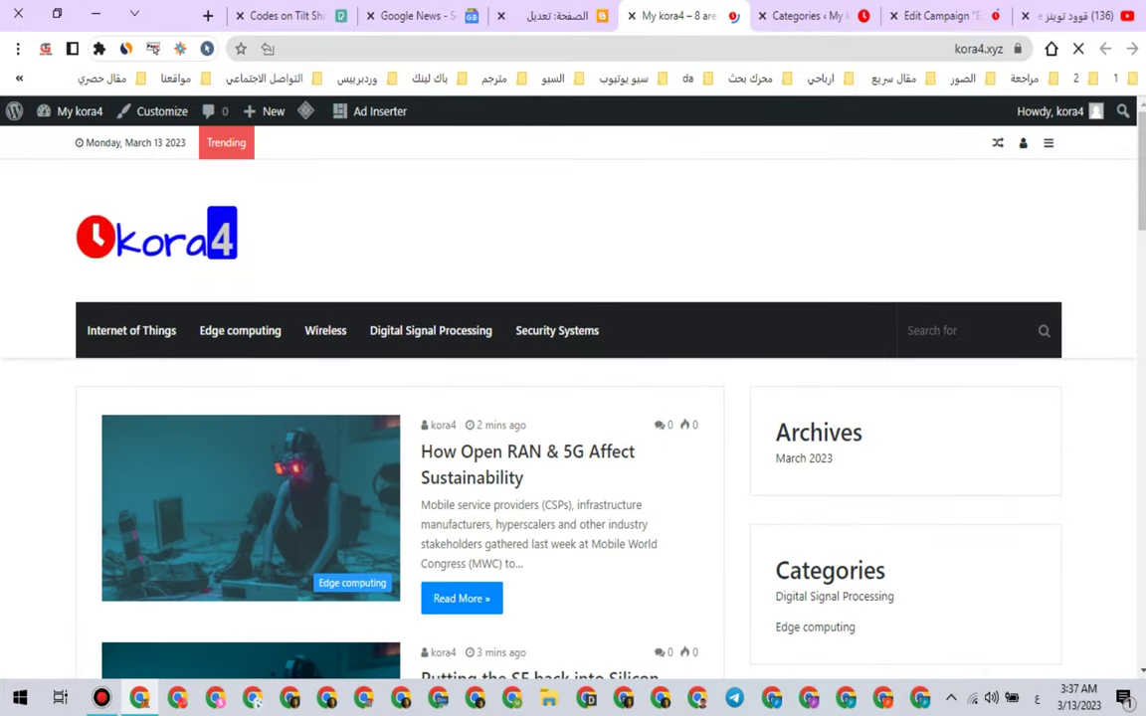
scroll(561, 398, "down", 4)
scroll(561, 398, "down", 8)
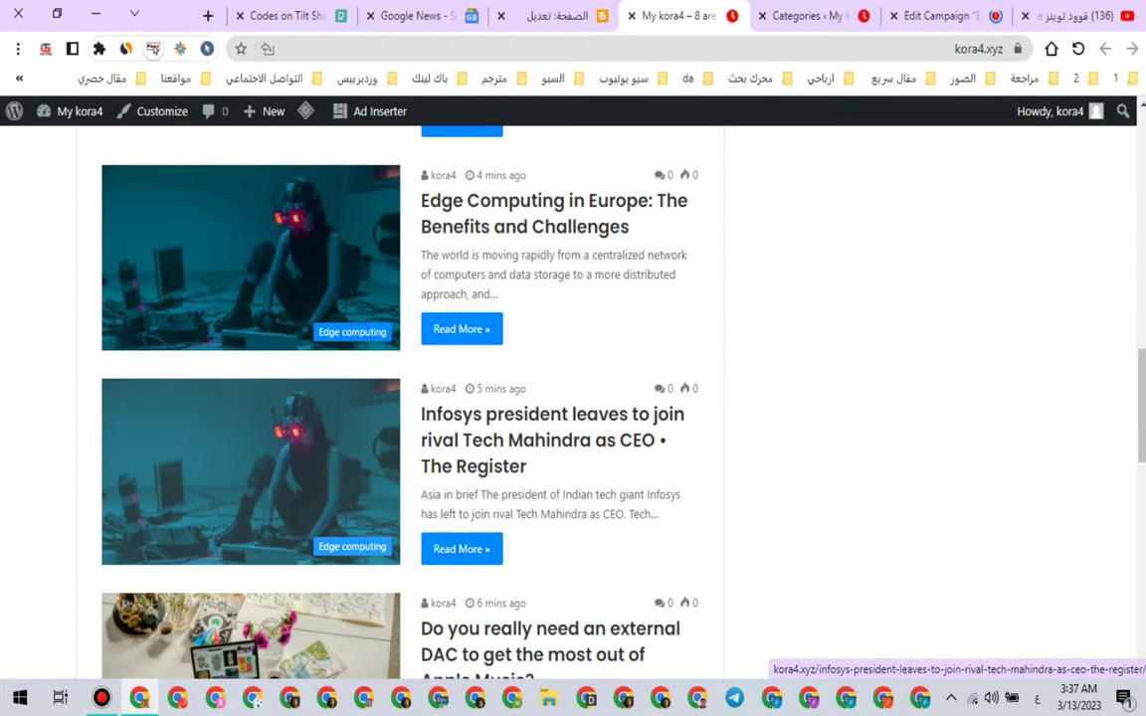
scroll(557, 398, "up", 4)
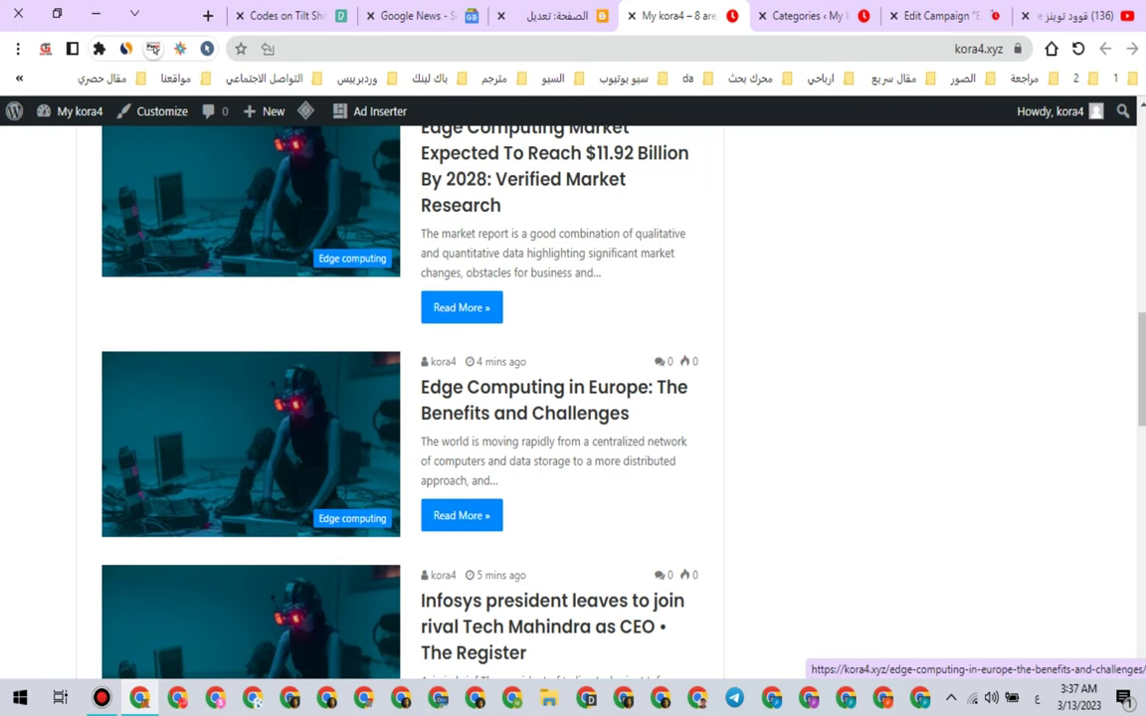
scroll(561, 398, "up", 10)
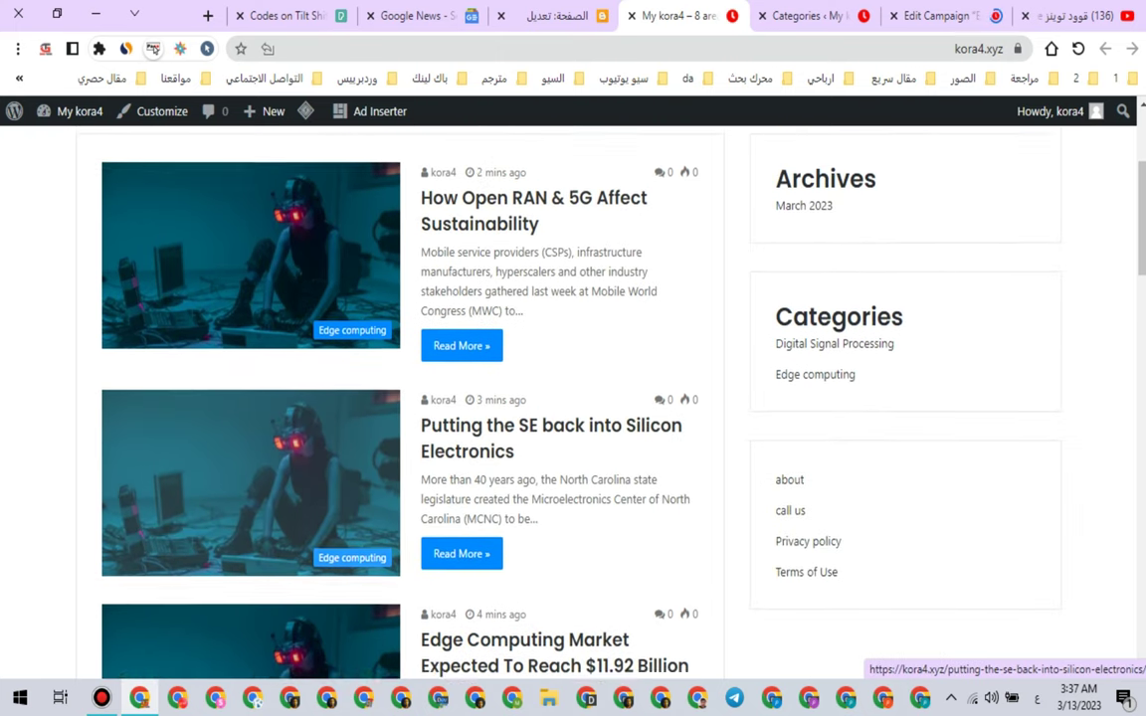
left_click(131, 330)
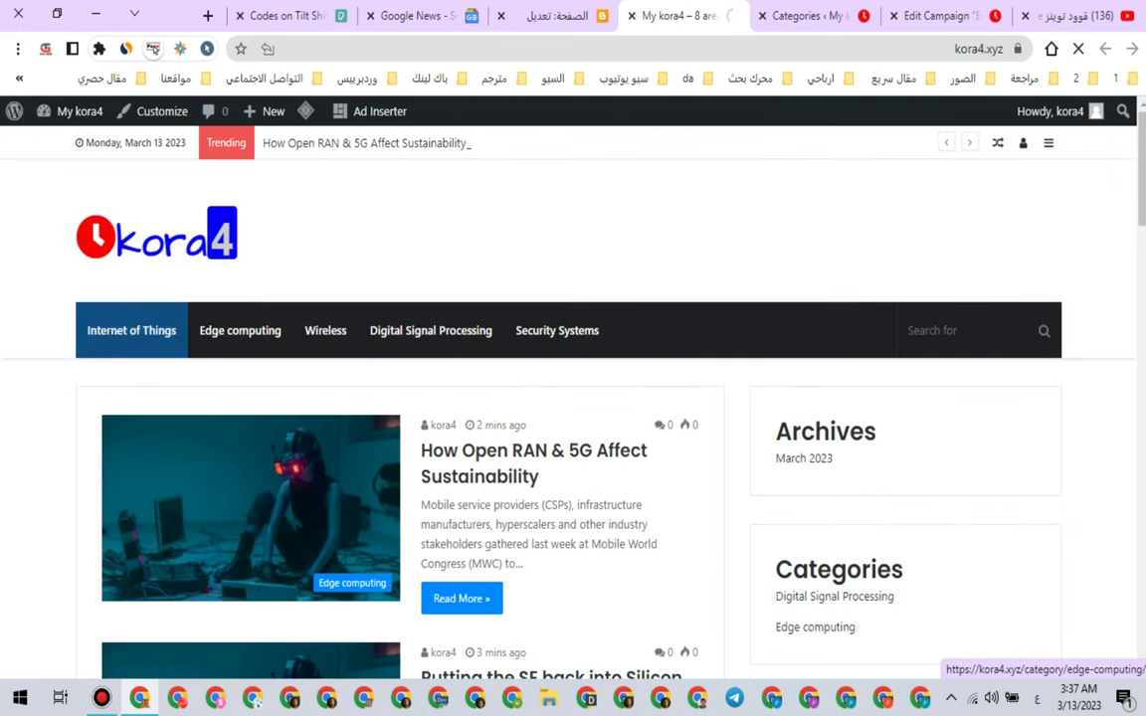
Step: Run the Embedded software campaign and review its processing report
left_click(808, 16)
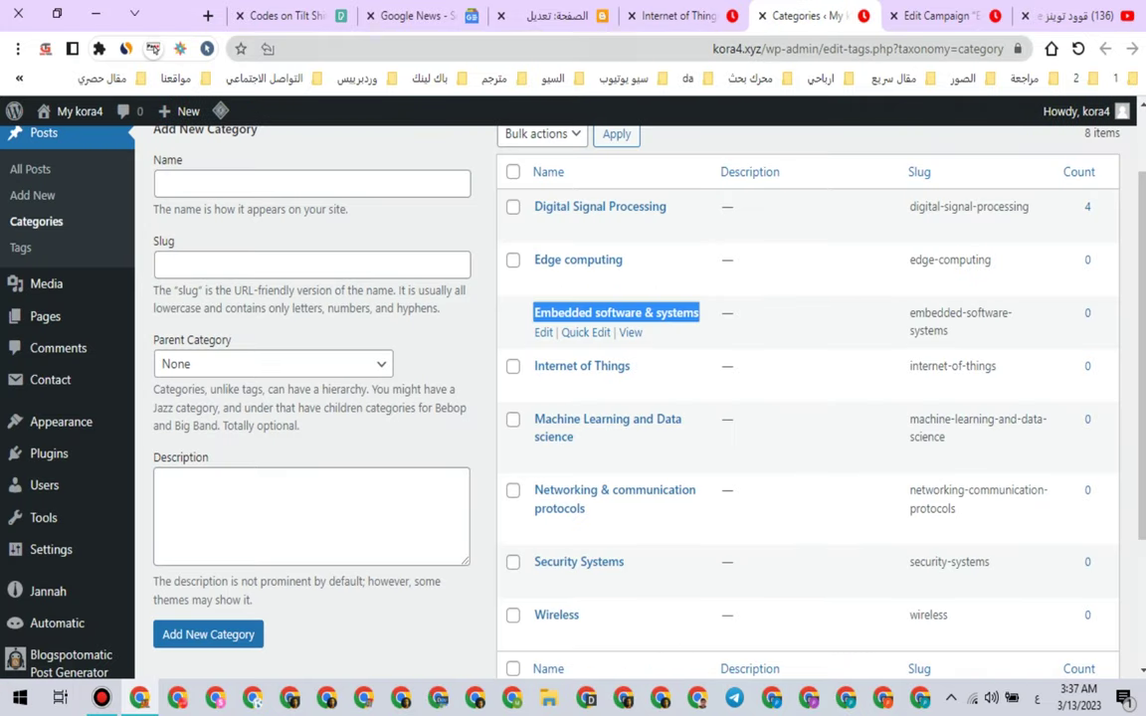
left_click(940, 16)
left_click(177, 525)
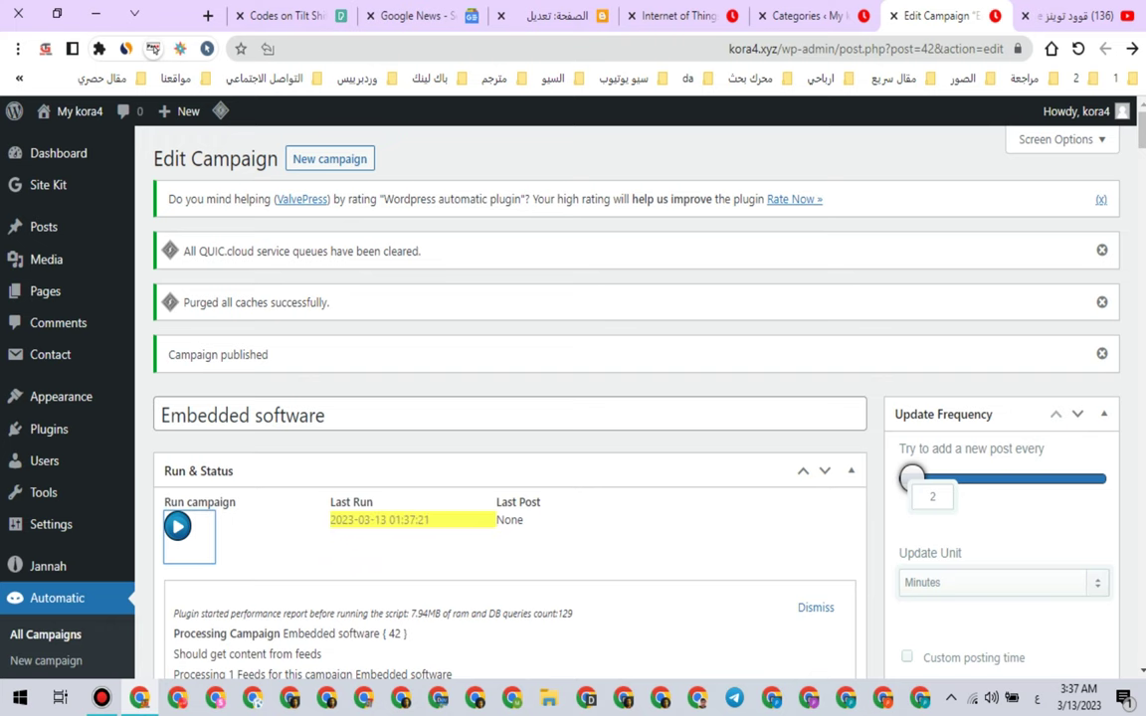
scroll(50, 563, "down", 1)
scroll(60, 460, "down", 3)
Step: Open the first "Digital Signal Processing-Copy-Copy" draft from the campaigns list for editing
left_click(60, 460)
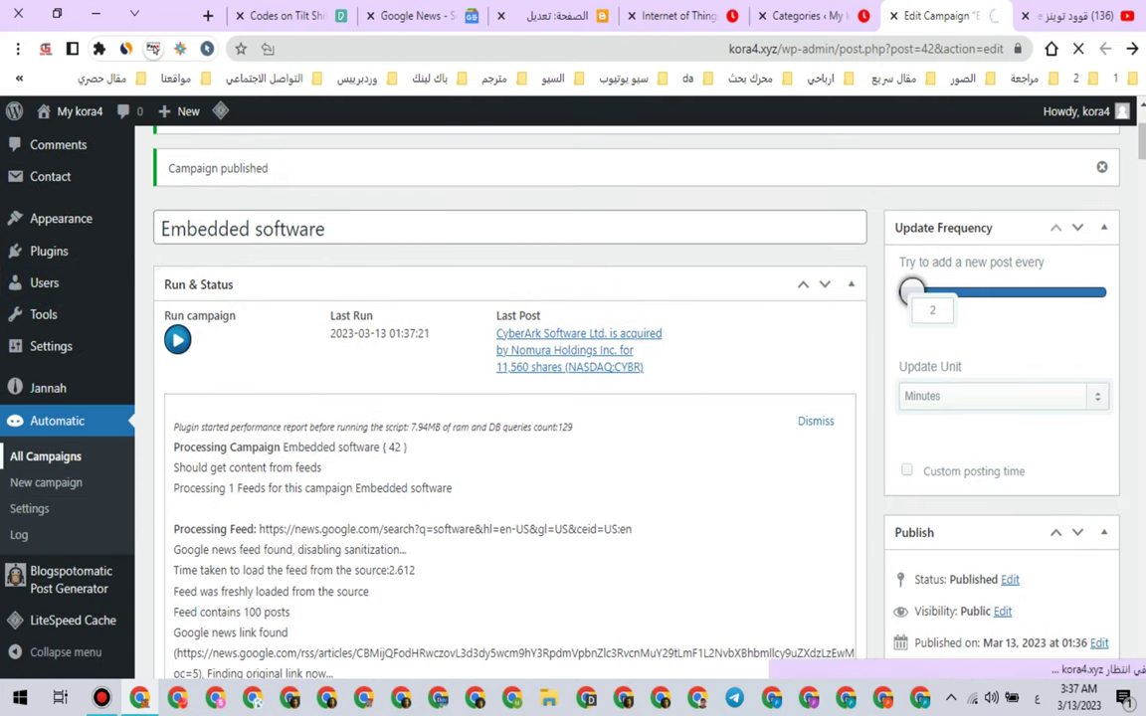
scroll(239, 497, "down", 1)
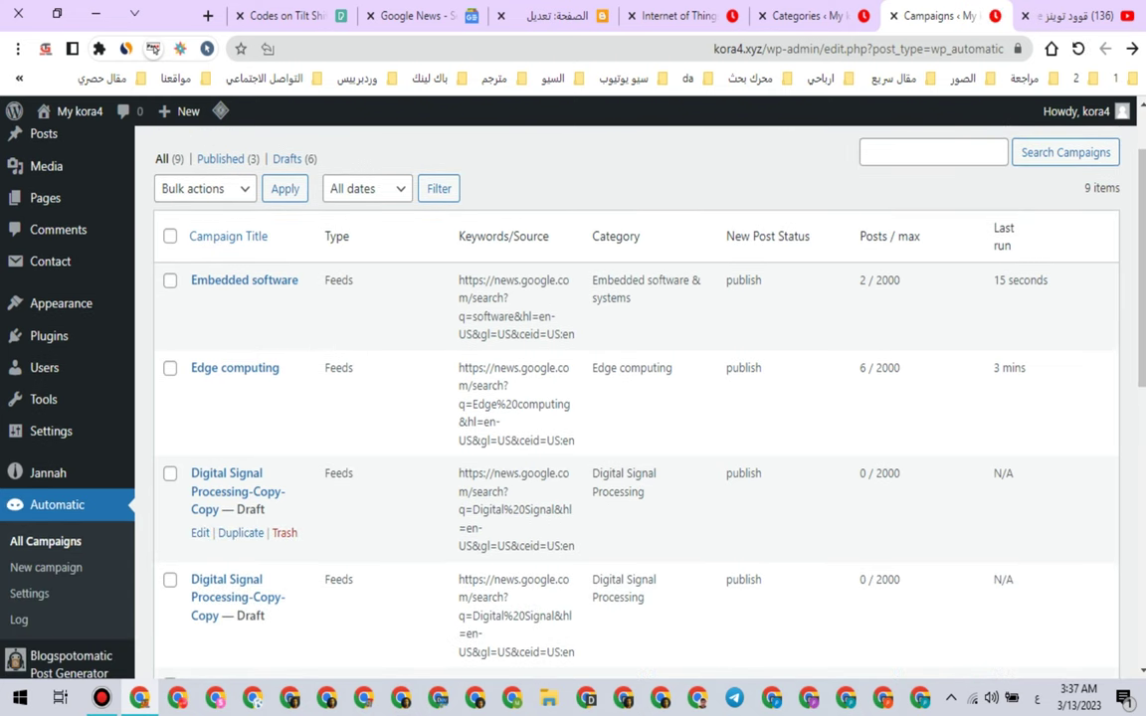
left_click(199, 532)
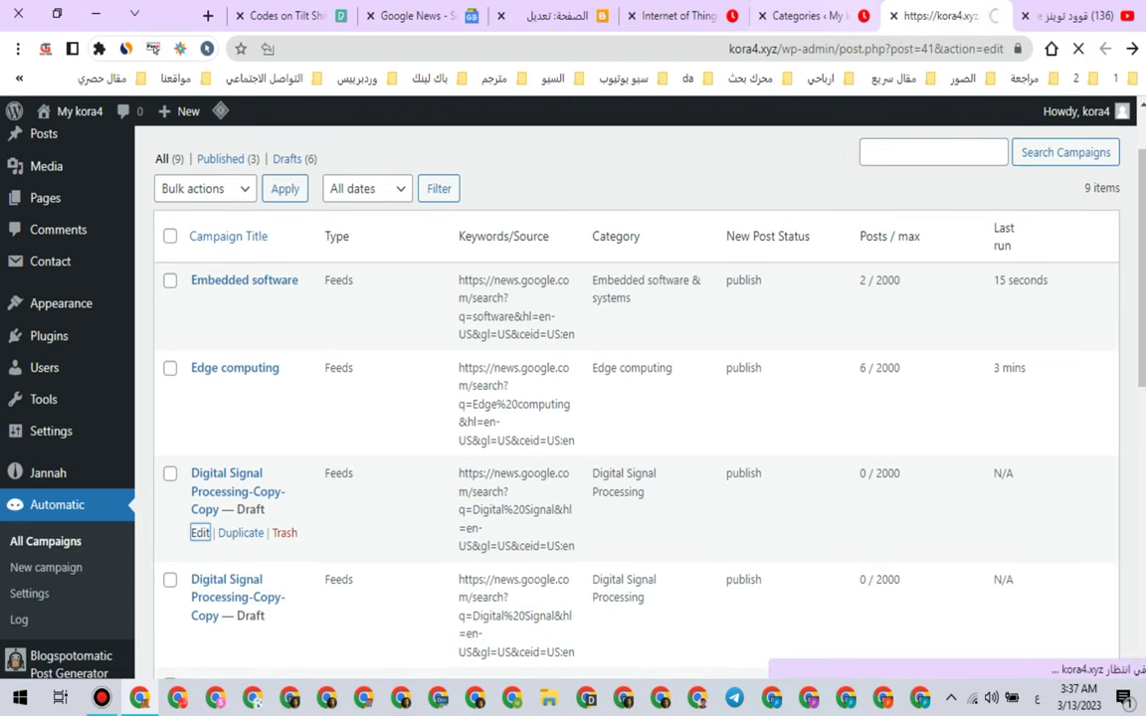
Step: Copy the category name "Internet of Things" from the site's categories list and use it as the draft campaign's title
key("ctrl+shift+Tab")
left_click_drag(633, 366, 534, 366)
right_click(538, 364)
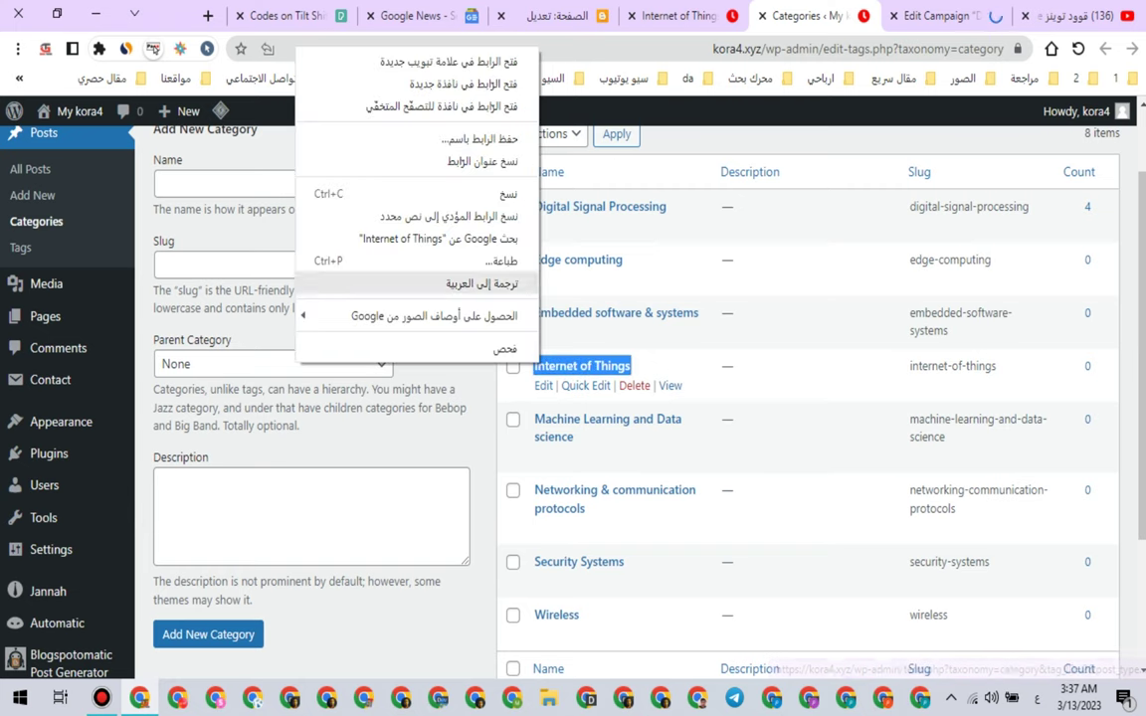
left_click(467, 193)
key("ctrl+Tab")
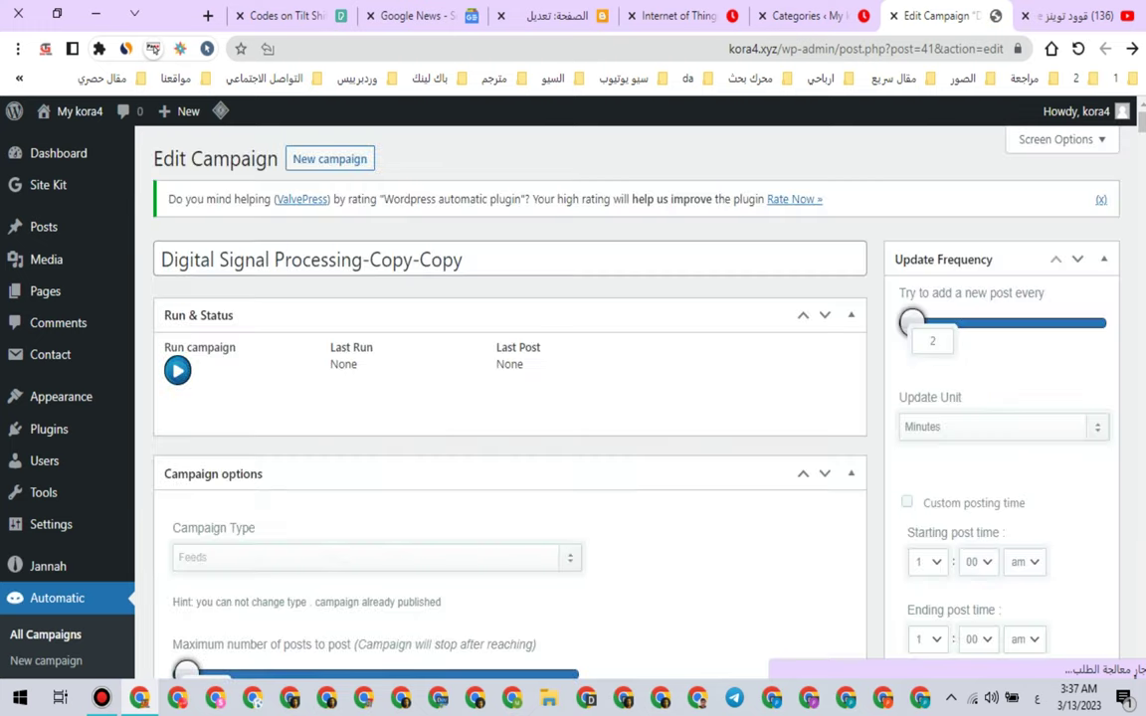
triple_click(321, 259)
right_click(364, 259)
left_click(320, 352)
Step: Copy only the word "Internet" from the campaign title
scroll(320, 352, "down", 1)
scroll(509, 398, "down", 3)
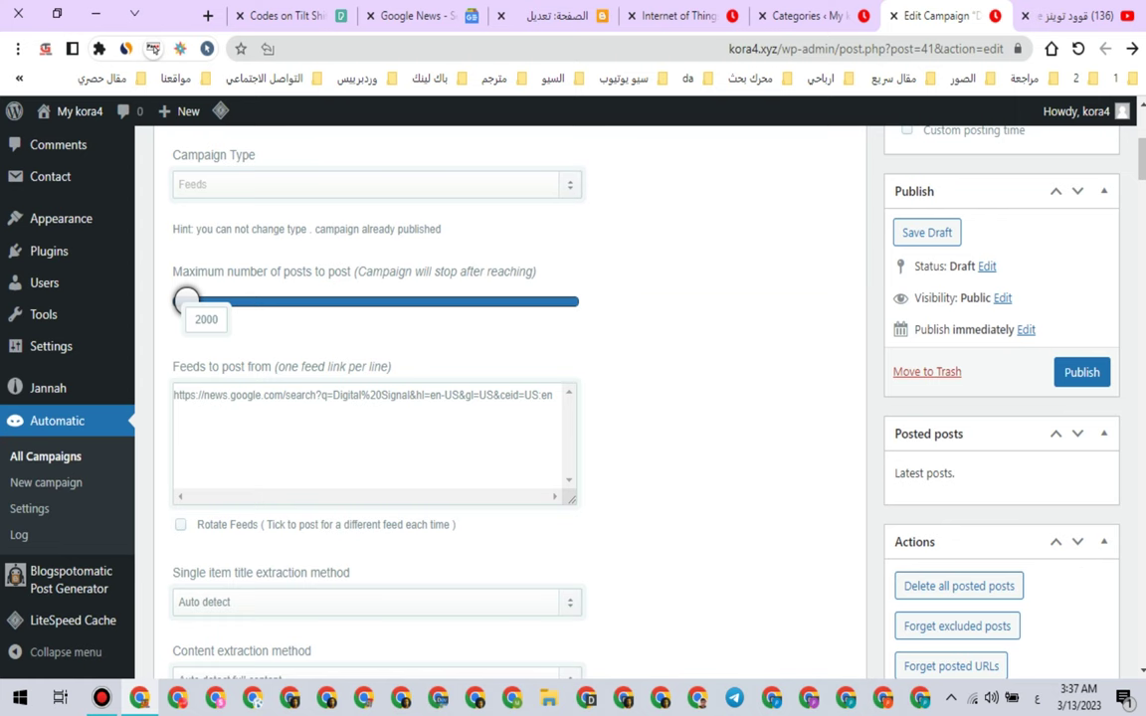
scroll(509, 398, "up", 4)
left_click(272, 259)
left_click_drag(161, 259, 231, 259)
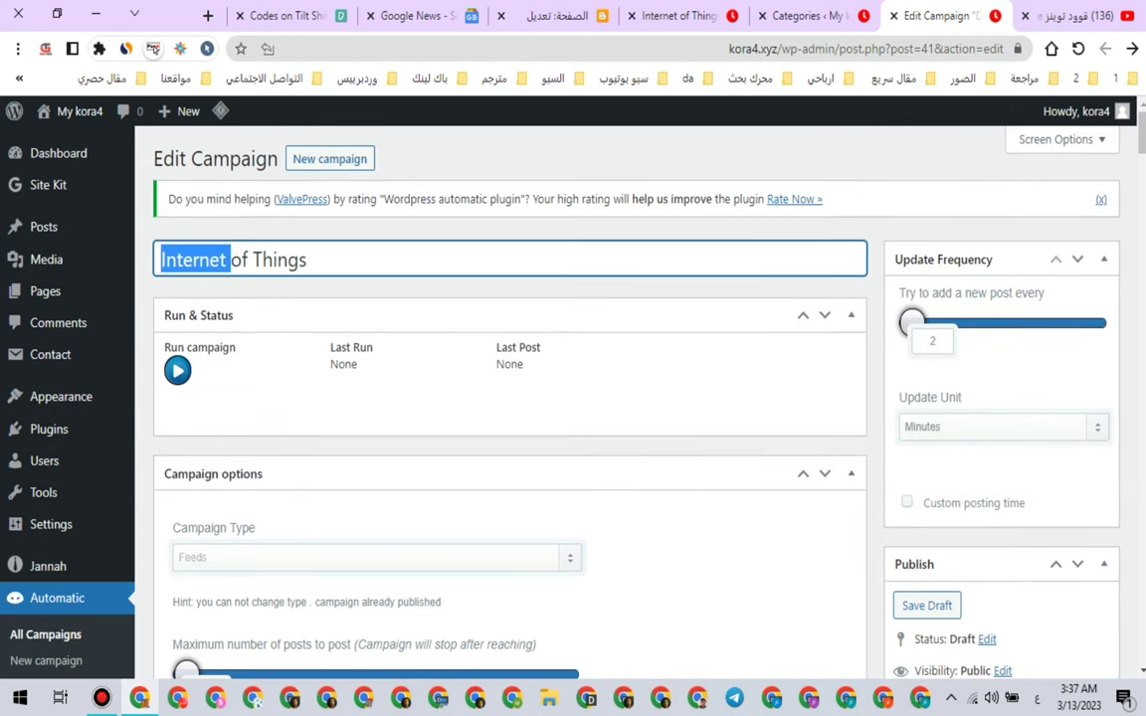
right_click(195, 260)
left_click(150, 329)
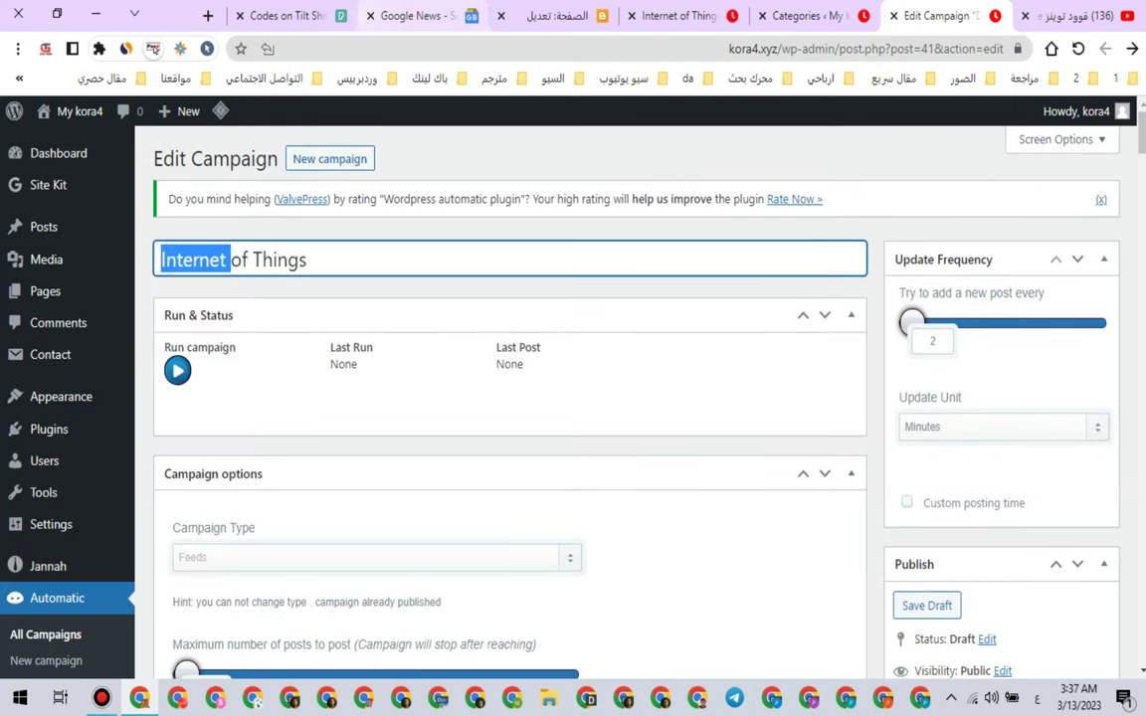
Step: Replace the query "software" in the Google News search URL with "Internet" and load the results
left_click(408, 16)
left_click(803, 48)
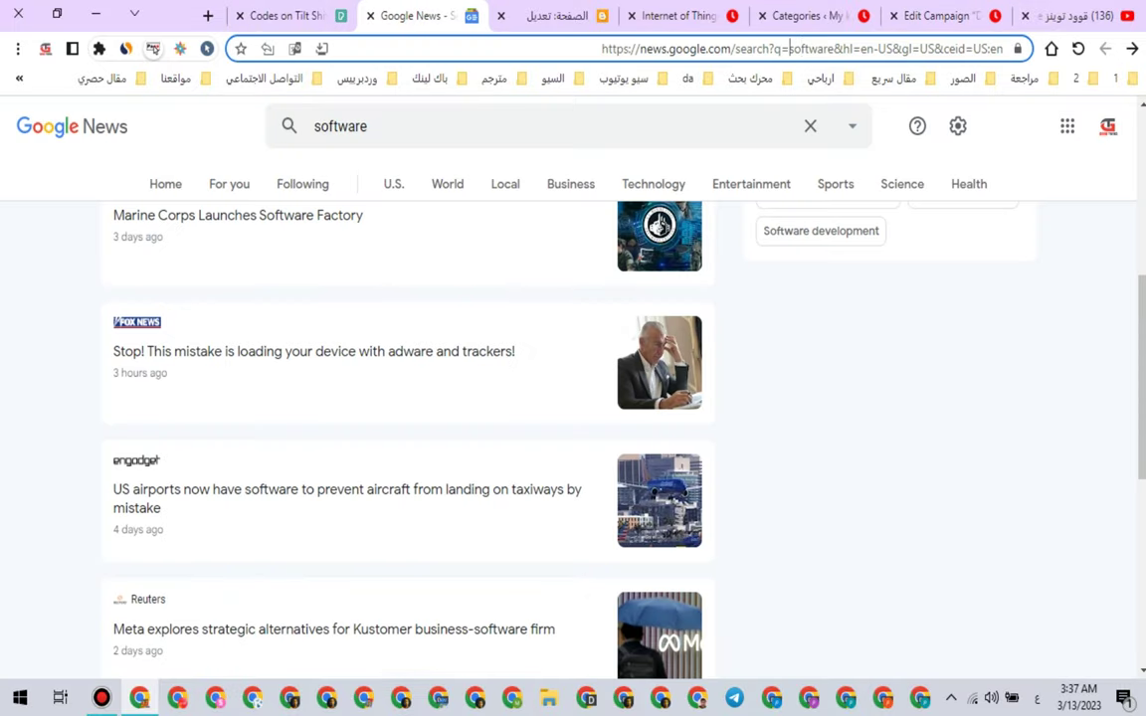
left_click_drag(789, 48, 834, 48)
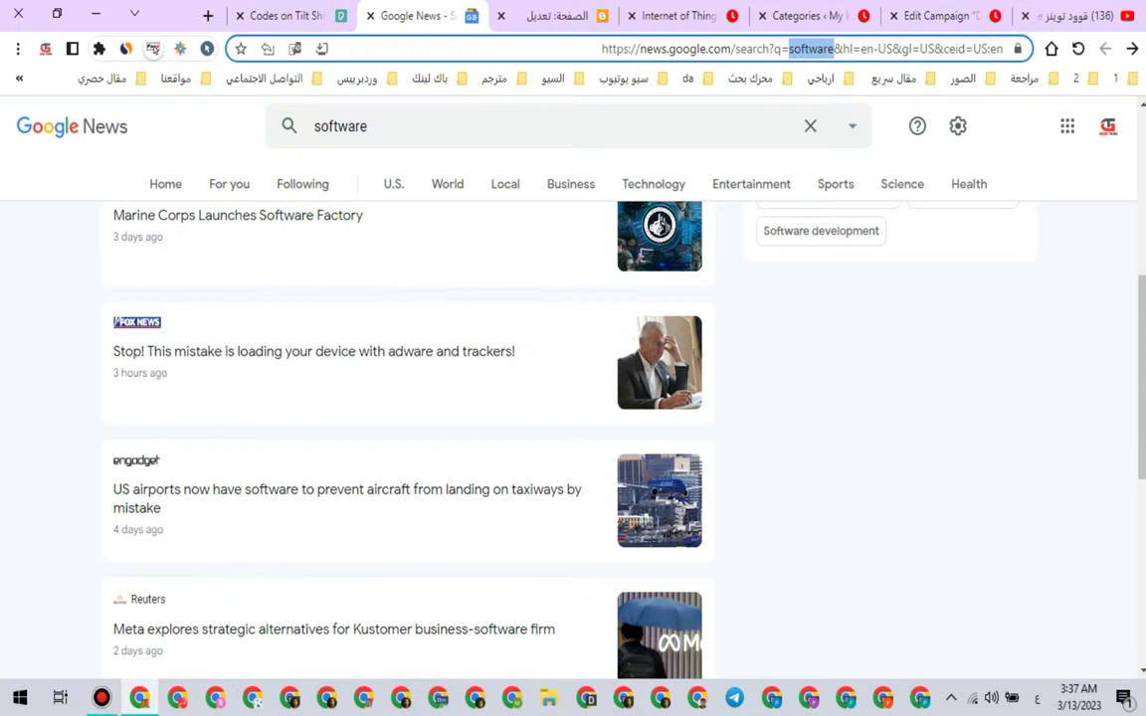
right_click(826, 50)
left_click(756, 203)
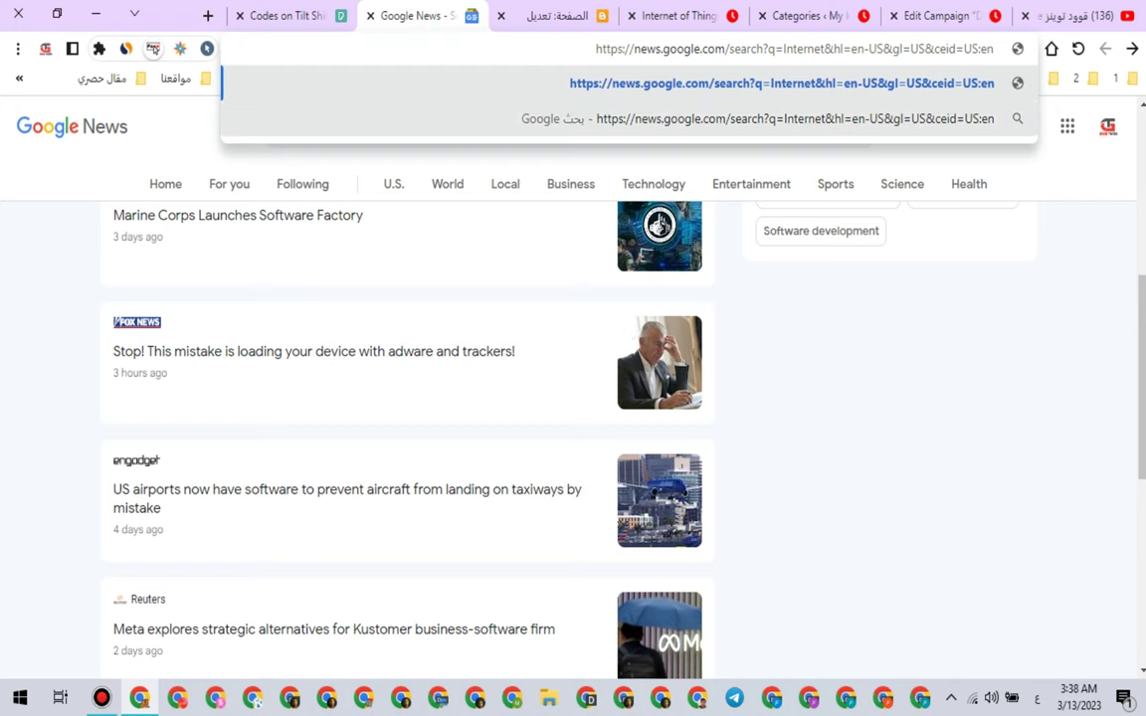
key("Return")
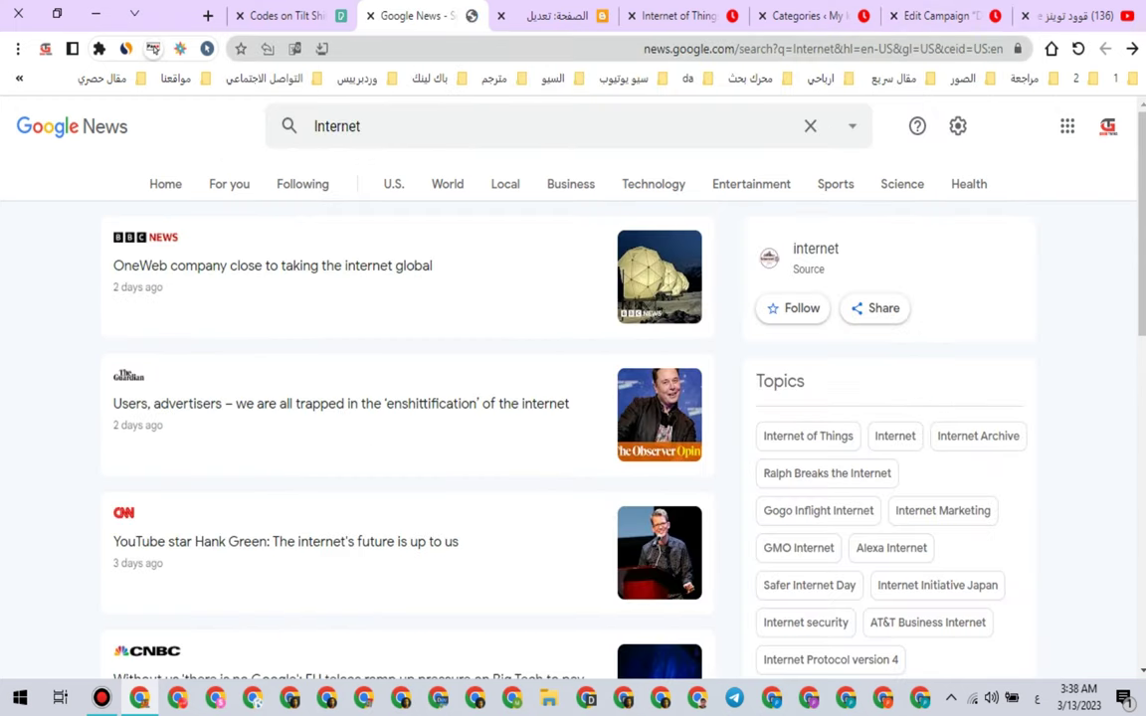
Step: Cut the Google News "Internet" search URL and paste it over the campaign's existing feed link
key("ctrl+l")
right_click(930, 44)
left_click(845, 150)
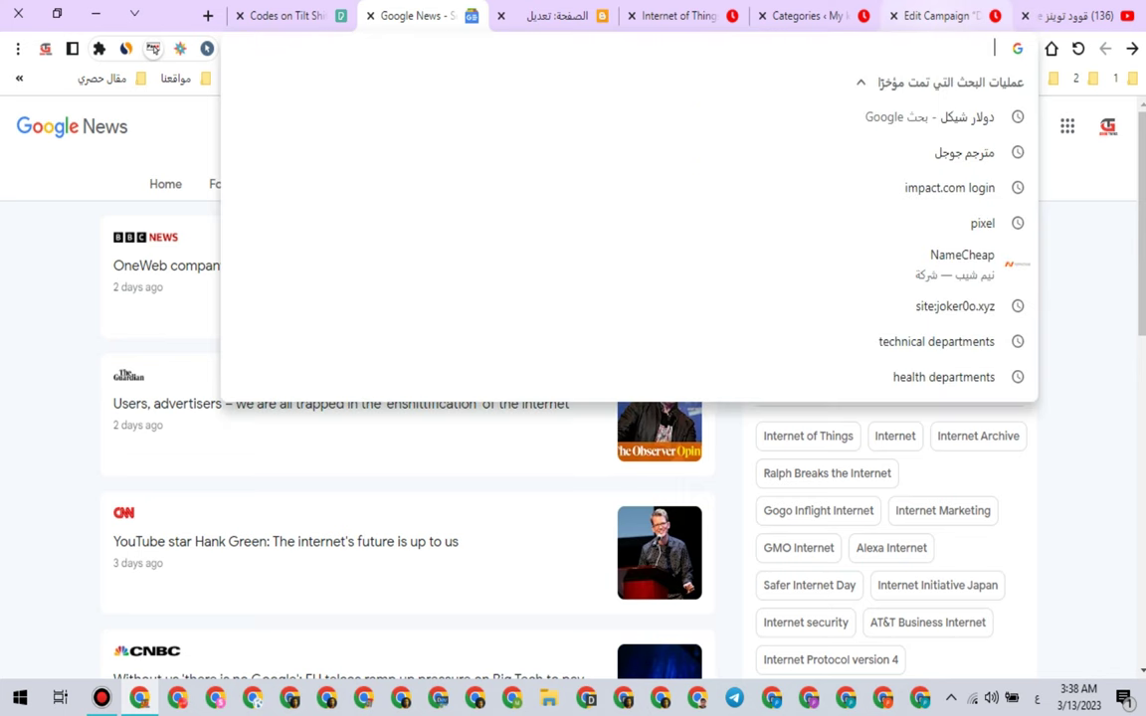
left_click(942, 16)
scroll(409, 393, "down", 4)
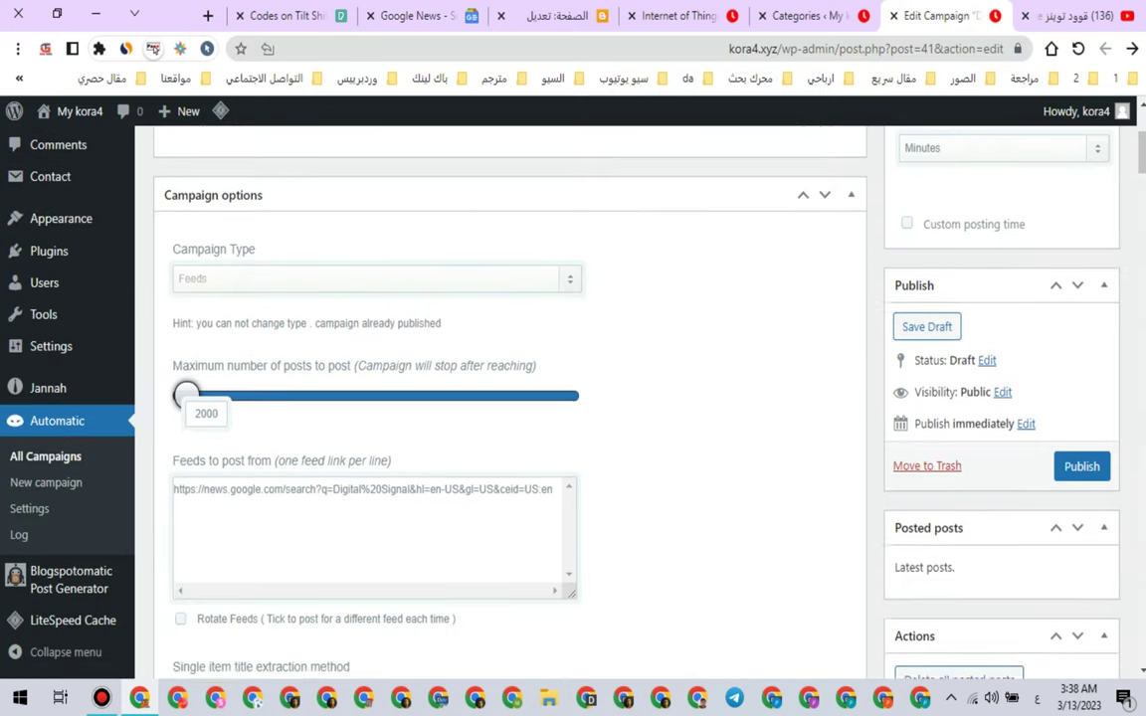
triple_click(409, 395)
right_click(409, 394)
right_click(409, 395)
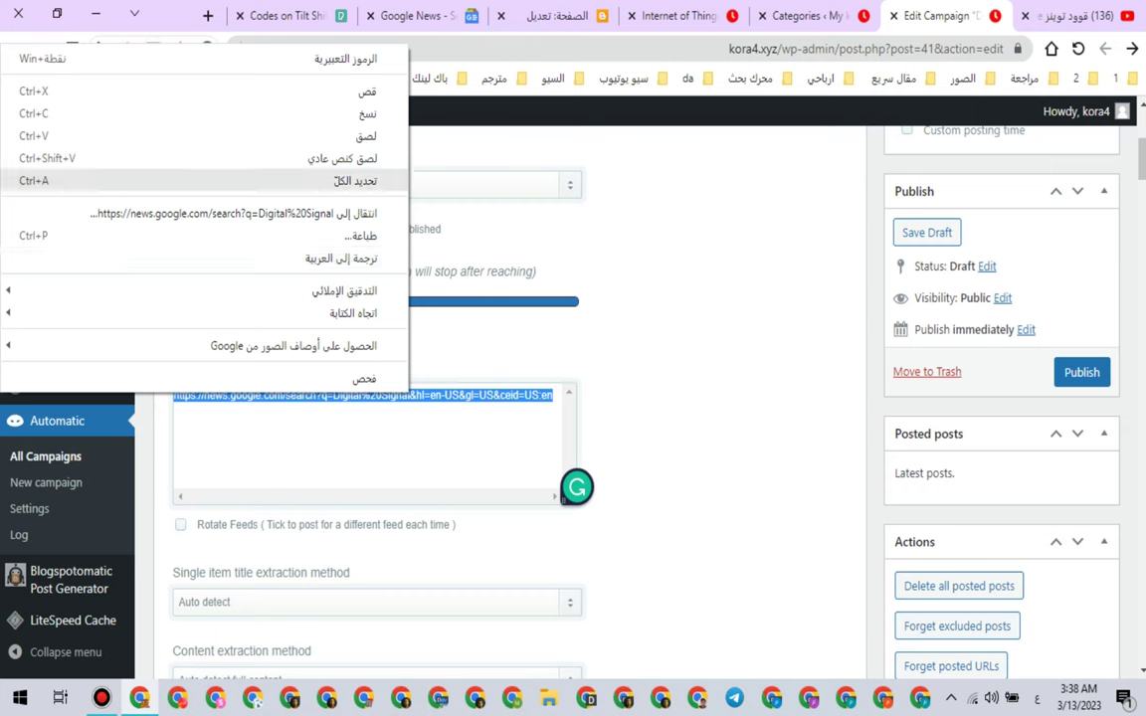
left_click(299, 140)
Step: Copy the full campaign title and set the image's alt text in the post text template to "Internet of Things"
scroll(498, 398, "down", 3)
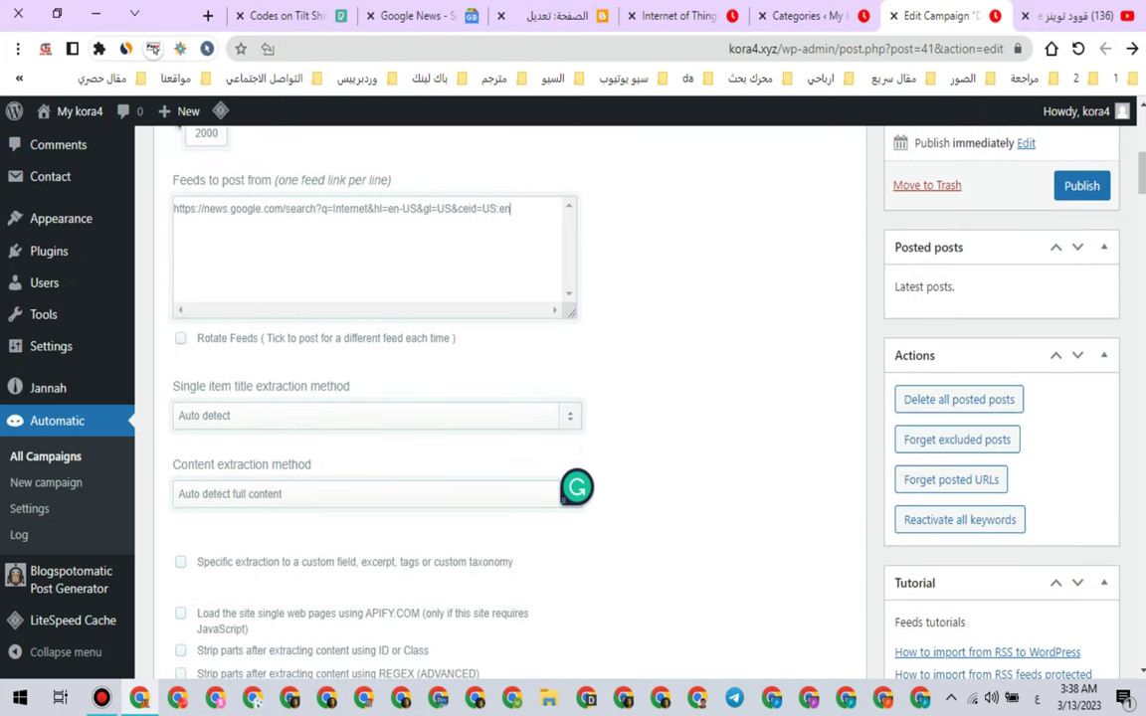
scroll(498, 398, "up", 6)
triple_click(284, 259)
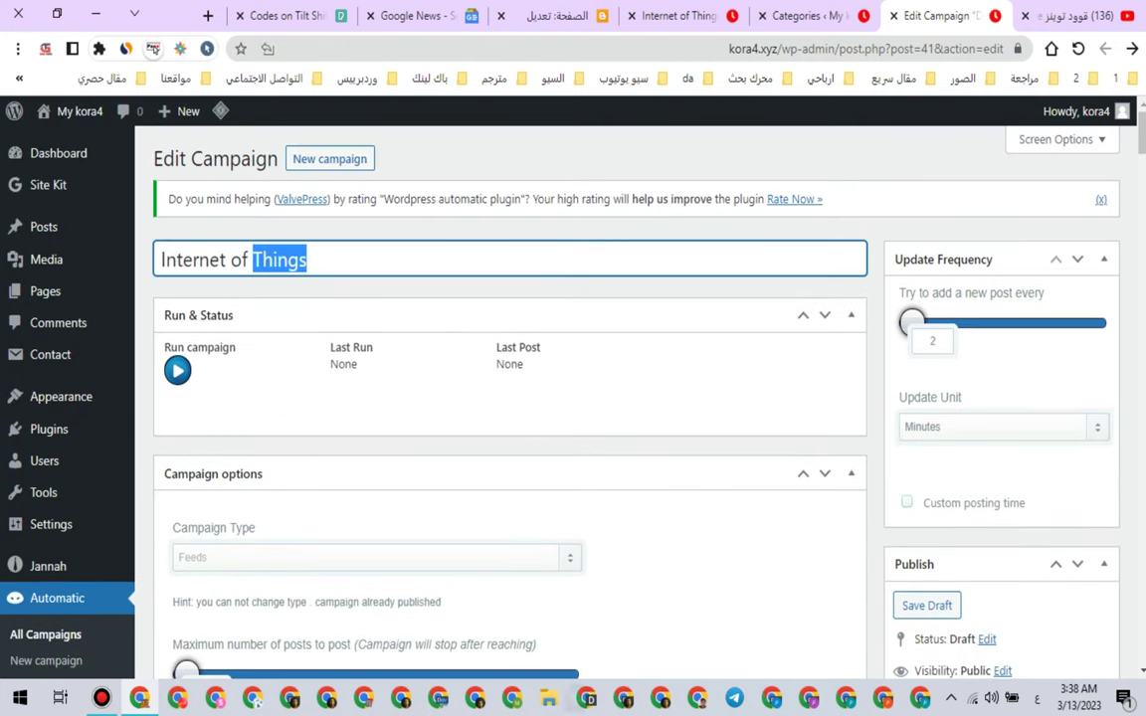
right_click(285, 260)
left_click(237, 331)
scroll(237, 330, "down", 4)
scroll(497, 398, "down", 20)
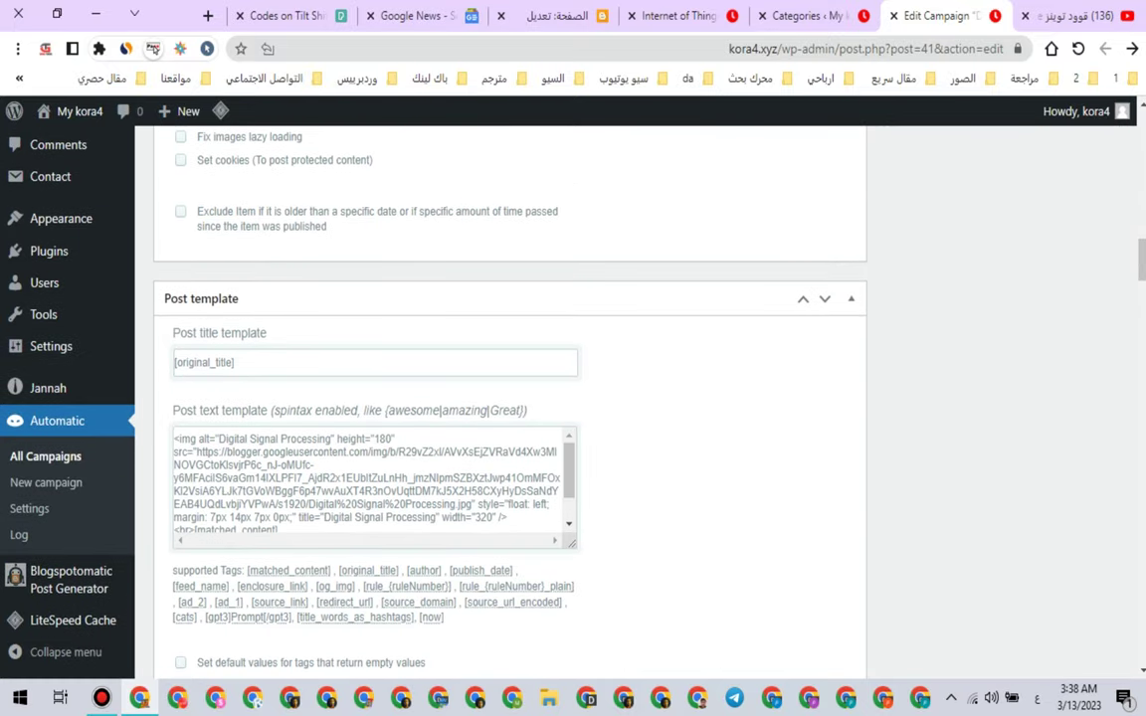
left_click_drag(219, 438, 331, 439)
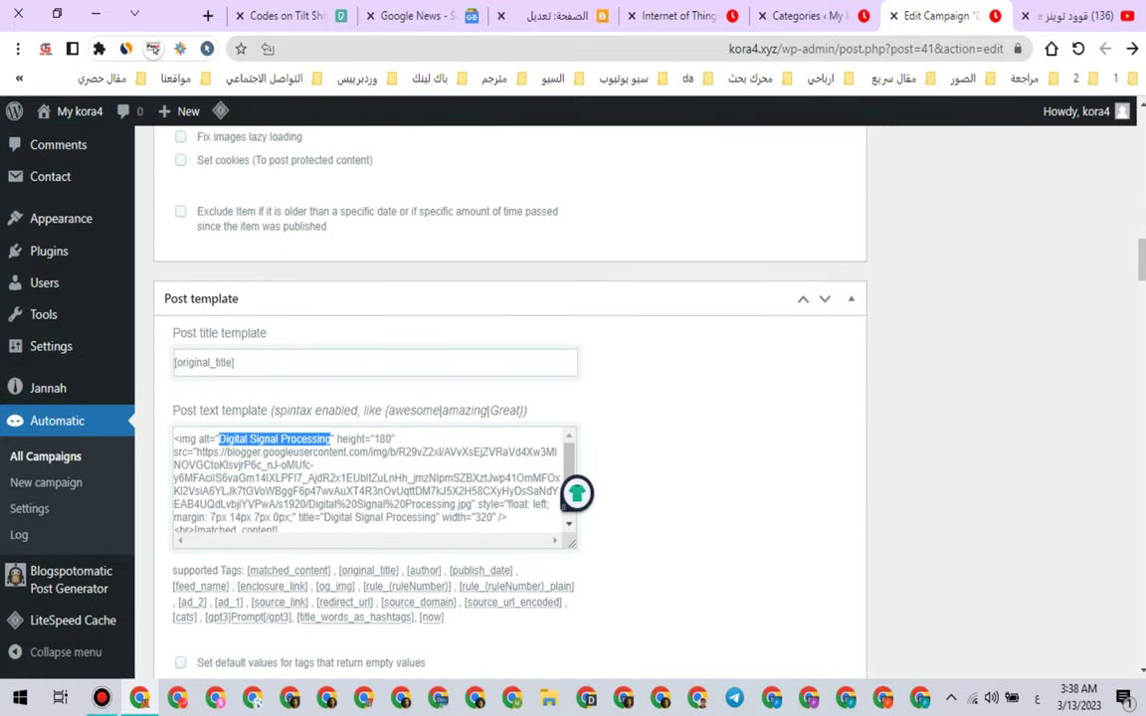
right_click(317, 437)
left_click(282, 179)
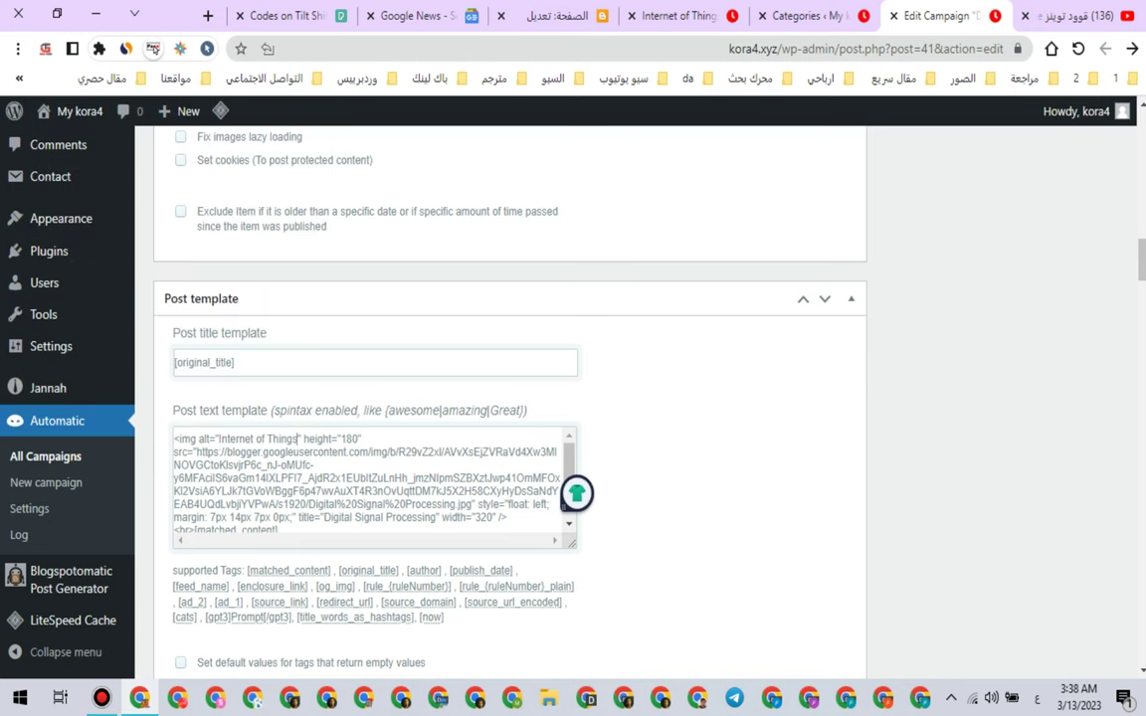
Step: Replace "Digital Signal Processing" in the image's title attribute with "Internet of Things" in the post text template
scroll(368, 485, "down", 1)
left_click_drag(323, 481, 435, 481)
right_click(426, 481)
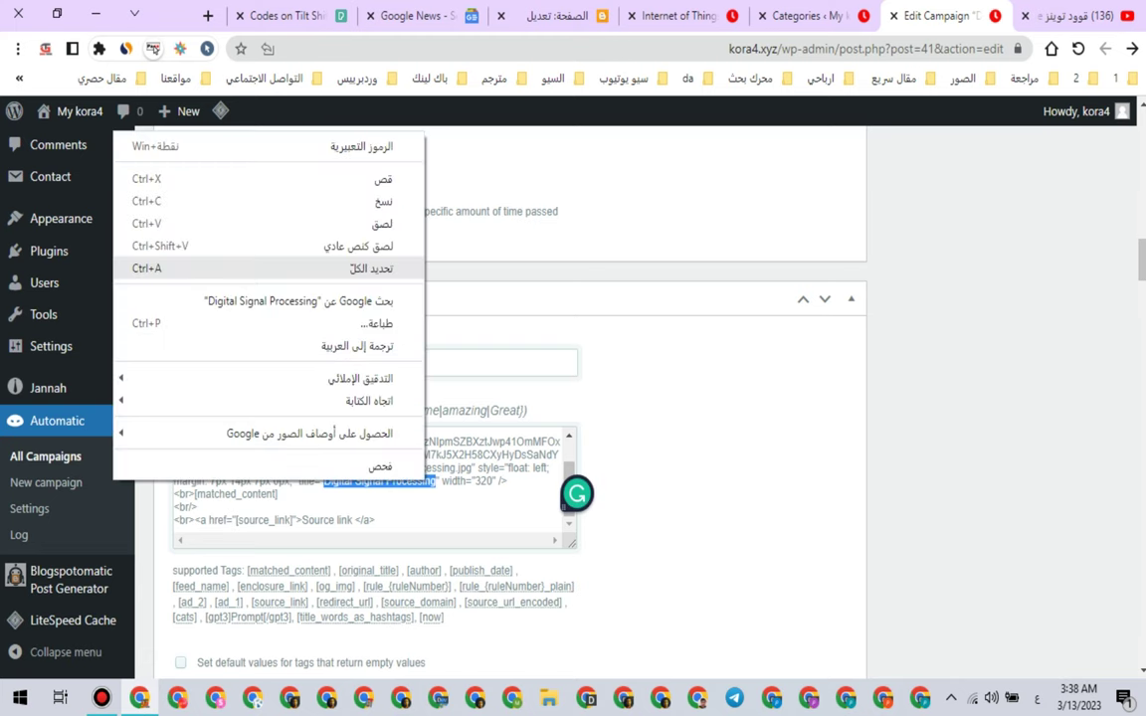
left_click(383, 222)
key("ctrl+v")
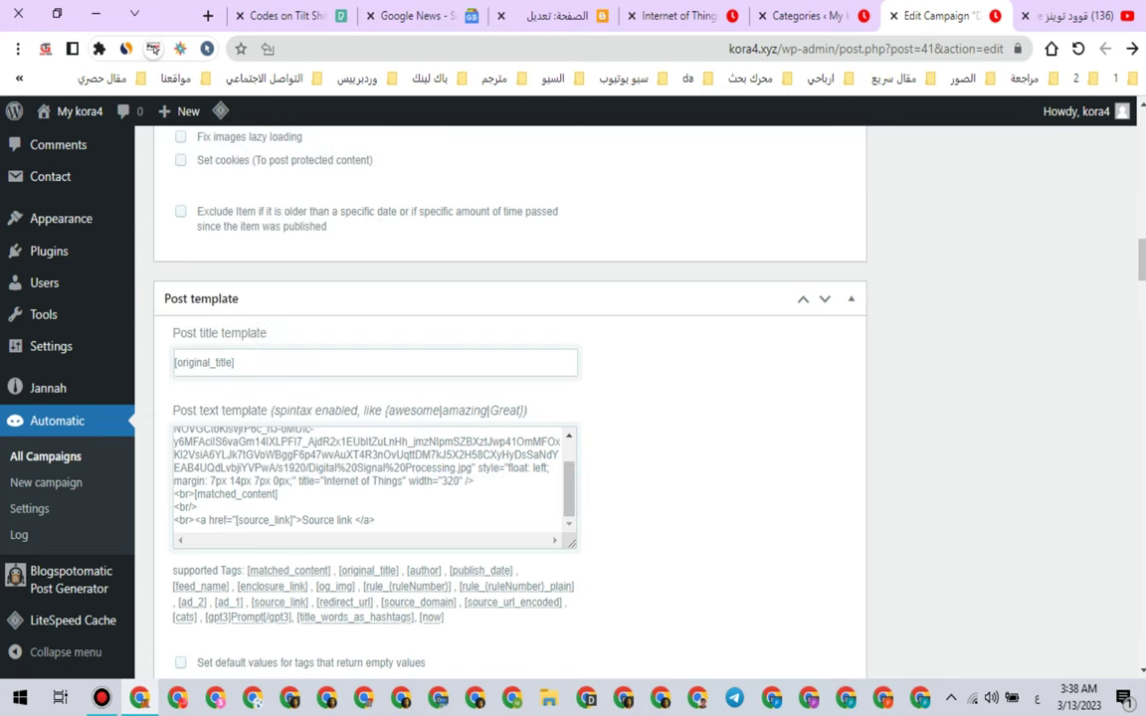
Step: Set the campaign to post only to the category "Internet of Things"
scroll(577, 493, "down", 4)
scroll(577, 493, "down", 20)
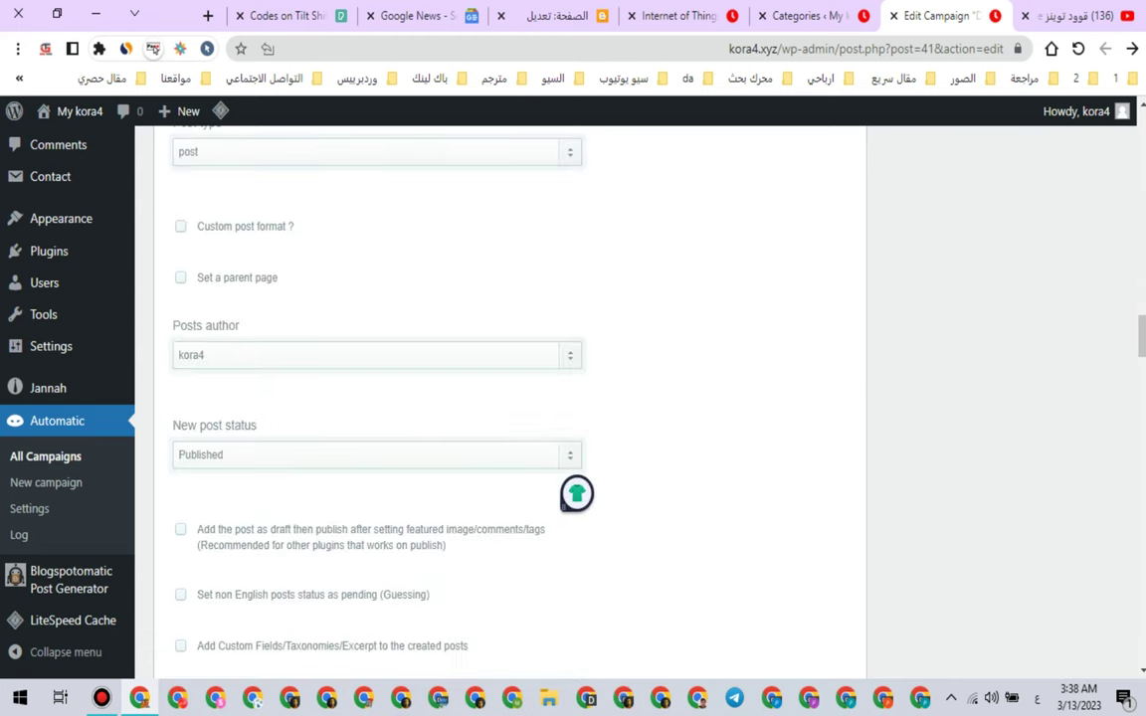
scroll(509, 402, "down", 3)
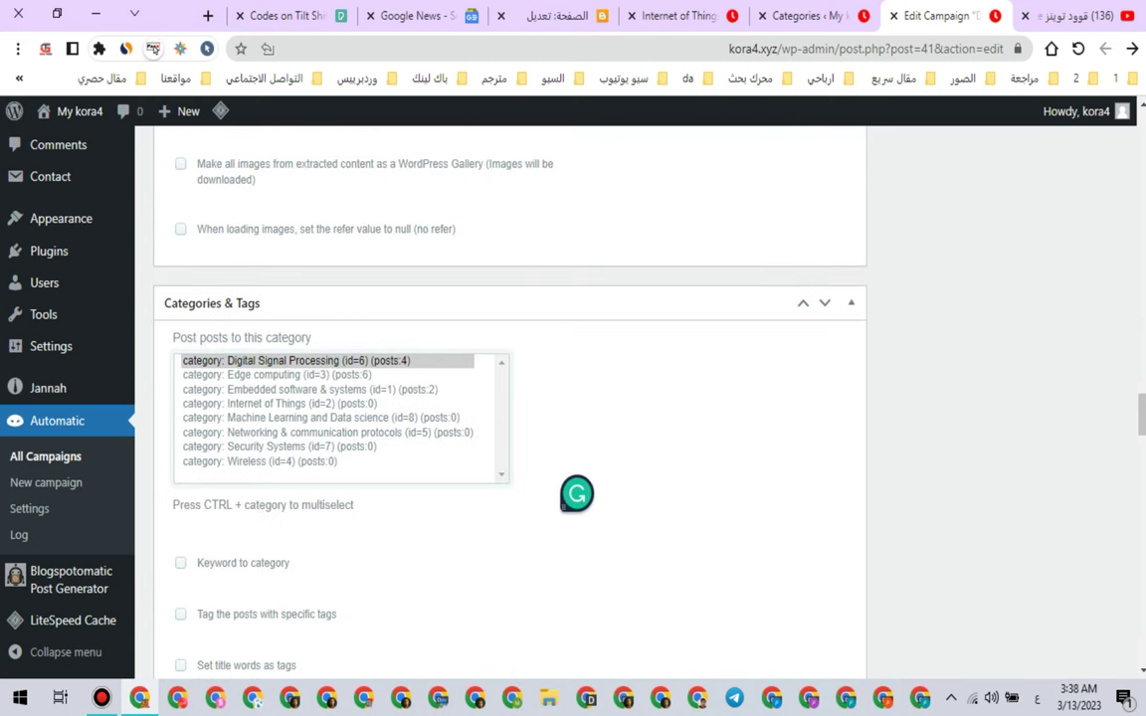
left_click(280, 404)
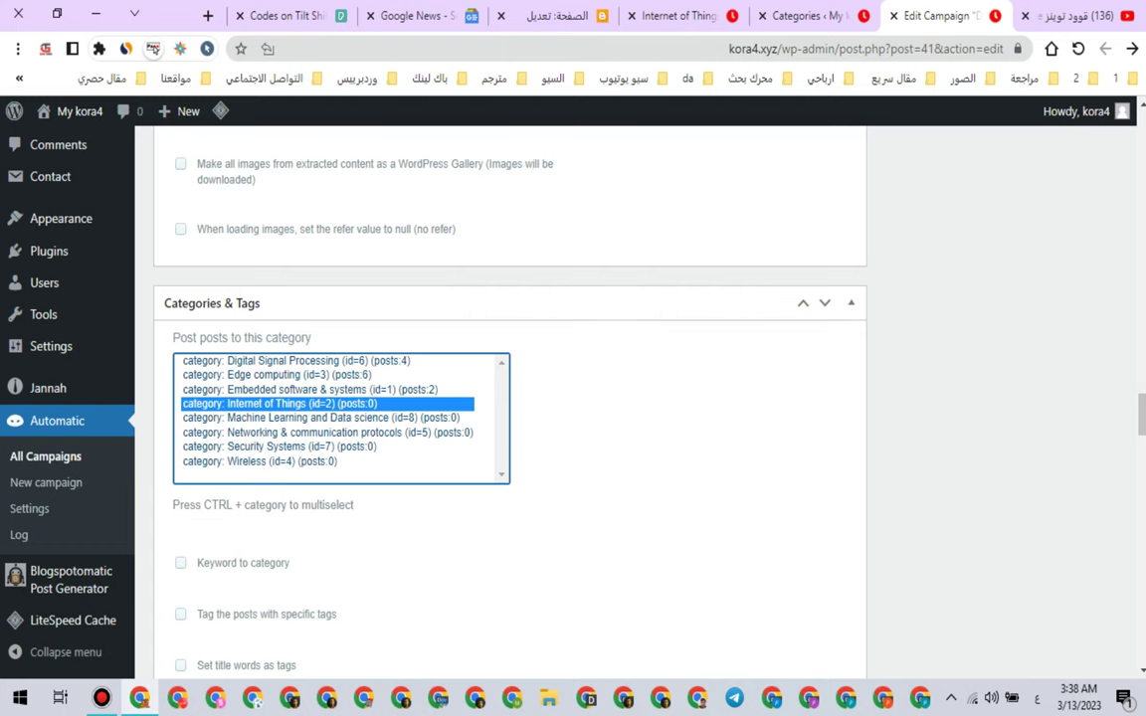
Step: Switch to Pexels and search its free photos for "Internet of Things"
left_click(287, 16)
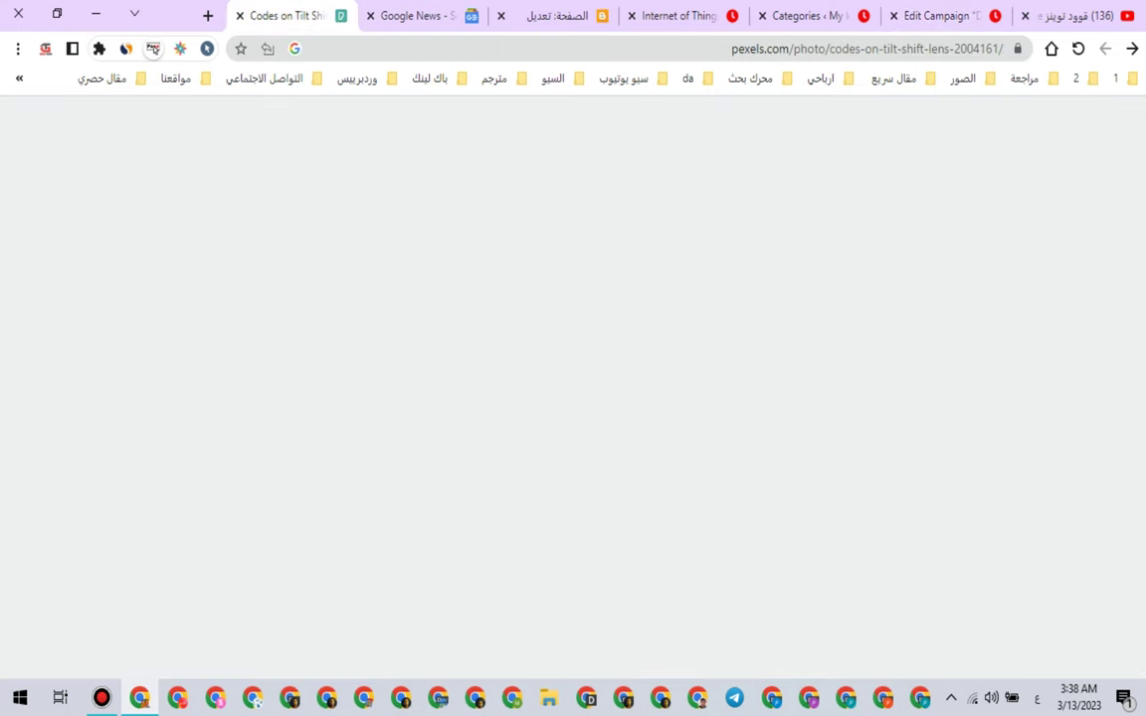
left_click(72, 137)
left_click(285, 133)
right_click(284, 133)
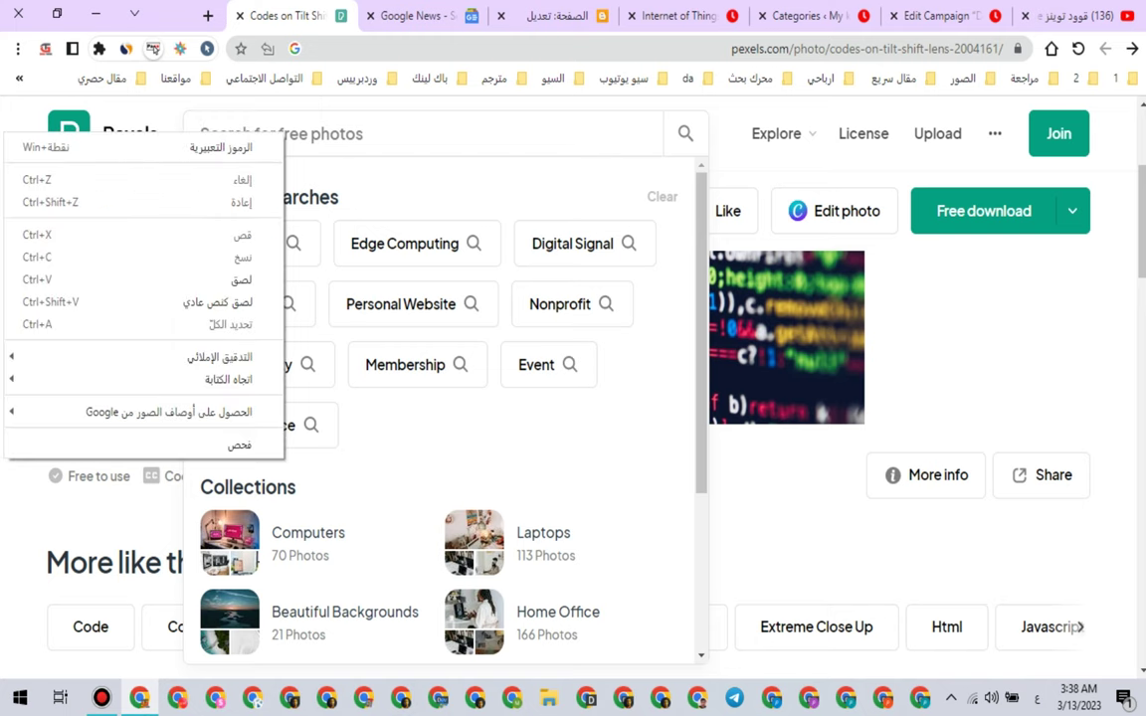
left_click(238, 280)
key("Return")
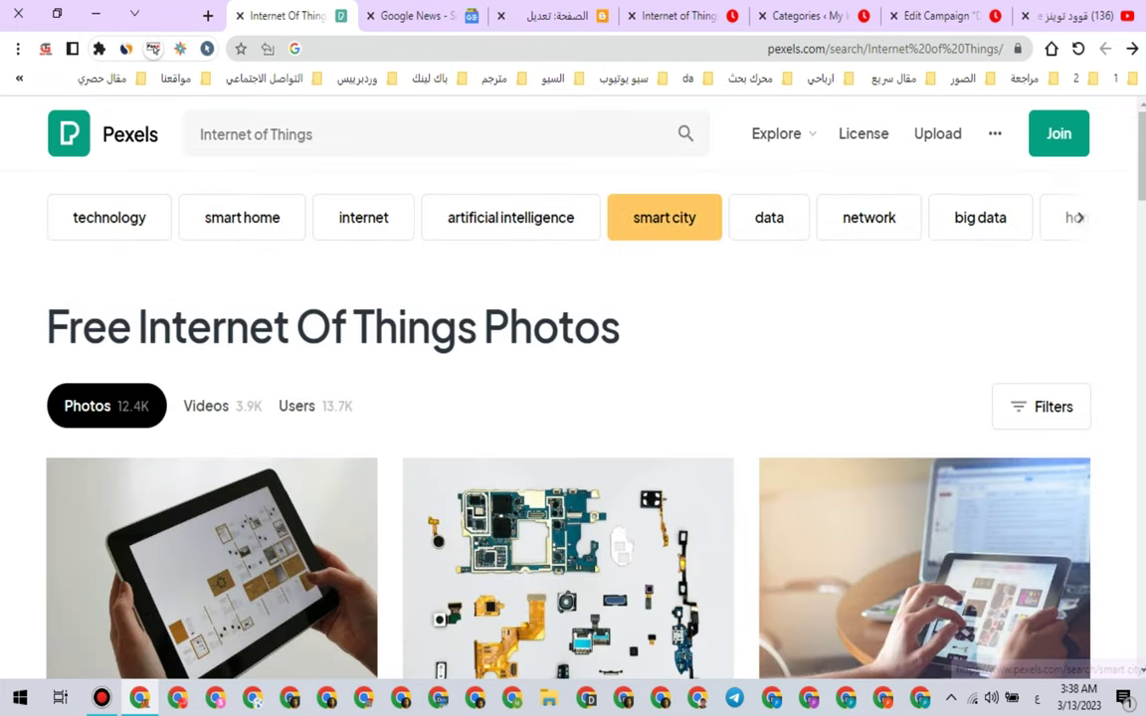
Step: Open the photo of the man holding a mug in front of a laptop and download it in Large size, 1920x1280
scroll(665, 217, "down", 3)
scroll(925, 349, "up", 1)
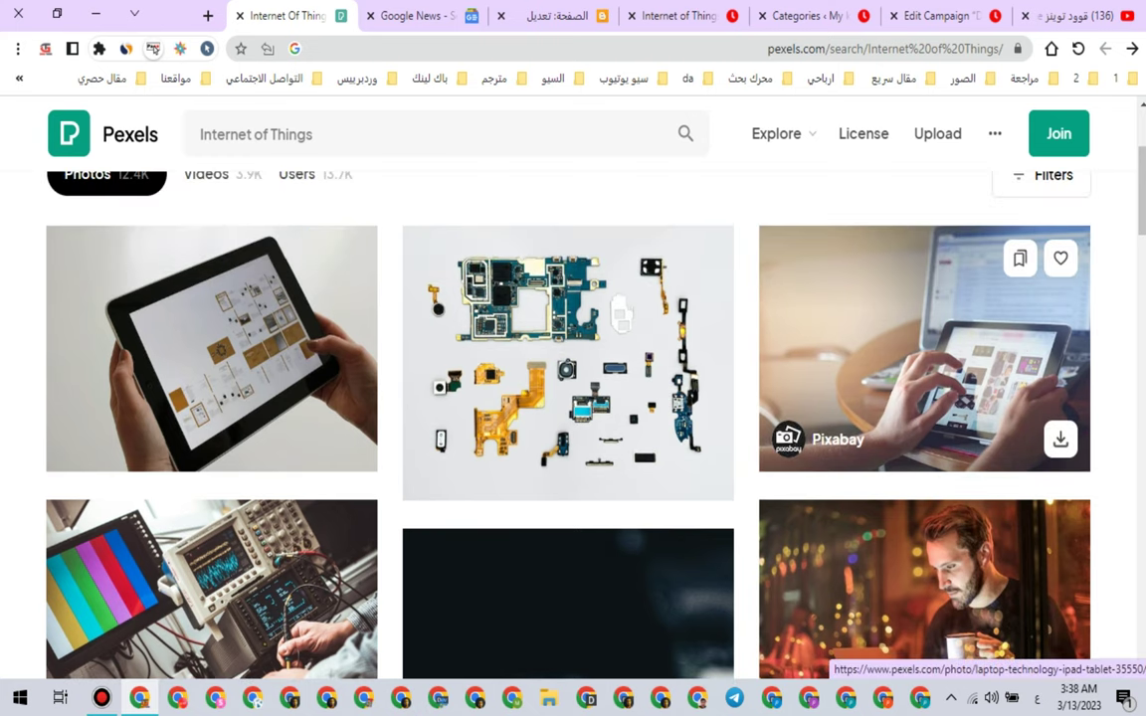
scroll(925, 398, "down", 2)
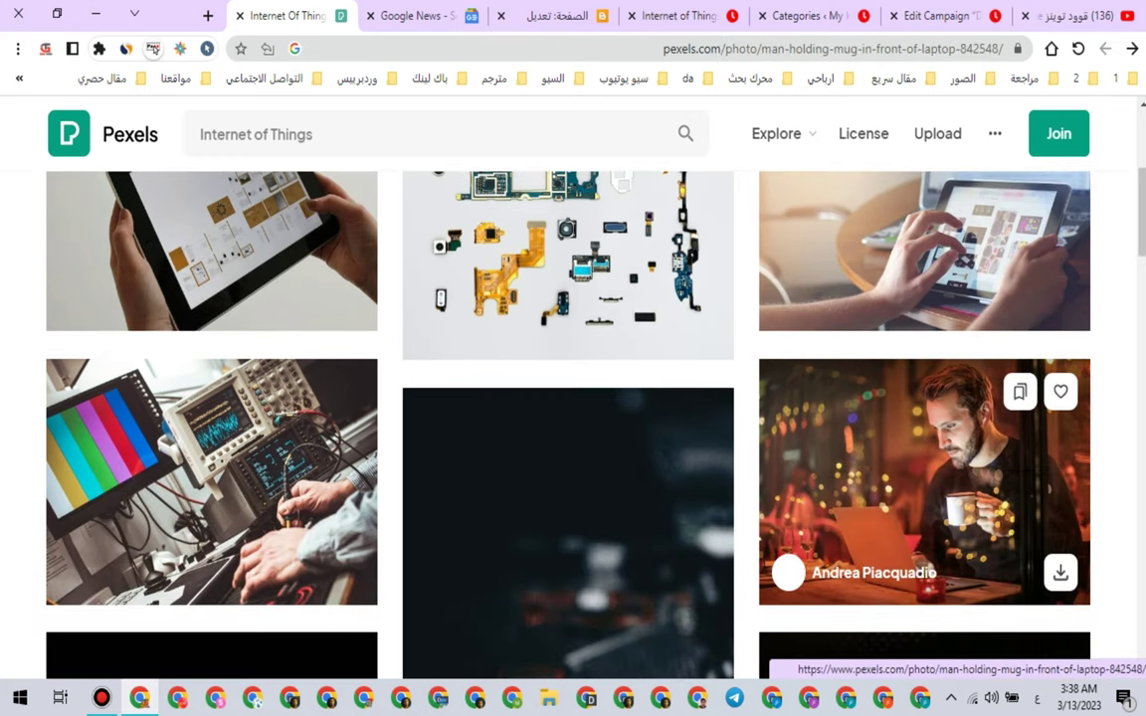
left_click(925, 468)
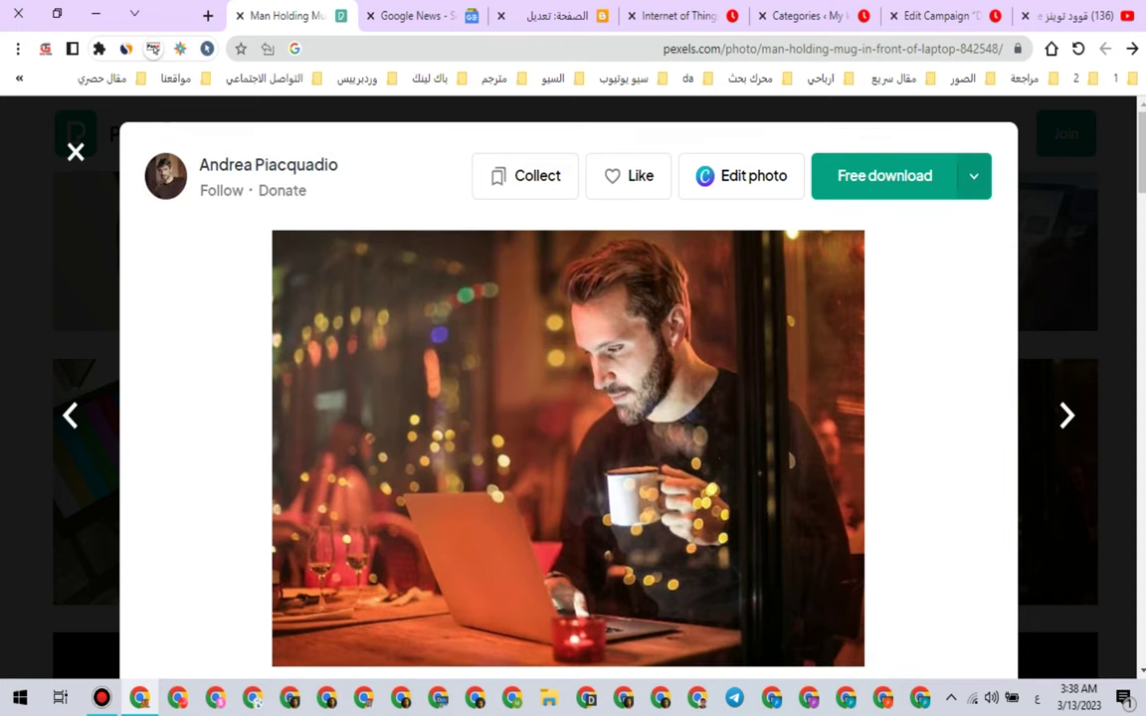
left_click(974, 176)
left_click(868, 335)
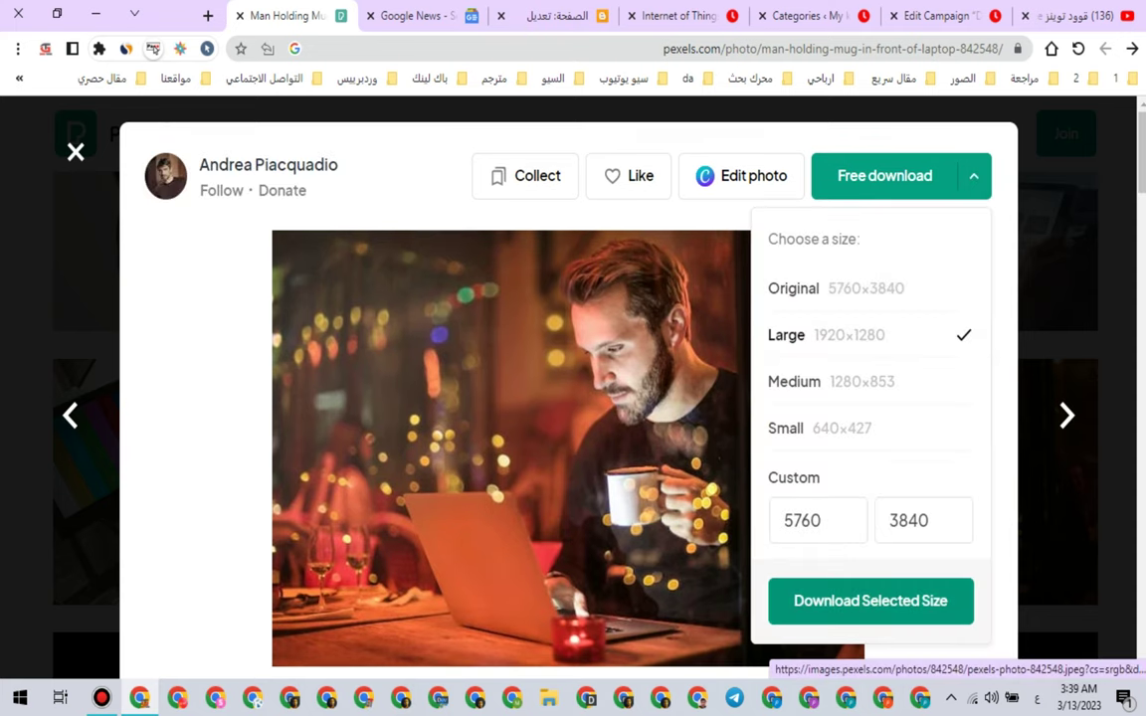
left_click(871, 600)
Step: Switch to the Blogger page editor, delete all of its existing HTML, and start uploading an image from the computer
left_click(559, 16)
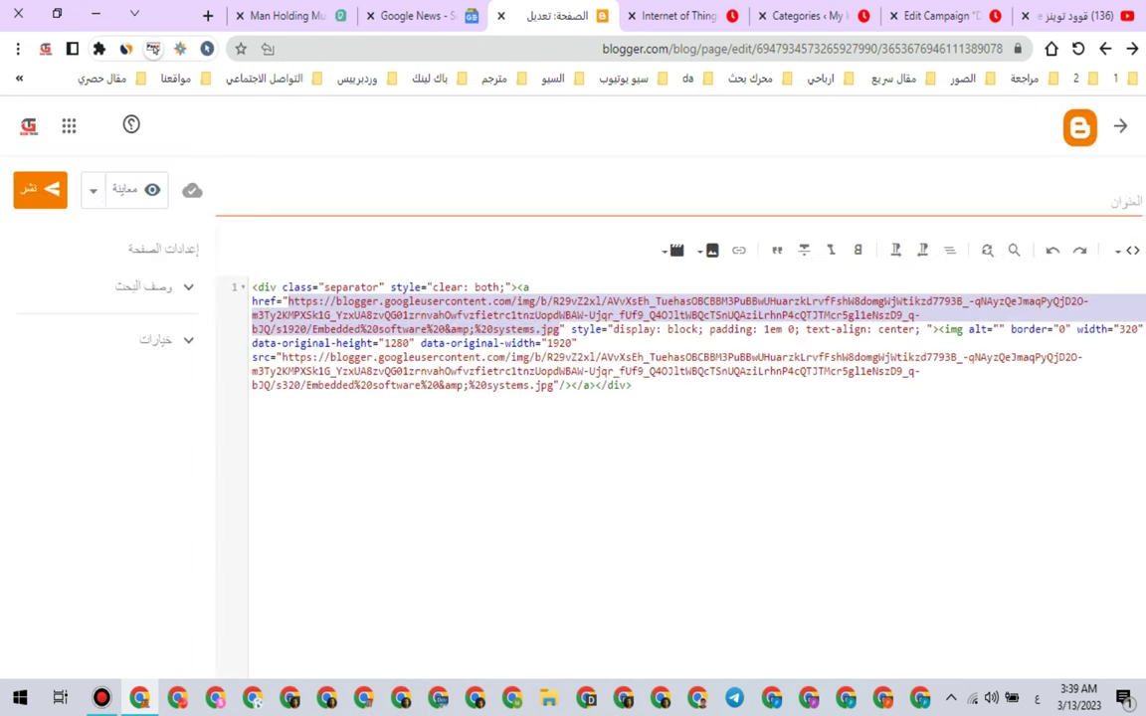
key("ctrl+a")
key("BackSpace")
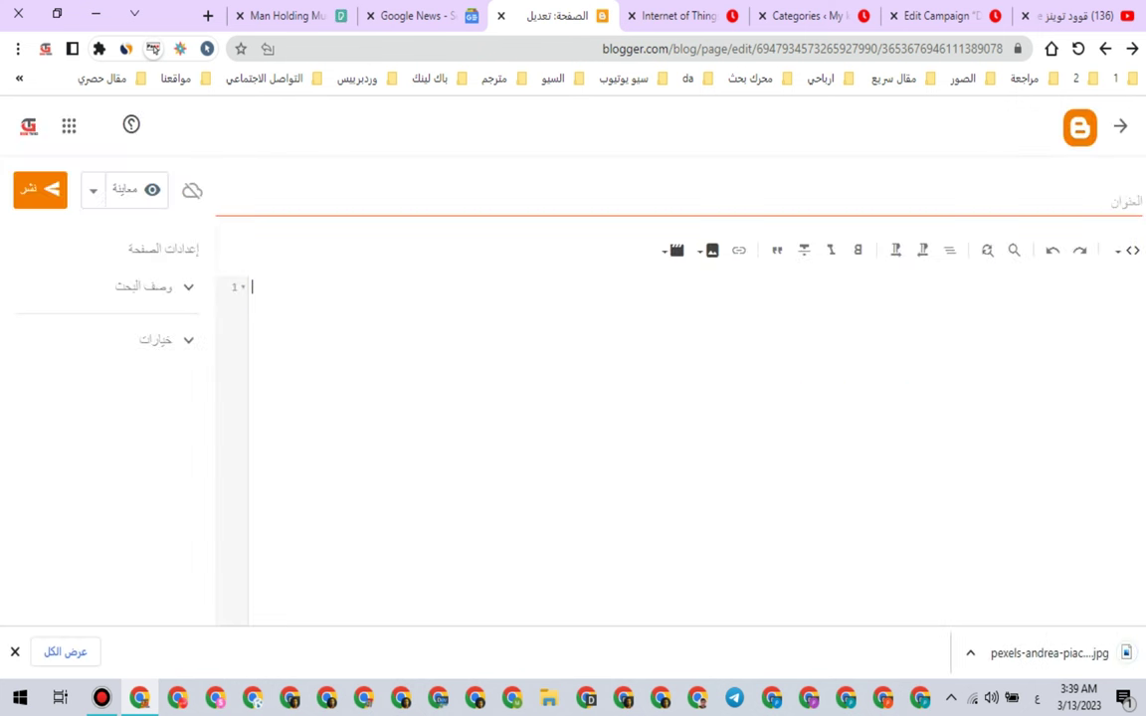
left_click(704, 250)
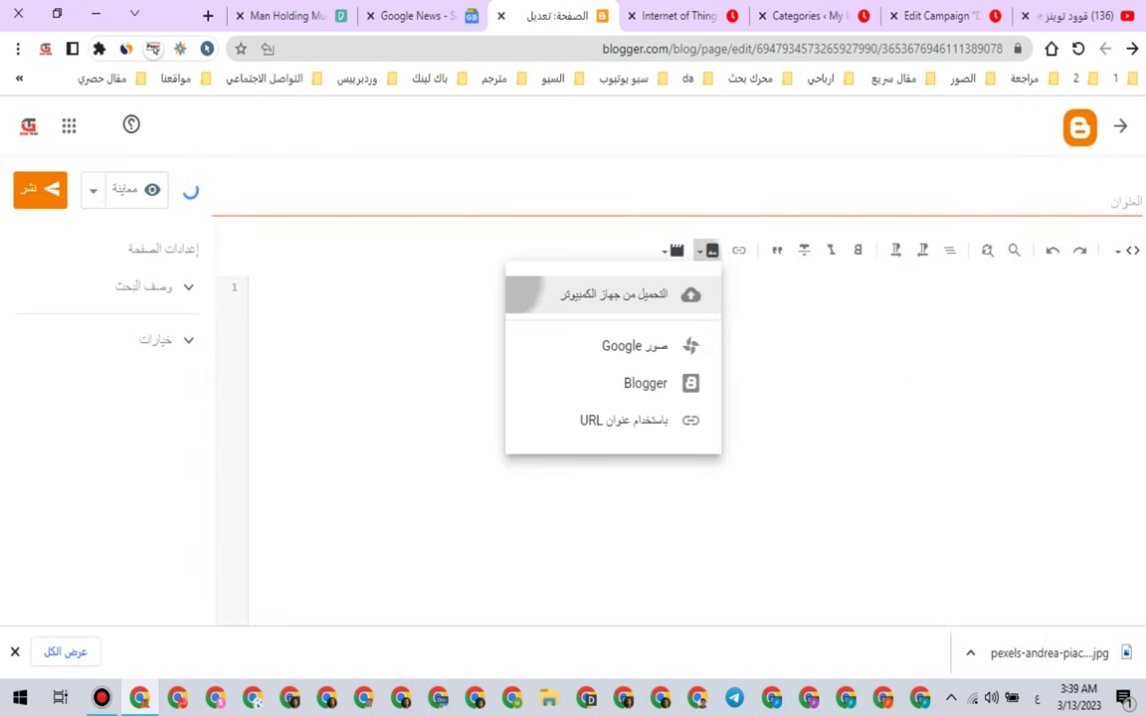
left_click(637, 294)
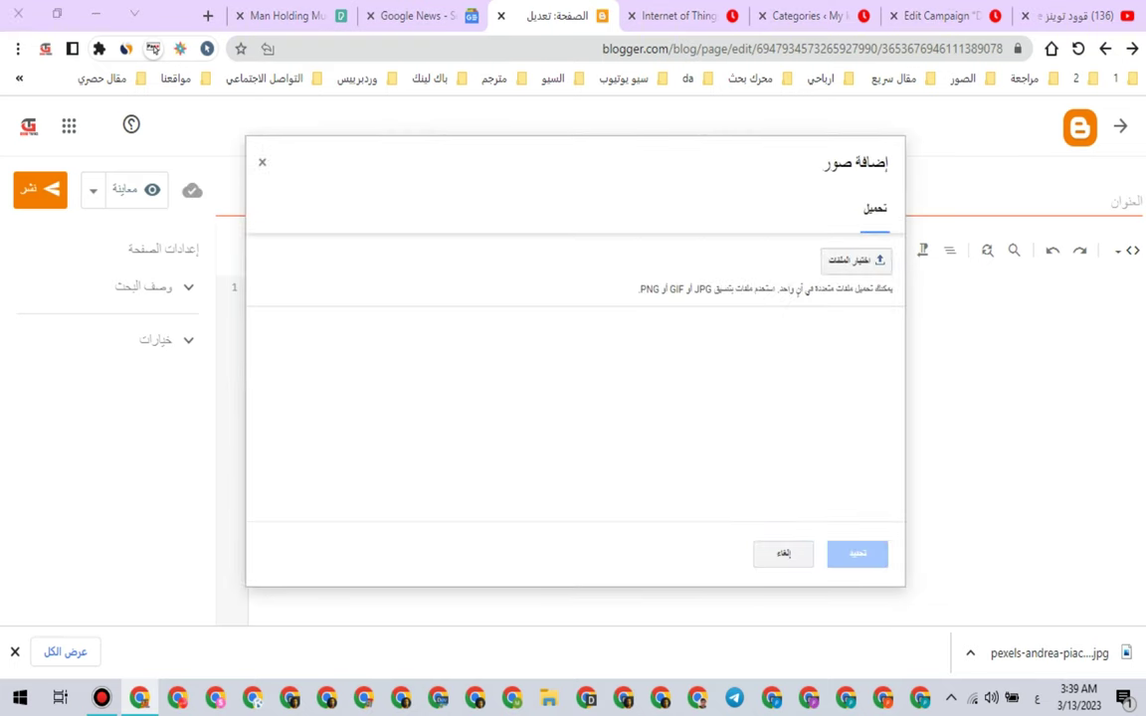
left_click(856, 260)
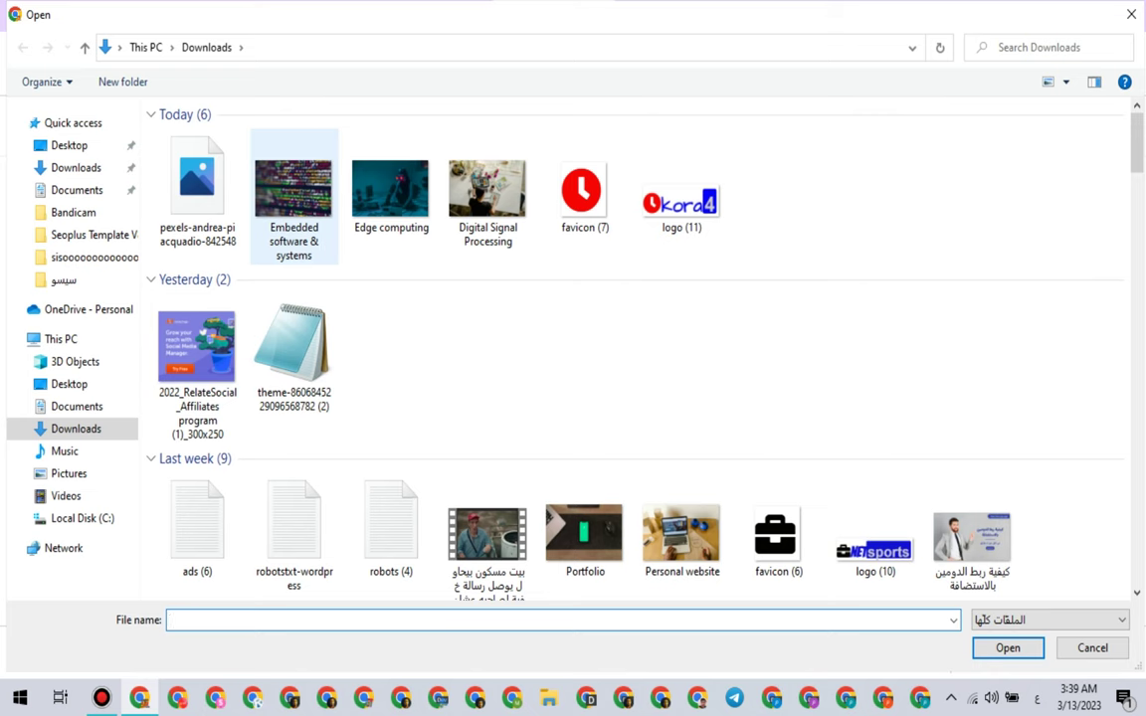
Step: Rename the newly downloaded Pexels photo in the Downloads folder as "Internet of Things"
left_click(197, 190)
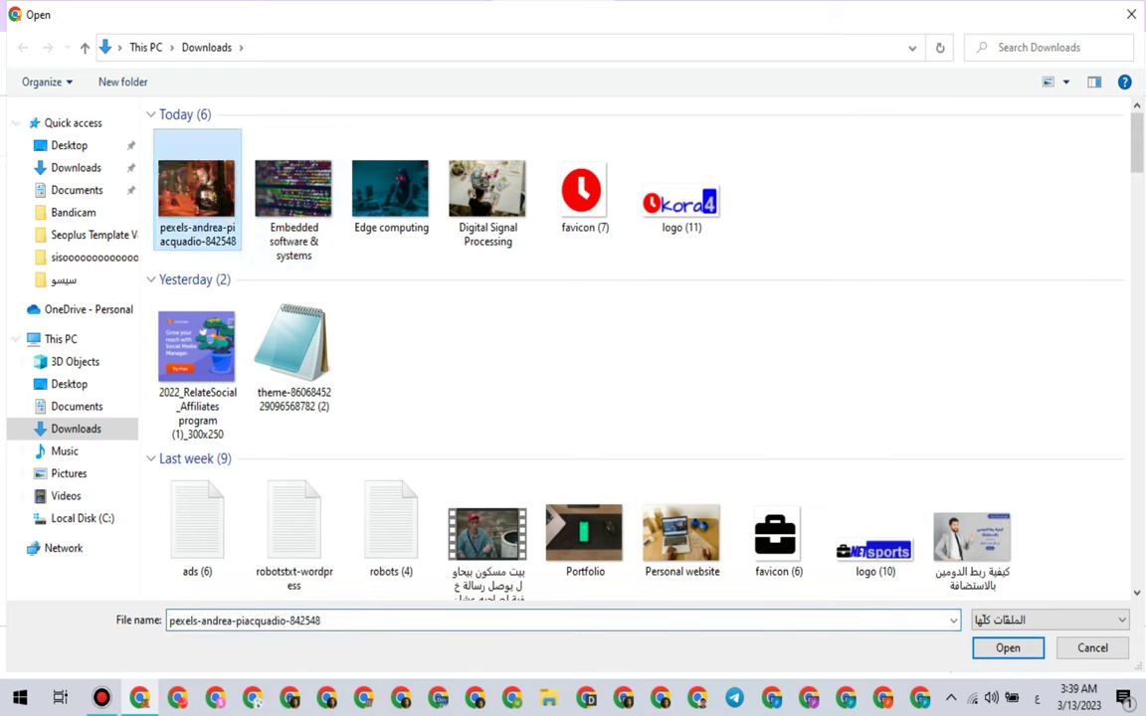
key("F2")
right_click(206, 240)
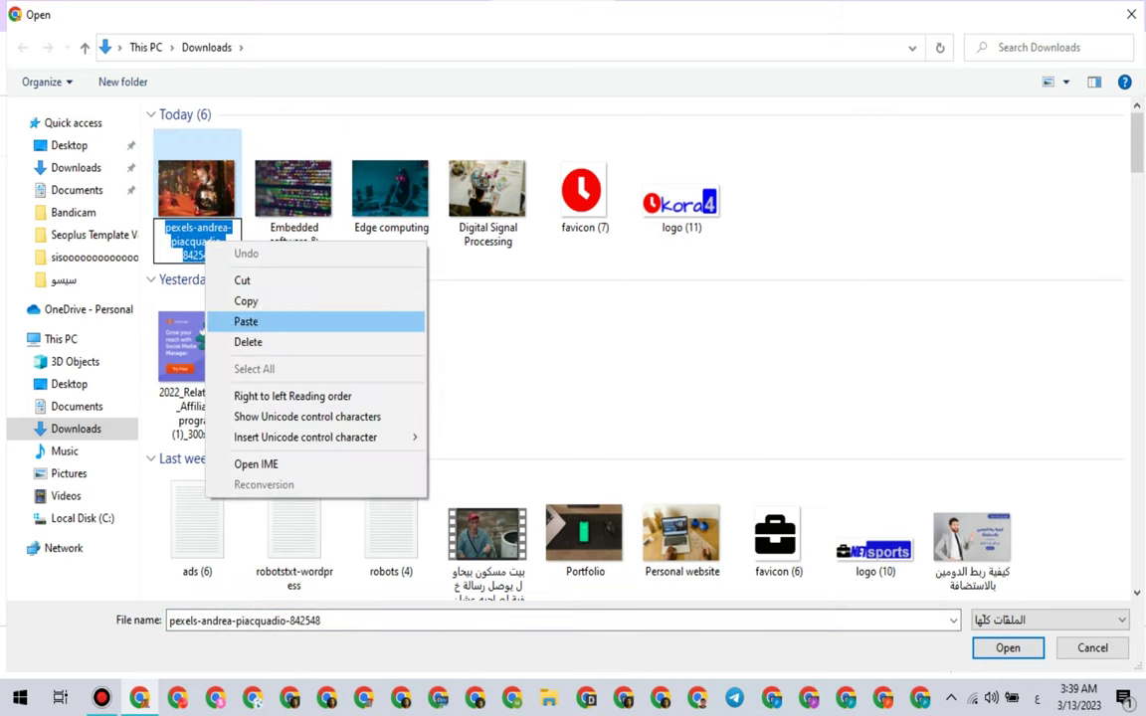
left_click(246, 321)
key("Return")
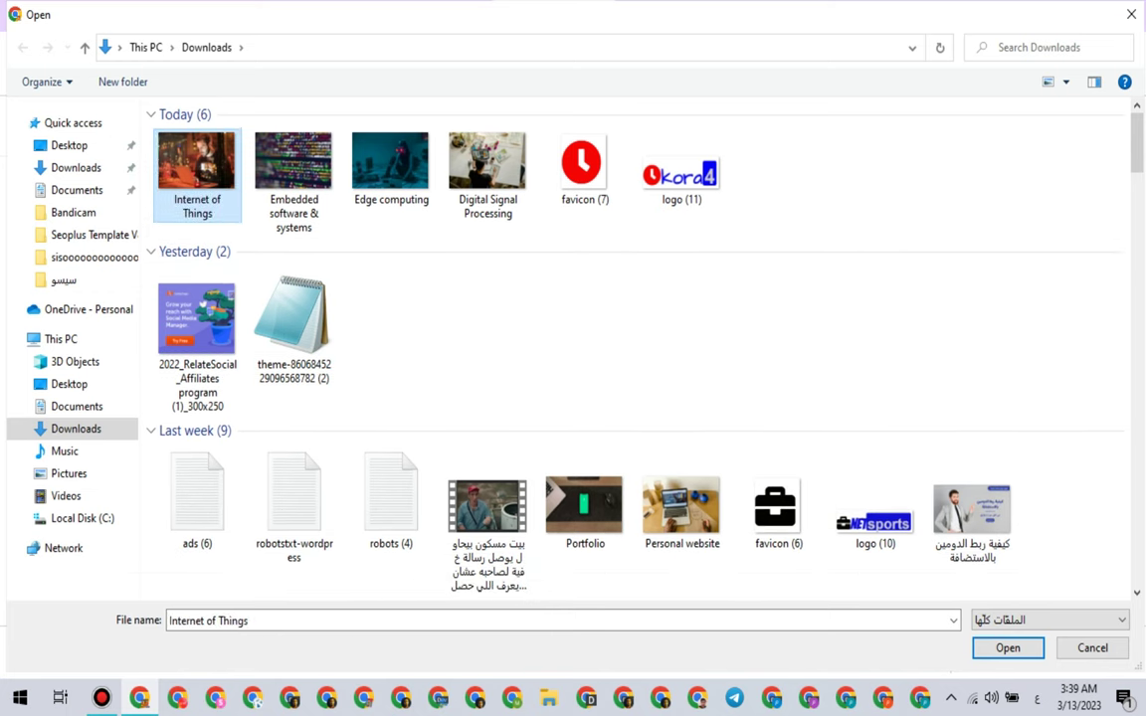
Step: Upload Internet of Things.jpg and insert it into the Blogger page's HTML
key("Return")
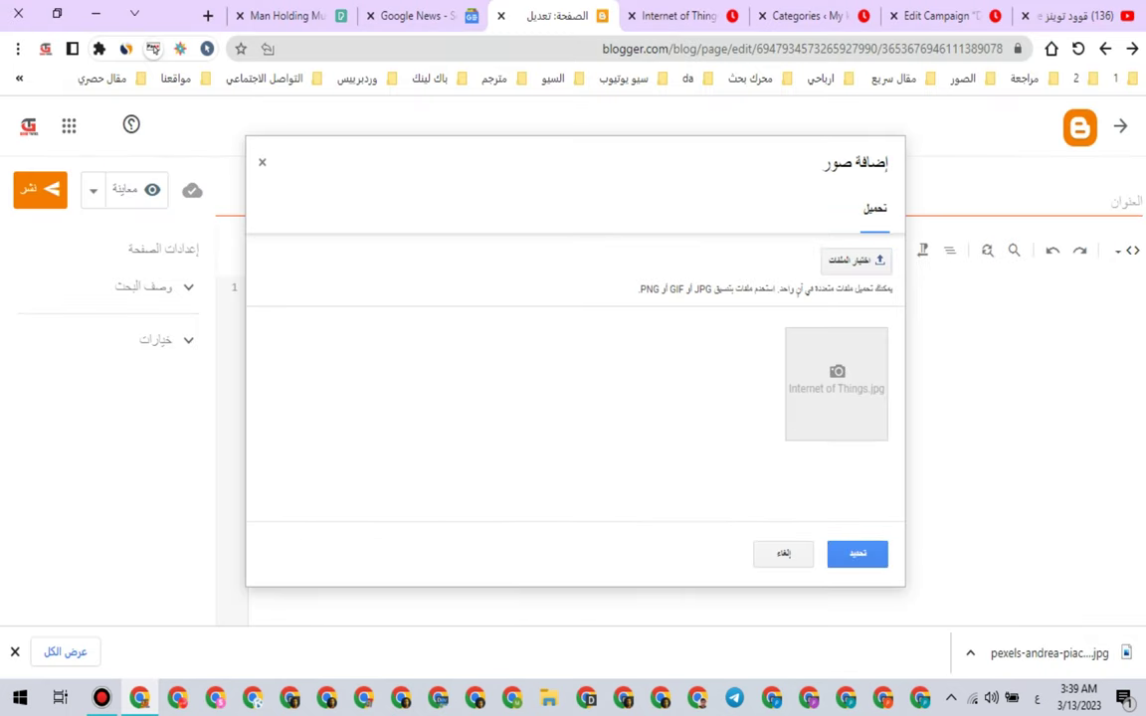
left_click(857, 554)
left_click(545, 552)
key("Return")
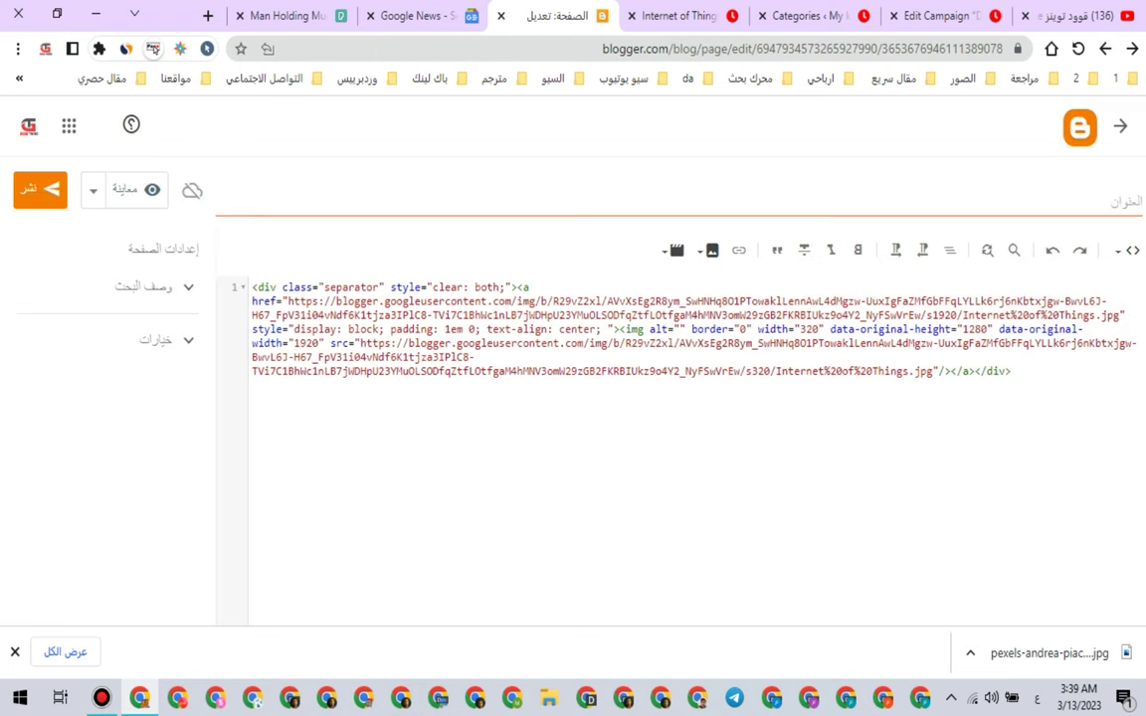
Step: Cut the full-size s1920 image URL from the link's href attribute in the Blogger HTML
left_click_drag(288, 300, 1119, 315)
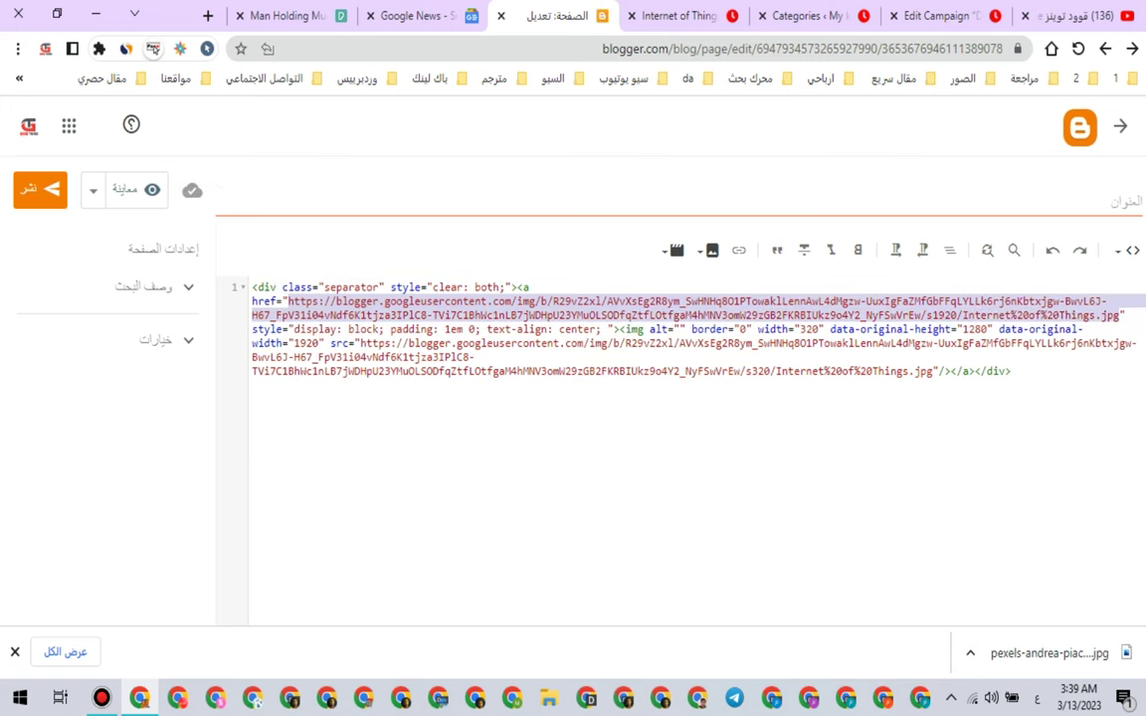
right_click(1112, 309)
left_click(1055, 353)
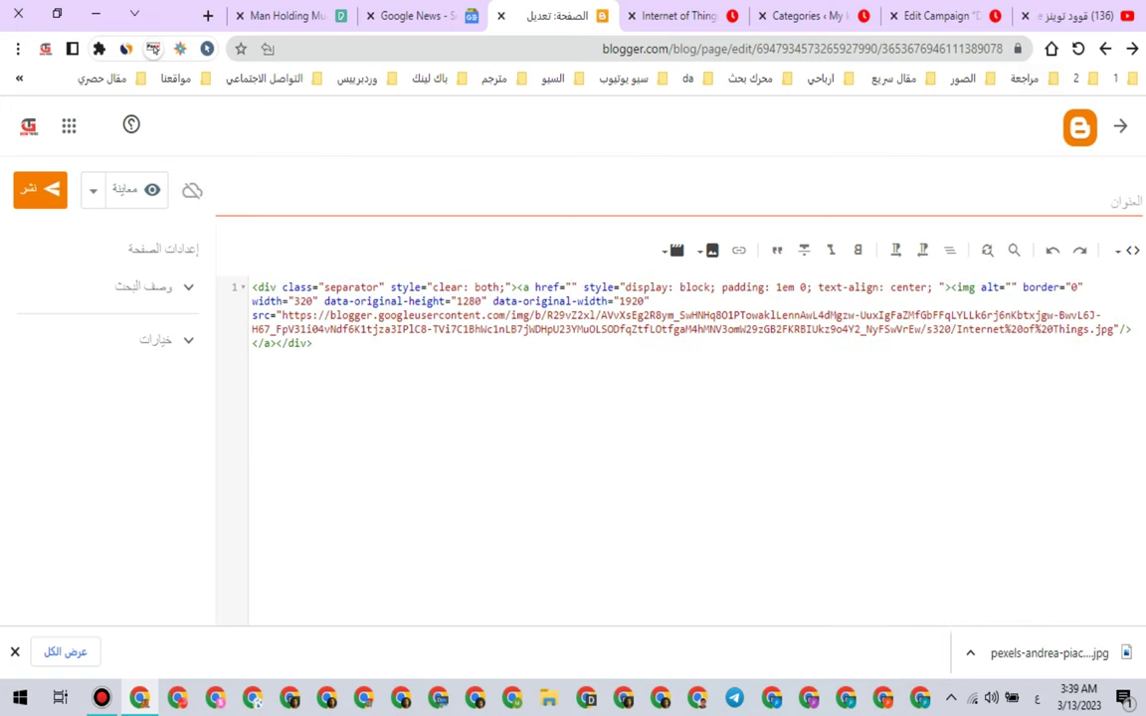
Step: Return to the campaign and replace the image's src URL in the post text template with the URL of Internet of Things.jpg
left_click(940, 16)
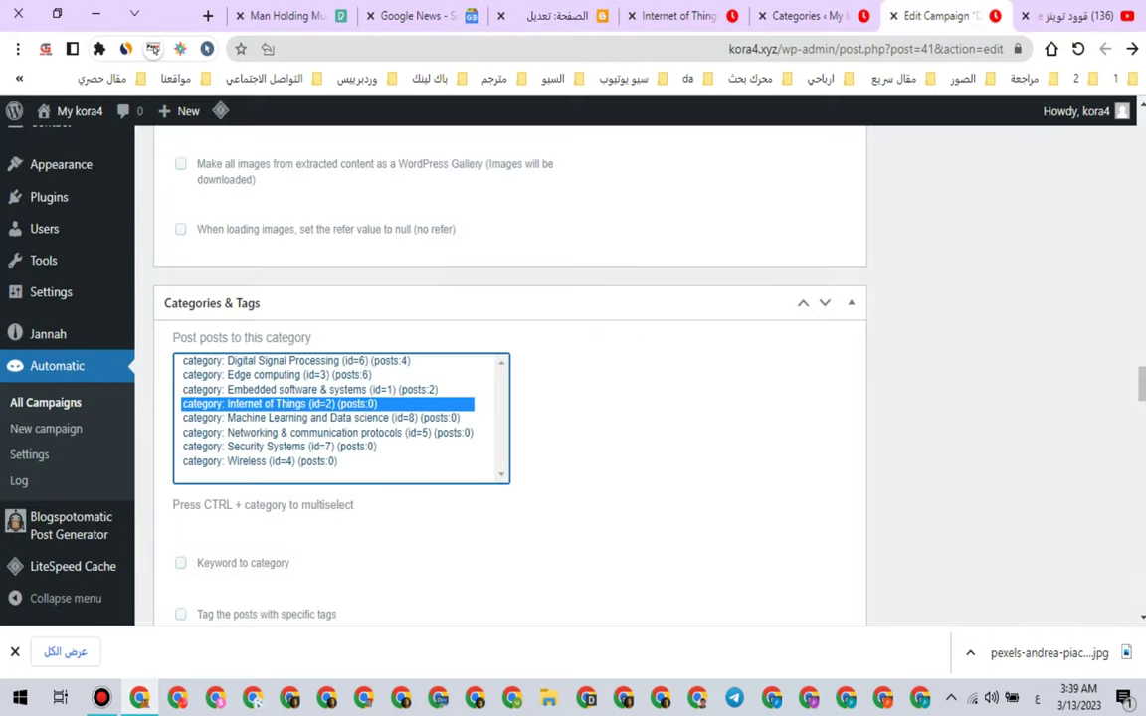
scroll(509, 378, "up", 10)
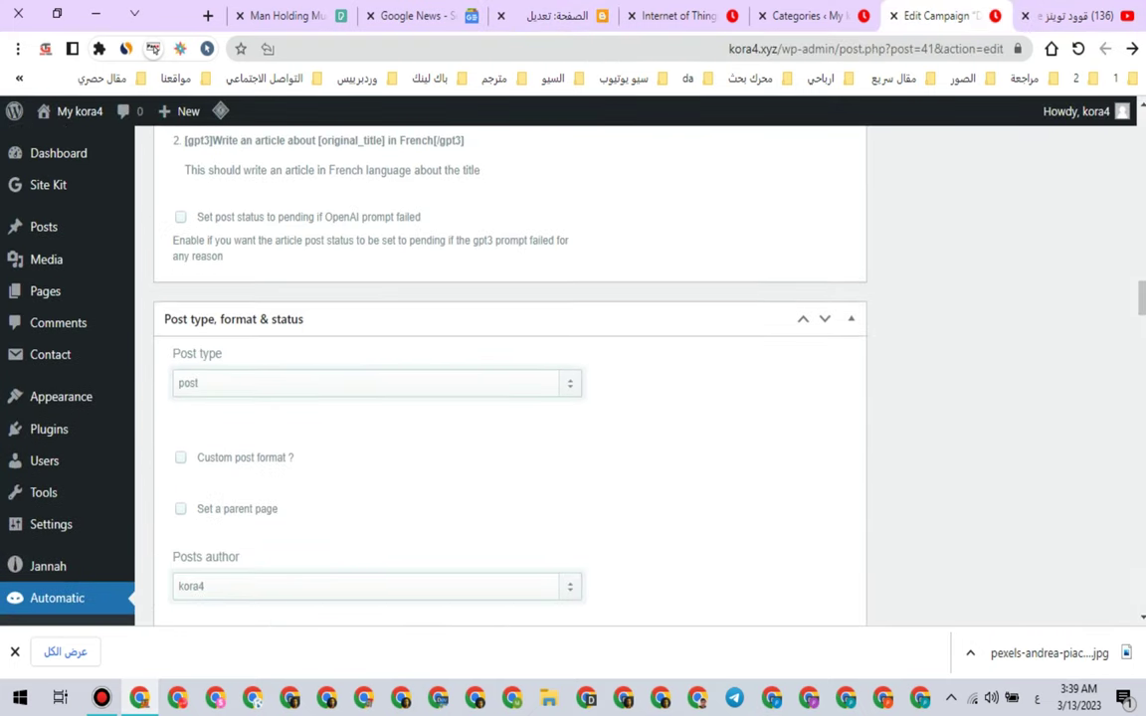
scroll(510, 378, "up", 8)
scroll(368, 388, "up", 4)
left_click_drag(196, 359, 576, 399)
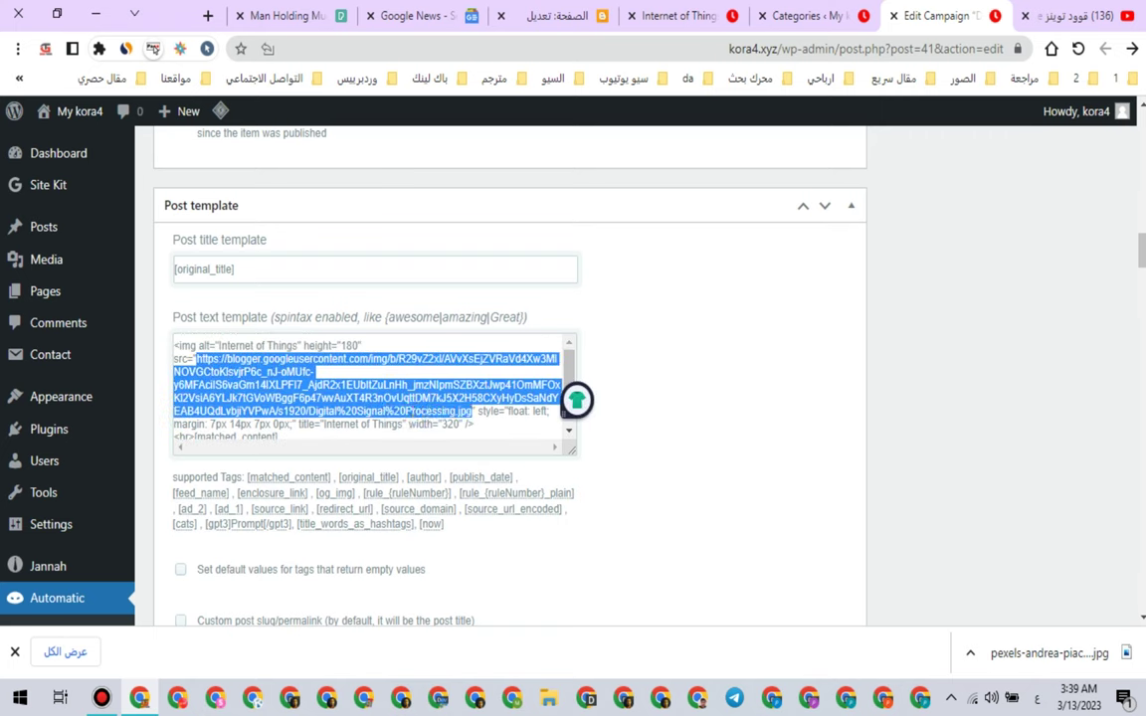
right_click(460, 386)
left_click(299, 161)
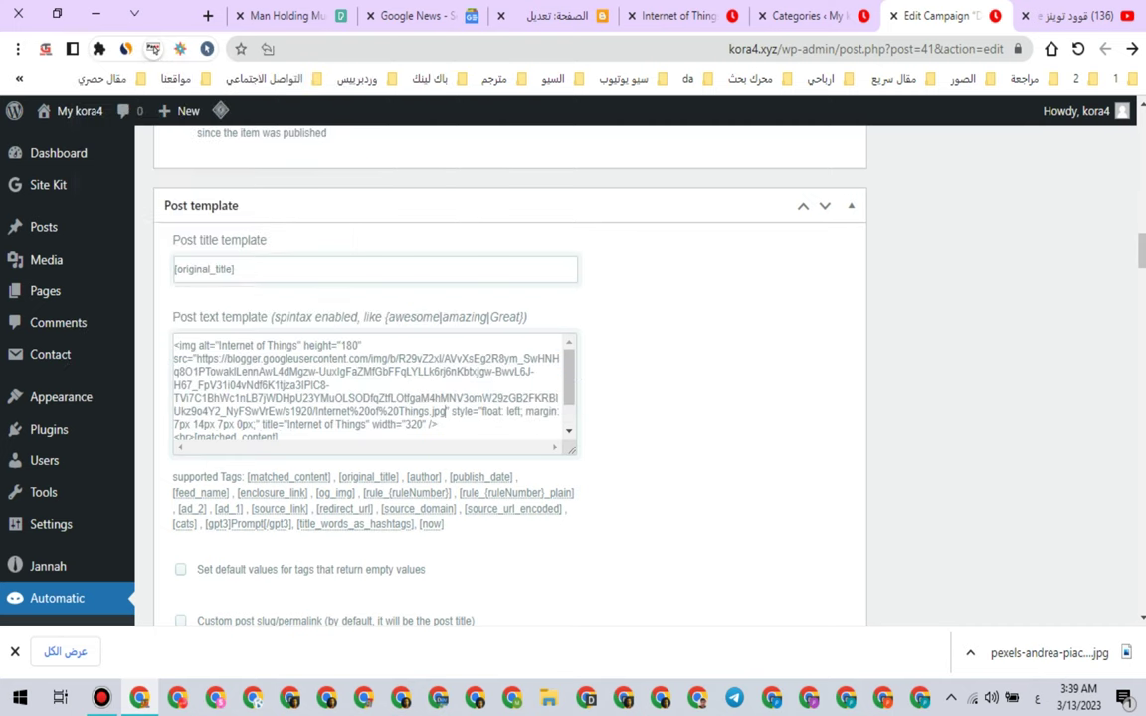
Step: Publish the Internet of Things campaign, dismiss the browser's download bar, and run the campaign
scroll(575, 401, "up", 15)
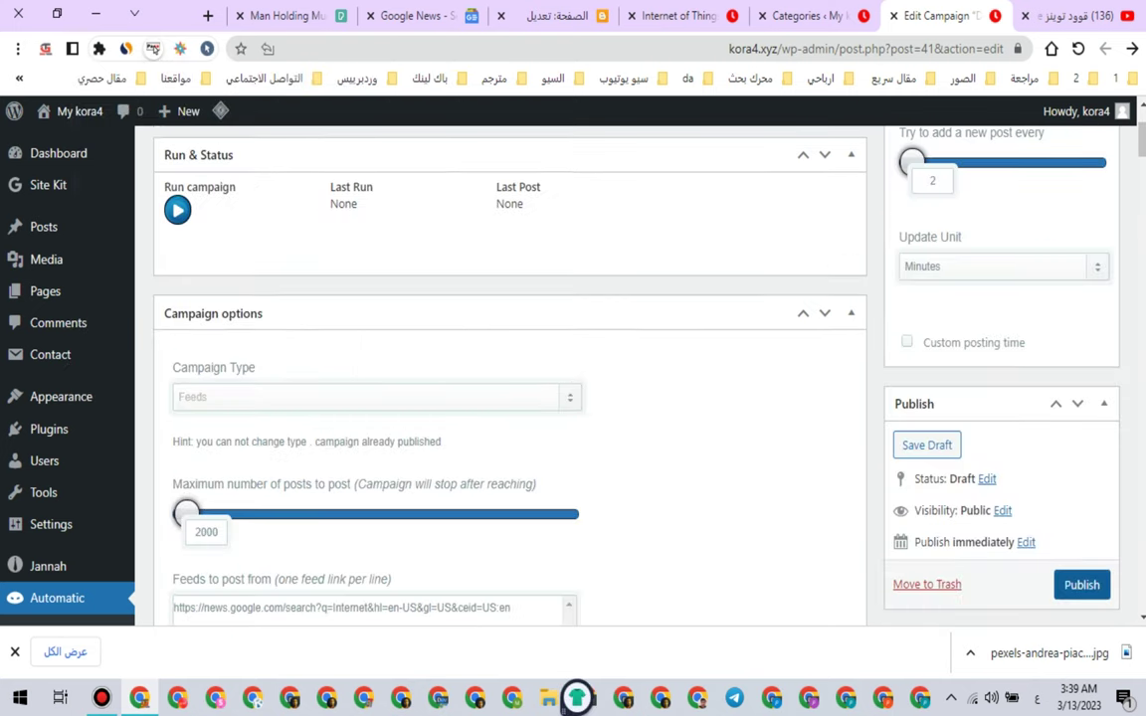
left_click(1081, 585)
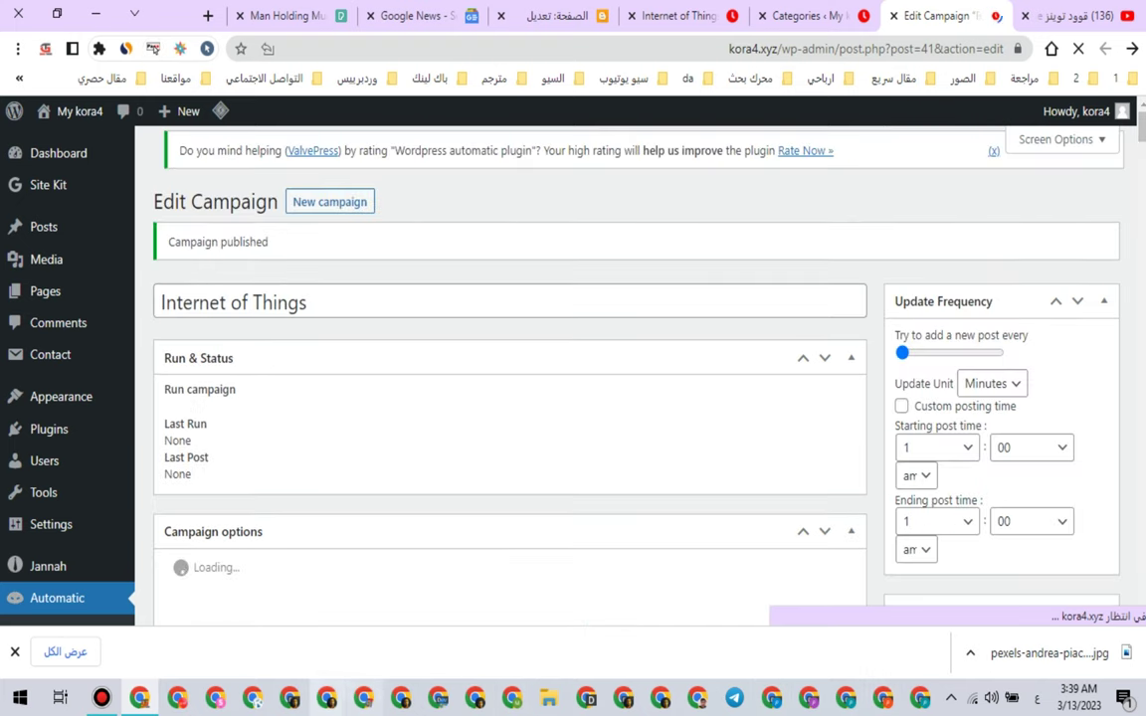
mouse_move(139, 698)
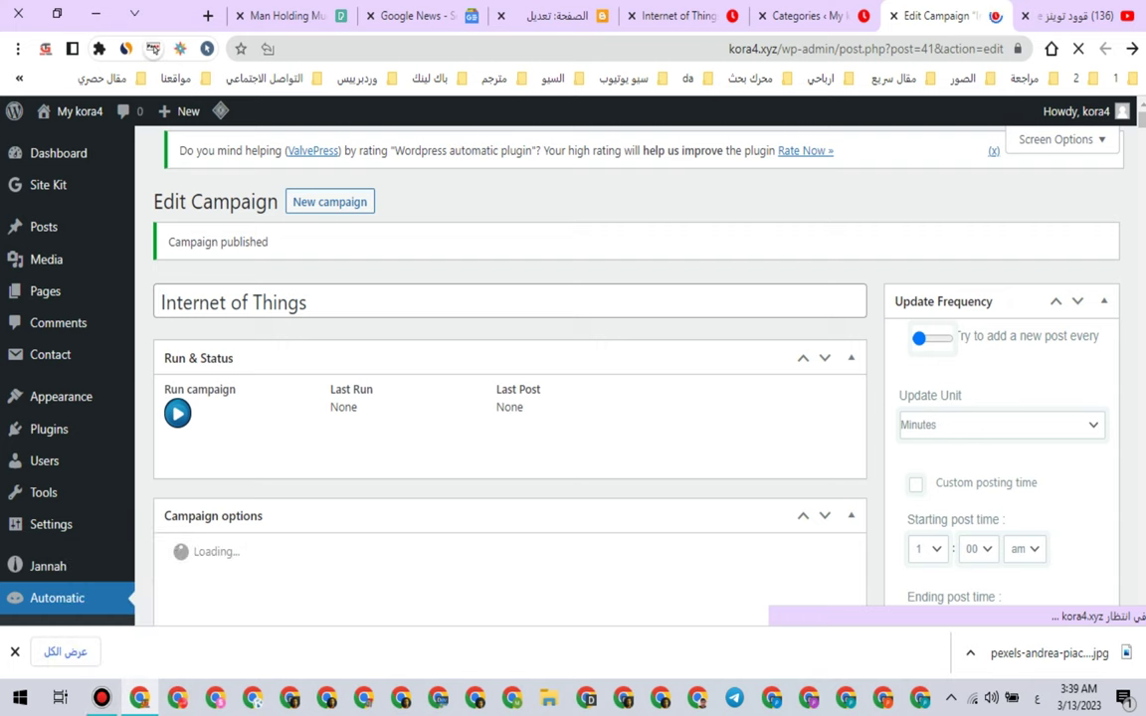
left_click(15, 652)
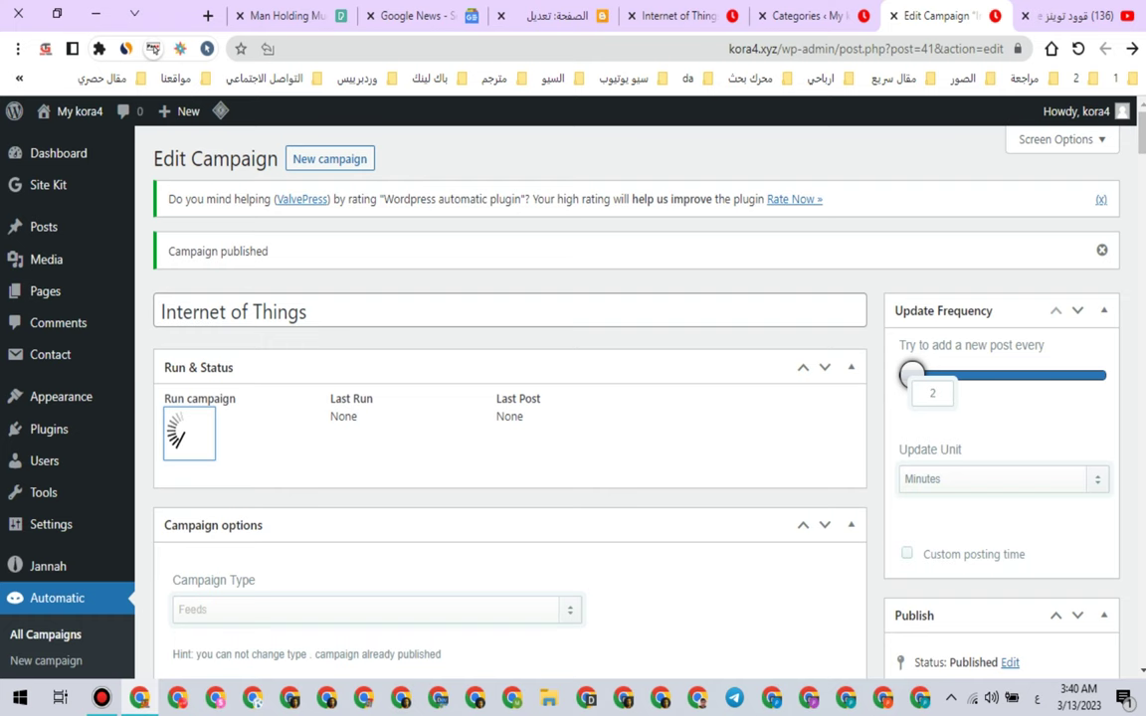
Step: Switch to the site's Internet of Things category page and load the home page from its logo to check for new posts
key("ctrl+Tab")
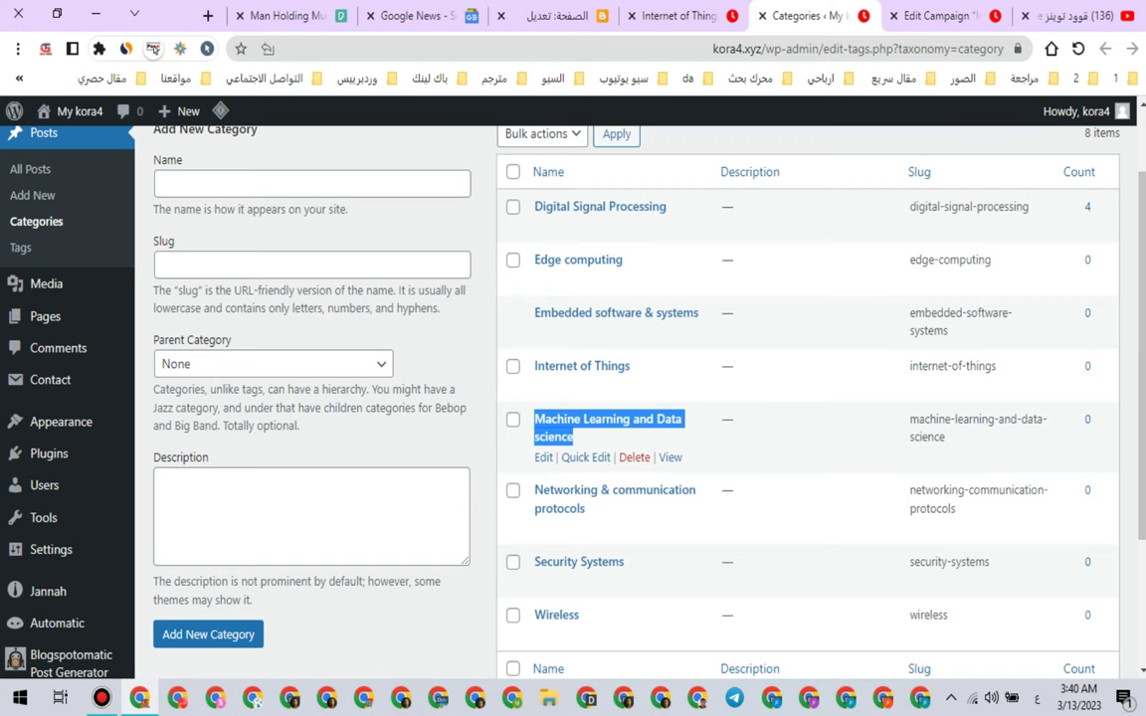
key("ctrl+shift+Tab")
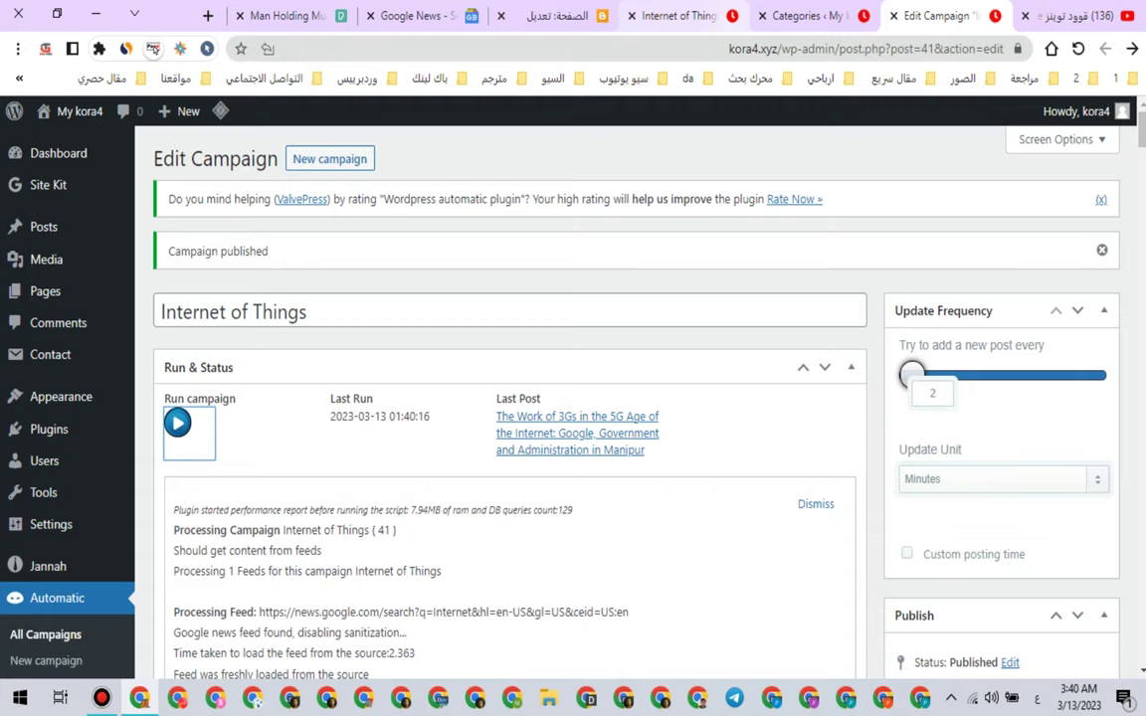
left_click(678, 16)
left_click(157, 235)
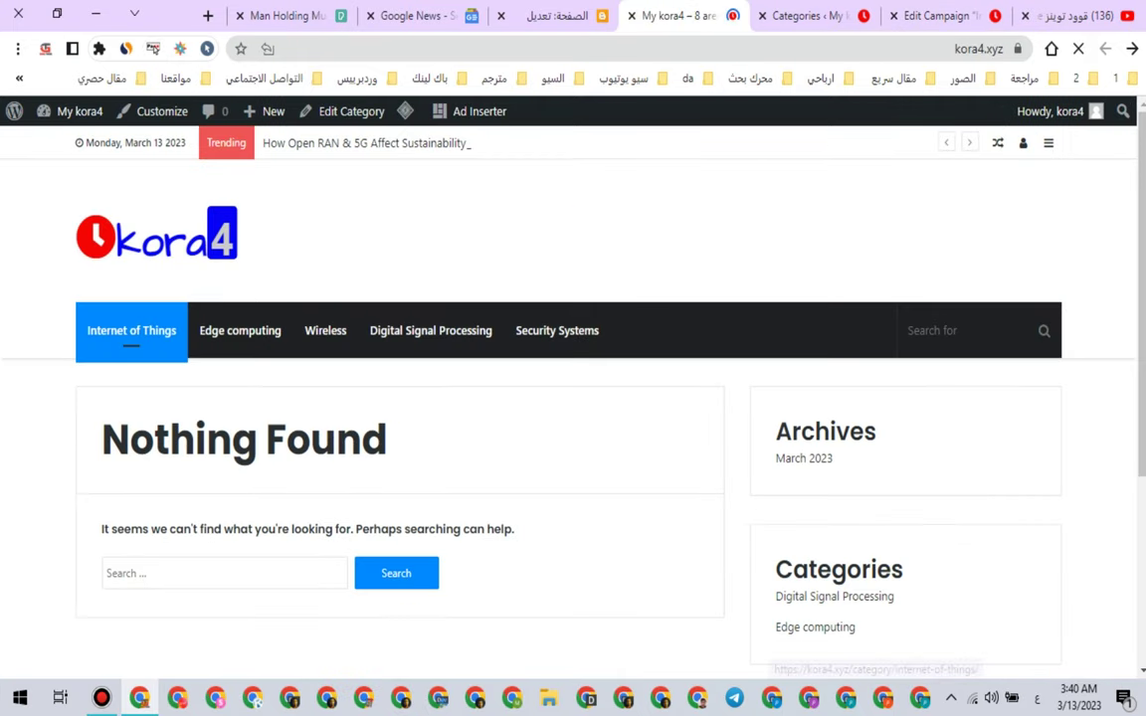
Step: Look through the home page's posts for the new Internet of Things article and its featured image
scroll(328, 438, "down", 4)
scroll(573, 398, "down", 12)
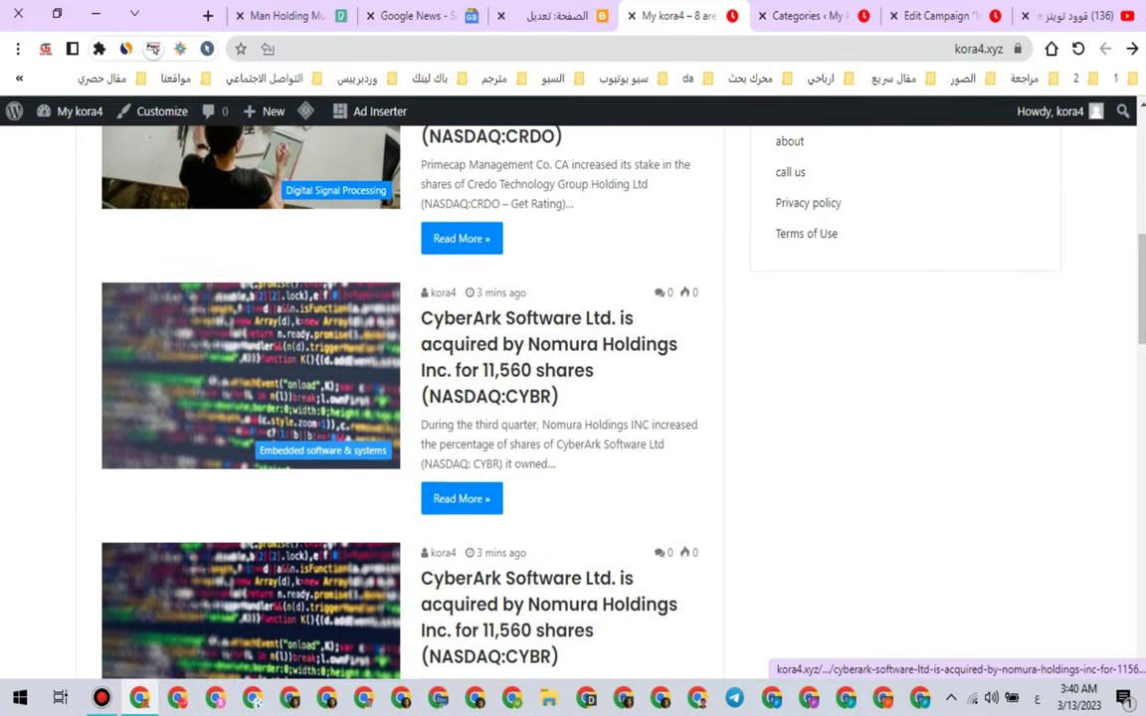
scroll(573, 398, "up", 16)
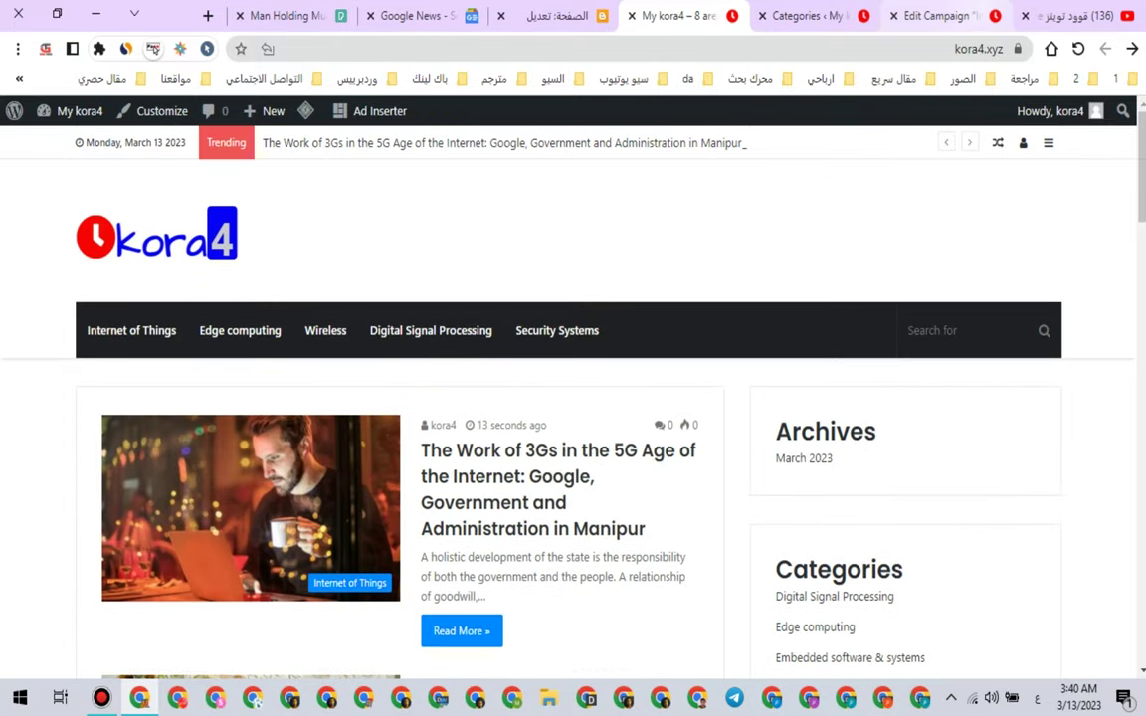
Step: Return to the campaign, go to the list of all campaigns, and open the Digital Signal Processing-Copy-Copy draft for editing
left_click(939, 16)
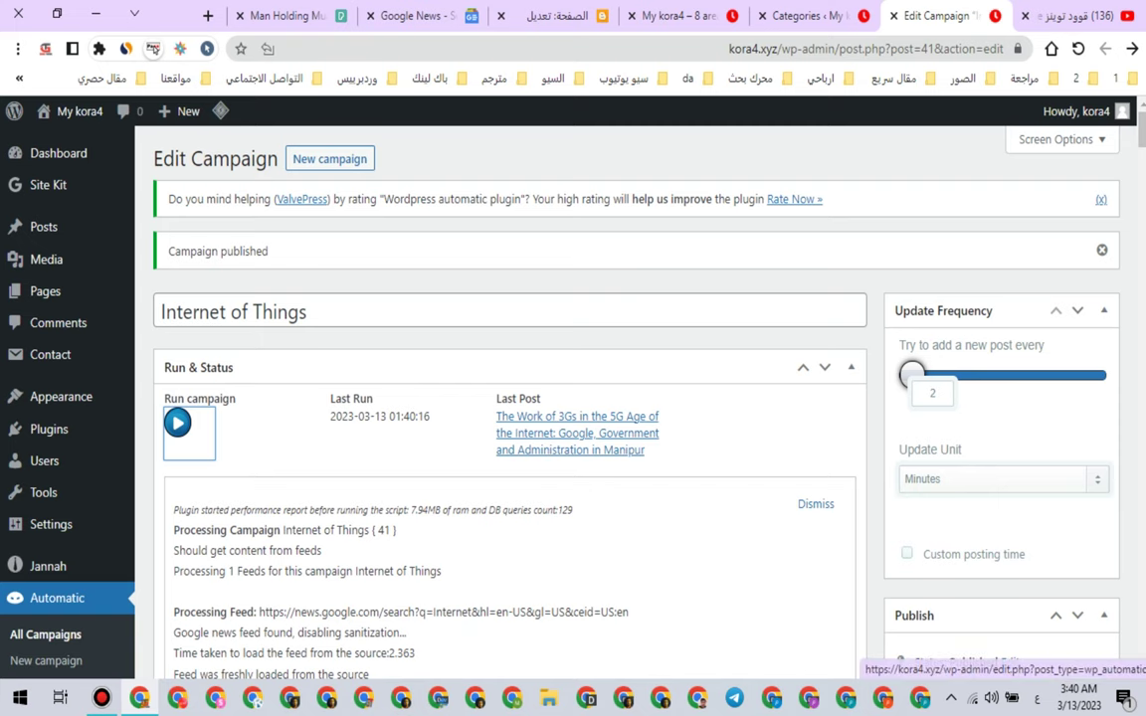
left_click(57, 599)
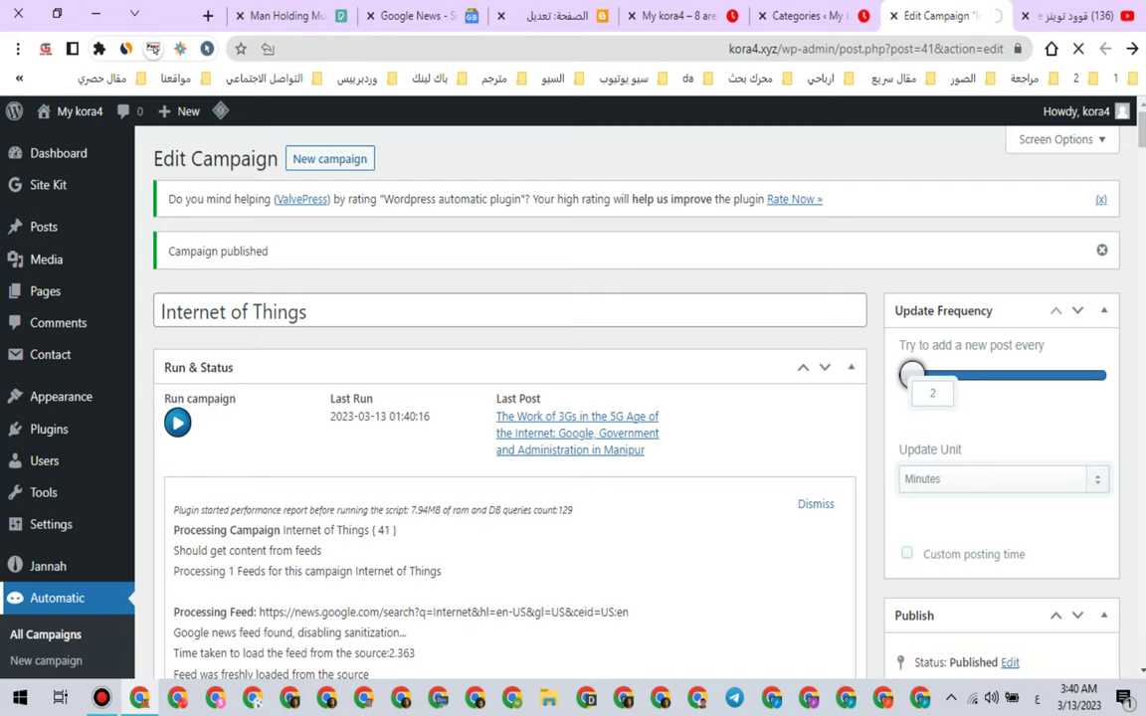
scroll(167, 449, "down", 3)
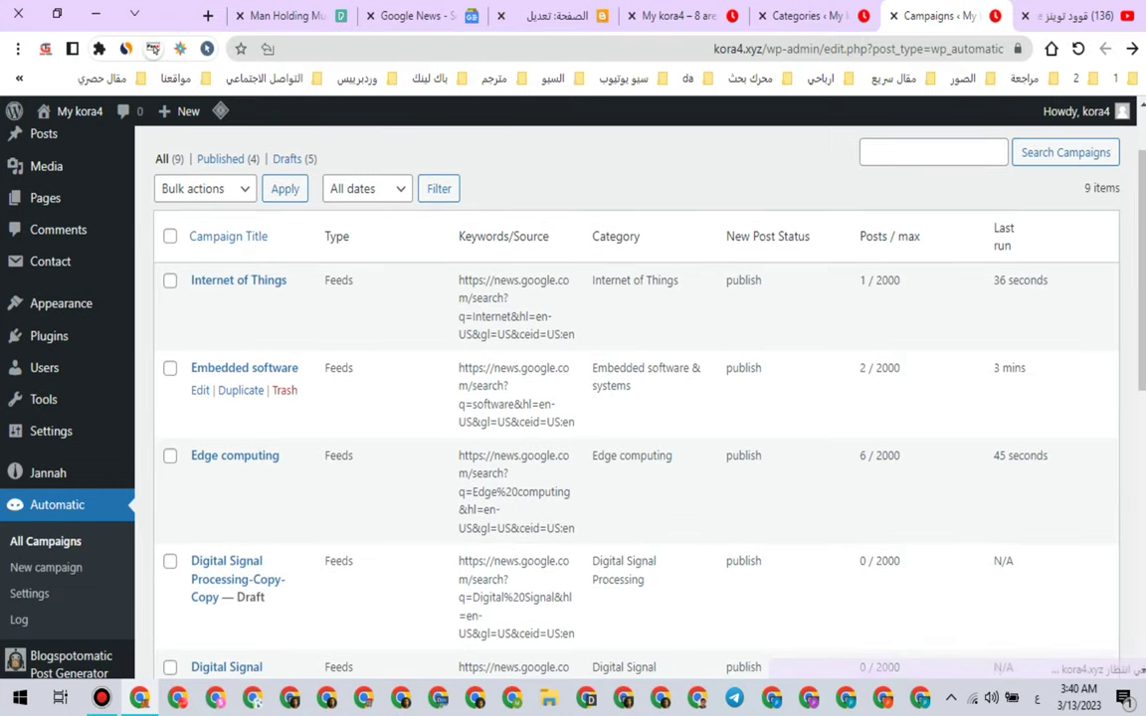
left_click(200, 434)
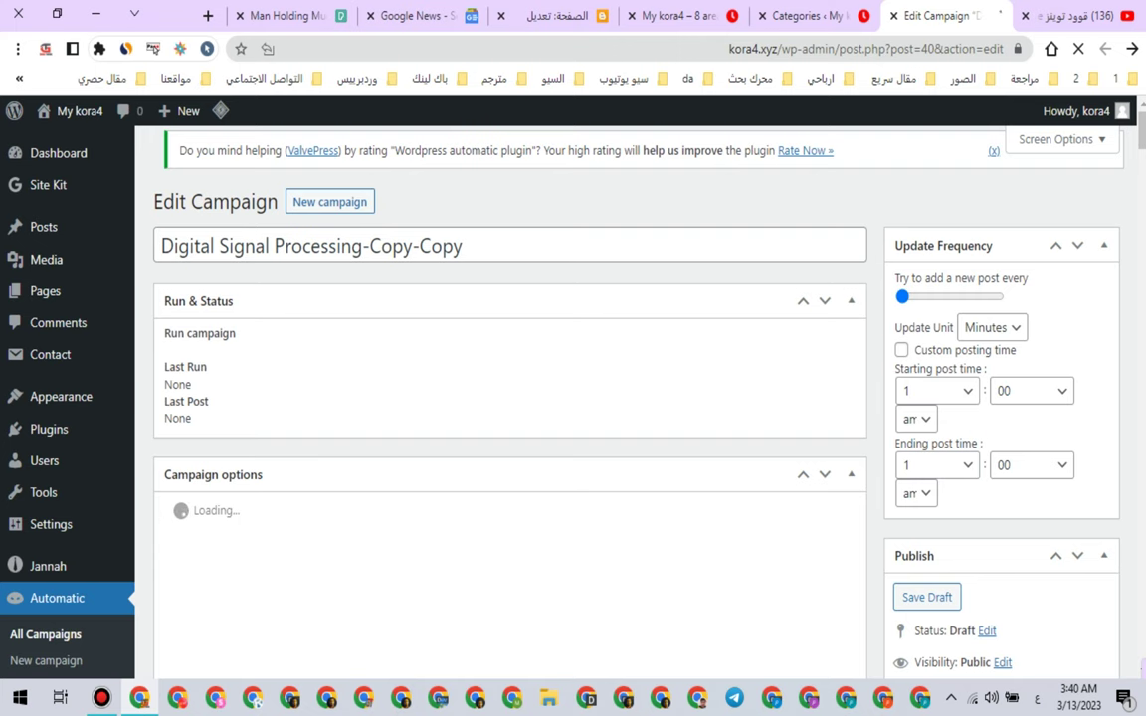
Step: Rename the campaign as Machine Learning and Data science
triple_click(398, 246)
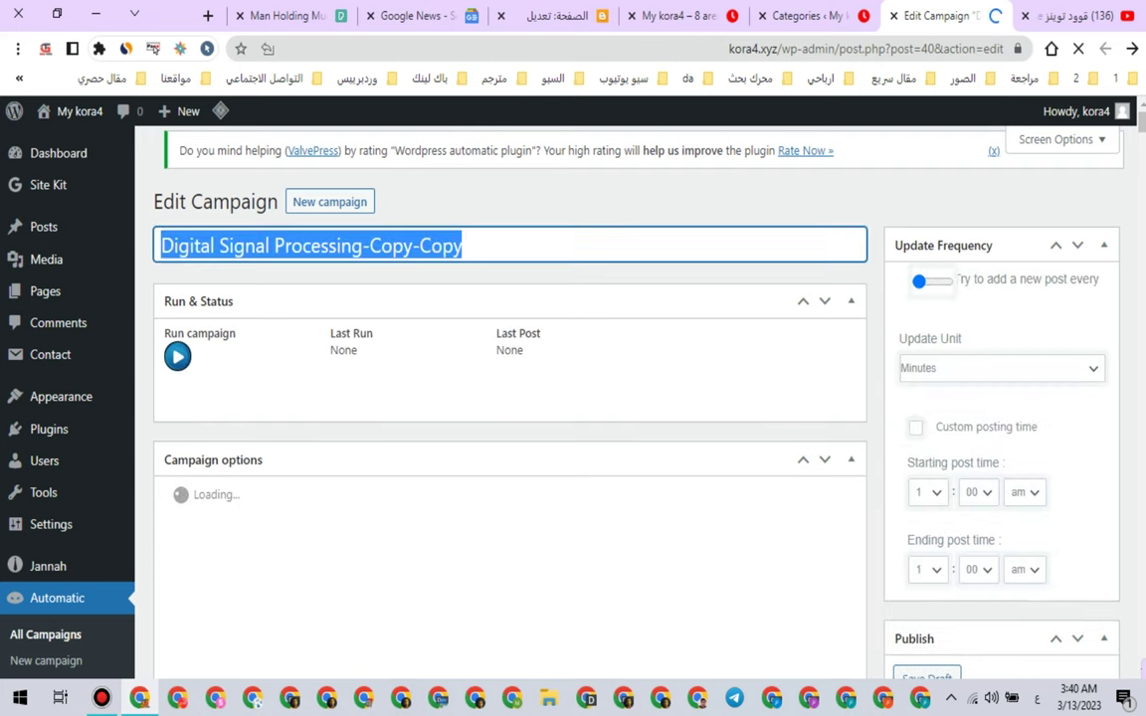
right_click(366, 245)
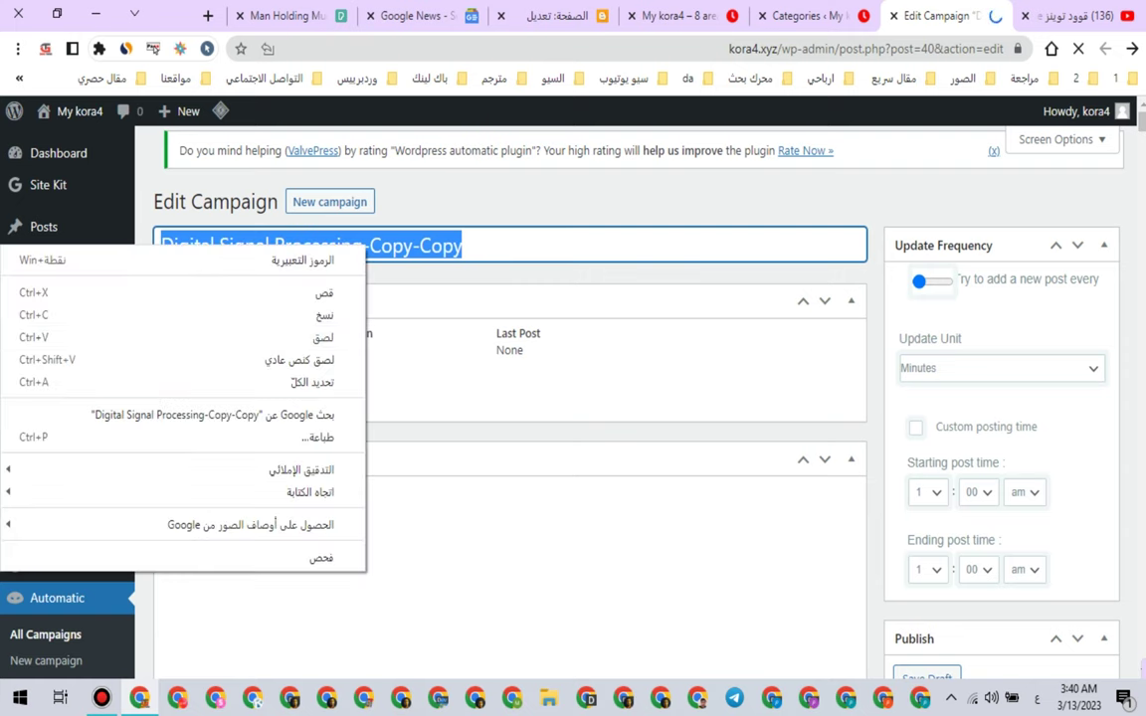
left_click(320, 337)
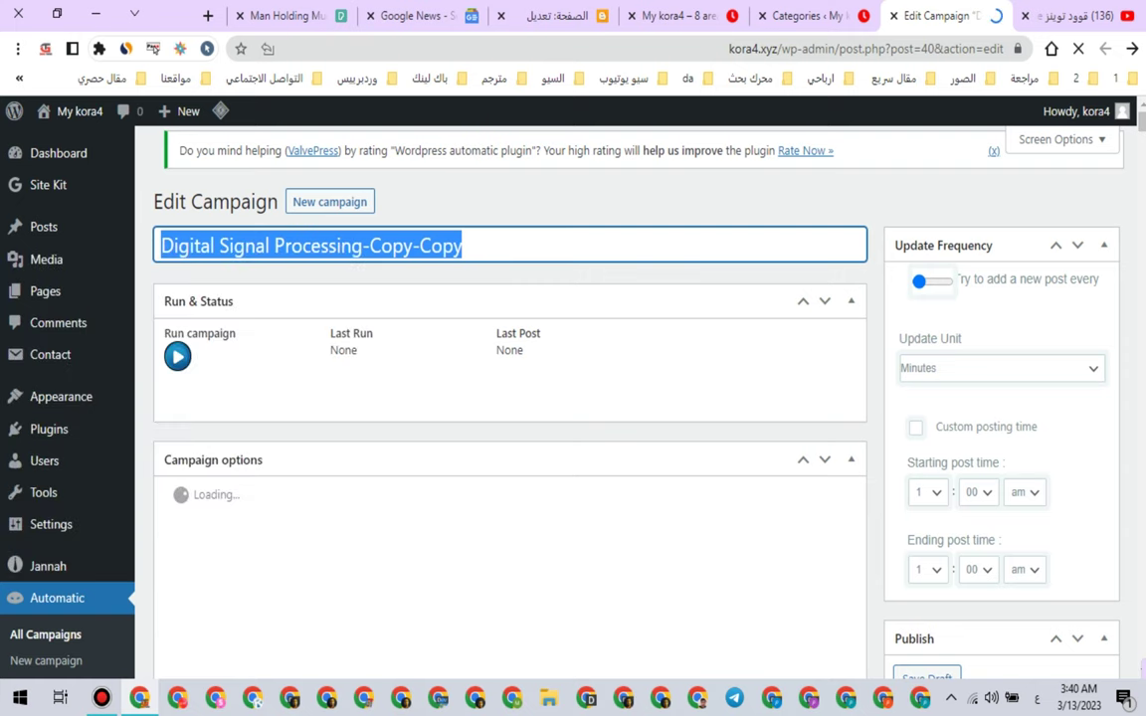
type("Machine Learning and Data science")
Step: Replace the image's alt and title text in the post text template with Machine Learning and Data science
scroll(510, 398, "down", 9)
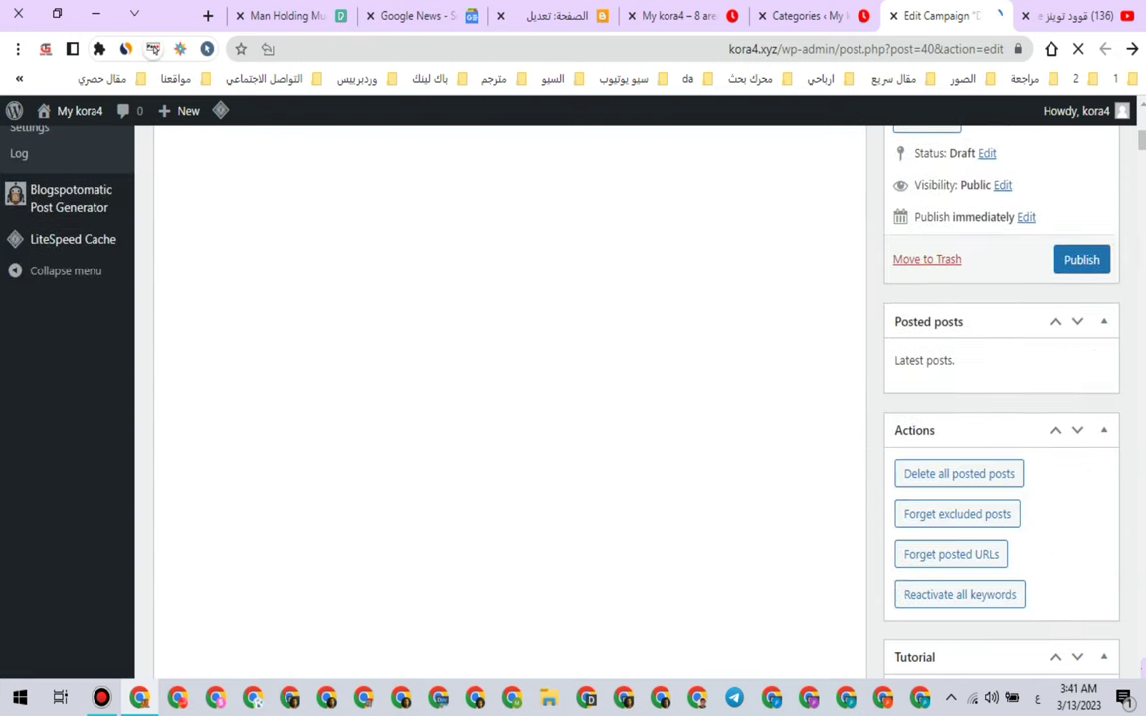
scroll(510, 398, "up", 5)
scroll(509, 398, "up", 2)
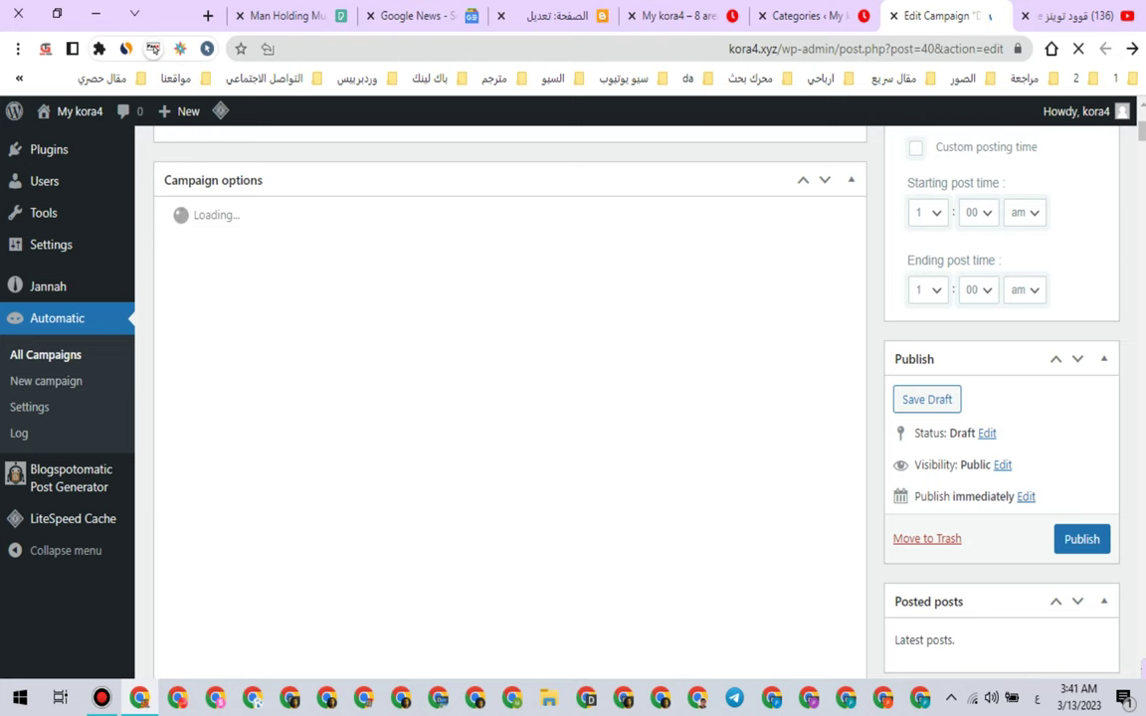
scroll(510, 398, "up", 1)
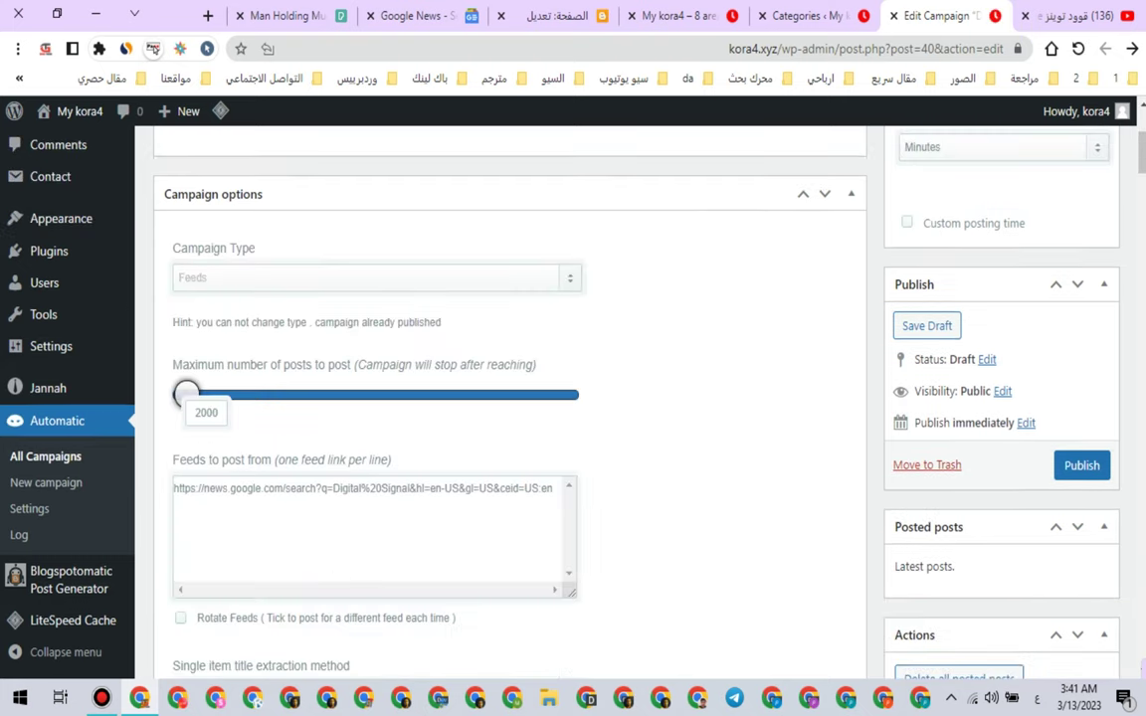
scroll(510, 398, "down", 15)
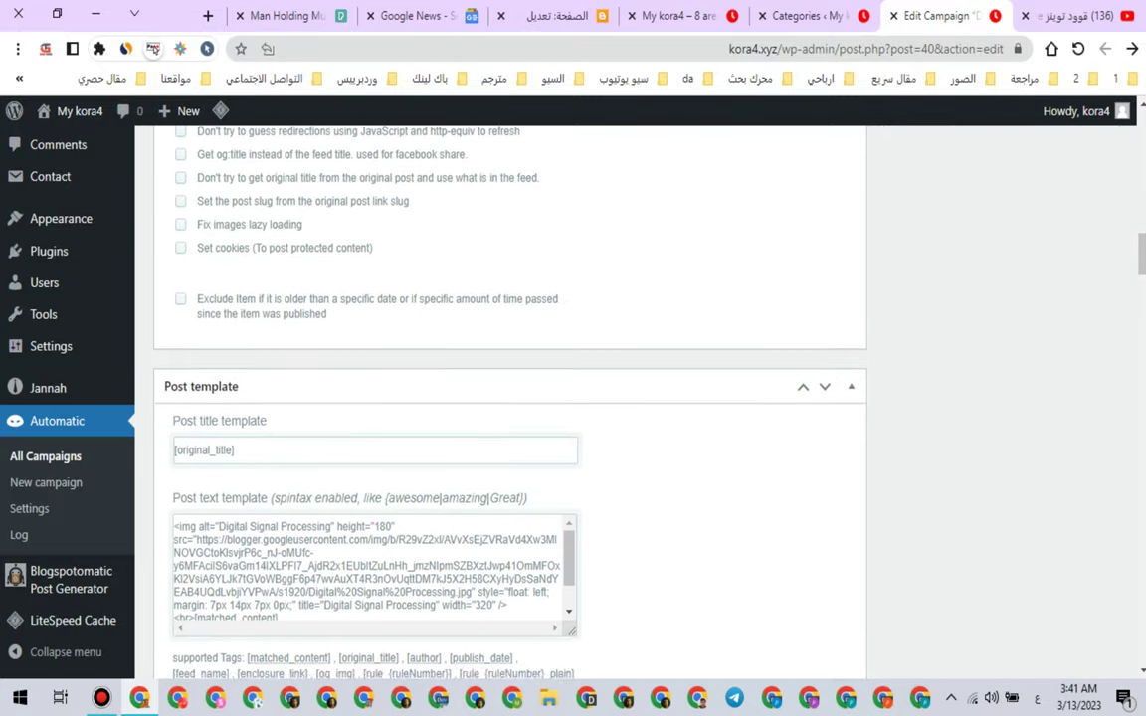
scroll(509, 398, "down", 2)
left_click_drag(220, 346, 330, 345)
right_click(294, 345)
left_click(149, 422)
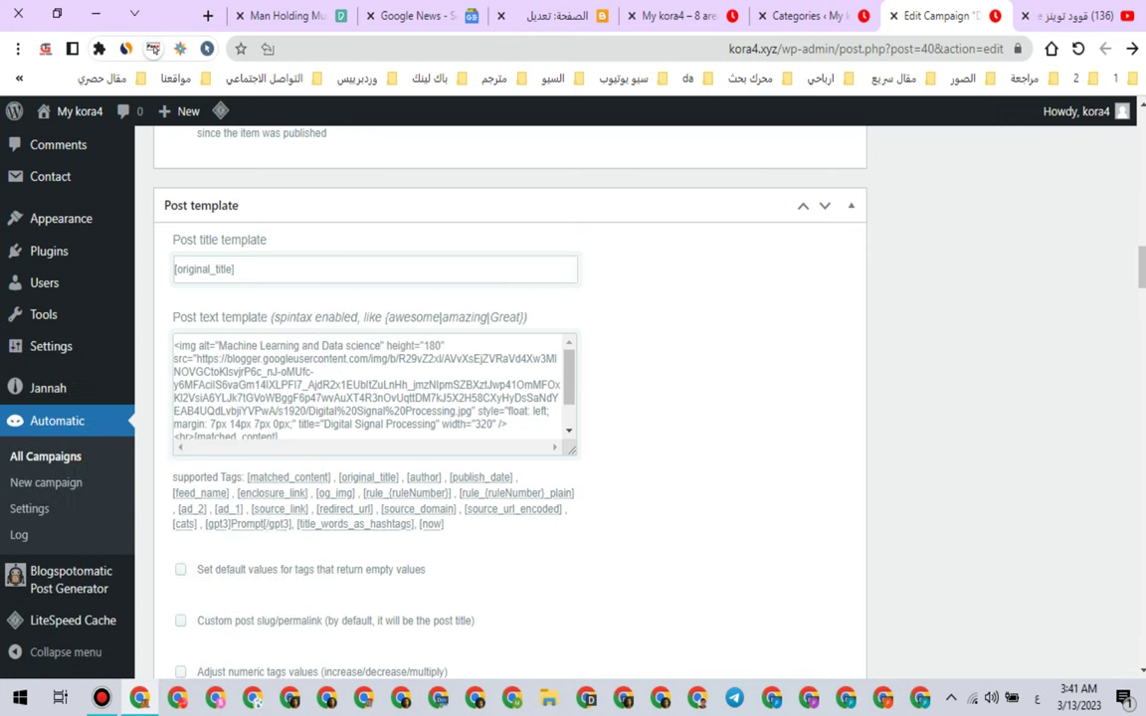
left_click_drag(322, 424, 435, 388)
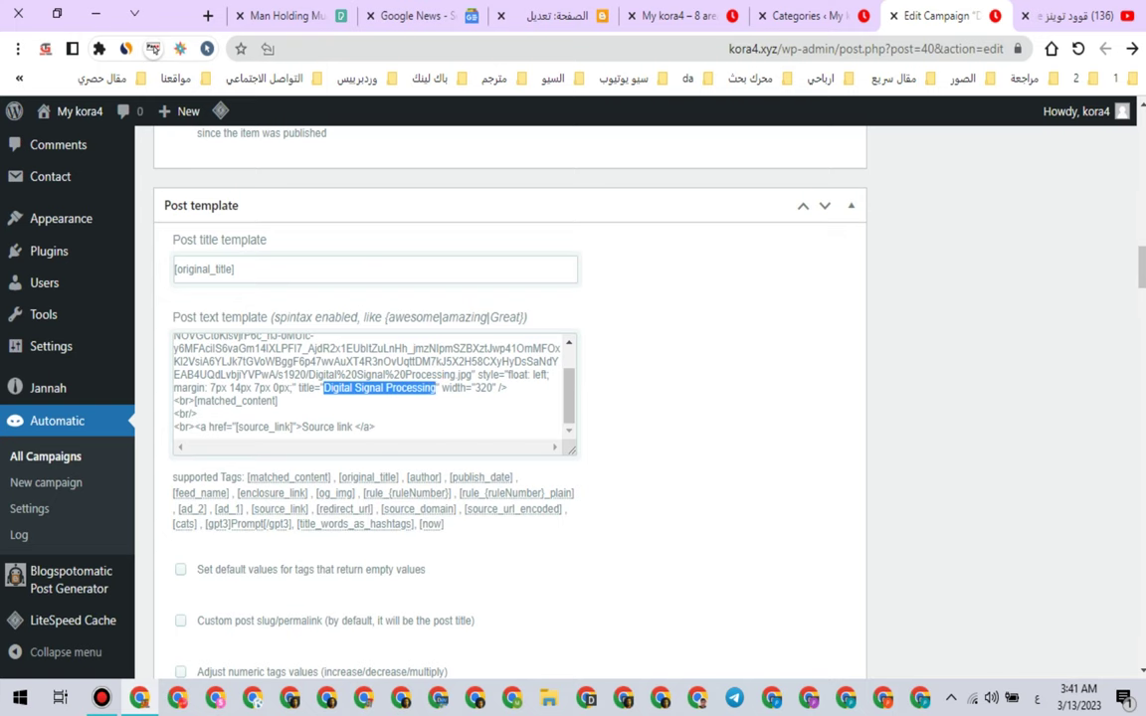
right_click(433, 388)
left_click(339, 130)
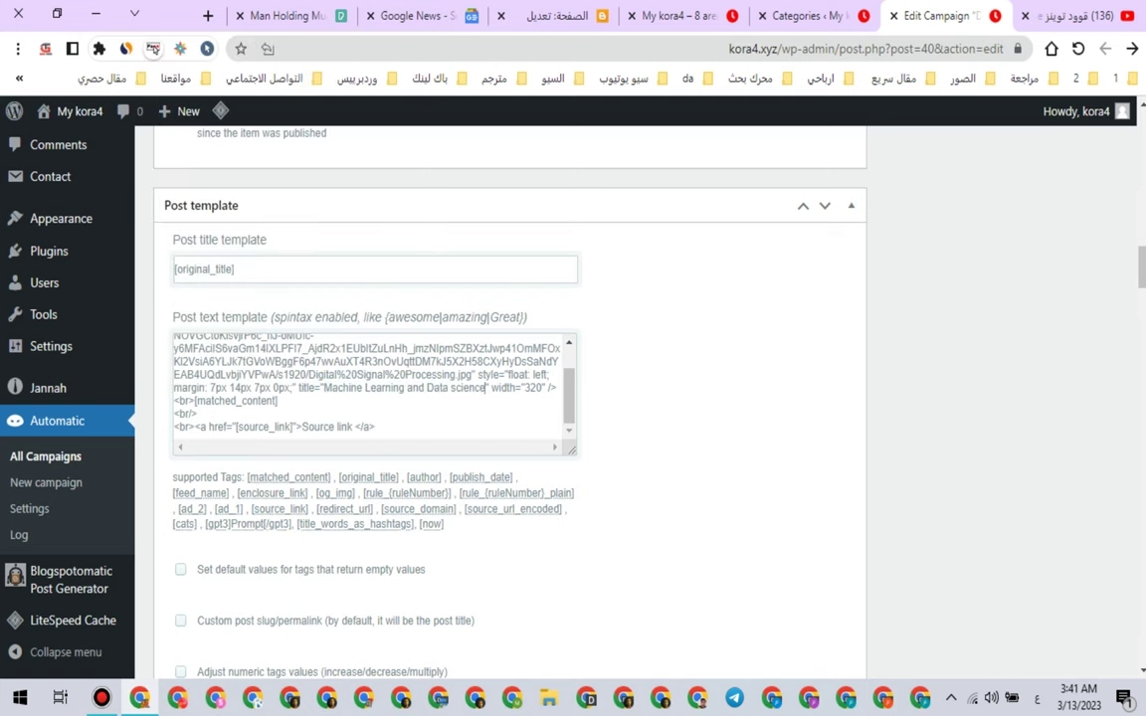
Step: Set the campaign to post to the Machine Learning and Data science category
scroll(373, 388, "up", 5)
scroll(509, 398, "down", 15)
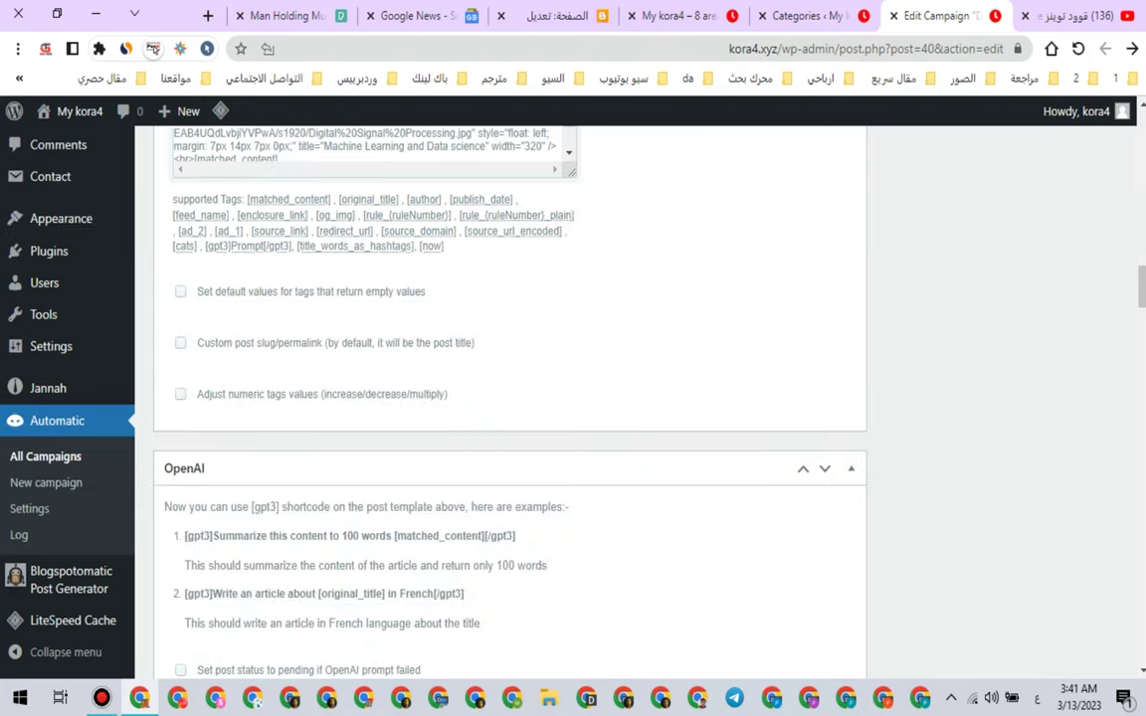
scroll(510, 398, "down", 9)
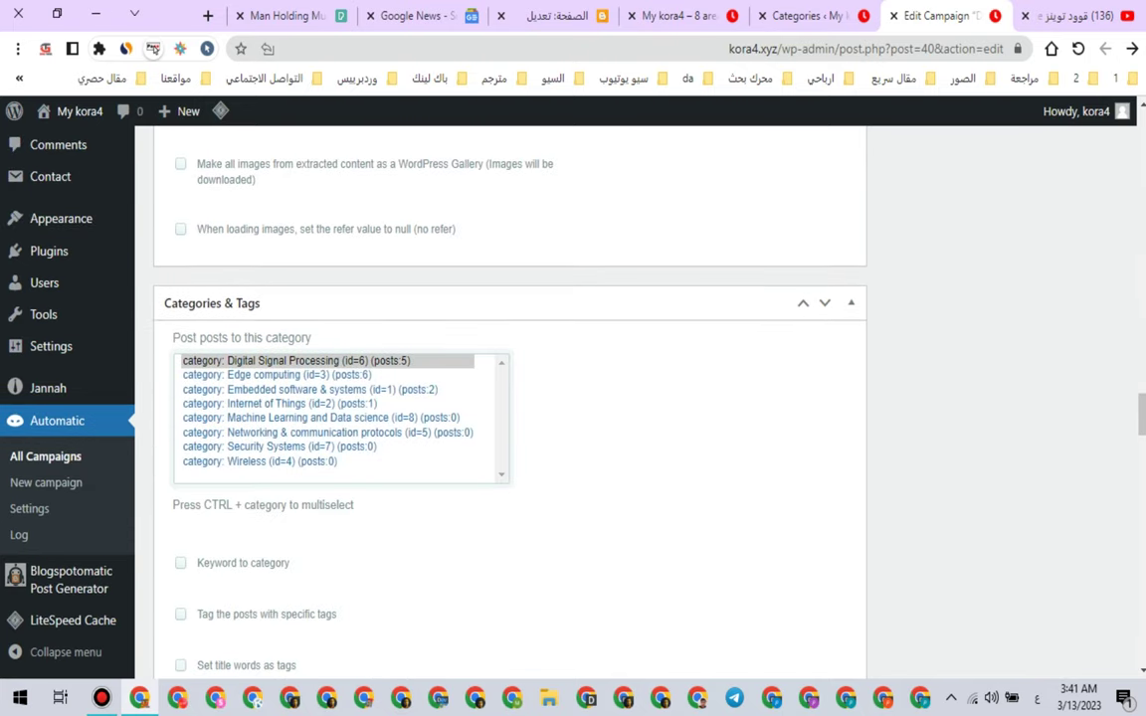
left_click(321, 418)
Step: Copy "Data science" from the campaign title and replace the Digital%20Signal query in the feed link with it
scroll(321, 417, "up", 16)
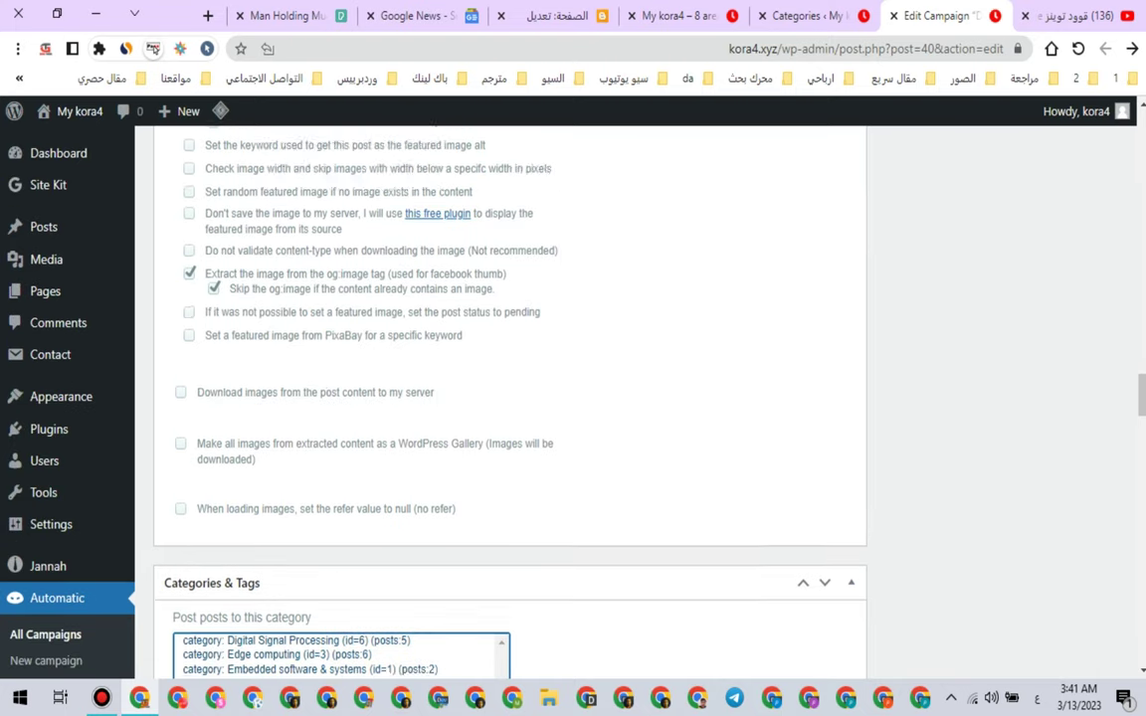
scroll(510, 398, "up", 15)
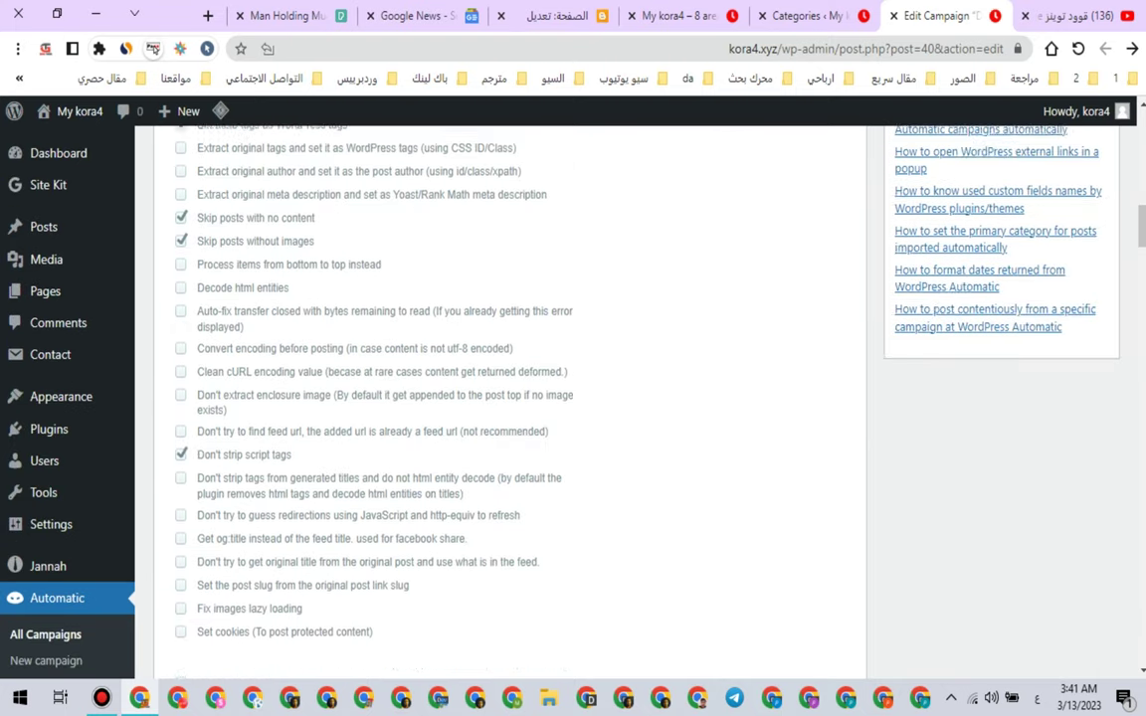
scroll(509, 398, "up", 5)
left_click_drag(348, 259, 453, 260)
right_click(440, 263)
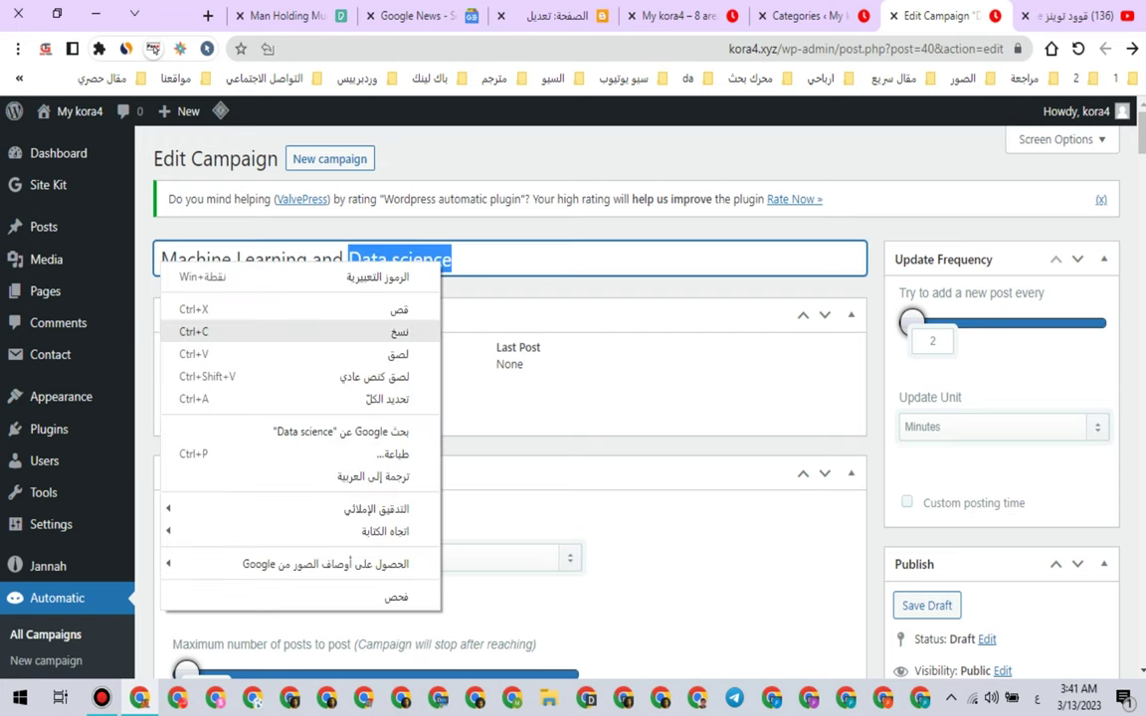
left_click(398, 330)
scroll(509, 398, "down", 3)
scroll(510, 397, "down", 4)
scroll(509, 398, "up", 1)
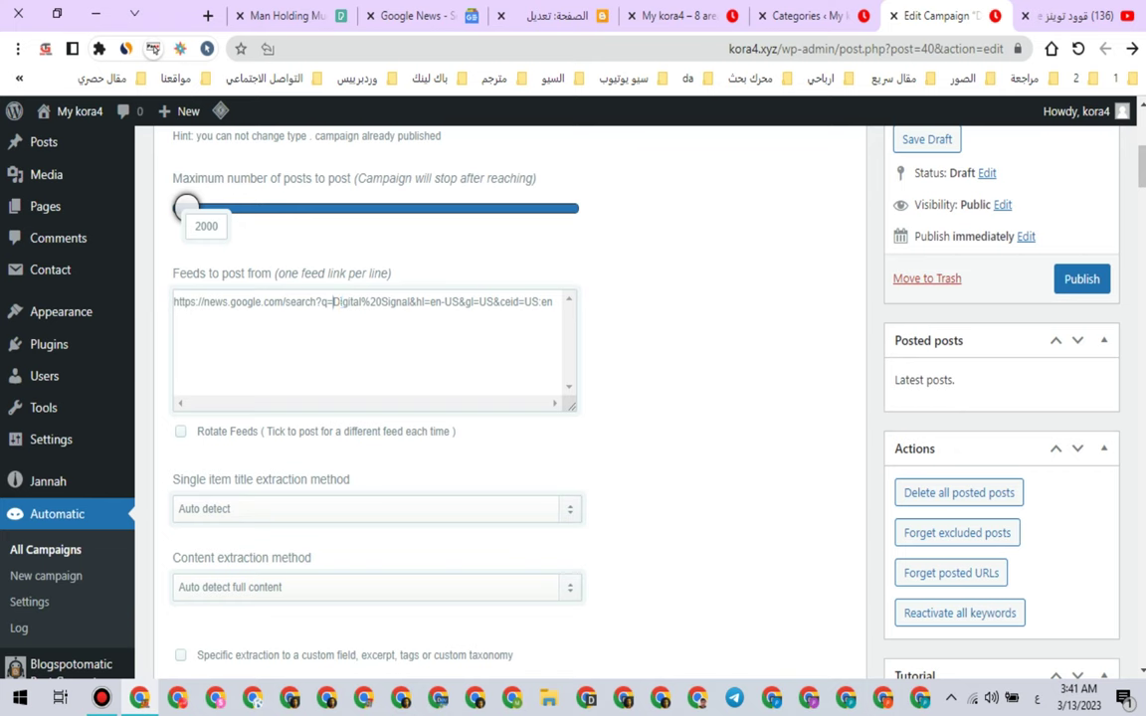
left_click_drag(332, 302, 406, 302)
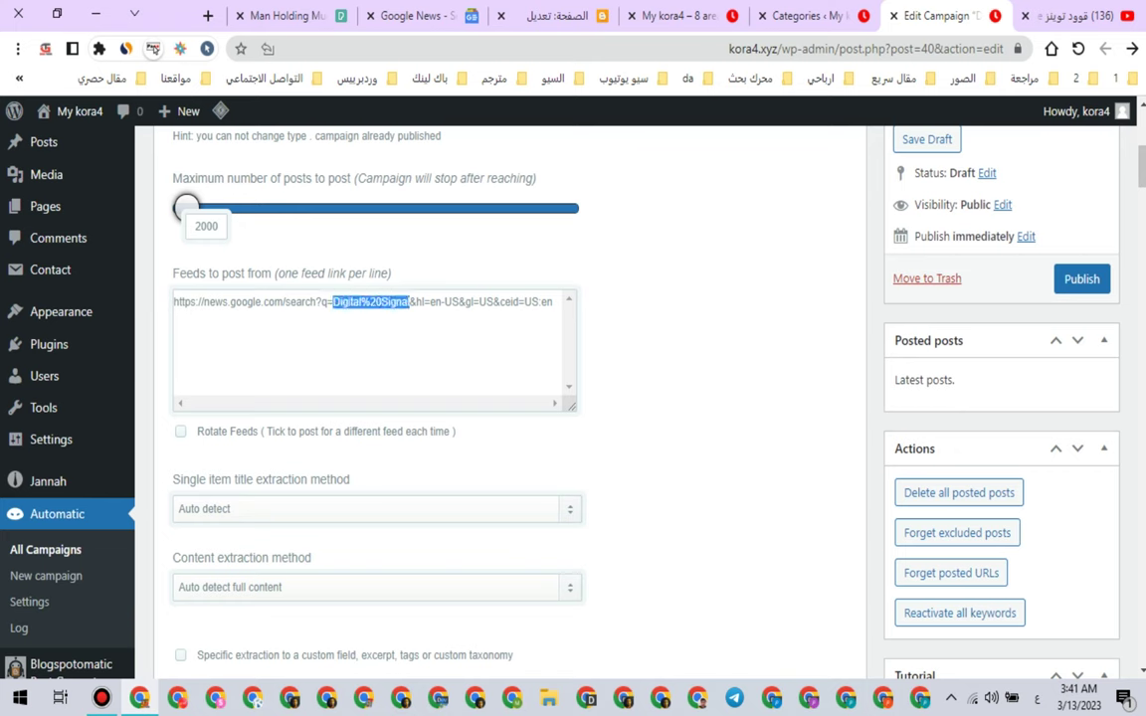
right_click(338, 301)
left_click(249, 396)
Step: Copy the whole feed link and load it in the Google News browser tab
key("ctrl+a")
right_click(420, 301)
left_click(368, 373)
left_click(416, 16)
left_click(643, 49)
right_click(419, 47)
left_click(419, 47)
right_click(465, 45)
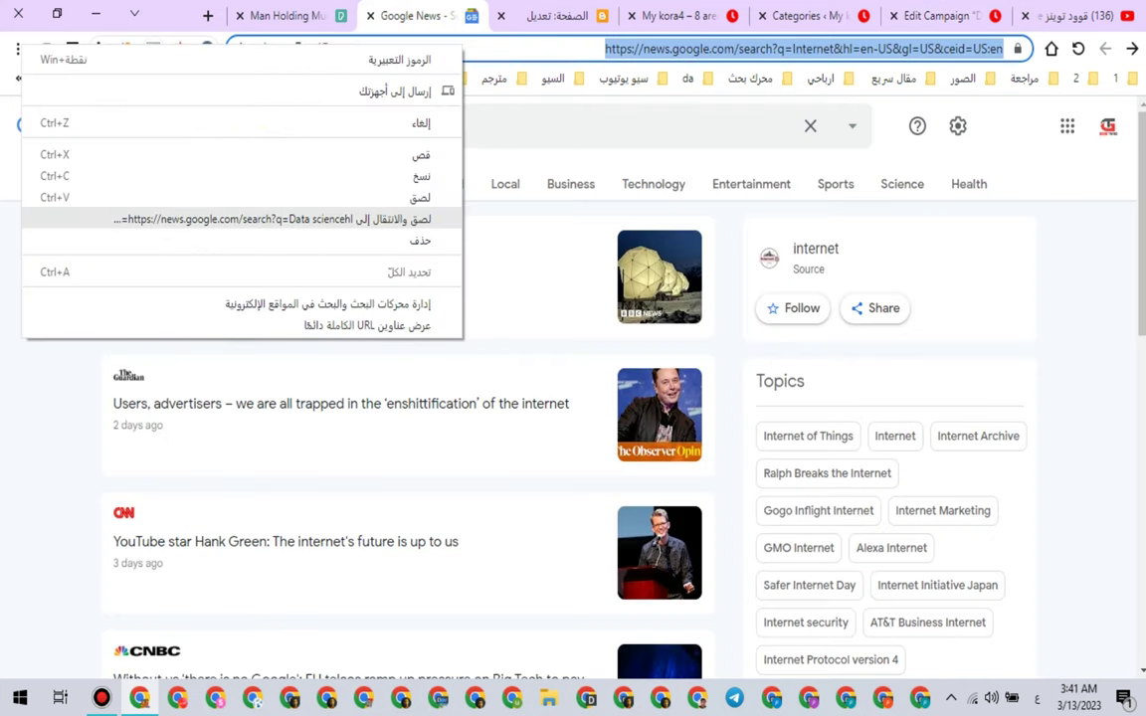
left_click(397, 219)
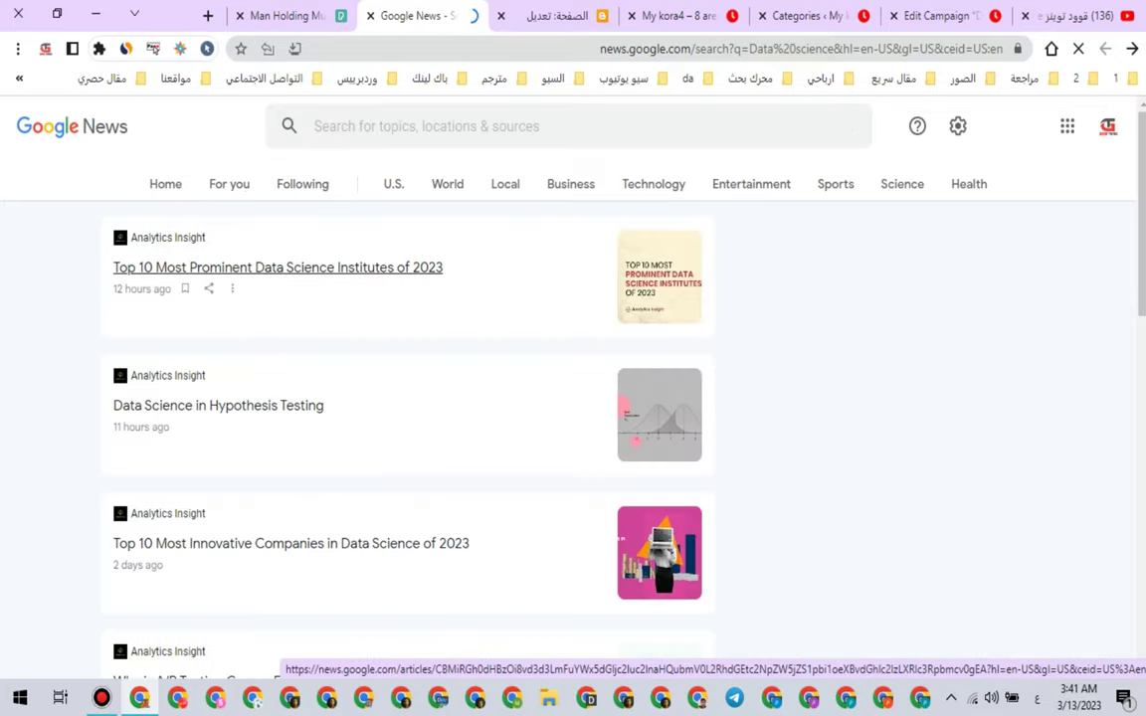
right_click(1005, 49)
left_click(896, 161)
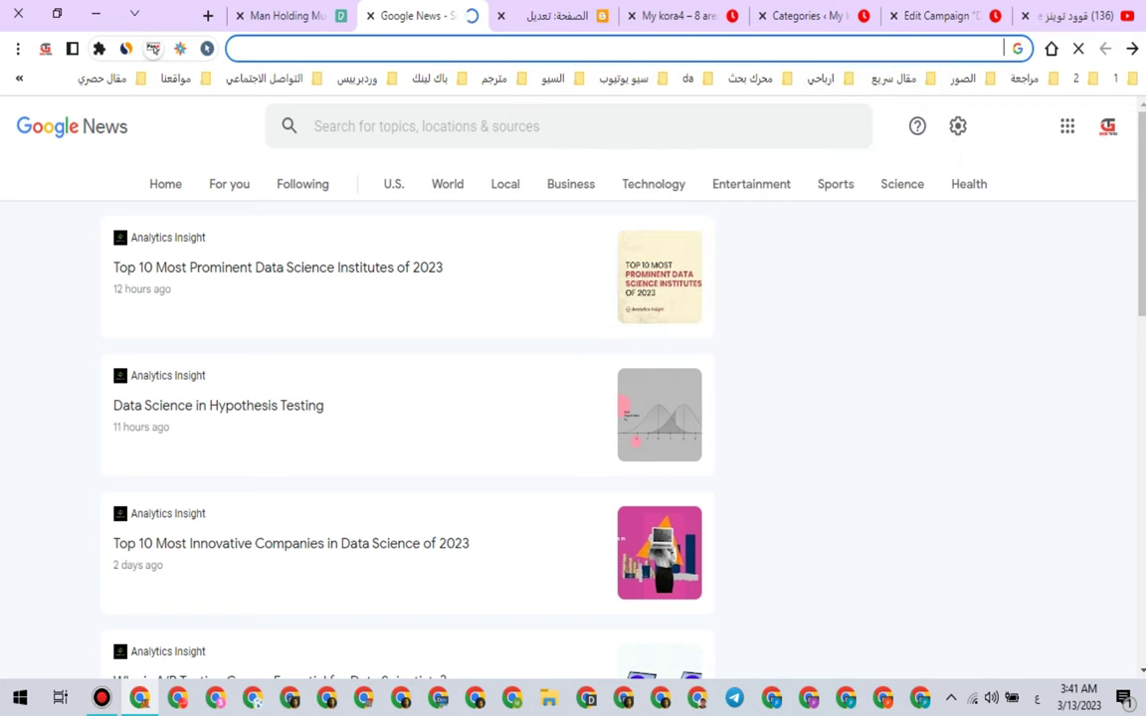
left_click(939, 16)
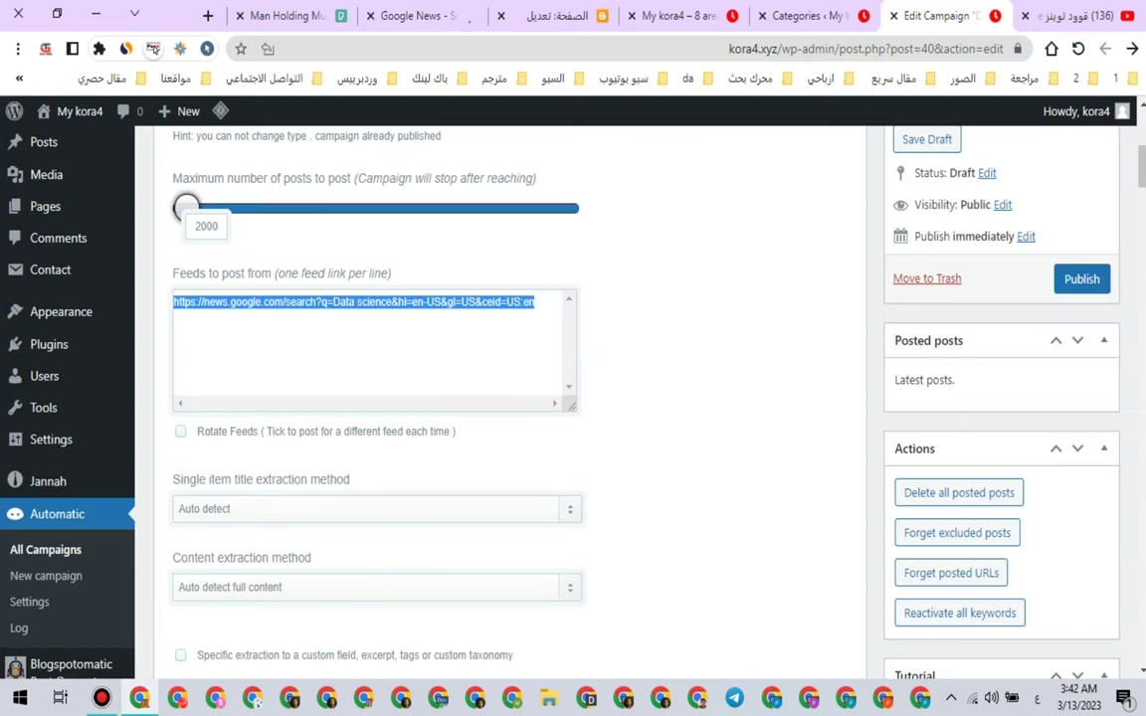
right_click(463, 303)
left_click(378, 393)
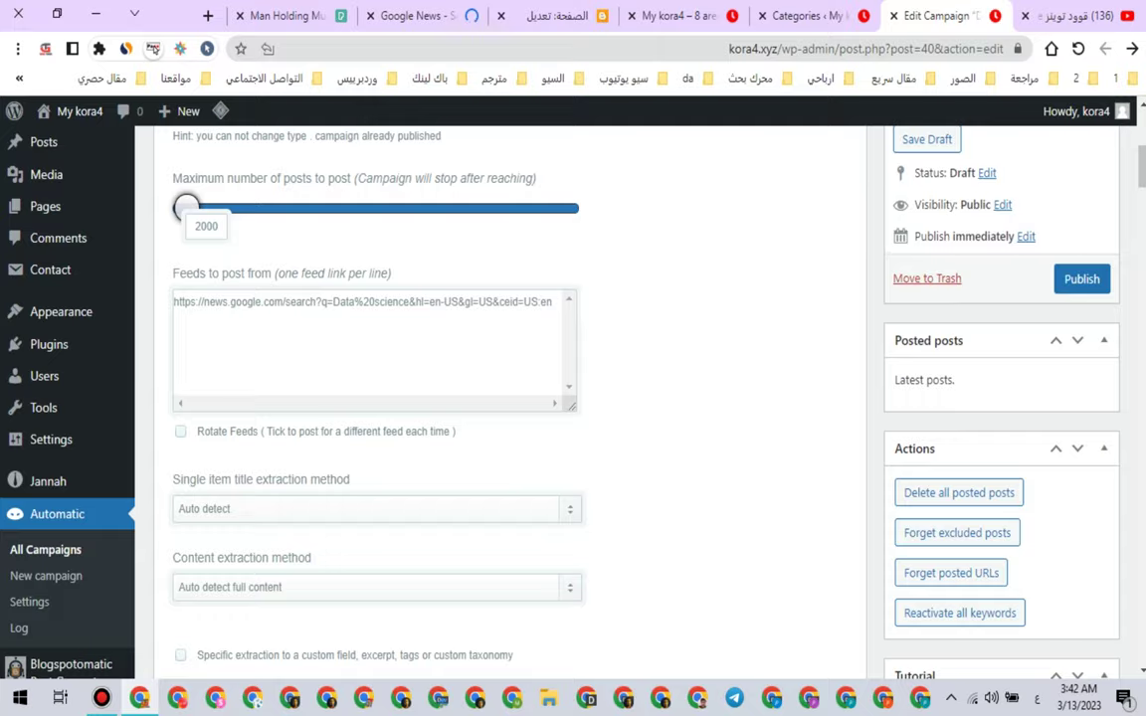
Step: Copy the words "Machine Learning" from the campaign title
scroll(584, 398, "up", 5)
left_click(348, 259)
left_click_drag(307, 260, 127, 236)
right_click(296, 256)
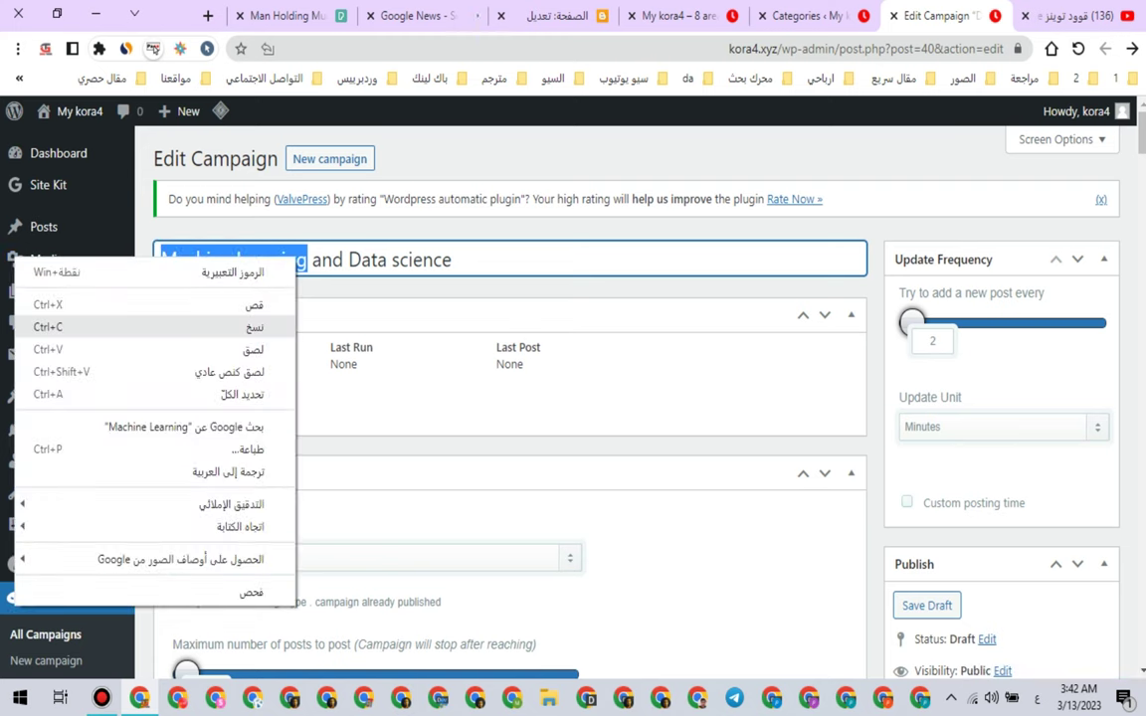
left_click(229, 328)
Step: Switch to Pexels, close the Google News tab, and dismiss the thank-you overlay and the open photo
left_click(284, 15)
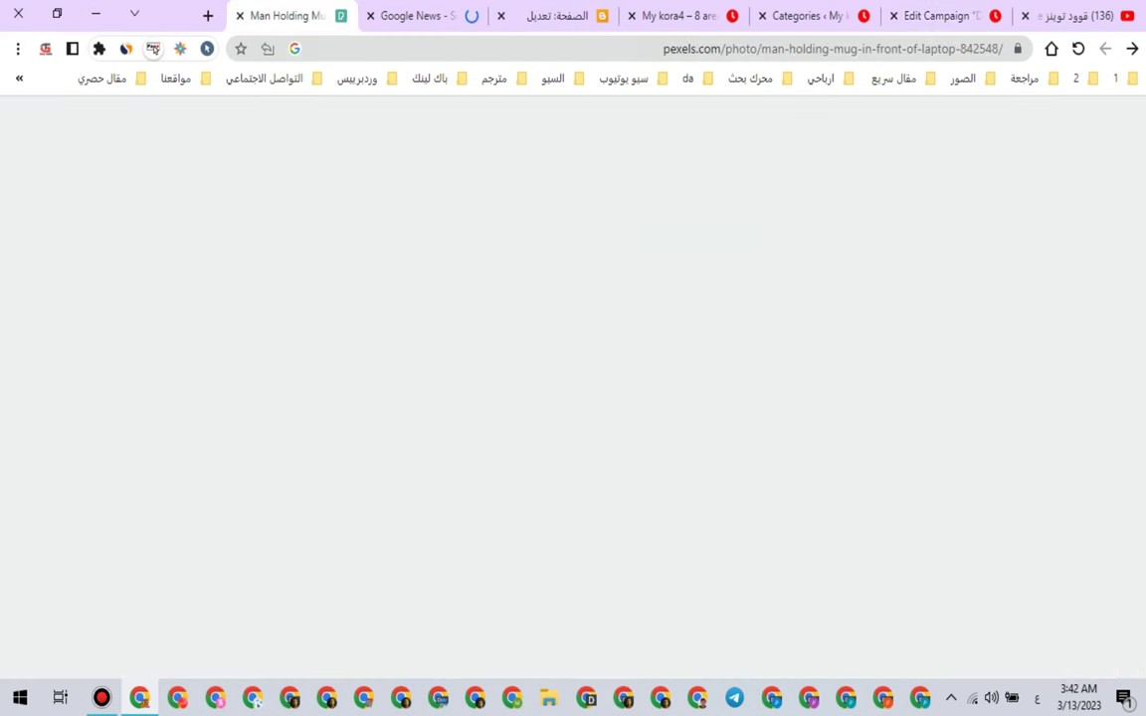
left_click(371, 15)
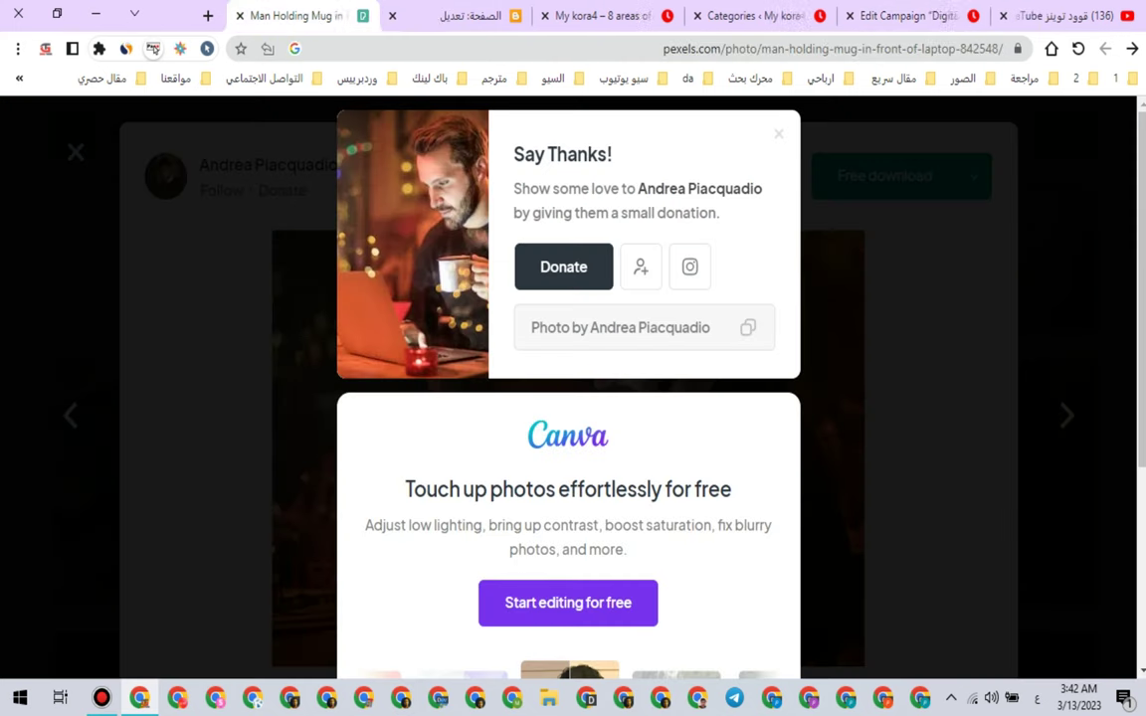
left_click(76, 152)
left_click(76, 153)
Step: Replace the Pexels search term with the copied "Machine Learning" and run the photo search
triple_click(288, 133)
right_click(288, 134)
left_click(242, 230)
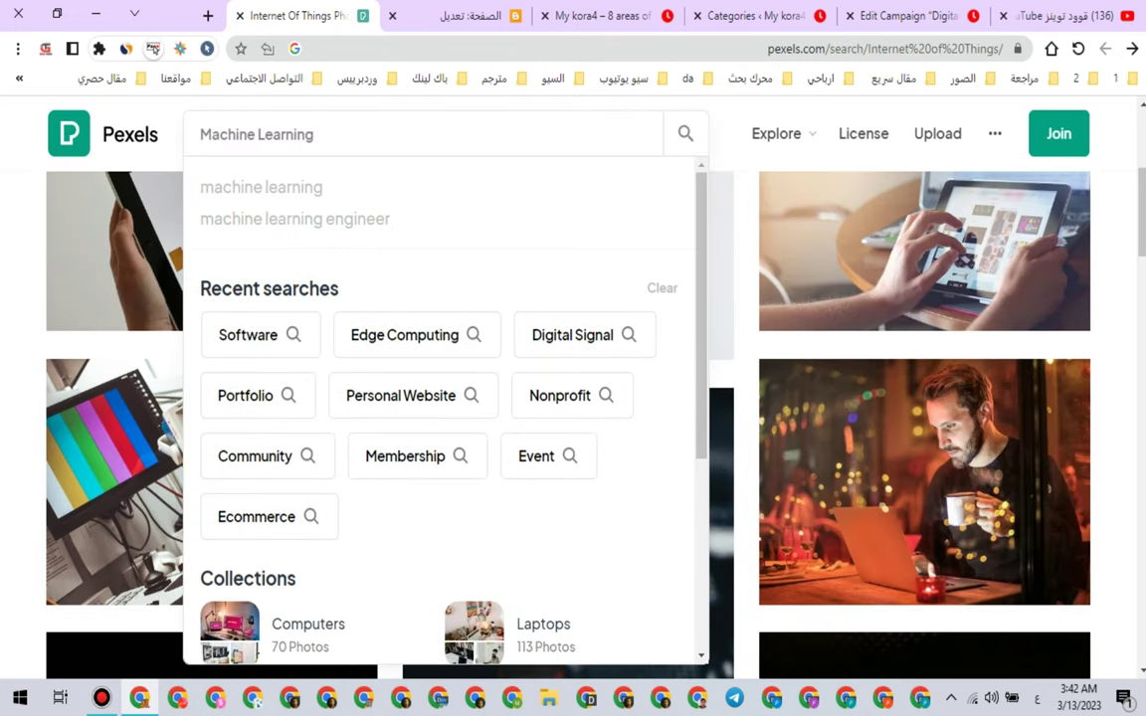
key("Return")
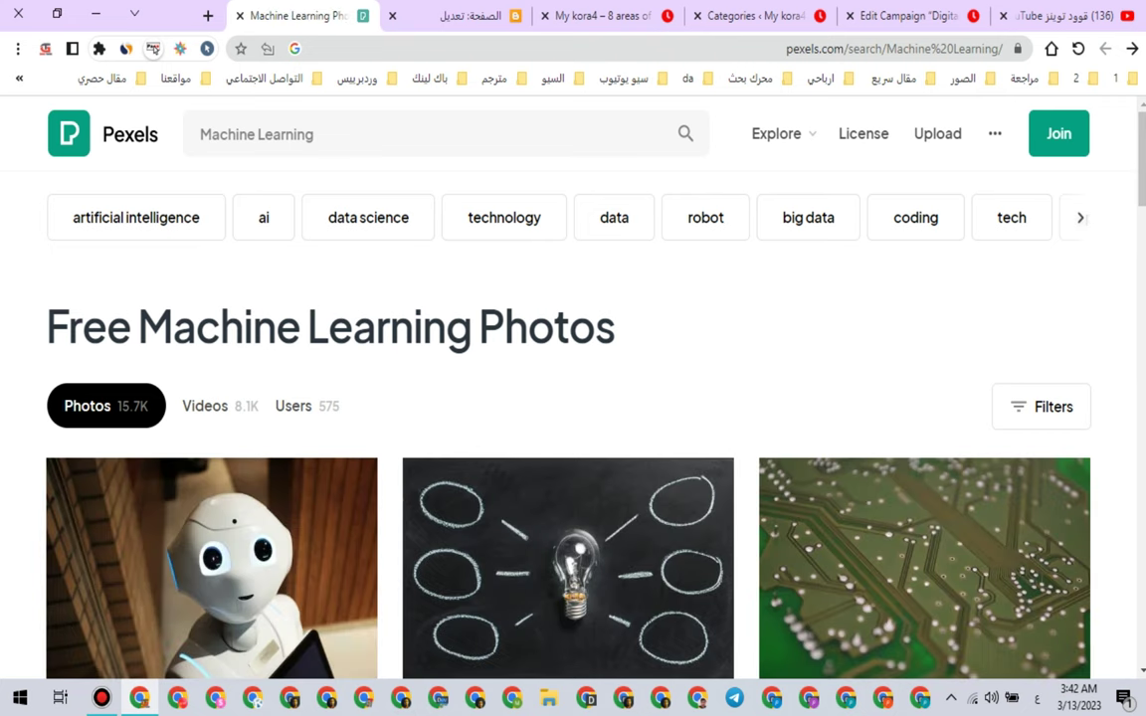
Step: Find the colorful toothed wheels photo among the results and download it in Large size, 1920×1080
scroll(573, 418, "down", 2)
scroll(567, 329, "down", 1)
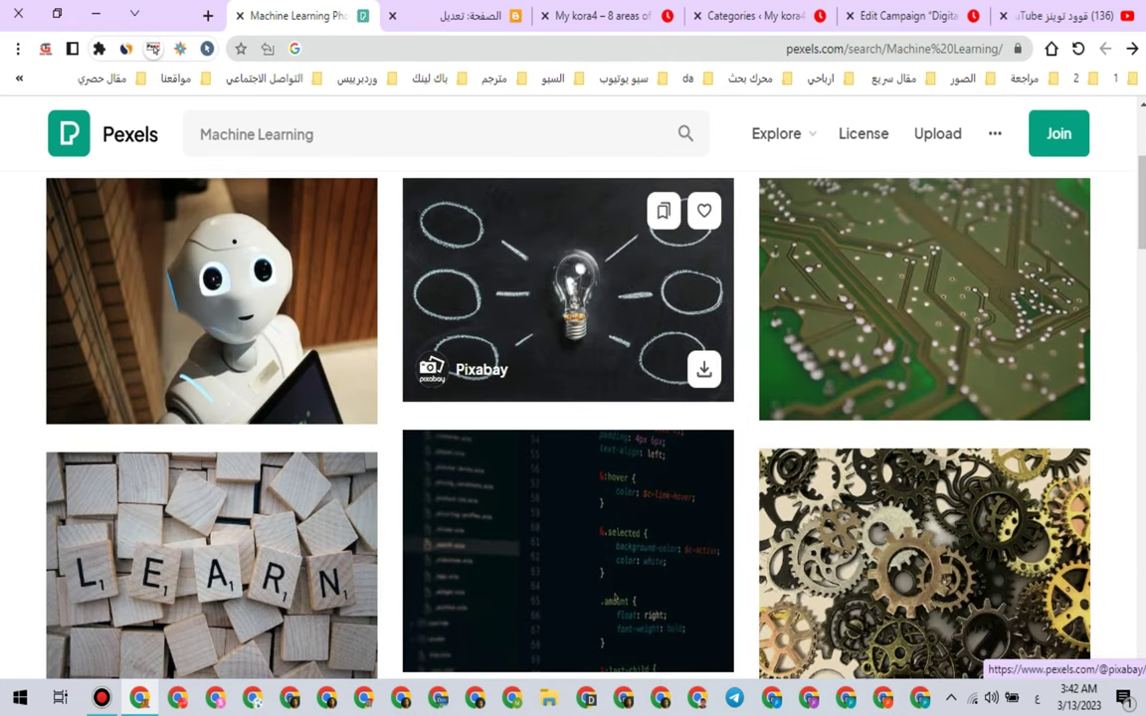
scroll(567, 328, "down", 2)
scroll(615, 412, "down", 2)
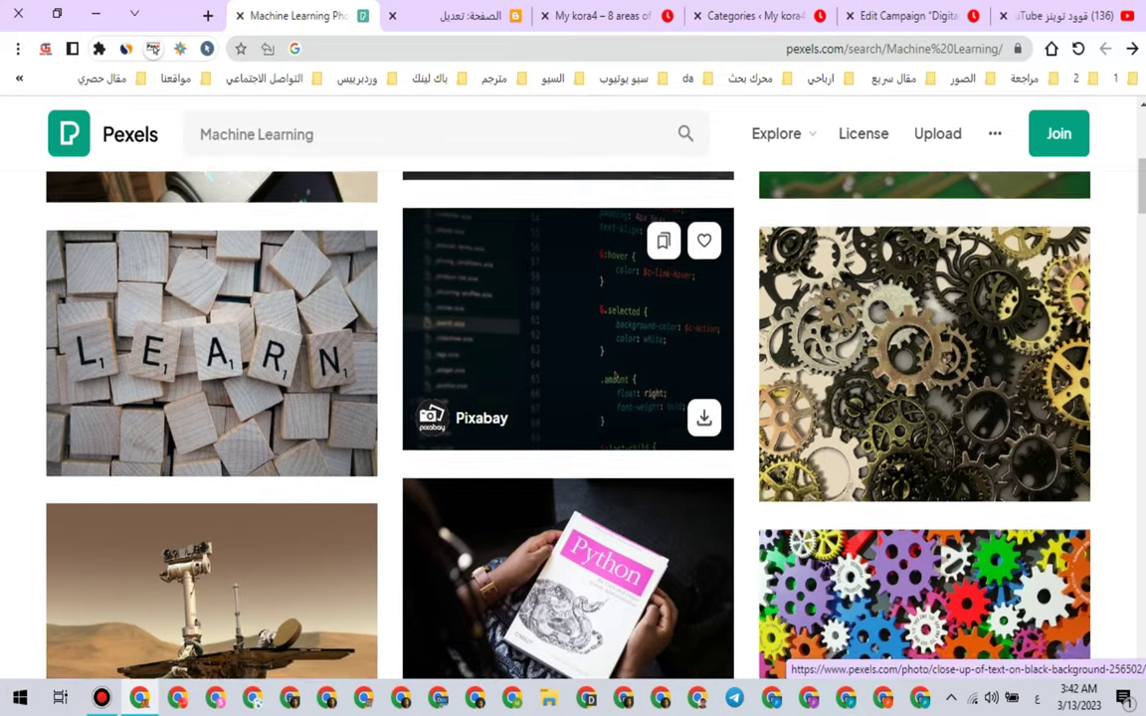
left_click(895, 477)
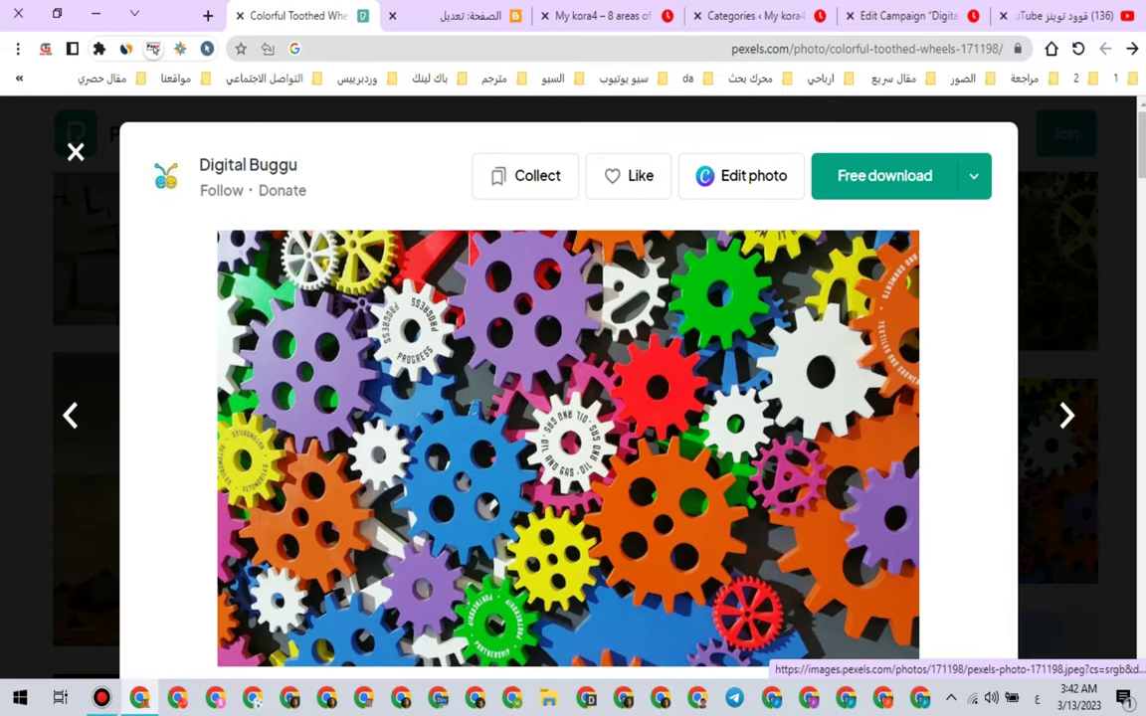
left_click(974, 175)
left_click(846, 335)
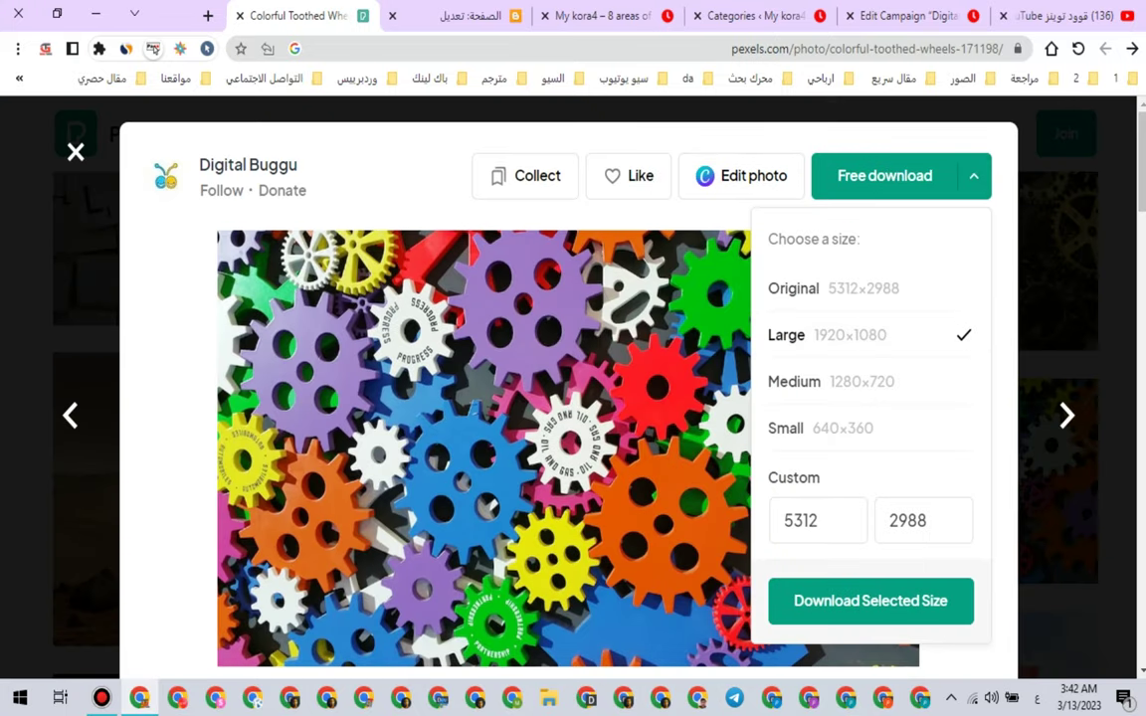
left_click(871, 601)
Step: Switch to the Blogger page editor, clear its HTML, and open the file chooser for uploading an image from the computer
left_click(470, 15)
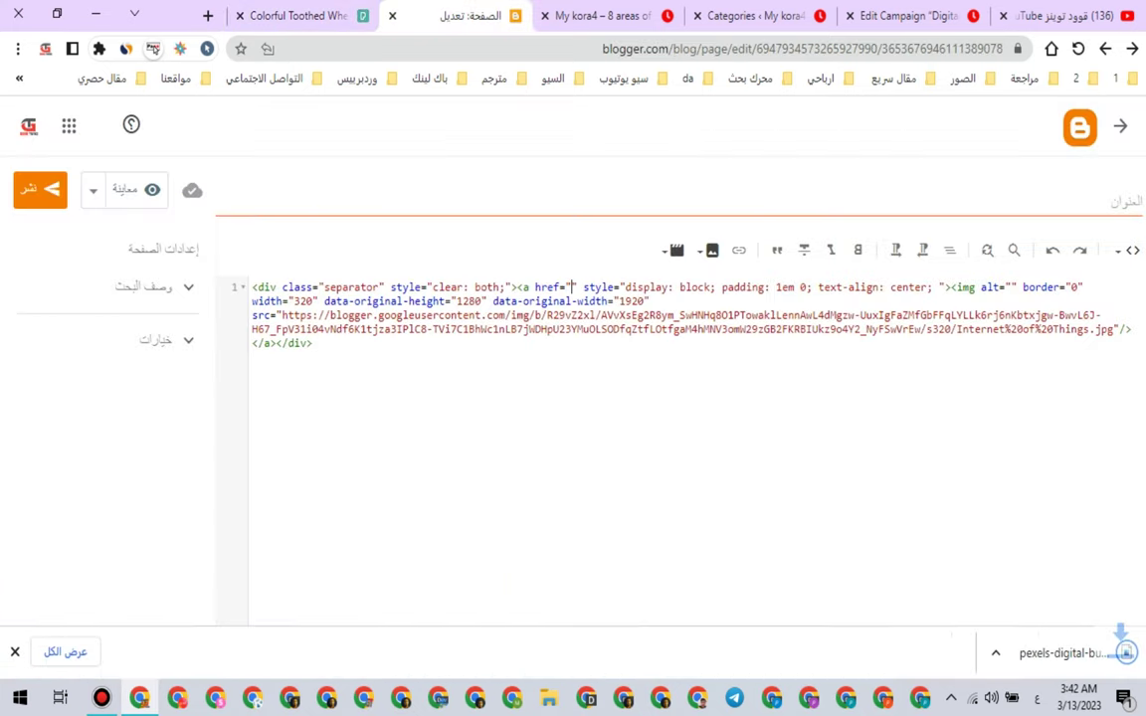
key("ctrl+a")
key("BackSpace")
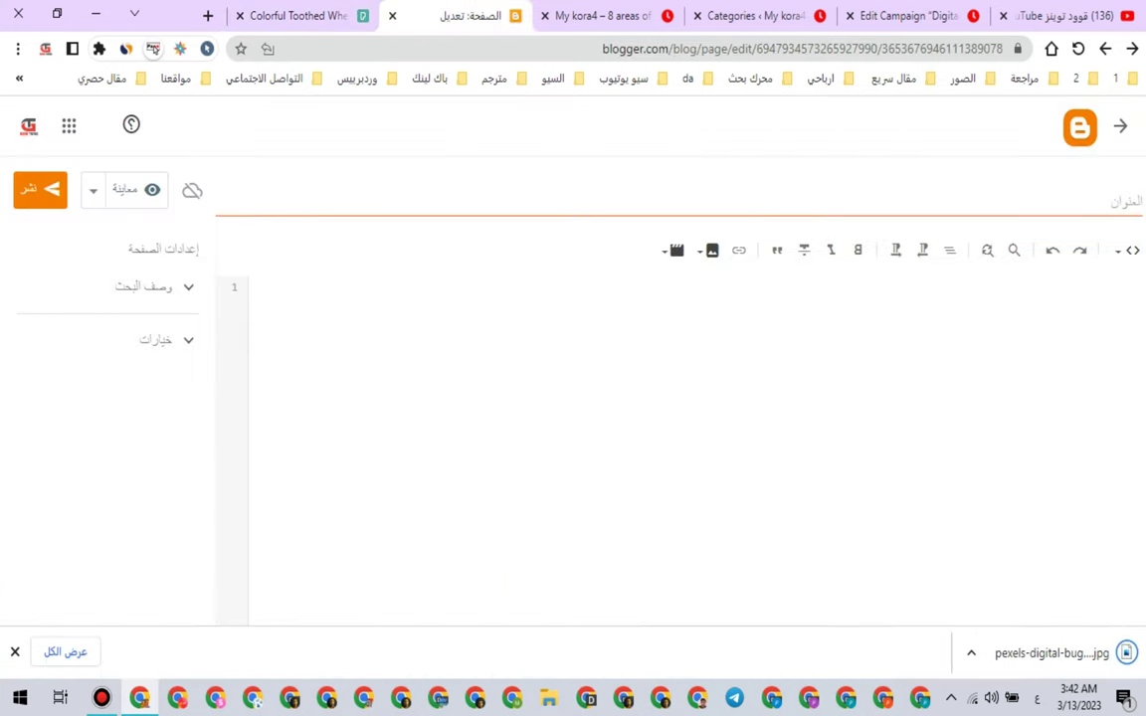
left_click(708, 251)
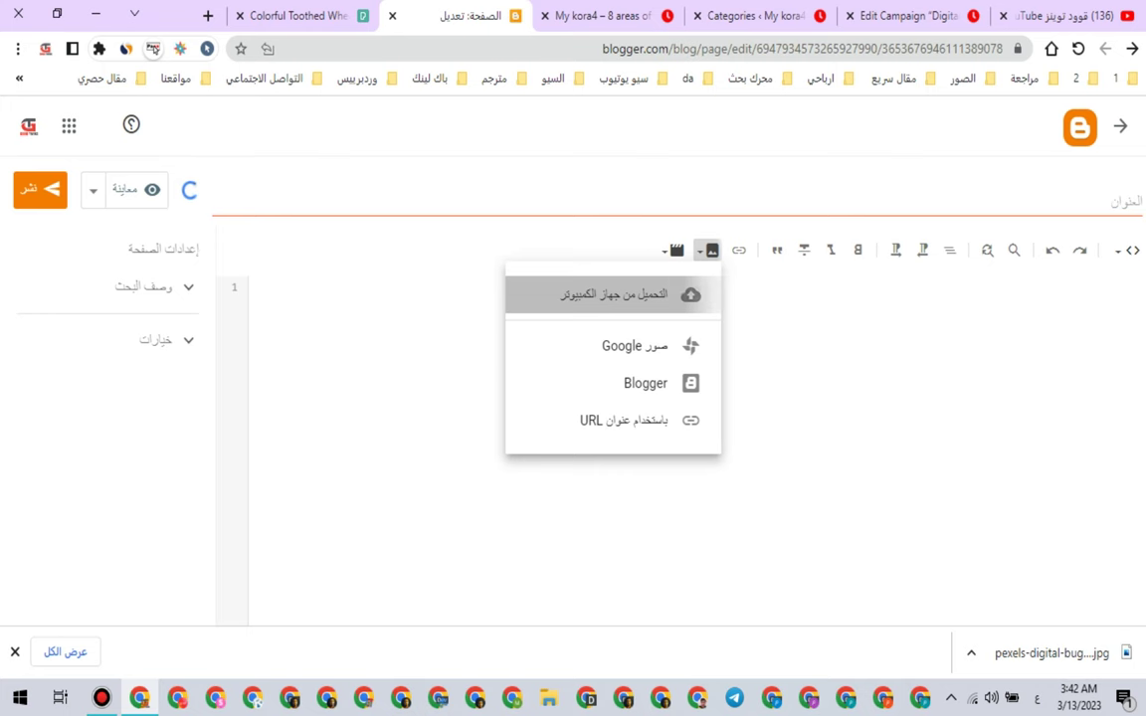
left_click(614, 294)
left_click(856, 261)
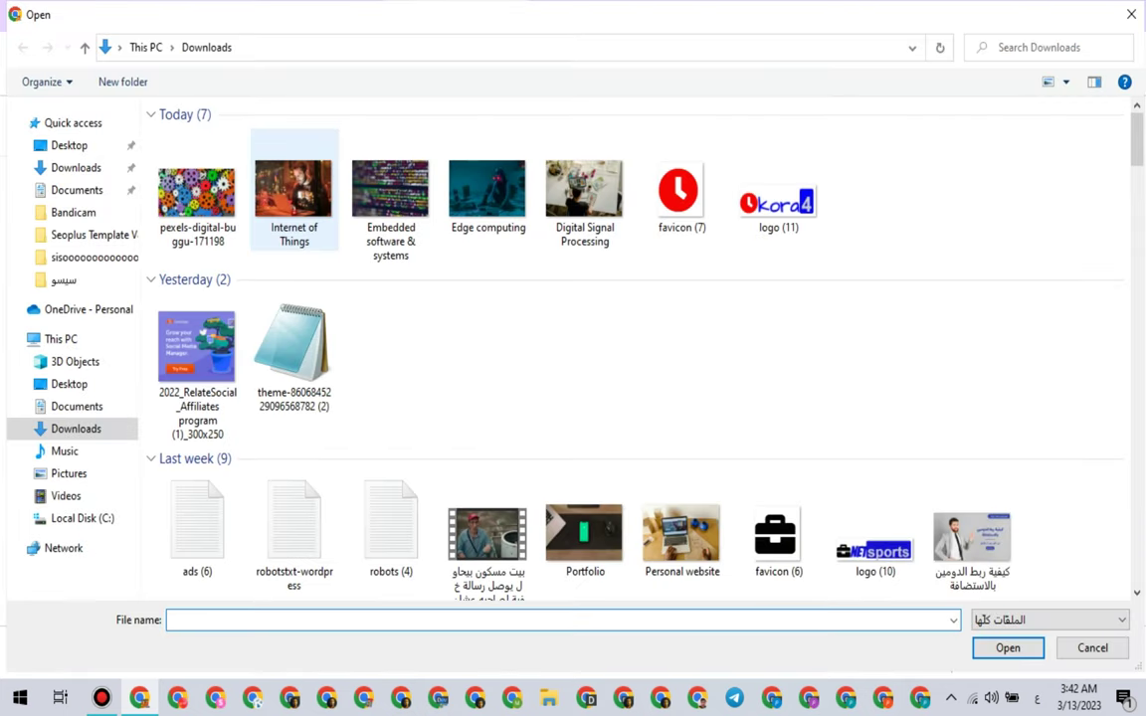
Step: Rename the downloaded toothed wheels photo as Machine Learning and upload it
left_click(196, 191)
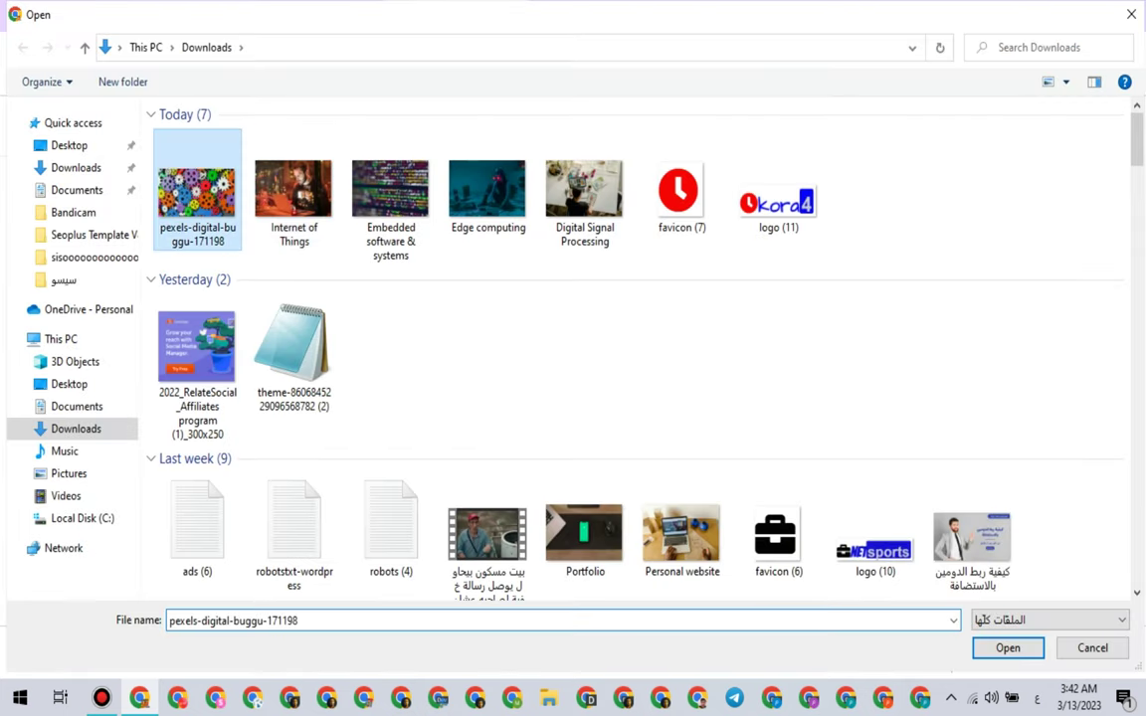
left_click(199, 235)
right_click(201, 231)
left_click(241, 310)
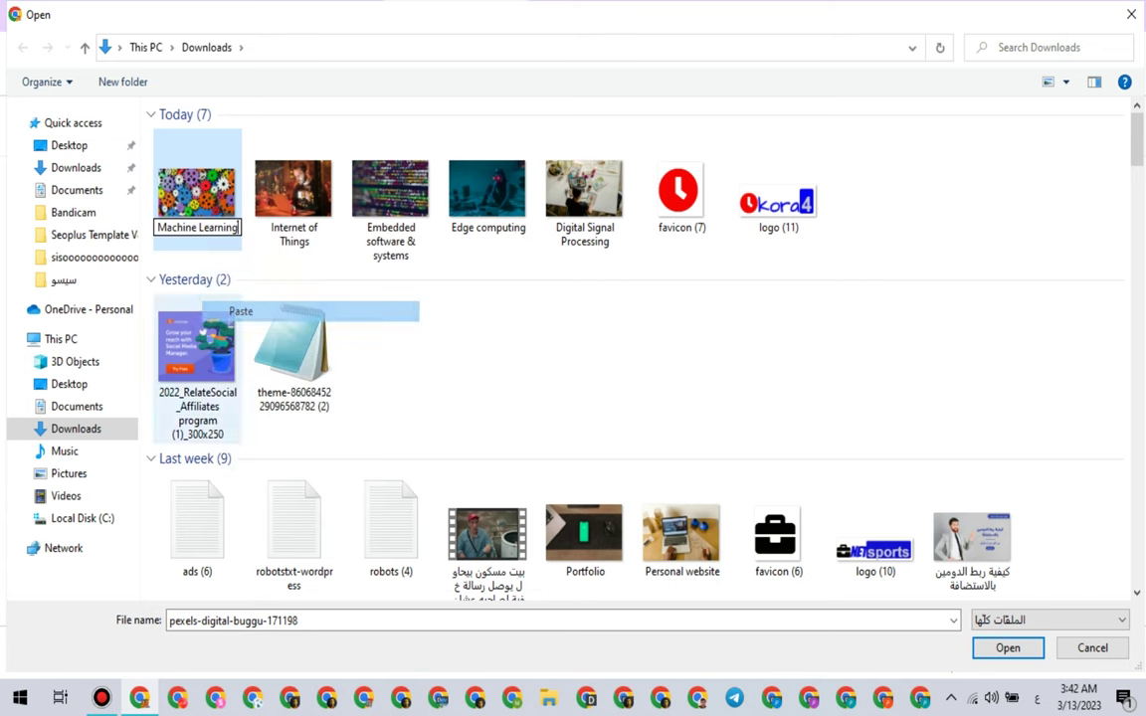
key("Return")
key("Return")
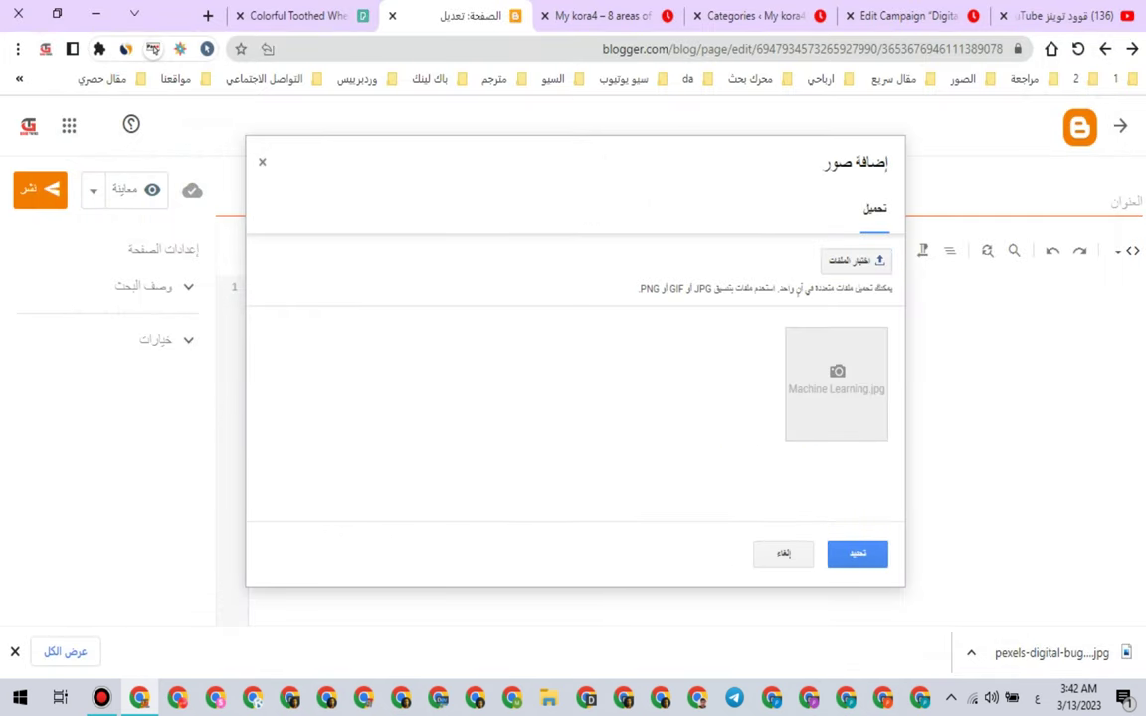
Step: Insert the uploaded image at medium size and cut its s1920 link address out of the page HTML
left_click(857, 554)
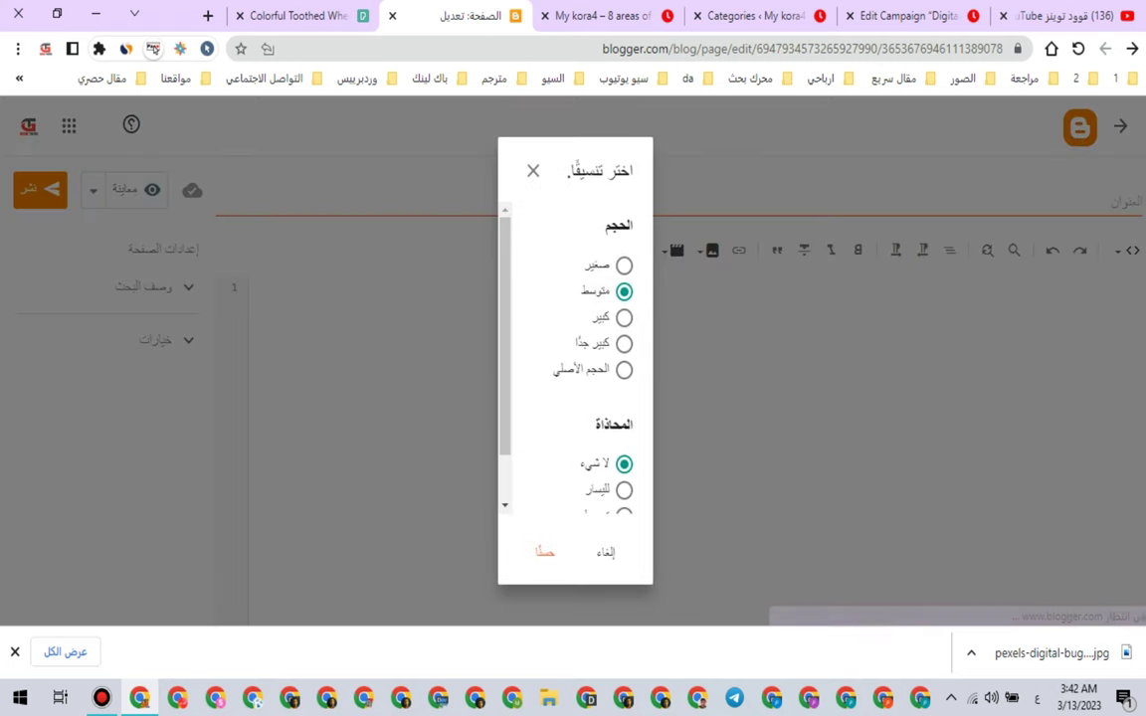
left_click(546, 543)
left_click(545, 542)
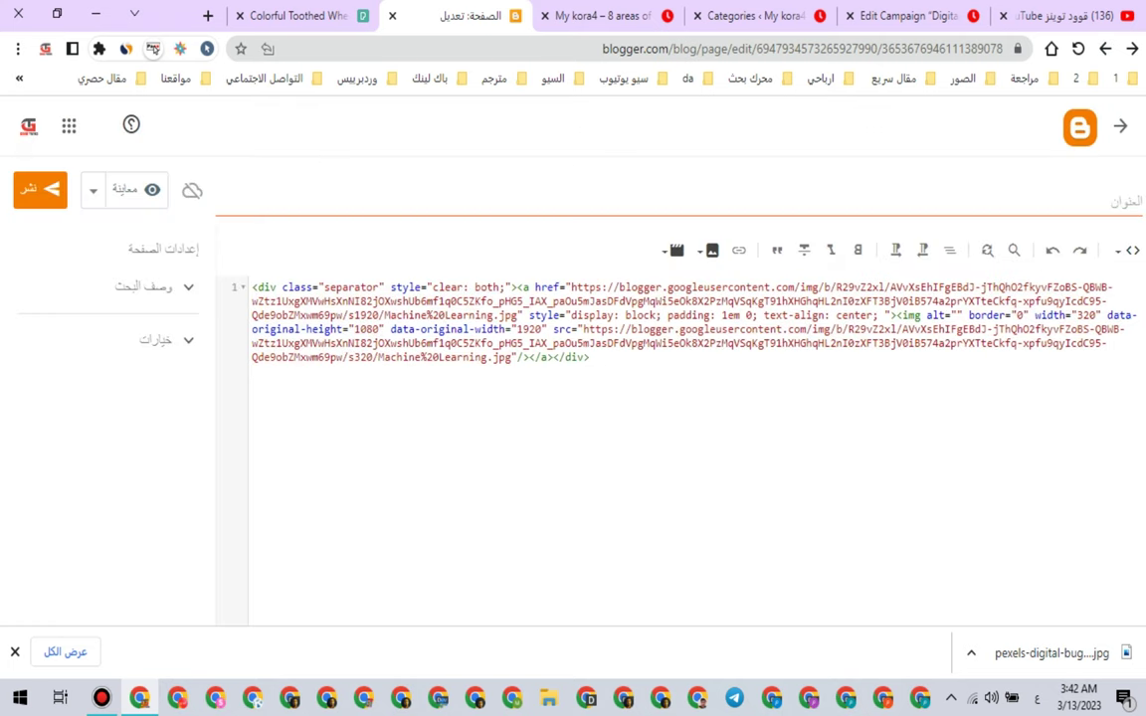
left_click_drag(570, 287, 518, 315)
right_click(497, 305)
left_click(452, 408)
Step: Replace the image address in the Machine Learning and Data science campaign's post text template with the cut link, and publish the campaign
left_click(895, 14)
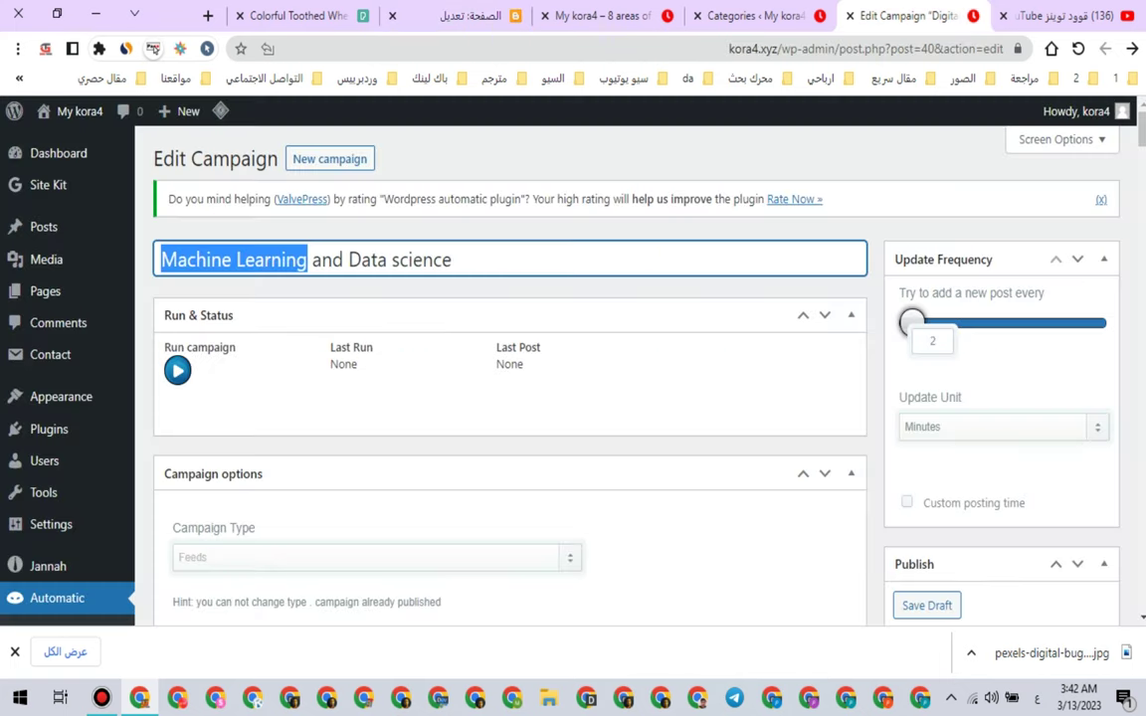
scroll(509, 378, "down", 10)
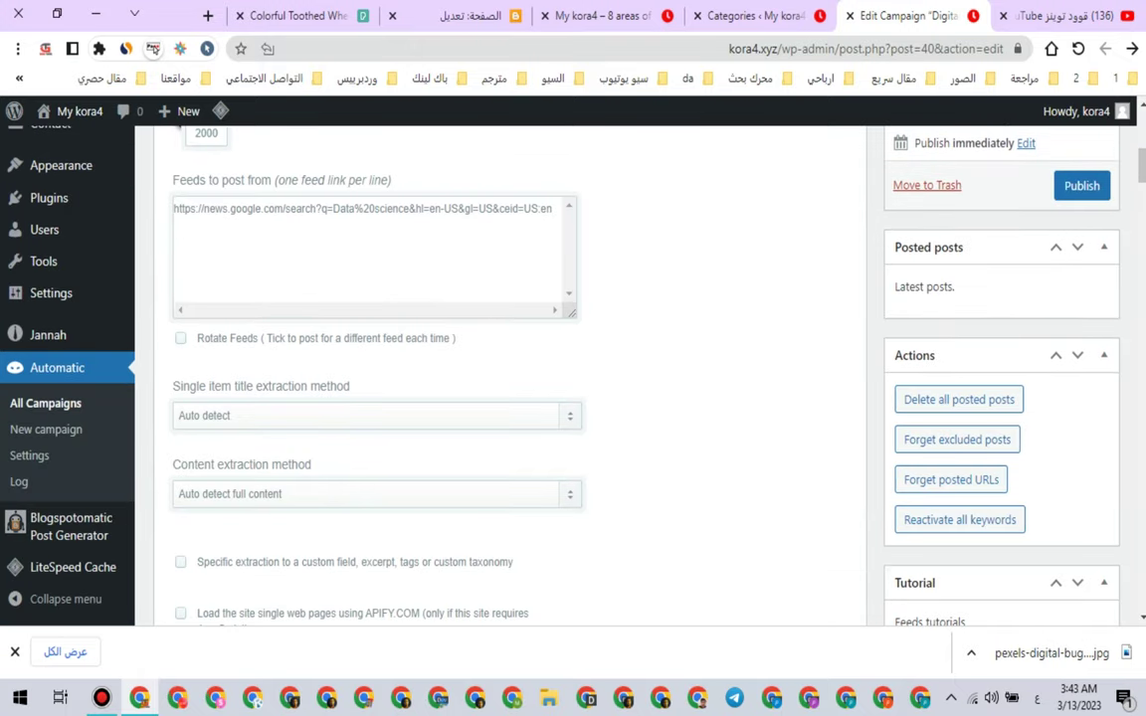
scroll(509, 378, "down", 10)
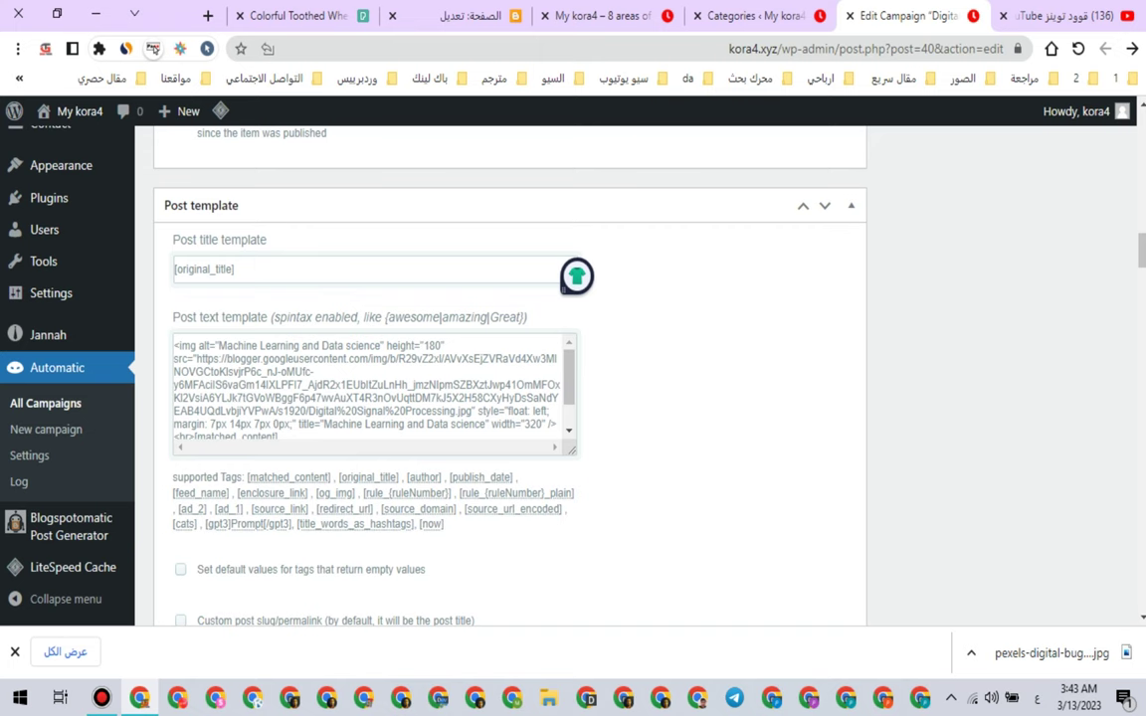
left_click_drag(196, 358, 471, 411)
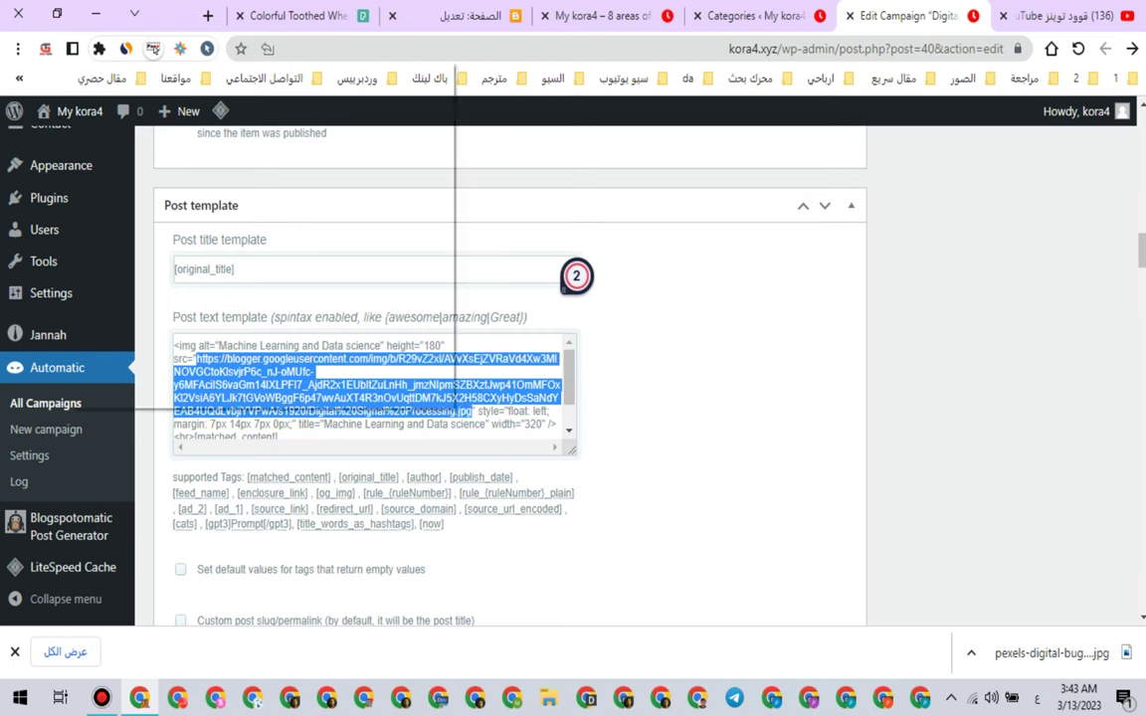
right_click(576, 276)
left_click(264, 150)
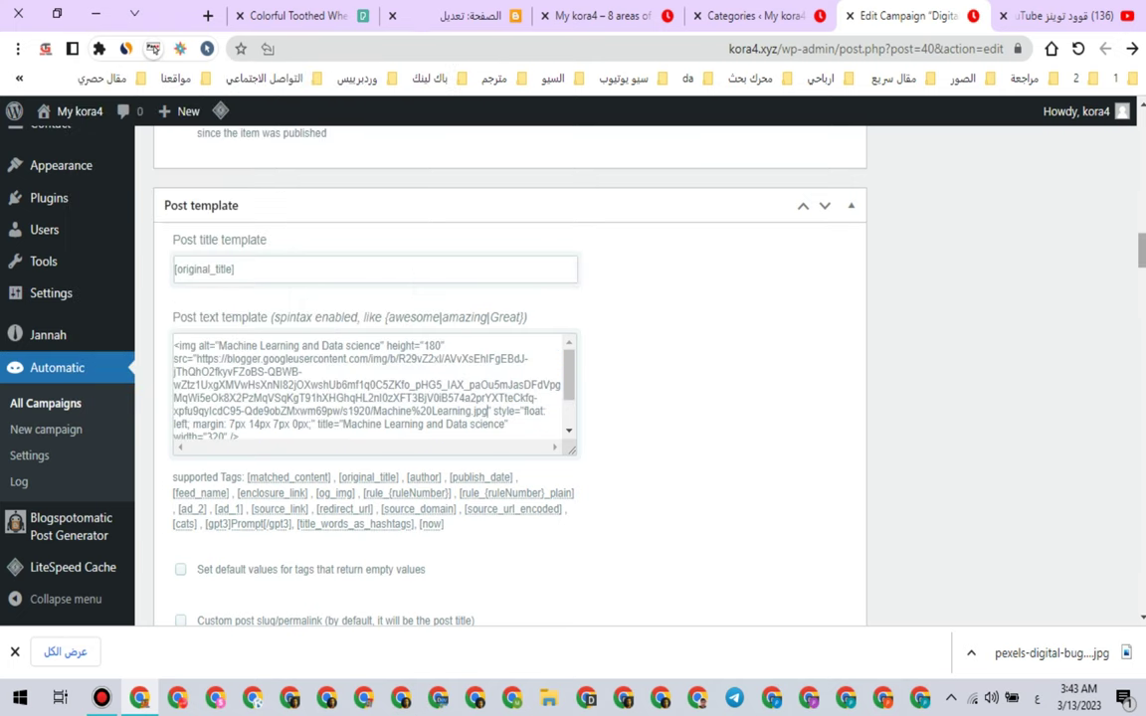
scroll(576, 276, "up", 20)
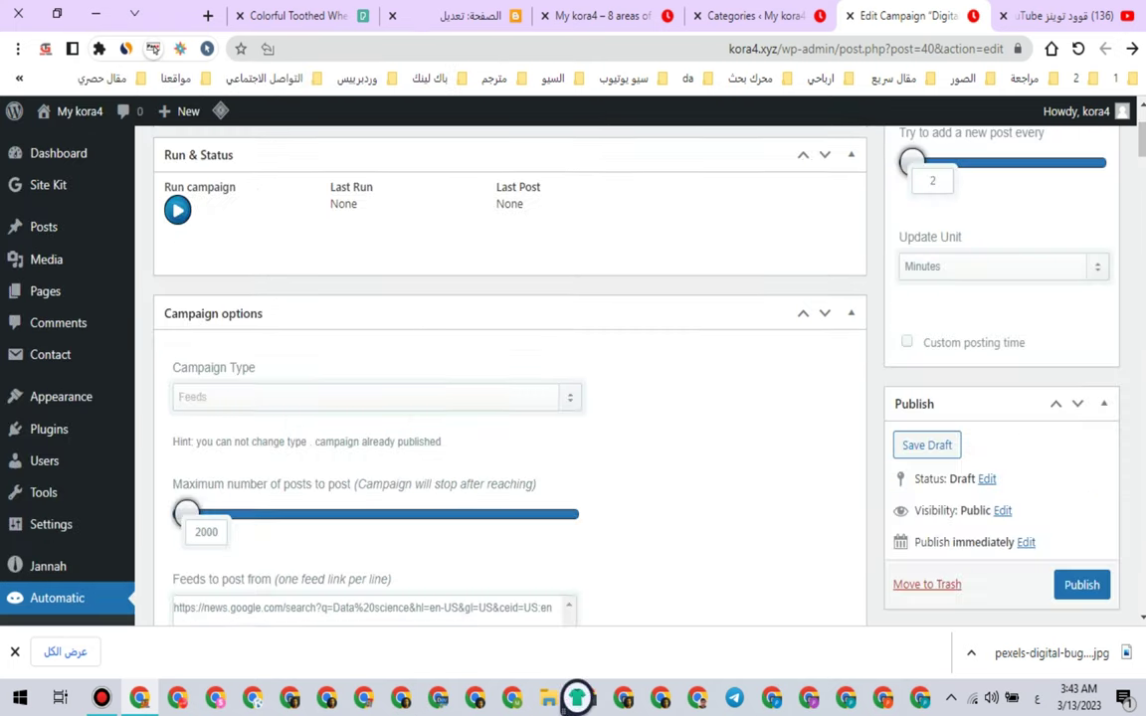
left_click(1082, 585)
Step: Copy the category name "Networking & communication protocols" from the categories list, return to the campaign, and close the downloads bar
left_click(755, 16)
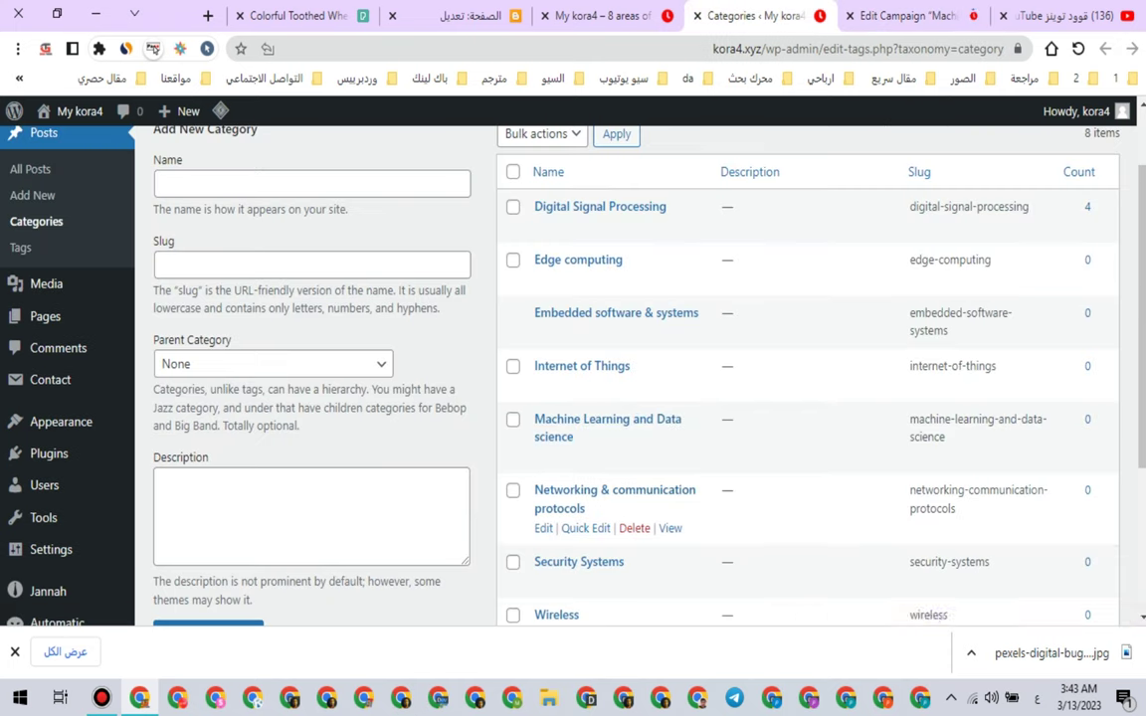
left_click_drag(531, 490, 587, 508)
right_click(569, 503)
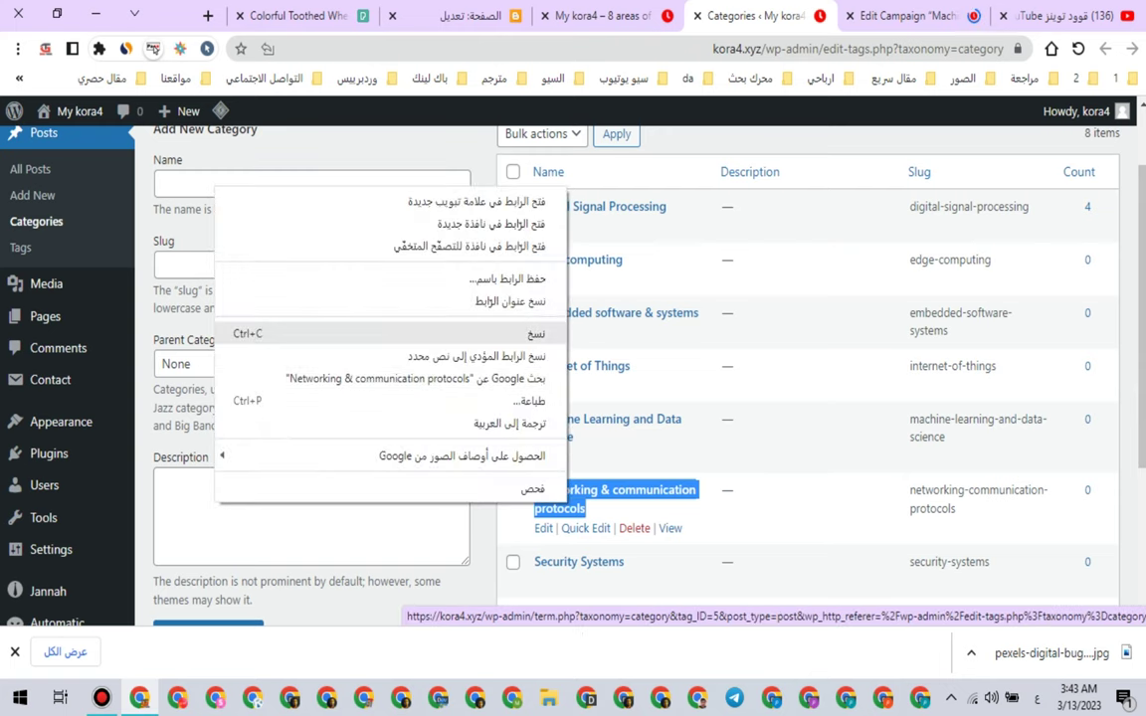
left_click(527, 334)
left_click(903, 16)
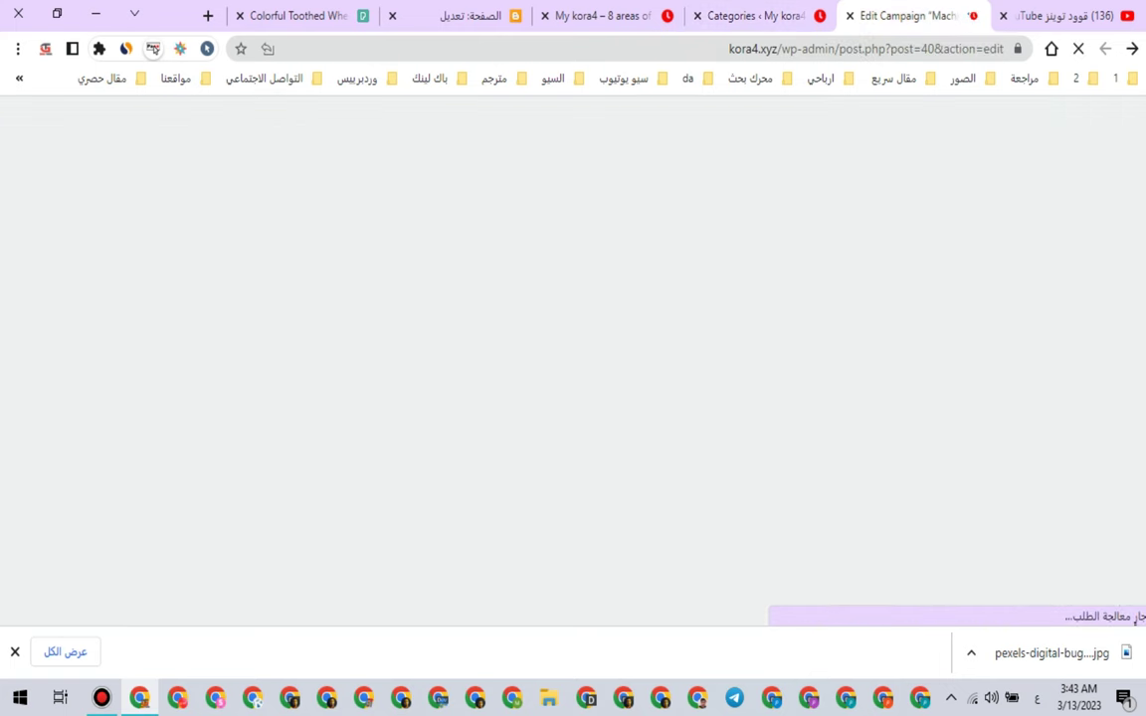
left_click(15, 651)
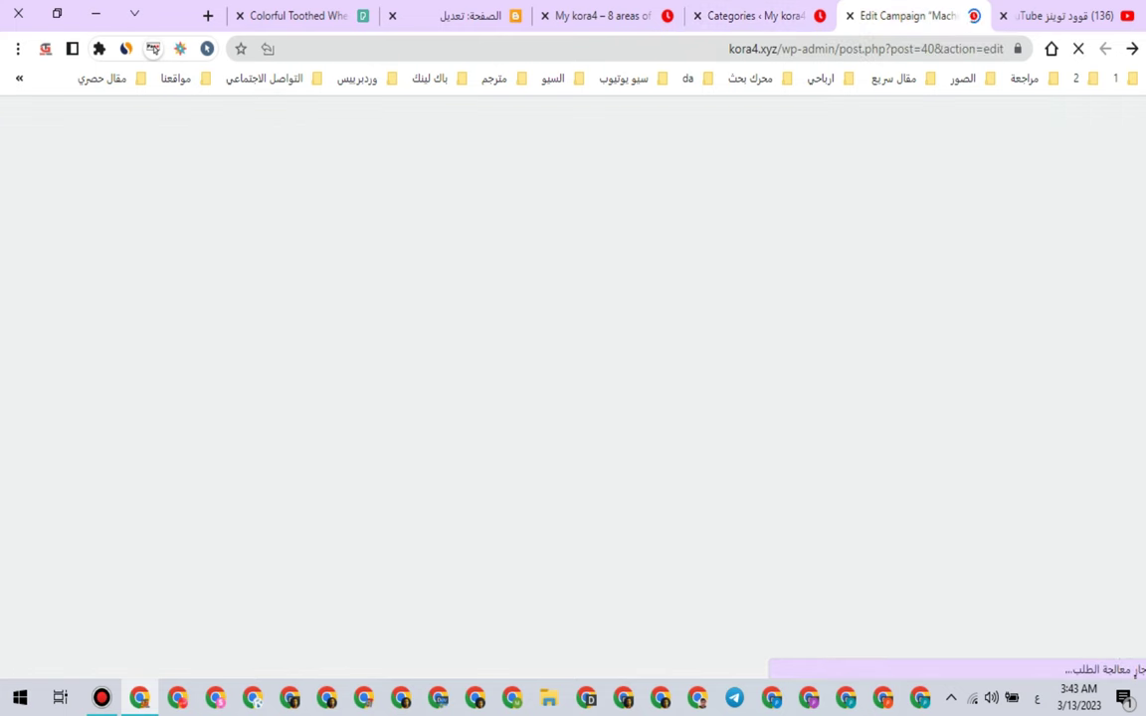
Step: Switch to Pexels, close the open photo, and search for "communication protocols" using the copied name without its first words
left_click(314, 16)
left_click(75, 153)
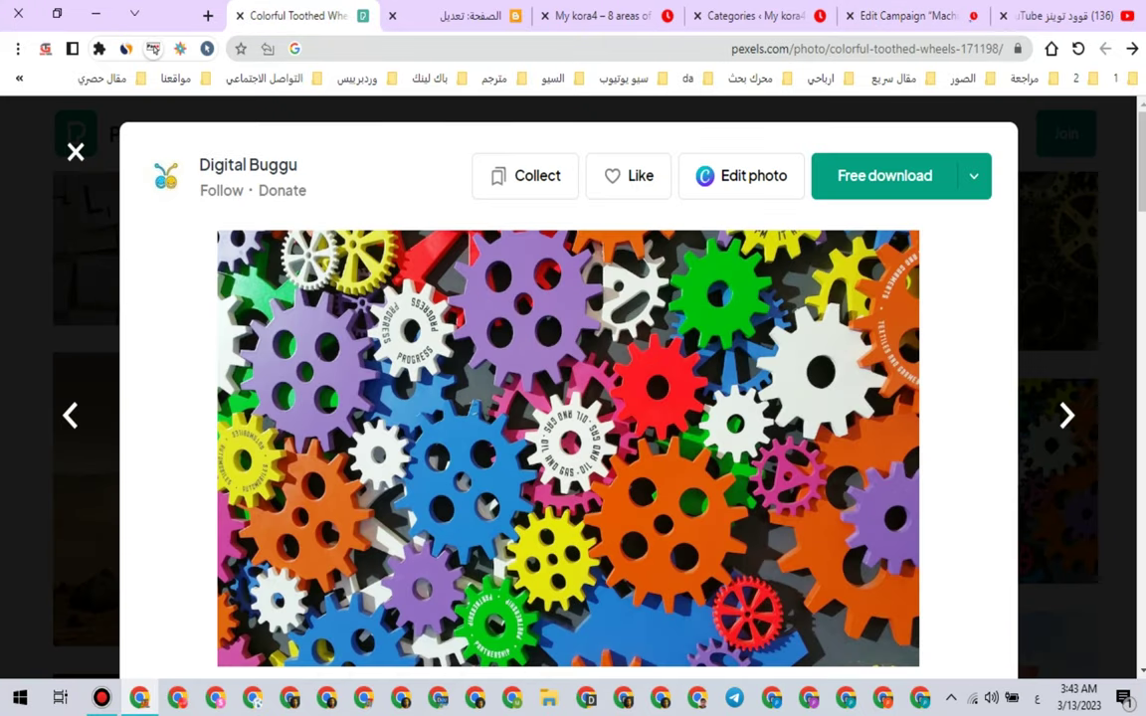
left_click(76, 152)
triple_click(267, 134)
right_click(283, 142)
left_click(244, 237)
left_click_drag(292, 134, 199, 134)
key("BackSpace")
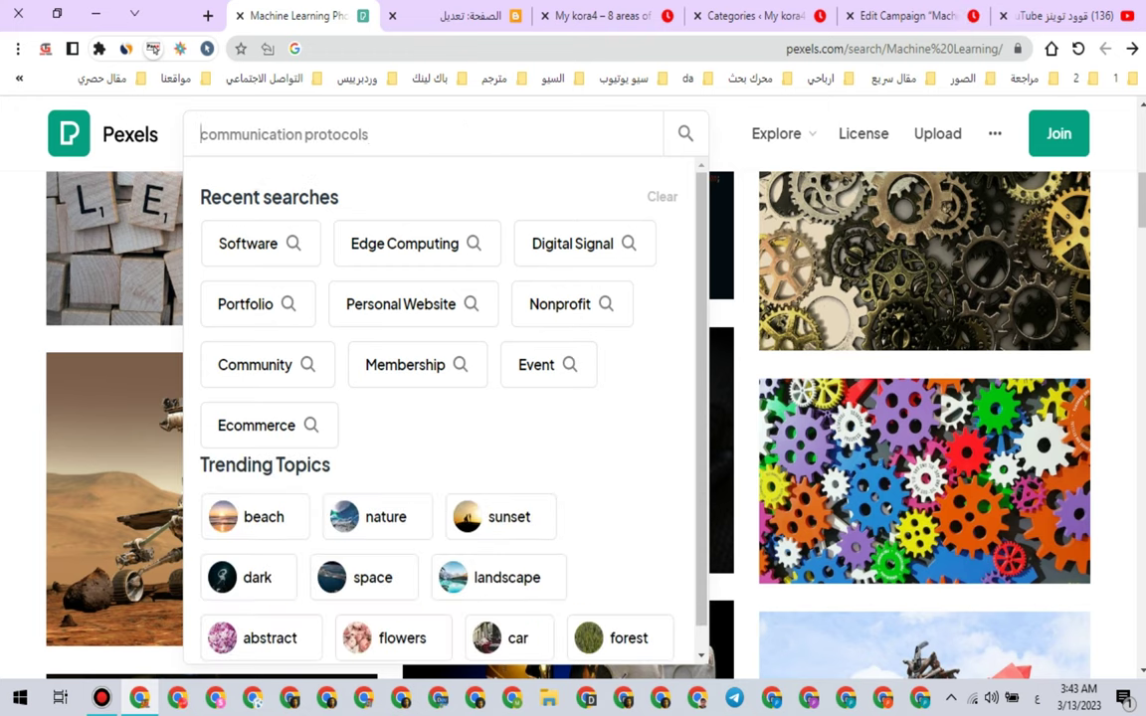
key("Return")
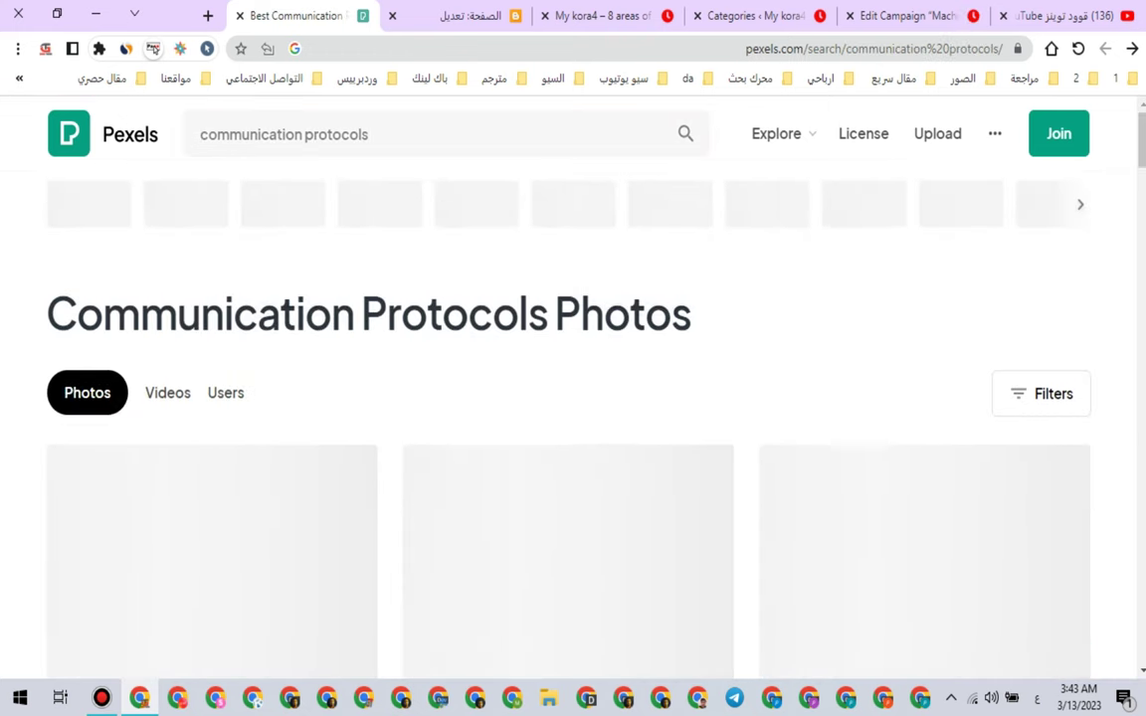
Step: Open the top-view photo of people near a wooden table and download it in Large size
scroll(567, 398, "down", 3)
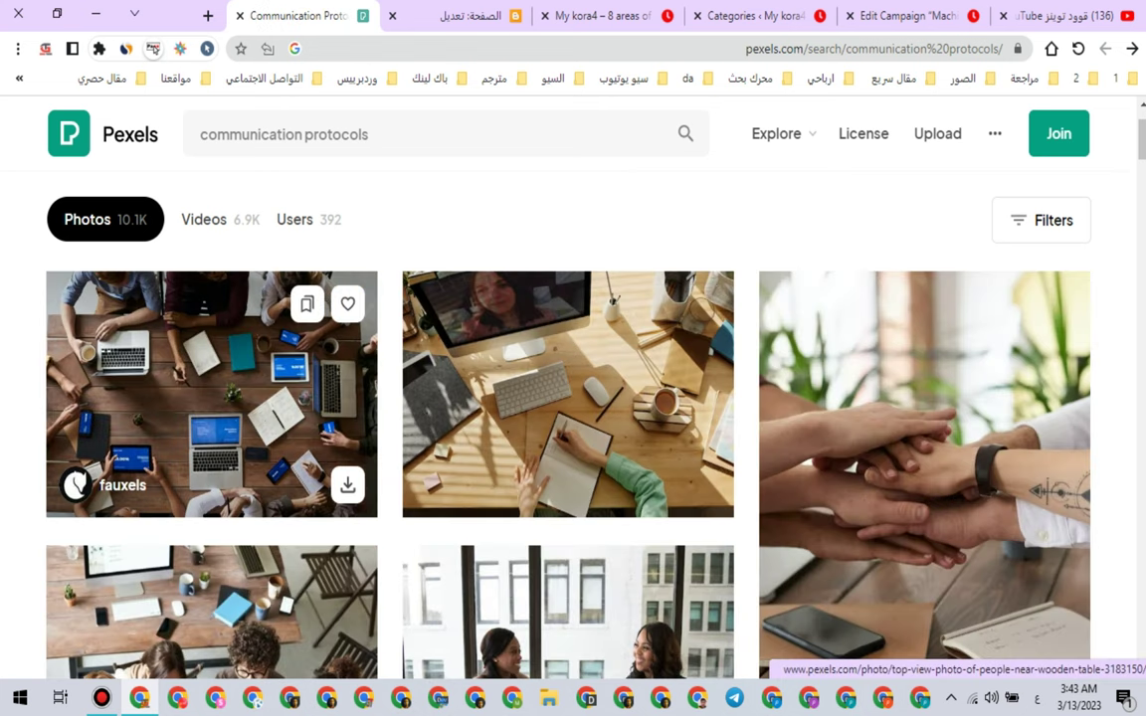
left_click(239, 394)
left_click(974, 176)
left_click(854, 335)
left_click(870, 600)
Step: Switch to the Blogger page editor and delete all the HTML of the Machine Learning image
key("ctrl+Tab")
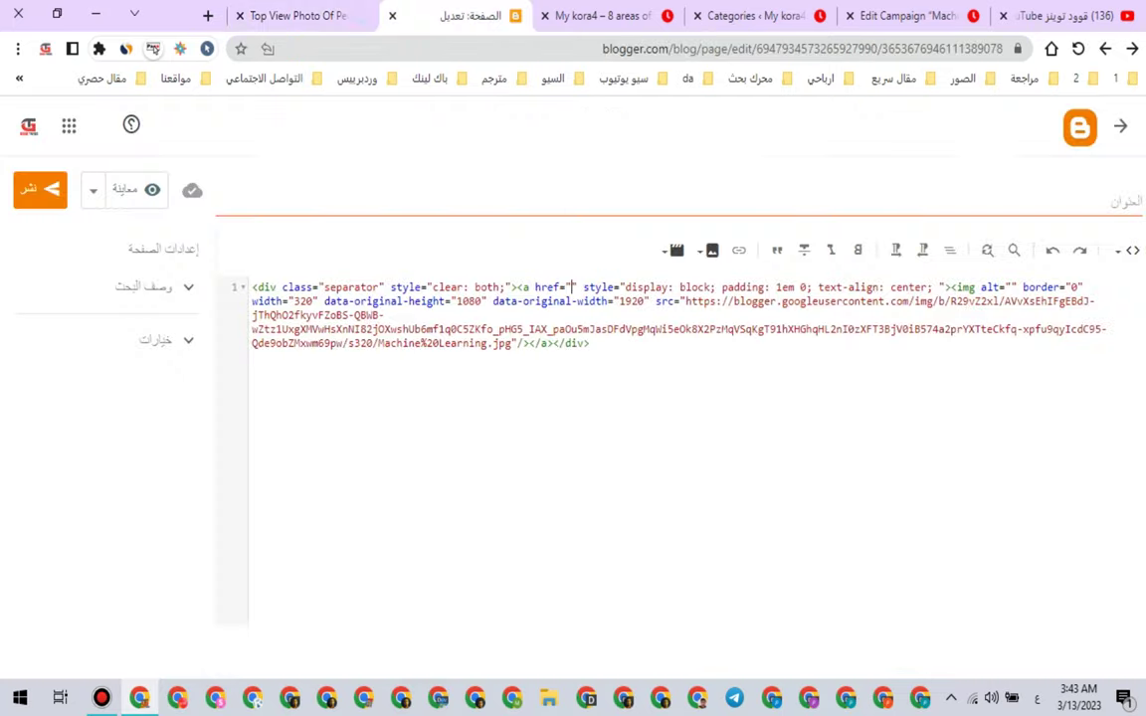
key("ctrl+a")
key("BackSpace")
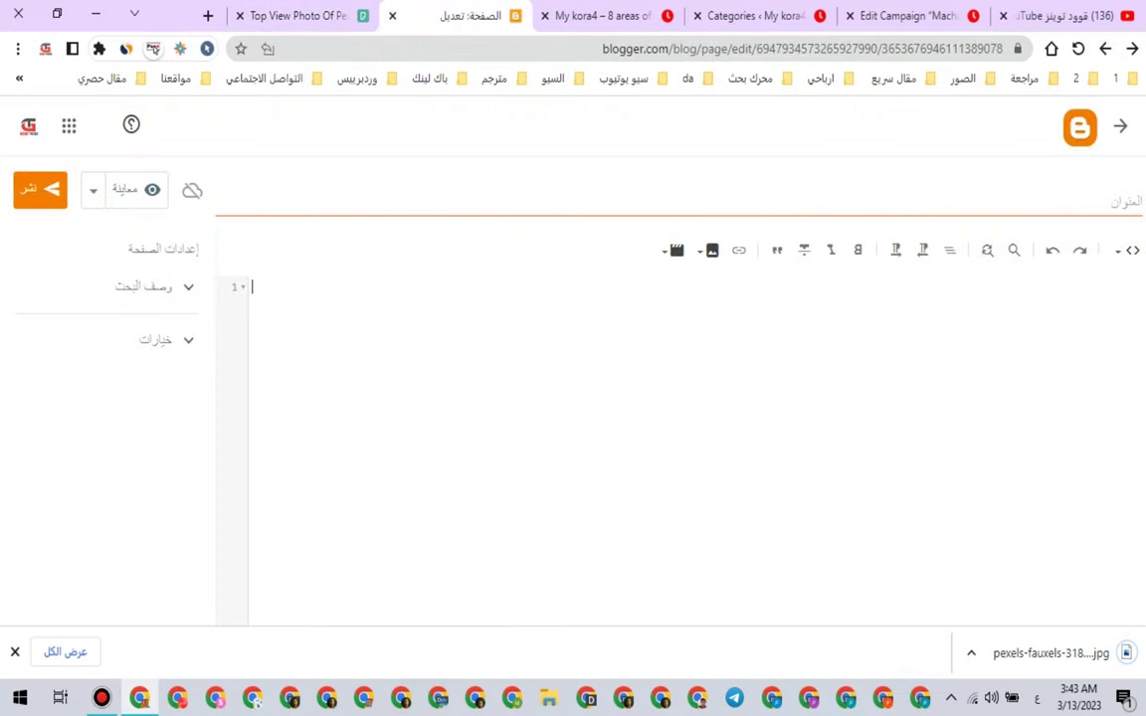
left_click(711, 250)
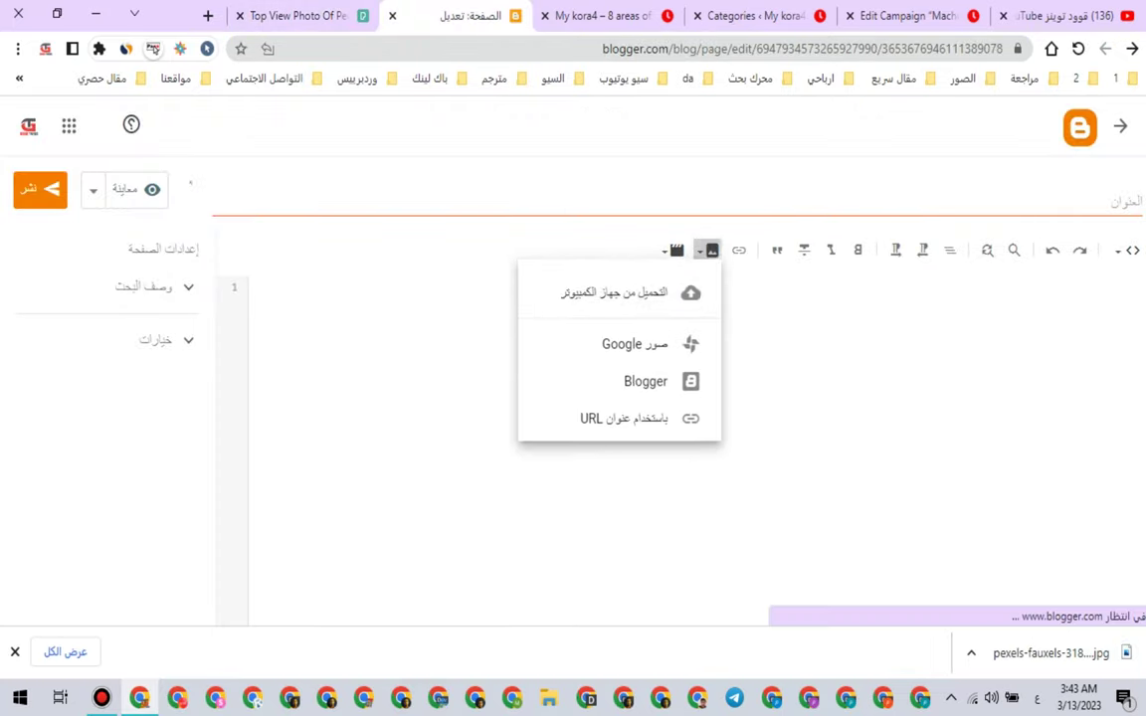
left_click(617, 290)
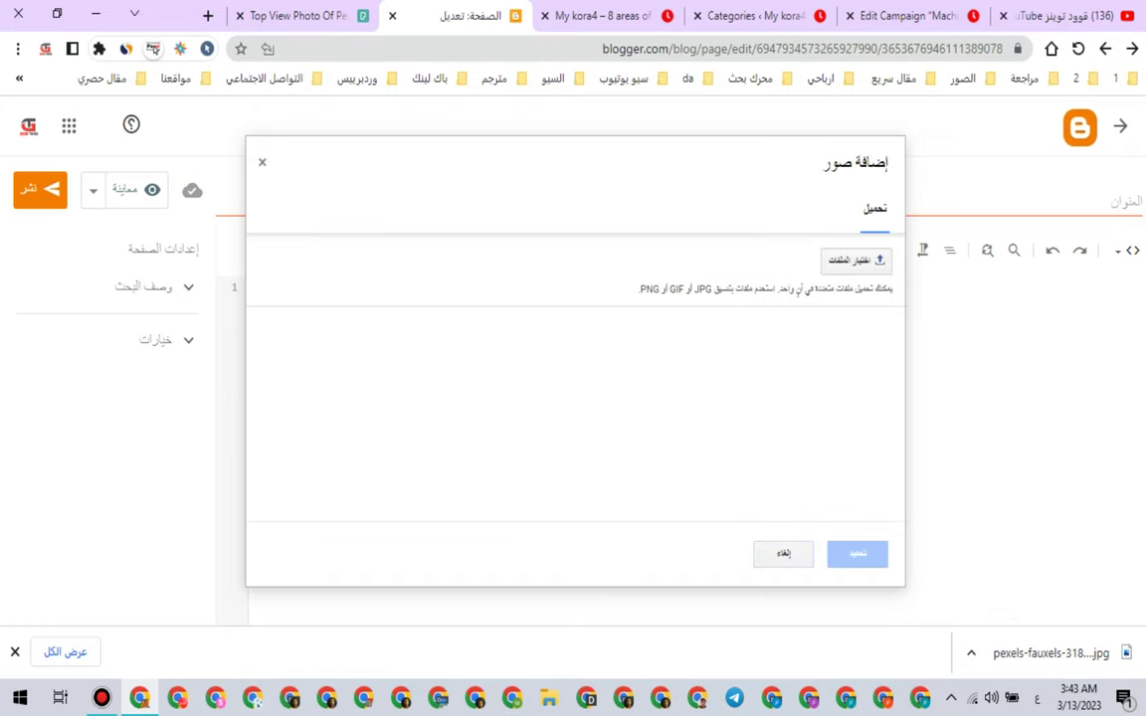
left_click(855, 260)
double_click(196, 189)
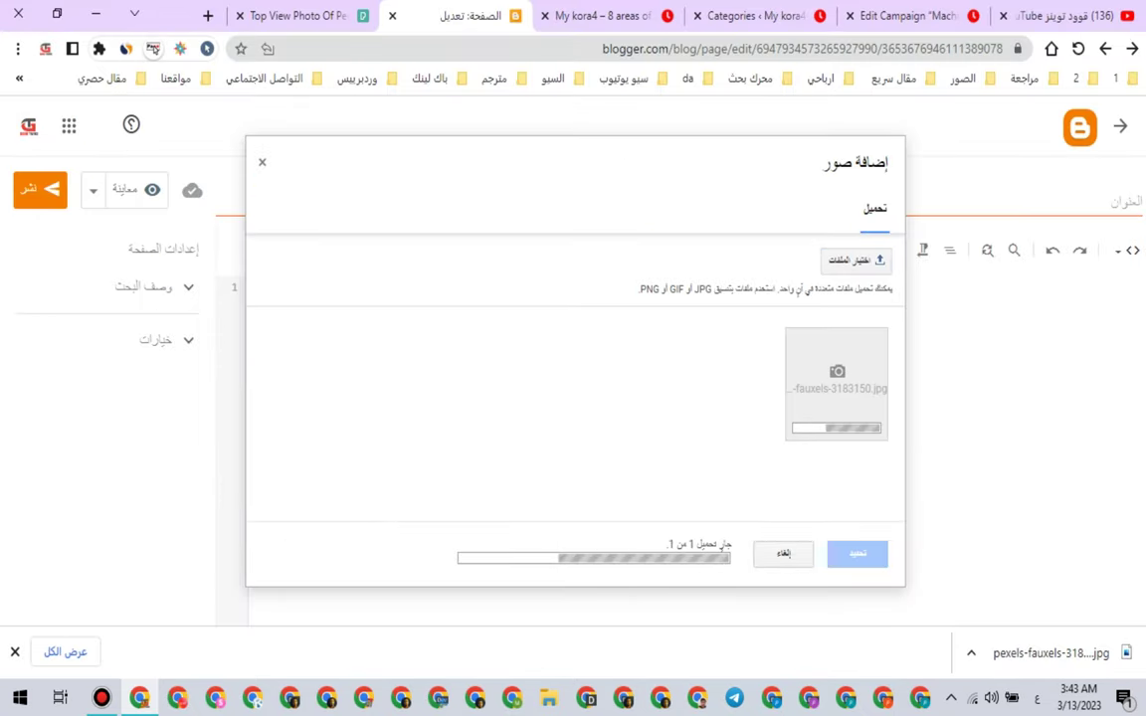
Step: Begin an image upload from the computer and rename the downloaded pexels-fauxels-3183150 photo as "Networking & communication protocols"
left_click(710, 250)
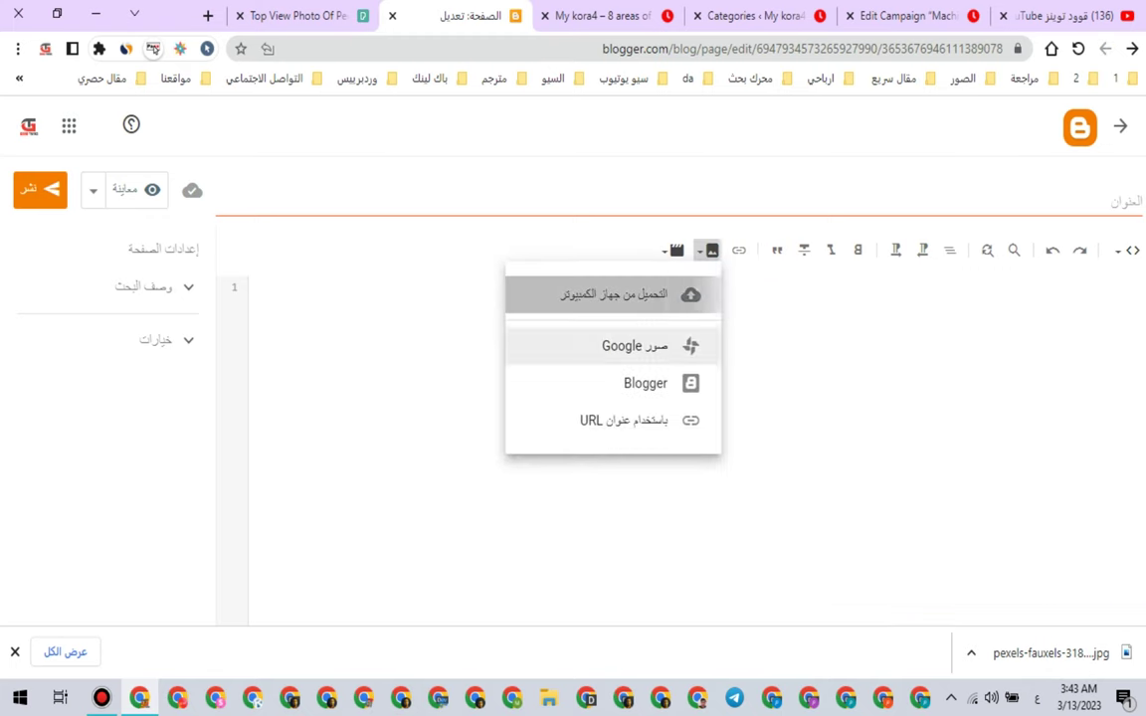
left_click(613, 294)
left_click(856, 261)
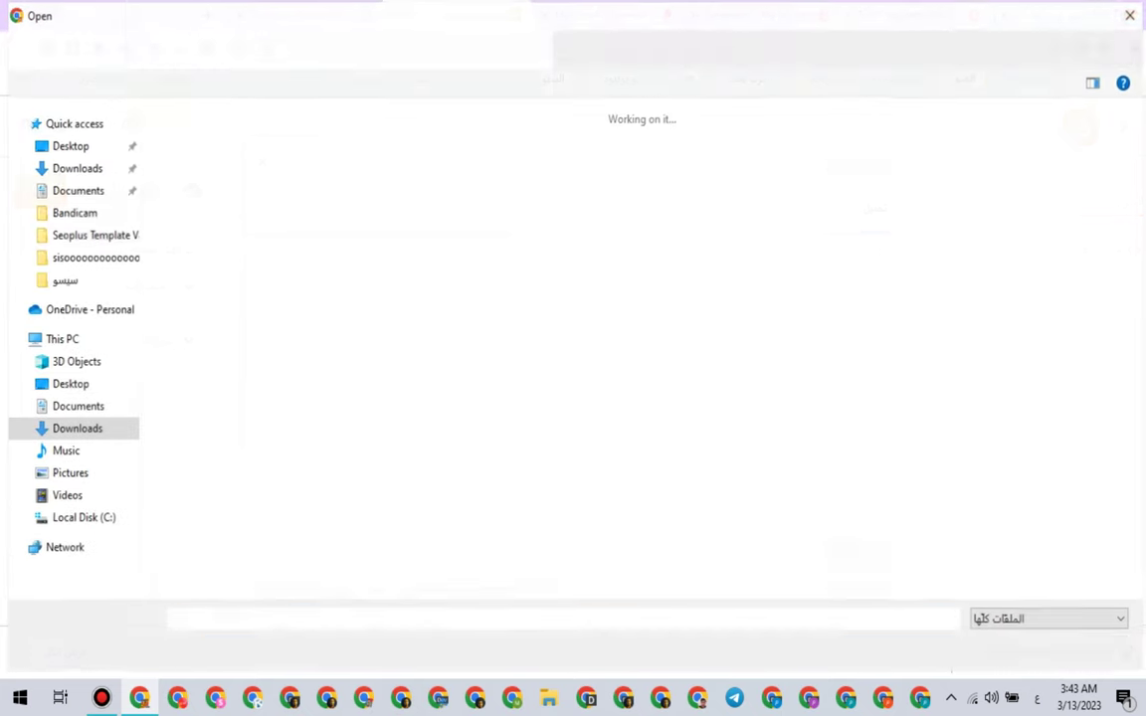
left_click(197, 189)
key("F2")
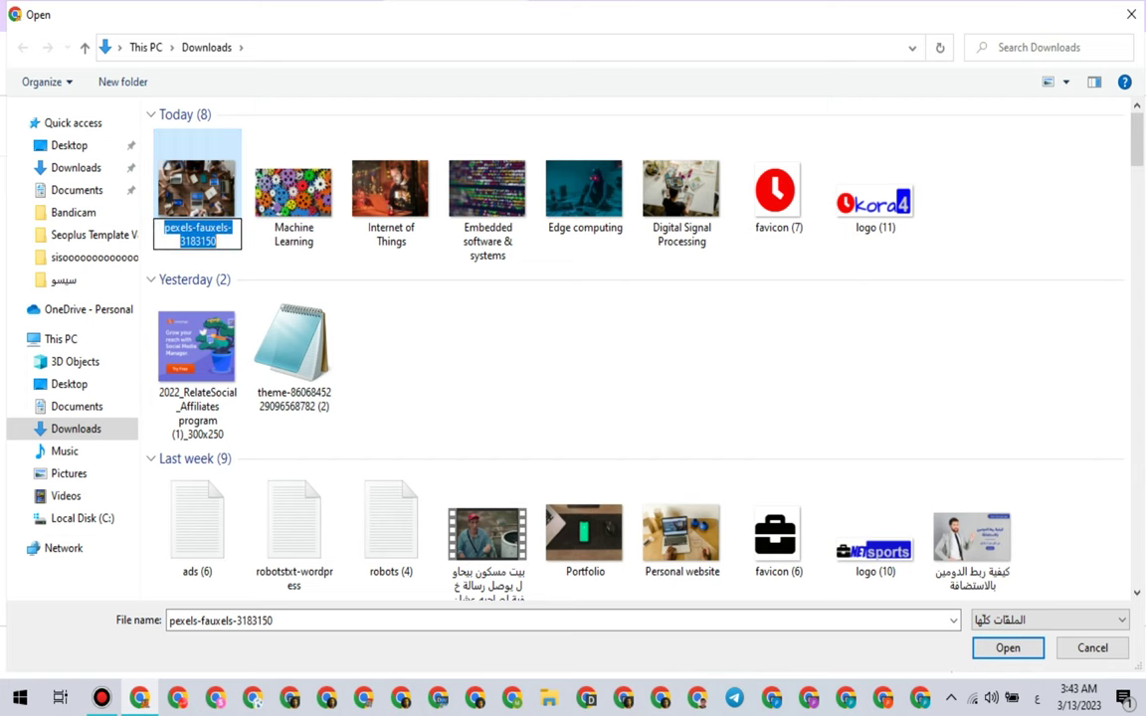
right_click(199, 236)
left_click(237, 317)
key("Return")
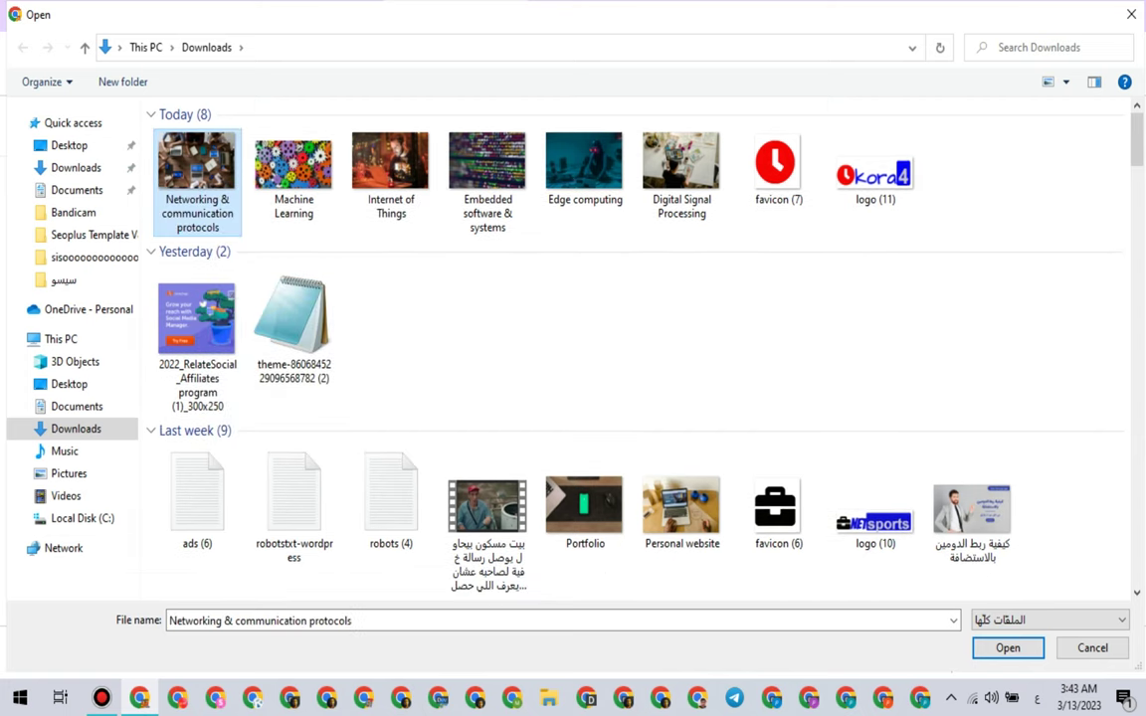
Step: Upload the "Networking & communication protocols" photo and insert it in the Blogger page at medium size with no alignment
key("Return")
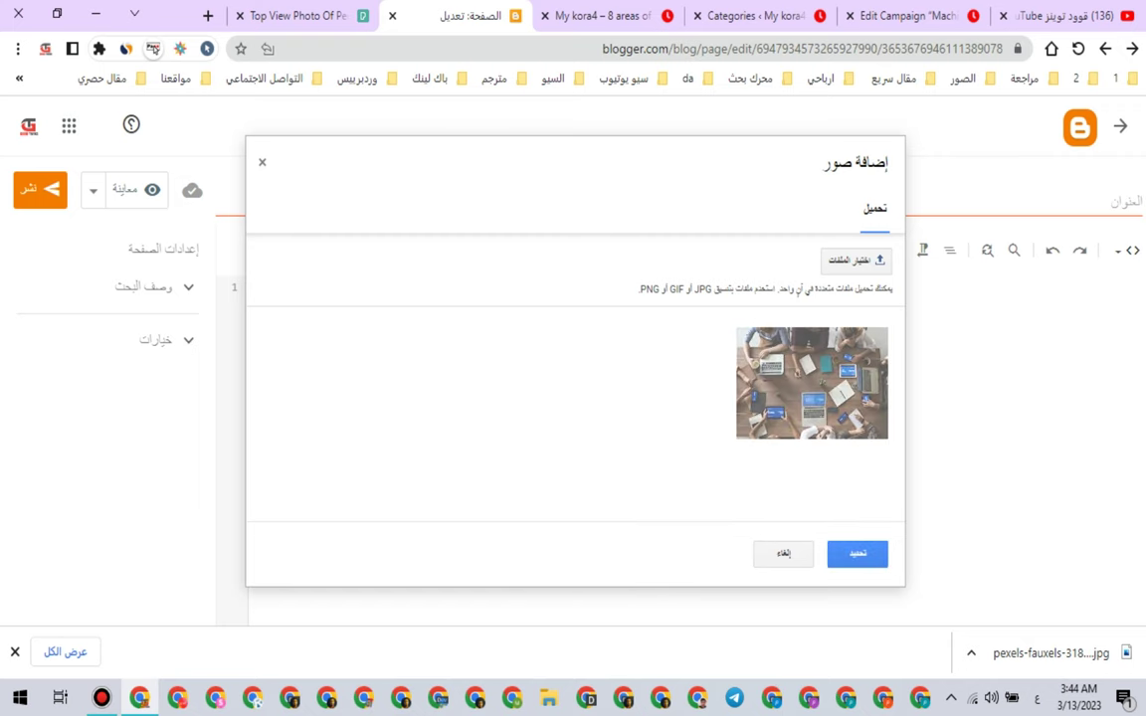
left_click(858, 554)
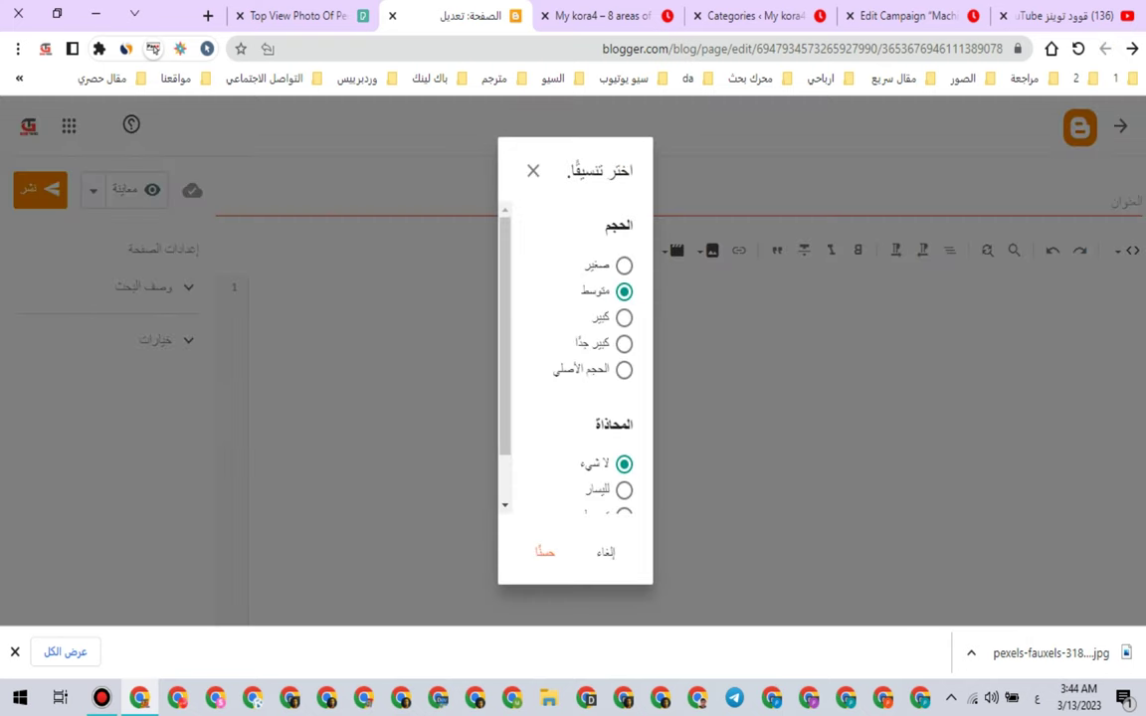
left_click(544, 552)
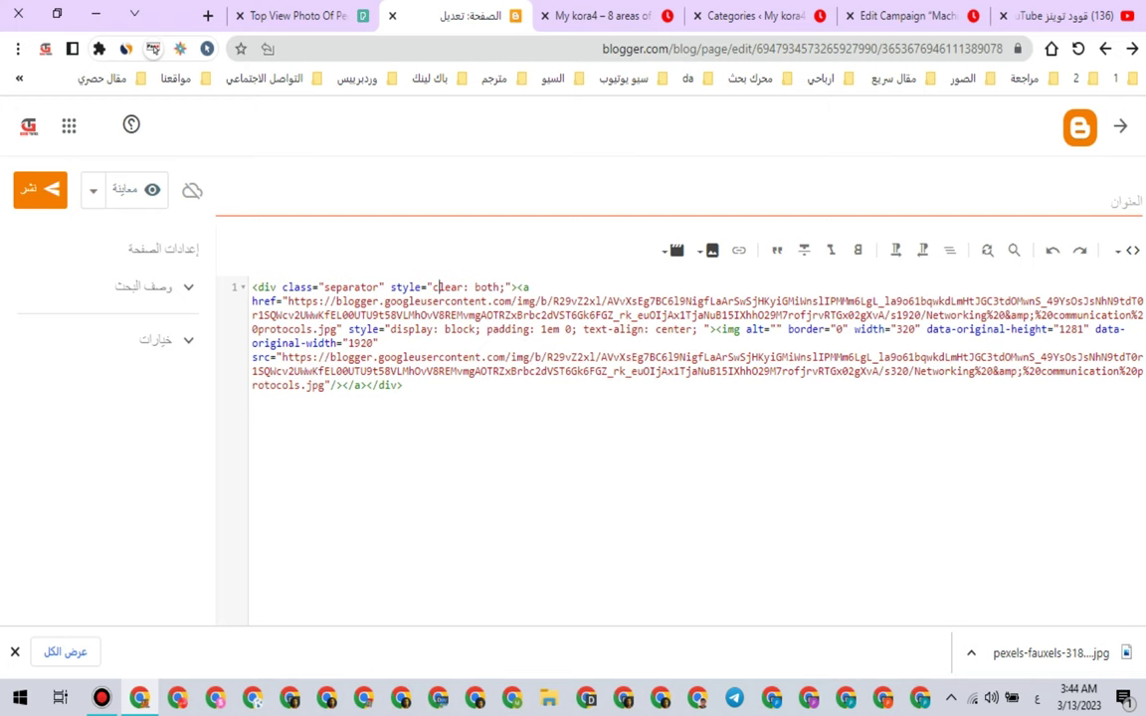
Step: Copy the s1920 image URL from the link's href in the page HTML
left_click_drag(288, 301, 337, 330)
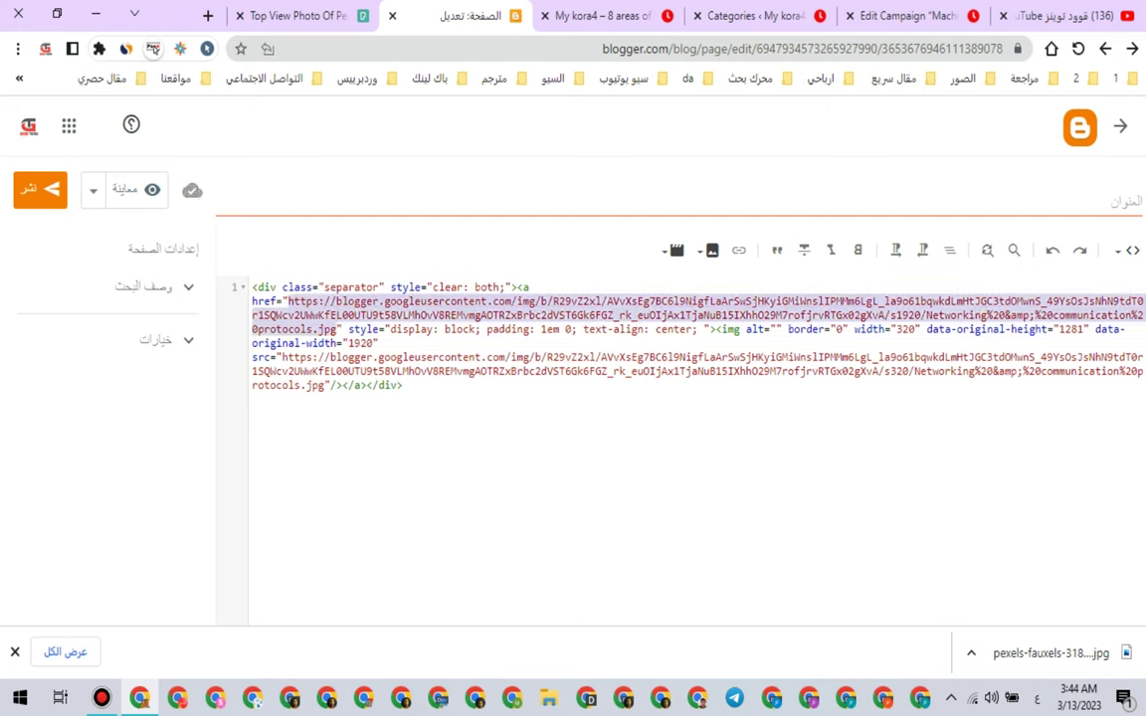
right_click(330, 317)
left_click(317, 386)
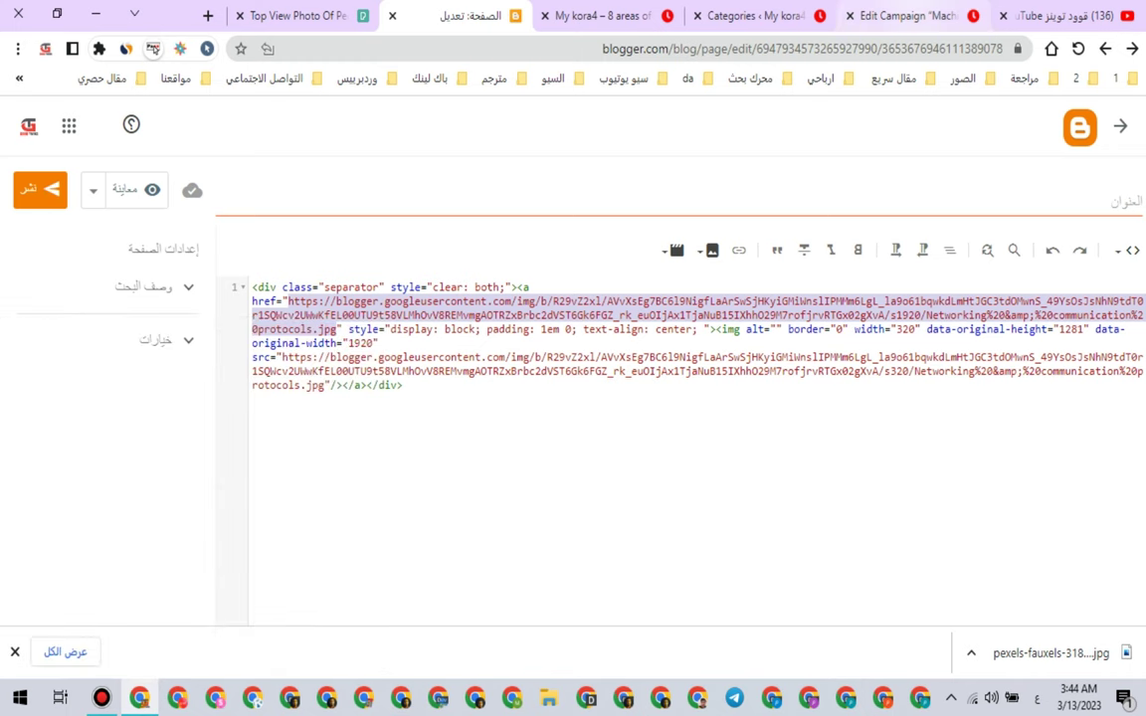
Step: Switch to the WordPress Machine Learning and Data science campaign and run it
left_click(906, 16)
left_click(176, 423)
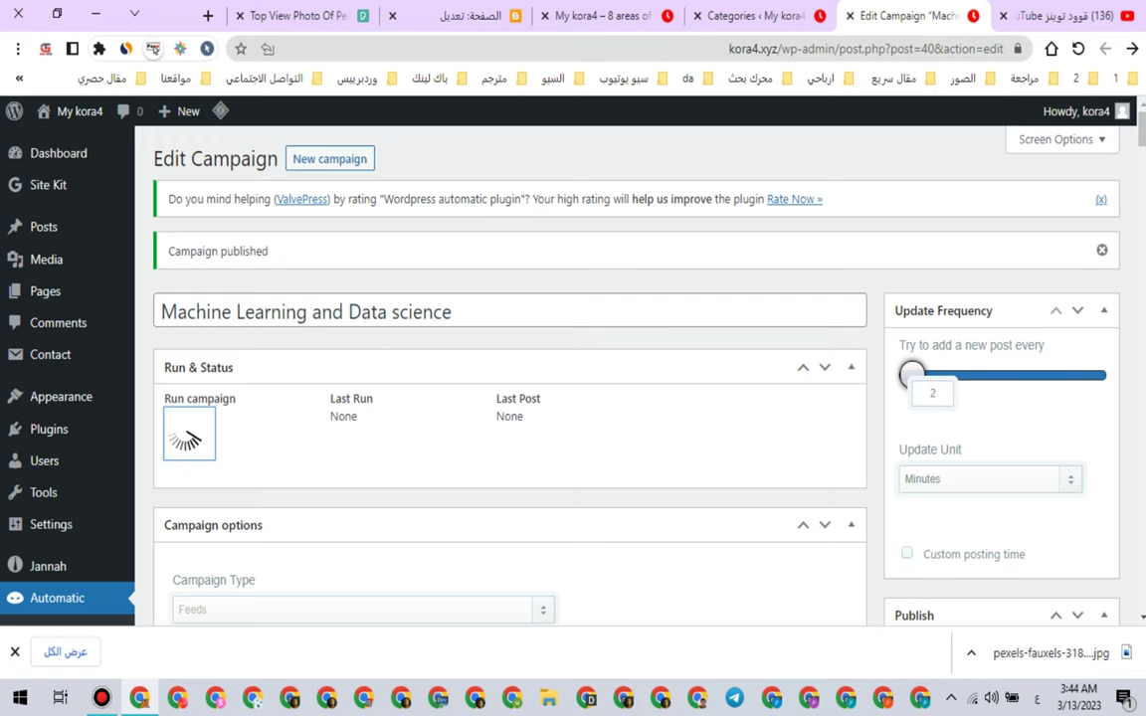
scroll(187, 439, "down", 2)
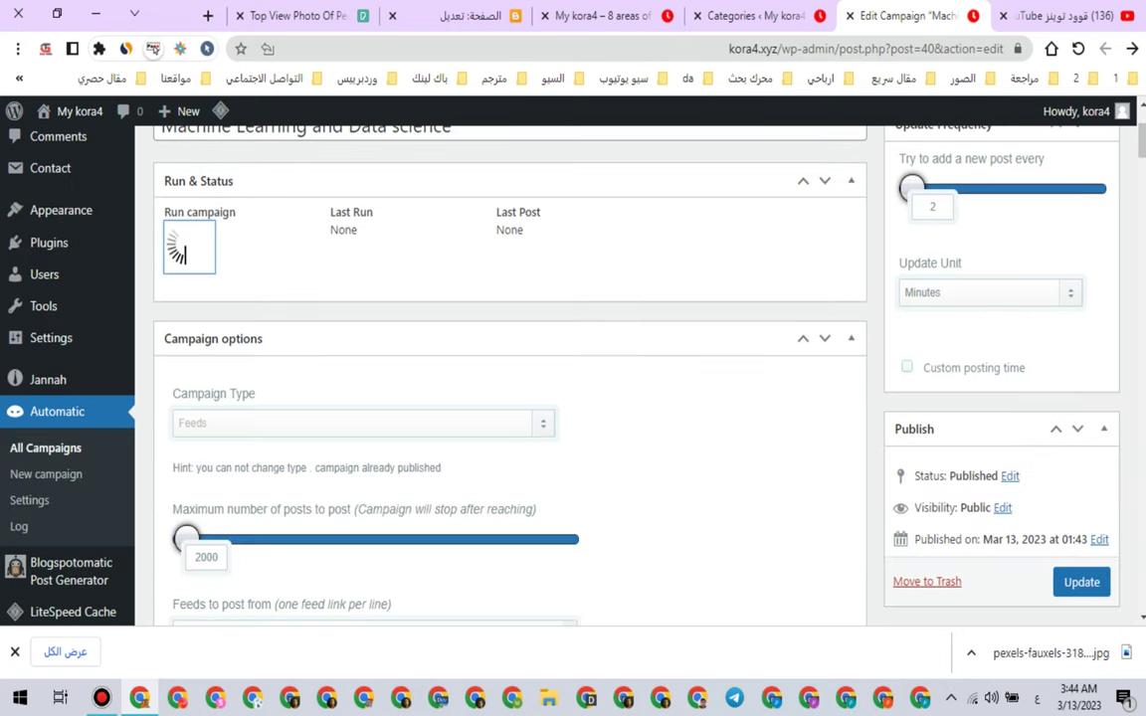
key("ctrl+Tab")
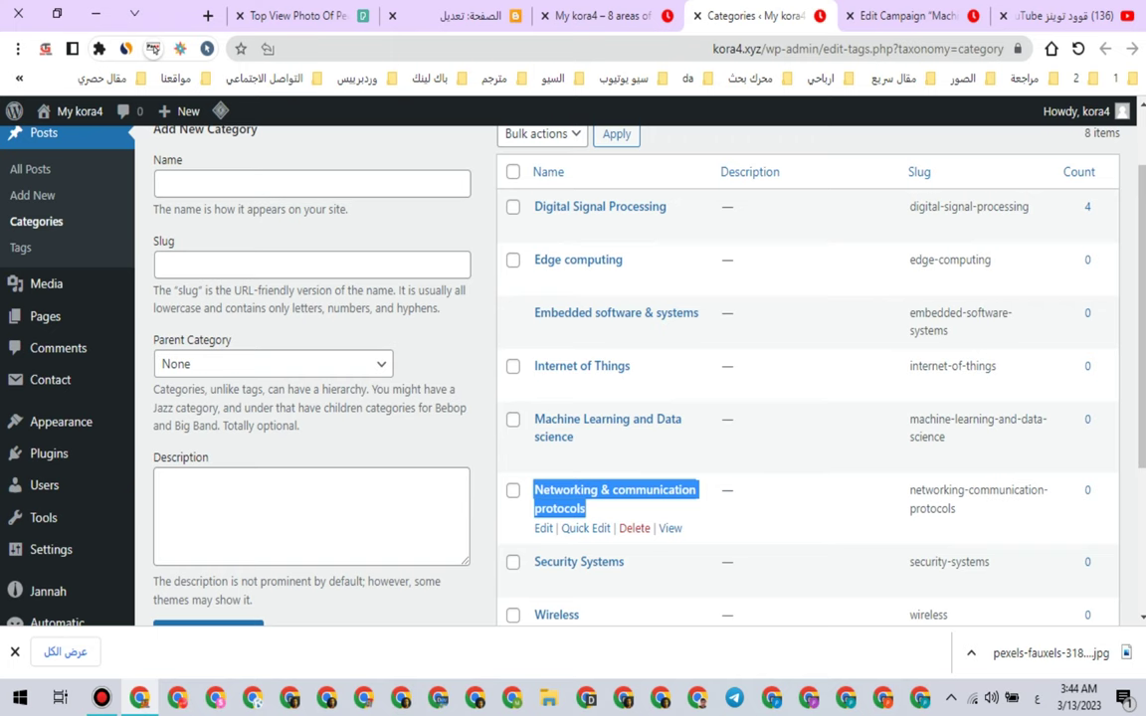
key("ctrl+shift+Tab")
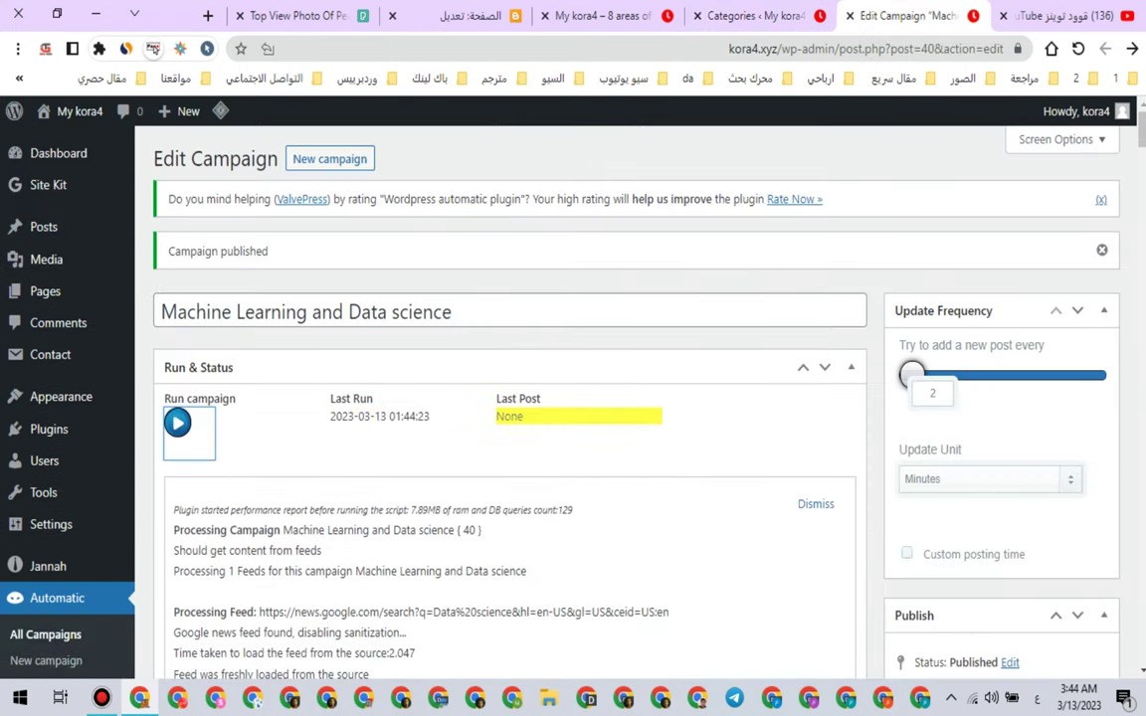
Step: Open the draft campaign "Digital Signal Processing-Copy-Copy" from the list of all campaigns
scroll(573, 398, "down", 1)
left_click(46, 542)
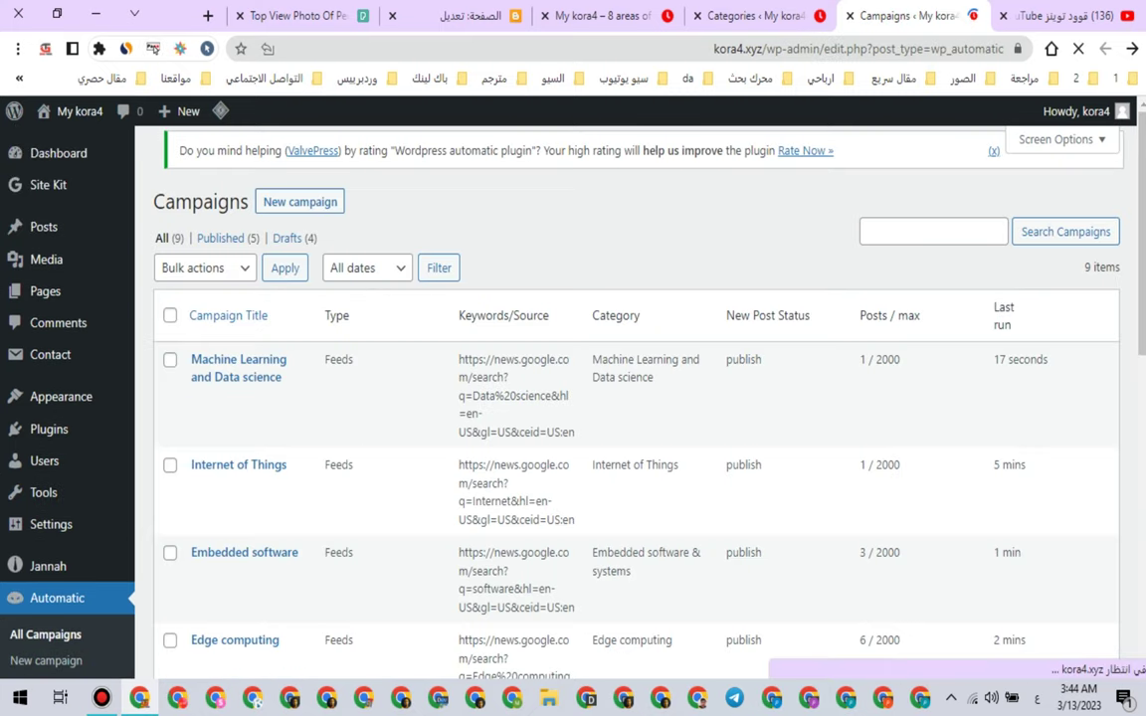
scroll(200, 518, "down", 3)
left_click(200, 540)
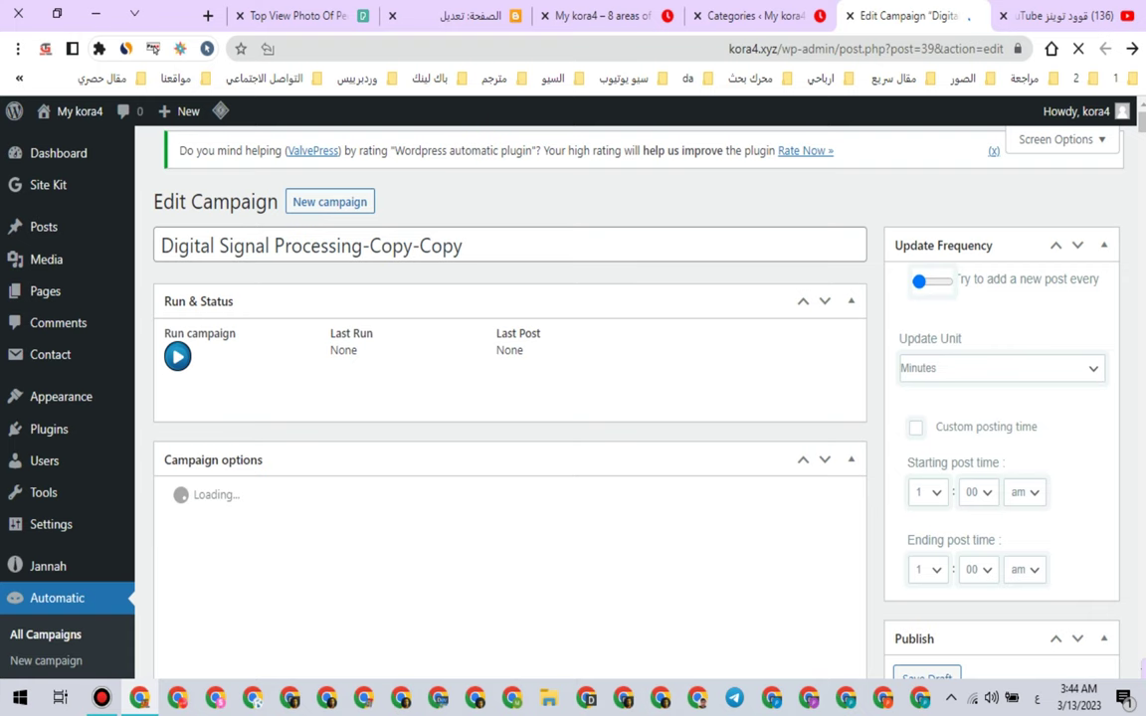
scroll(573, 398, "down", 2)
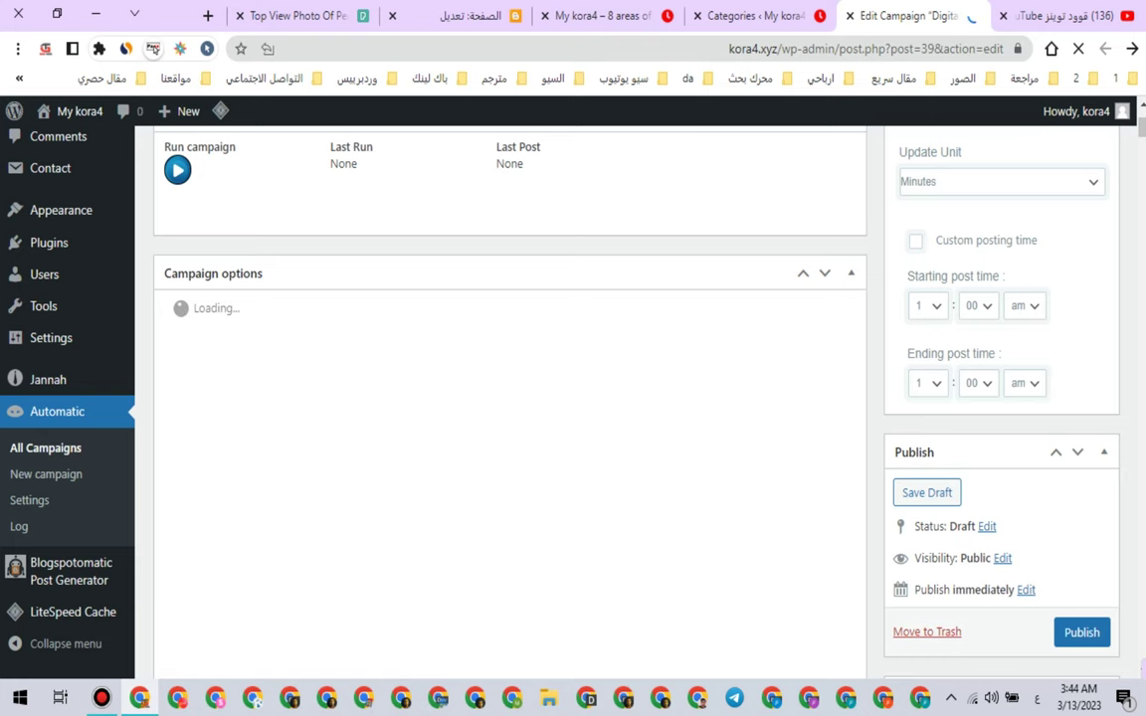
scroll(636, 402, "up", 2)
scroll(510, 398, "down", 2)
scroll(509, 398, "up", 2)
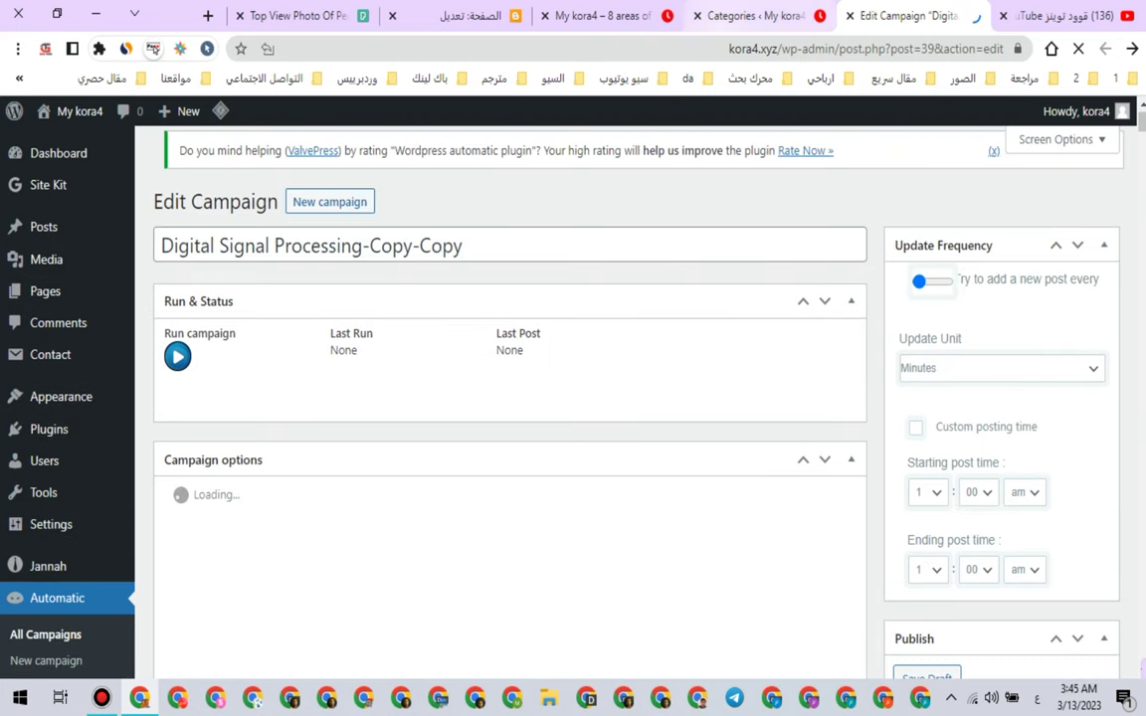
left_click(466, 16)
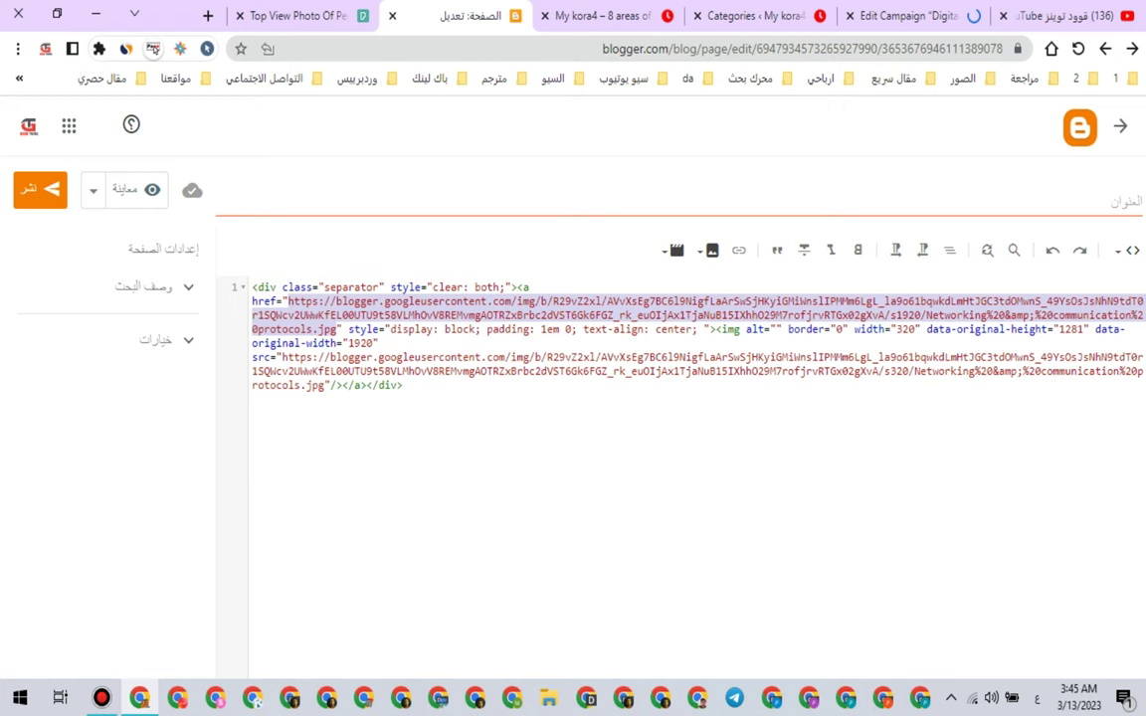
left_click(907, 16)
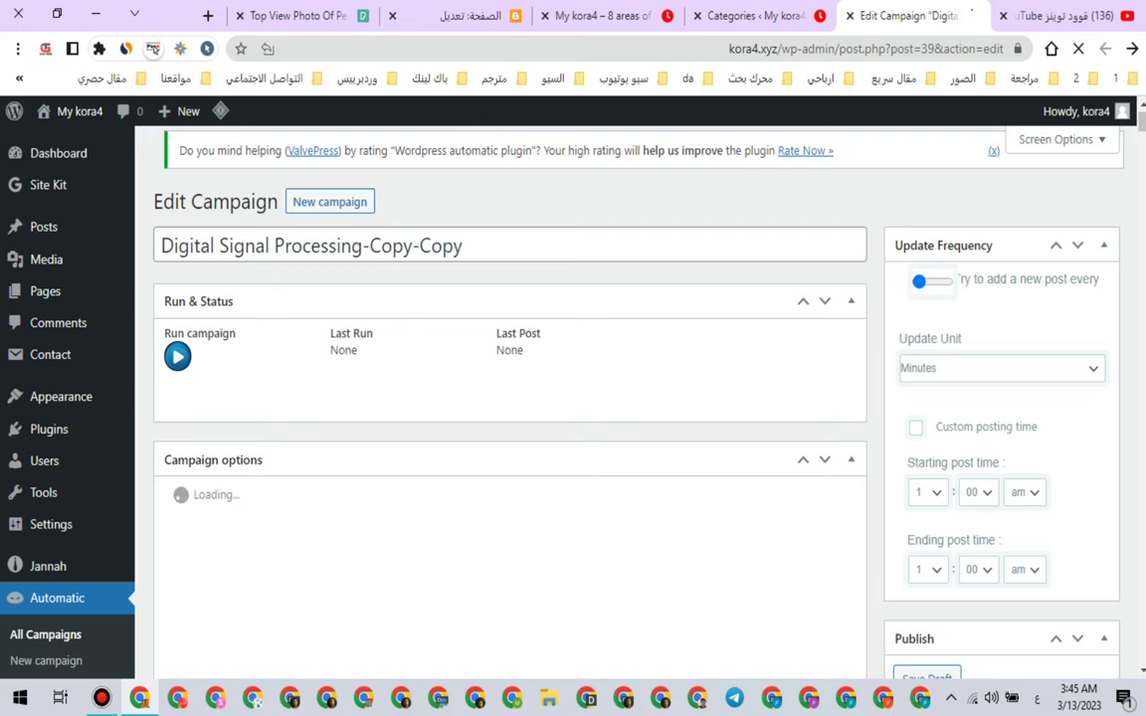
Step: Set the campaign to post to the "Networking & communication protocols" category
scroll(510, 398, "down", 5)
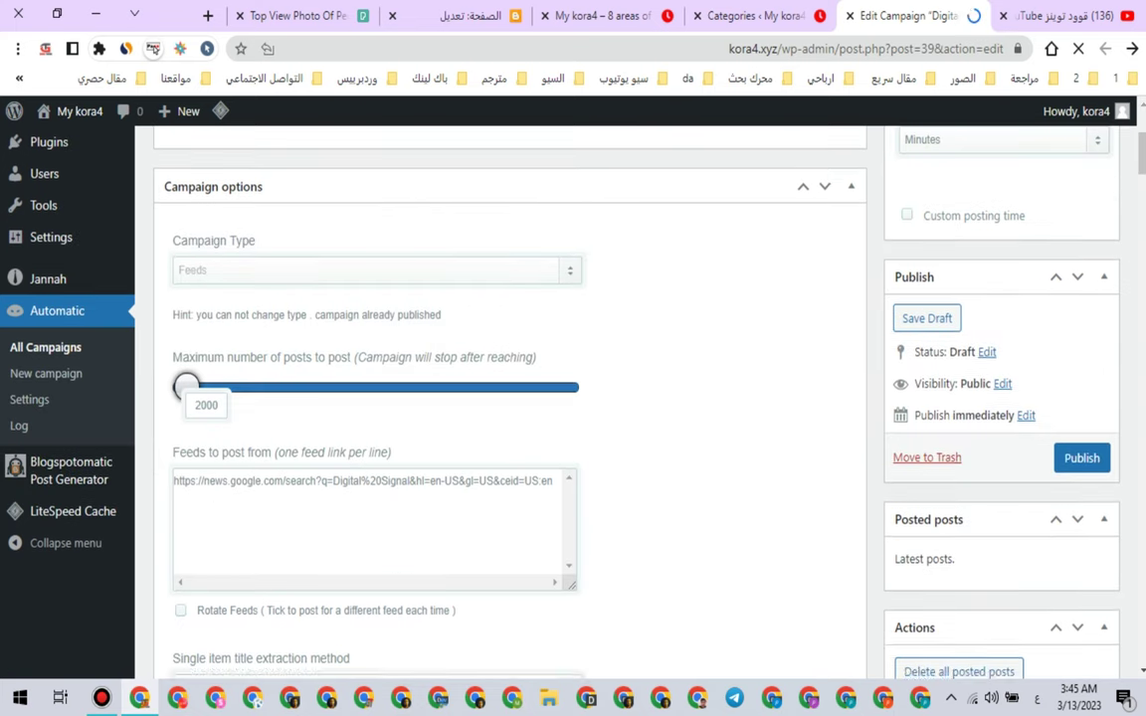
scroll(509, 398, "down", 15)
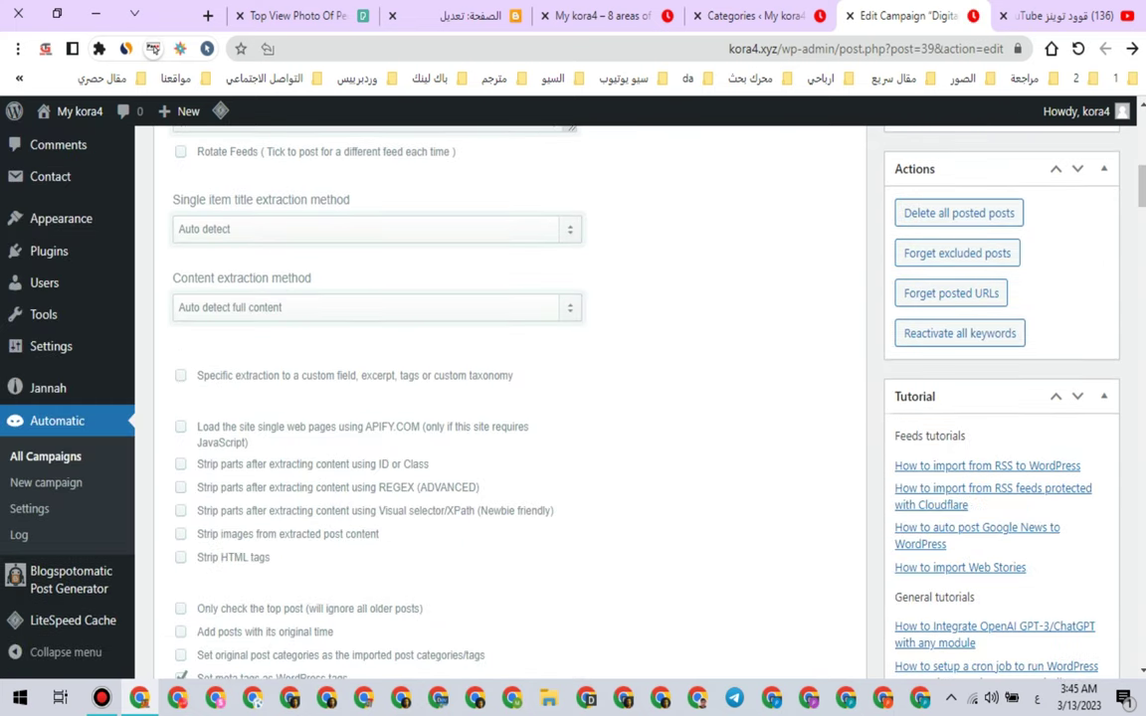
scroll(509, 398, "down", 20)
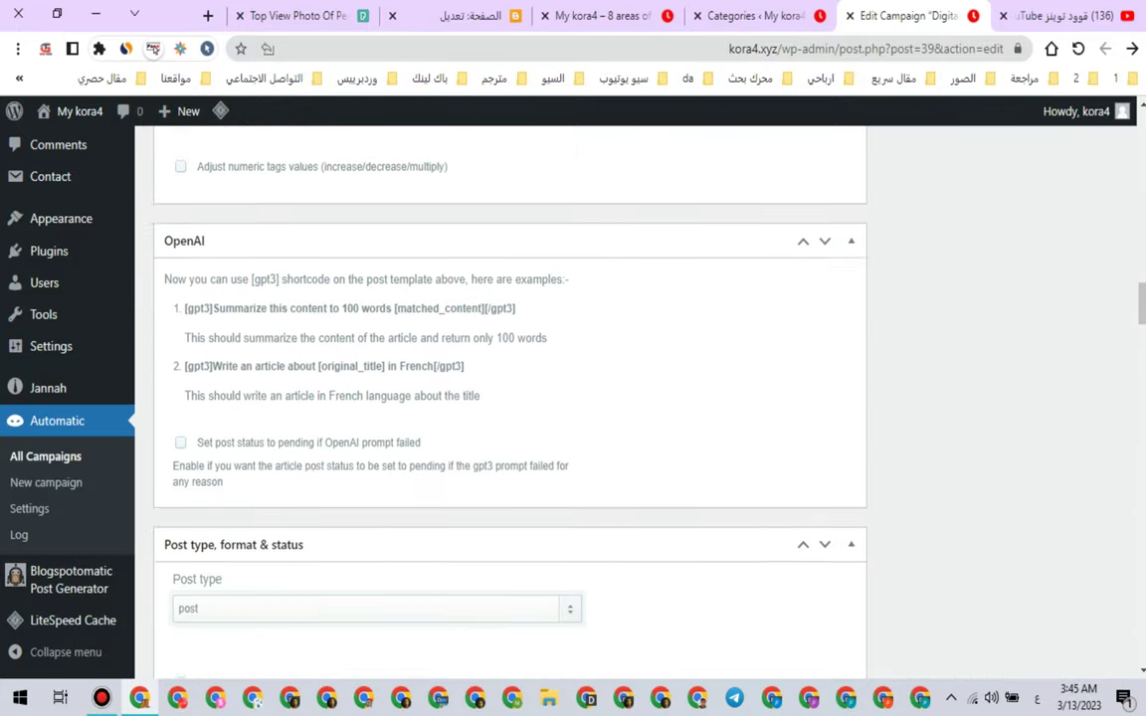
scroll(509, 398, "down", 2)
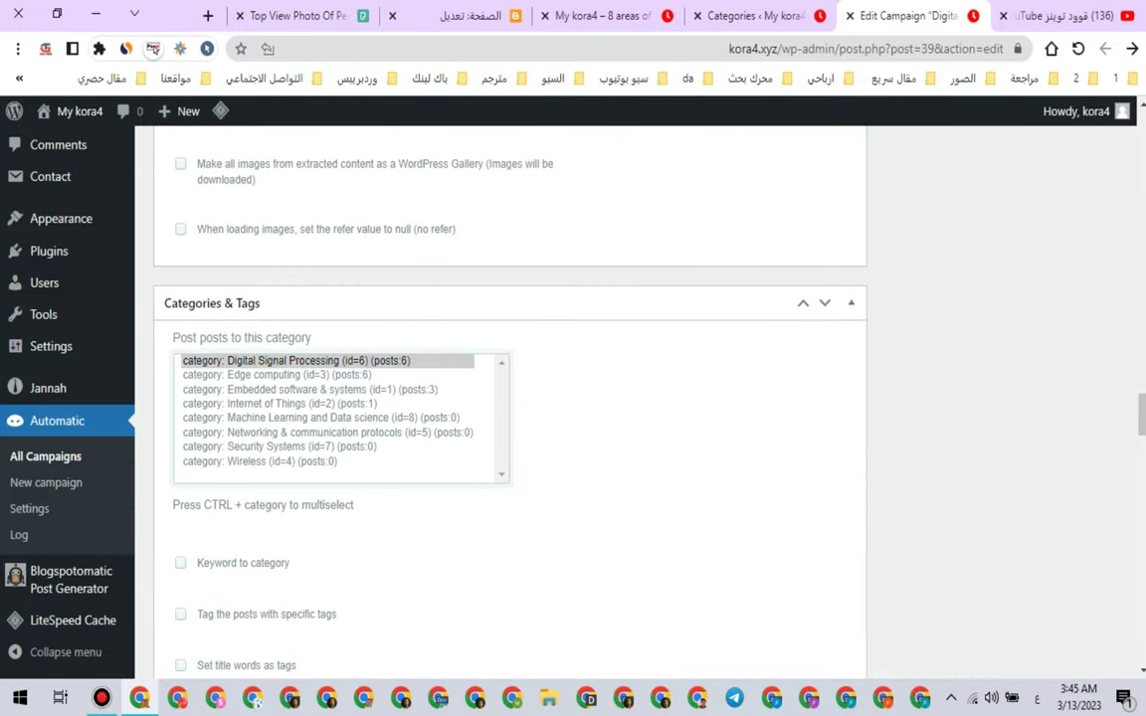
left_click(348, 432)
Step: Replace the image source URL in the post text template with the copied Blogger image URL
scroll(348, 432, "up", 12)
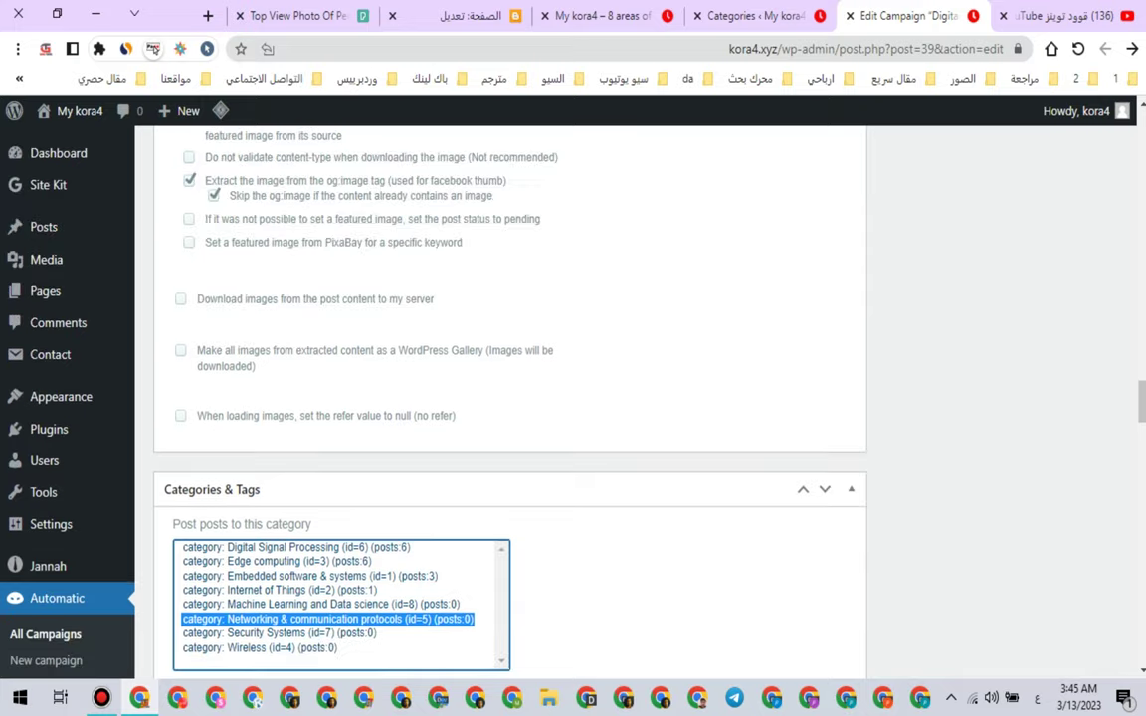
scroll(509, 398, "up", 12)
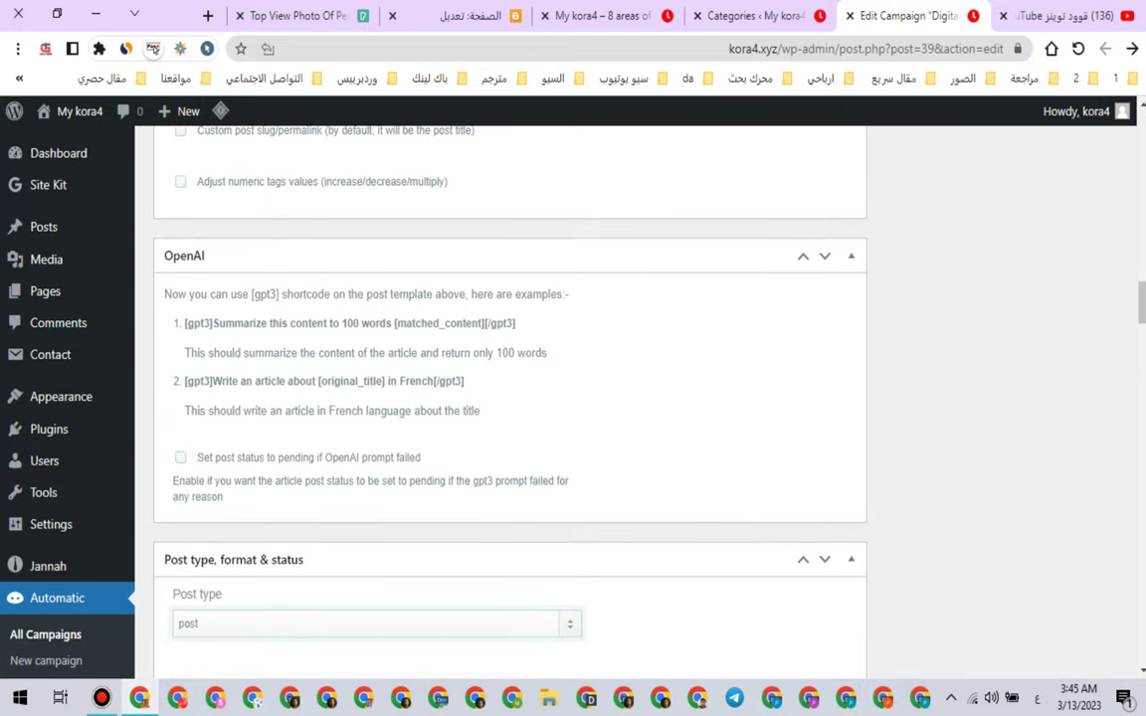
scroll(510, 398, "up", 1)
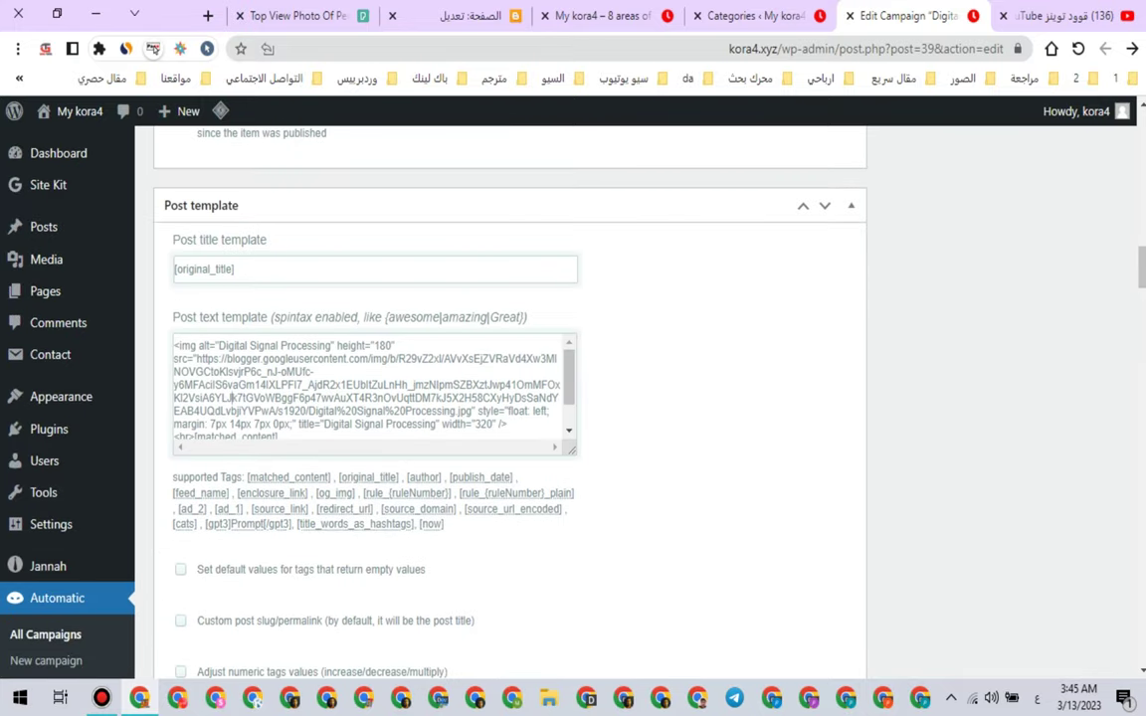
left_click_drag(196, 359, 274, 398)
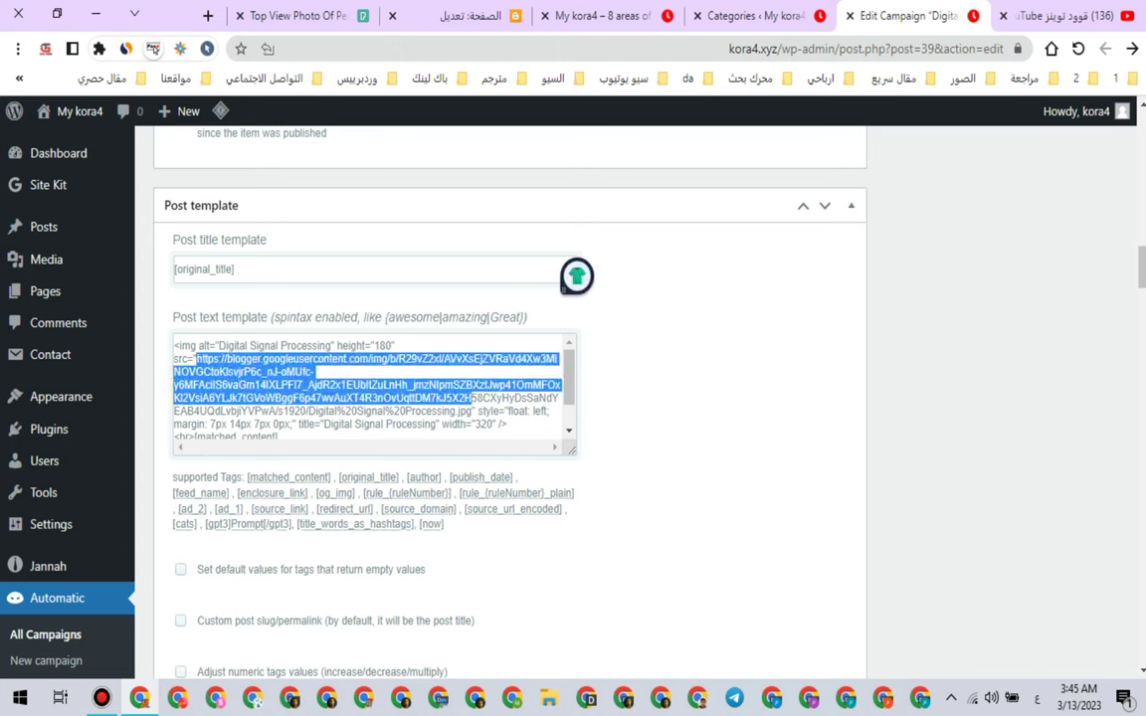
left_click_drag(471, 398, 475, 411)
right_click(416, 368)
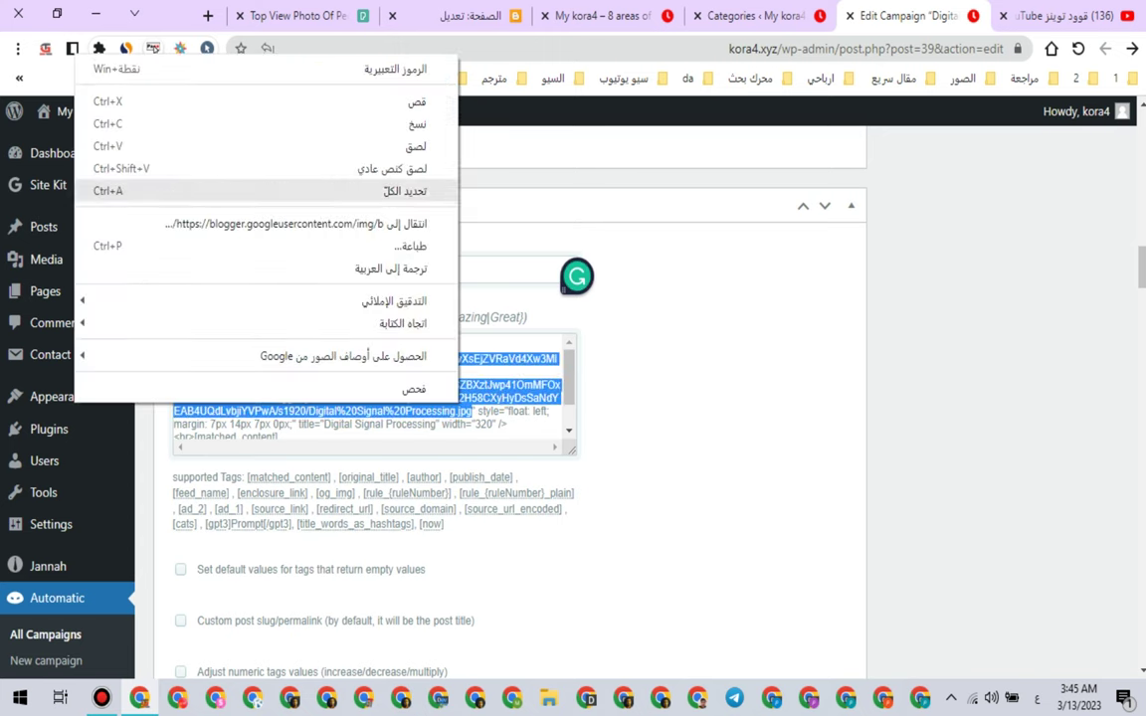
left_click(298, 131)
scroll(578, 277, "up", 2)
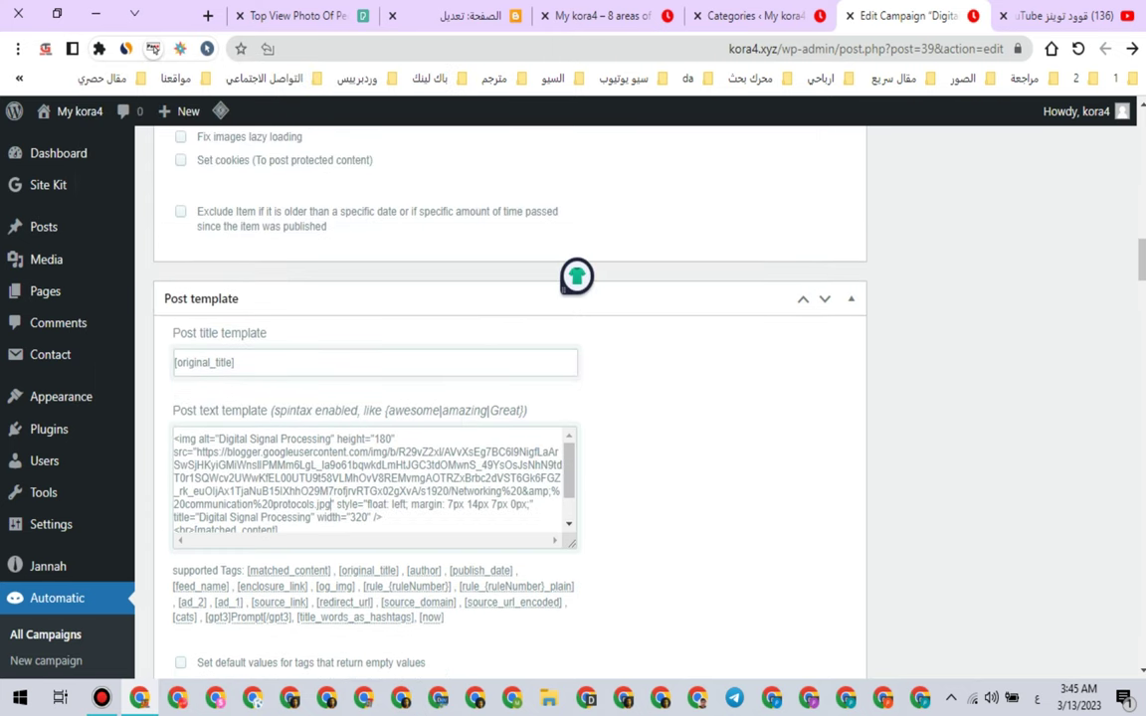
Step: Copy "Networking & communication protocols" from the categories list and set it as the image's alt text in the campaign's post text template
key("ctrl+Tab")
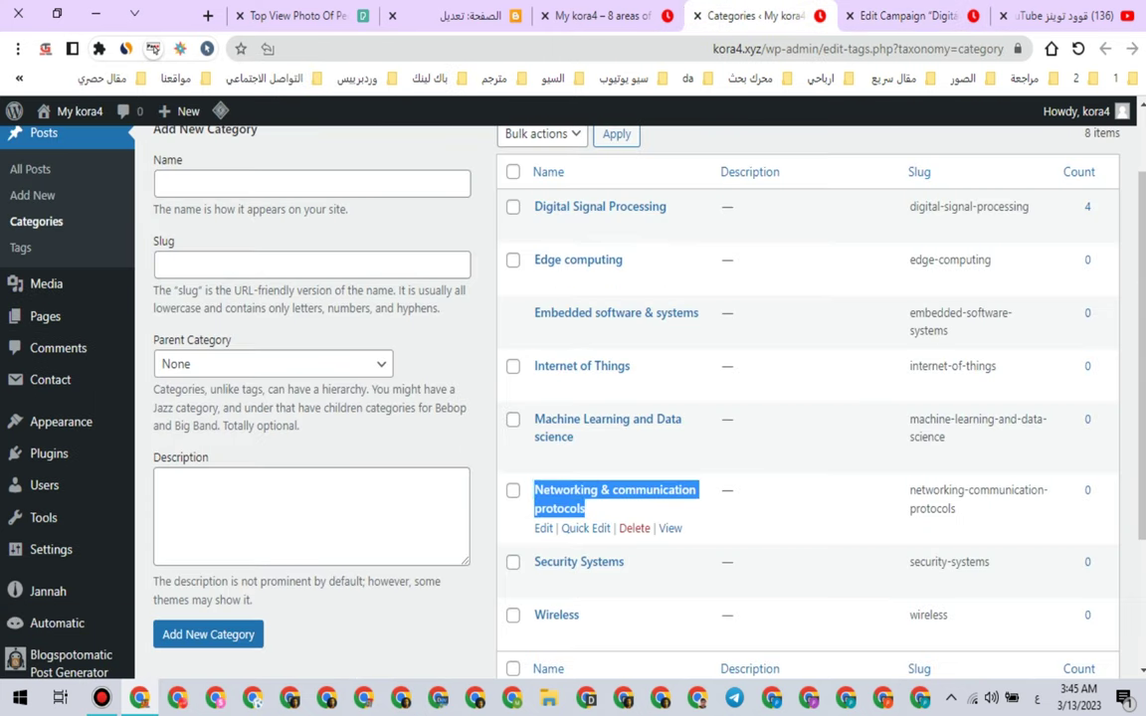
right_click(594, 496)
left_click(555, 328)
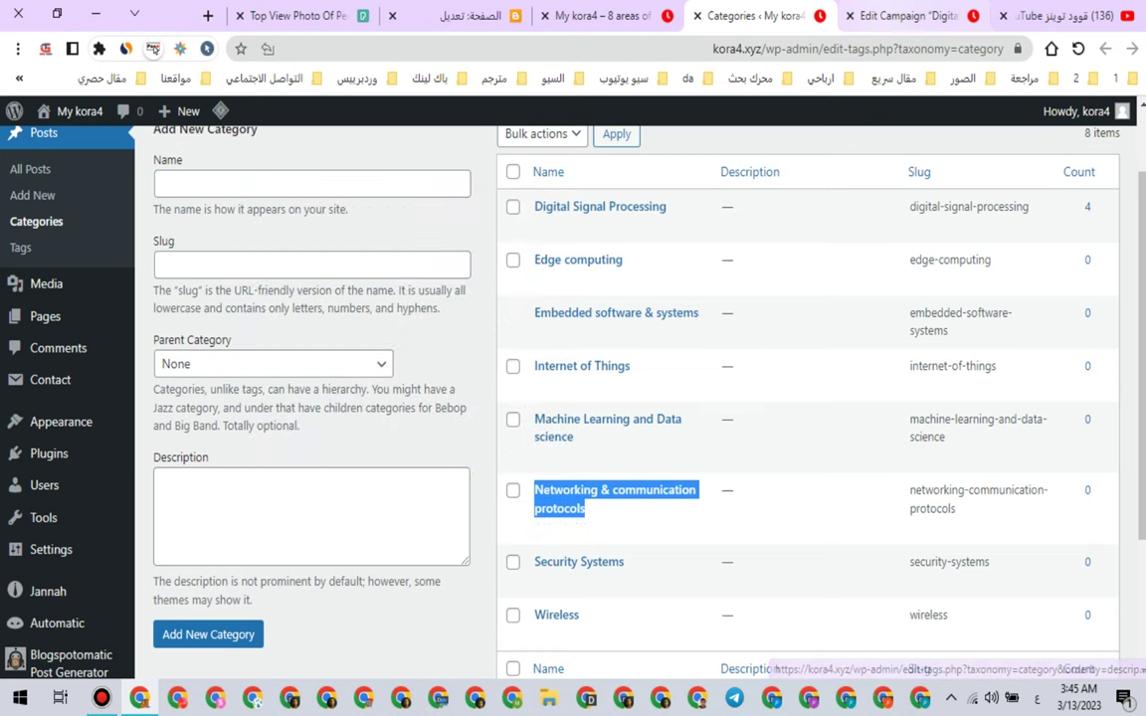
key("ctrl+Tab")
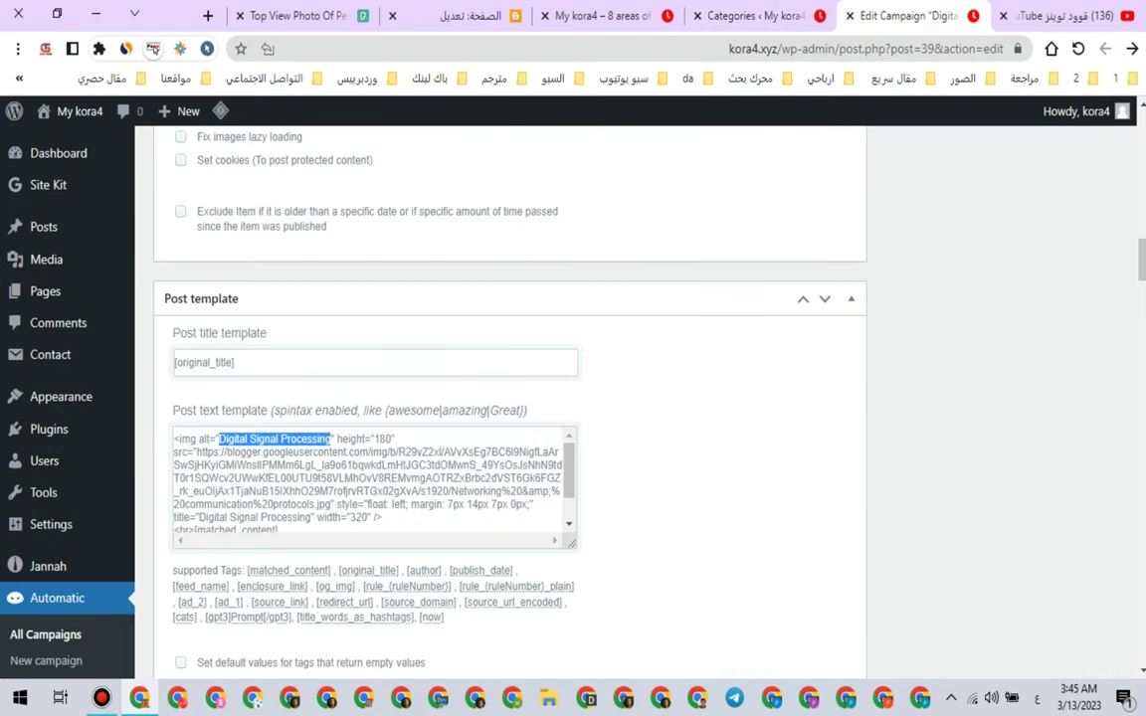
right_click(314, 439)
left_click(199, 161)
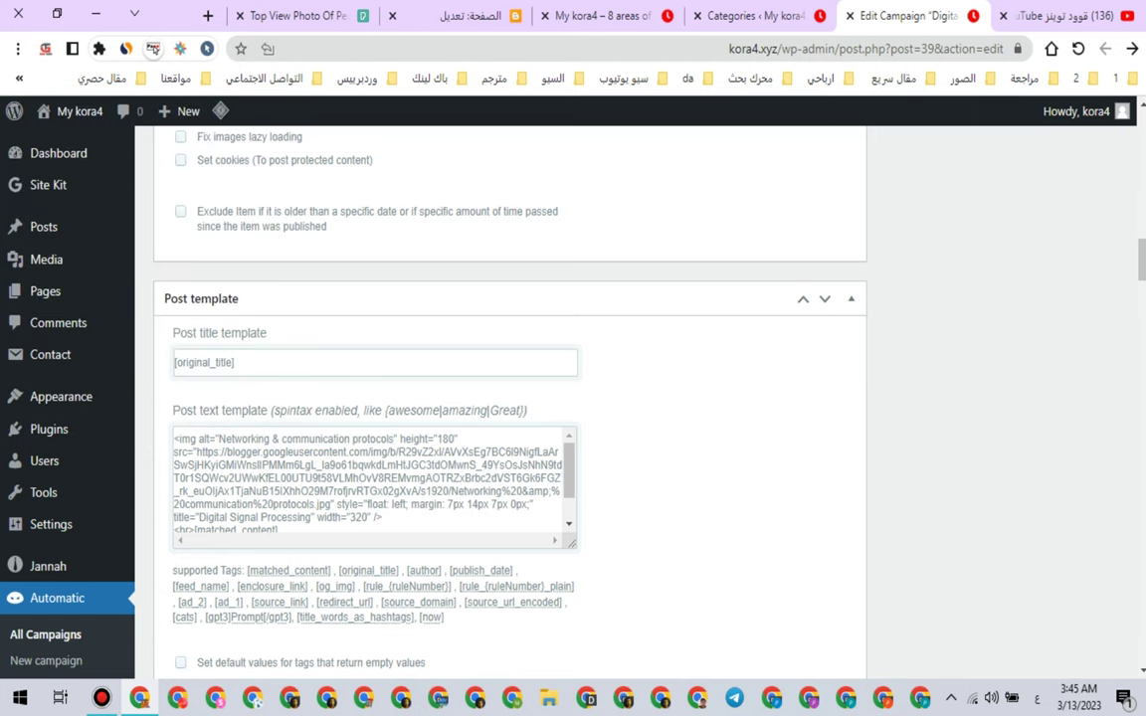
Step: Set the image's title attribute in the post text template to "Networking & communication protocols"
left_click_drag(199, 517, 311, 480)
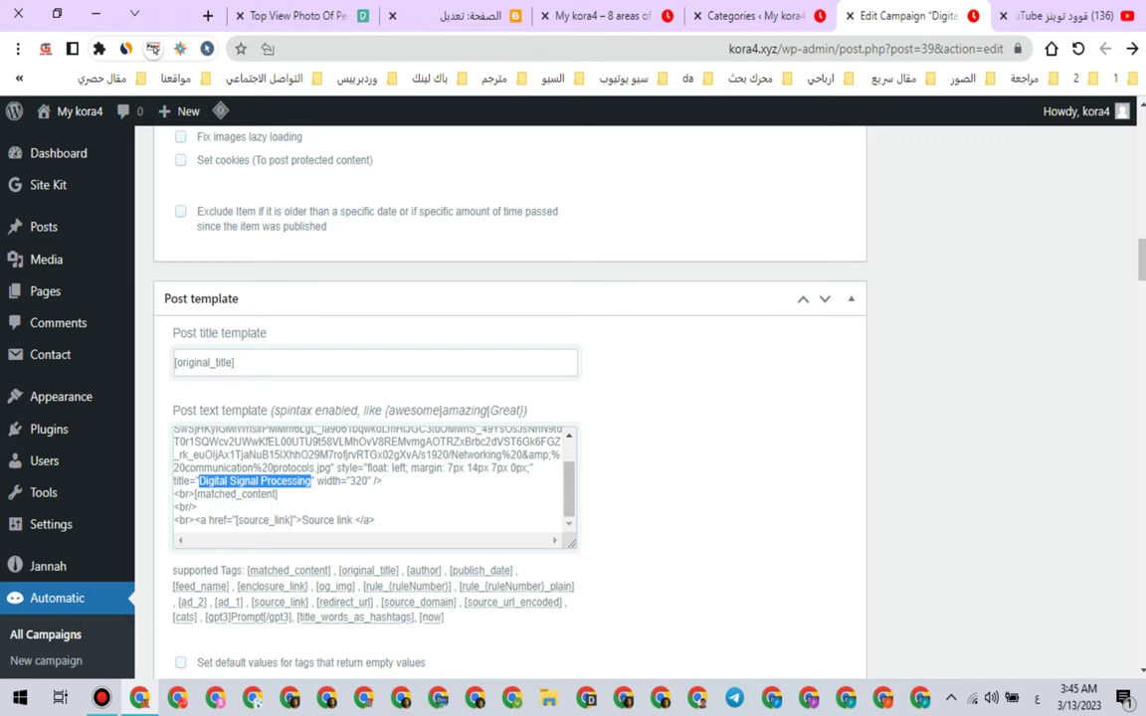
right_click(311, 481)
left_click(228, 208)
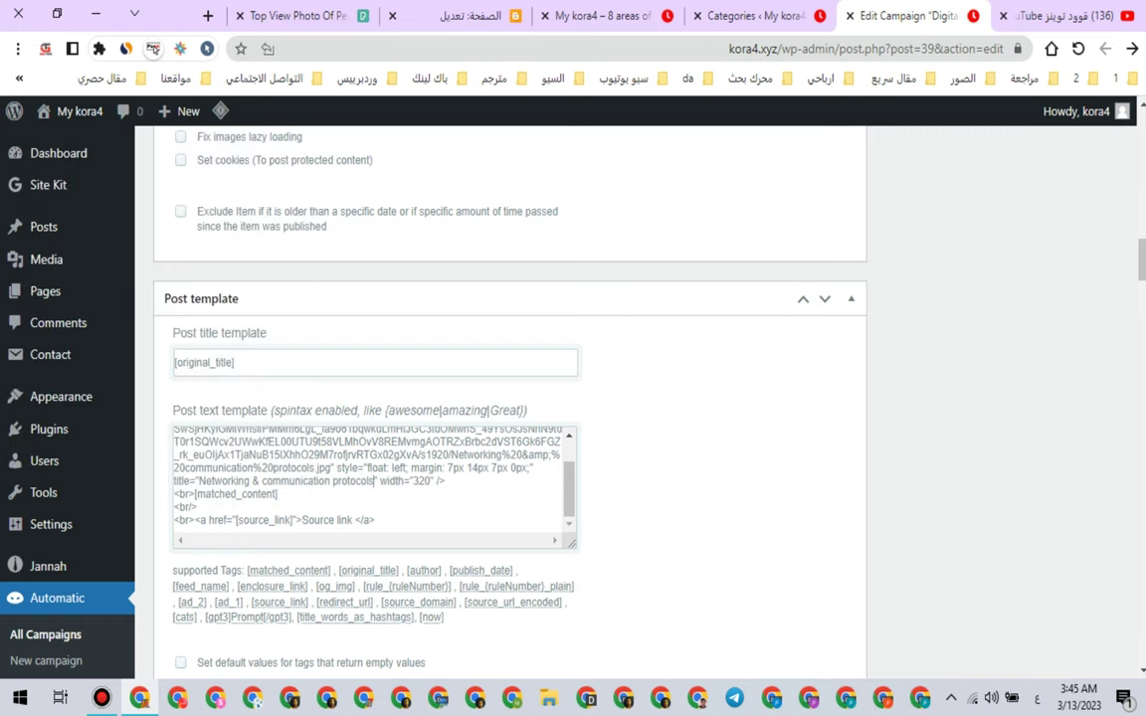
Step: Replace the campaign title with "Networking & communication protocols"
scroll(374, 483, "up", 20)
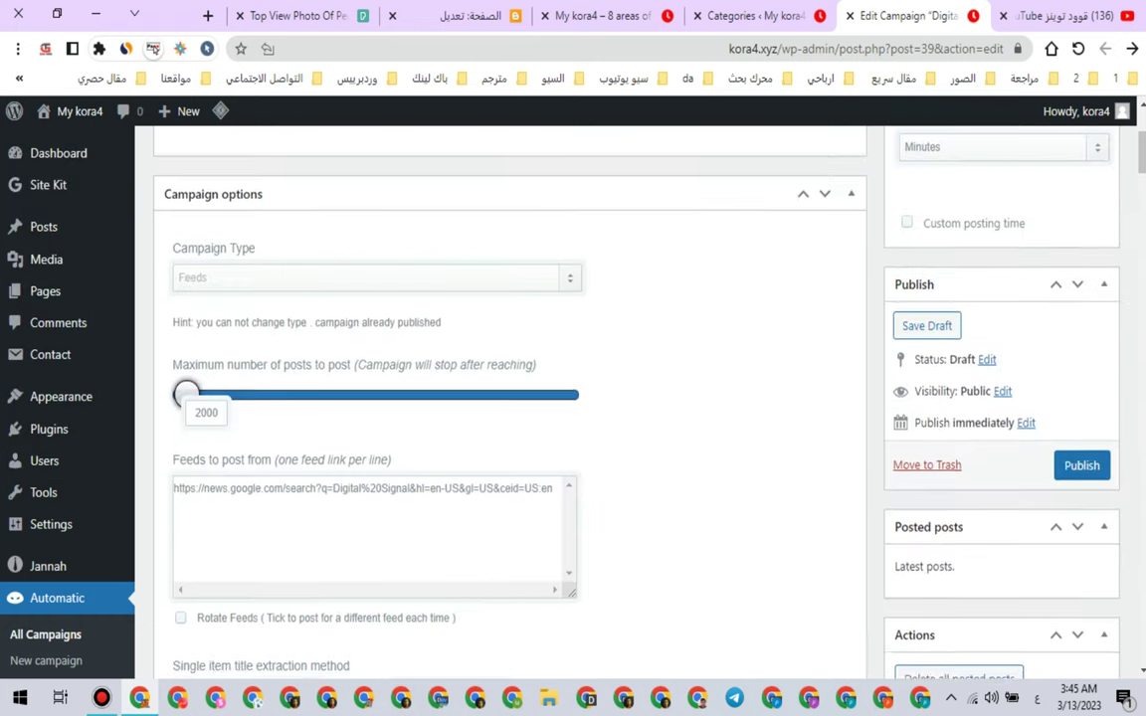
triple_click(360, 260)
right_click(365, 260)
left_click(320, 353)
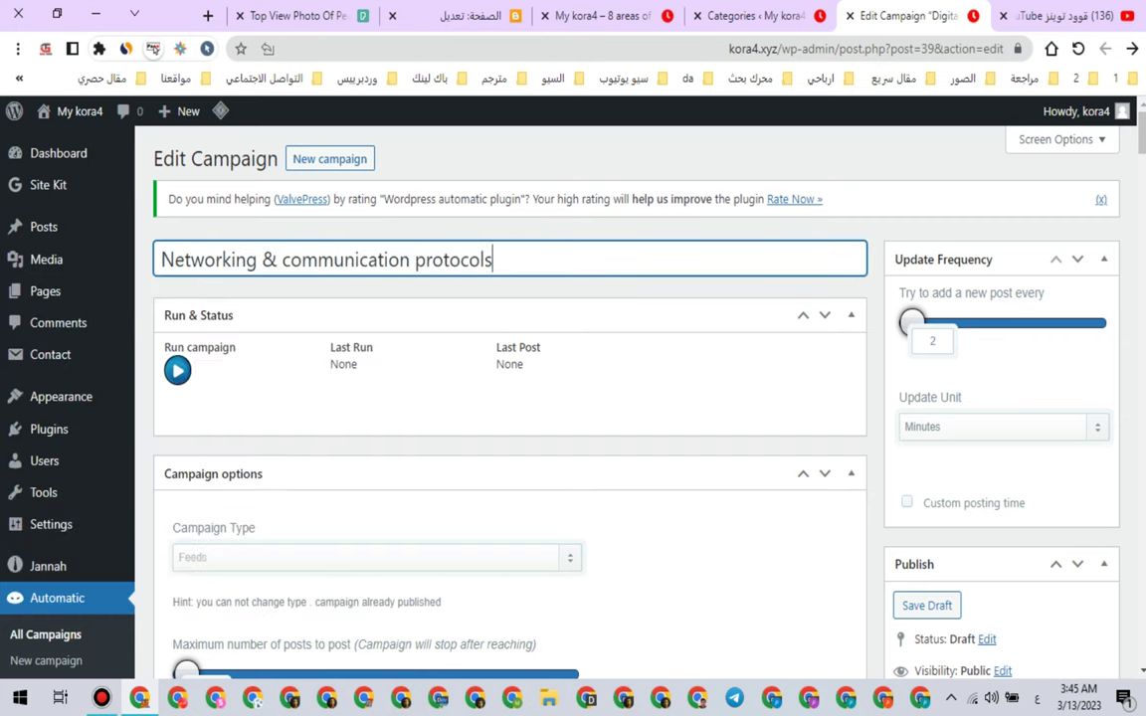
Step: Copy "communication protocols" from the campaign title and use it to replace the search term in the Google News feed link
left_click_drag(318, 259, 491, 260)
right_click(485, 266)
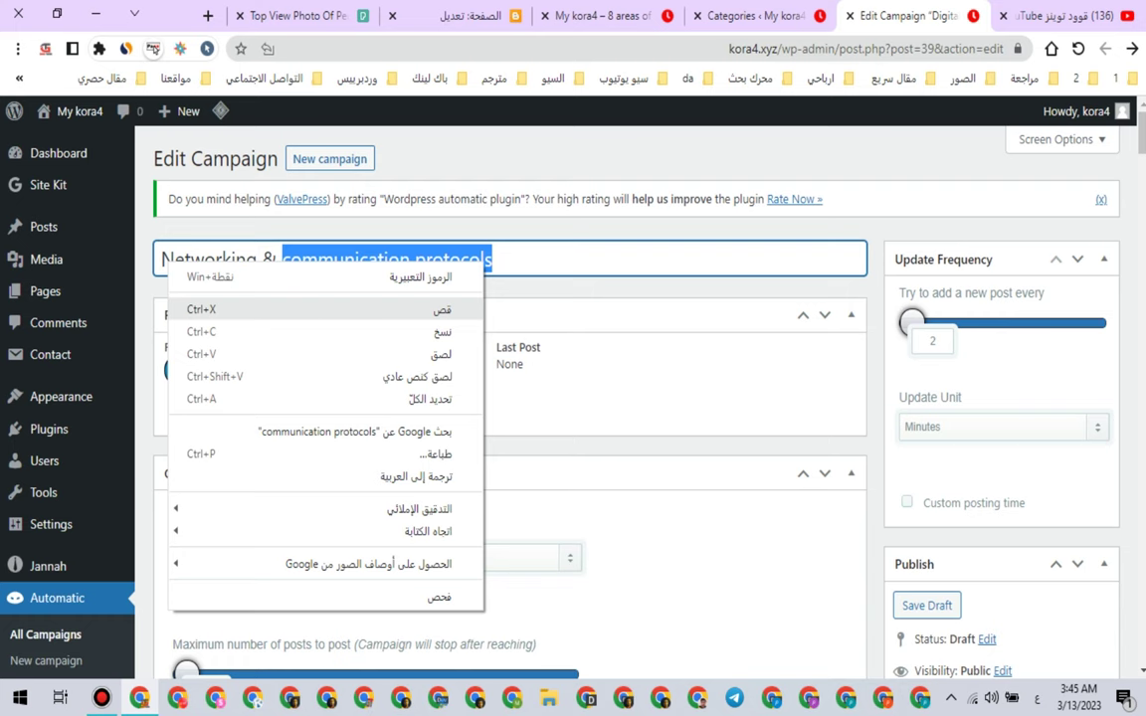
left_click(418, 331)
scroll(418, 332, "down", 3)
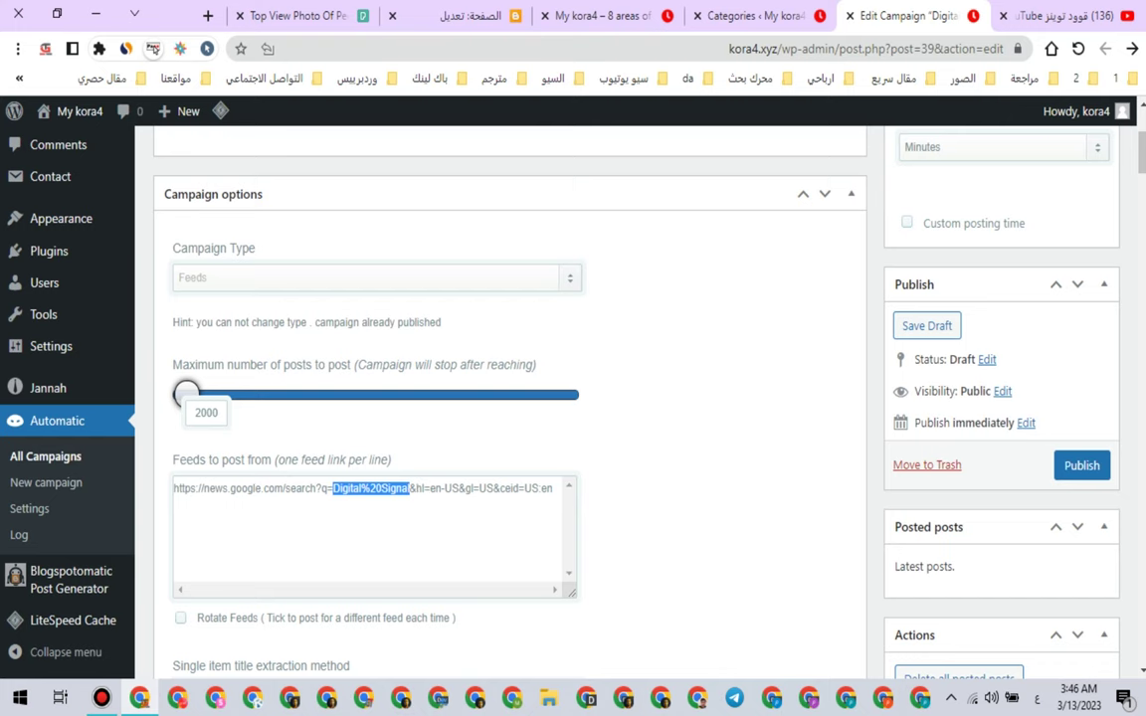
right_click(370, 487)
left_click(279, 230)
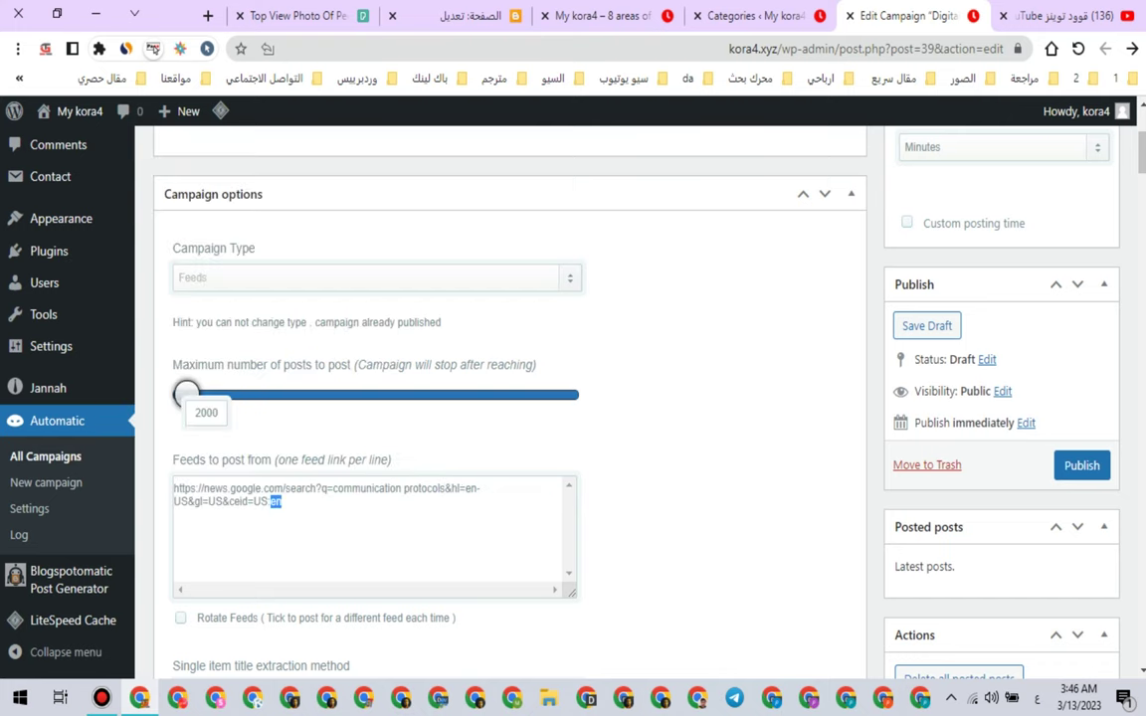
Step: Open the edited feed link in a new browser tab and review the Google News results for communication protocols
triple_click(416, 498)
right_click(416, 496)
left_click(370, 218)
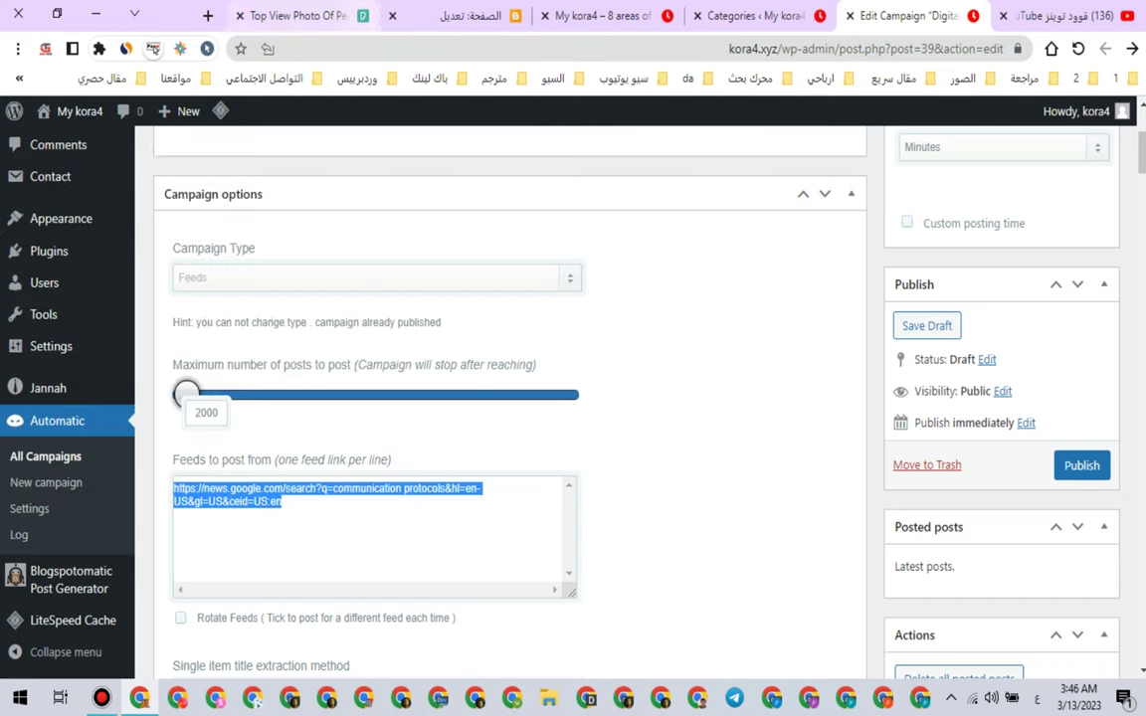
left_click(208, 15)
right_click(433, 48)
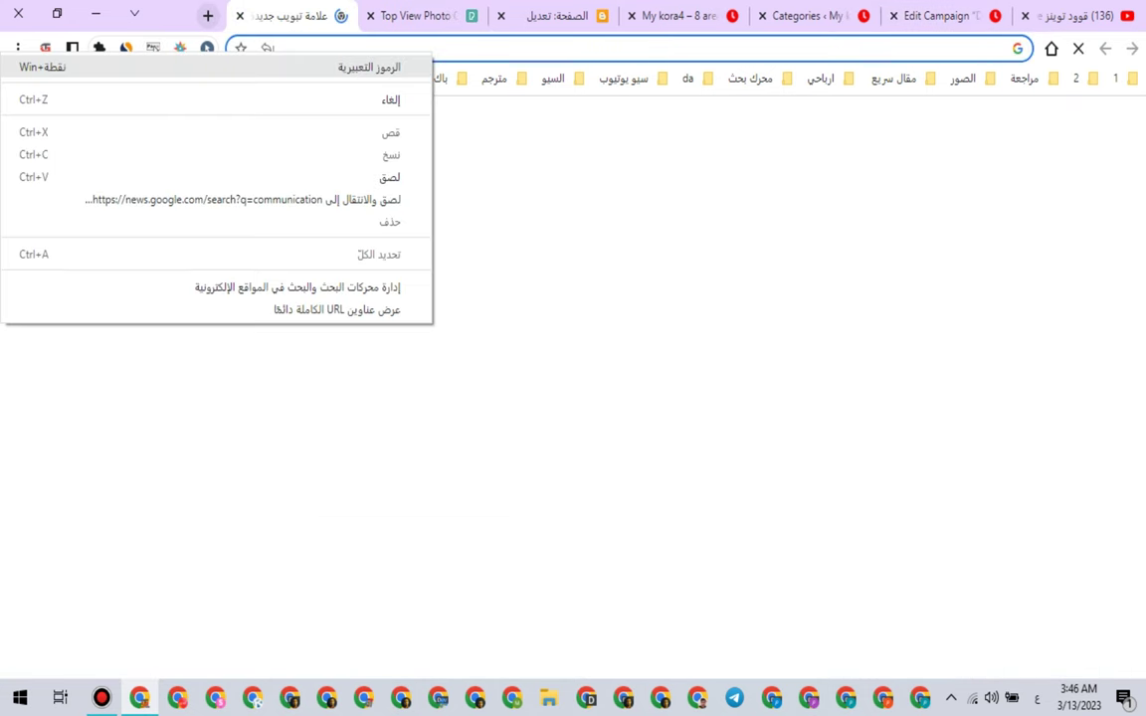
left_click(298, 199)
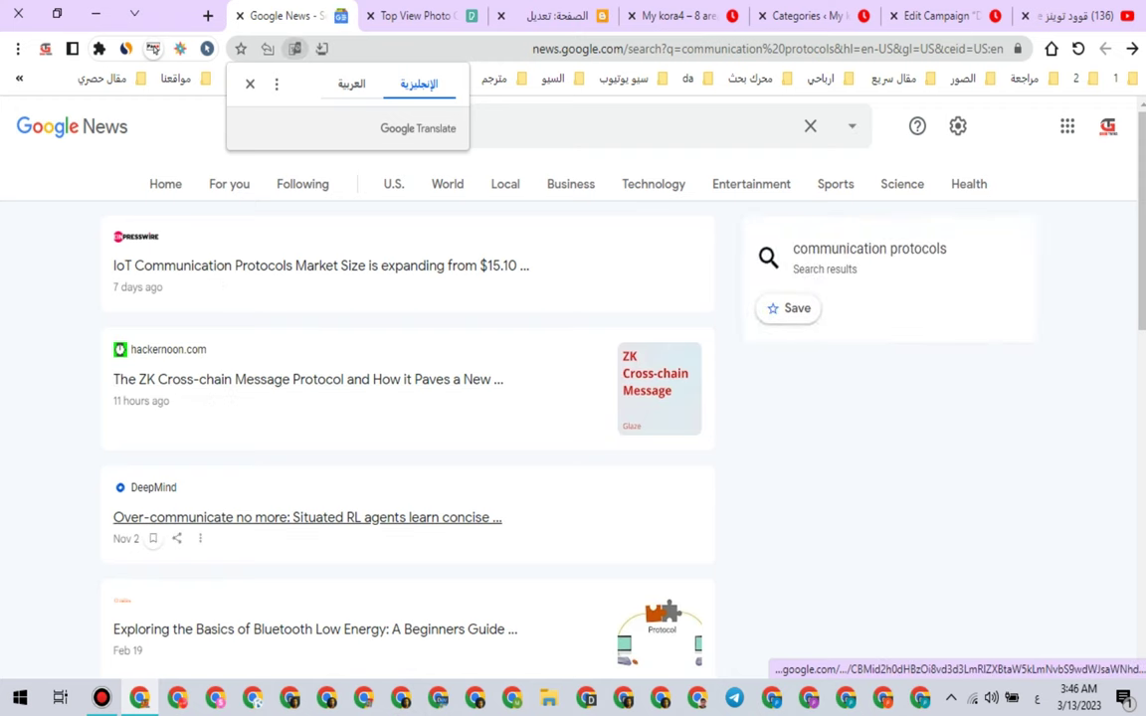
scroll(153, 537, "down", 5)
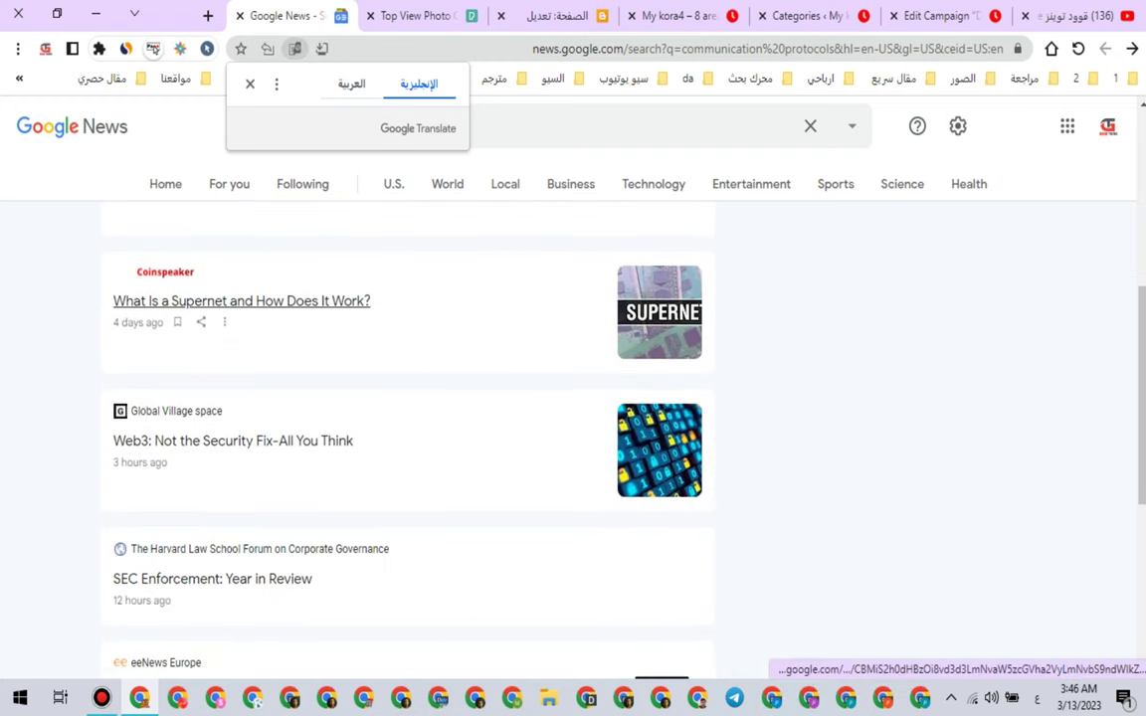
scroll(169, 486, "down", 1)
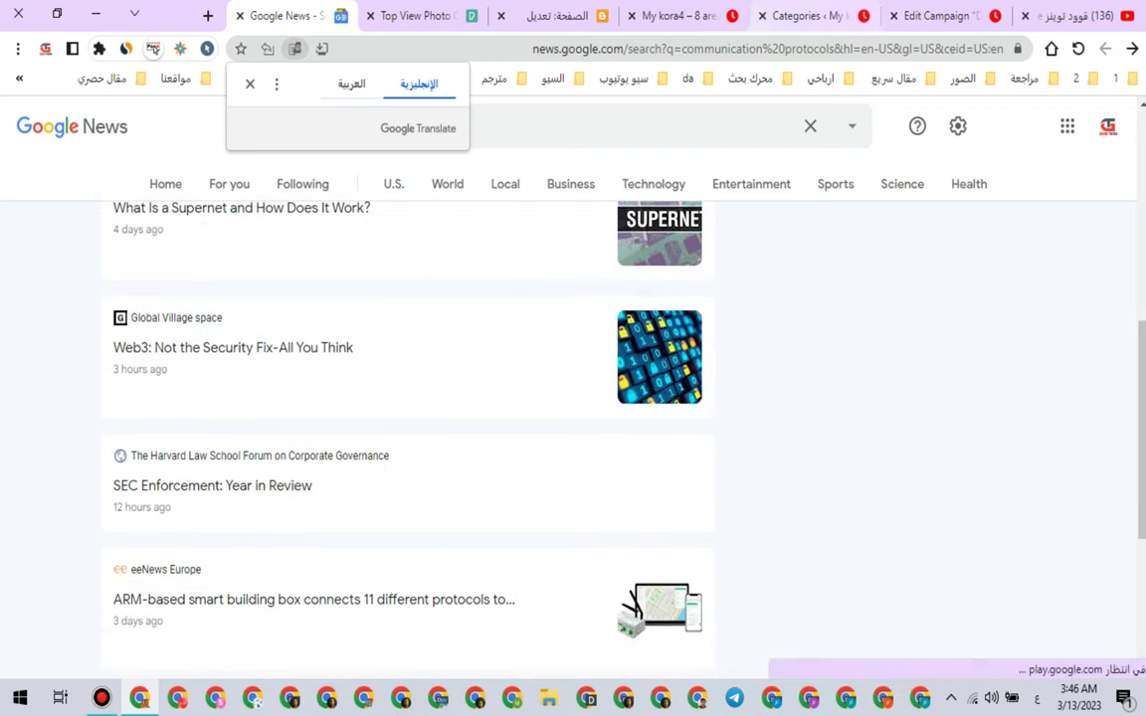
Step: Copy the encoded Google News search address and replace the campaign's feed link with it
left_click(786, 48)
right_click(834, 49)
left_click(796, 162)
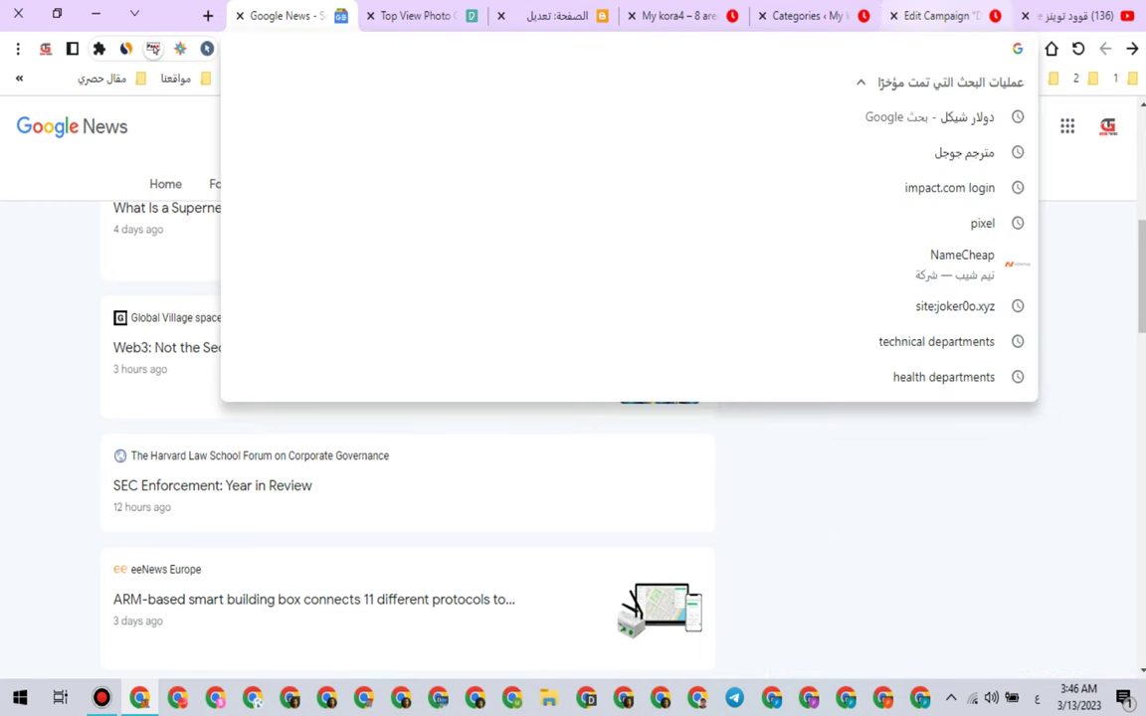
left_click(930, 16)
right_click(409, 491)
left_click(343, 231)
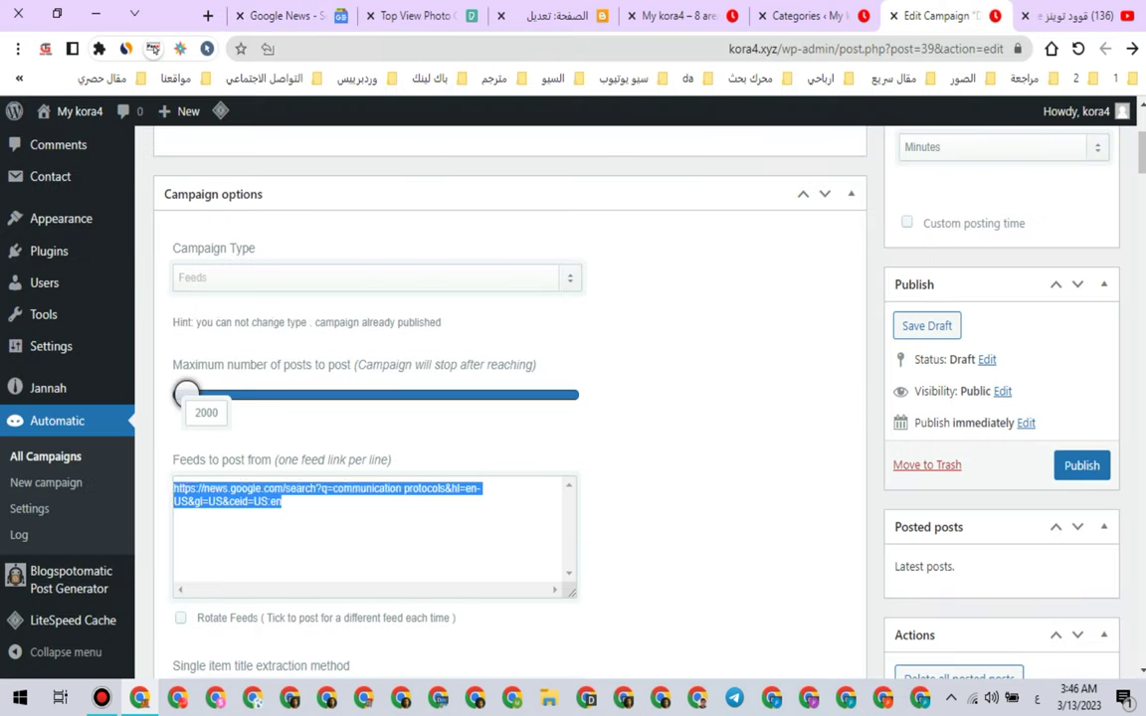
Step: Publish the Networking & communication protocols campaign and run it
left_click(1081, 465)
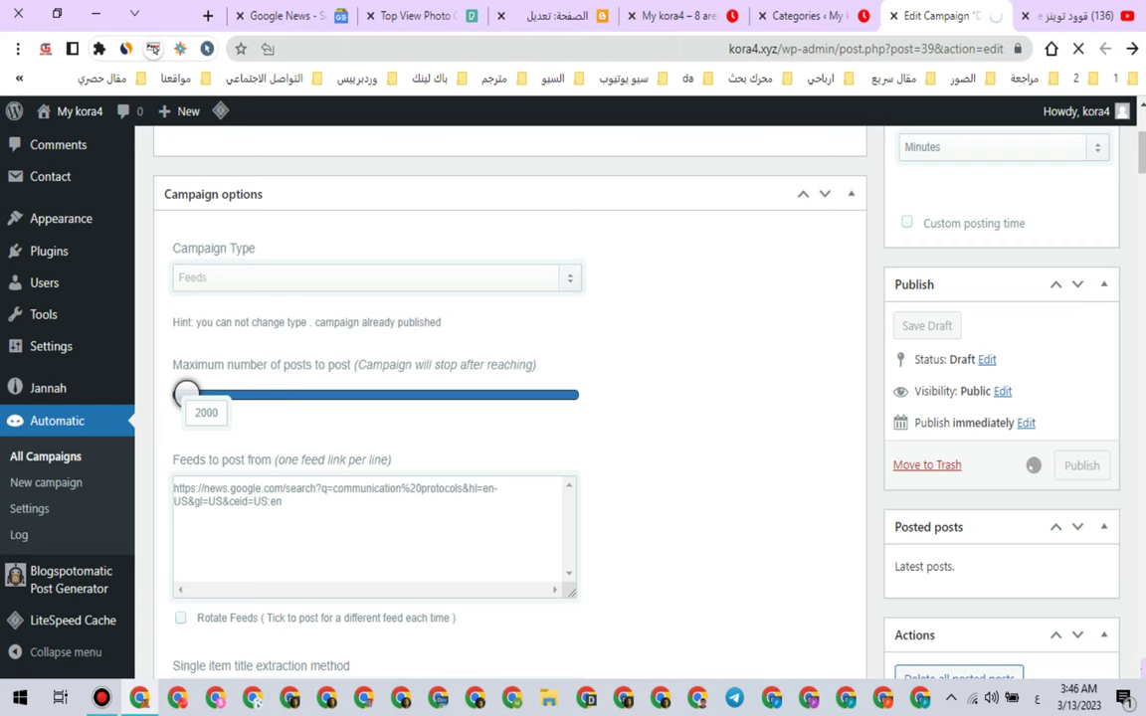
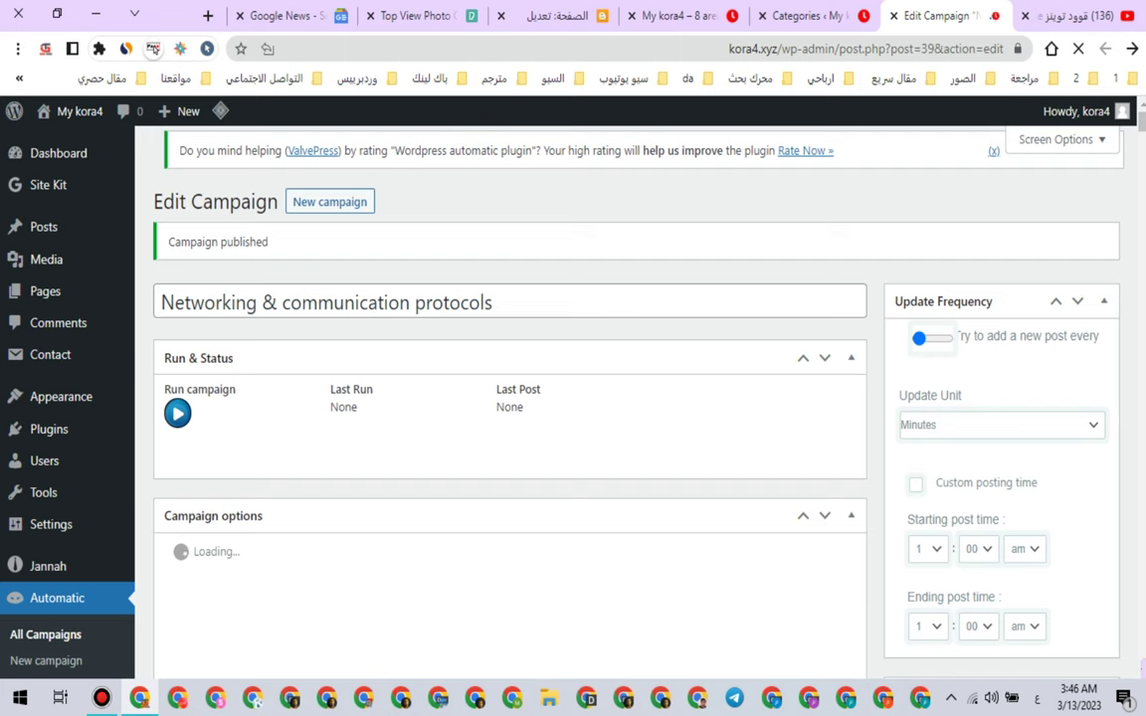
left_click(1077, 16)
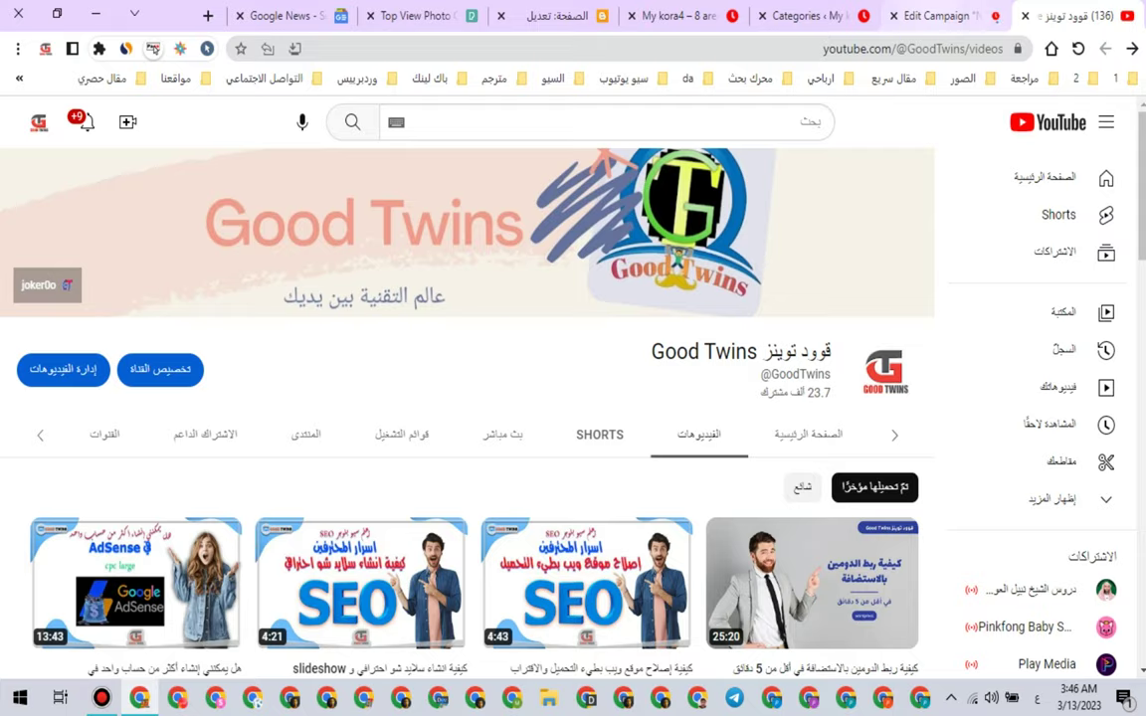
left_click(943, 16)
left_click(177, 423)
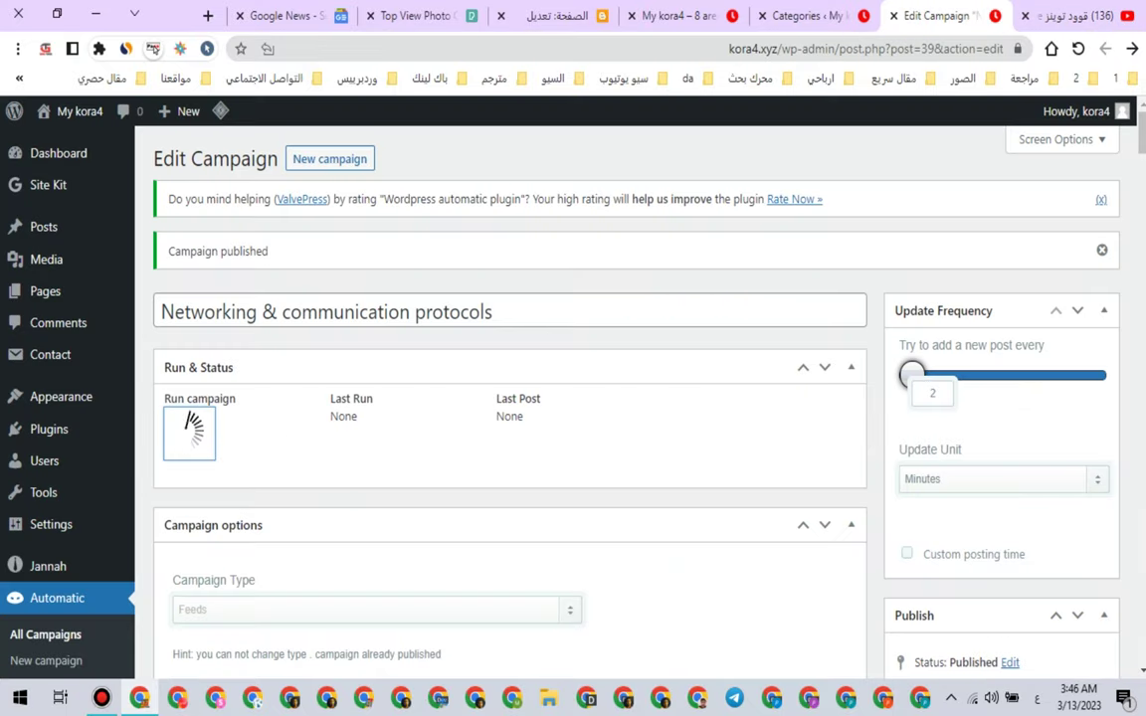
Step: Copy the "Security Systems" category name from the site's categories list
left_click(807, 16)
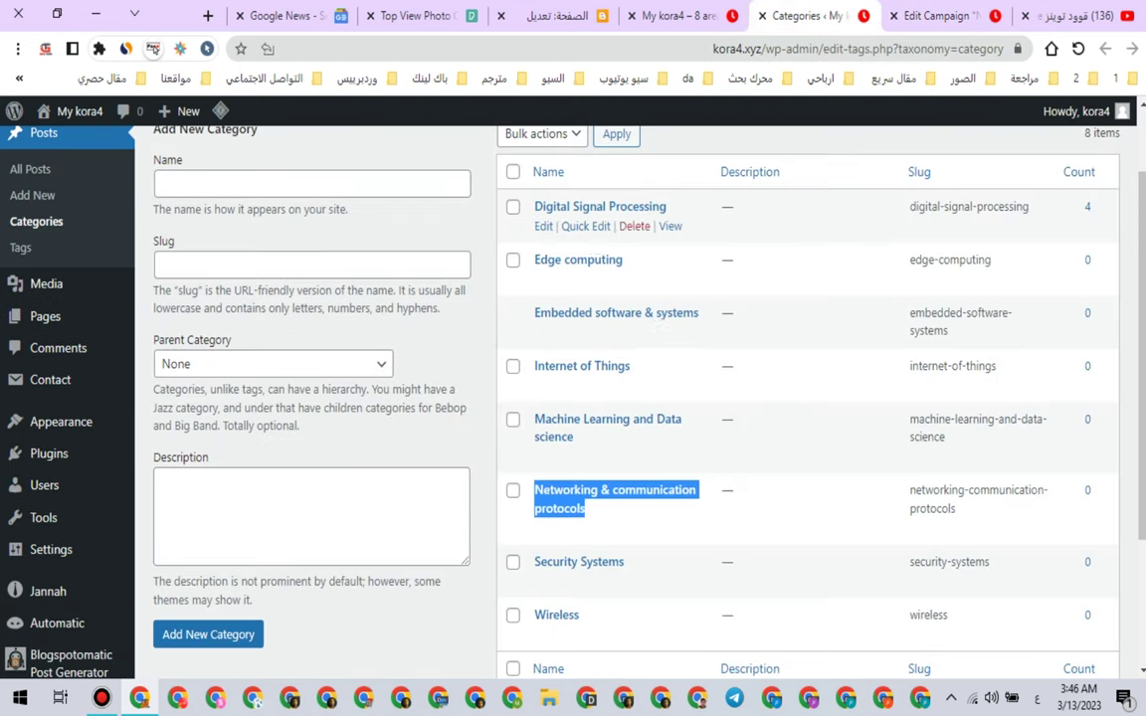
scroll(636, 398, "down", 2)
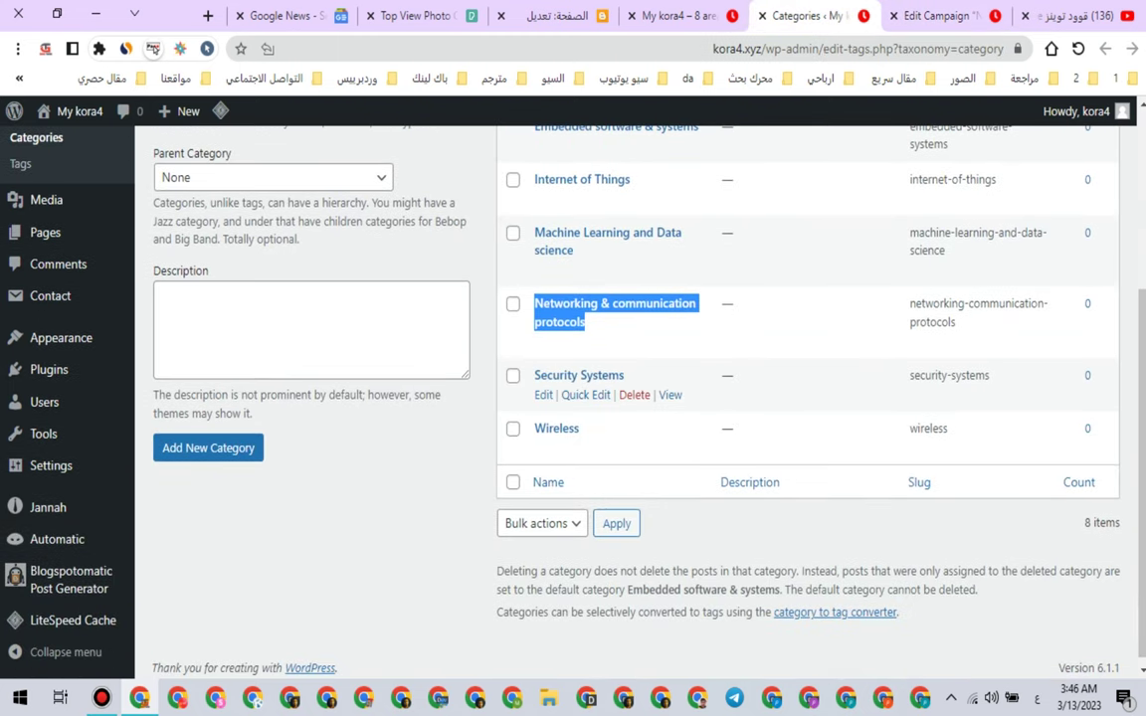
left_click_drag(533, 376, 626, 376)
right_click(605, 374)
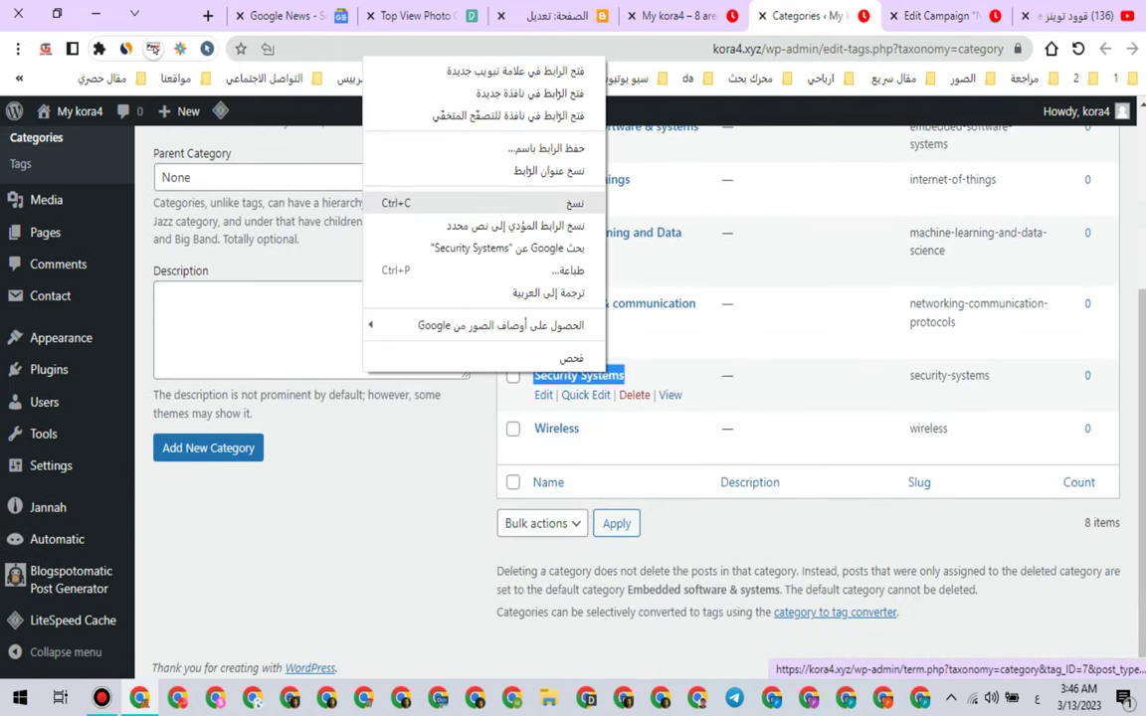
left_click(558, 203)
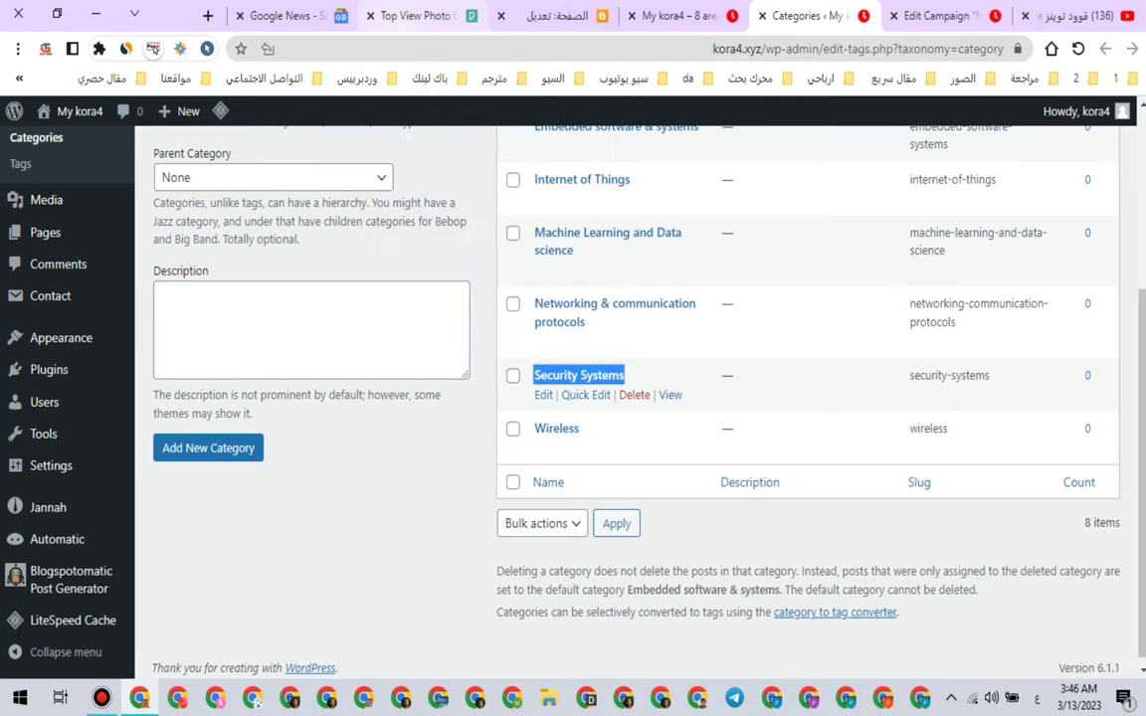
Step: Switch to Pexels and search for "Security Systems" photos using the copied category name
left_click(418, 16)
left_click(74, 151)
left_click(75, 152)
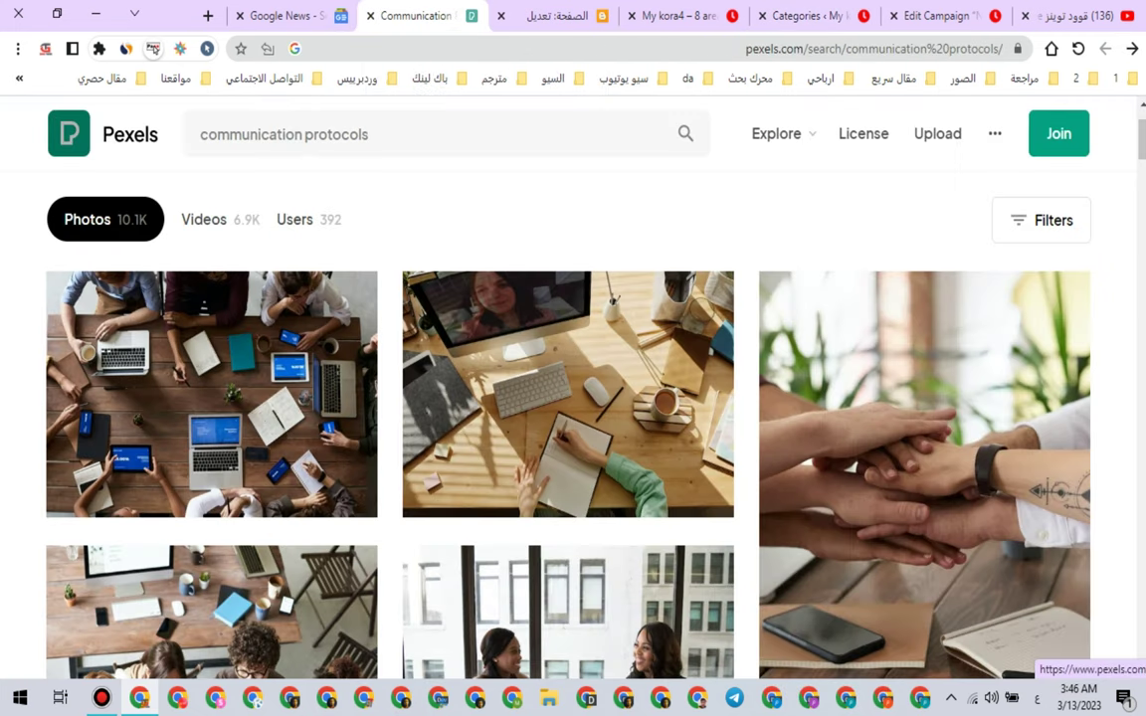
left_click(317, 144)
right_click(316, 144)
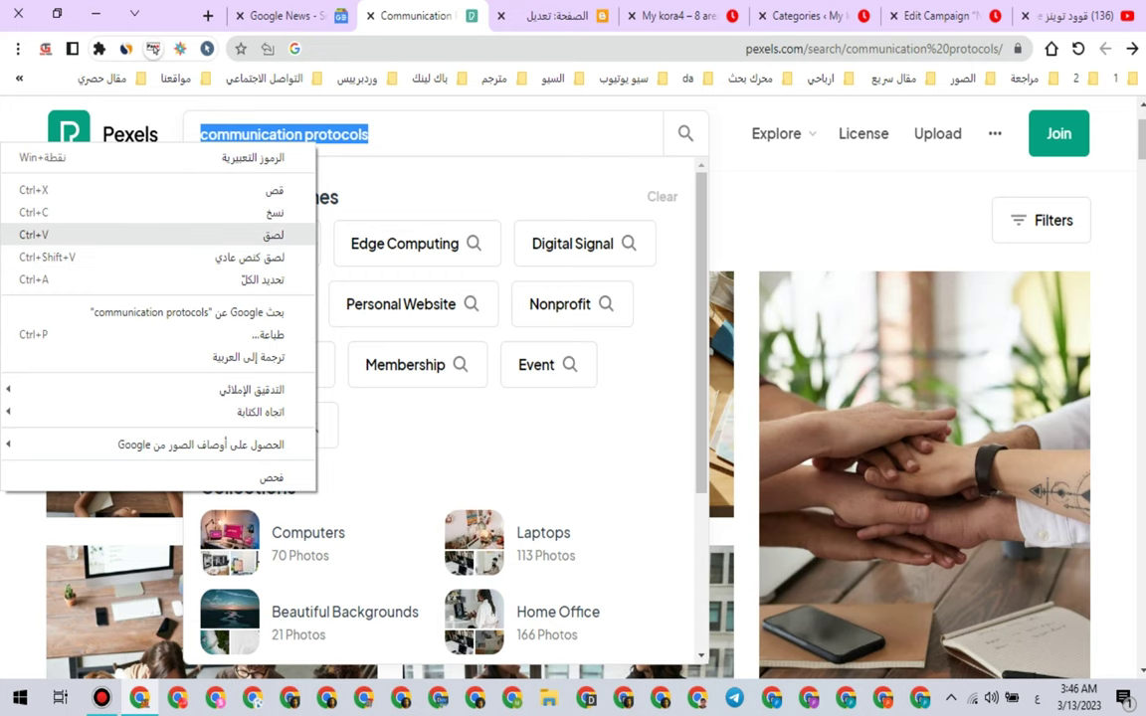
left_click(269, 234)
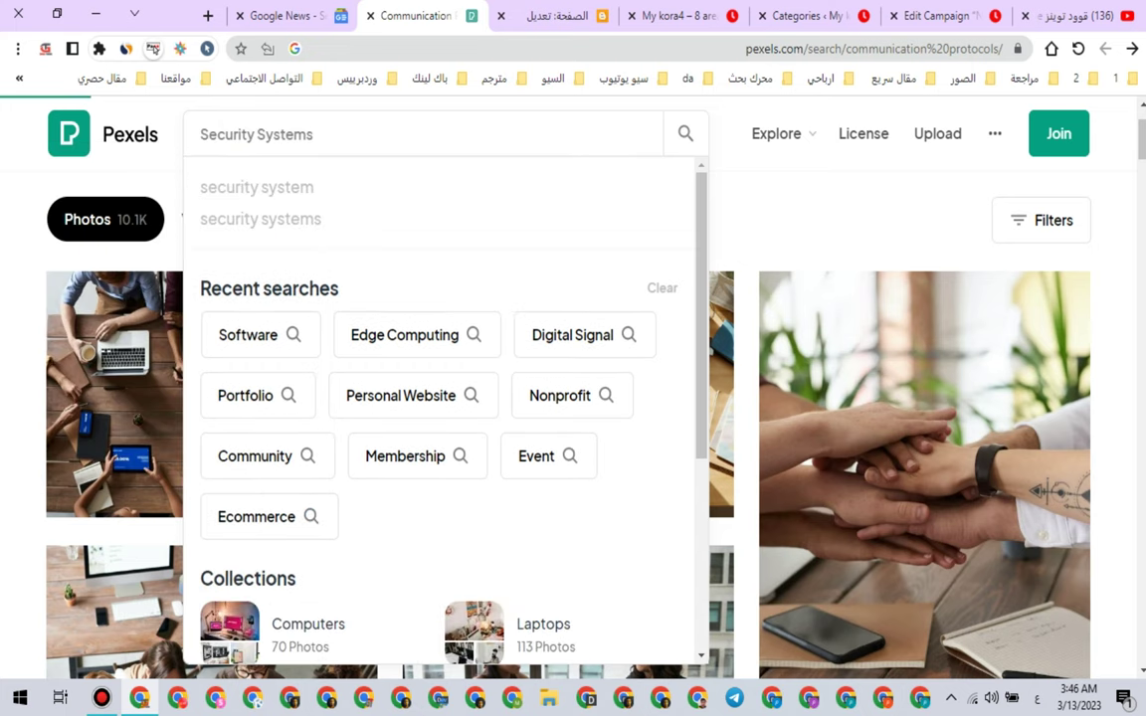
key("Return")
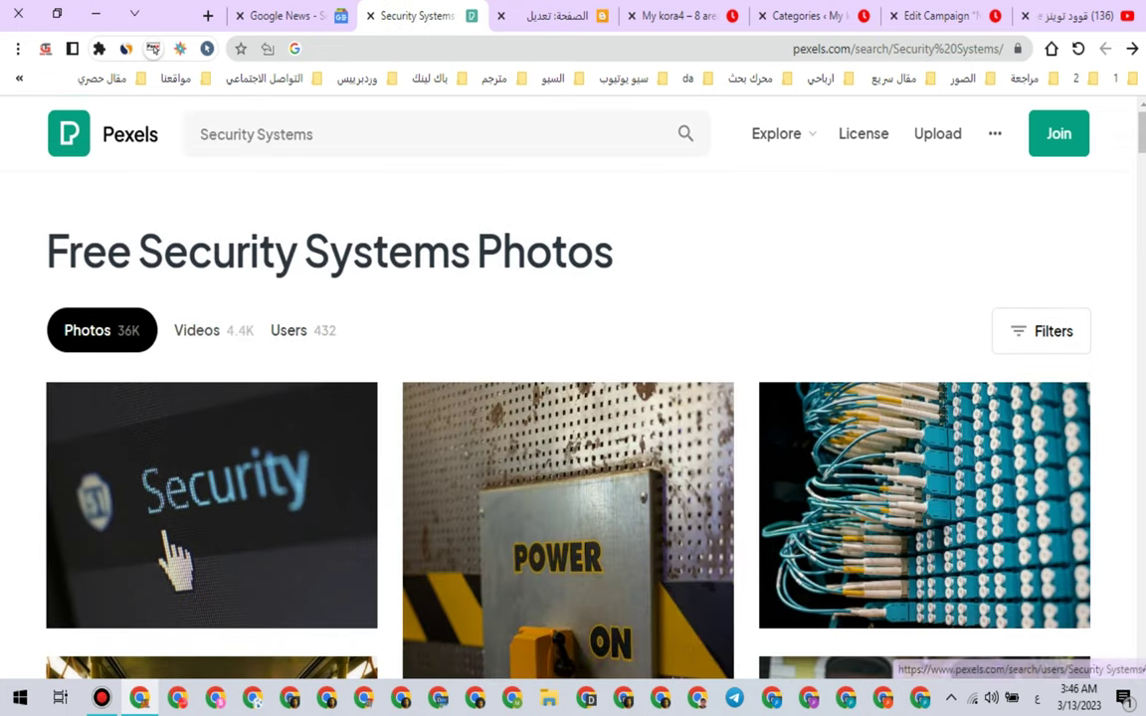
Step: Open the blue network cables photo from the search results and download it in a chosen size
scroll(896, 547, "down", 2)
left_click(885, 373)
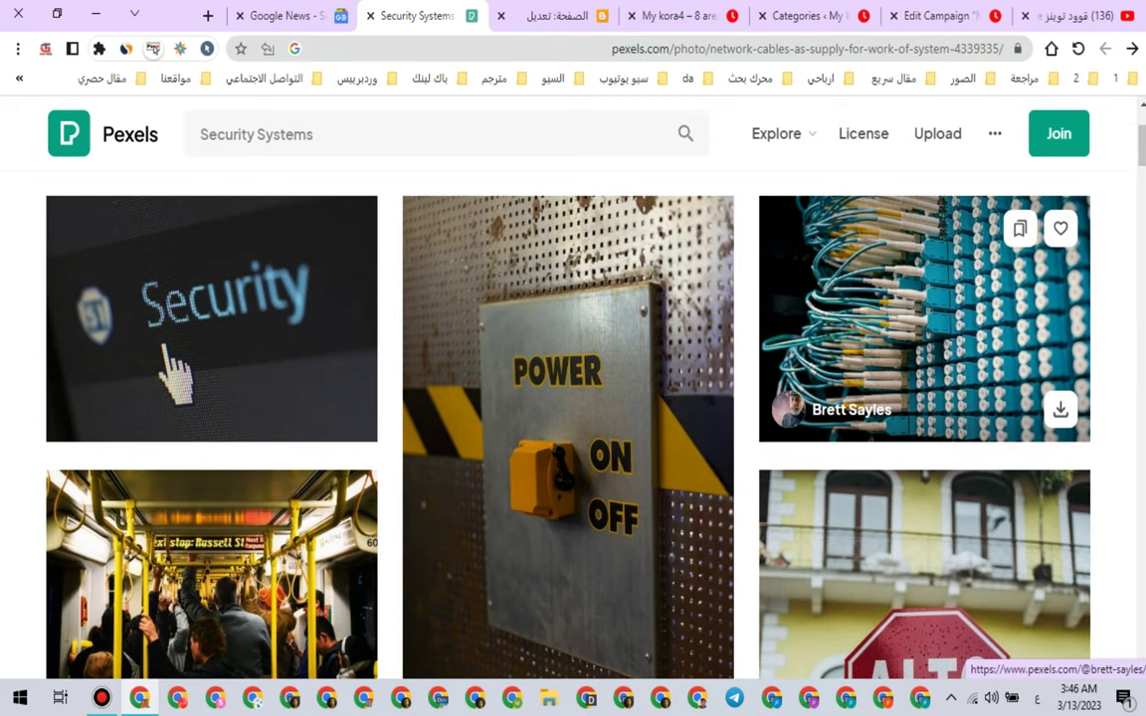
left_click(974, 176)
left_click(796, 334)
left_click(871, 601)
Step: Switch to the Blogger page editor, clear the old image HTML, and start choosing an image to upload from the computer
key("ctrl+Tab")
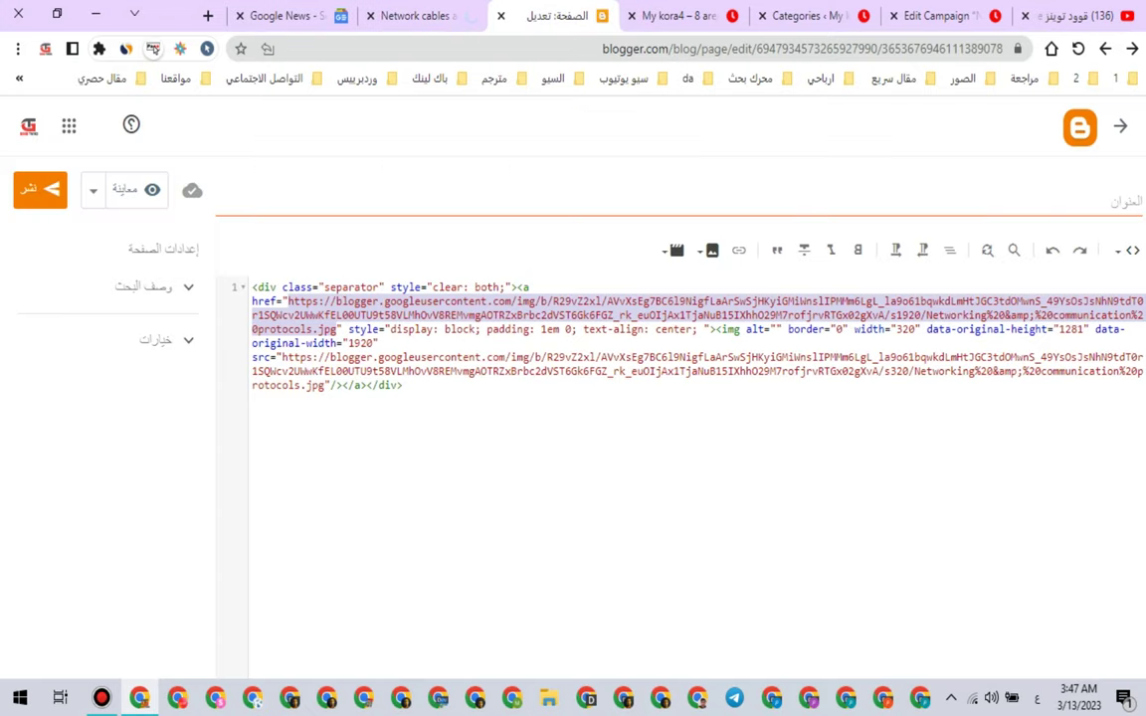
key("ctrl+a")
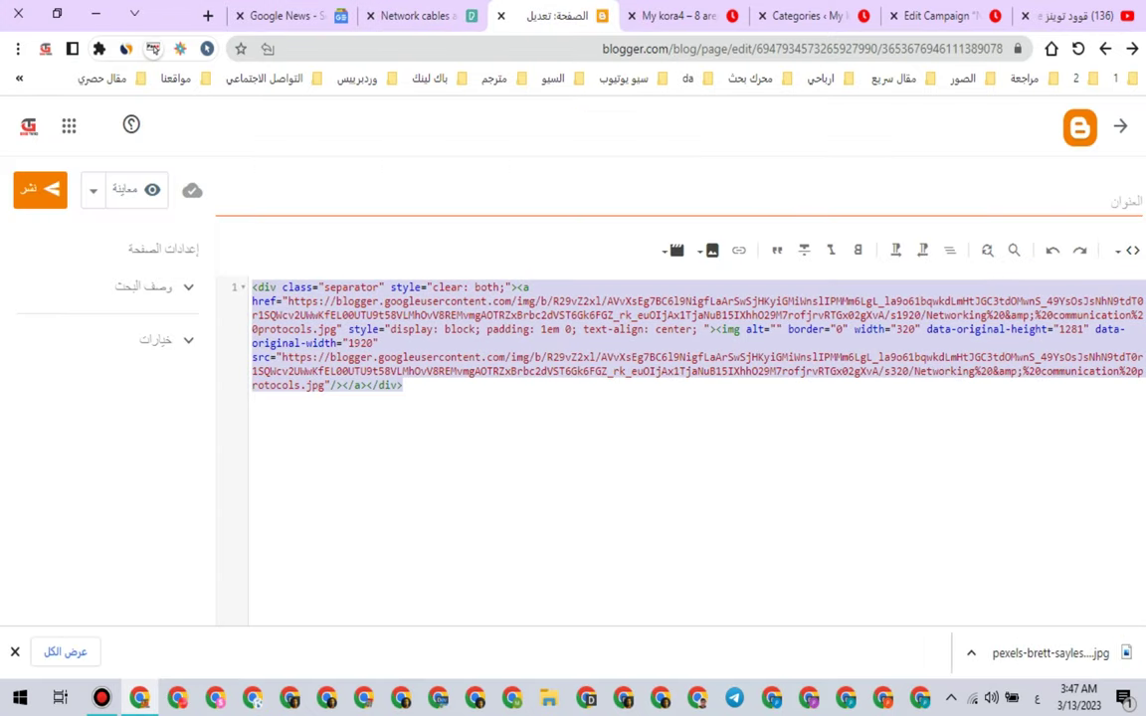
key("BackSpace")
left_click(708, 250)
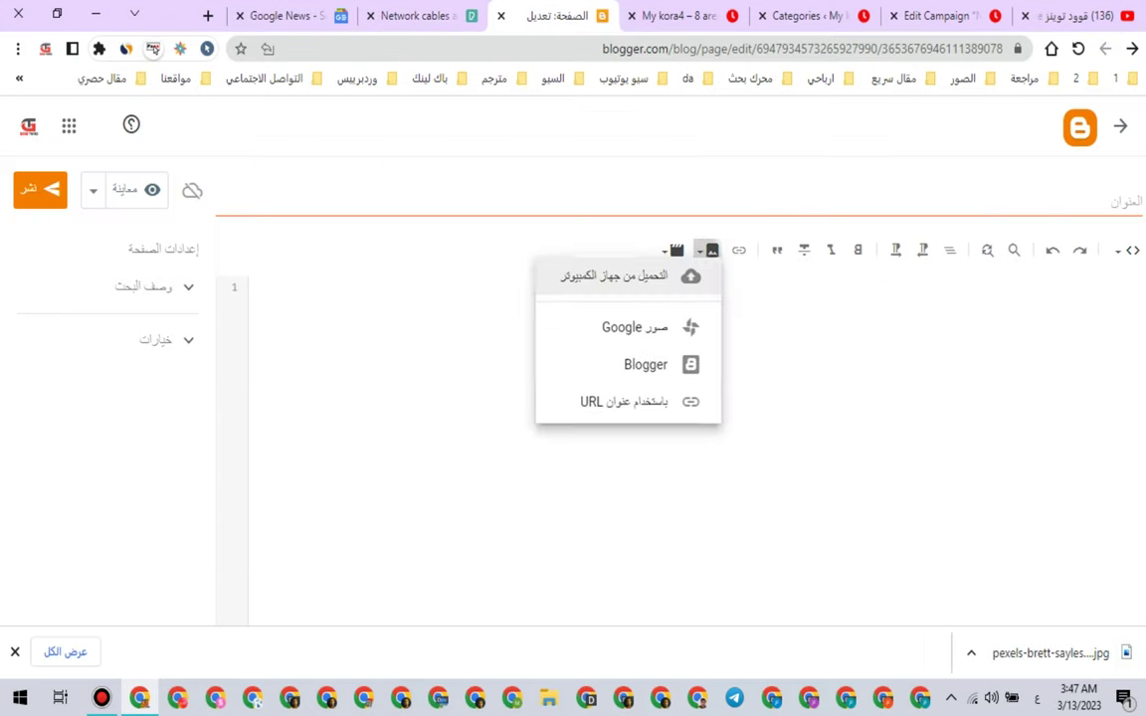
left_click(636, 291)
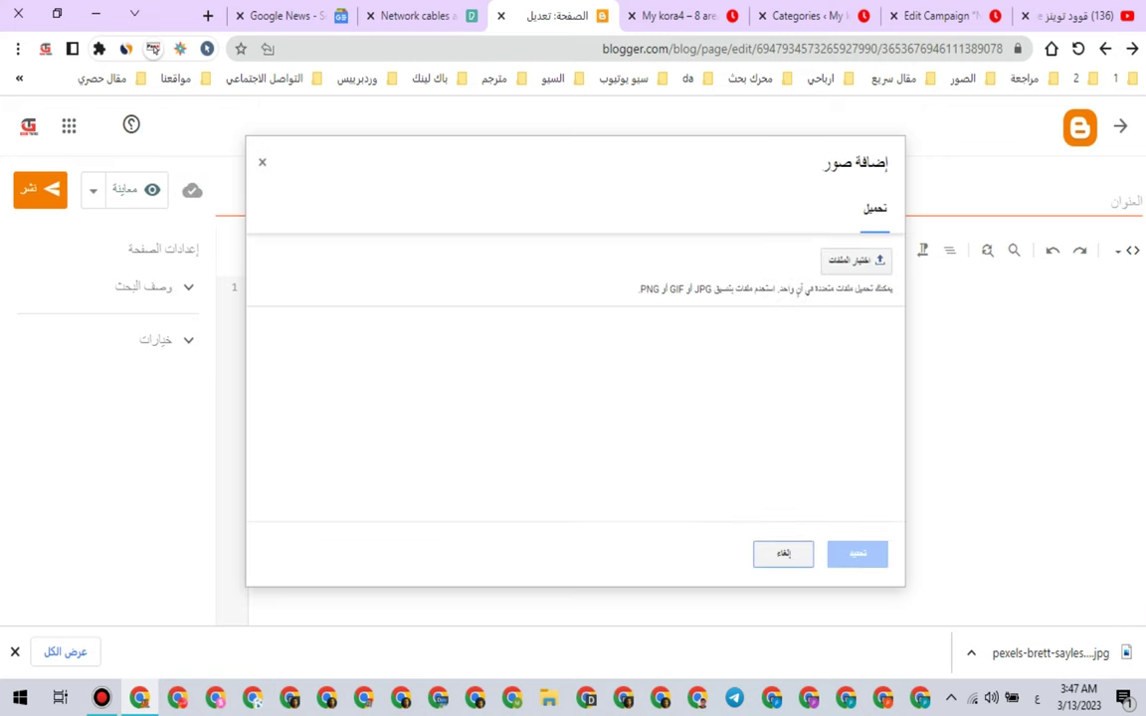
left_click(856, 261)
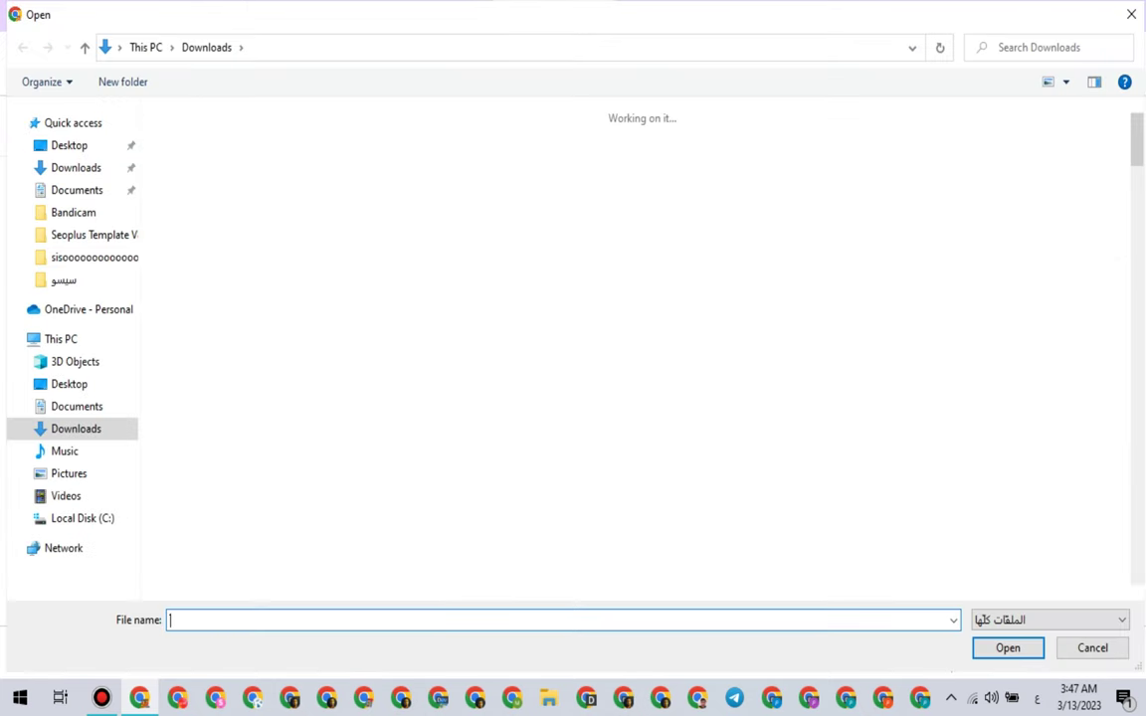
Step: Rename the downloaded network cables photo in Downloads to "Security Systems" and upload it
left_click(196, 189)
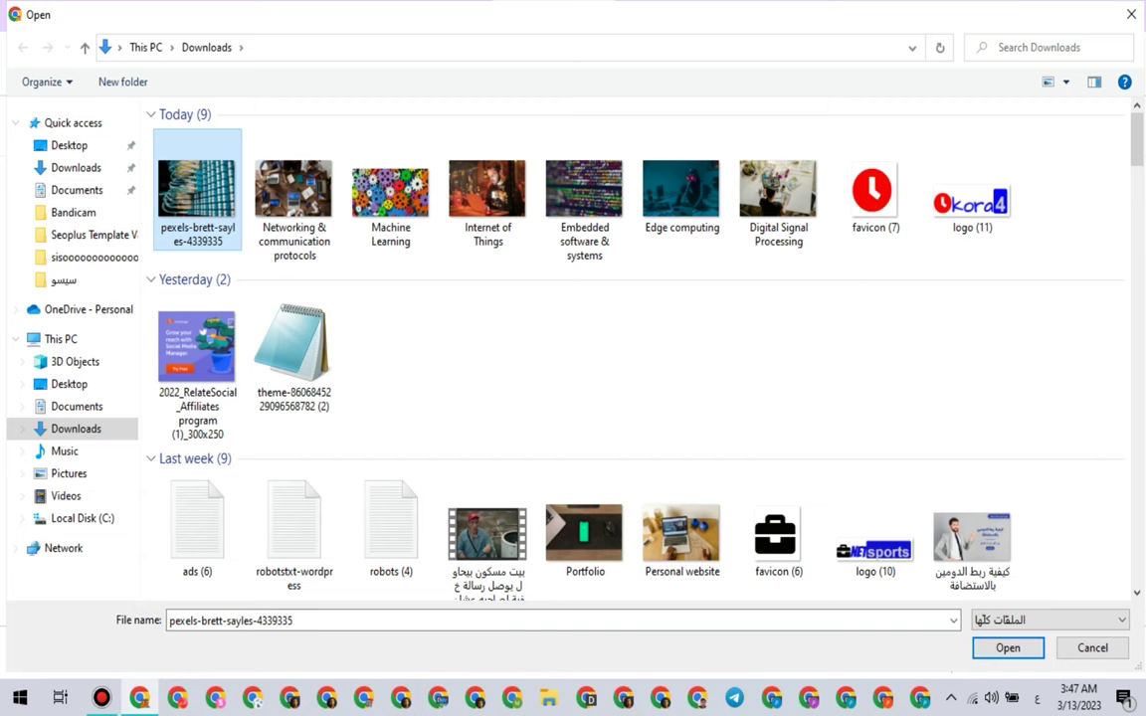
left_click(196, 235)
right_click(210, 241)
left_click(251, 319)
key("Return")
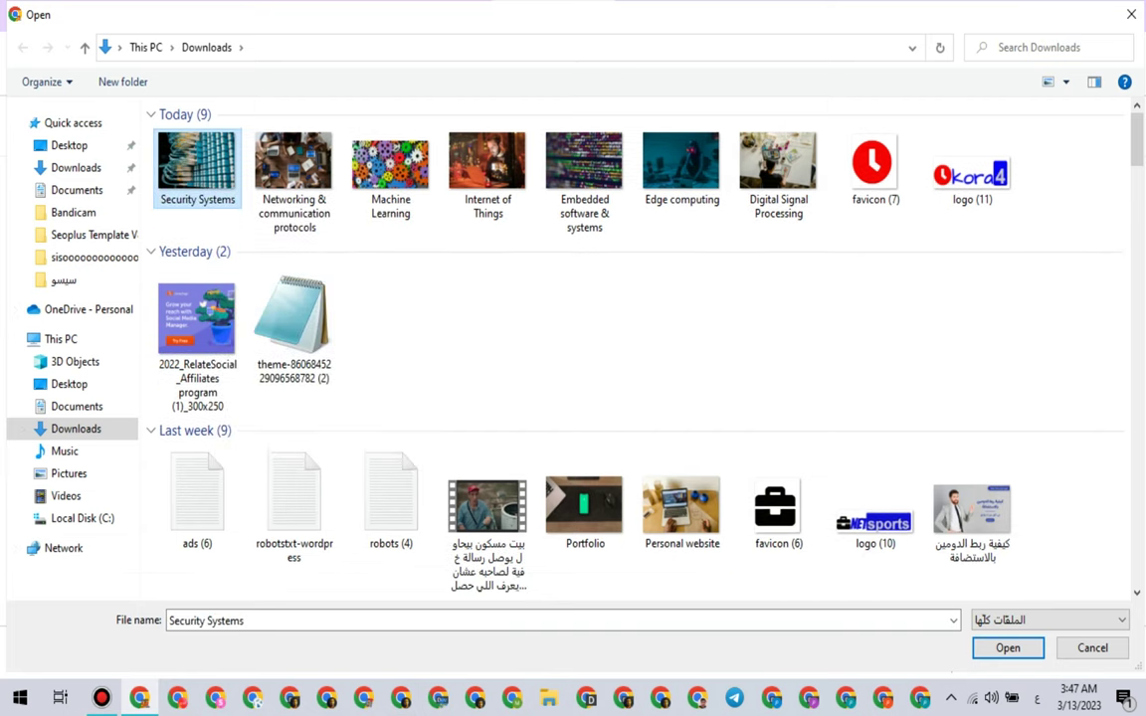
key("Return")
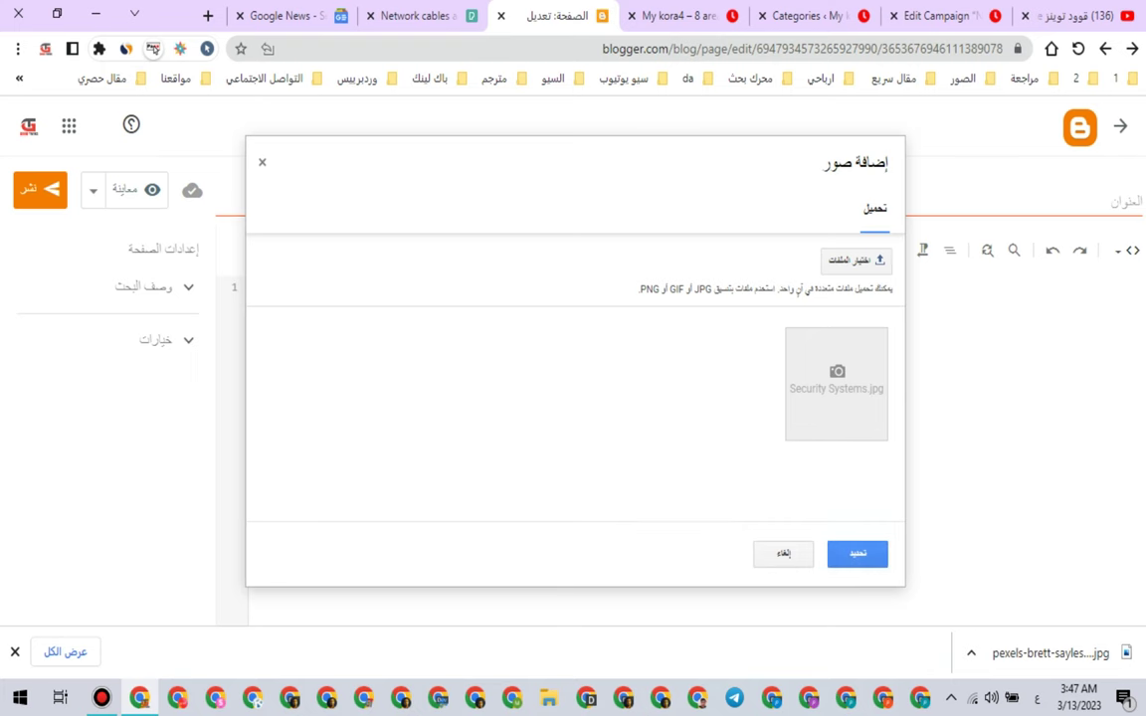
Step: Insert the uploaded Security Systems image at medium size and copy the image address from its link in the page HTML
left_click(858, 554)
left_click(544, 548)
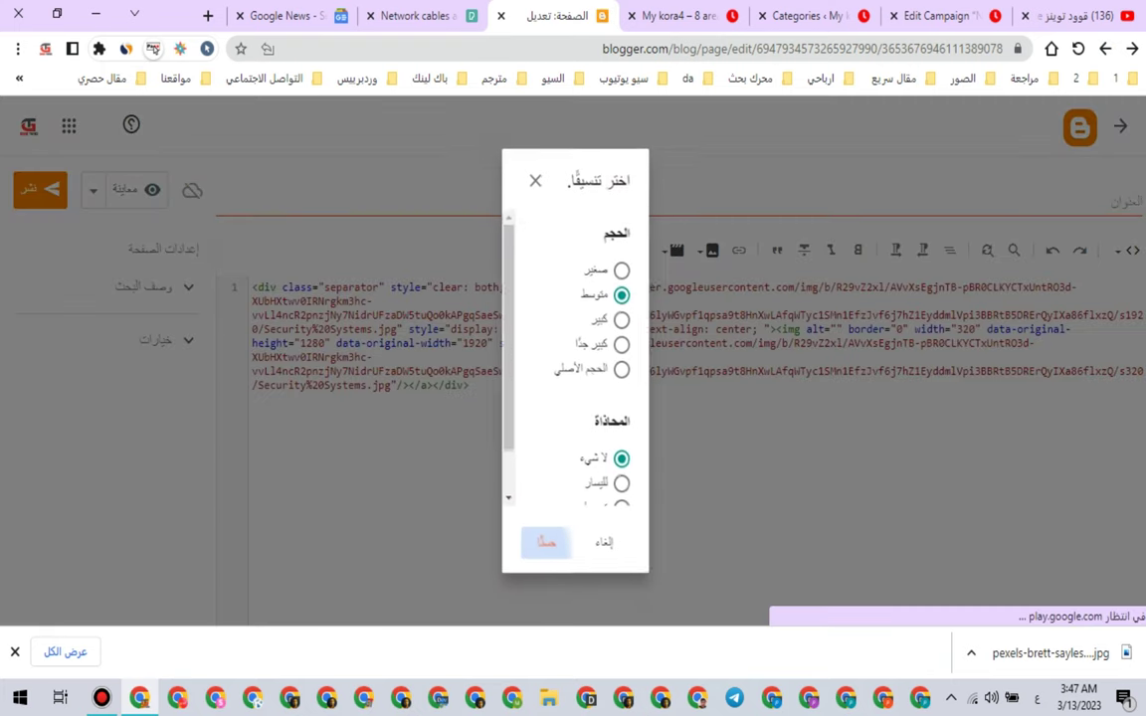
left_click_drag(572, 287, 449, 329)
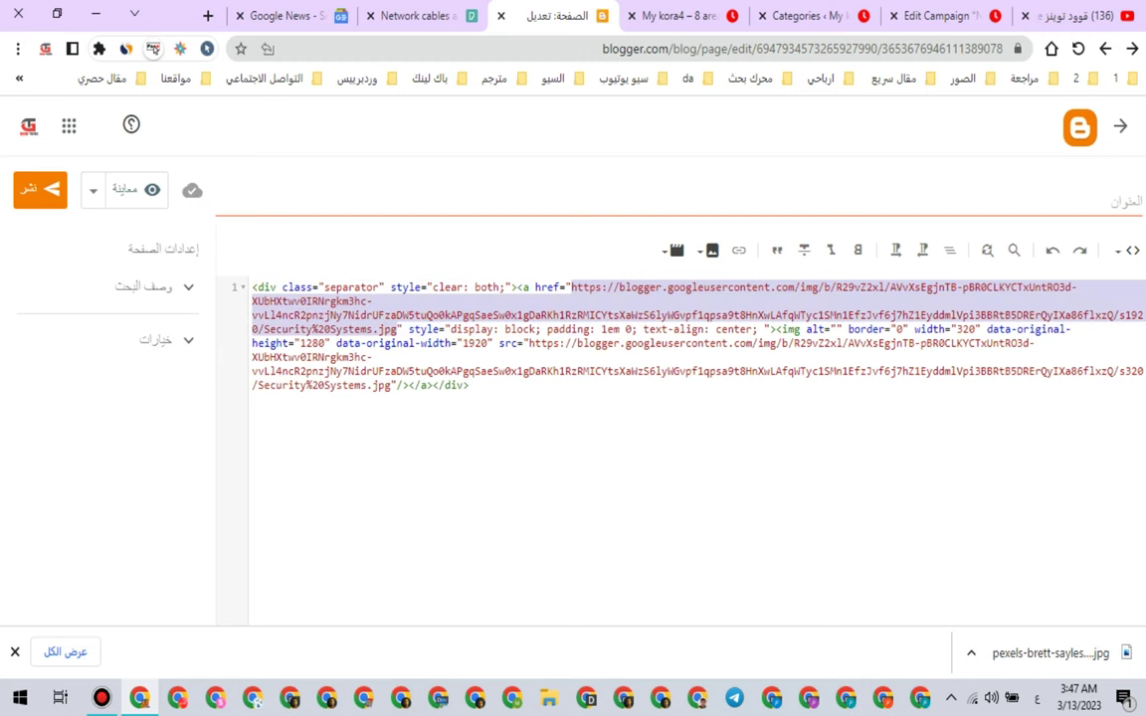
right_click(385, 329)
left_click(344, 399)
Step: Switch to the WordPress campaign page, list all campaigns, and edit the upper "Digital Signal Processing-Copy-Copy" draft
left_click(942, 16)
scroll(573, 376, "down", 2)
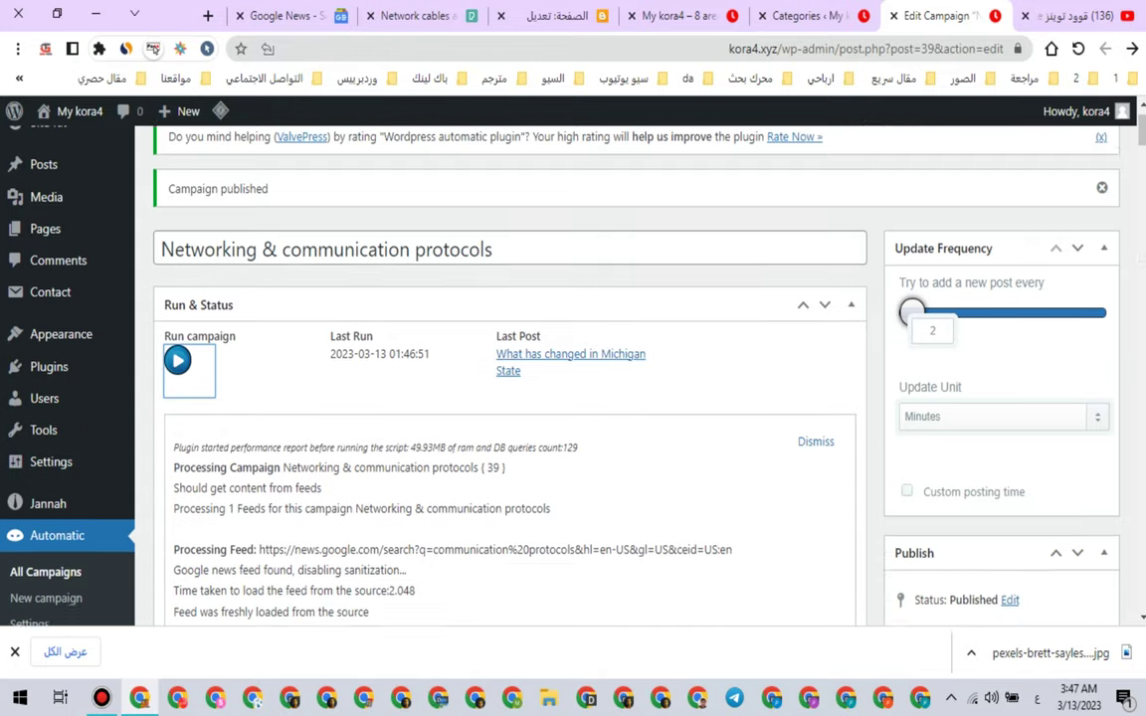
left_click(45, 447)
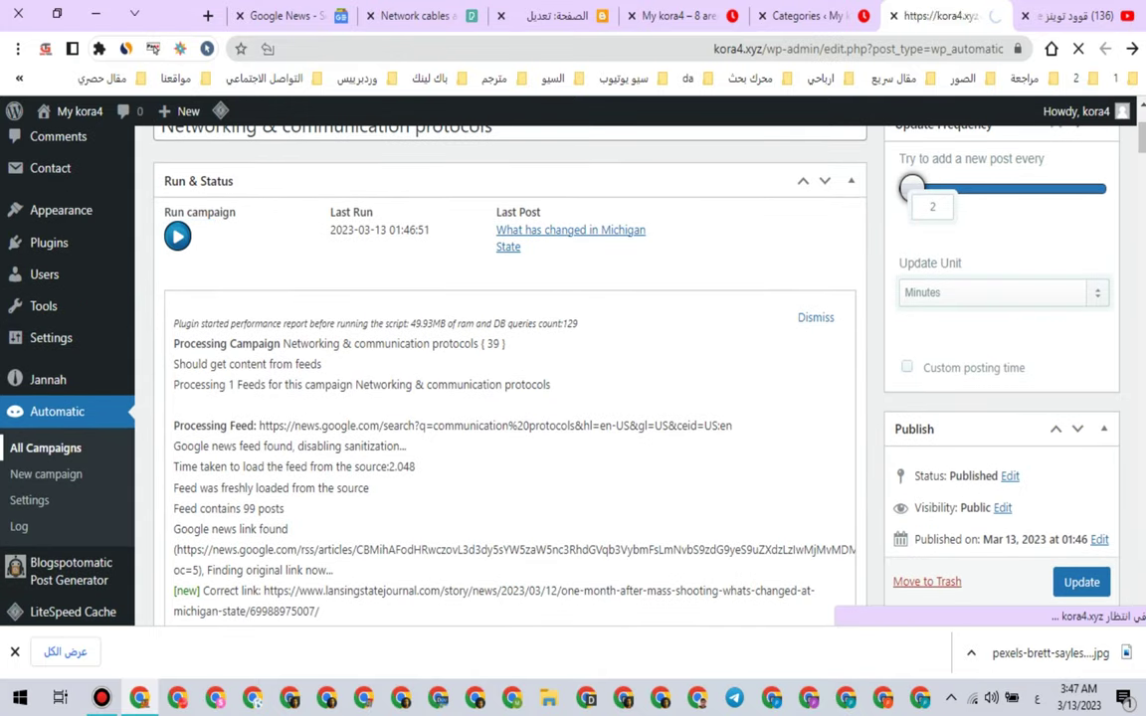
scroll(637, 398, "down", 4)
scroll(636, 448, "down", 1)
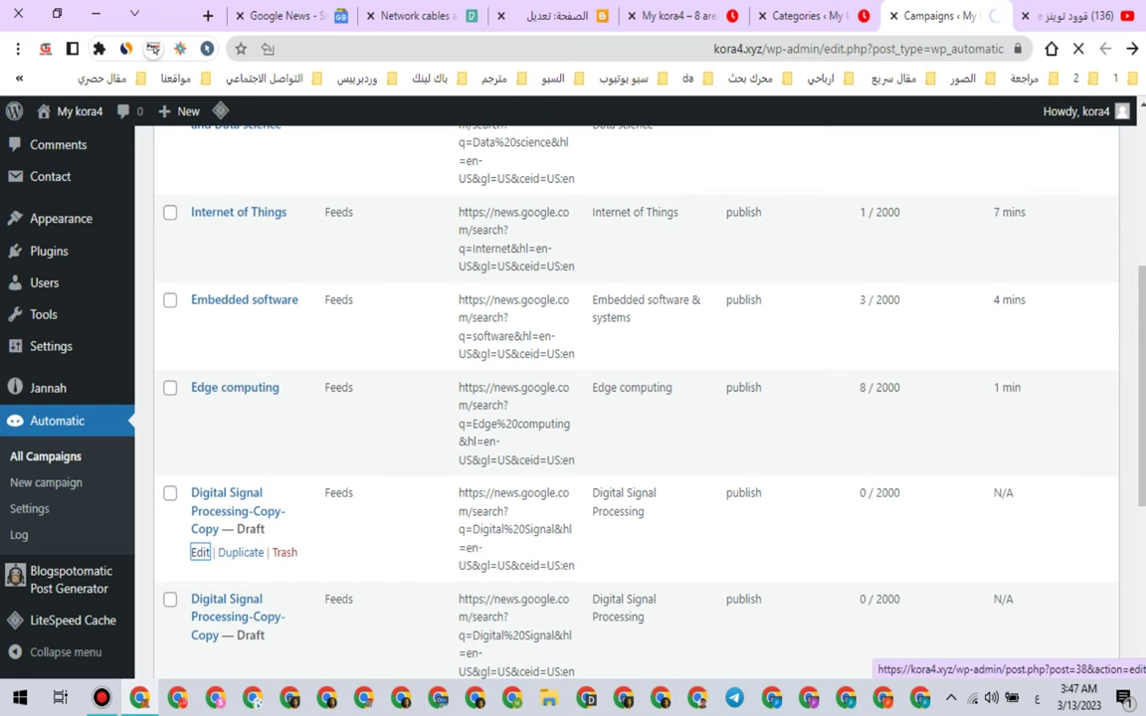
left_click(200, 552)
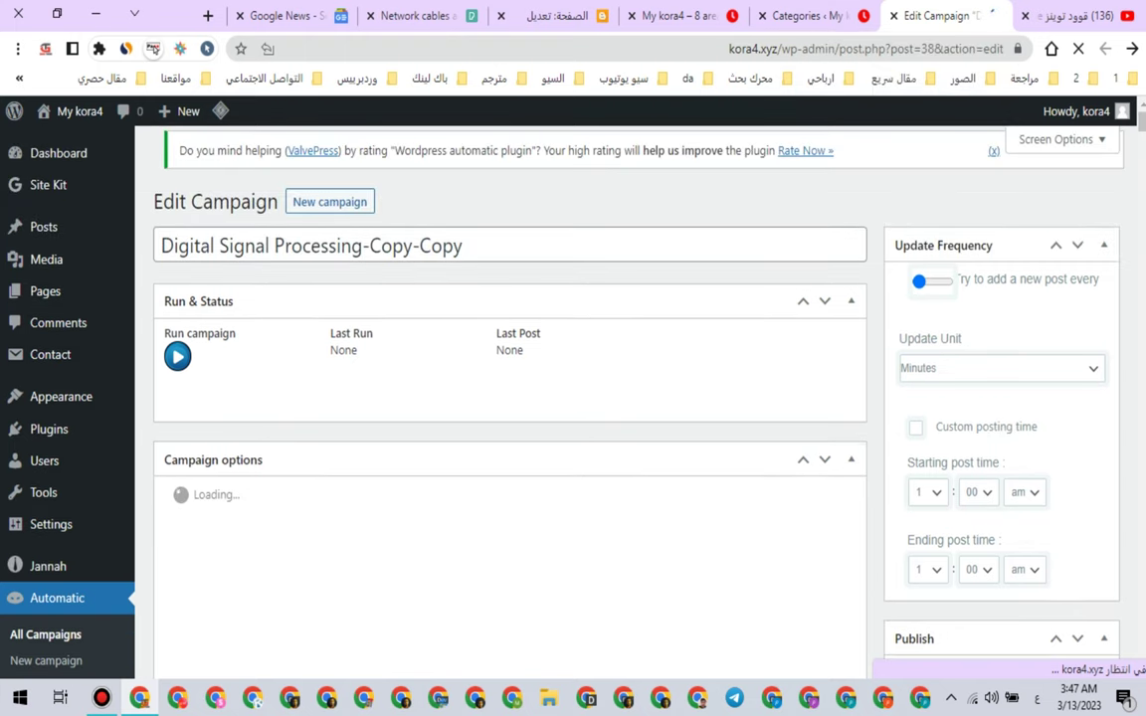
Step: Replace the image source address in the post text template with the copied Security Systems image link
scroll(510, 398, "down", 15)
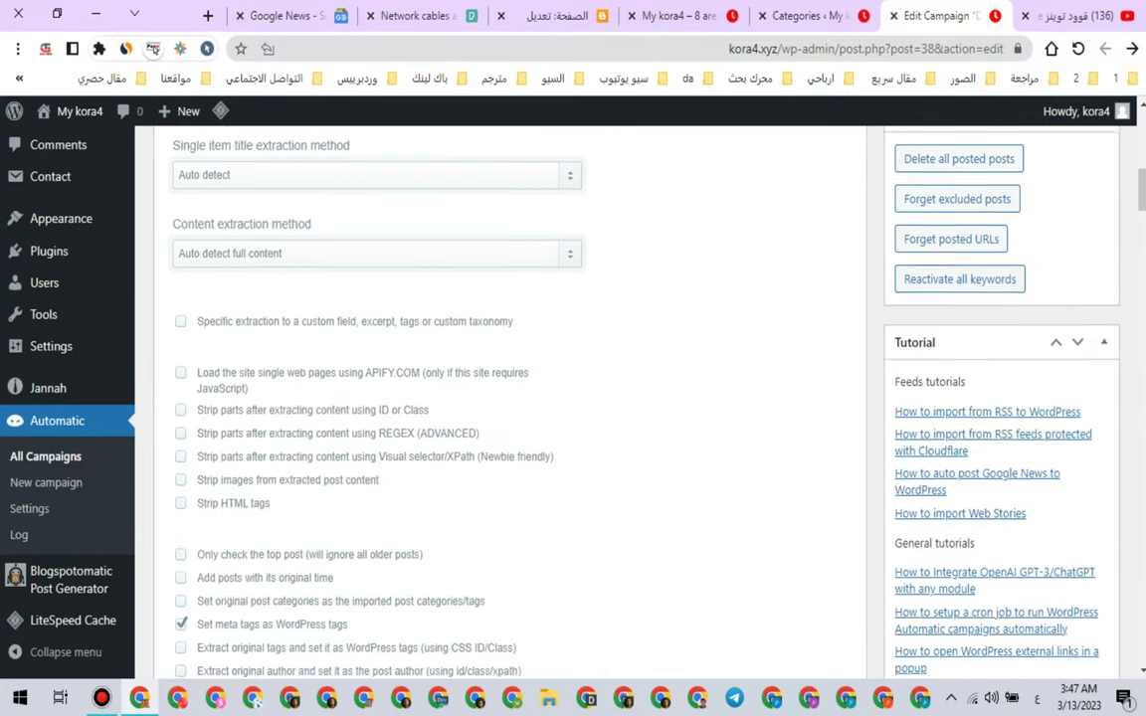
scroll(509, 398, "down", 6)
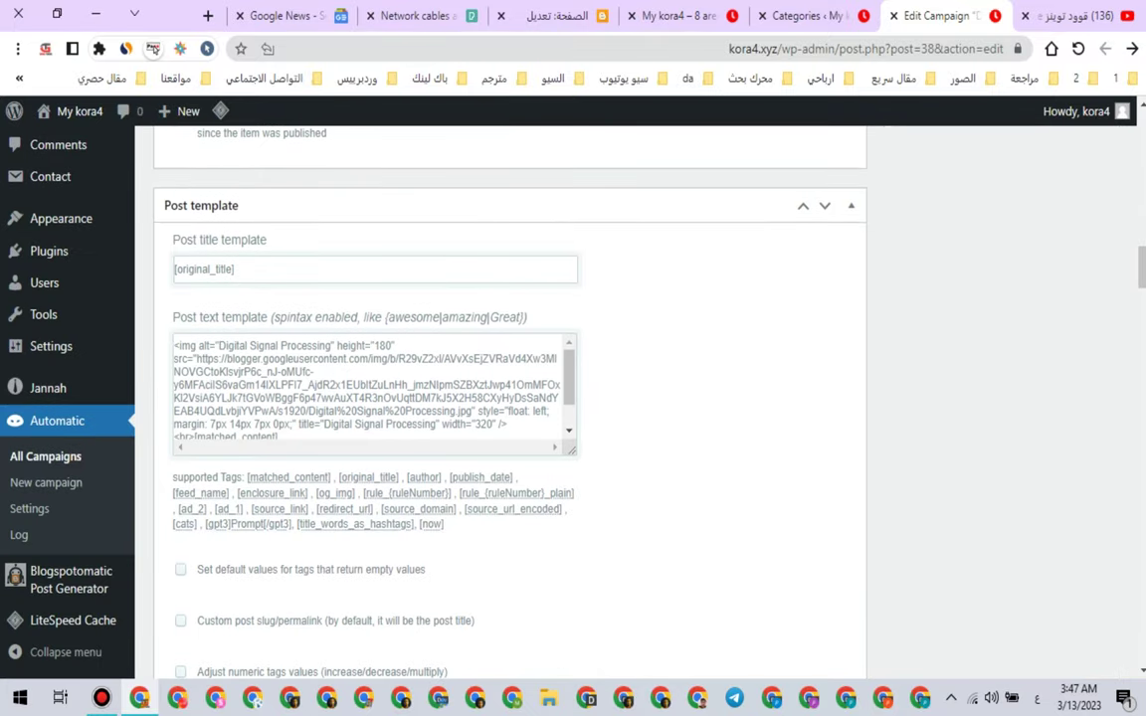
left_click_drag(206, 359, 458, 412)
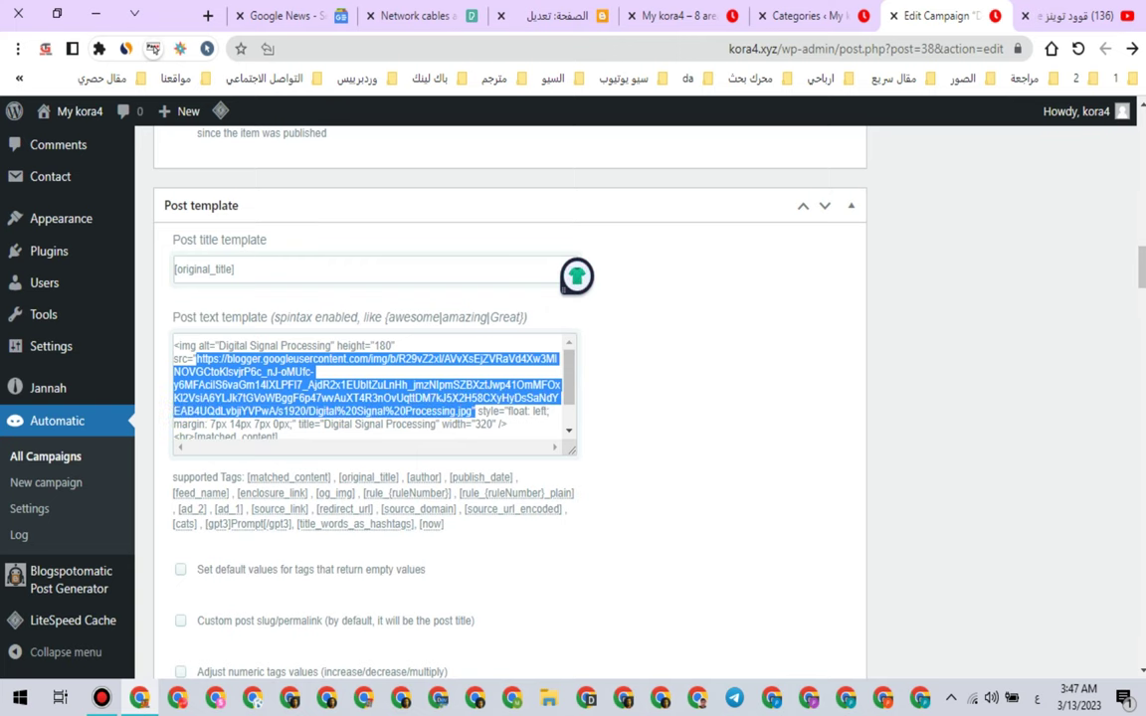
right_click(461, 380)
left_click(398, 150)
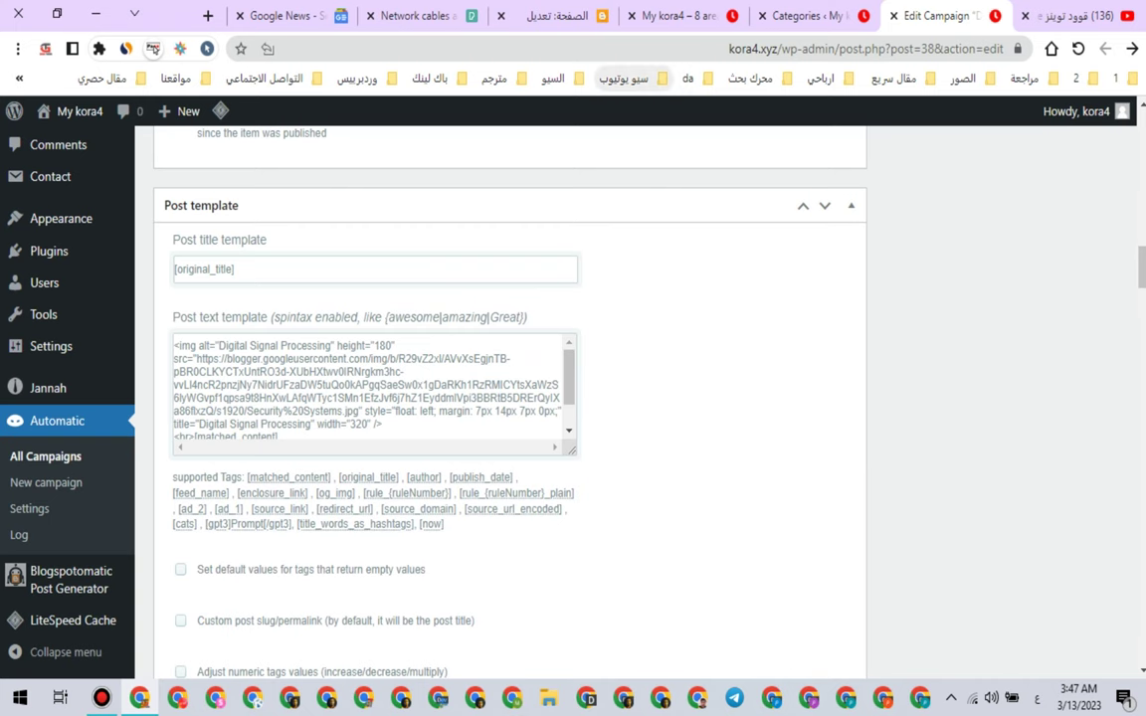
Step: Copy the "Security Systems" category name and use it as the image's alt and title text in the post text template
left_click(807, 16)
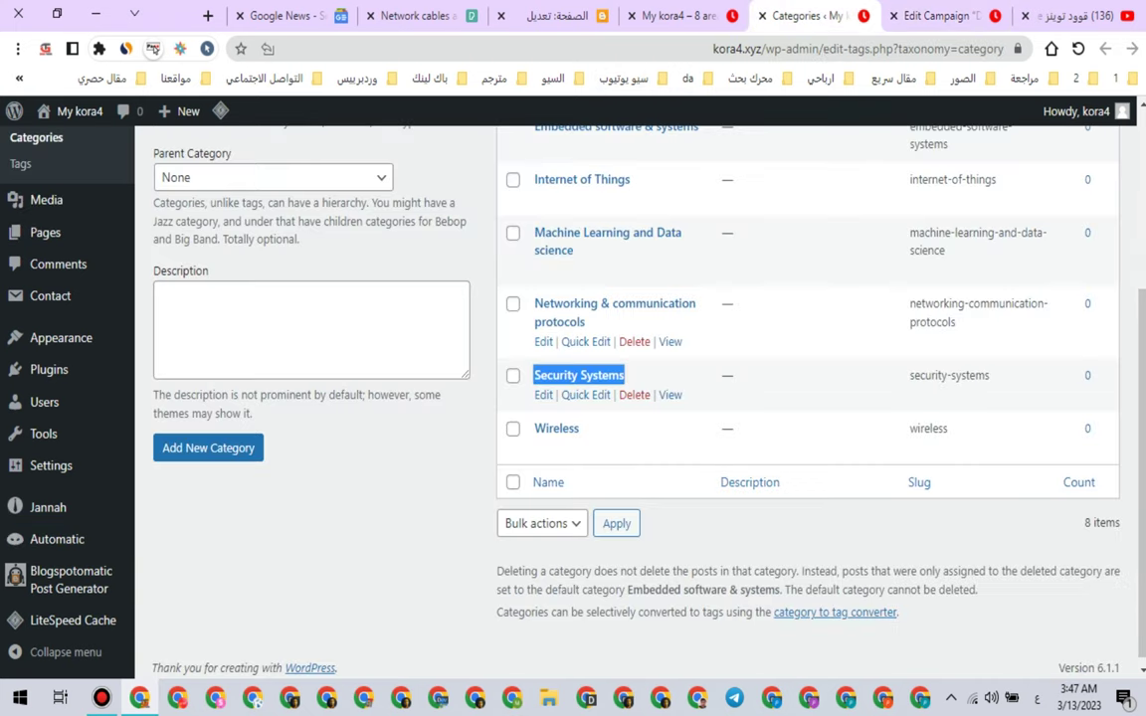
right_click(593, 375)
left_click(518, 199)
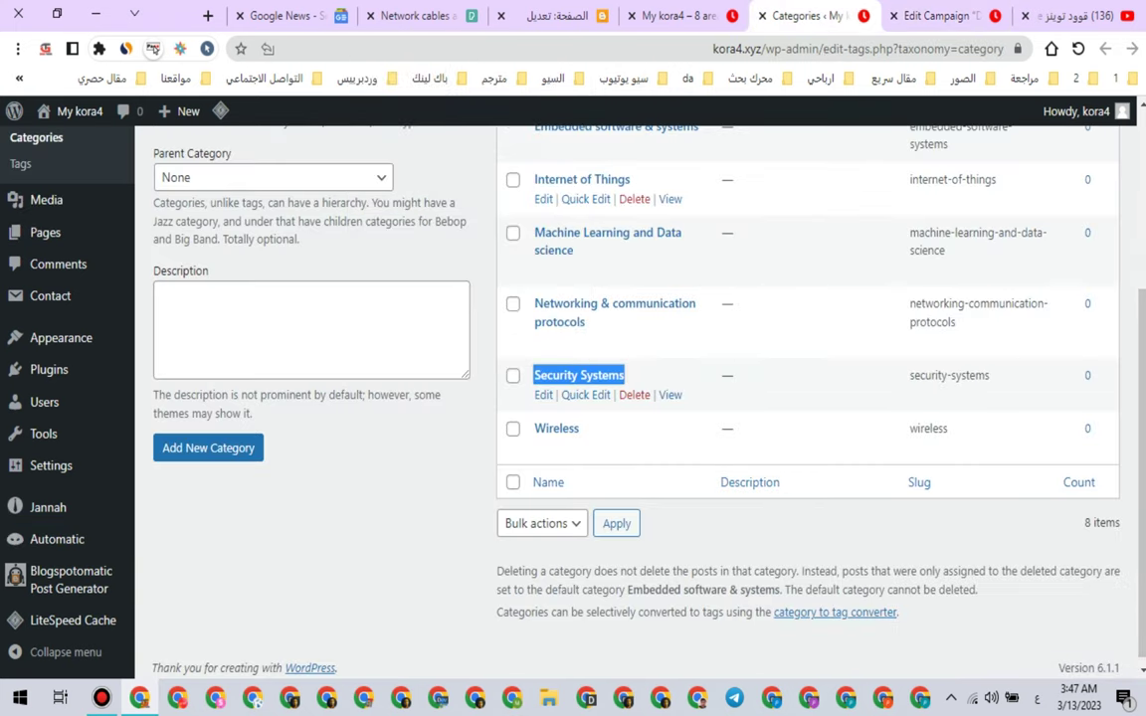
key("ctrl+Tab")
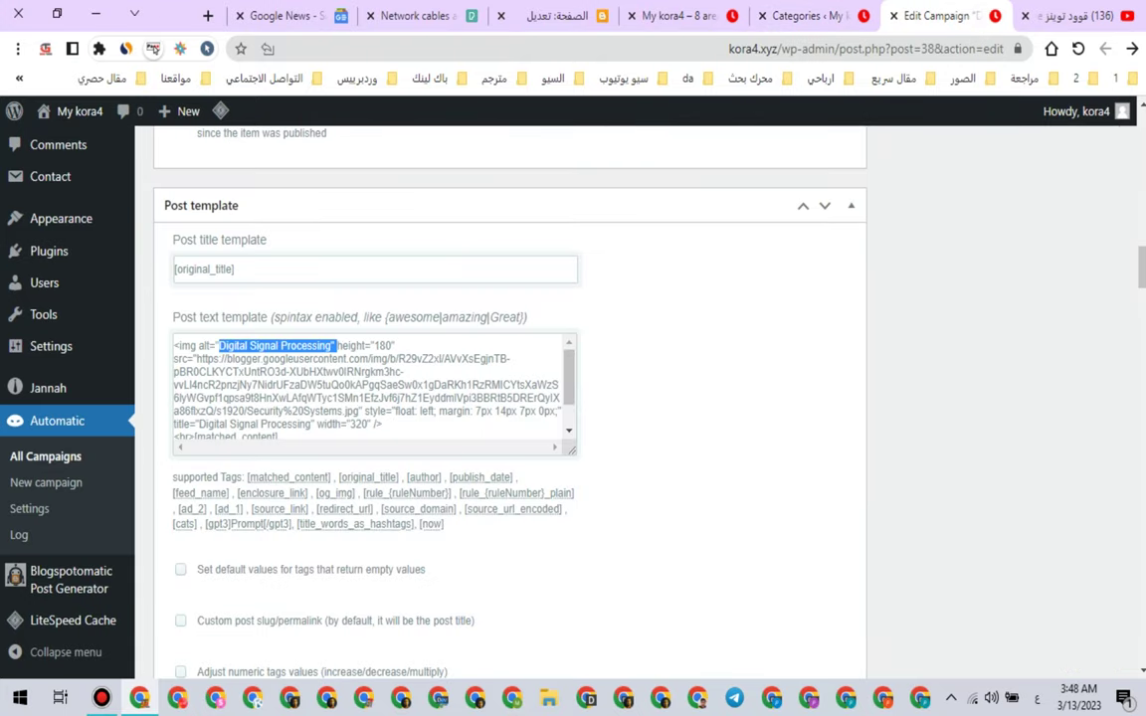
right_click(288, 345)
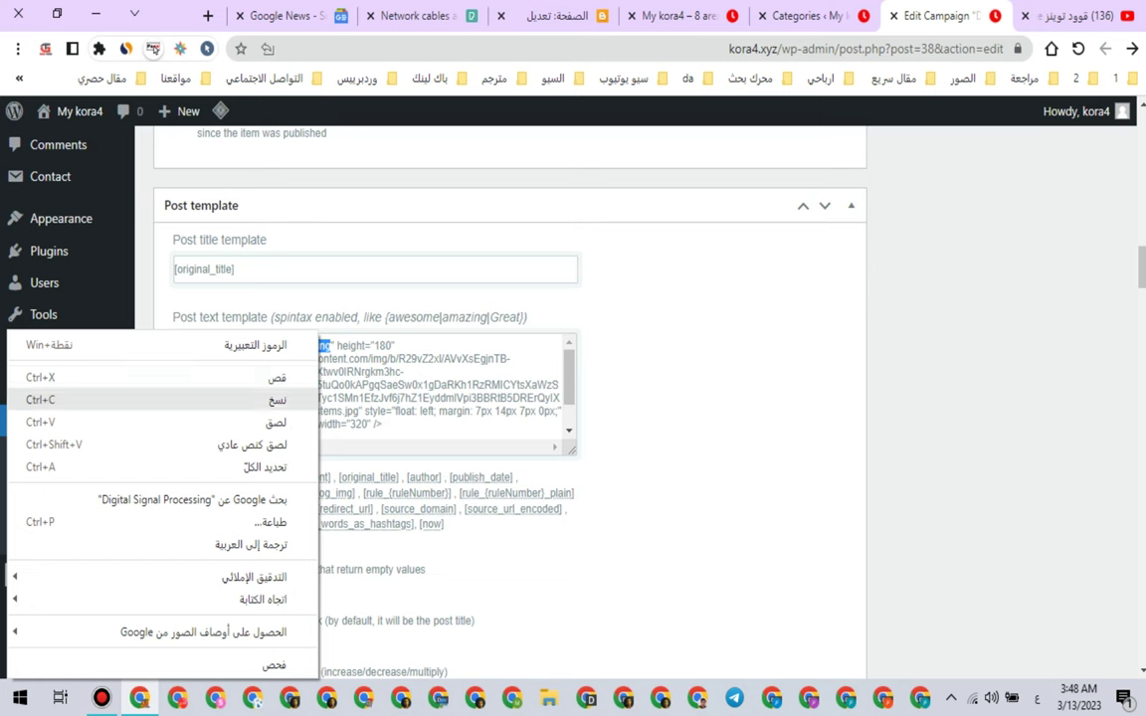
left_click(257, 420)
left_click_drag(199, 424, 306, 388)
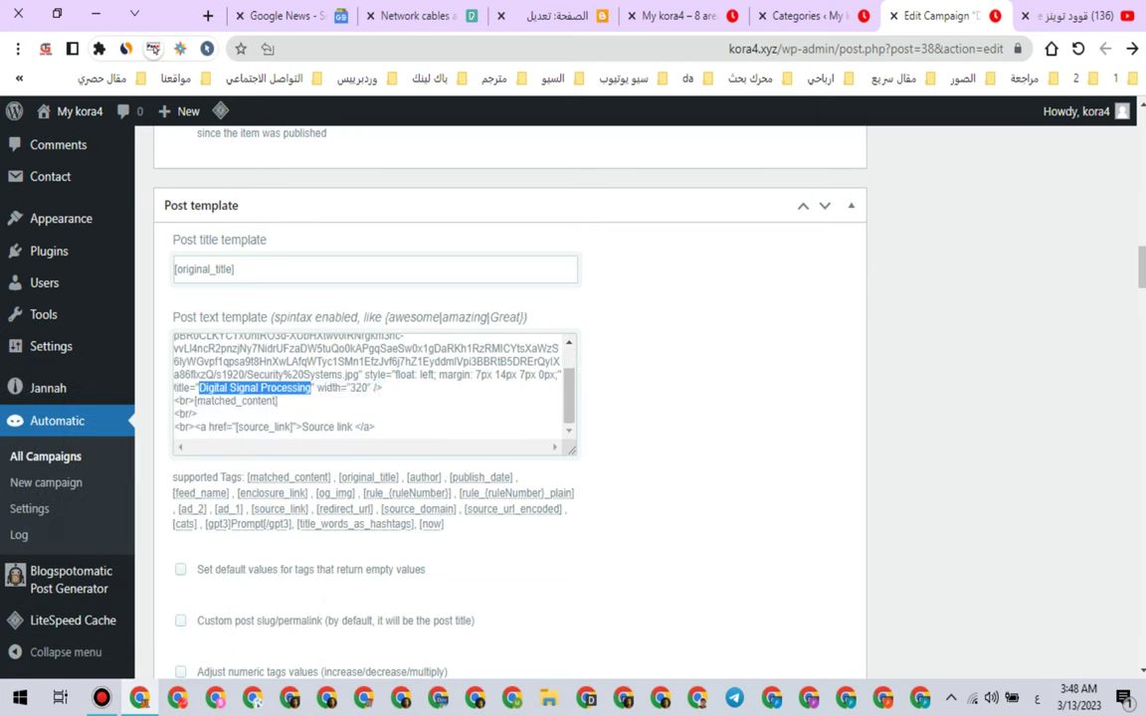
right_click(308, 388)
left_click(260, 132)
Step: Set the campaign to post to the Security Systems category
scroll(510, 402, "down", 14)
scroll(510, 402, "down", 9)
left_click(302, 354)
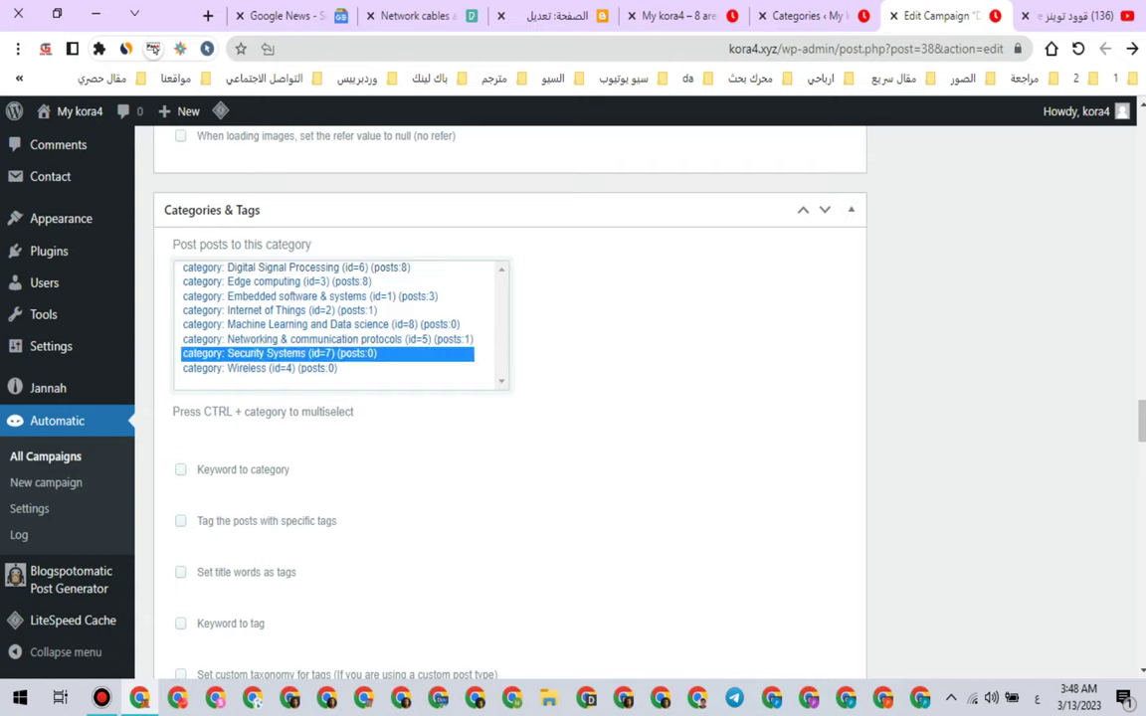
Step: Copy the "Security Systems" category name again and rename the campaign with it
scroll(509, 398, "up", 15)
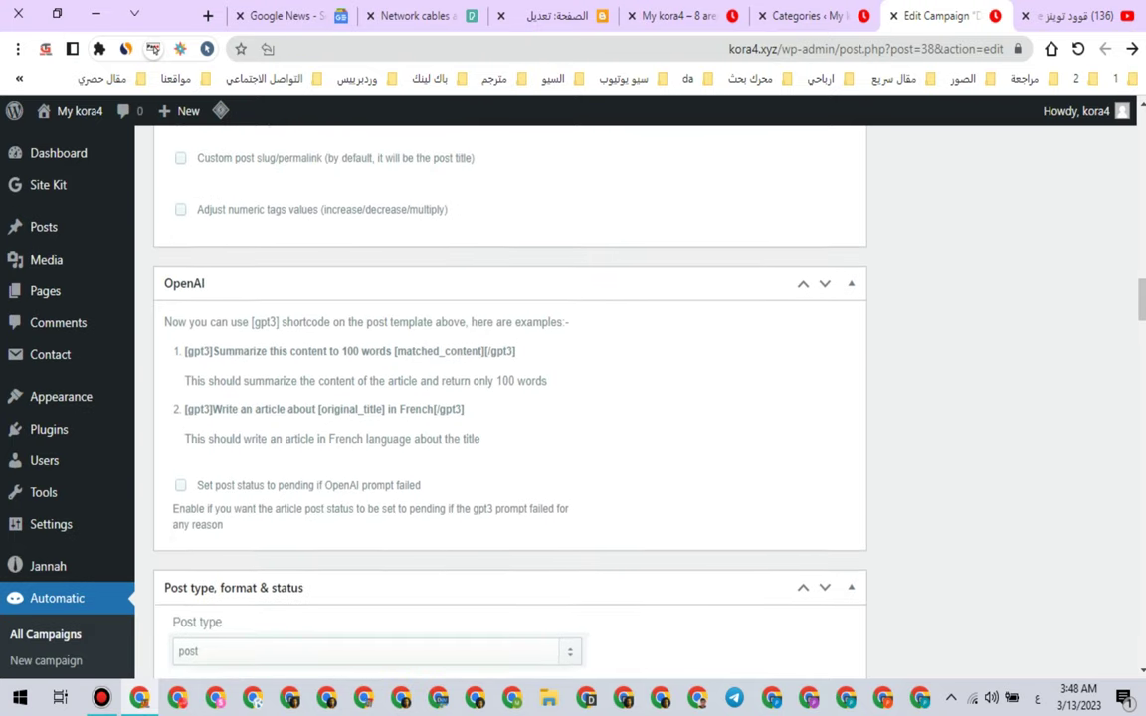
scroll(509, 398, "up", 10)
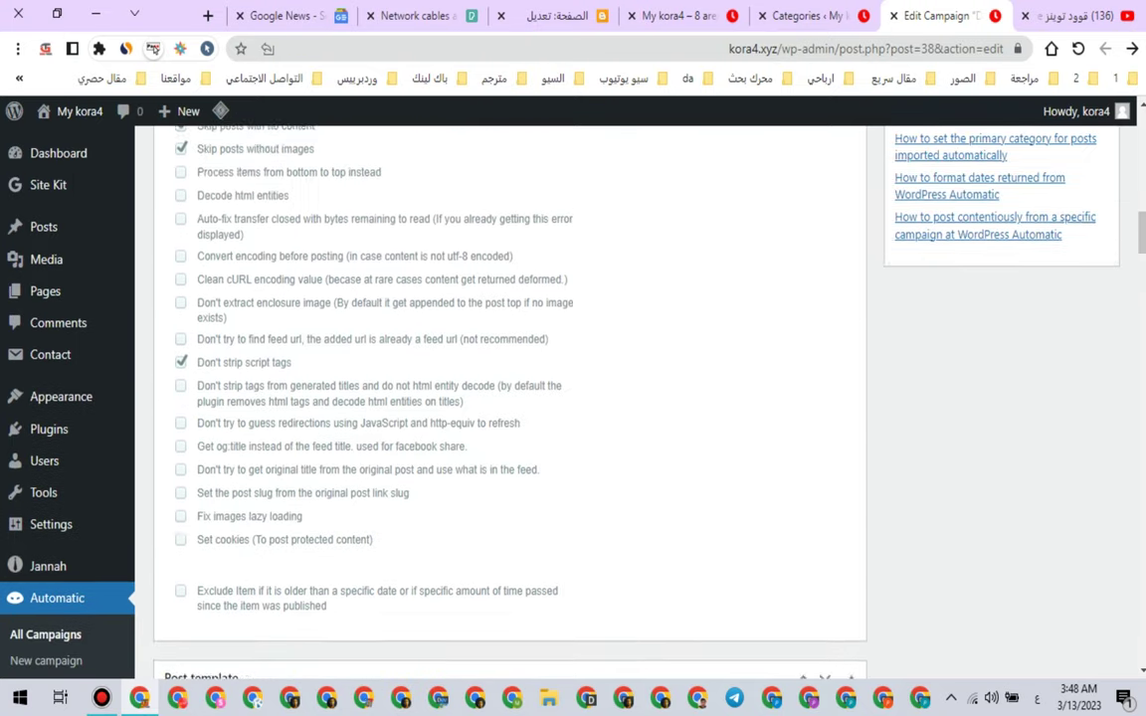
scroll(510, 398, "up", 10)
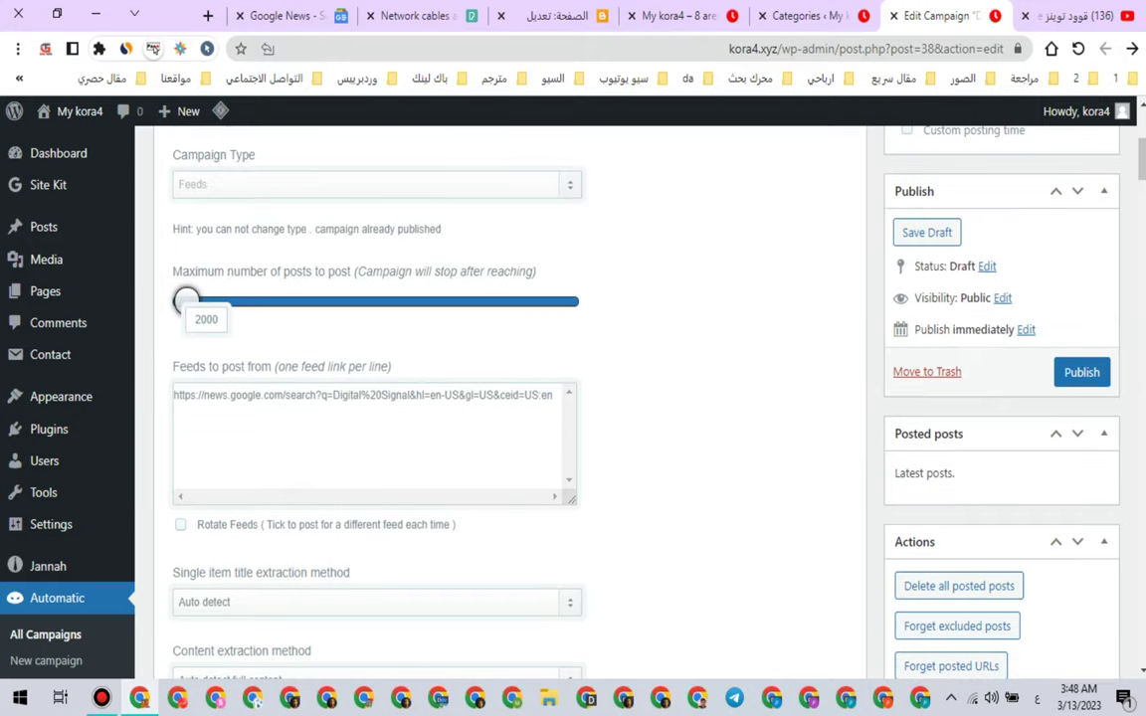
left_click(796, 16)
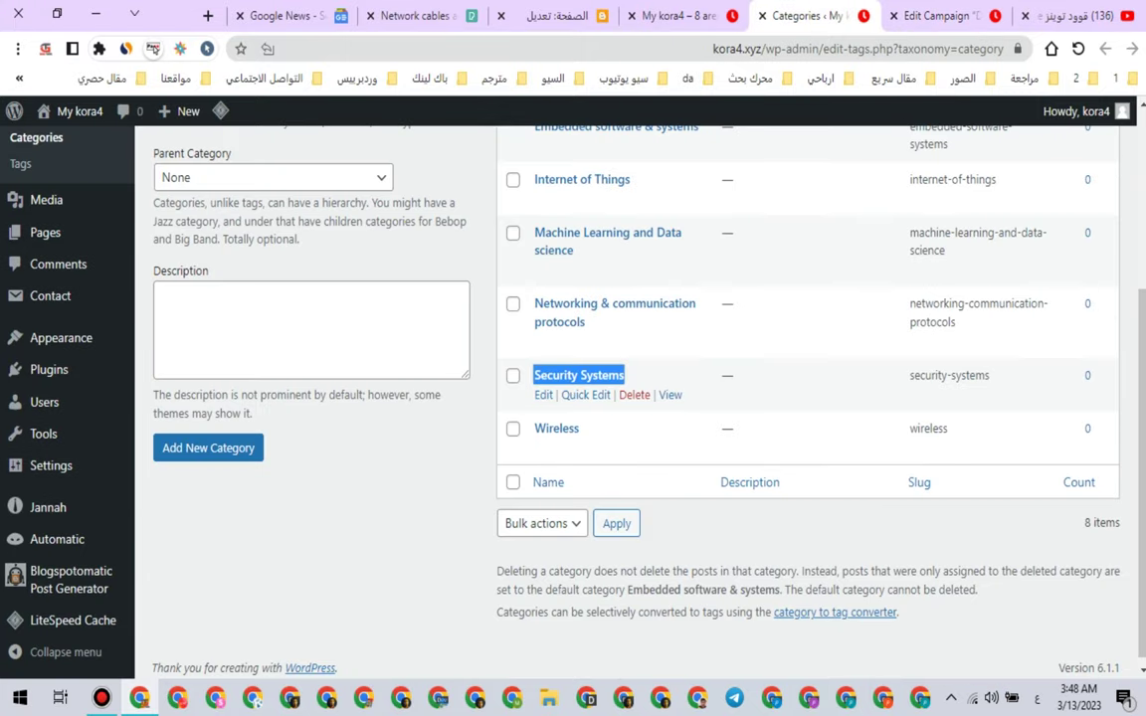
right_click(583, 375)
left_click(552, 199)
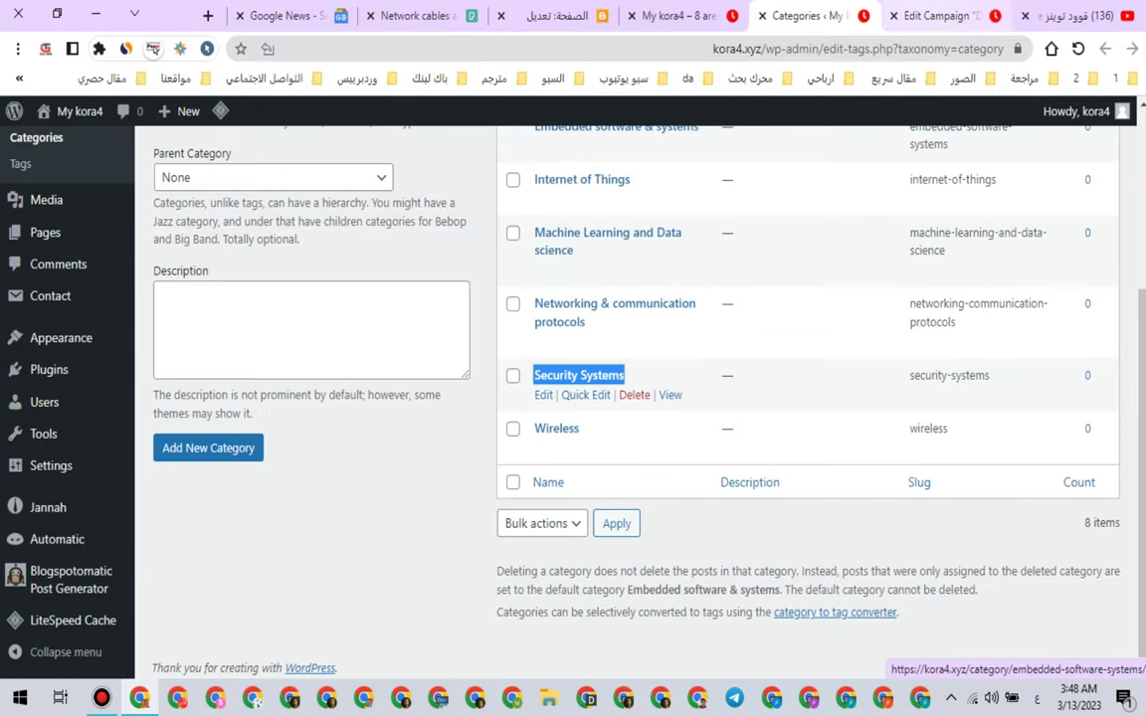
key("ctrl+Tab")
scroll(509, 398, "up", 3)
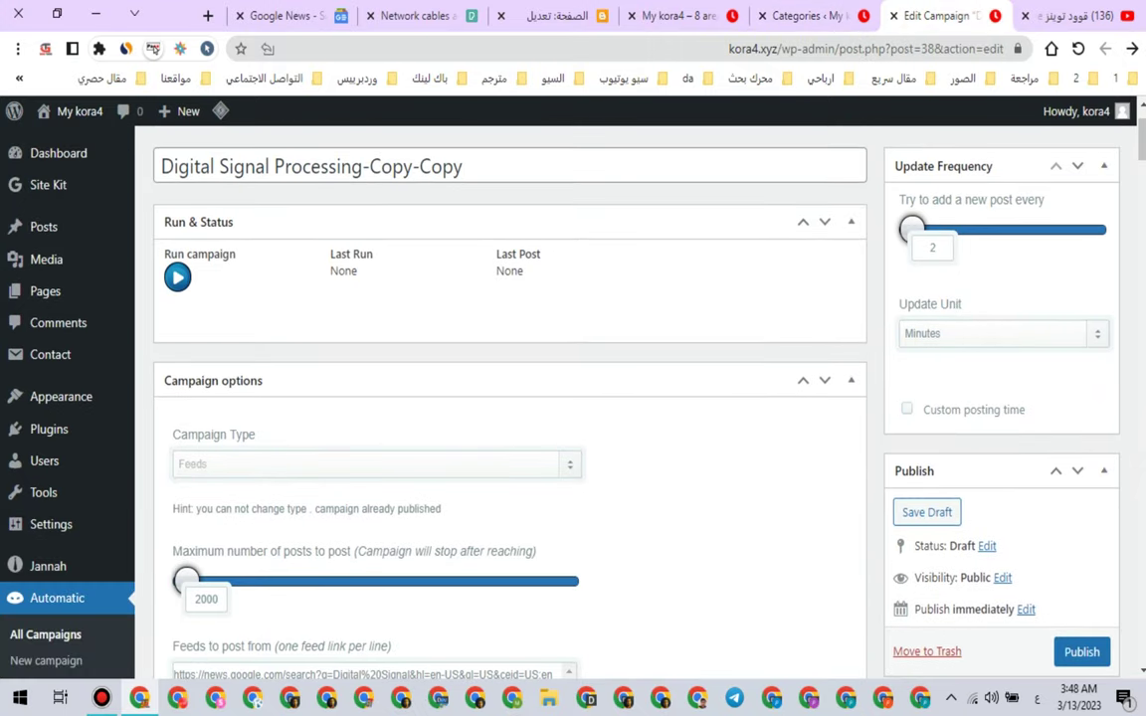
scroll(366, 255, "up", 1)
triple_click(366, 257)
right_click(366, 255)
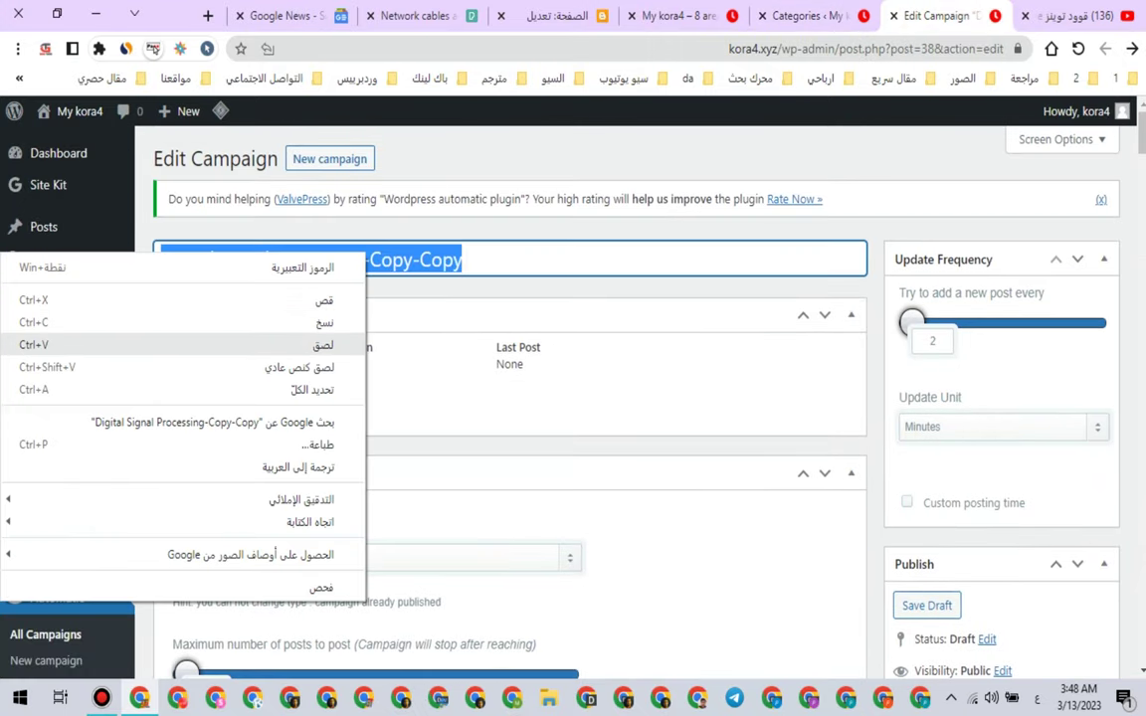
left_click(323, 344)
Step: Replace the search term in the campaign's Google News feed link with "Security Systems"
scroll(324, 345, "down", 4)
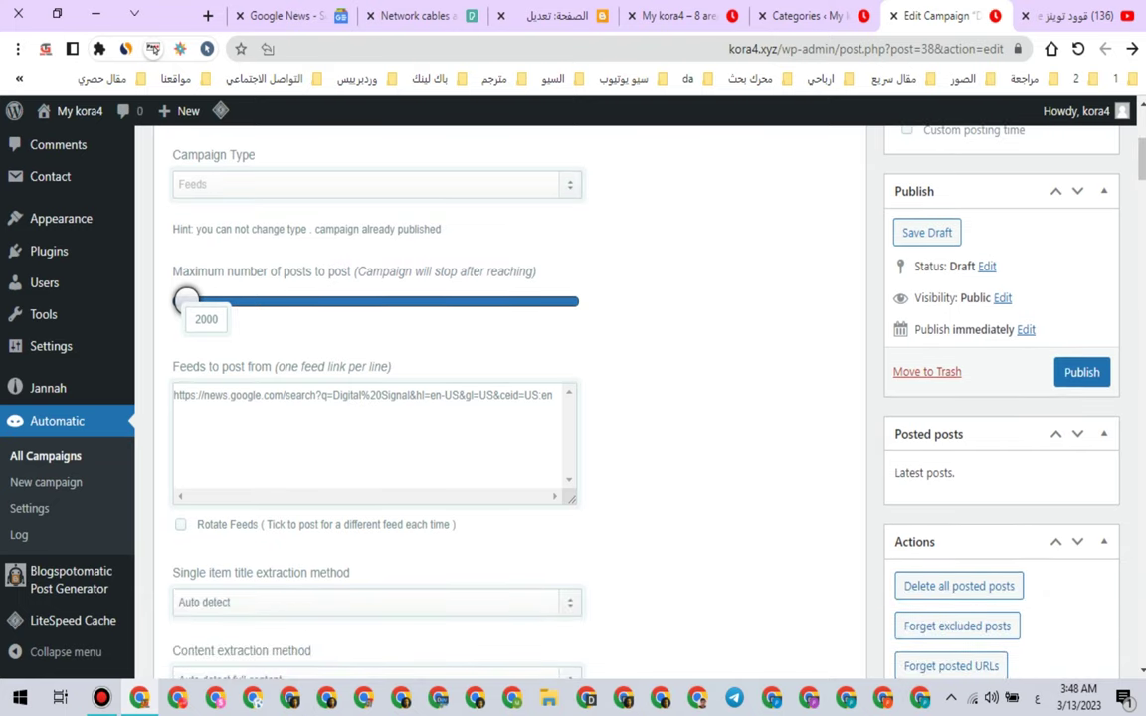
right_click(368, 395)
left_click(319, 141)
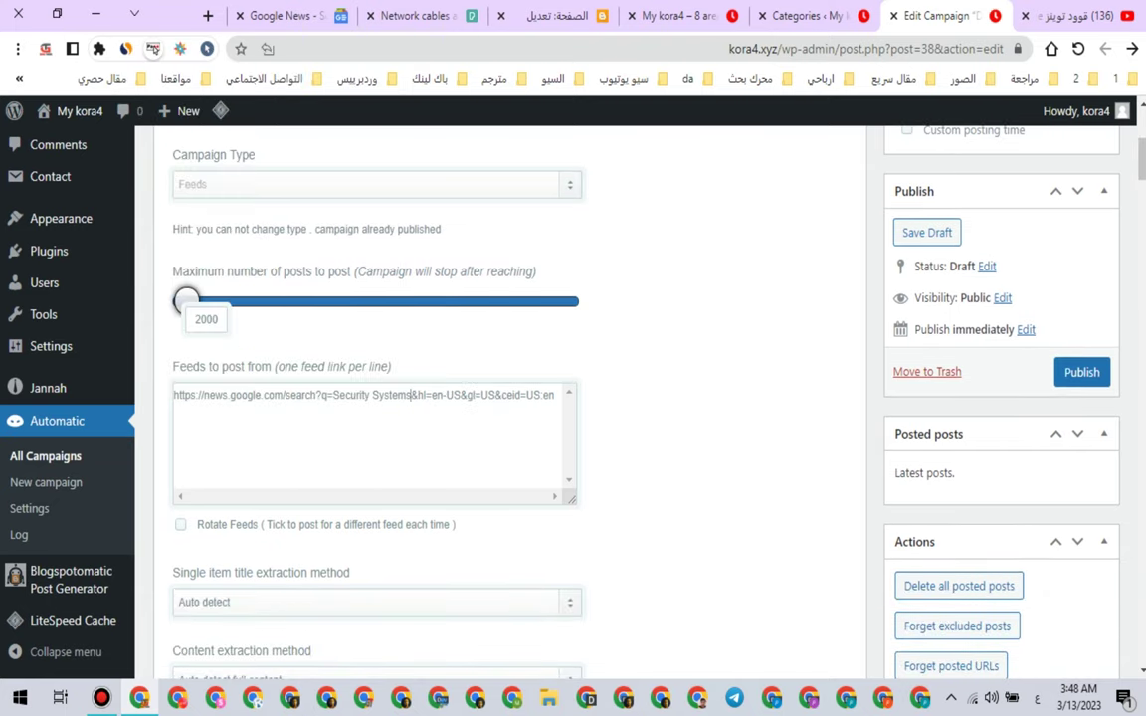
Step: Copy the Security Systems feed link, load it in the Google News page, and take the encoded address from the browser
key("ctrl+a")
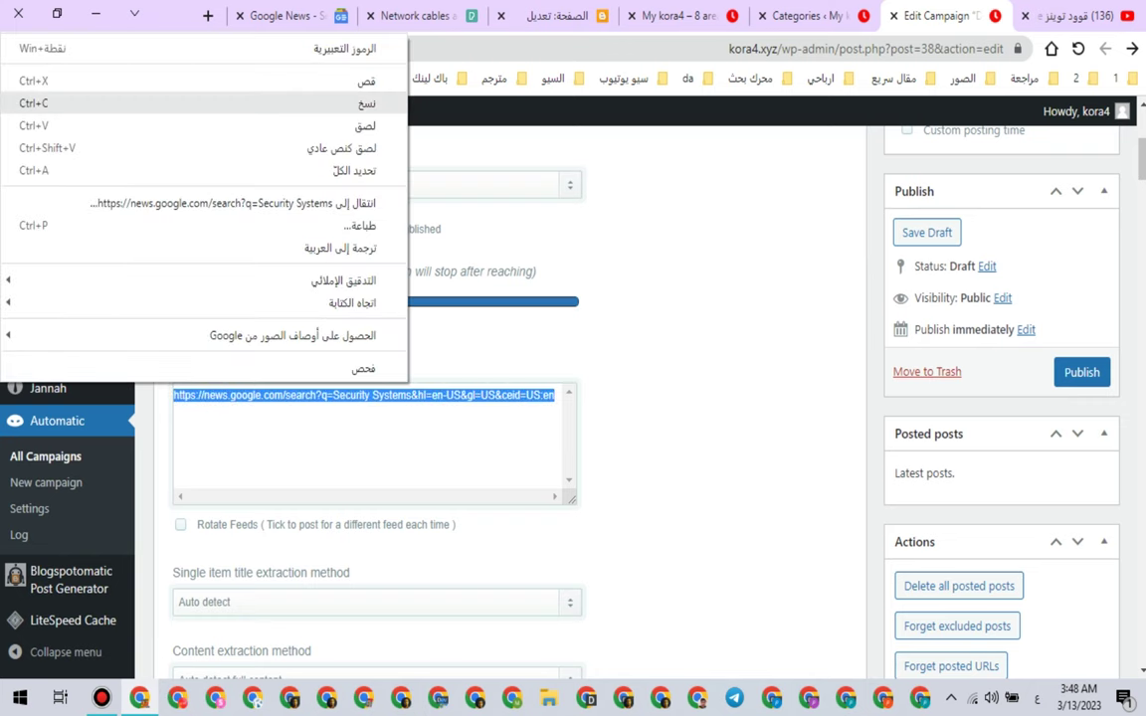
left_click(358, 102)
left_click(284, 15)
right_click(434, 49)
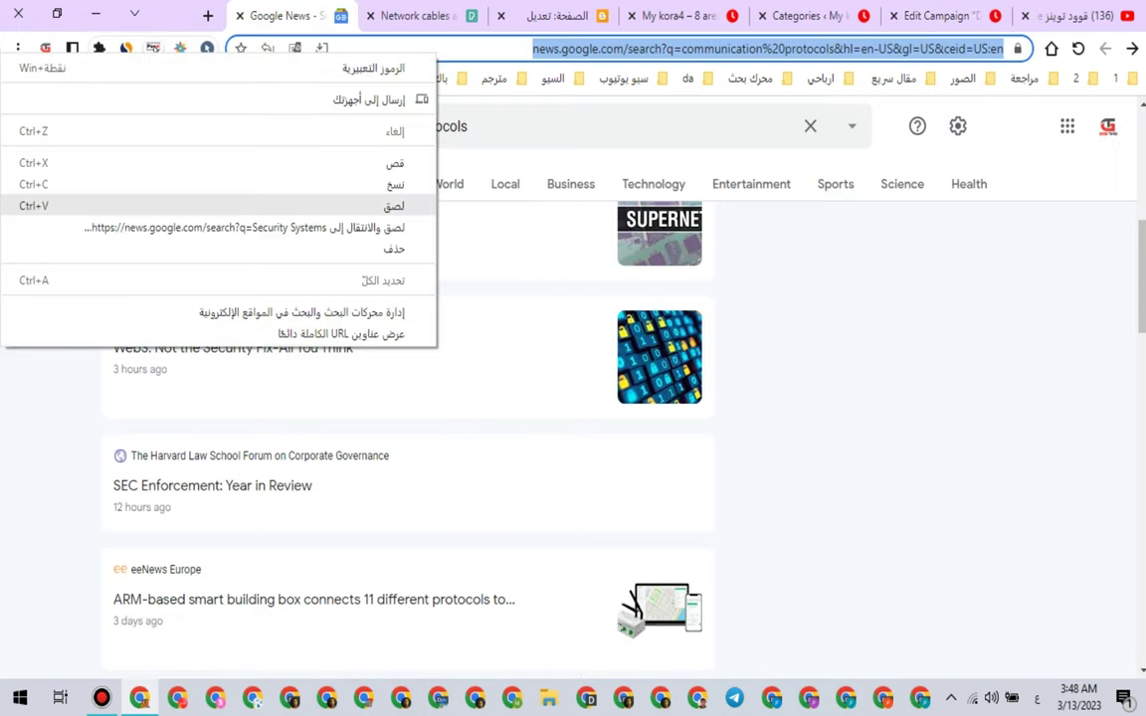
left_click(298, 228)
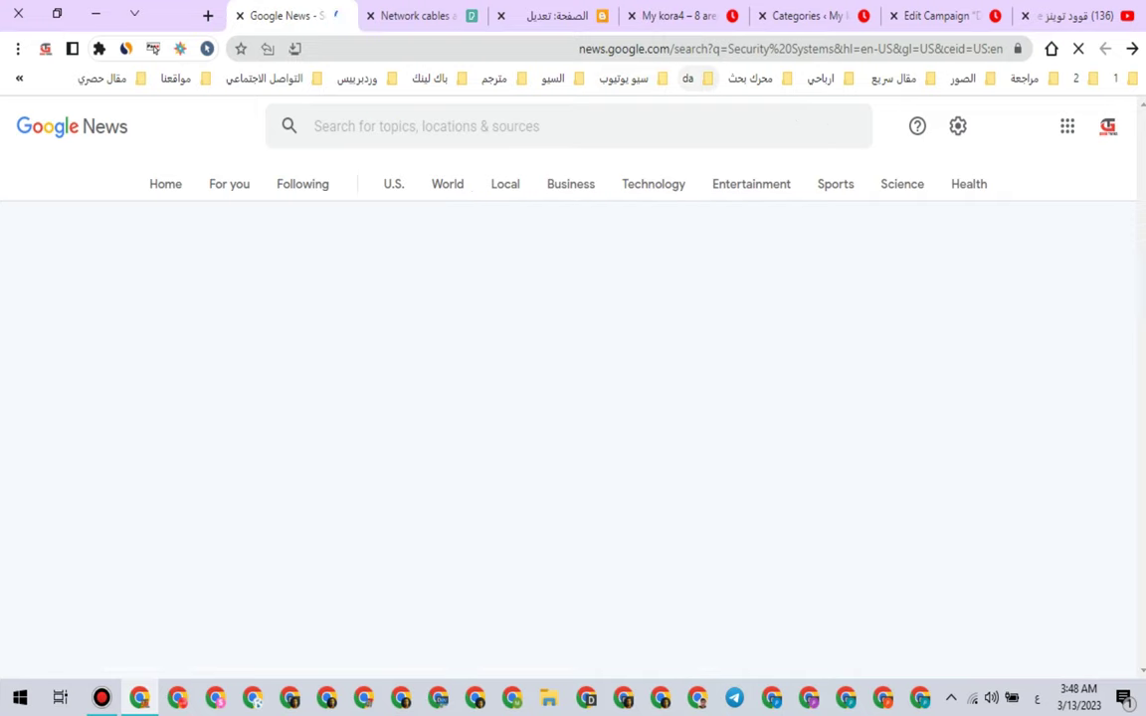
right_click(690, 48)
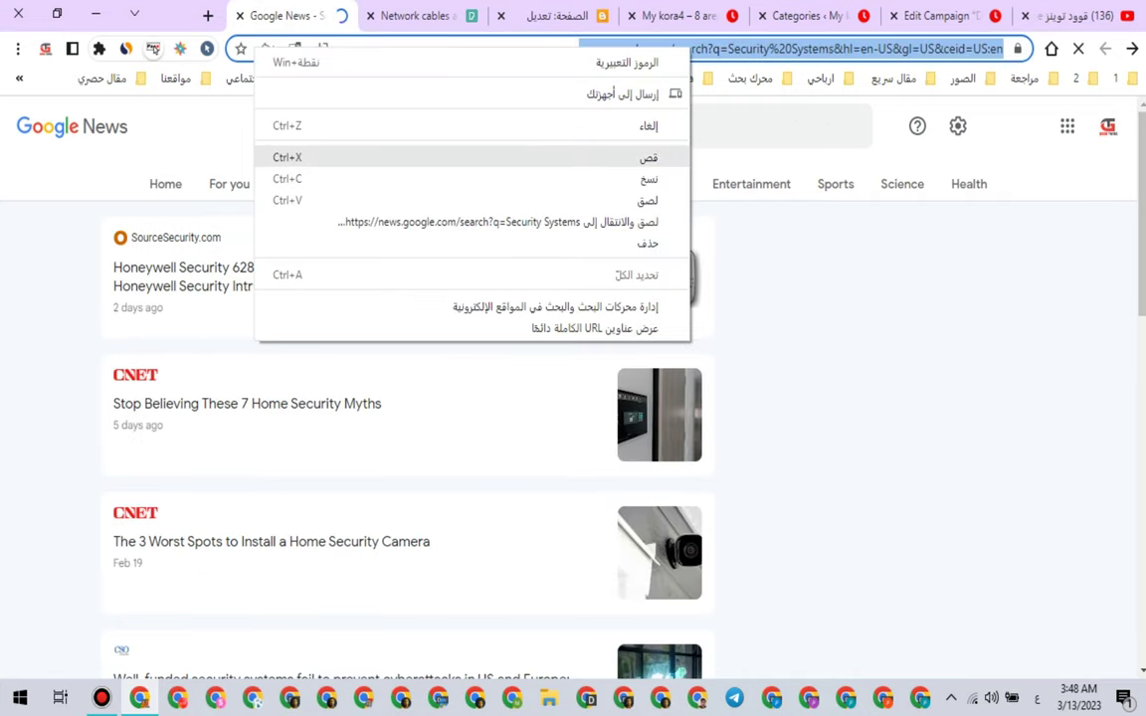
left_click(642, 157)
Step: Replace the campaign's feed link with the encoded Google News address for Security%20Systems and publish the campaign
left_click(940, 16)
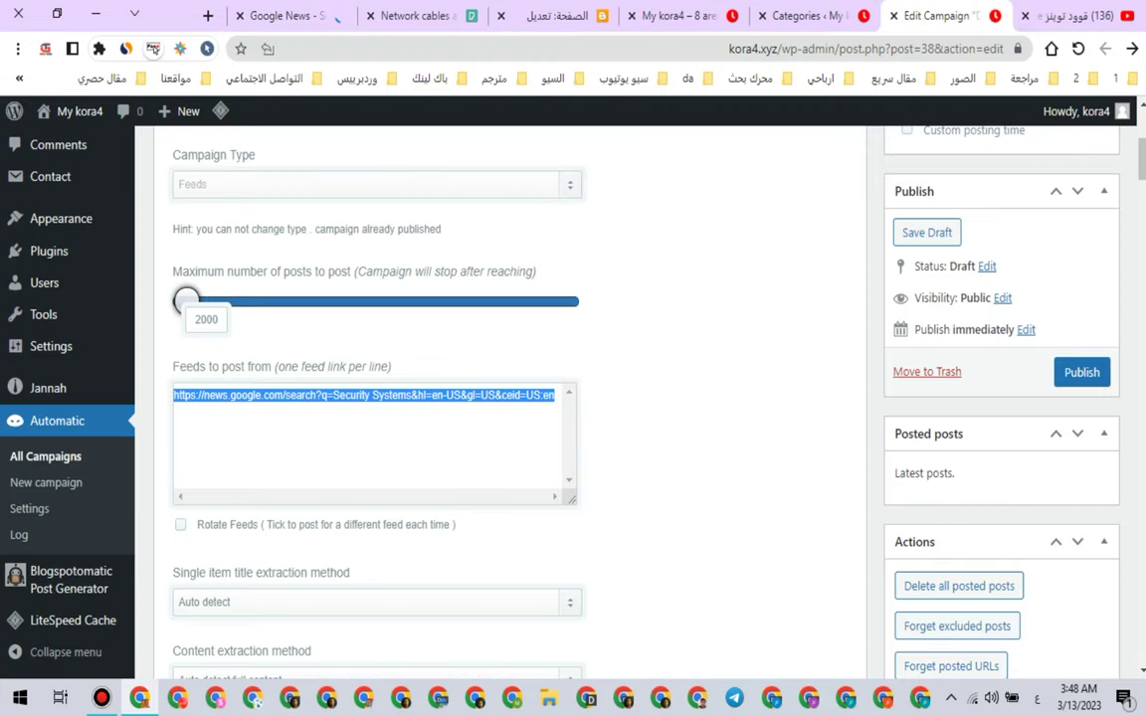
right_click(309, 395)
left_click(248, 151)
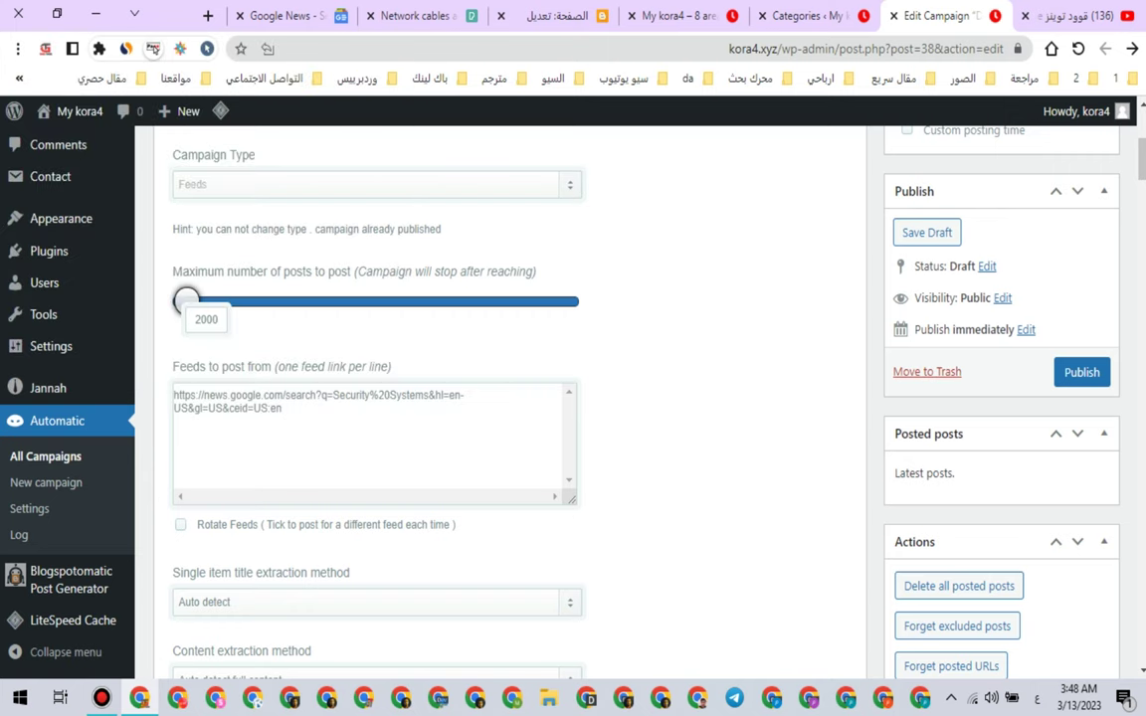
left_click(1081, 373)
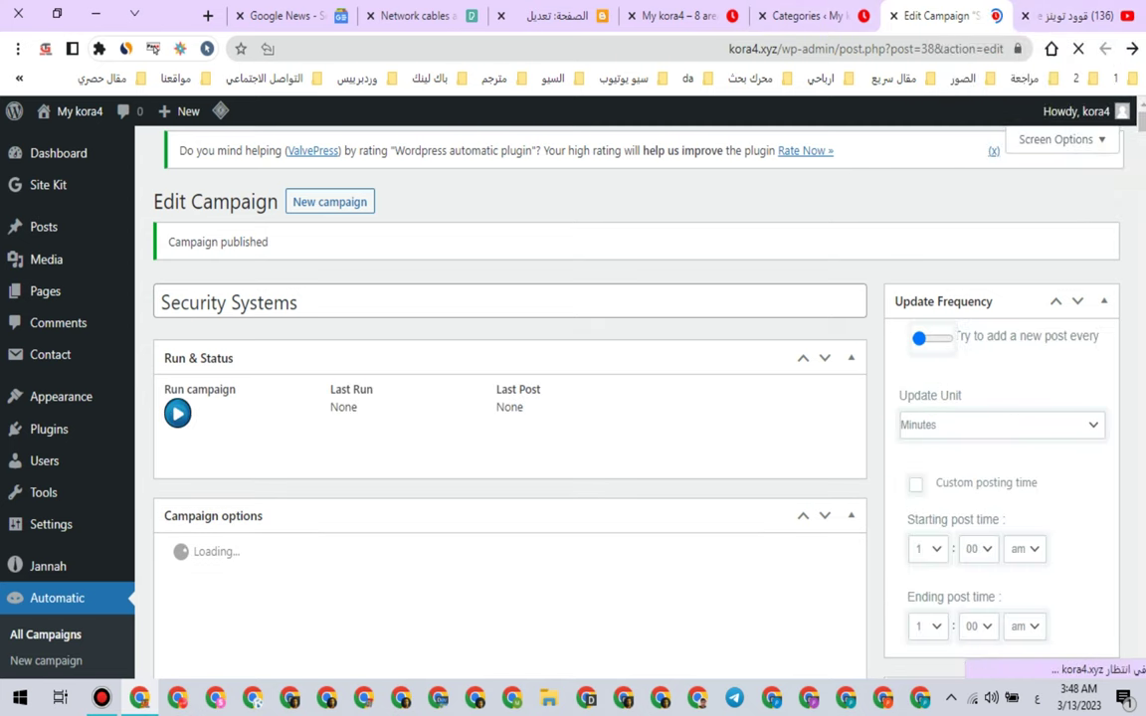
Step: Copy the "Wireless" category name from the categories list
left_click(803, 15)
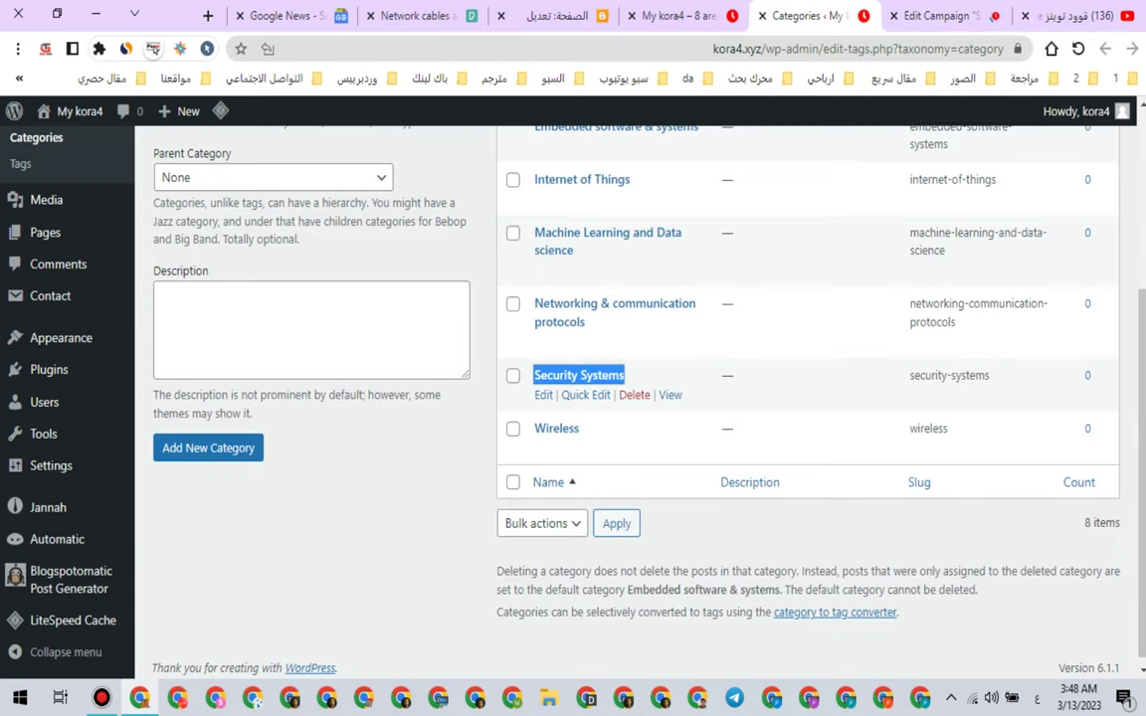
double_click(558, 427)
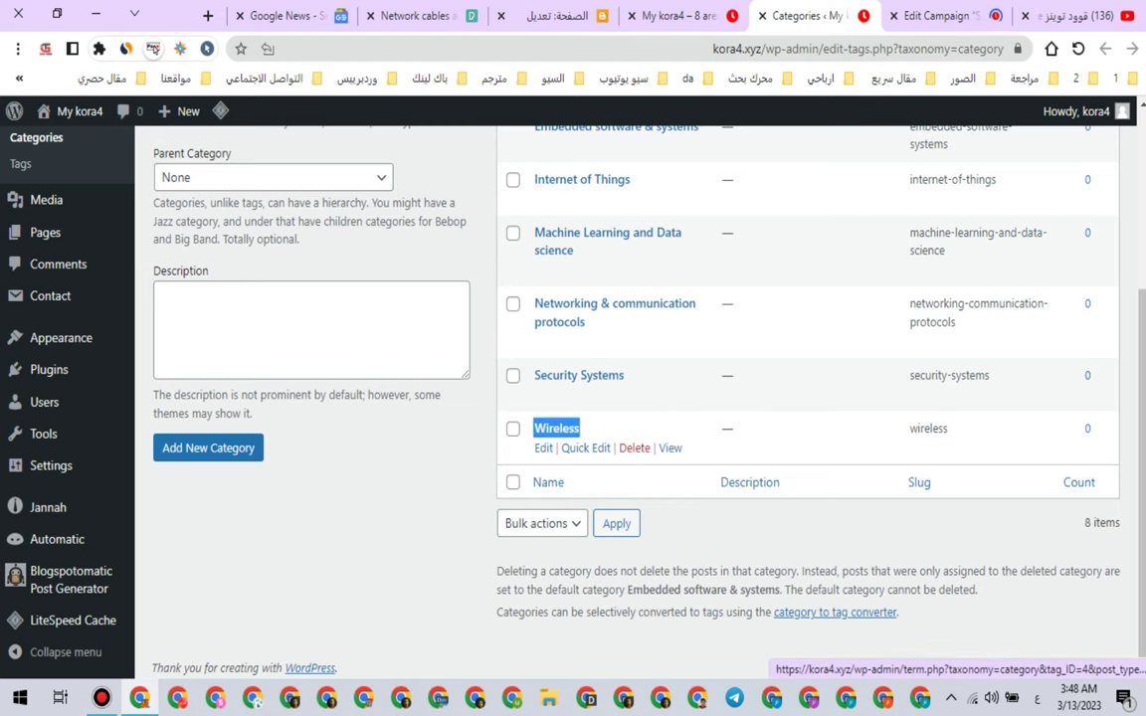
right_click(542, 430)
left_click(488, 266)
key("ctrl+shift+Tab")
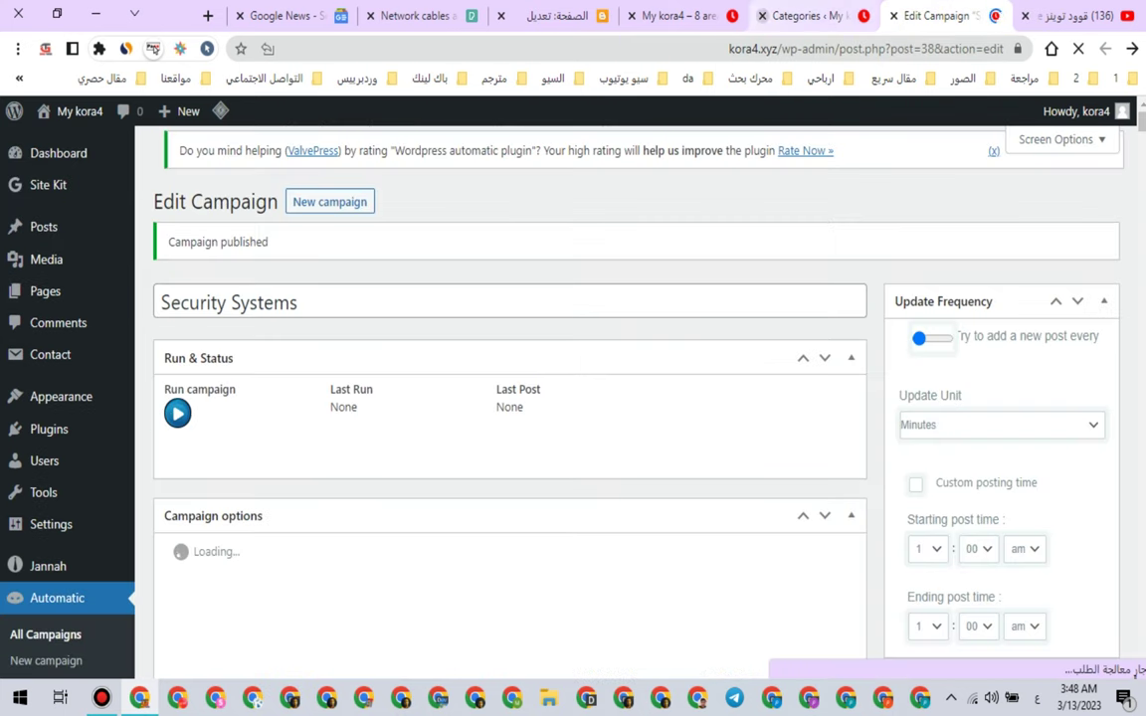
Step: Close the Categories page and run the published Security Systems campaign
left_click(765, 16)
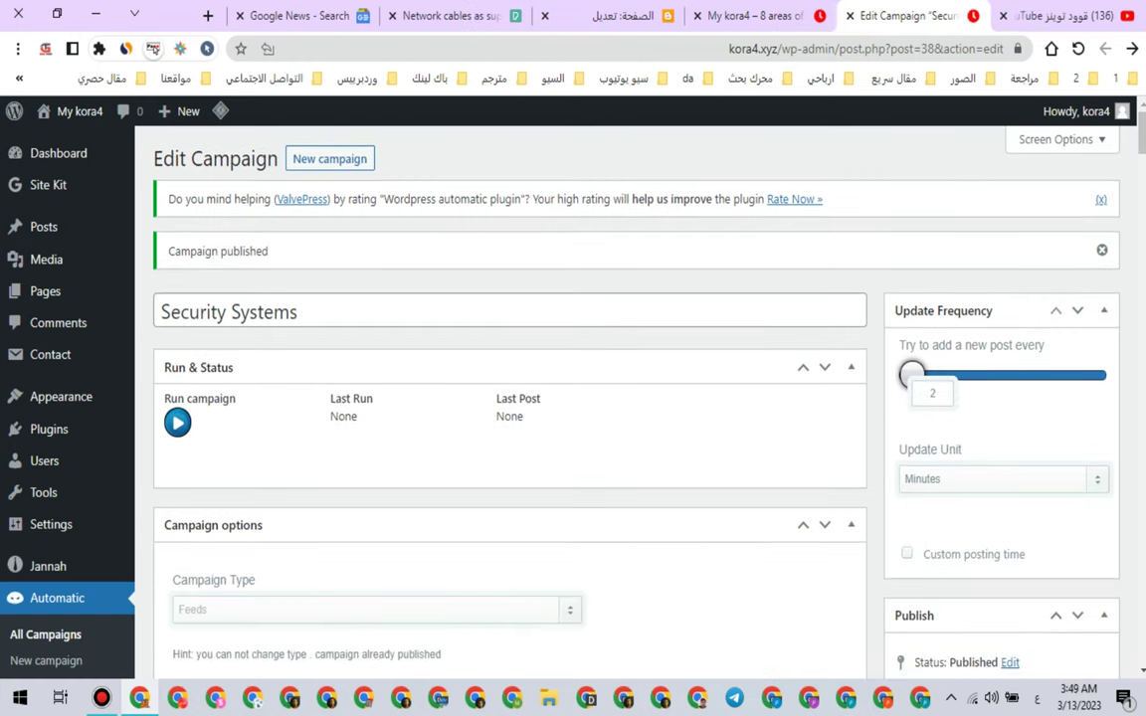
left_click(179, 423)
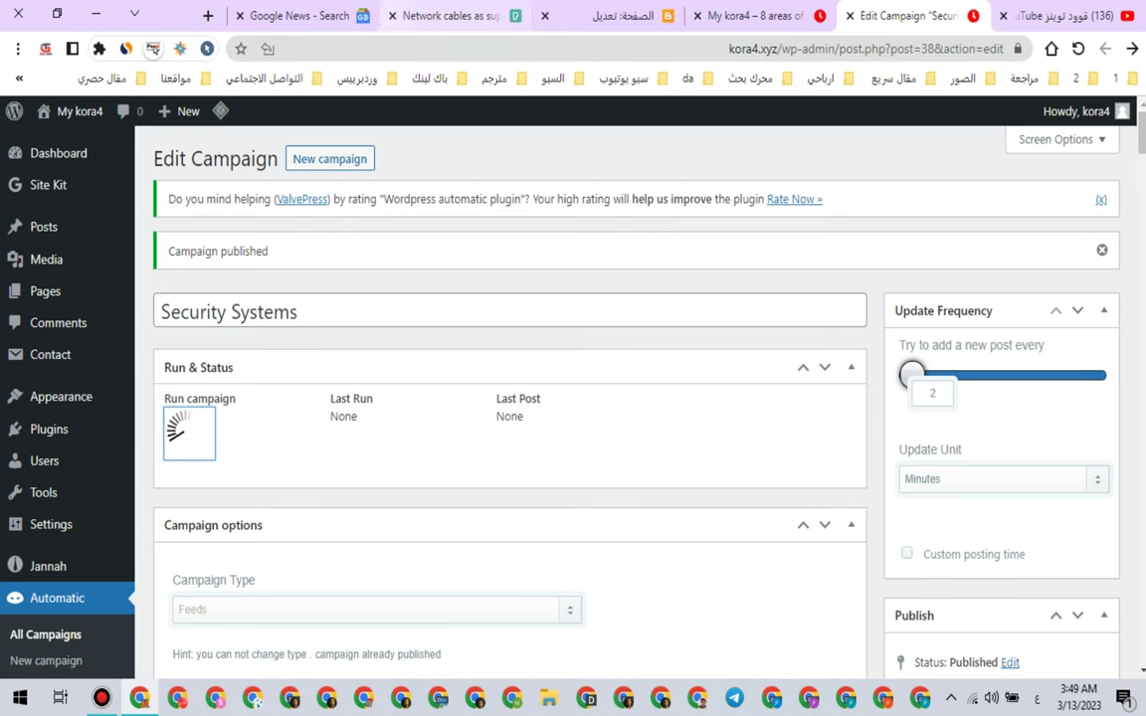
Step: Close the open network cables photo on Pexels and search the site for "Wireless"
left_click(316, 16)
left_click(444, 16)
key("Escape")
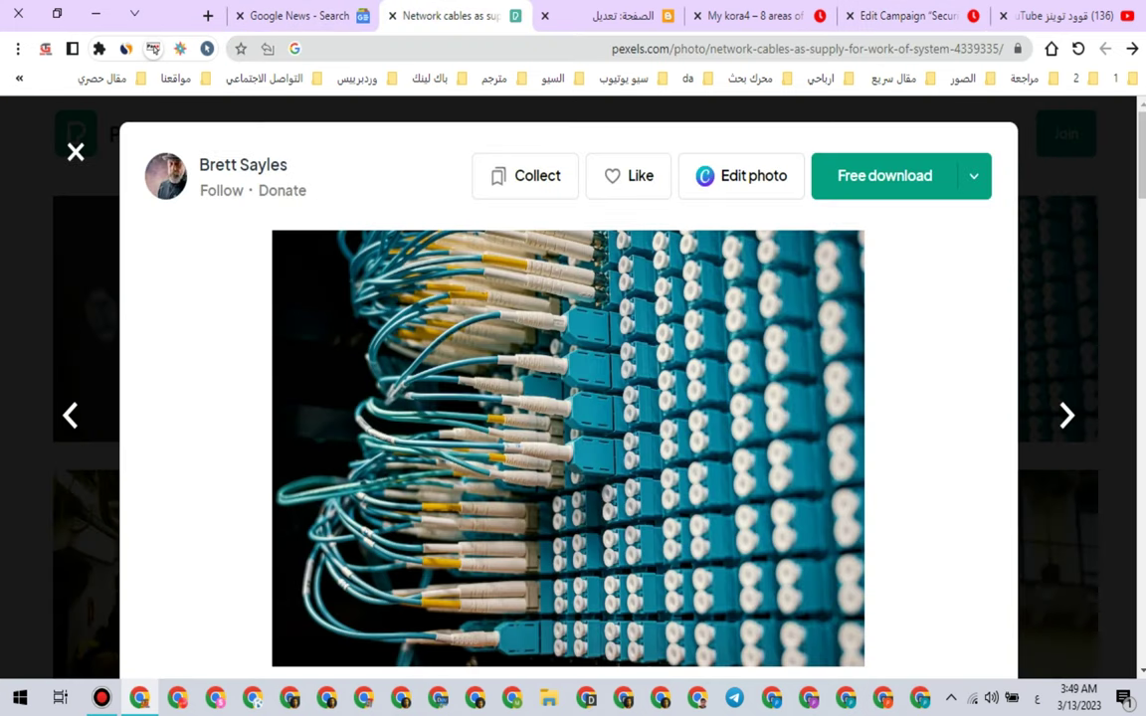
key("Escape")
left_click(286, 133)
right_click(256, 129)
left_click(231, 219)
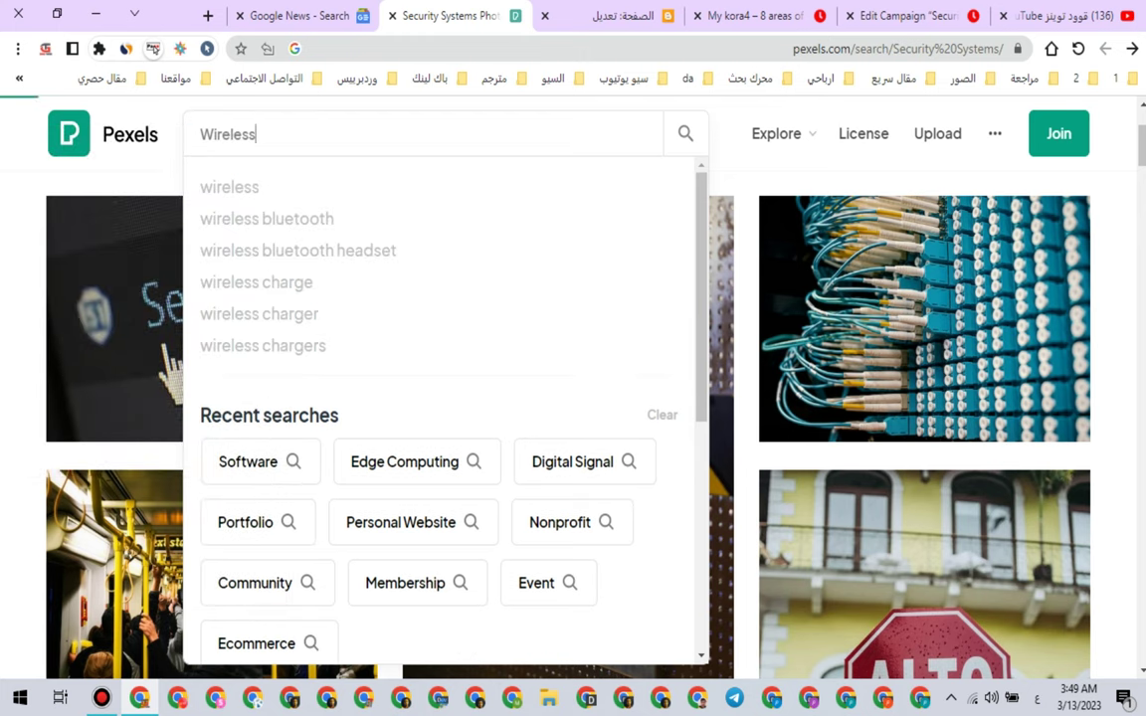
key("Return")
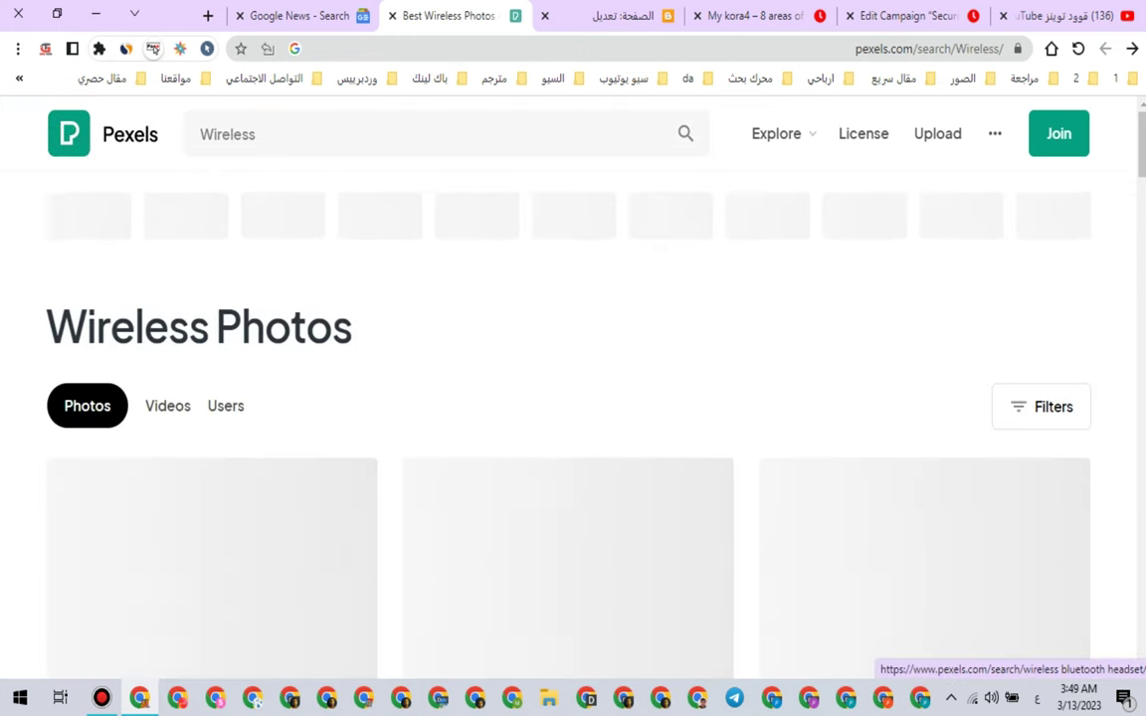
Step: Download the Pexels photo of a person using electronic test equipment in the Large 1920×1280 size
scroll(925, 298, "down", 3)
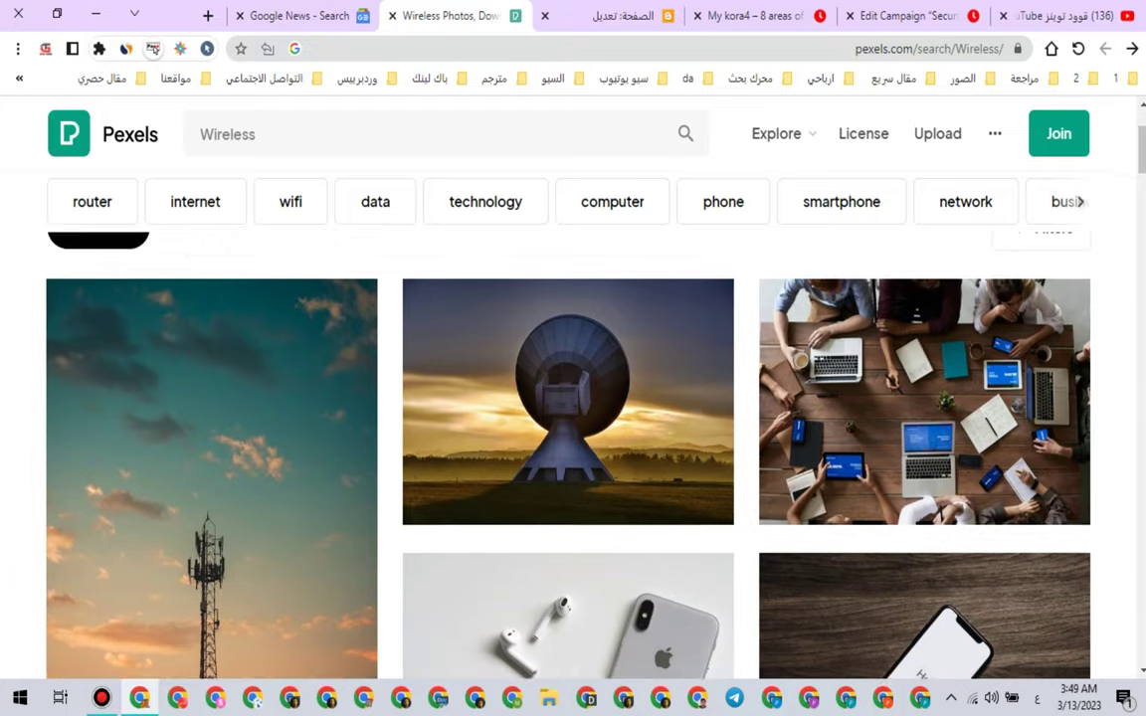
scroll(567, 398, "down", 5)
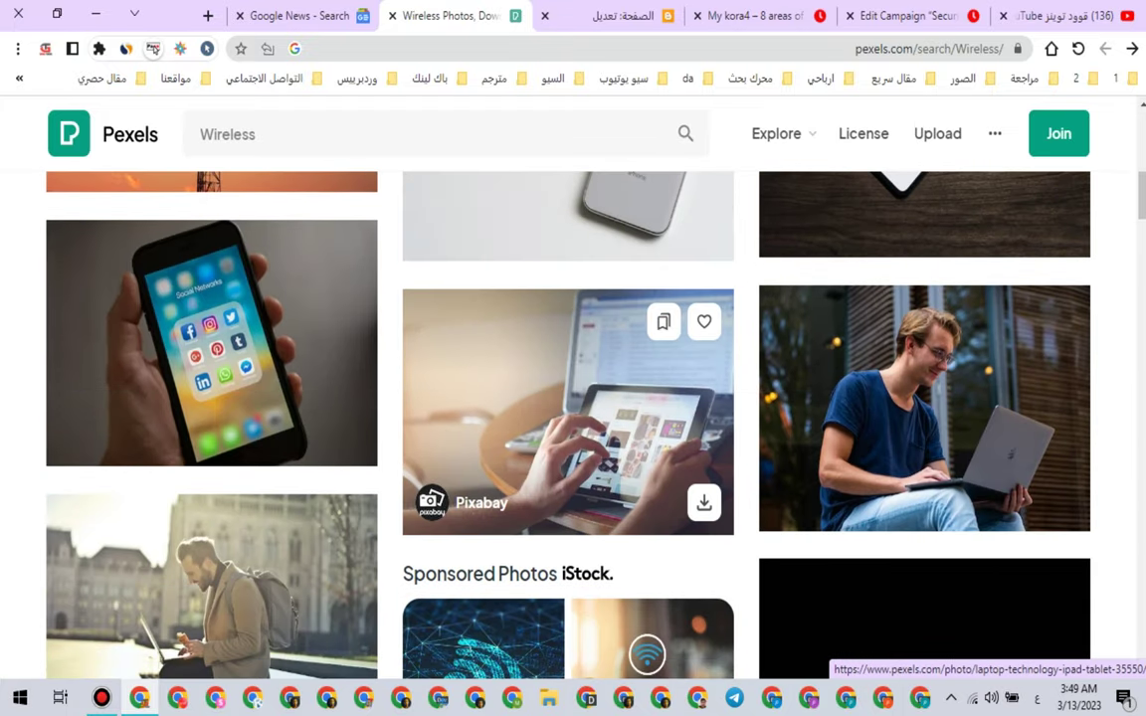
scroll(567, 398, "down", 3)
scroll(567, 398, "down", 3)
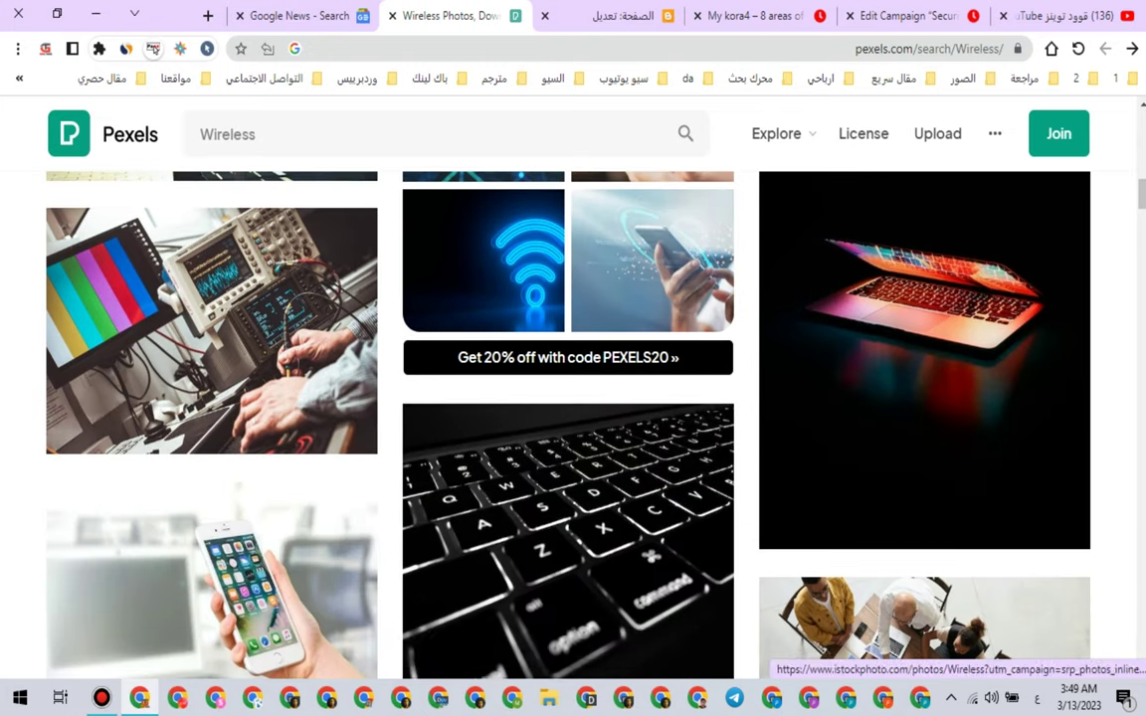
left_click(211, 328)
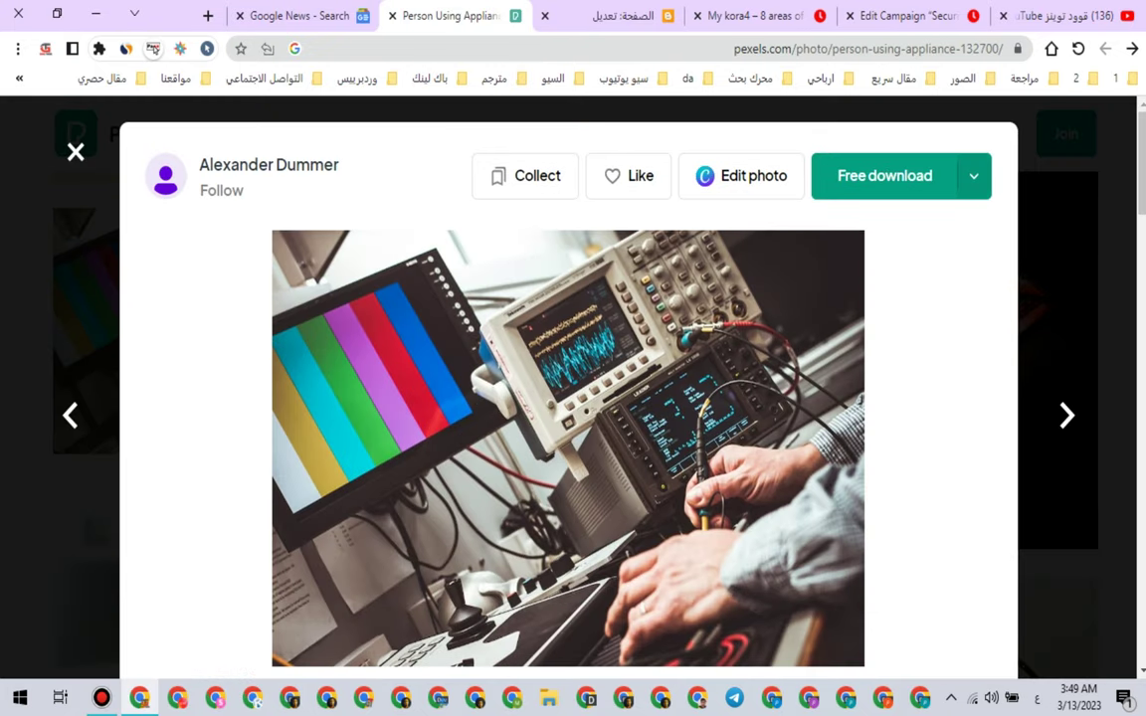
left_click(974, 176)
left_click(786, 335)
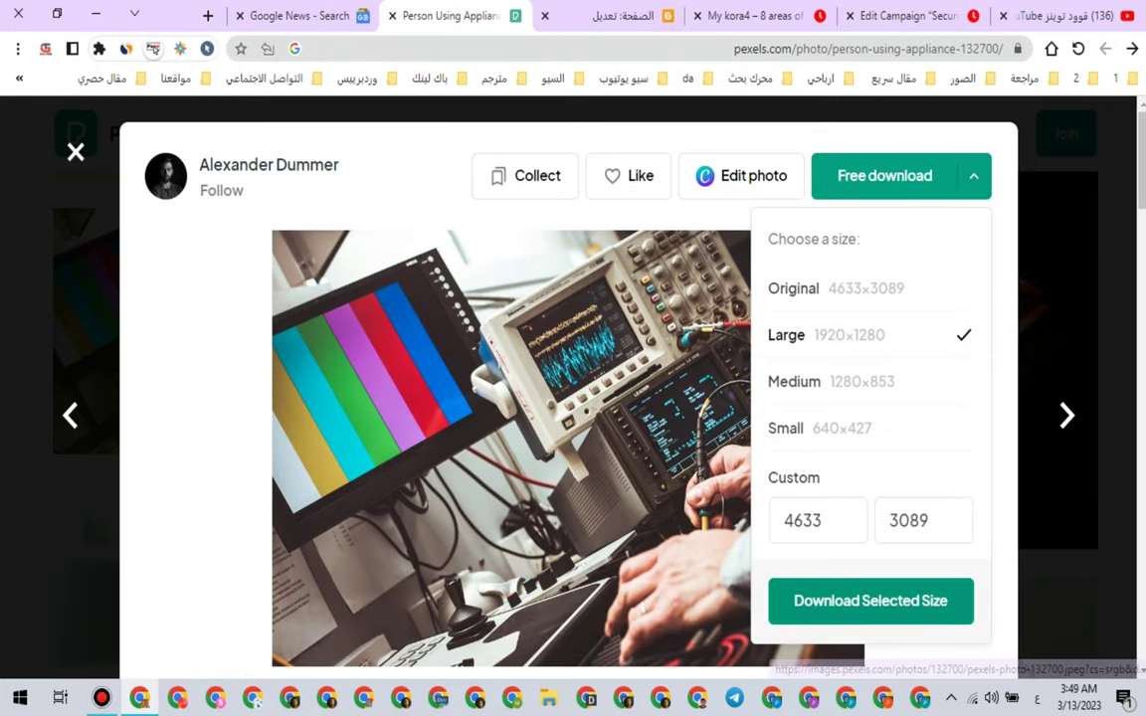
left_click(870, 600)
Step: Delete all the Security Systems image HTML from the Blogger page editor
left_click(625, 16)
left_click(617, 448)
key("ctrl+a")
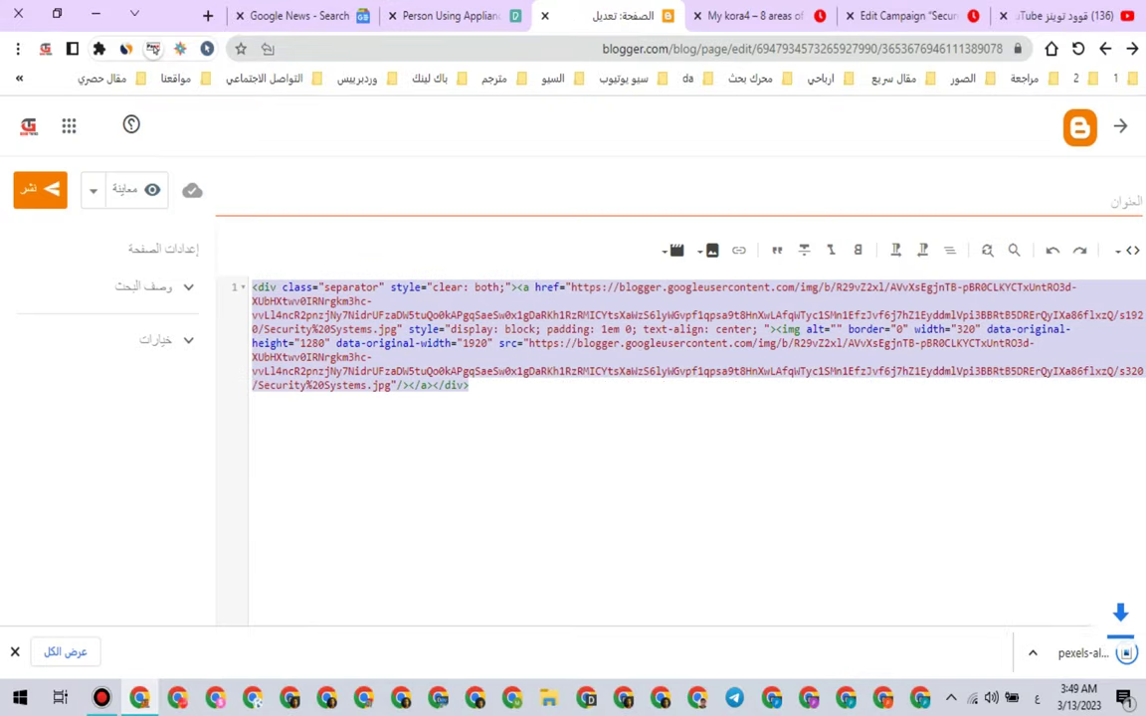
key("BackSpace")
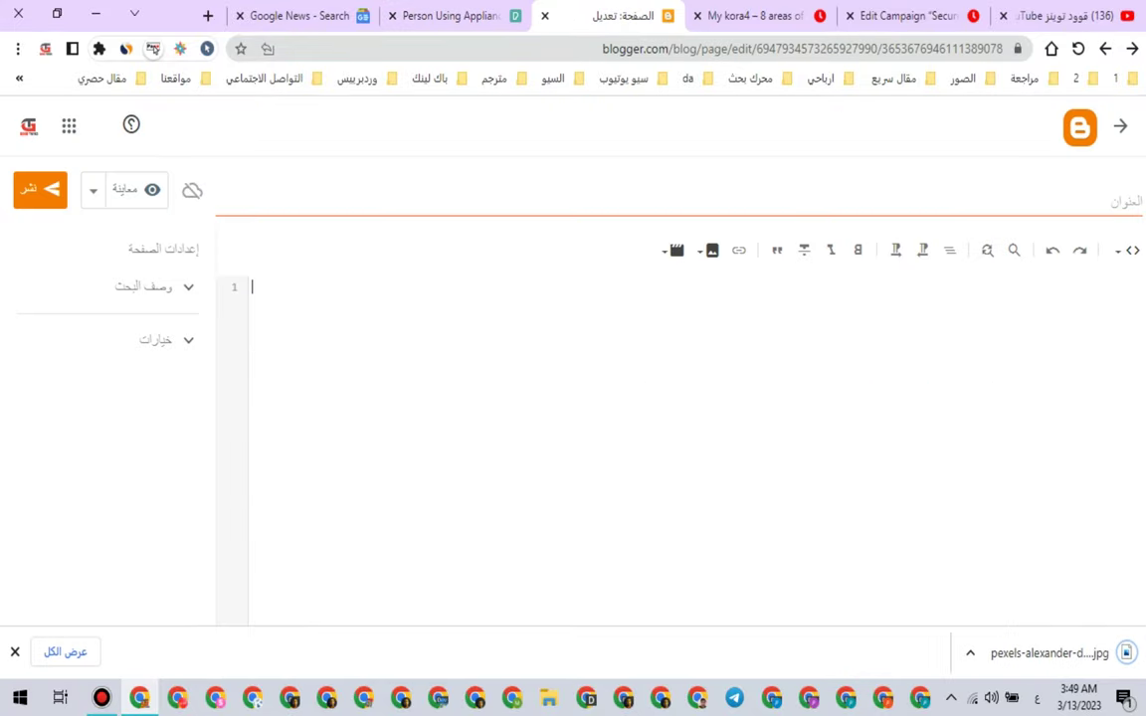
Step: Start an image upload from the computer in Blogger and rename the newly downloaded photo as "Wireless"
left_click(708, 249)
left_click(627, 294)
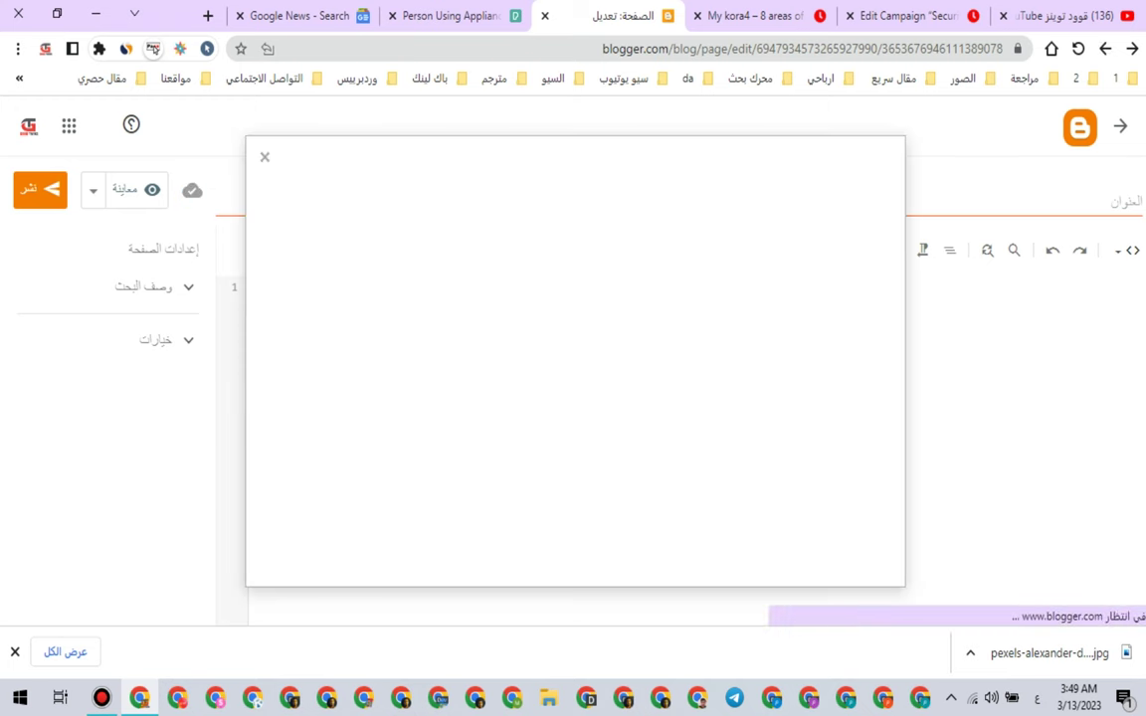
left_click(855, 261)
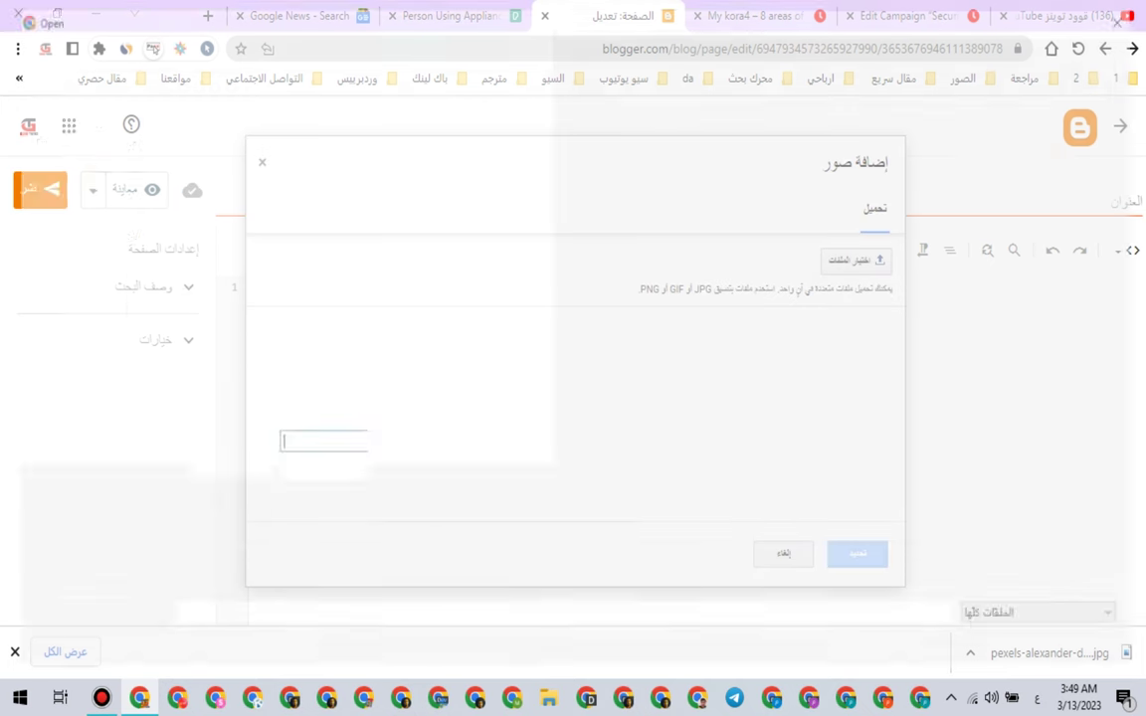
left_click(197, 191)
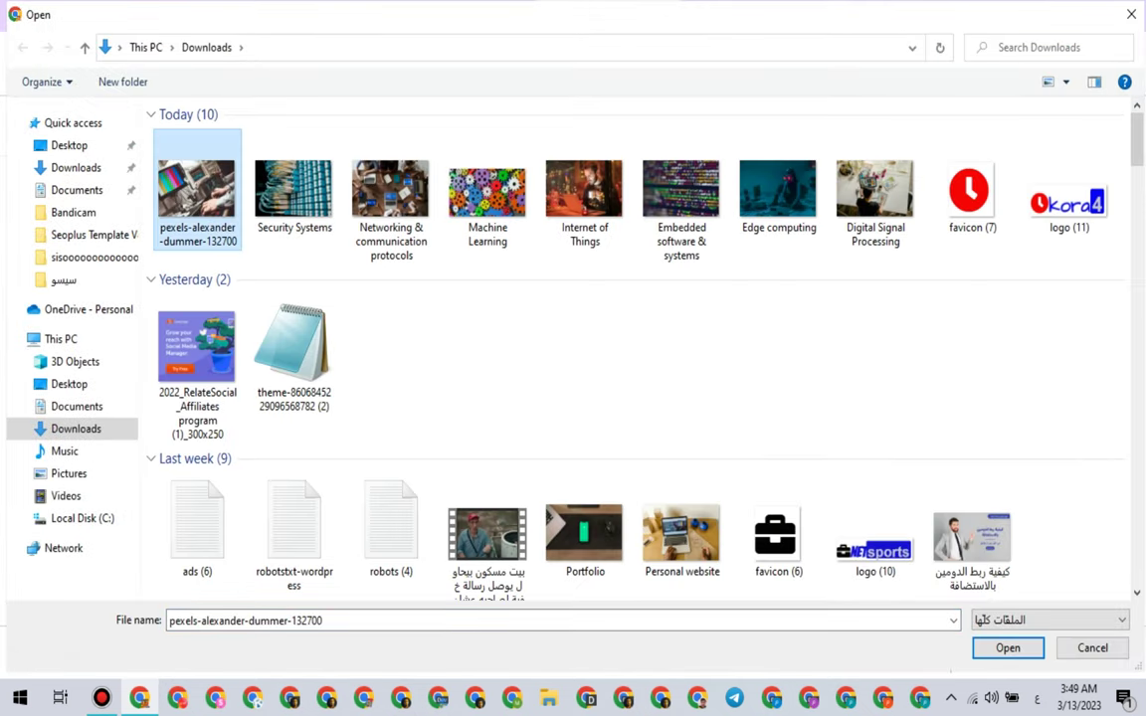
left_click(197, 235)
right_click(196, 228)
left_click(239, 311)
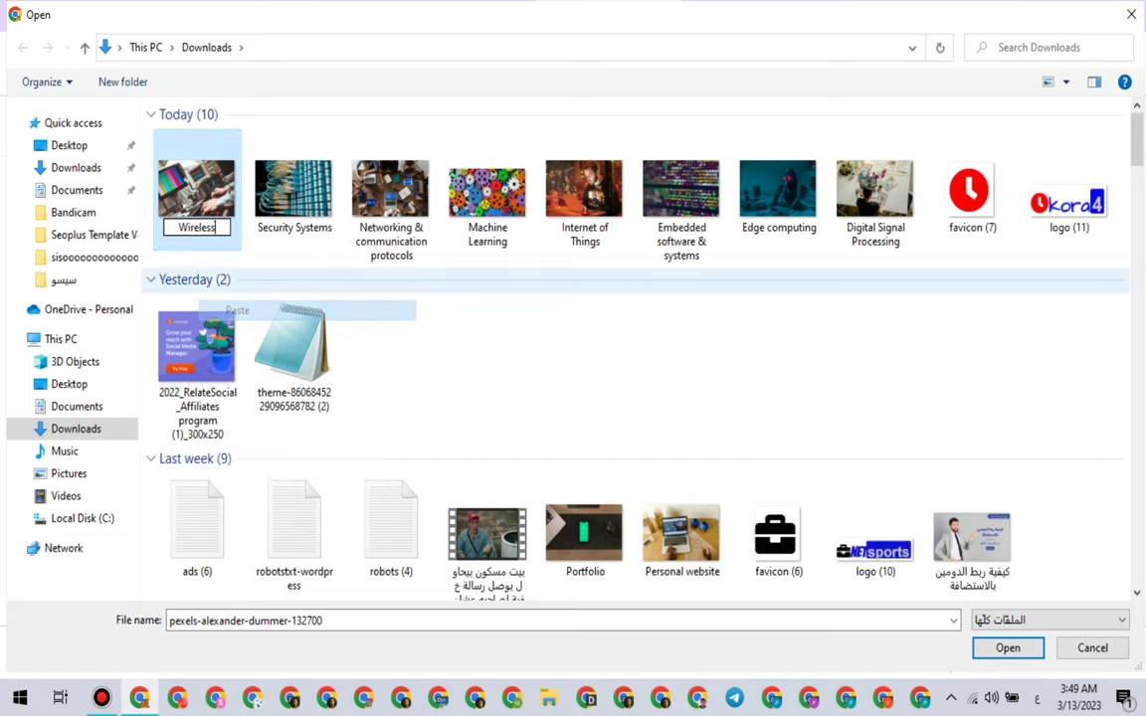
key("Return")
Step: Upload the Wireless image and insert it into the Blogger page at medium size with no alignment
key("Return")
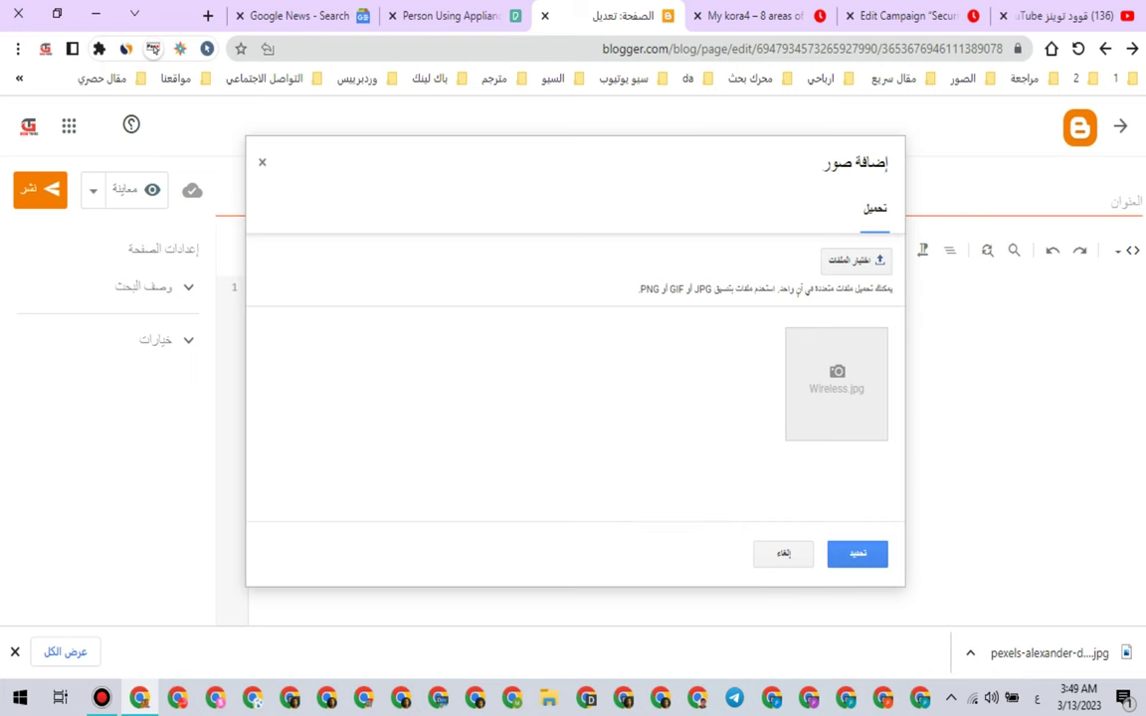
left_click(857, 554)
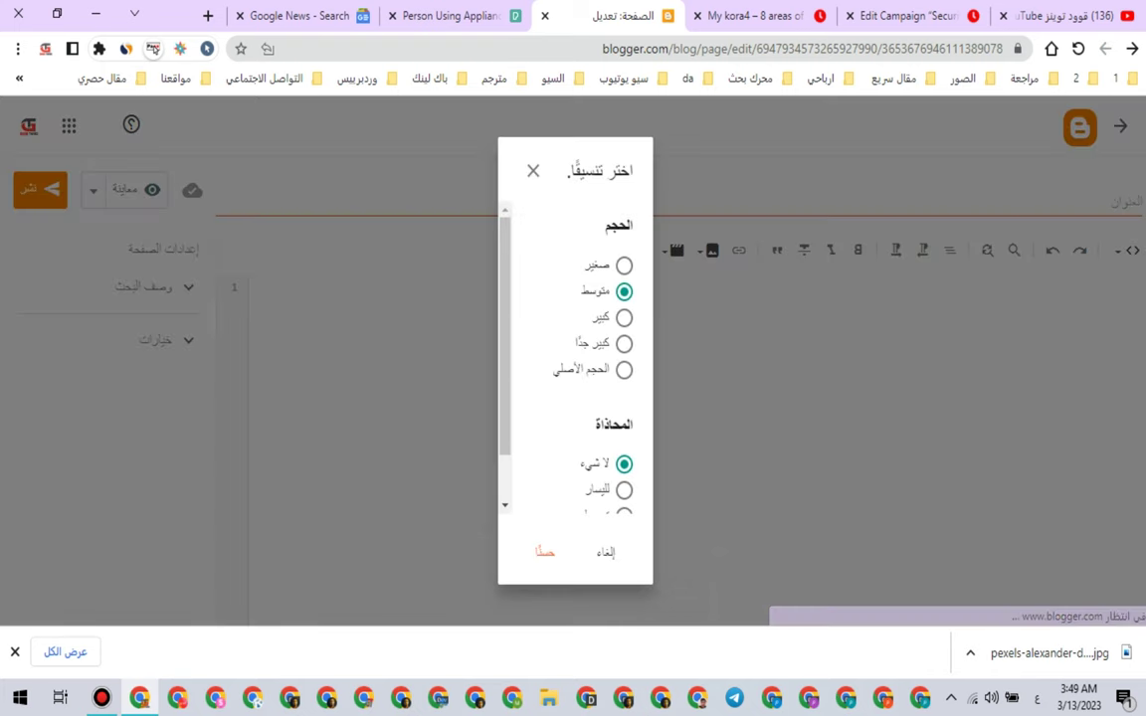
left_click(546, 545)
key("Return")
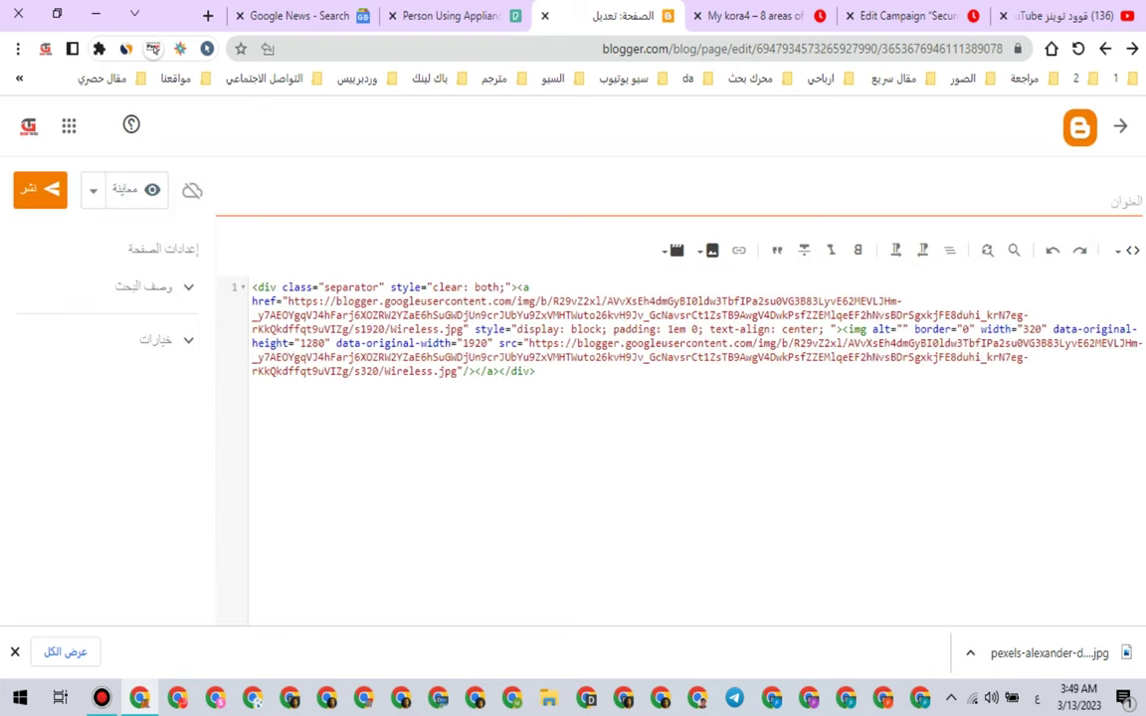
Step: Copy the s1920 Wireless.jpg image address from the link in the Blogger page's HTML
left_click_drag(287, 301, 464, 328)
right_click(449, 327)
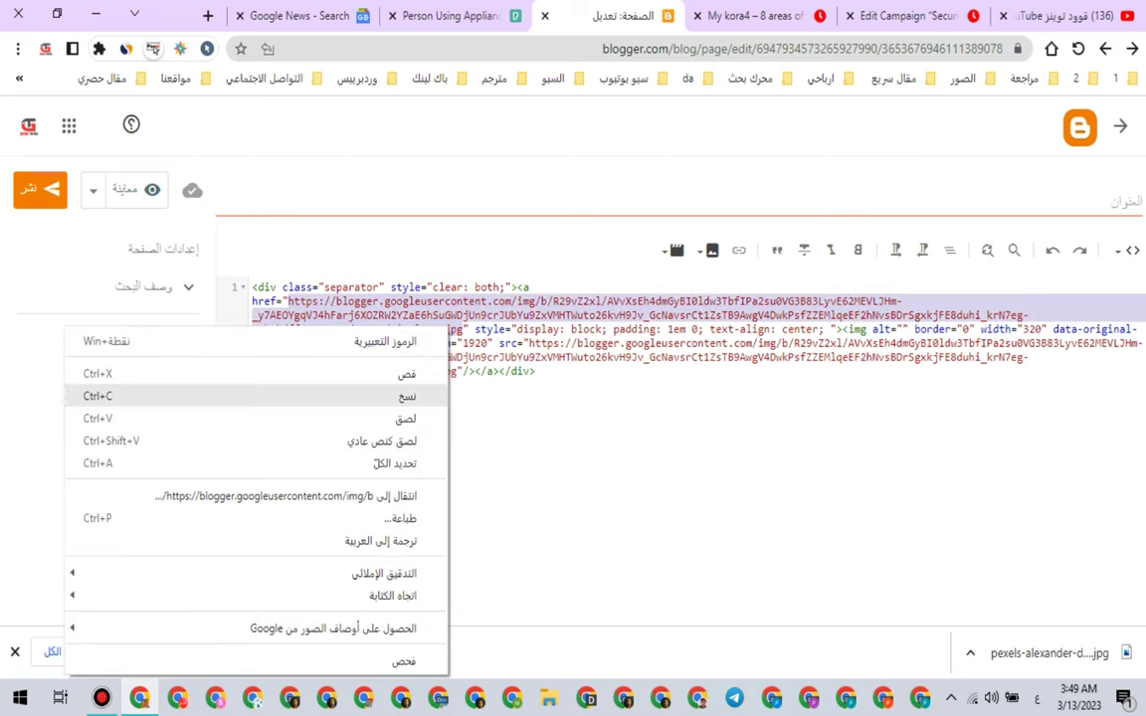
left_click(398, 396)
Step: Open the WordPress Automatic campaigns list and move the "Digital Signal Processing-Copy" draft to the trash
left_click(908, 15)
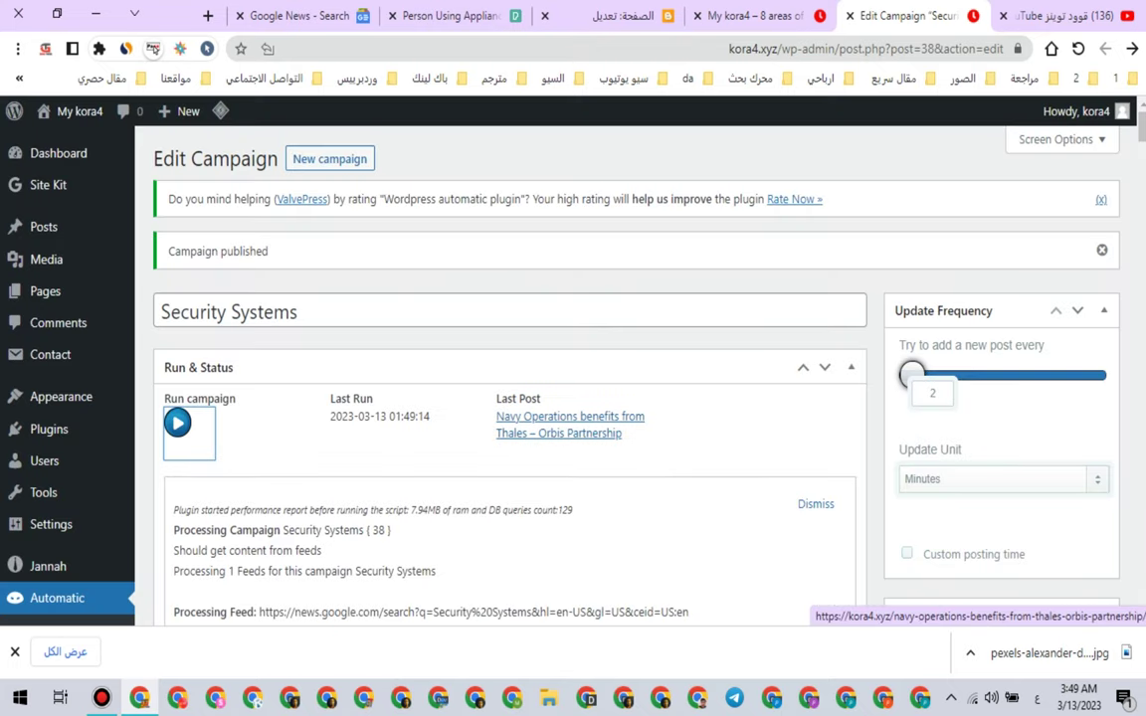
left_click(57, 598)
left_click(15, 652)
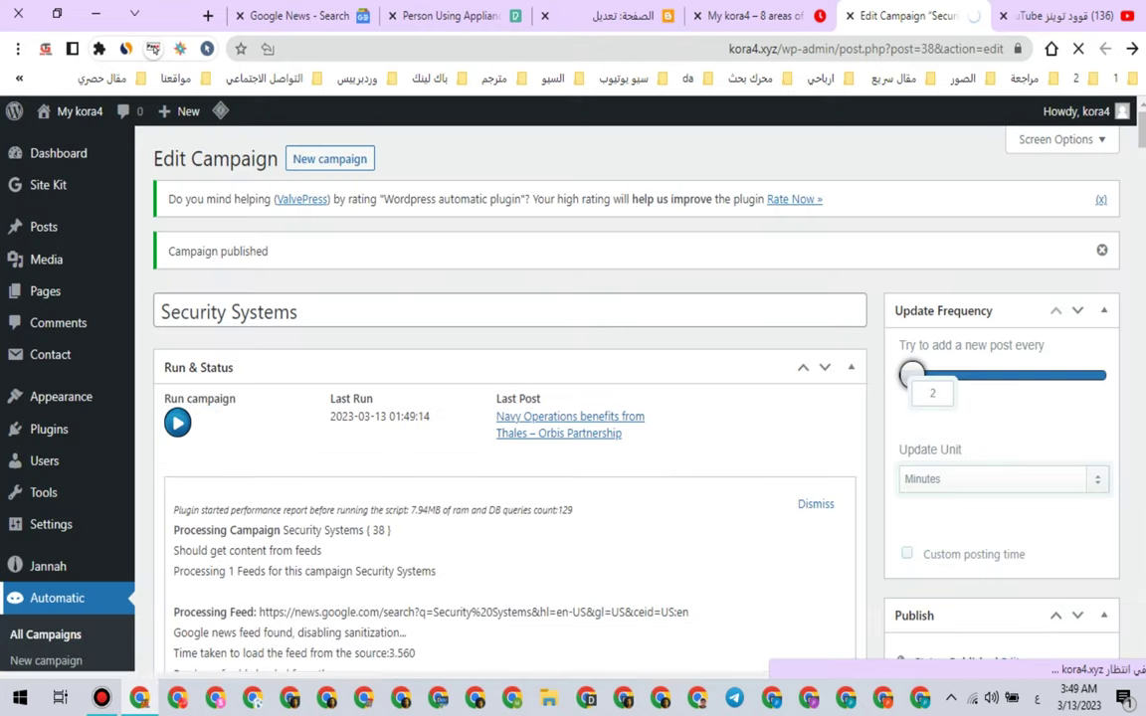
scroll(298, 418, "down", 6)
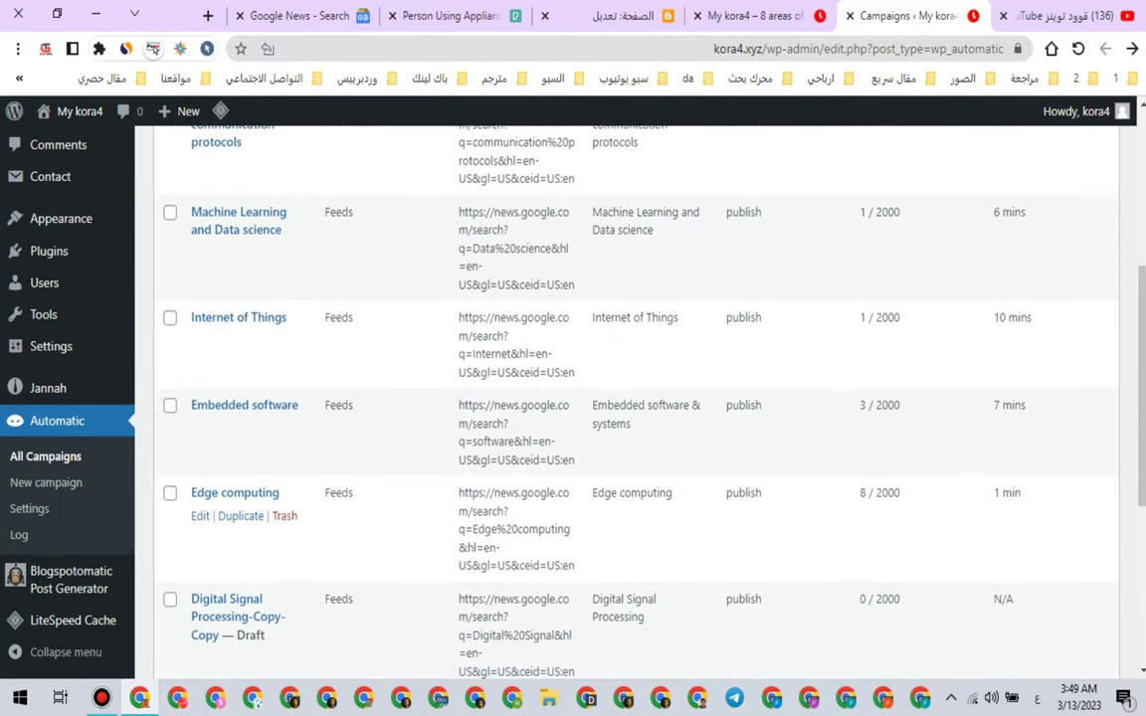
scroll(285, 440, "down", 2)
left_click(285, 391)
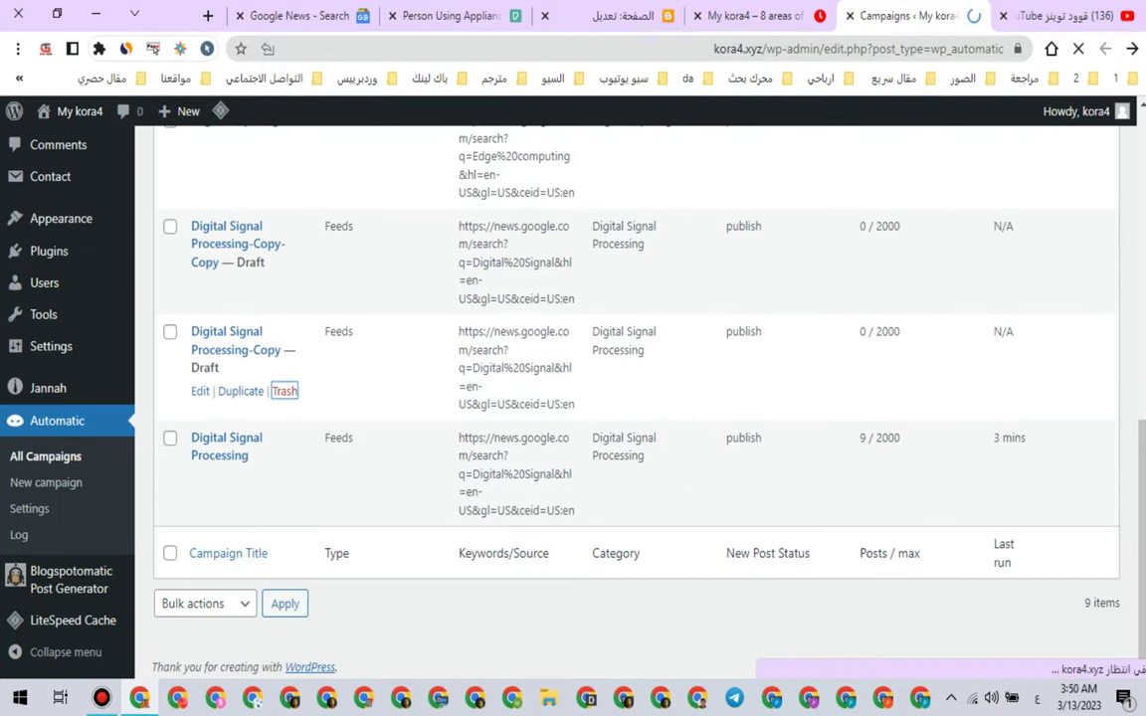
Step: Open the "Digital Signal Processing-Copy-Copy" draft campaign for editing
scroll(298, 219, "down", 5)
scroll(299, 438, "down", 4)
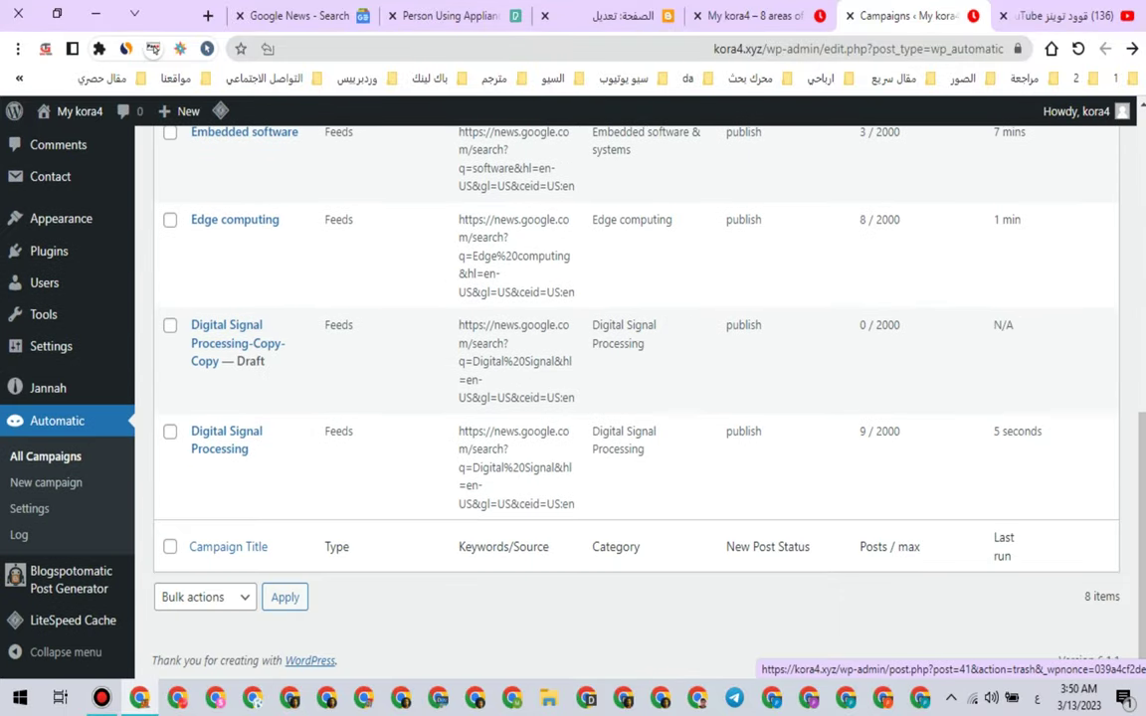
left_click(200, 384)
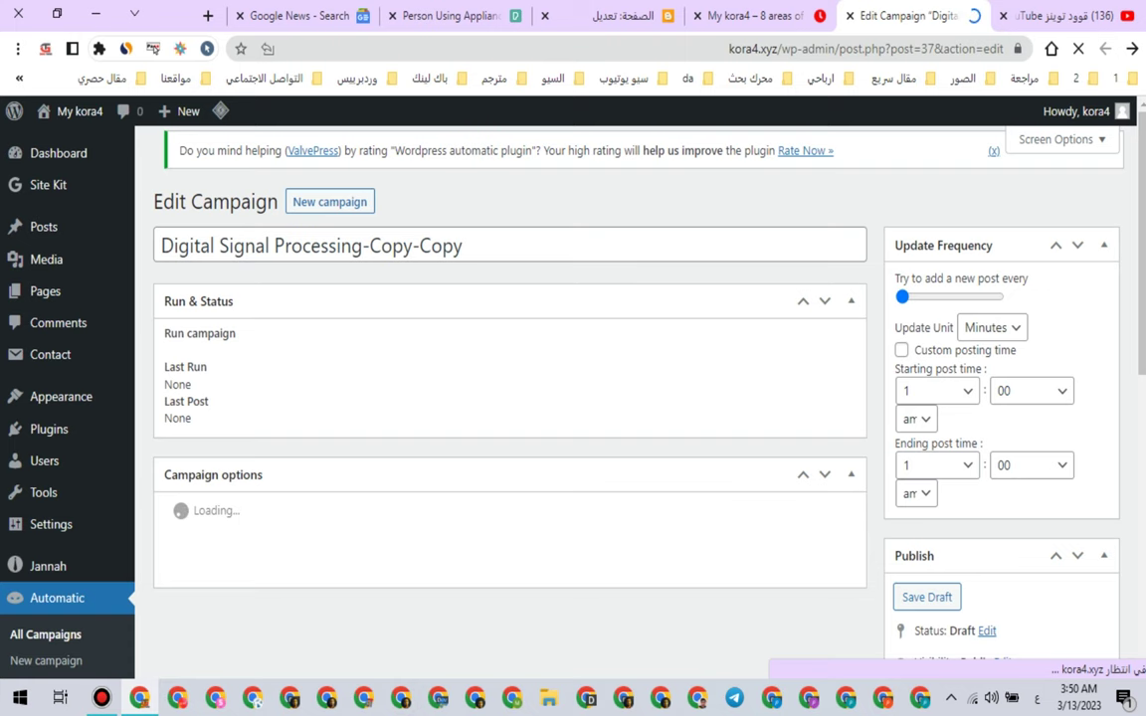
scroll(509, 398, "down", 3)
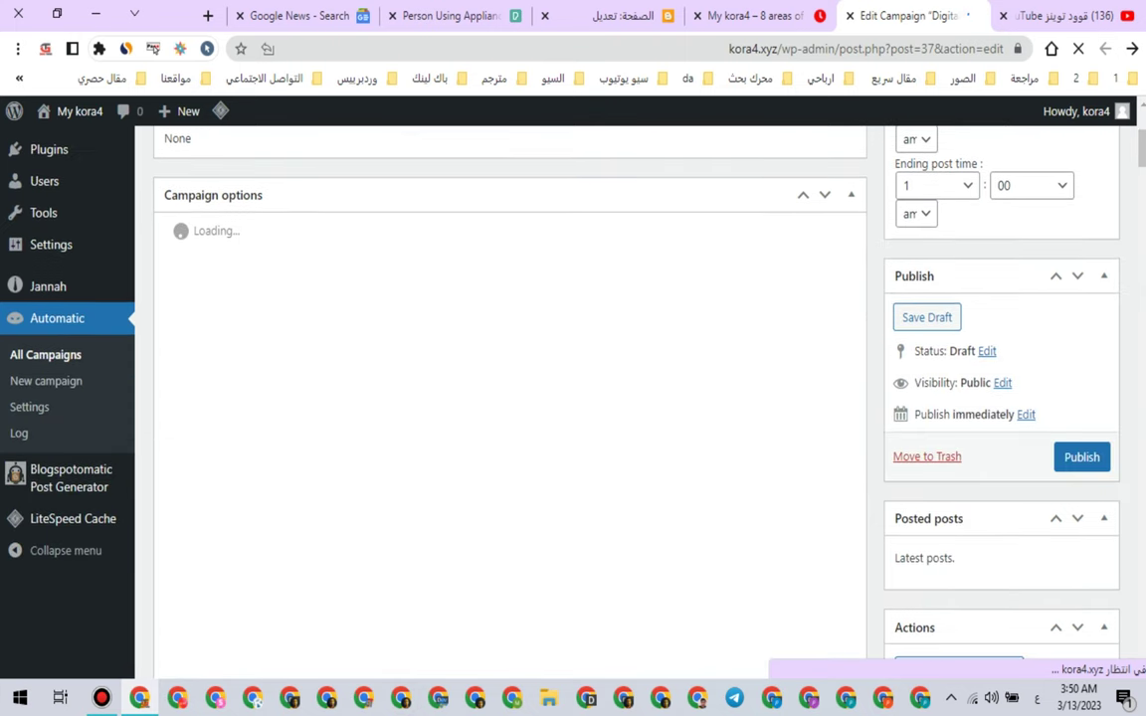
scroll(510, 398, "up", 2)
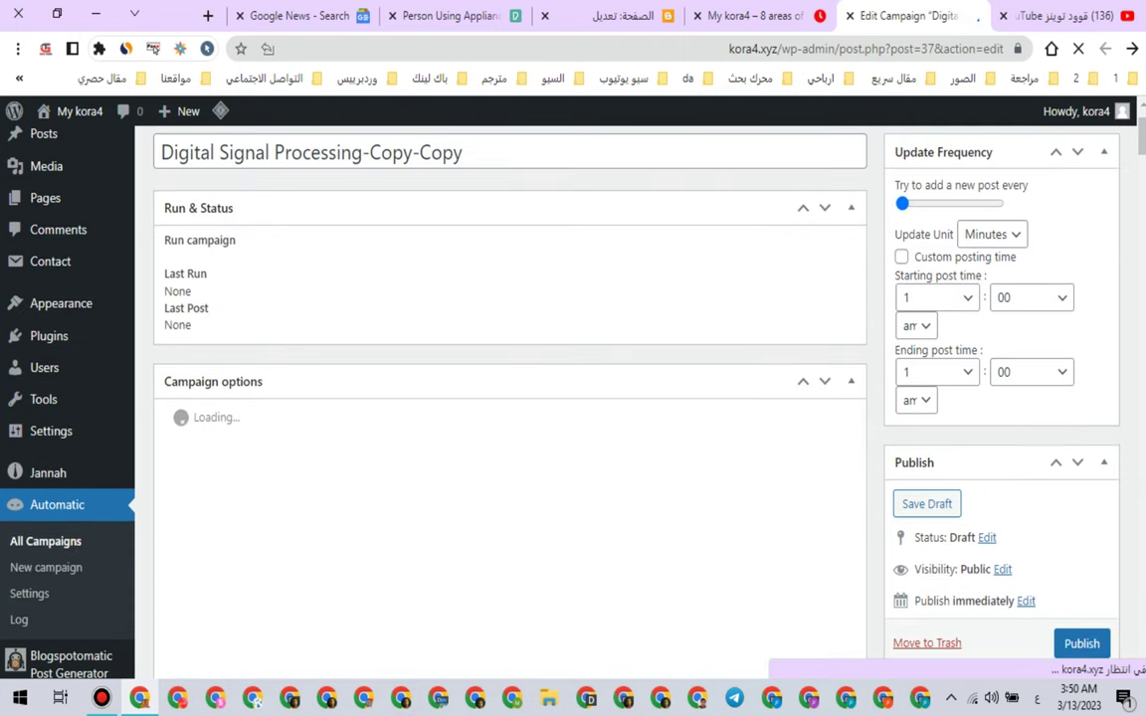
scroll(510, 398, "down", 3)
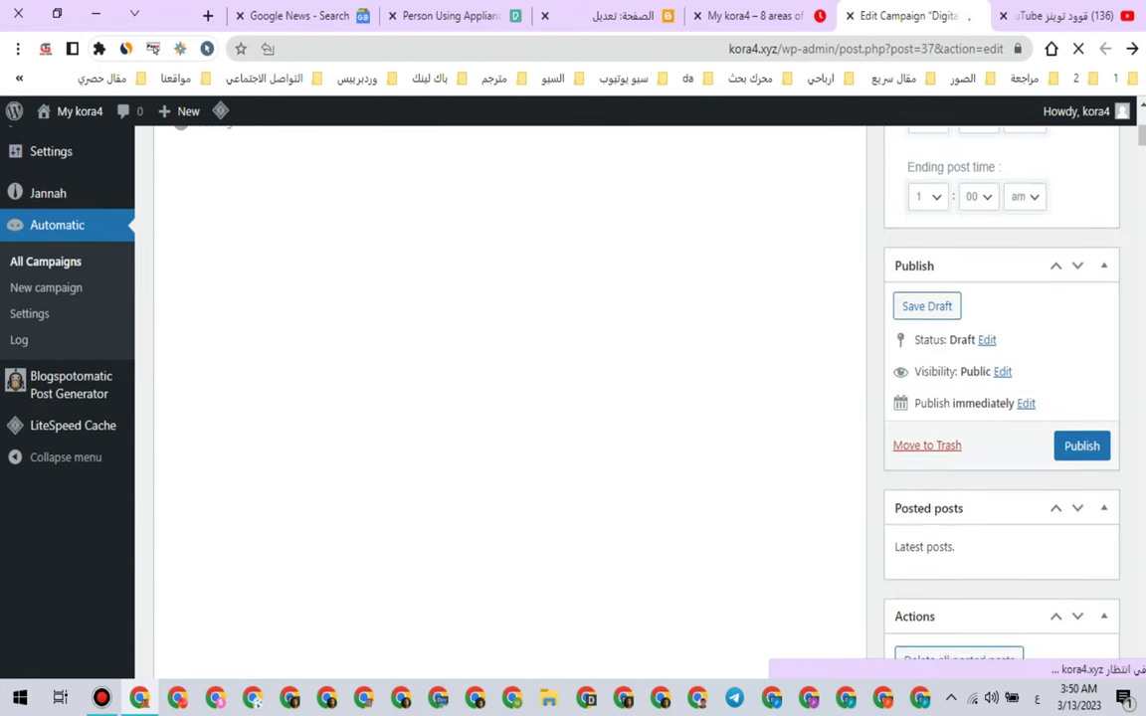
scroll(509, 398, "up", 3)
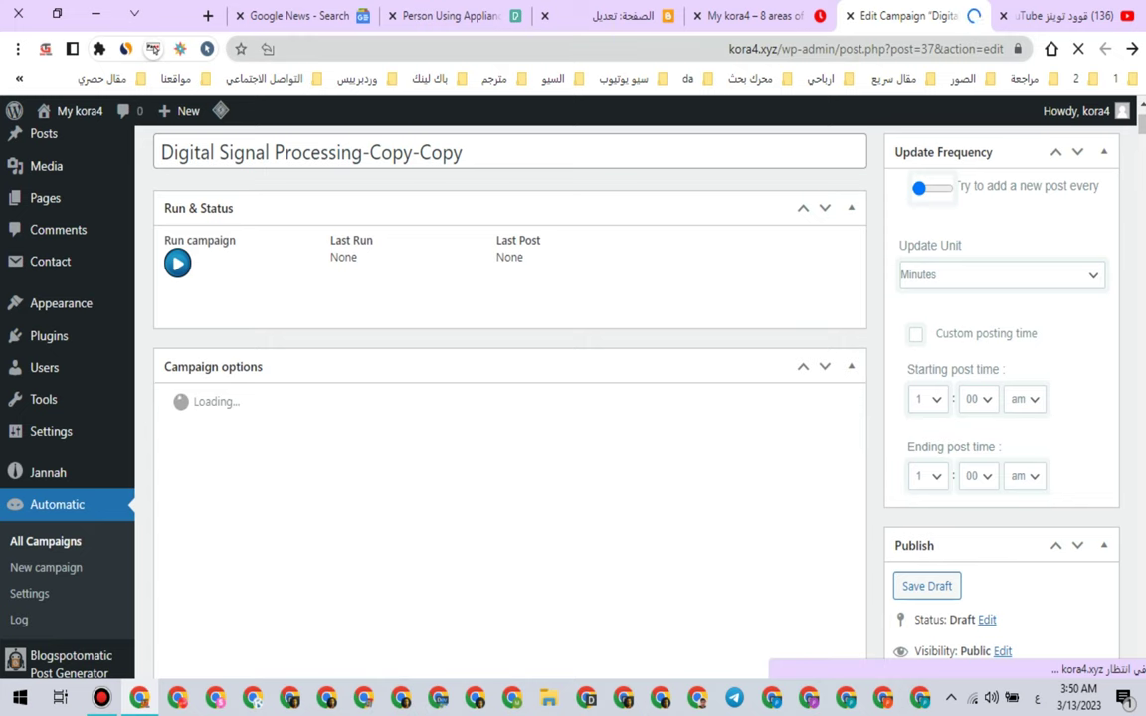
right_click(336, 437)
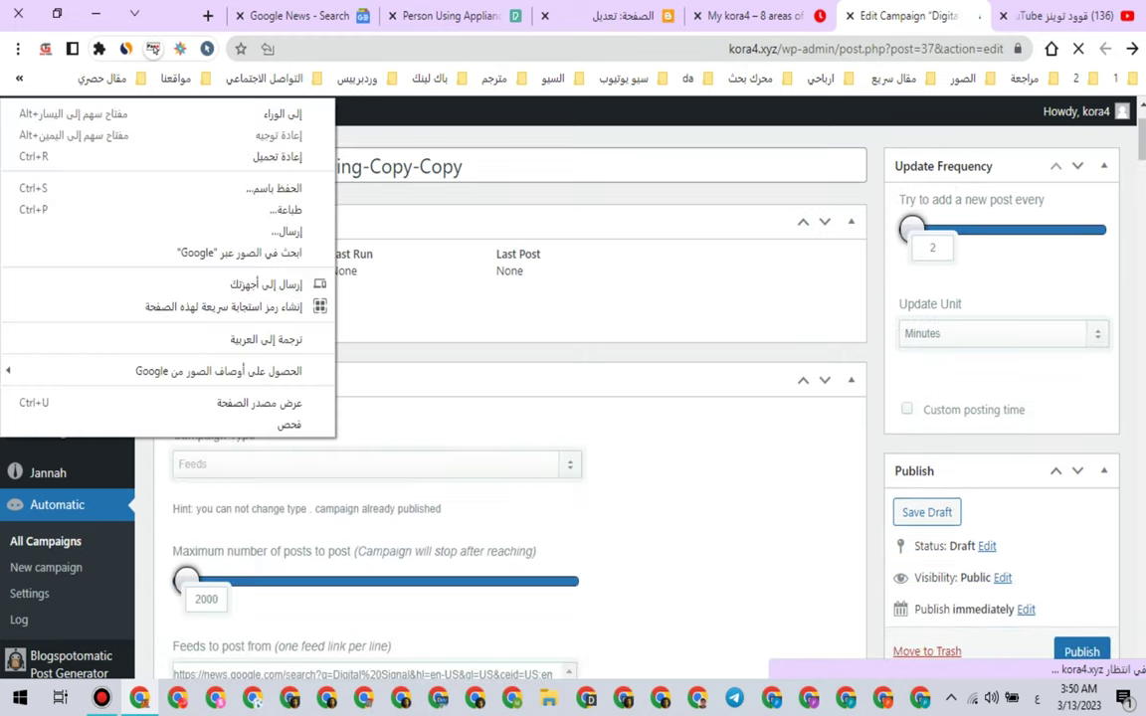
left_click(341, 438)
Step: In the post text template, replace the image source address with the copied Wireless.jpg address
scroll(509, 398, "down", 20)
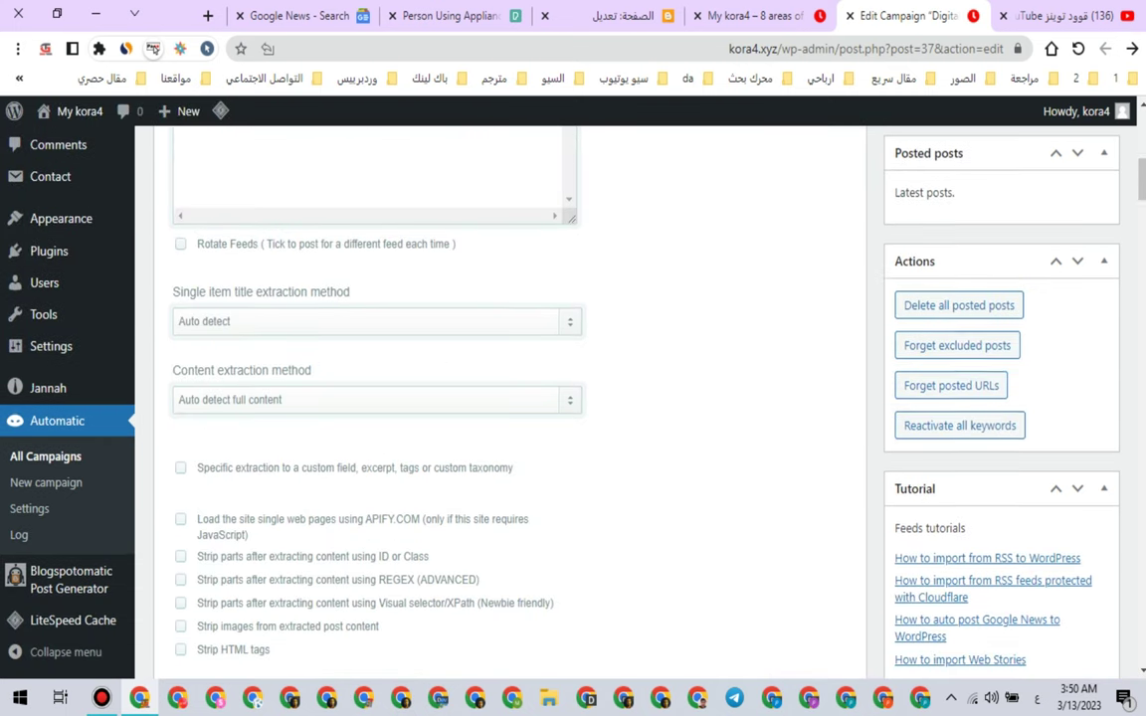
scroll(509, 398, "down", 4)
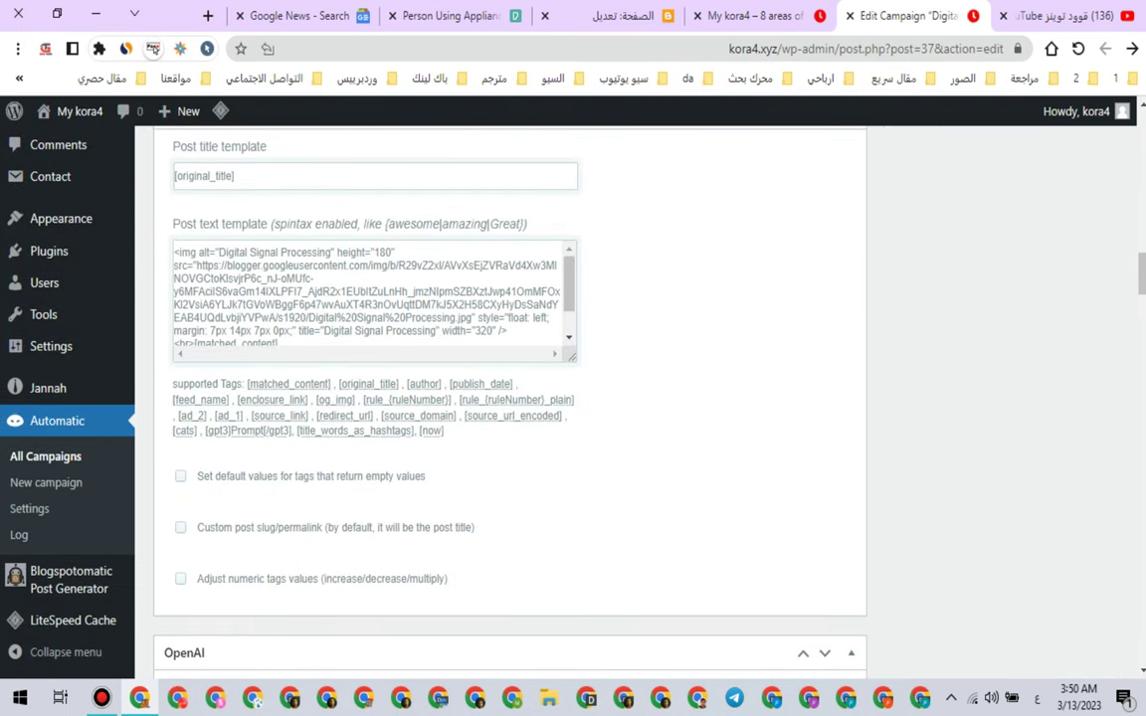
left_click_drag(197, 266, 478, 318)
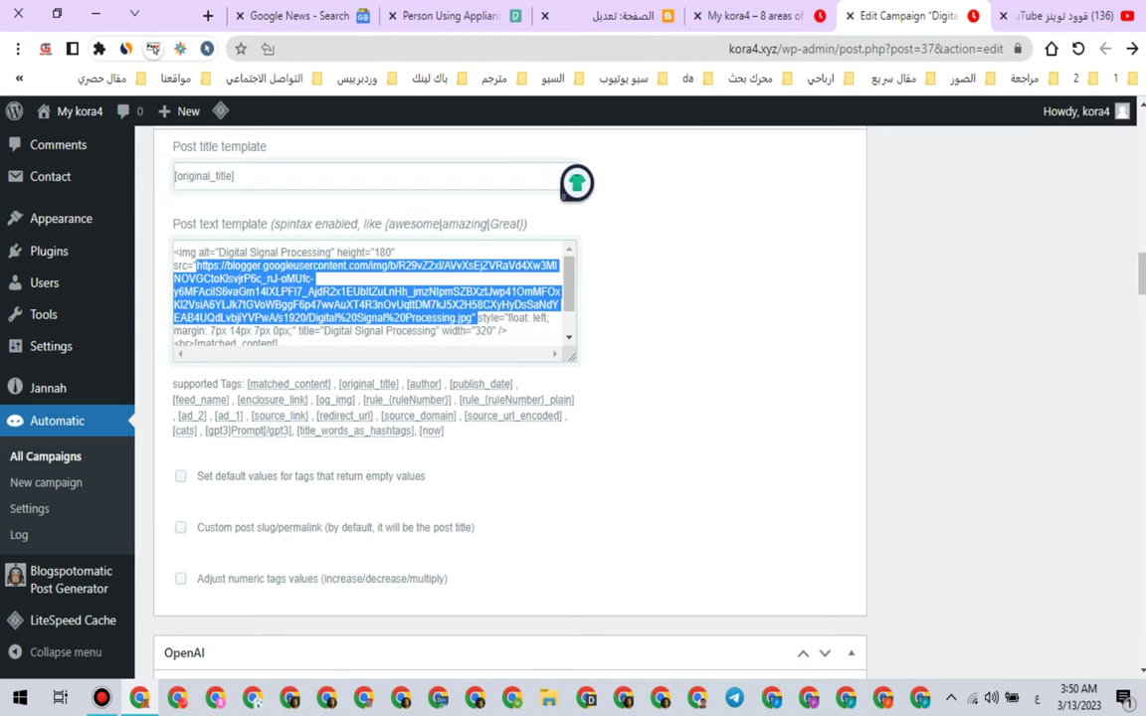
right_click(461, 312)
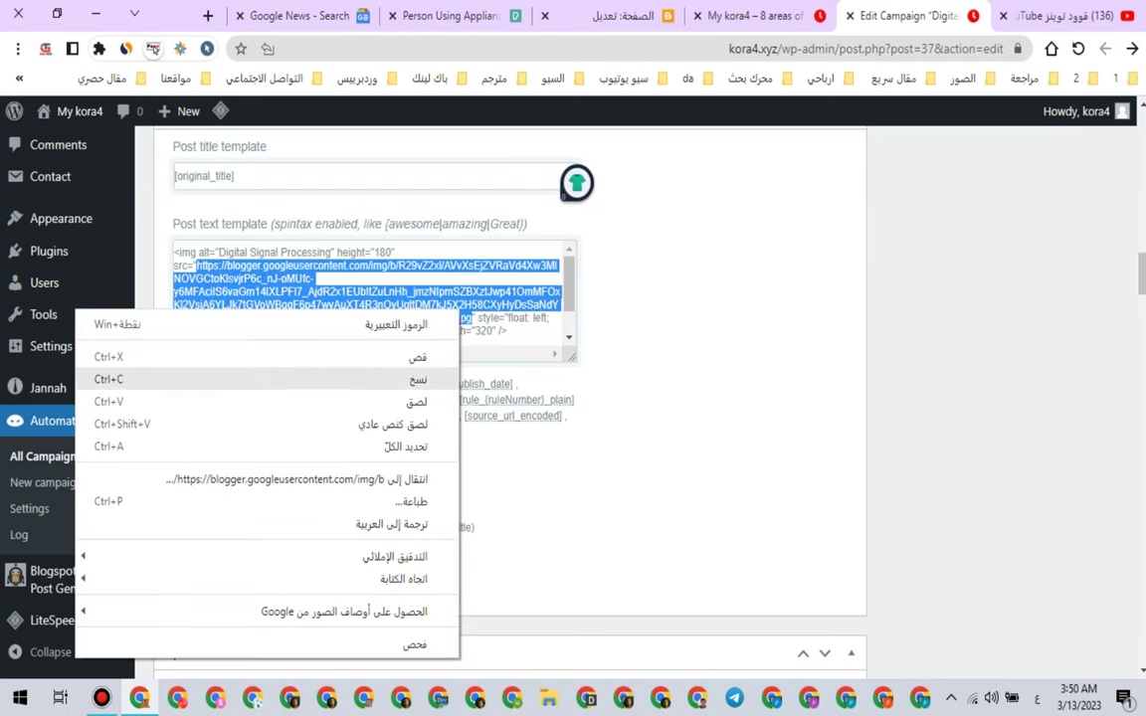
left_click(438, 399)
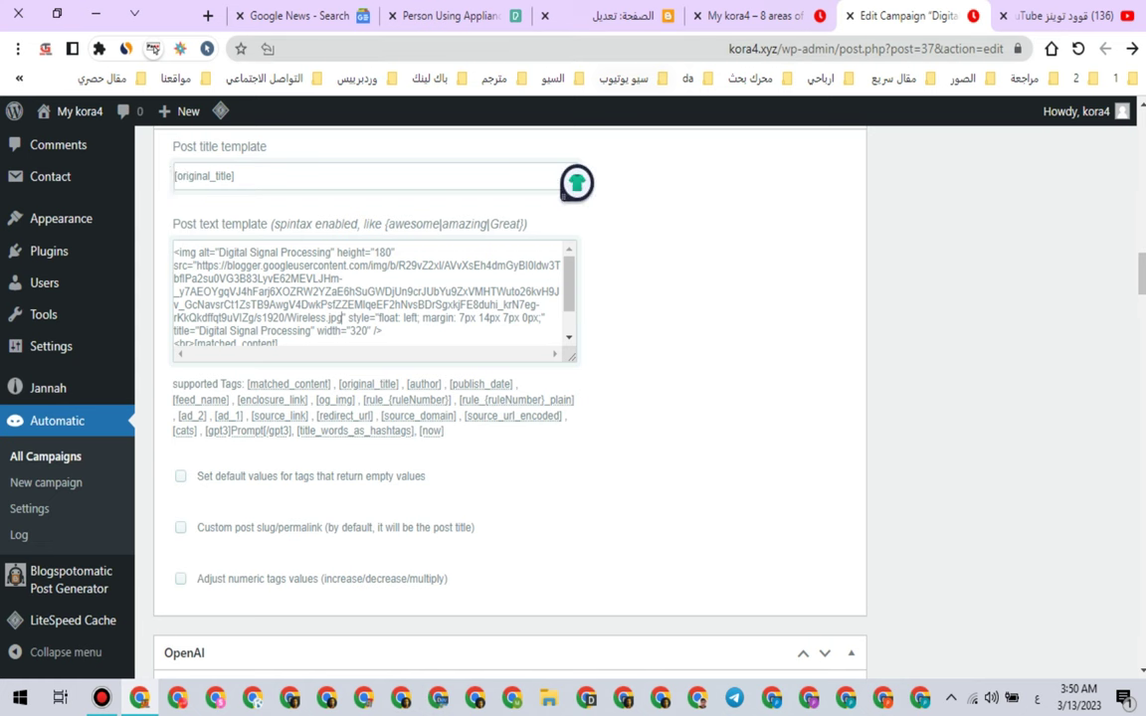
Step: Copy the word Wireless from the image file name and set the image's title attribute in the template to Wireless
key("ctrl+Tab")
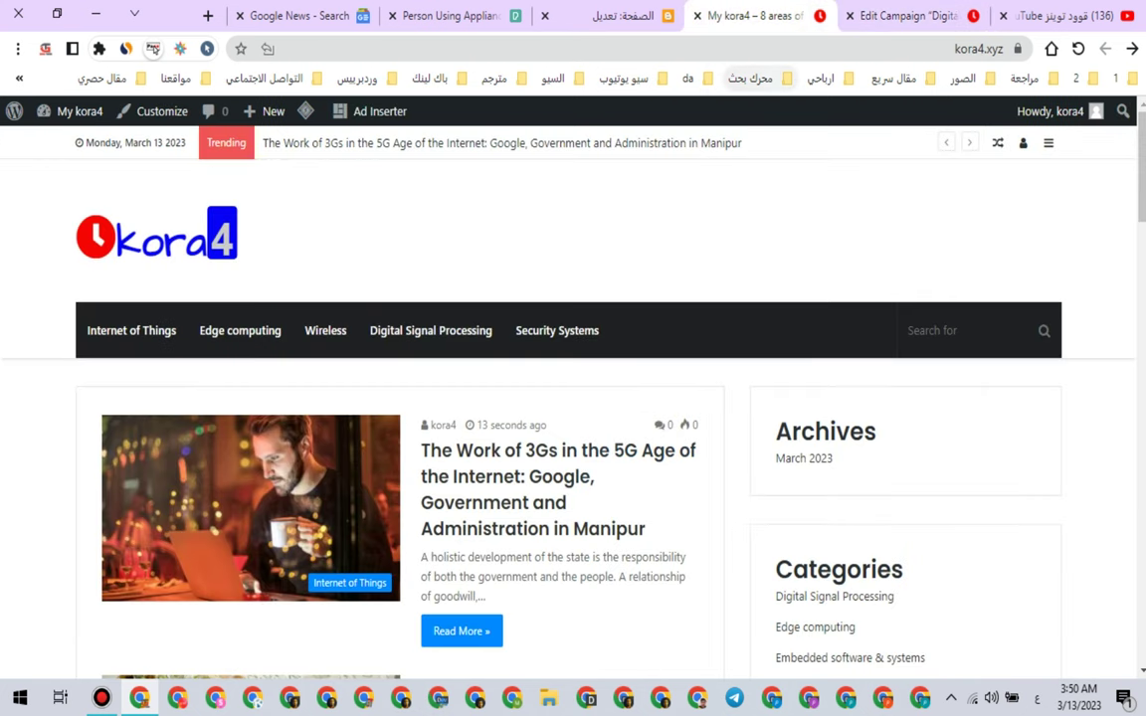
key("ctrl+Tab")
double_click(306, 317)
right_click(306, 318)
left_click(149, 384)
left_click(256, 330)
left_click_drag(198, 330, 309, 295)
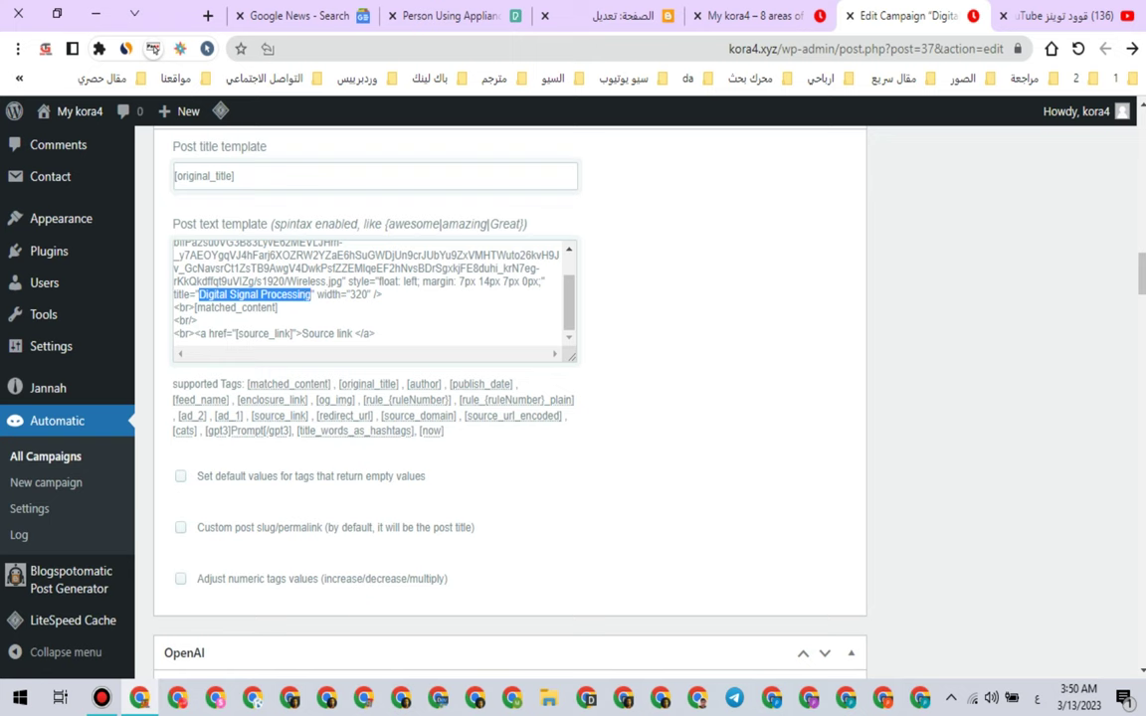
right_click(309, 295)
left_click(224, 390)
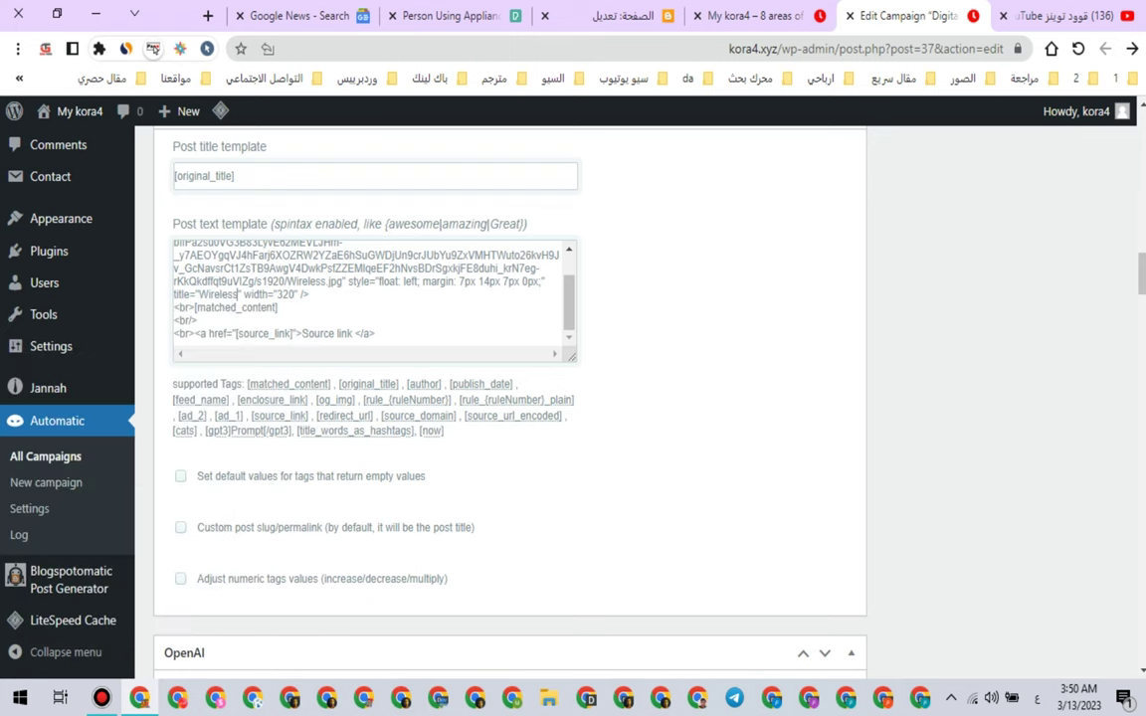
Step: Set the image's alt attribute in the post text template to Wireless
scroll(368, 298, "up", 1)
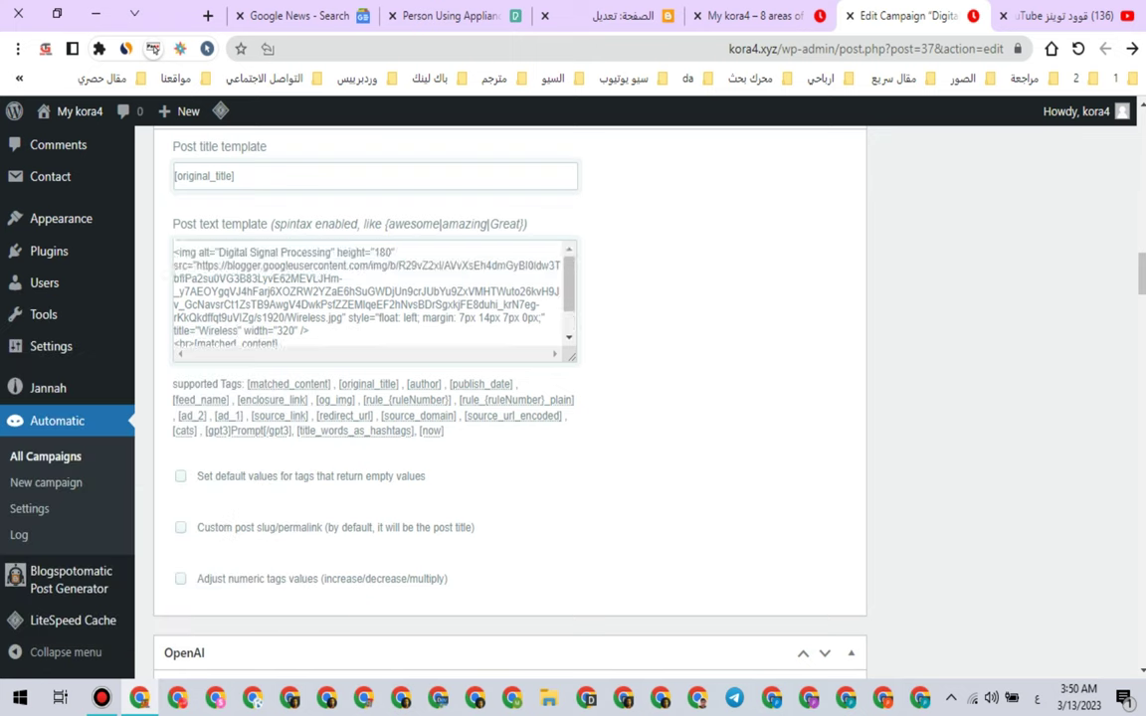
left_click_drag(224, 253, 330, 252)
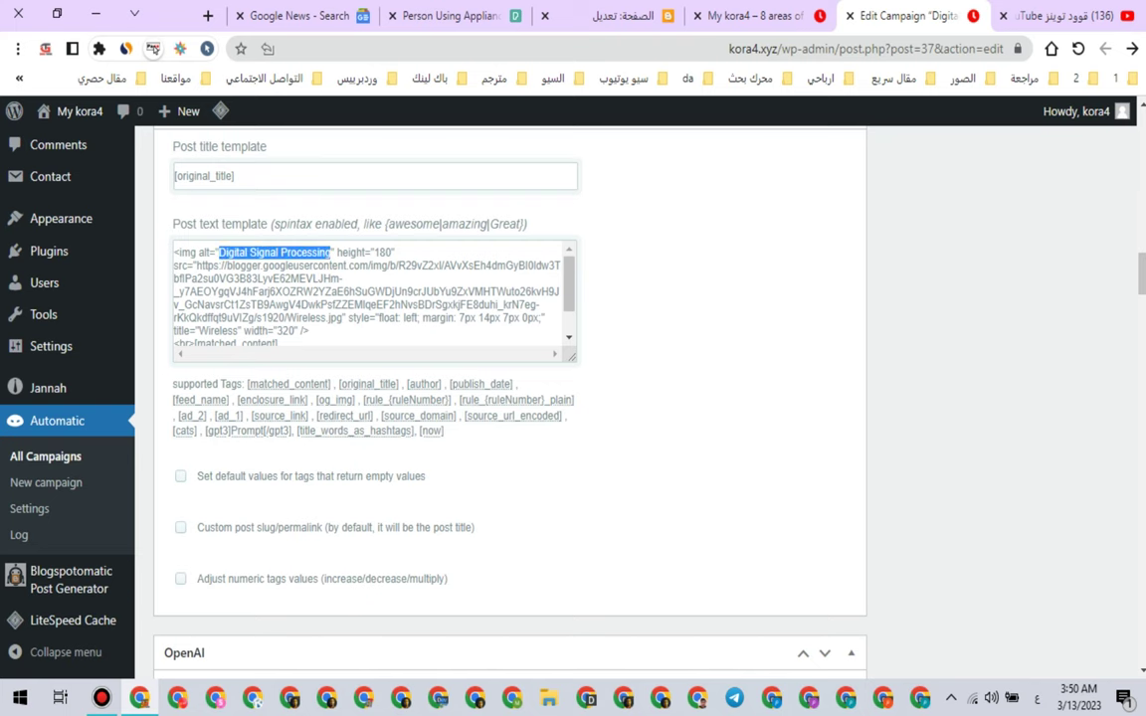
right_click(318, 255)
left_click(224, 340)
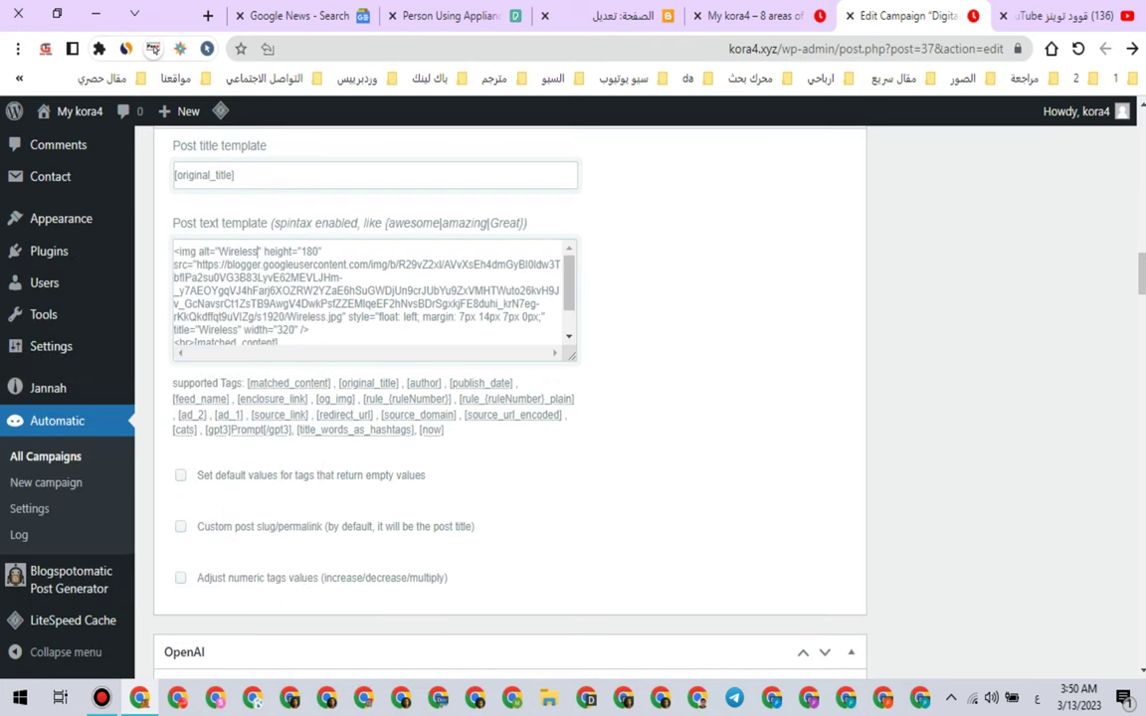
Step: Rename the campaign as Wireless
scroll(510, 398, "down", 15)
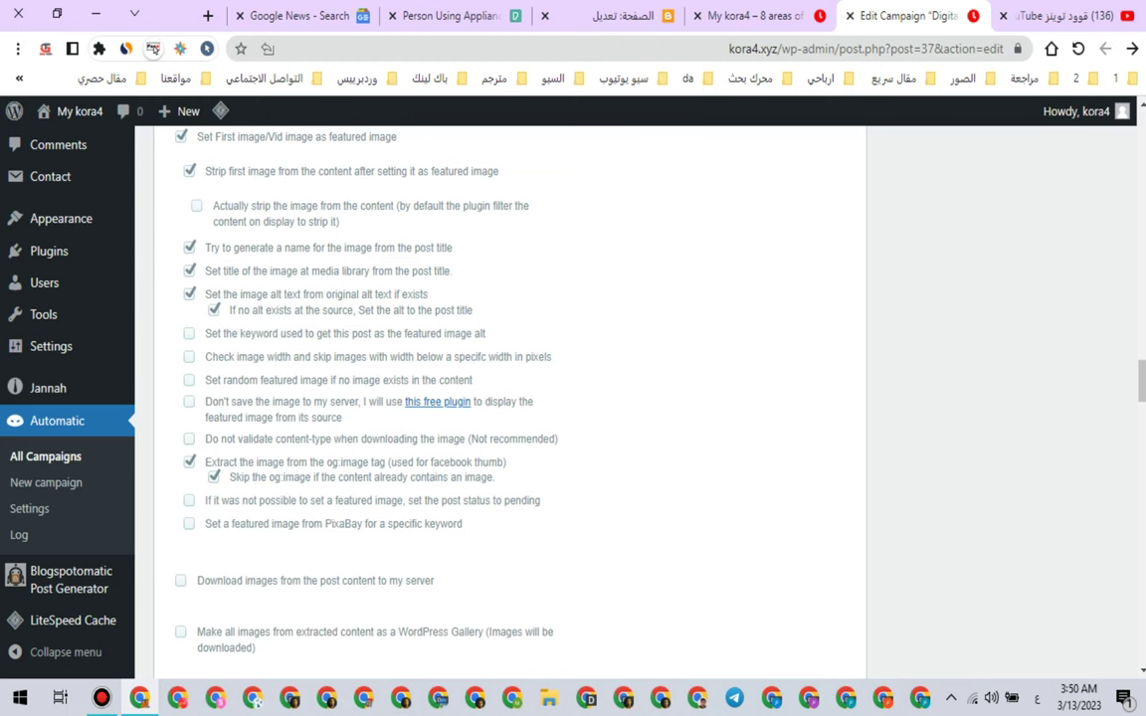
scroll(510, 397, "down", 5)
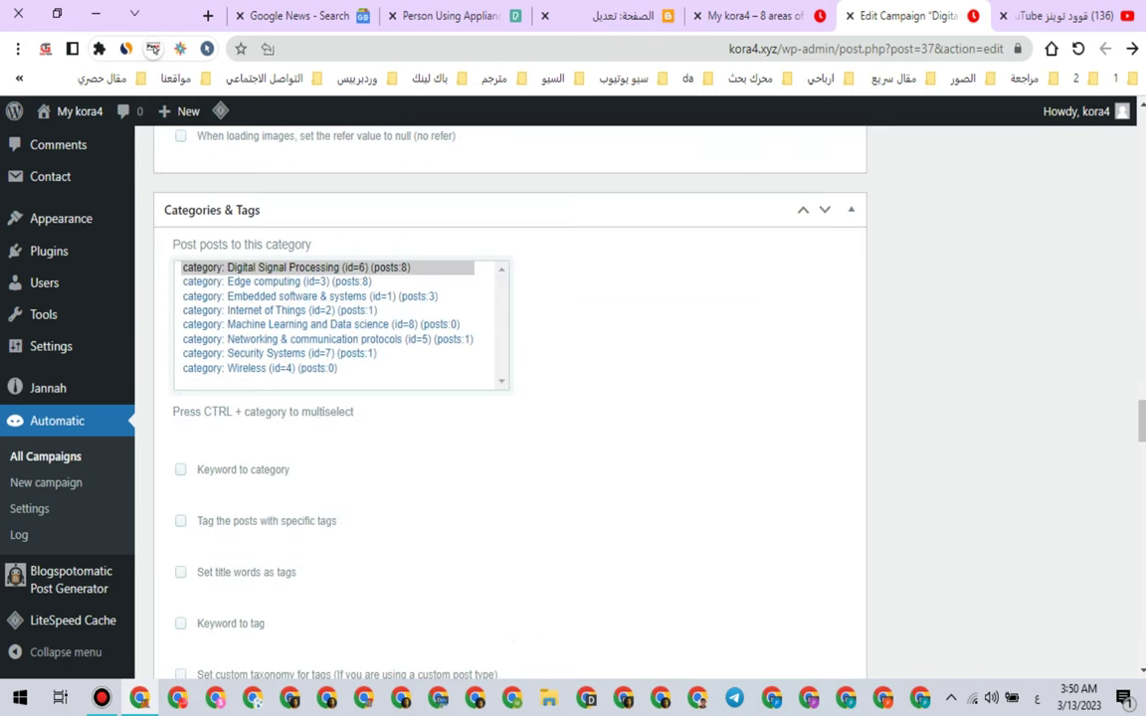
scroll(509, 398, "up", 10)
scroll(509, 398, "up", 10)
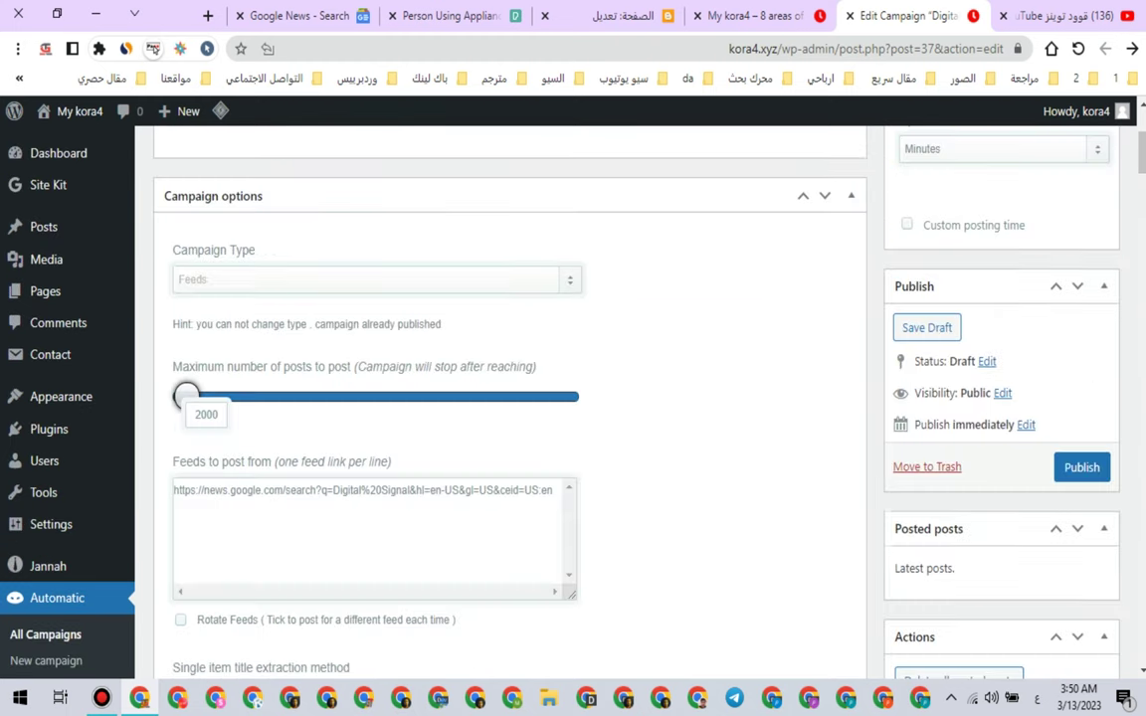
triple_click(366, 261)
right_click(366, 260)
left_click(319, 353)
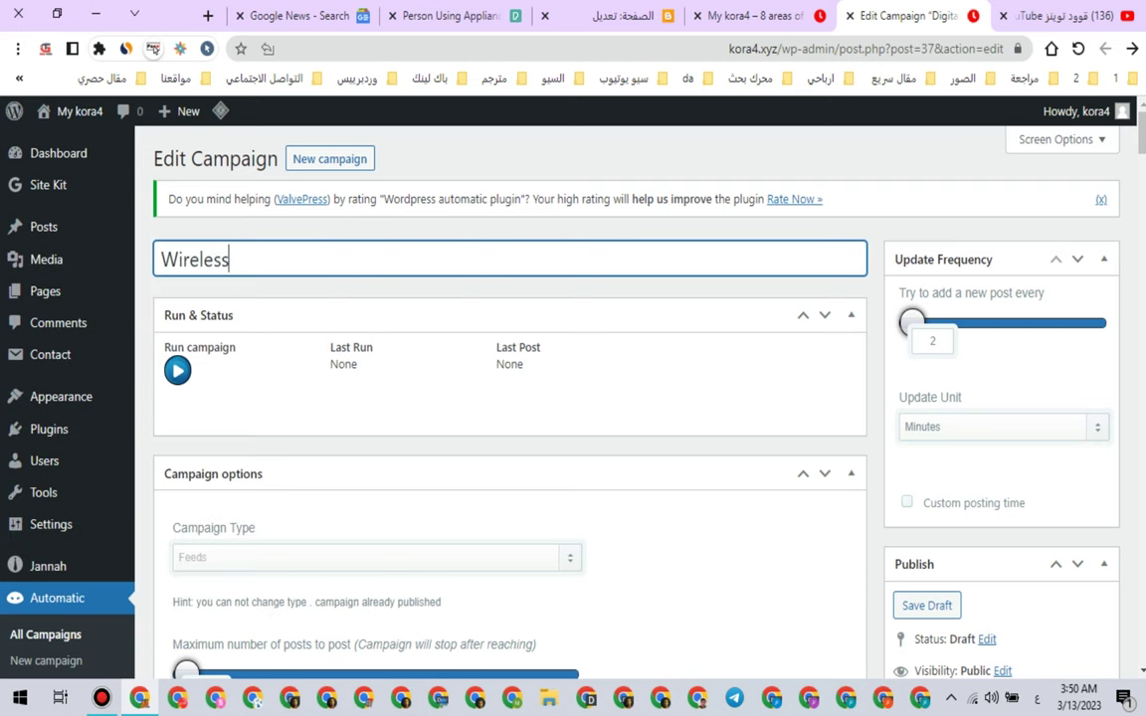
Step: Replace the search term in the campaign's Google News feed link with Wireless
scroll(509, 398, "down", 3)
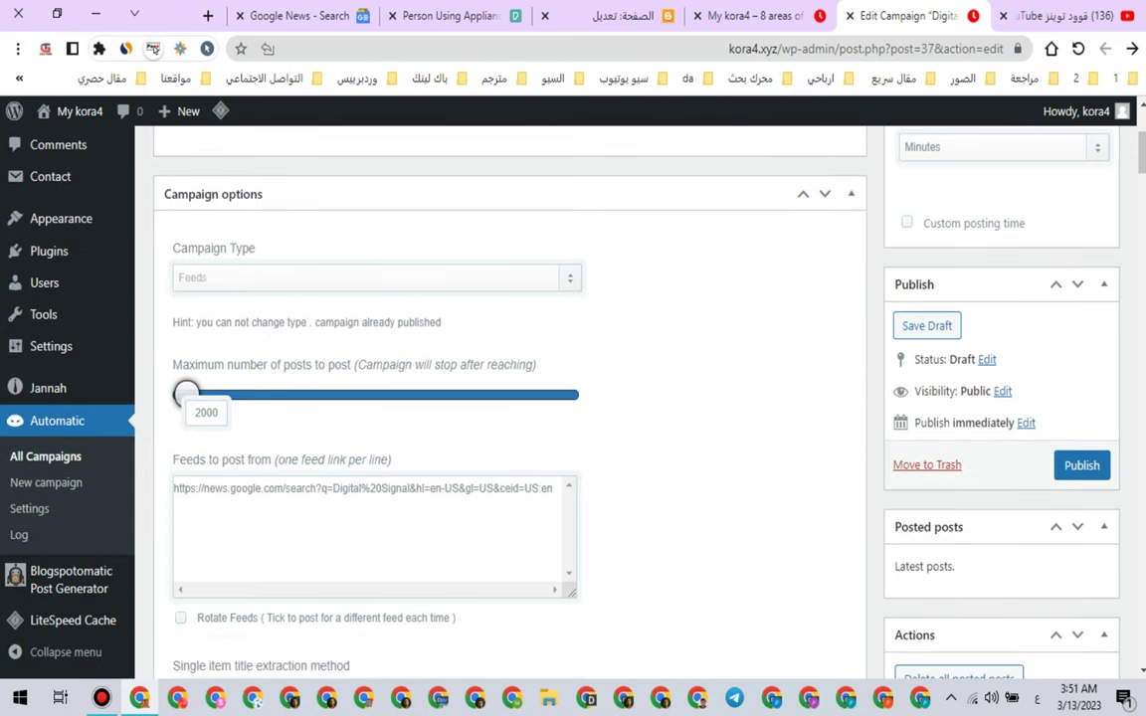
left_click_drag(334, 489, 402, 488)
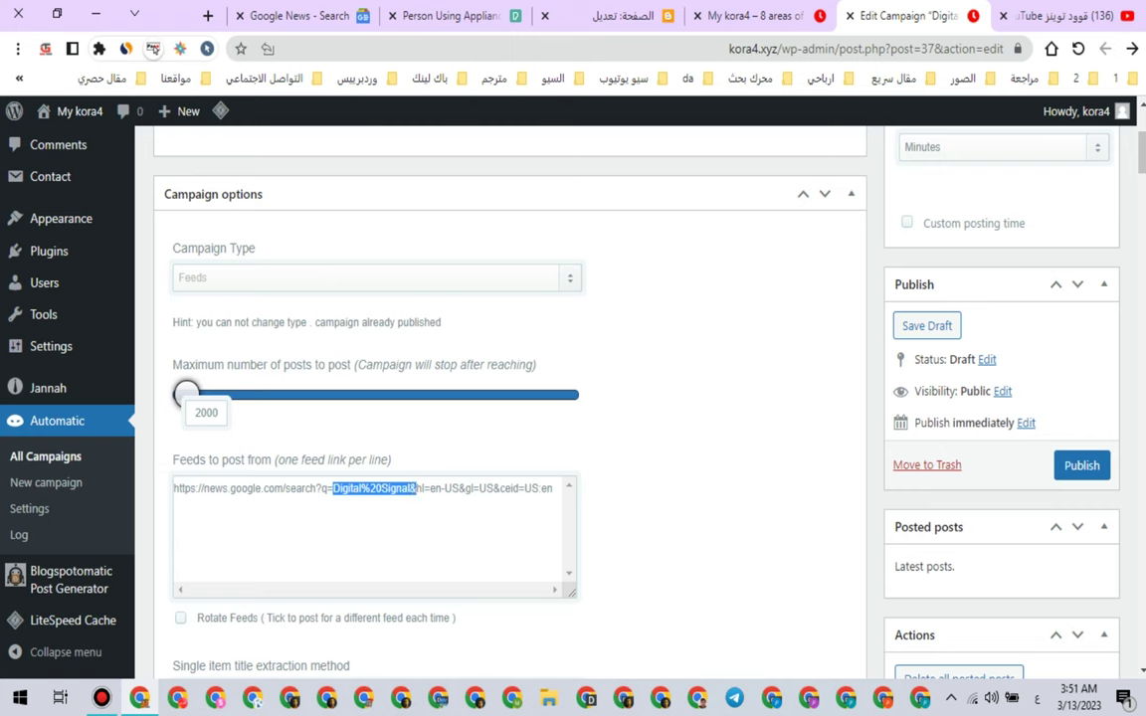
right_click(368, 489)
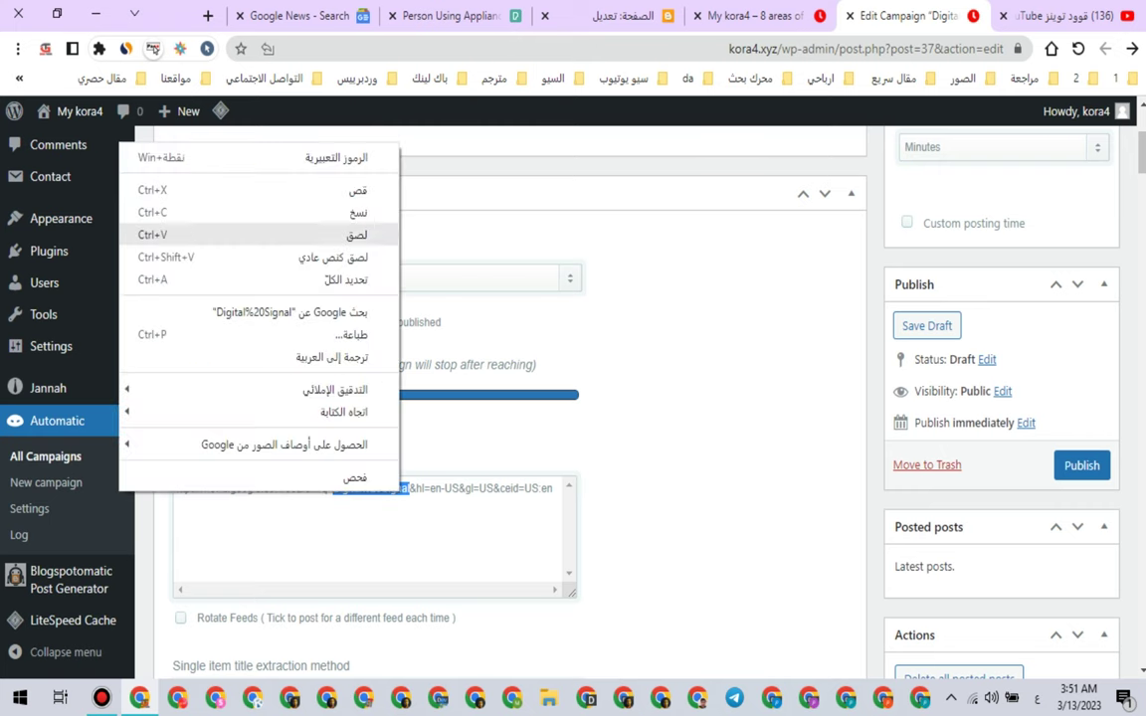
left_click(338, 234)
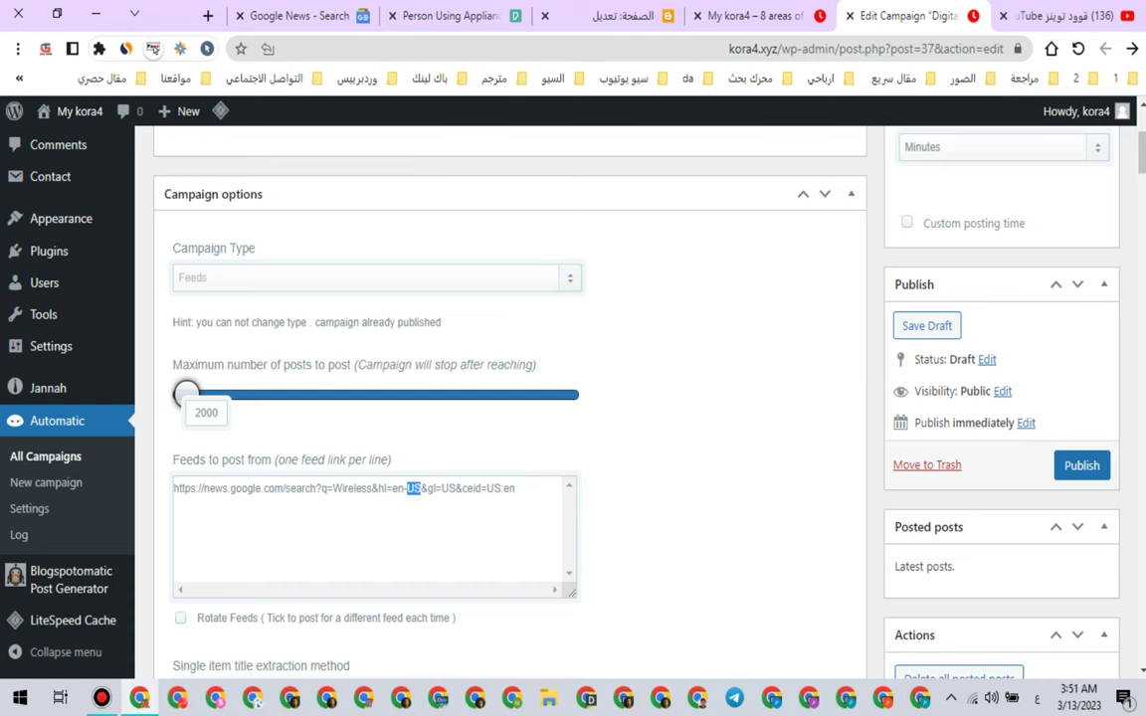
Step: Copy the complete Wireless feed link and open it in the existing Google News tab
triple_click(416, 488)
key("ctrl+c")
right_click(416, 486)
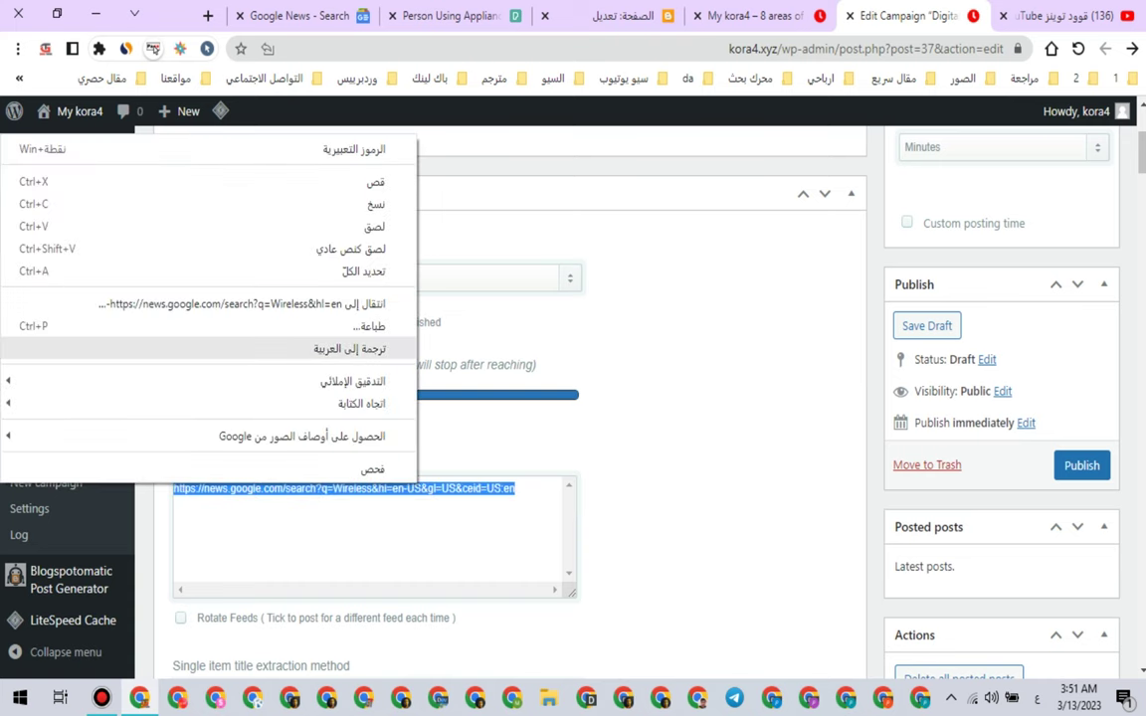
left_click(376, 204)
left_click(300, 16)
right_click(487, 50)
left_click(444, 246)
right_click(585, 50)
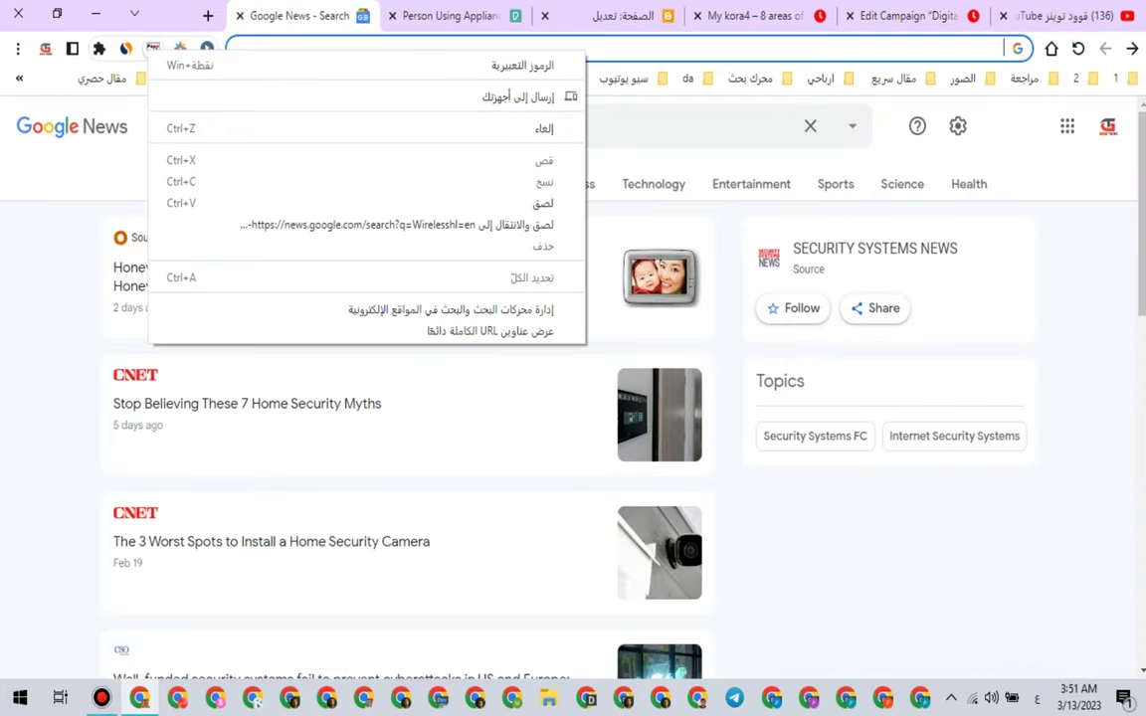
left_click(398, 225)
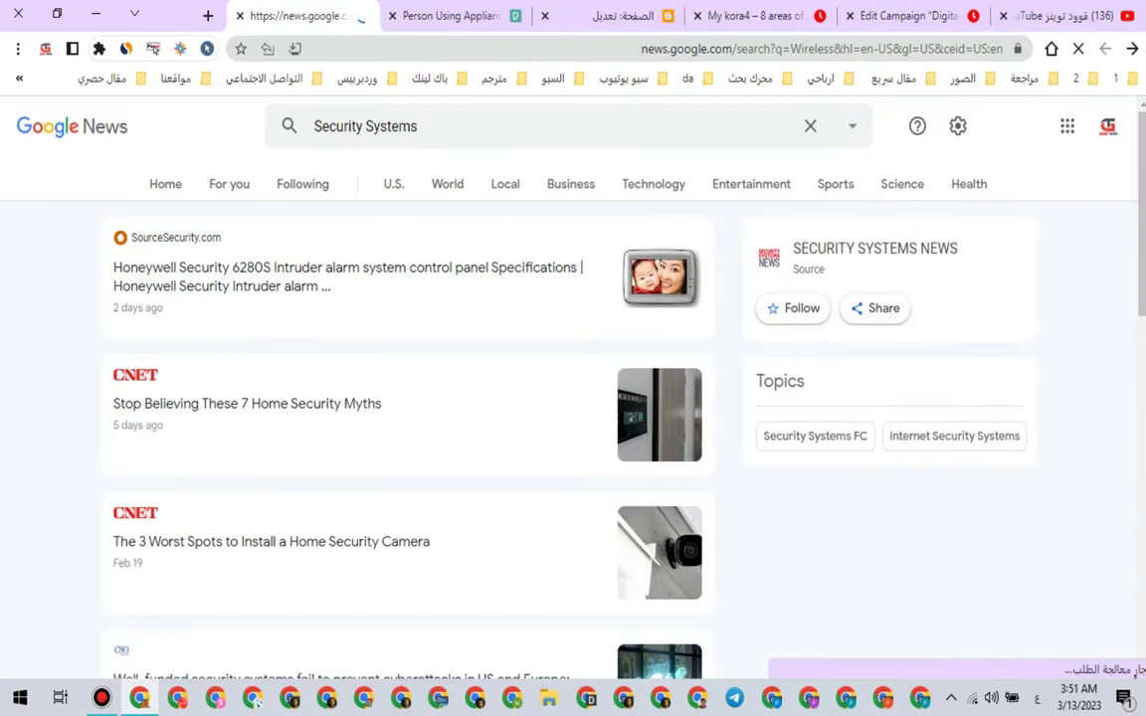
Step: Copy the address of the Wireless search in Google News and paste it over the link in the campaign's feed list
right_click(782, 51)
key("ctrl+c")
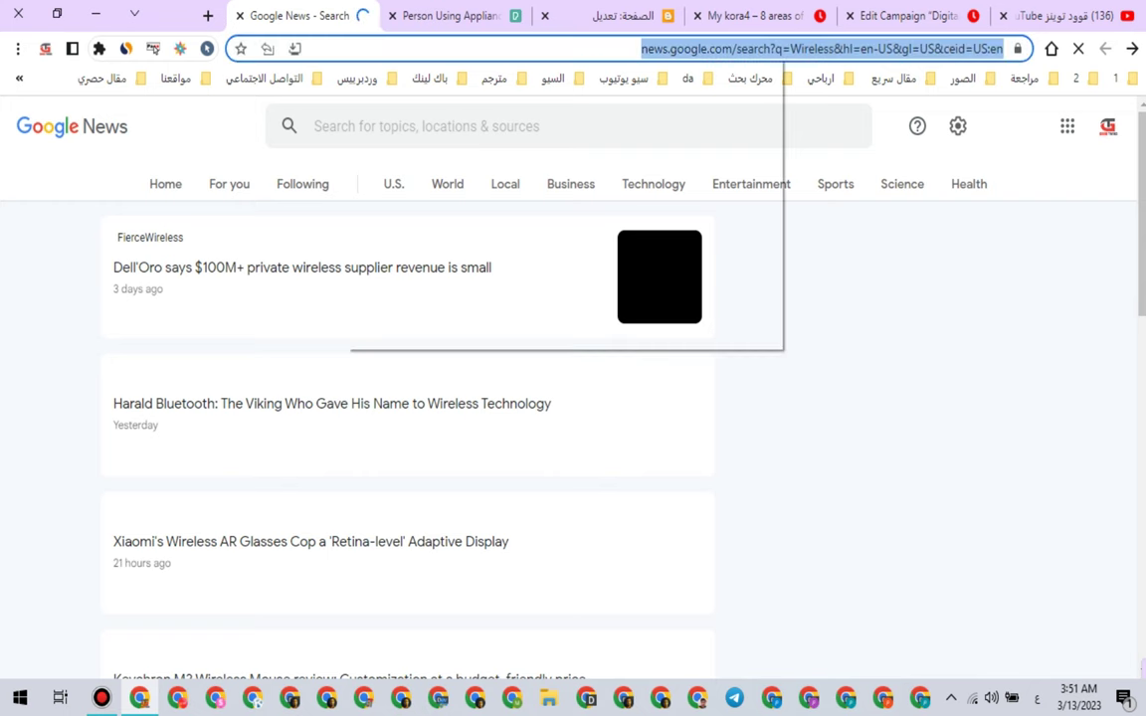
left_click(741, 165)
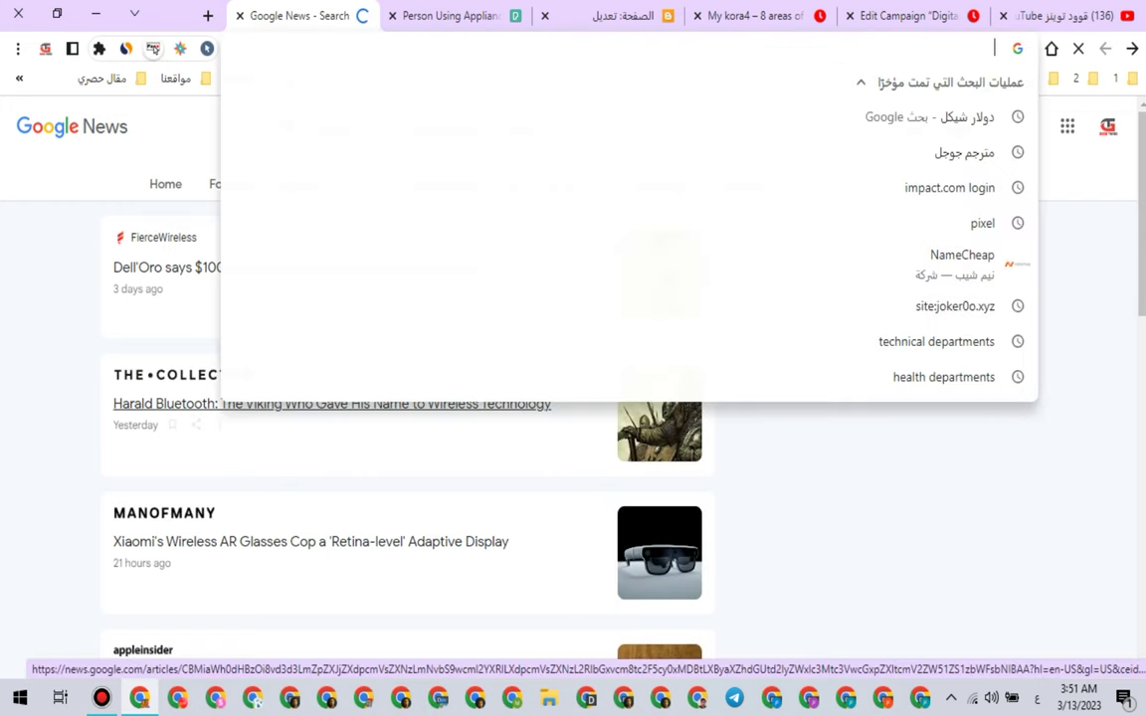
scroll(219, 428, "down", 3)
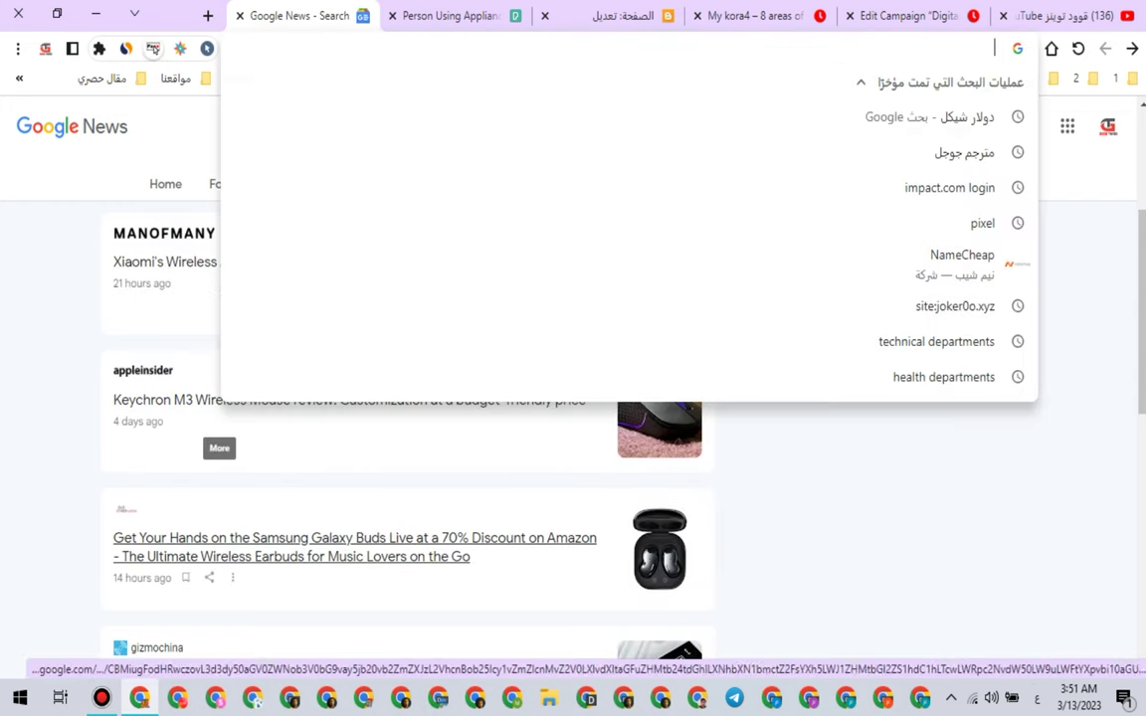
scroll(221, 427, "down", 1)
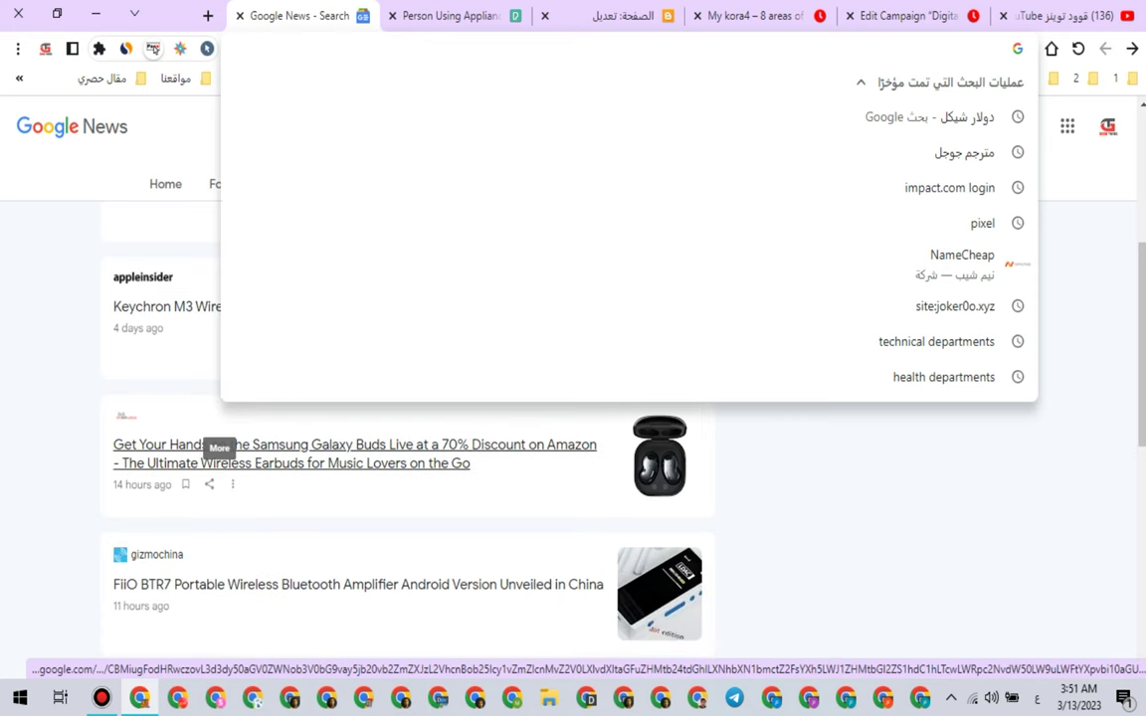
left_click(901, 15)
right_click(417, 488)
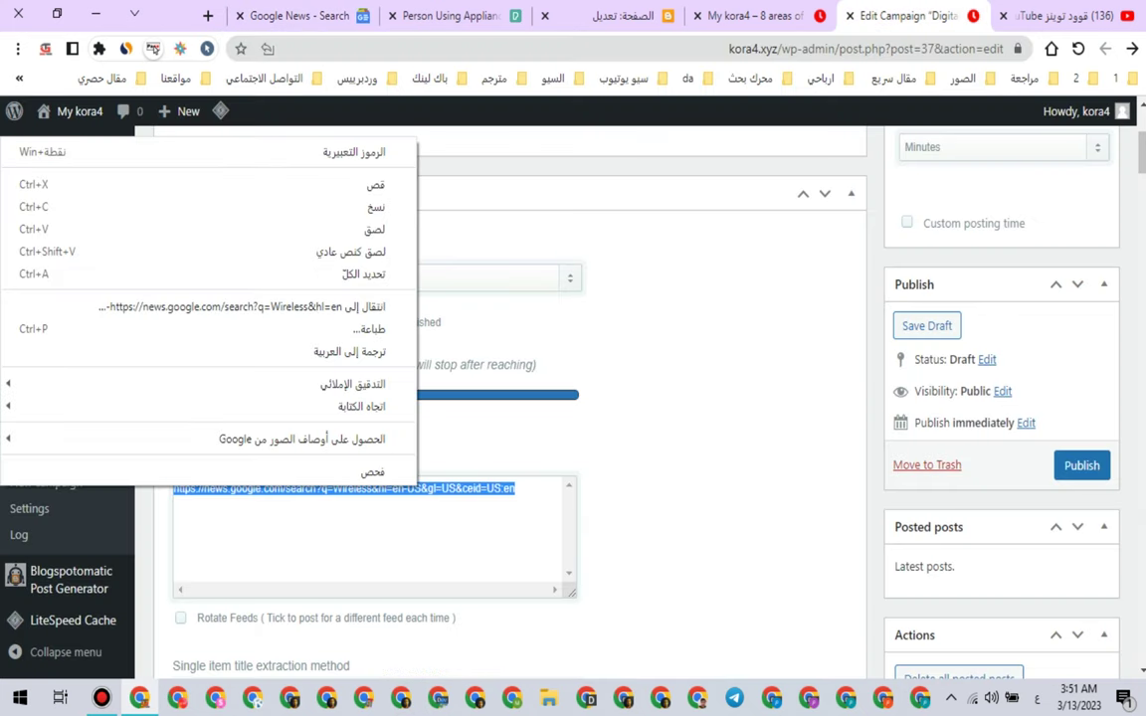
left_click(370, 229)
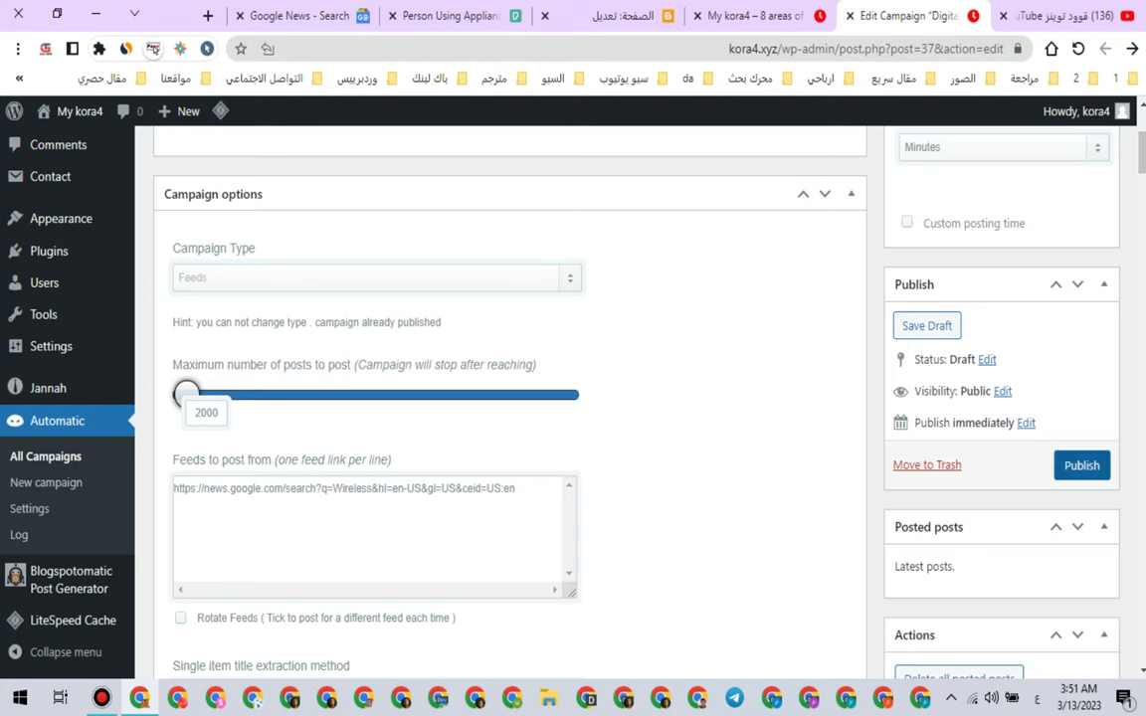
Step: Publish the Wireless campaign and run it
left_click(1082, 466)
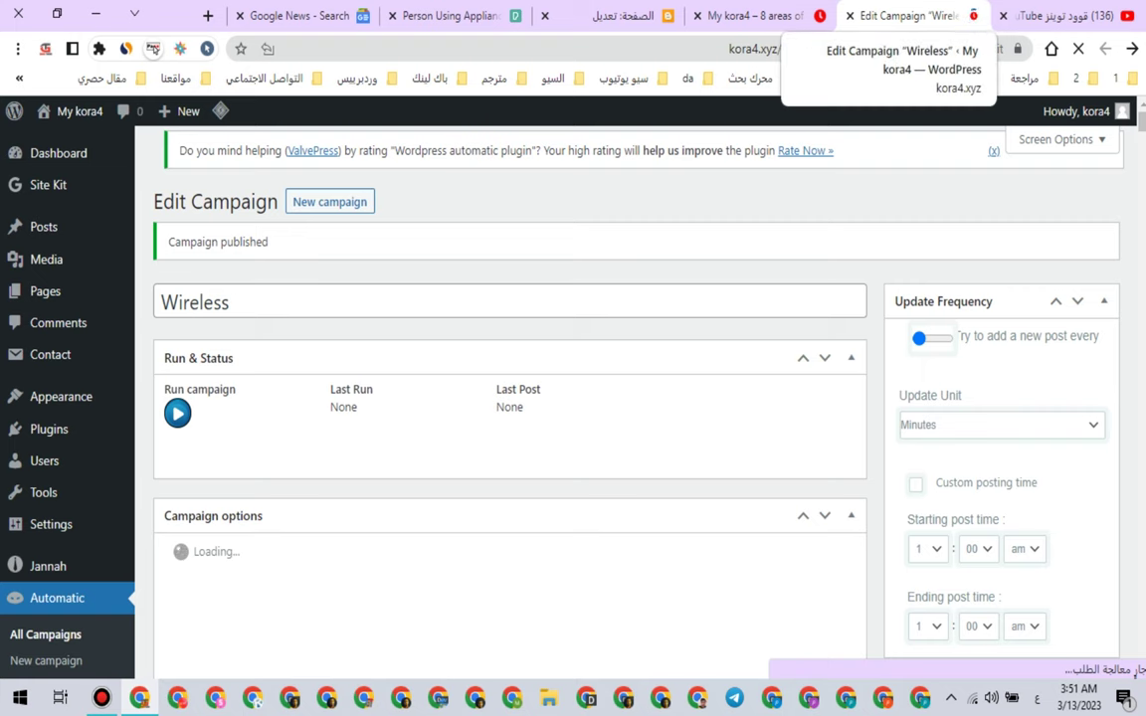
right_click(562, 187)
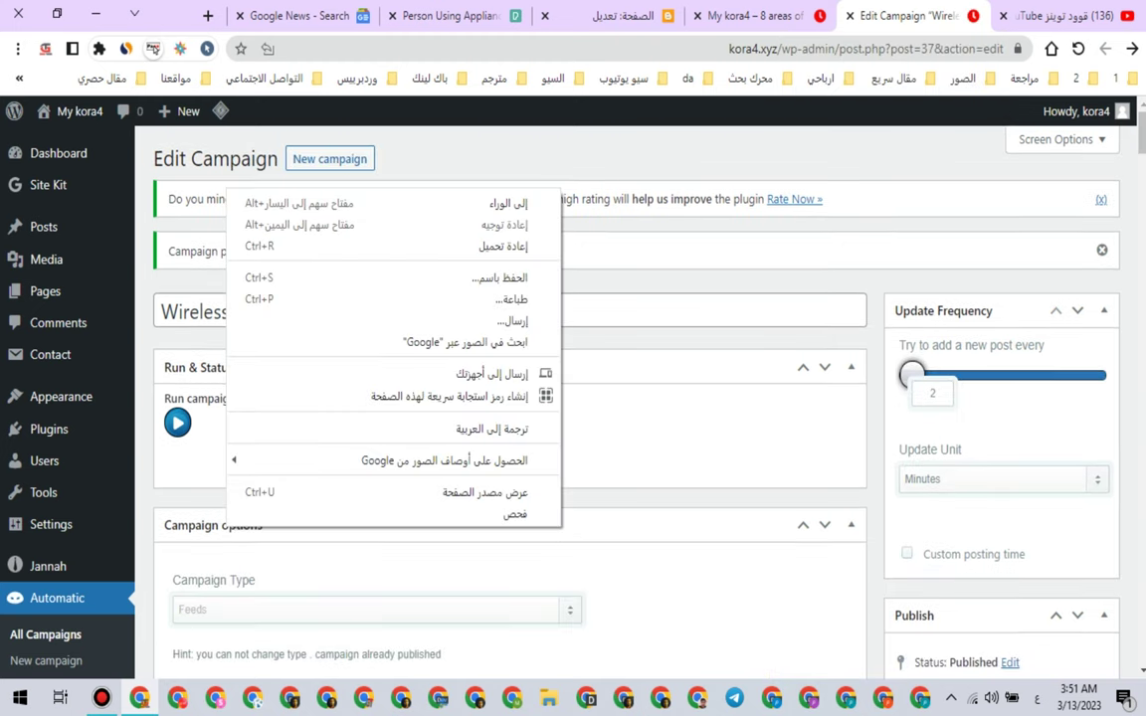
left_click(492, 430)
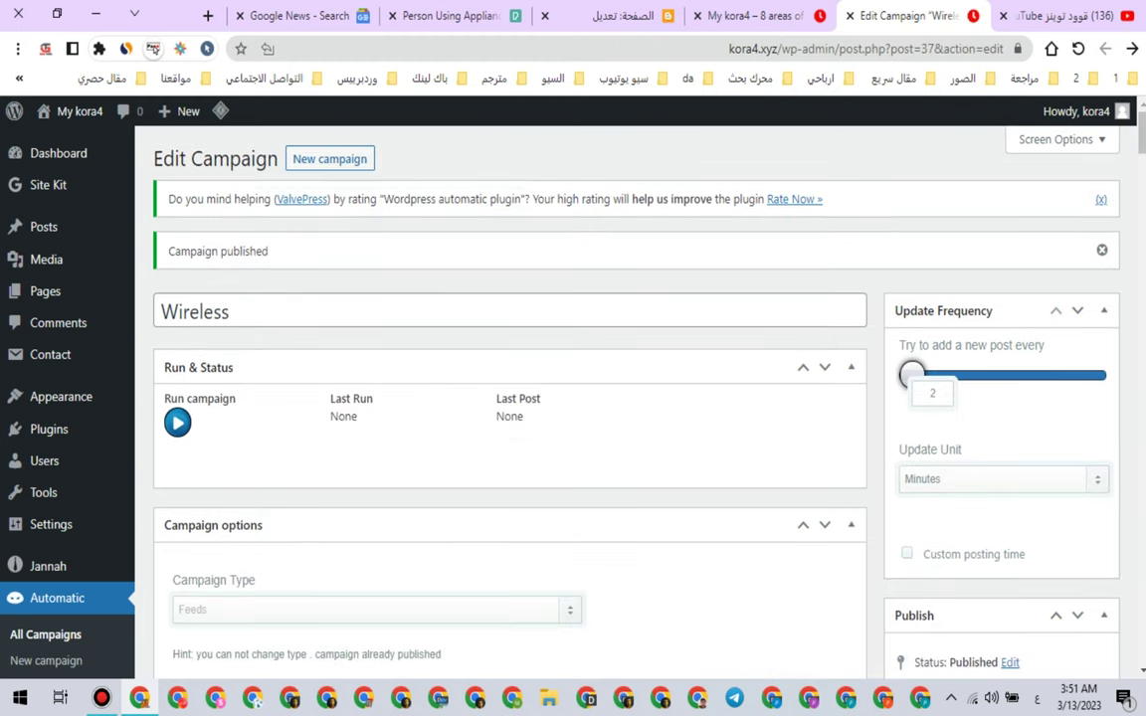
left_click(177, 422)
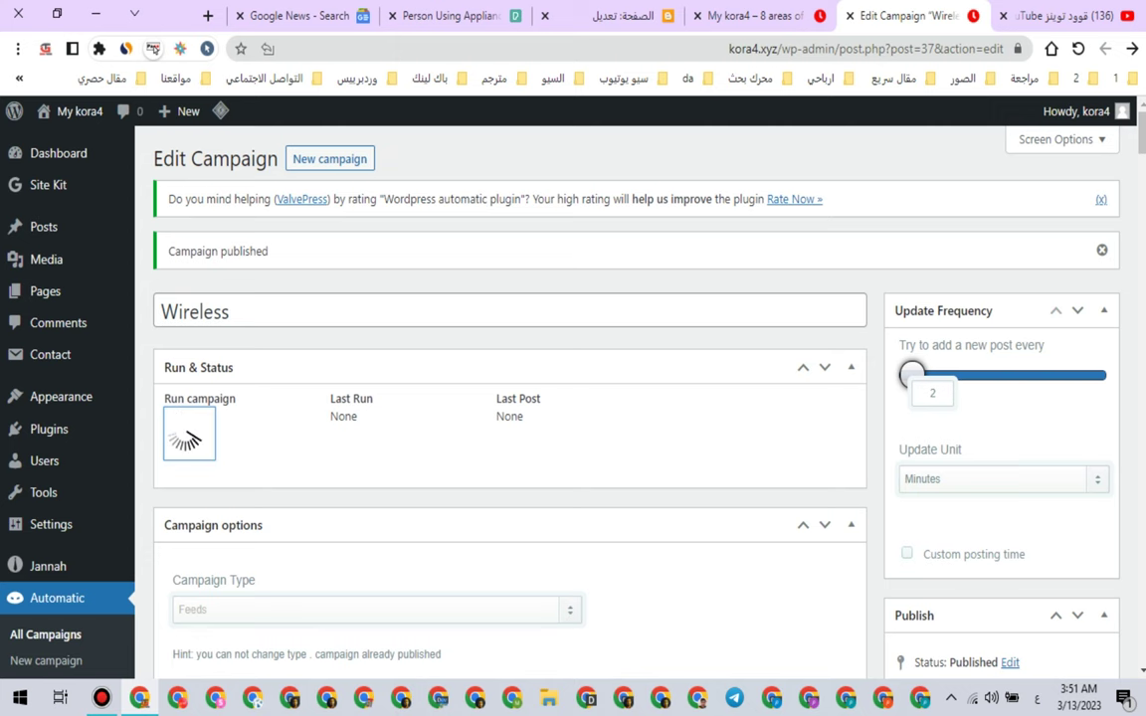
Step: Reload the kora4 site's homepage and look through the latest posts and their categories
left_click(736, 16)
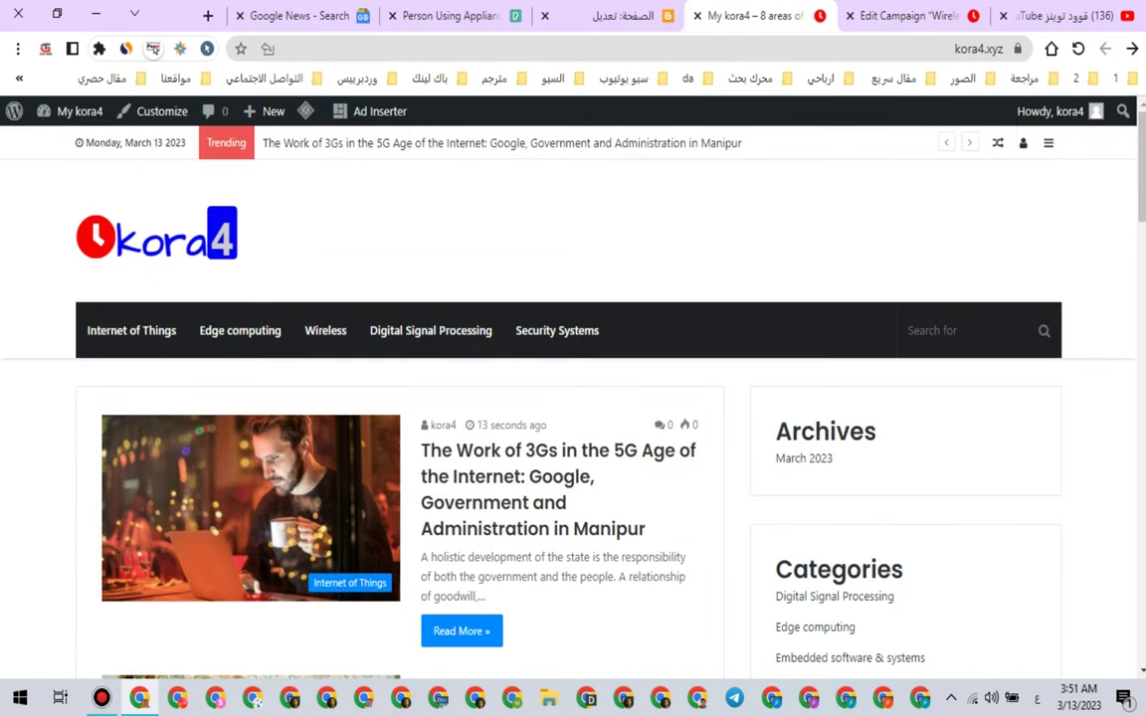
left_click(158, 236)
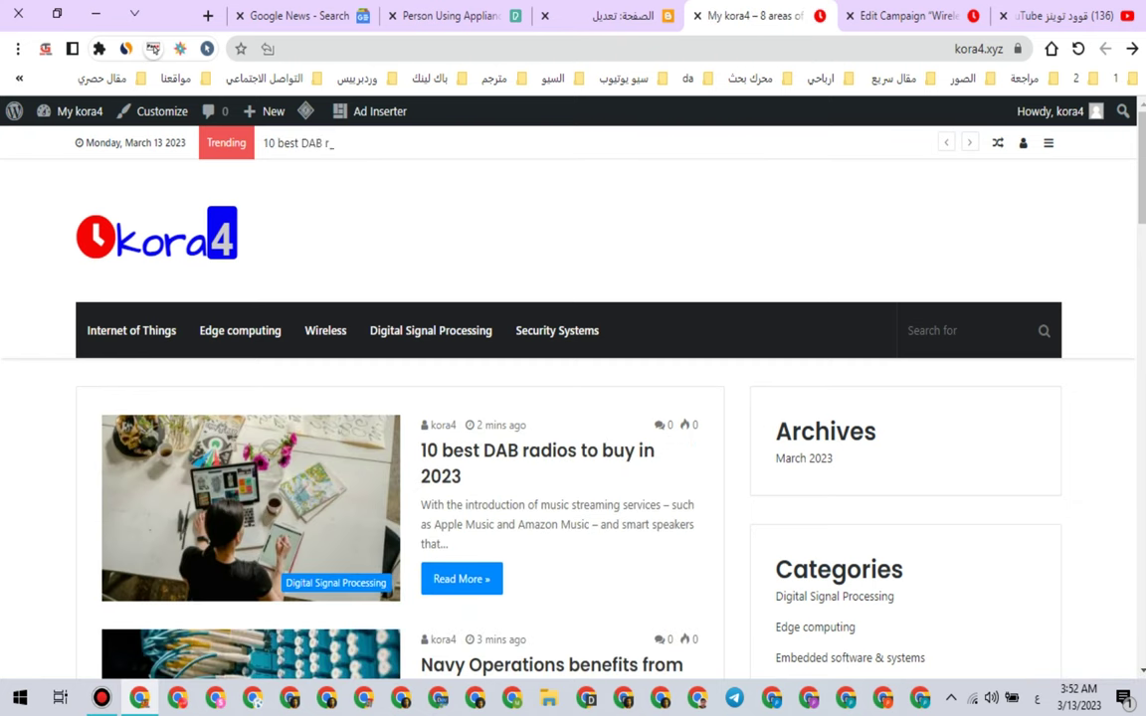
scroll(249, 398, "down", 9)
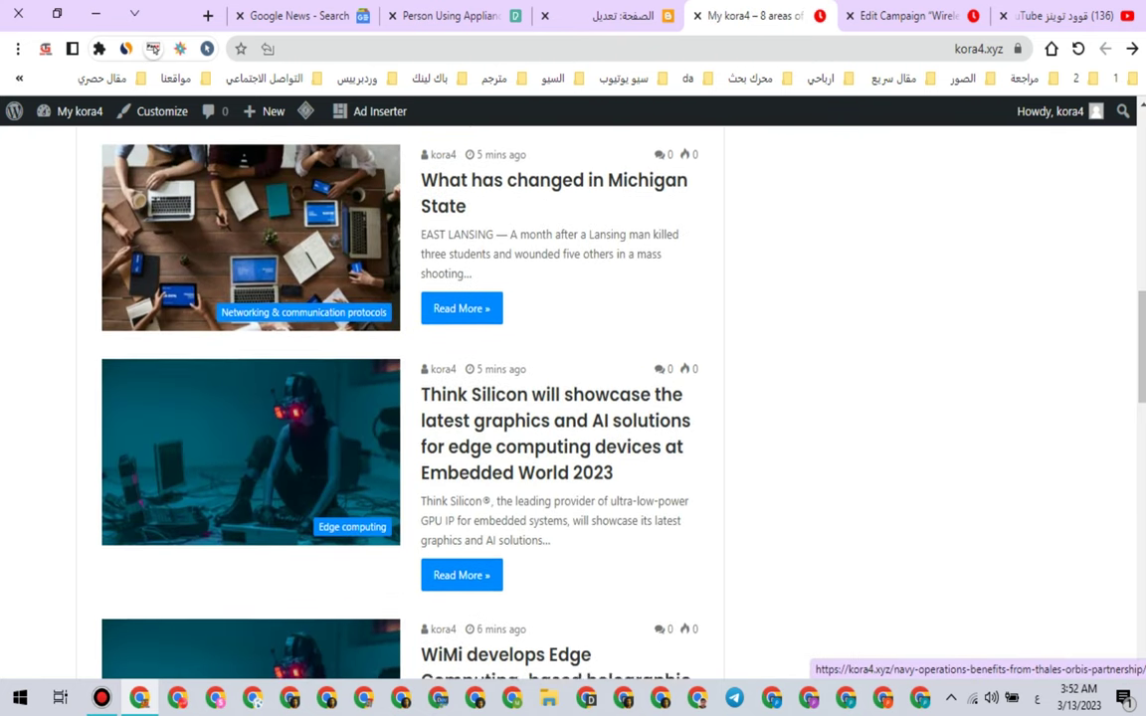
Step: Look through the older homepage posts, open the Aehr Test Systems article on the Silicon Valley Bank closure and read down to its source link
scroll(398, 398, "down", 10)
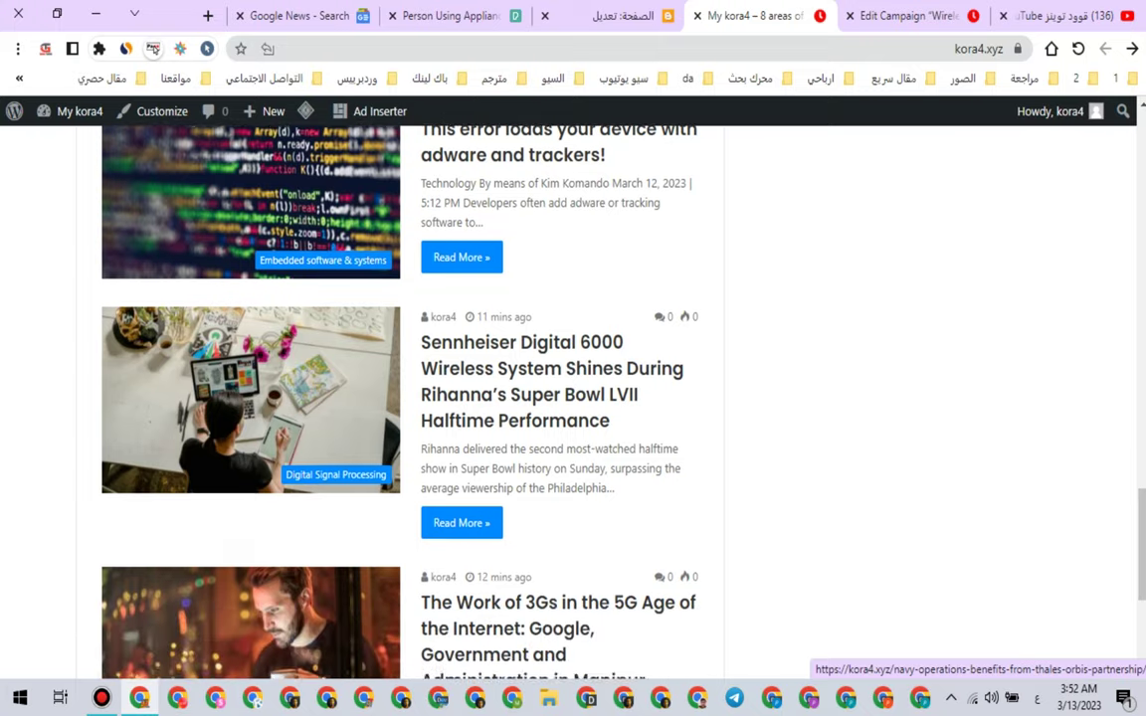
scroll(398, 398, "down", 3)
scroll(398, 398, "up", 5)
left_click(636, 340)
scroll(397, 398, "down", 10)
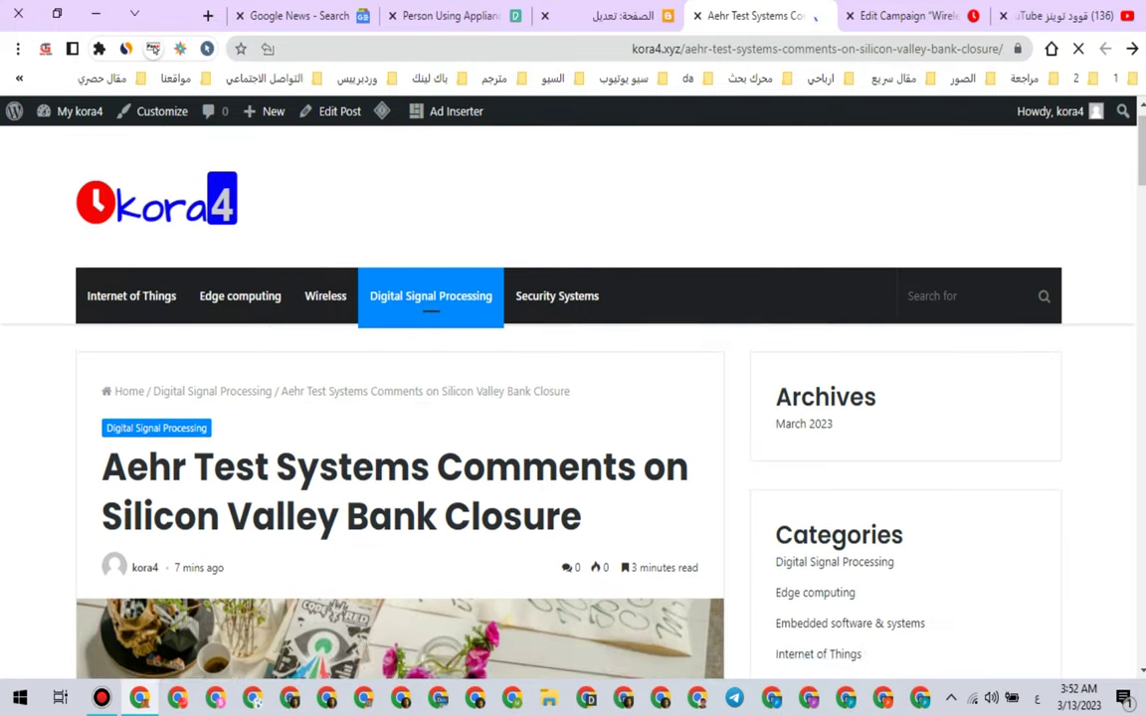
scroll(398, 398, "down", 10)
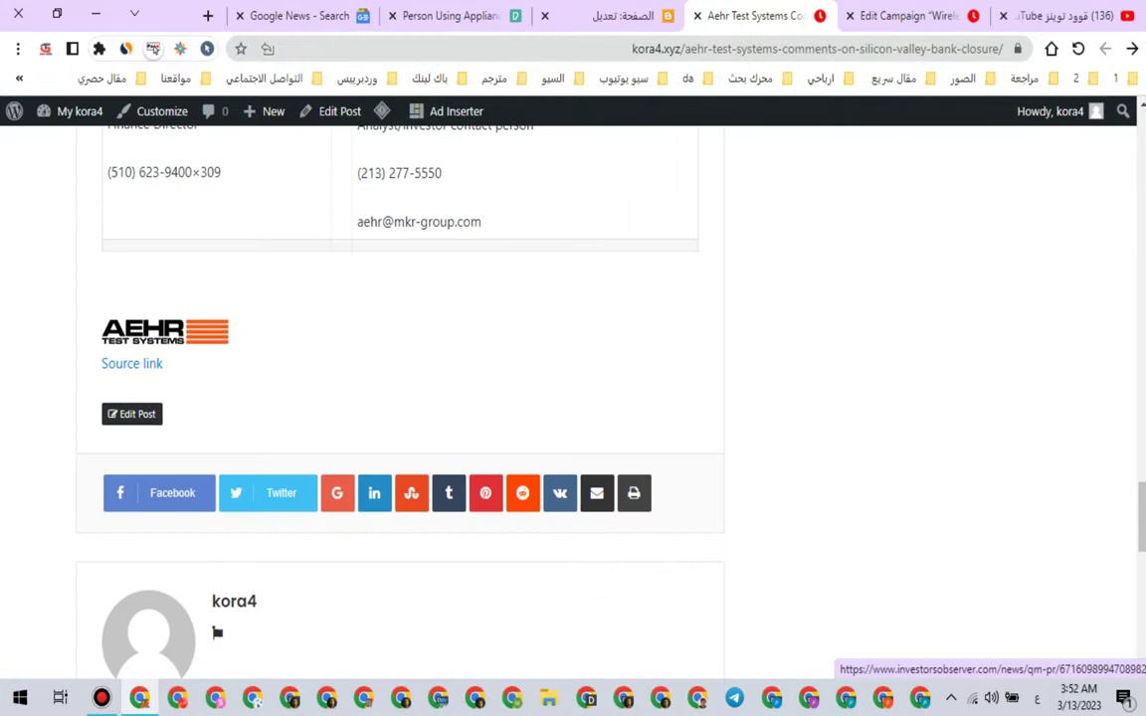
Step: In the site's admin post list, show the pending posts, move both to the trash and delete them permanently
left_click(900, 16)
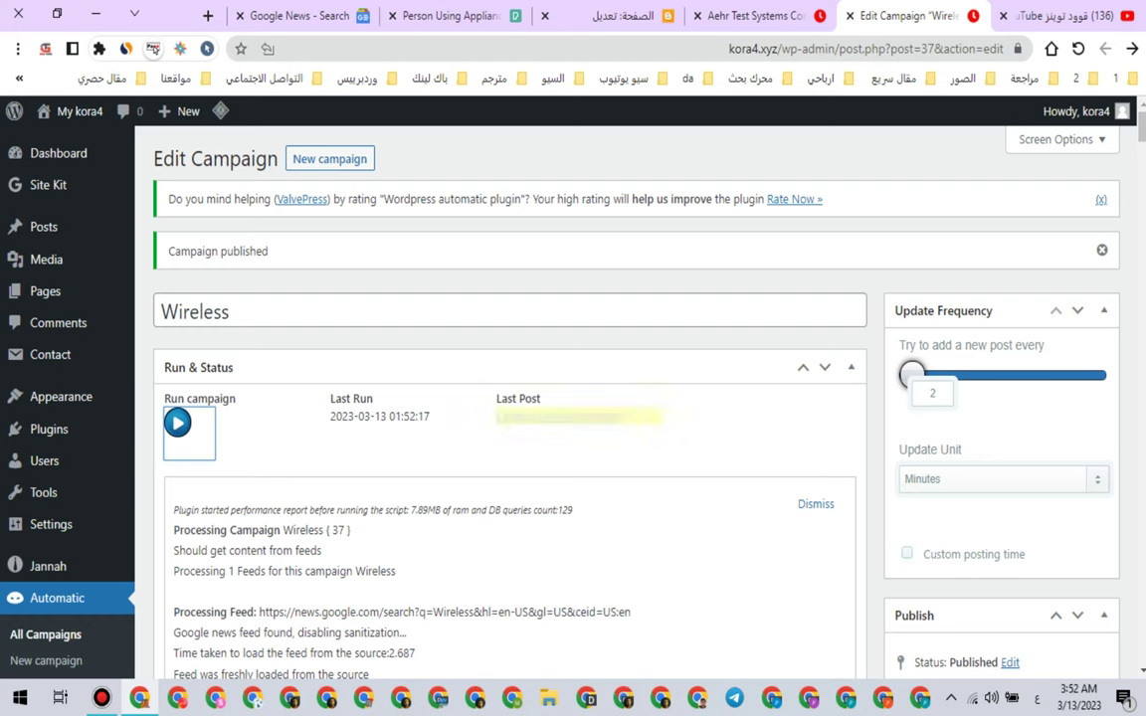
mouse_move(43, 227)
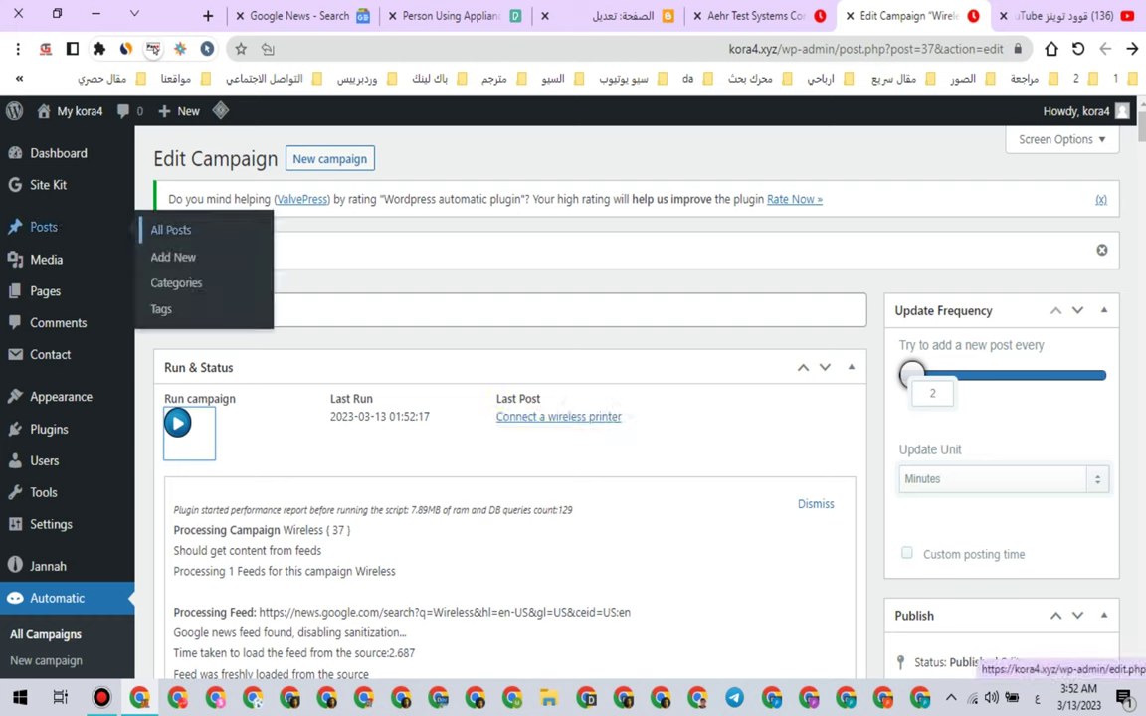
left_click(171, 230)
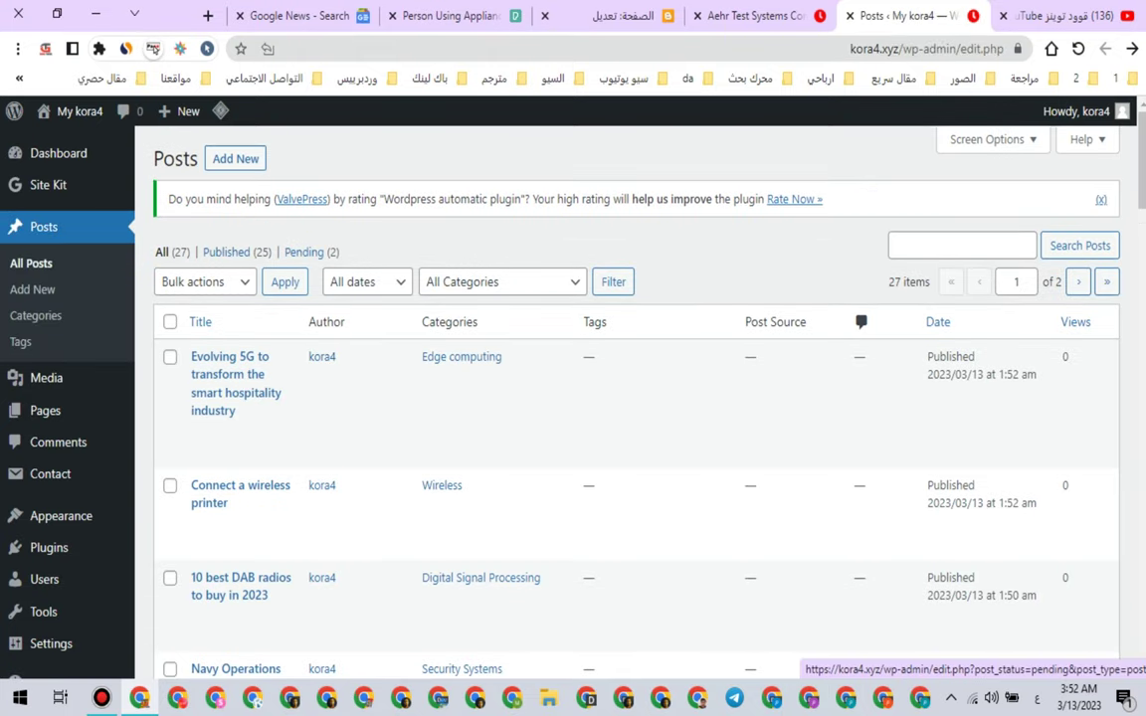
left_click(304, 252)
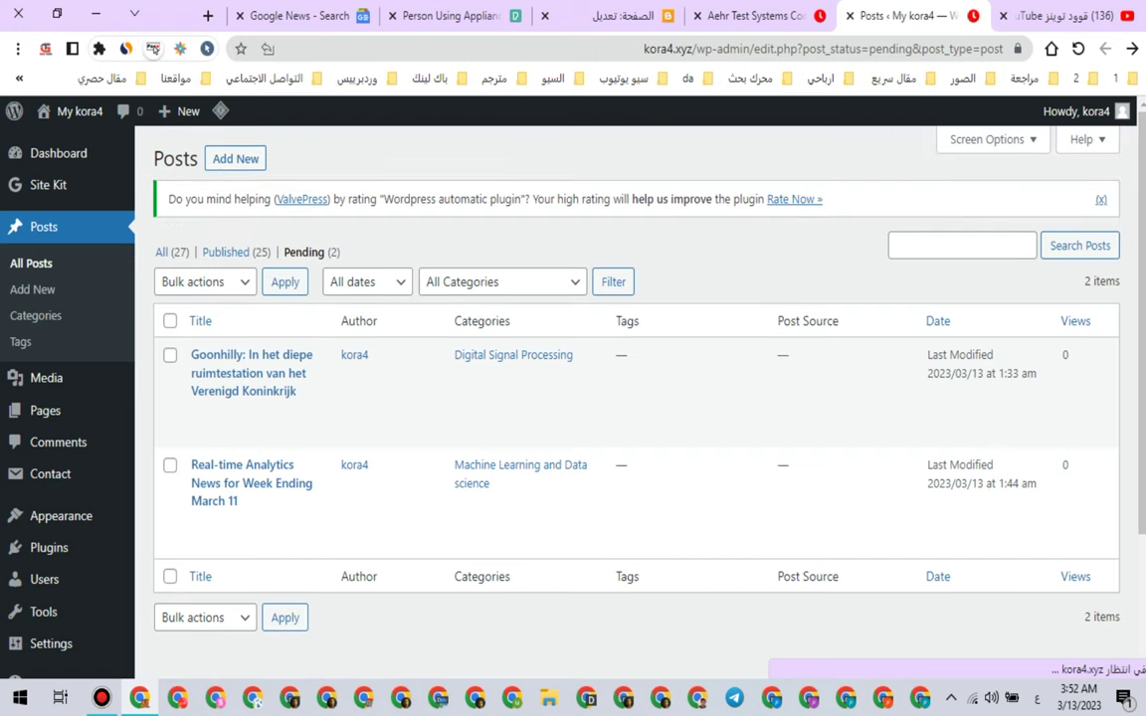
left_click(170, 320)
left_click(205, 282)
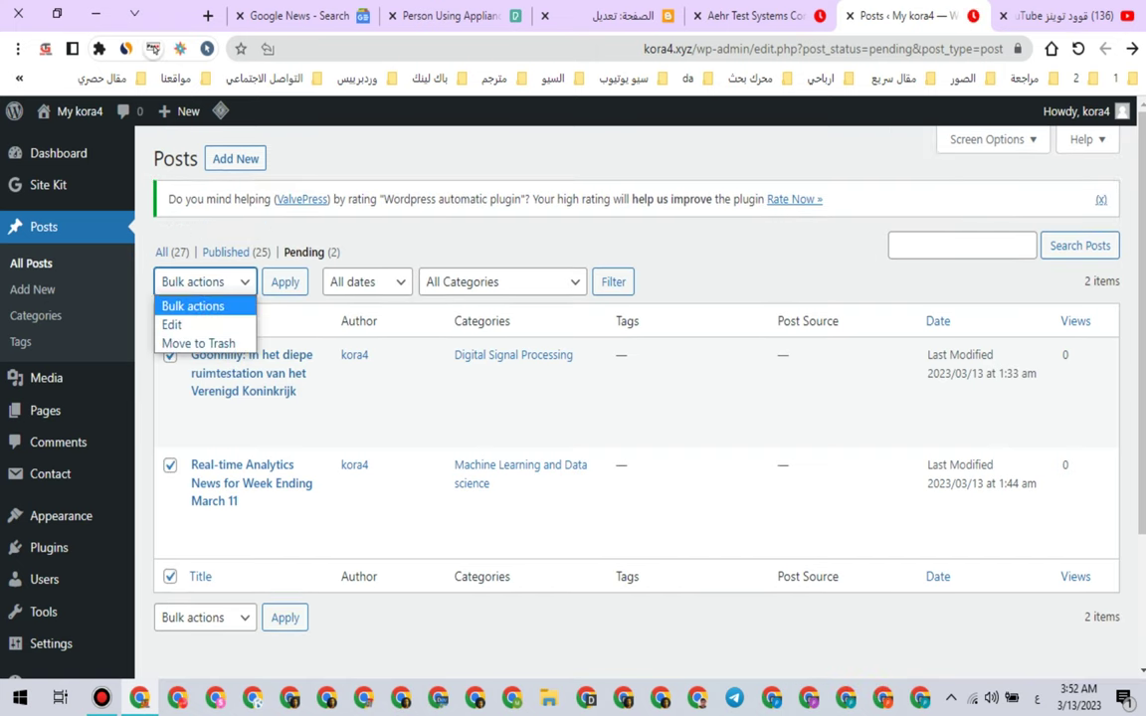
left_click(197, 344)
left_click(284, 282)
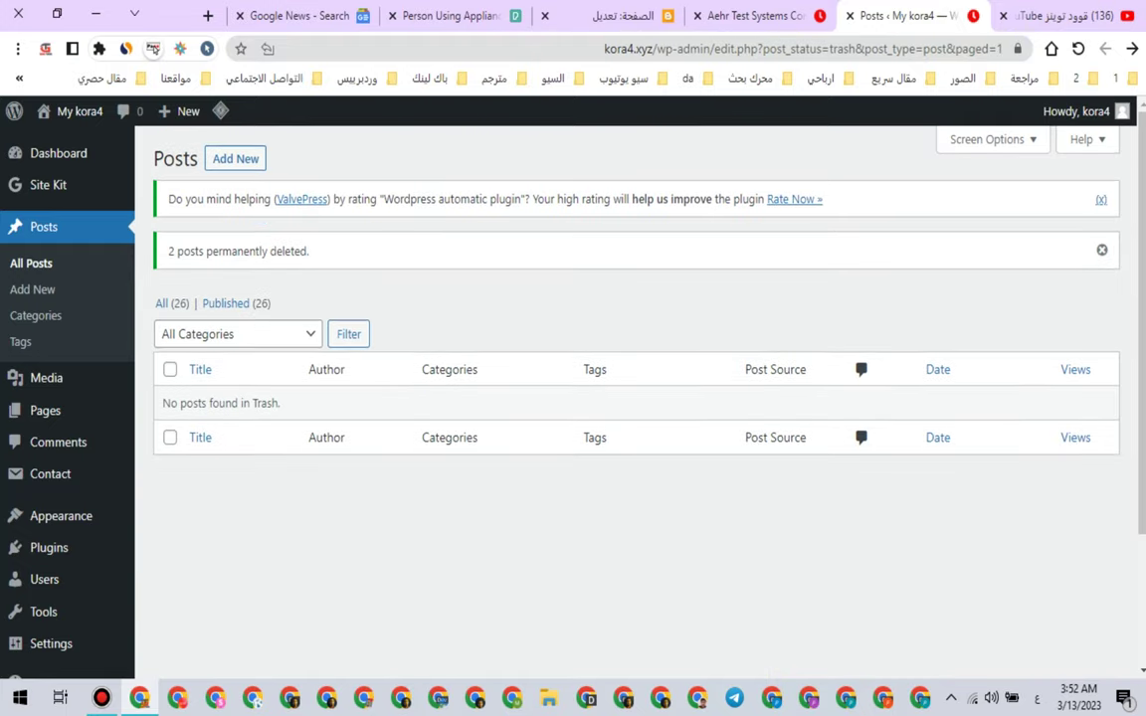
Step: Show only the published posts in the admin list and switch to the Good Twins channel's videos on YouTube
left_click(226, 304)
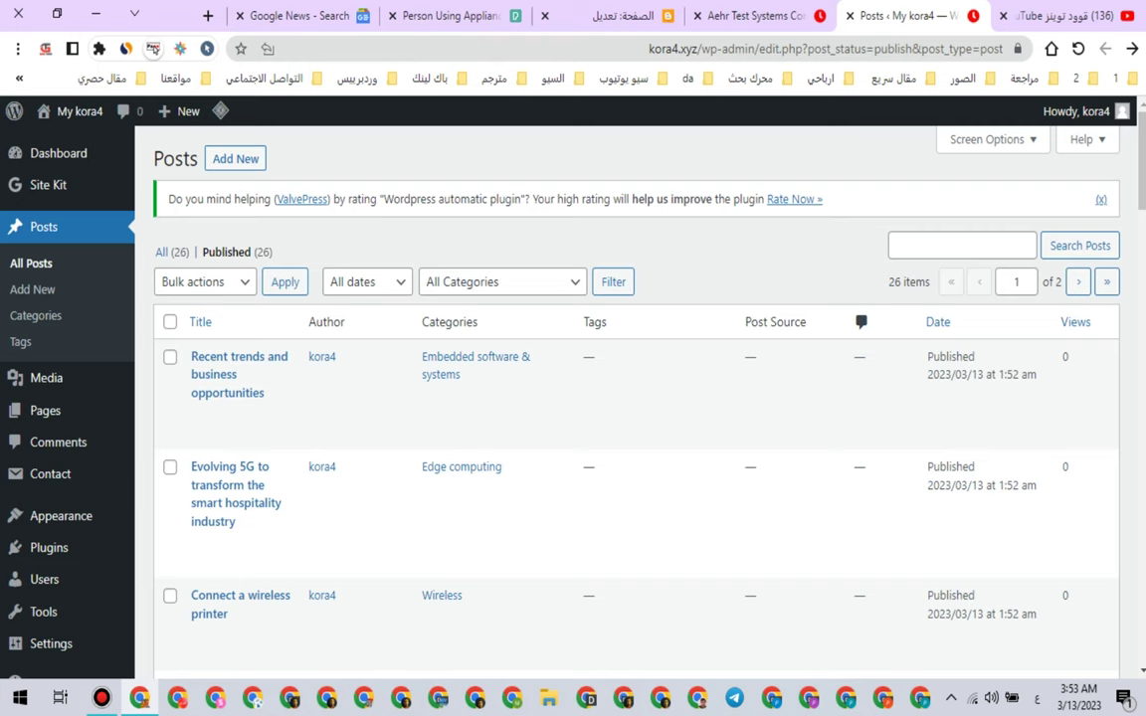
left_click(1065, 16)
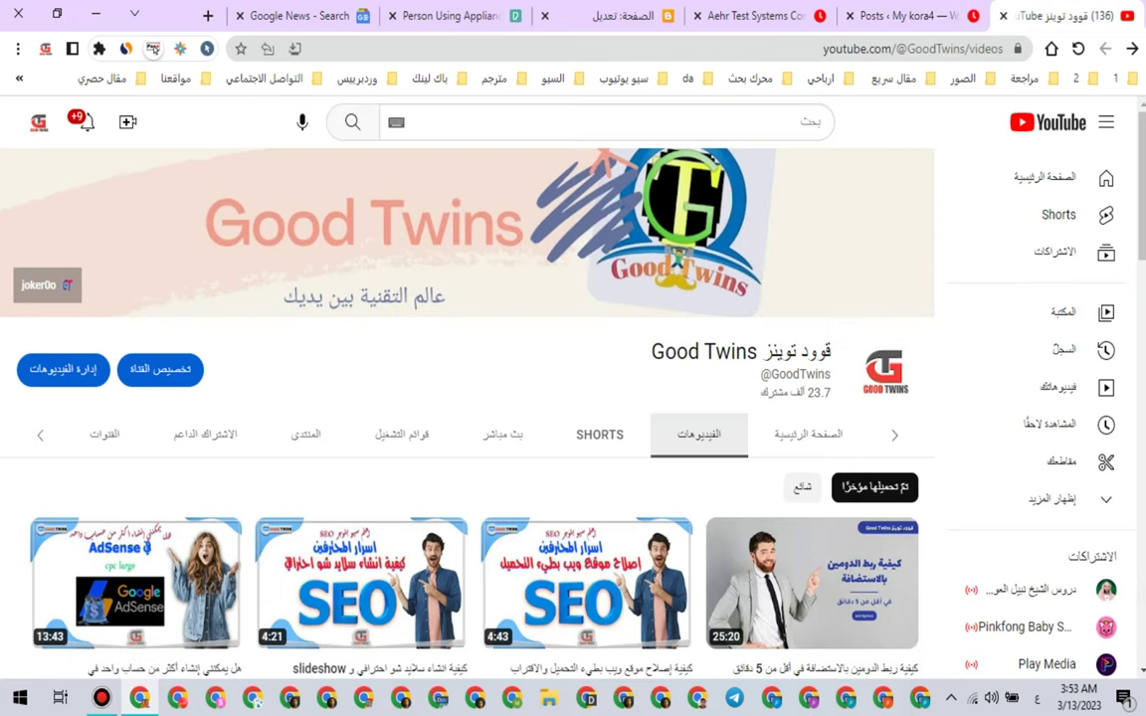